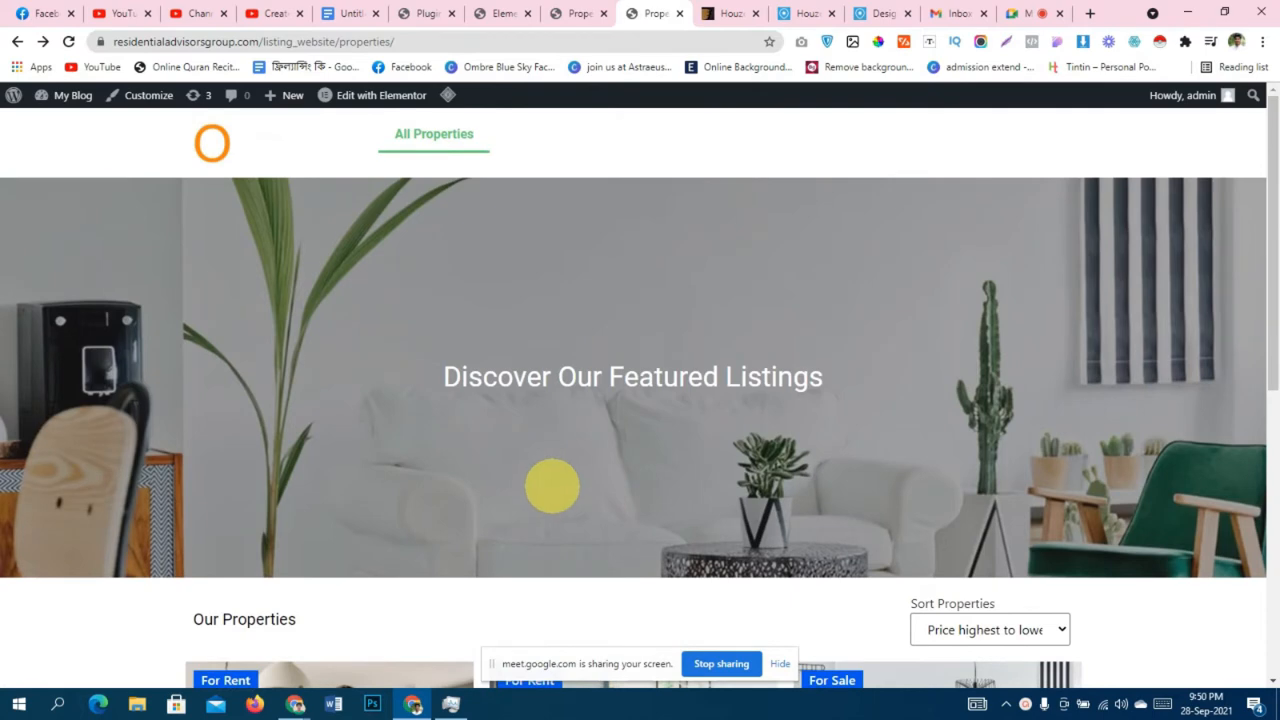
Open onlinepractice.xyz/portfolio in a new tab beside the properties page and browse down to its Our Blog section.
{"action": "scroll", "coordinate": [552, 484], "scroll_direction": "down", "scroll_amount": 5}
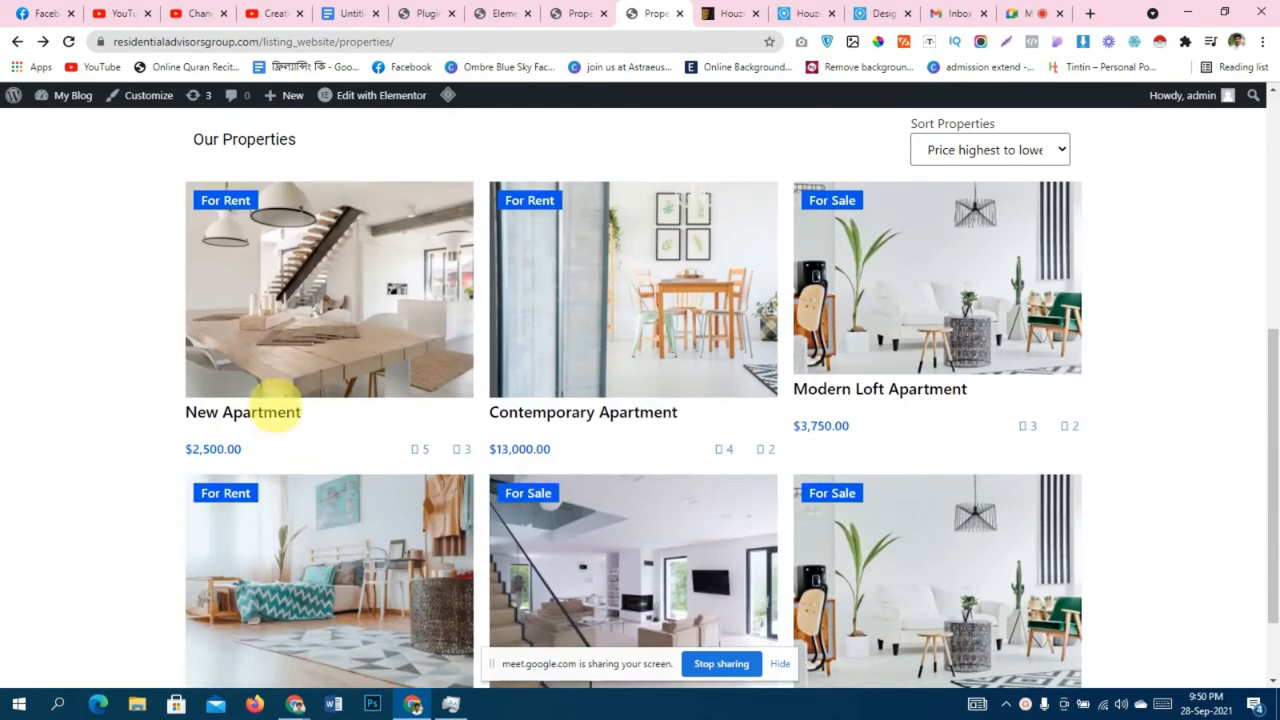
{"action": "scroll", "coordinate": [272, 410], "scroll_direction": "up", "scroll_amount": 5}
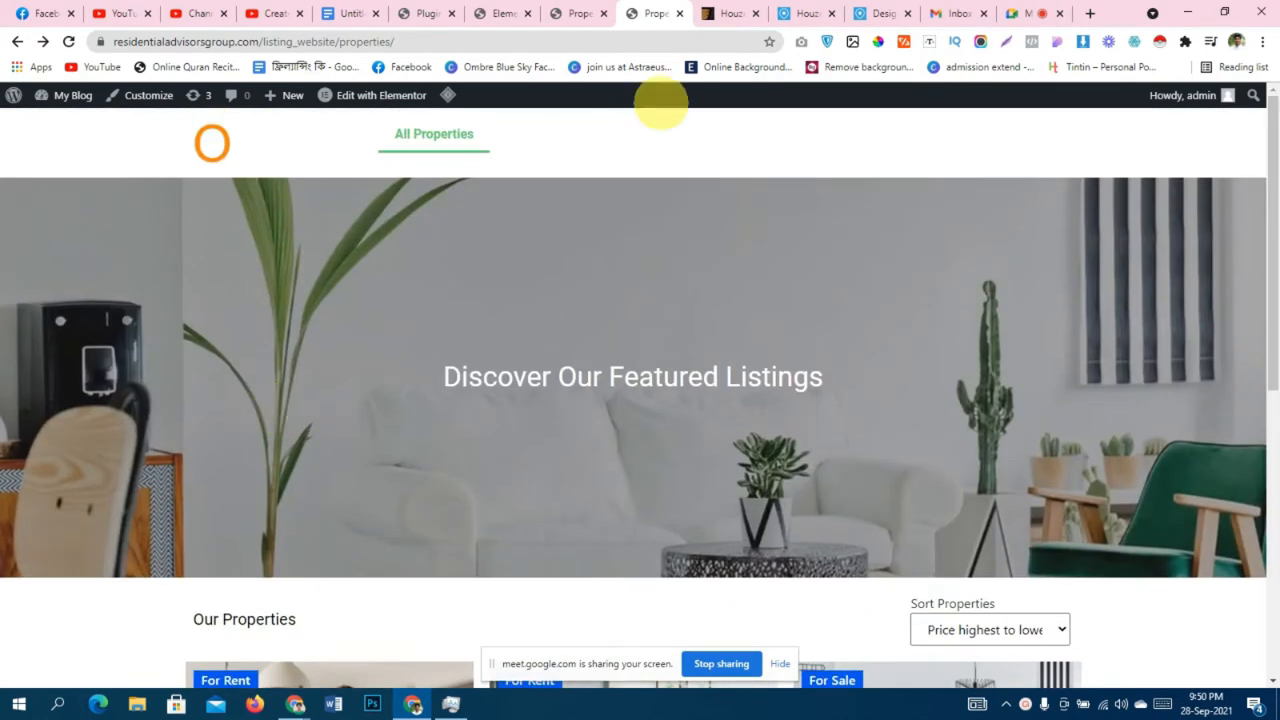
{"action": "right_click", "coordinate": [648, 14]}
{"action": "left_click", "coordinate": [650, 13]}
{"action": "right_click", "coordinate": [645, 18]}
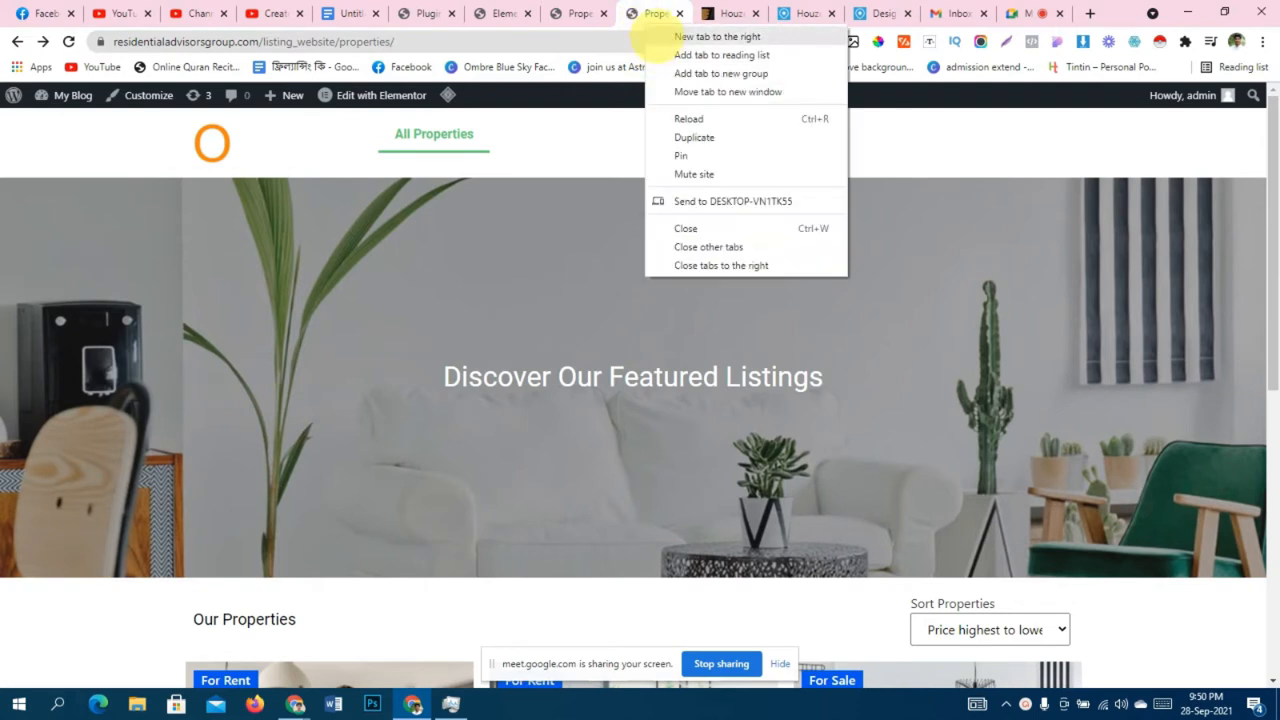
{"action": "left_click", "coordinate": [660, 36]}
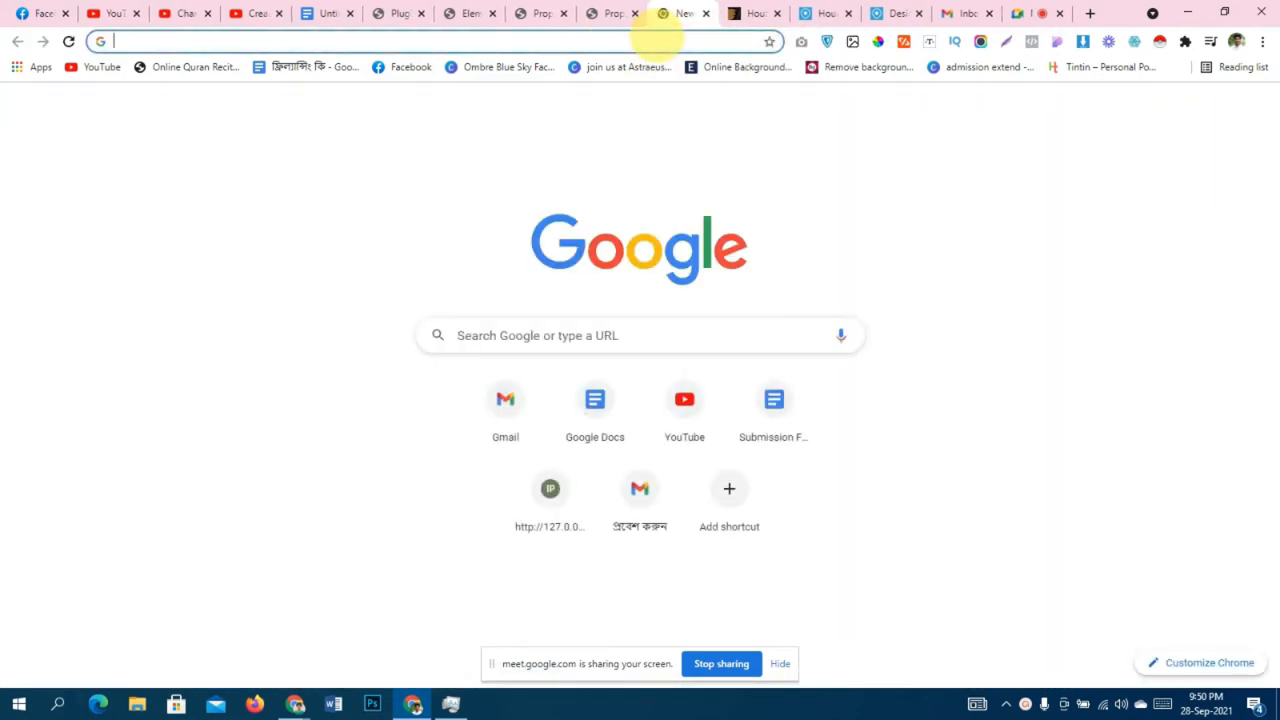
{"action": "type", "text": "on"}
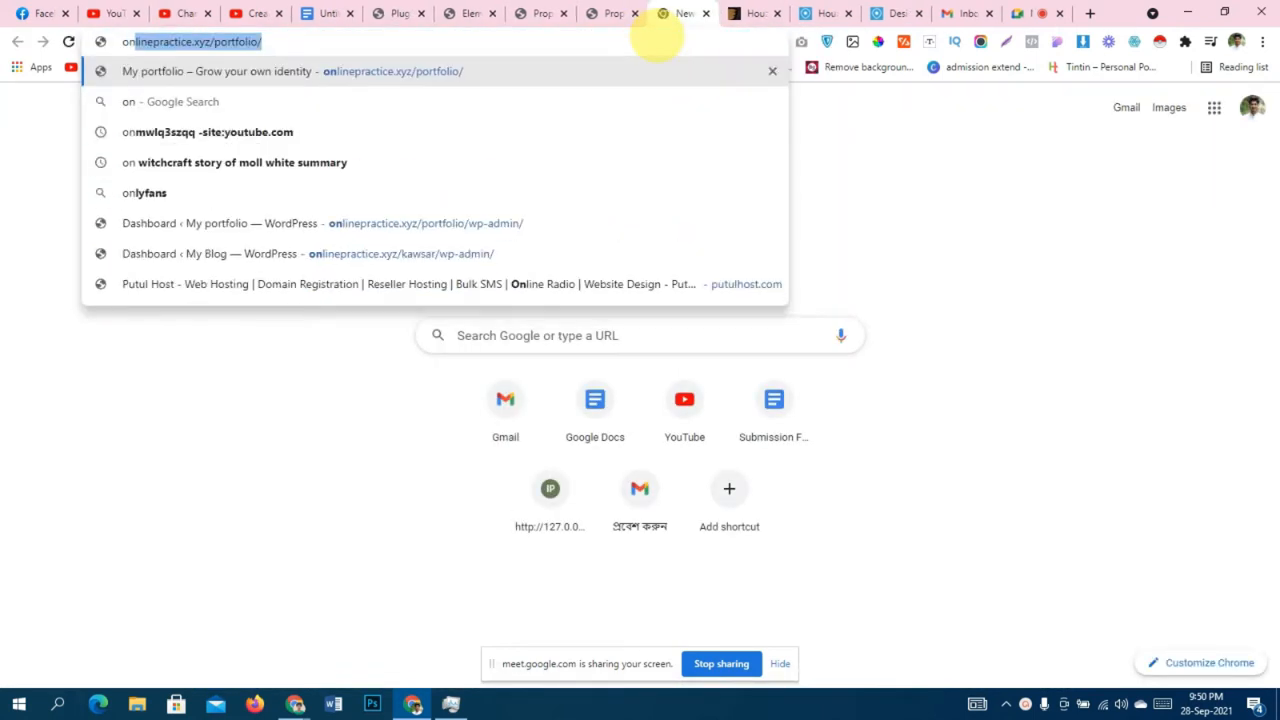
{"action": "key", "text": "Return"}
{"action": "scroll", "coordinate": [691, 214], "scroll_direction": "down", "scroll_amount": 15}
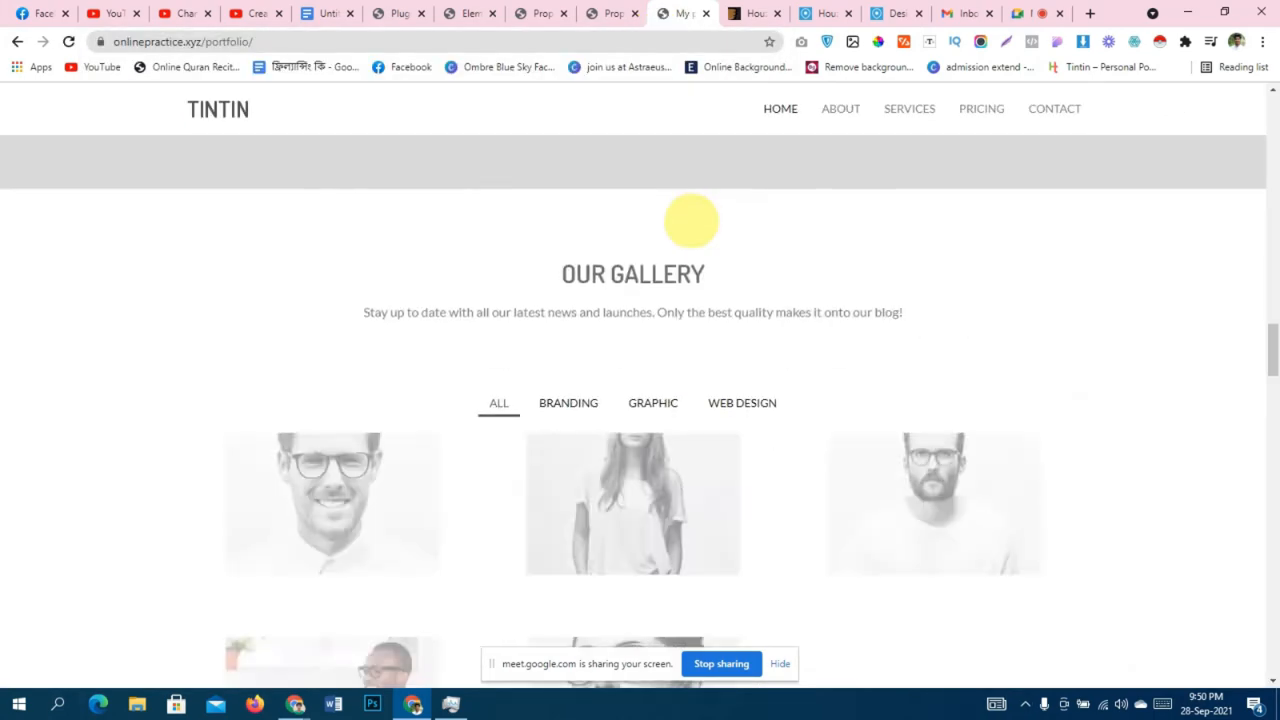
{"action": "scroll", "coordinate": [691, 220], "scroll_direction": "down", "scroll_amount": 15}
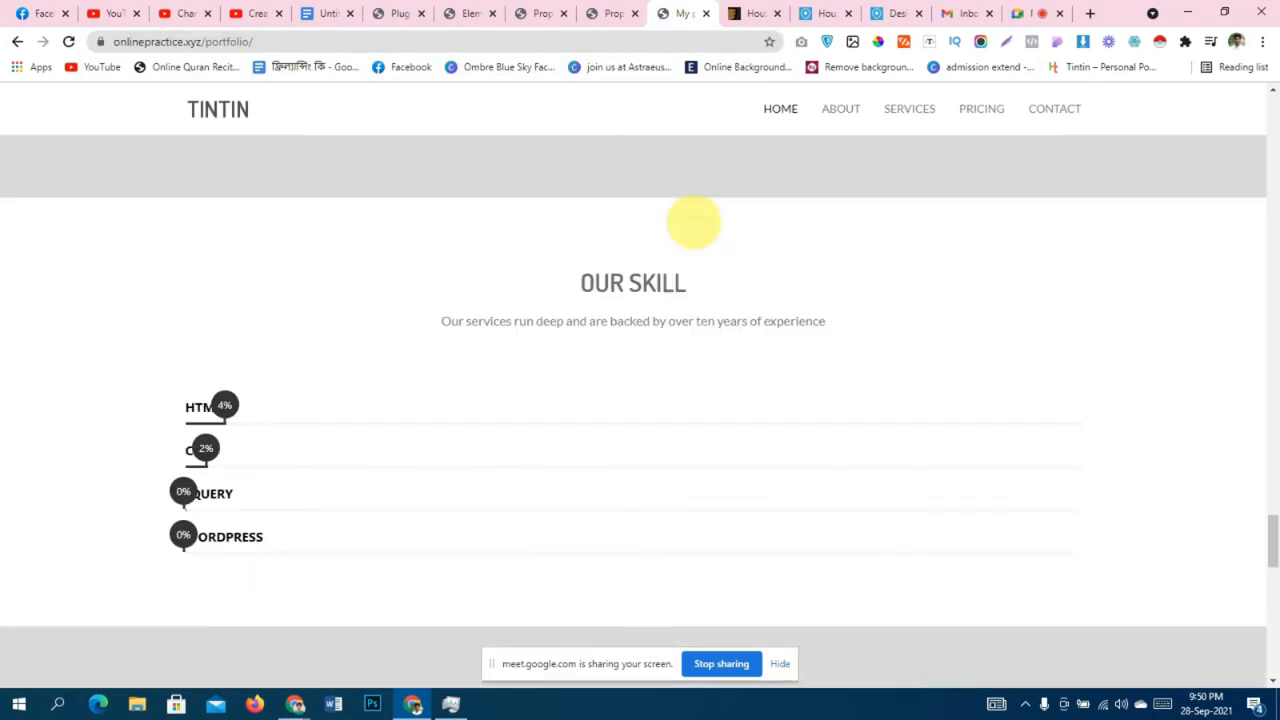
{"action": "scroll", "coordinate": [694, 218], "scroll_direction": "down", "scroll_amount": 9}
{"action": "scroll", "coordinate": [694, 220], "scroll_direction": "up", "scroll_amount": 4}
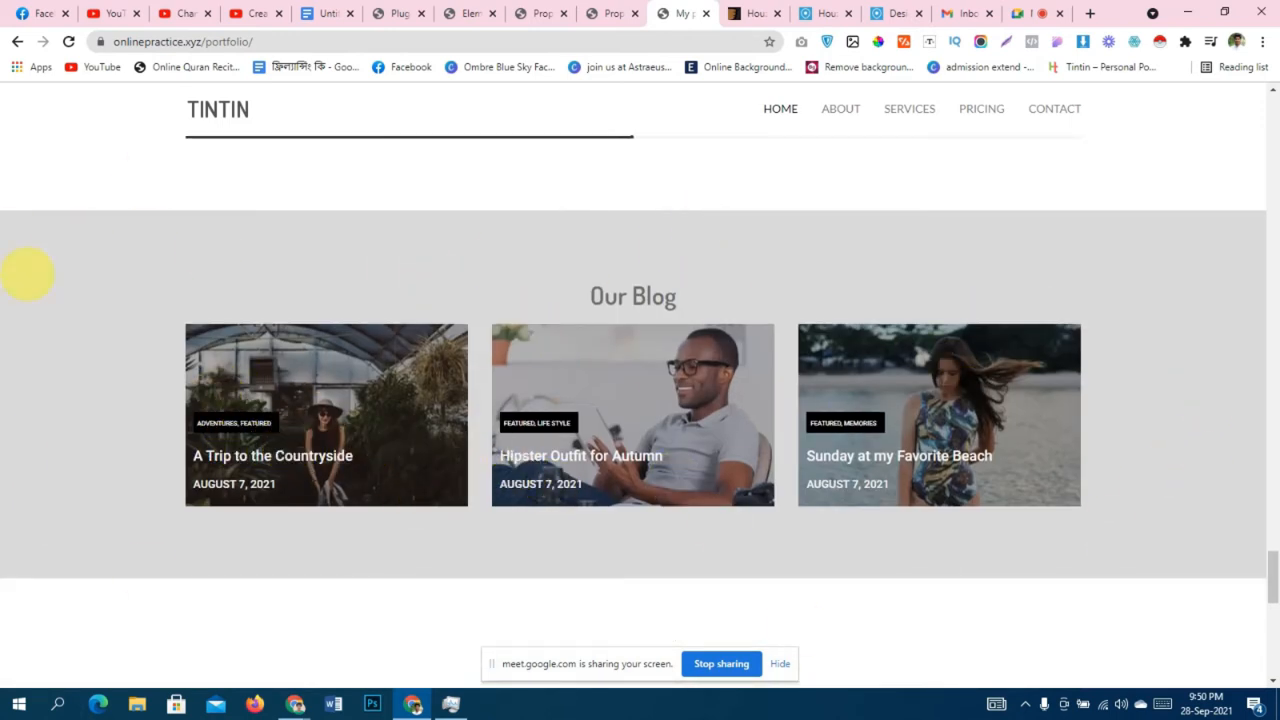
Open the blog post "A Trip to the Countryside" in a new tab and review its single-post layout through to the reply form.
{"action": "middle_click", "coordinate": [280, 455]}
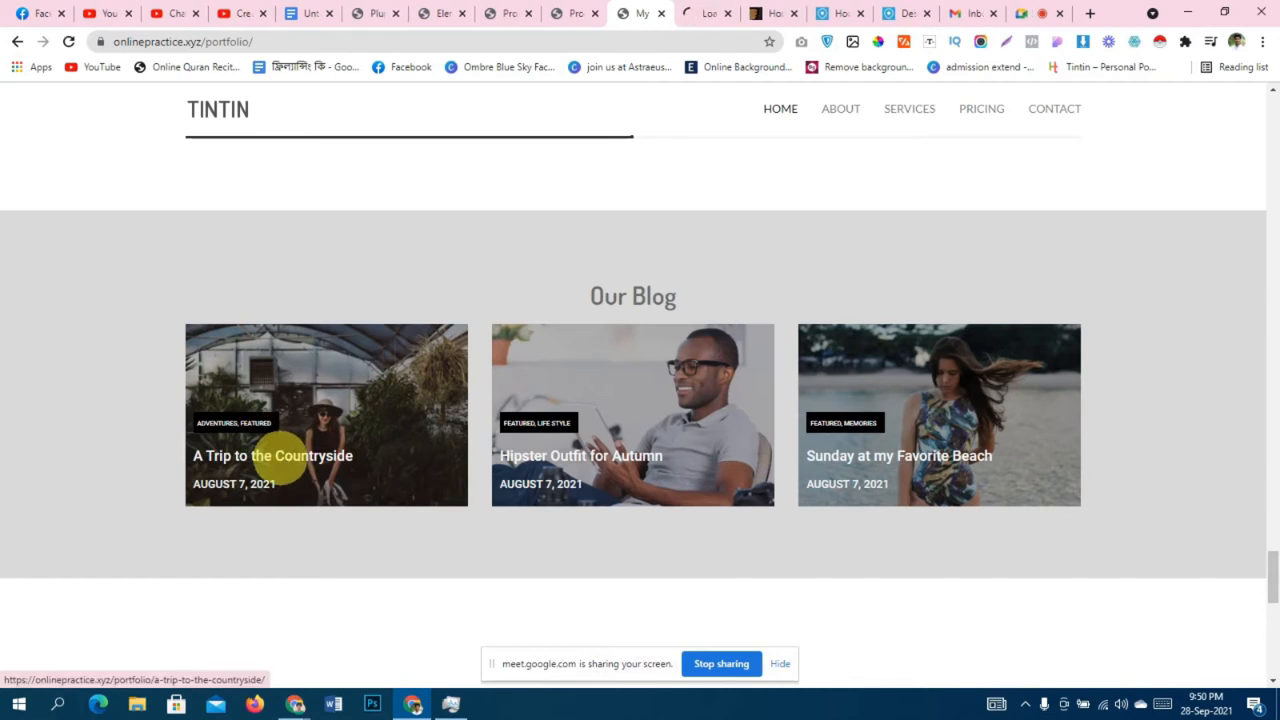
{"action": "left_click", "coordinate": [714, 9]}
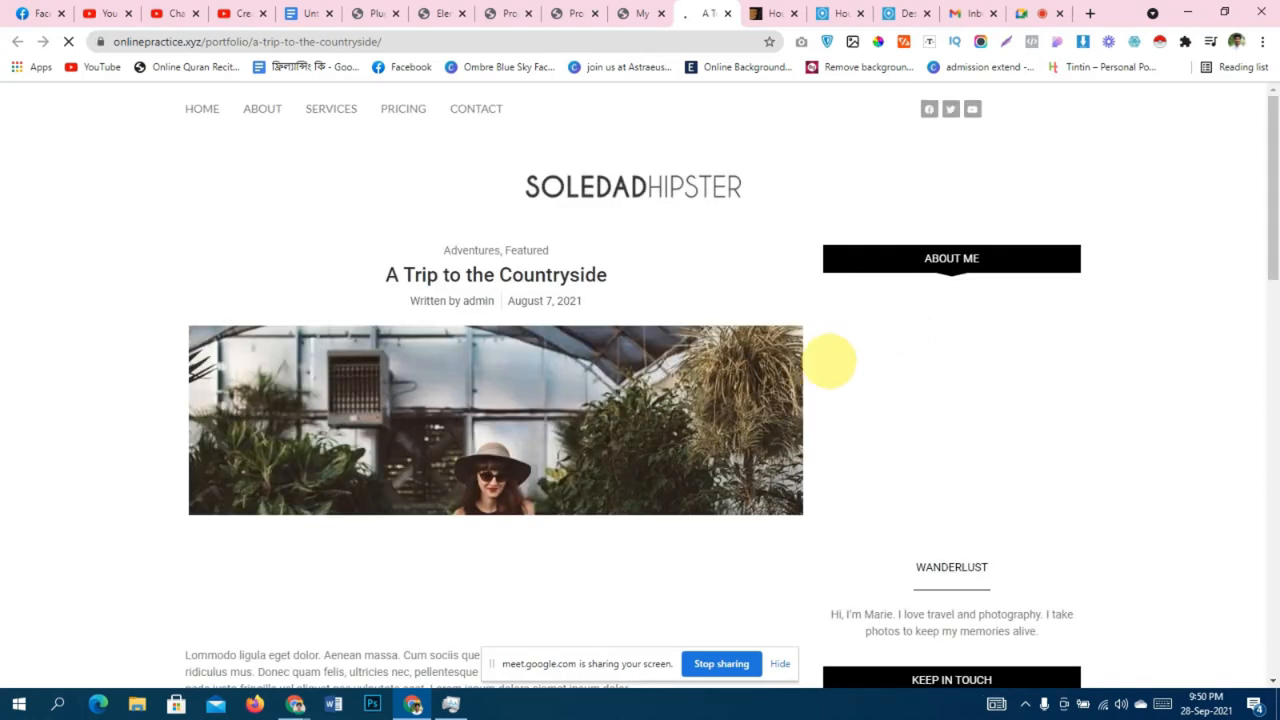
{"action": "scroll", "coordinate": [828, 362], "scroll_direction": "down", "scroll_amount": 15}
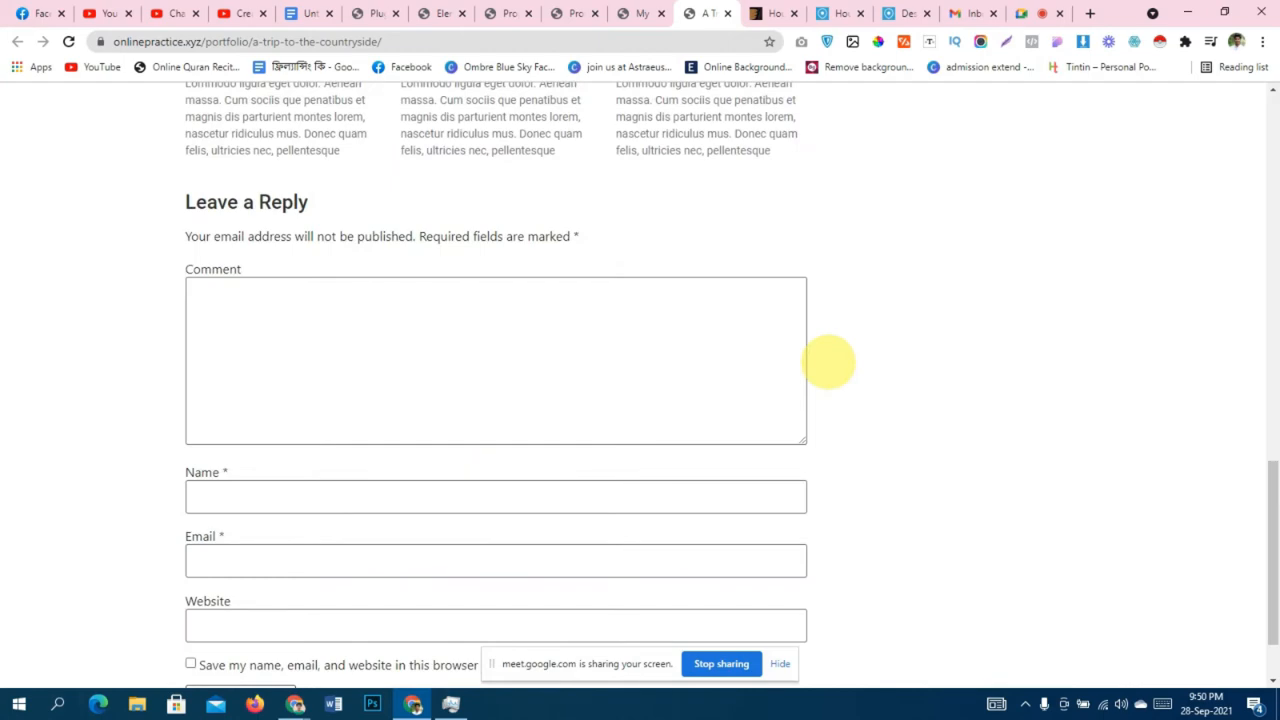
{"action": "scroll", "coordinate": [828, 362], "scroll_direction": "down", "scroll_amount": 2}
{"action": "scroll", "coordinate": [828, 362], "scroll_direction": "up", "scroll_amount": 17}
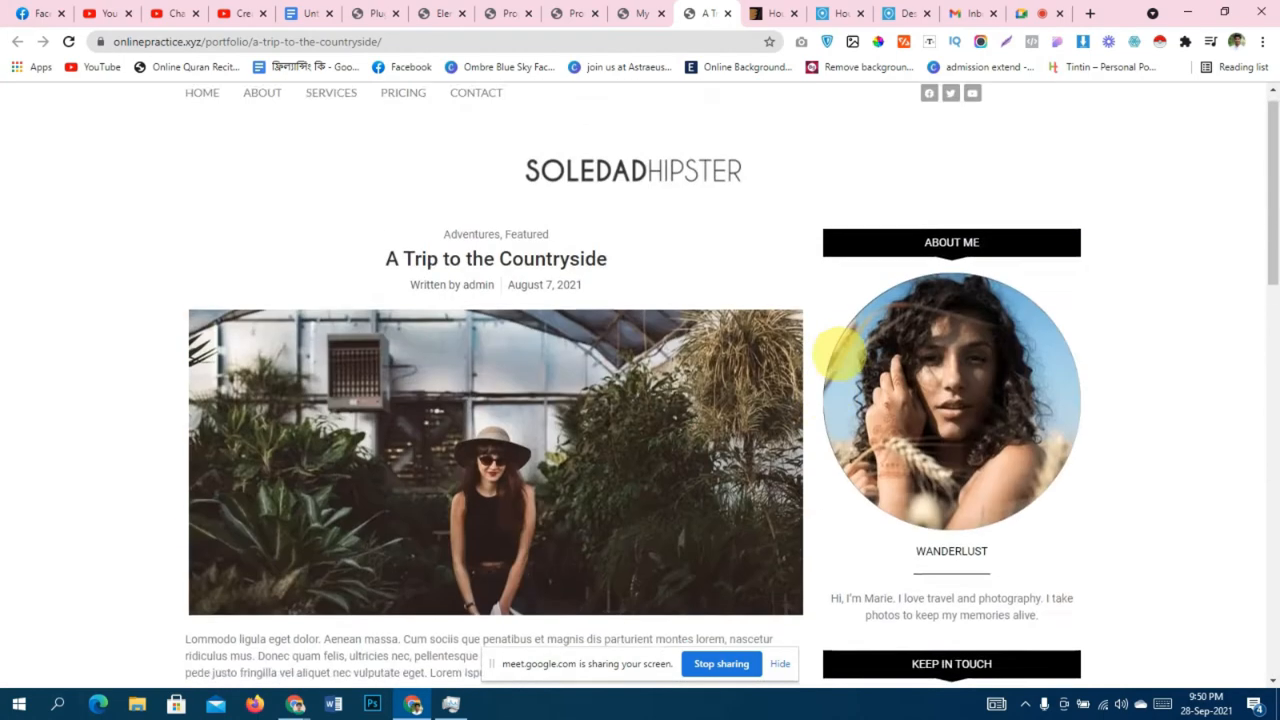
Compare the portfolio's Our Blog section with the property cards on the listing website's properties page.
{"action": "left_click", "coordinate": [640, 13]}
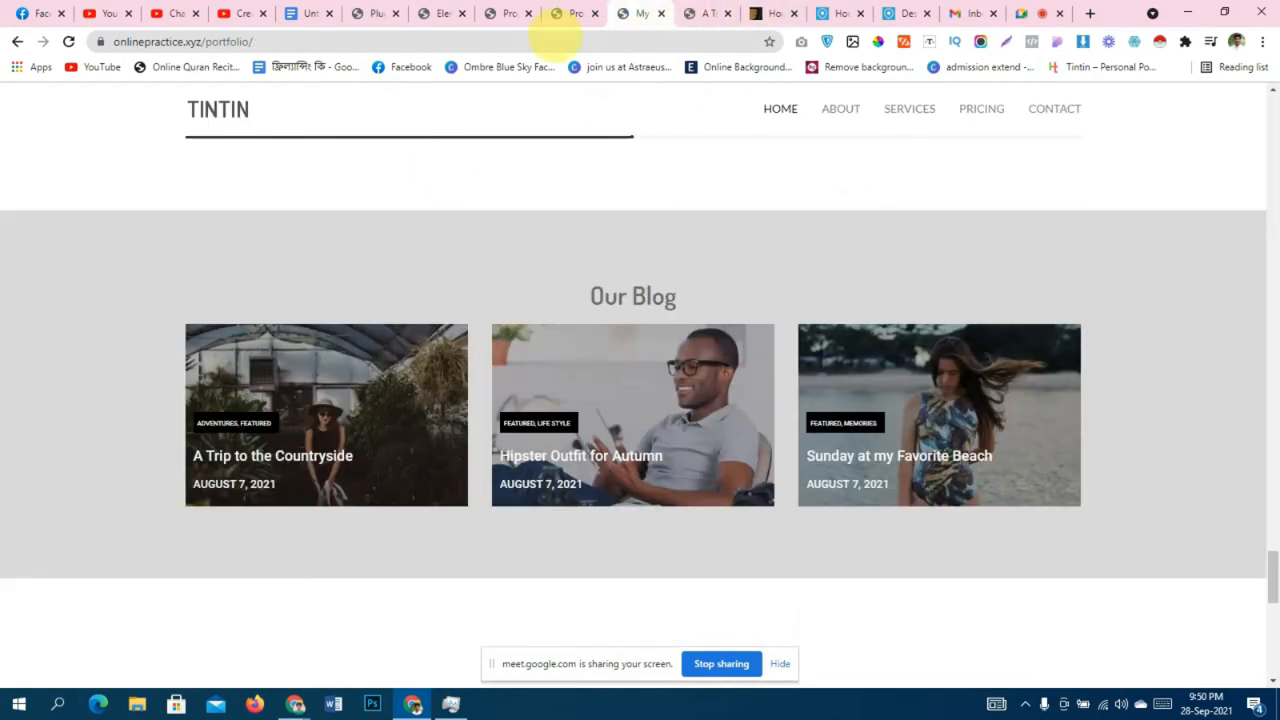
{"action": "left_click", "coordinate": [560, 13]}
{"action": "scroll", "coordinate": [634, 411], "scroll_direction": "down", "scroll_amount": 5}
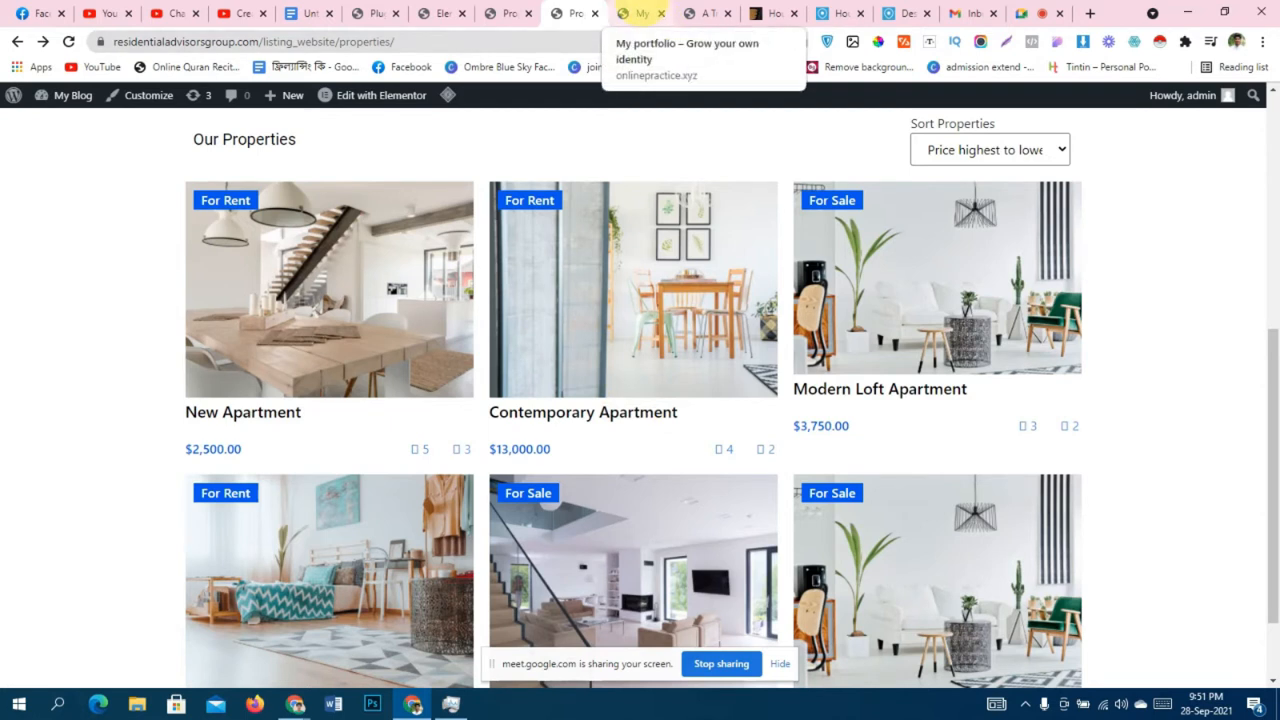
{"action": "left_click", "coordinate": [640, 13]}
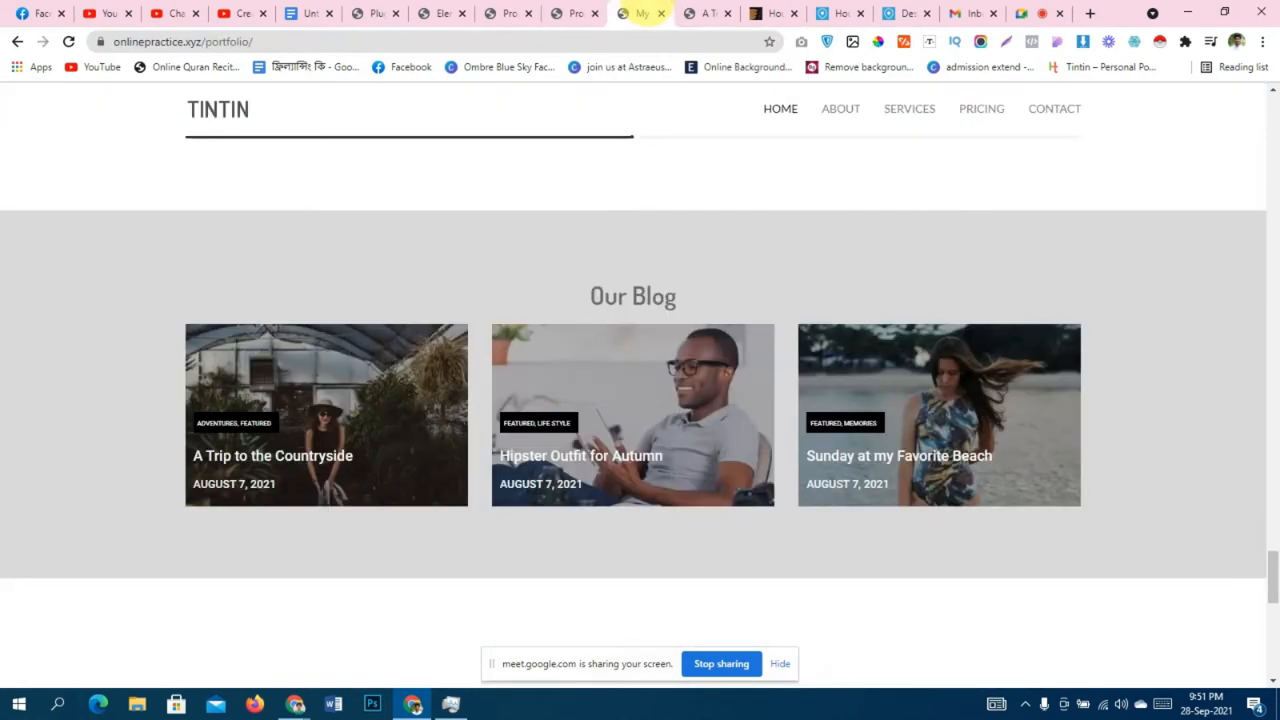
{"action": "scroll", "coordinate": [609, 237], "scroll_direction": "up", "scroll_amount": 5}
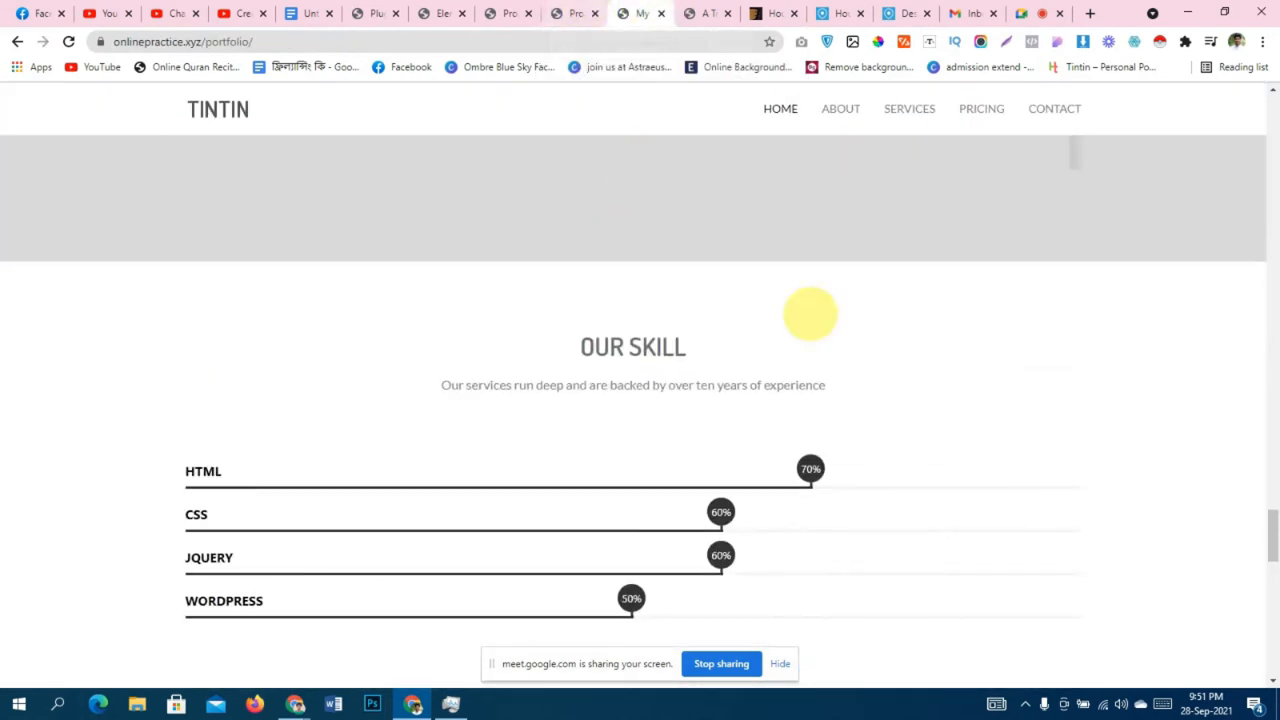
{"action": "scroll", "coordinate": [811, 393], "scroll_direction": "down", "scroll_amount": 5}
Close the portfolio, blog post and Elementor archive editor tabs.
{"action": "left_click", "coordinate": [661, 13]}
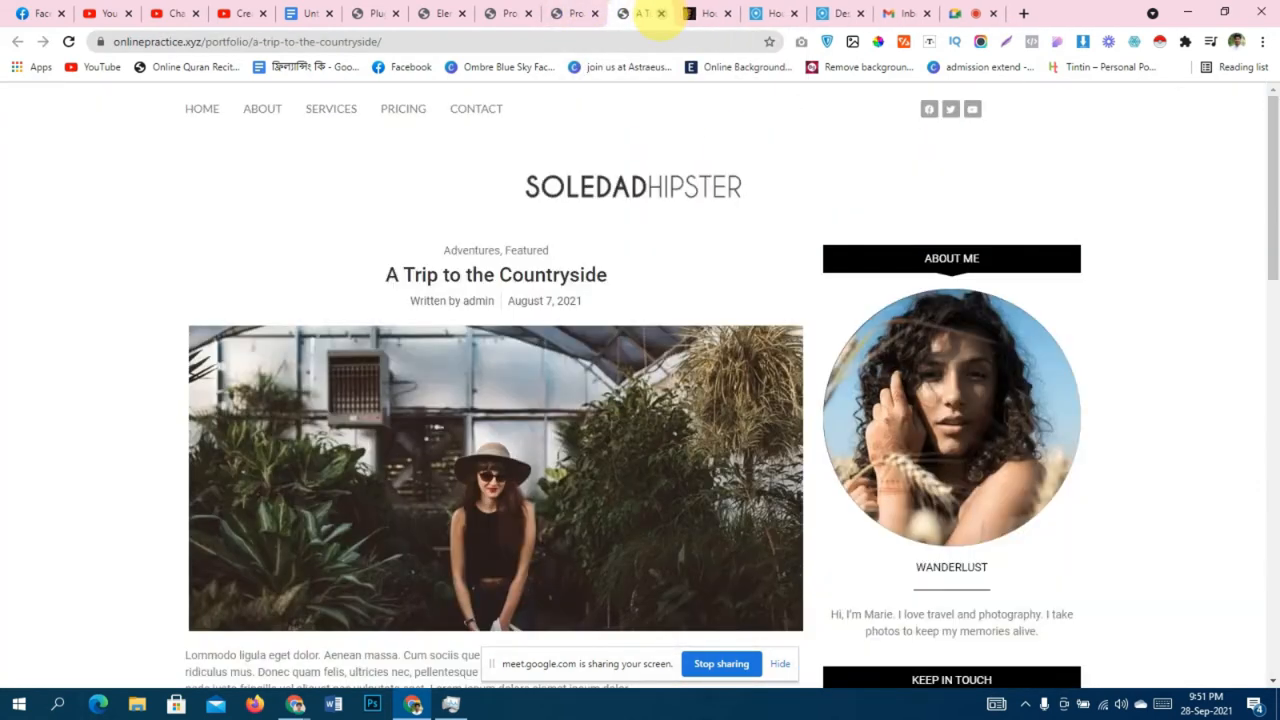
{"action": "left_click", "coordinate": [661, 13]}
{"action": "left_click", "coordinate": [585, 13]}
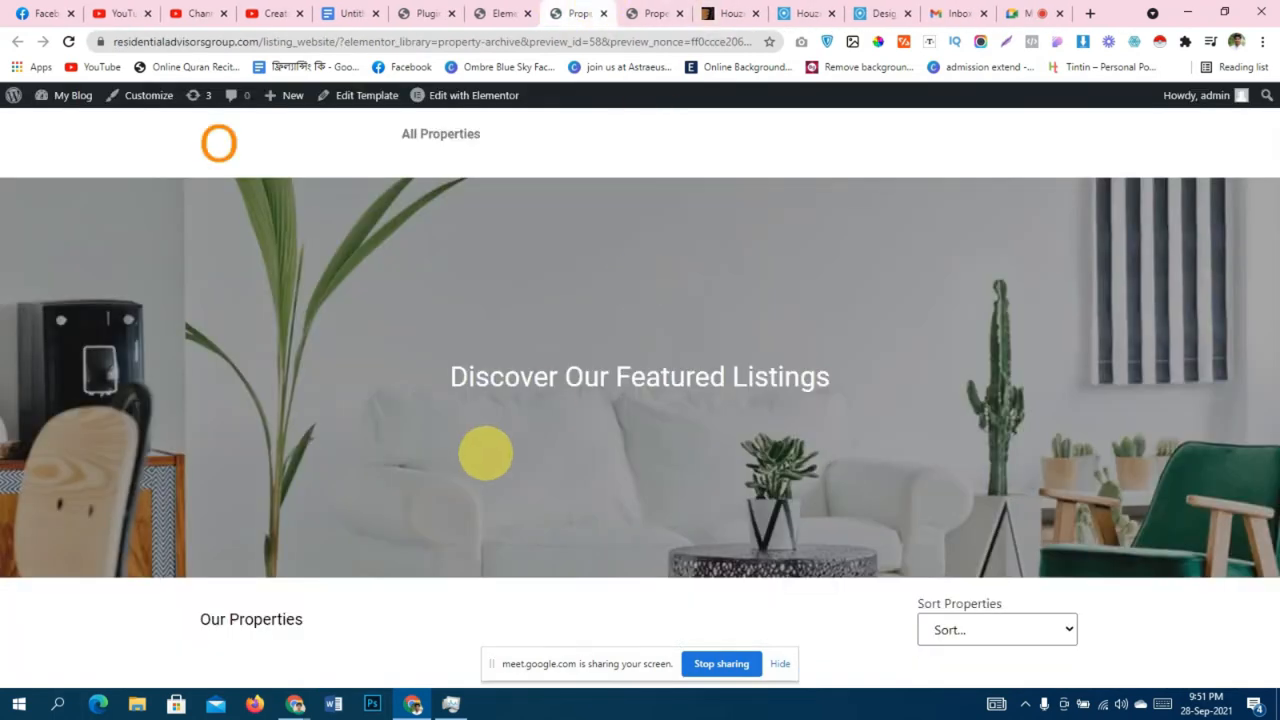
{"action": "left_click", "coordinate": [503, 13]}
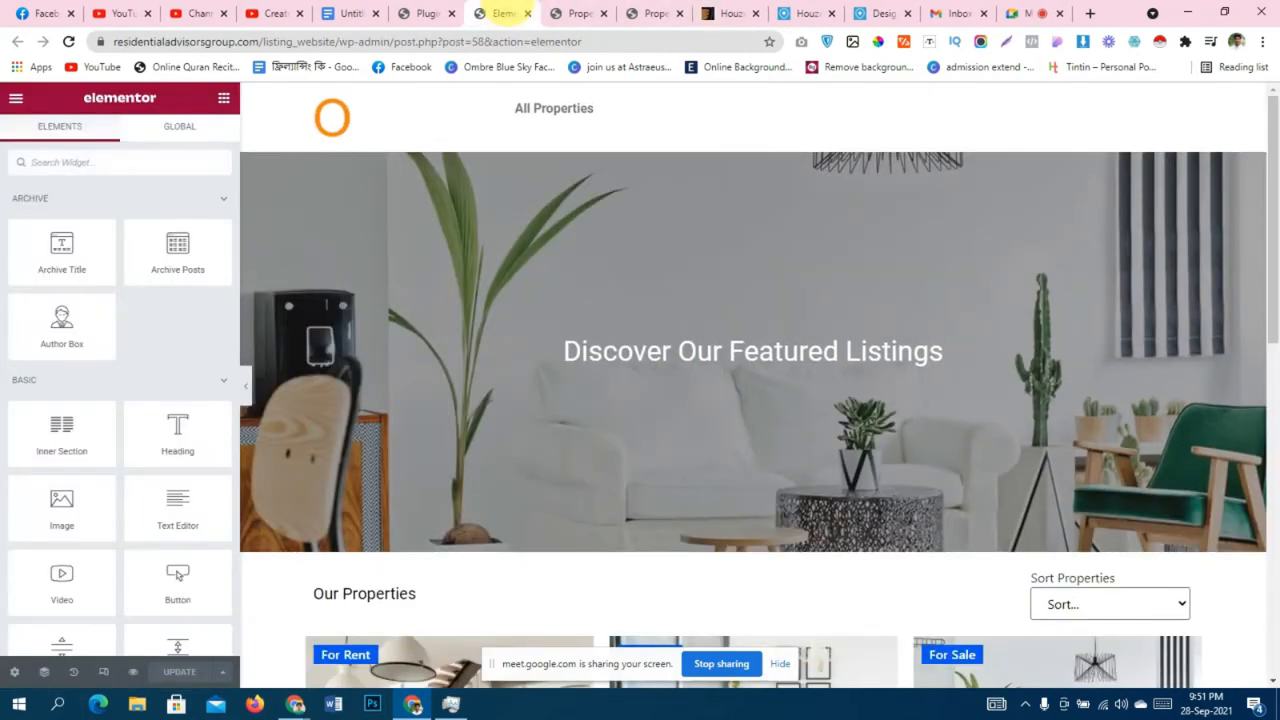
{"action": "left_click", "coordinate": [527, 13]}
Open the Elementor Theme Builder template list in the listing website's WordPress admin.
{"action": "scroll", "coordinate": [414, 309], "scroll_direction": "down", "scroll_amount": 2}
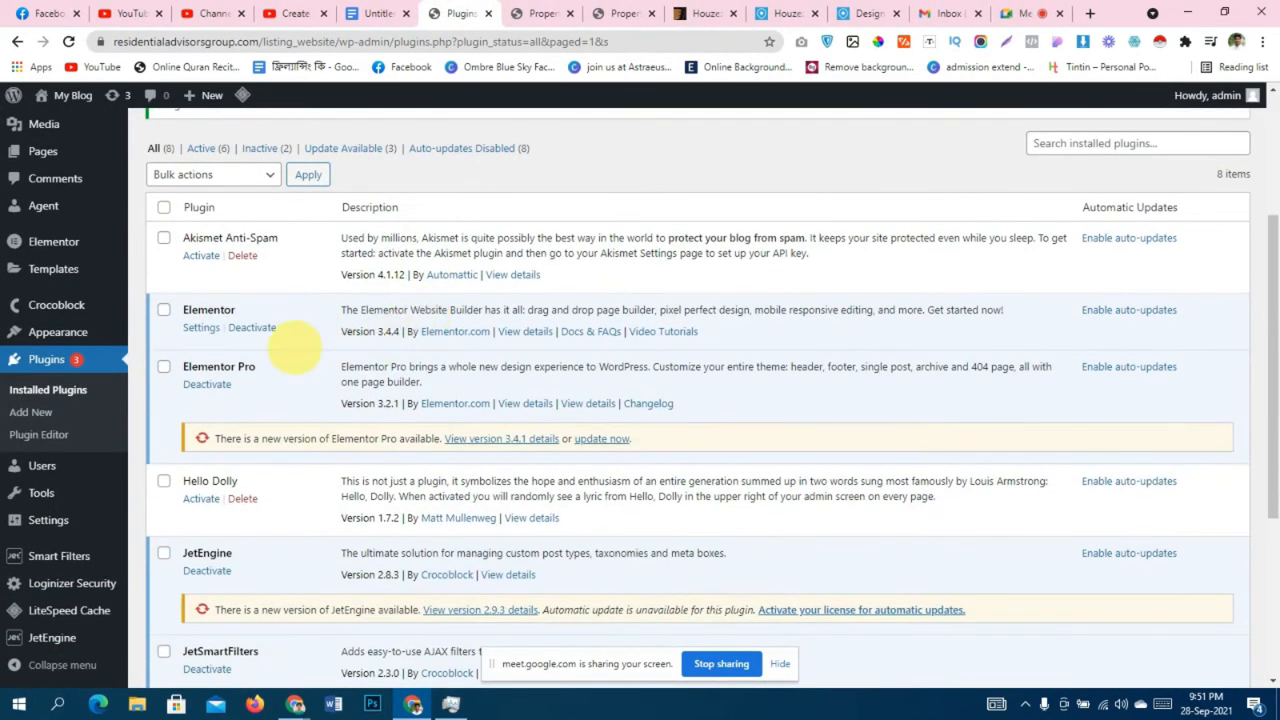
{"action": "mouse_move", "coordinate": [80, 268]}
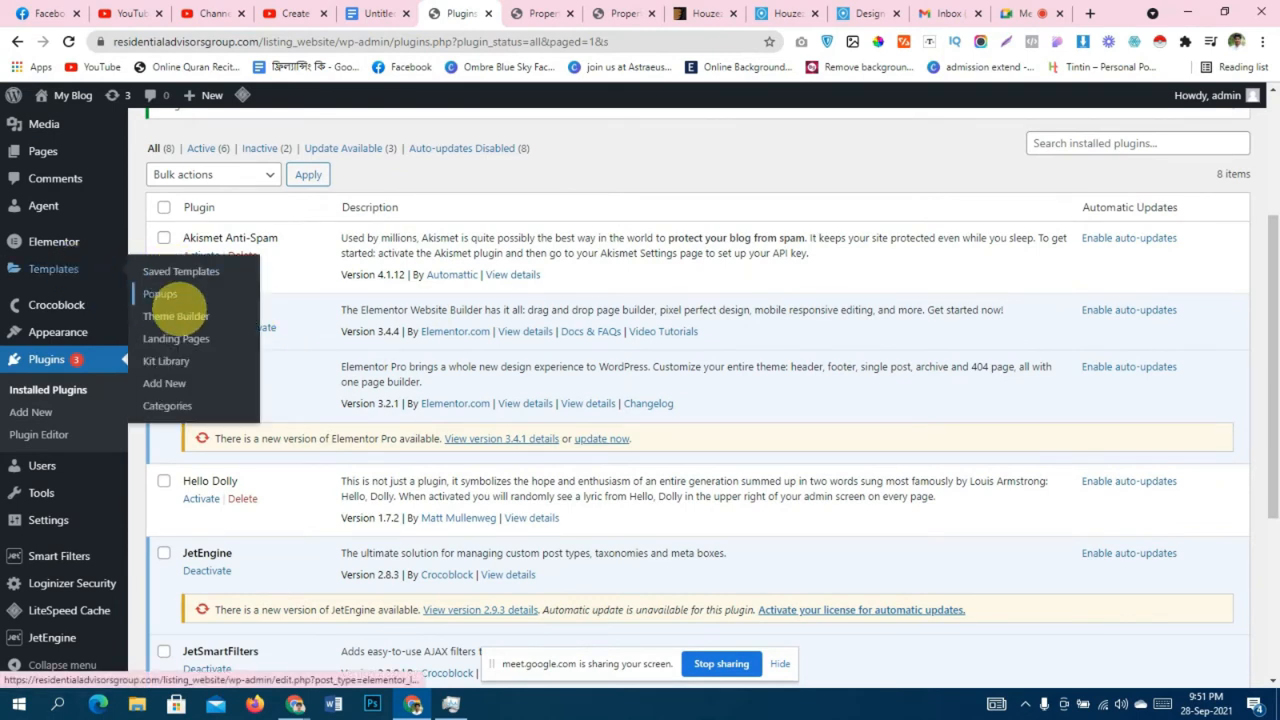
{"action": "left_click", "coordinate": [178, 315]}
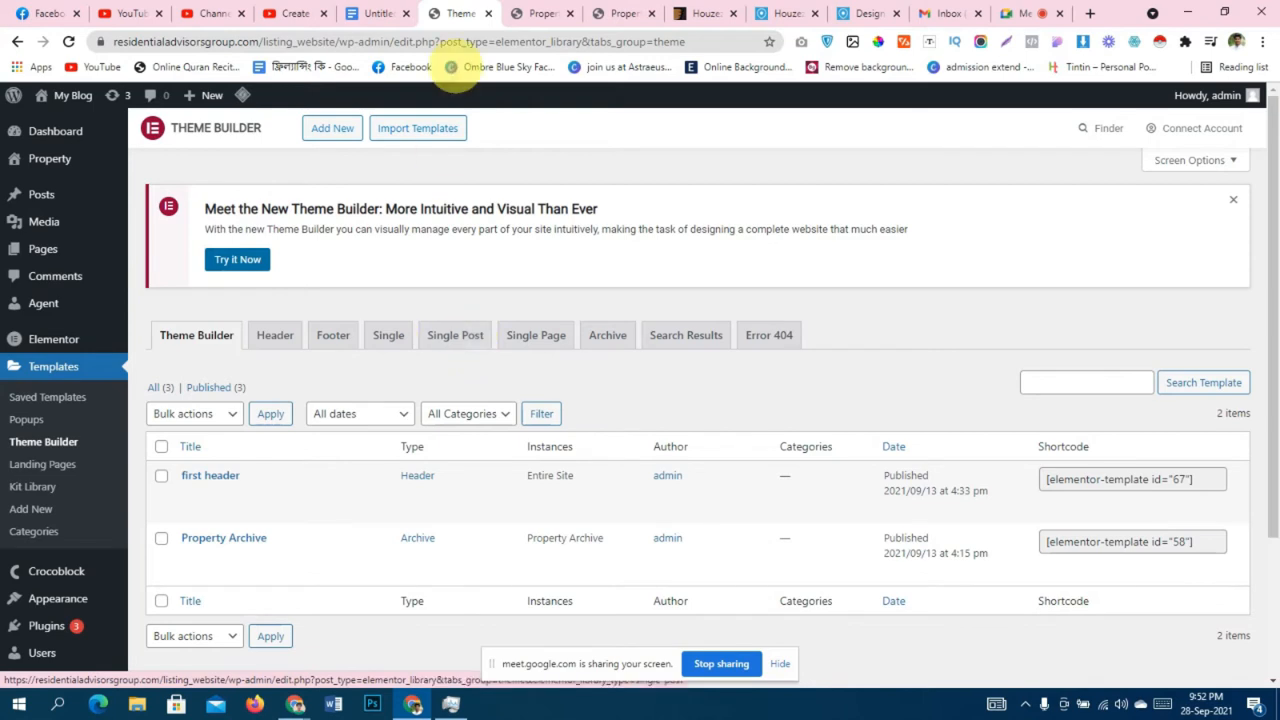
Close the property archive preview tab, keeping the live properties page open, and return to the Theme Builder list.
{"action": "left_click", "coordinate": [540, 13]}
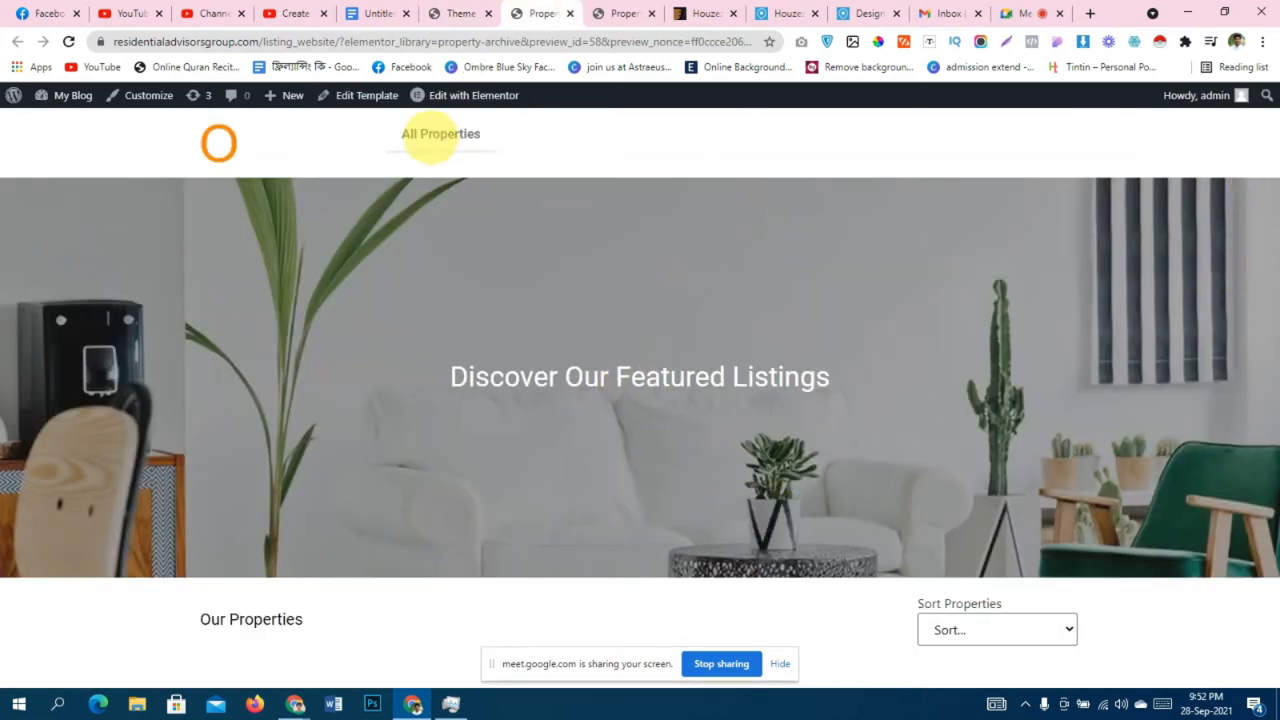
{"action": "left_click", "coordinate": [592, 14]}
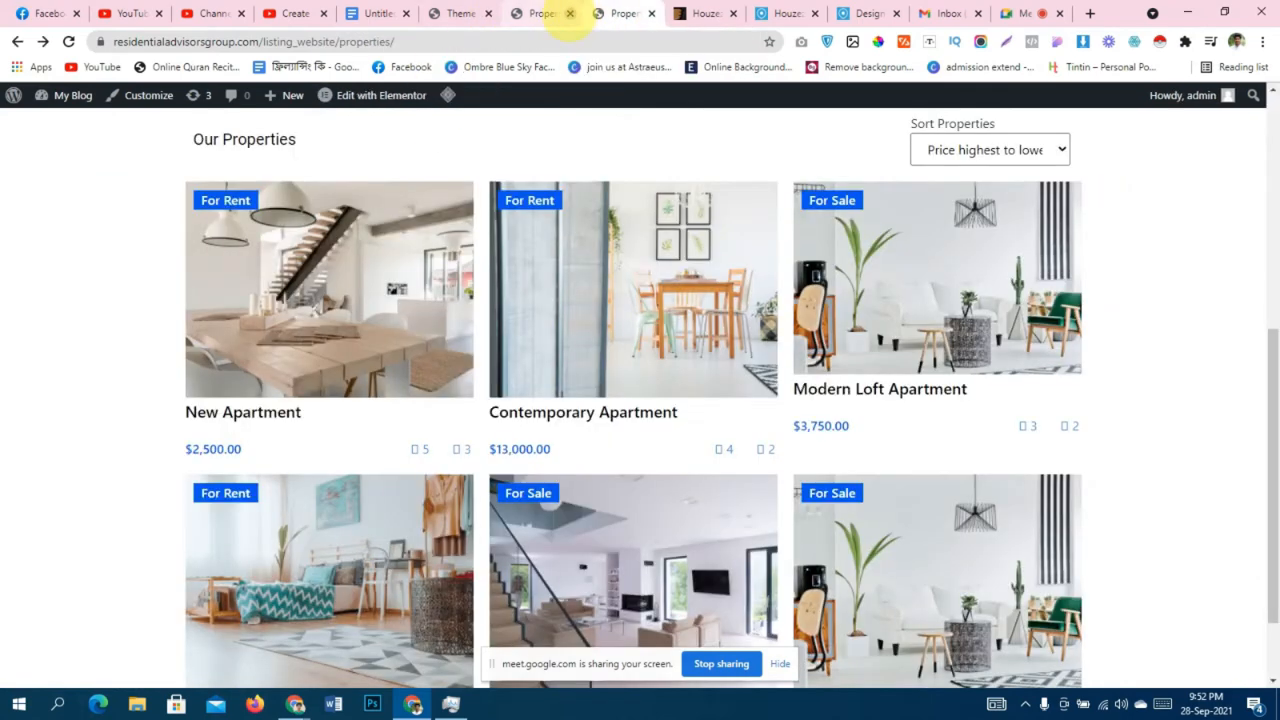
{"action": "left_click", "coordinate": [570, 13]}
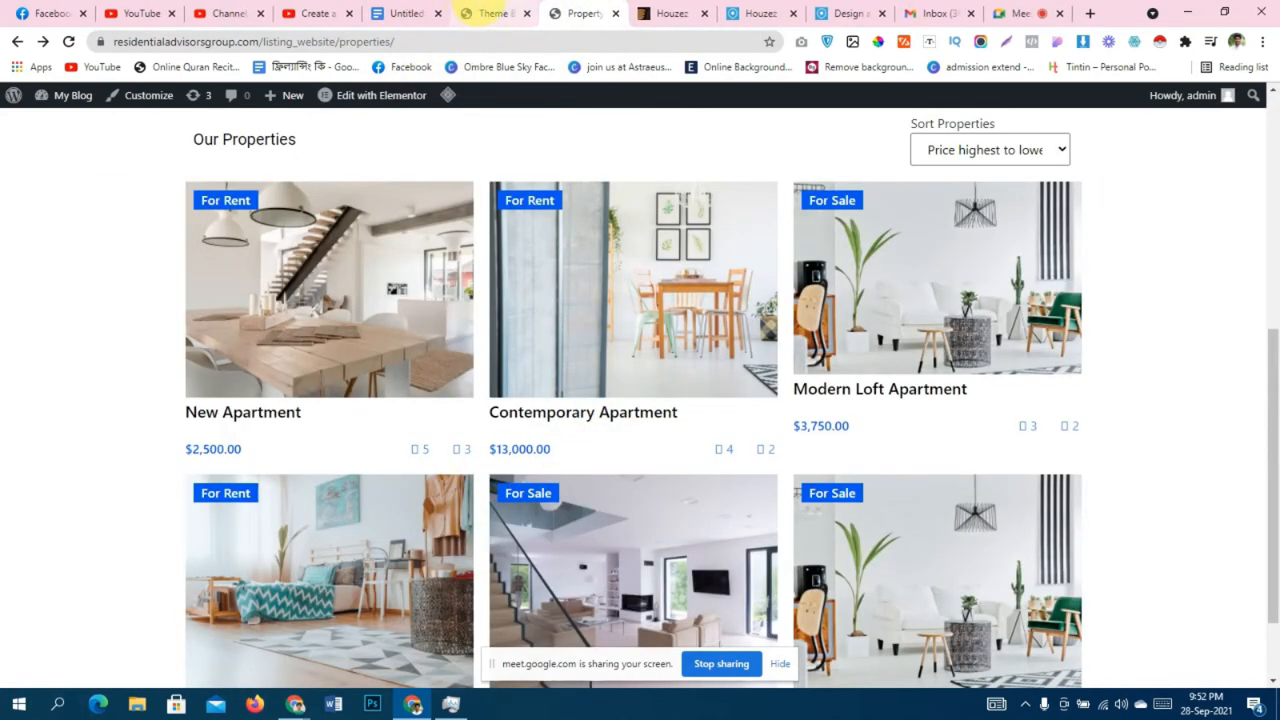
{"action": "left_click", "coordinate": [470, 13]}
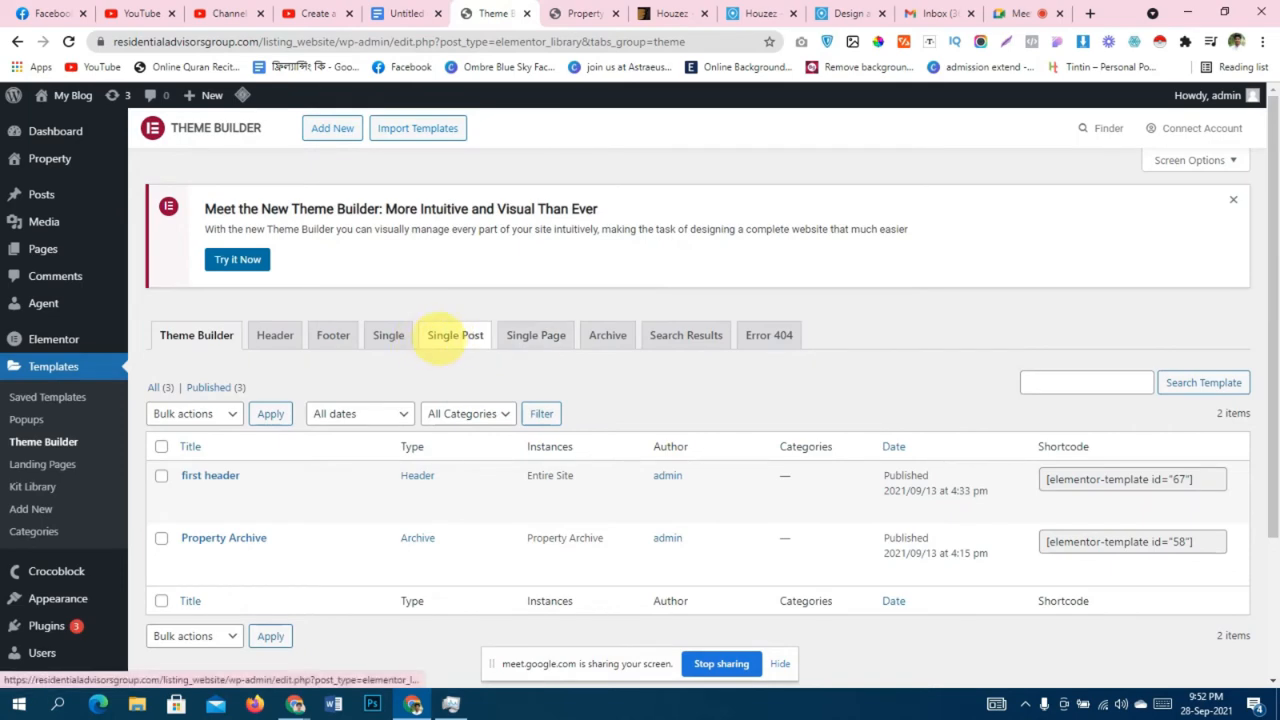
Create a Single Post template named "single post for property" and dismiss the block library to start from a blank canvas.
{"action": "left_click", "coordinate": [455, 337]}
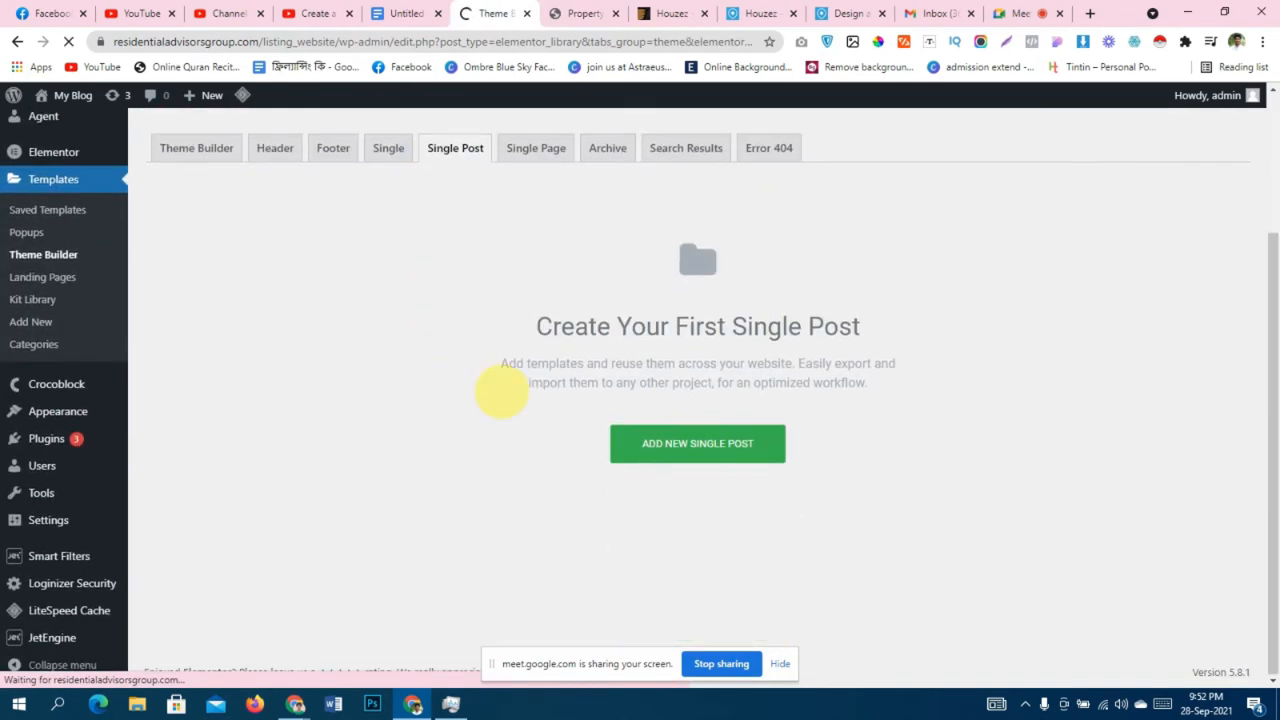
{"action": "left_click", "coordinate": [735, 452]}
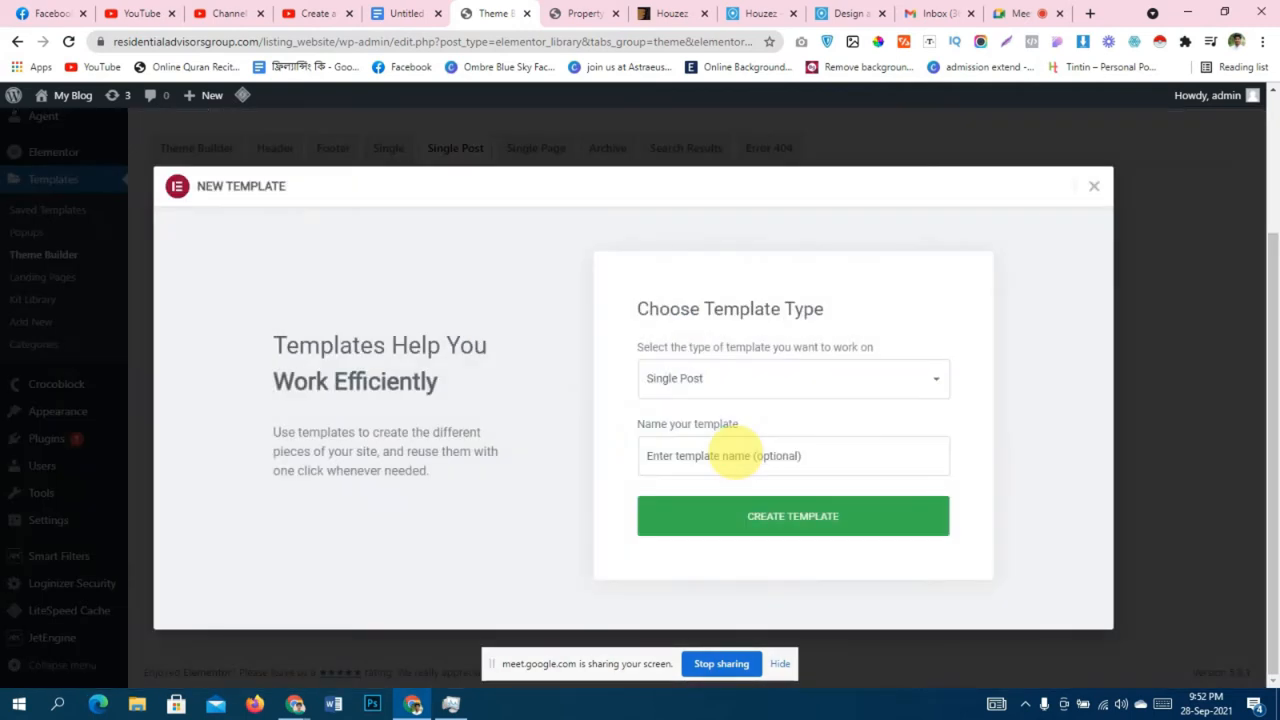
{"action": "left_click", "coordinate": [749, 378]}
{"action": "left_click", "coordinate": [752, 378]}
{"action": "left_click", "coordinate": [735, 456]}
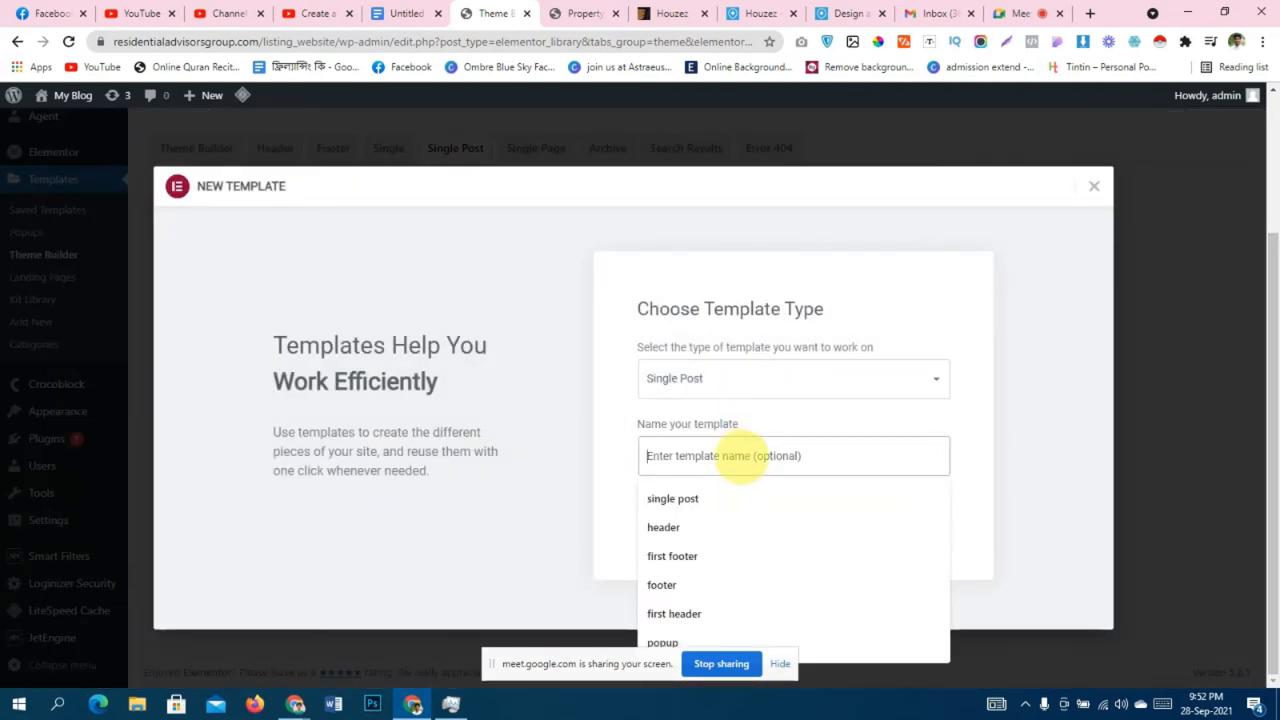
{"action": "left_click", "coordinate": [749, 495]}
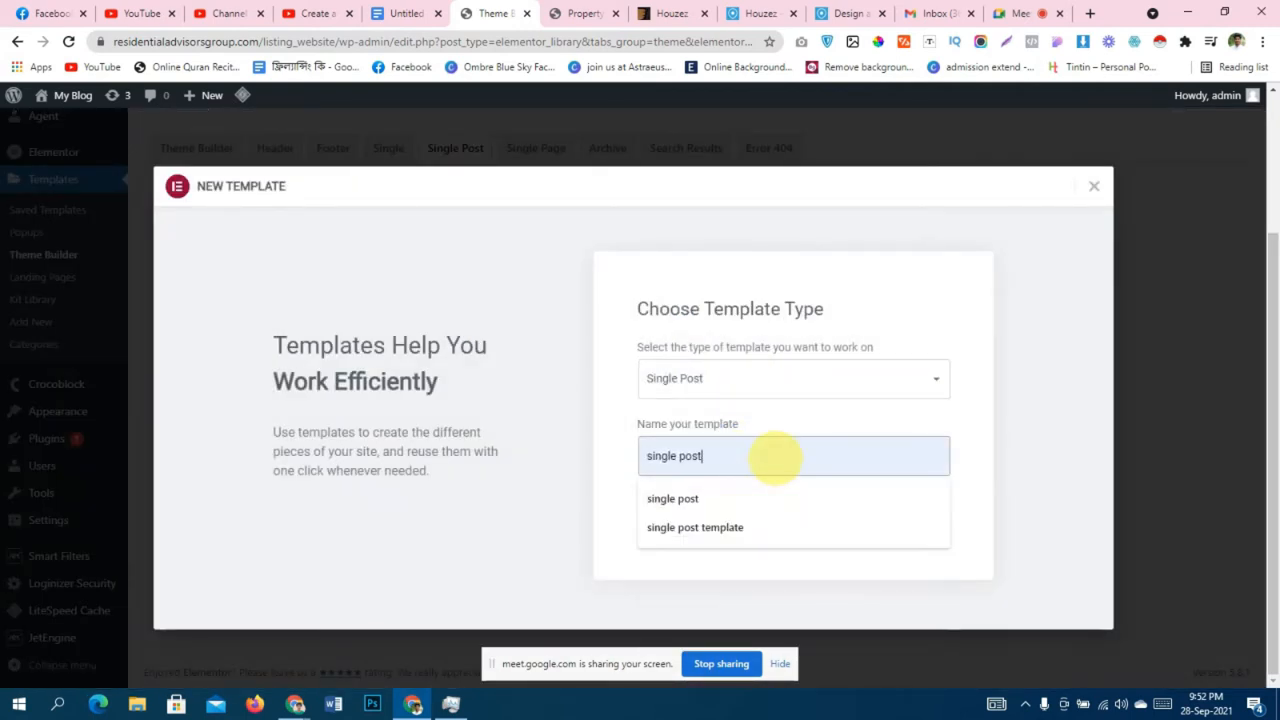
{"action": "type", "text": "for property"}
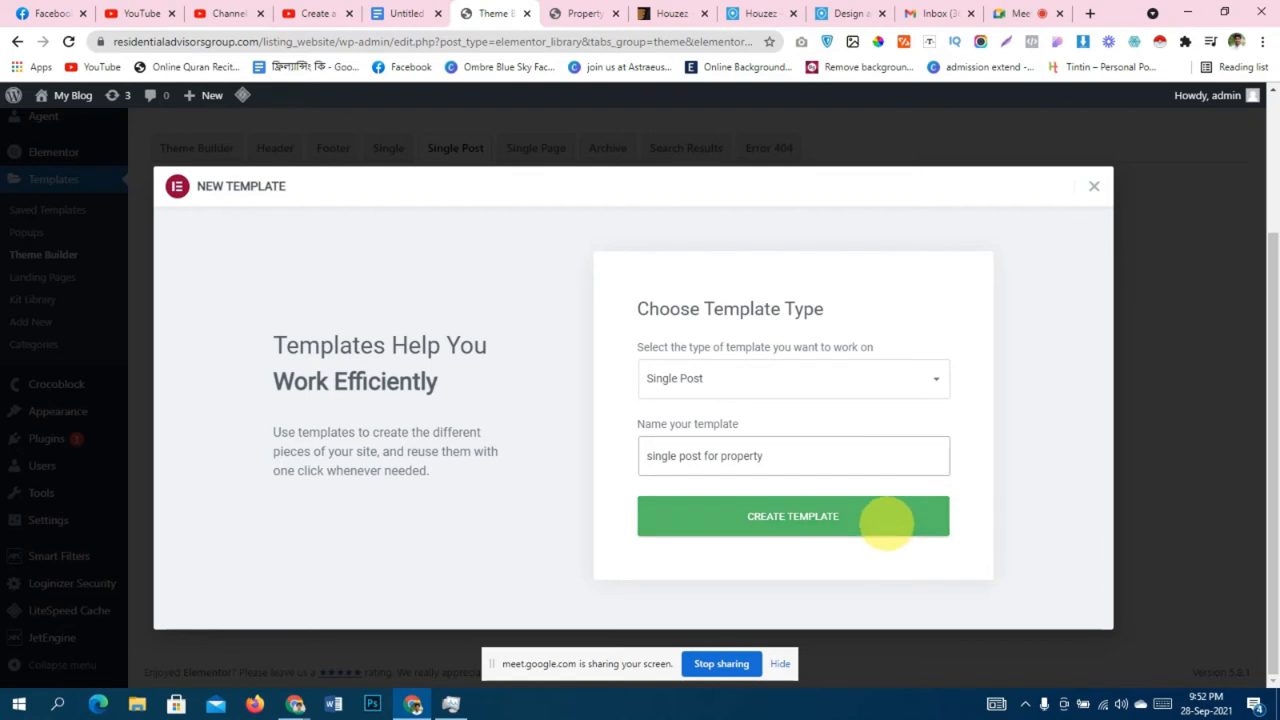
{"action": "left_click", "coordinate": [885, 522]}
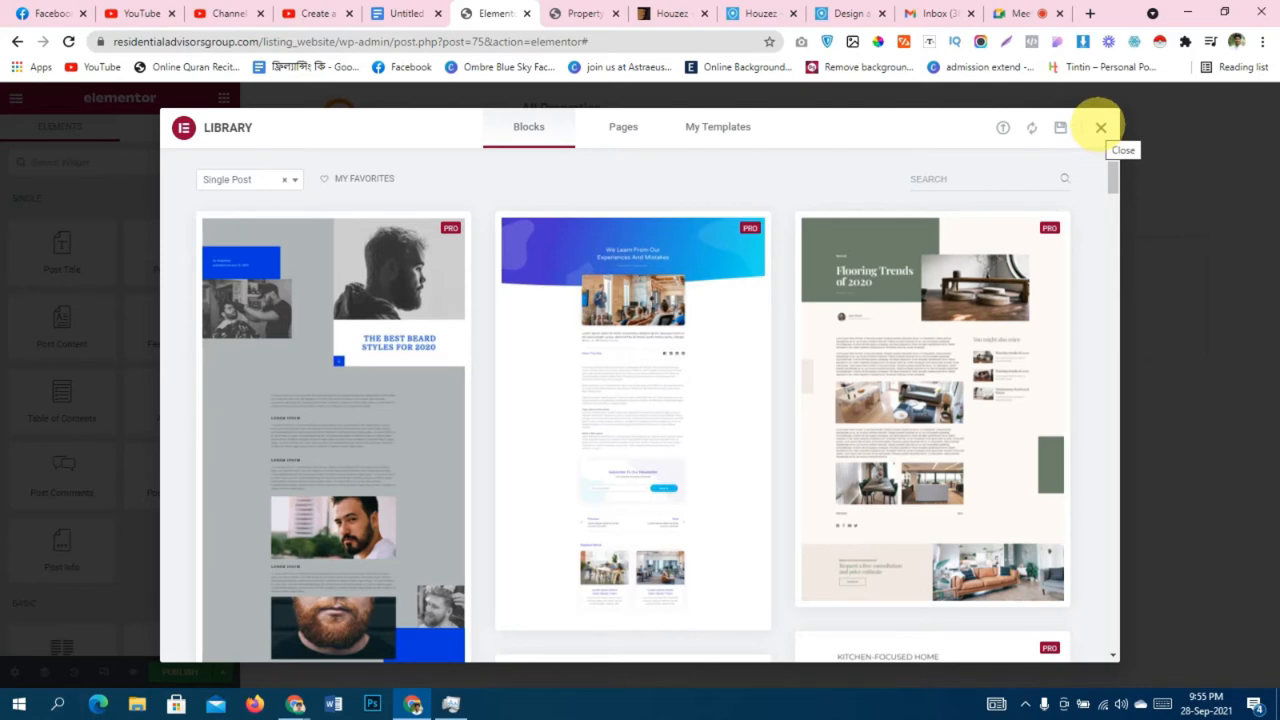
{"action": "left_click", "coordinate": [1100, 127]}
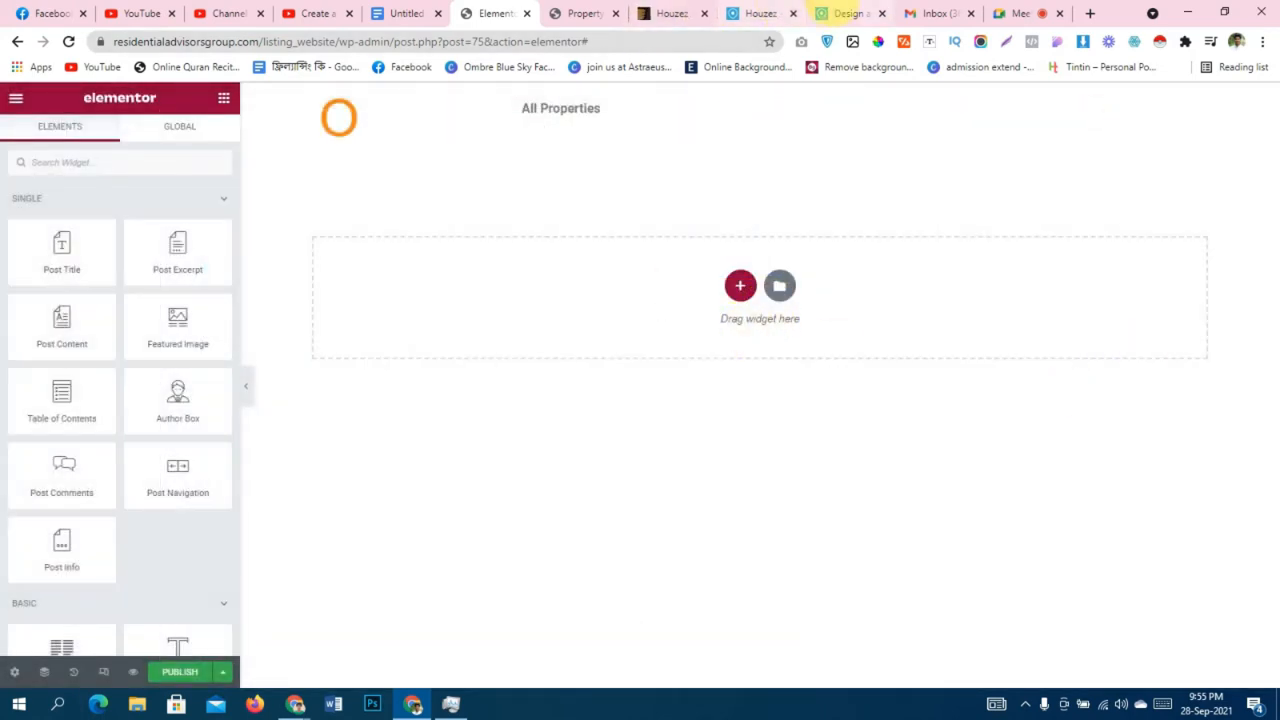
Switch to the Houzez demo property page and examine its heading area: title, price, price per square foot, status badges and address.
{"action": "left_click", "coordinate": [838, 13]}
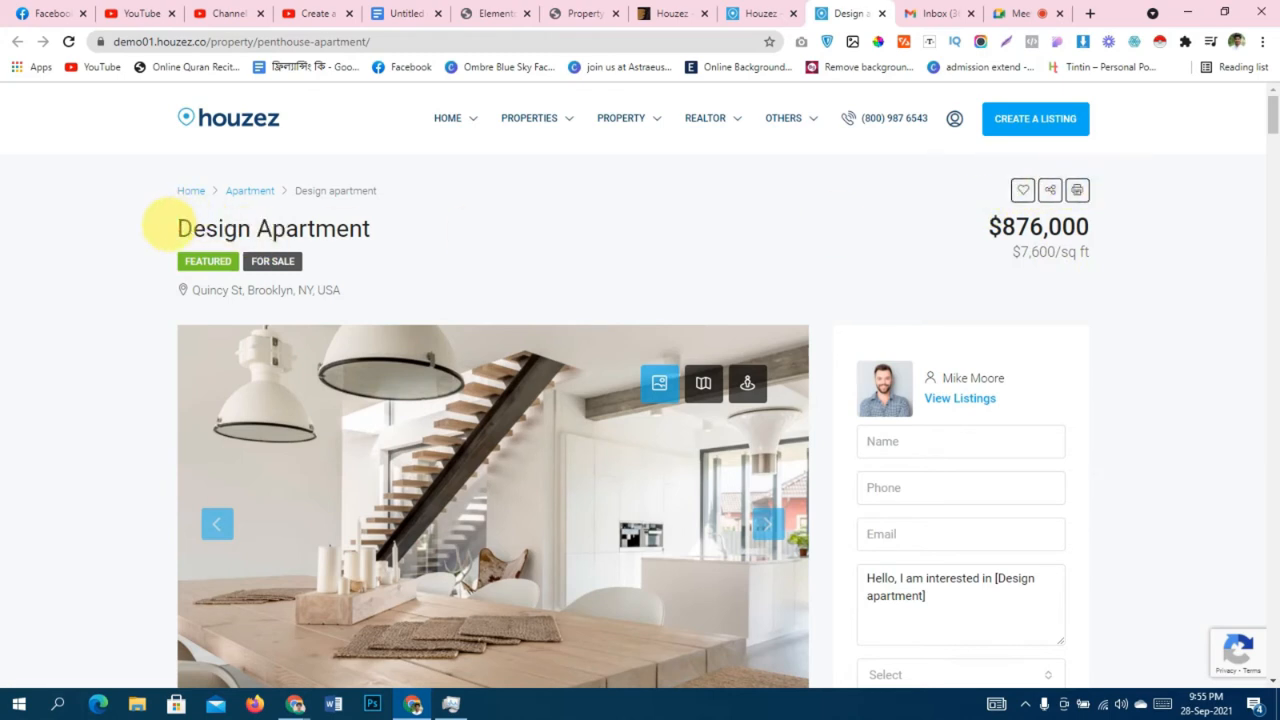
{"action": "left_click_drag", "start_coordinate": [172, 226], "coordinate": [316, 216]}
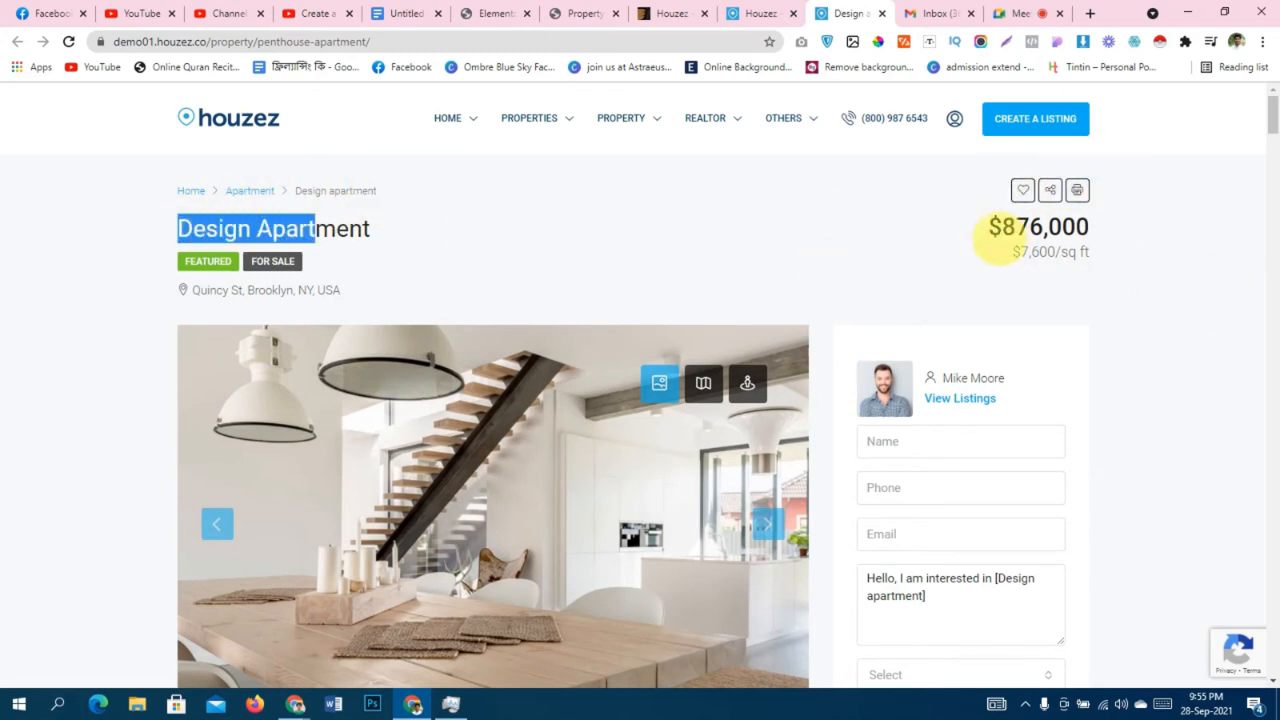
{"action": "left_click", "coordinate": [995, 234]}
{"action": "left_click_drag", "start_coordinate": [1088, 252], "coordinate": [1012, 252]}
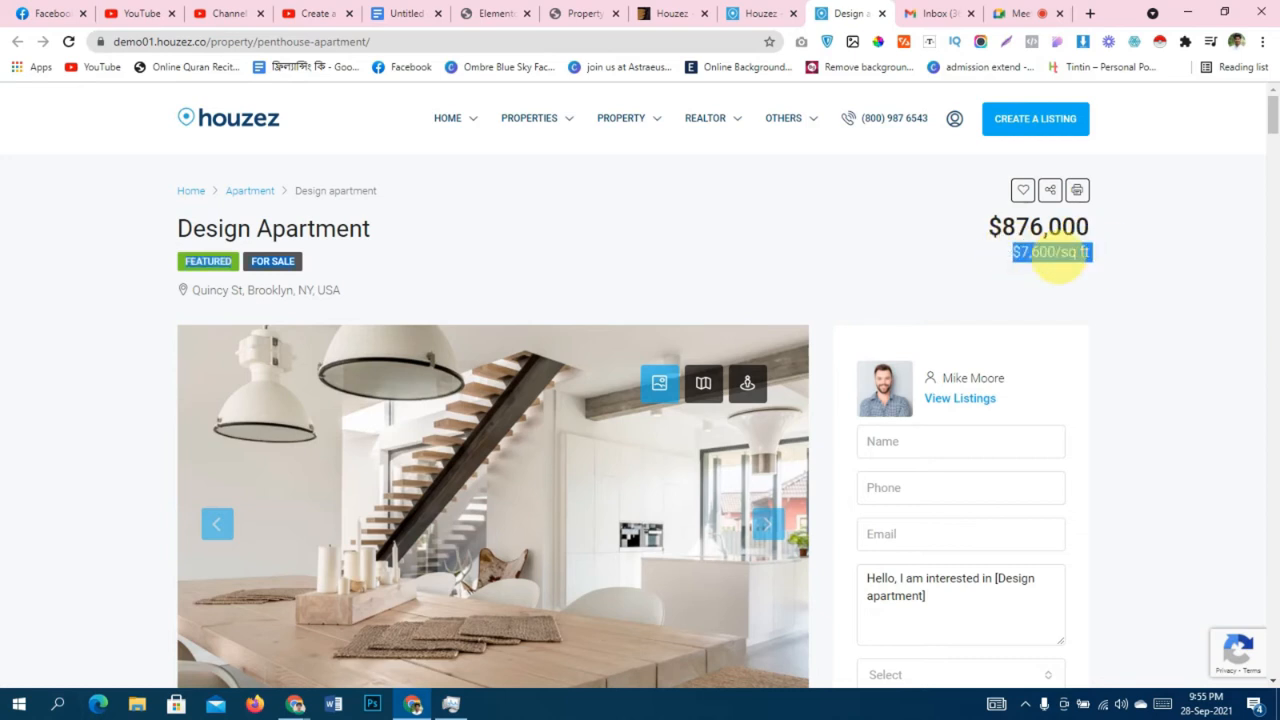
{"action": "left_click", "coordinate": [873, 295]}
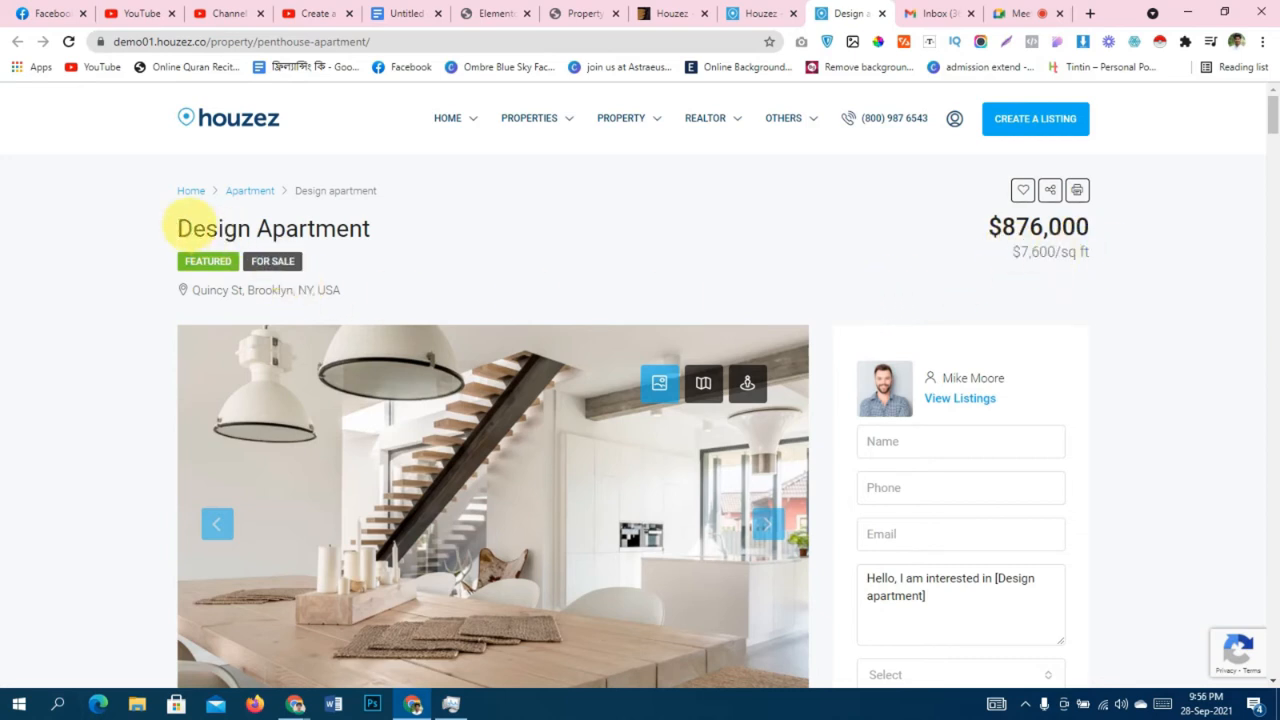
{"action": "left_click_drag", "start_coordinate": [189, 229], "coordinate": [400, 237]}
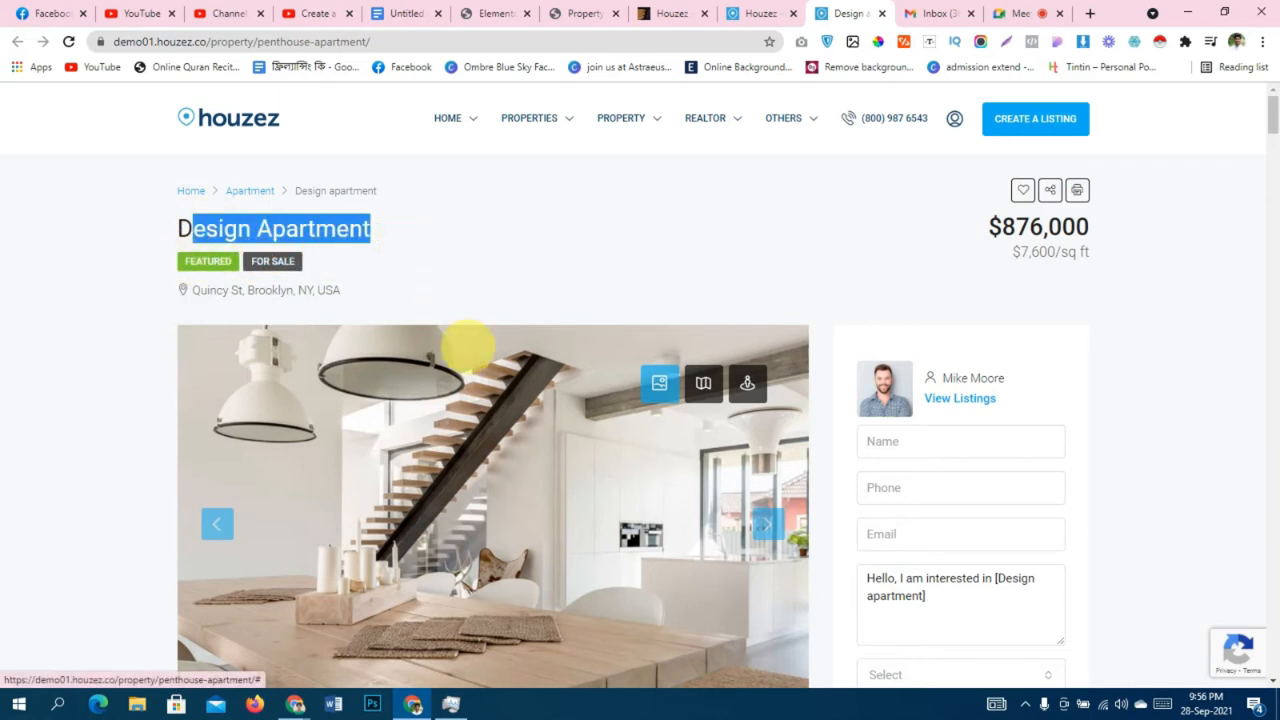
{"action": "left_click_drag", "start_coordinate": [377, 286], "coordinate": [151, 271]}
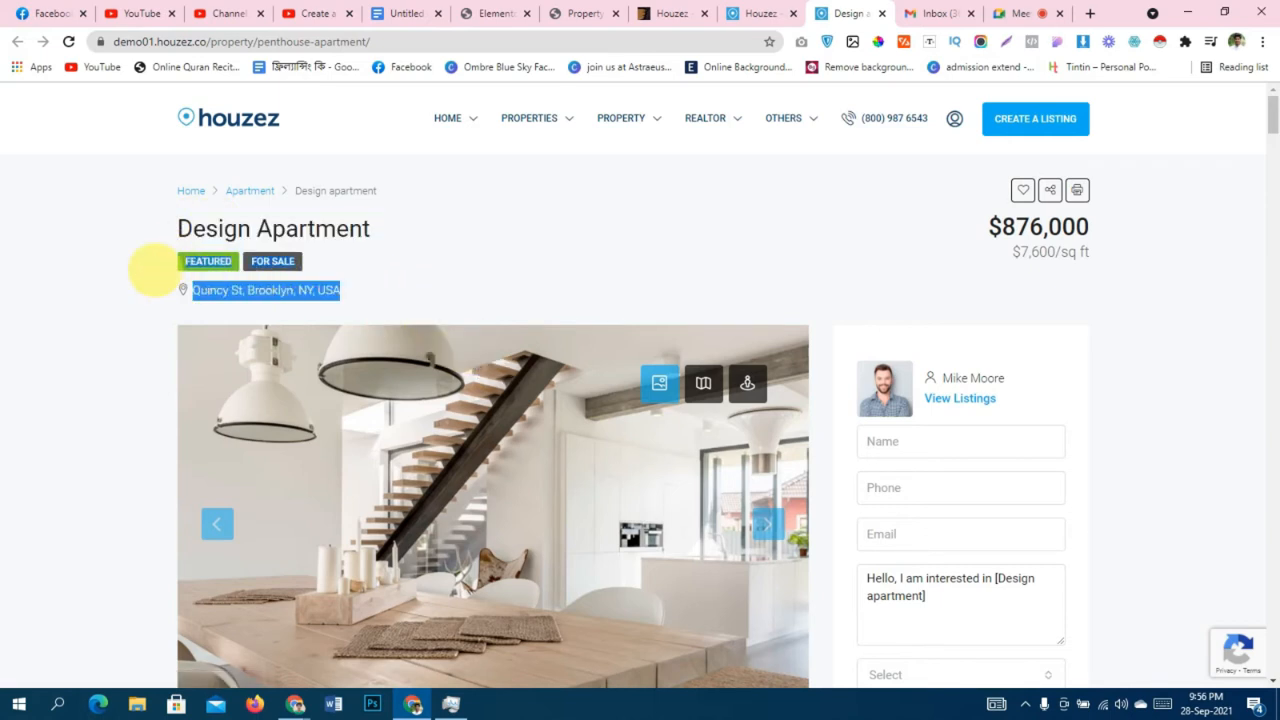
{"action": "left_click", "coordinate": [153, 322]}
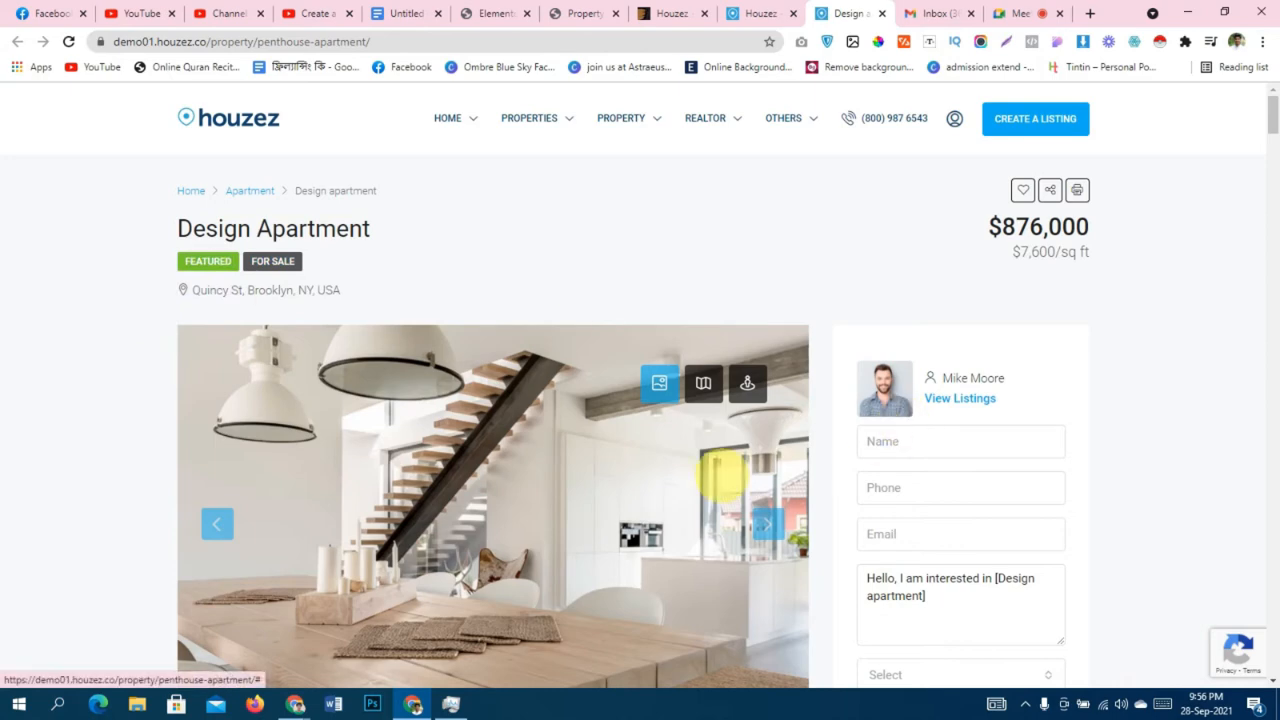
Review the demo property page's sections from the image gallery and contact form through to Similar Listings, and return to the title.
{"action": "scroll", "coordinate": [726, 476], "scroll_direction": "down", "scroll_amount": 2}
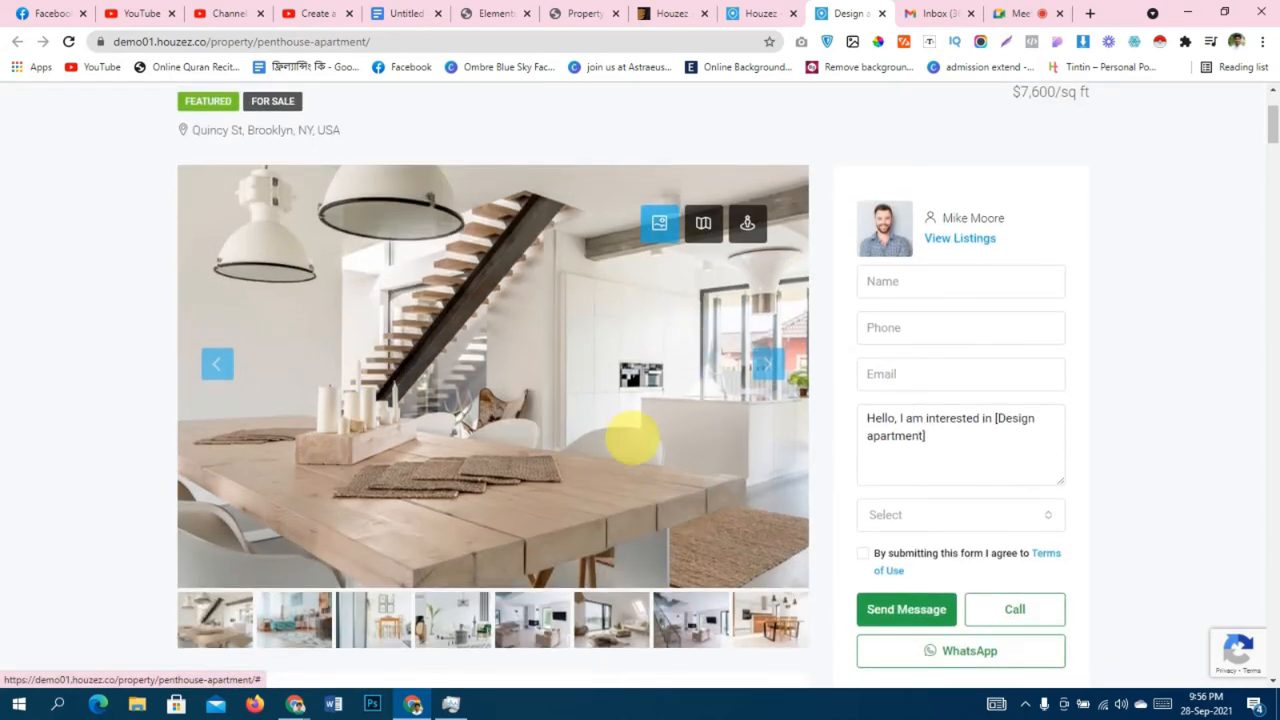
{"action": "scroll", "coordinate": [650, 428], "scroll_direction": "down", "scroll_amount": 2}
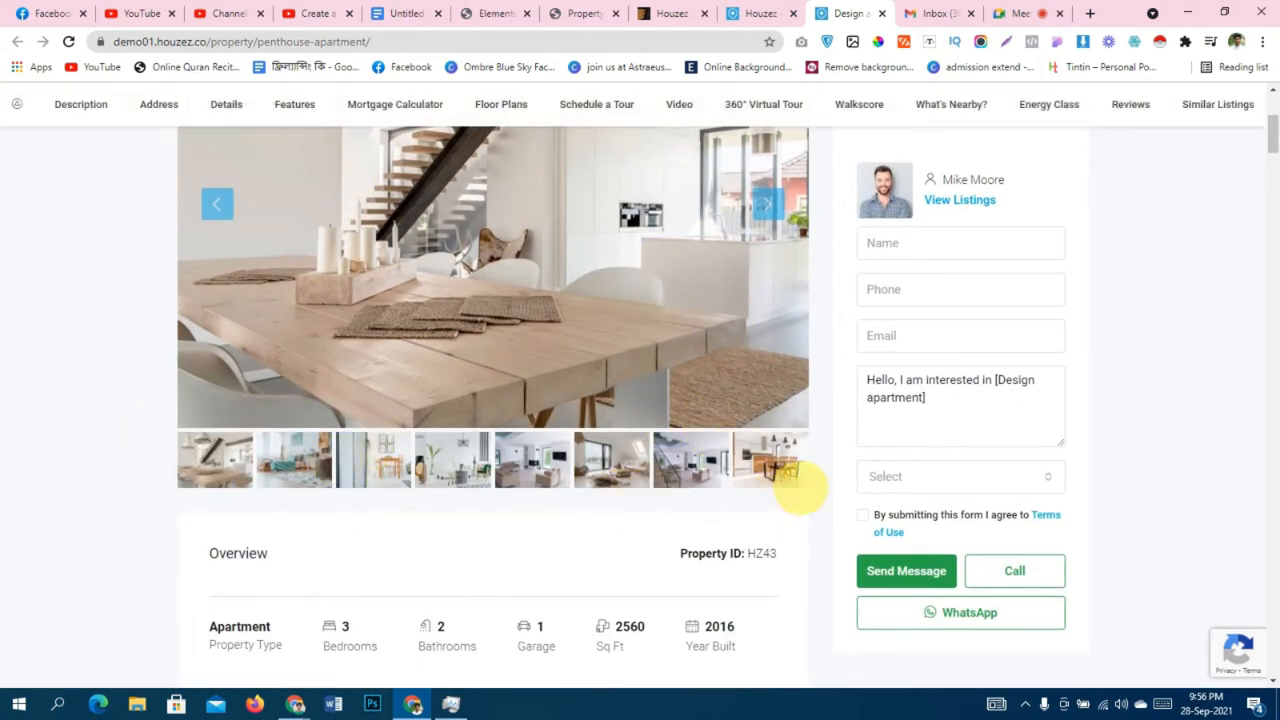
{"action": "scroll", "coordinate": [729, 503], "scroll_direction": "up", "scroll_amount": 1}
{"action": "scroll", "coordinate": [929, 289], "scroll_direction": "up", "scroll_amount": 3}
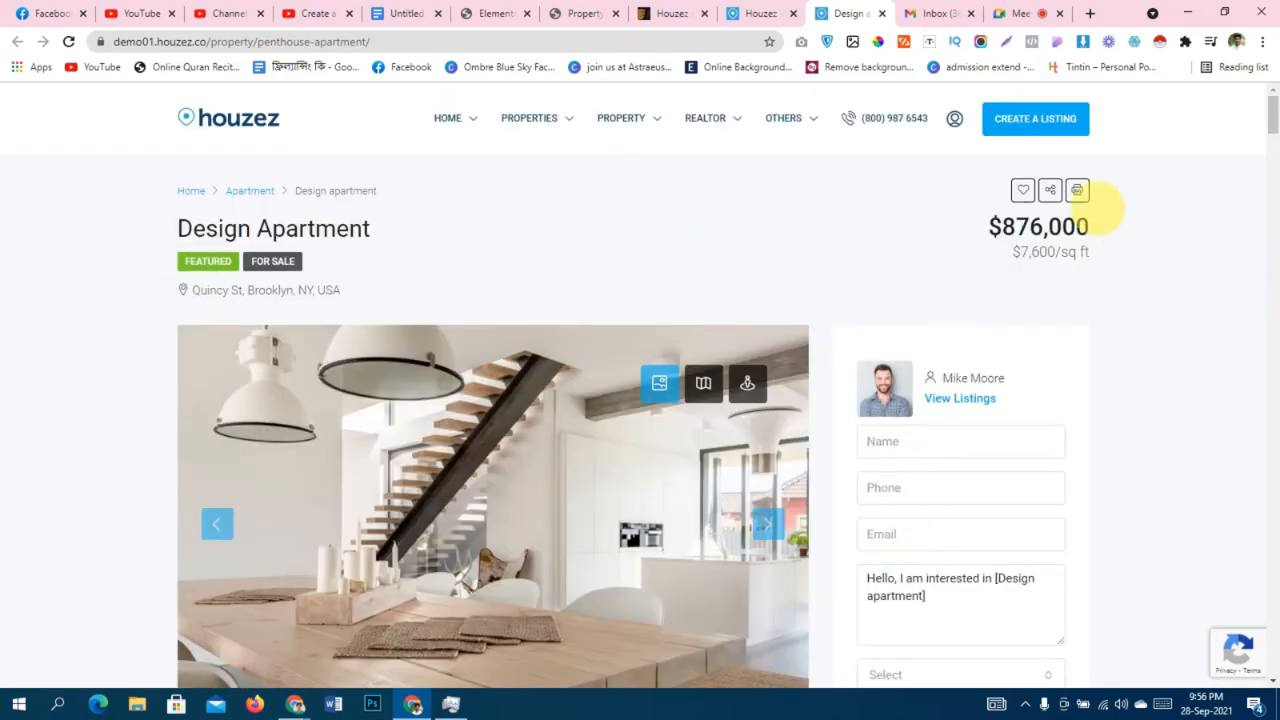
{"action": "scroll", "coordinate": [690, 323], "scroll_direction": "down", "scroll_amount": 3}
{"action": "scroll", "coordinate": [686, 326], "scroll_direction": "down", "scroll_amount": 3}
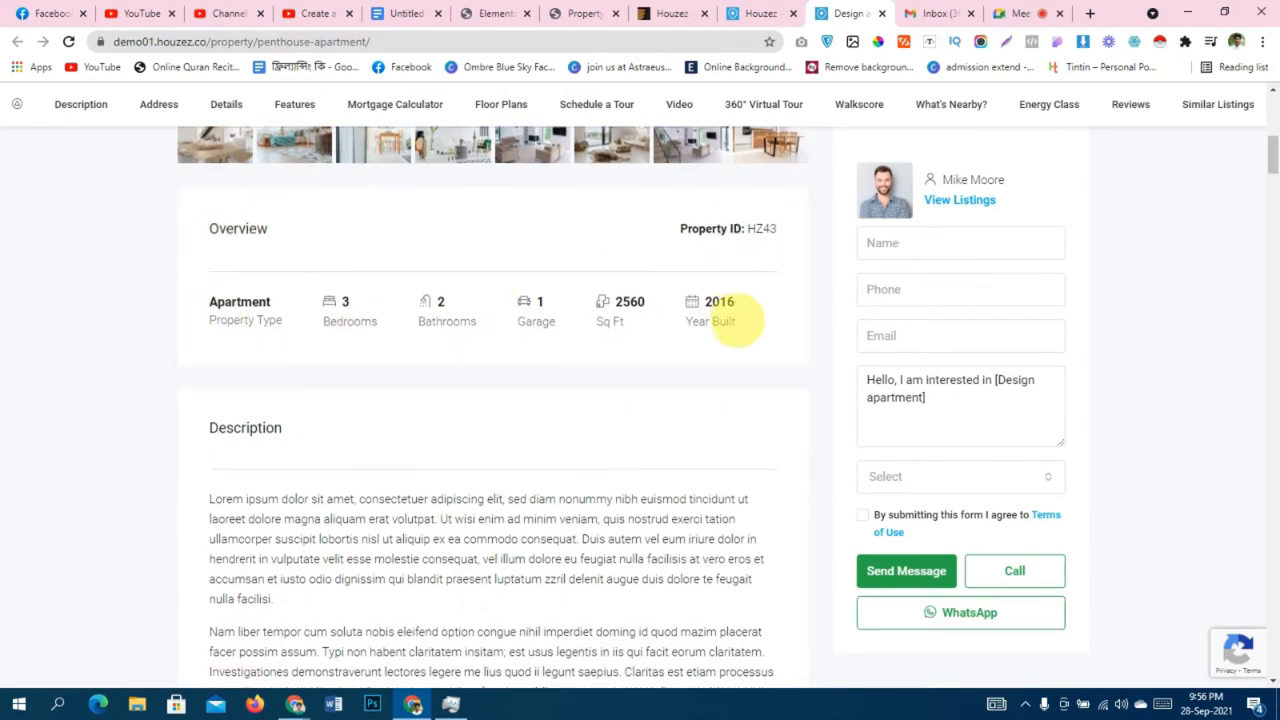
{"action": "scroll", "coordinate": [737, 320], "scroll_direction": "down", "scroll_amount": 5}
{"action": "scroll", "coordinate": [806, 403], "scroll_direction": "down", "scroll_amount": 10}
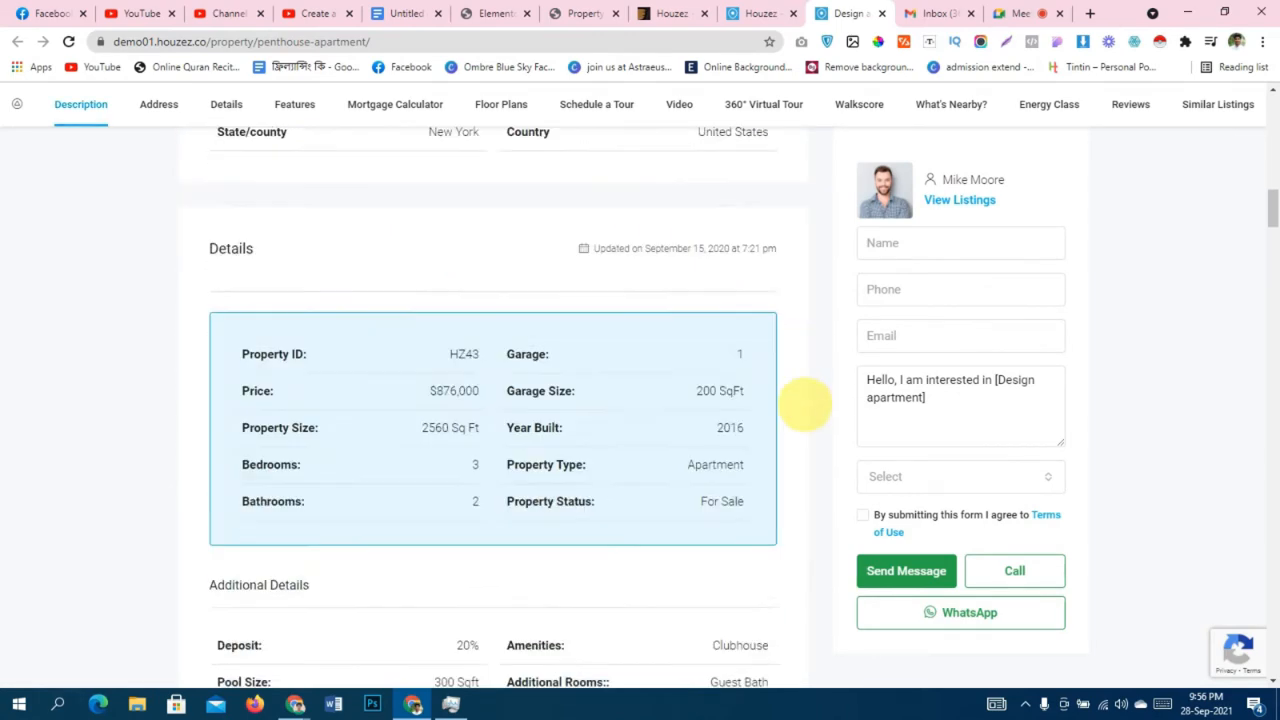
{"action": "scroll", "coordinate": [790, 440], "scroll_direction": "down", "scroll_amount": 3}
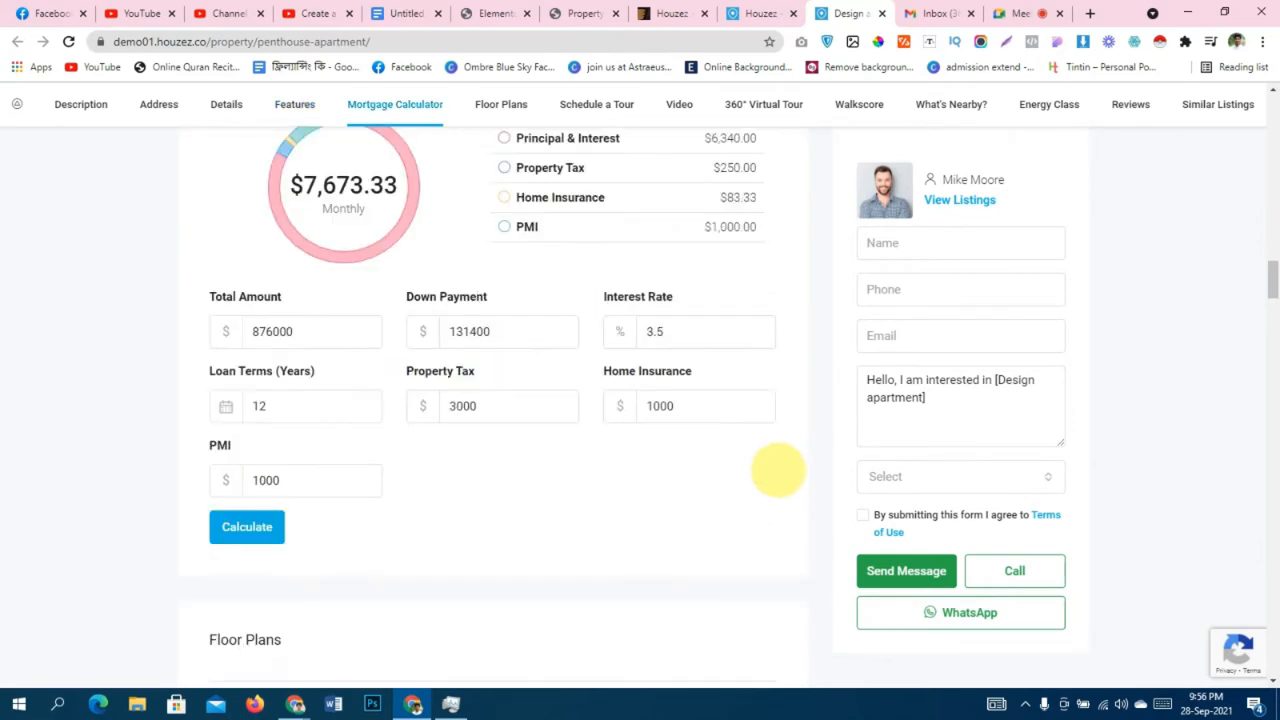
{"action": "scroll", "coordinate": [775, 475], "scroll_direction": "down", "scroll_amount": 3}
{"action": "scroll", "coordinate": [770, 487], "scroll_direction": "down", "scroll_amount": 5}
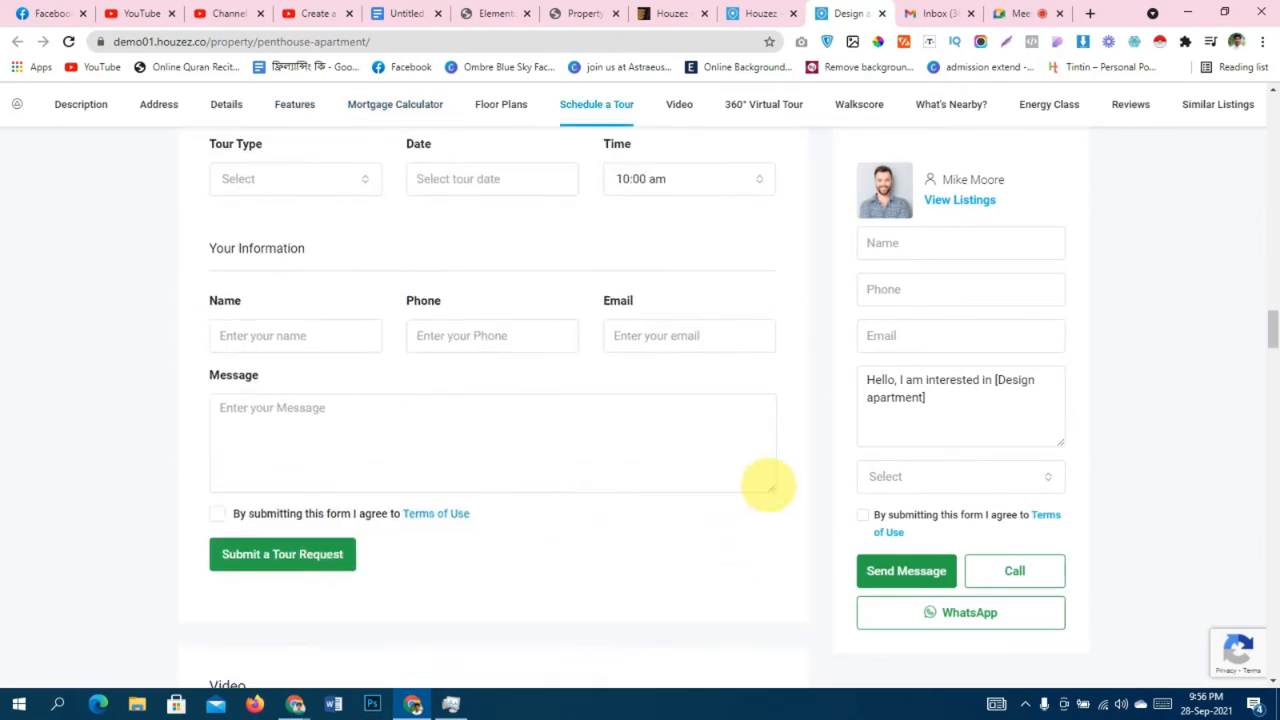
{"action": "scroll", "coordinate": [768, 486], "scroll_direction": "down", "scroll_amount": 9}
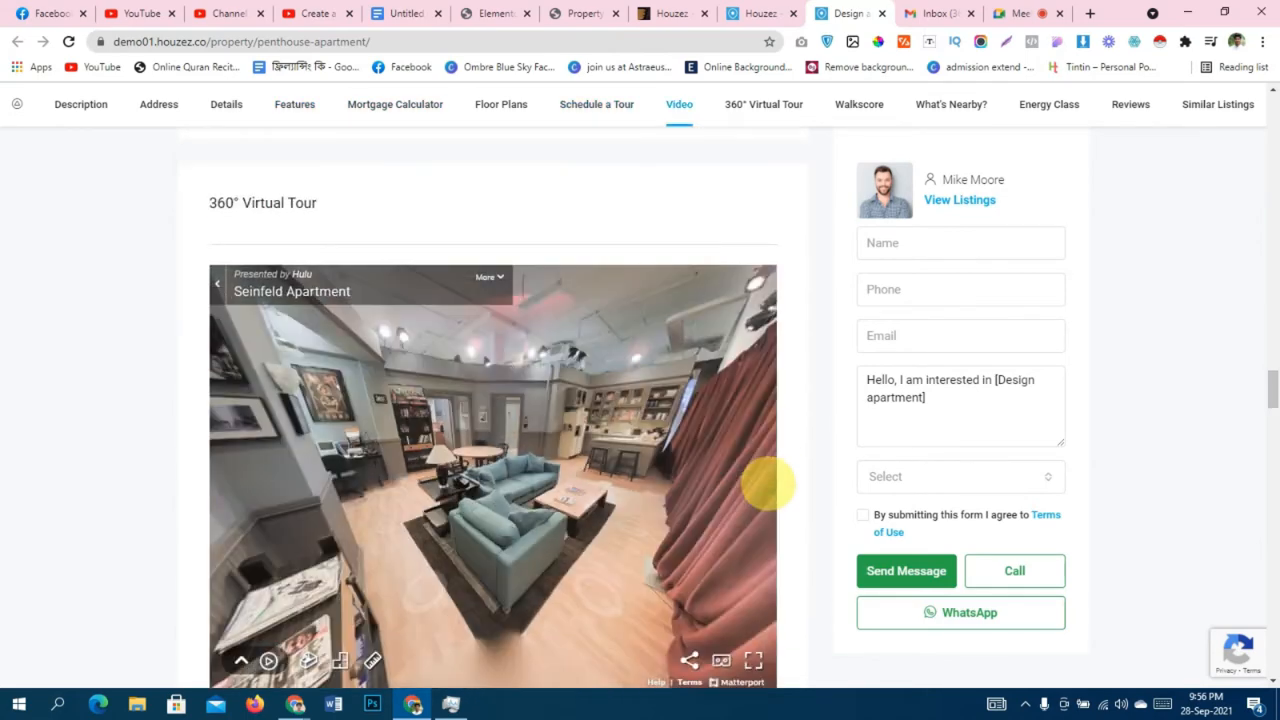
{"action": "scroll", "coordinate": [806, 466], "scroll_direction": "down", "scroll_amount": 10}
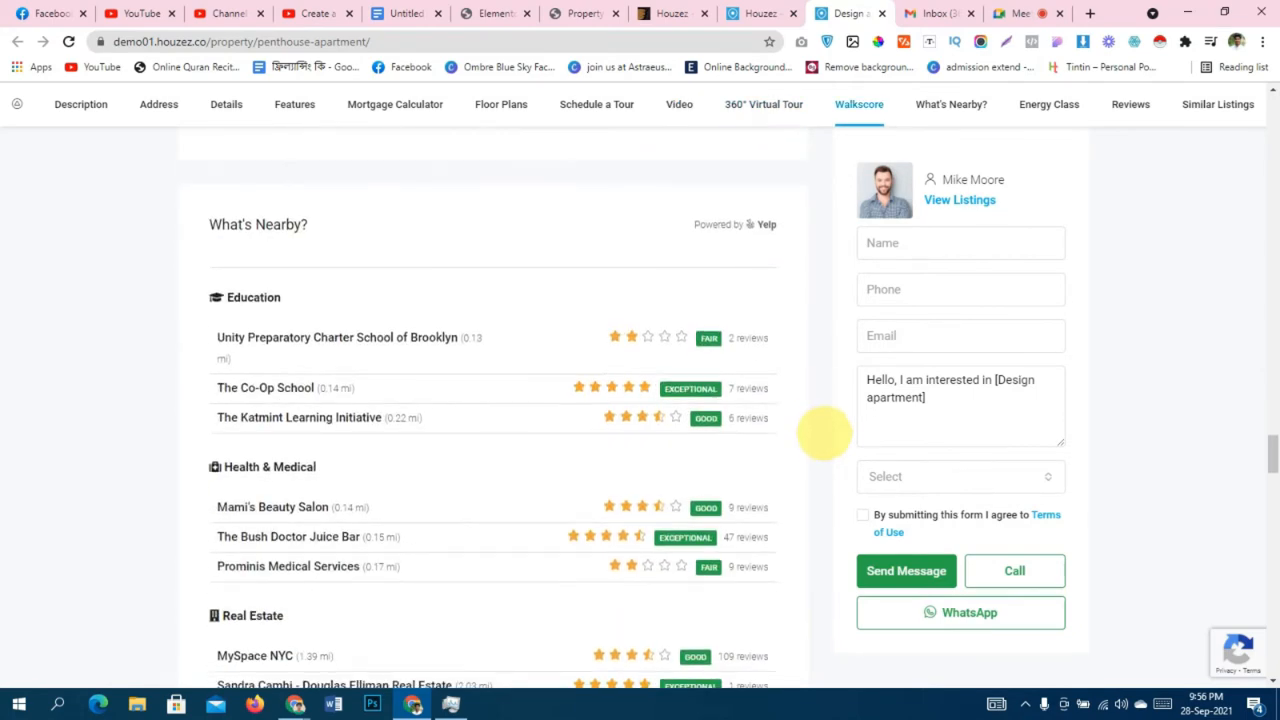
{"action": "scroll", "coordinate": [822, 432], "scroll_direction": "down", "scroll_amount": 12}
{"action": "scroll", "coordinate": [822, 432], "scroll_direction": "down", "scroll_amount": 8}
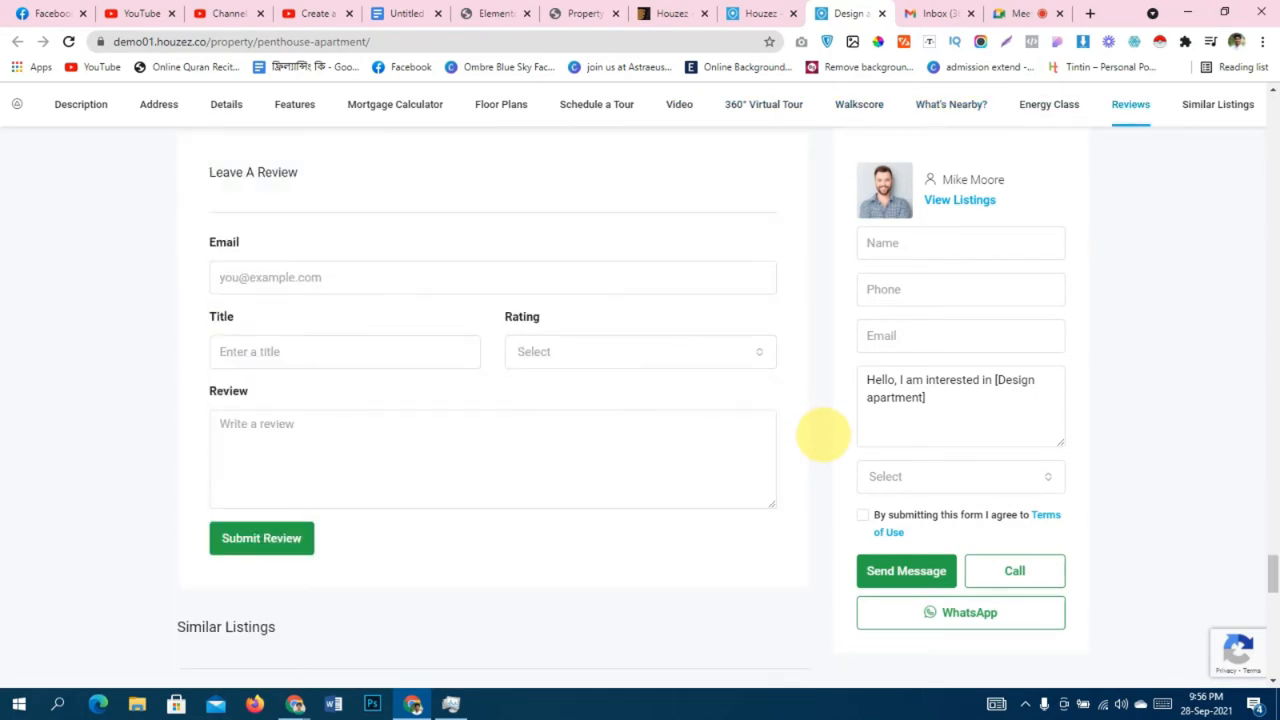
{"action": "scroll", "coordinate": [822, 432], "scroll_direction": "down", "scroll_amount": 5}
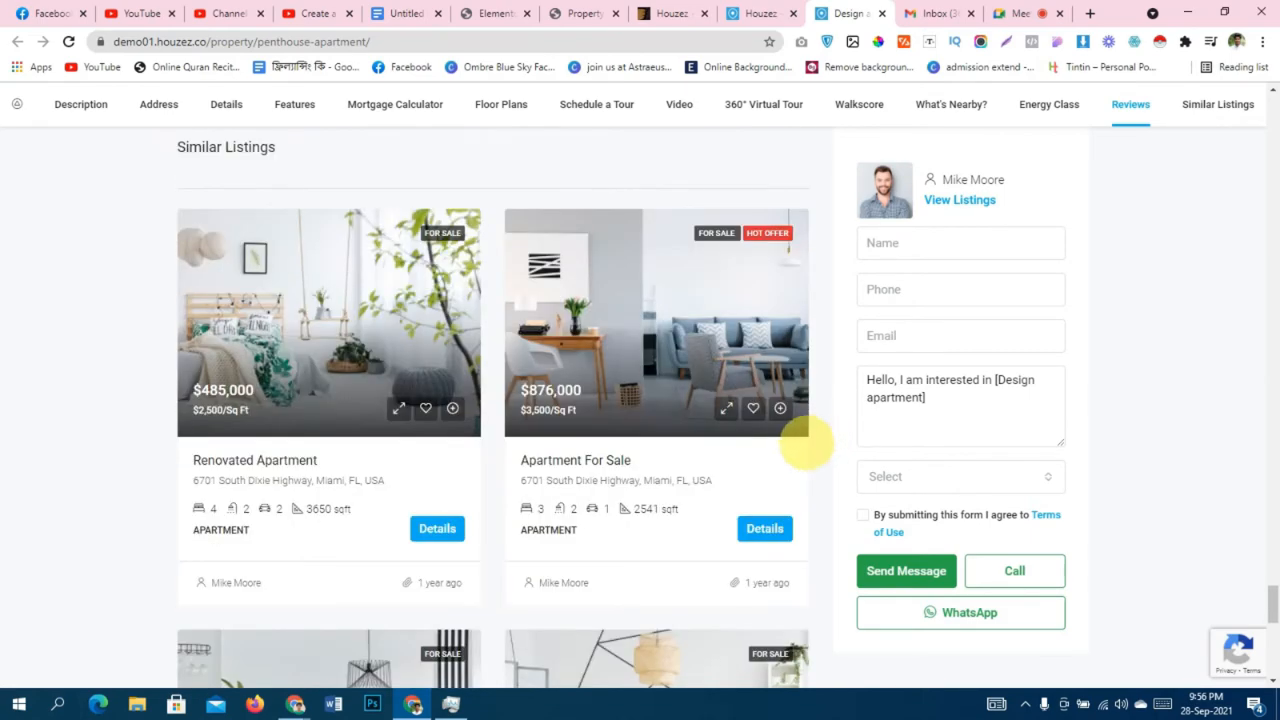
{"action": "scroll", "coordinate": [806, 441], "scroll_direction": "up", "scroll_amount": 20}
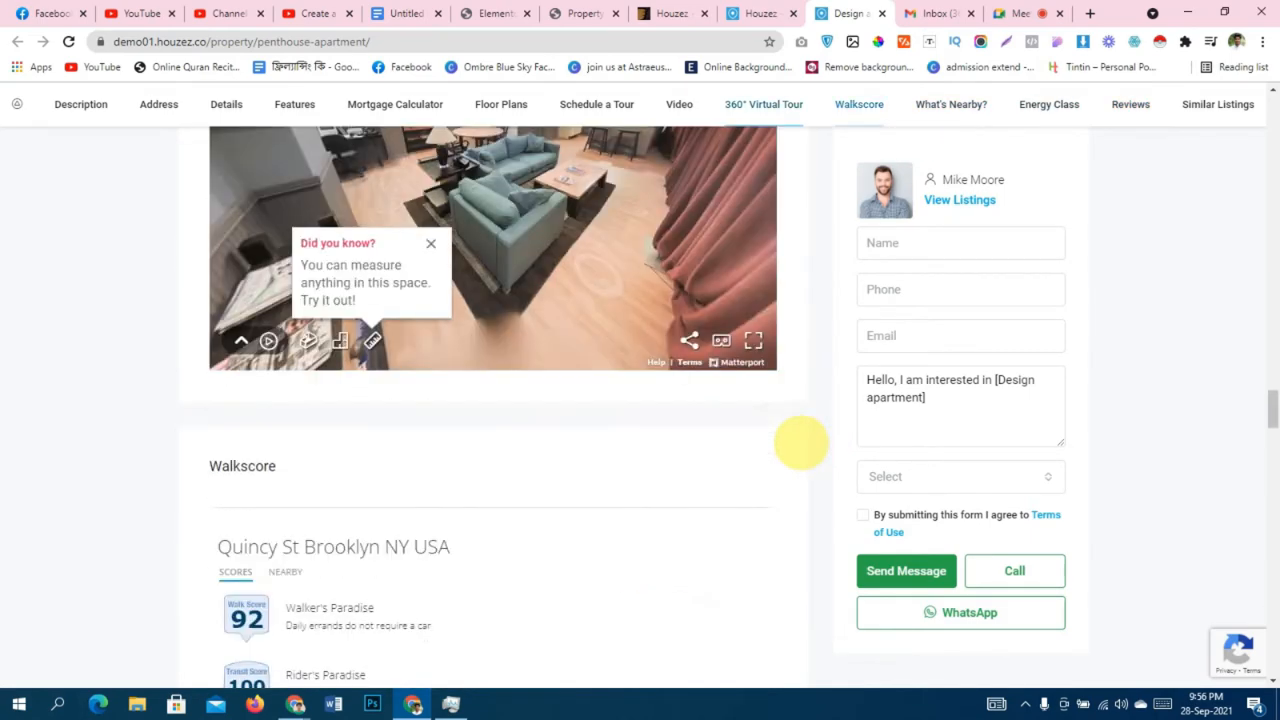
{"action": "scroll", "coordinate": [800, 441], "scroll_direction": "up", "scroll_amount": 20}
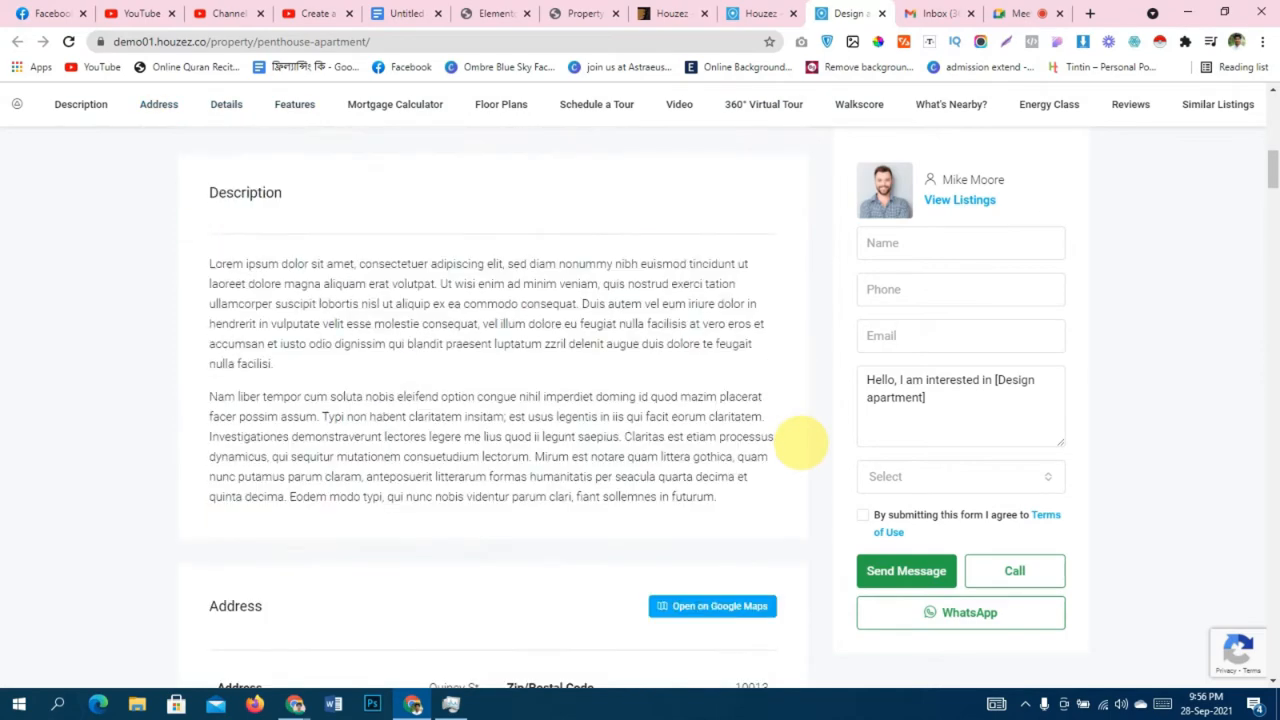
{"action": "scroll", "coordinate": [800, 441], "scroll_direction": "up", "scroll_amount": 10}
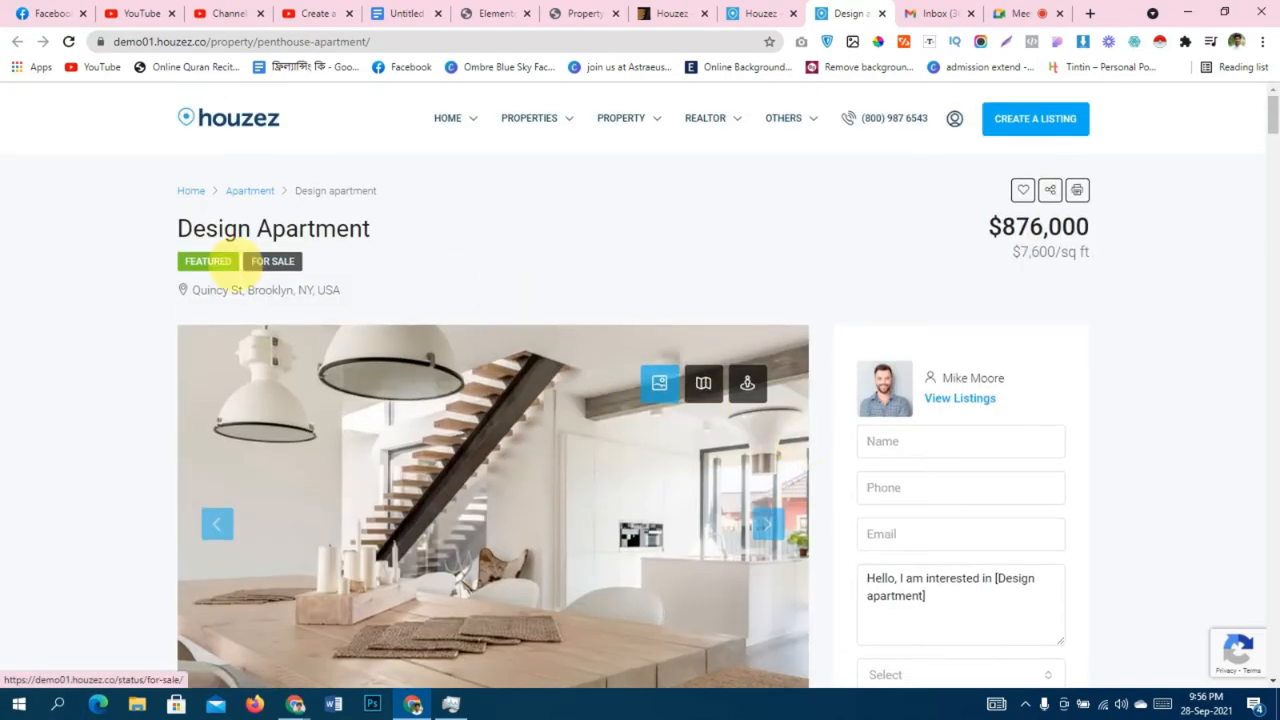
{"action": "left_click_drag", "start_coordinate": [190, 228], "coordinate": [362, 229]}
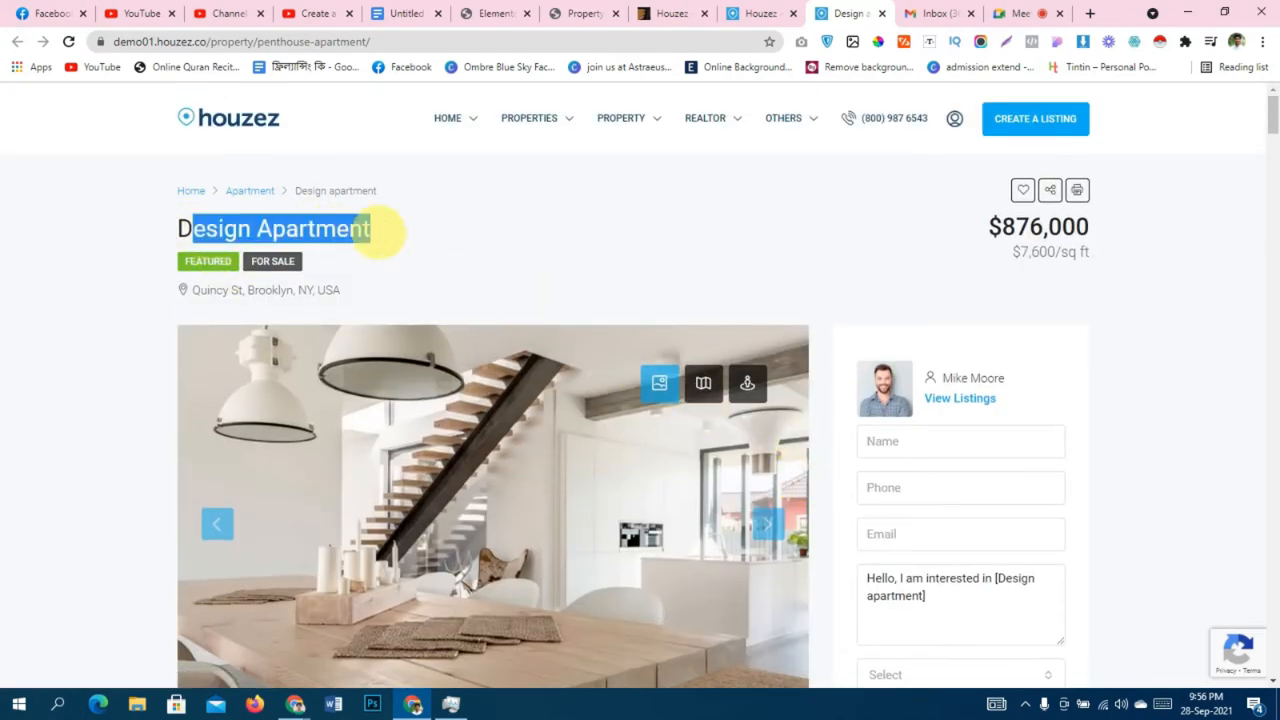
{"action": "left_click", "coordinate": [375, 231]}
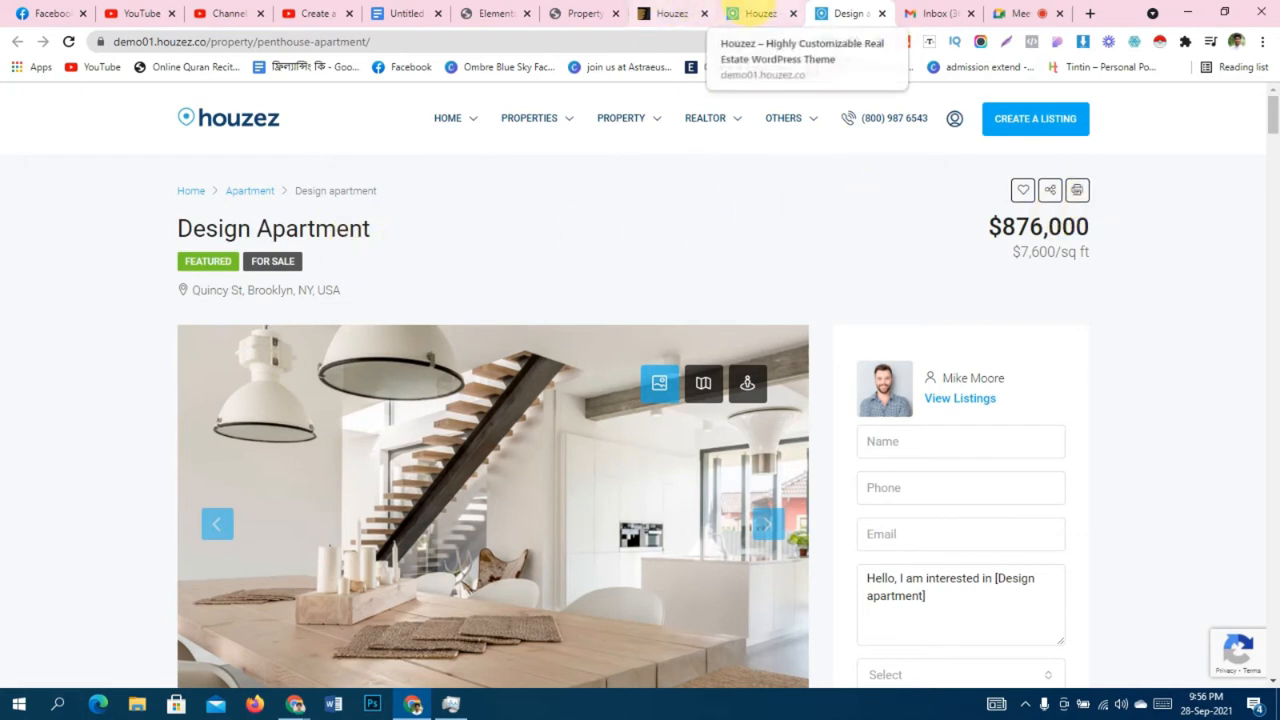
Return to the single post template in Elementor and add a single-column section.
{"action": "left_click", "coordinate": [495, 13]}
{"action": "left_click", "coordinate": [742, 286]}
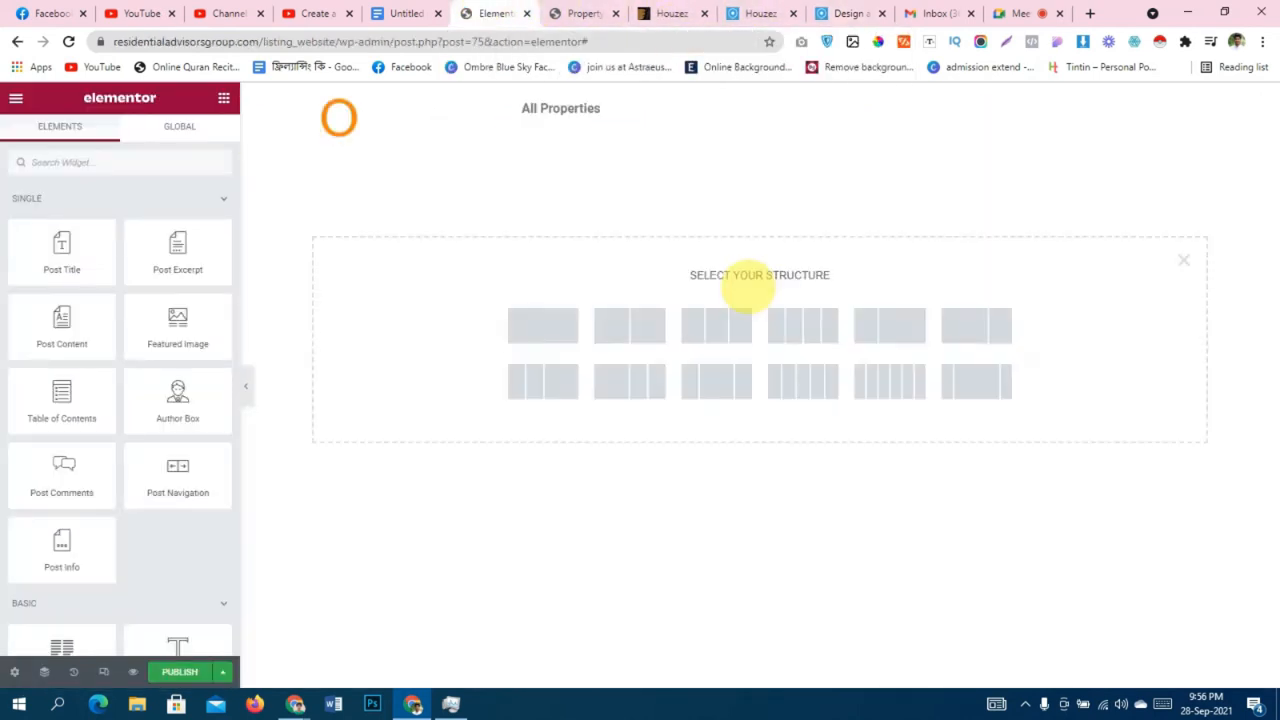
{"action": "left_click", "coordinate": [542, 326]}
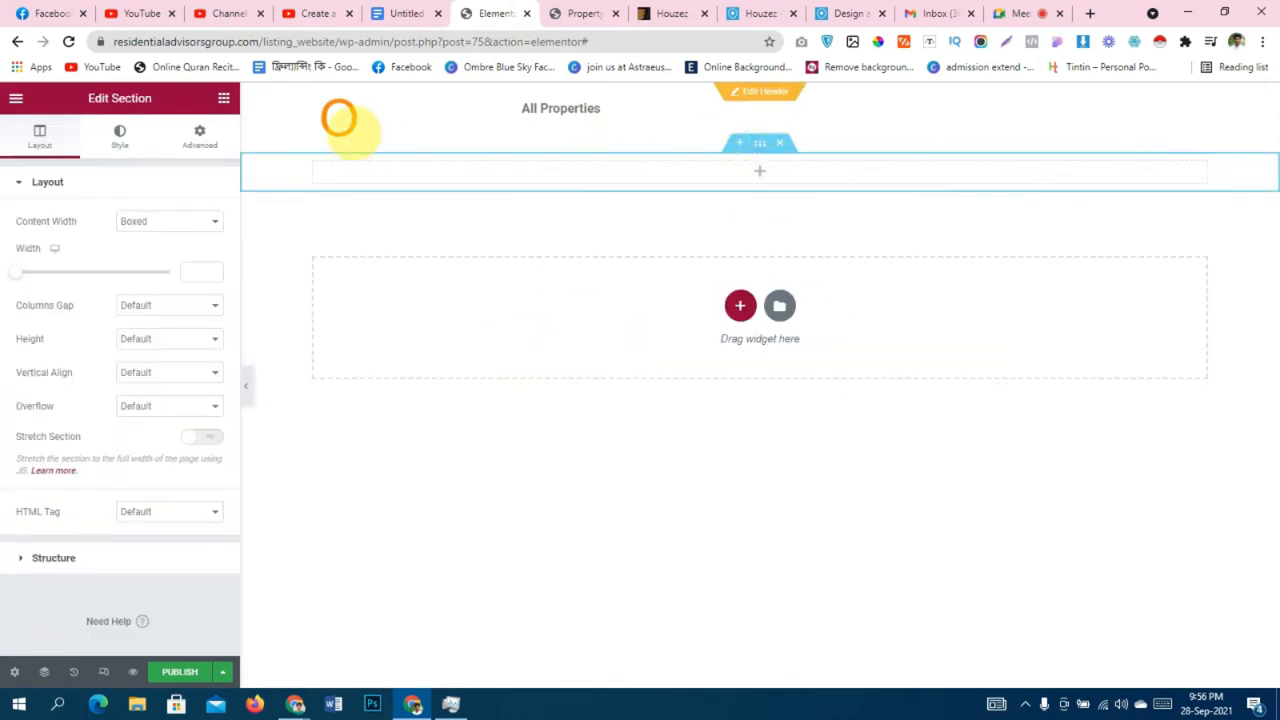
Unlink the new section's padding values and set its top and bottom margins to 20 px.
{"action": "left_click", "coordinate": [200, 135]}
{"action": "left_click", "coordinate": [202, 301]}
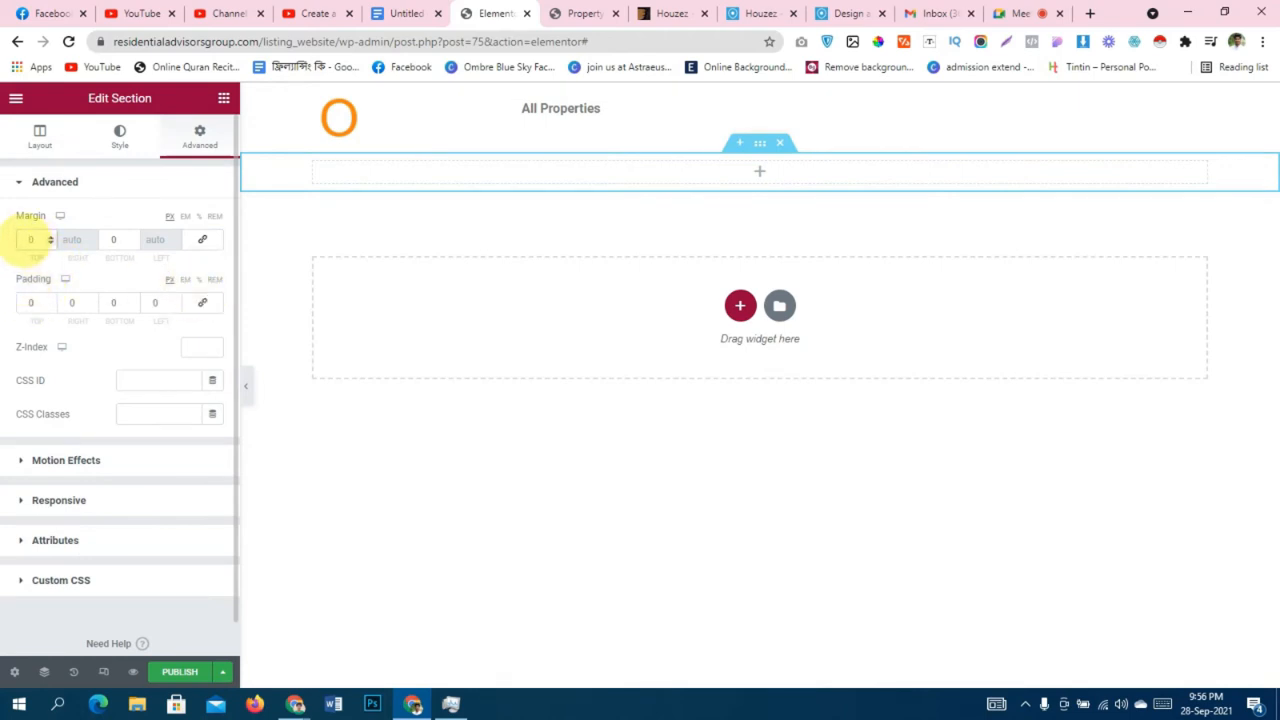
{"action": "left_click", "coordinate": [30, 239]}
{"action": "type", "text": "20"}
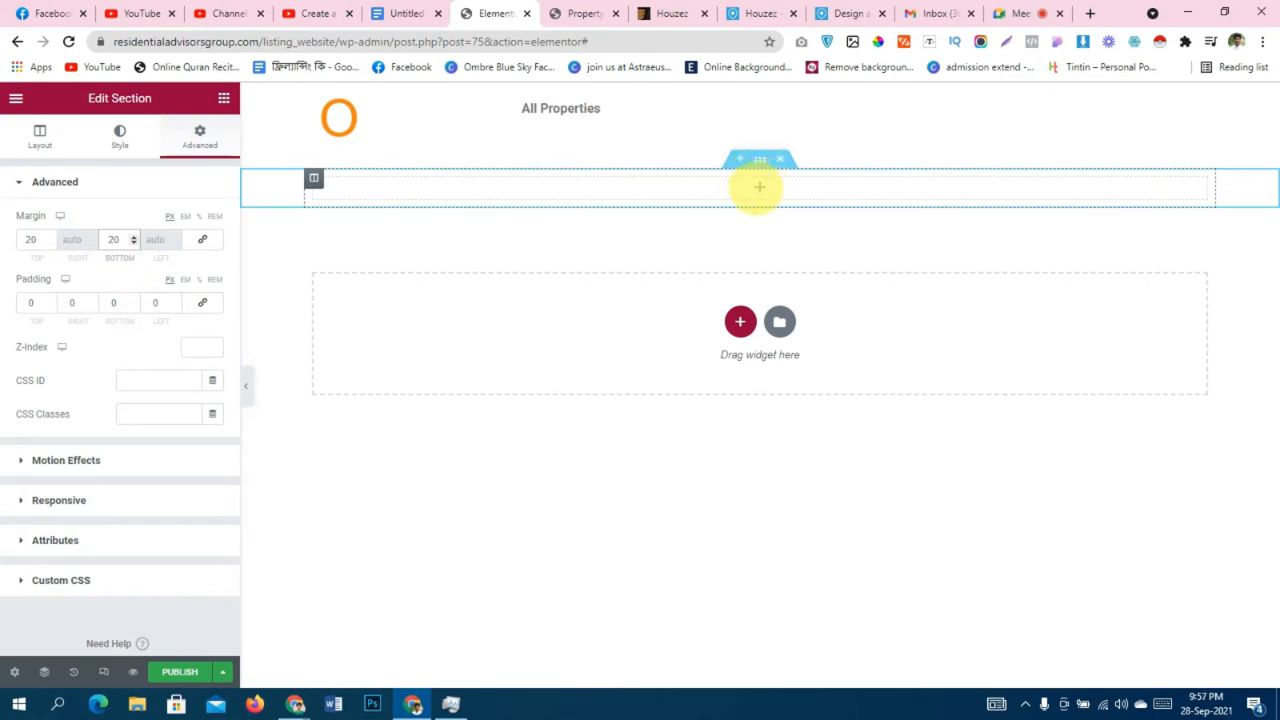
{"action": "left_click", "coordinate": [408, 184]}
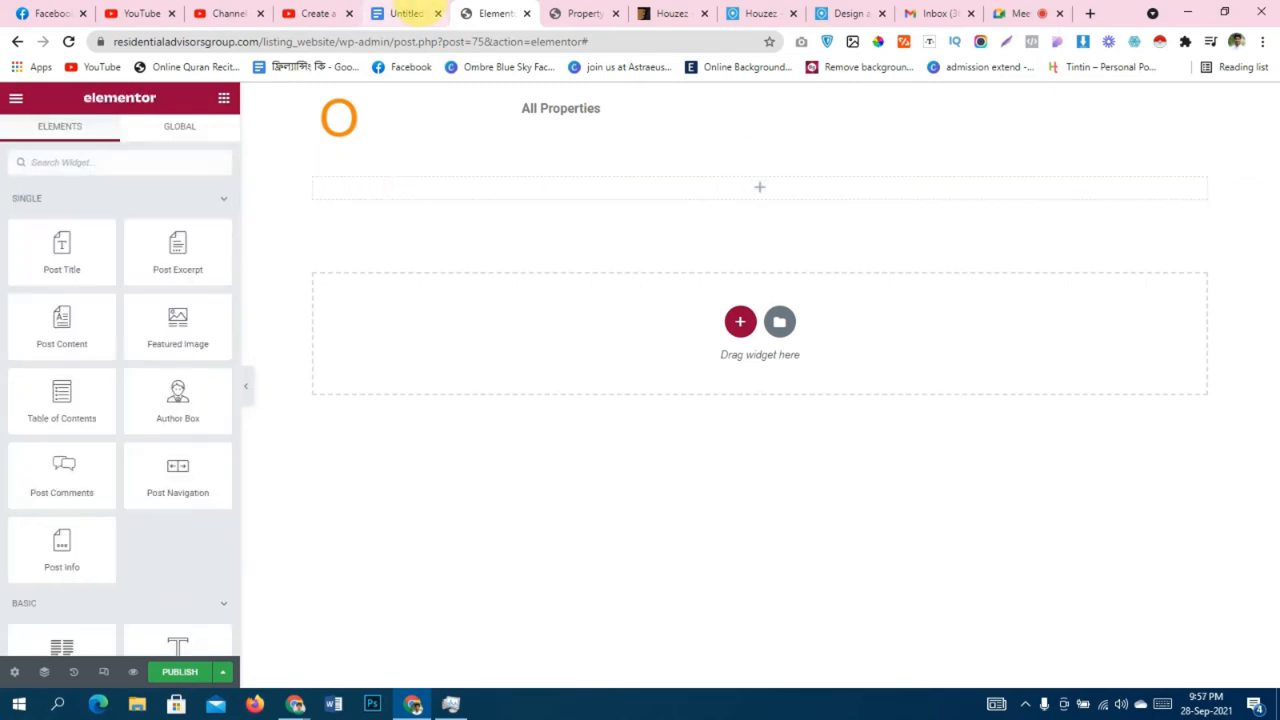
Set the template's dynamic content preview to the Property post "New Apartment" and apply the preview.
{"action": "left_click", "coordinate": [583, 13]}
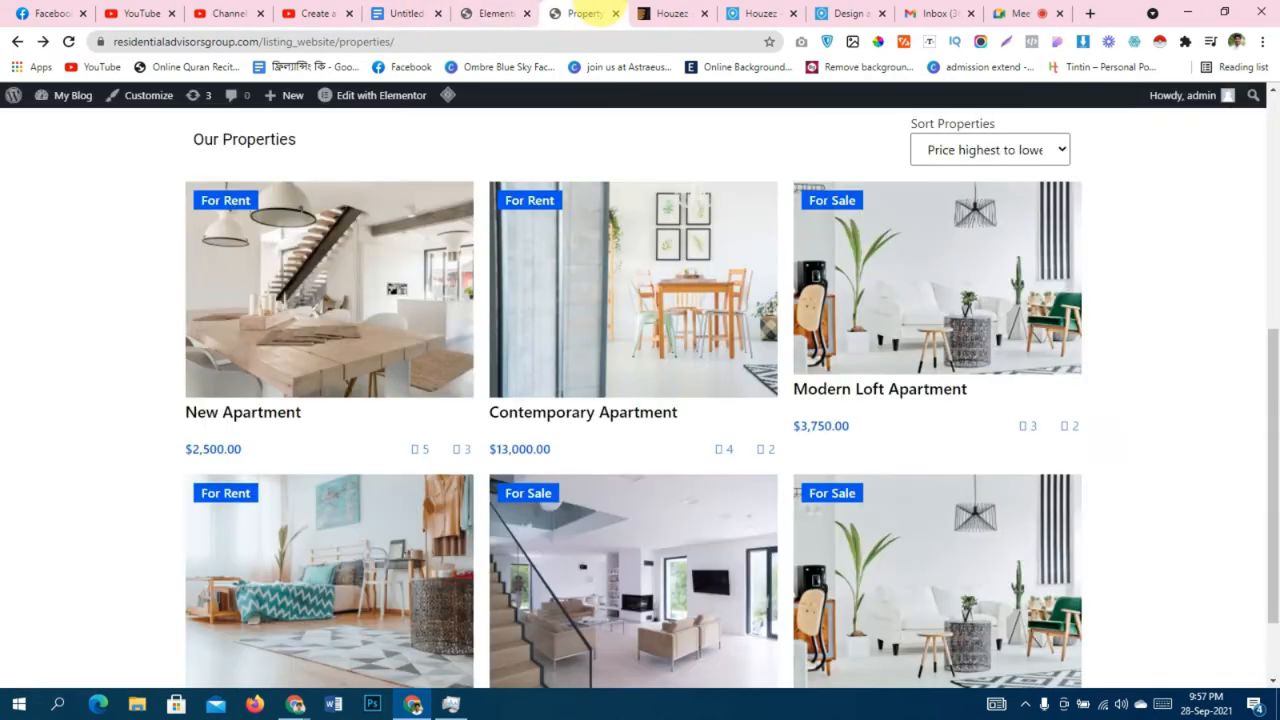
{"action": "left_click", "coordinate": [490, 13]}
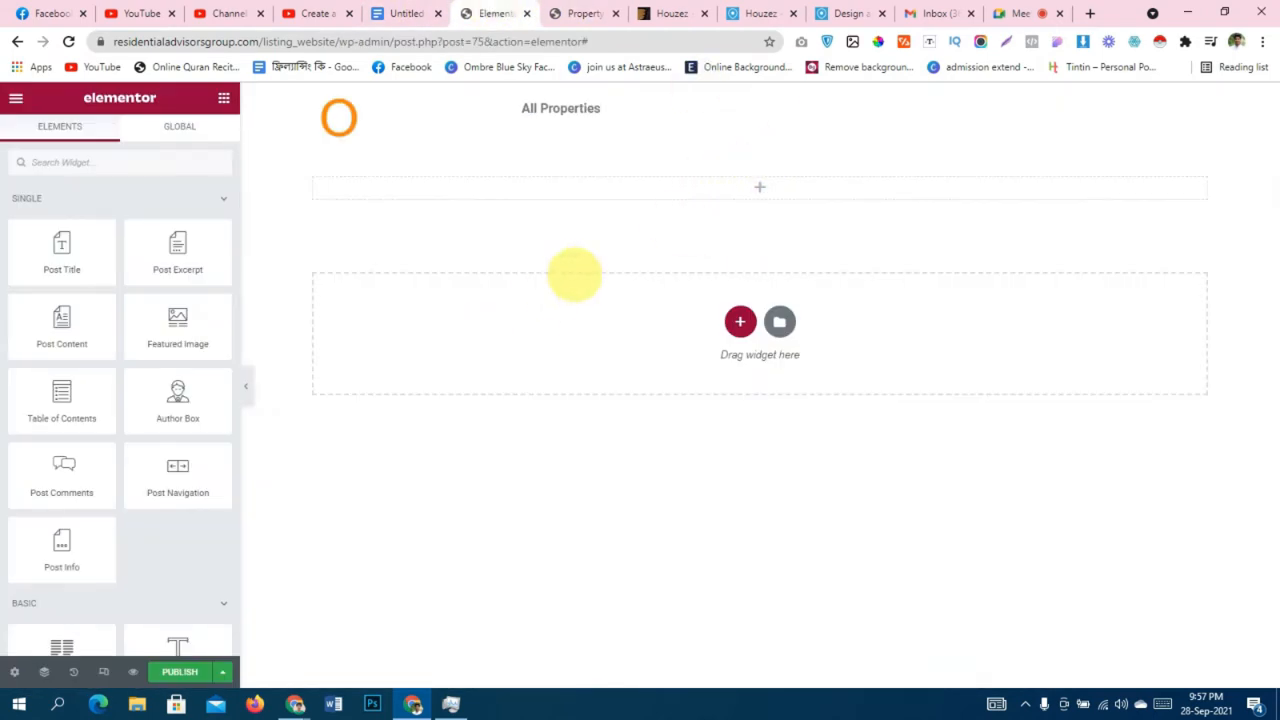
{"action": "left_click", "coordinate": [14, 671]}
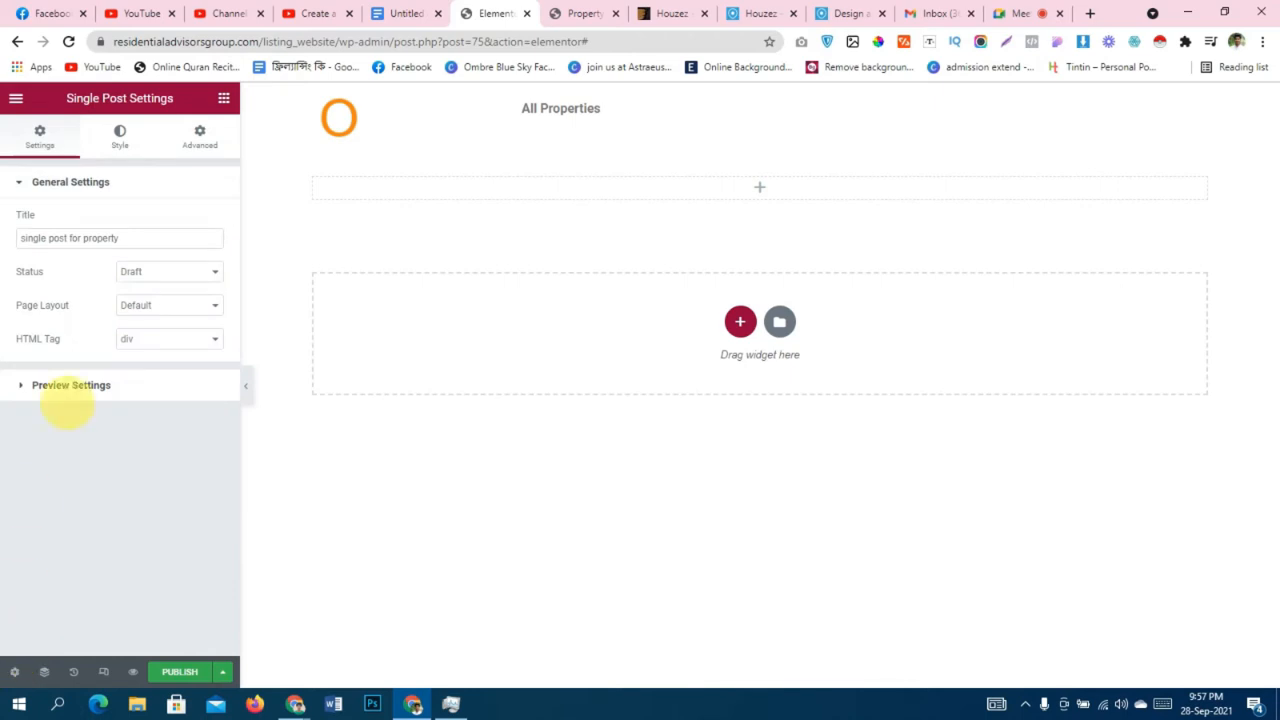
{"action": "left_click", "coordinate": [110, 390]}
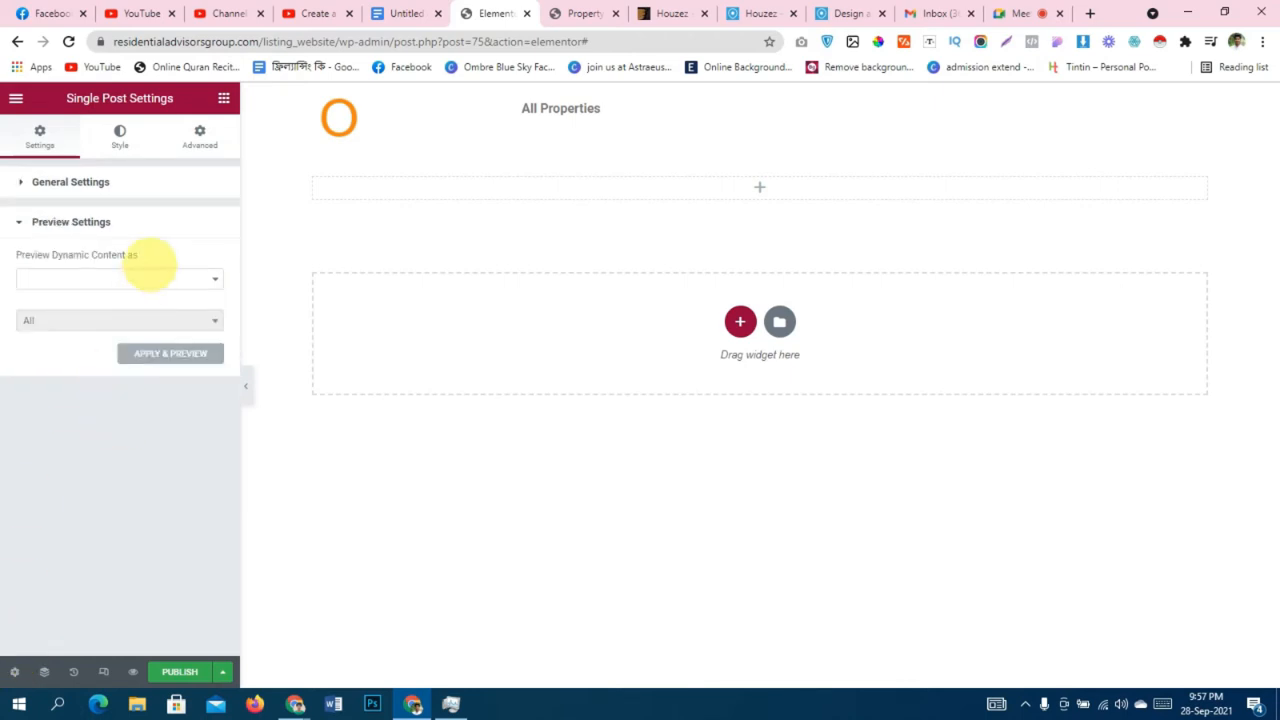
{"action": "left_click", "coordinate": [148, 276]}
{"action": "left_click", "coordinate": [108, 353]}
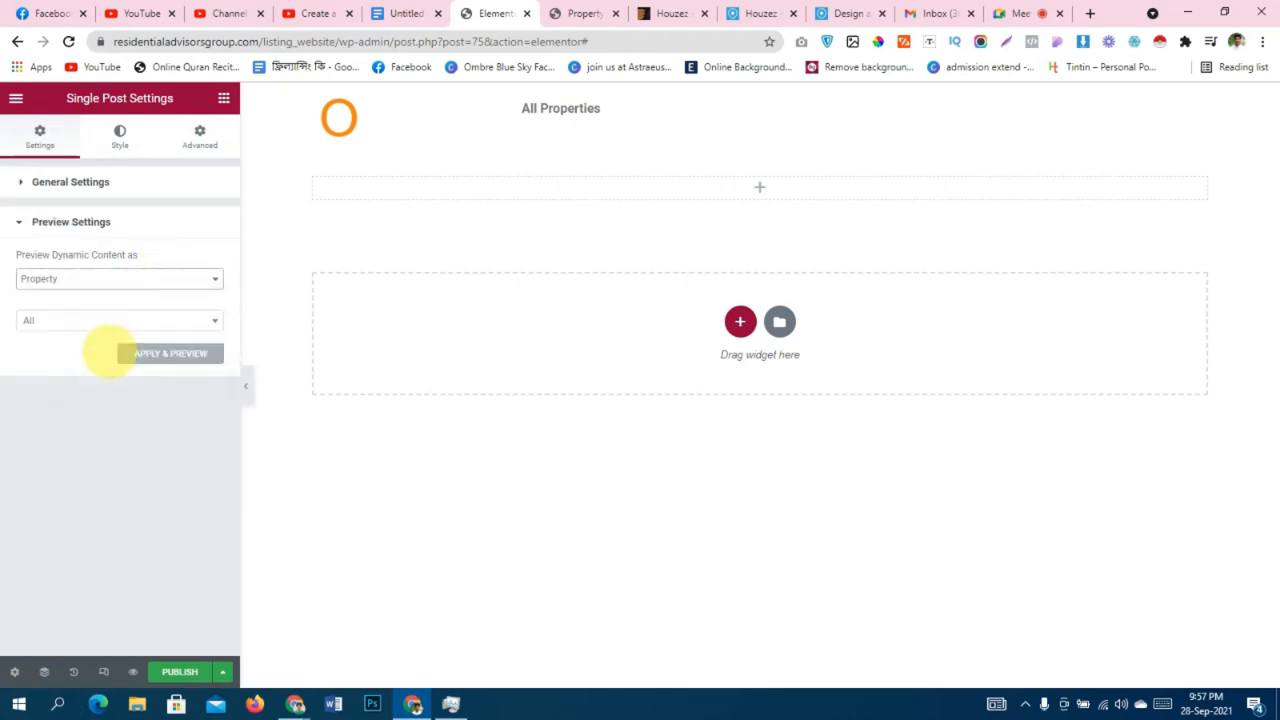
{"action": "left_click", "coordinate": [124, 321]}
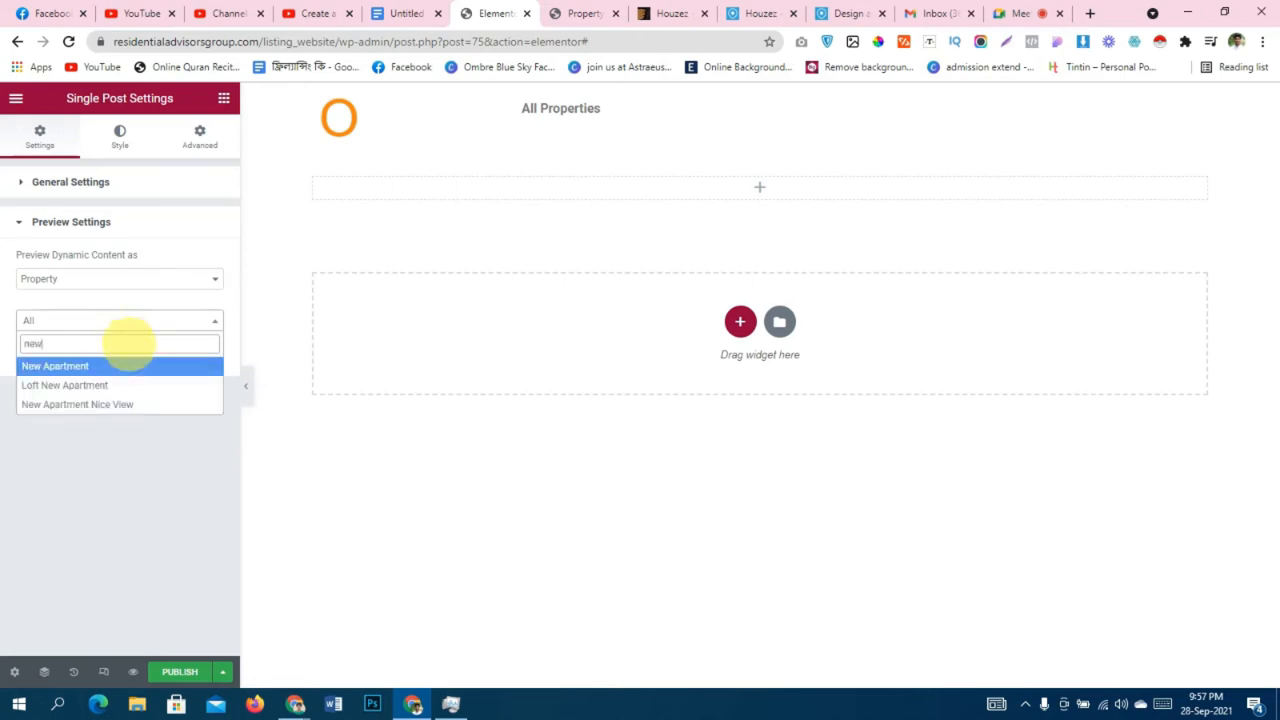
{"action": "left_click", "coordinate": [130, 364]}
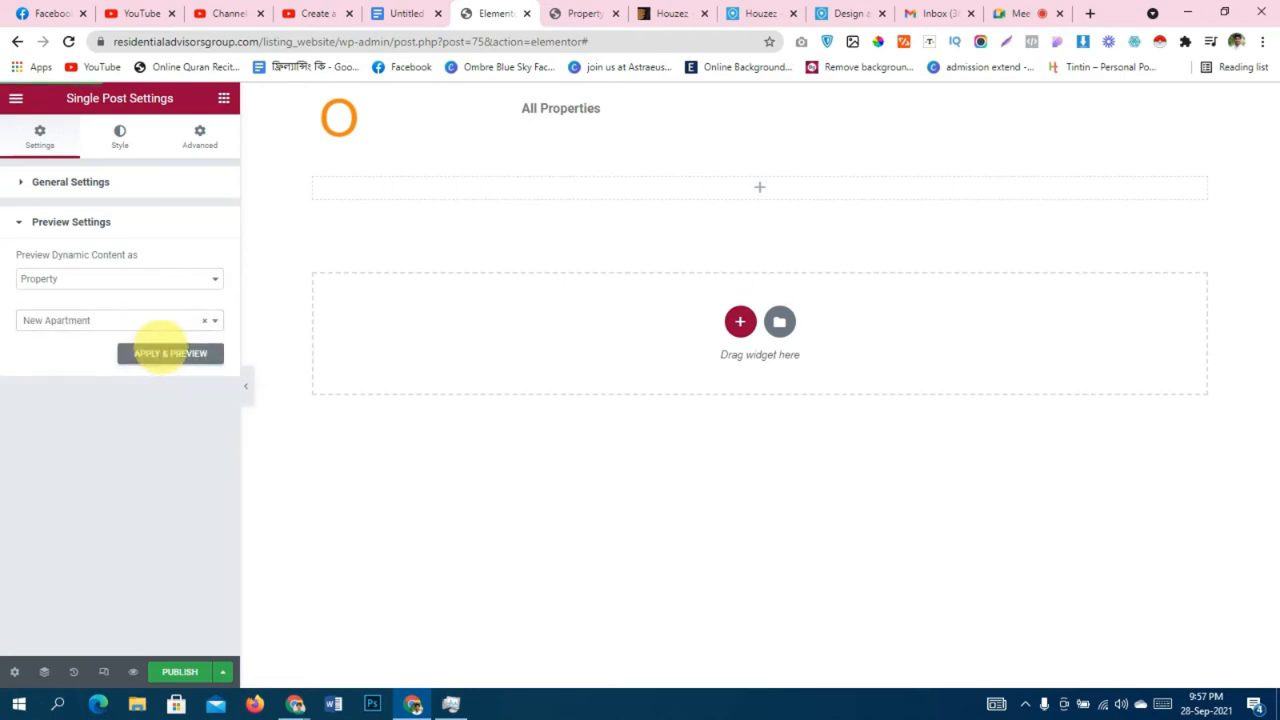
{"action": "left_click", "coordinate": [160, 350]}
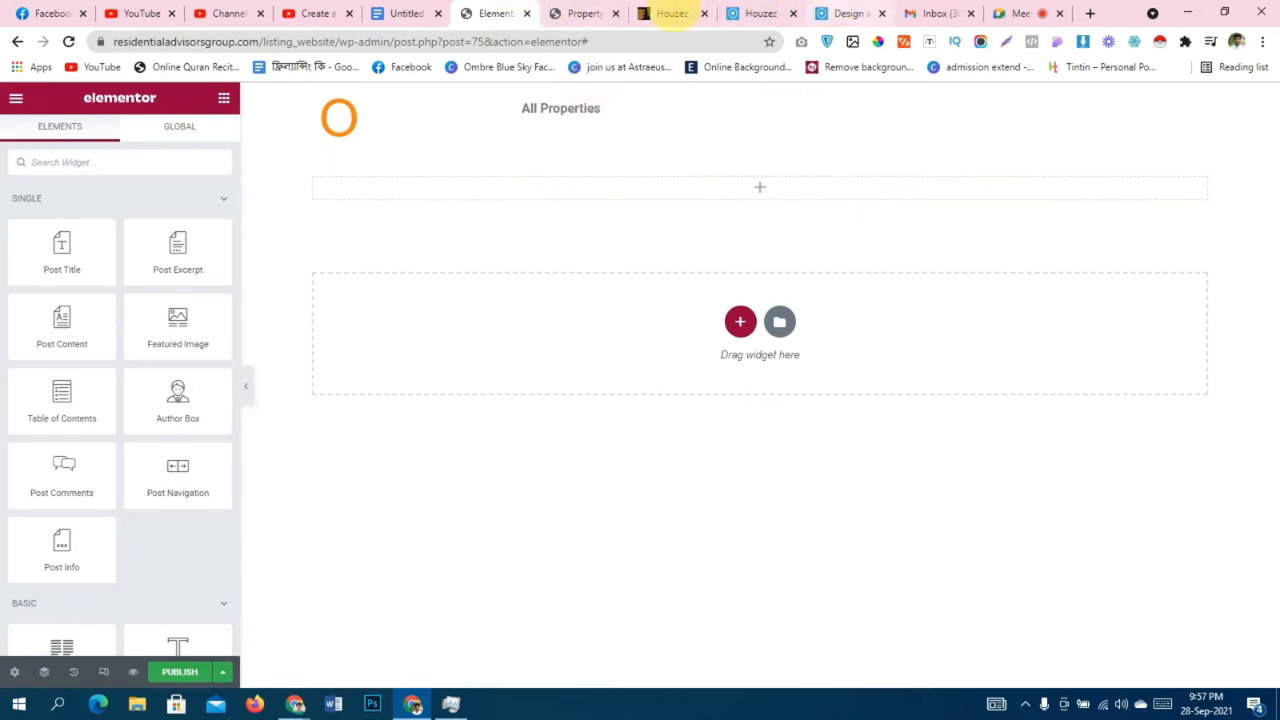
Bring the Houzez demo property page beside the site's property listing, examine its heading area, and return to the template.
{"action": "left_click_drag", "start_coordinate": [843, 13], "coordinate": [668, 13]}
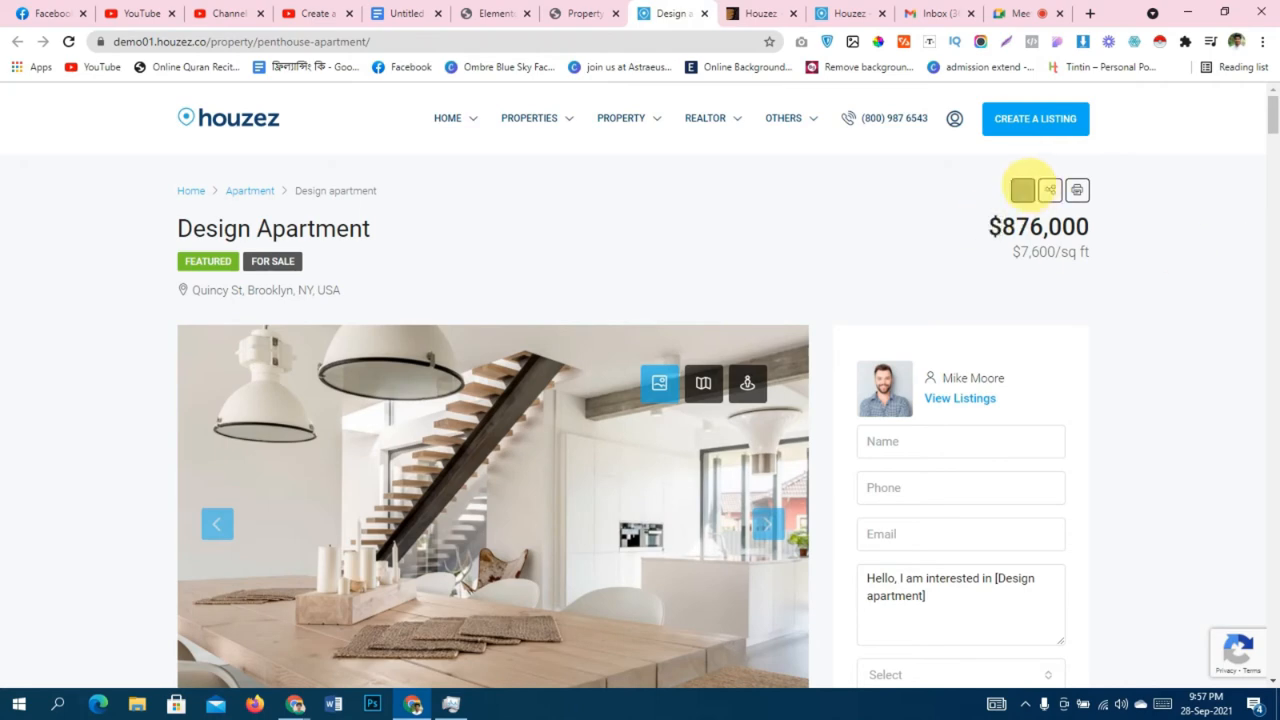
{"action": "left_click", "coordinate": [578, 13]}
{"action": "left_click", "coordinate": [495, 13]}
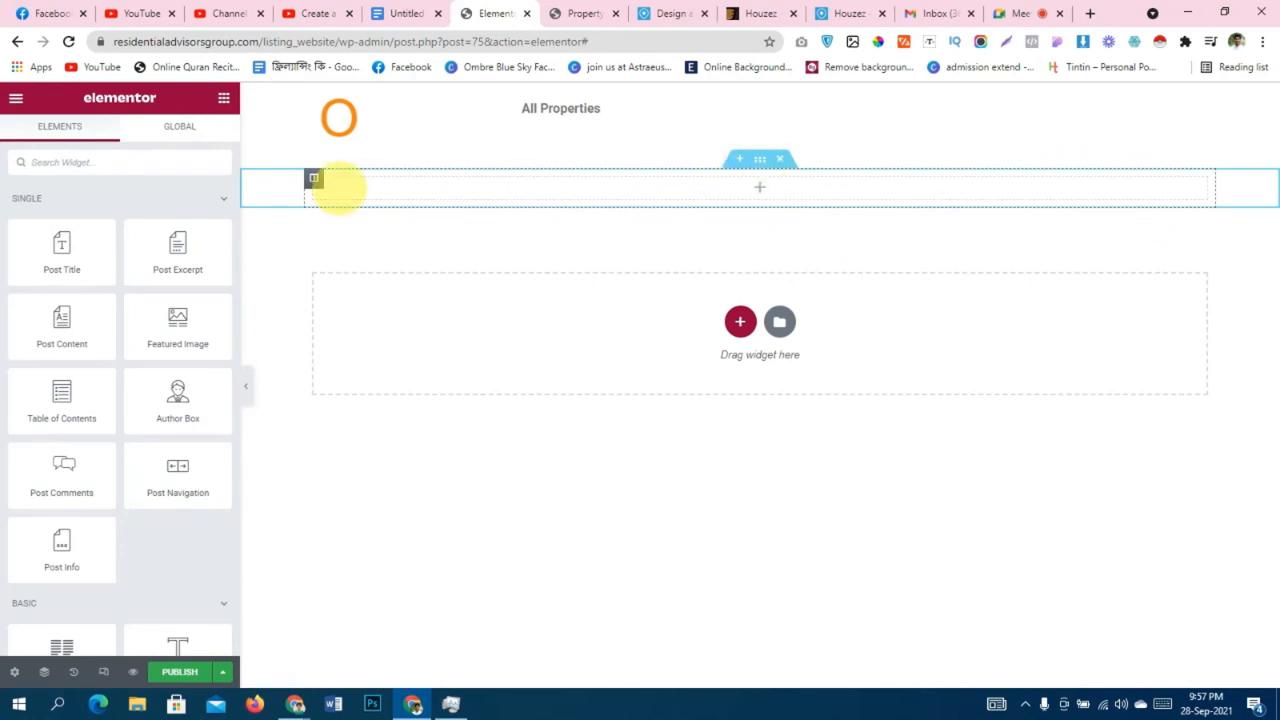
Duplicate the empty column so the section below the header has two columns.
{"action": "right_click", "coordinate": [313, 180]}
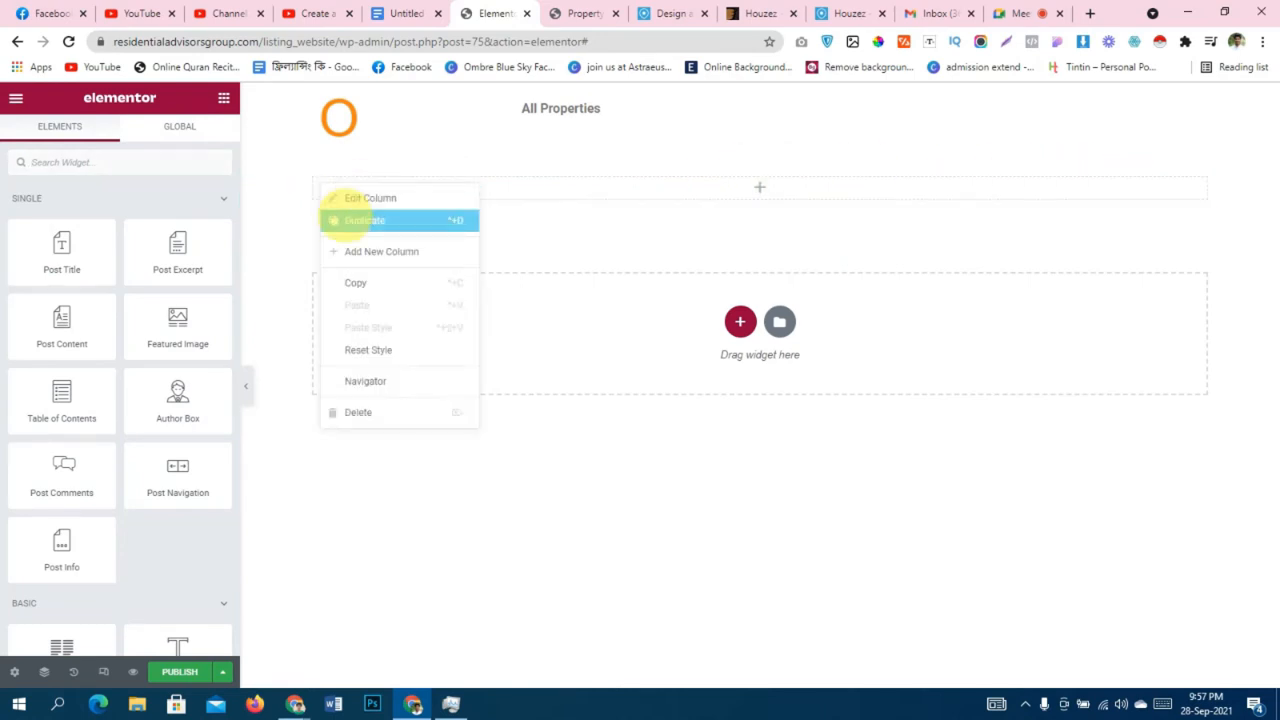
{"action": "left_click", "coordinate": [333, 220]}
{"action": "left_click", "coordinate": [843, 185]}
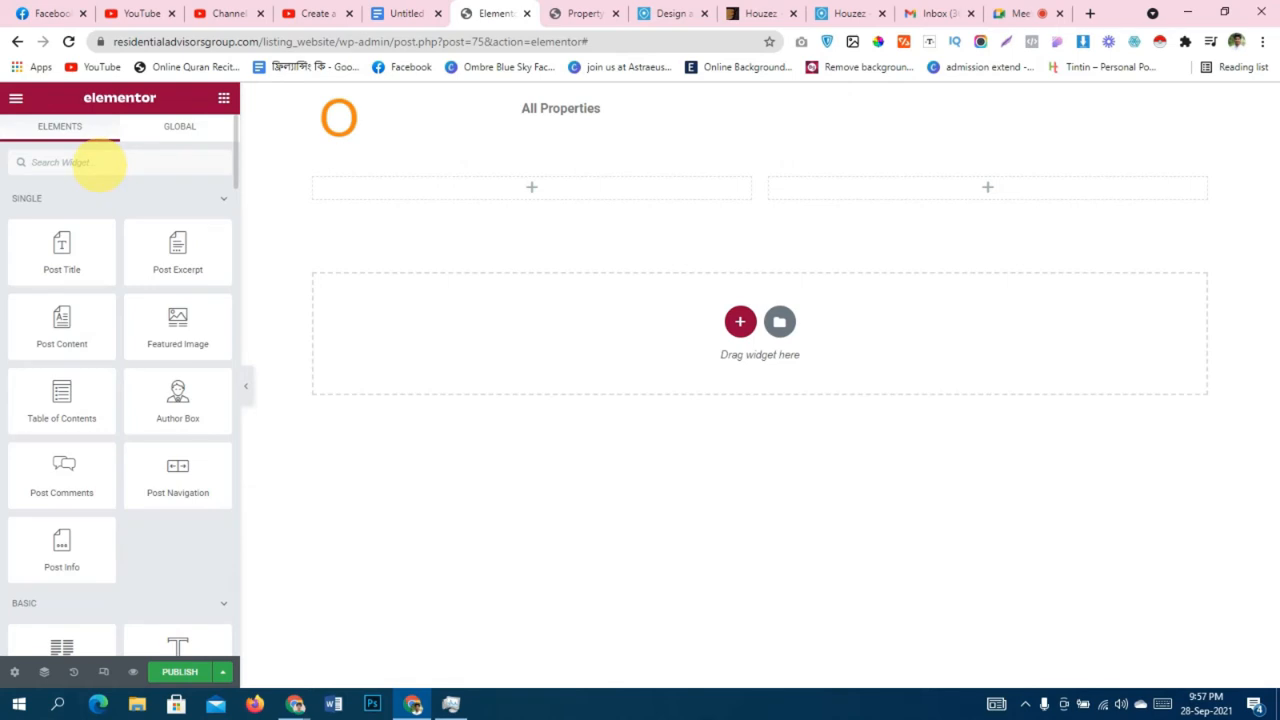
Find the Dynamic Field widget and add it to the section's first column to show the post title.
{"action": "left_click", "coordinate": [98, 163]}
{"action": "type", "text": "dy"}
{"action": "left_click_drag", "start_coordinate": [66, 209], "coordinate": [480, 200]}
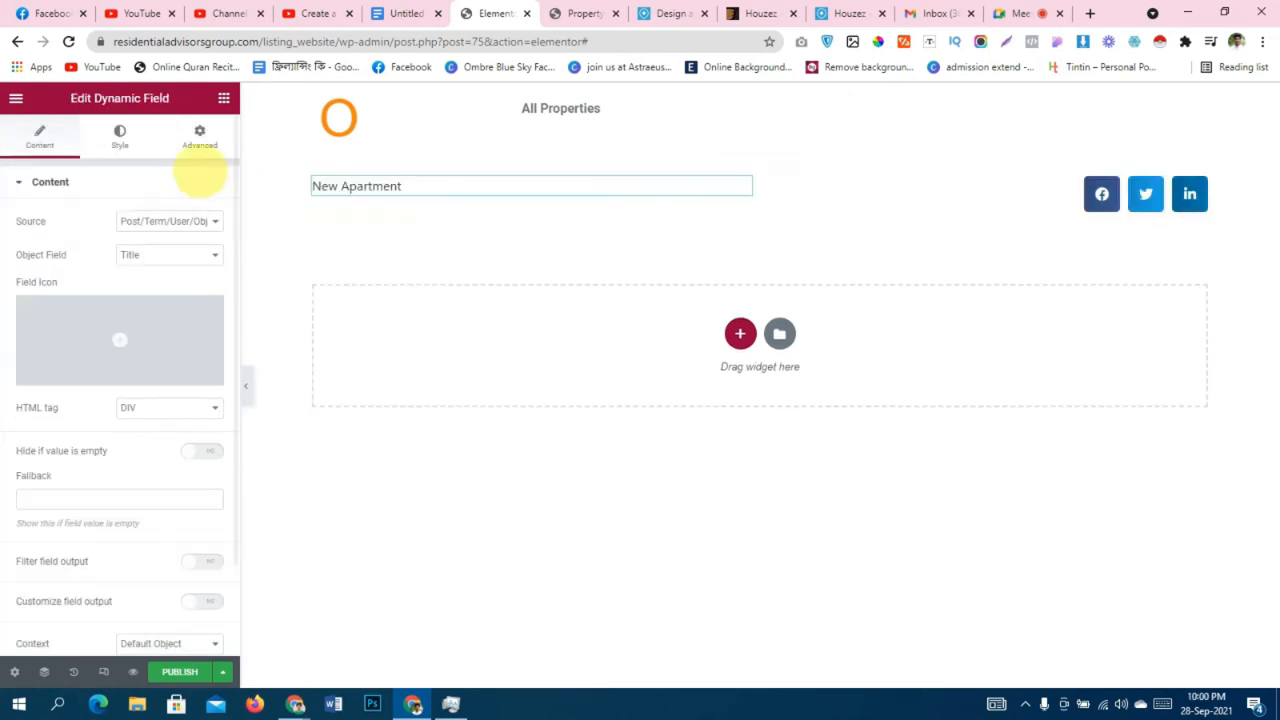
Add a second Dynamic Field below the title and set its source to Meta Data.
{"action": "left_click", "coordinate": [223, 98]}
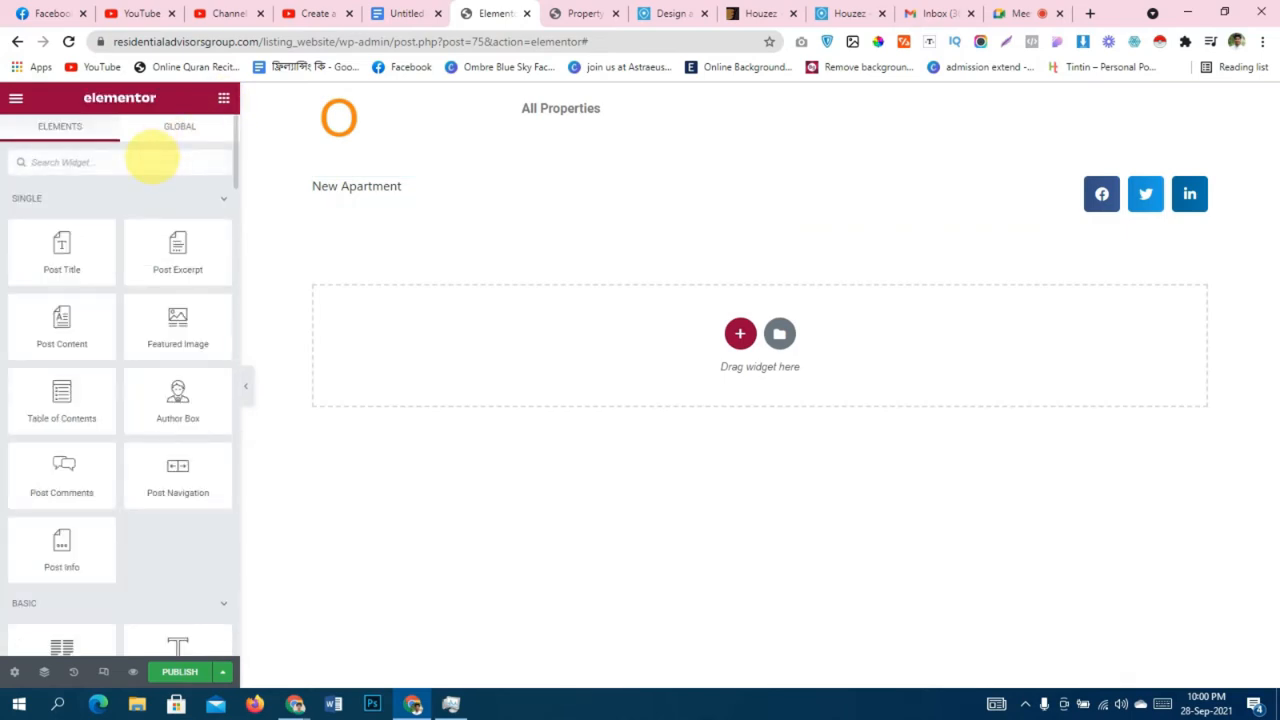
{"action": "type", "text": "dynam"}
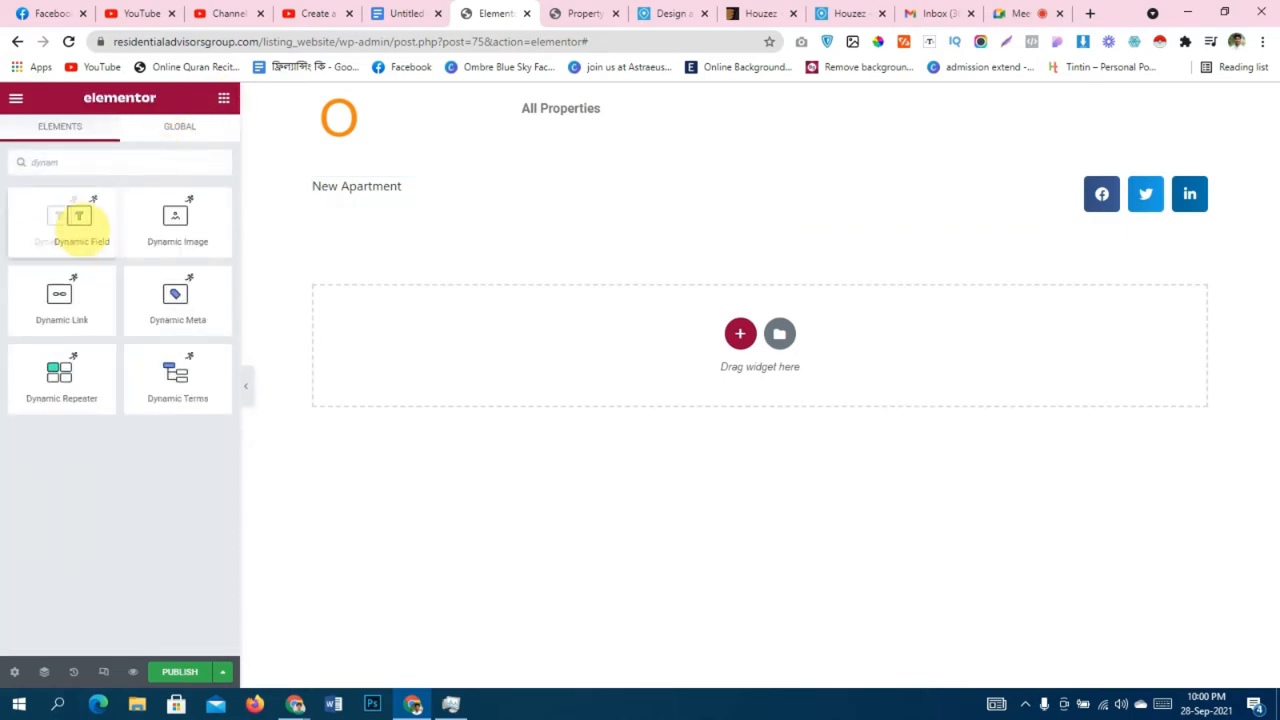
{"action": "left_click_drag", "start_coordinate": [80, 220], "coordinate": [380, 188]}
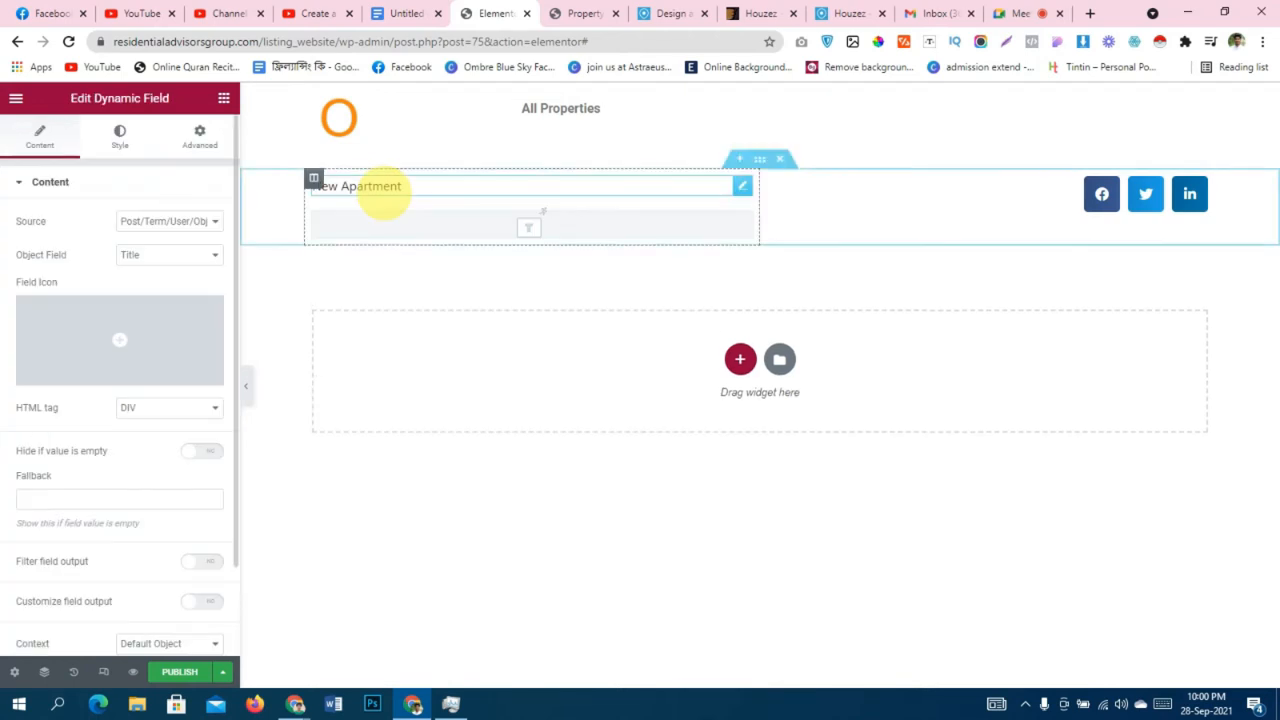
{"action": "left_click", "coordinate": [178, 218]}
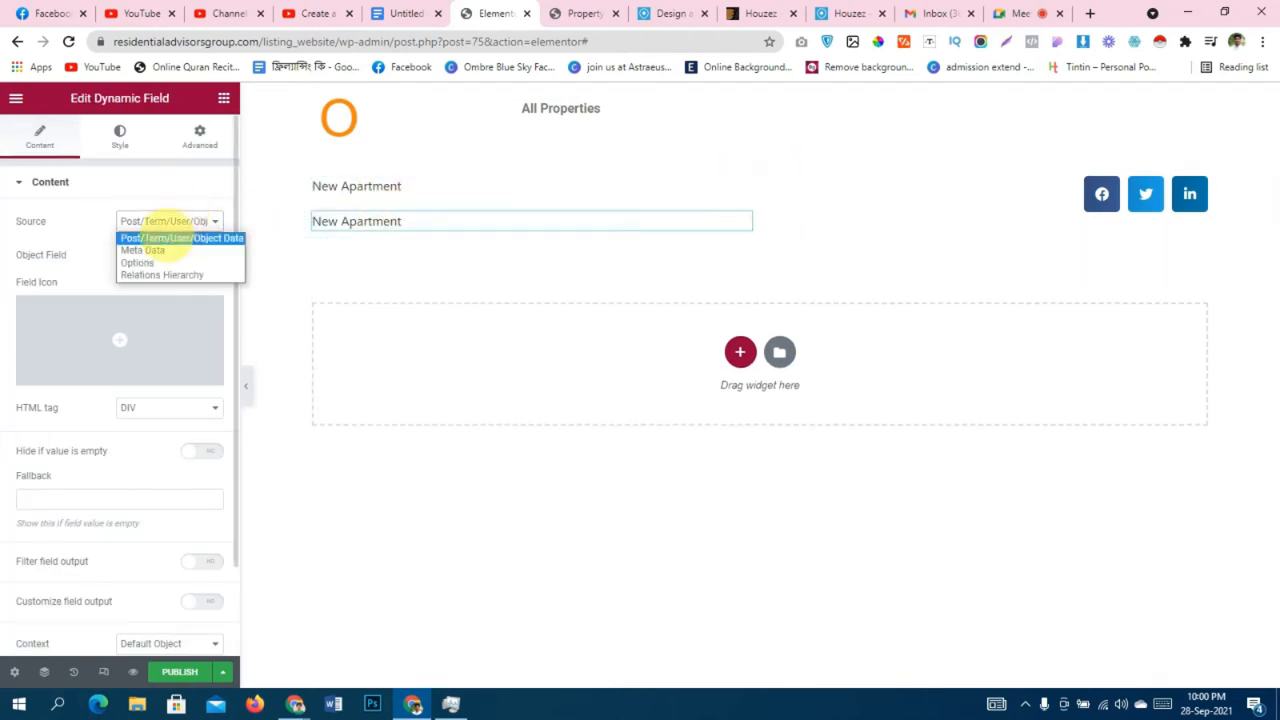
{"action": "left_click", "coordinate": [166, 250]}
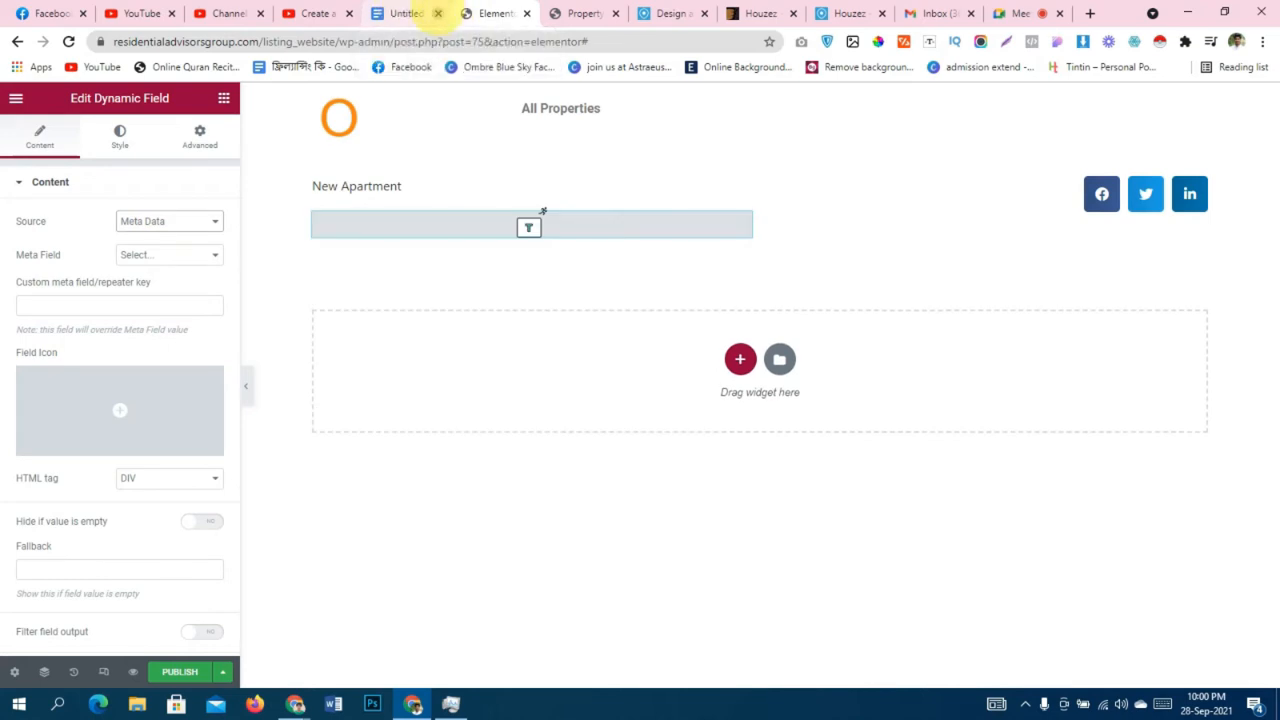
Close the unneeded browser pages: the untitled document, the YouTube pages and the Envato theme preview.
{"action": "left_click", "coordinate": [437, 13]}
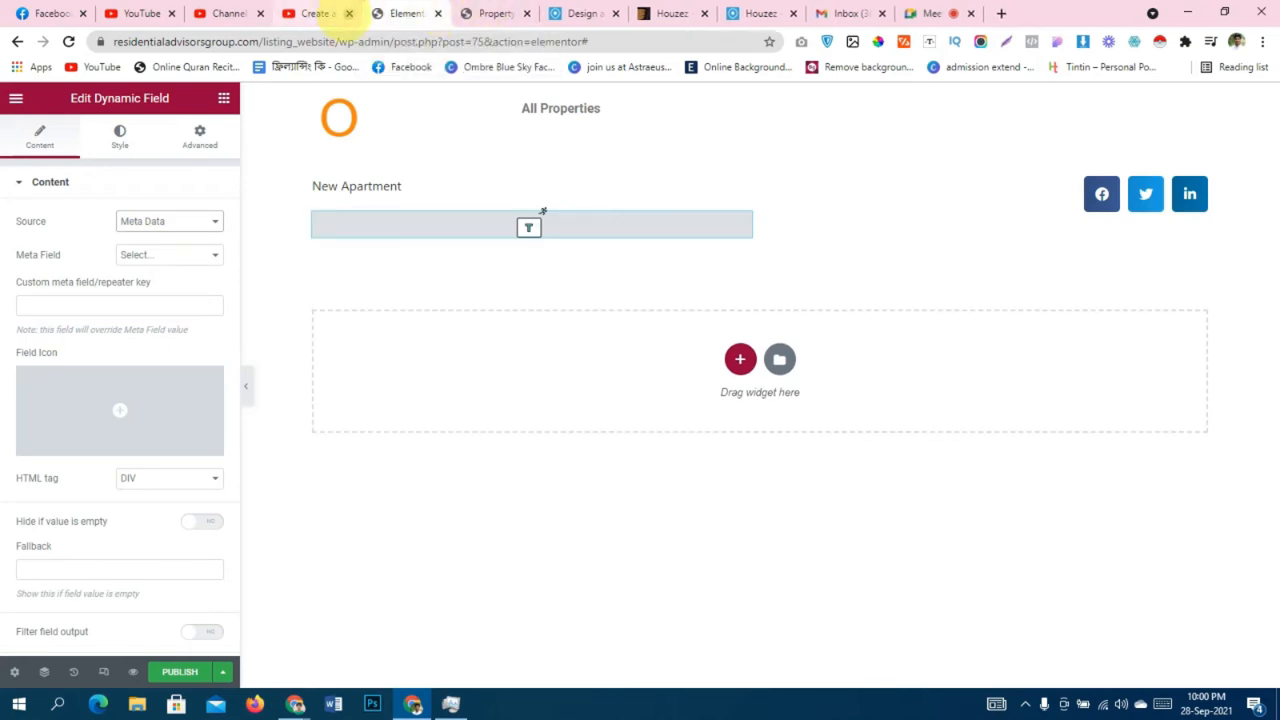
{"action": "left_click", "coordinate": [349, 13]}
{"action": "left_click", "coordinate": [260, 13]}
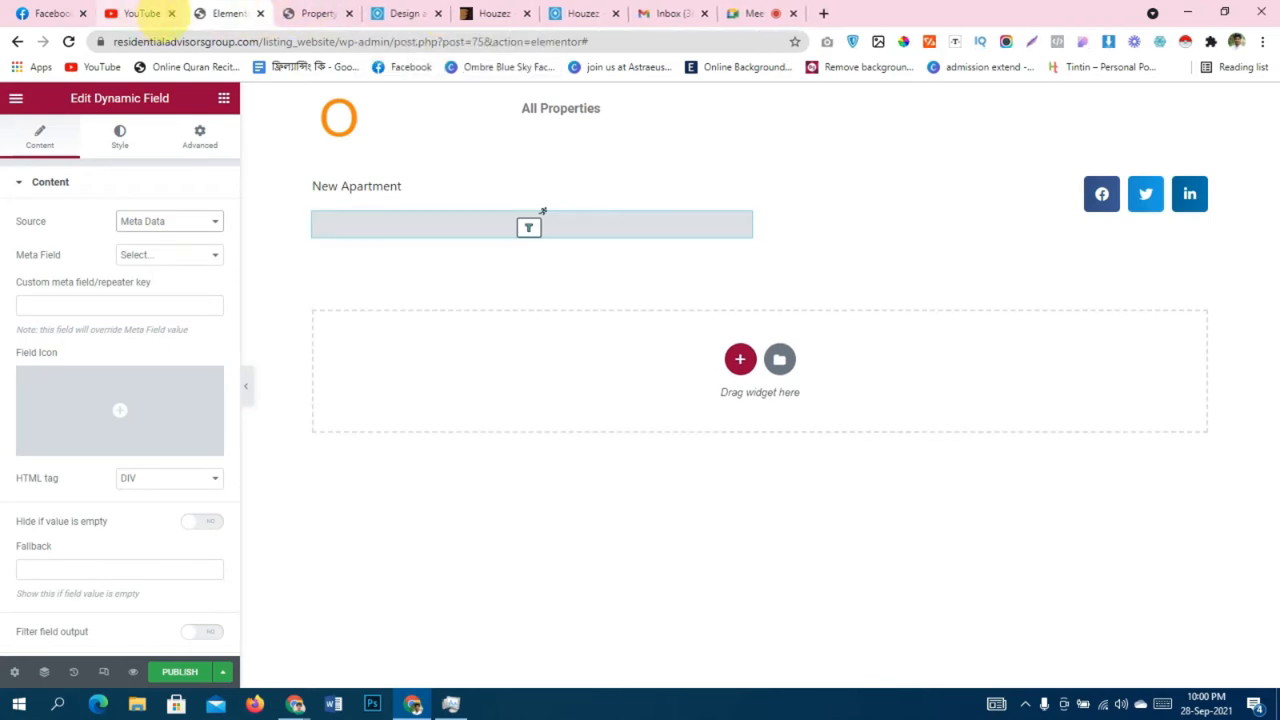
{"action": "left_click", "coordinate": [171, 13]}
{"action": "left_click", "coordinate": [405, 13]}
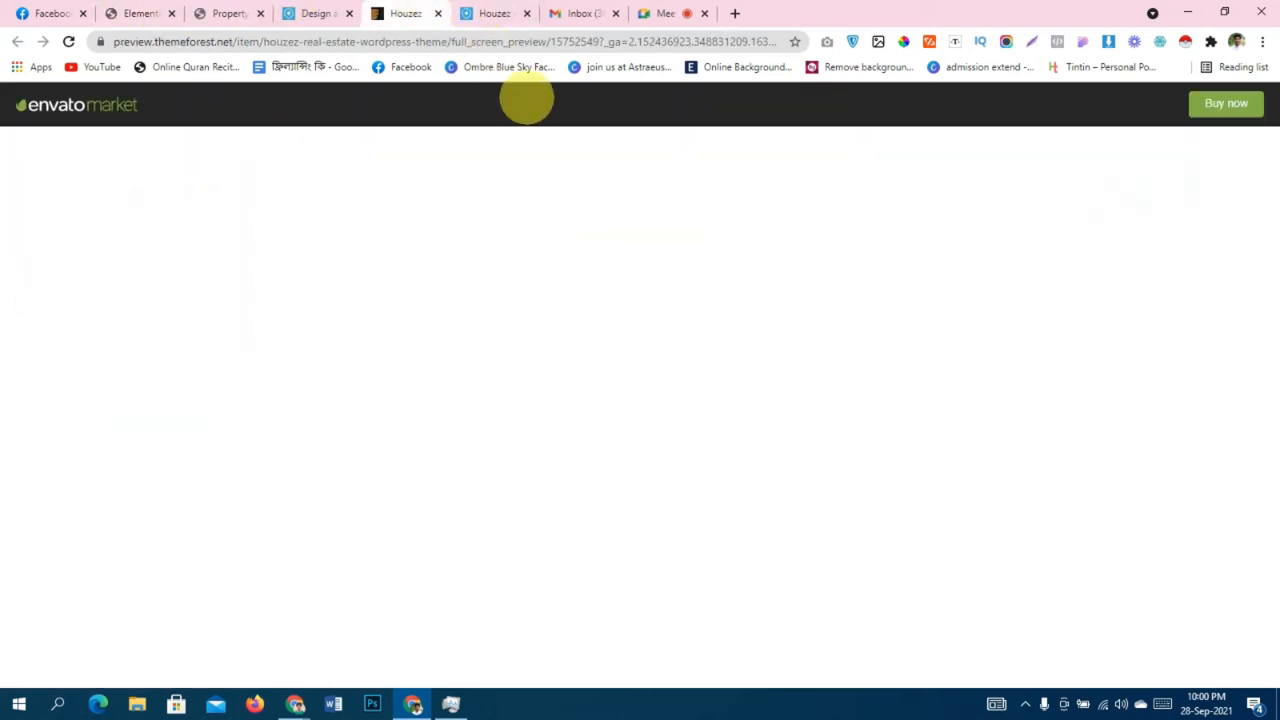
{"action": "left_click", "coordinate": [660, 13]}
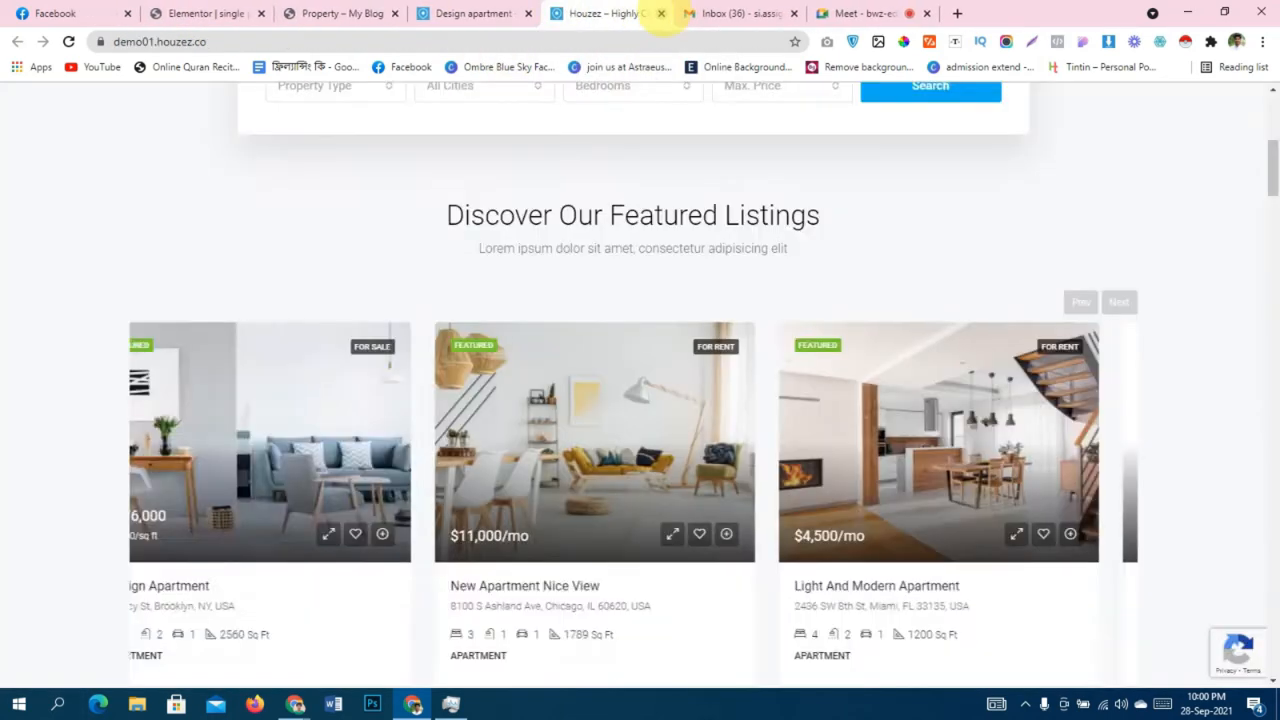
Check the demo page's status badges, return to the template, and set the second Dynamic Field's meta field to Property Status.
{"action": "left_click", "coordinate": [500, 13]}
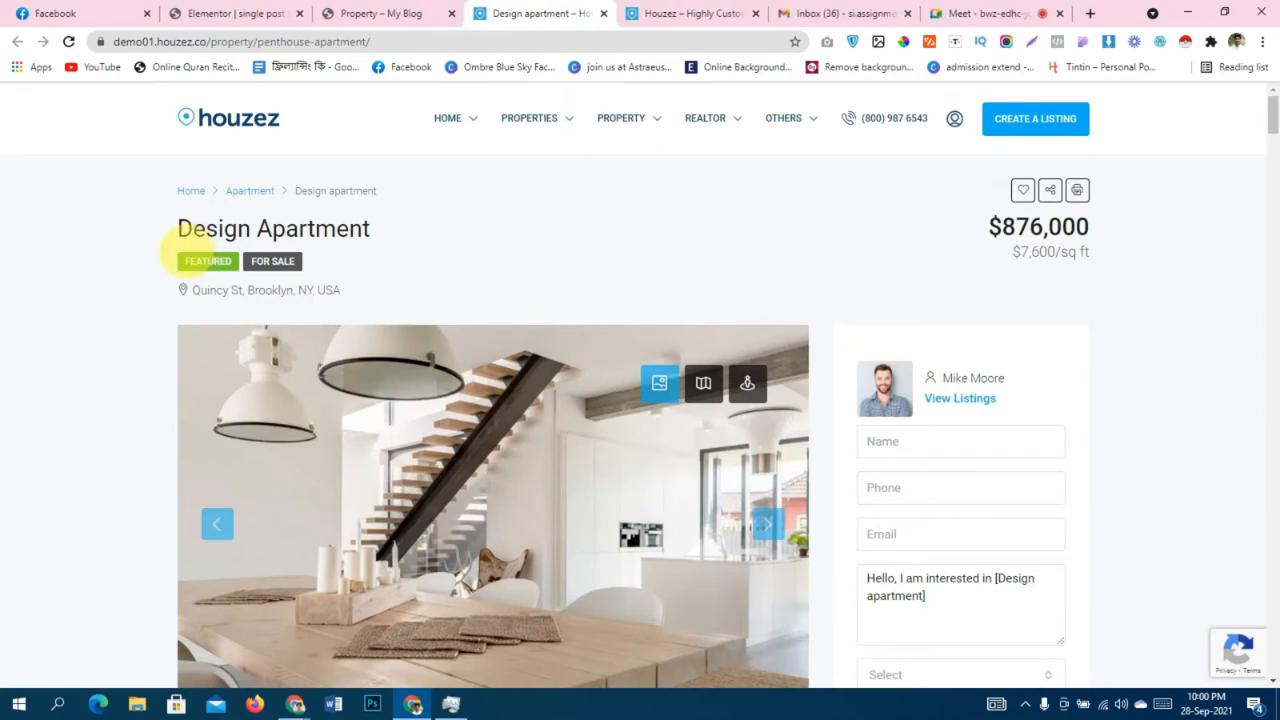
{"action": "left_click", "coordinate": [372, 13]}
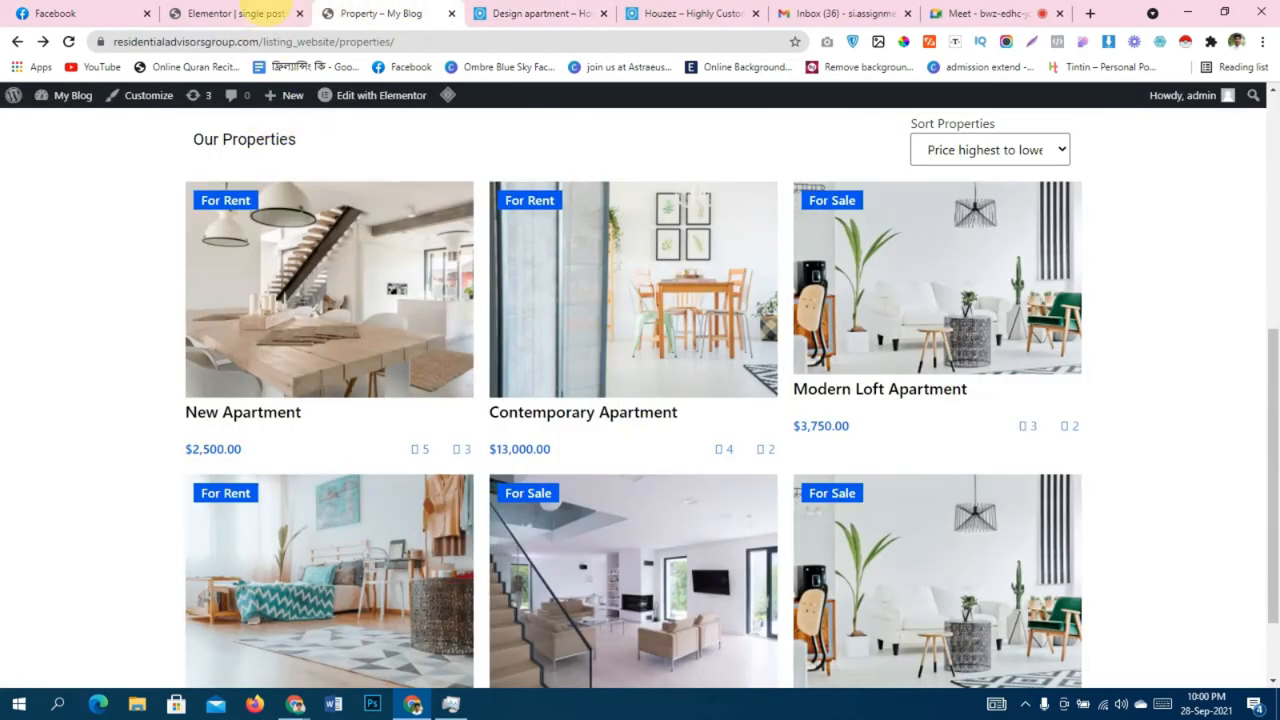
{"action": "left_click", "coordinate": [250, 13]}
{"action": "left_click", "coordinate": [162, 254]}
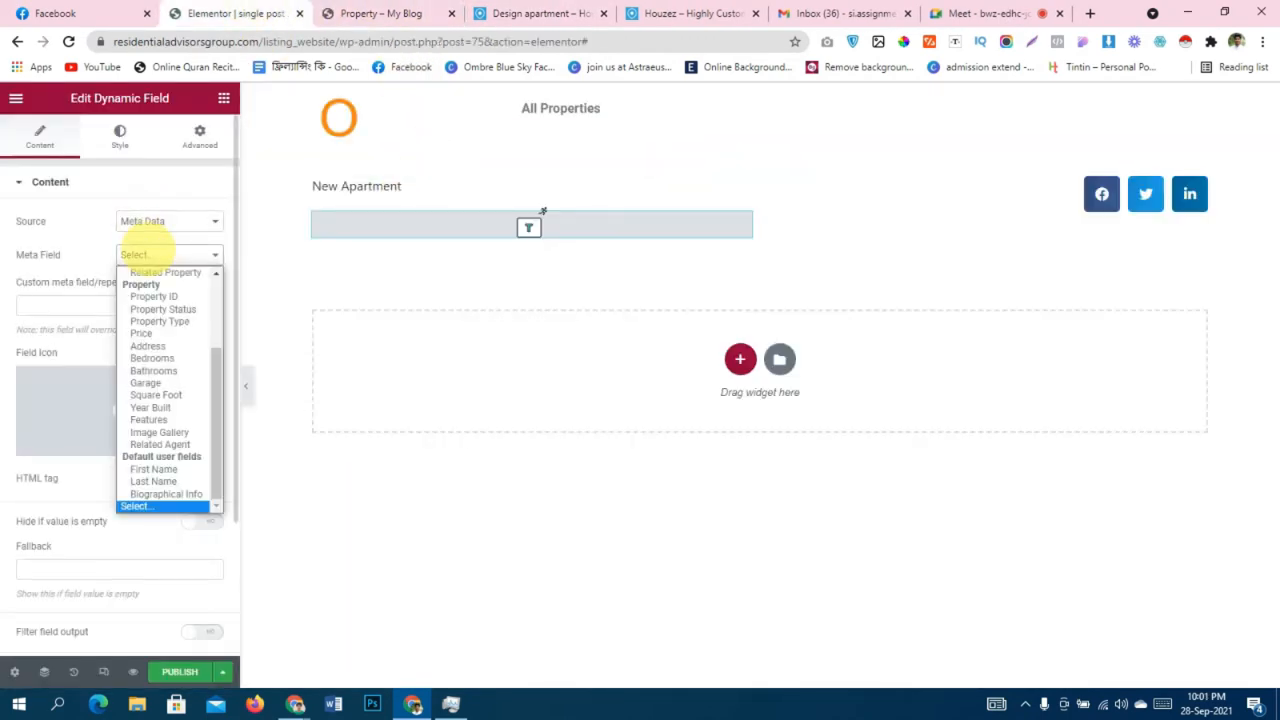
{"action": "scroll", "coordinate": [172, 300], "scroll_direction": "up", "scroll_amount": 1}
{"action": "left_click", "coordinate": [163, 333]}
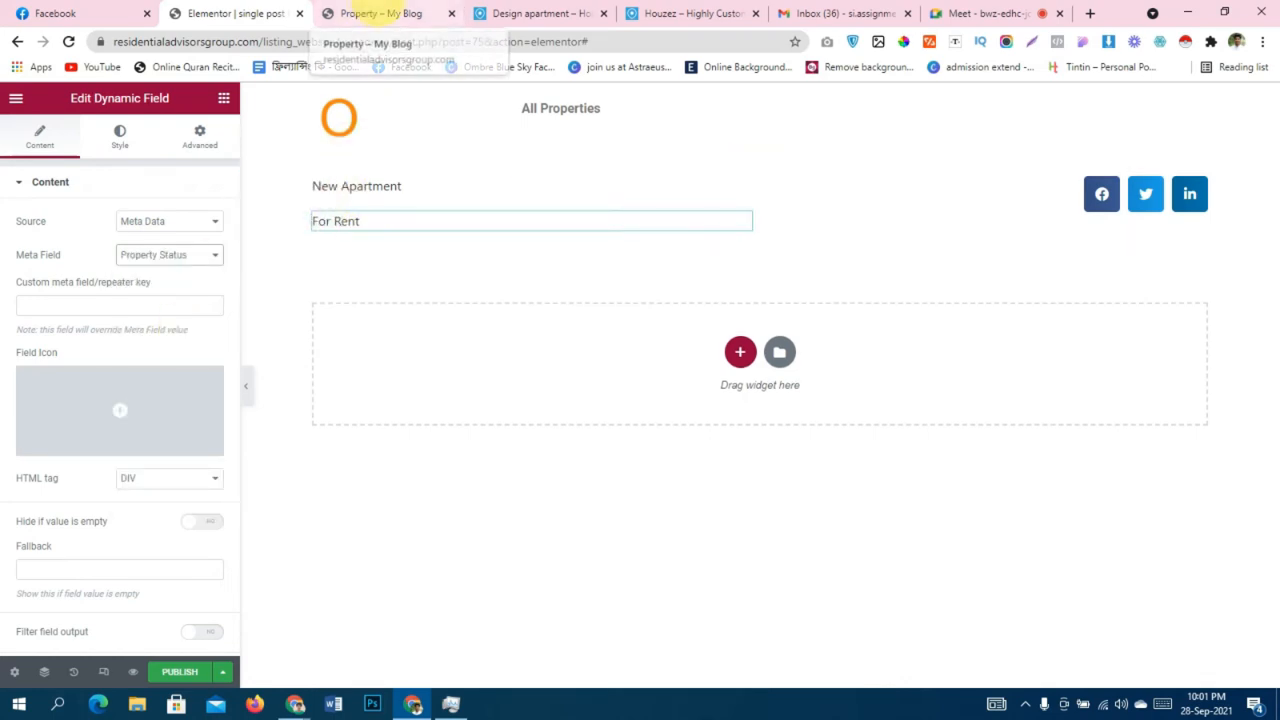
Examine the demo page's address and price area, then return to the template and place it beside the demo page.
{"action": "left_click", "coordinate": [378, 13]}
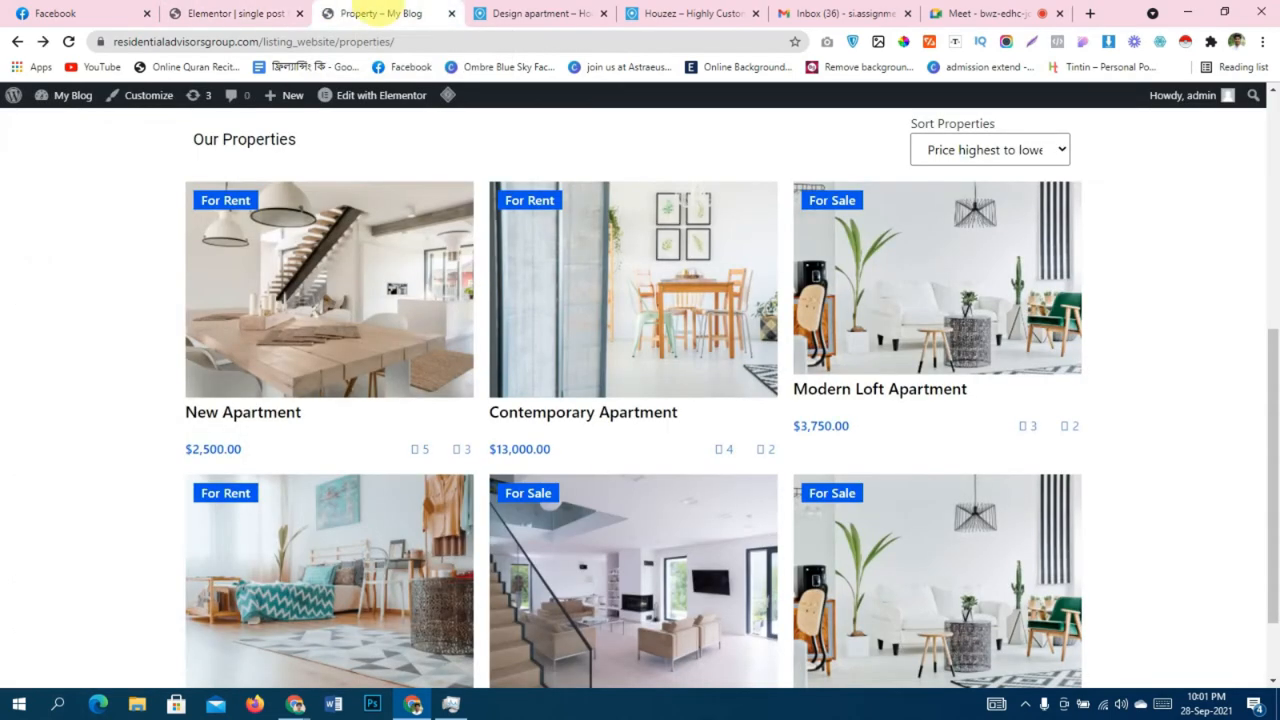
{"action": "left_click", "coordinate": [540, 13]}
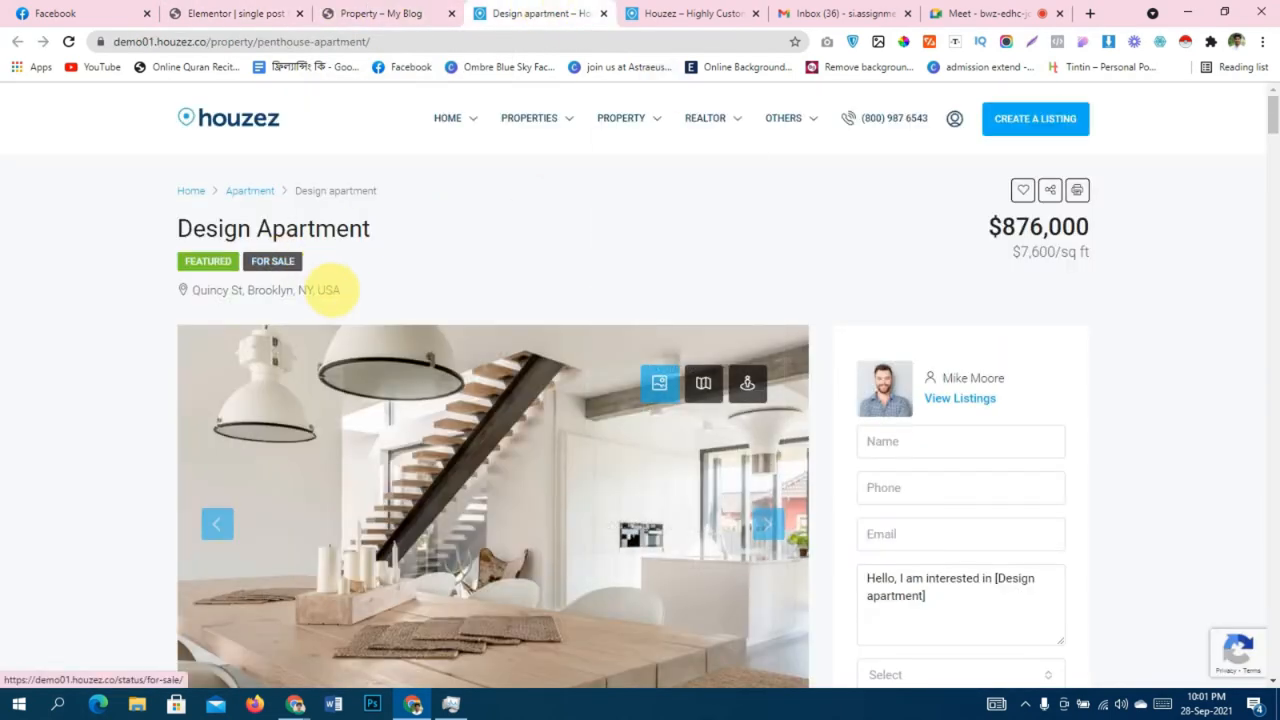
{"action": "scroll", "coordinate": [560, 280], "scroll_direction": "down", "scroll_amount": 1}
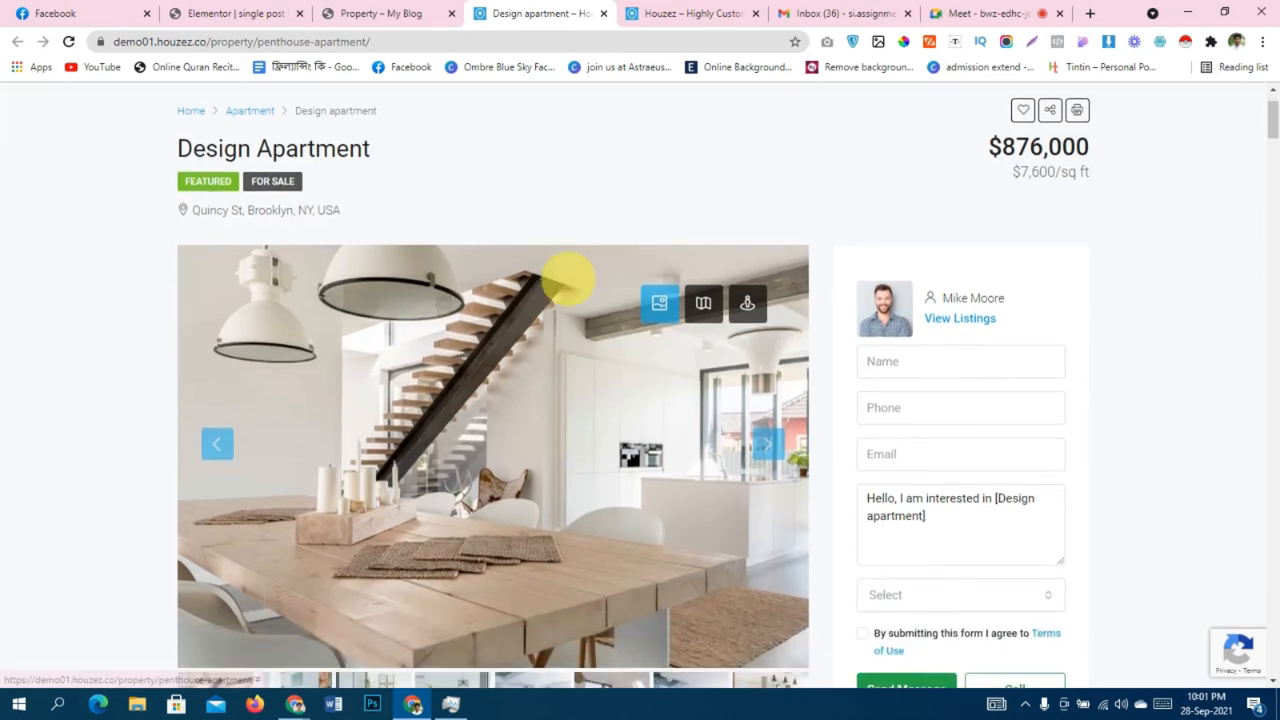
{"action": "scroll", "coordinate": [567, 280], "scroll_direction": "up", "scroll_amount": 1}
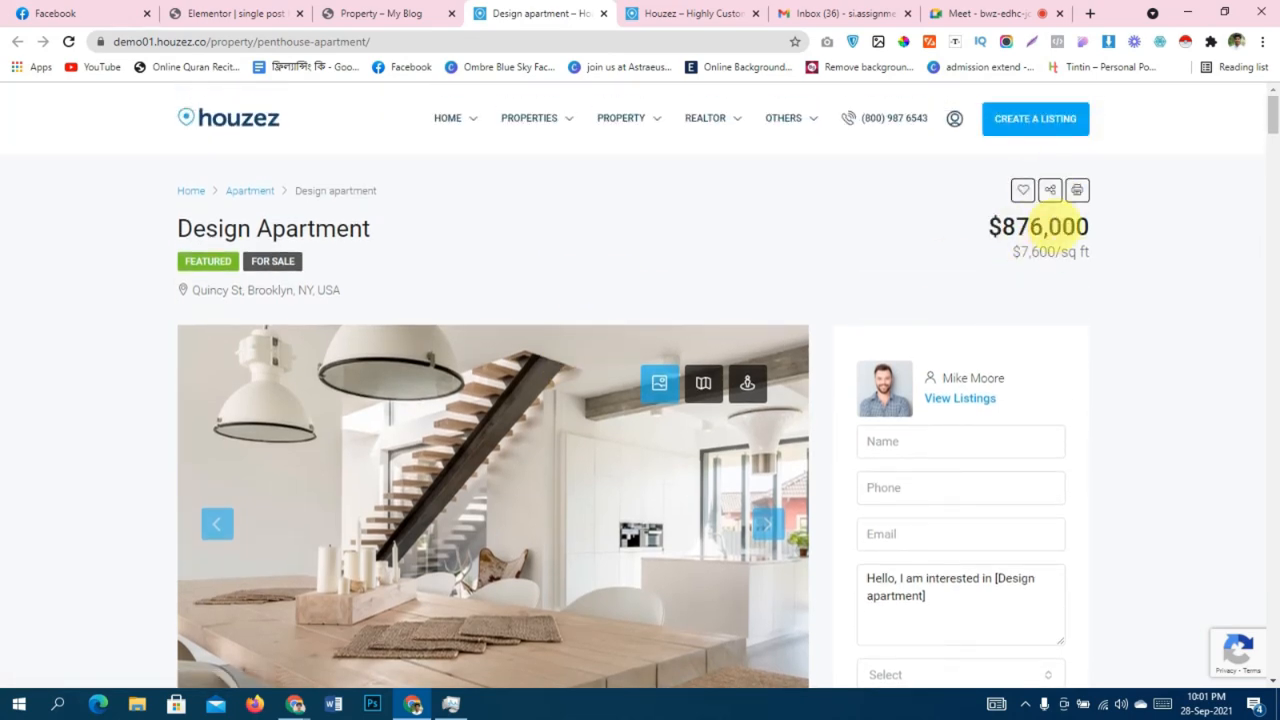
{"action": "left_click", "coordinate": [375, 13]}
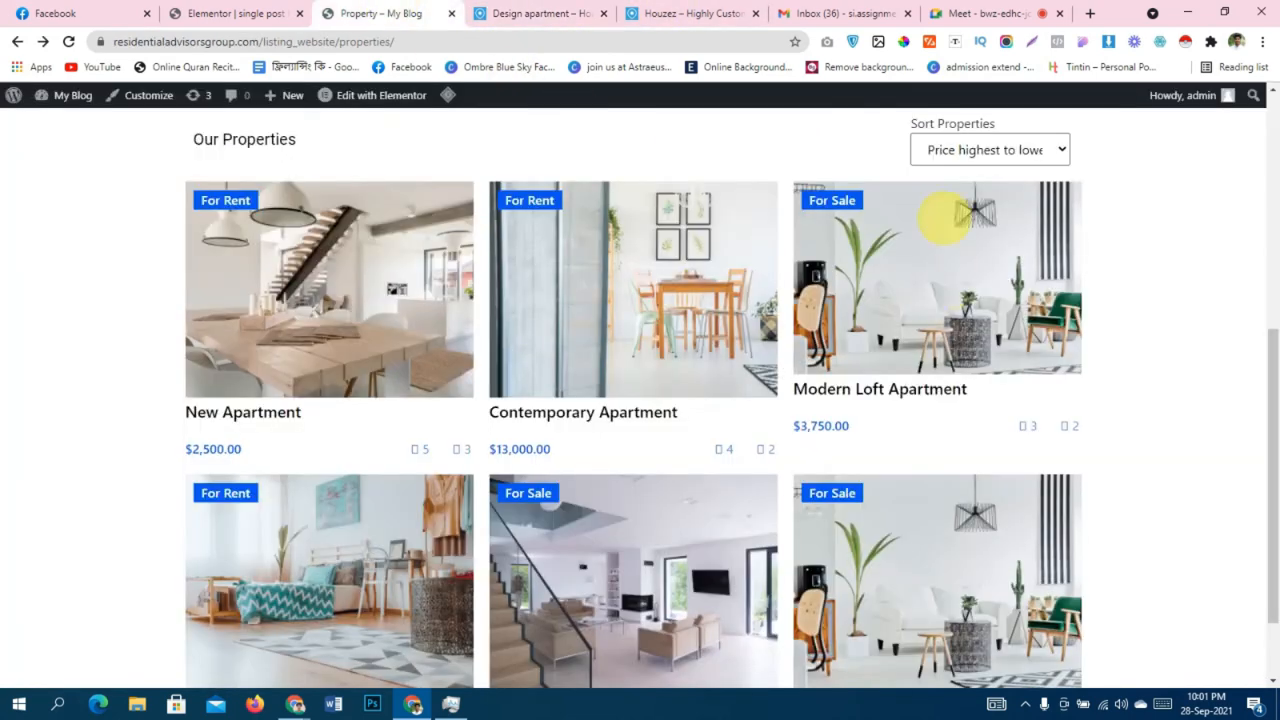
{"action": "left_click_drag", "start_coordinate": [270, 13], "coordinate": [408, 14]}
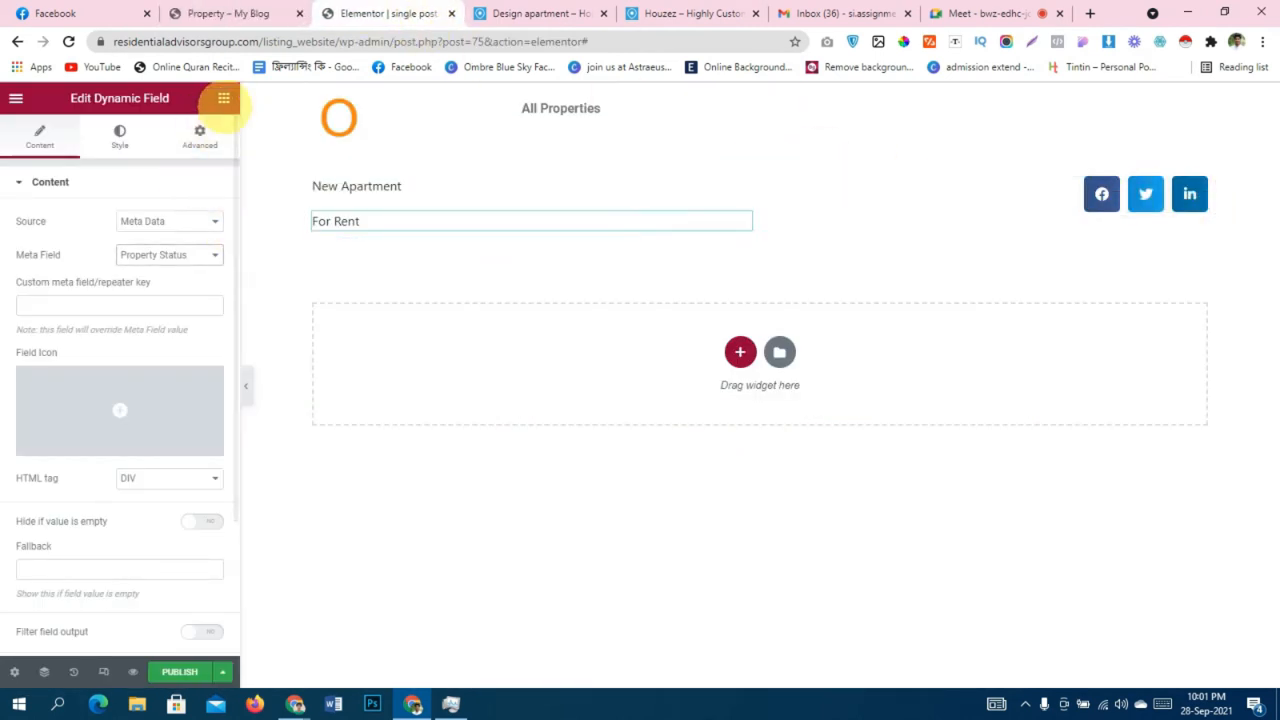
Duplicate the Property Status field, move the copy below the social icons, and set its meta field to Price.
{"action": "right_click", "coordinate": [356, 219]}
{"action": "left_click", "coordinate": [371, 254]}
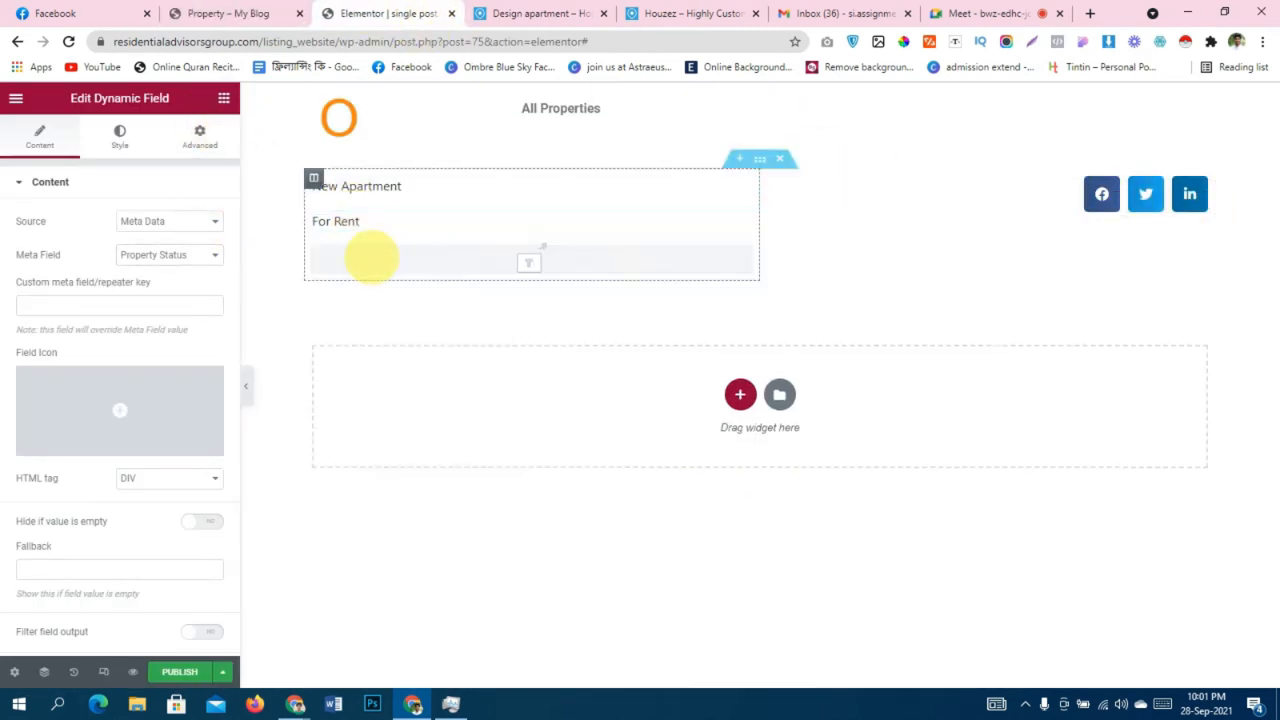
{"action": "left_click_drag", "start_coordinate": [731, 249], "coordinate": [1020, 220]}
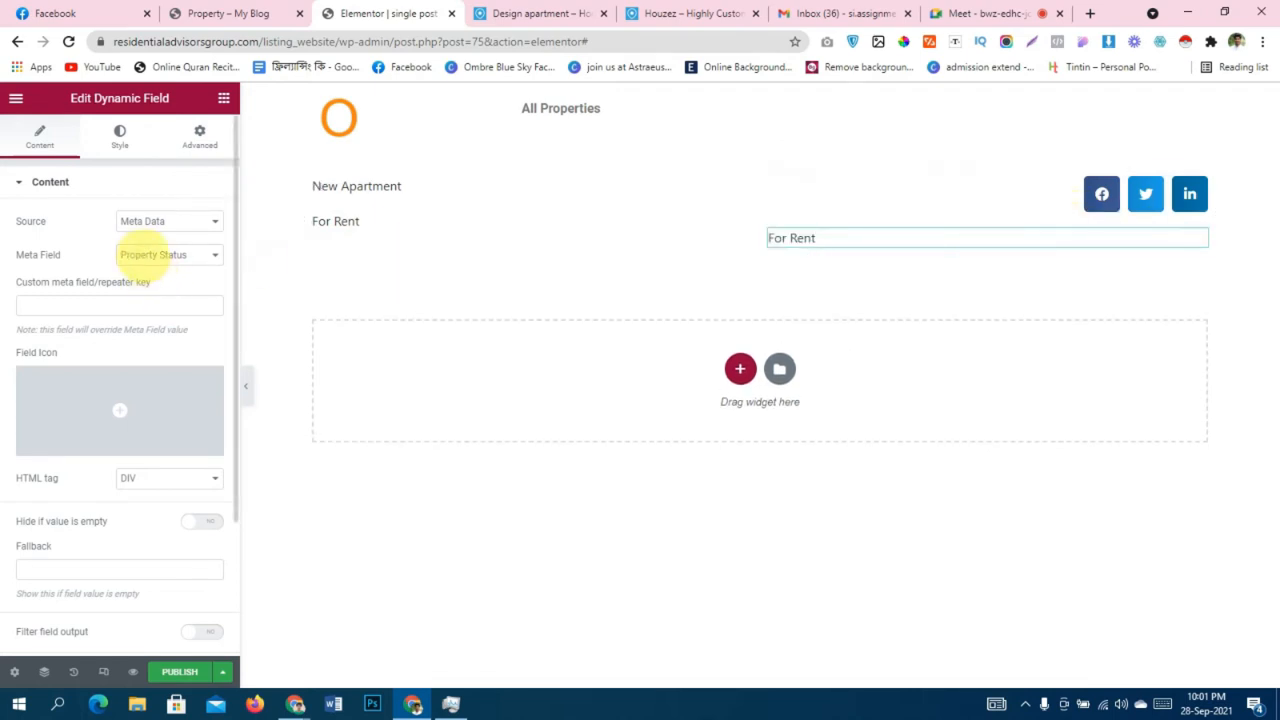
{"action": "left_click", "coordinate": [140, 254]}
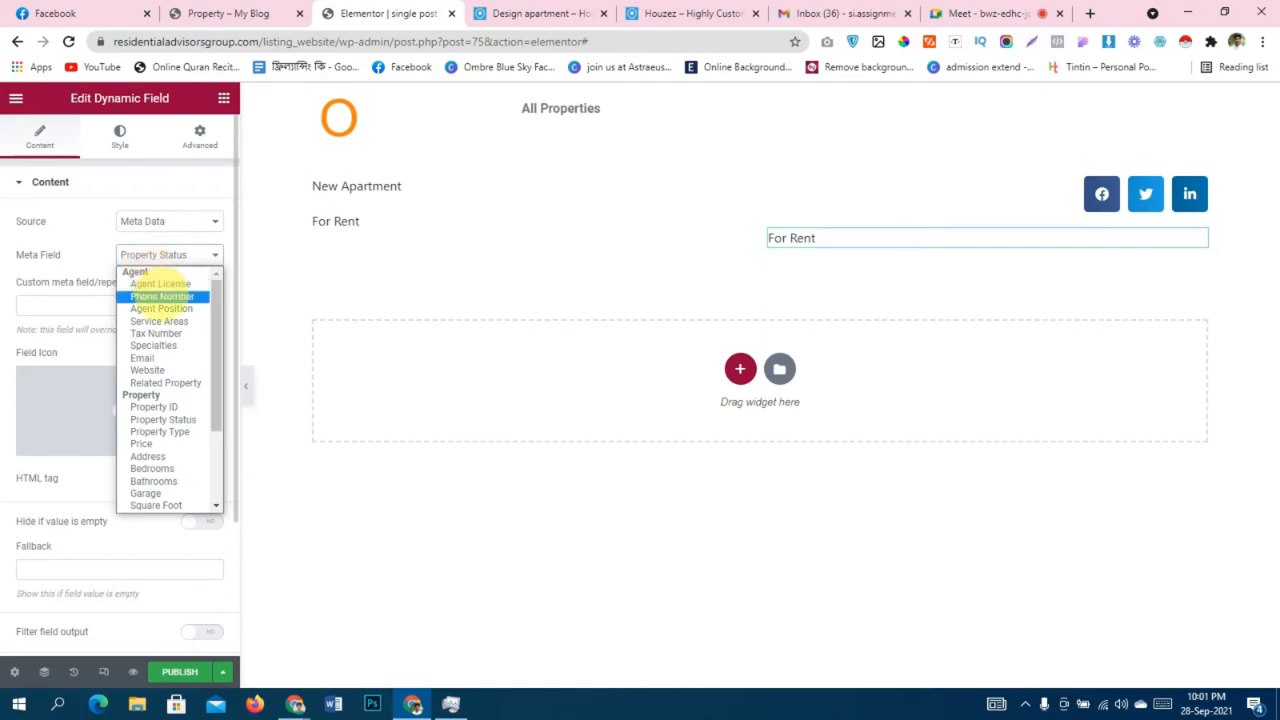
{"action": "double_click", "coordinate": [183, 253]}
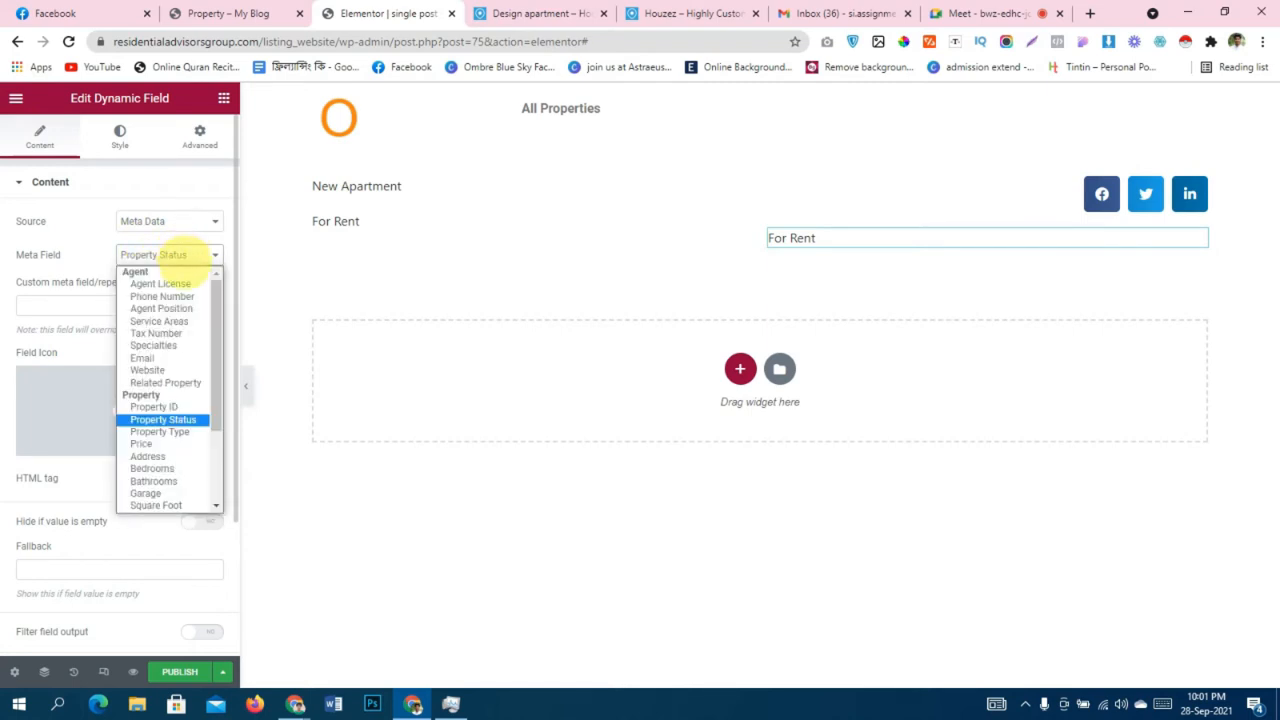
{"action": "scroll", "coordinate": [175, 420], "scroll_direction": "down", "scroll_amount": 3}
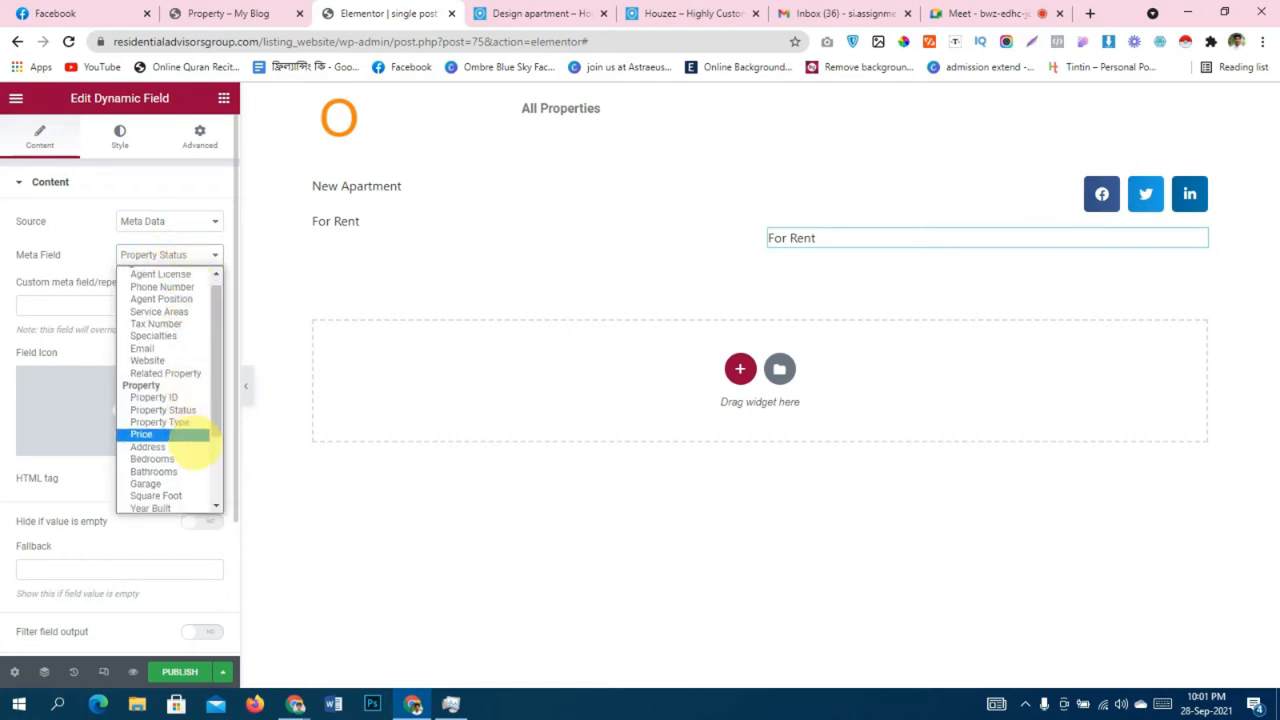
{"action": "left_click", "coordinate": [152, 334]}
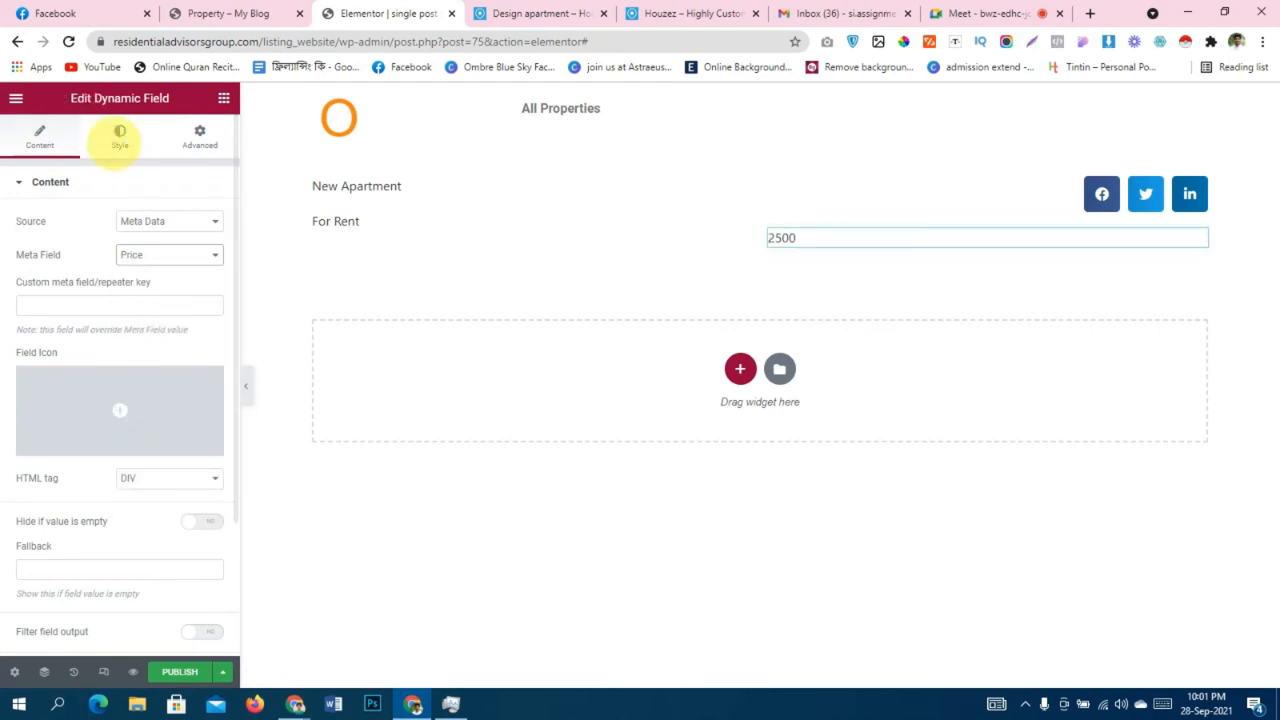
Align the price field's items to the right and customize its output with the field format $%s.
{"action": "left_click", "coordinate": [120, 140]}
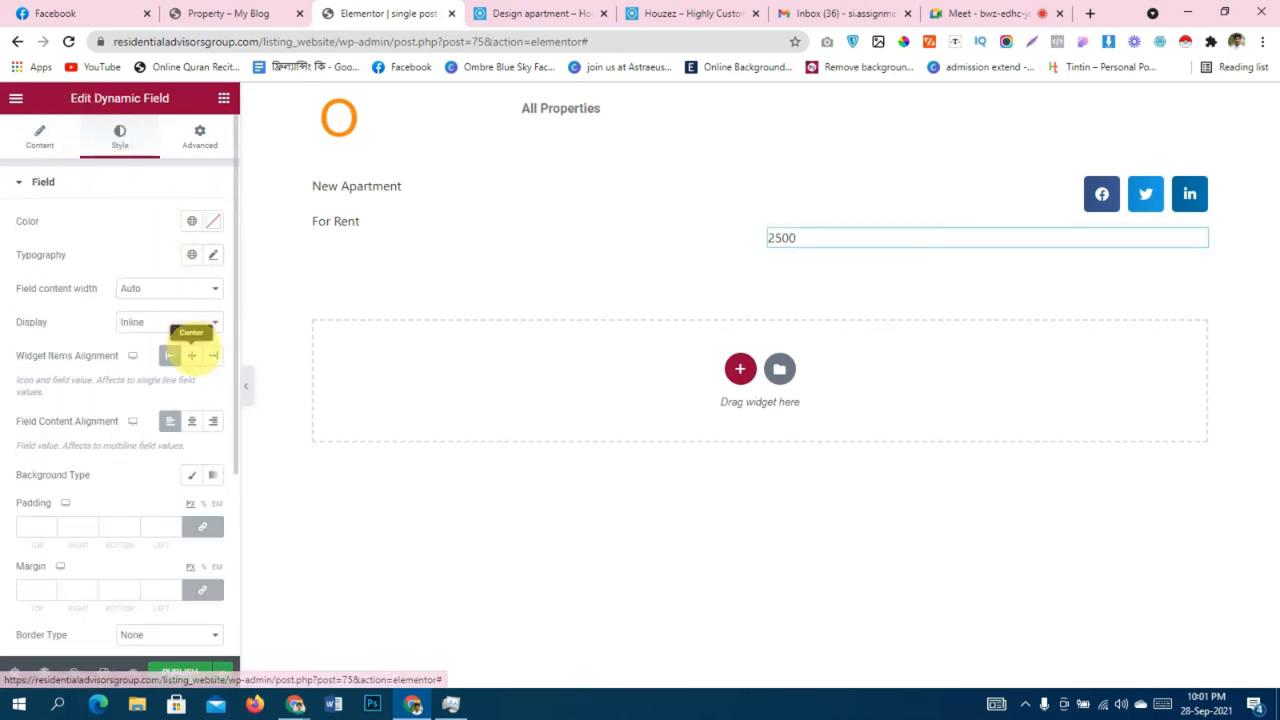
{"action": "left_click", "coordinate": [213, 355]}
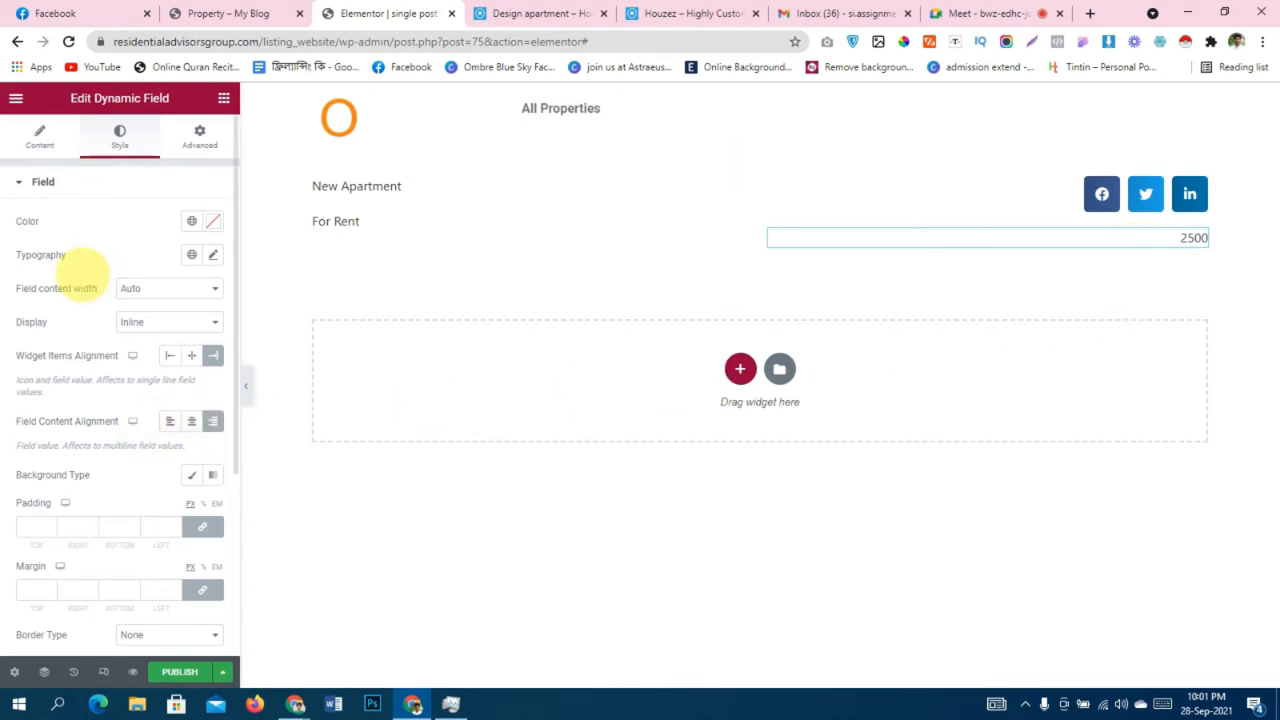
{"action": "left_click", "coordinate": [40, 137]}
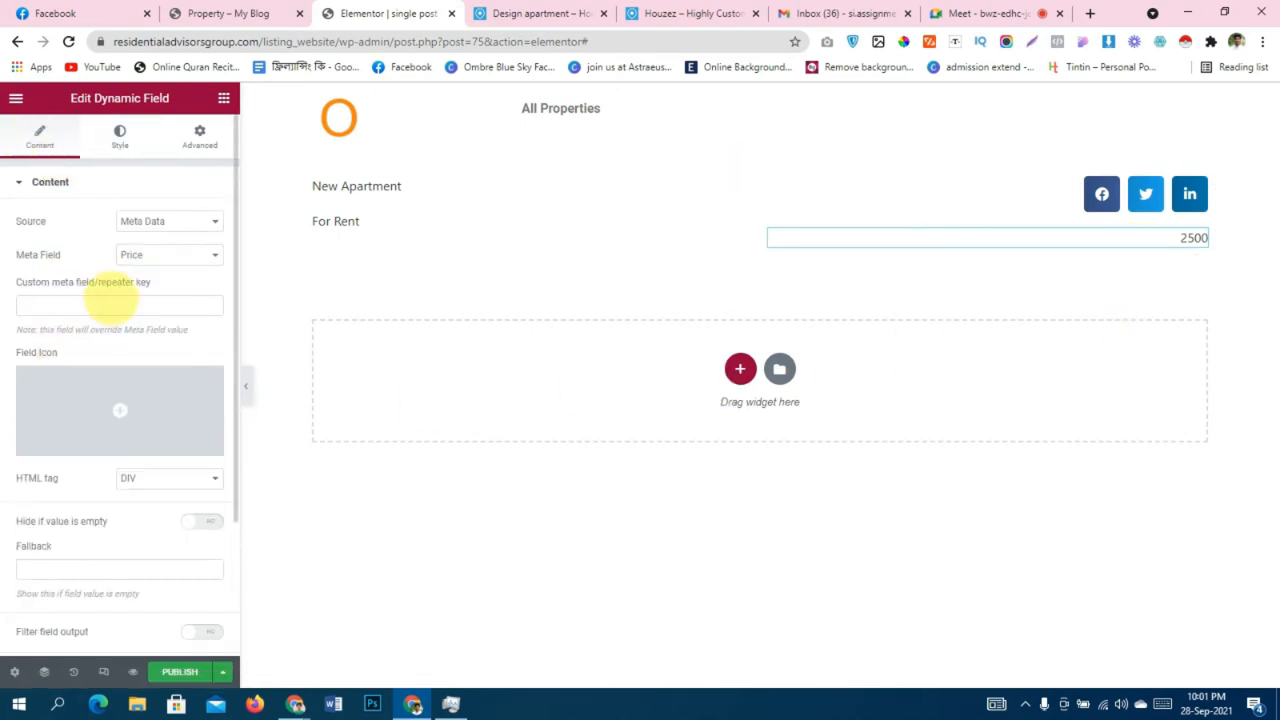
{"action": "scroll", "coordinate": [140, 430], "scroll_direction": "down", "scroll_amount": 2}
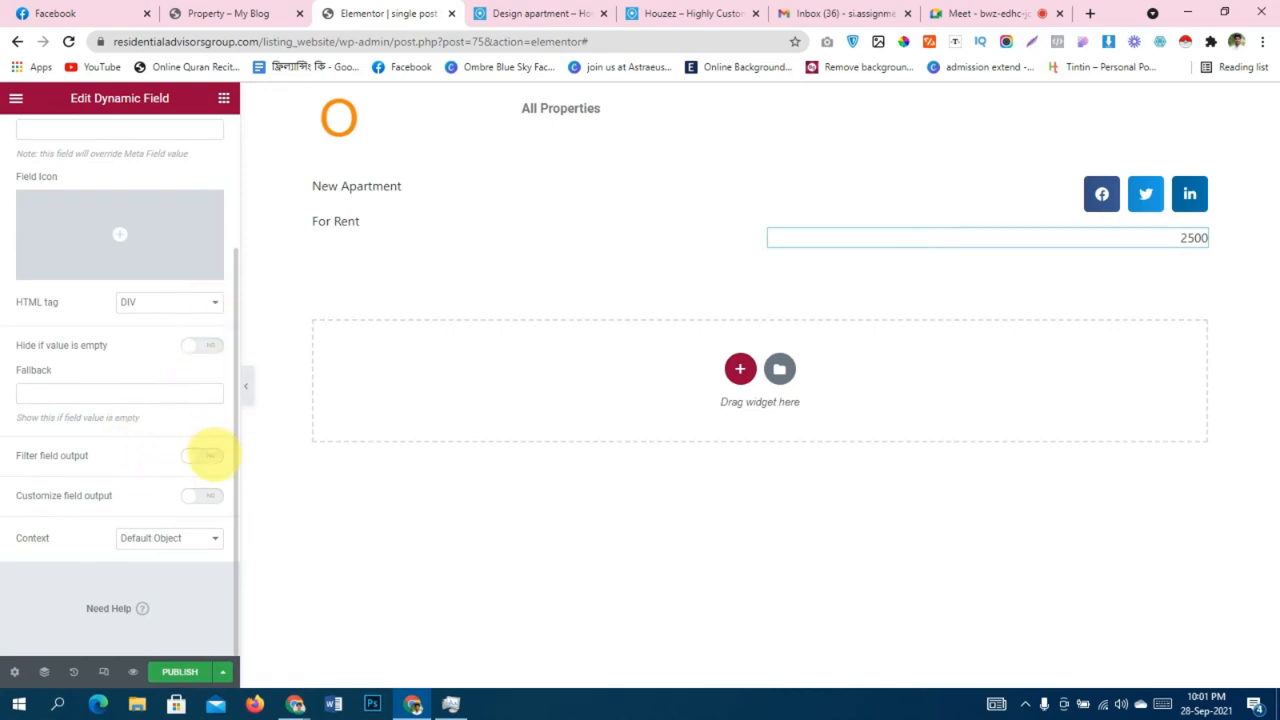
{"action": "left_click", "coordinate": [200, 494]}
{"action": "scroll", "coordinate": [180, 450], "scroll_direction": "down", "scroll_amount": 1}
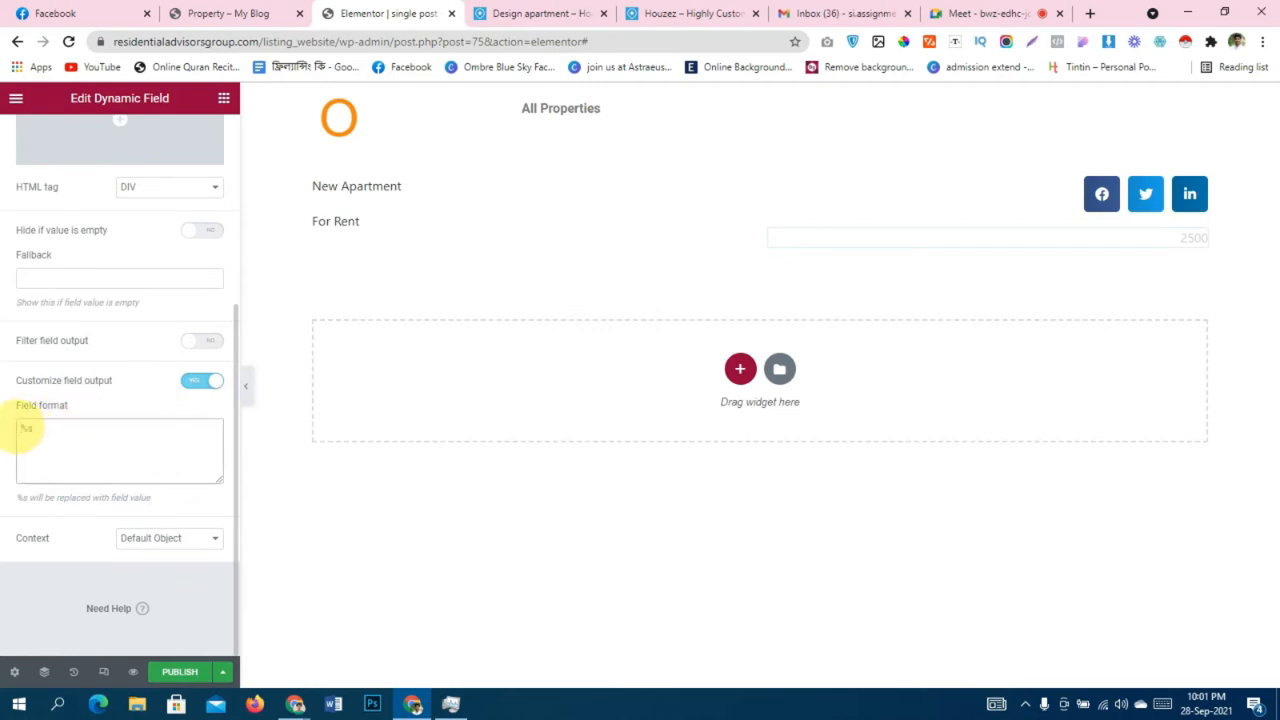
{"action": "type", "text": "$"}
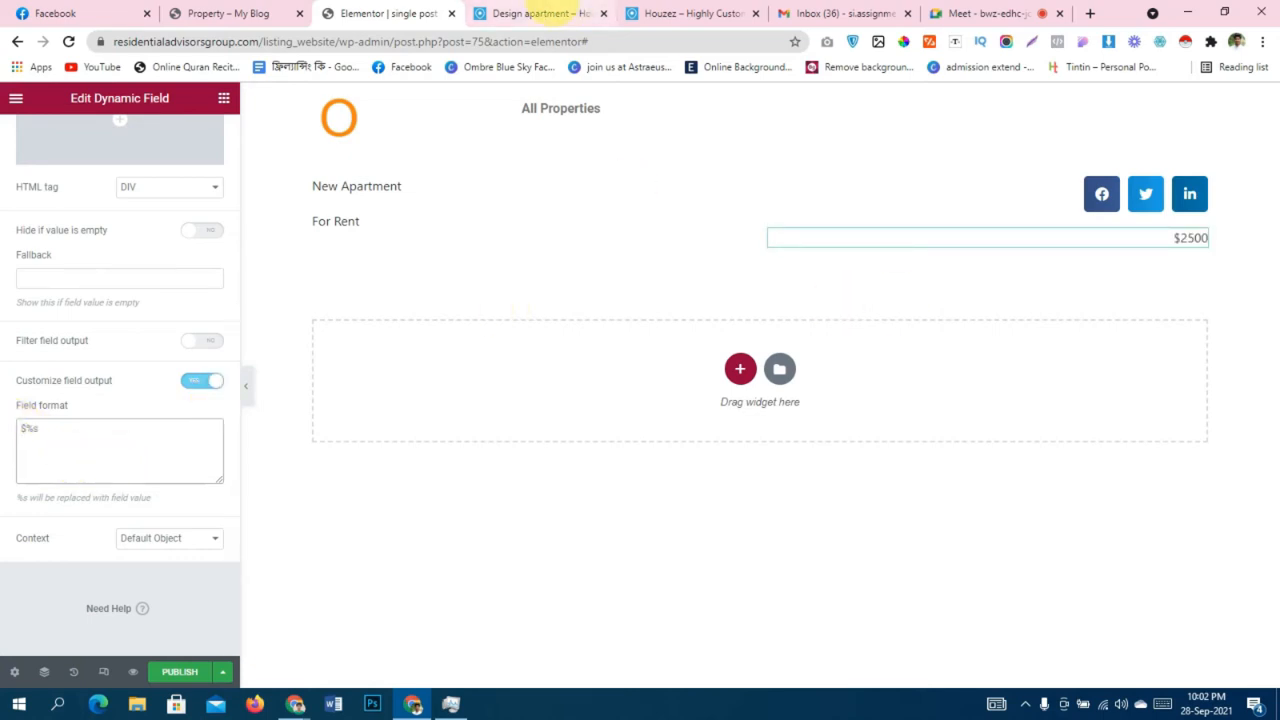
Check the demo page's price style, then filter the price field's output with the Format number callback.
{"action": "left_click", "coordinate": [543, 14]}
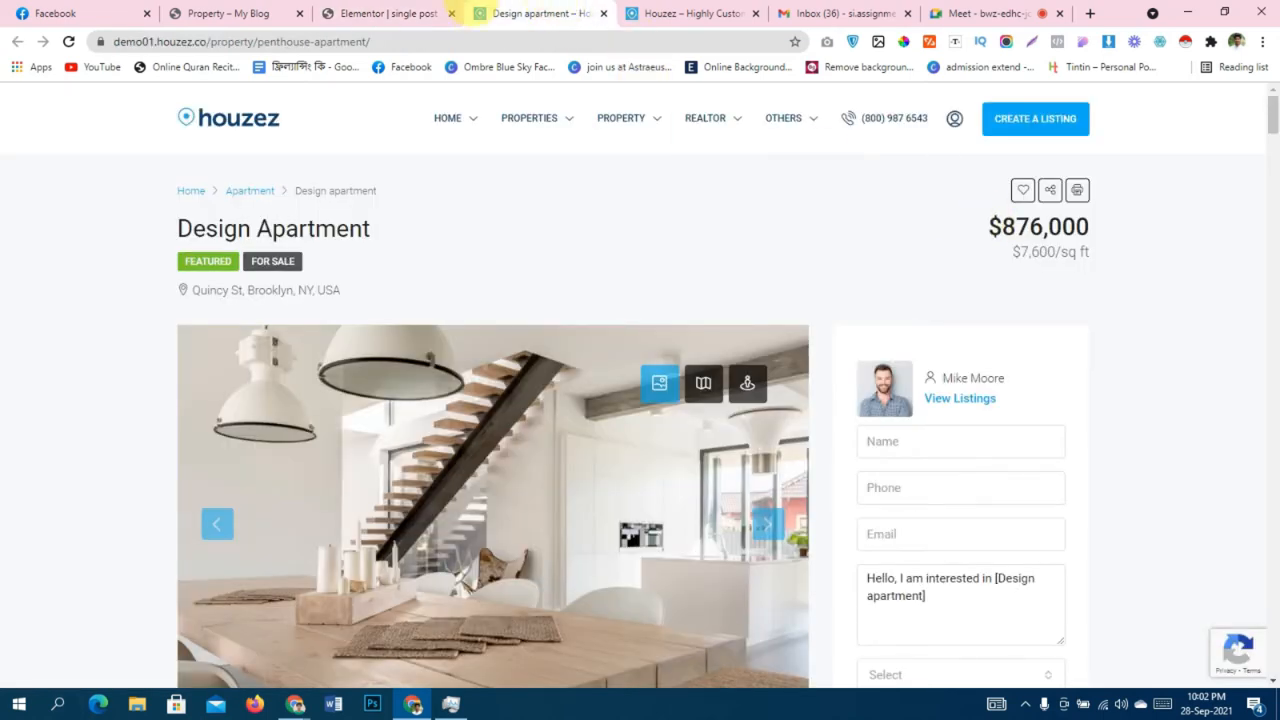
{"action": "left_click", "coordinate": [405, 14]}
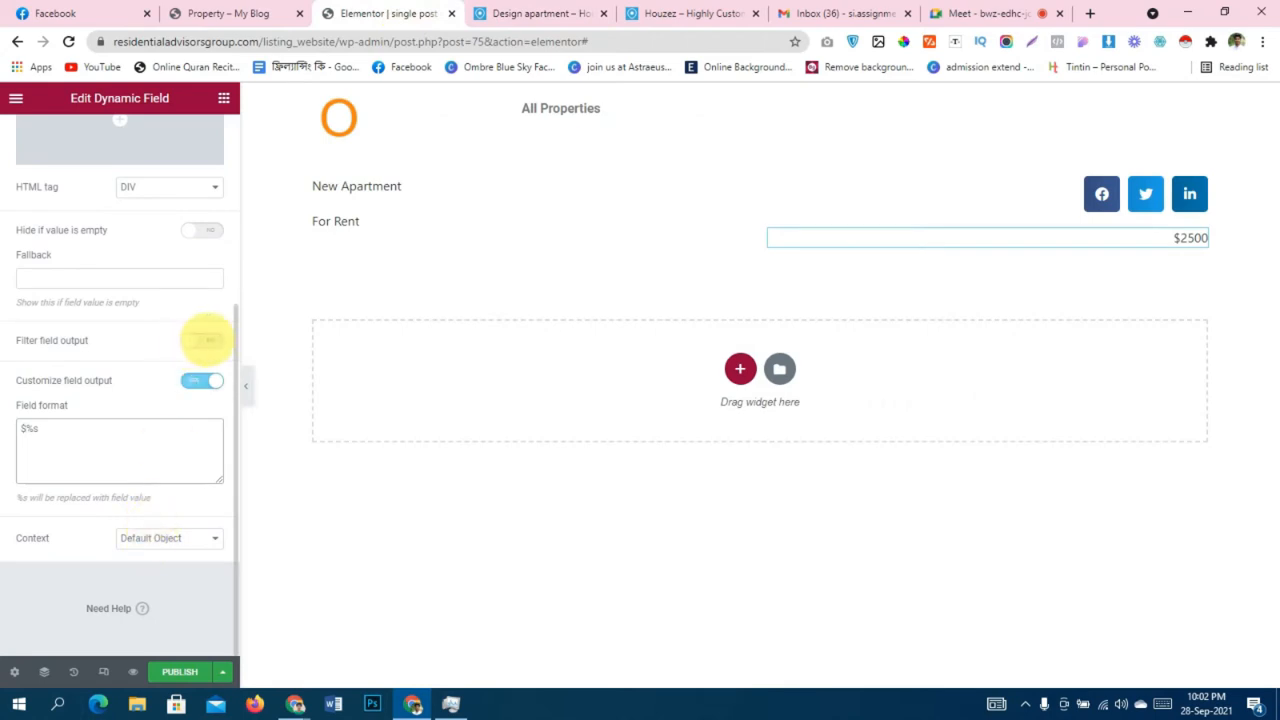
{"action": "left_click", "coordinate": [202, 340]}
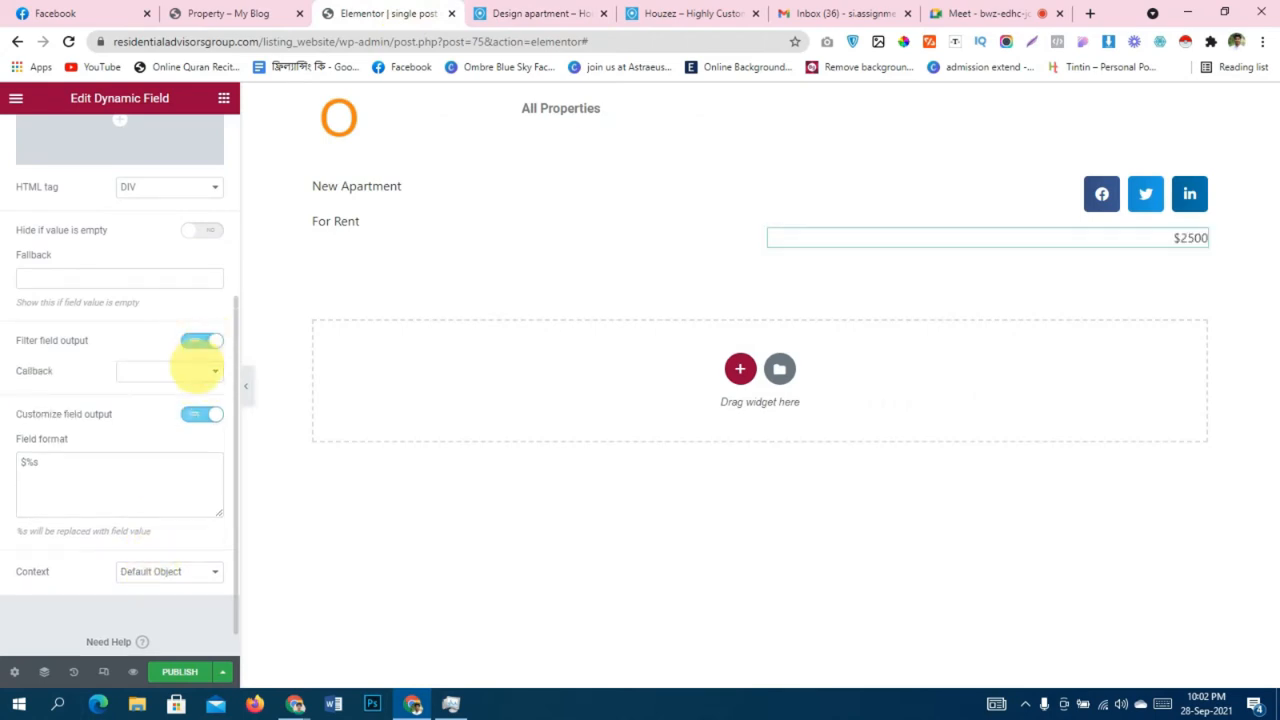
{"action": "left_click", "coordinate": [205, 370]}
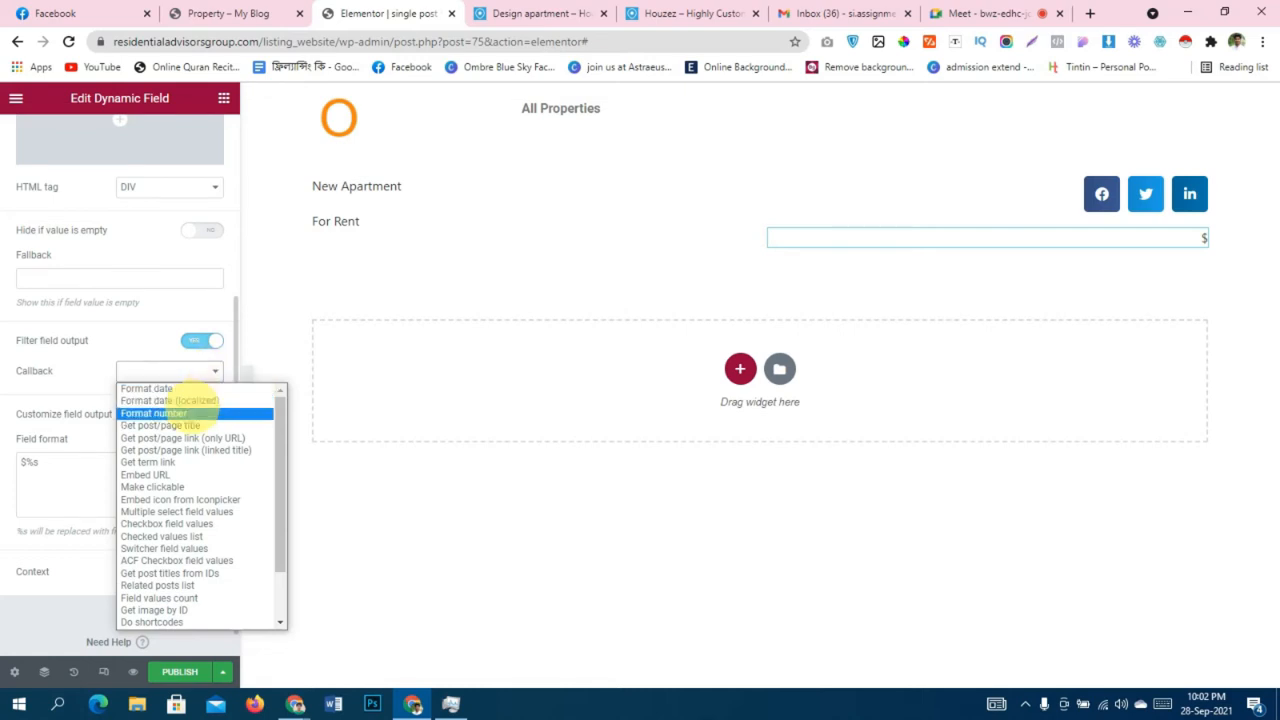
{"action": "left_click", "coordinate": [190, 412]}
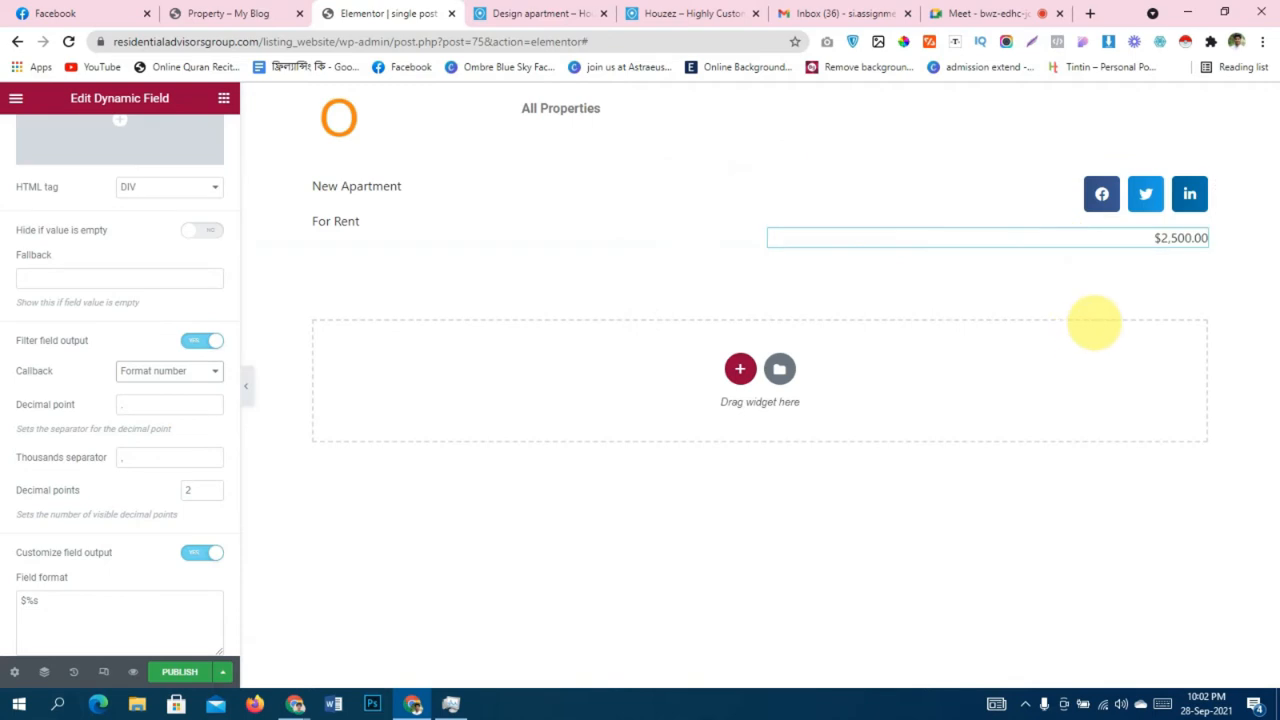
Check the demo page's per-area price, then duplicate the template's price field and set the copy's meta field to Square Foot.
{"action": "left_click", "coordinate": [545, 13]}
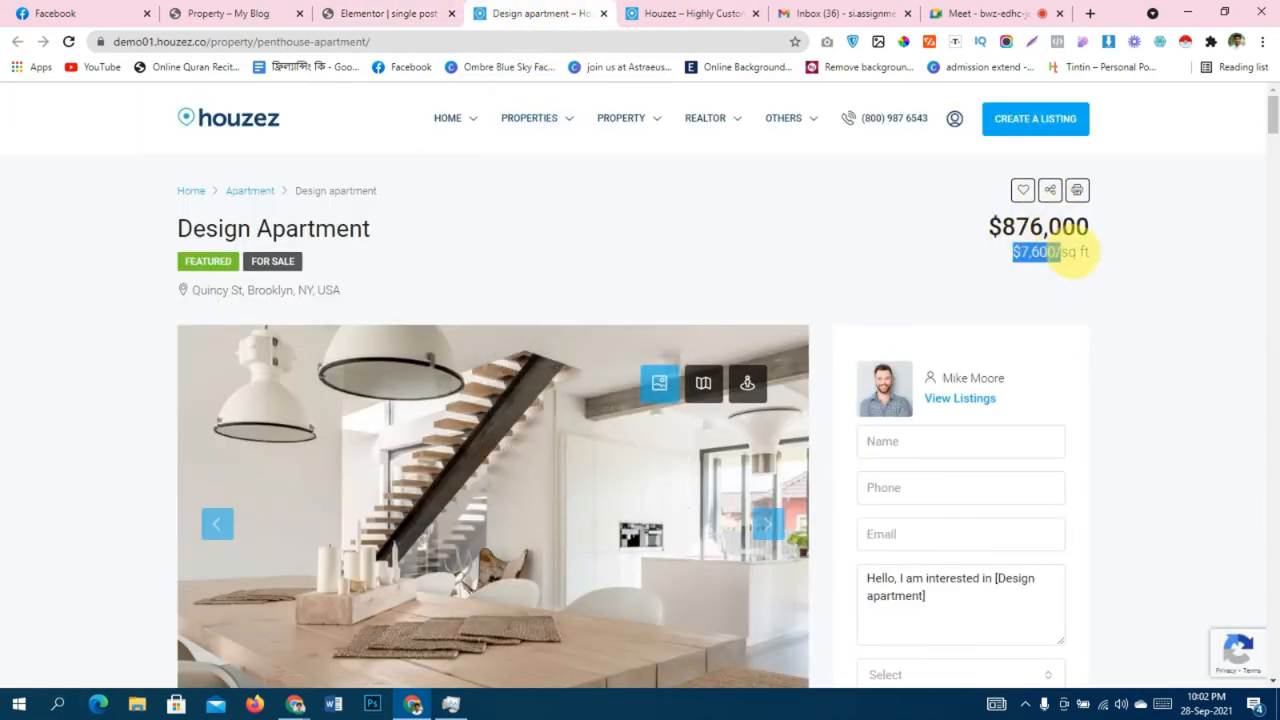
{"action": "left_click", "coordinate": [390, 13]}
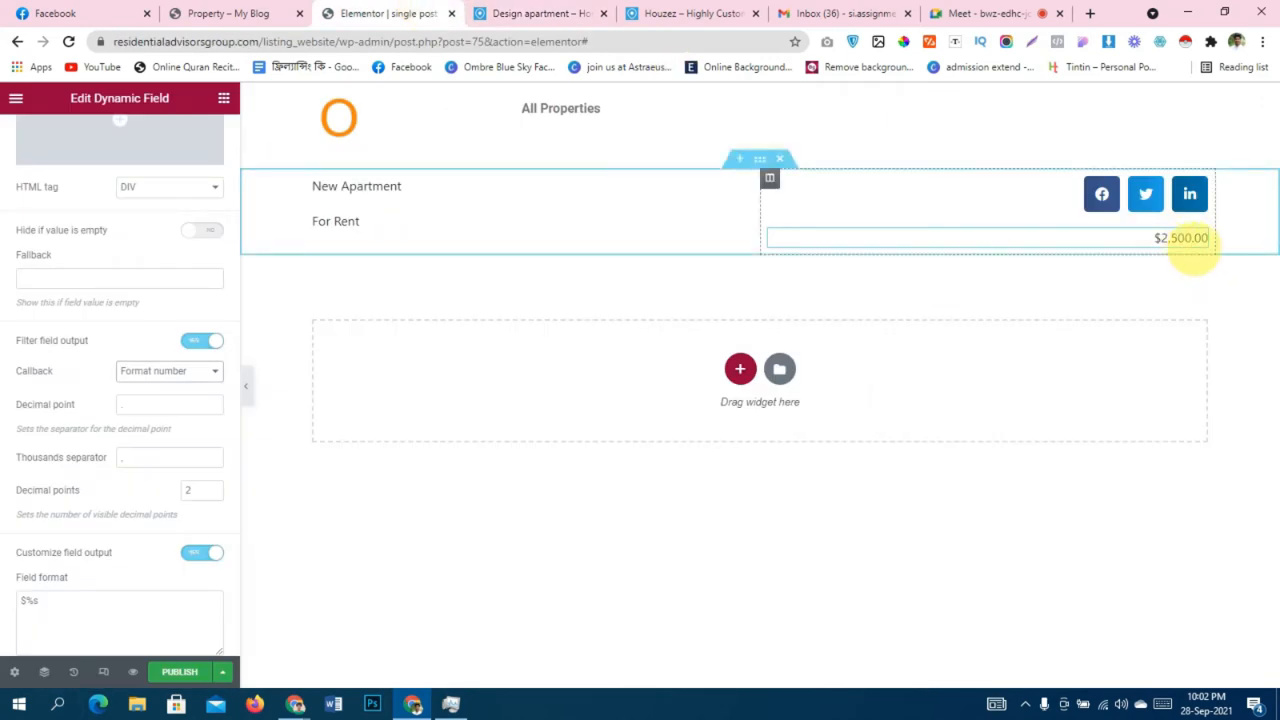
{"action": "right_click", "coordinate": [975, 240]}
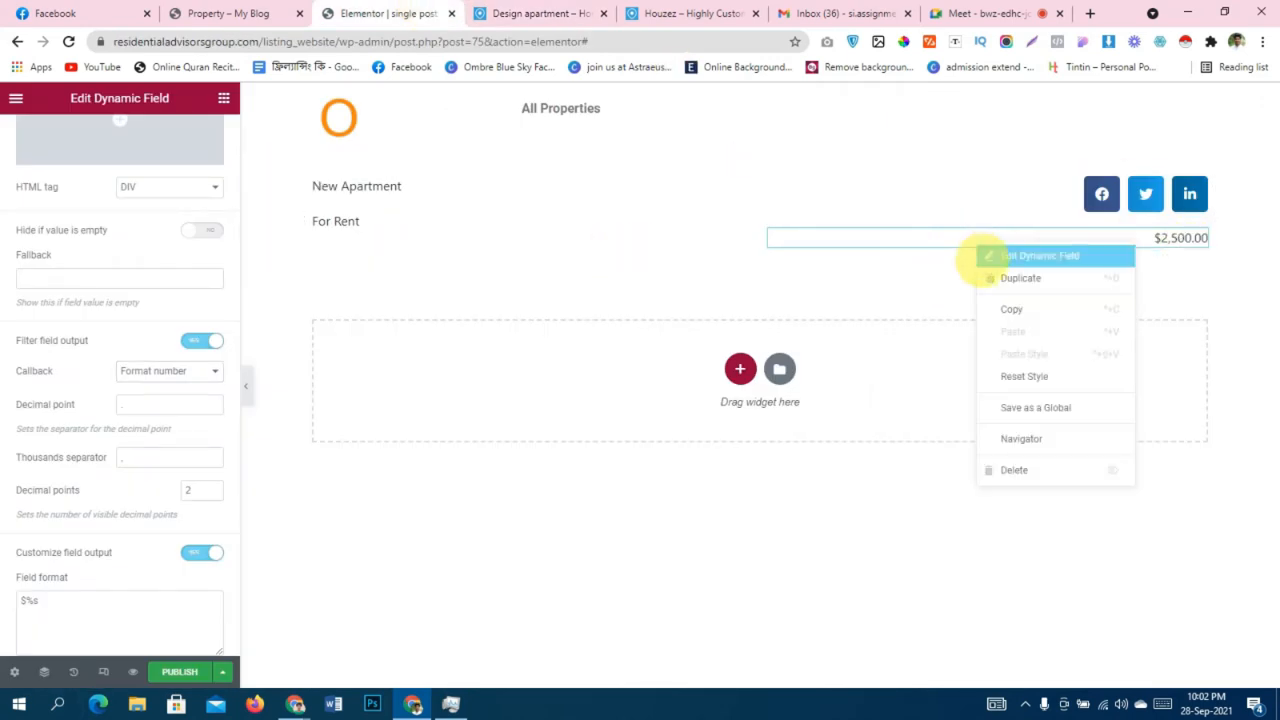
{"action": "left_click", "coordinate": [992, 274]}
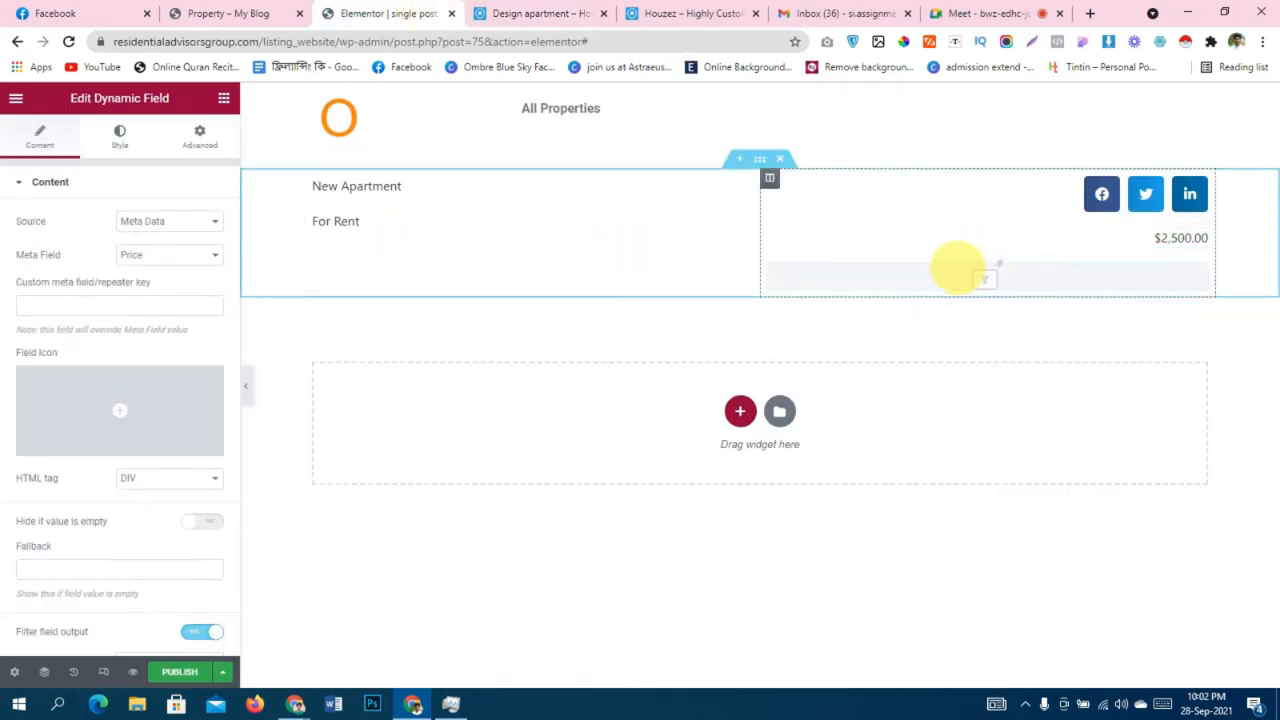
{"action": "left_click", "coordinate": [170, 252]}
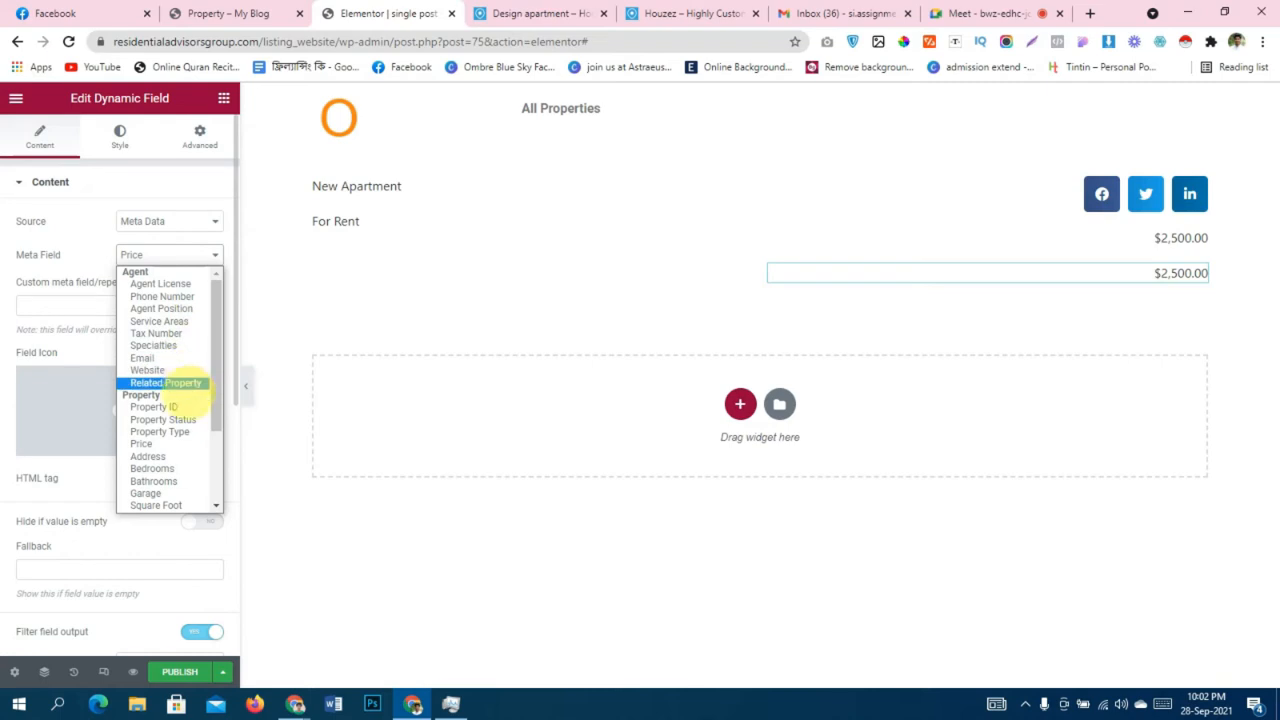
{"action": "scroll", "coordinate": [170, 470], "scroll_direction": "down", "scroll_amount": 2}
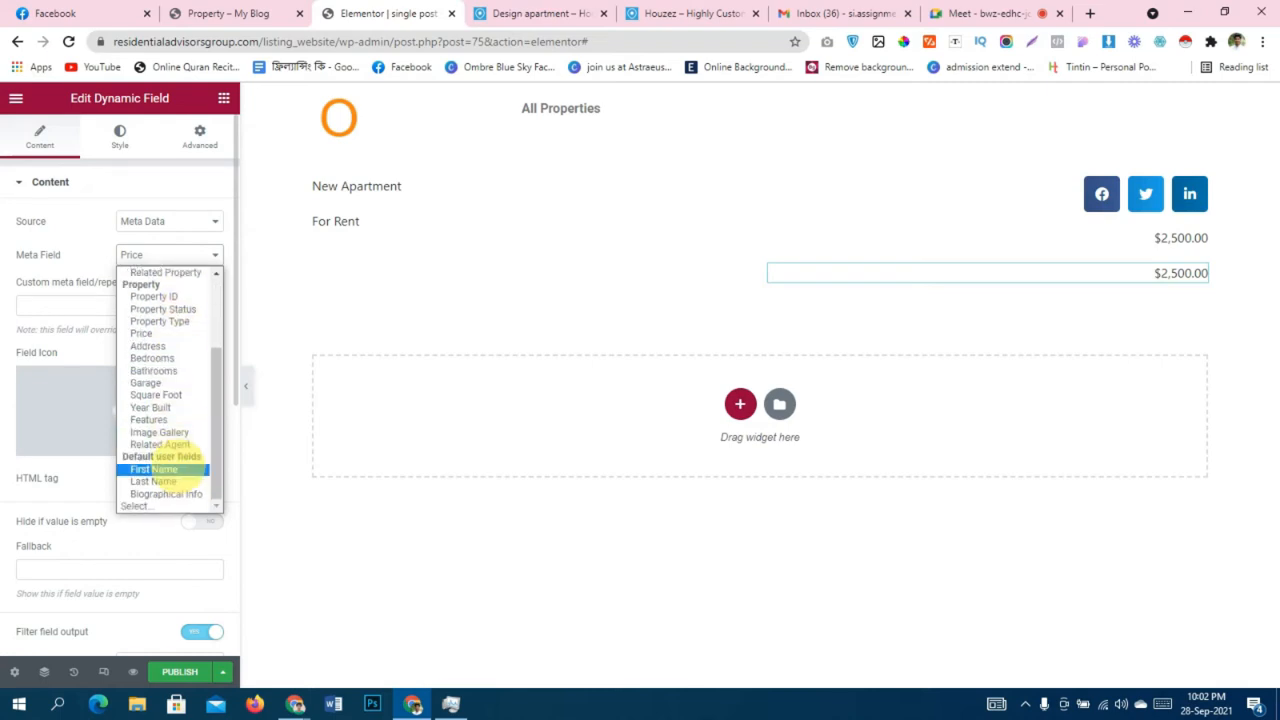
{"action": "left_click", "coordinate": [156, 395]}
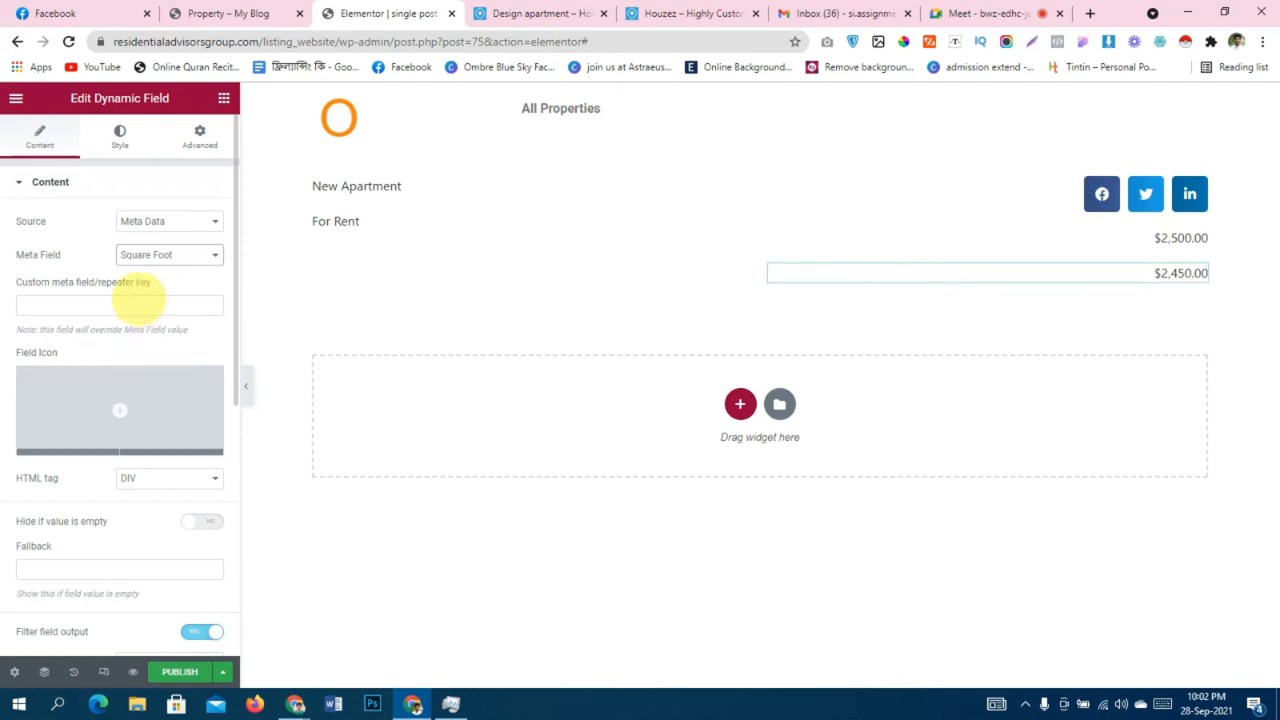
Change the Square Foot field's format to %s ft and turn off its output filter.
{"action": "scroll", "coordinate": [100, 445], "scroll_direction": "down", "scroll_amount": 5}
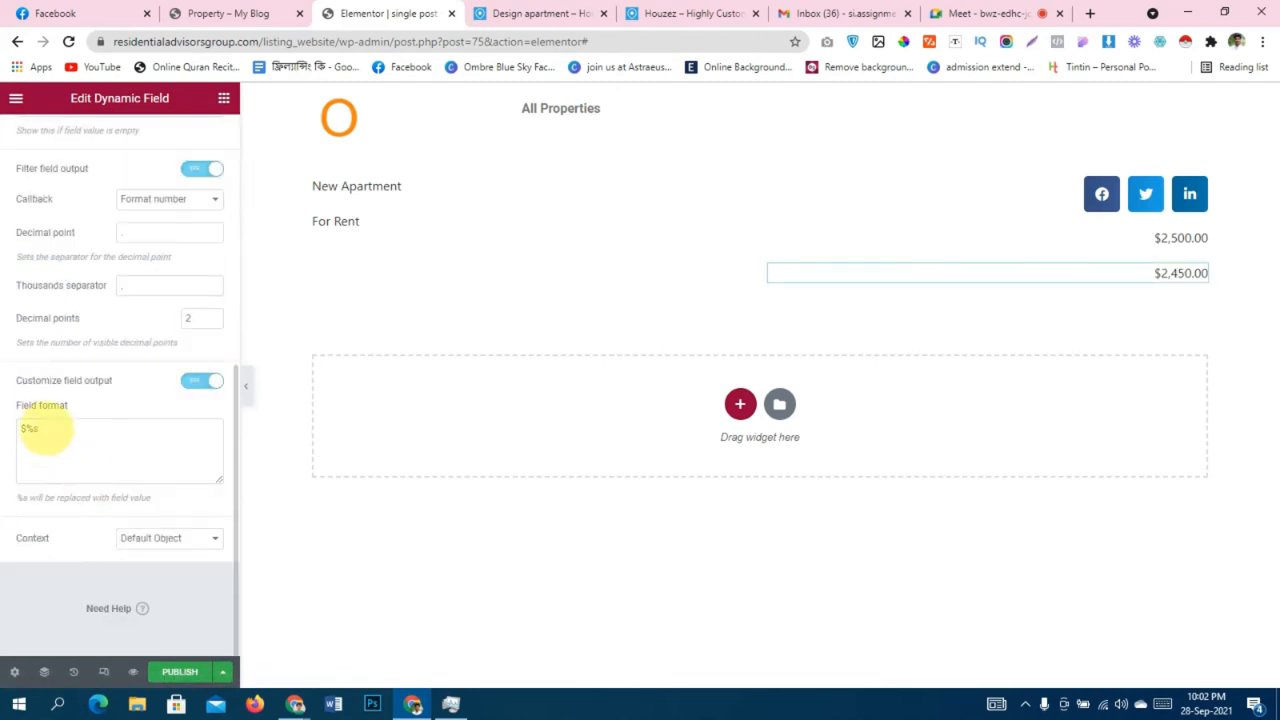
{"action": "left_click", "coordinate": [22, 428]}
{"action": "key", "text": "BackSpace"}
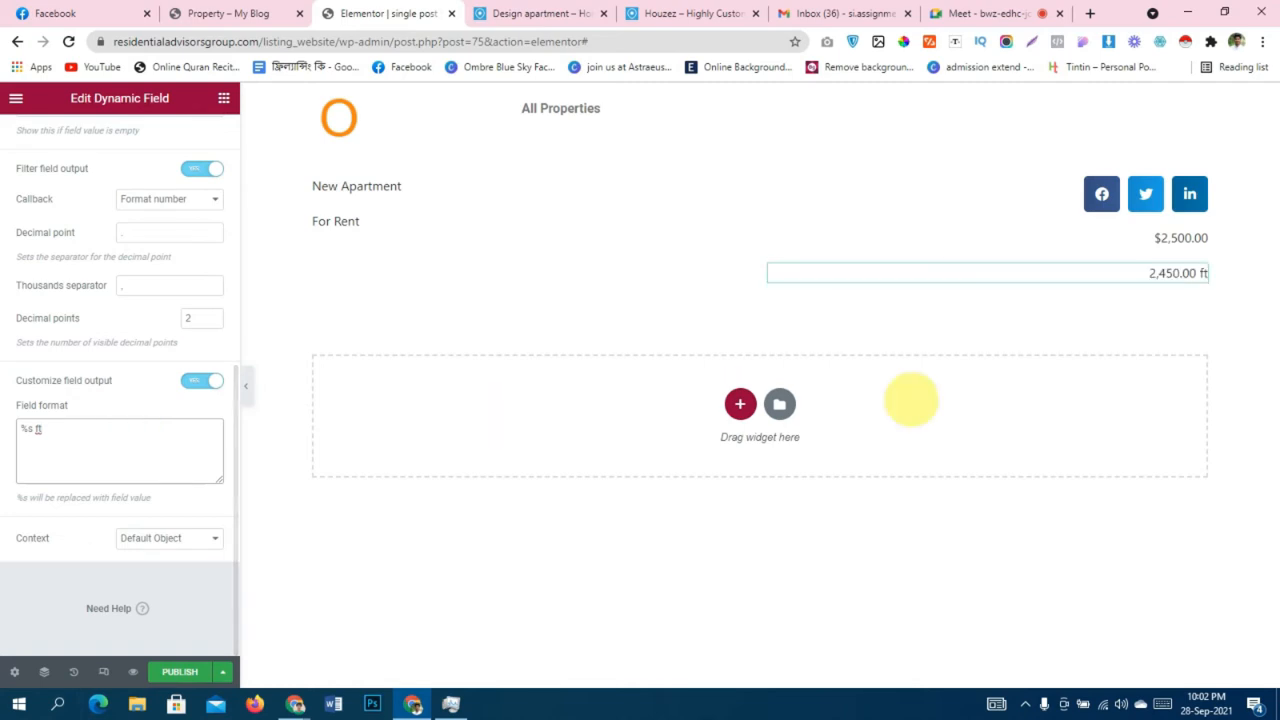
{"action": "scroll", "coordinate": [150, 260], "scroll_direction": "up", "scroll_amount": 2}
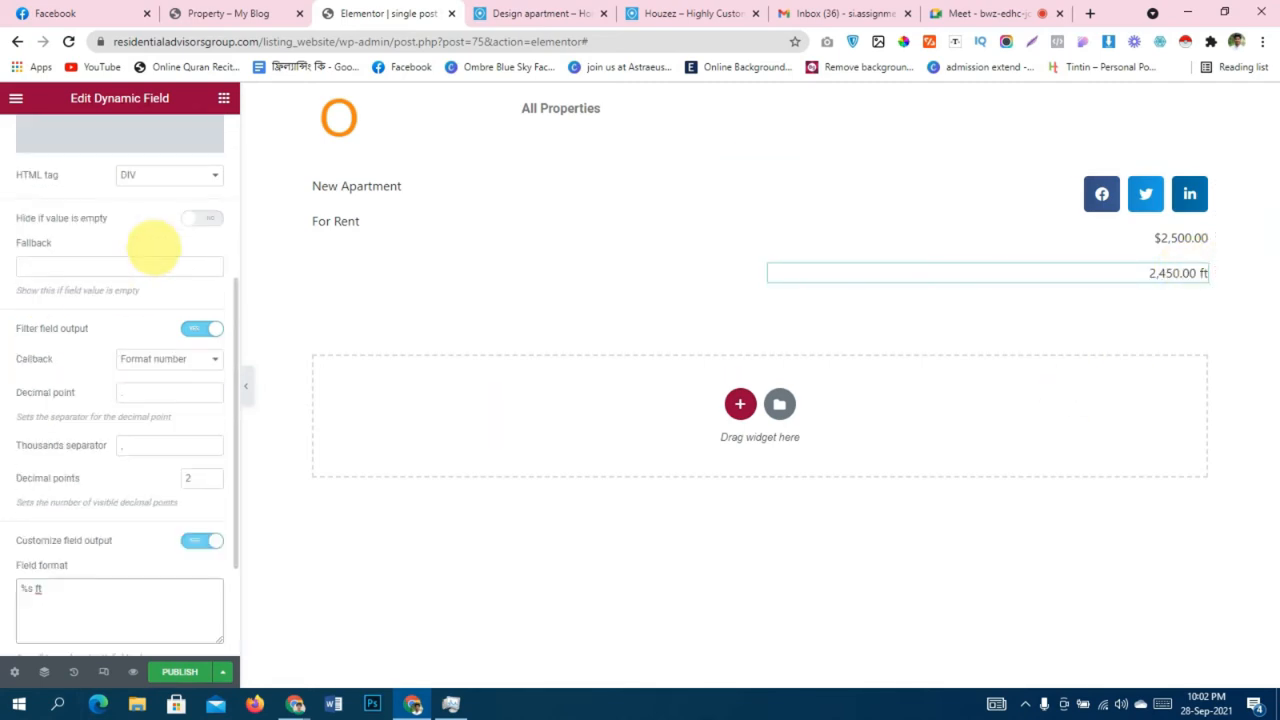
{"action": "left_click", "coordinate": [196, 328]}
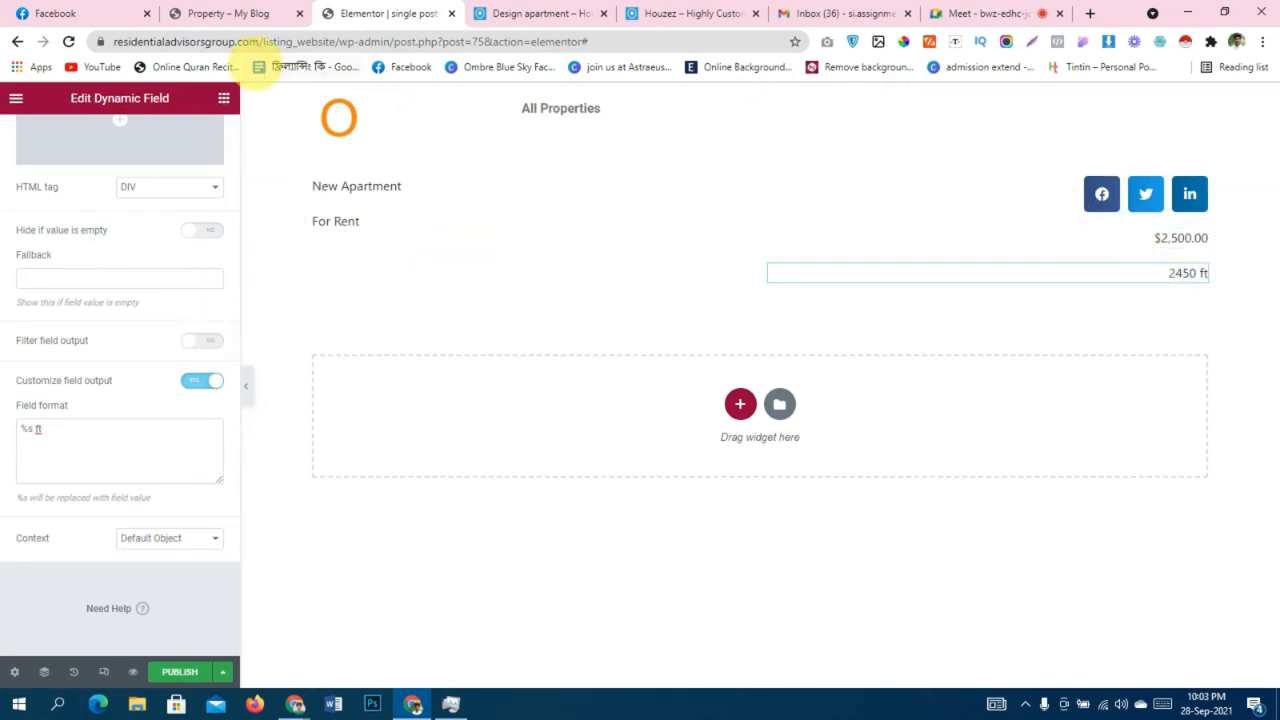
Check the demo page's gallery layout, then widen the template column holding the title and status to about 70%.
{"action": "left_click", "coordinate": [570, 13]}
{"action": "scroll", "coordinate": [543, 357], "scroll_direction": "down", "scroll_amount": 3}
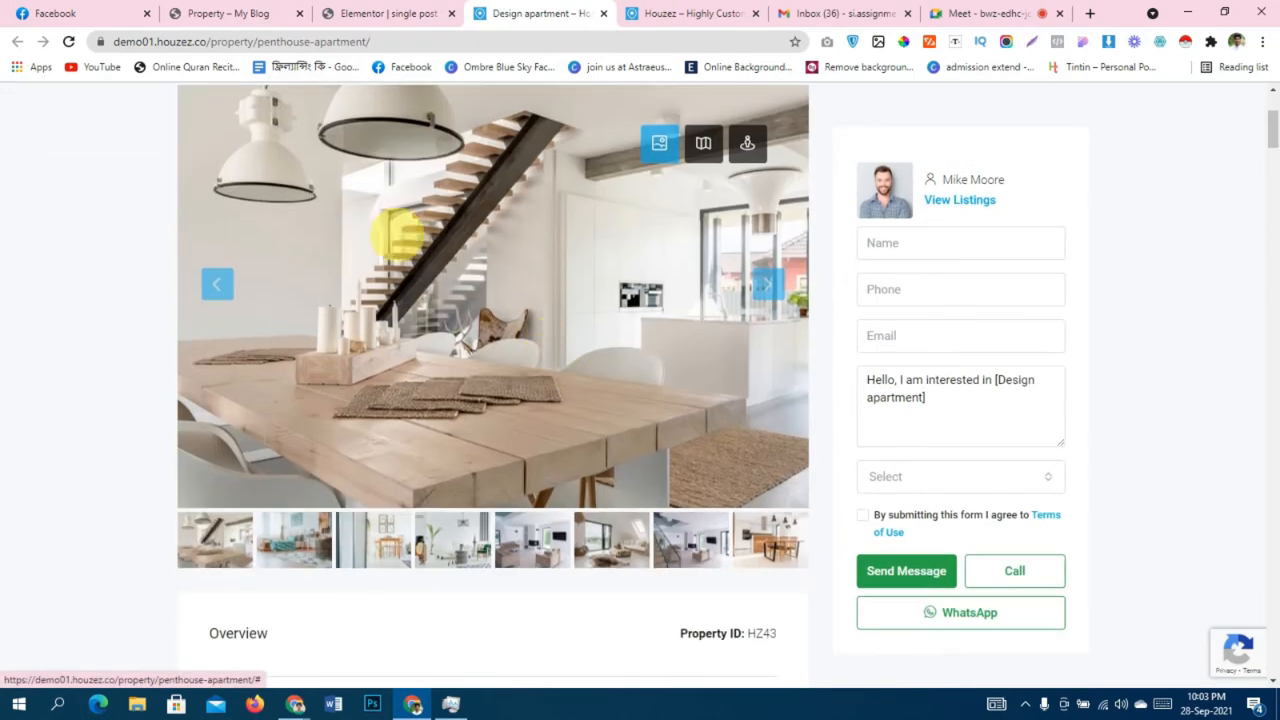
{"action": "left_click", "coordinate": [363, 13]}
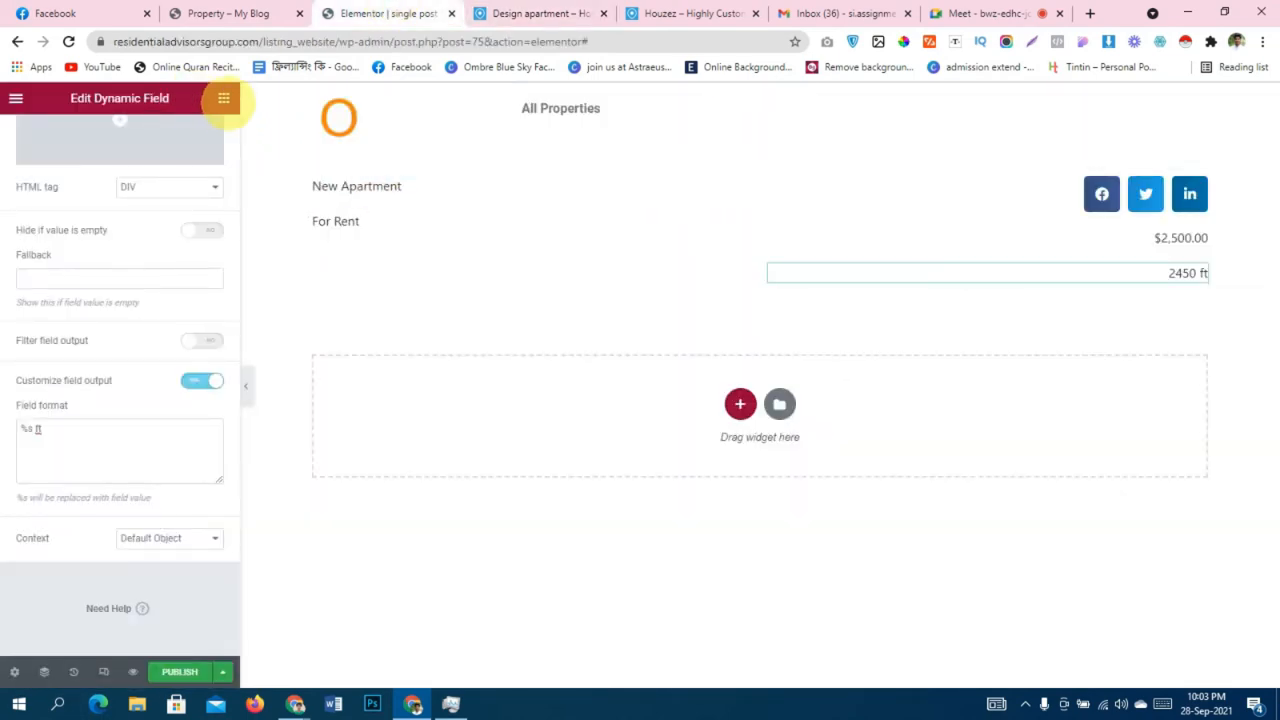
{"action": "left_click", "coordinate": [224, 98]}
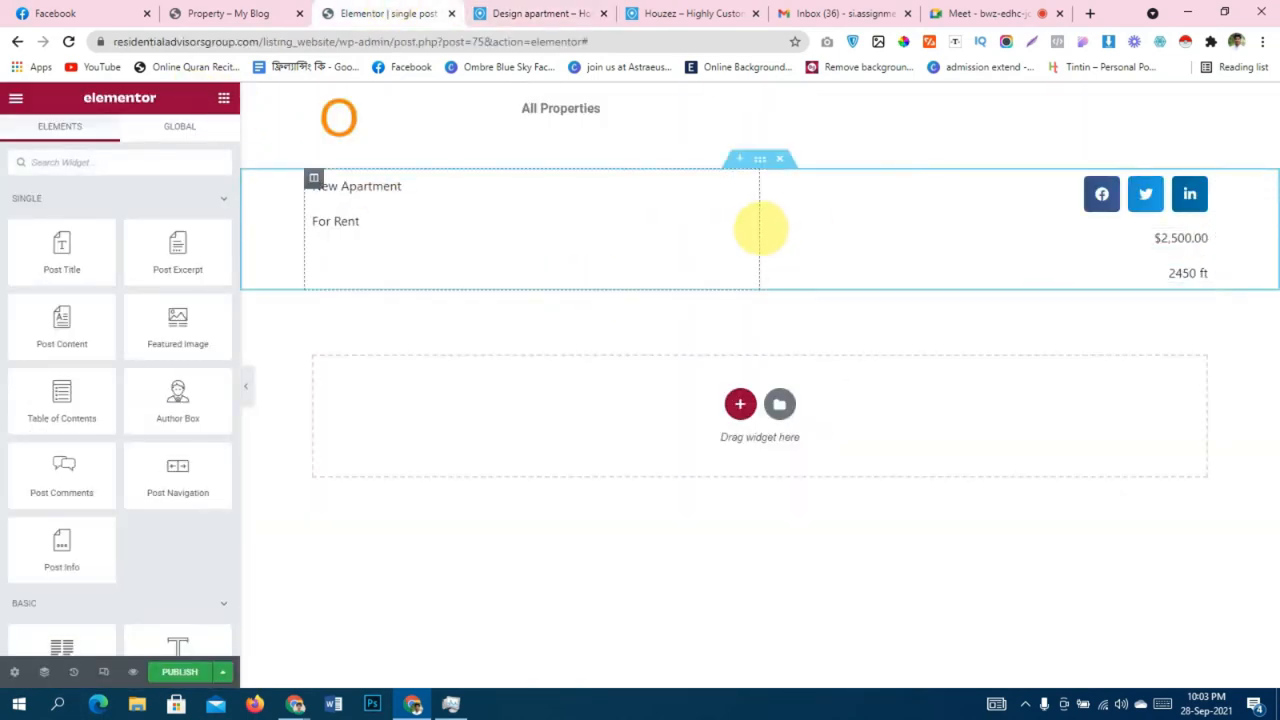
{"action": "left_click_drag", "start_coordinate": [760, 230], "coordinate": [937, 229]}
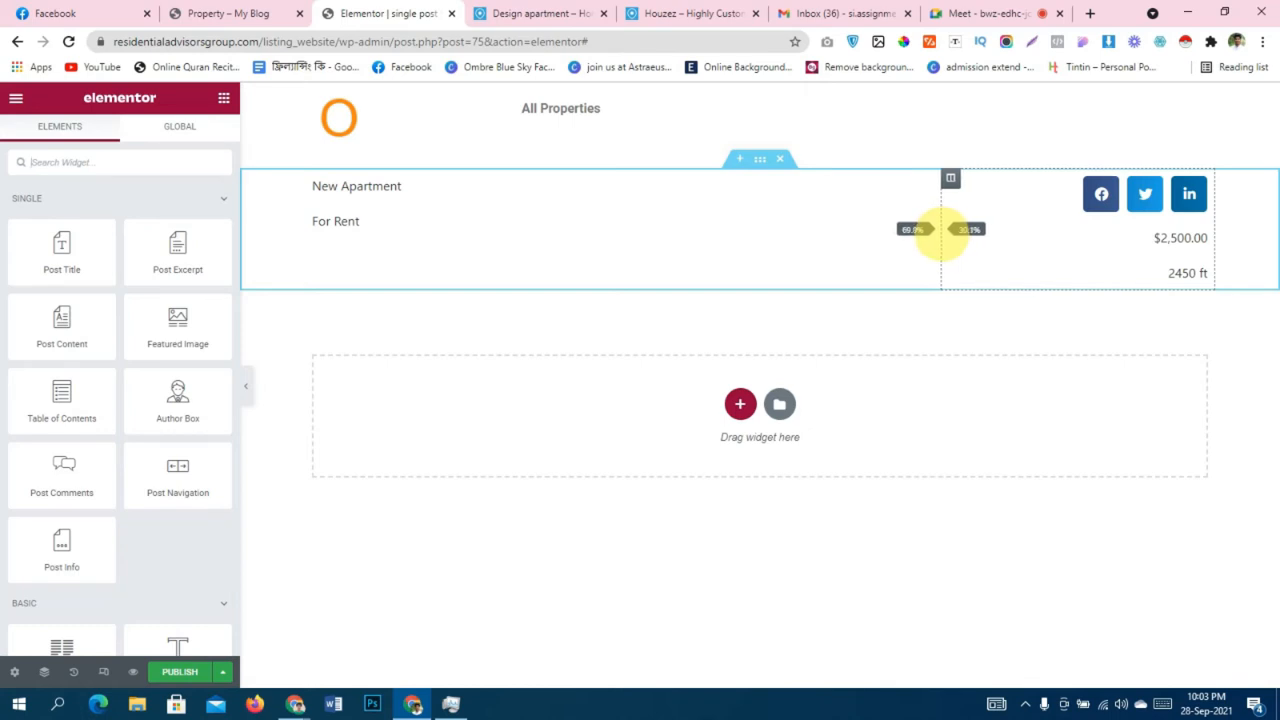
{"action": "left_click_drag", "start_coordinate": [942, 231], "coordinate": [942, 231]}
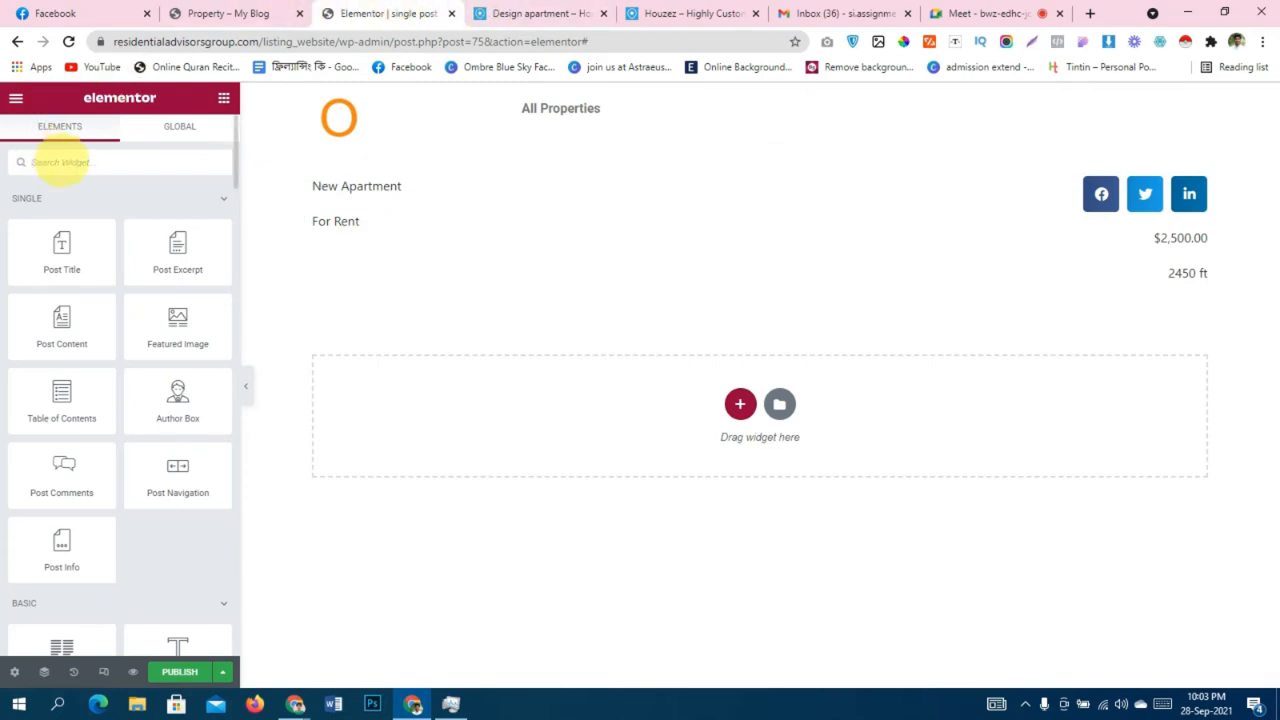
Find the Dynamic Image widget and add it below the property status field.
{"action": "left_click", "coordinate": [60, 163]}
{"action": "type", "text": "dyn"}
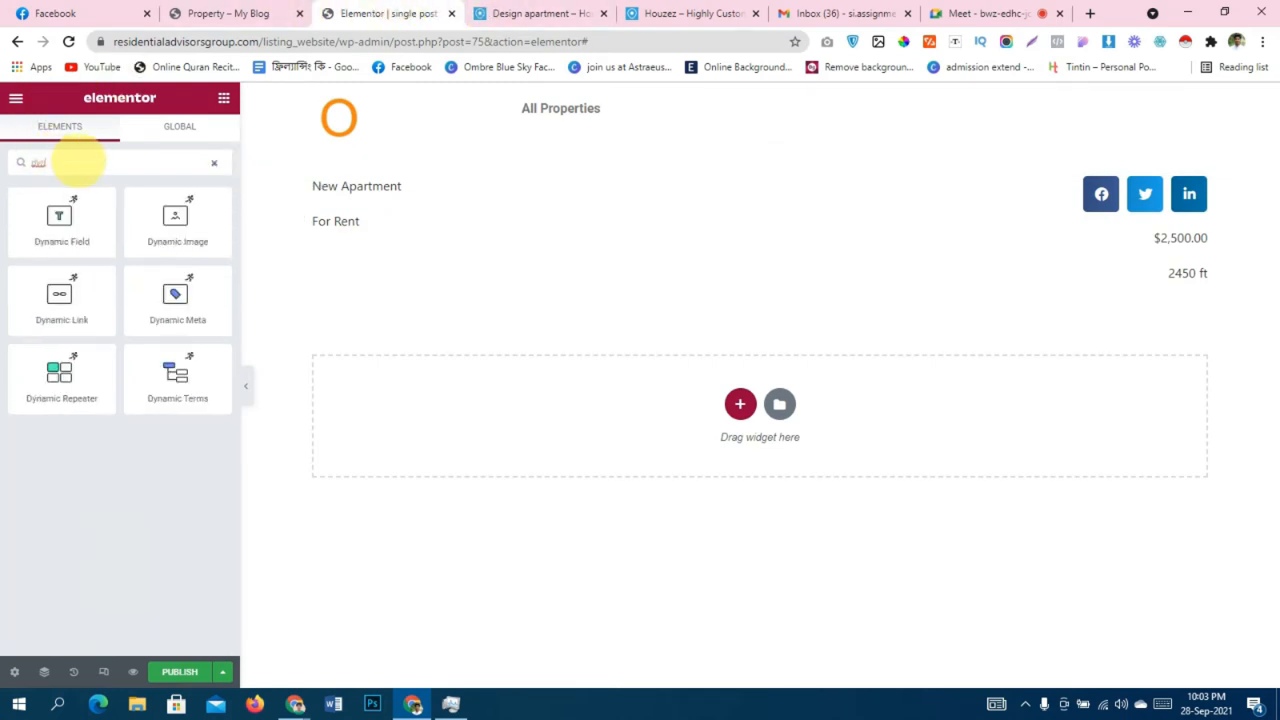
{"action": "left_click_drag", "start_coordinate": [171, 229], "coordinate": [475, 225]}
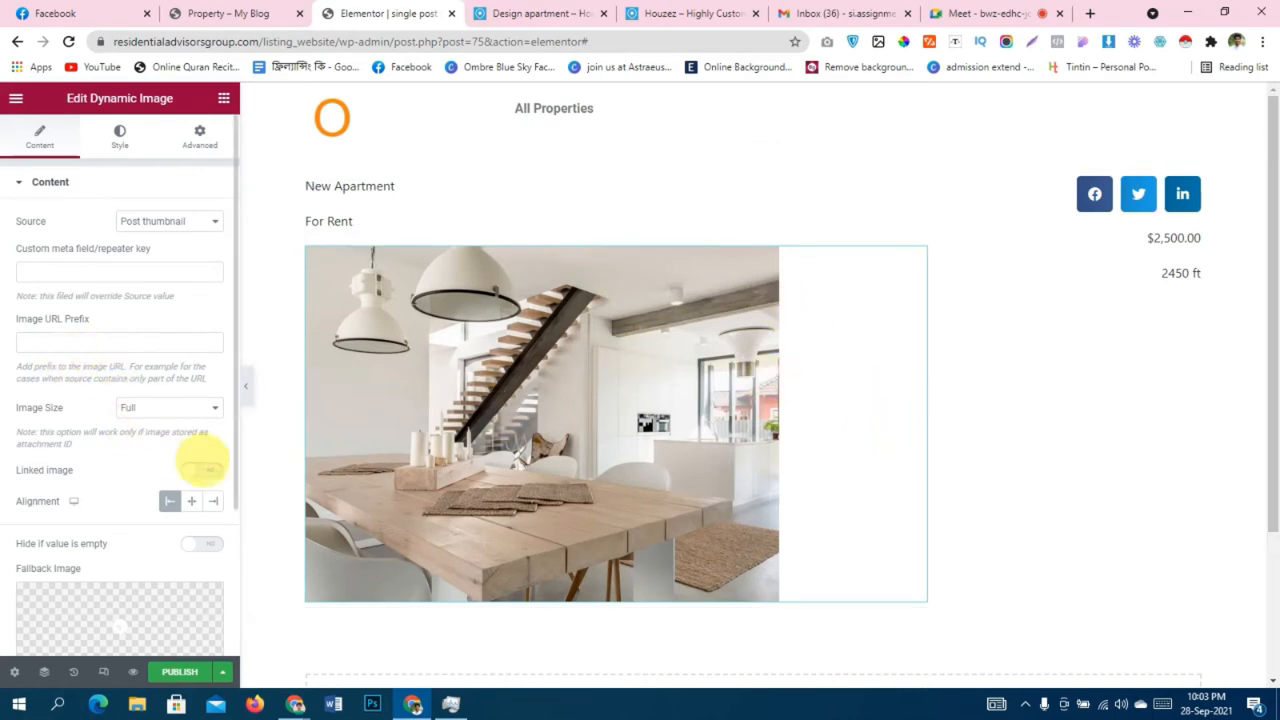
Turn on the linked image option for the property's Dynamic Image widget.
{"action": "left_click", "coordinate": [205, 470]}
{"action": "scroll", "coordinate": [86, 430], "scroll_direction": "down", "scroll_amount": 3}
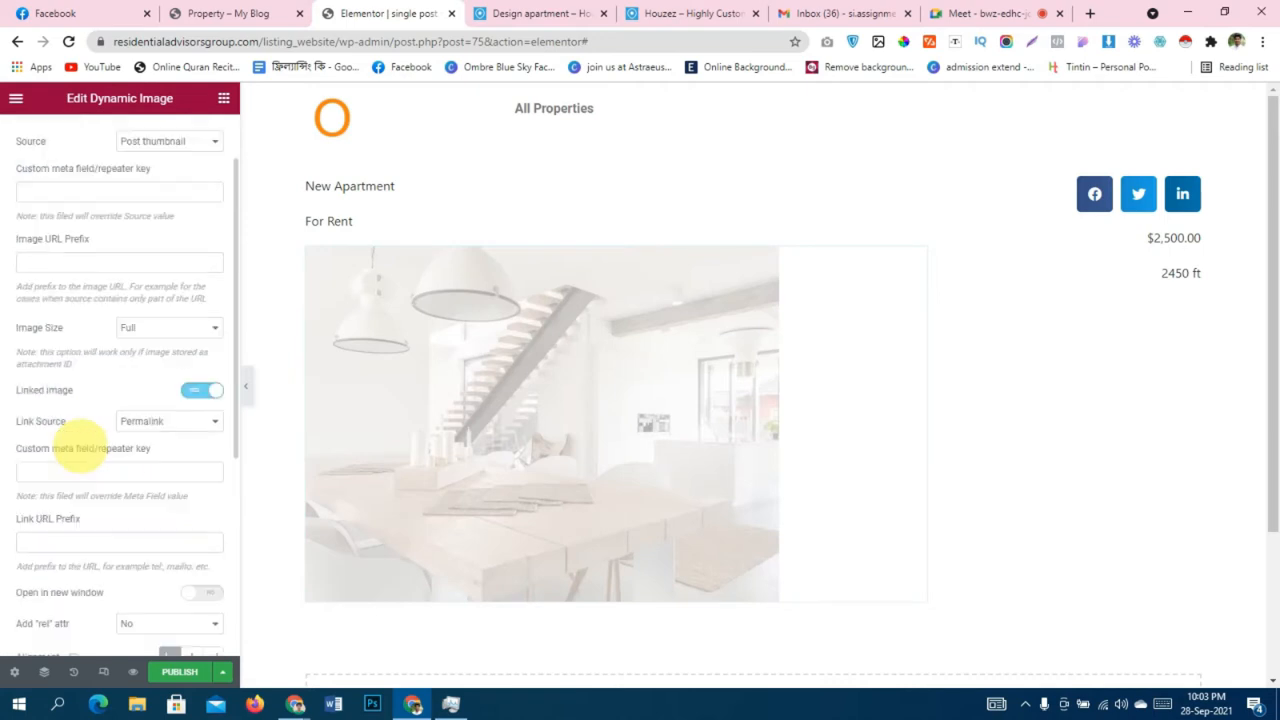
{"action": "scroll", "coordinate": [80, 440], "scroll_direction": "up", "scroll_amount": 3}
{"action": "scroll", "coordinate": [80, 443], "scroll_direction": "down", "scroll_amount": 3}
{"action": "scroll", "coordinate": [80, 410], "scroll_direction": "up", "scroll_amount": 3}
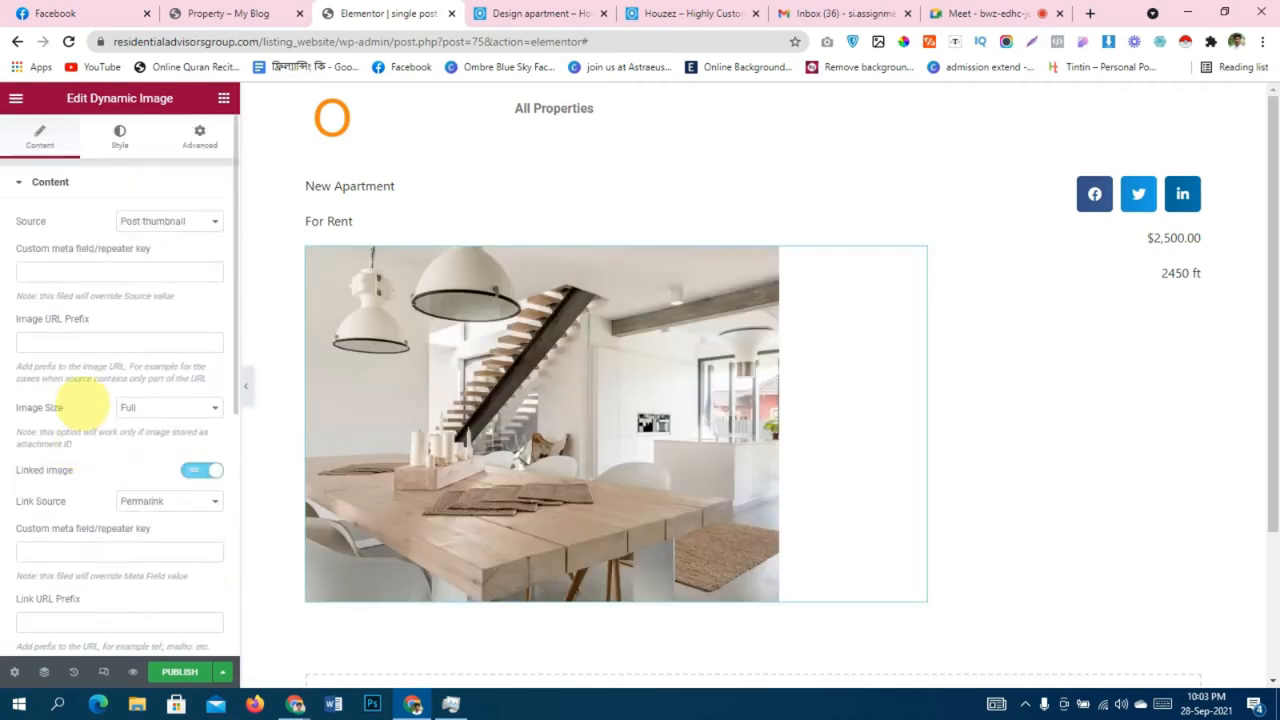
{"action": "left_click", "coordinate": [119, 133]}
{"action": "left_click", "coordinate": [38, 137]}
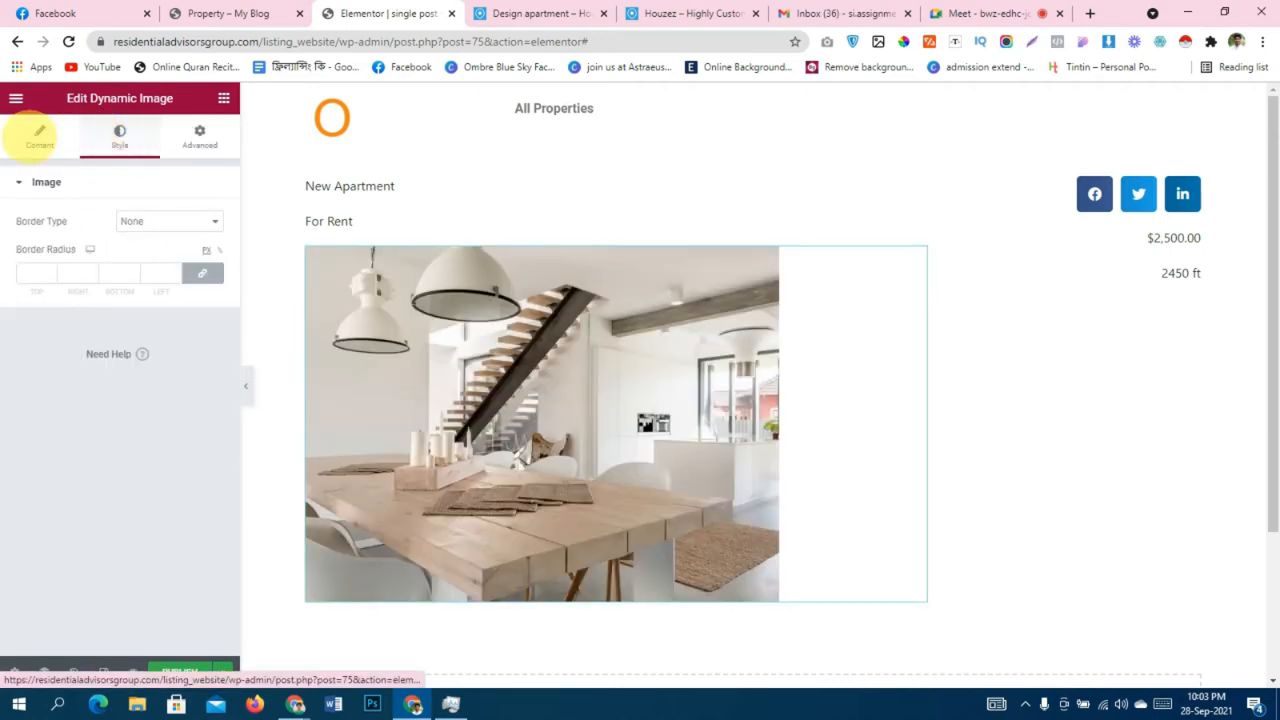
{"action": "left_click", "coordinate": [183, 219]}
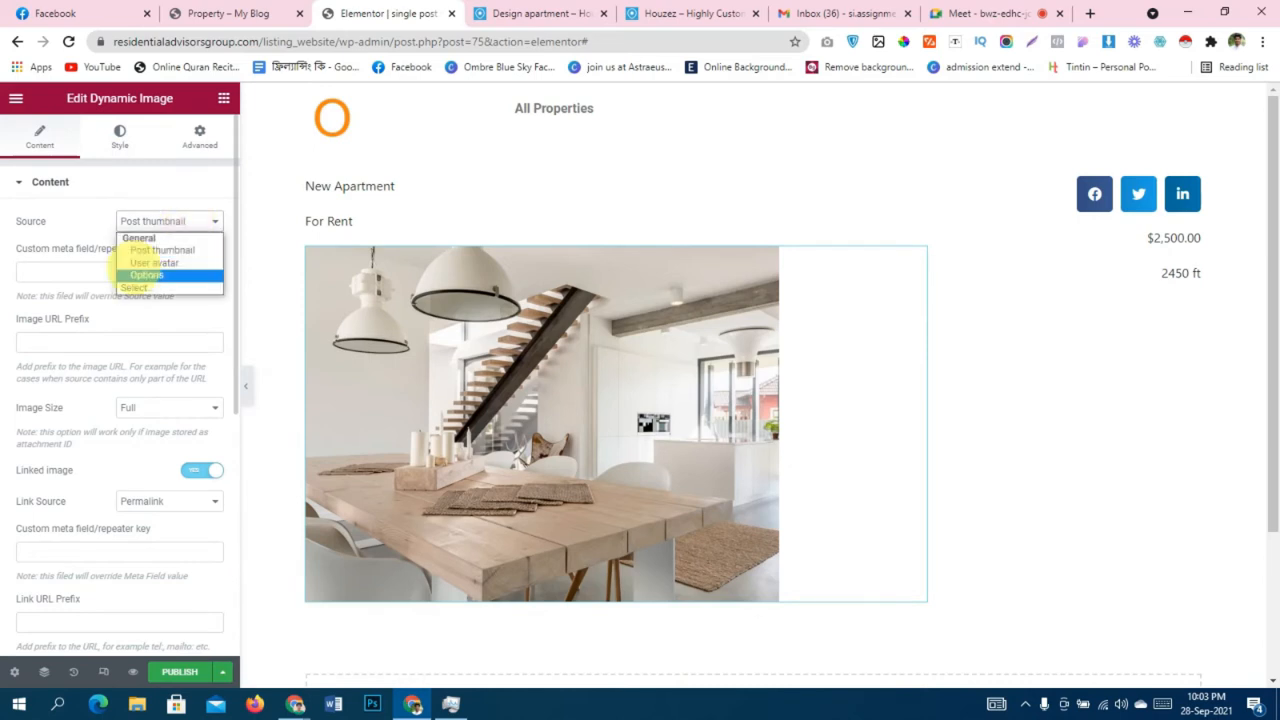
{"action": "left_click", "coordinate": [44, 380]}
Try the 1536x1536 and Medium Large image sizes on the property image, and return it to Full.
{"action": "left_click", "coordinate": [127, 410]}
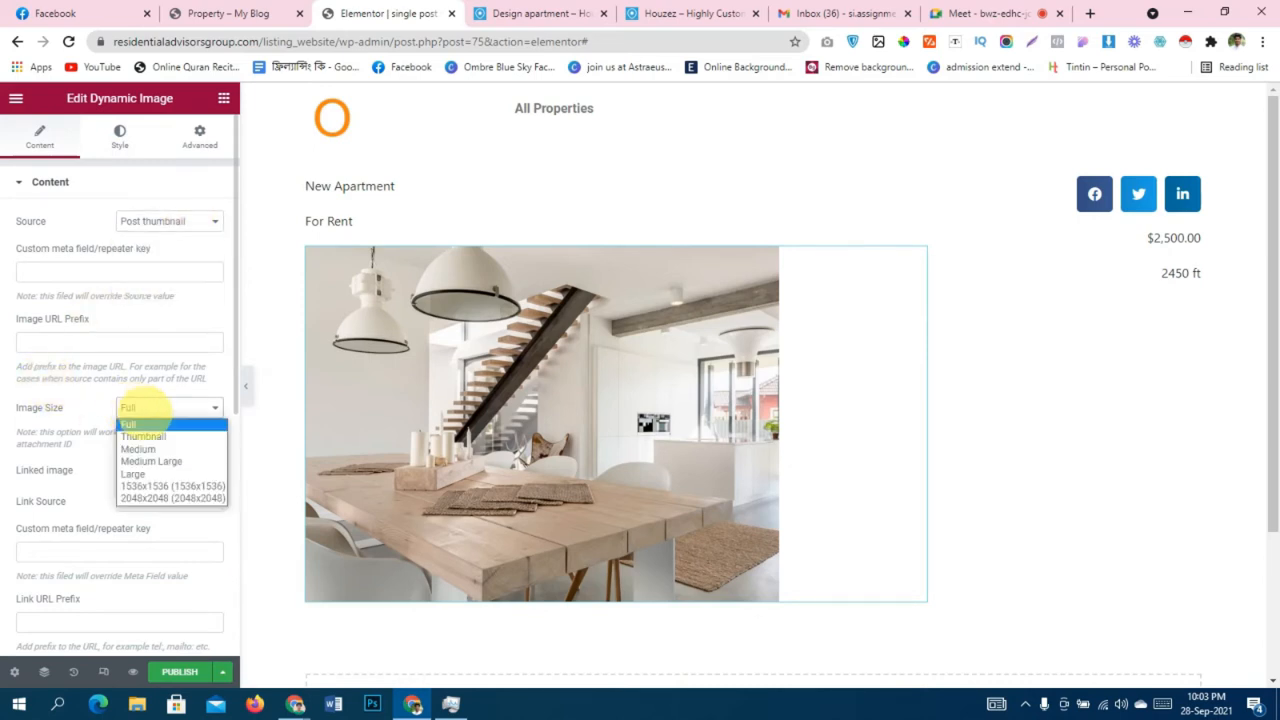
{"action": "left_click", "coordinate": [180, 487]}
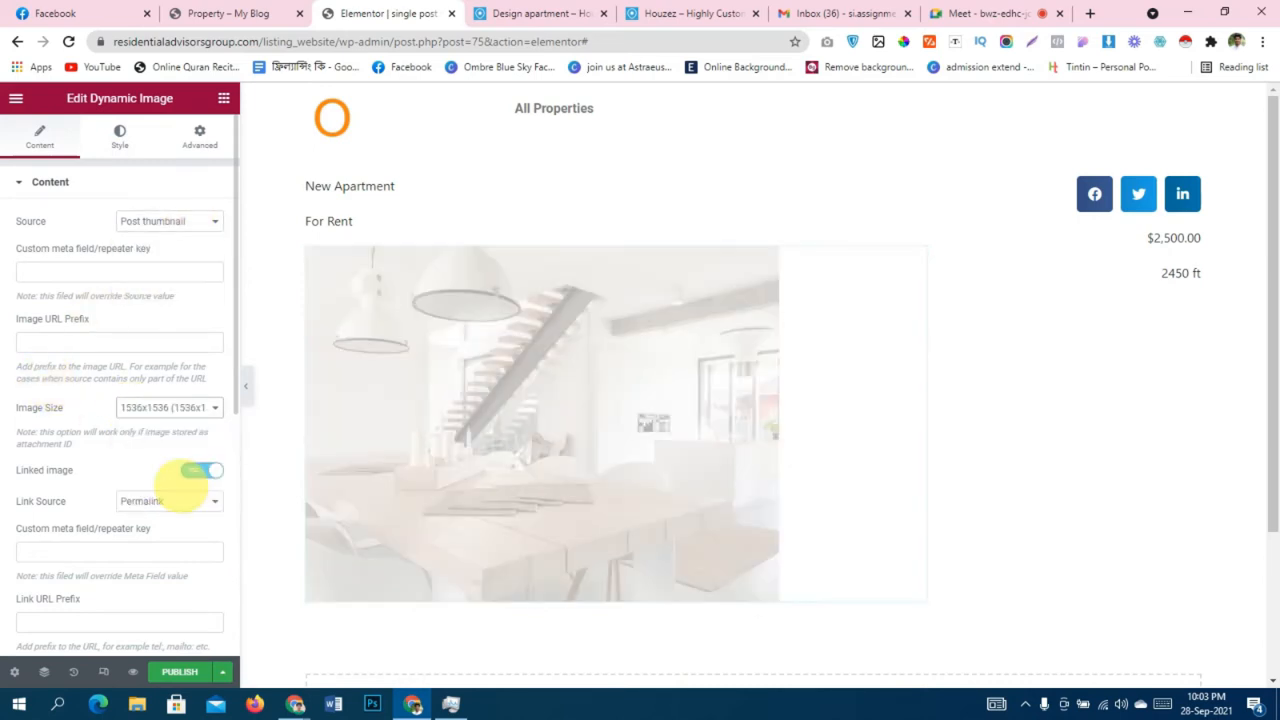
{"action": "left_click", "coordinate": [170, 410]}
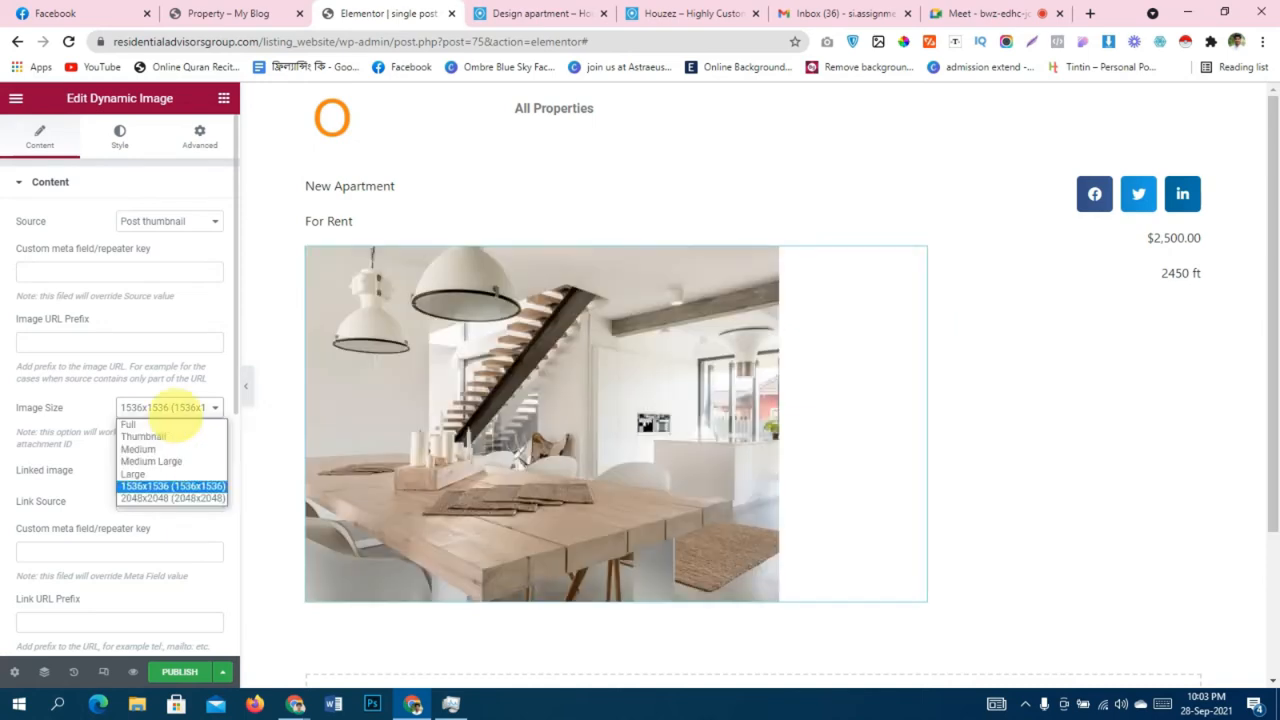
{"action": "left_click", "coordinate": [165, 461]}
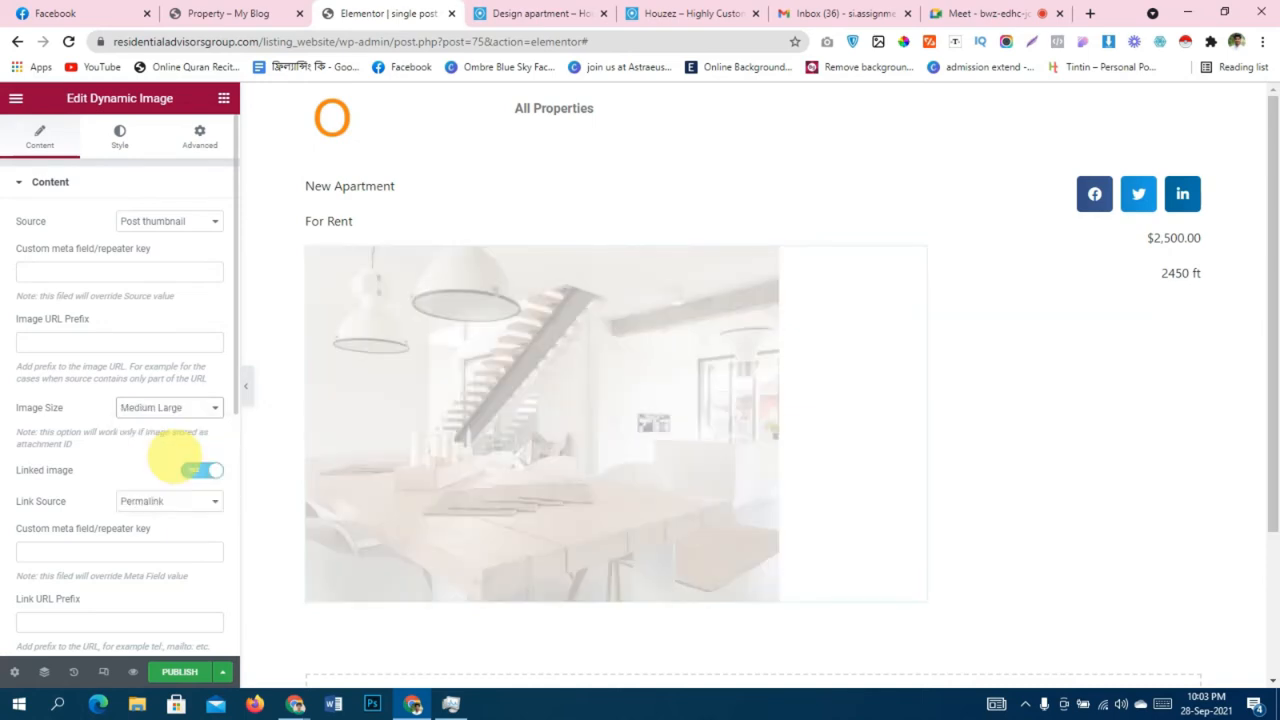
{"action": "left_click", "coordinate": [178, 408]}
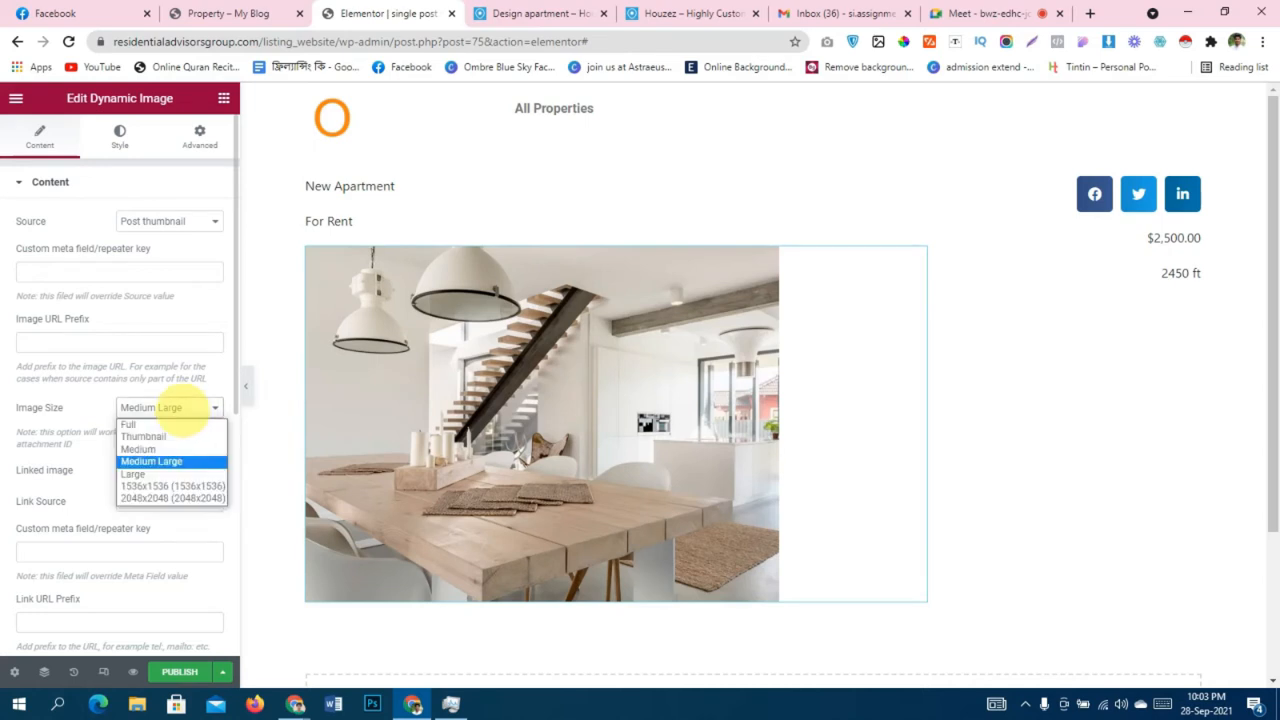
{"action": "left_click", "coordinate": [170, 419]}
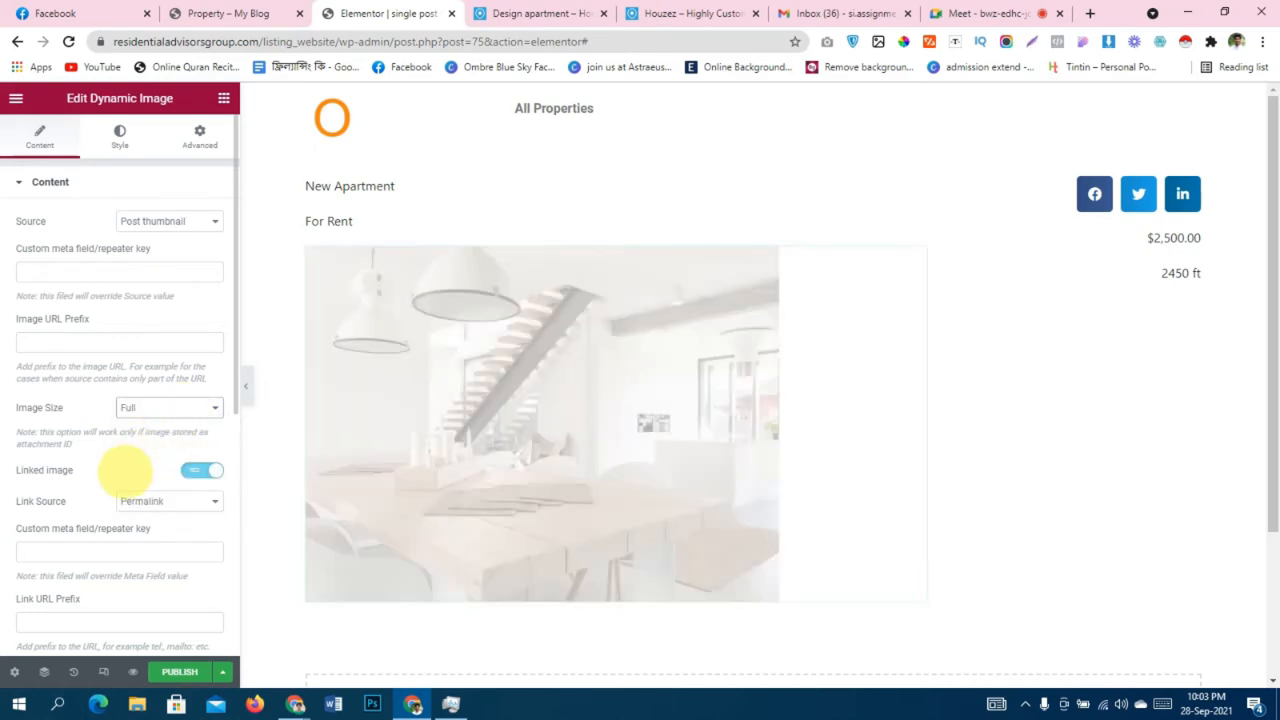
Try centre alignment on the property image and return it to left alignment.
{"action": "scroll", "coordinate": [123, 474], "scroll_direction": "down", "scroll_amount": 3}
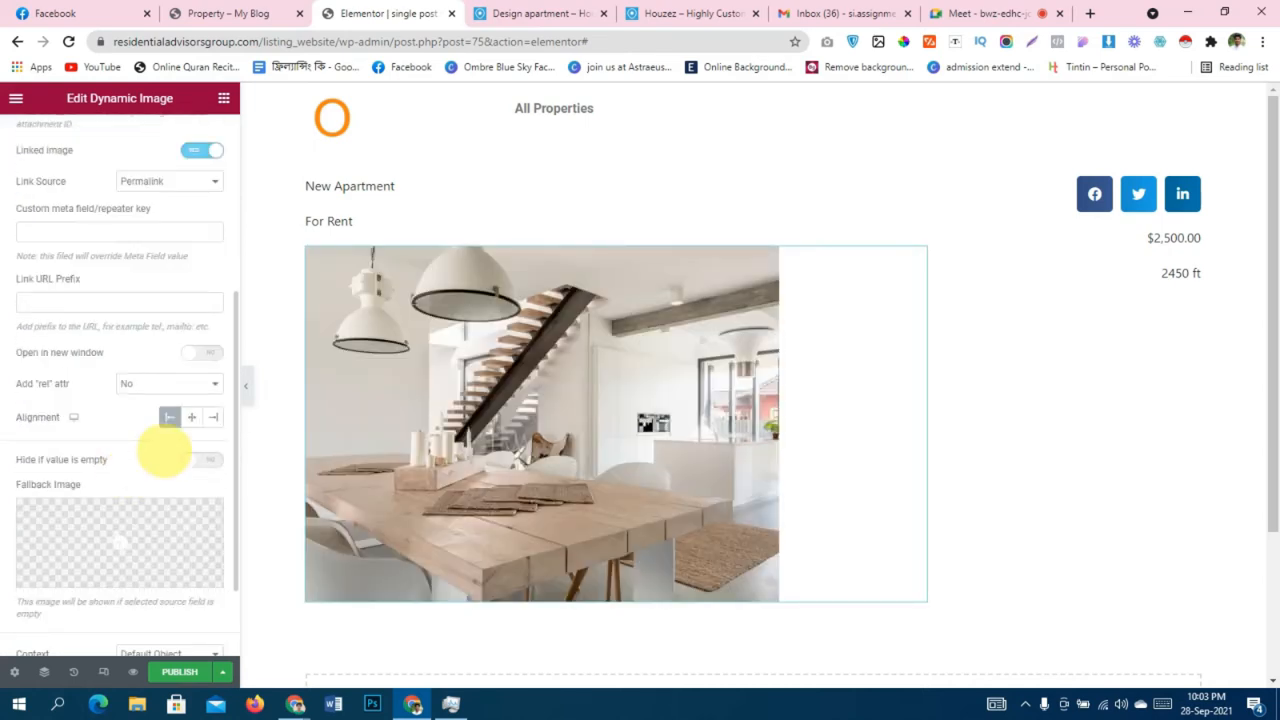
{"action": "left_click", "coordinate": [191, 417]}
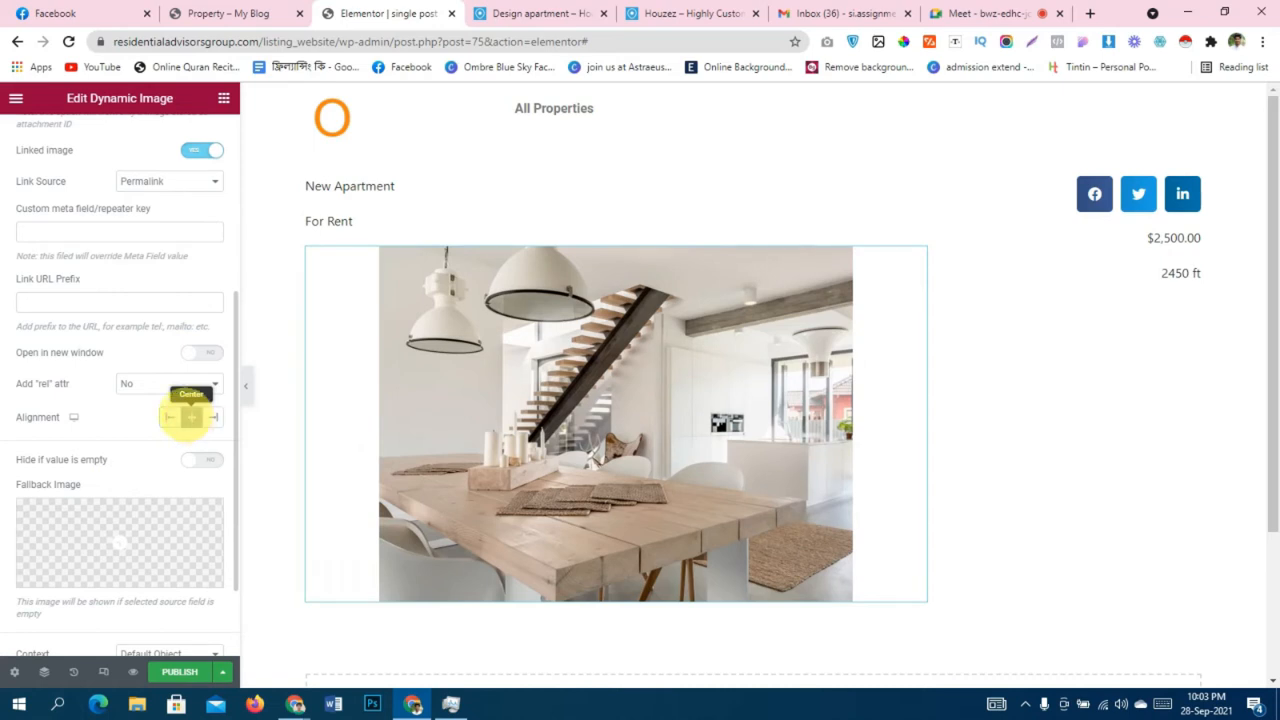
{"action": "left_click", "coordinate": [170, 417]}
Review the Dynamic Image widget's remaining content options, rel attribute choices, border types and advanced settings.
{"action": "scroll", "coordinate": [157, 425], "scroll_direction": "down", "scroll_amount": 2}
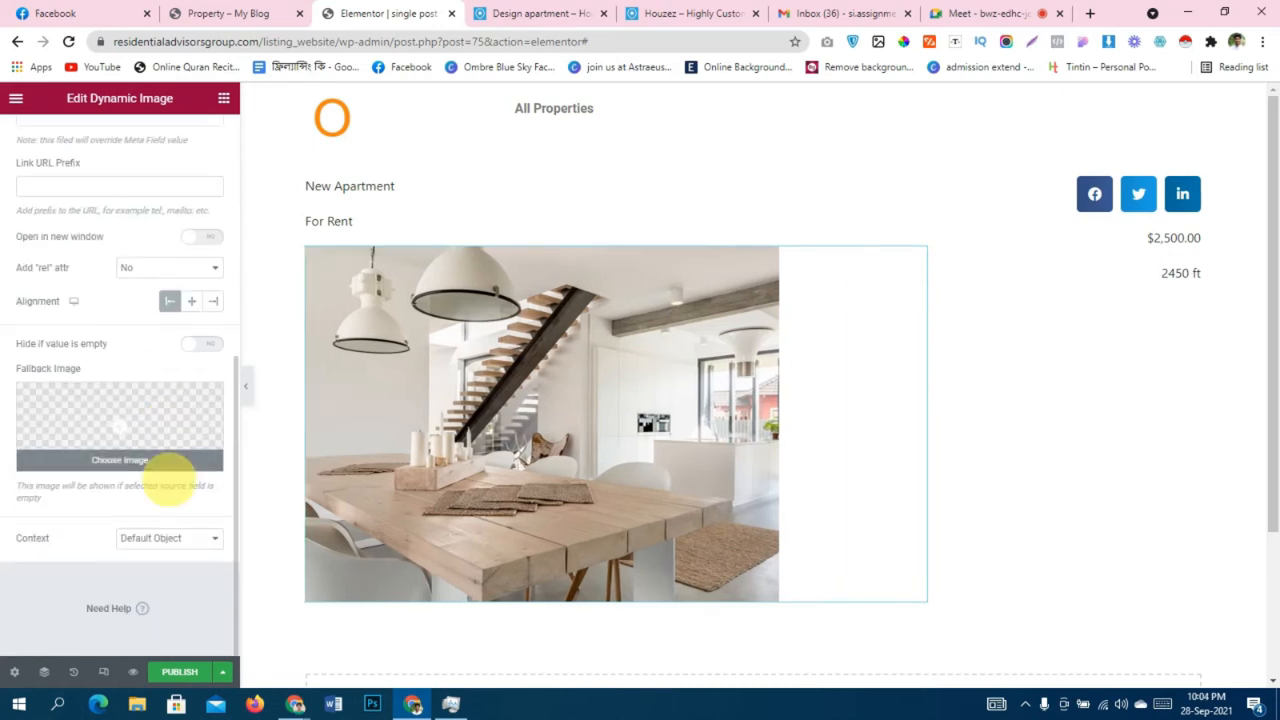
{"action": "scroll", "coordinate": [128, 458], "scroll_direction": "up", "scroll_amount": 5}
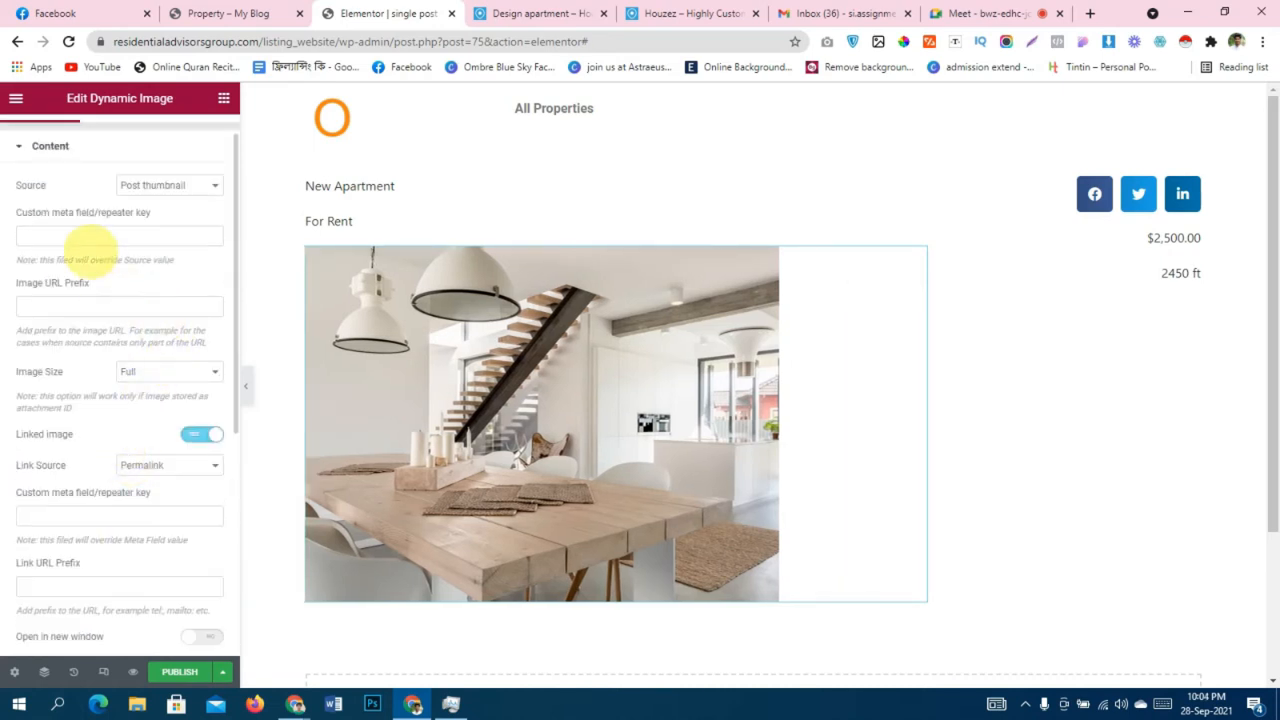
{"action": "scroll", "coordinate": [72, 292], "scroll_direction": "down", "scroll_amount": 4}
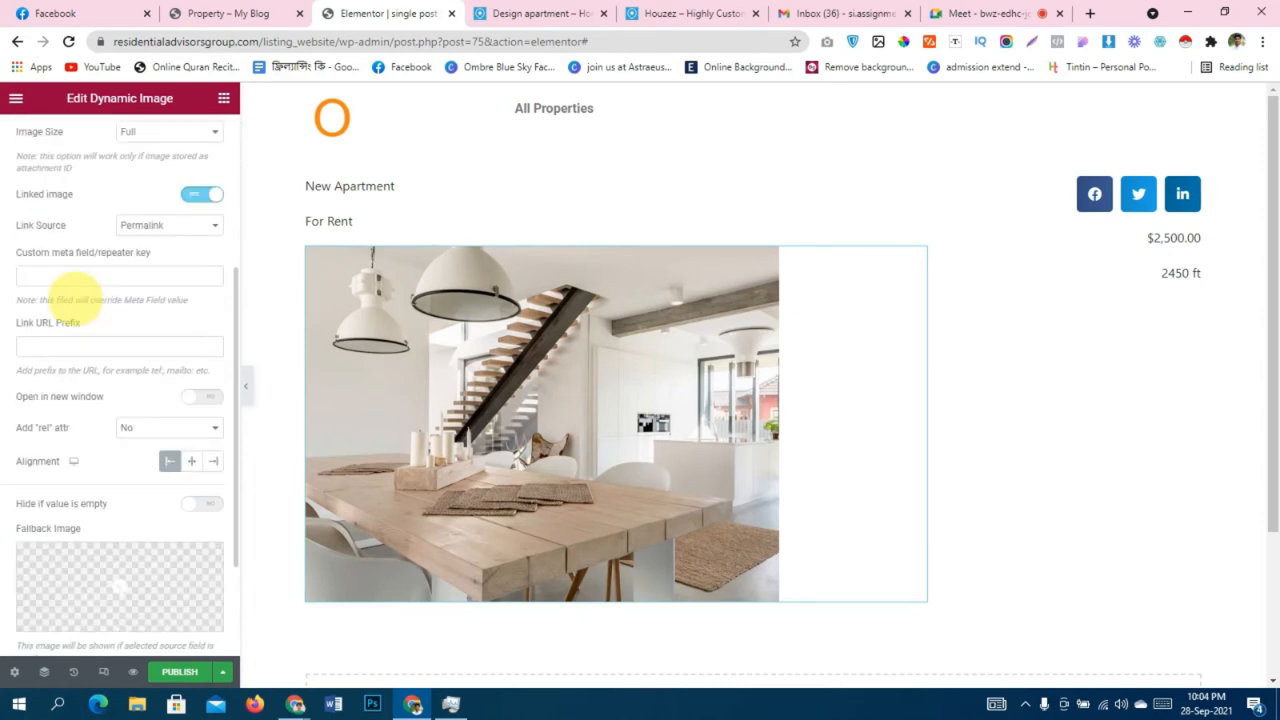
{"action": "left_click", "coordinate": [203, 425]}
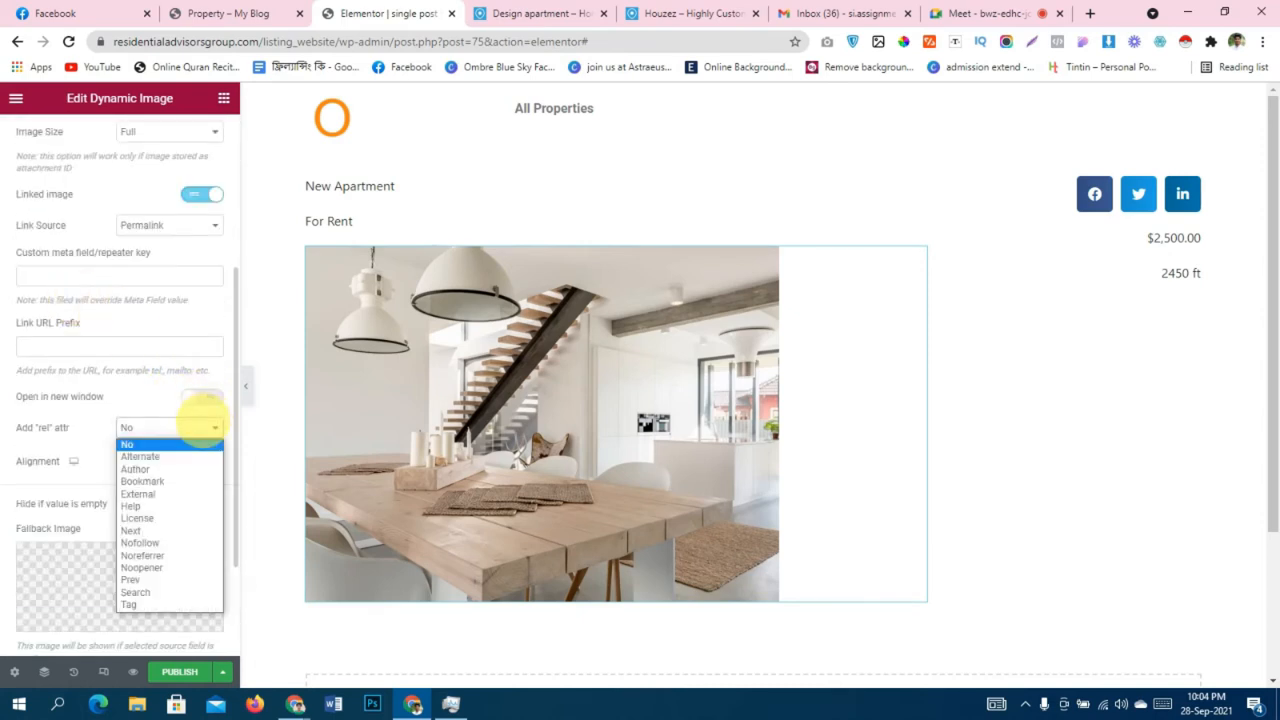
{"action": "left_click", "coordinate": [202, 421]}
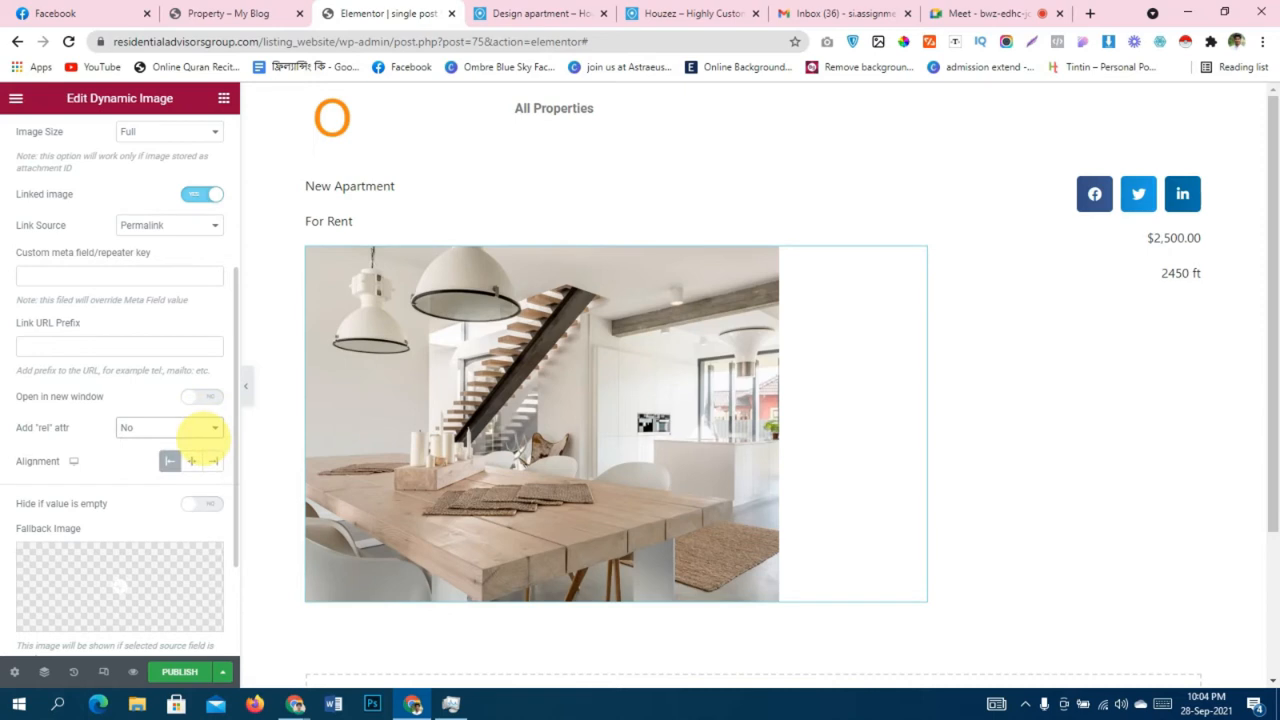
{"action": "scroll", "coordinate": [199, 507], "scroll_direction": "up", "scroll_amount": 5}
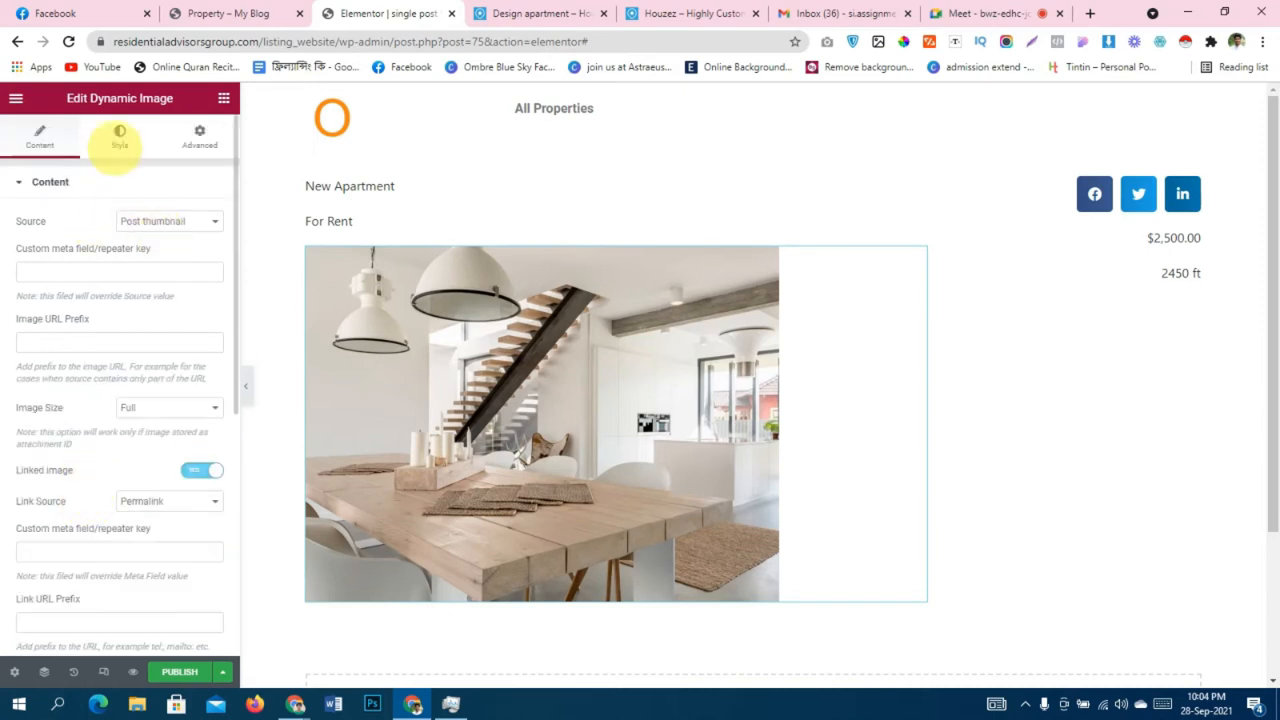
{"action": "left_click", "coordinate": [119, 138]}
{"action": "left_click", "coordinate": [171, 220]}
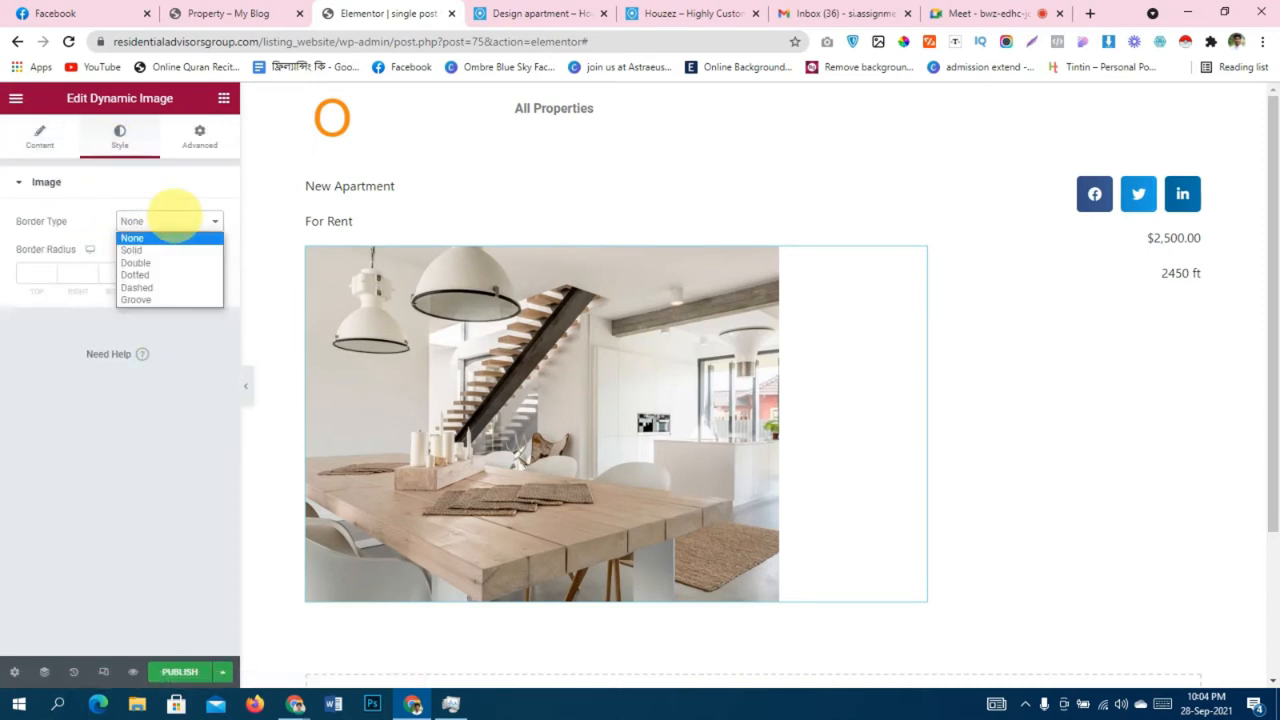
{"action": "left_click", "coordinate": [173, 217]}
{"action": "left_click", "coordinate": [199, 136]}
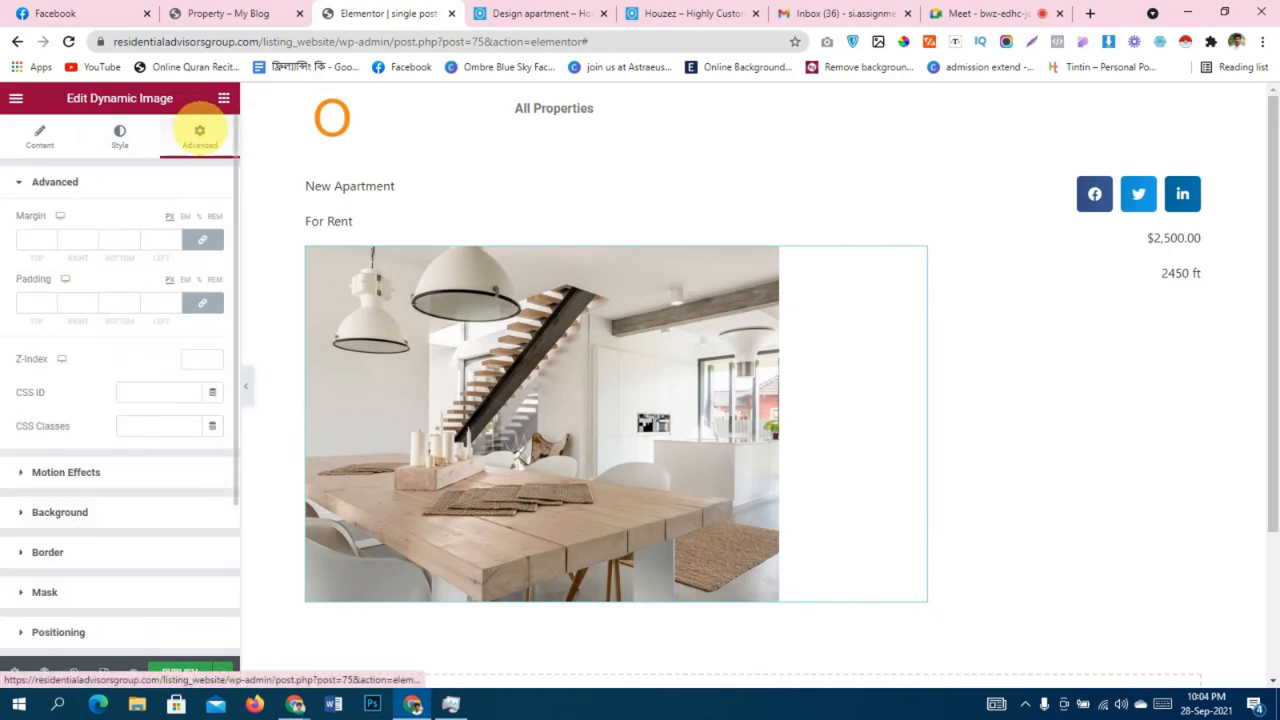
{"action": "scroll", "coordinate": [80, 451], "scroll_direction": "down", "scroll_amount": 3}
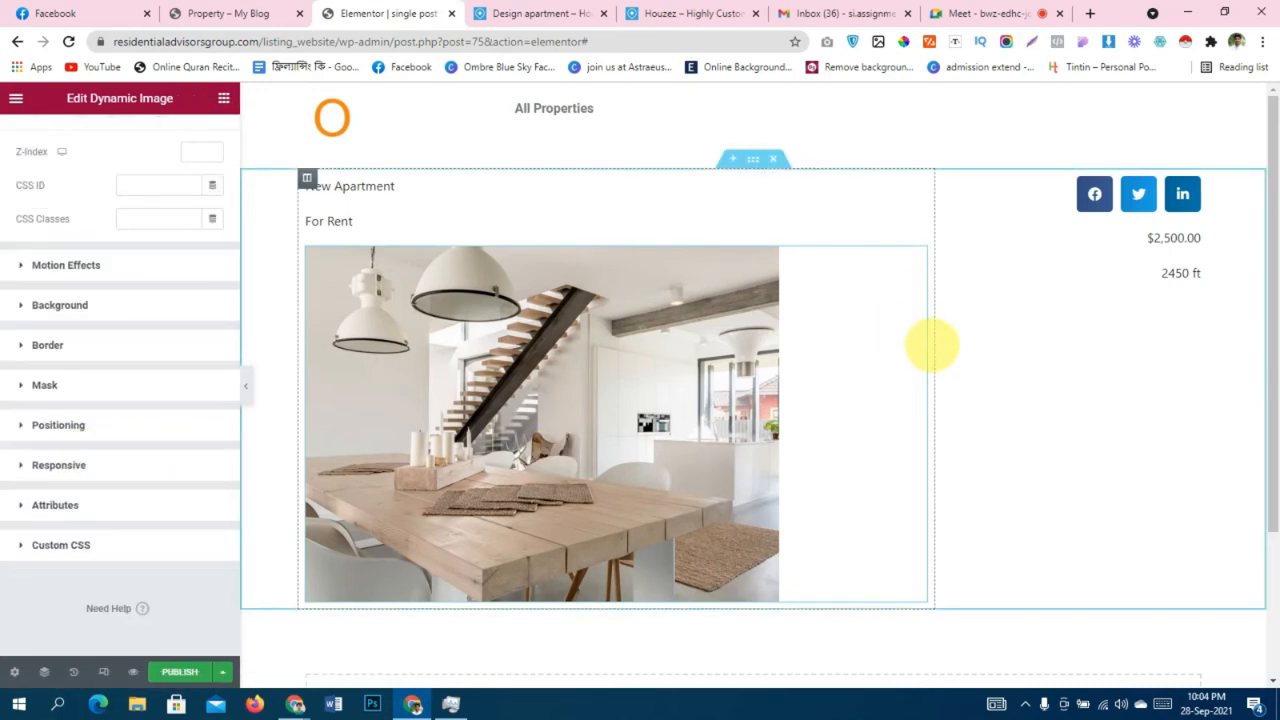
Narrow the column holding the title, status and image to the image's width, and check the demo page's gallery thumbnails.
{"action": "left_click_drag", "start_coordinate": [921, 346], "coordinate": [780, 330]}
{"action": "scroll", "coordinate": [471, 286], "scroll_direction": "down", "scroll_amount": 2}
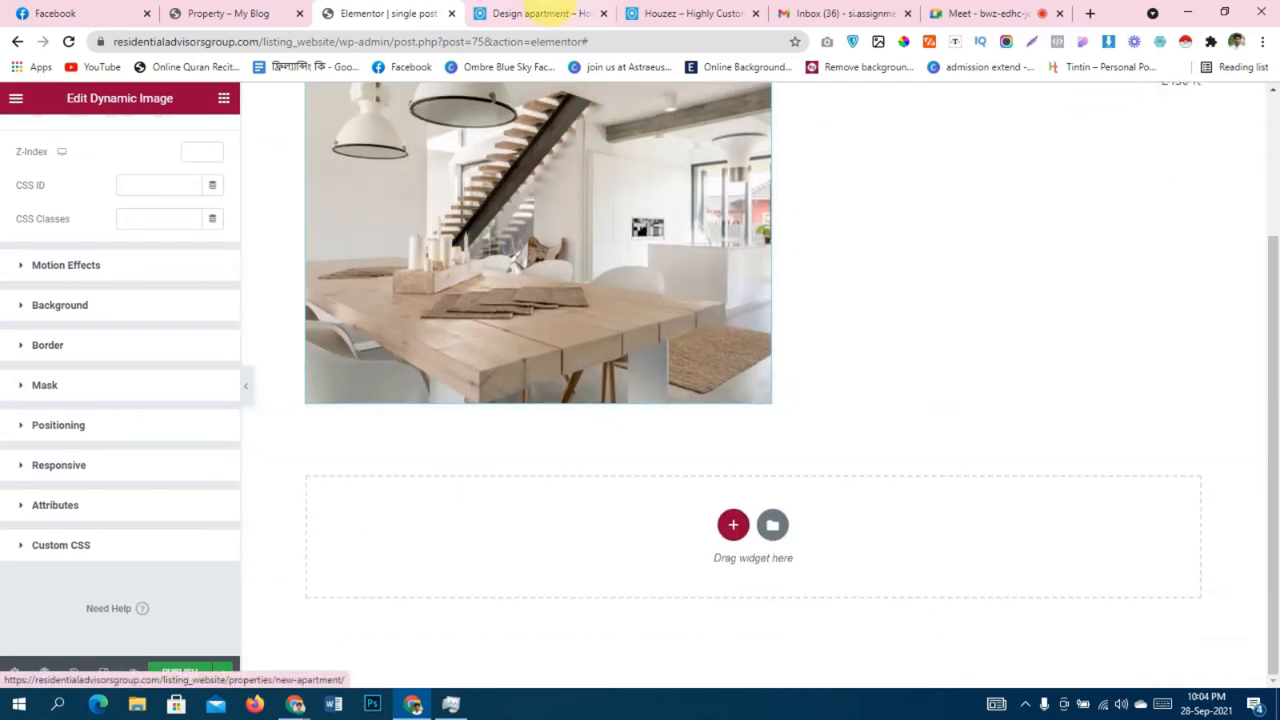
{"action": "left_click", "coordinate": [640, 13]}
{"action": "left_click", "coordinate": [540, 13]}
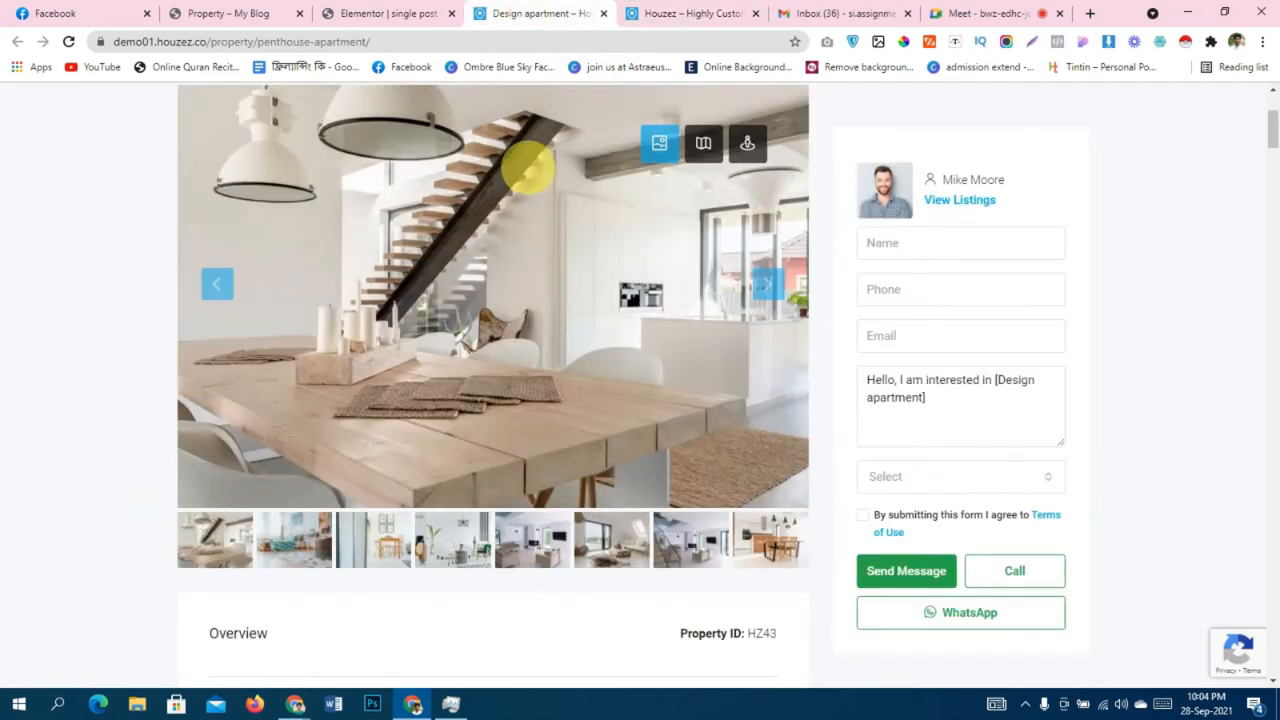
{"action": "scroll", "coordinate": [526, 300], "scroll_direction": "down", "scroll_amount": 4}
{"action": "left_click", "coordinate": [420, 13]}
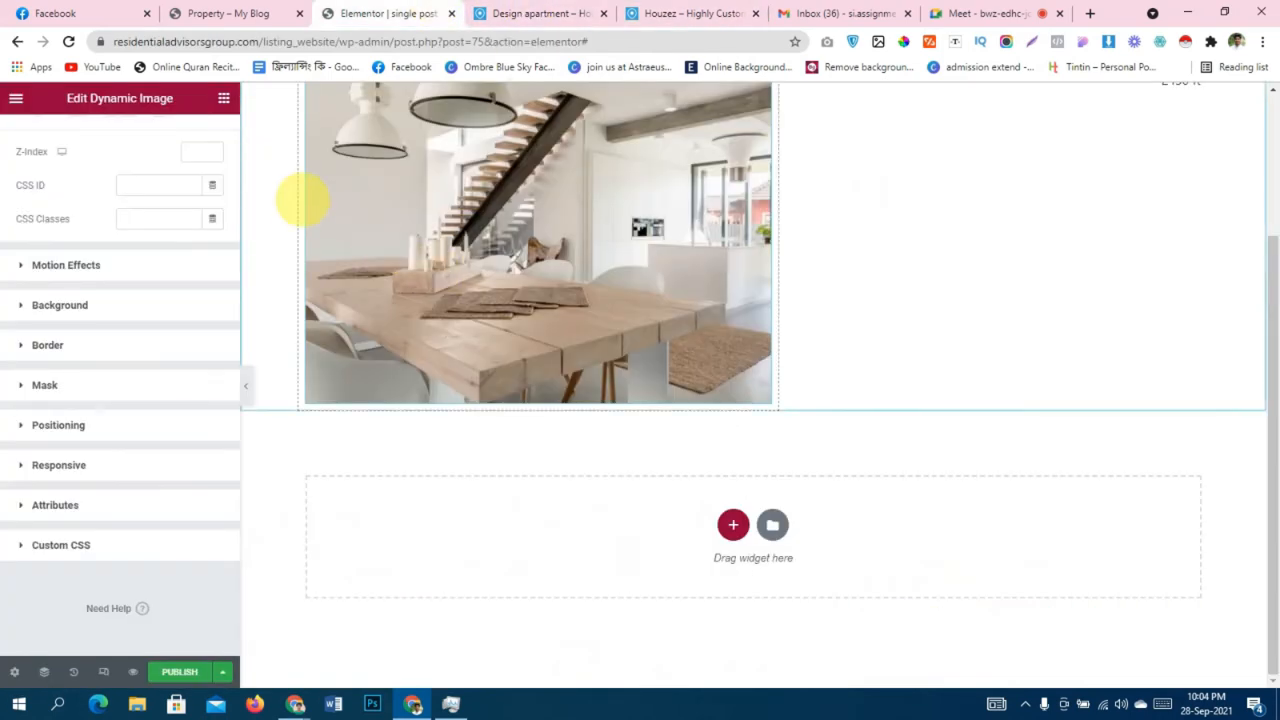
Add a Basic Gallery widget below the property image and set its dynamic source to JetEngine Gallery.
{"action": "scroll", "coordinate": [200, 175], "scroll_direction": "up", "scroll_amount": 3}
{"action": "left_click", "coordinate": [223, 98]}
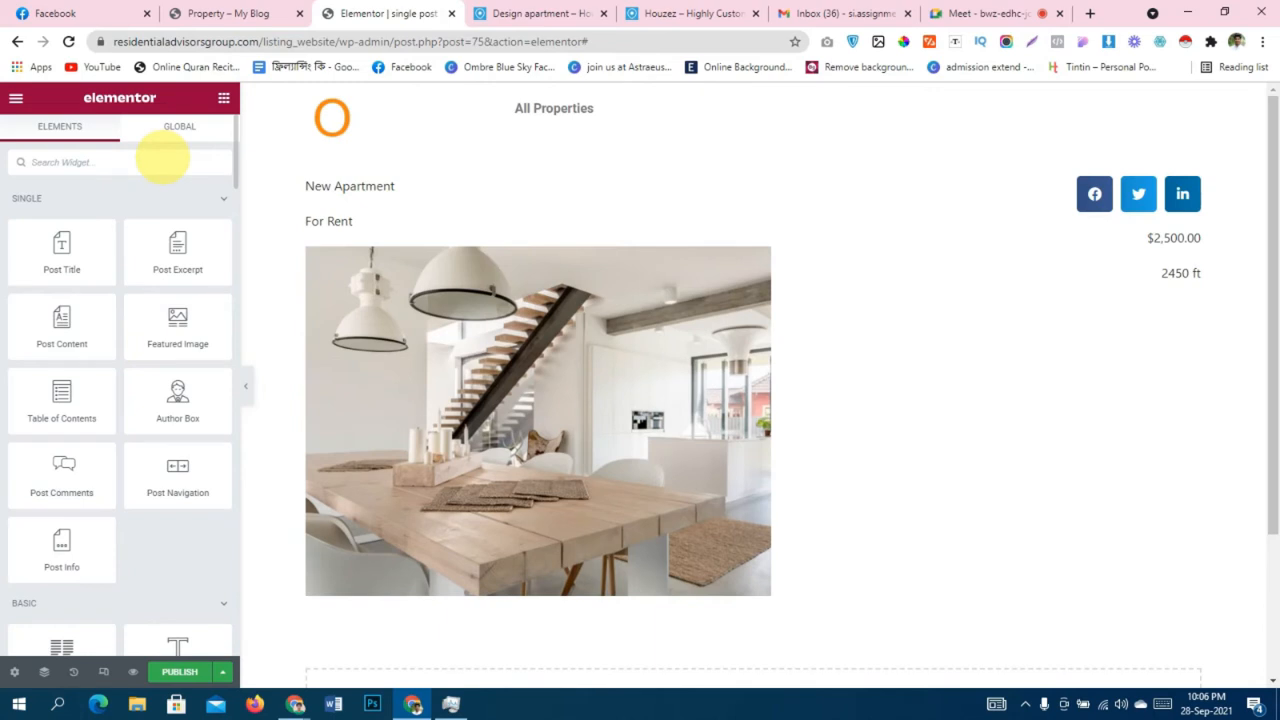
{"action": "type", "text": "gal"}
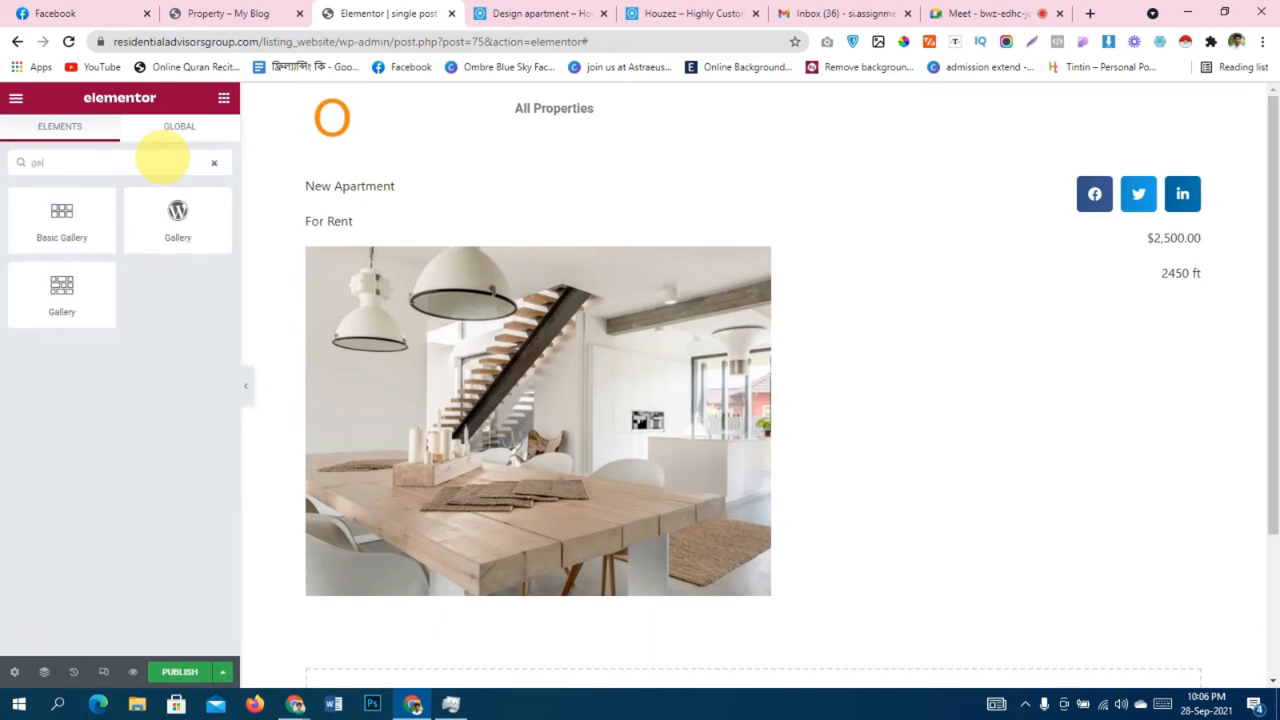
{"action": "left_click_drag", "start_coordinate": [62, 215], "coordinate": [466, 591]}
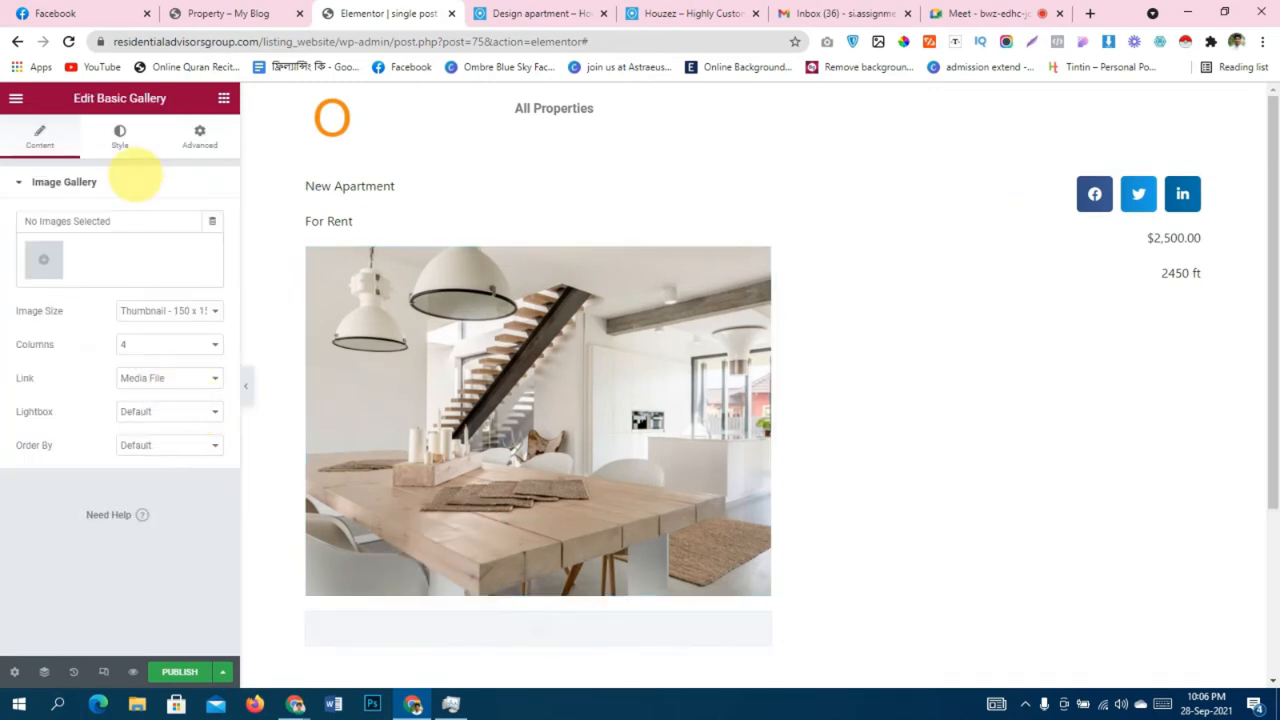
{"action": "left_click", "coordinate": [212, 221]}
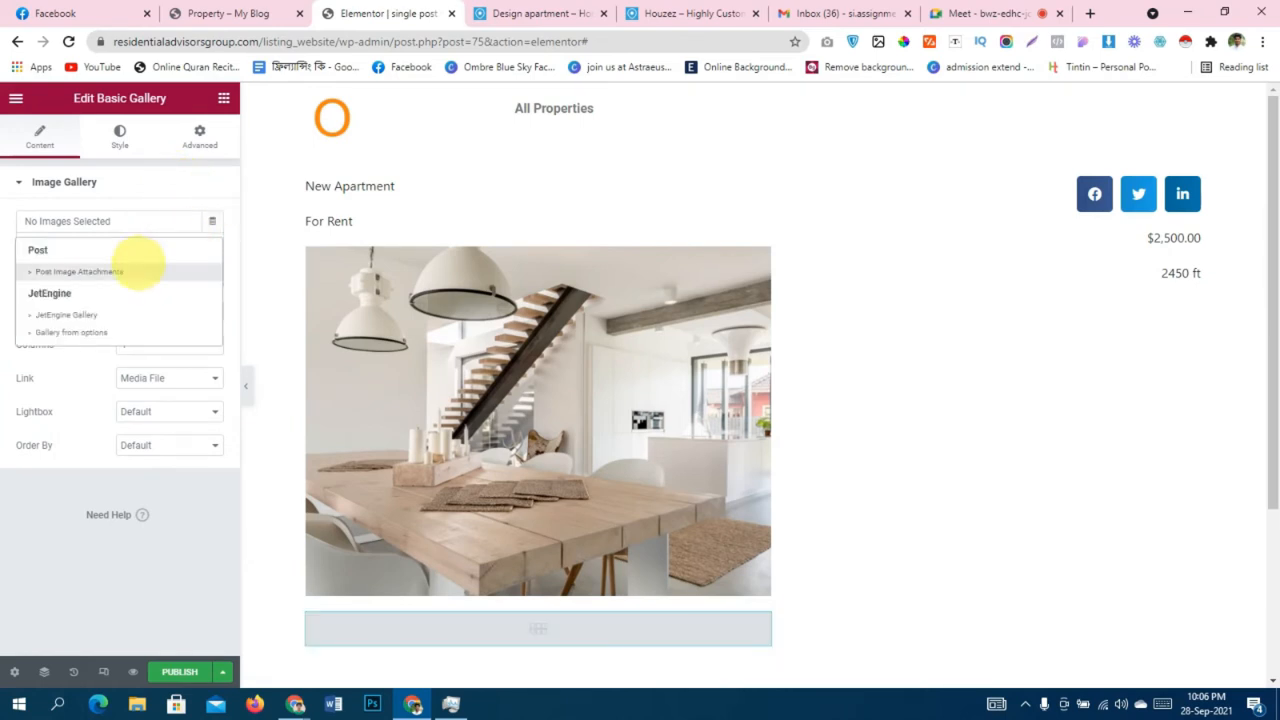
{"action": "left_click", "coordinate": [90, 312]}
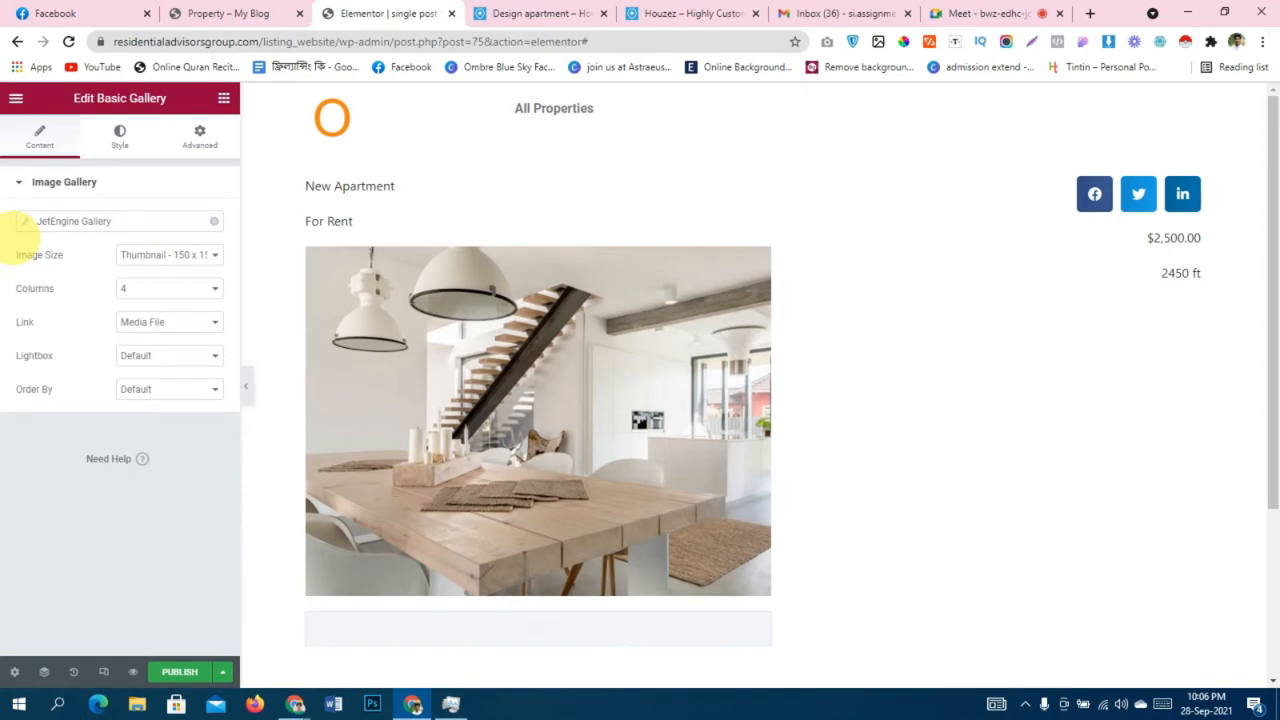
Set the Basic Gallery's image size to Medium - 300 x 300.
{"action": "scroll", "coordinate": [500, 286], "scroll_direction": "down", "scroll_amount": 3}
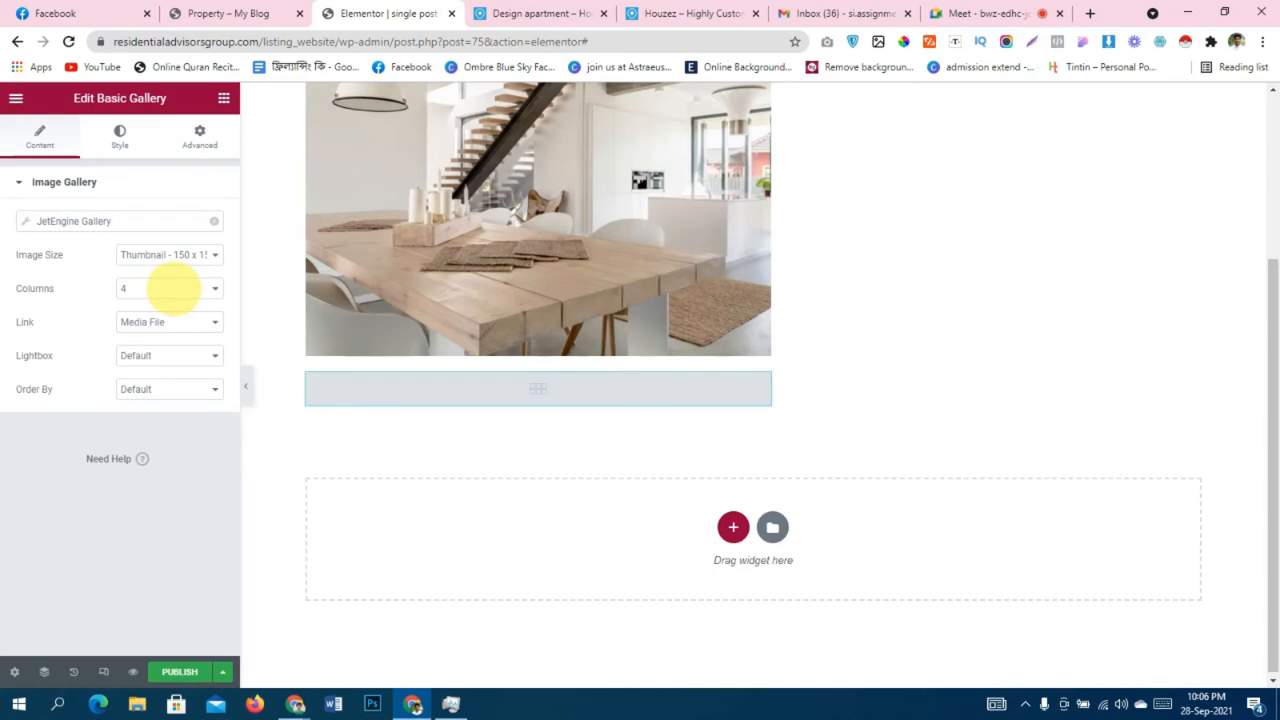
{"action": "left_click", "coordinate": [186, 320]}
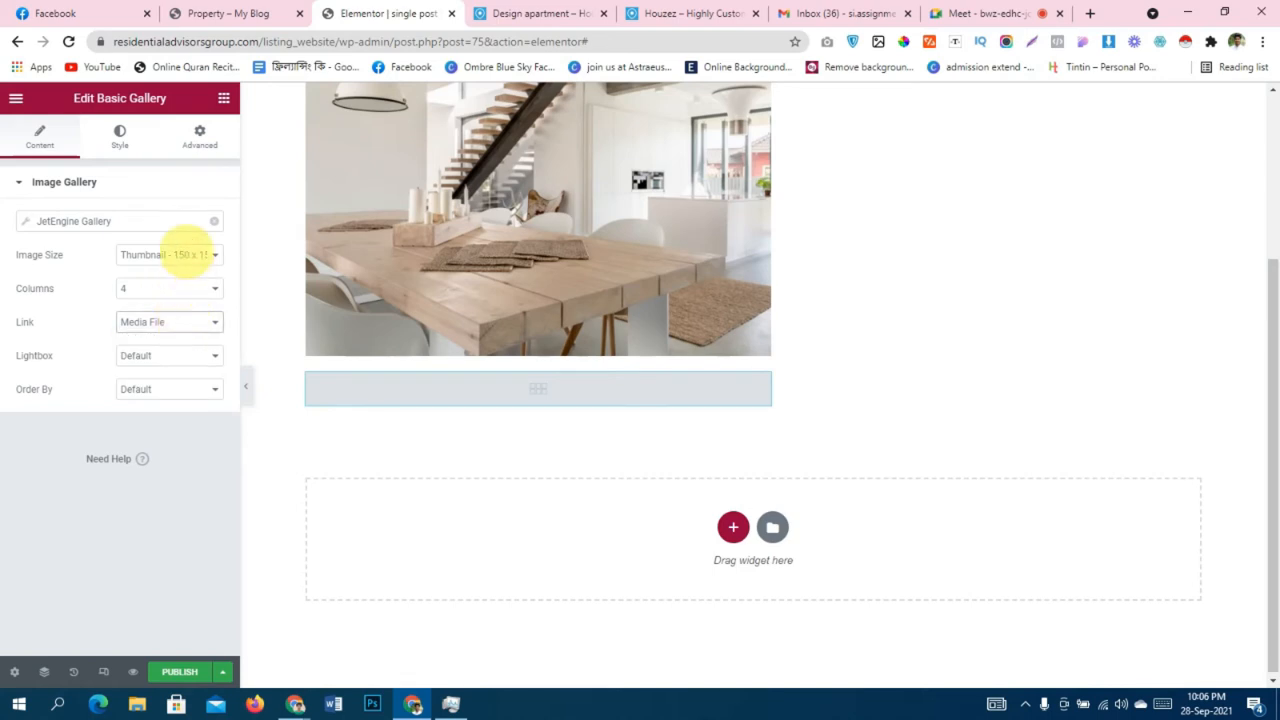
{"action": "left_click", "coordinate": [180, 252]}
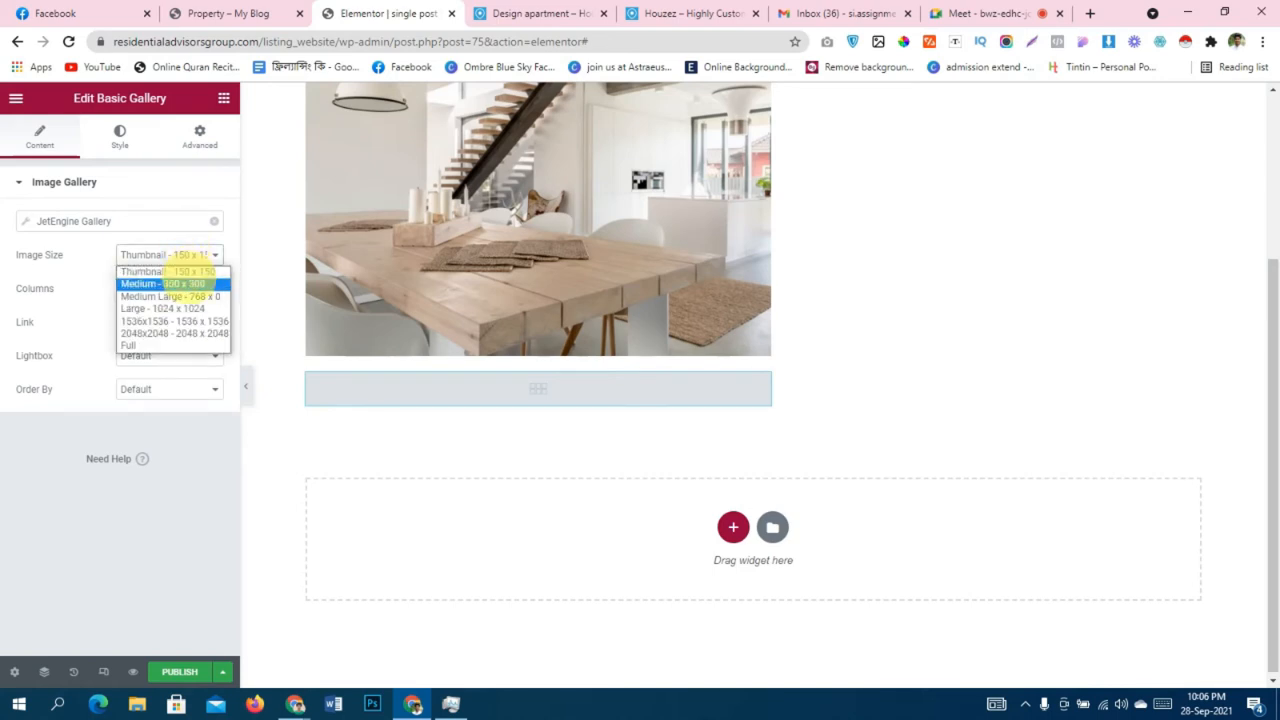
{"action": "left_click", "coordinate": [185, 284]}
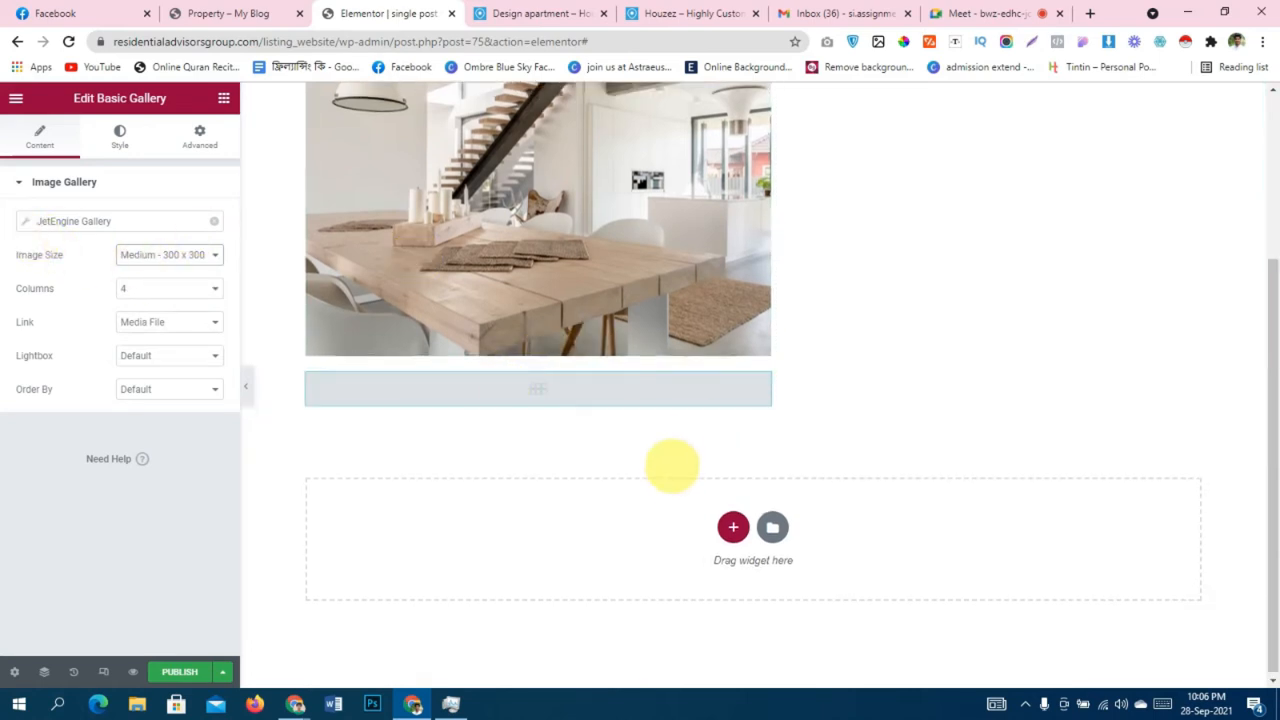
Set the Basic Gallery's JetEngine Gallery field to Image Gallery and review the thumbnails below the property image.
{"action": "scroll", "coordinate": [672, 471], "scroll_direction": "up", "scroll_amount": 3}
{"action": "scroll", "coordinate": [672, 471], "scroll_direction": "down", "scroll_amount": 3}
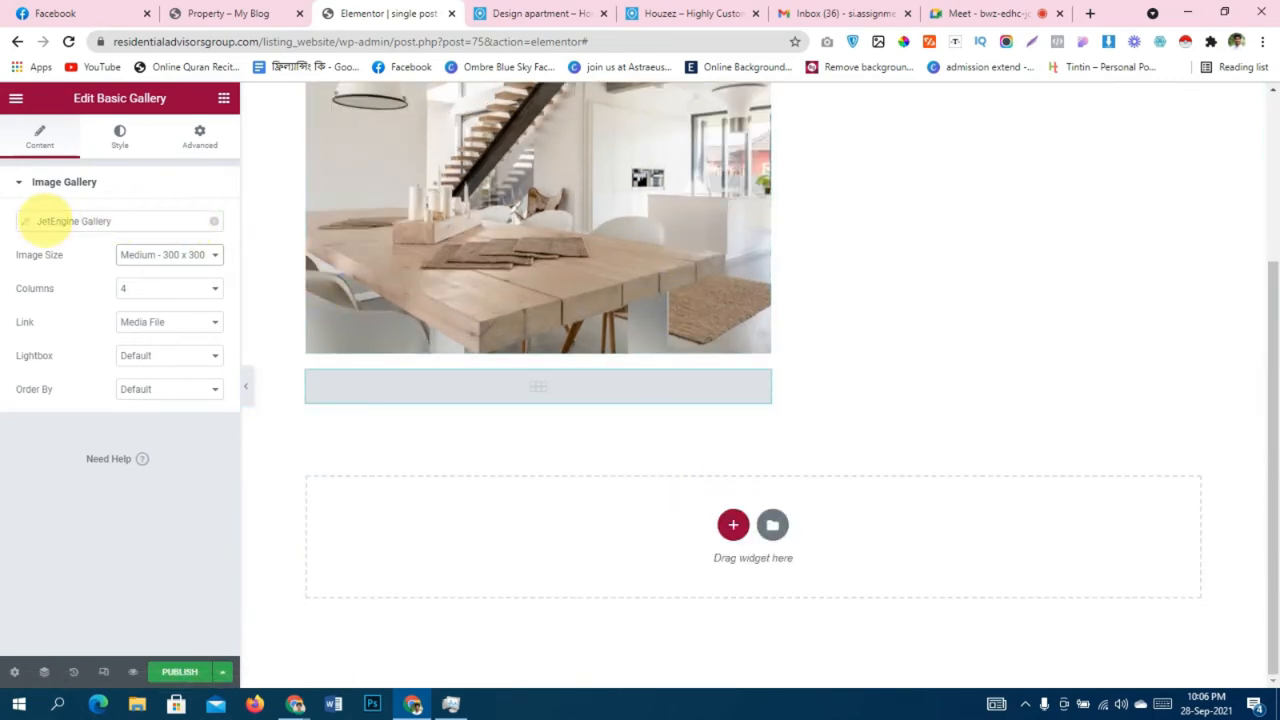
{"action": "left_click", "coordinate": [30, 221]}
{"action": "left_click", "coordinate": [138, 290]}
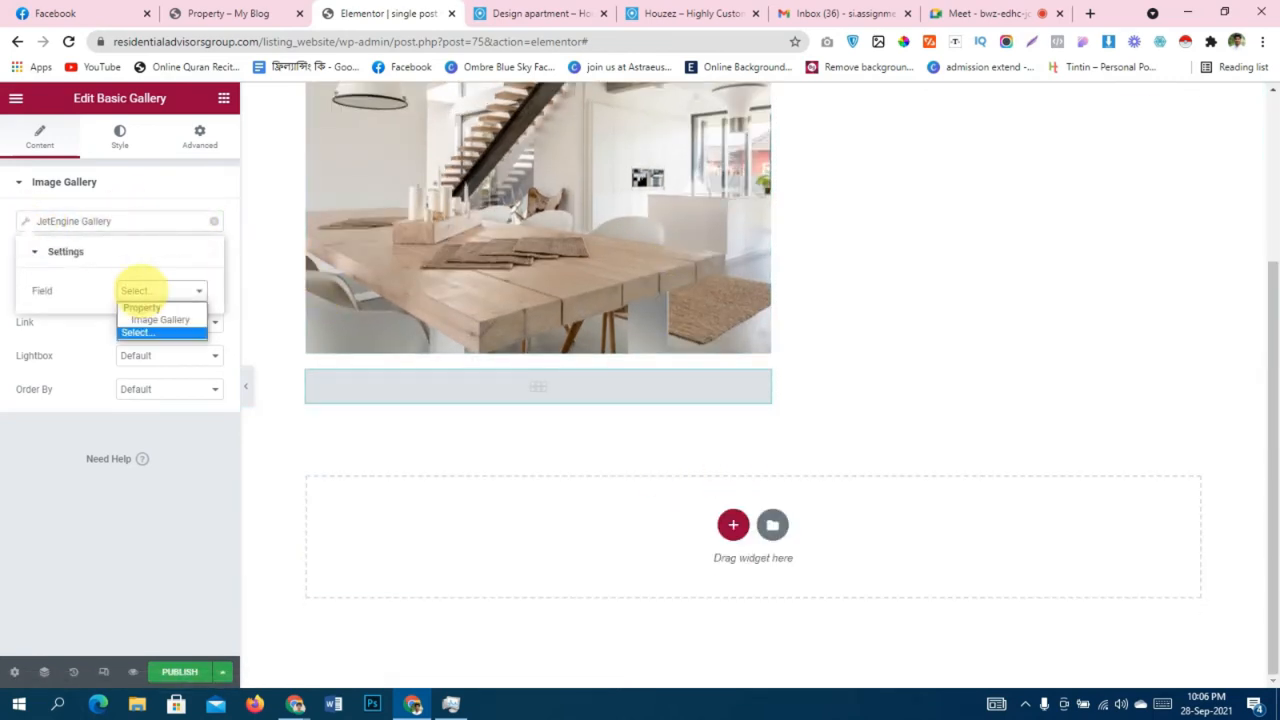
{"action": "left_click", "coordinate": [160, 320]}
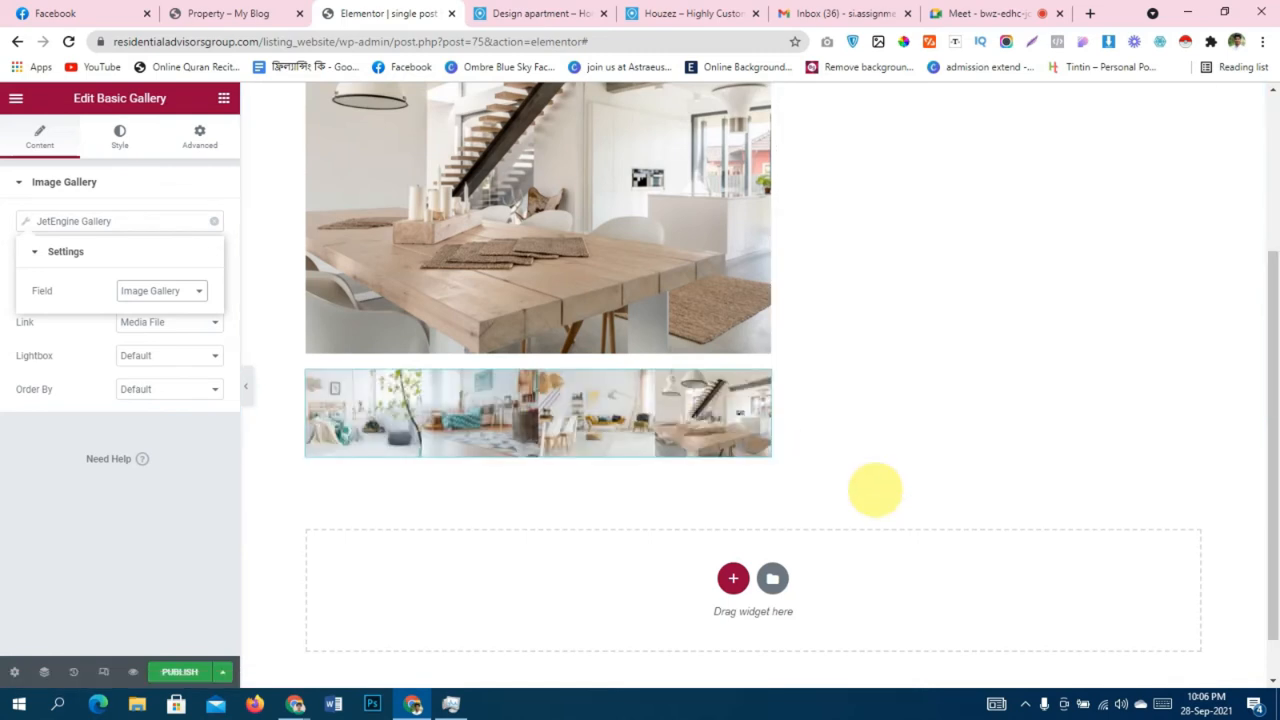
{"action": "scroll", "coordinate": [875, 490], "scroll_direction": "up", "scroll_amount": 1}
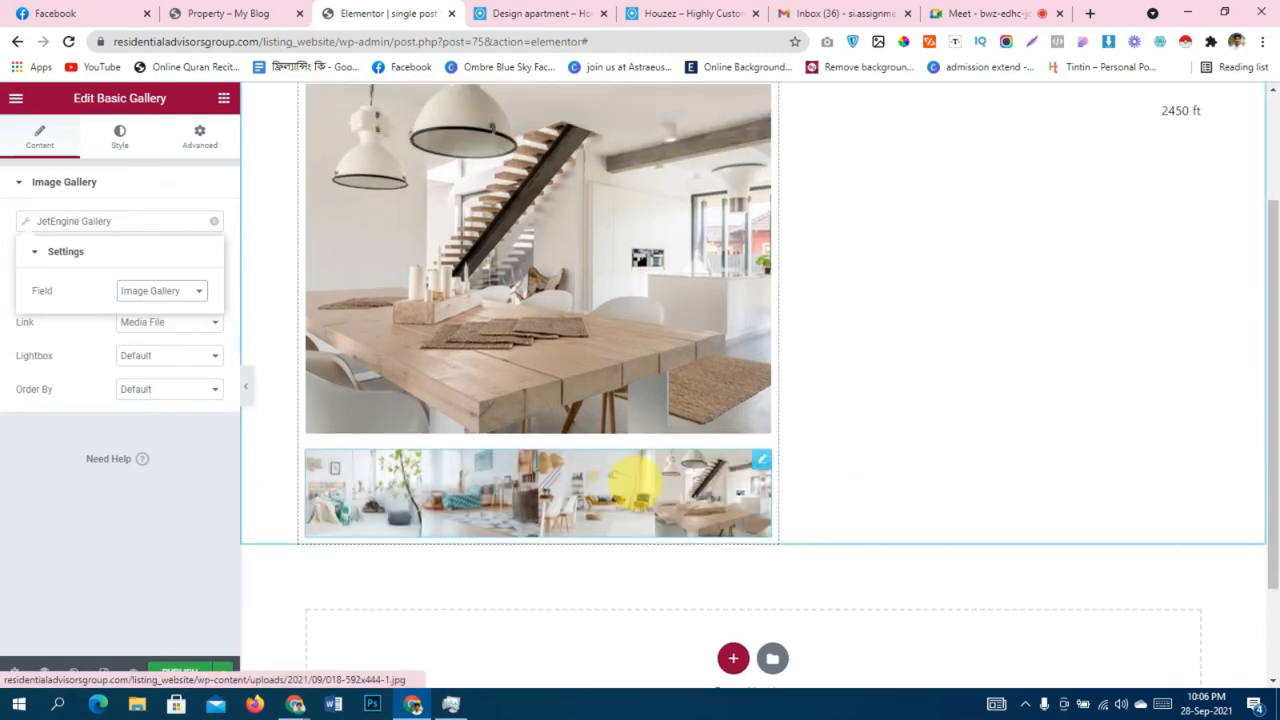
{"action": "scroll", "coordinate": [634, 480], "scroll_direction": "up", "scroll_amount": 2}
{"action": "left_click", "coordinate": [160, 184]}
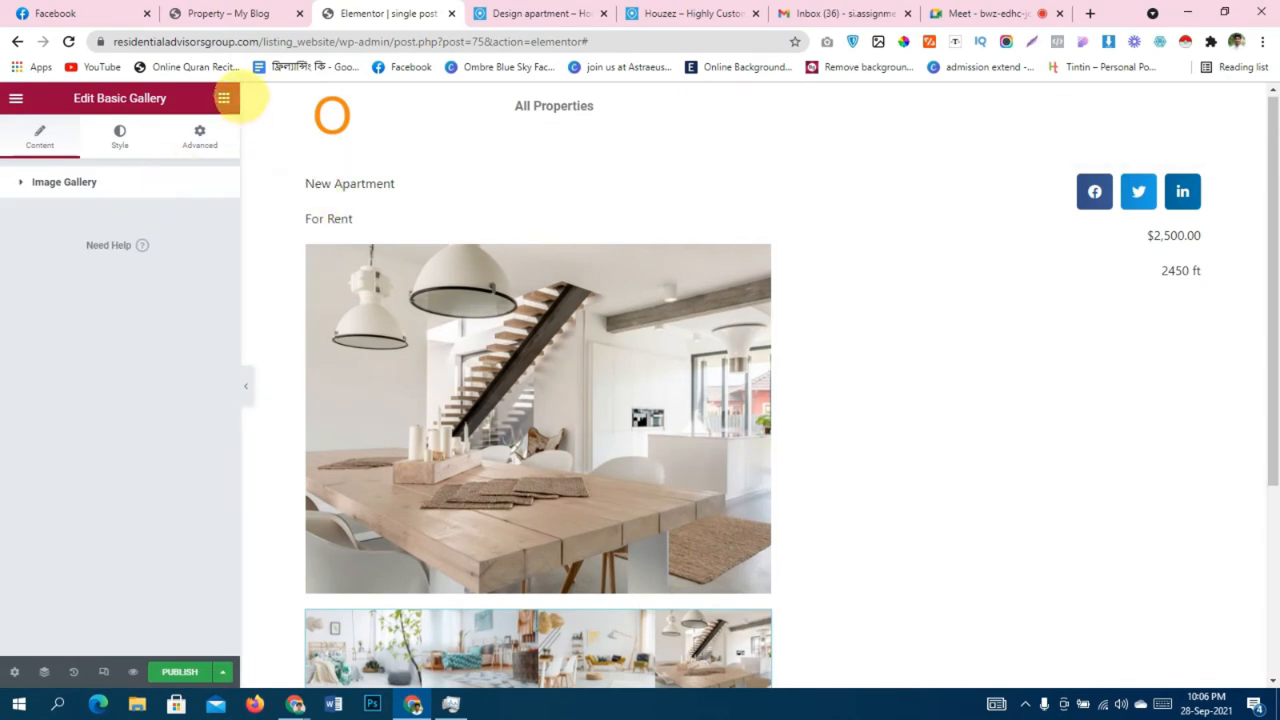
Clear the gallery's dynamic source, then reassign JetEngine Gallery with the Image Gallery field.
{"action": "scroll", "coordinate": [543, 220], "scroll_direction": "down", "scroll_amount": 3}
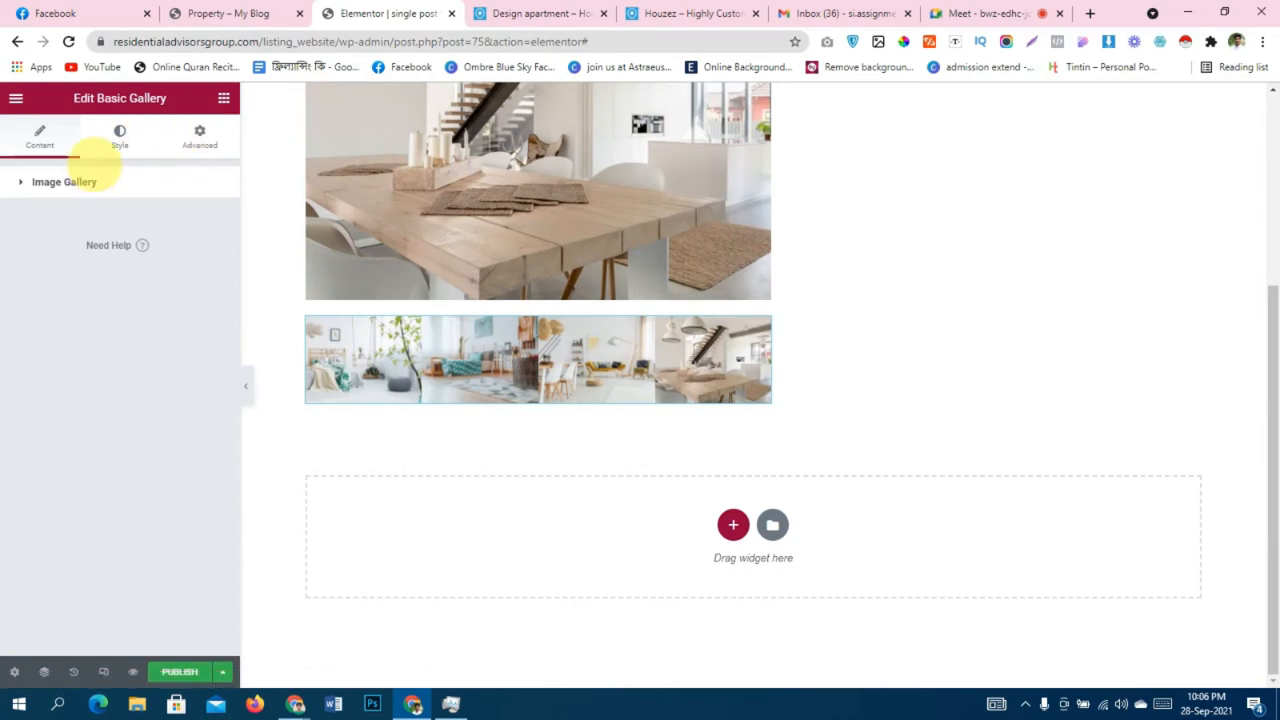
{"action": "left_click", "coordinate": [90, 180]}
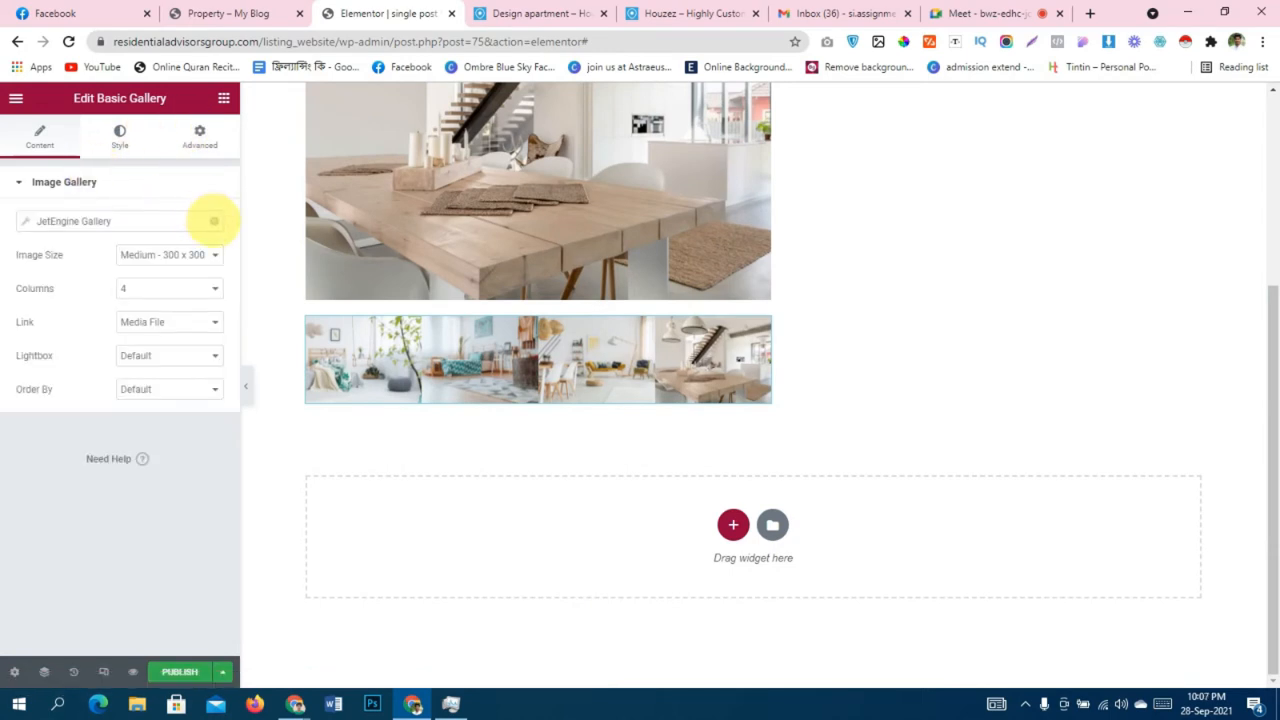
{"action": "left_click", "coordinate": [214, 221]}
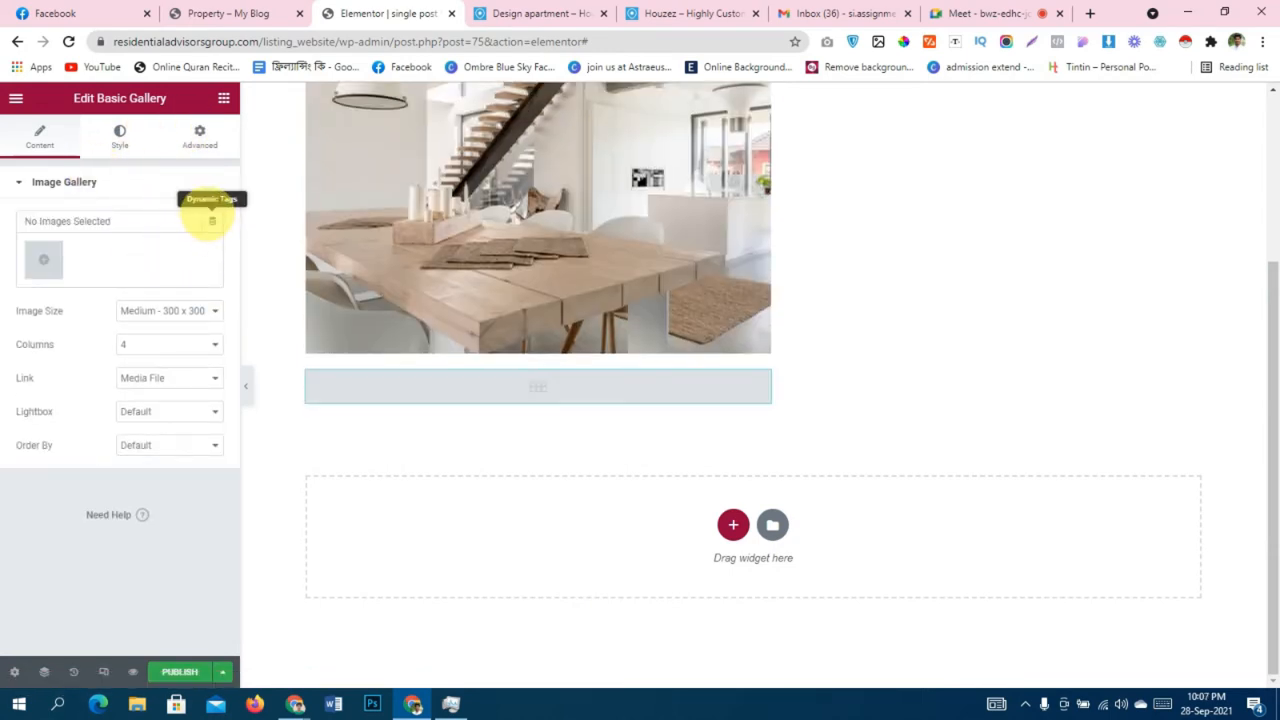
{"action": "left_click", "coordinate": [212, 221]}
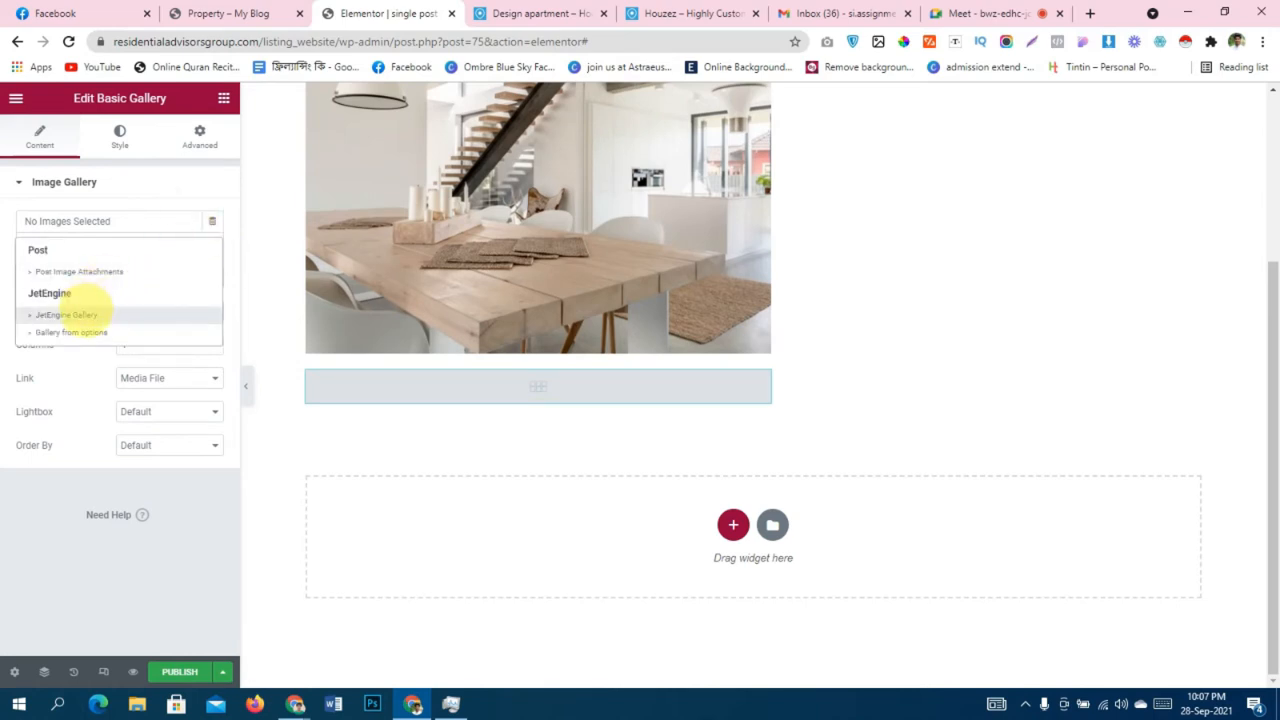
{"action": "left_click", "coordinate": [70, 314]}
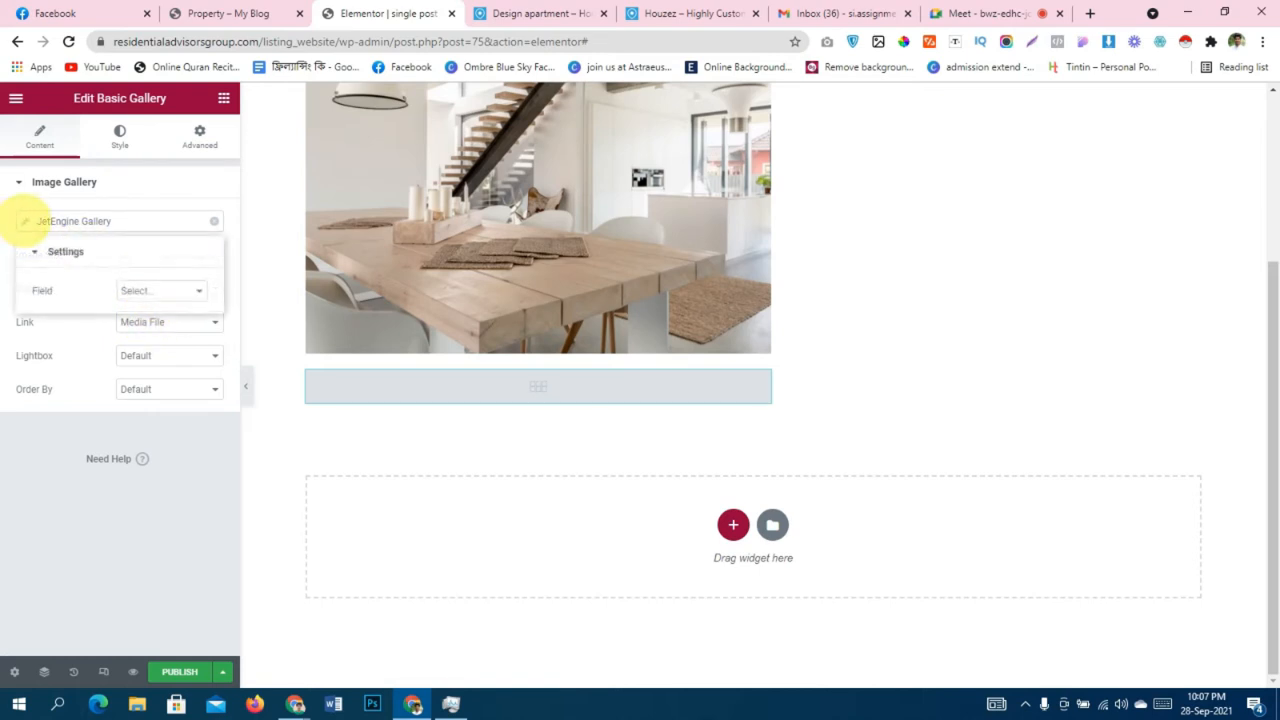
{"action": "left_click", "coordinate": [135, 286]}
{"action": "left_click", "coordinate": [150, 319]}
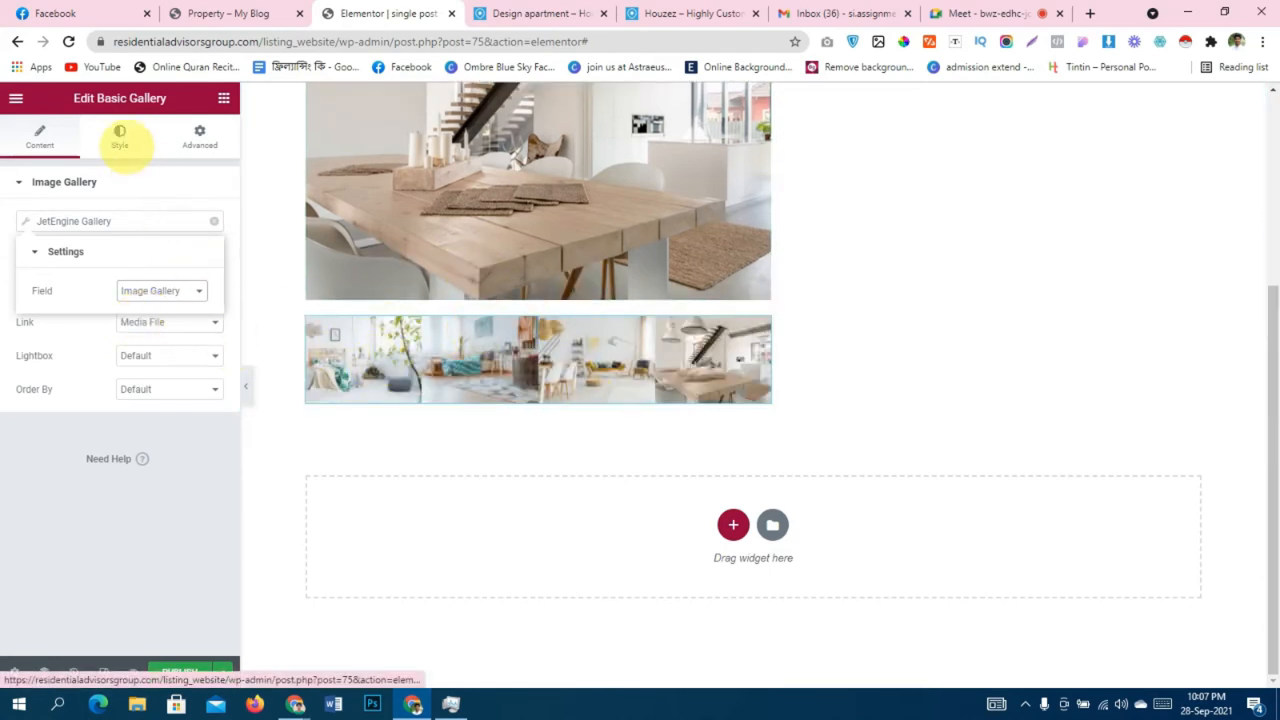
Set the Basic Gallery's image spacing to Custom and check the gaps between the thumbnails.
{"action": "left_click", "coordinate": [119, 140]}
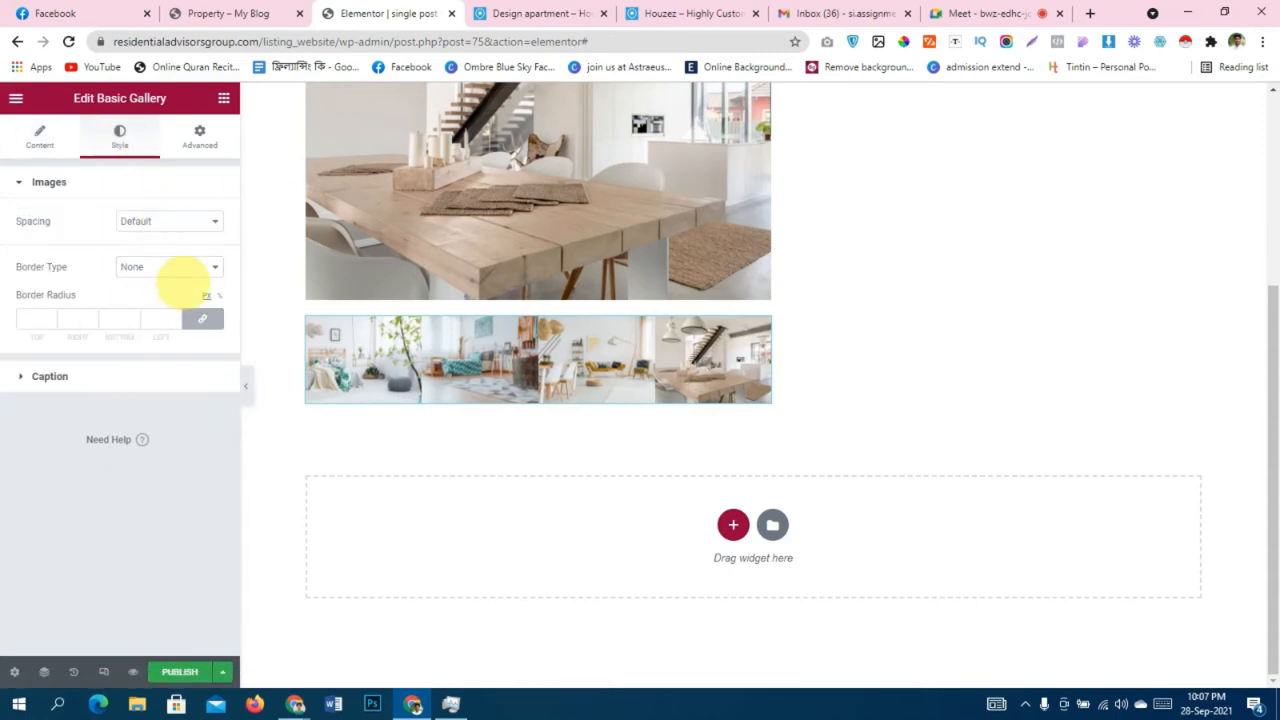
{"action": "left_click", "coordinate": [170, 221]}
{"action": "left_click", "coordinate": [150, 249]}
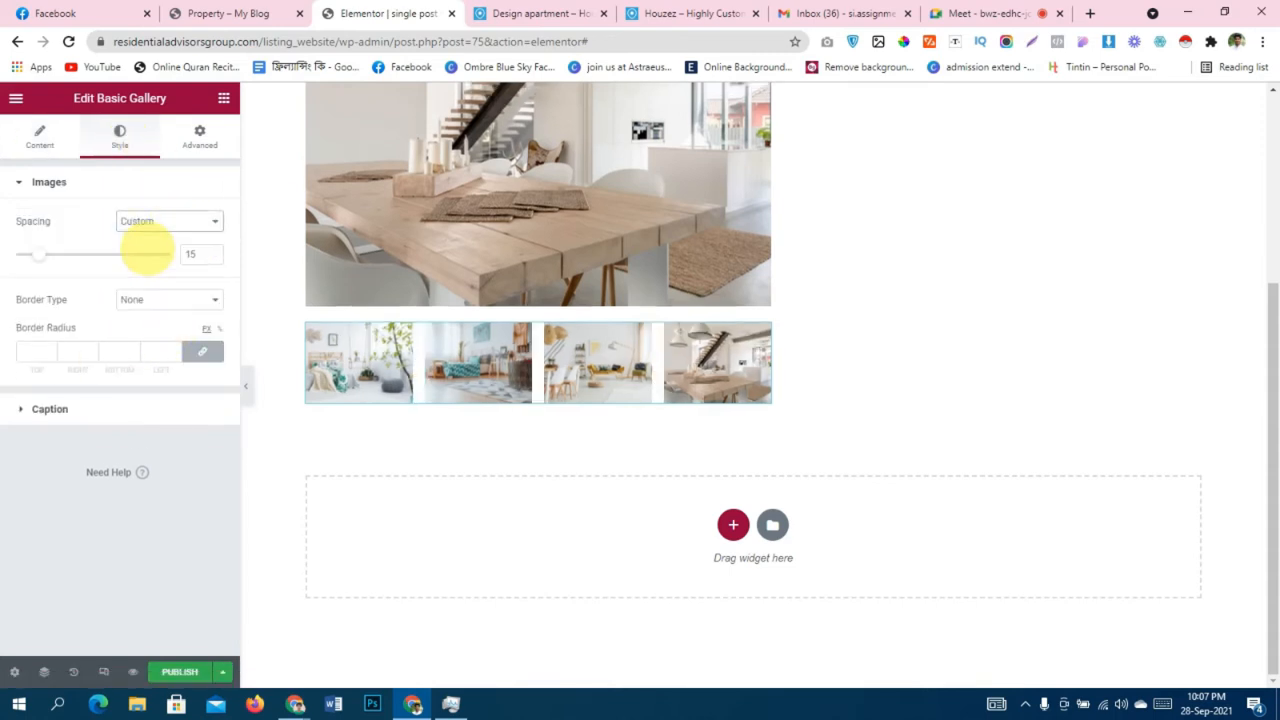
{"action": "scroll", "coordinate": [594, 386], "scroll_direction": "up", "scroll_amount": 3}
{"action": "scroll", "coordinate": [646, 362], "scroll_direction": "down", "scroll_amount": 2}
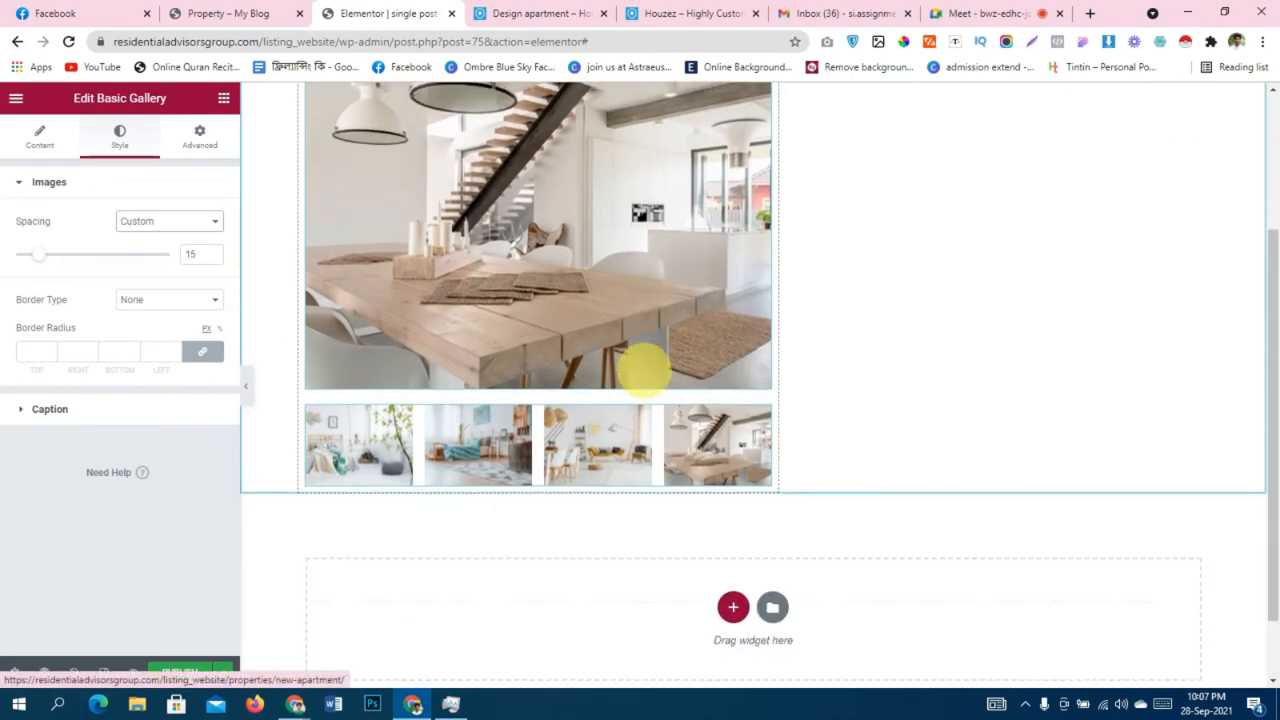
{"action": "scroll", "coordinate": [643, 366], "scroll_direction": "up", "scroll_amount": 2}
{"action": "scroll", "coordinate": [729, 314], "scroll_direction": "down", "scroll_amount": 2}
{"action": "scroll", "coordinate": [941, 516], "scroll_direction": "up", "scroll_amount": 2}
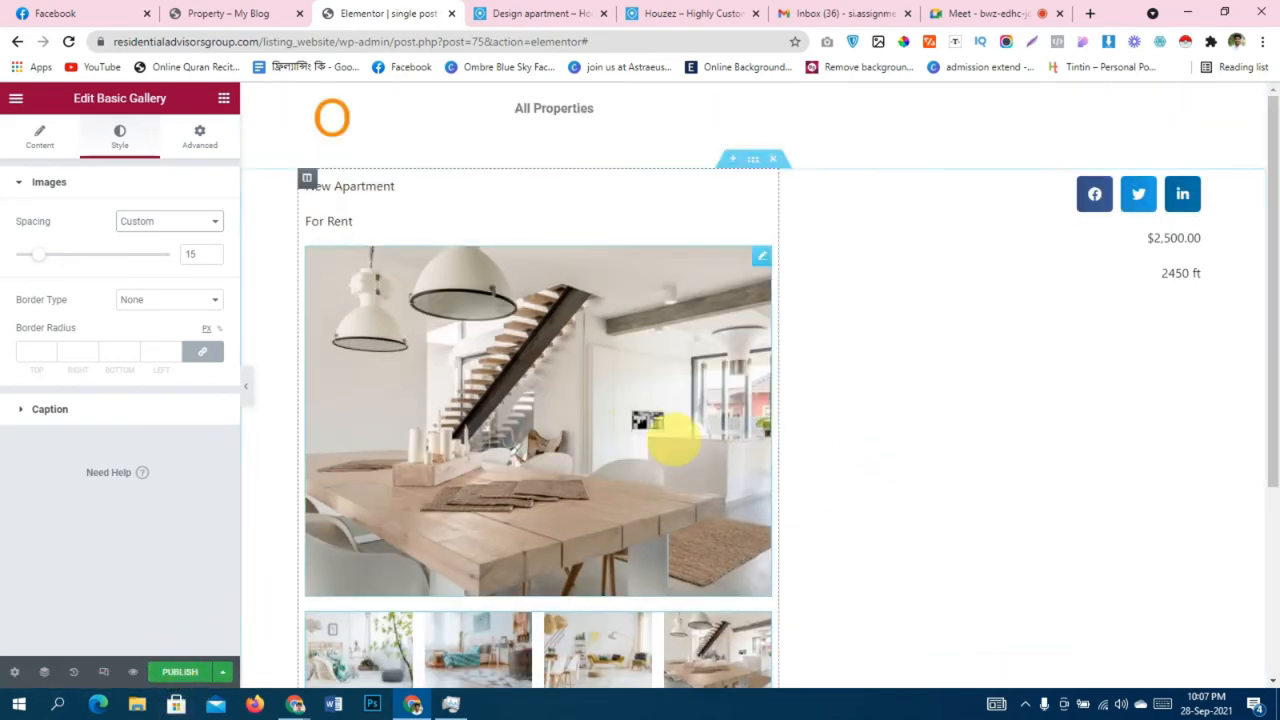
Check the Overview block on the Houzez demo page and add an Inner Section below the gallery thumbnails.
{"action": "left_click", "coordinate": [540, 13]}
{"action": "scroll", "coordinate": [486, 365], "scroll_direction": "down", "scroll_amount": 1}
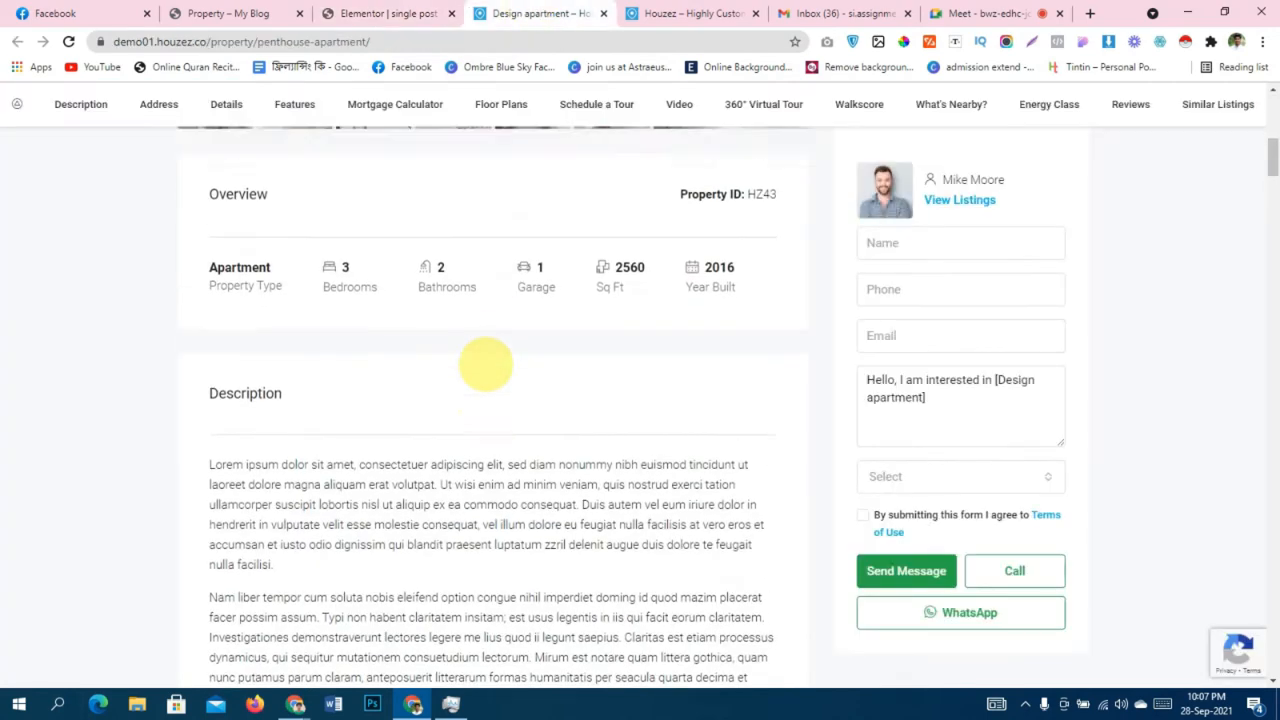
{"action": "scroll", "coordinate": [486, 363], "scroll_direction": "up", "scroll_amount": 2}
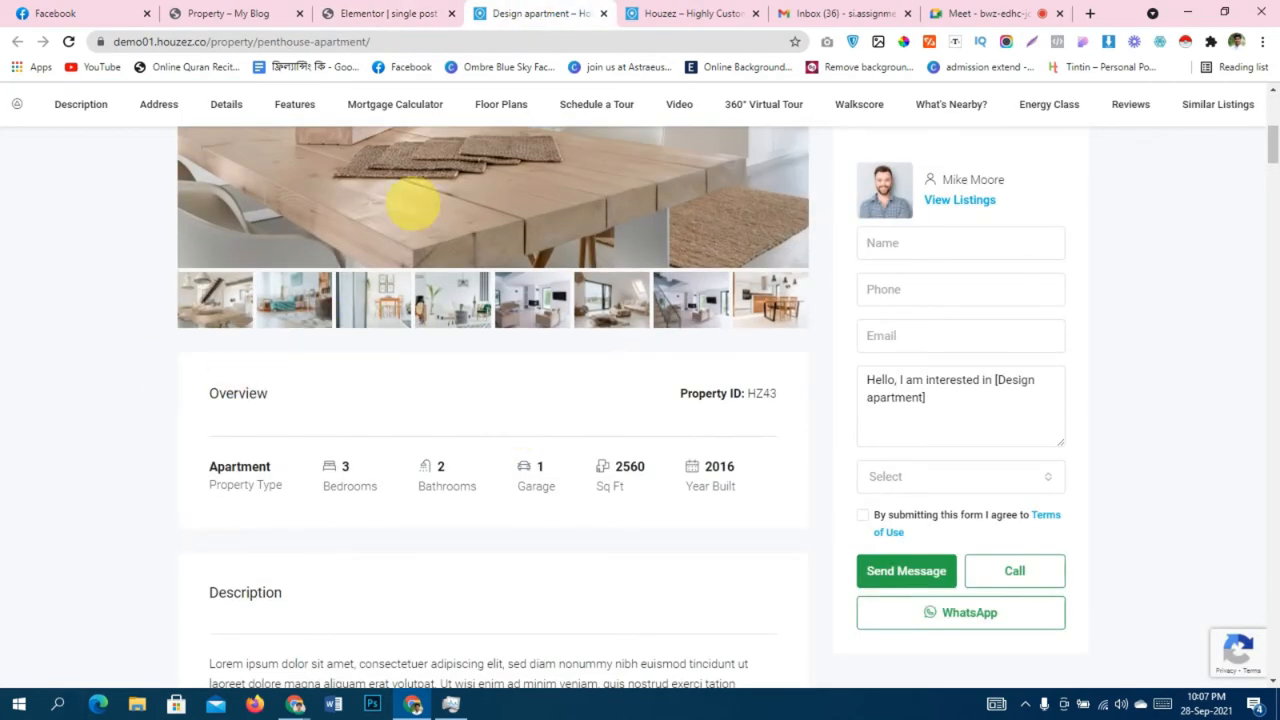
{"action": "left_click", "coordinate": [390, 13]}
{"action": "scroll", "coordinate": [500, 400], "scroll_direction": "down", "scroll_amount": 3}
{"action": "left_click", "coordinate": [226, 100]}
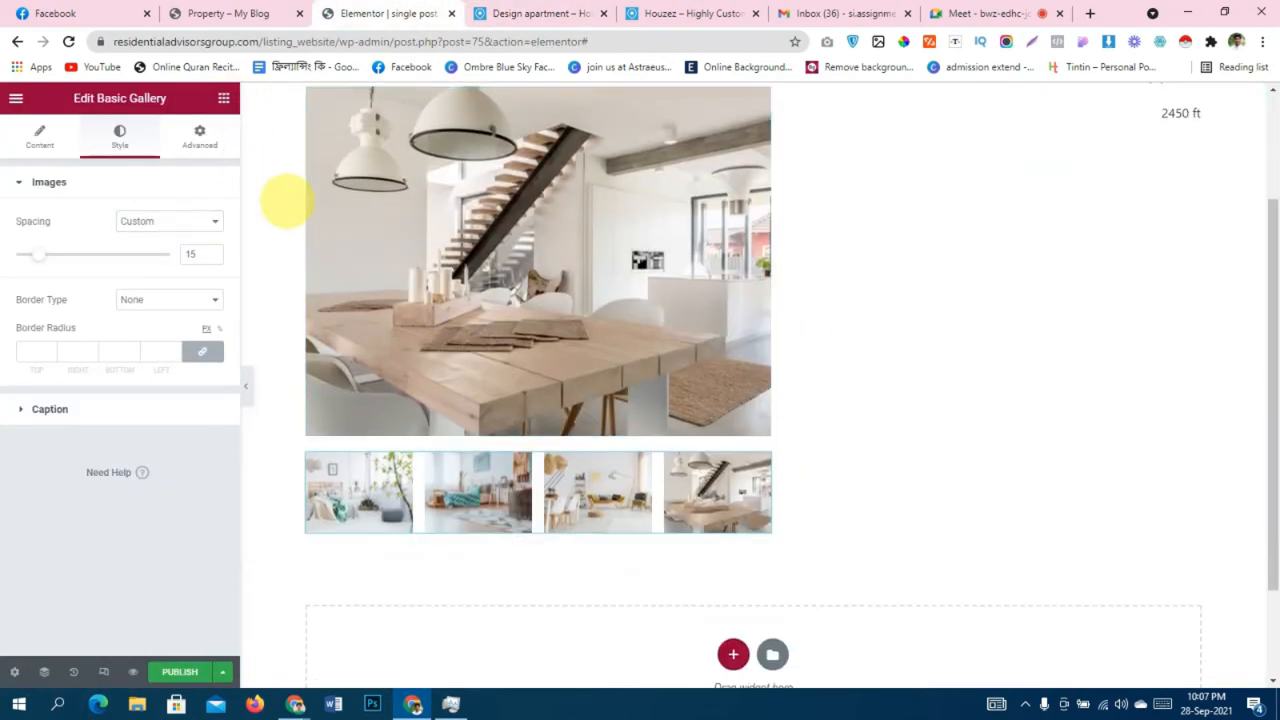
{"action": "scroll", "coordinate": [75, 450], "scroll_direction": "down", "scroll_amount": 3}
{"action": "left_click_drag", "start_coordinate": [72, 450], "coordinate": [437, 491]}
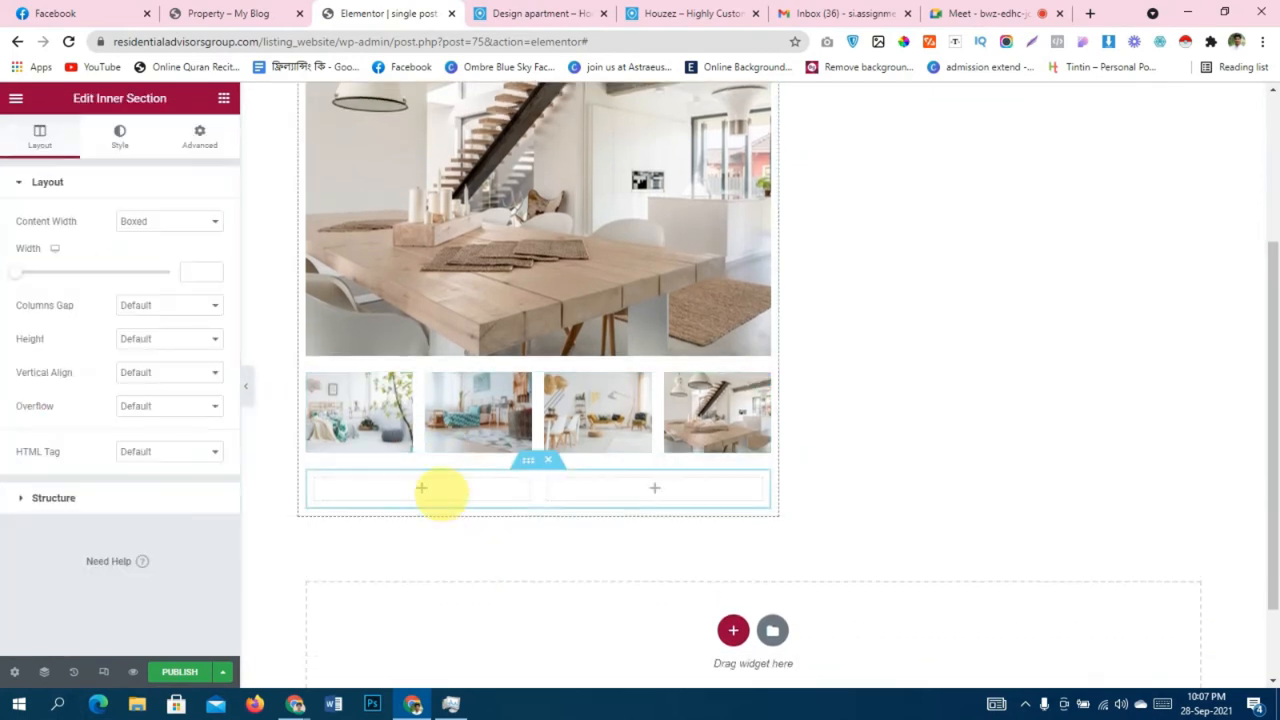
{"action": "left_click", "coordinate": [421, 488]}
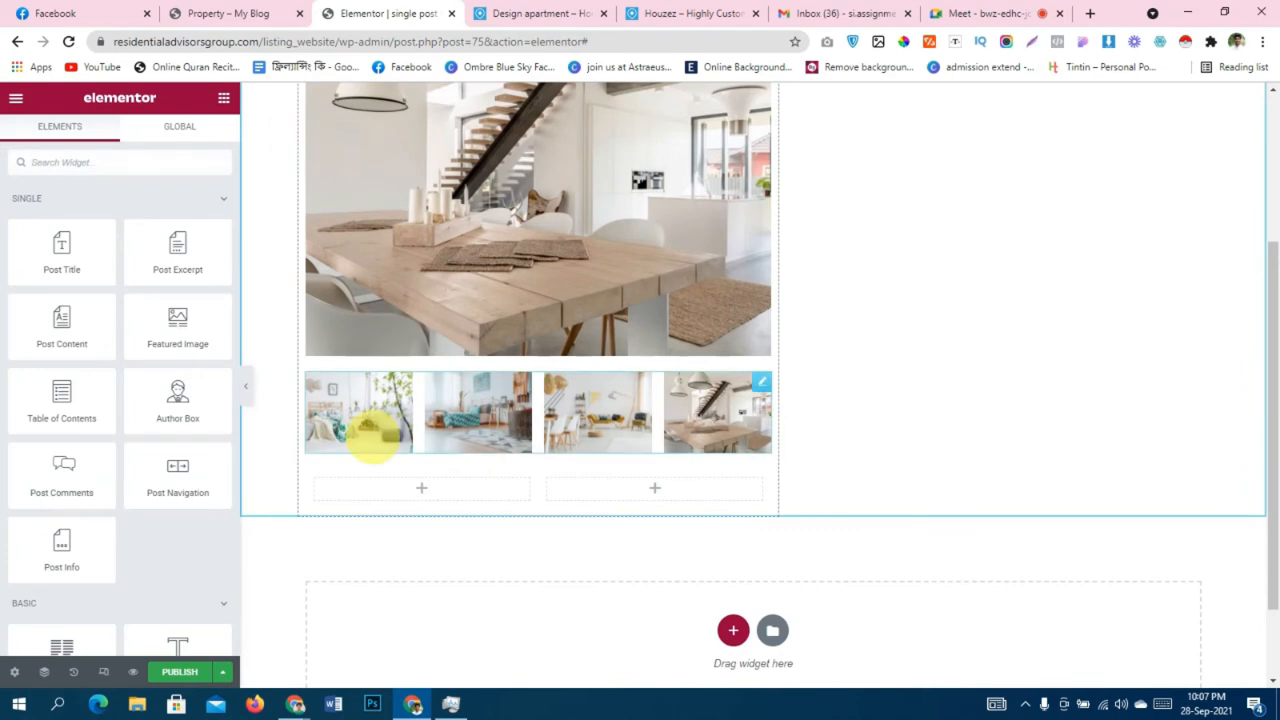
Compare with the demo page's Overview layout and delete one column of the inner section below the gallery.
{"action": "left_click", "coordinate": [232, 13]}
{"action": "left_click", "coordinate": [481, 13]}
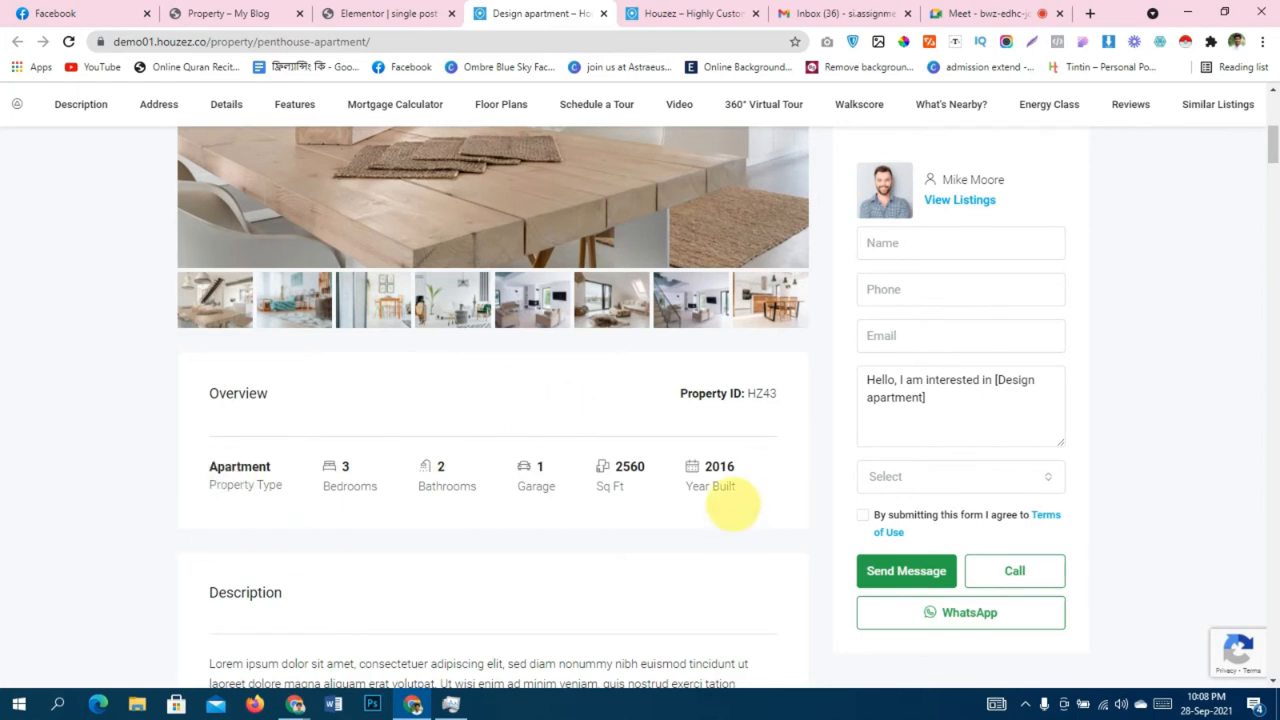
{"action": "left_click", "coordinate": [388, 13]}
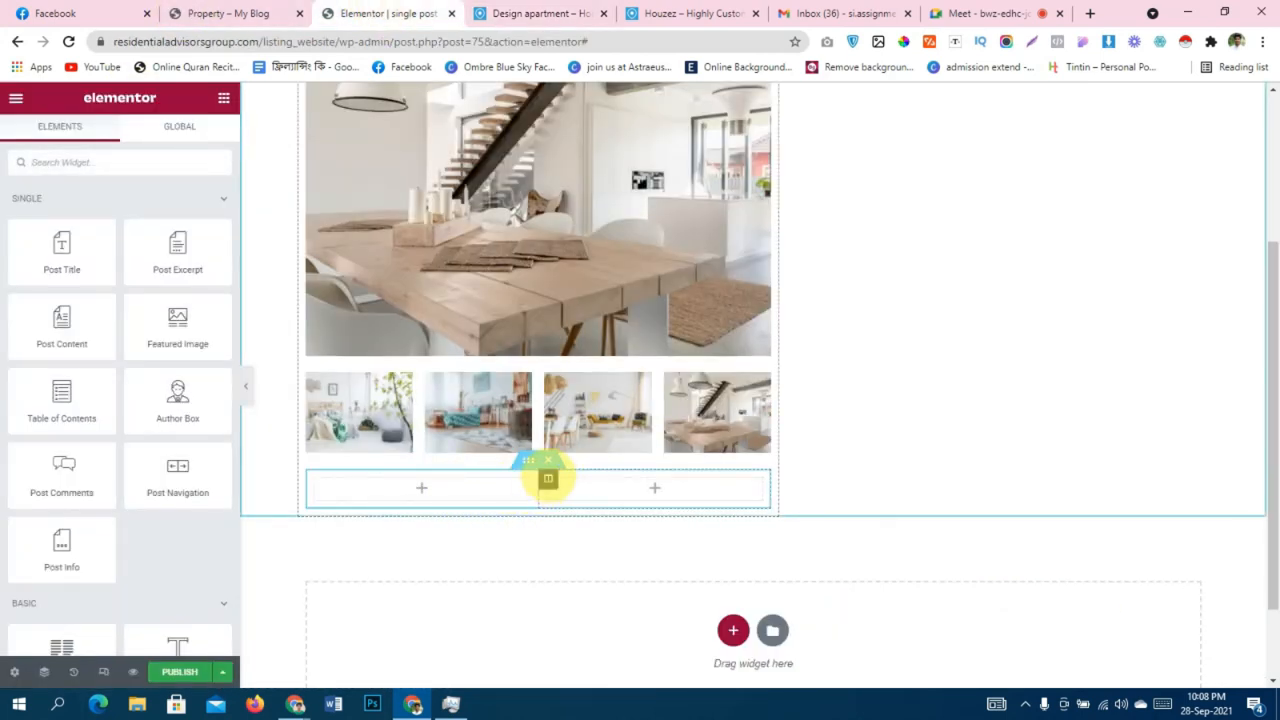
{"action": "right_click", "coordinate": [548, 479]}
{"action": "left_click", "coordinate": [566, 669]}
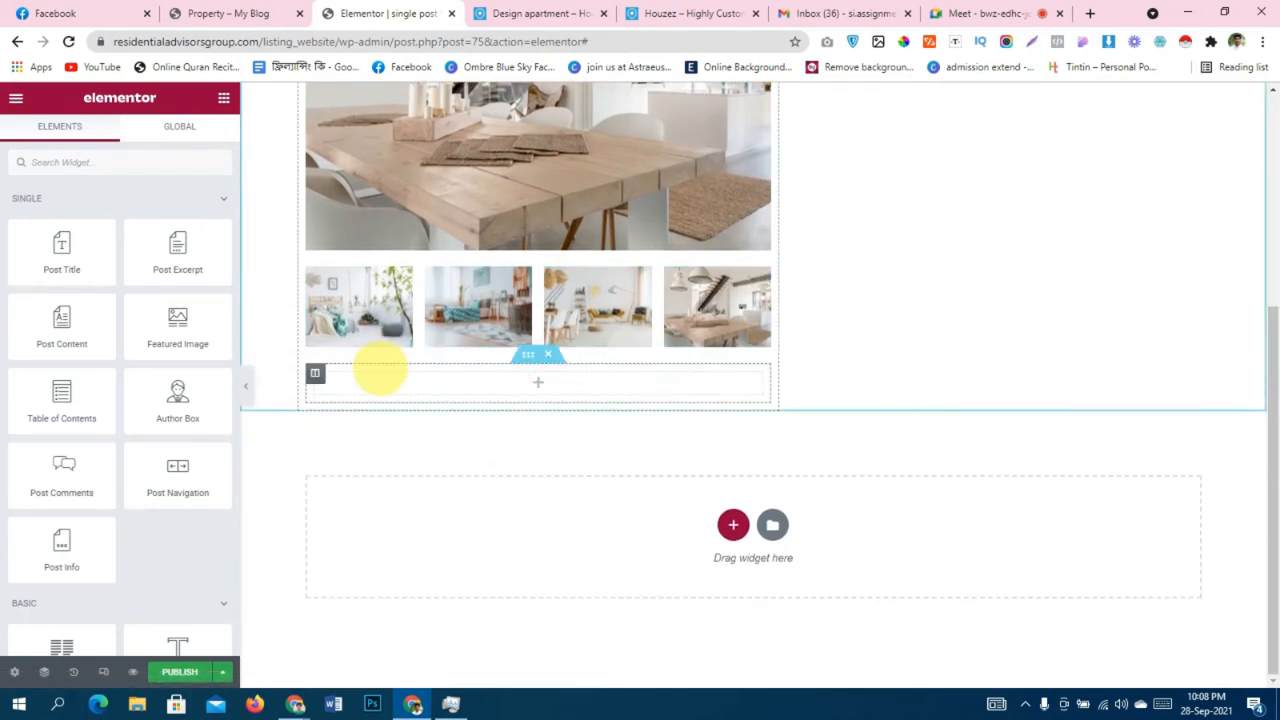
Add a single-column section at the end of the template and place an Inner Section inside it.
{"action": "scroll", "coordinate": [90, 388], "scroll_direction": "down", "scroll_amount": 3}
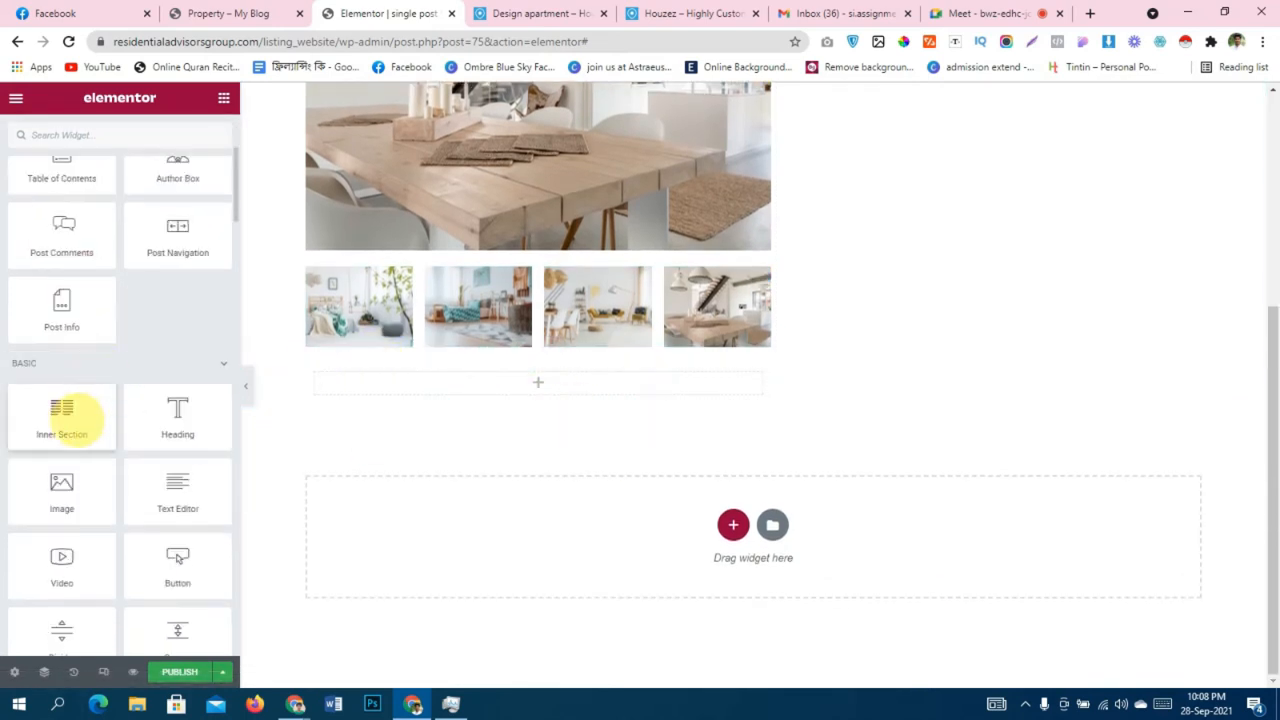
{"action": "left_click_drag", "start_coordinate": [68, 418], "coordinate": [94, 409]}
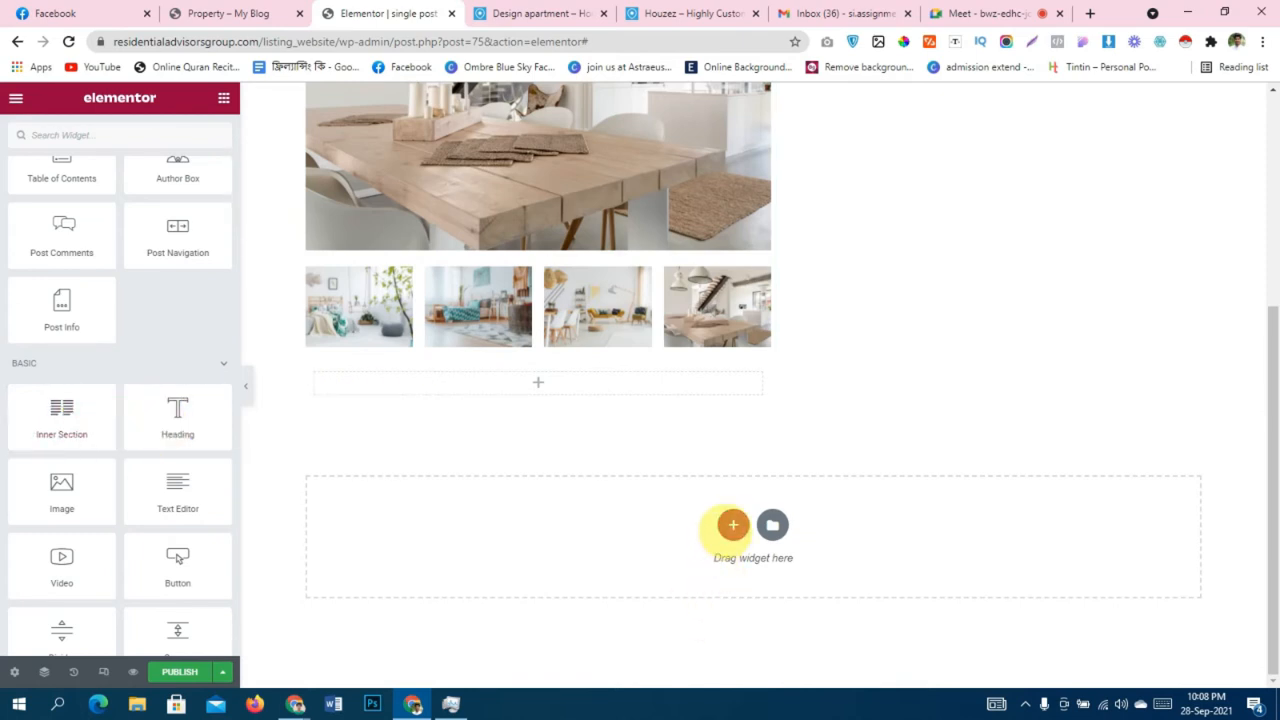
{"action": "left_click", "coordinate": [733, 525]}
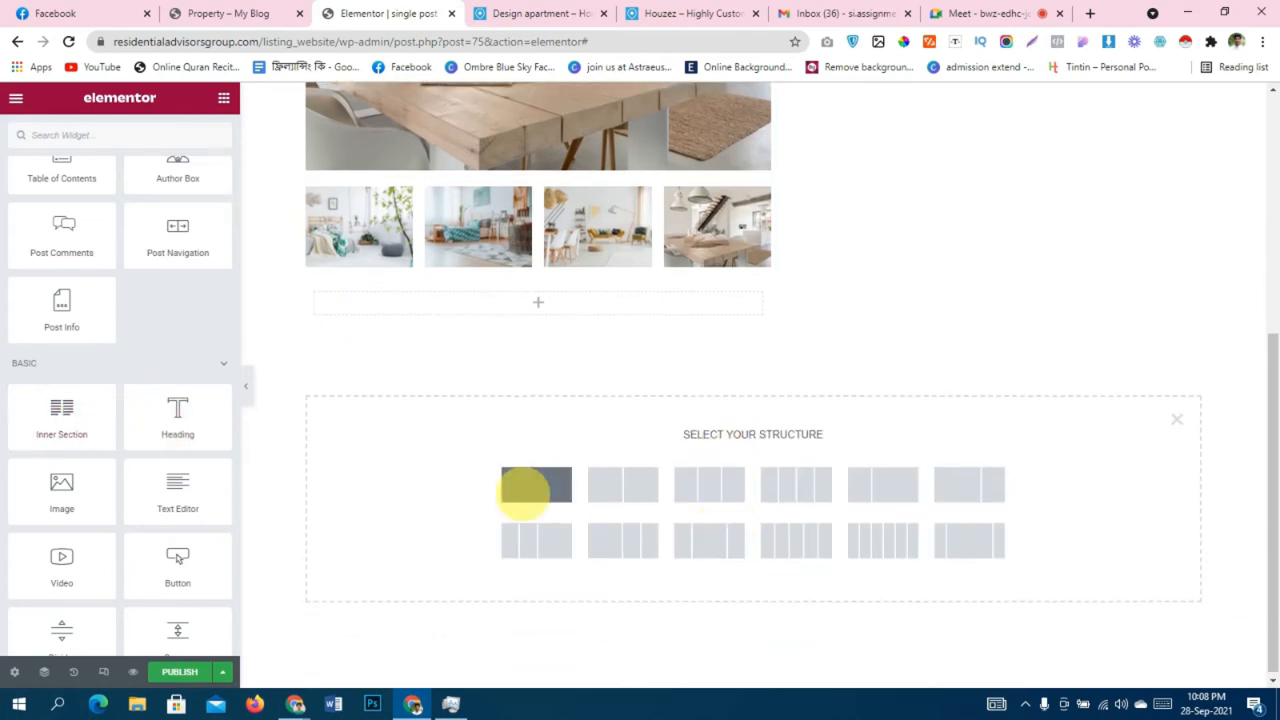
{"action": "left_click", "coordinate": [524, 489]}
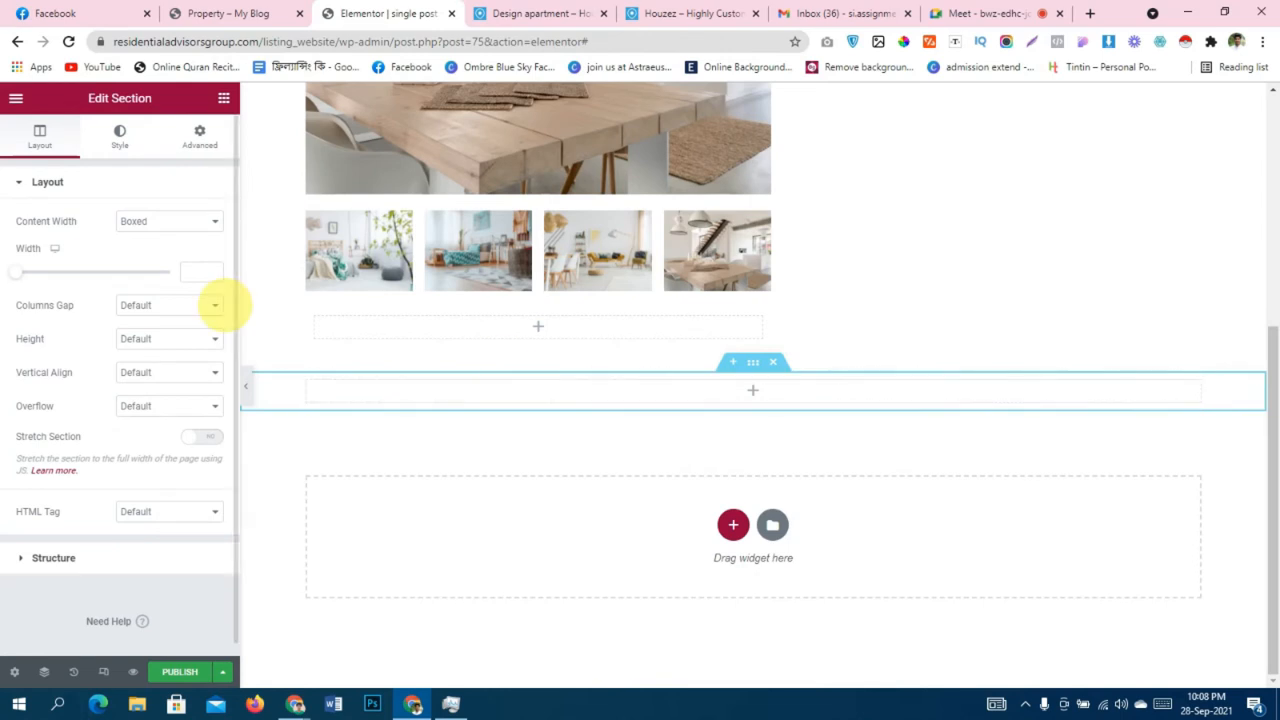
{"action": "left_click", "coordinate": [224, 98]}
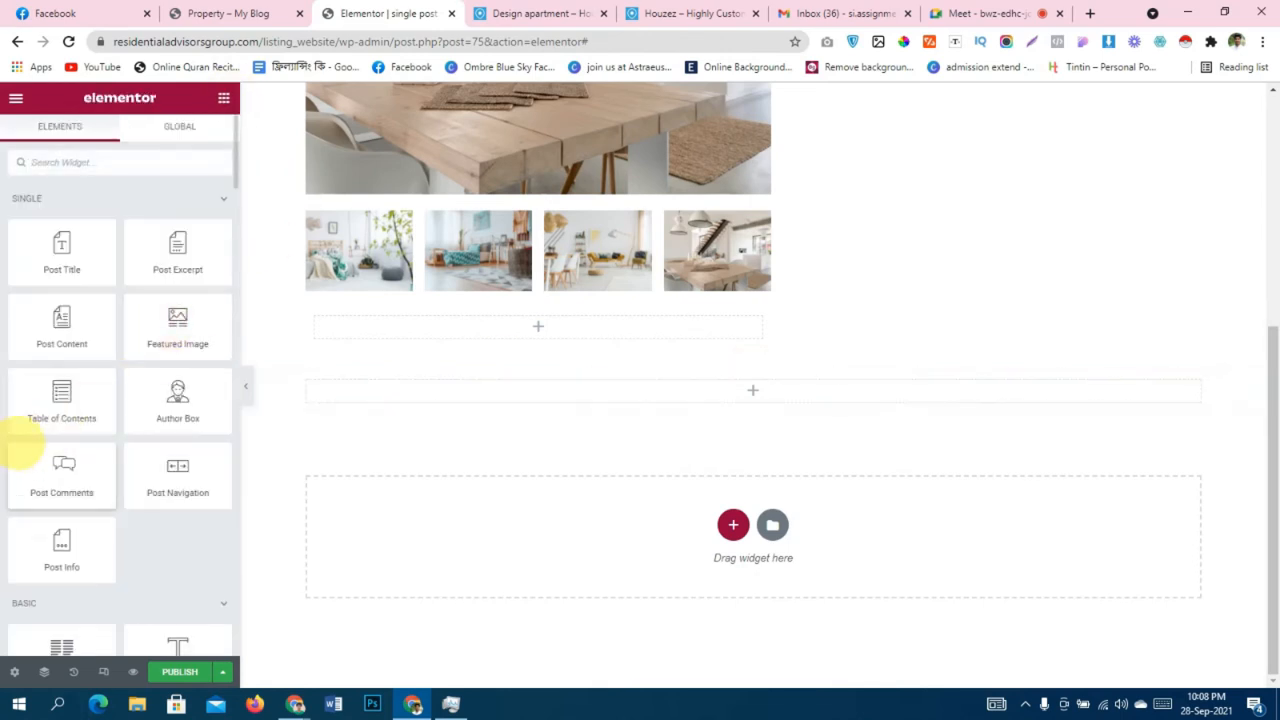
{"action": "scroll", "coordinate": [40, 430], "scroll_direction": "down", "scroll_amount": 2}
{"action": "left_click_drag", "start_coordinate": [52, 490], "coordinate": [623, 394]}
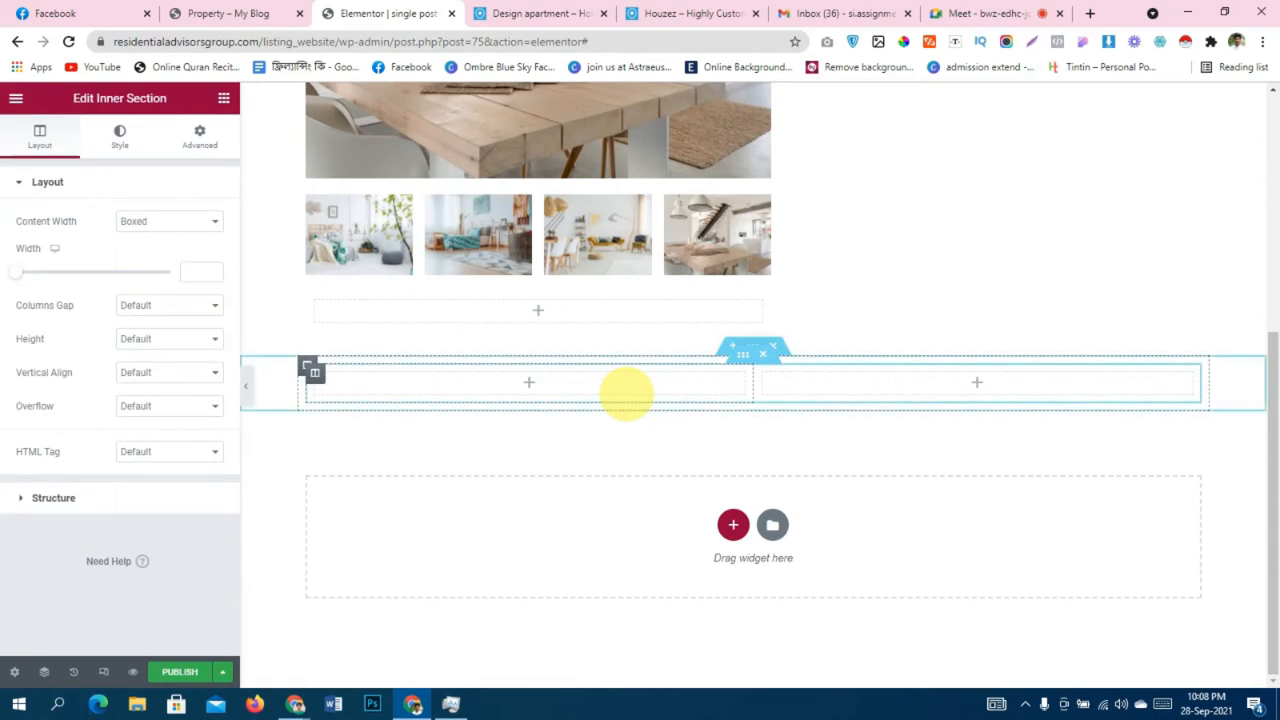
Paste a copy of the new section's outer column into the inner section below the gallery and delete the original empty column there.
{"action": "left_click_drag", "start_coordinate": [480, 318], "coordinate": [480, 309]}
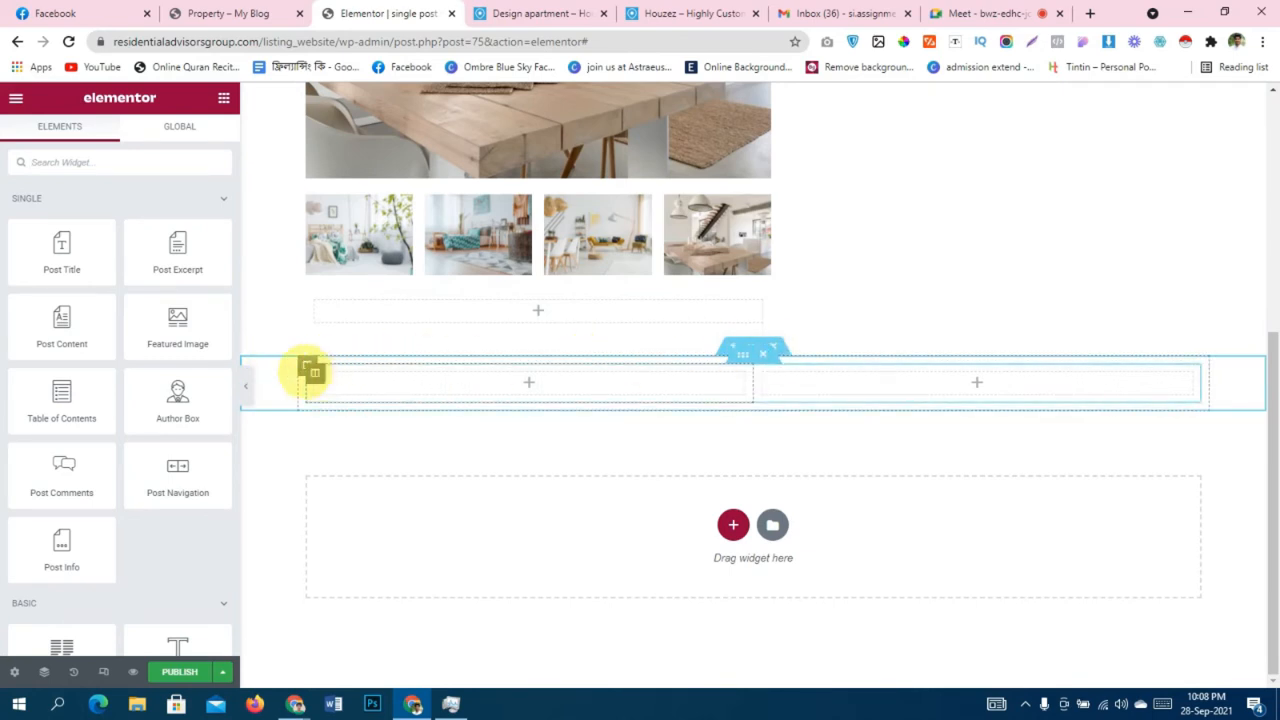
{"action": "right_click", "coordinate": [307, 365]}
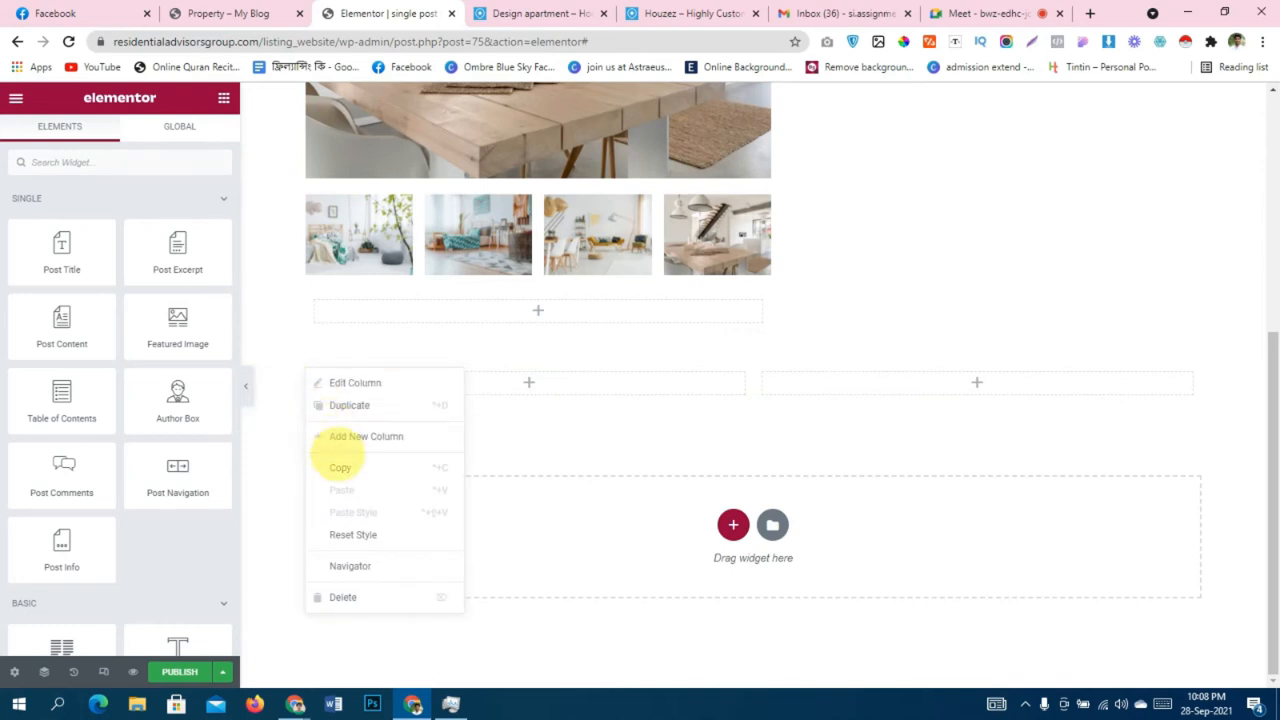
{"action": "left_click", "coordinate": [337, 463]}
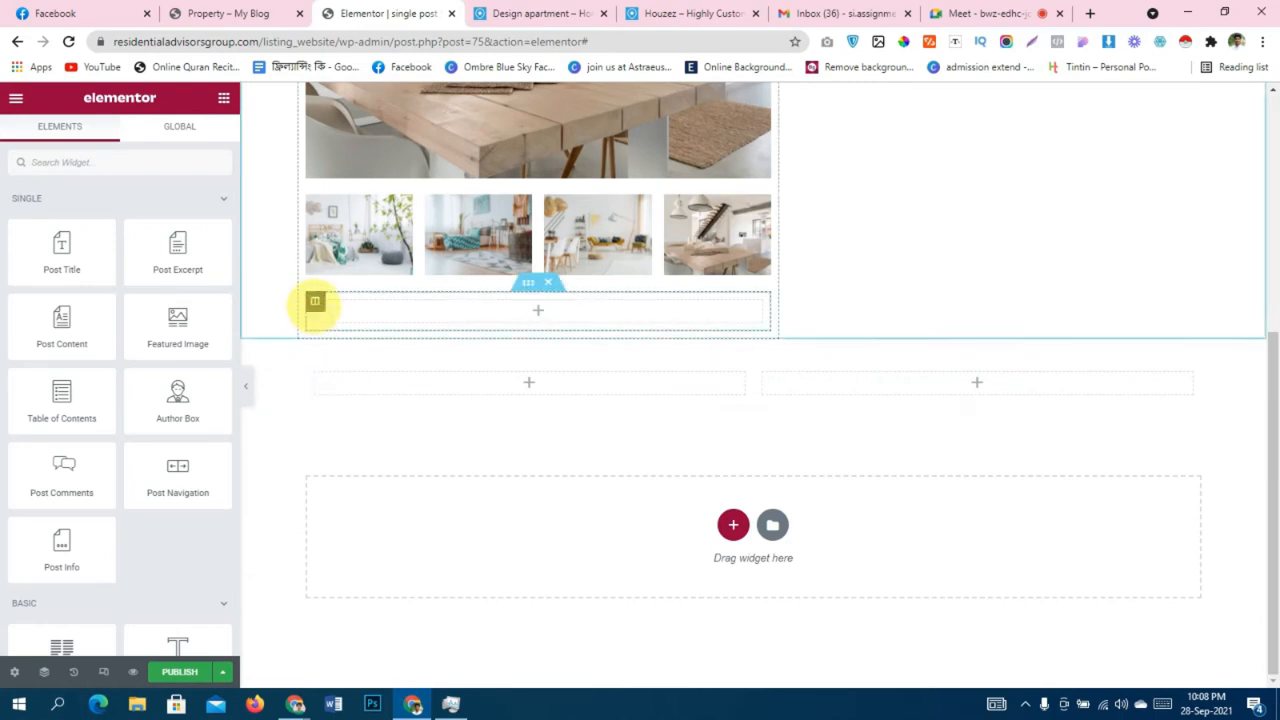
{"action": "right_click", "coordinate": [317, 301]}
{"action": "left_click", "coordinate": [356, 427]}
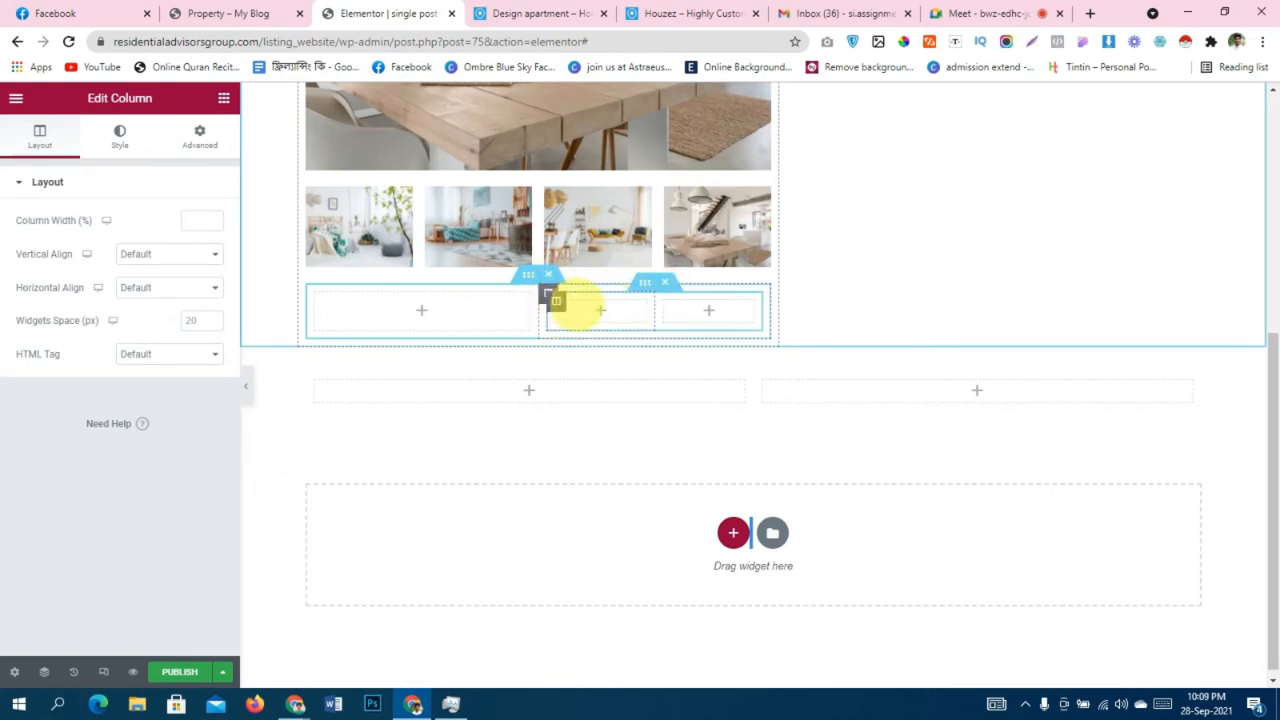
{"action": "right_click", "coordinate": [308, 291]}
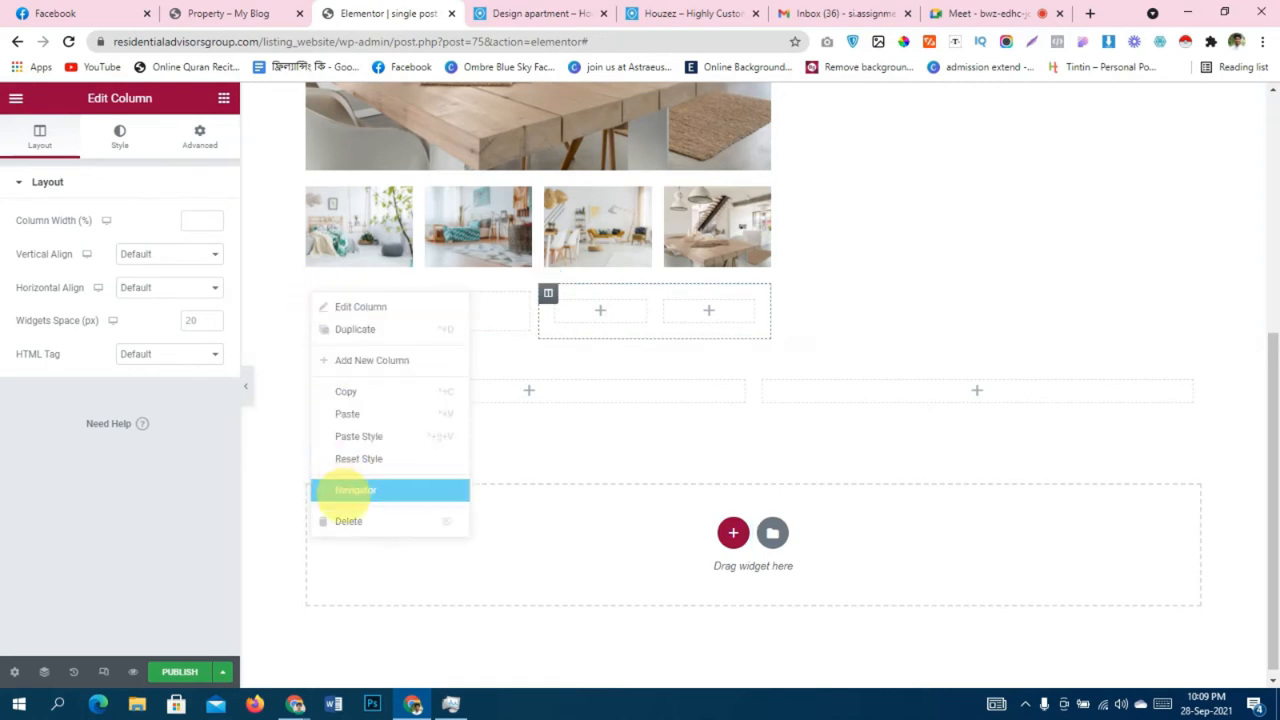
{"action": "left_click", "coordinate": [340, 521]}
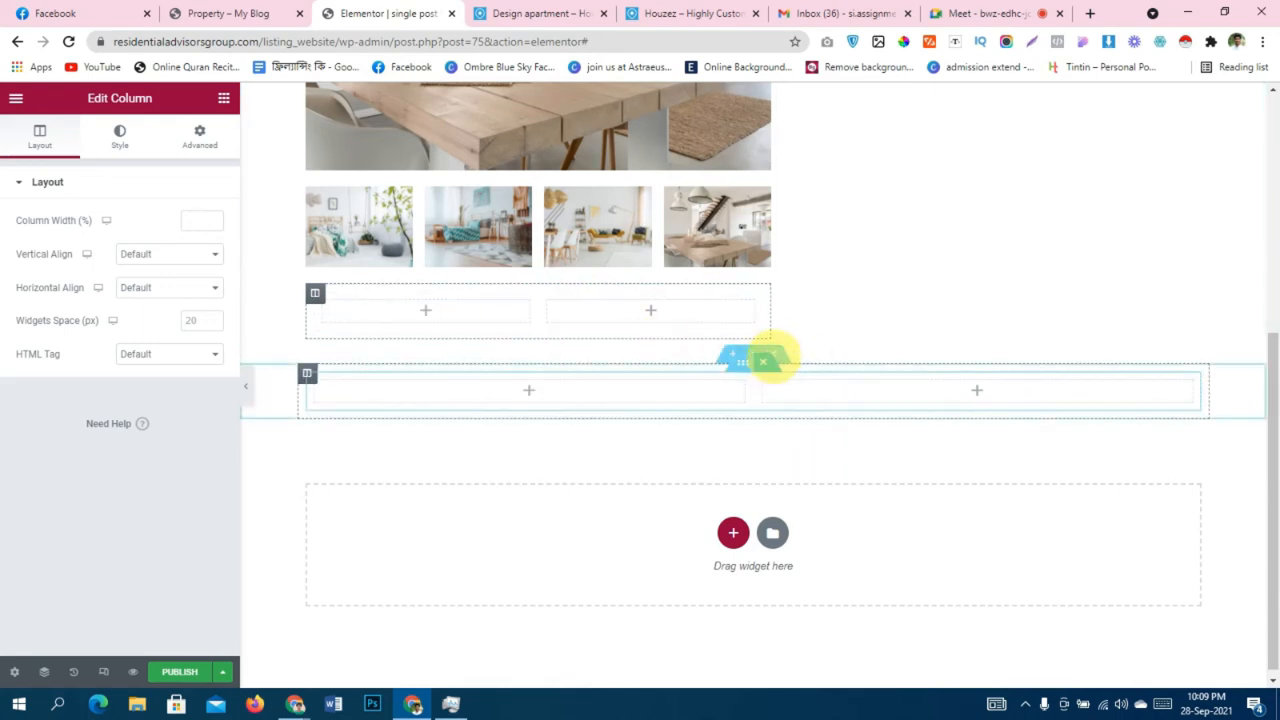
Delete the leftover section at the end of the template and copy the Overview title text from the Houzez demo page.
{"action": "left_click_drag", "start_coordinate": [769, 357], "coordinate": [777, 343]}
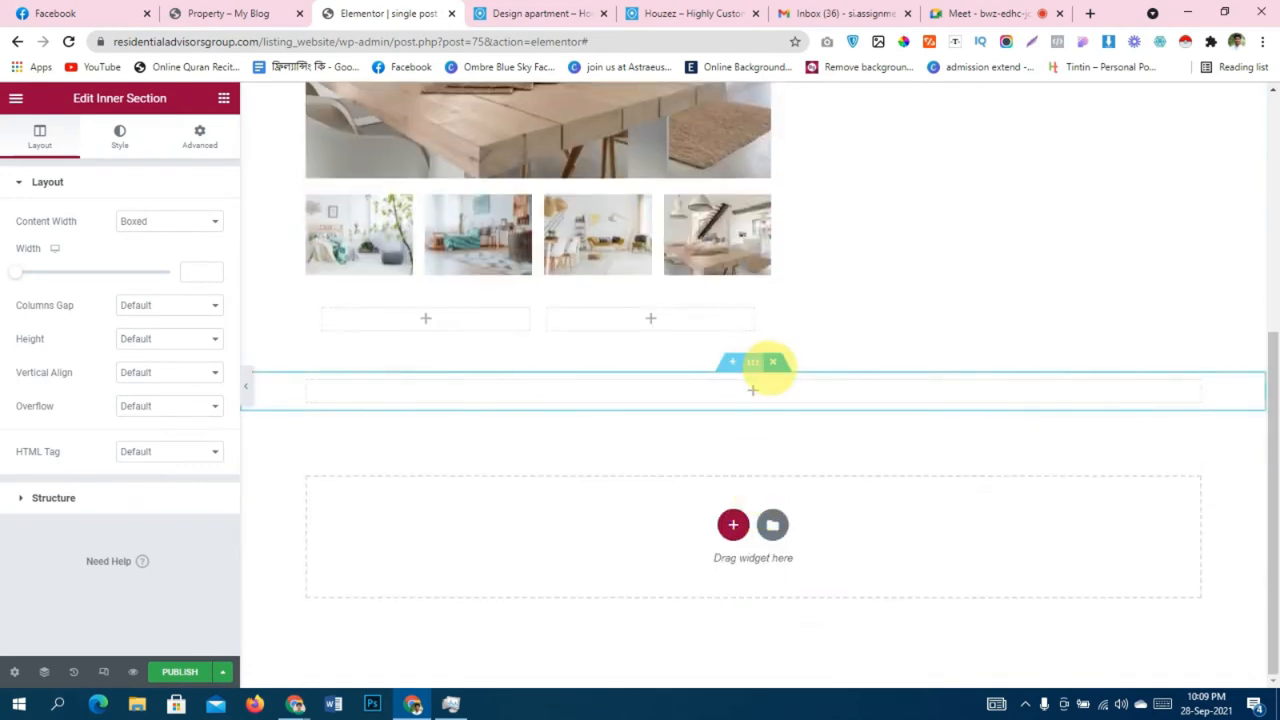
{"action": "left_click", "coordinate": [540, 13]}
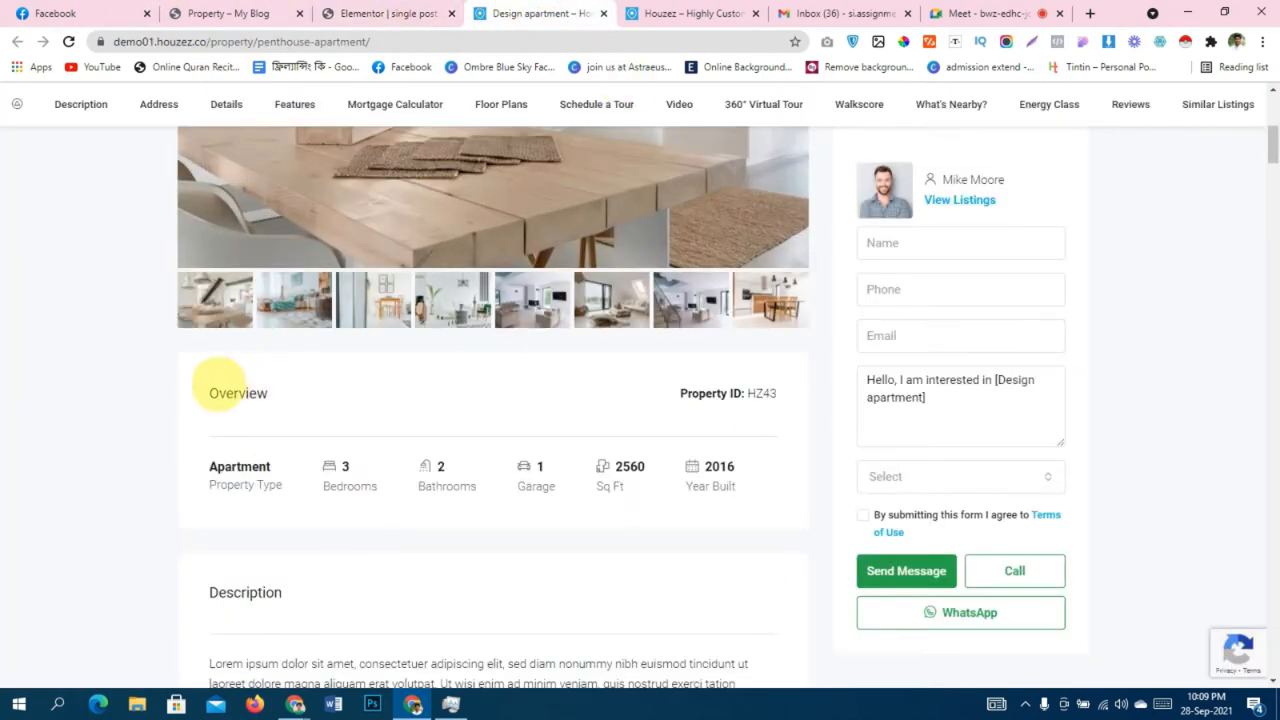
{"action": "left_click_drag", "start_coordinate": [207, 392], "coordinate": [290, 390]}
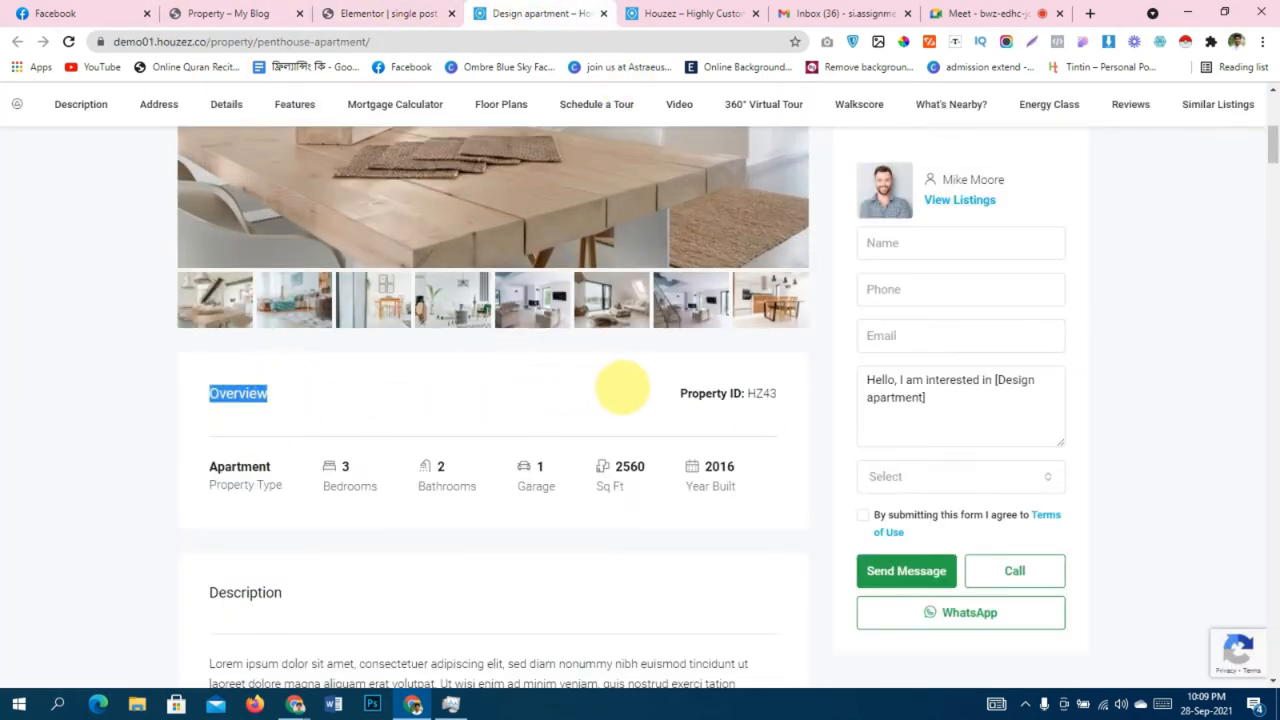
{"action": "left_click", "coordinate": [395, 13]}
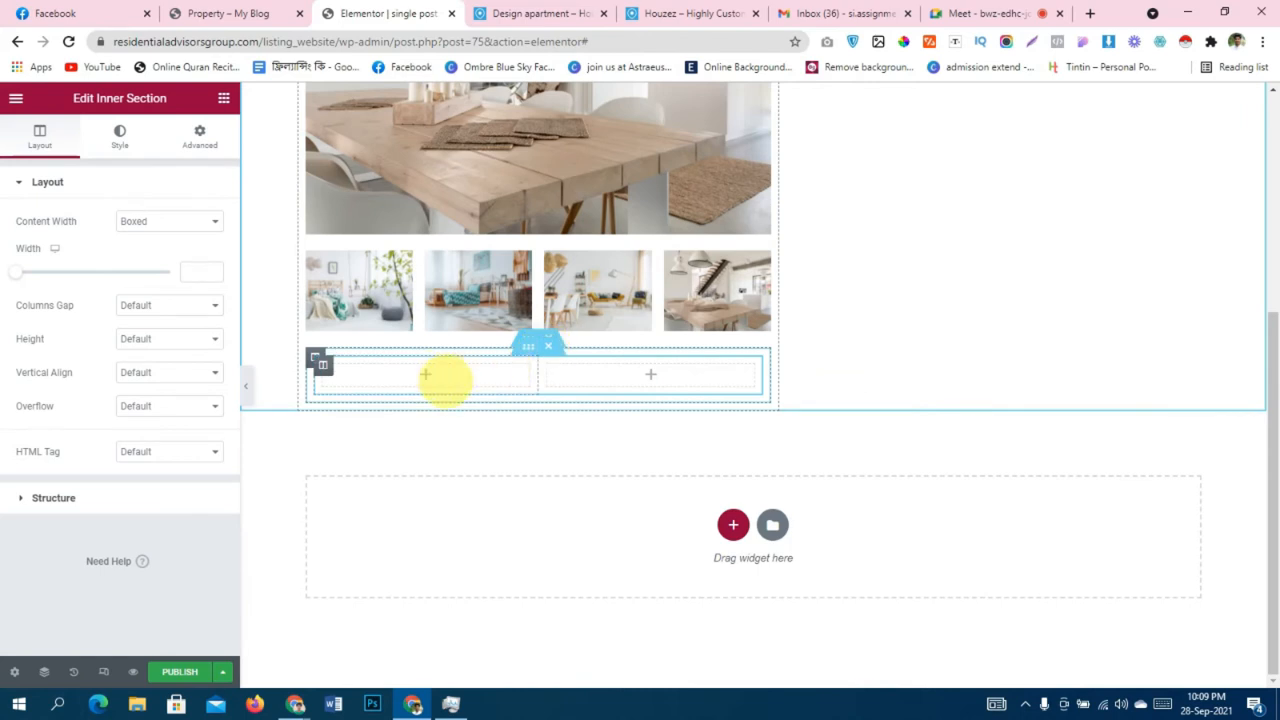
Add a Heading widget to the first column of the inner section below the gallery and set its title to Overview.
{"action": "left_click", "coordinate": [443, 374]}
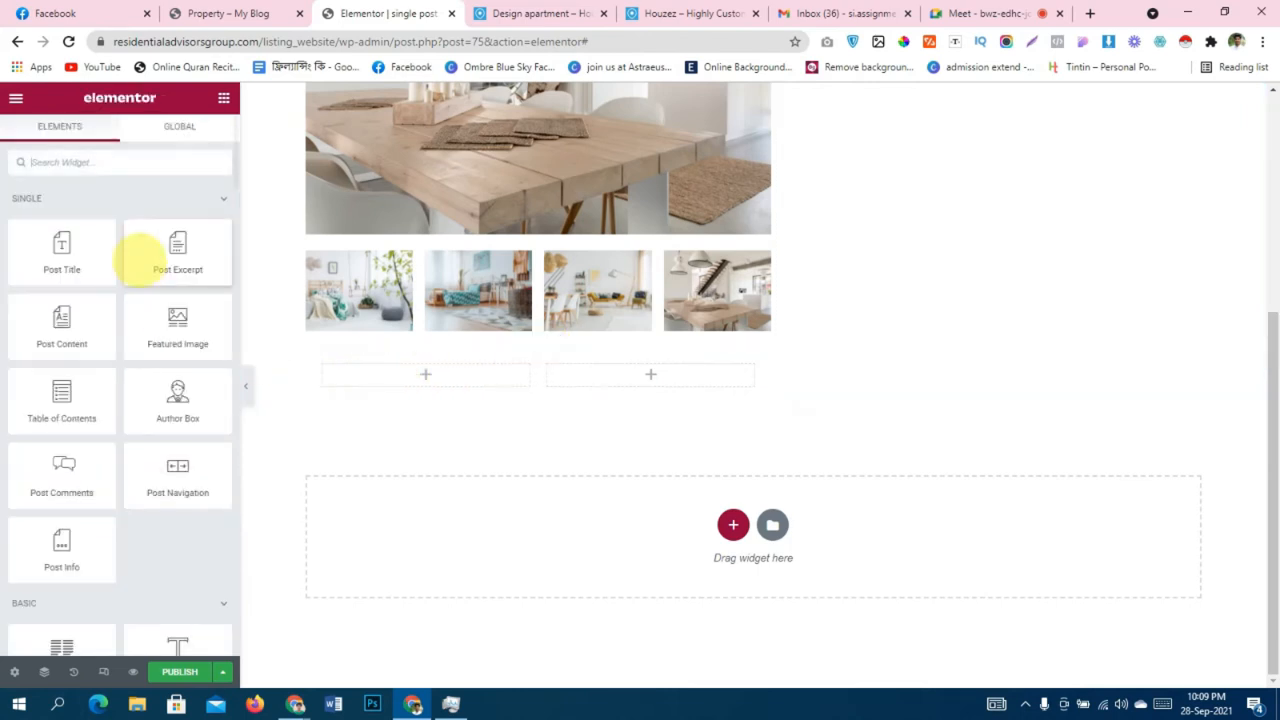
{"action": "scroll", "coordinate": [131, 457], "scroll_direction": "down", "scroll_amount": 2}
{"action": "left_click_drag", "start_coordinate": [177, 490], "coordinate": [400, 372]}
{"action": "left_click", "coordinate": [480, 13]}
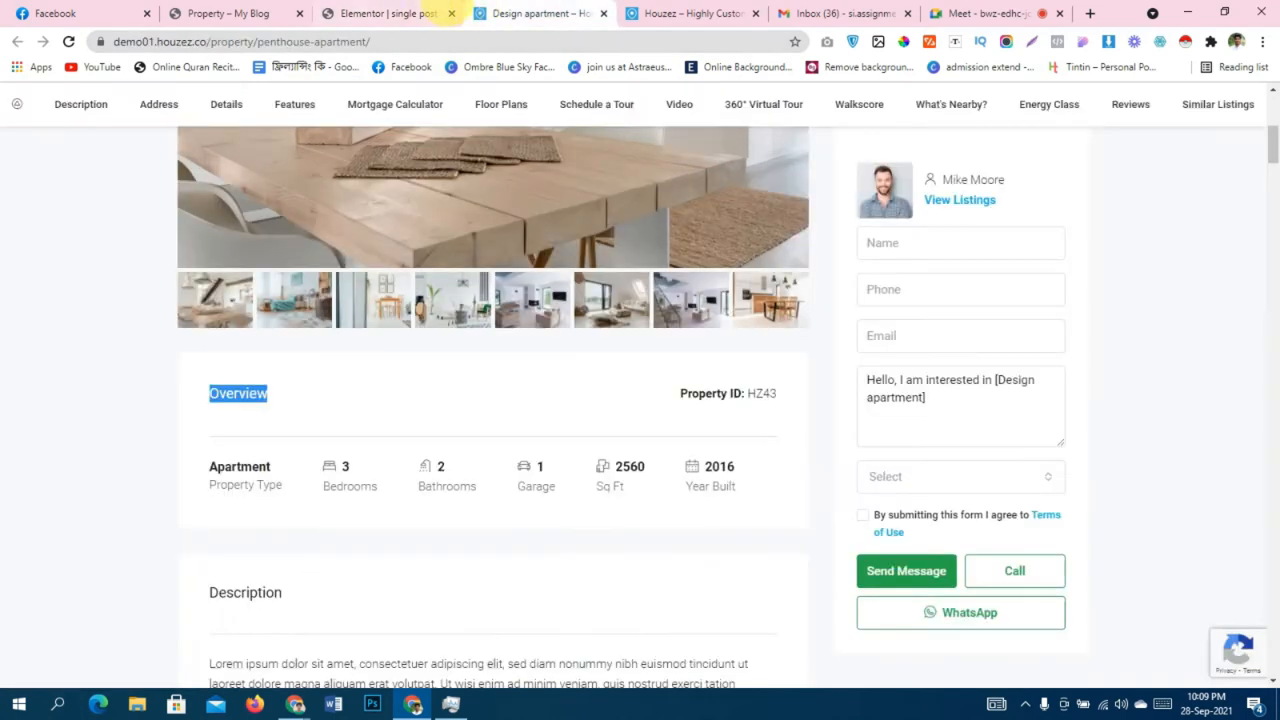
{"action": "left_click", "coordinate": [412, 13]}
{"action": "left_click_drag", "start_coordinate": [195, 236], "coordinate": [12, 238]}
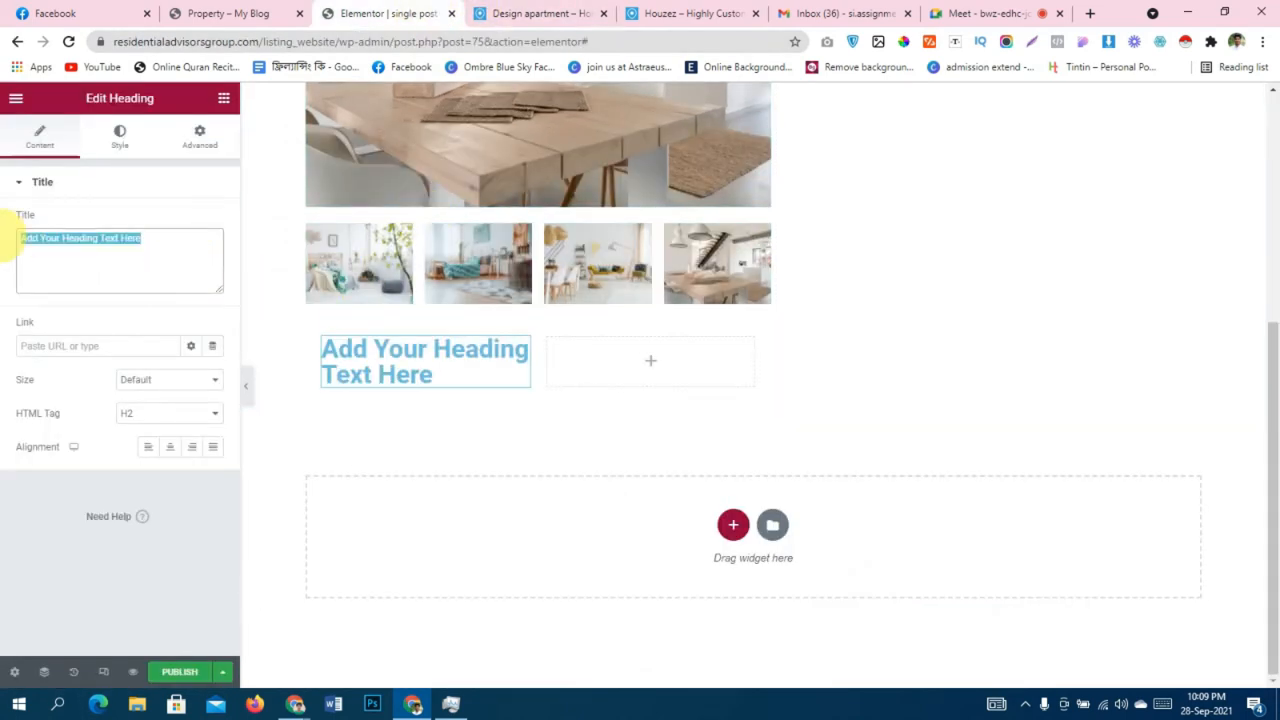
{"action": "key", "text": "ctrl+v"}
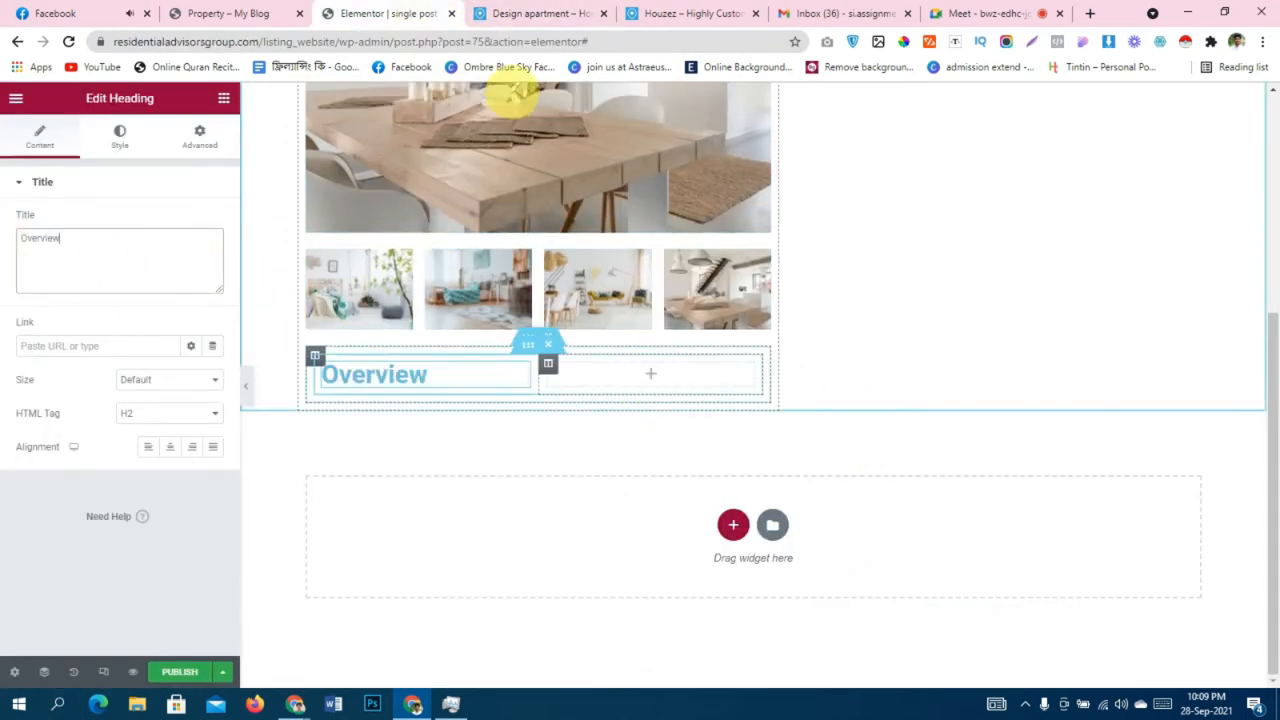
Add a Dynamic Field widget beside the Overview heading, with Meta Data as its source and Property ID as its meta field.
{"action": "left_click", "coordinate": [540, 13]}
{"action": "left_click", "coordinate": [385, 13]}
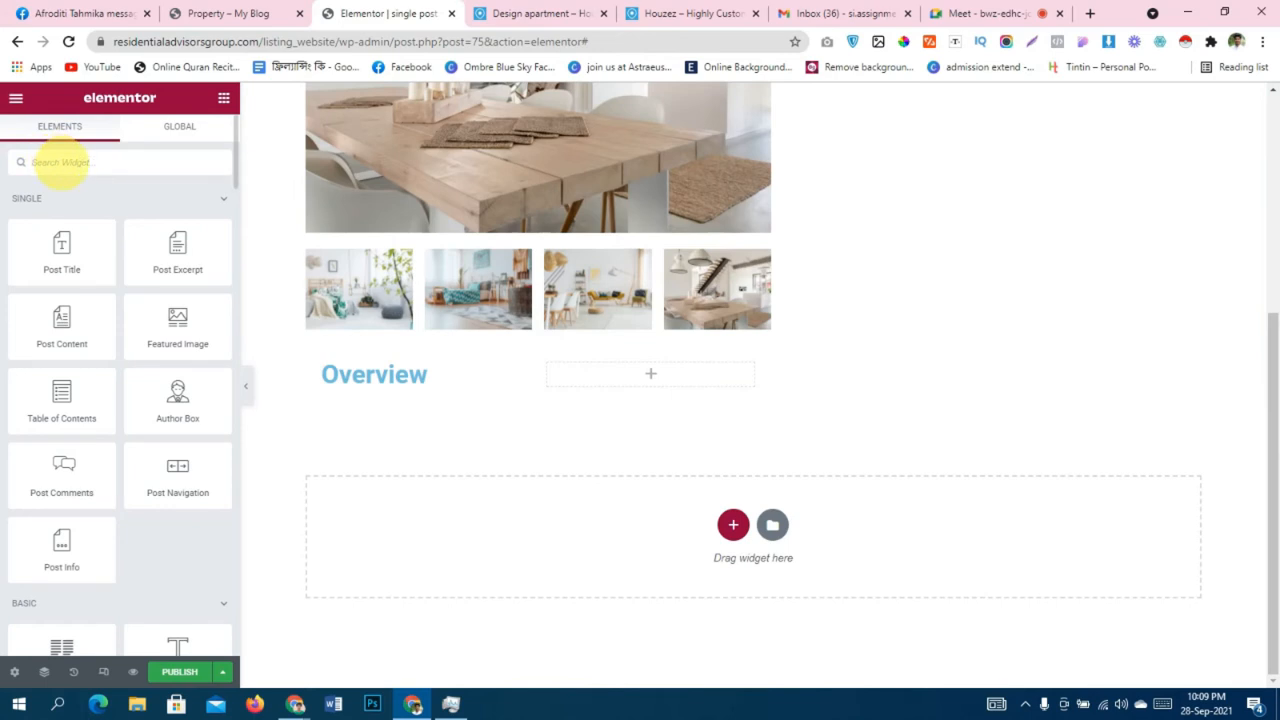
{"action": "type", "text": "dy"}
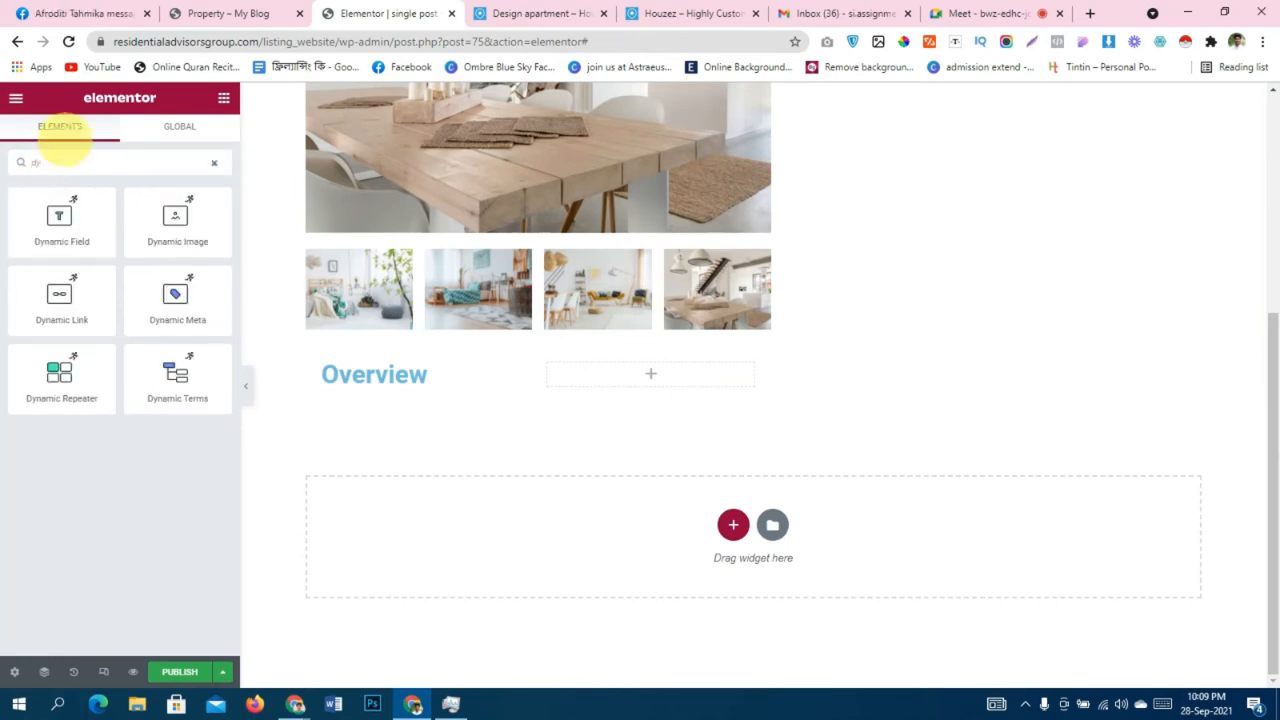
{"action": "left_click_drag", "start_coordinate": [62, 222], "coordinate": [670, 372]}
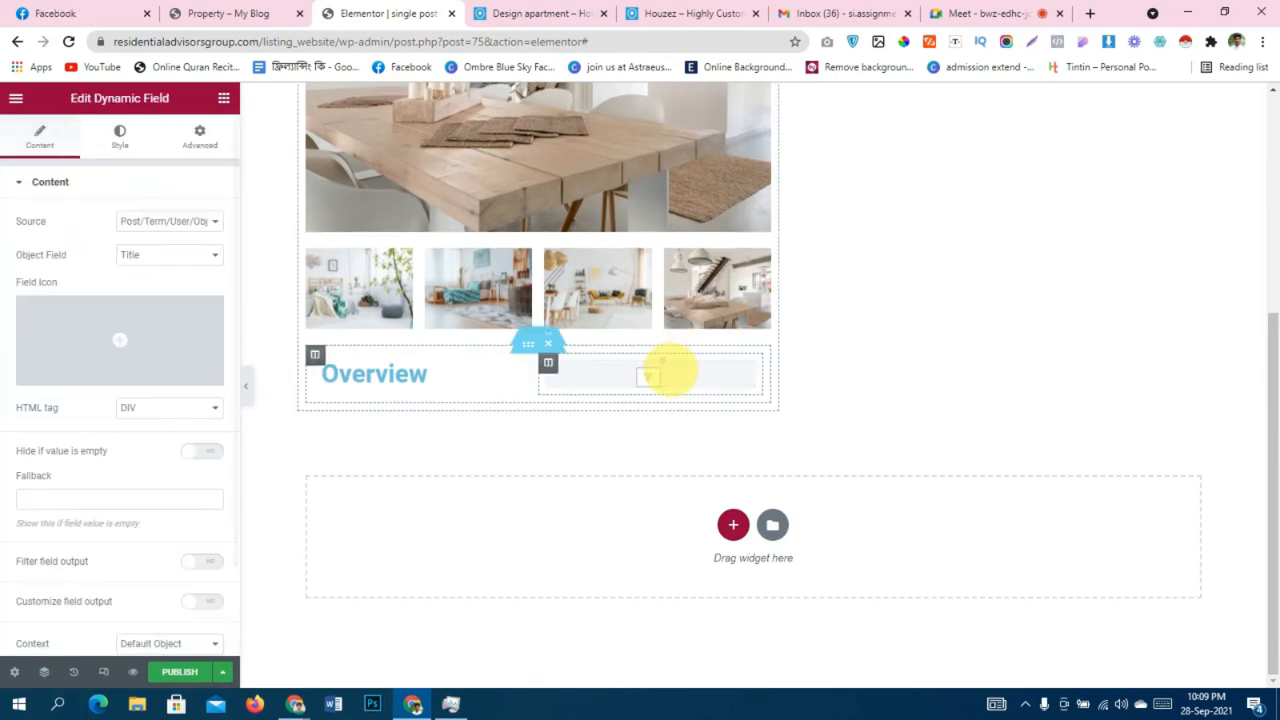
{"action": "left_click", "coordinate": [138, 221]}
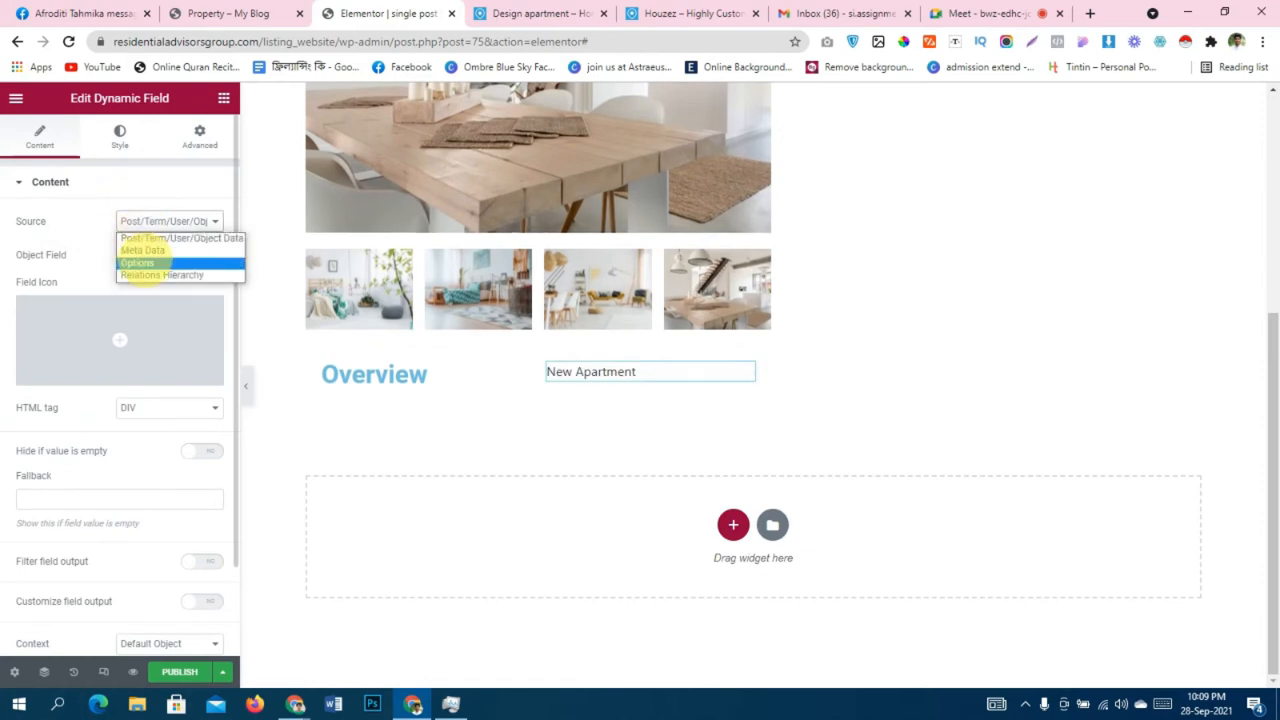
{"action": "left_click", "coordinate": [135, 249]}
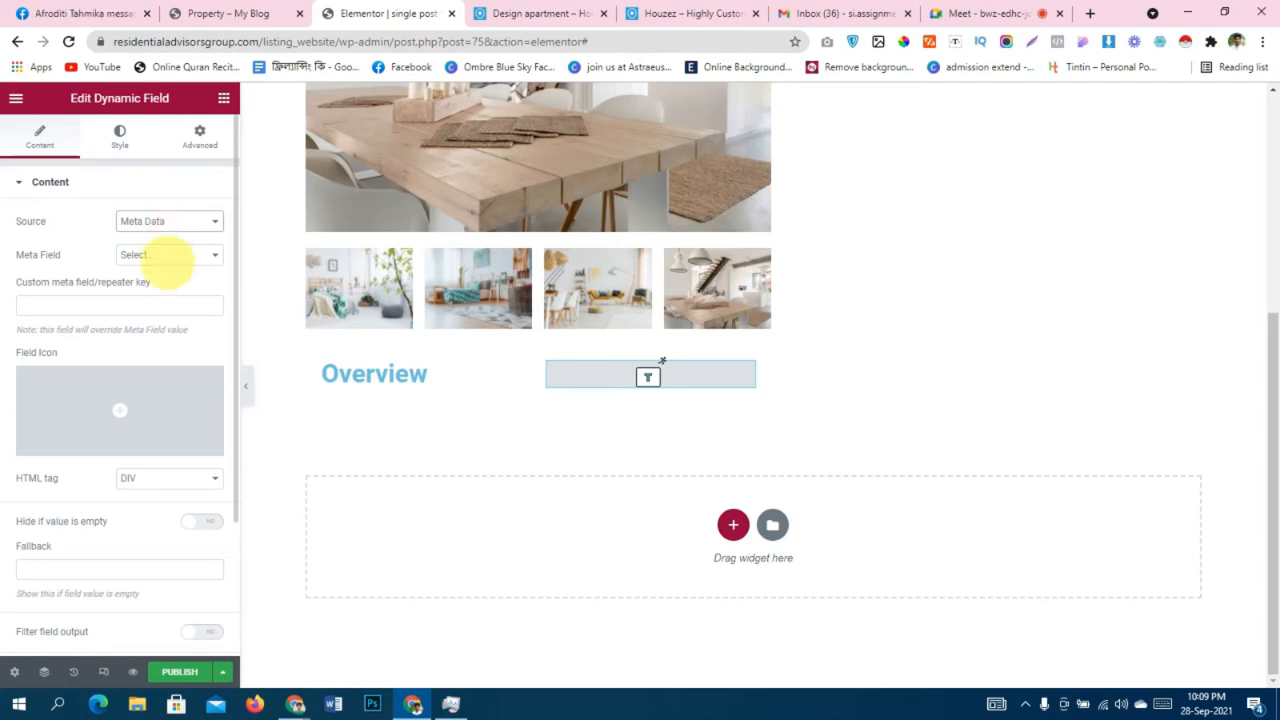
{"action": "left_click", "coordinate": [168, 254]}
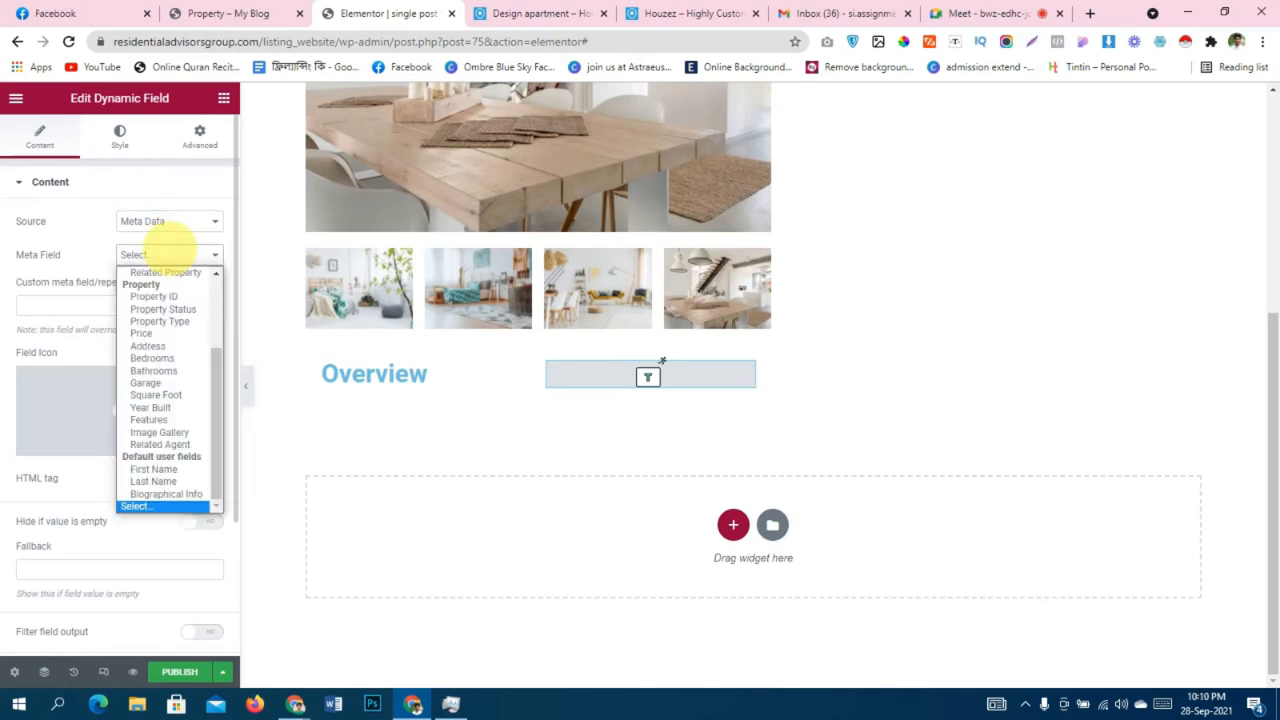
{"action": "scroll", "coordinate": [176, 270], "scroll_direction": "up", "scroll_amount": 1}
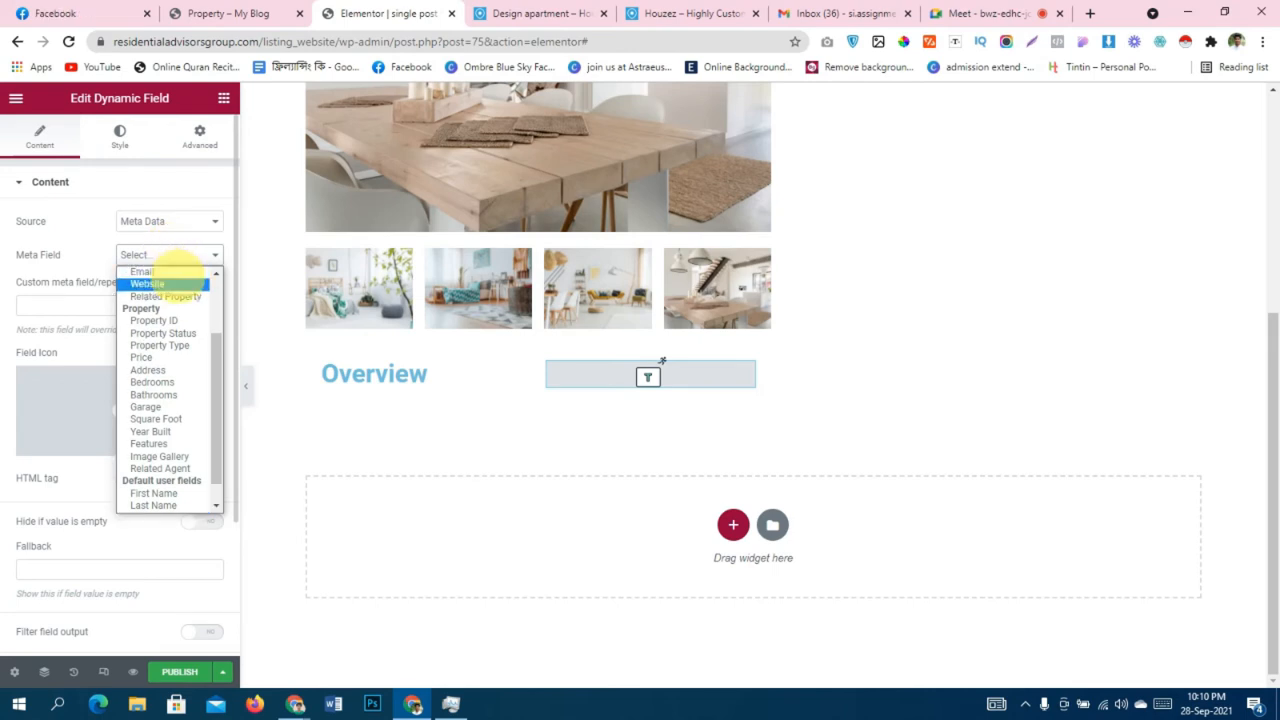
{"action": "left_click", "coordinate": [176, 320]}
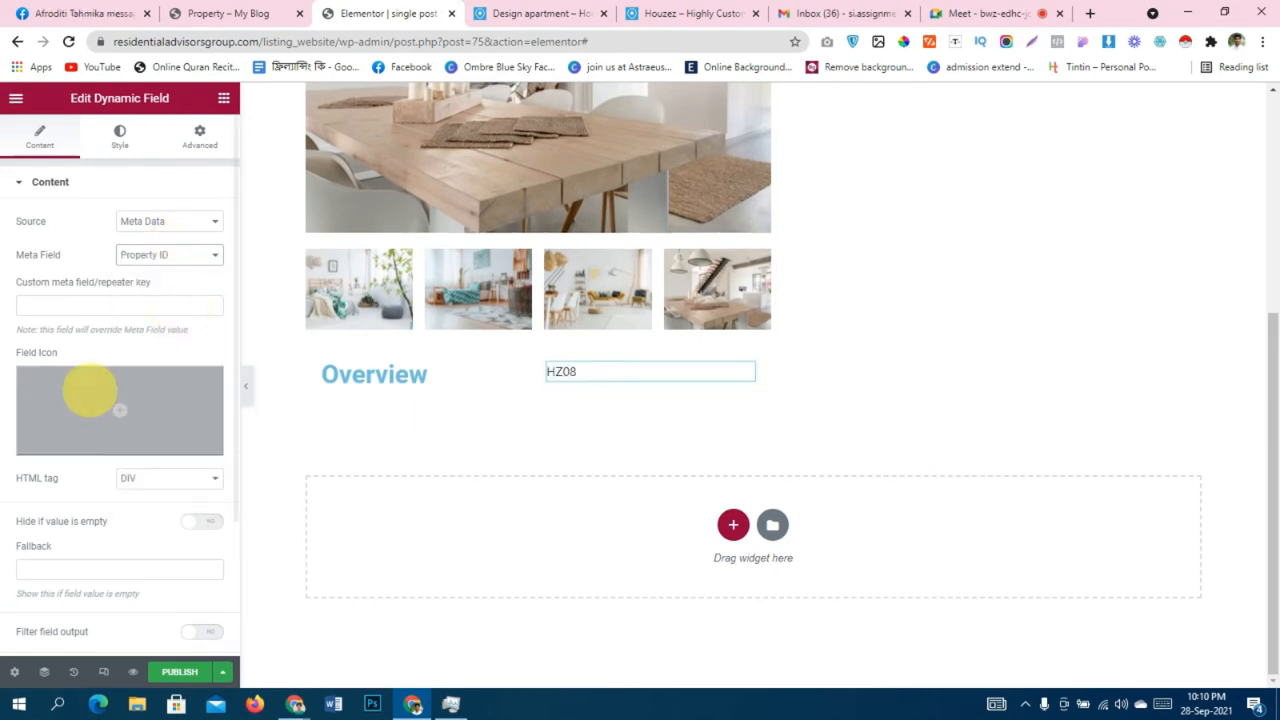
Check the demo page's Property ID label, then enable customized output for the dynamic field with the format "<b>Property ID: </b>%s".
{"action": "left_click", "coordinate": [225, 13]}
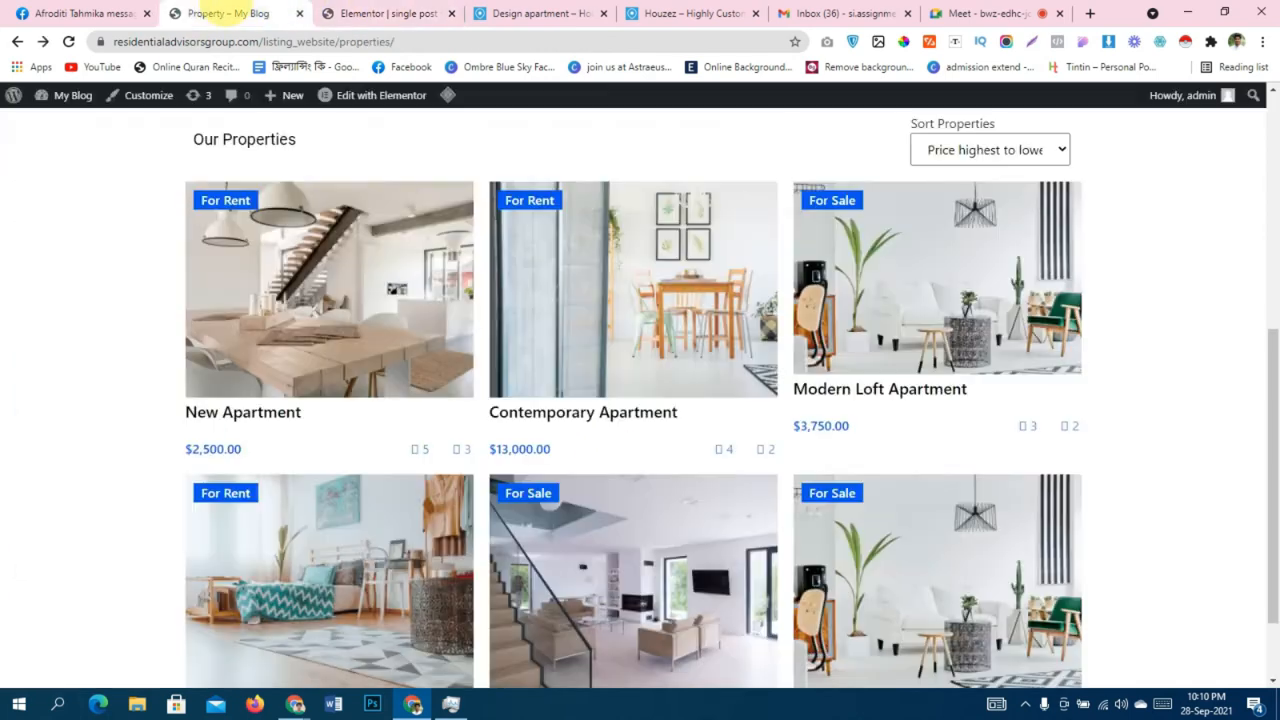
{"action": "left_click", "coordinate": [541, 14]}
{"action": "mouse_move", "coordinate": [681, 394]}
{"action": "left_mouse_down"}
{"action": "mouse_move", "coordinate": [730, 393]}
{"action": "mouse_move", "coordinate": [683, 391]}
{"action": "left_mouse_up"}
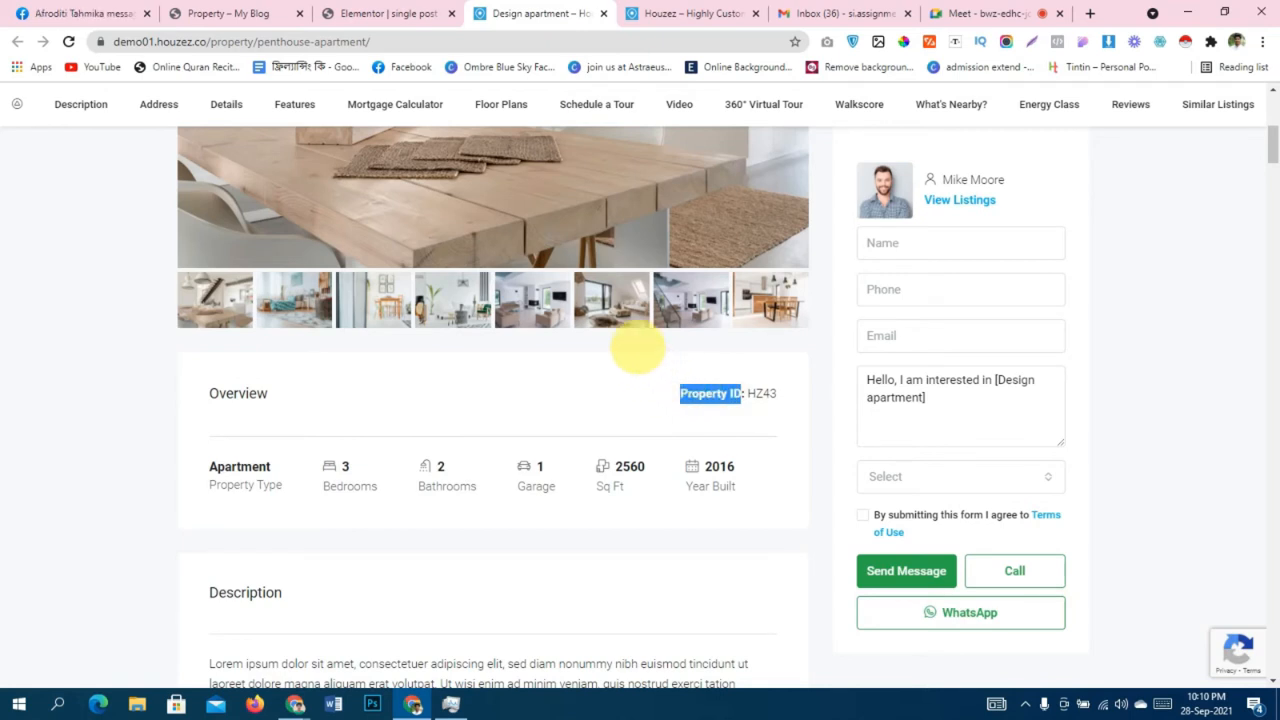
{"action": "left_click", "coordinate": [398, 13]}
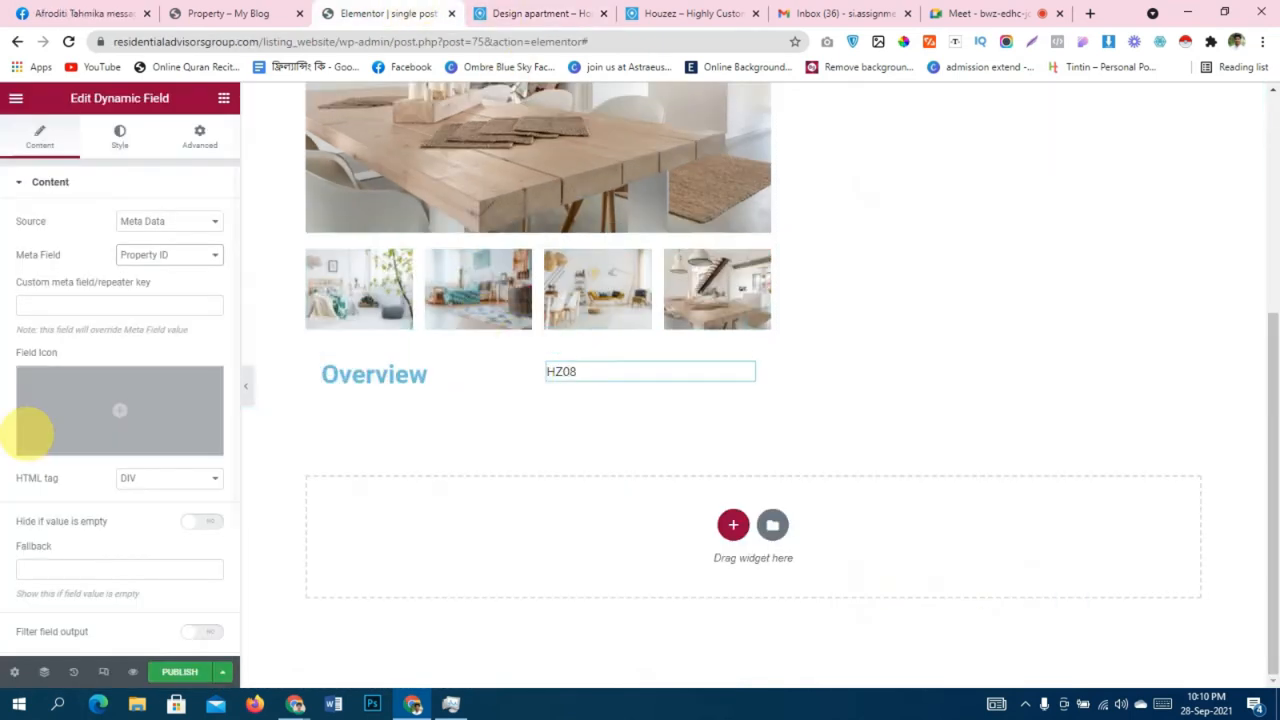
{"action": "scroll", "coordinate": [40, 430], "scroll_direction": "down", "scroll_amount": 2}
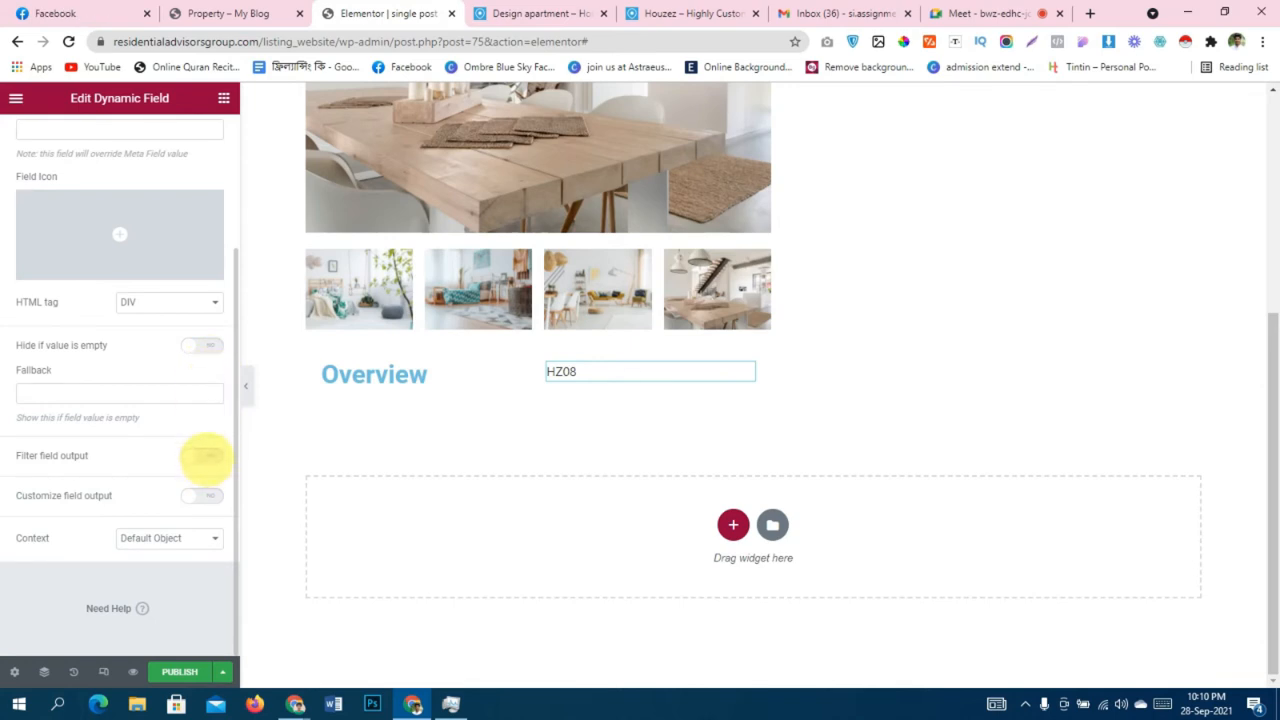
{"action": "left_click", "coordinate": [205, 492]}
{"action": "scroll", "coordinate": [170, 400], "scroll_direction": "down", "scroll_amount": 1}
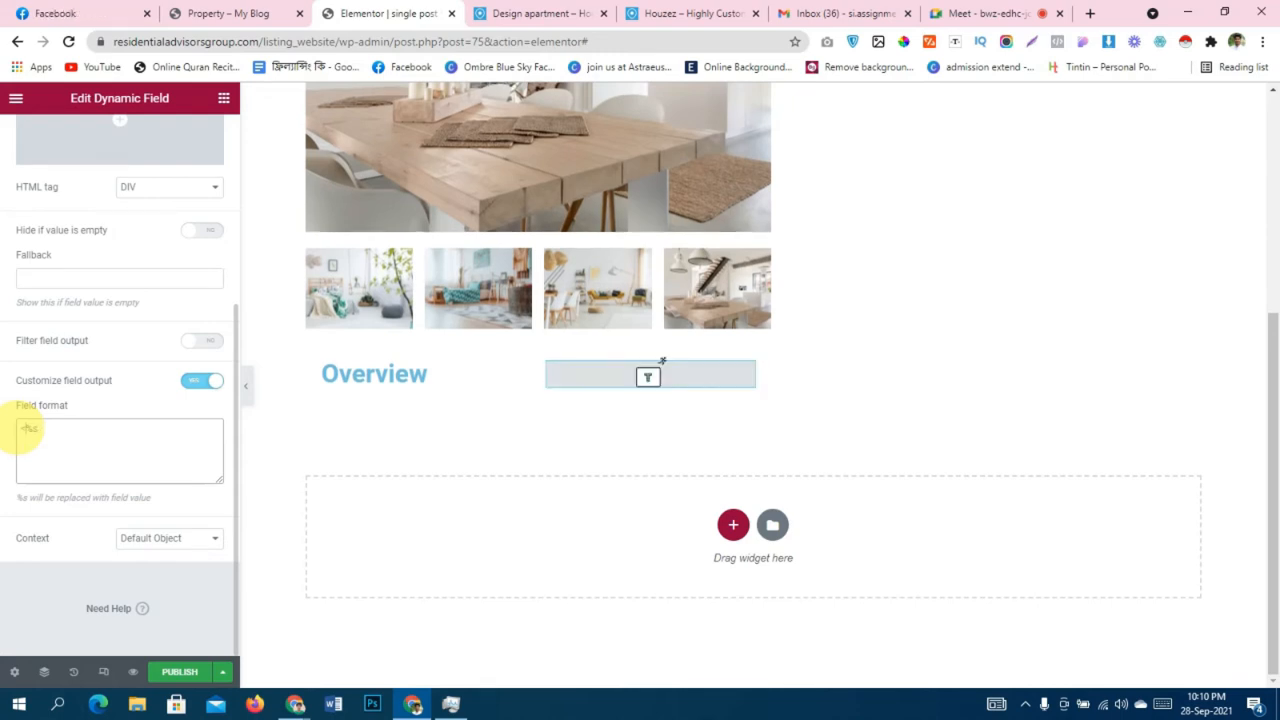
{"action": "type", "text": "b>Property ID: </b>%s"}
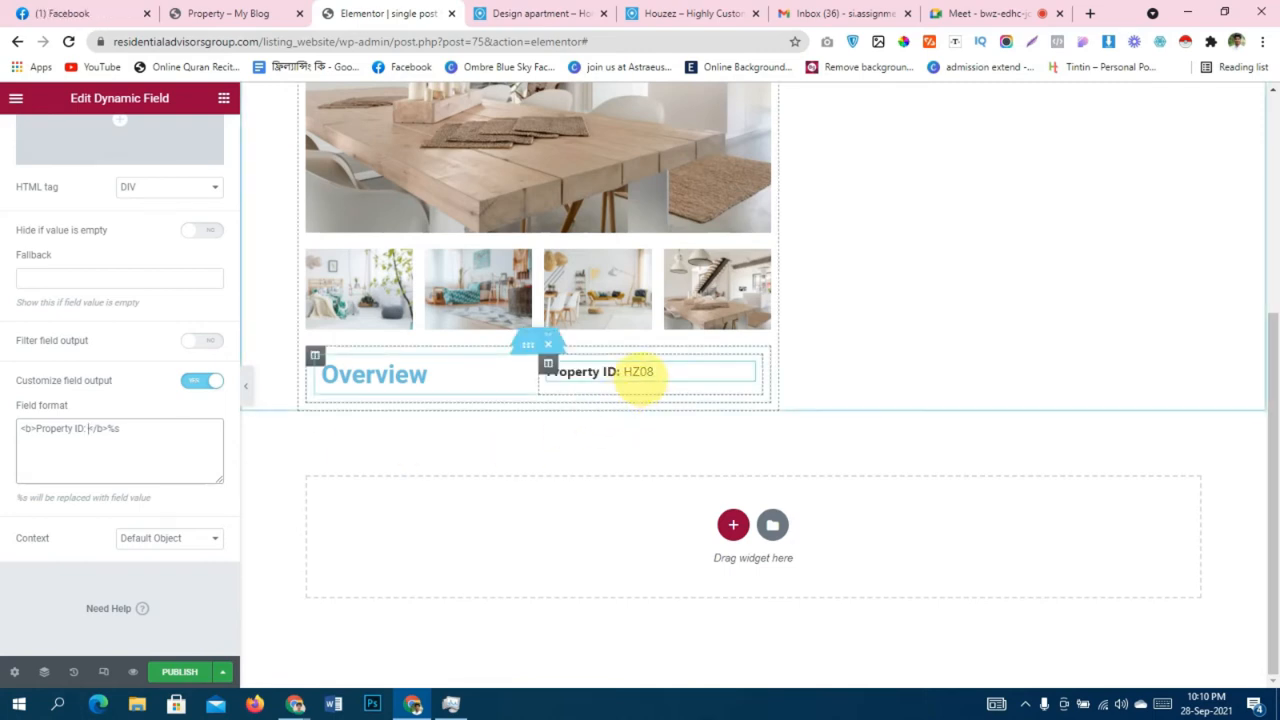
Align the Property ID field's widget items to the right.
{"action": "scroll", "coordinate": [23, 271], "scroll_direction": "up", "scroll_amount": 3}
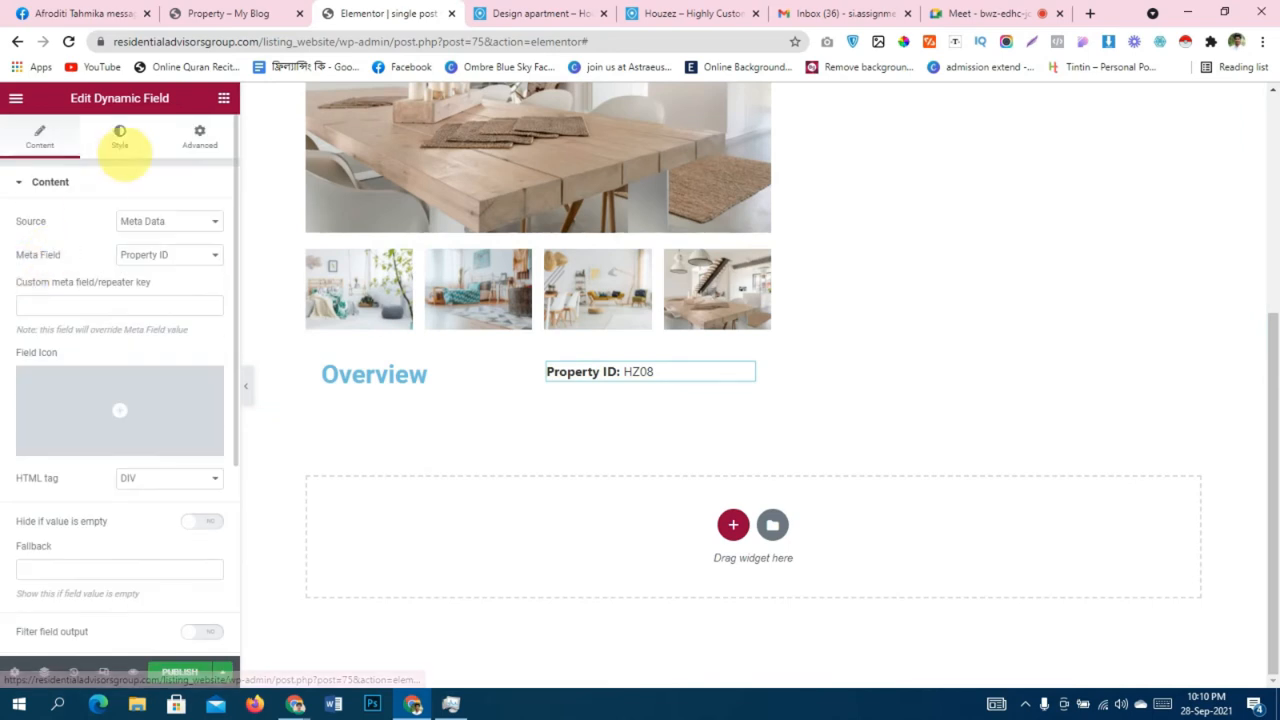
{"action": "left_click", "coordinate": [120, 140]}
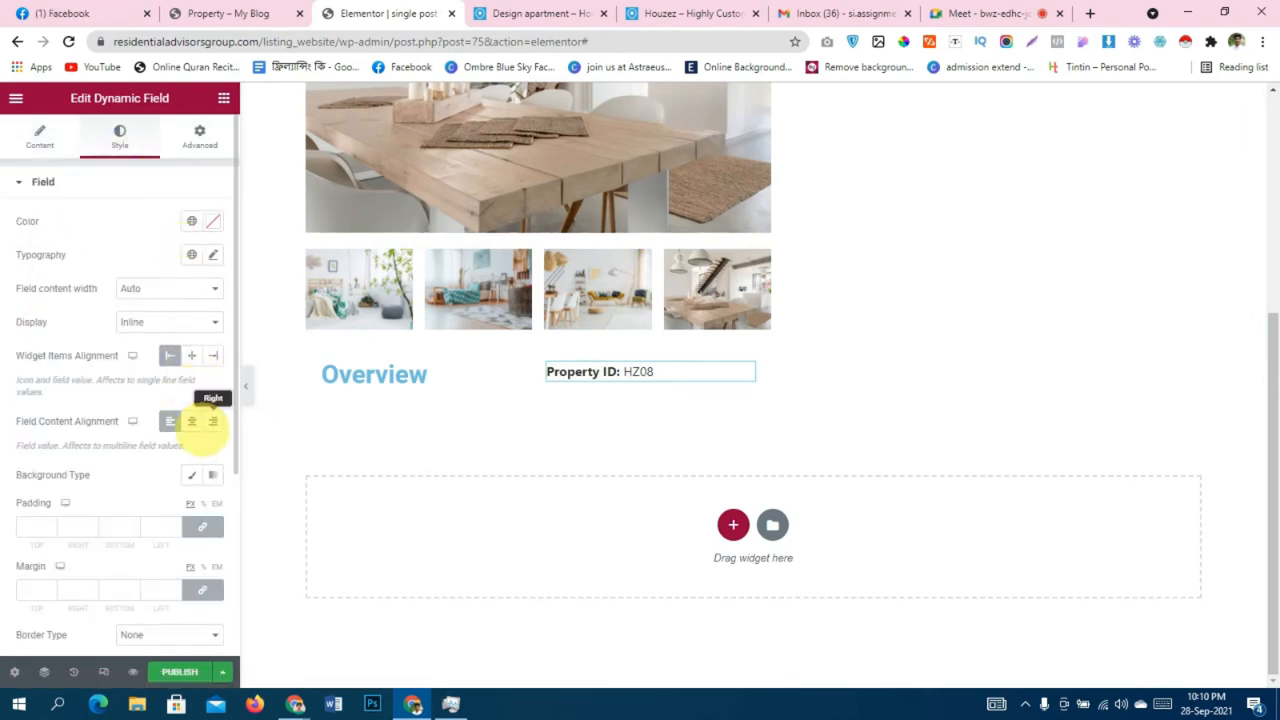
{"action": "left_click", "coordinate": [213, 356]}
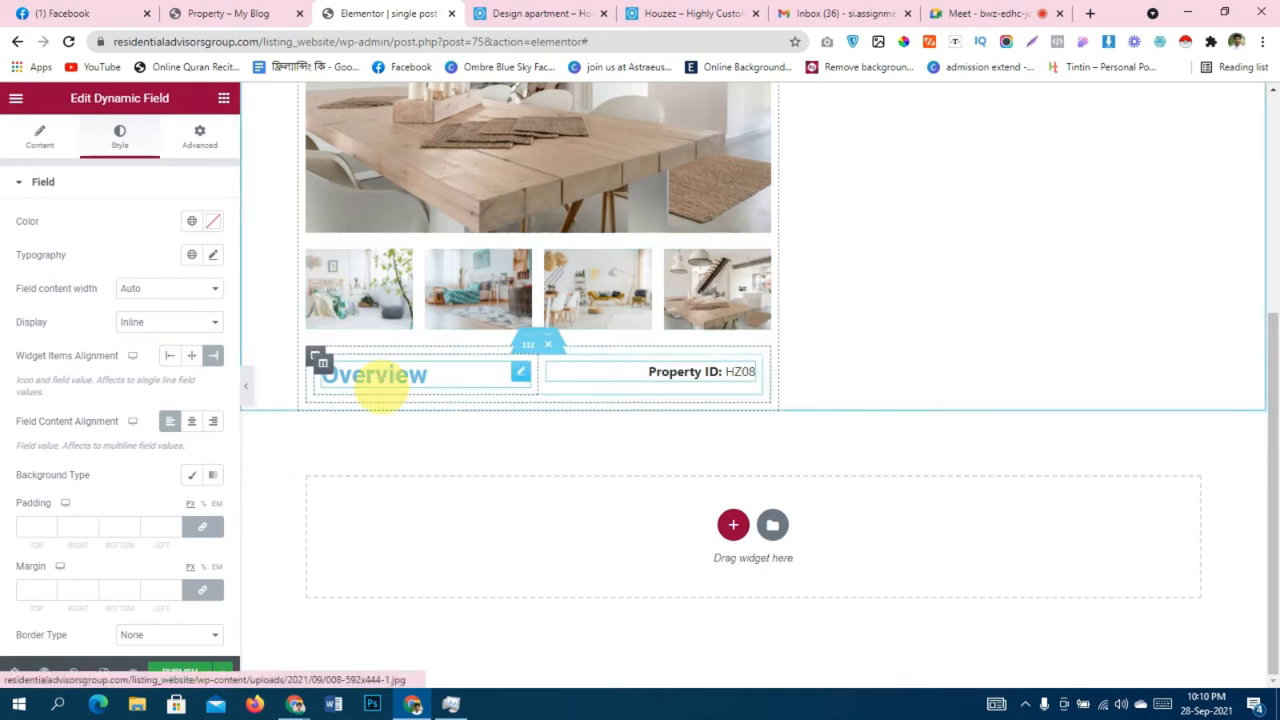
Change the Overview heading's text color to dark grey and set its font size to 22 px.
{"action": "left_click", "coordinate": [381, 378]}
{"action": "left_click", "coordinate": [120, 140]}
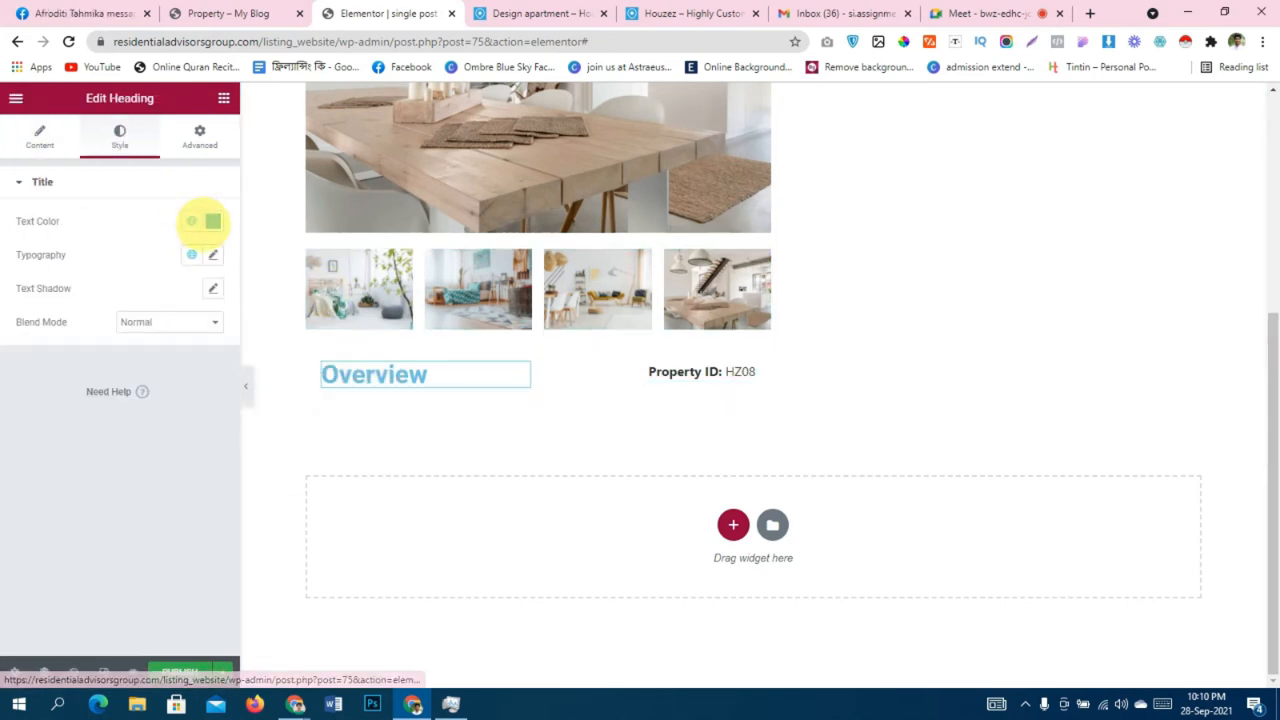
{"action": "left_click", "coordinate": [212, 221]}
{"action": "left_click_drag", "start_coordinate": [73, 318], "coordinate": [36, 358]}
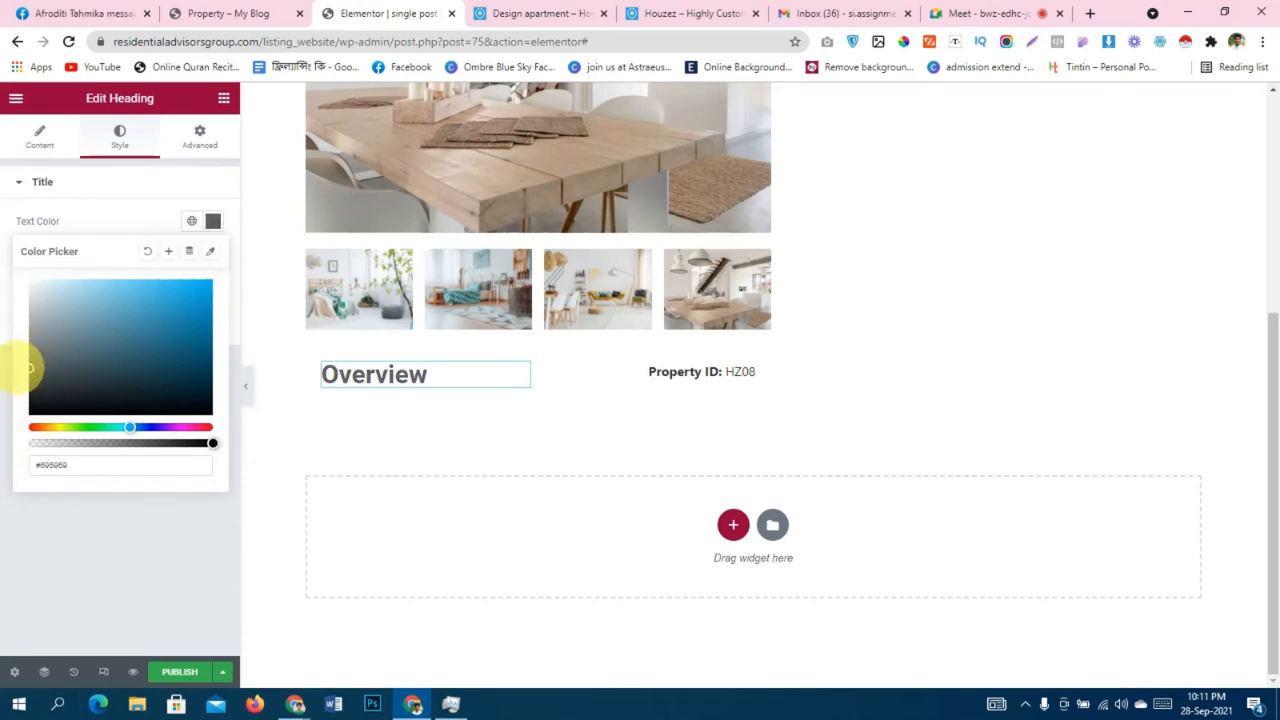
{"action": "left_click", "coordinate": [40, 437]}
{"action": "left_click", "coordinate": [211, 254]}
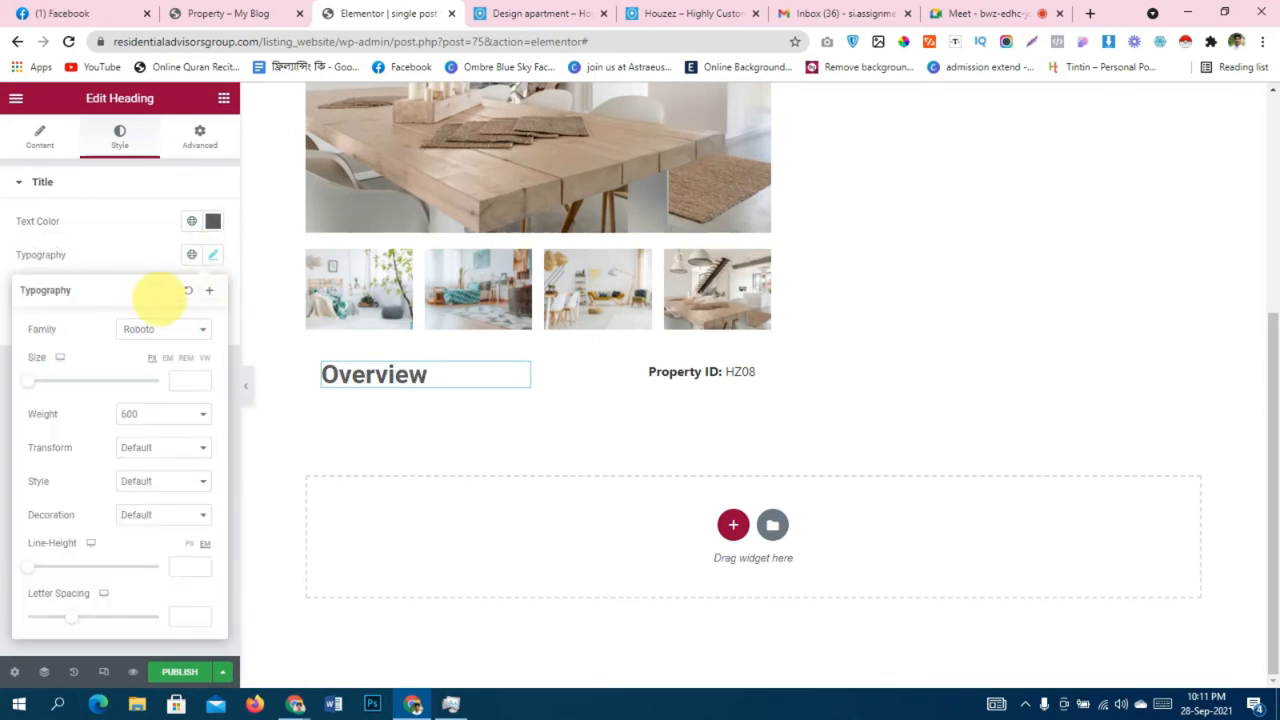
{"action": "left_click", "coordinate": [32, 381]}
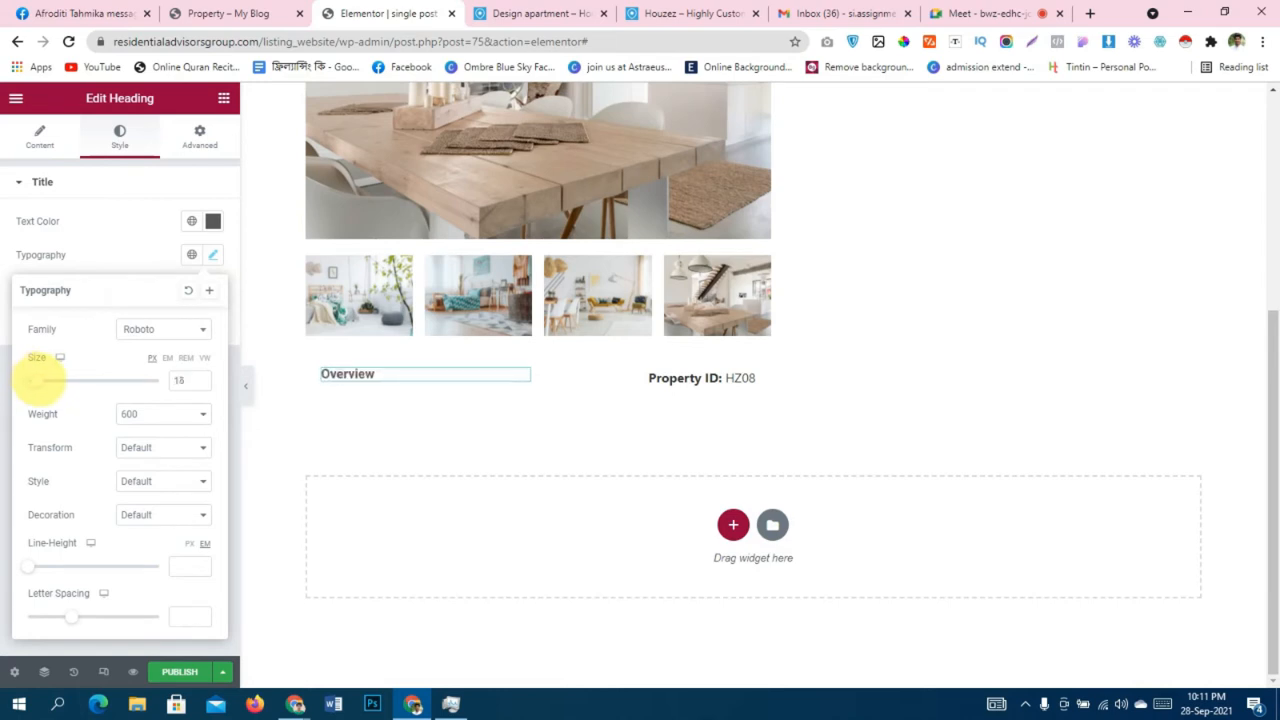
{"action": "left_click_drag", "start_coordinate": [36, 378], "coordinate": [45, 380]}
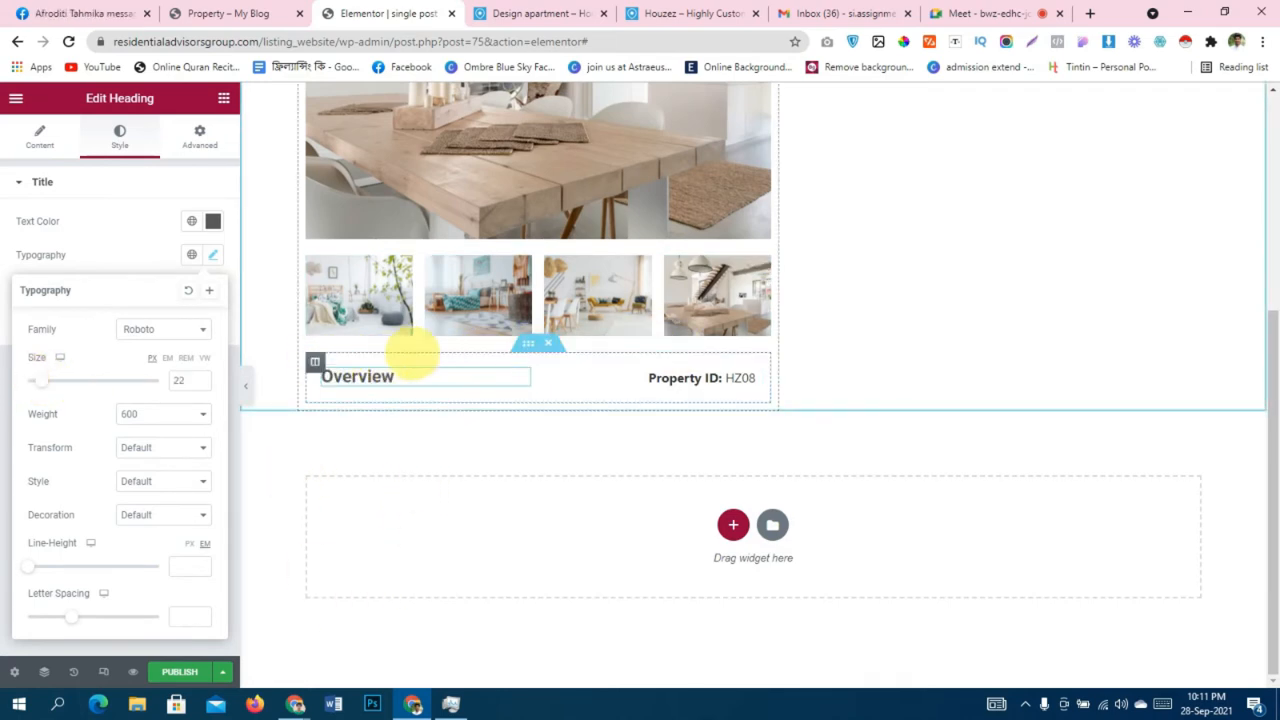
Give the inner section holding the Overview heading and Property ID a solid light grey background, #F8F8F8.
{"action": "left_click", "coordinate": [528, 343]}
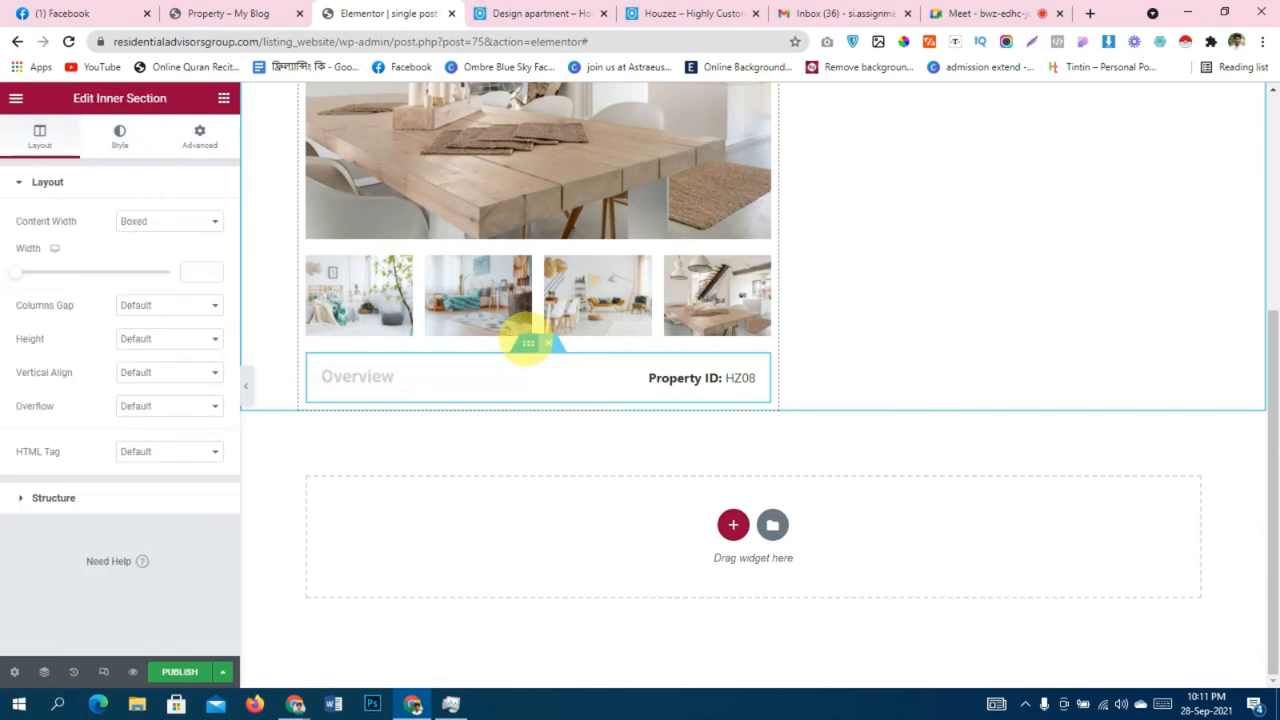
{"action": "left_click", "coordinate": [119, 135]}
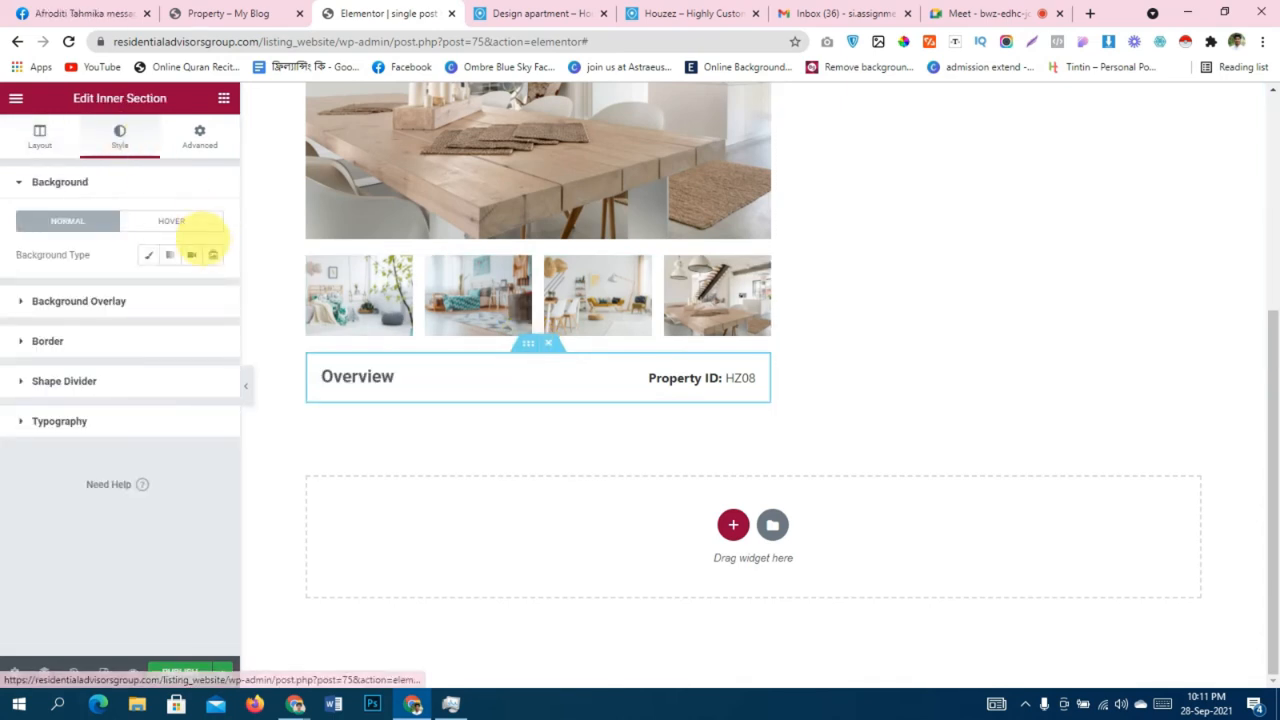
{"action": "left_click", "coordinate": [148, 254]}
{"action": "left_click", "coordinate": [191, 288]}
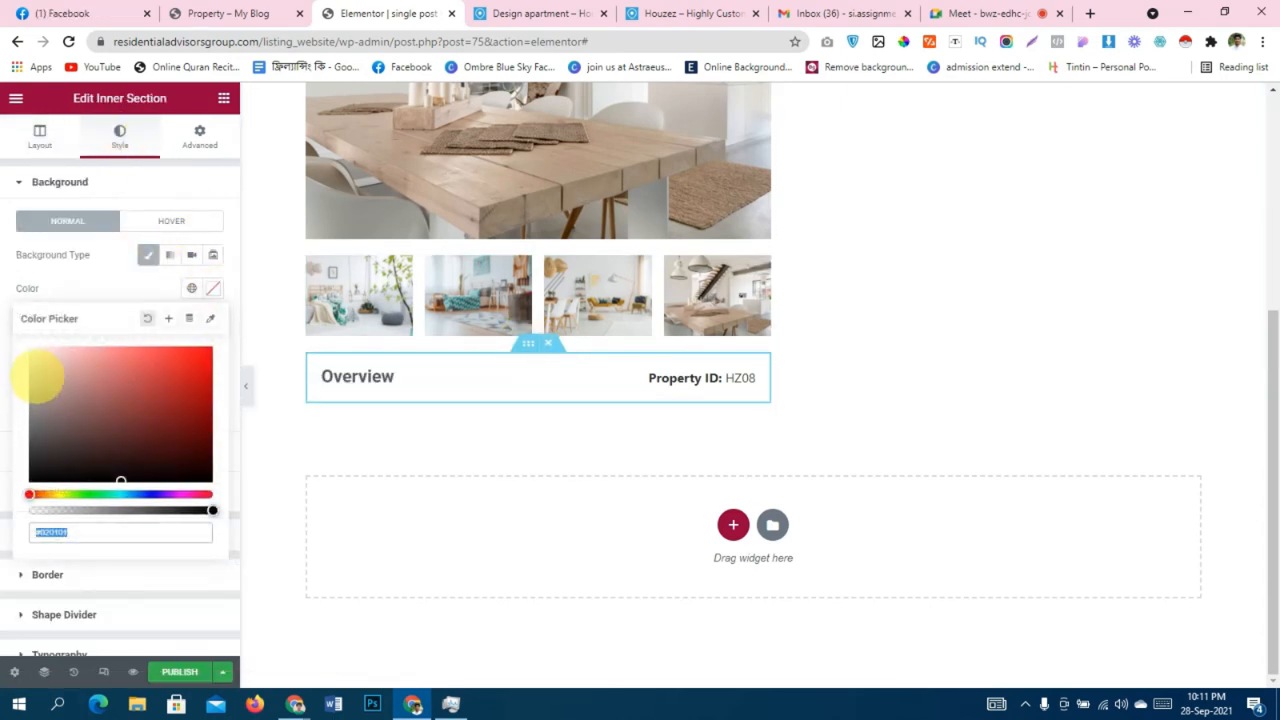
{"action": "left_click_drag", "start_coordinate": [40, 357], "coordinate": [14, 355]}
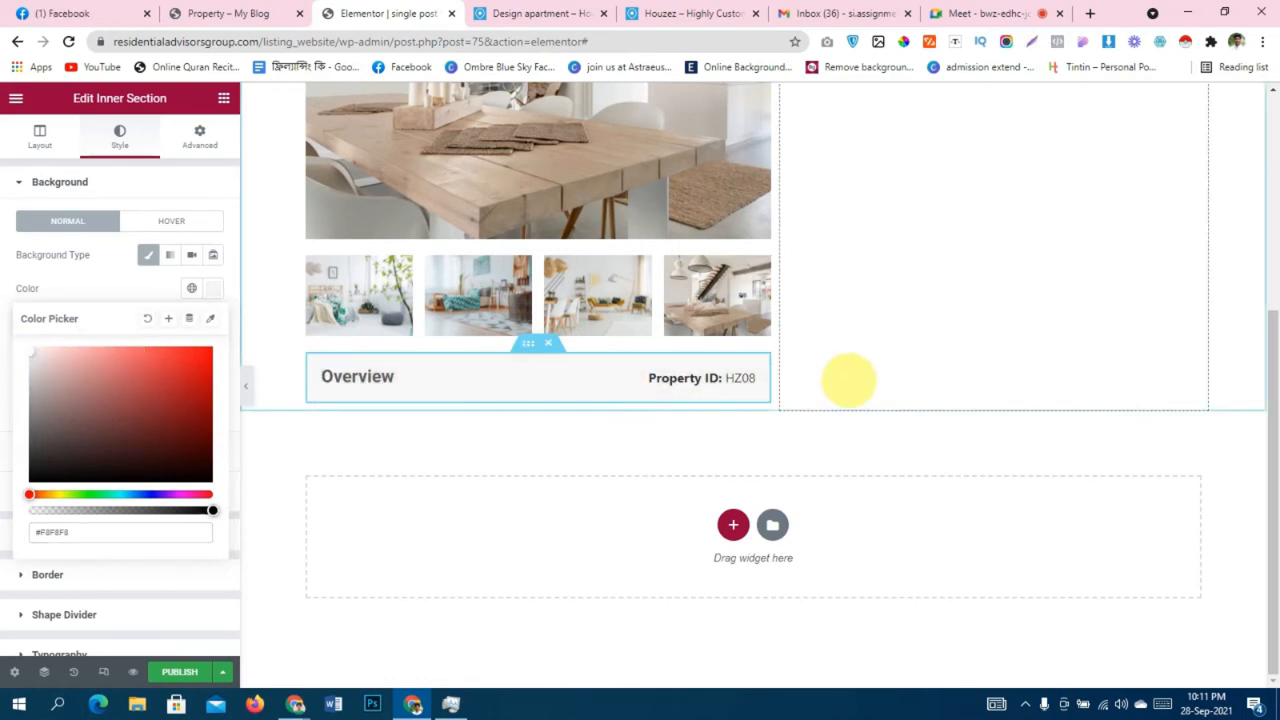
{"action": "scroll", "coordinate": [703, 189], "scroll_direction": "up", "scroll_amount": 4}
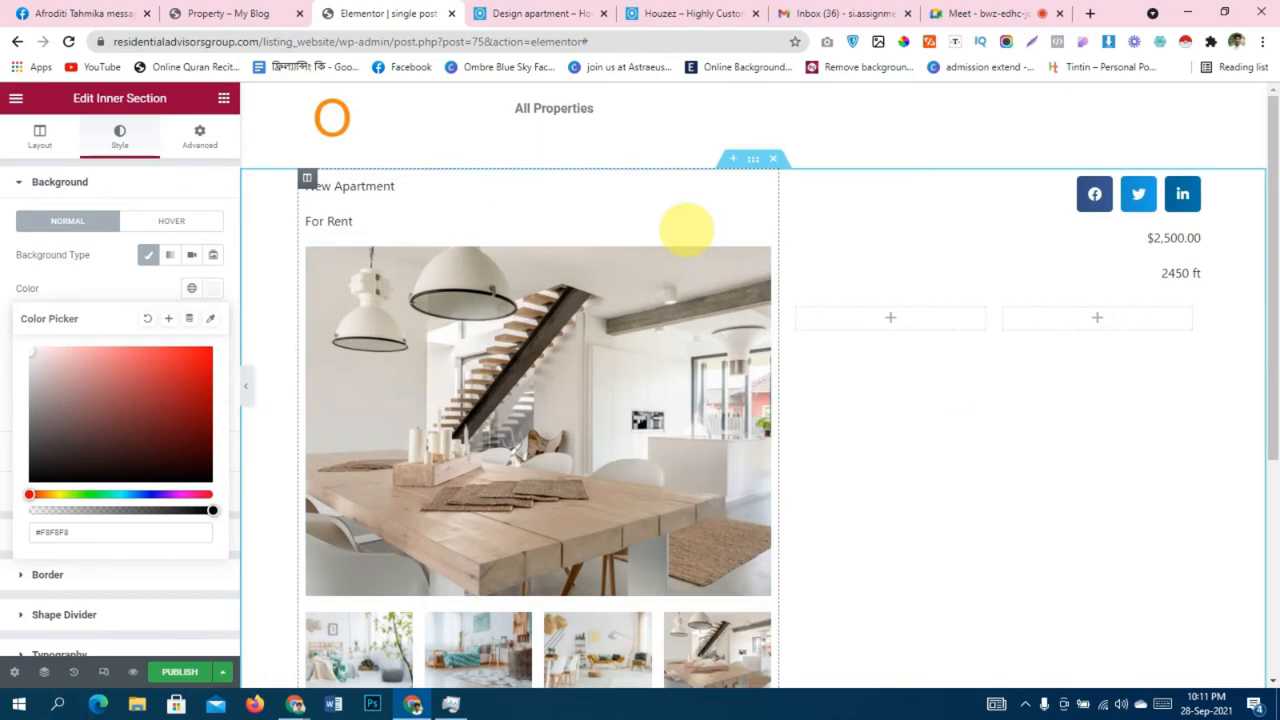
Examine the Overview block on the Houzez demo page, including the line and property facts below its heading.
{"action": "scroll", "coordinate": [914, 229], "scroll_direction": "down", "scroll_amount": 4}
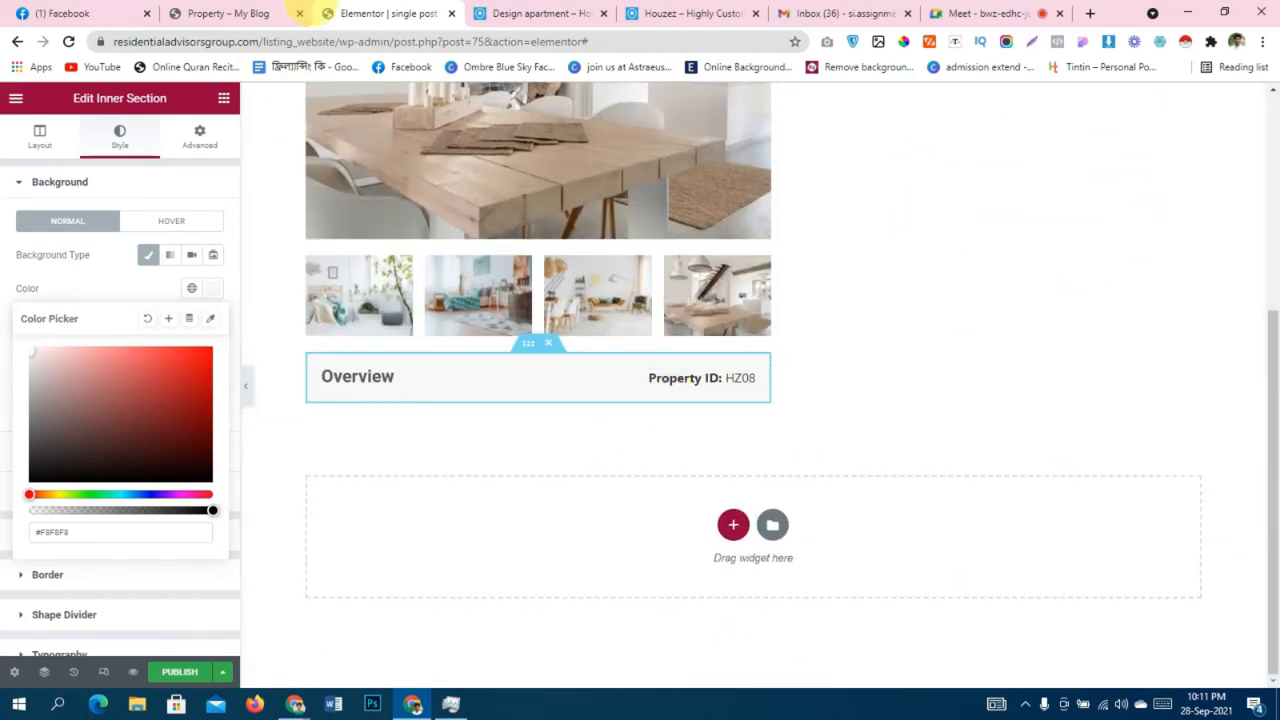
{"action": "left_click", "coordinate": [540, 13]}
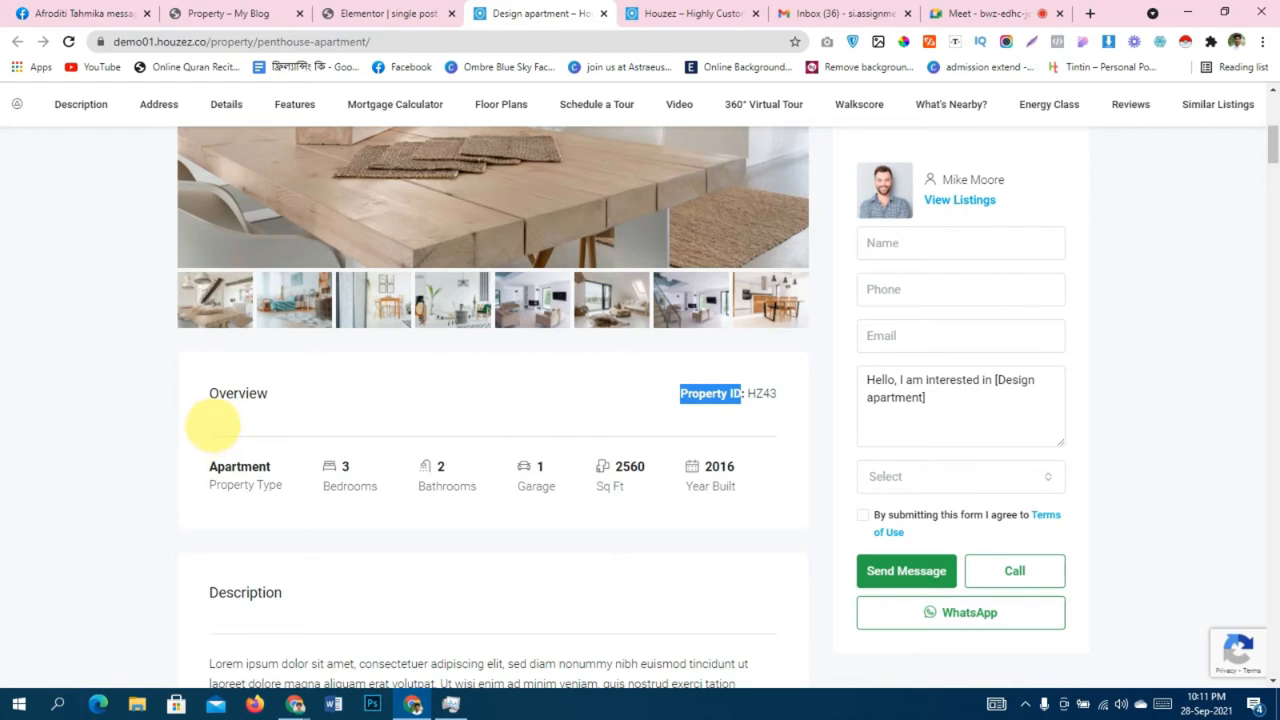
{"action": "double_click", "coordinate": [238, 466]}
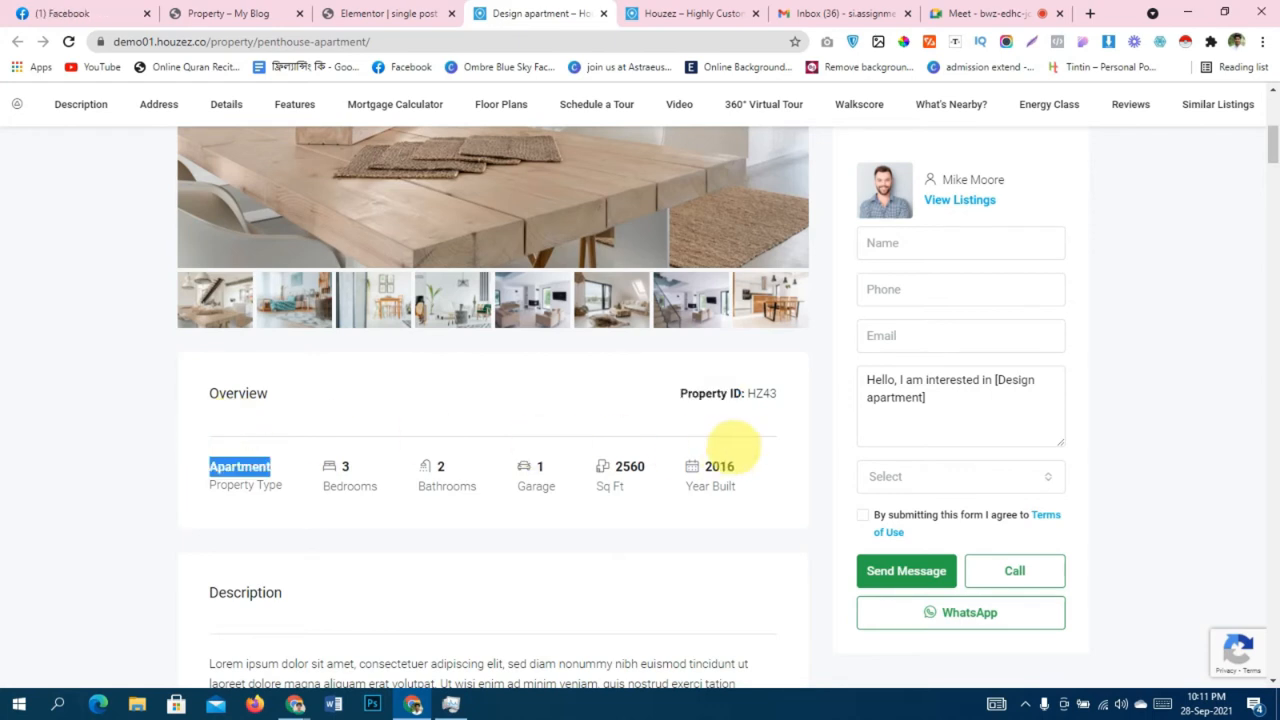
{"action": "left_click", "coordinate": [780, 431]}
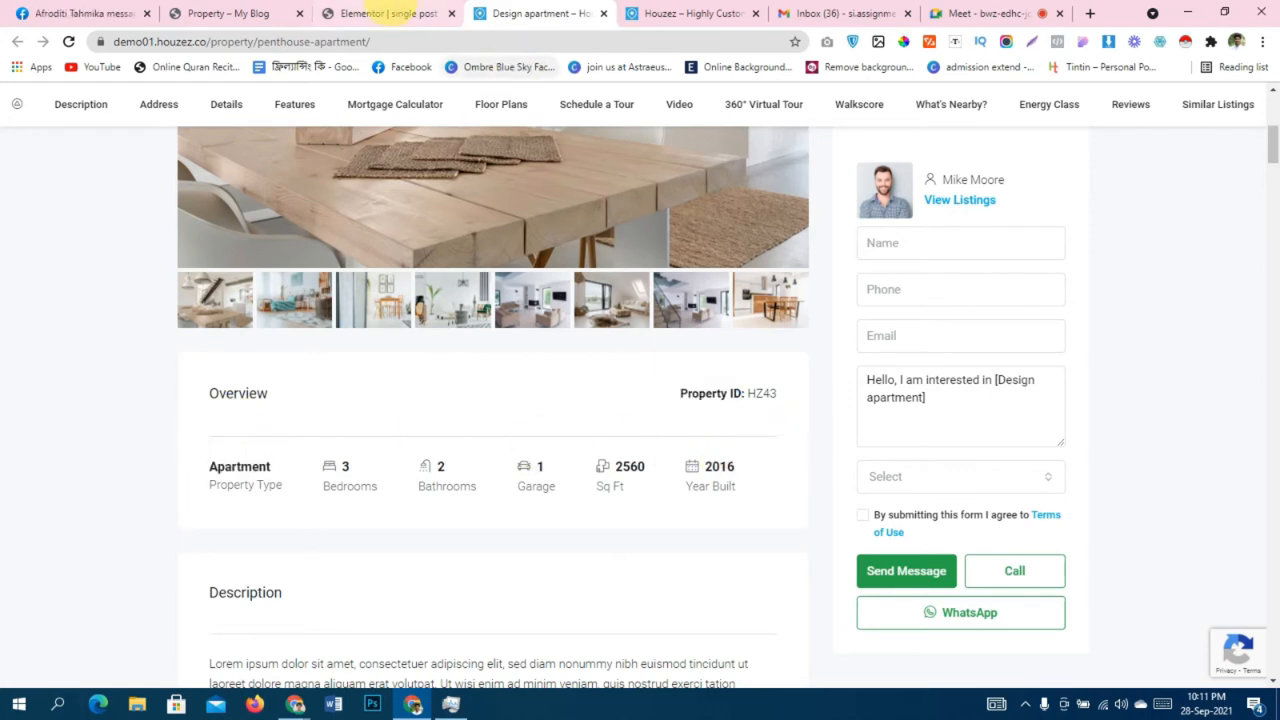
{"action": "left_click", "coordinate": [385, 13]}
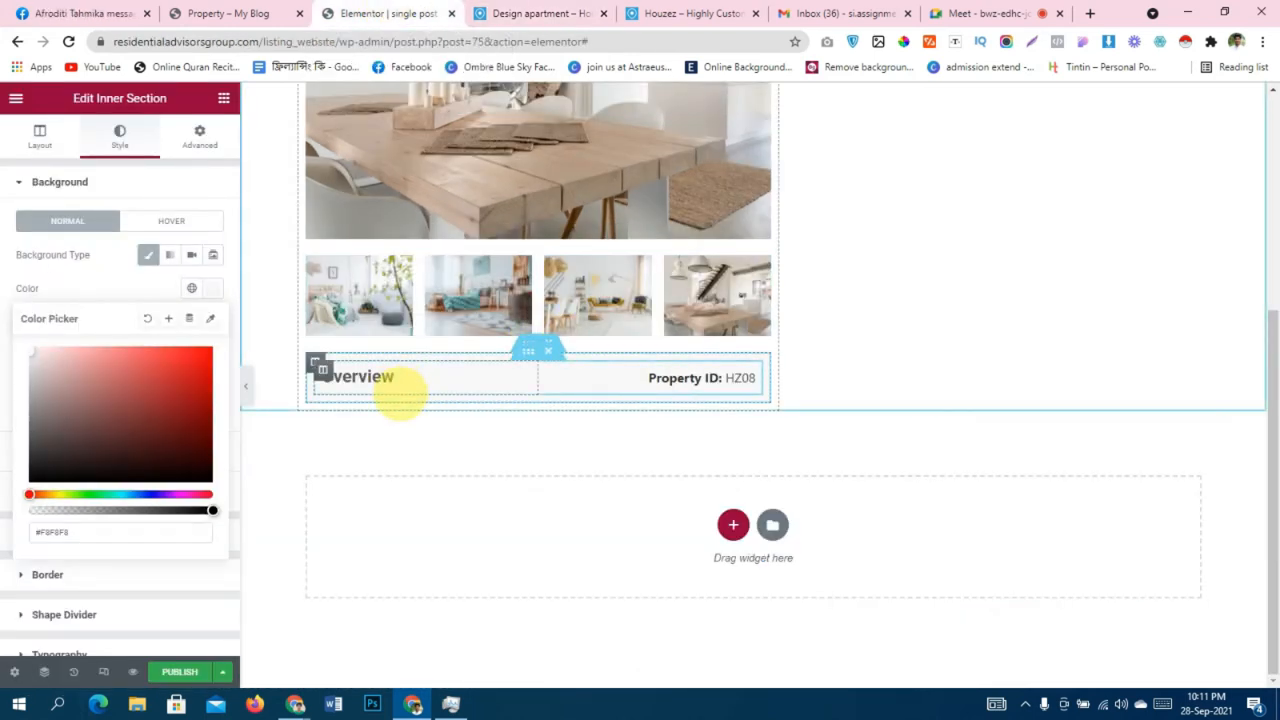
Add a Divider widget beneath the Overview heading and Property ID row.
{"action": "left_click", "coordinate": [224, 98]}
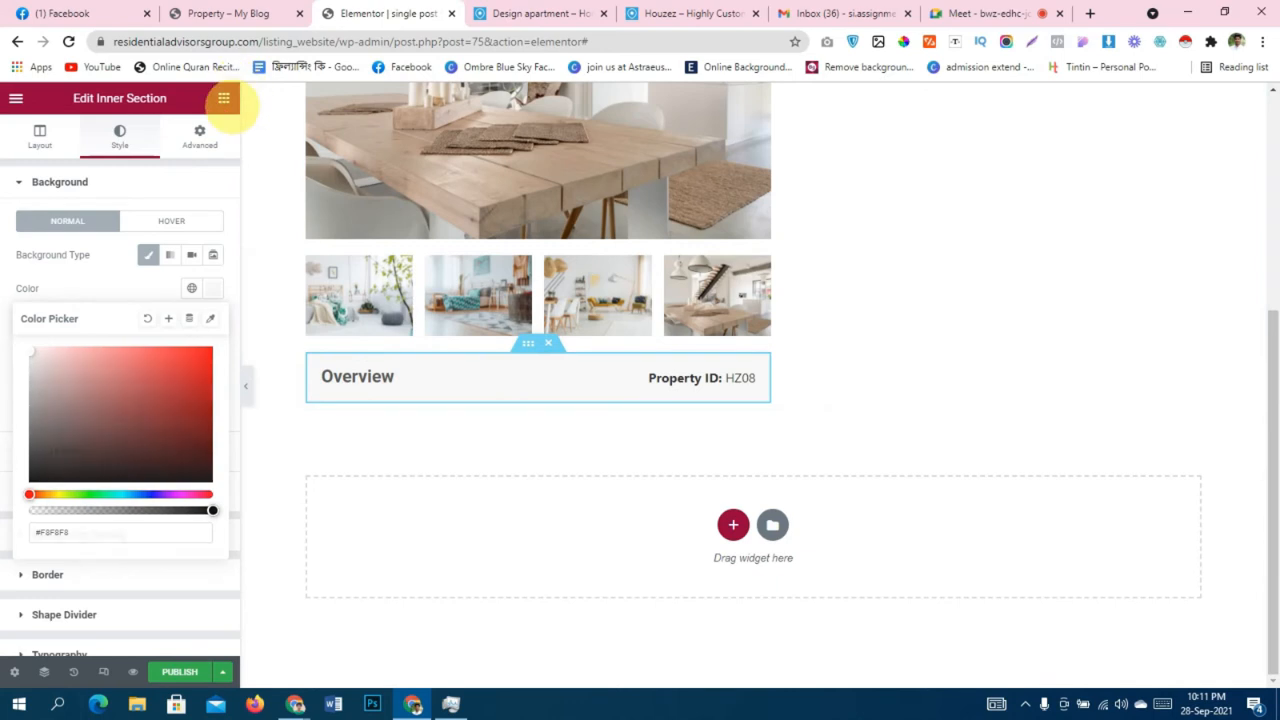
{"action": "scroll", "coordinate": [186, 371], "scroll_direction": "down", "scroll_amount": 3}
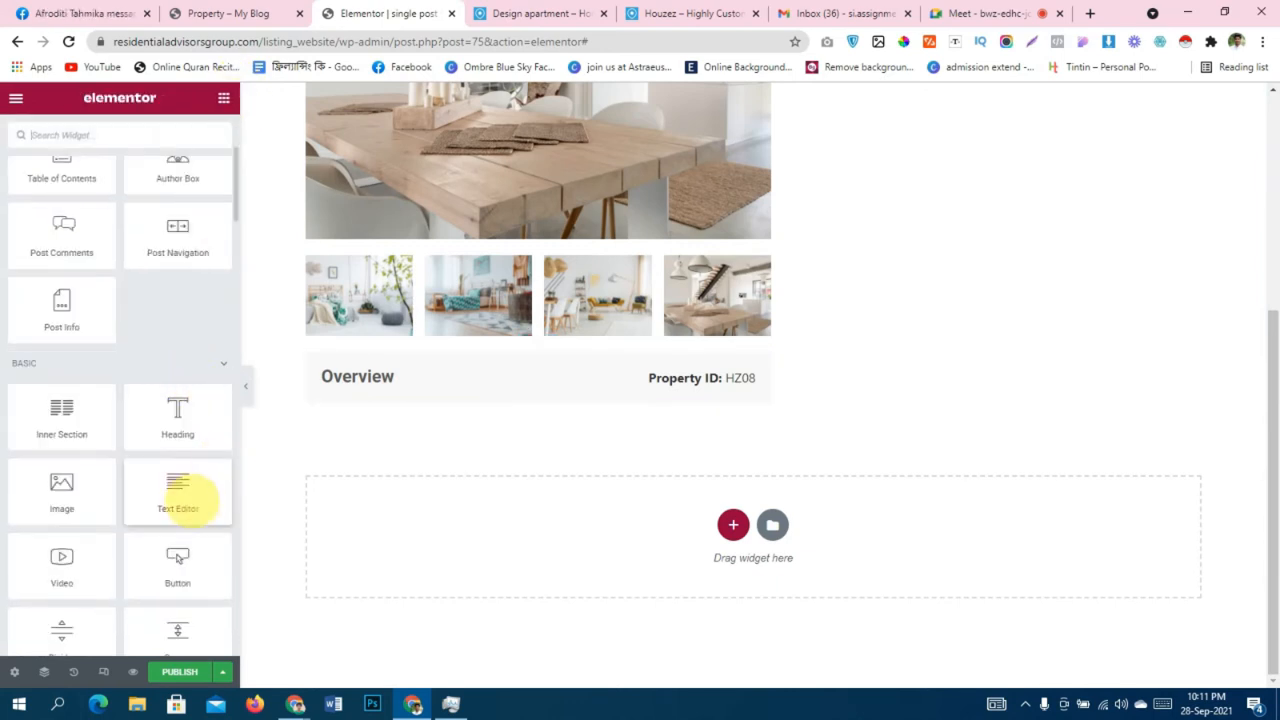
{"action": "scroll", "coordinate": [160, 495], "scroll_direction": "down", "scroll_amount": 2}
{"action": "left_click_drag", "start_coordinate": [80, 466], "coordinate": [478, 400]}
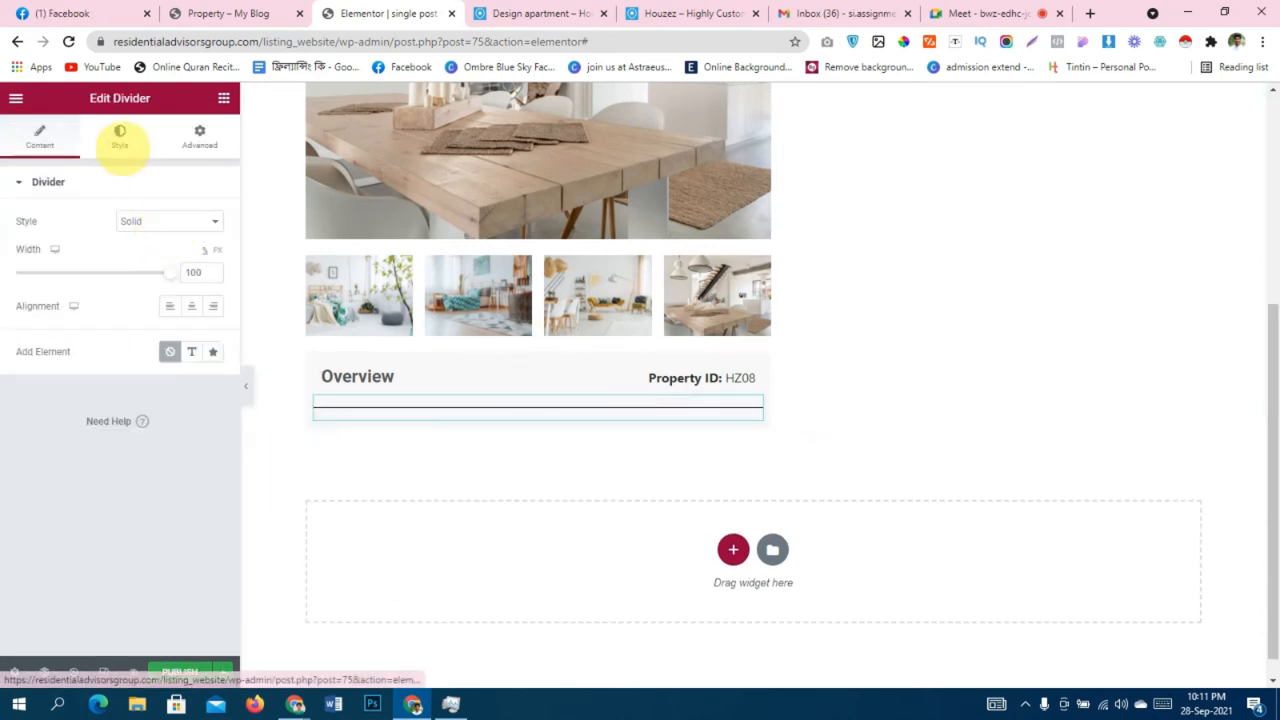
Set the divider's weight to 1, its width to 97% and its alignment to center.
{"action": "left_click", "coordinate": [120, 137]}
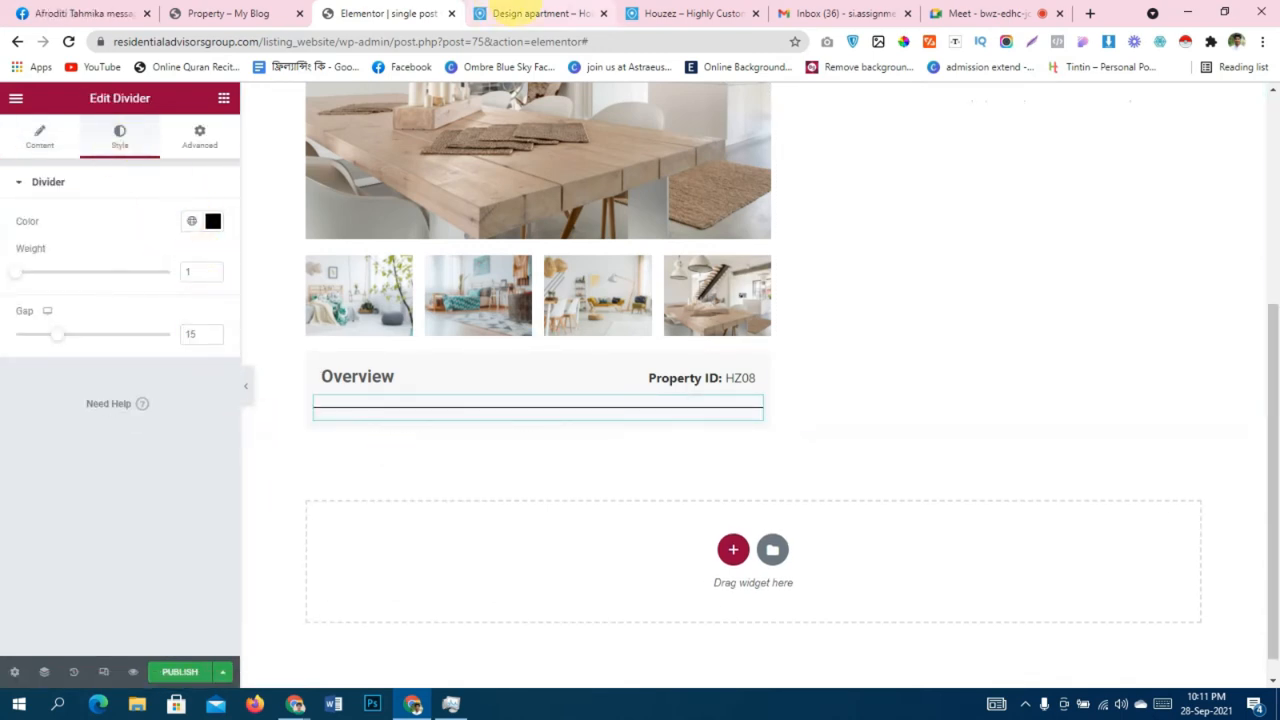
{"action": "left_click", "coordinate": [534, 13]}
{"action": "left_click", "coordinate": [390, 13]}
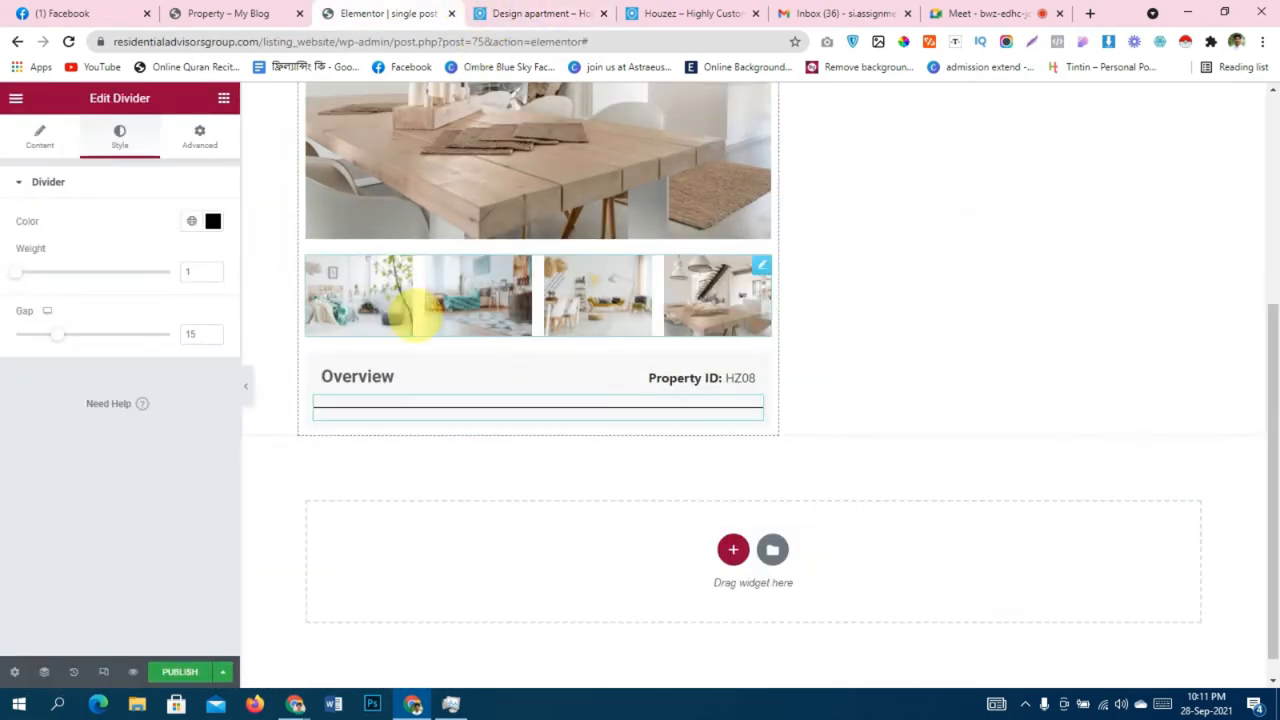
{"action": "left_click_drag", "start_coordinate": [15, 271], "coordinate": [55, 274]}
{"action": "left_click_drag", "start_coordinate": [88, 278], "coordinate": [30, 272]}
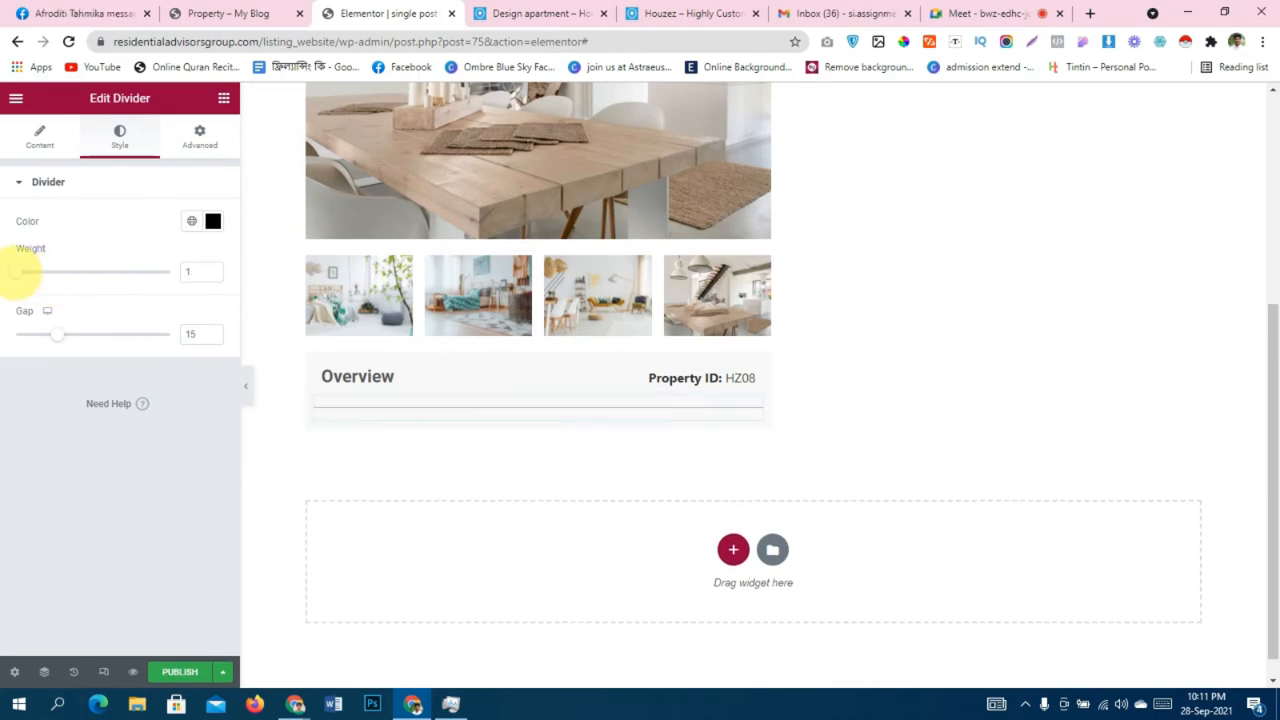
{"action": "left_click", "coordinate": [40, 137]}
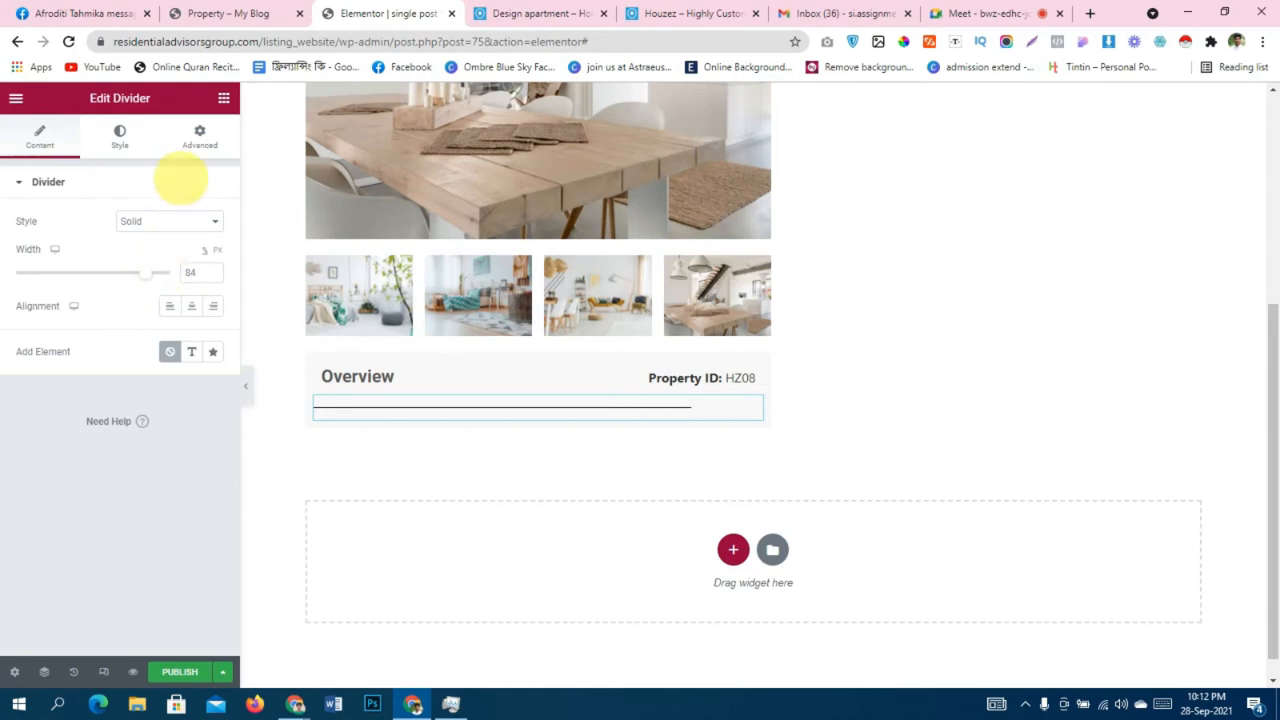
{"action": "left_click", "coordinate": [191, 306]}
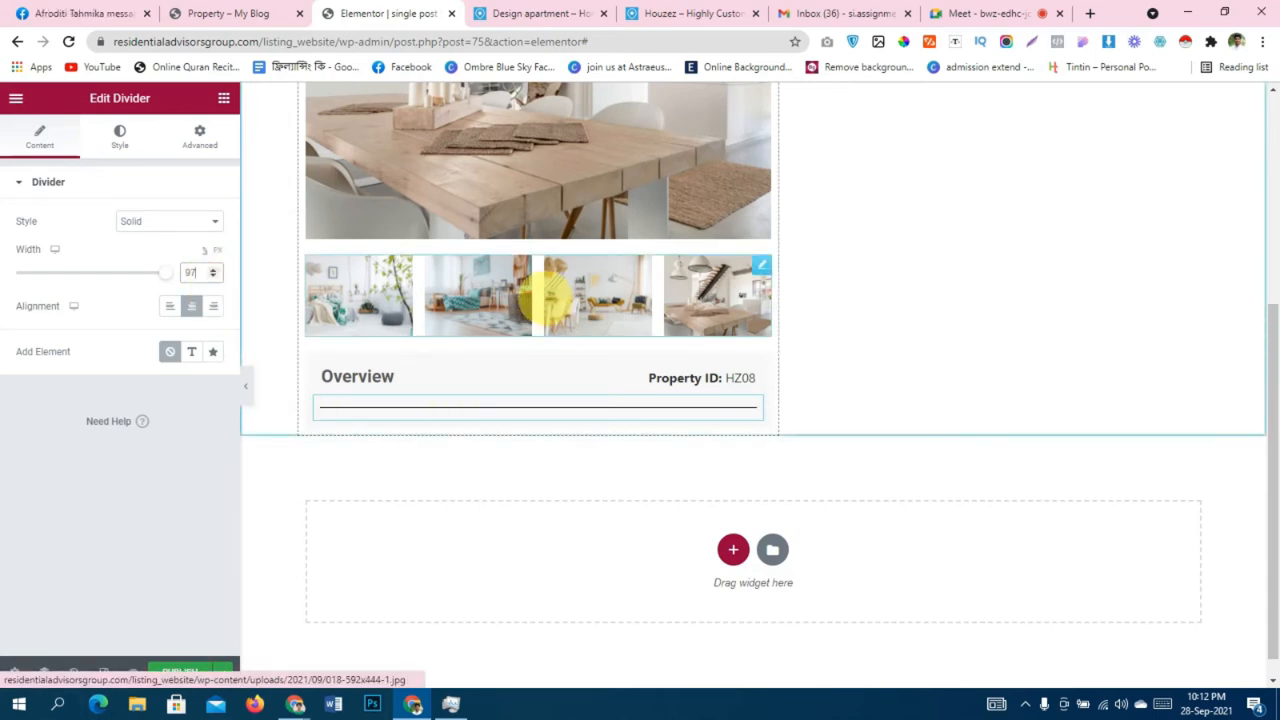
Check the property listings page and the row of property facts in the demo page's Overview block.
{"action": "left_click", "coordinate": [224, 13]}
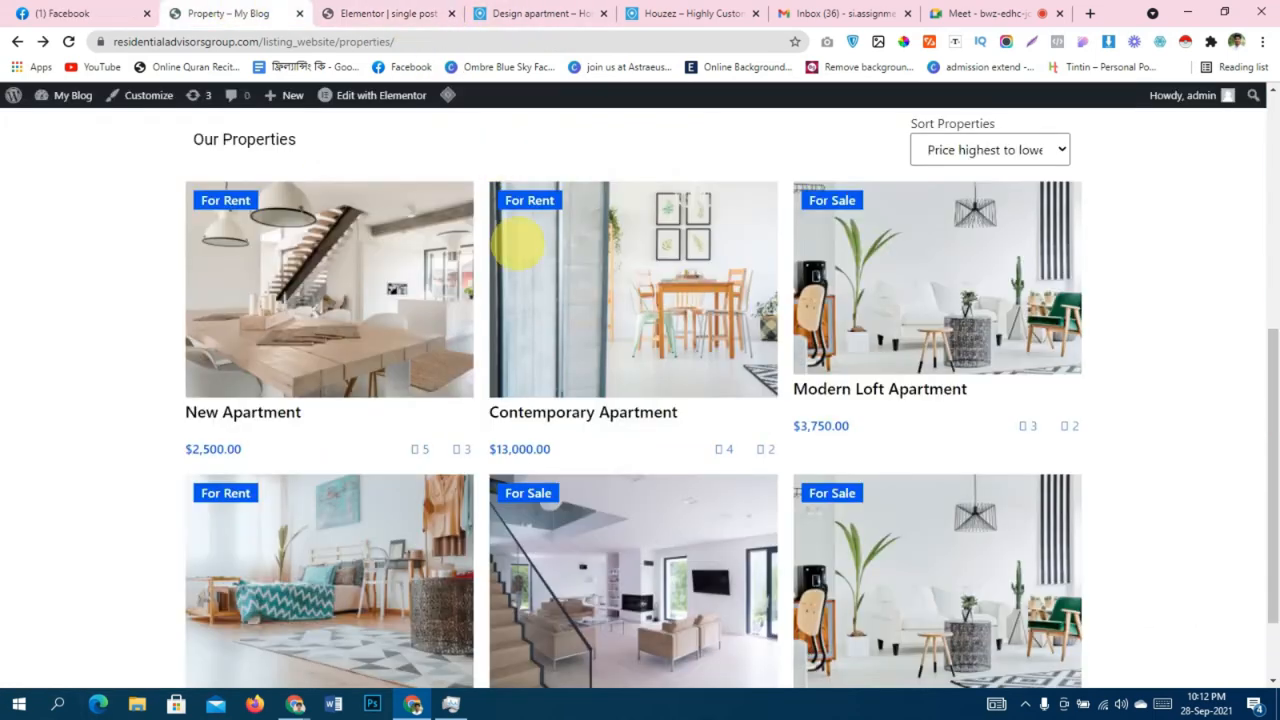
{"action": "left_click", "coordinate": [497, 13]}
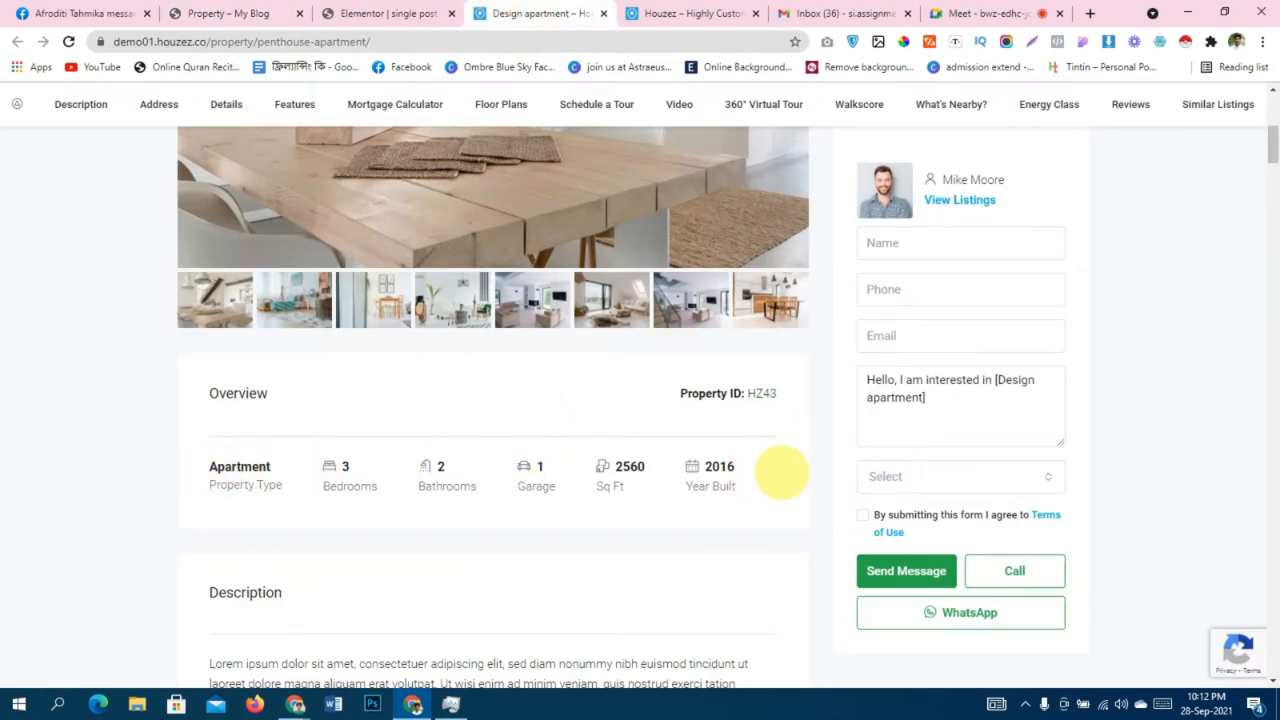
{"action": "left_click", "coordinate": [388, 13]}
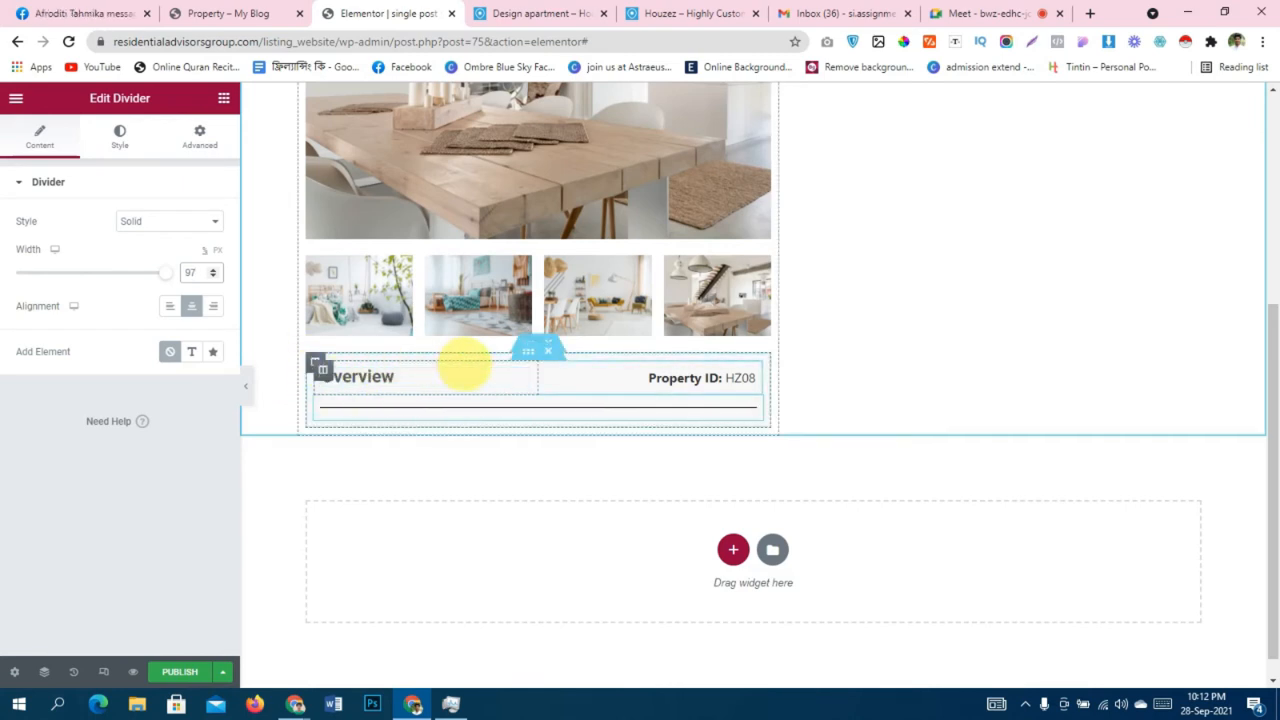
Duplicate the grey inner section that holds the Overview heading, Property ID and divider.
{"action": "right_click", "coordinate": [530, 357]}
{"action": "left_click", "coordinate": [545, 391]}
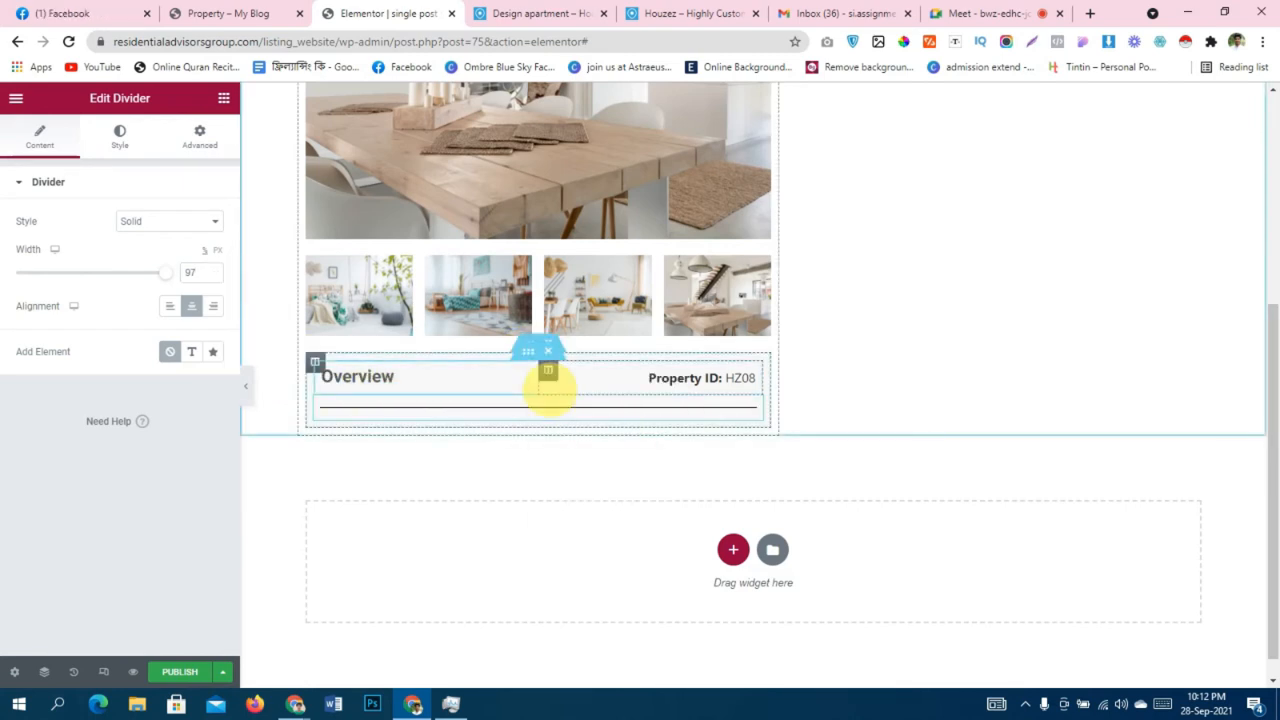
{"action": "right_click", "coordinate": [530, 355]}
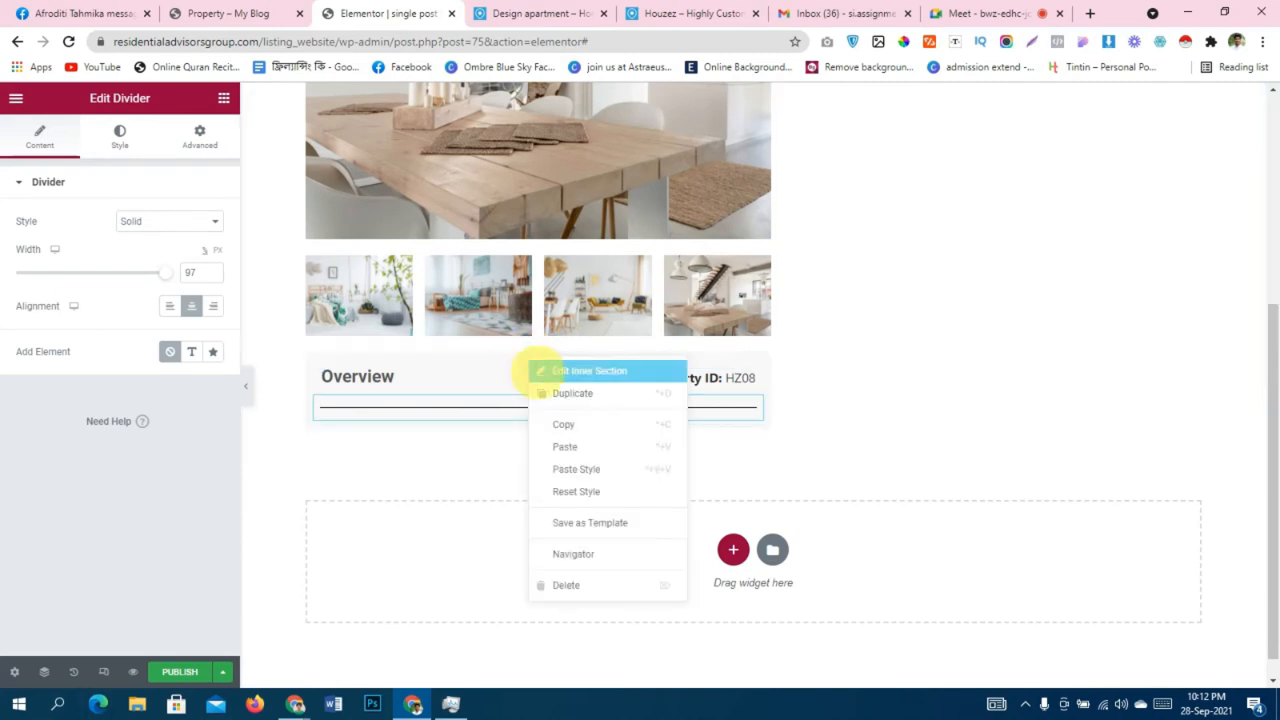
{"action": "left_click", "coordinate": [572, 393]}
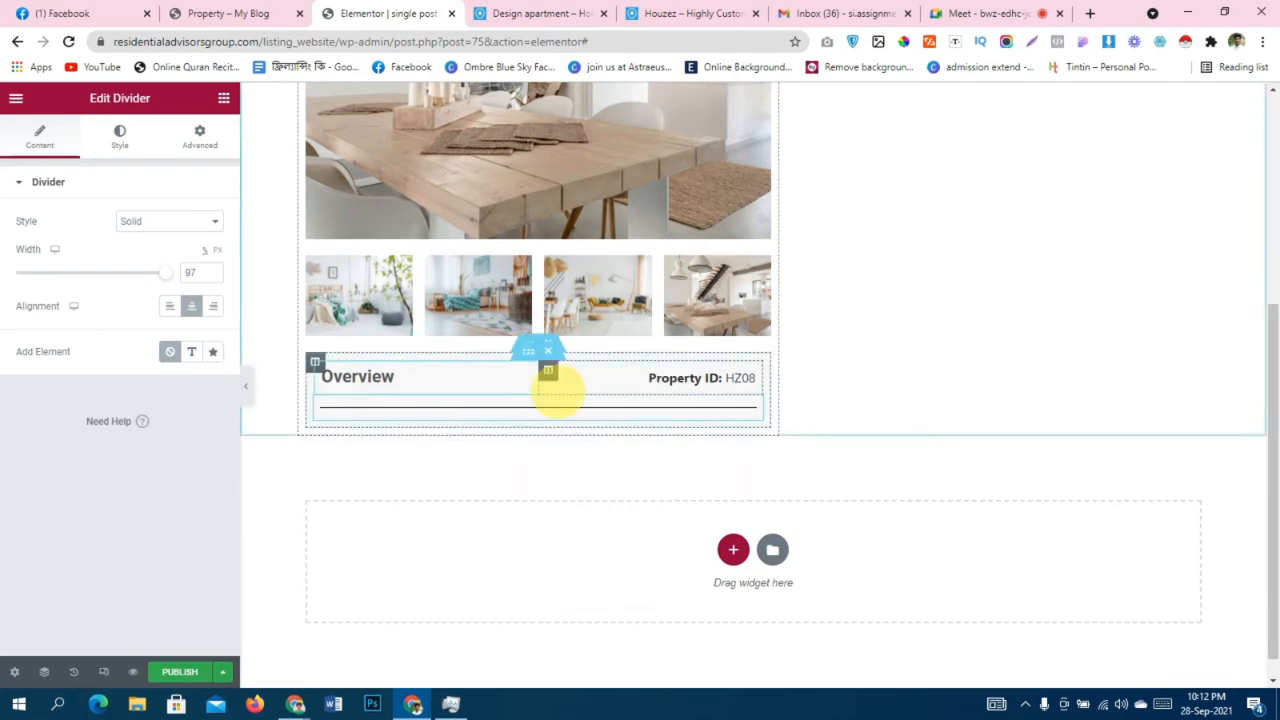
{"action": "scroll", "coordinate": [449, 417], "scroll_direction": "down", "scroll_amount": 1}
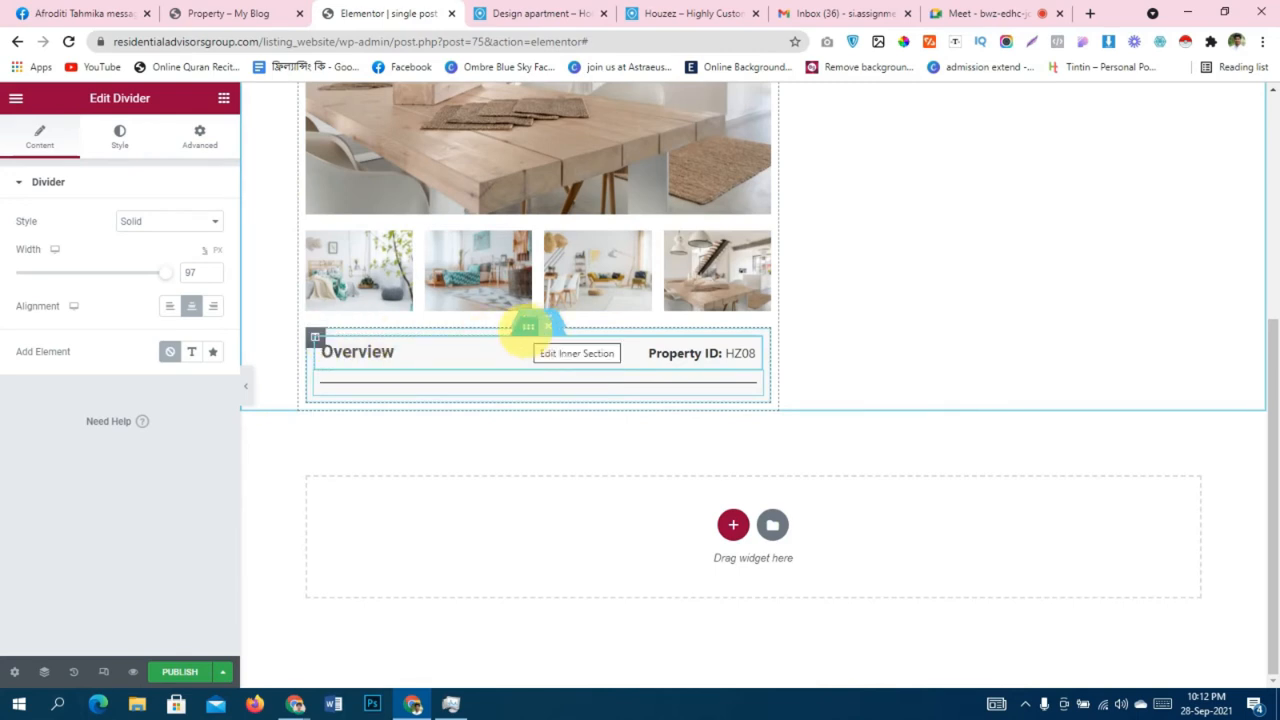
{"action": "right_click", "coordinate": [525, 332]}
{"action": "left_click", "coordinate": [556, 370]}
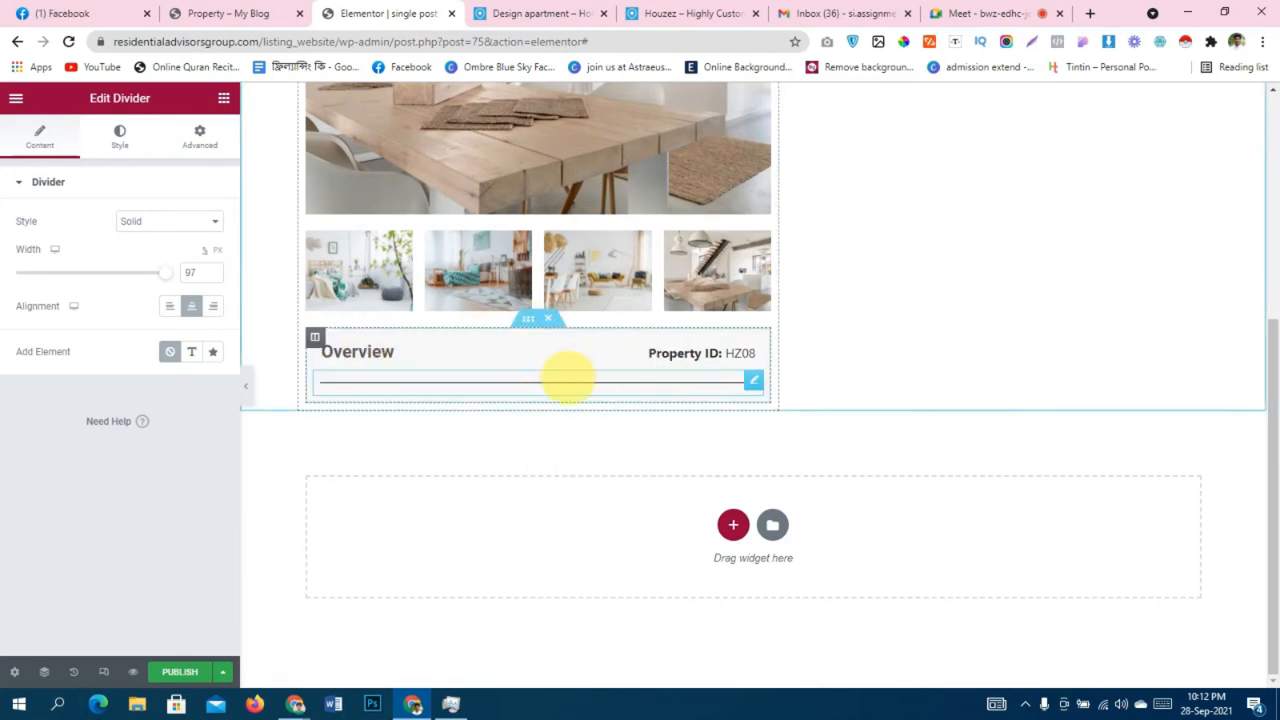
{"action": "right_click", "coordinate": [530, 319]}
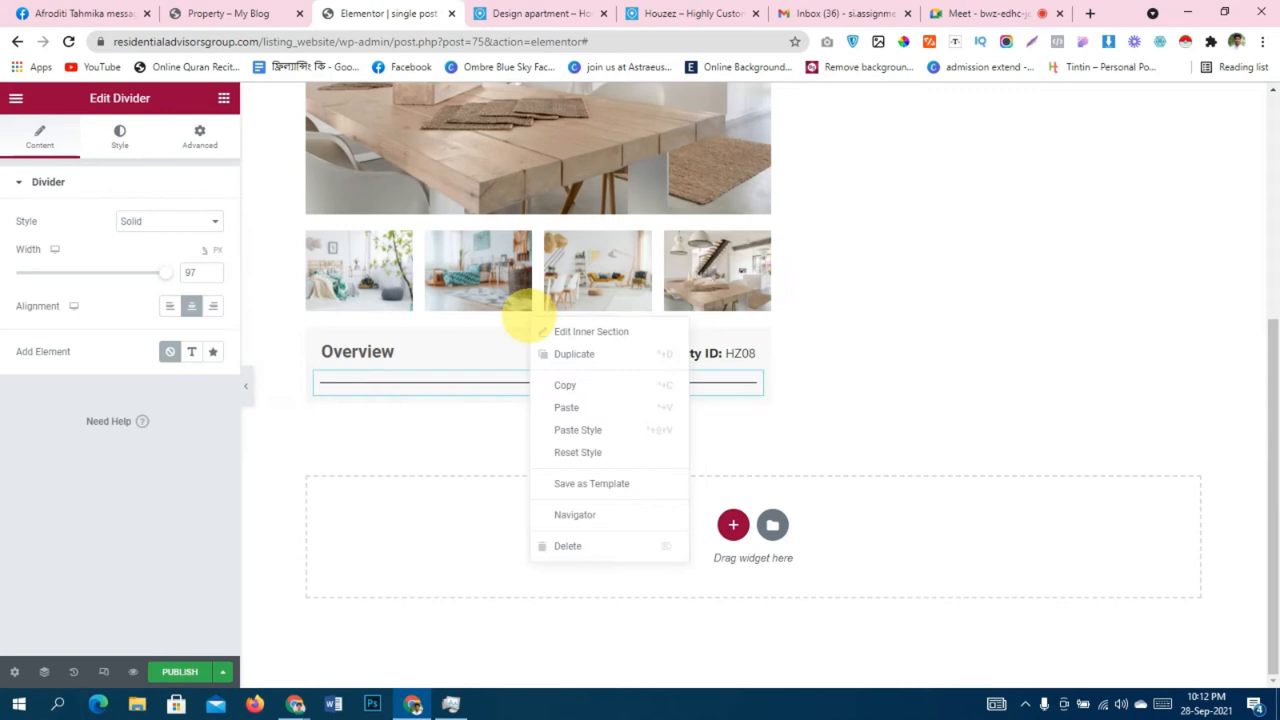
{"action": "left_click", "coordinate": [556, 354]}
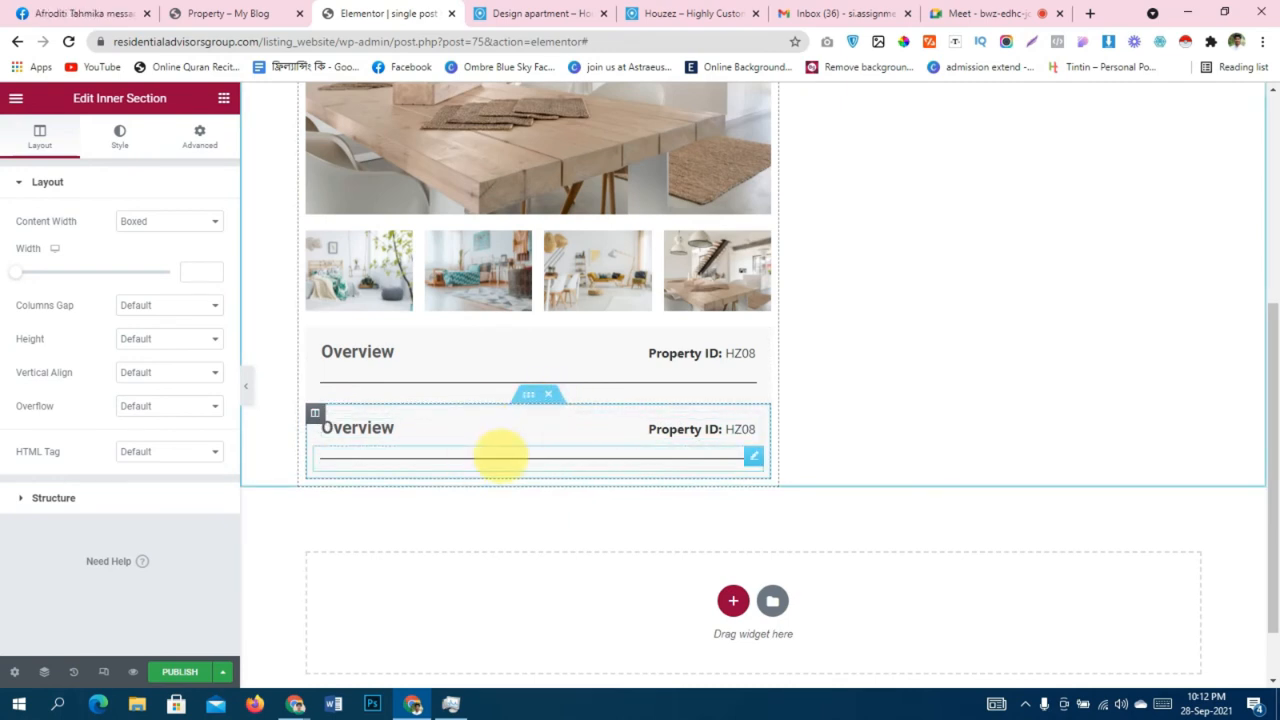
Delete the divider, Overview heading and Property ID field from the duplicated inner section, leaving its columns empty.
{"action": "right_click", "coordinate": [505, 455]}
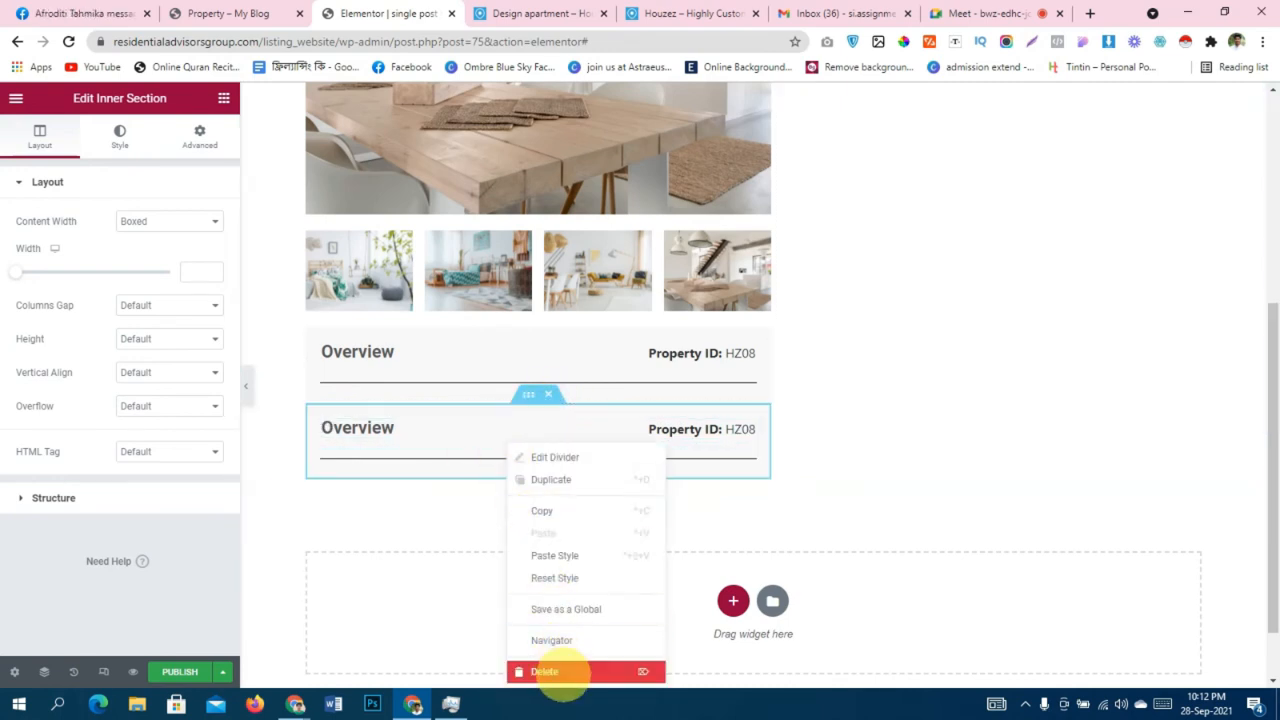
{"action": "left_click", "coordinate": [557, 670]}
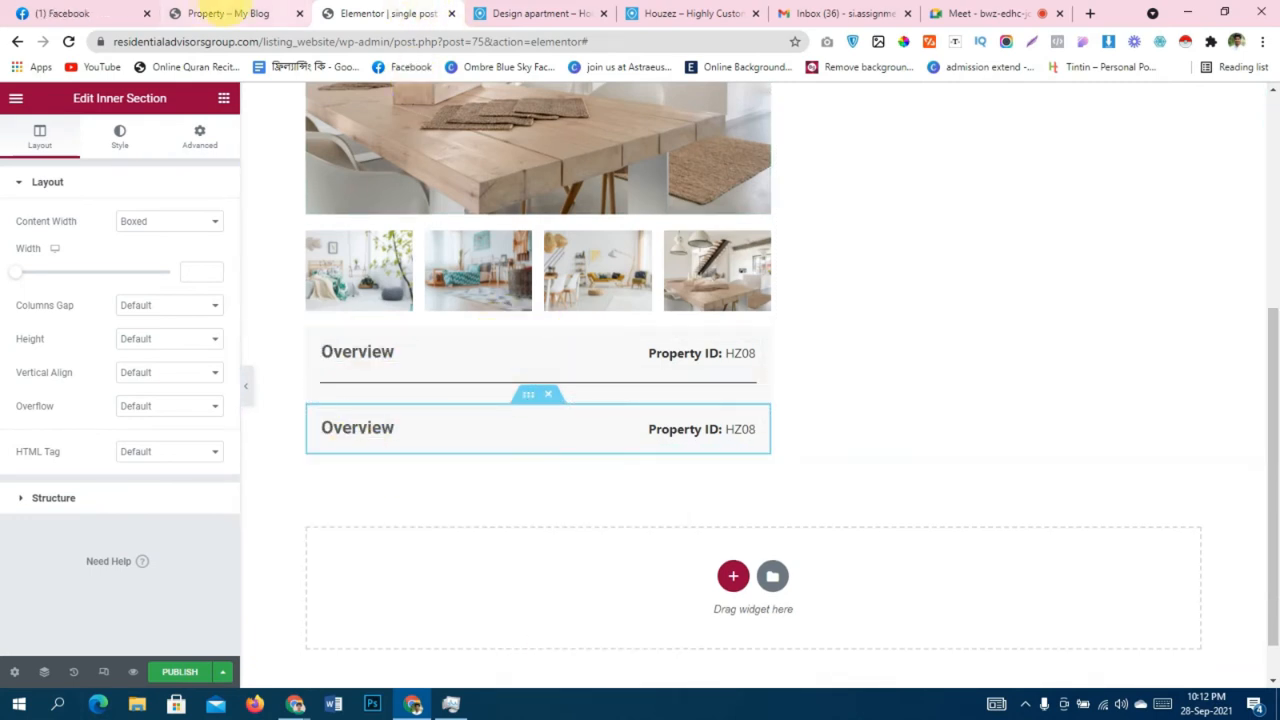
{"action": "left_click", "coordinate": [540, 13]}
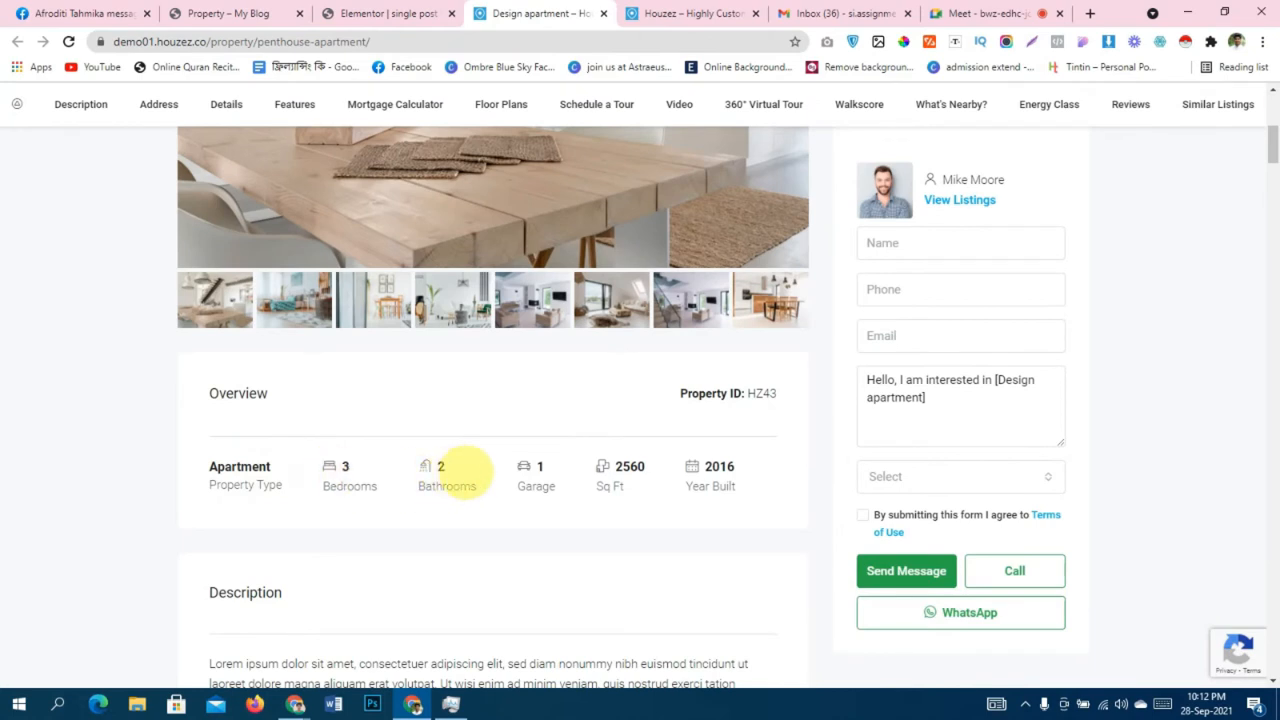
{"action": "left_click", "coordinate": [415, 13]}
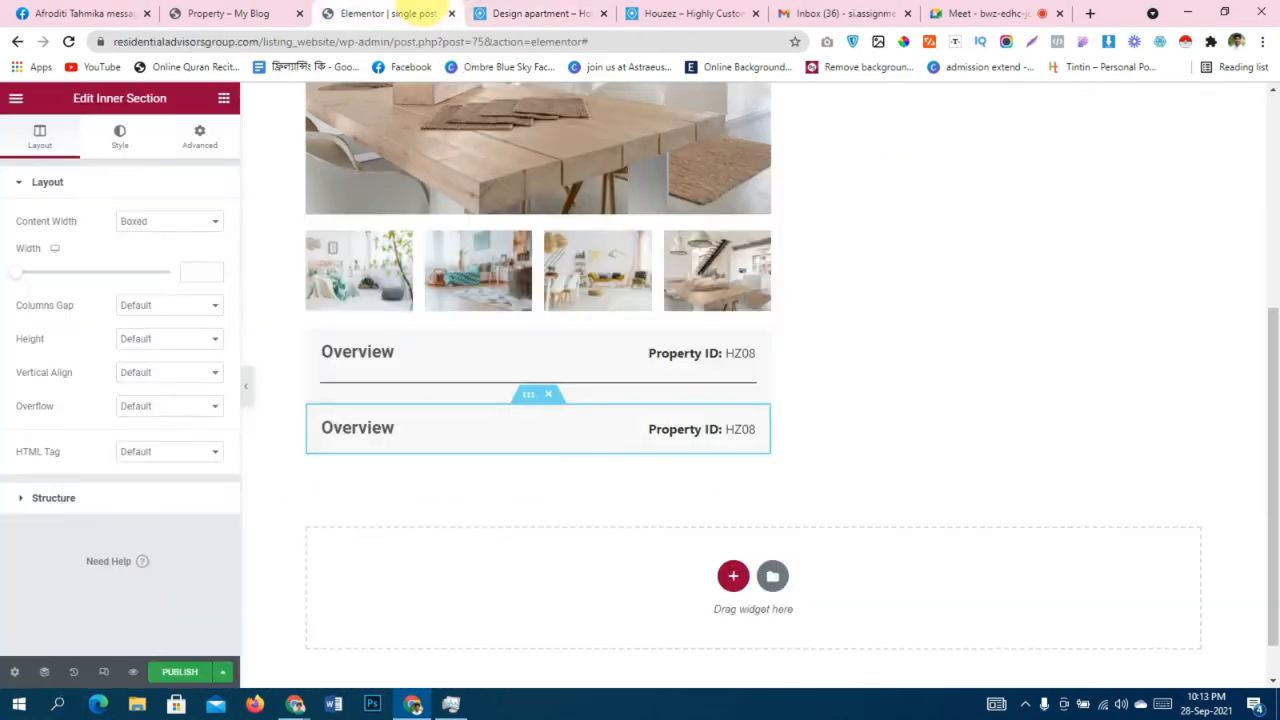
{"action": "right_click", "coordinate": [362, 434]}
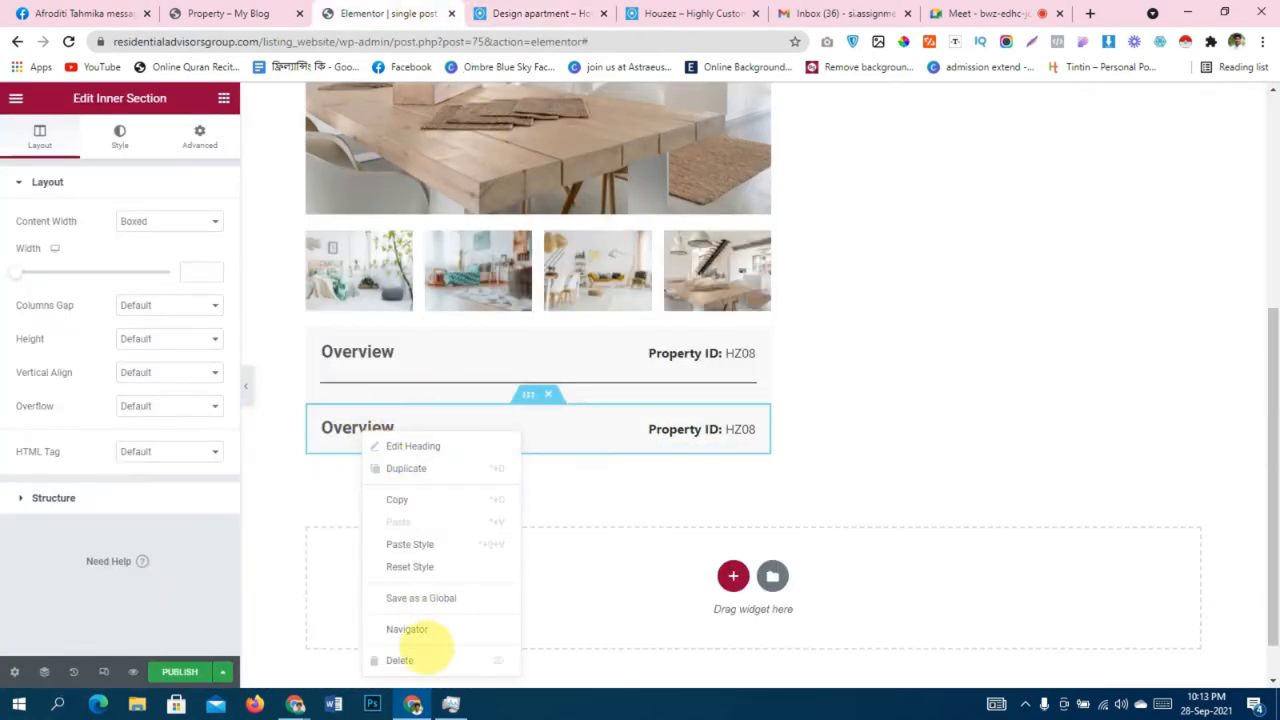
{"action": "left_click", "coordinate": [410, 660]}
{"action": "right_click", "coordinate": [623, 424]}
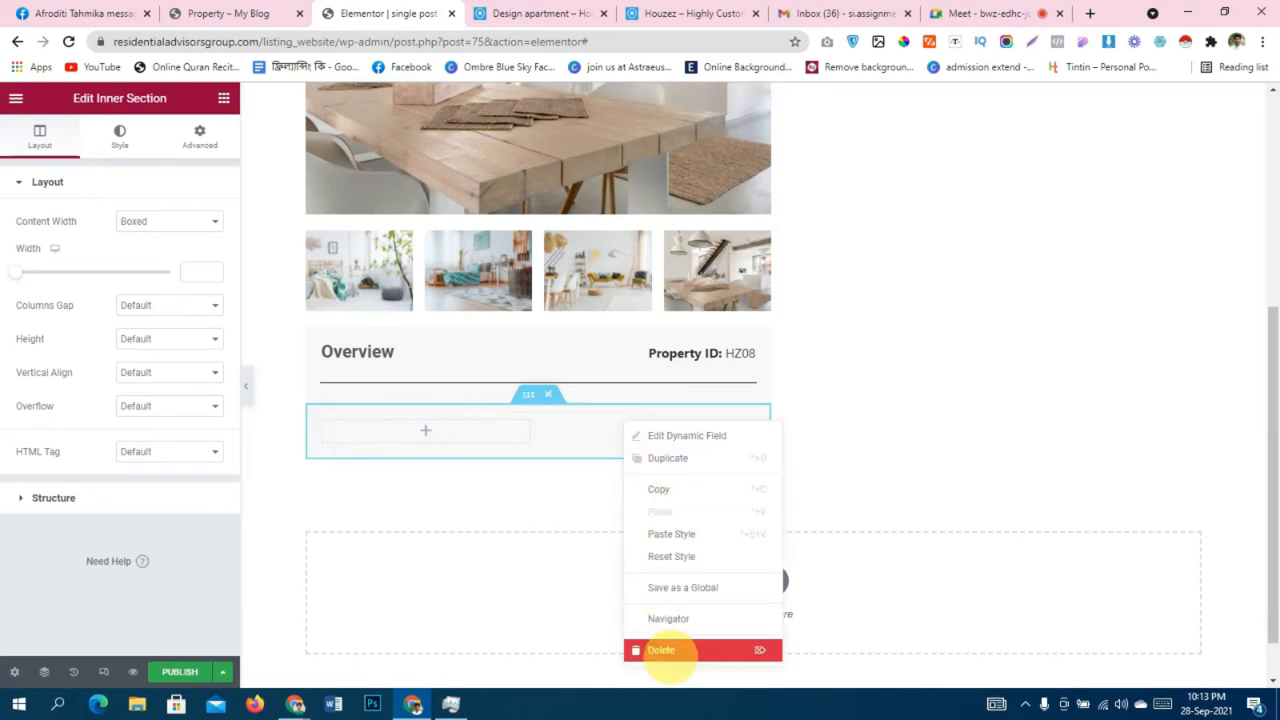
{"action": "left_click", "coordinate": [662, 650]}
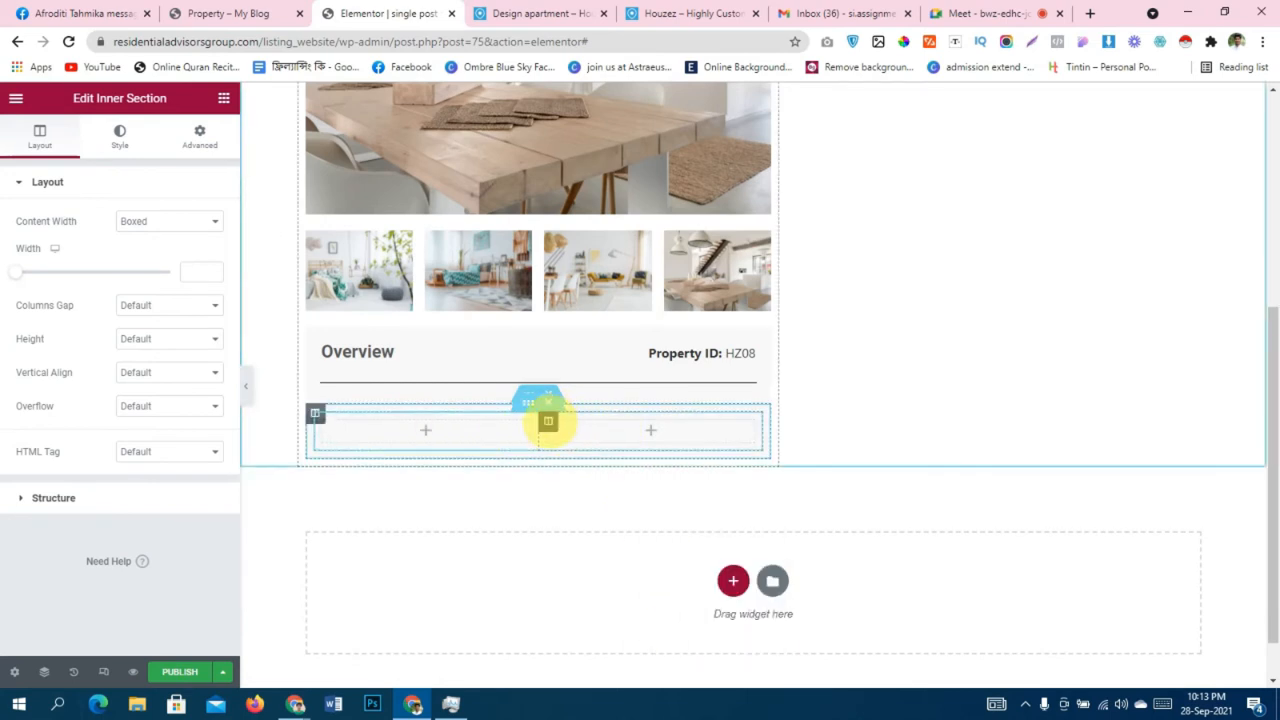
Duplicate the empty columns below the Overview divider until the row has six columns.
{"action": "right_click", "coordinate": [548, 421]}
{"action": "left_click", "coordinate": [572, 457]}
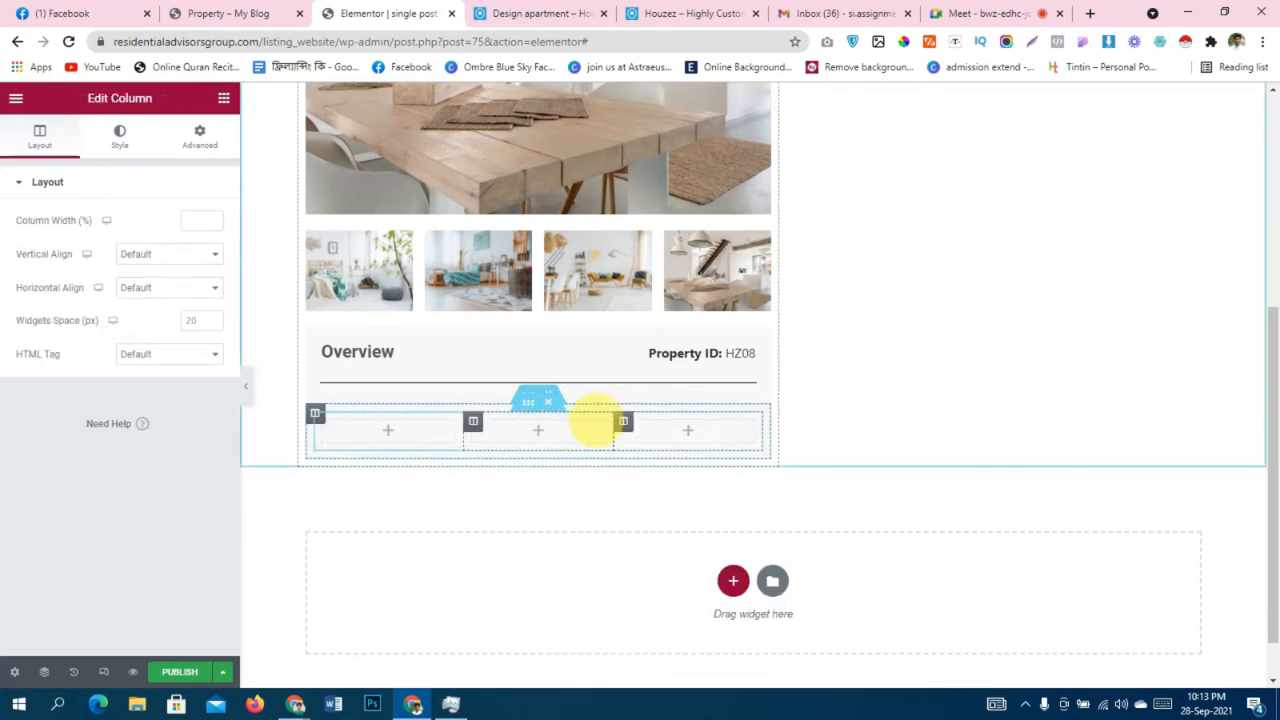
{"action": "right_click", "coordinate": [623, 421]}
{"action": "left_click", "coordinate": [632, 457]}
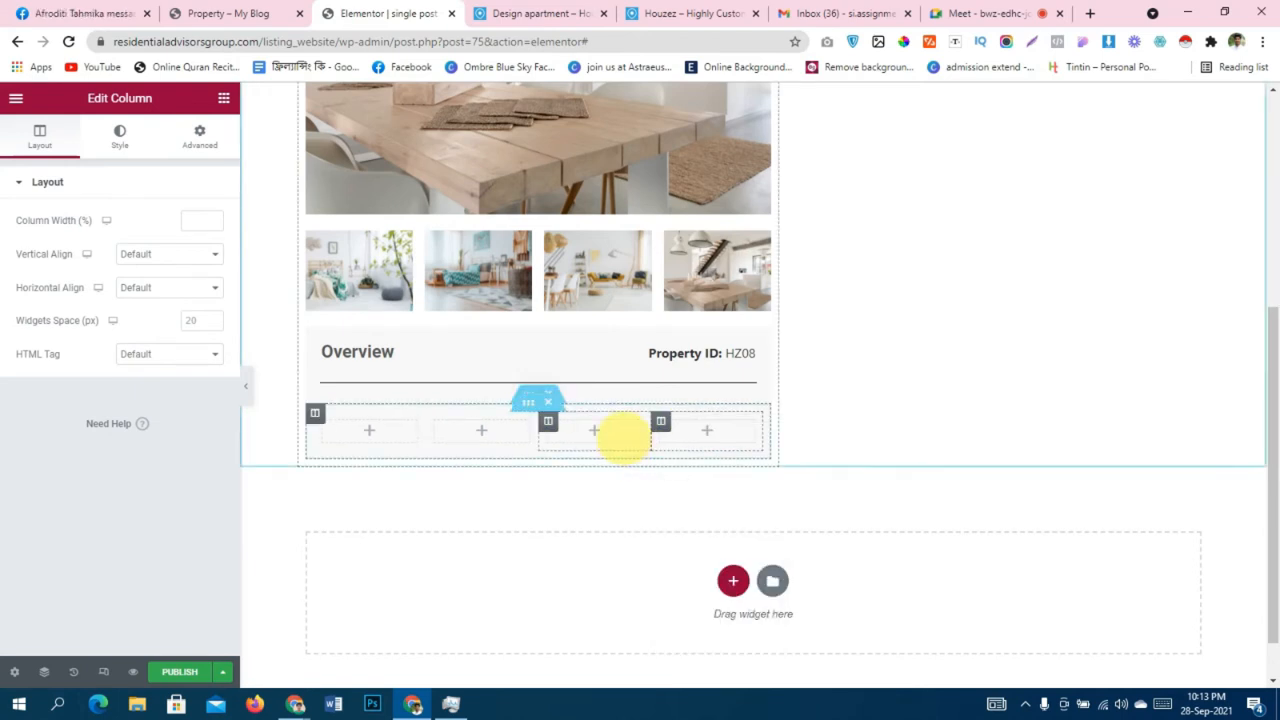
{"action": "right_click", "coordinate": [548, 421]}
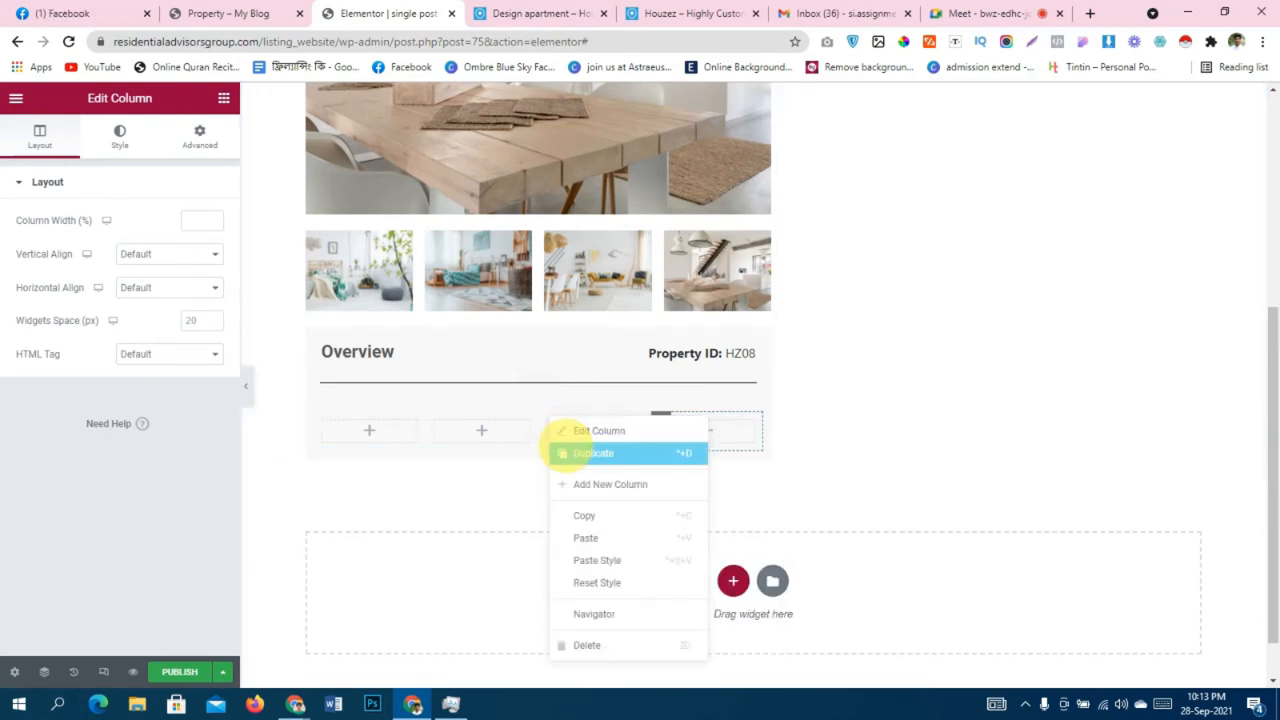
{"action": "left_click", "coordinate": [572, 453]}
{"action": "right_click", "coordinate": [505, 418]}
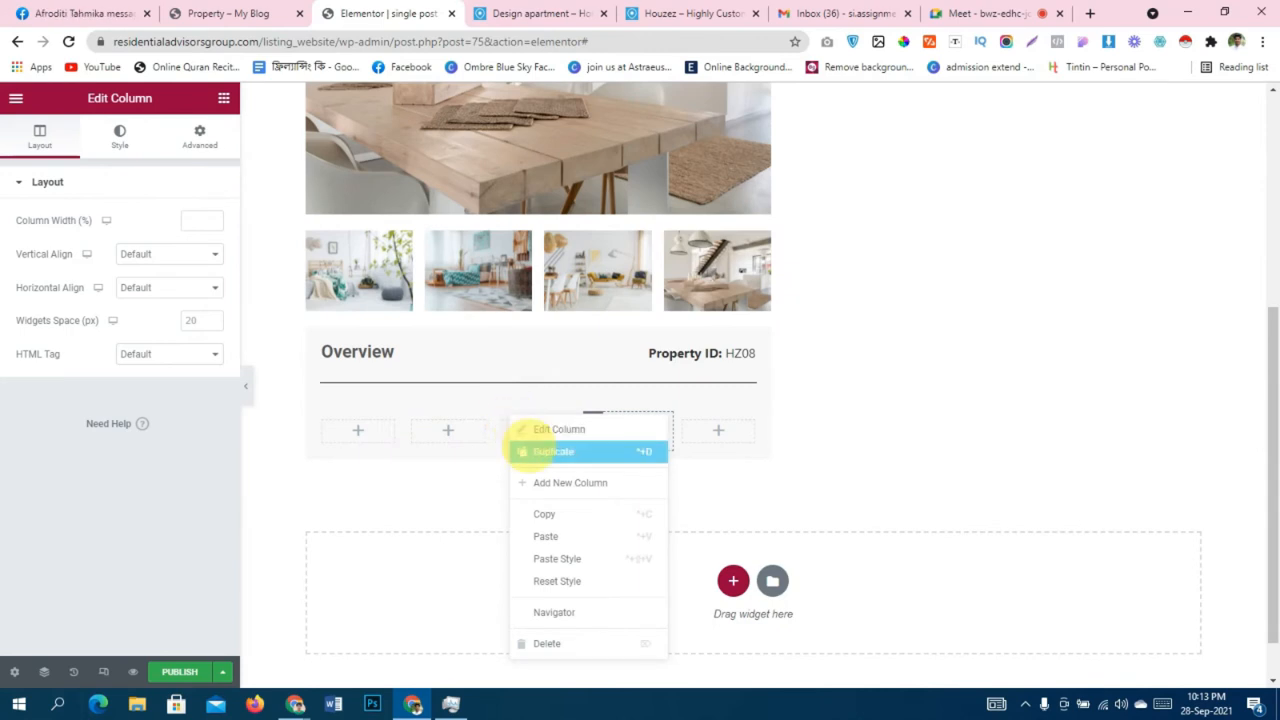
{"action": "left_click", "coordinate": [527, 450]}
{"action": "scroll", "coordinate": [669, 283], "scroll_direction": "up", "scroll_amount": 2}
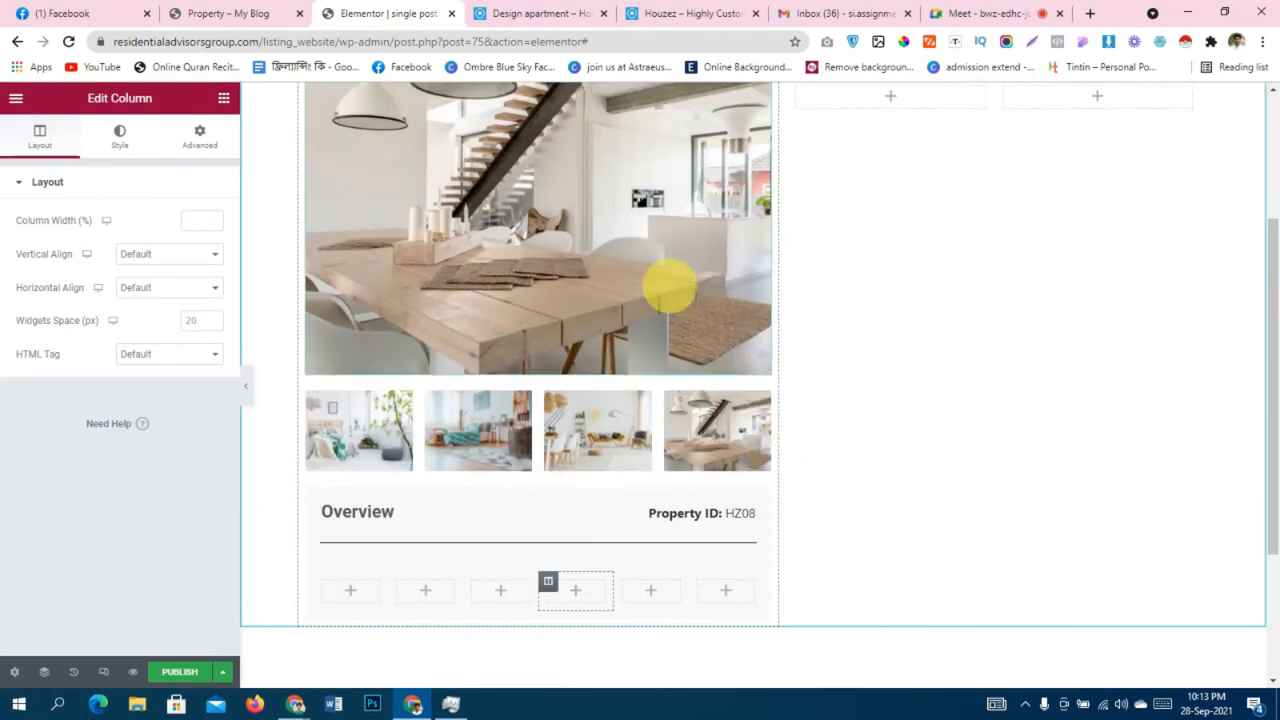
Widen the main column that holds the image gallery and the Overview block.
{"action": "left_click_drag", "start_coordinate": [776, 215], "coordinate": [884, 225]}
{"action": "scroll", "coordinate": [700, 260], "scroll_direction": "down", "scroll_amount": 2}
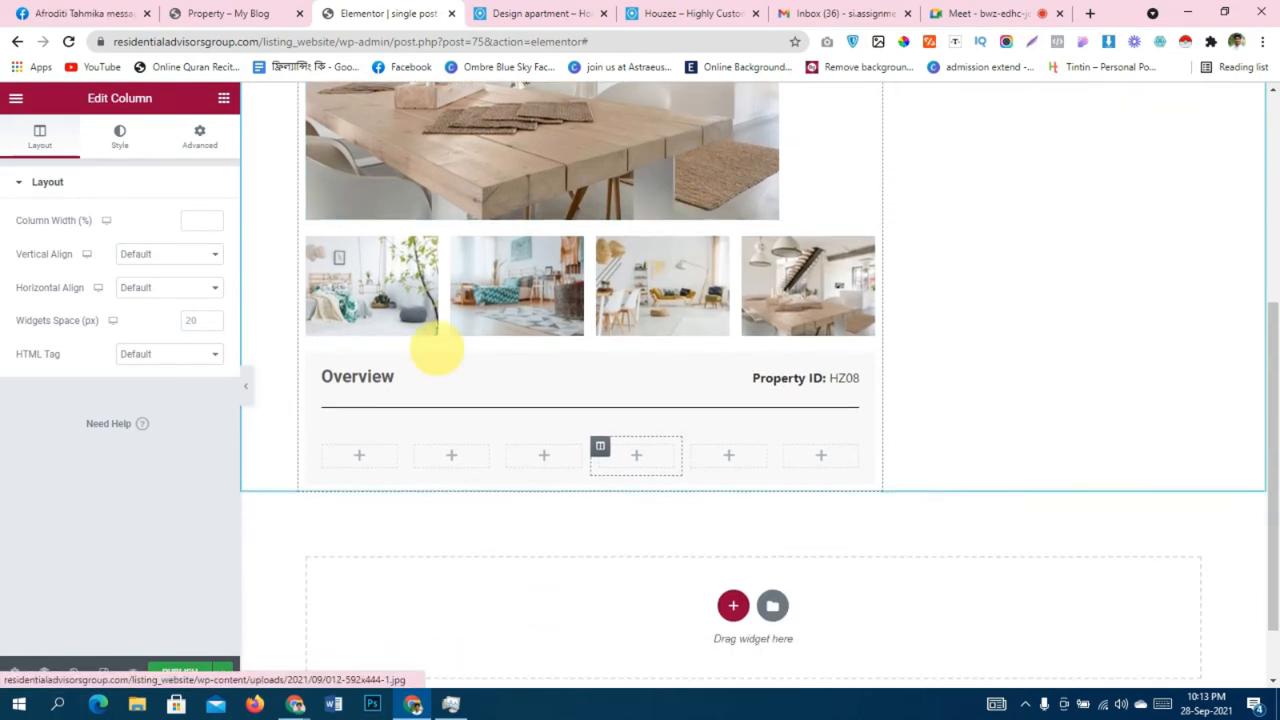
Check the first property fact in the demo page's Overview block and add a Dynamic Field widget to the first empty Overview column.
{"action": "left_click", "coordinate": [358, 456]}
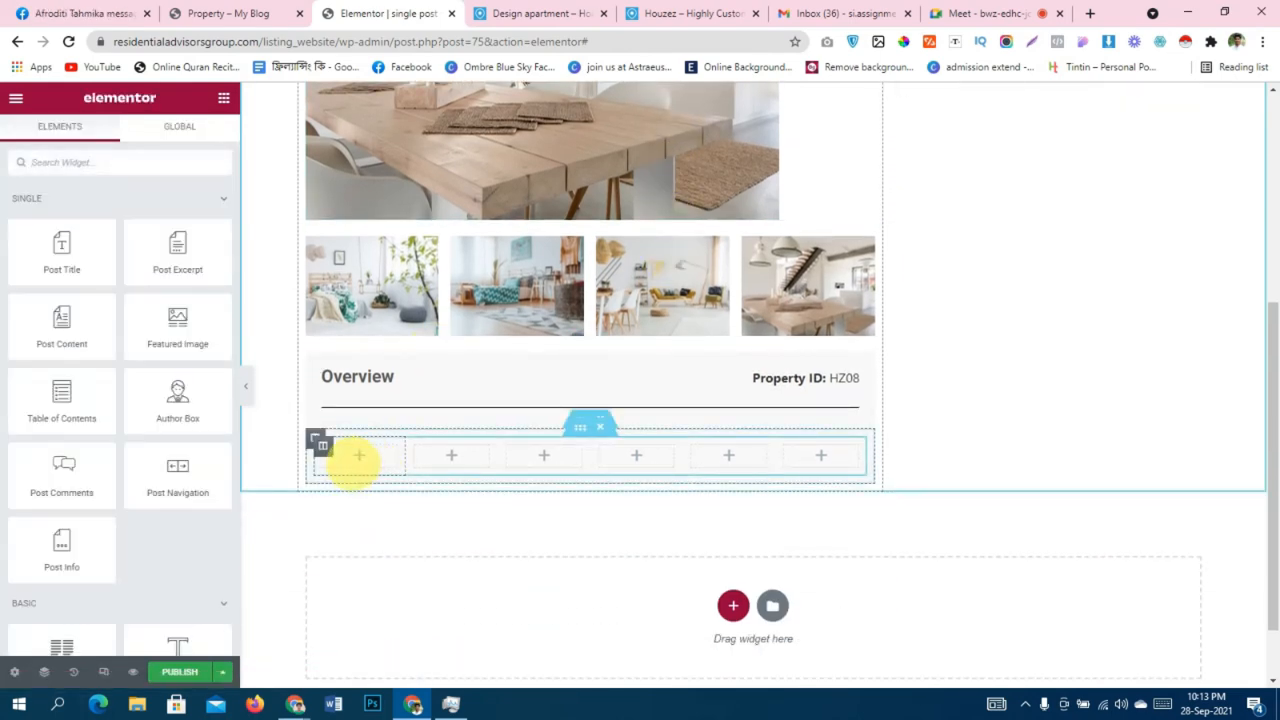
{"action": "left_click", "coordinate": [560, 14]}
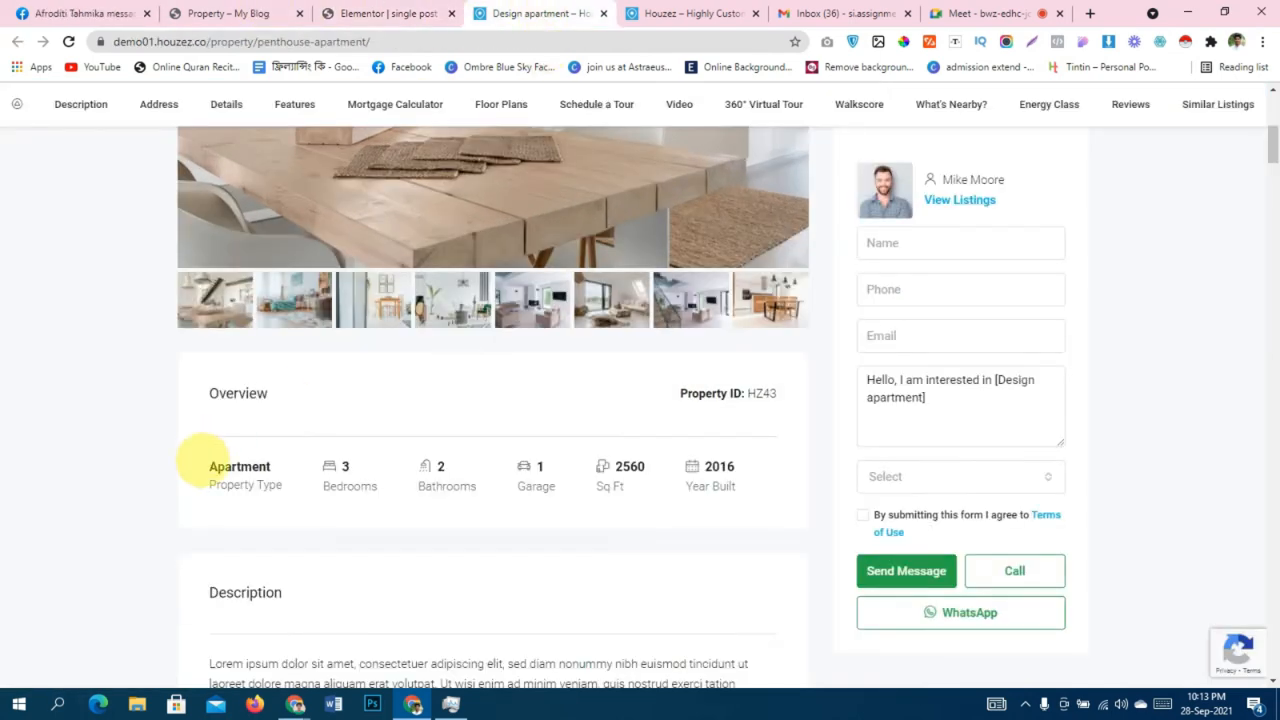
{"action": "left_click_drag", "start_coordinate": [212, 466], "coordinate": [295, 462]}
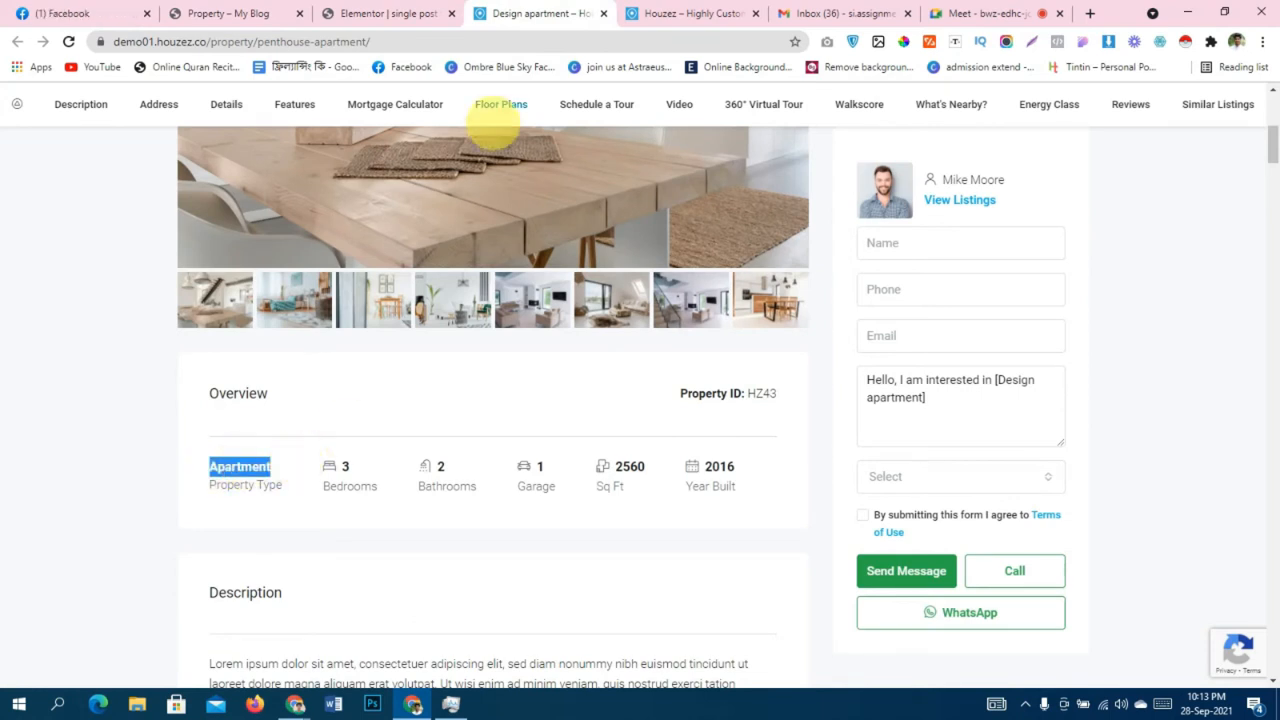
{"action": "left_click", "coordinate": [385, 13]}
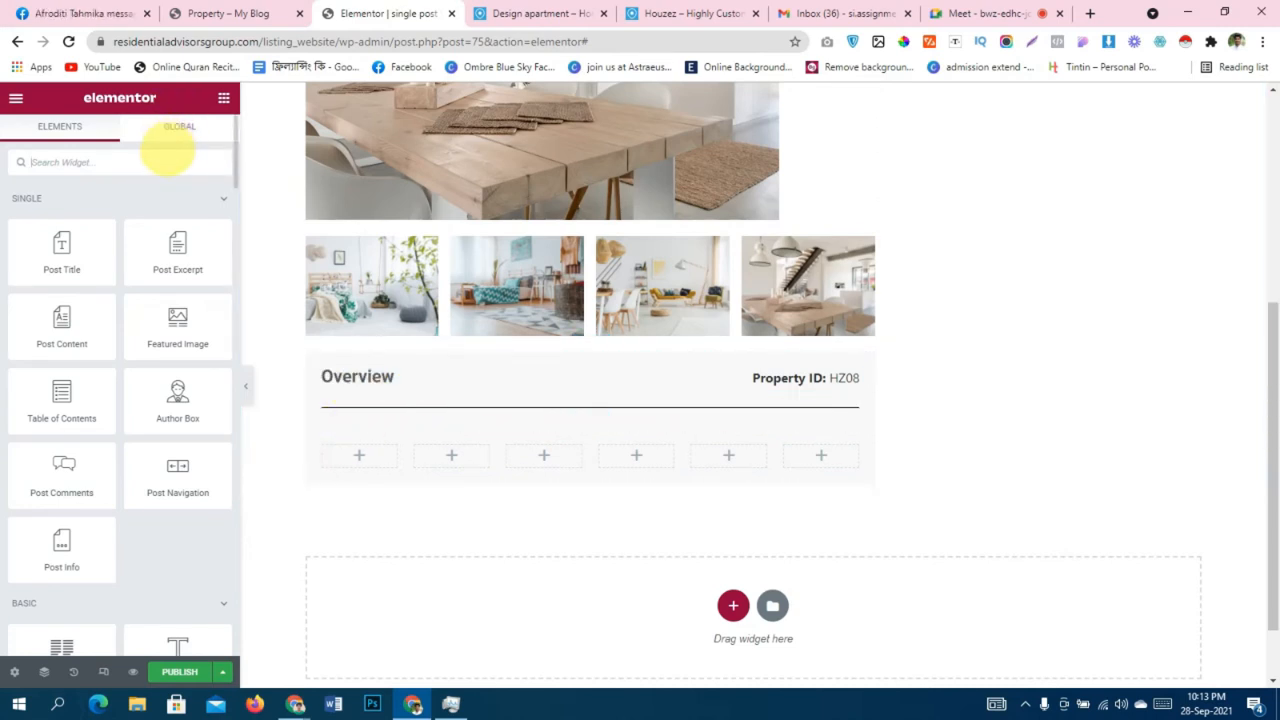
{"action": "type", "text": "dynam"}
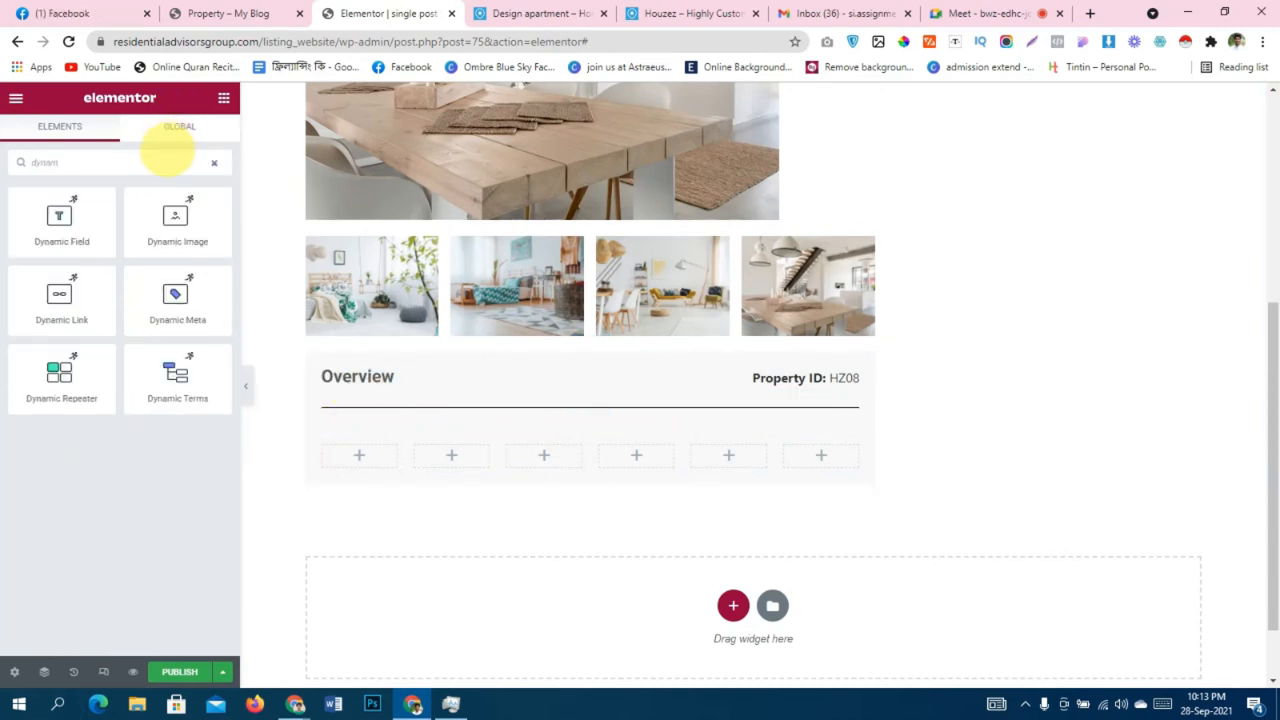
{"action": "left_click_drag", "start_coordinate": [25, 206], "coordinate": [352, 457]}
Set the new Dynamic Field's source to Meta Data and its meta field to Property Type.
{"action": "left_click", "coordinate": [132, 186]}
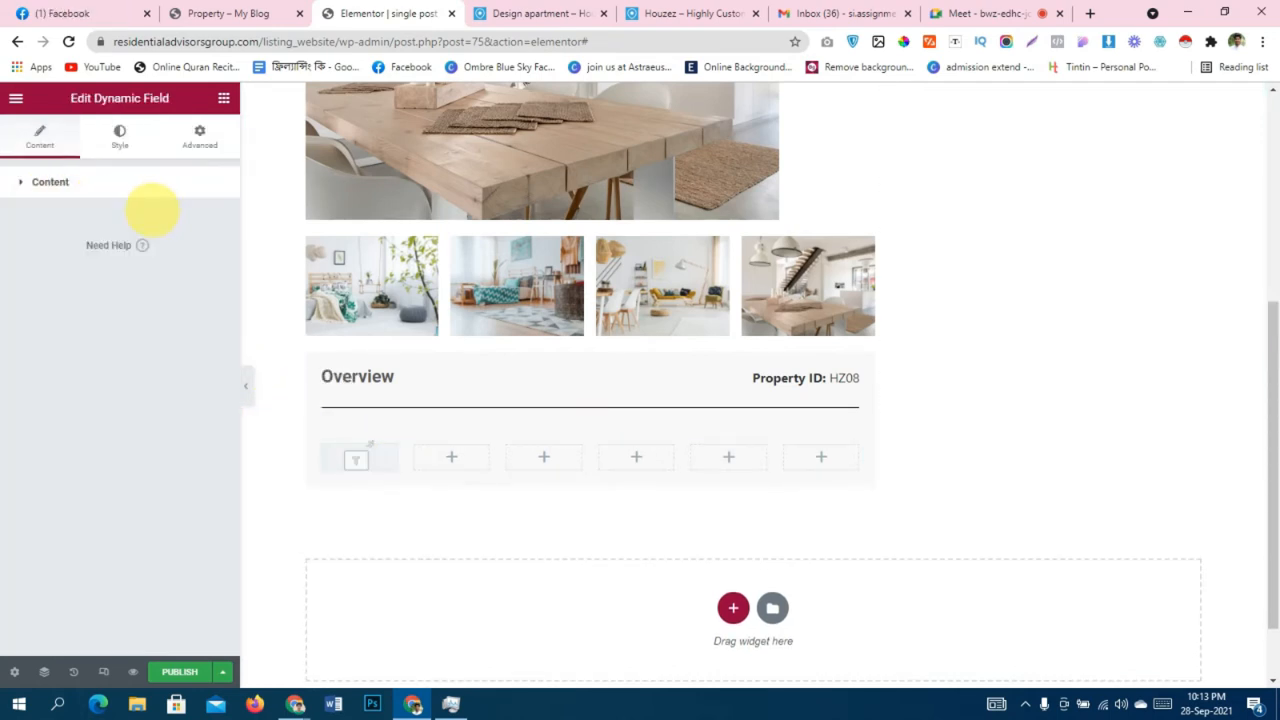
{"action": "left_click", "coordinate": [152, 190]}
{"action": "left_click", "coordinate": [166, 220]}
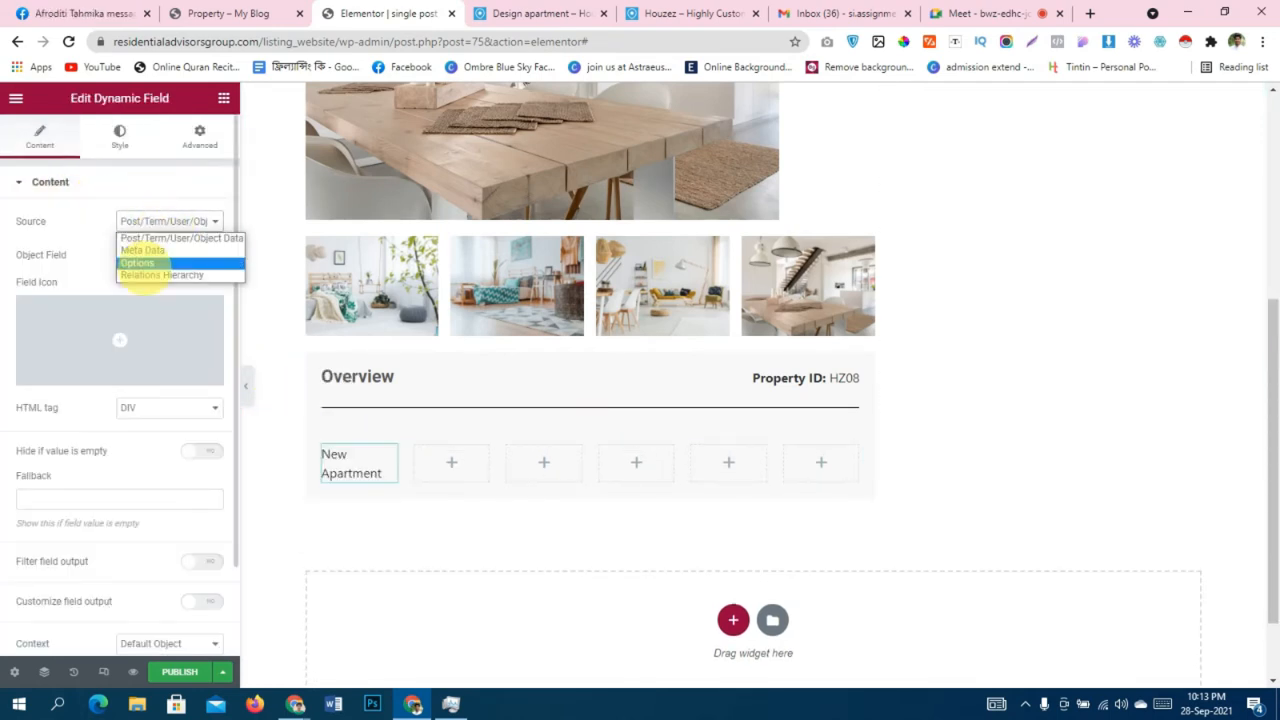
{"action": "left_click", "coordinate": [150, 250]}
{"action": "left_click", "coordinate": [165, 254]}
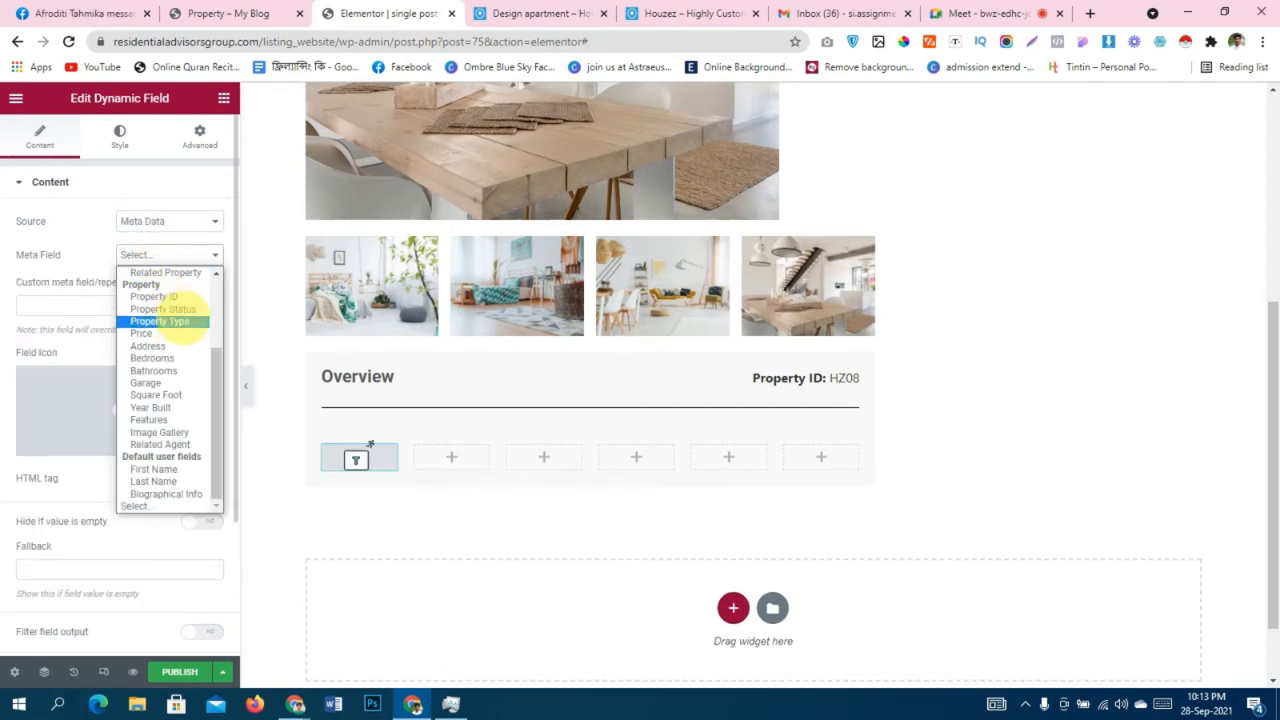
{"action": "left_click", "coordinate": [170, 320]}
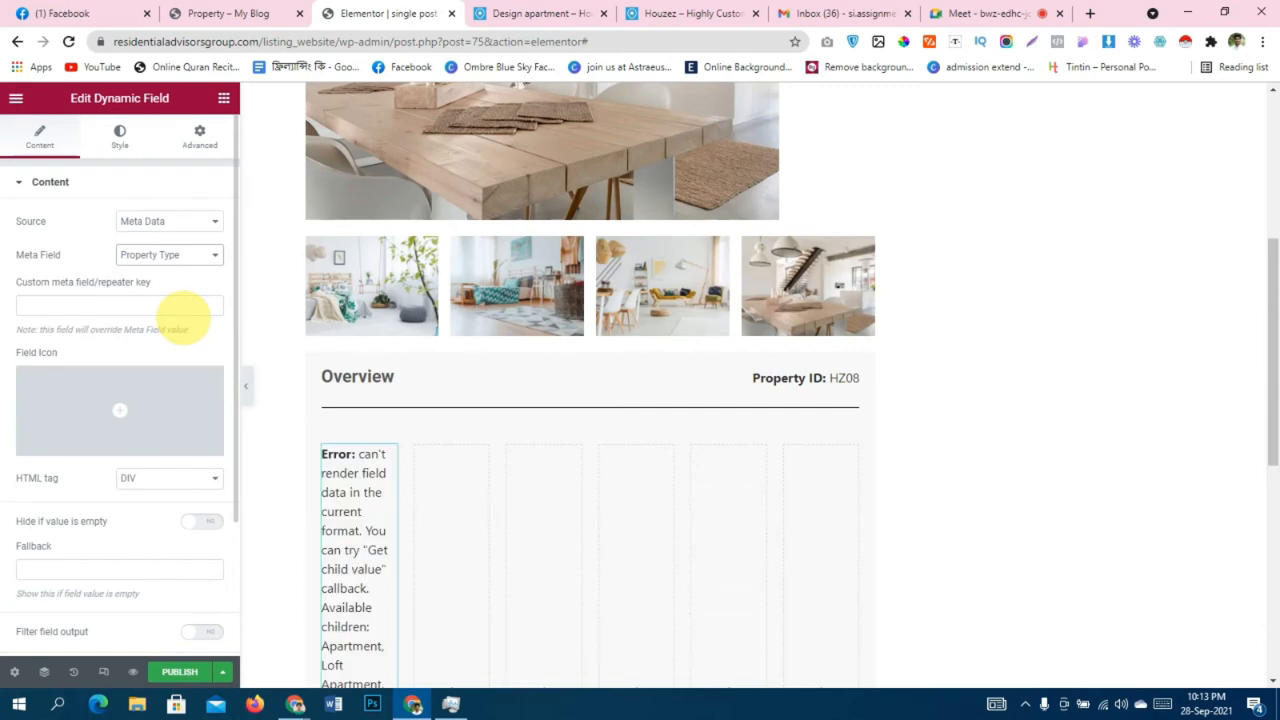
Turn on customized field output for the Property Type field, keeping the %s format.
{"action": "scroll", "coordinate": [120, 380], "scroll_direction": "down", "scroll_amount": 2}
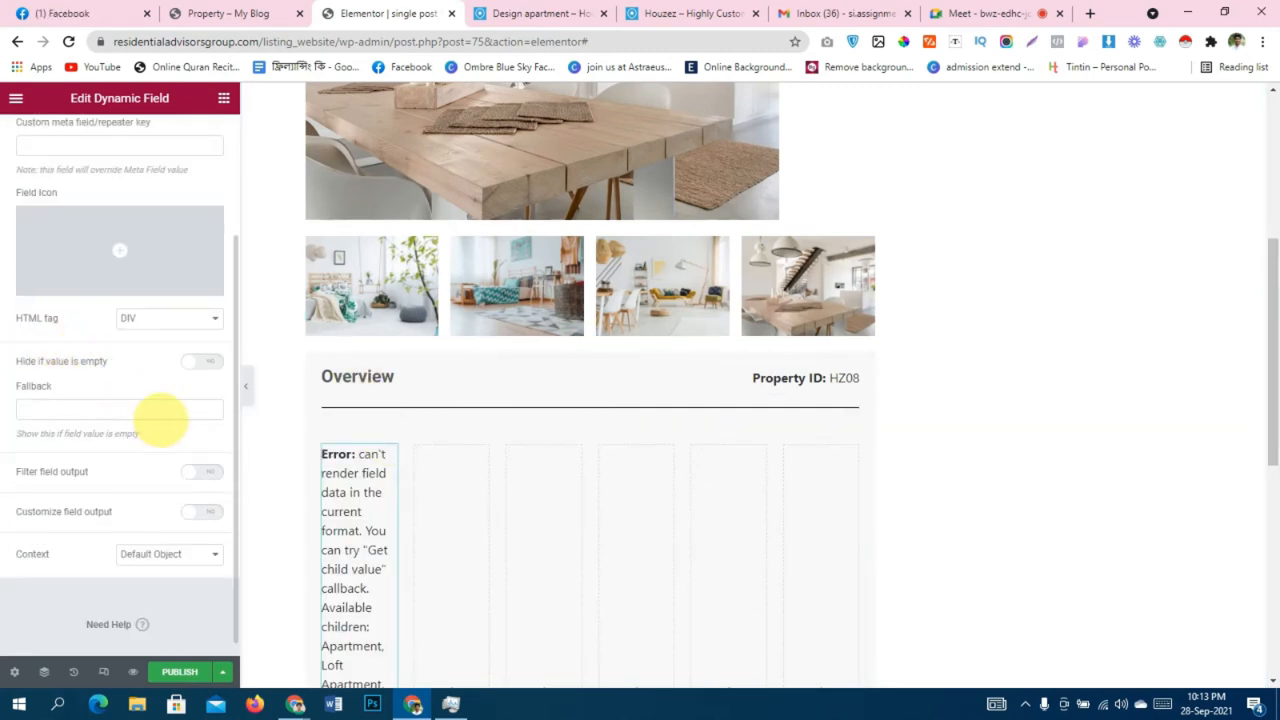
{"action": "scroll", "coordinate": [443, 429], "scroll_direction": "down", "scroll_amount": 3}
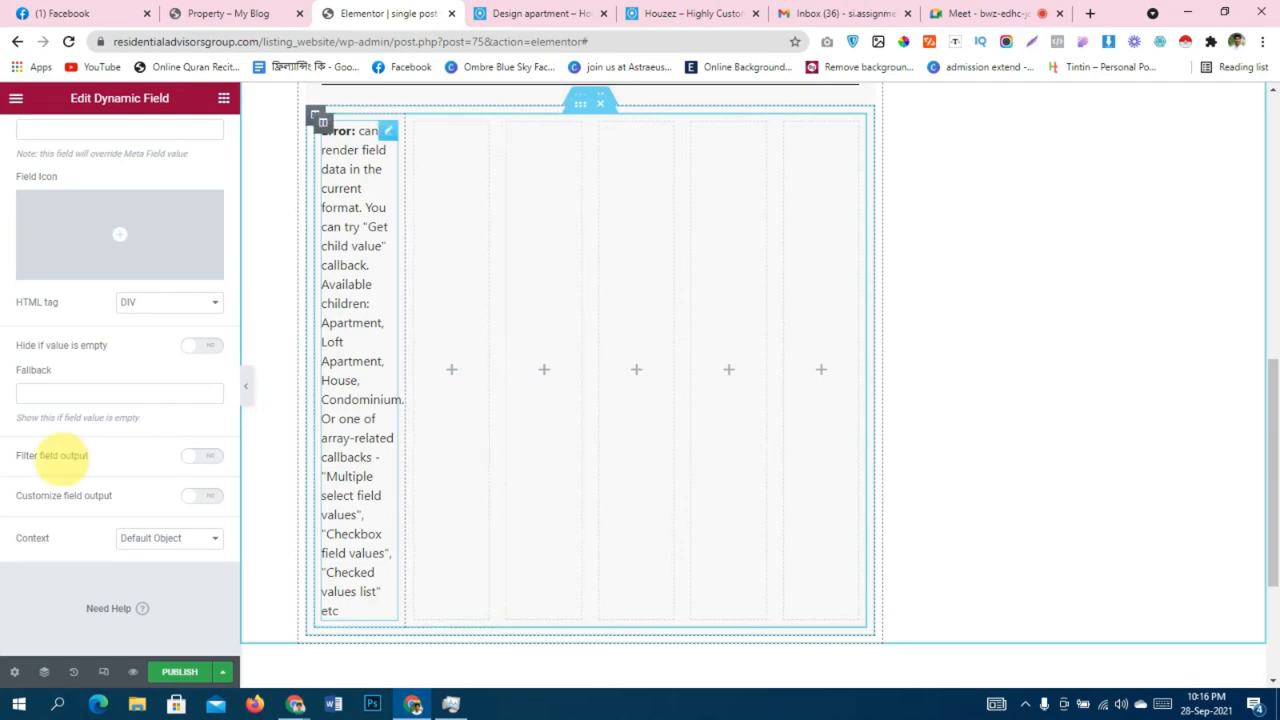
{"action": "scroll", "coordinate": [86, 400], "scroll_direction": "up", "scroll_amount": 3}
{"action": "scroll", "coordinate": [190, 250], "scroll_direction": "down", "scroll_amount": 3}
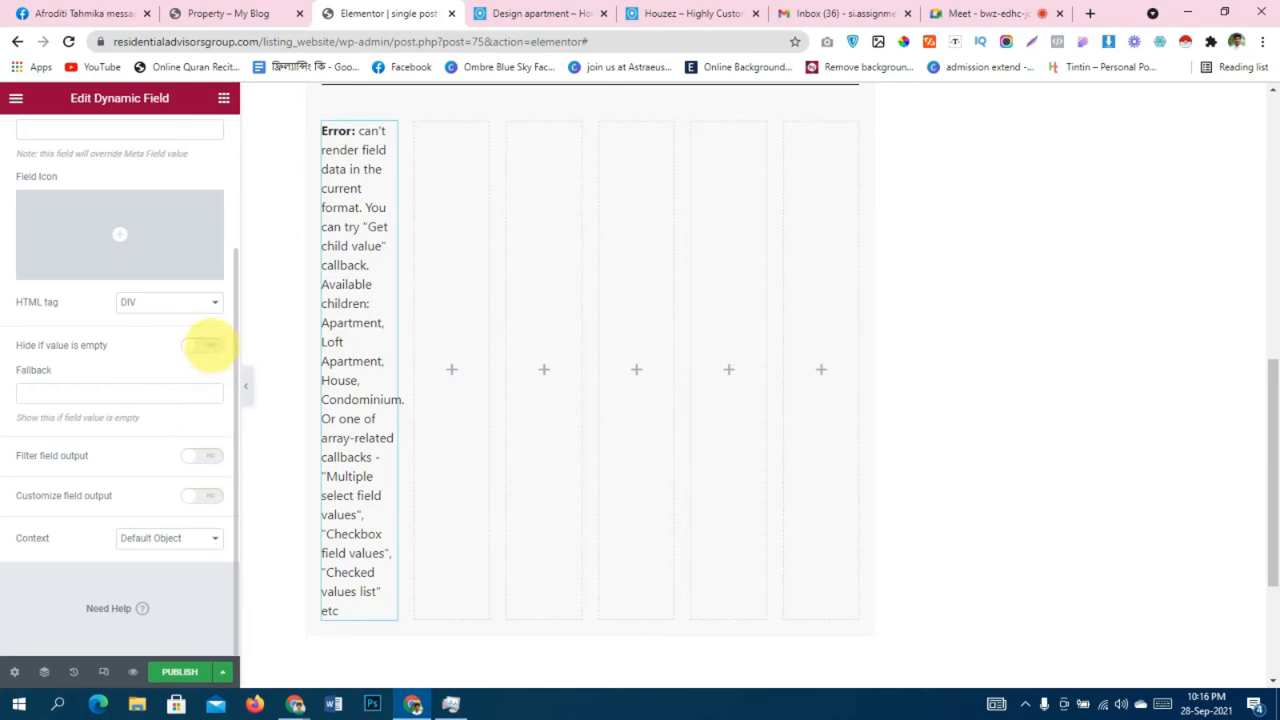
{"action": "scroll", "coordinate": [217, 459], "scroll_direction": "up", "scroll_amount": 2}
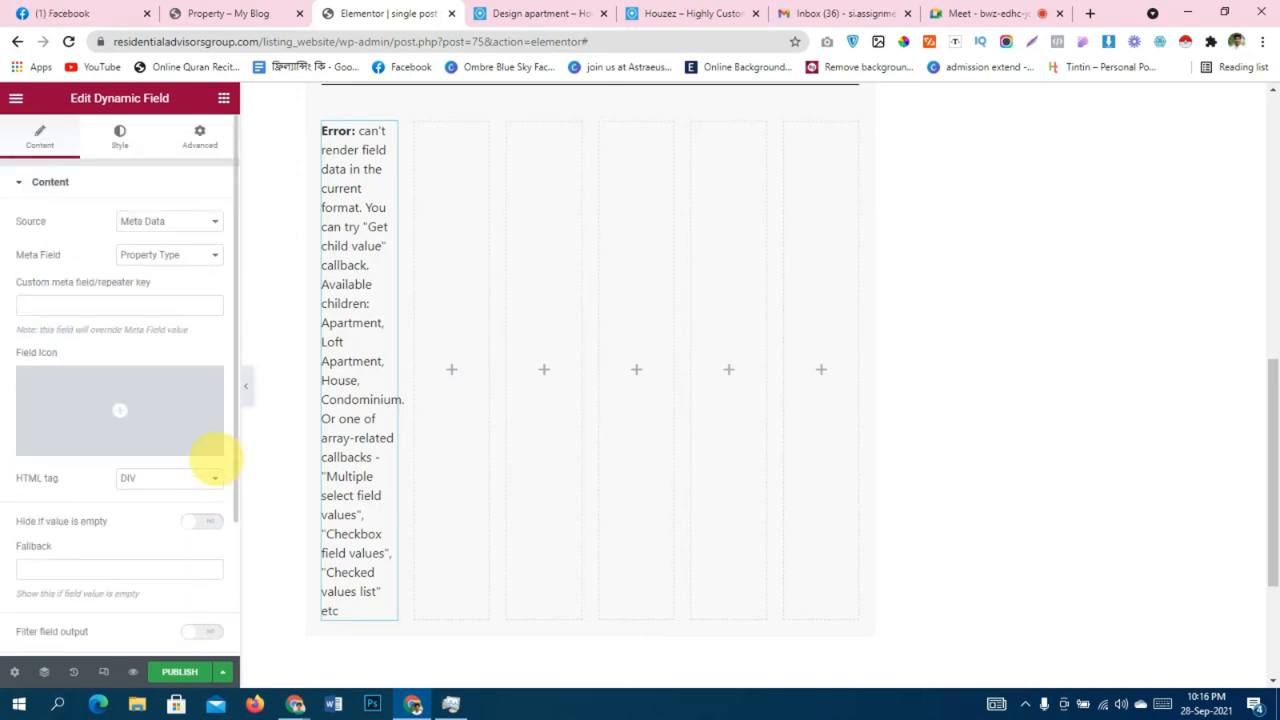
{"action": "scroll", "coordinate": [206, 420], "scroll_direction": "down", "scroll_amount": 2}
{"action": "left_click", "coordinate": [205, 492]}
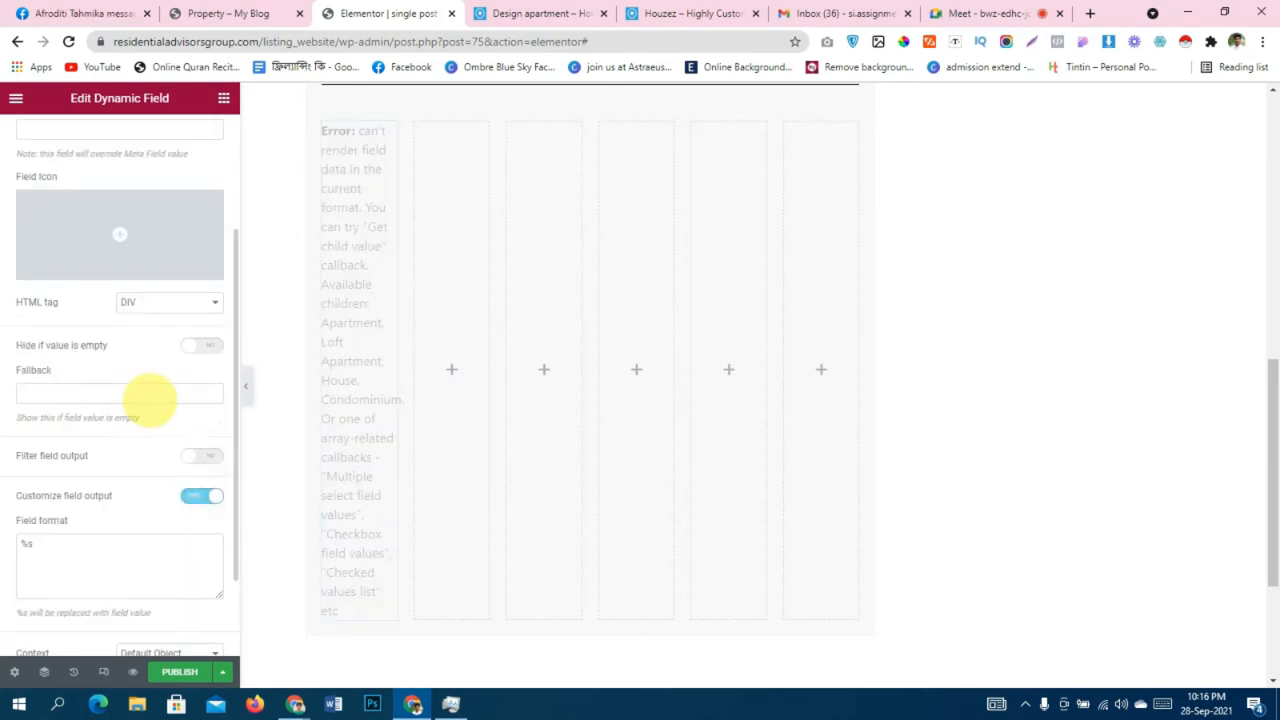
{"action": "scroll", "coordinate": [149, 400], "scroll_direction": "down", "scroll_amount": 2}
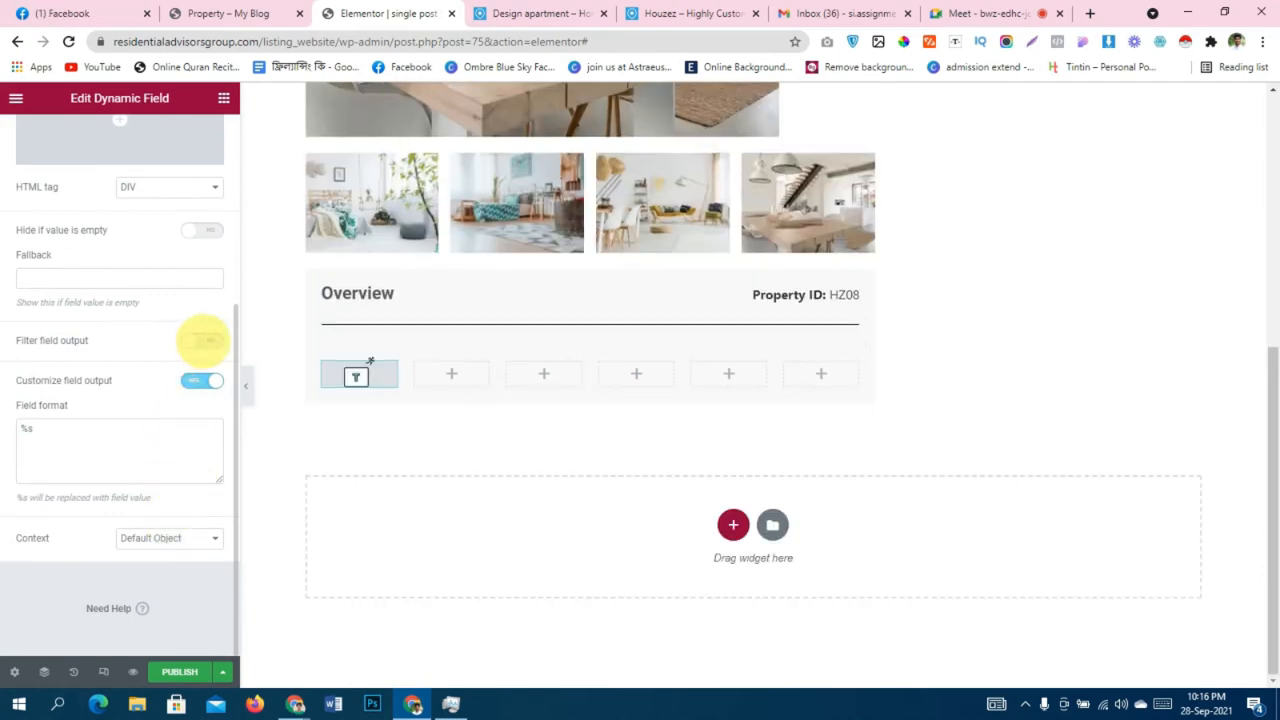
Filter the Property Type field's output with the Checked values list callback.
{"action": "left_click", "coordinate": [204, 340]}
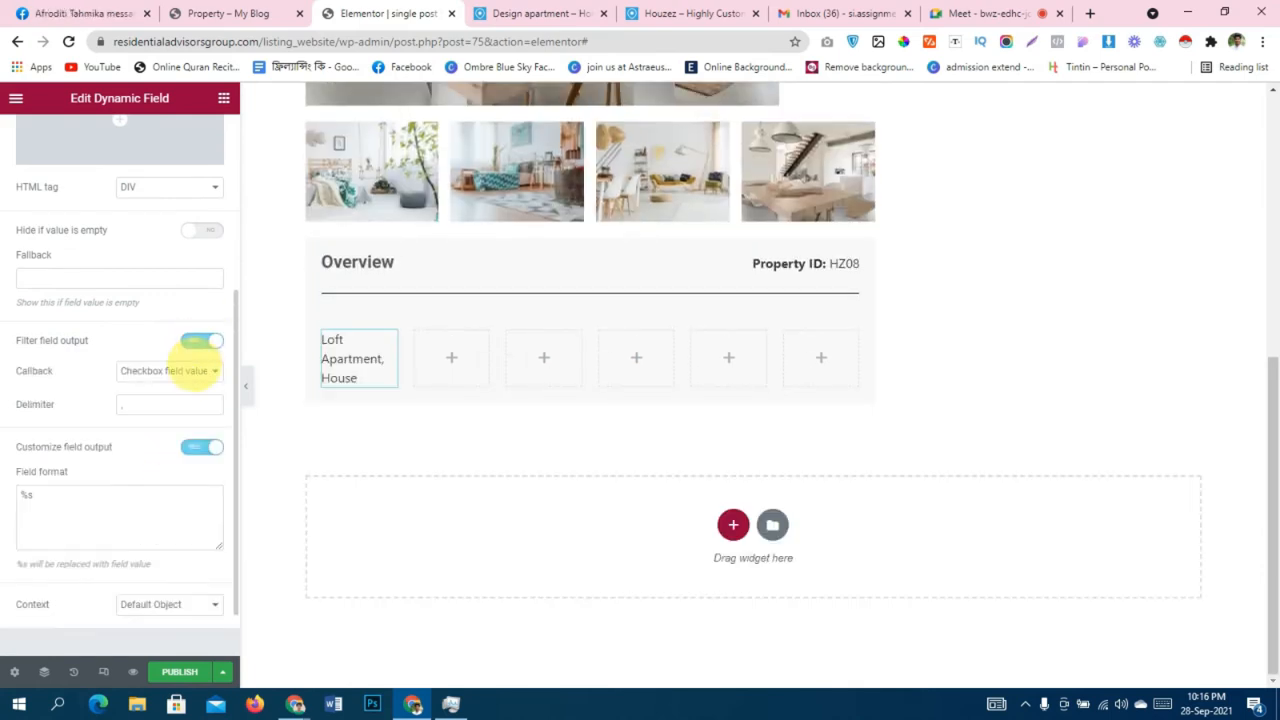
{"action": "left_click", "coordinate": [190, 370]}
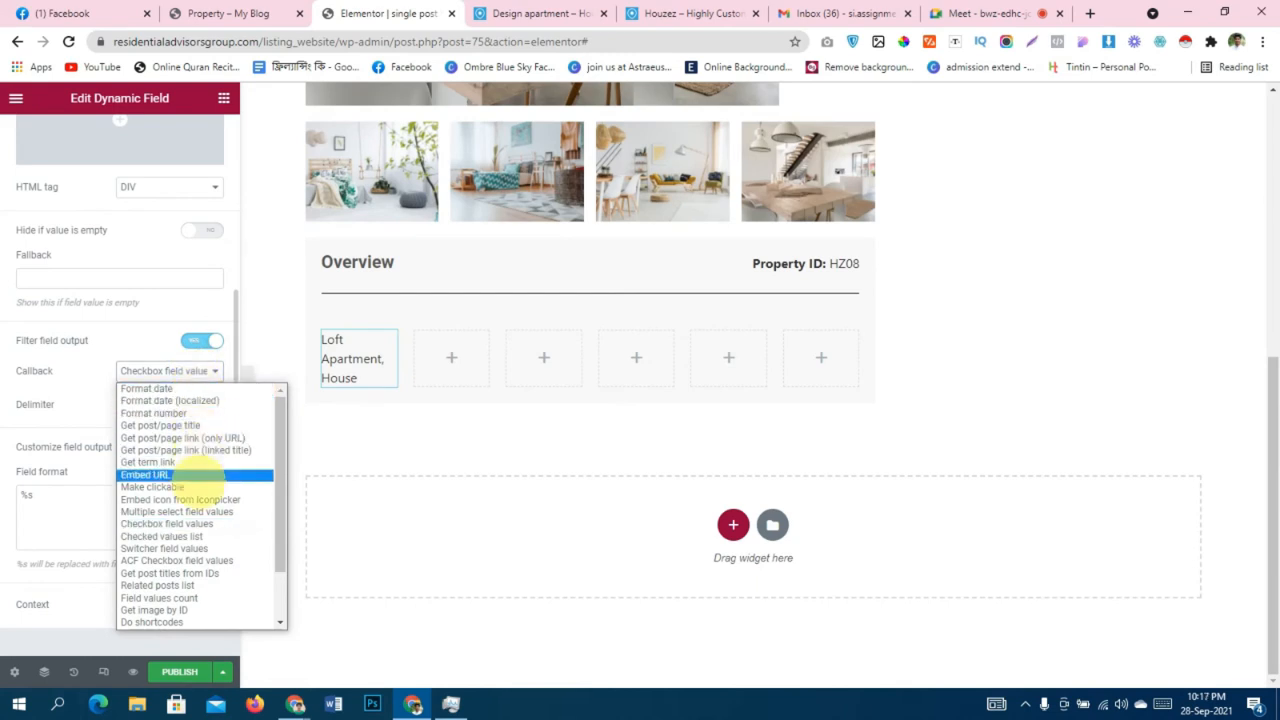
{"action": "left_click", "coordinate": [190, 536]}
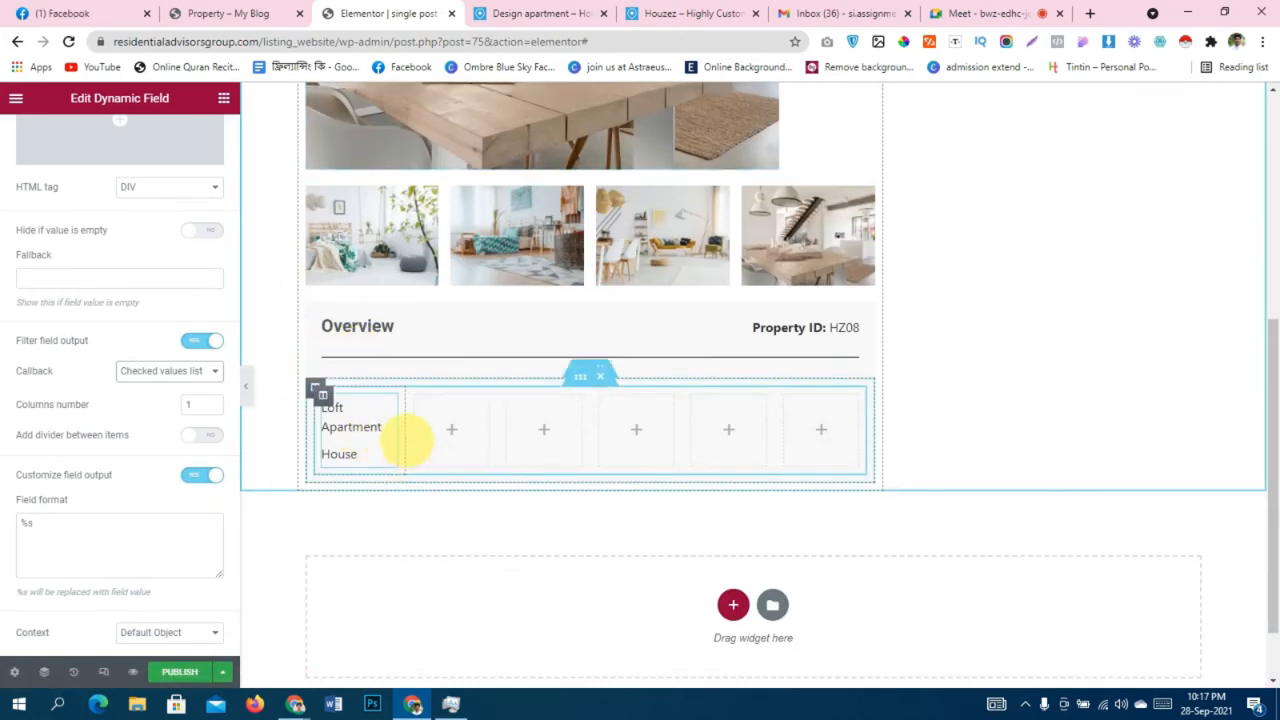
{"action": "left_click_drag", "start_coordinate": [405, 440], "coordinate": [429, 429]}
Switch to the site's property listings page and go to the WordPress dashboard.
{"action": "scroll", "coordinate": [429, 429], "scroll_direction": "up", "scroll_amount": 4}
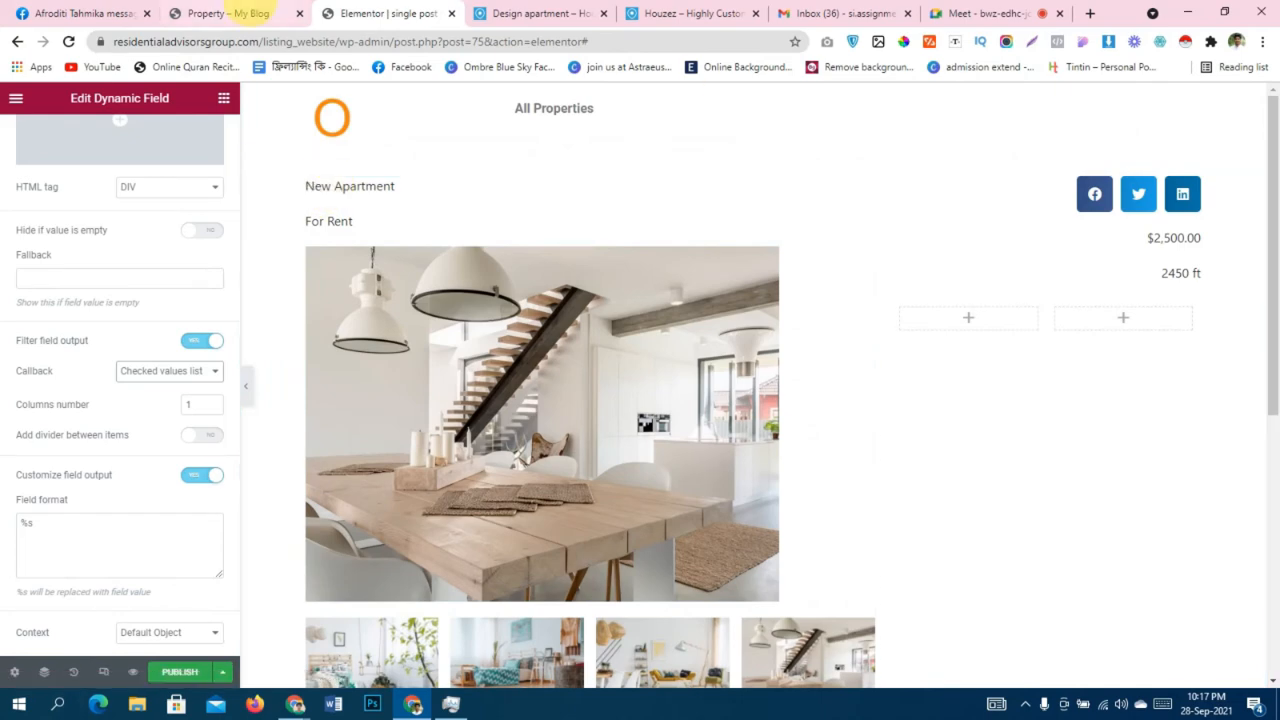
{"action": "left_click", "coordinate": [214, 13]}
{"action": "scroll", "coordinate": [223, 405], "scroll_direction": "up", "scroll_amount": 4}
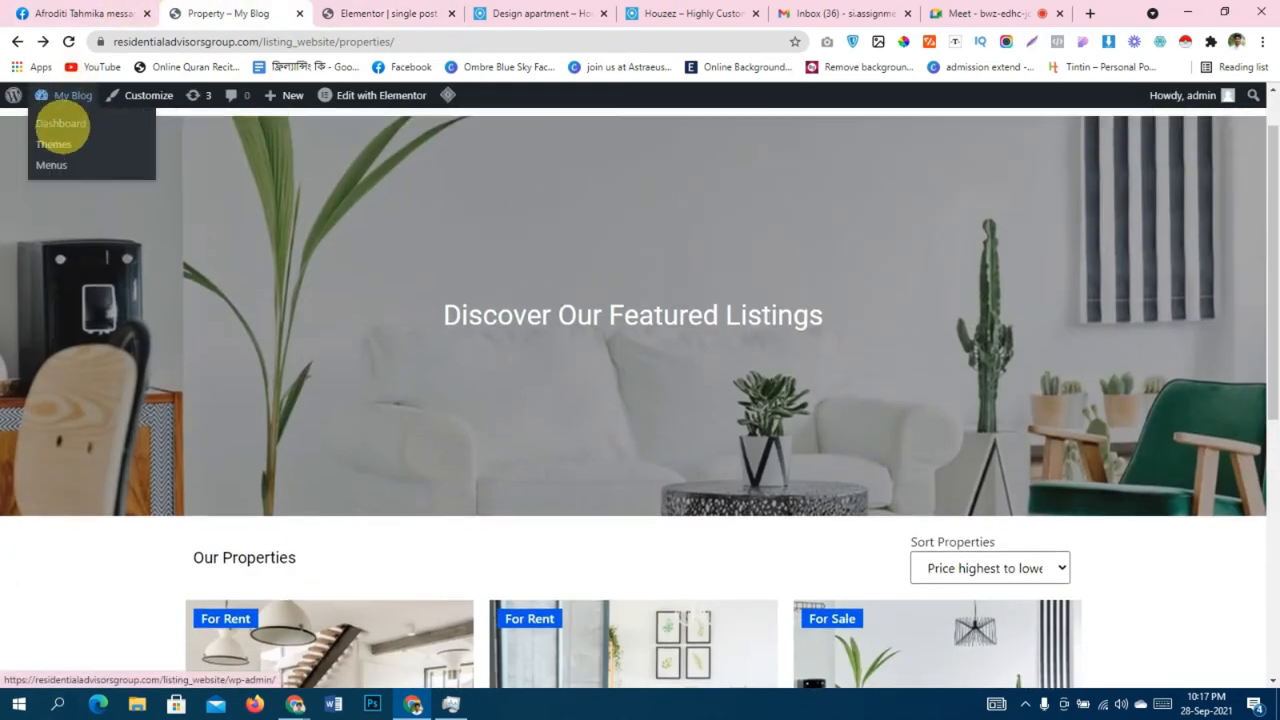
From the WordPress dashboard's Property list, open the New Apartment property for editing in a new tab and dismiss the welcome guide.
{"action": "left_click", "coordinate": [57, 116]}
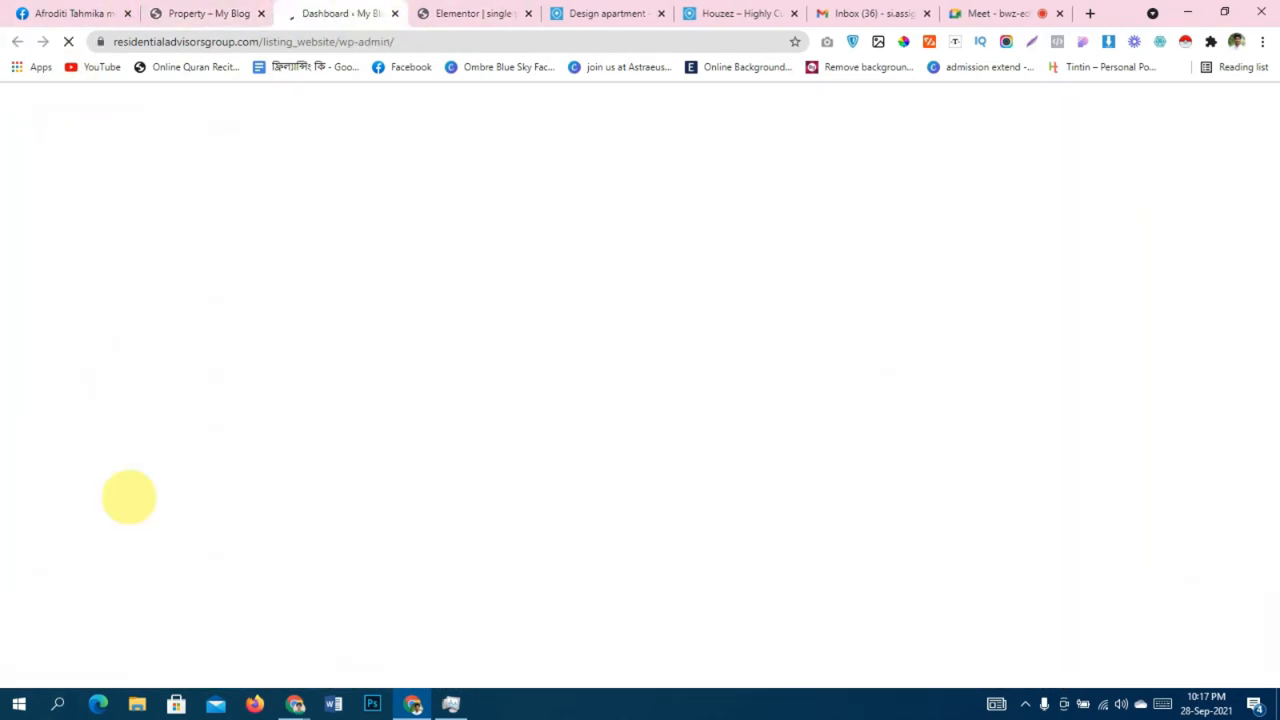
{"action": "scroll", "coordinate": [118, 494], "scroll_direction": "down", "scroll_amount": 2}
{"action": "scroll", "coordinate": [104, 468], "scroll_direction": "up", "scroll_amount": 2}
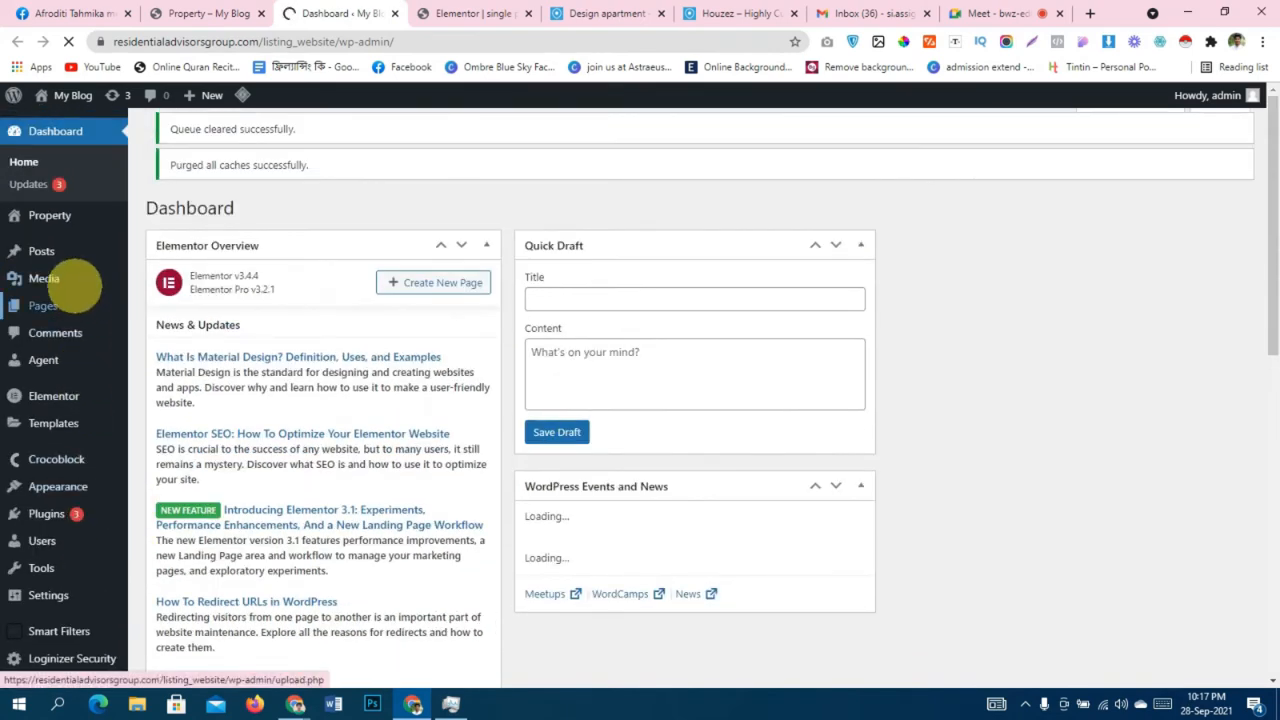
{"action": "mouse_move", "coordinate": [86, 210]}
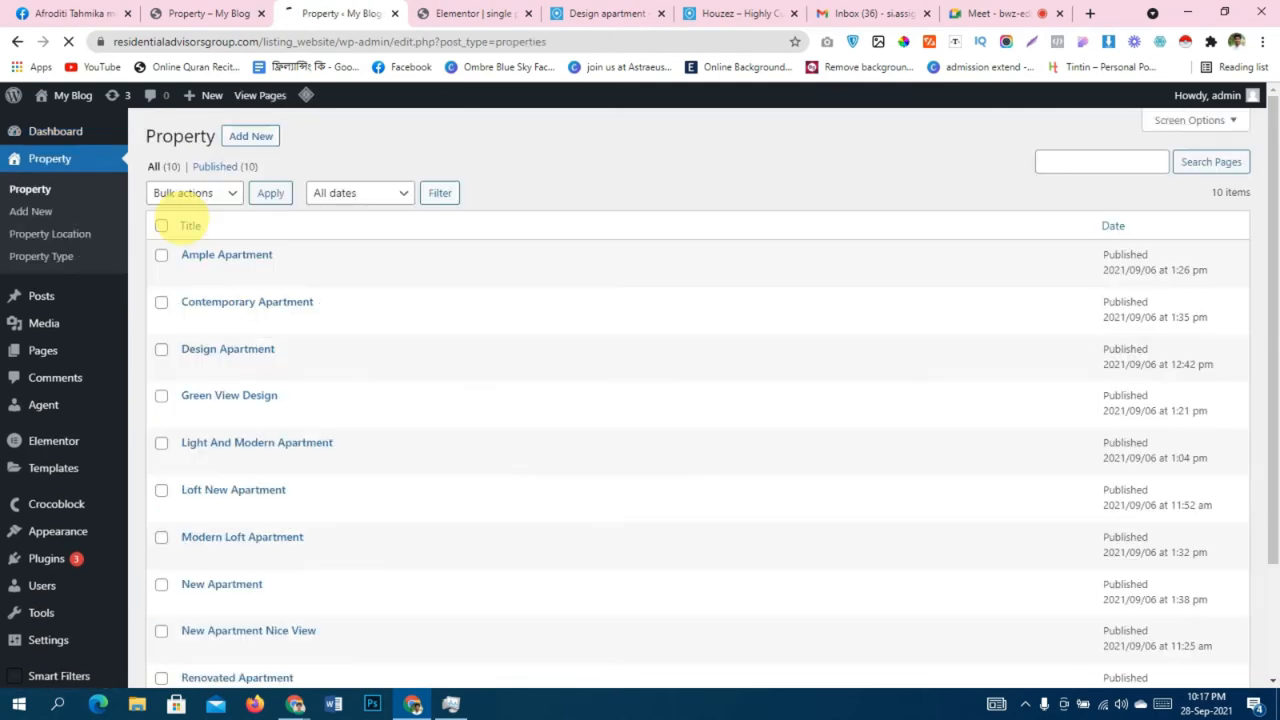
{"action": "scroll", "coordinate": [222, 505], "scroll_direction": "down", "scroll_amount": 2}
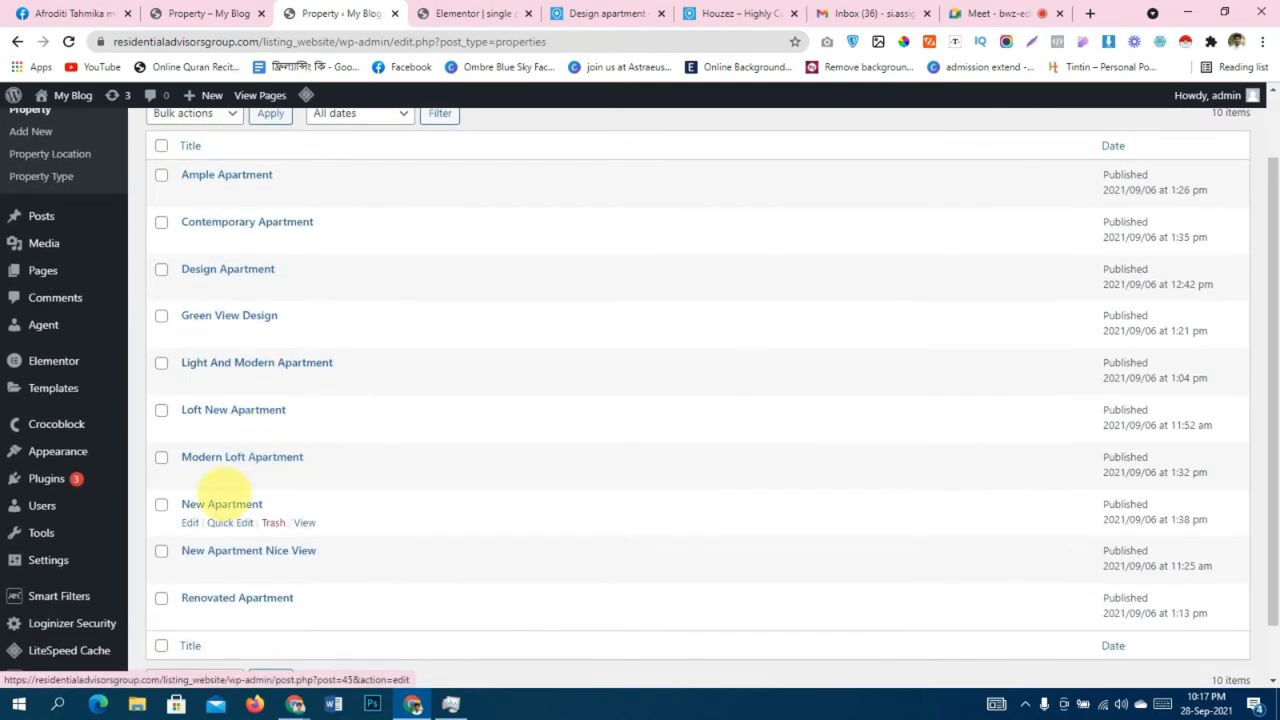
{"action": "middle_click", "coordinate": [190, 522]}
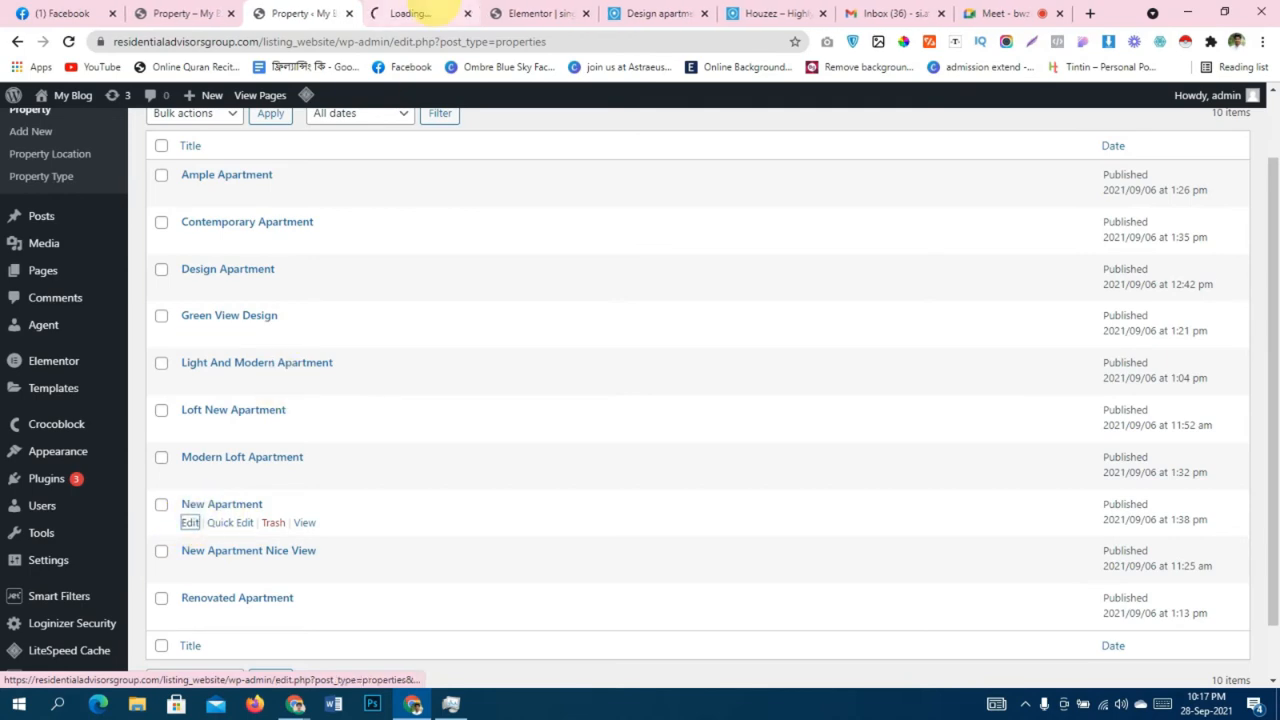
{"action": "left_click", "coordinate": [412, 13]}
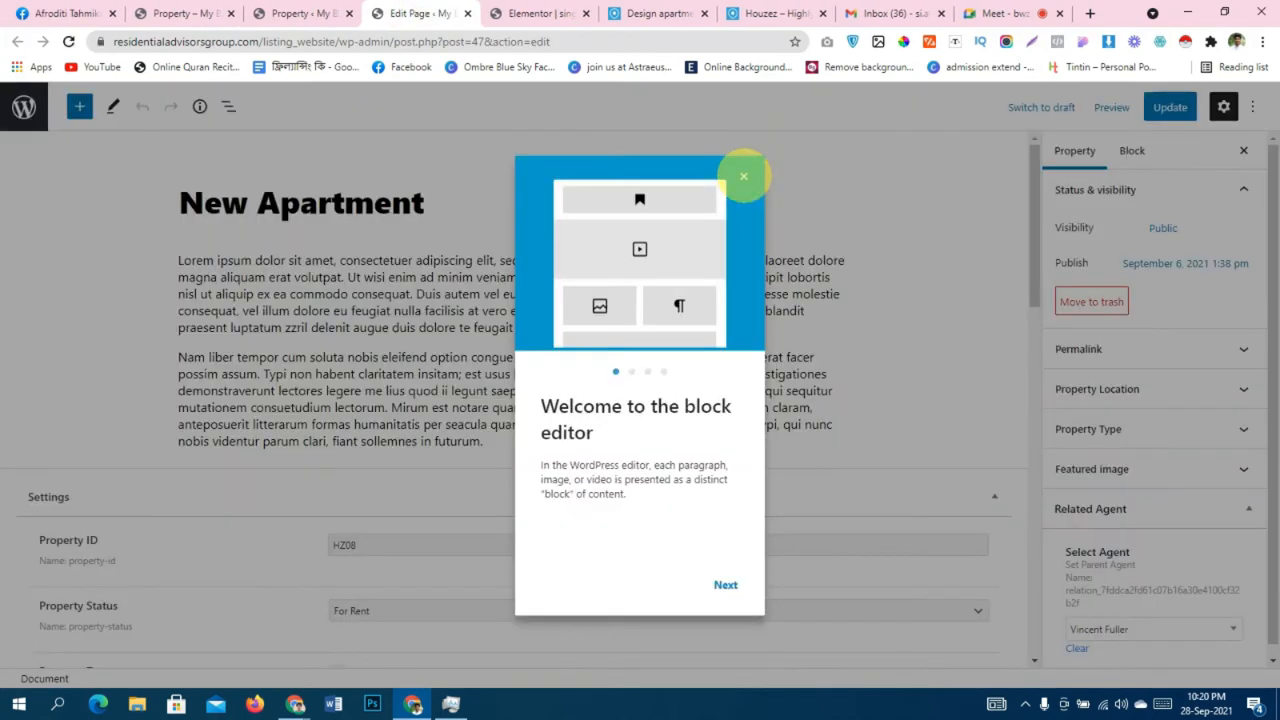
{"action": "left_click", "coordinate": [748, 178]}
Uncheck House under Property Type, keeping only Loft Apartment selected, and update the property.
{"action": "scroll", "coordinate": [955, 293], "scroll_direction": "down", "scroll_amount": 5}
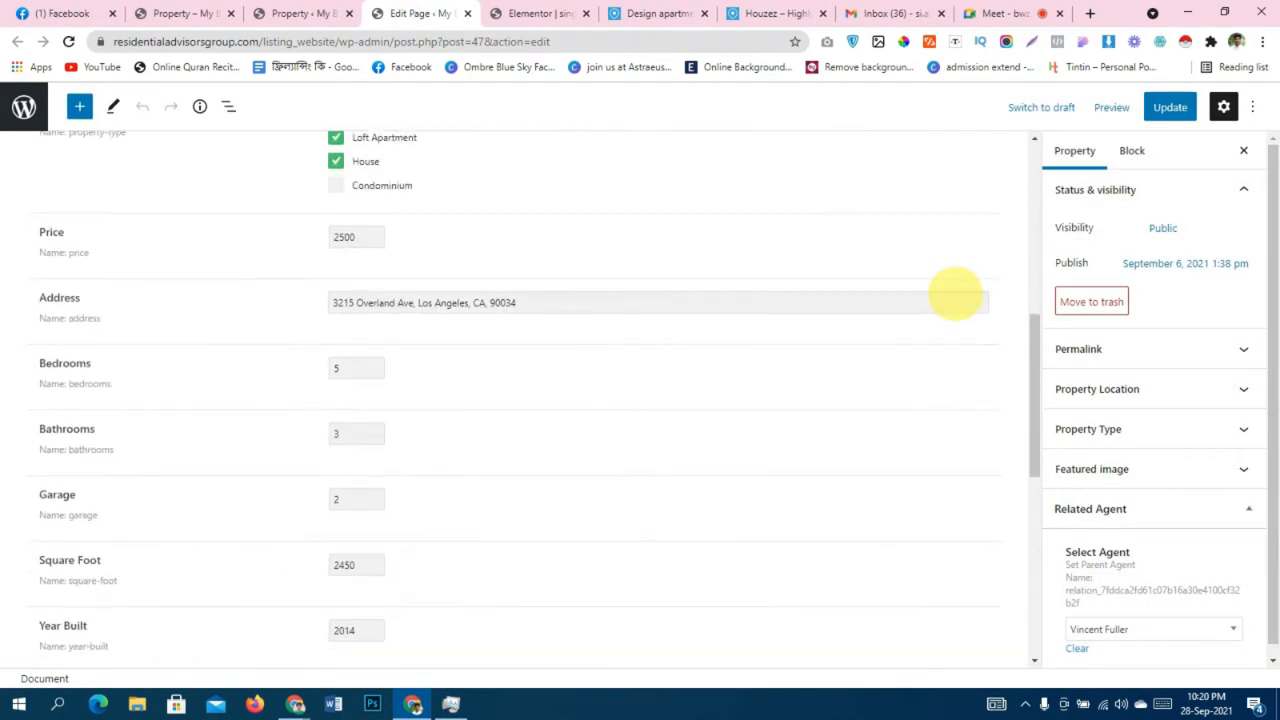
{"action": "scroll", "coordinate": [955, 413], "scroll_direction": "up", "scroll_amount": 2}
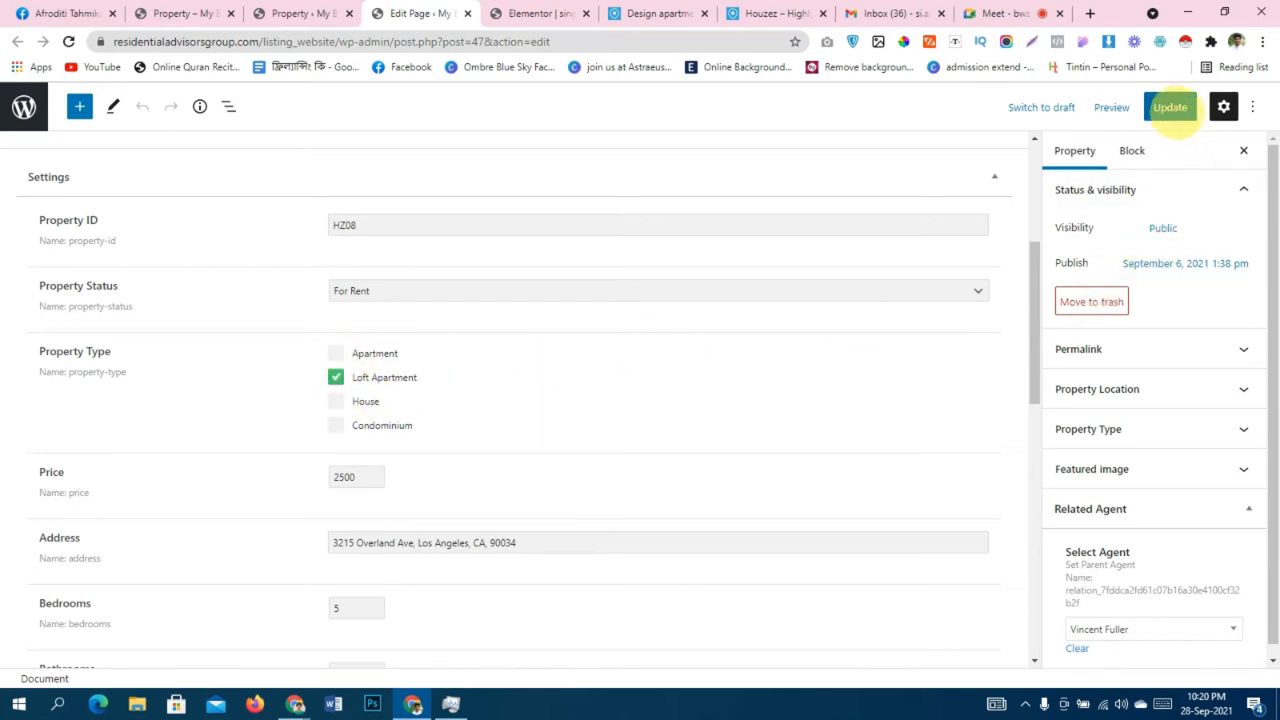
{"action": "left_click", "coordinate": [1170, 107]}
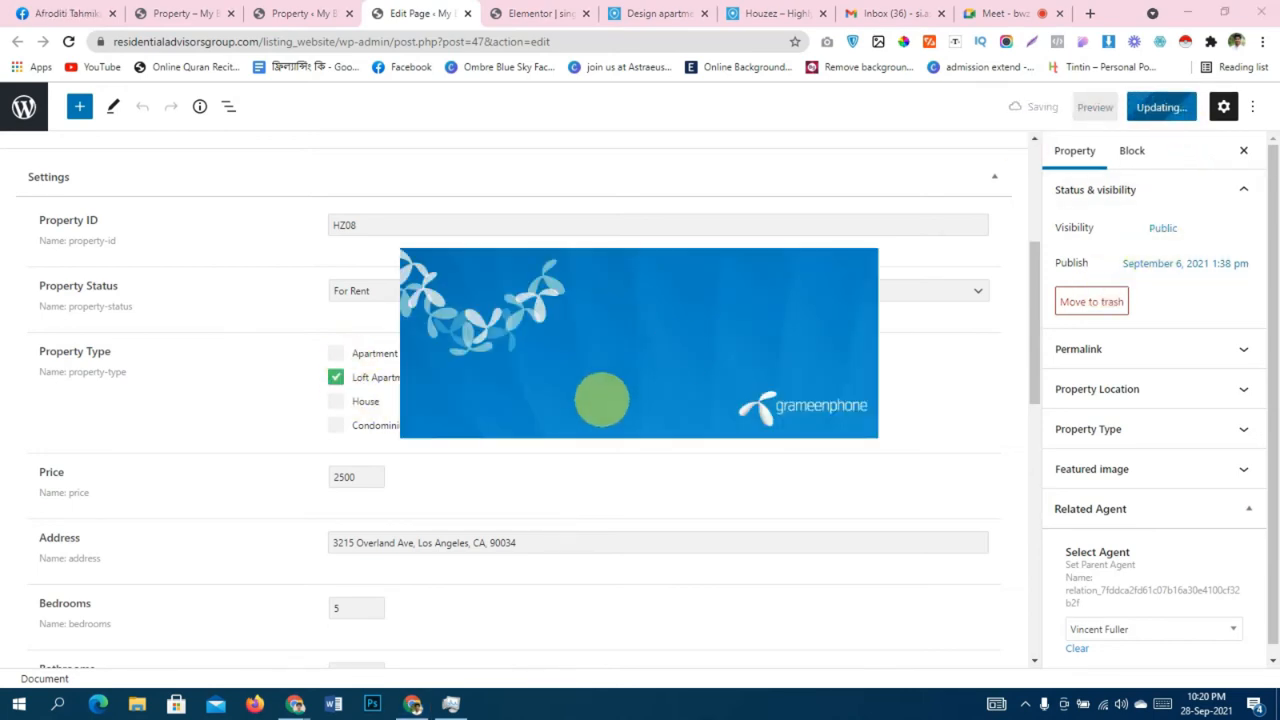
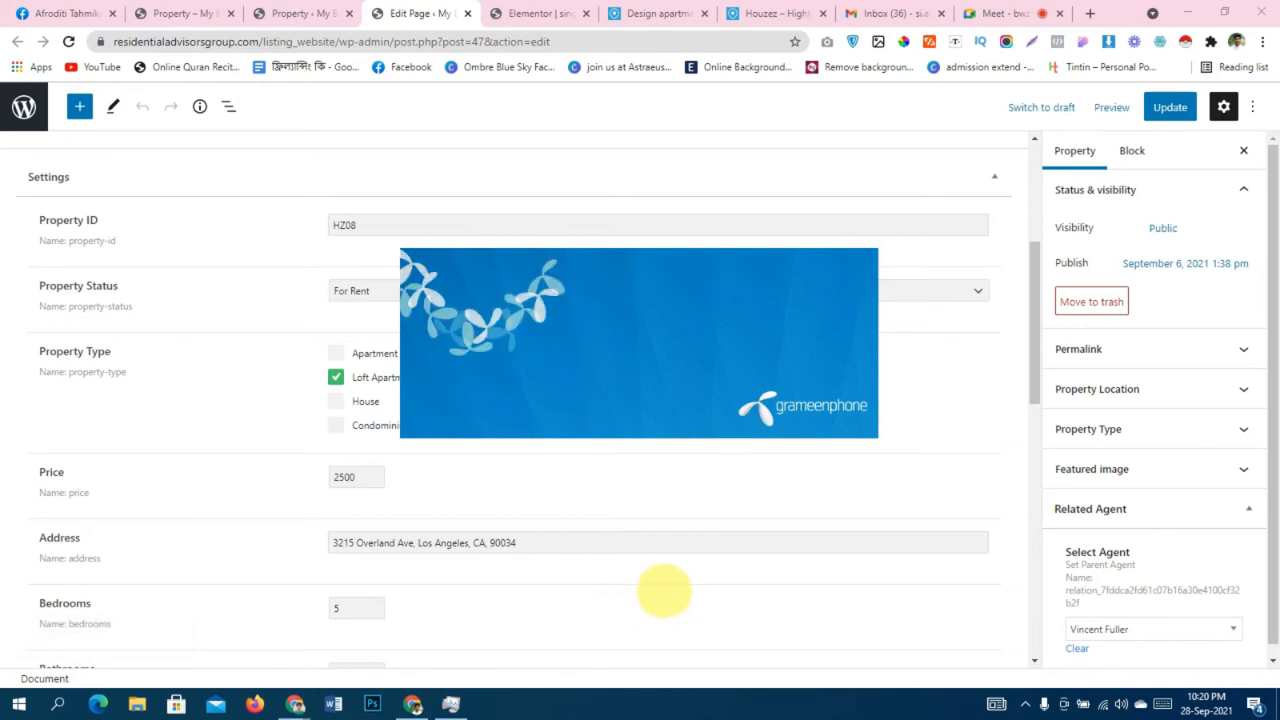
{"action": "left_click", "coordinate": [1078, 158]}
{"action": "left_click", "coordinate": [1168, 107]}
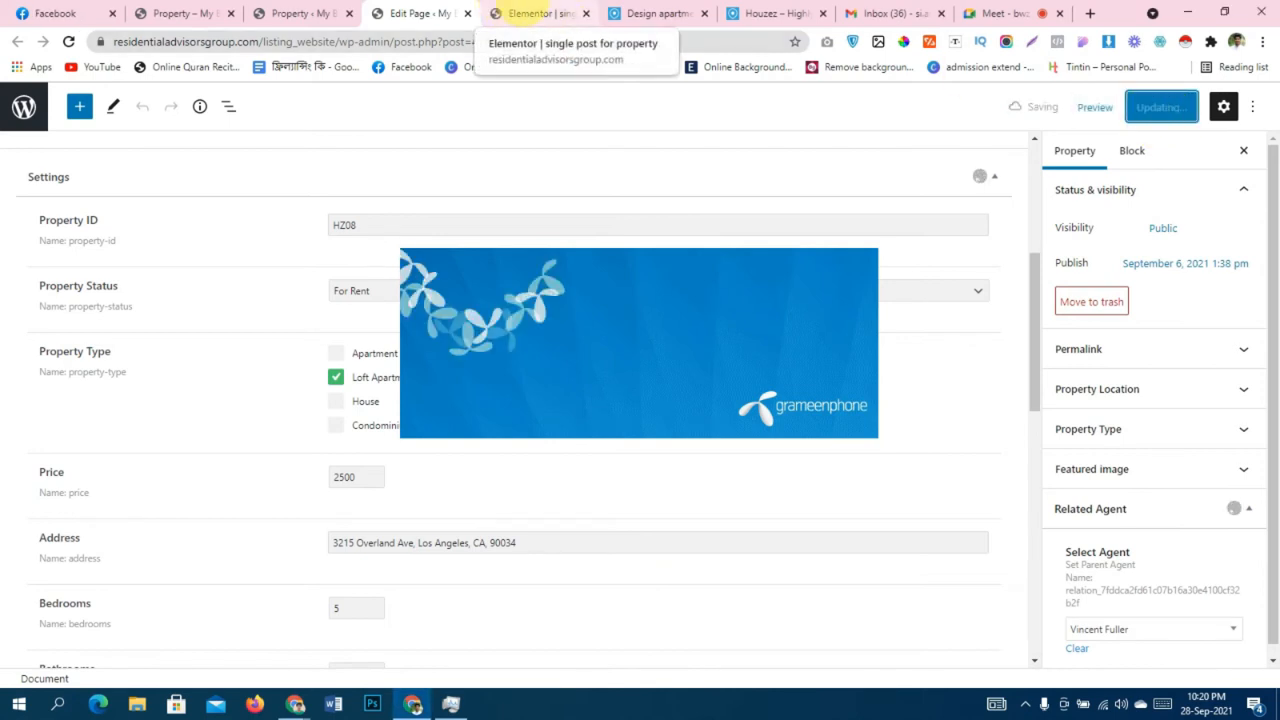
In the Elementor single property template, add <br> after %s in the property type dynamic field's format.
{"action": "left_click", "coordinate": [530, 13]}
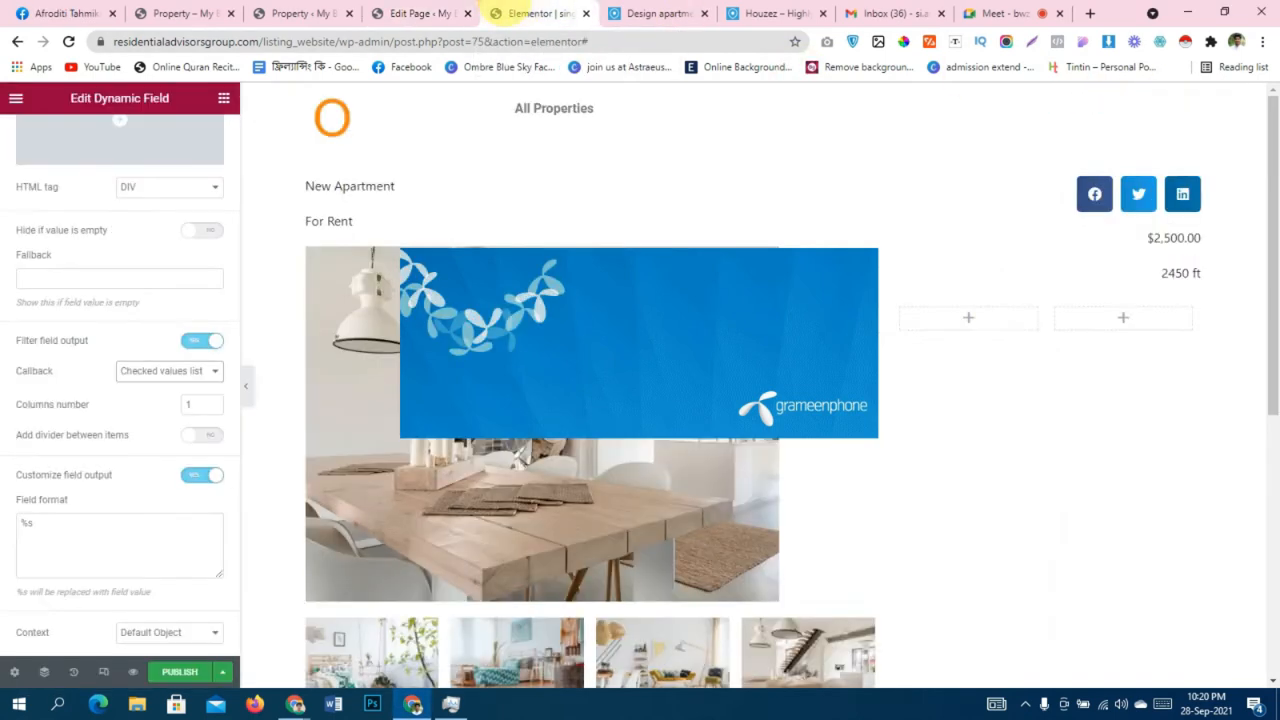
{"action": "scroll", "coordinate": [785, 462], "scroll_direction": "down", "scroll_amount": 1}
{"action": "scroll", "coordinate": [477, 363], "scroll_direction": "down", "scroll_amount": 4}
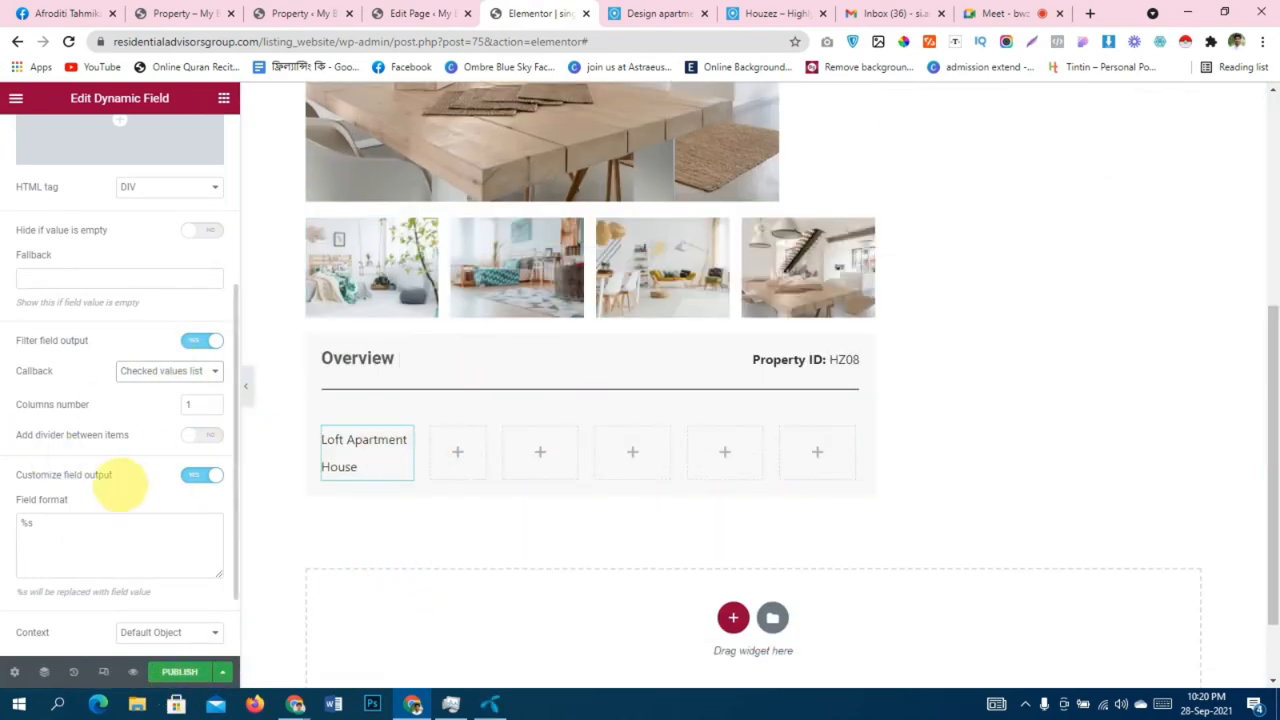
{"action": "scroll", "coordinate": [118, 450], "scroll_direction": "down", "scroll_amount": 1}
{"action": "left_click", "coordinate": [113, 432]}
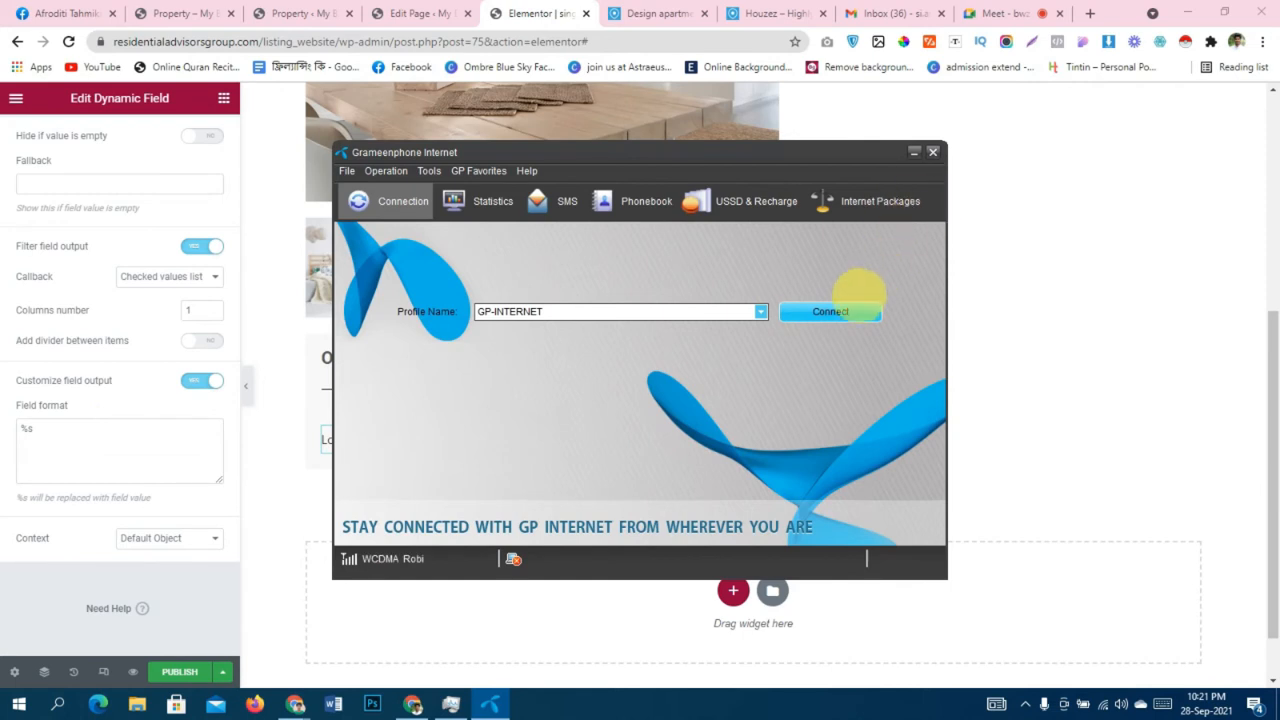
{"action": "left_click", "coordinate": [913, 152]}
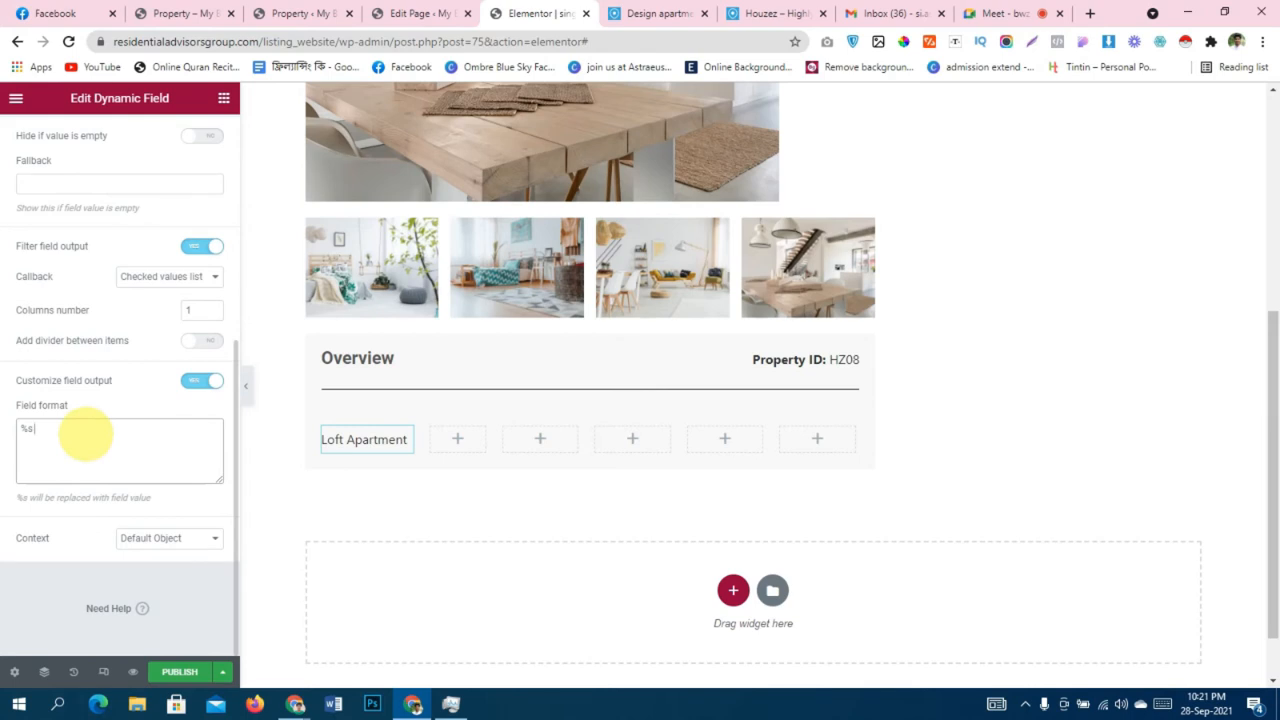
{"action": "type", "text": "<br"}
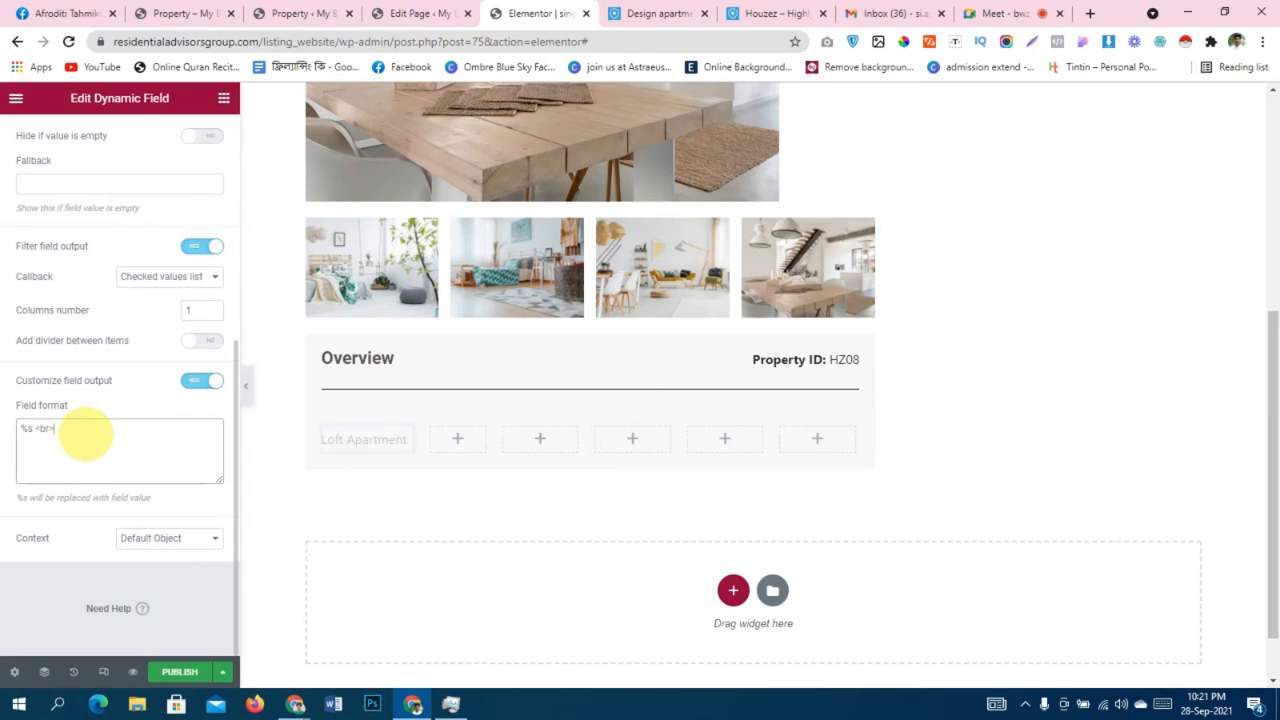
{"action": "type", "text": ">"}
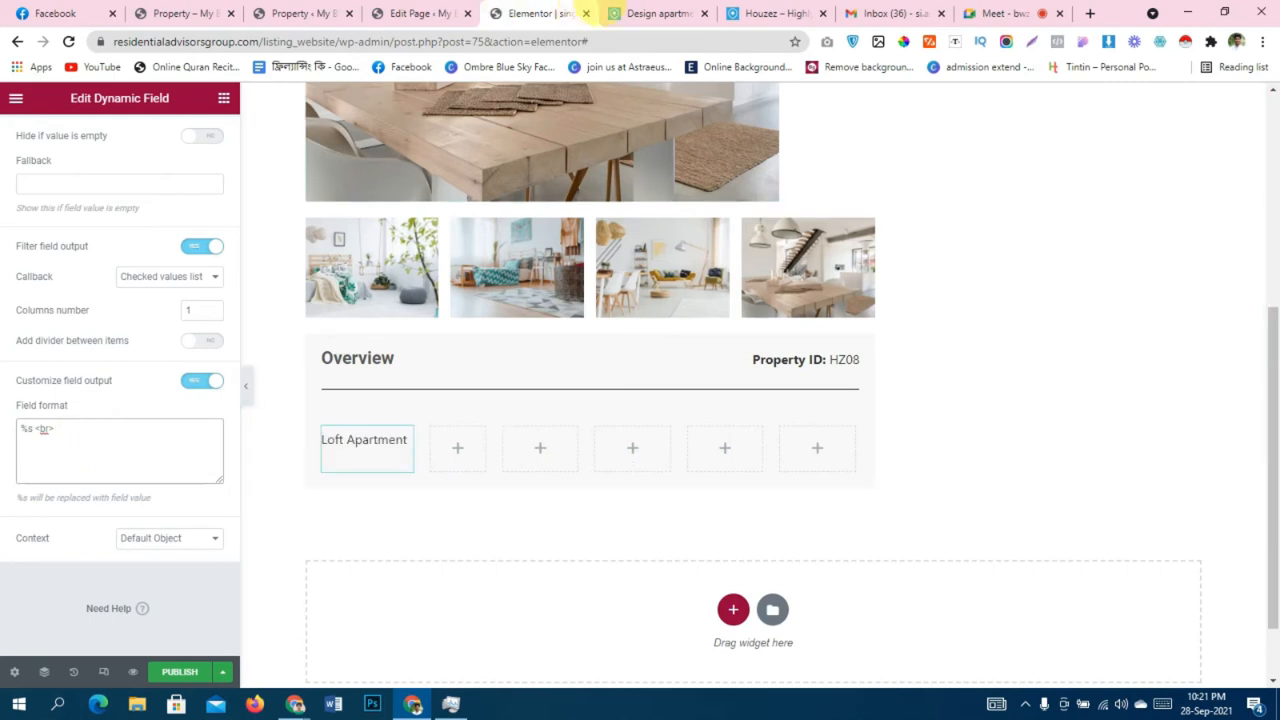
Copy the "Property Type" label from the Overview section of the Houzez demo listing and return to the Elementor template.
{"action": "left_click", "coordinate": [662, 13]}
{"action": "left_click_drag", "start_coordinate": [209, 485], "coordinate": [285, 483]}
{"action": "key", "text": "ctrl+c"}
{"action": "left_click", "coordinate": [540, 13]}
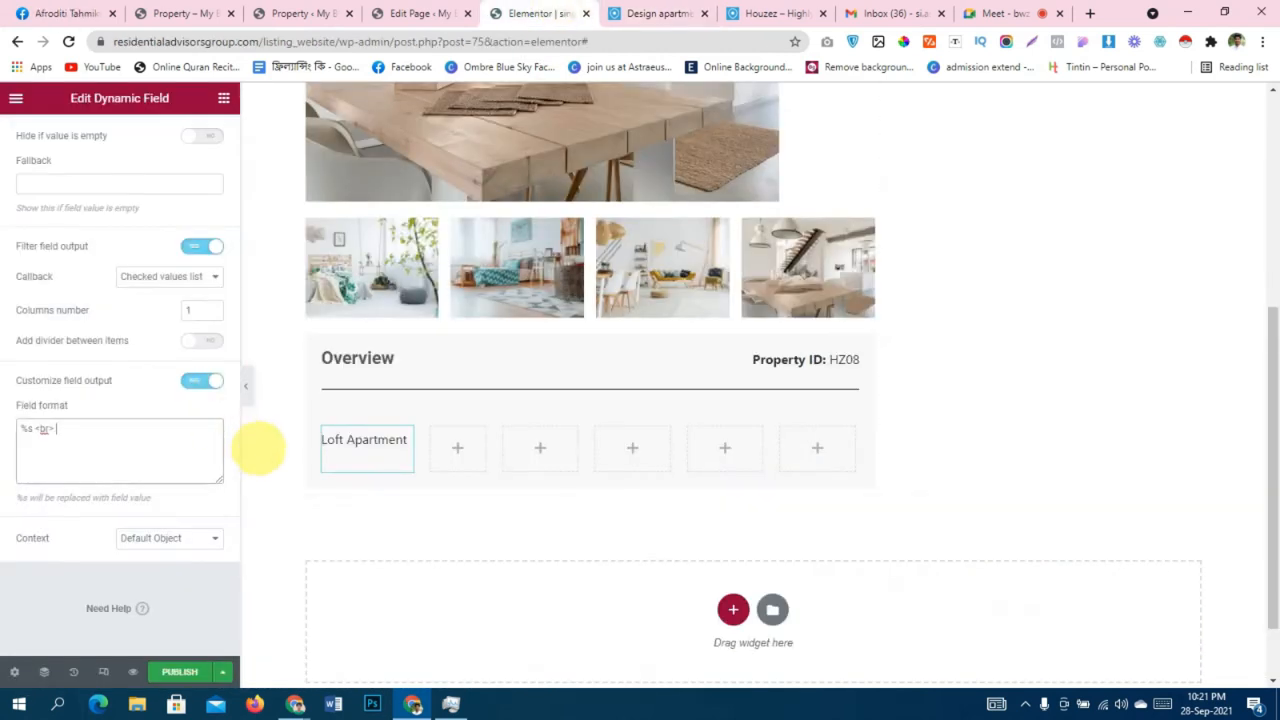
Complete the field format as "<b>%s</b> <br> Property Type" and slightly widen the field's column in the Overview row.
{"action": "left_click", "coordinate": [21, 430]}
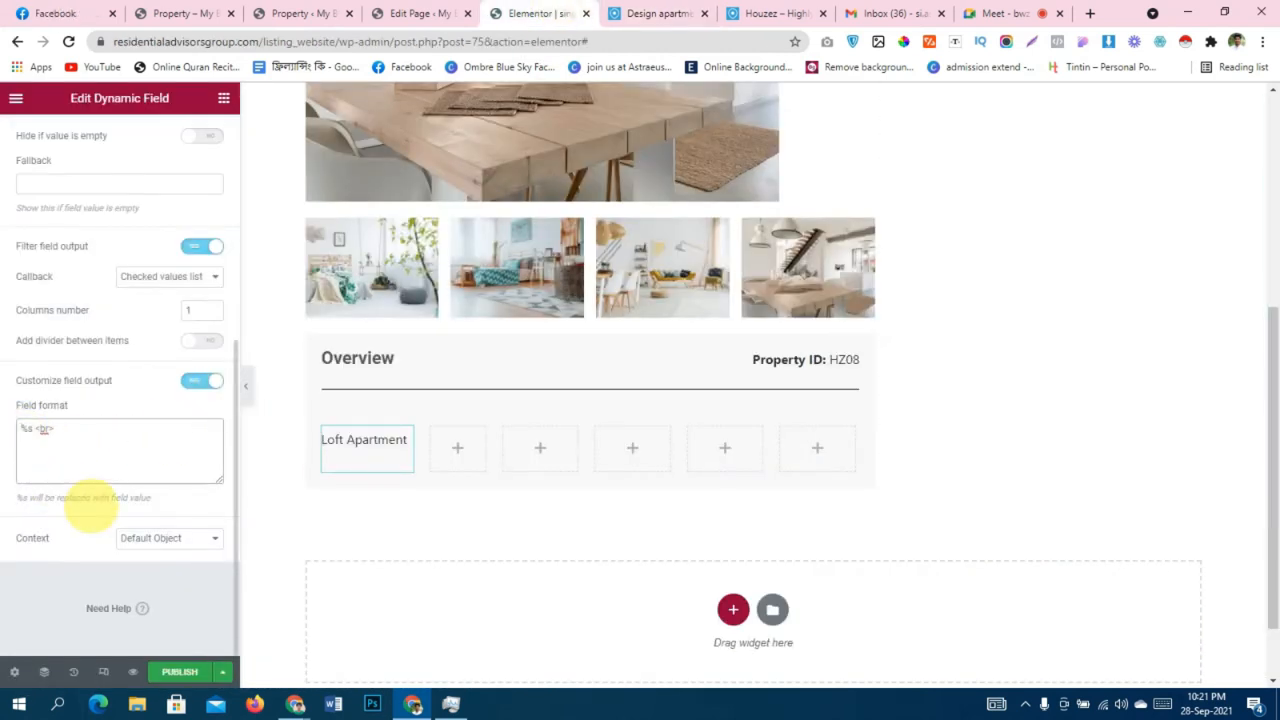
{"action": "type", "text": "<b>"}
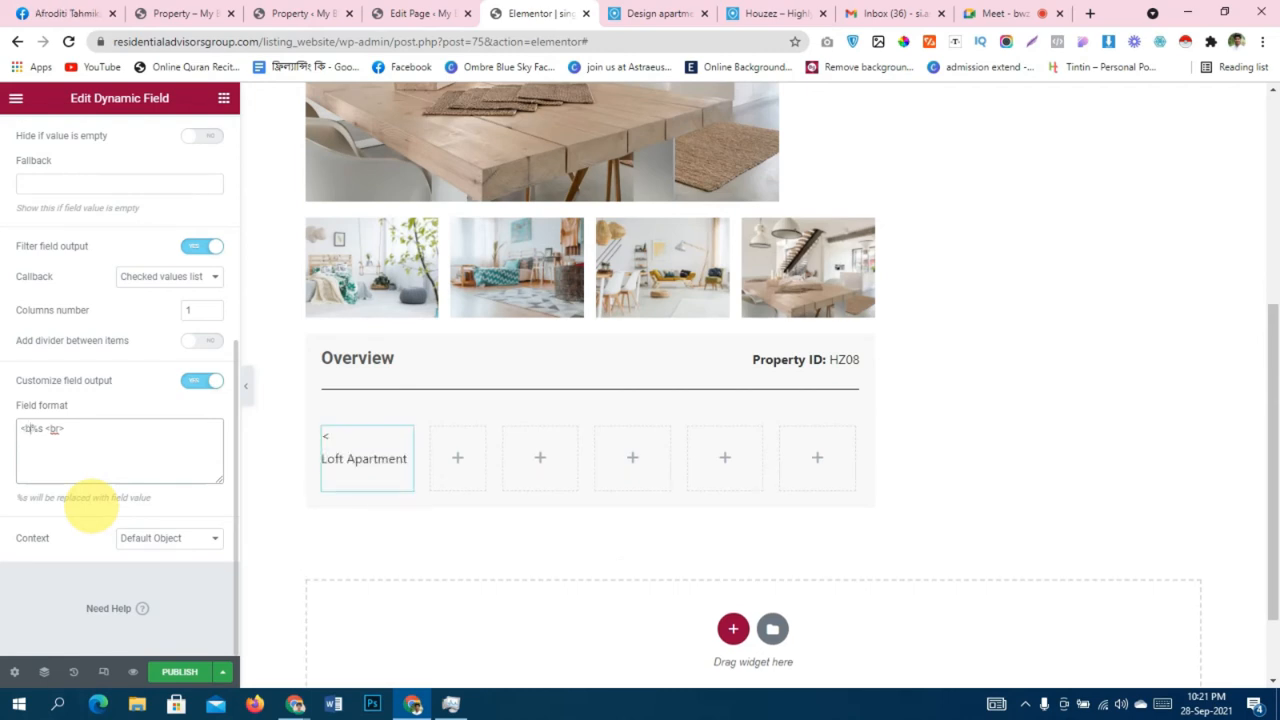
{"action": "key", "text": "Right"}
{"action": "key", "text": "Right"}
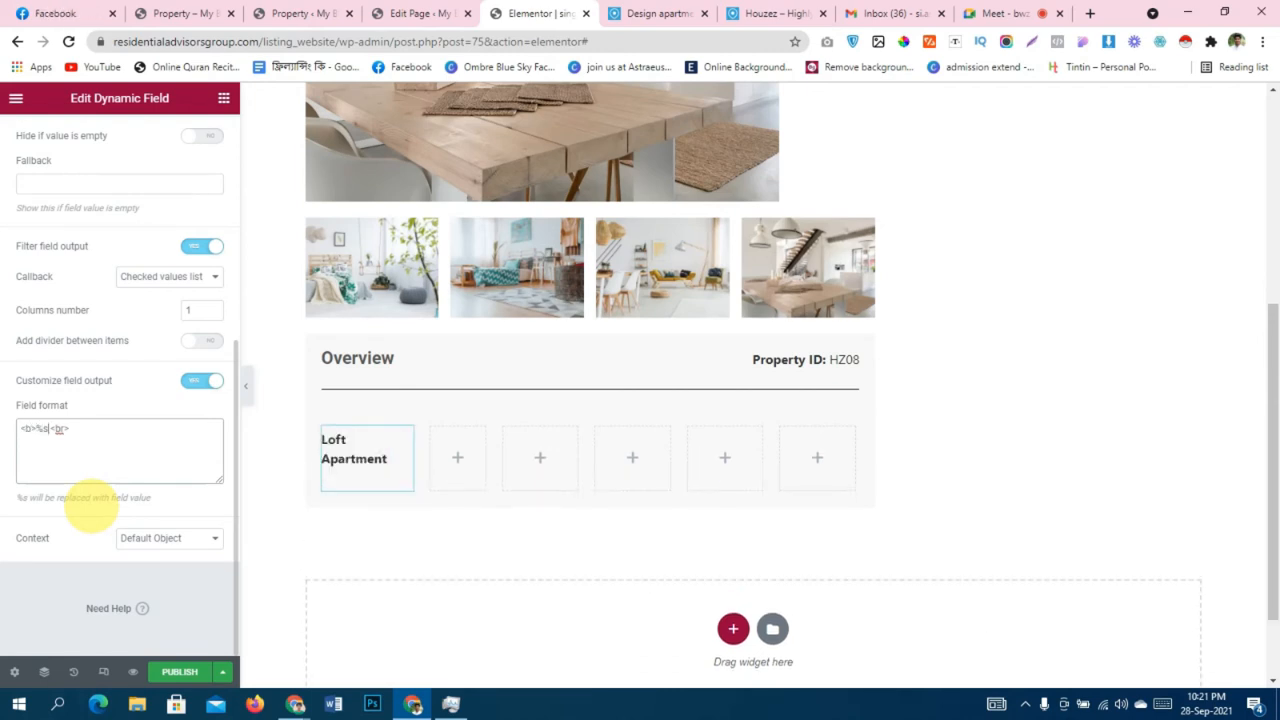
{"action": "type", "text": "</b> <"}
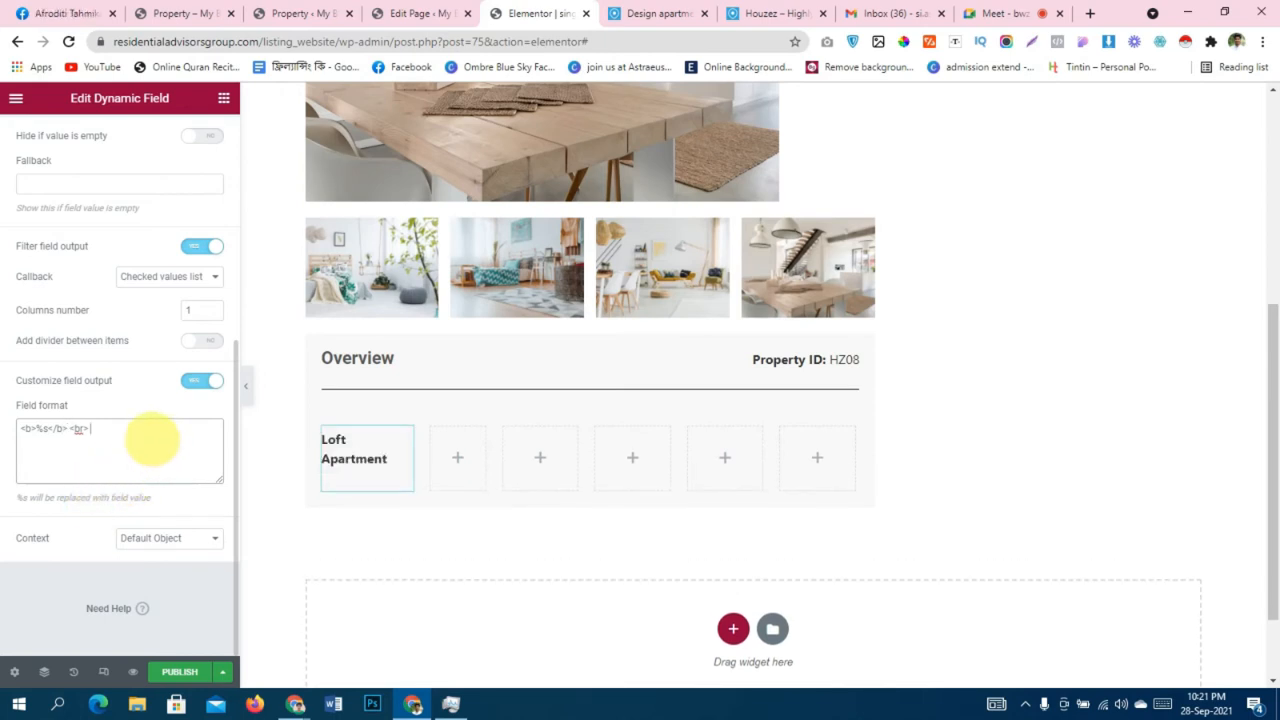
{"action": "key", "text": "ctrl+v"}
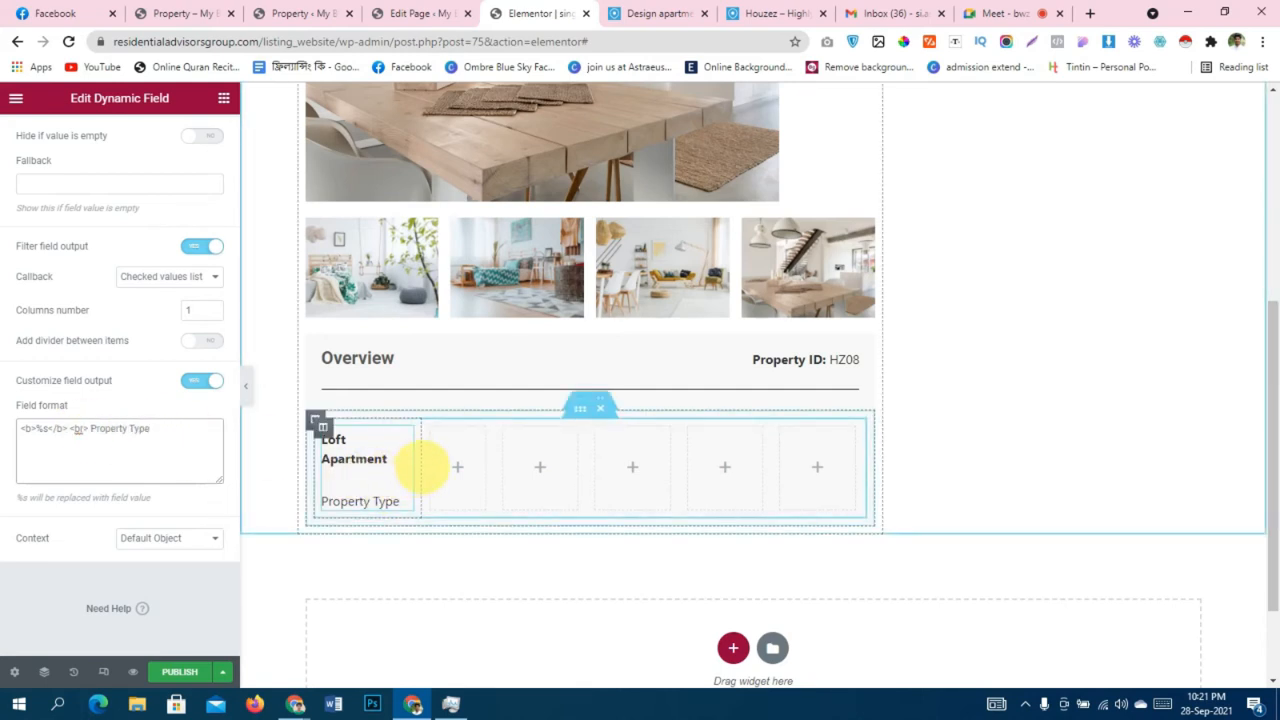
{"action": "mouse_move", "coordinate": [425, 465]}
{"action": "left_mouse_down"}
{"action": "mouse_move", "coordinate": [449, 464]}
{"action": "mouse_move", "coordinate": [409, 463]}
{"action": "mouse_move", "coordinate": [419, 458]}
{"action": "left_mouse_up"}
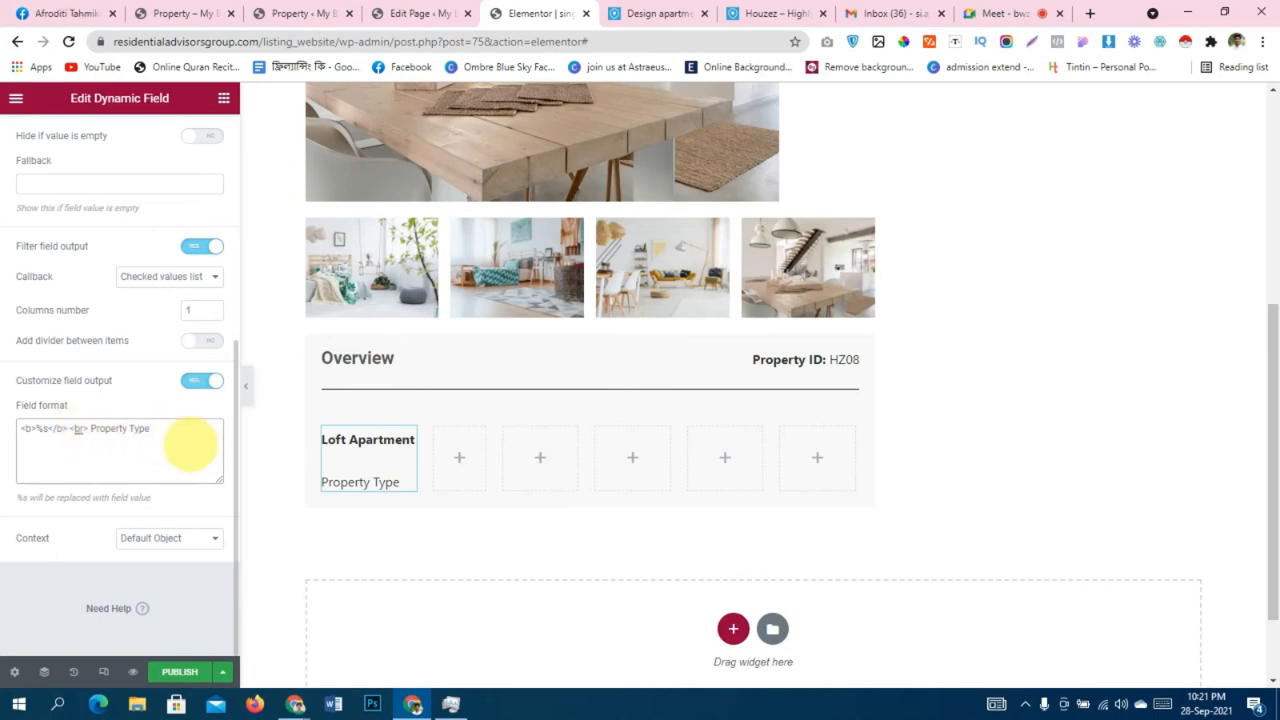
Examine the icons and labels for bedrooms, bathrooms and garage in the Houzez demo listing's Overview section.
{"action": "left_click", "coordinate": [425, 13]}
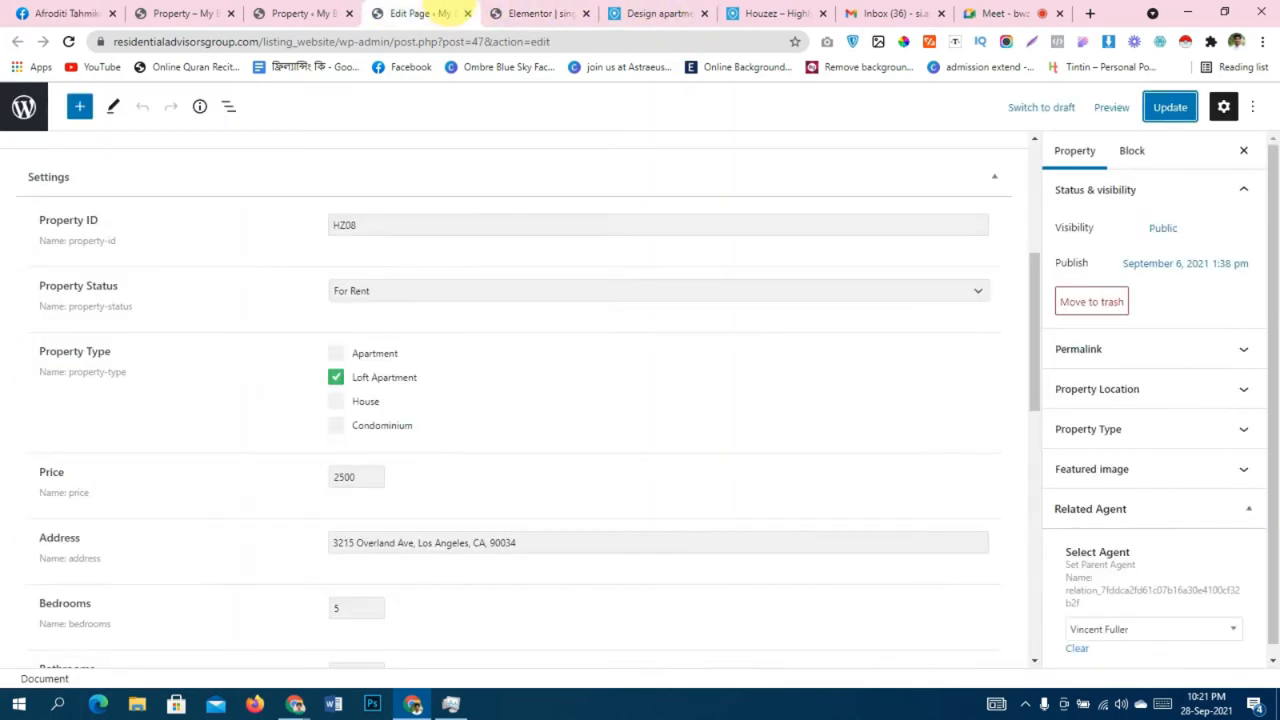
{"action": "left_click", "coordinate": [600, 13]}
{"action": "scroll", "coordinate": [443, 430], "scroll_direction": "down", "scroll_amount": 1}
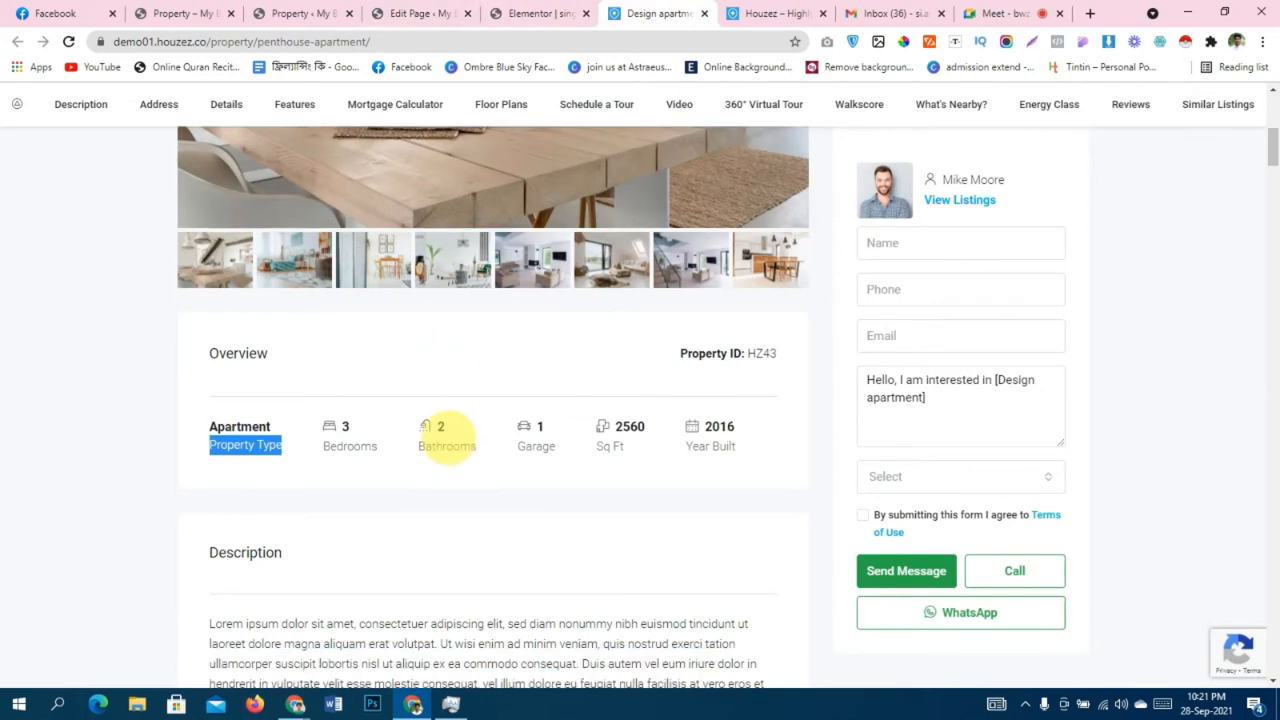
{"action": "left_click_drag", "start_coordinate": [345, 386], "coordinate": [379, 405]}
{"action": "left_click", "coordinate": [379, 405]}
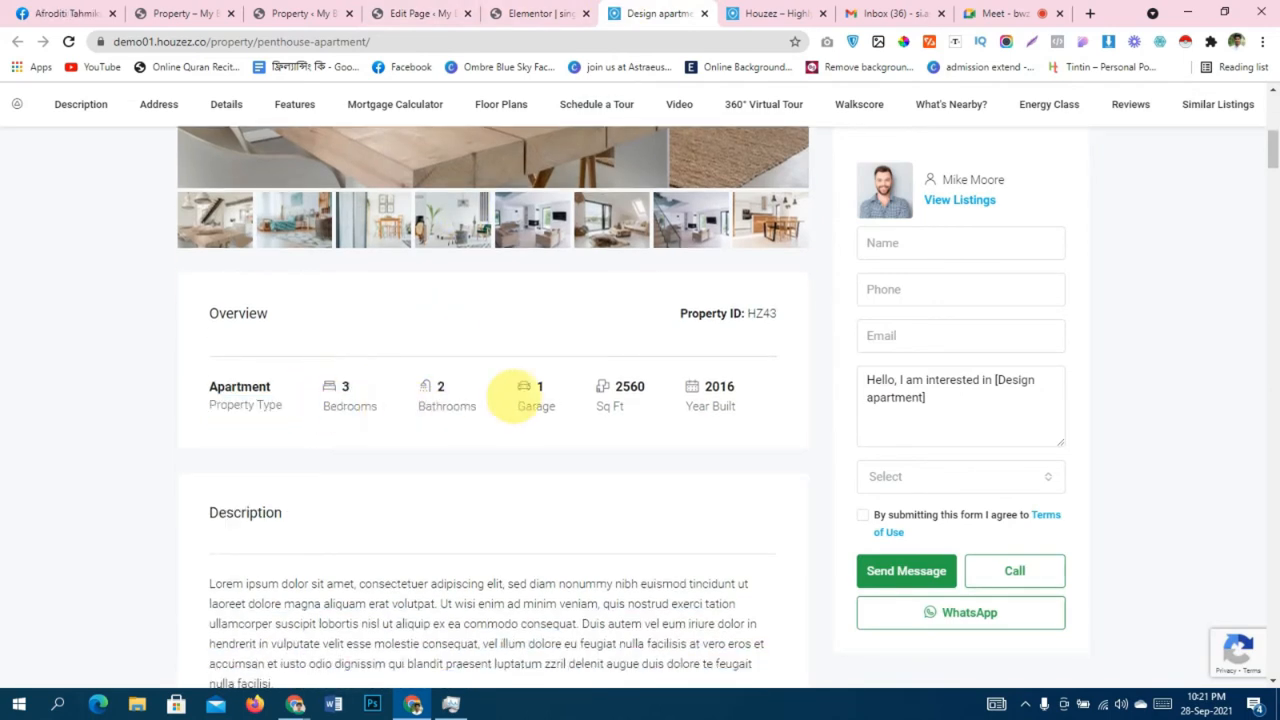
Open a new browser tab beside the Houzez demo listing, leaving its address empty.
{"action": "right_click", "coordinate": [655, 14]}
{"action": "left_click", "coordinate": [662, 31]}
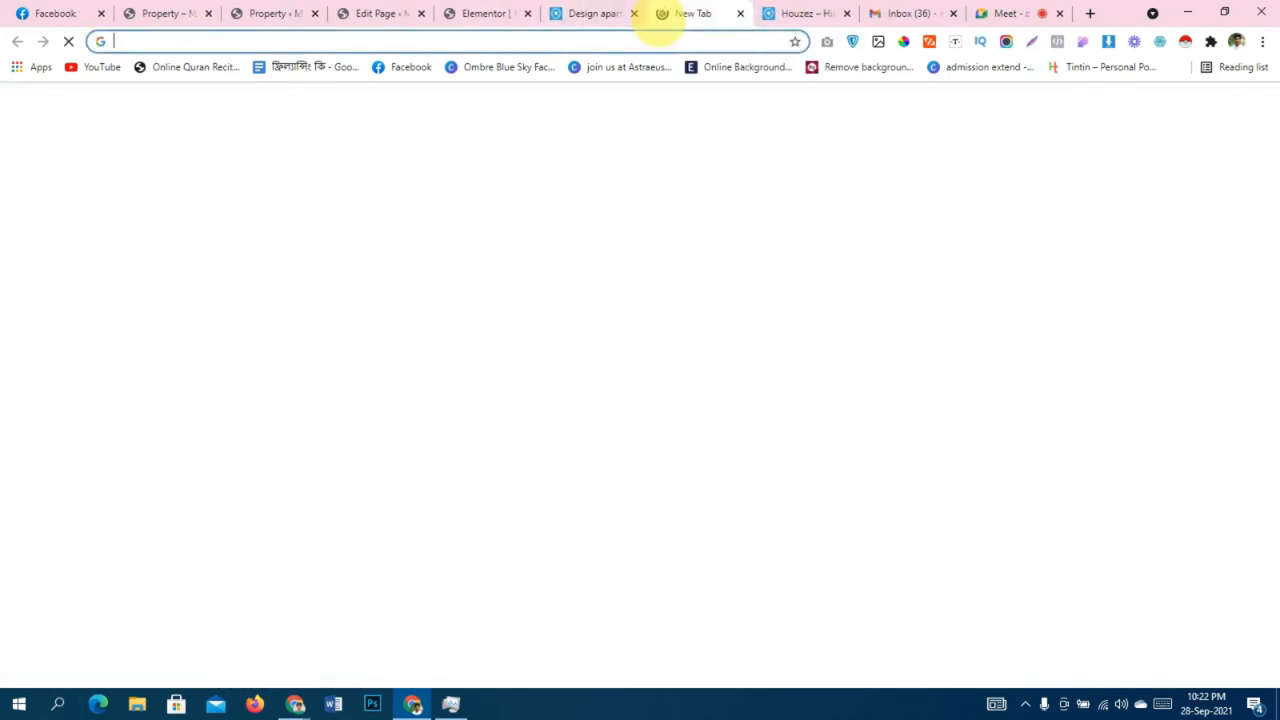
{"action": "type", "text": "f"}
{"action": "key", "text": "BackSpace"}
{"action": "key", "text": "BackSpace"}
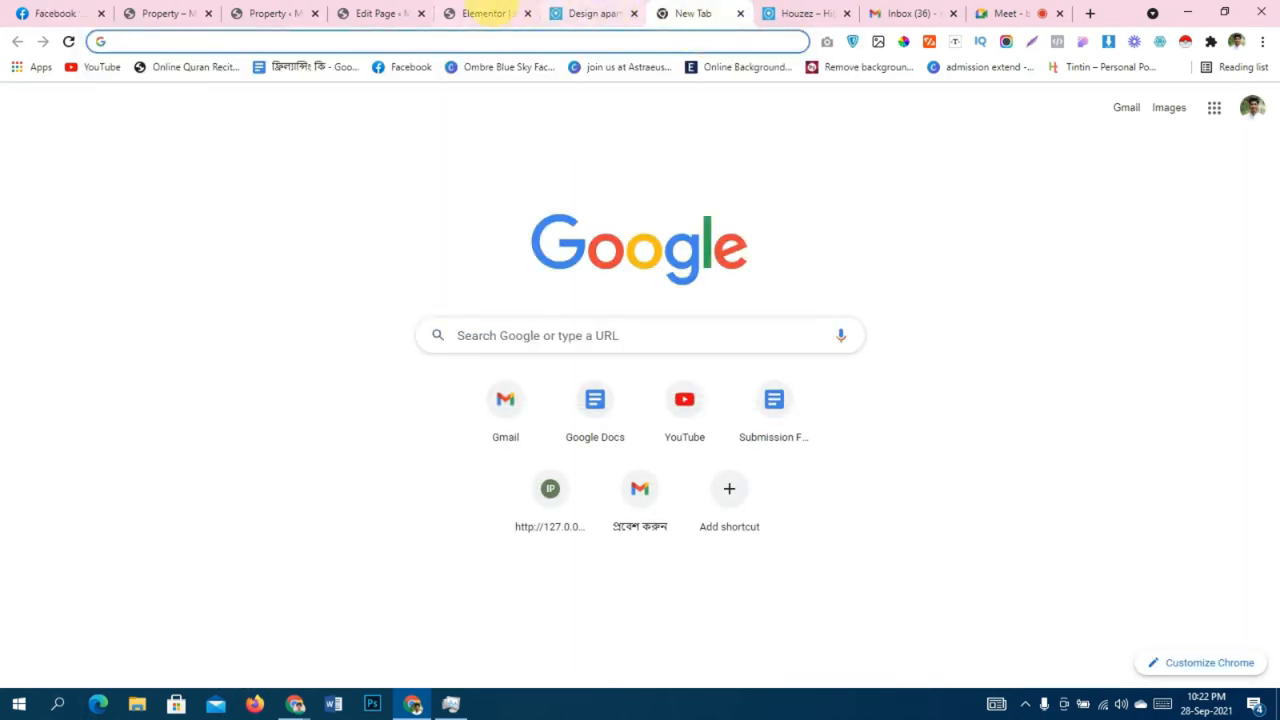
{"action": "left_click", "coordinate": [378, 13]}
{"action": "left_click", "coordinate": [280, 13]}
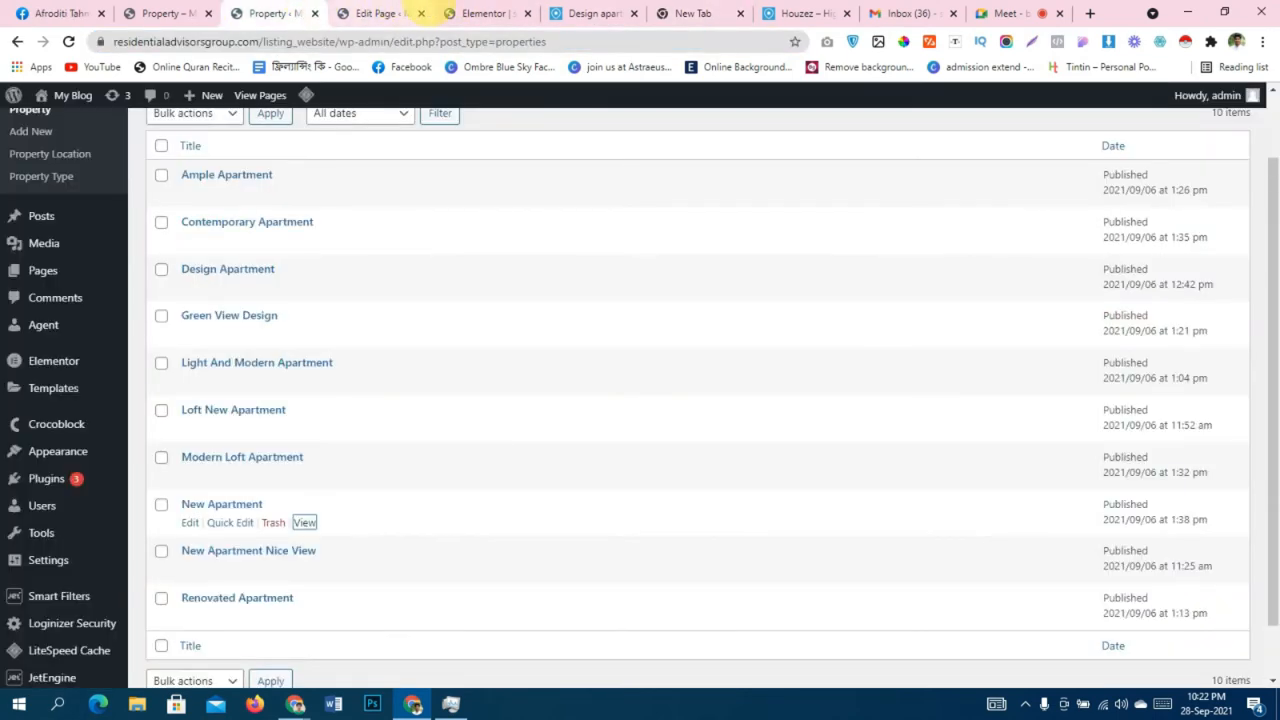
{"action": "scroll", "coordinate": [414, 263], "scroll_direction": "up", "scroll_amount": 2}
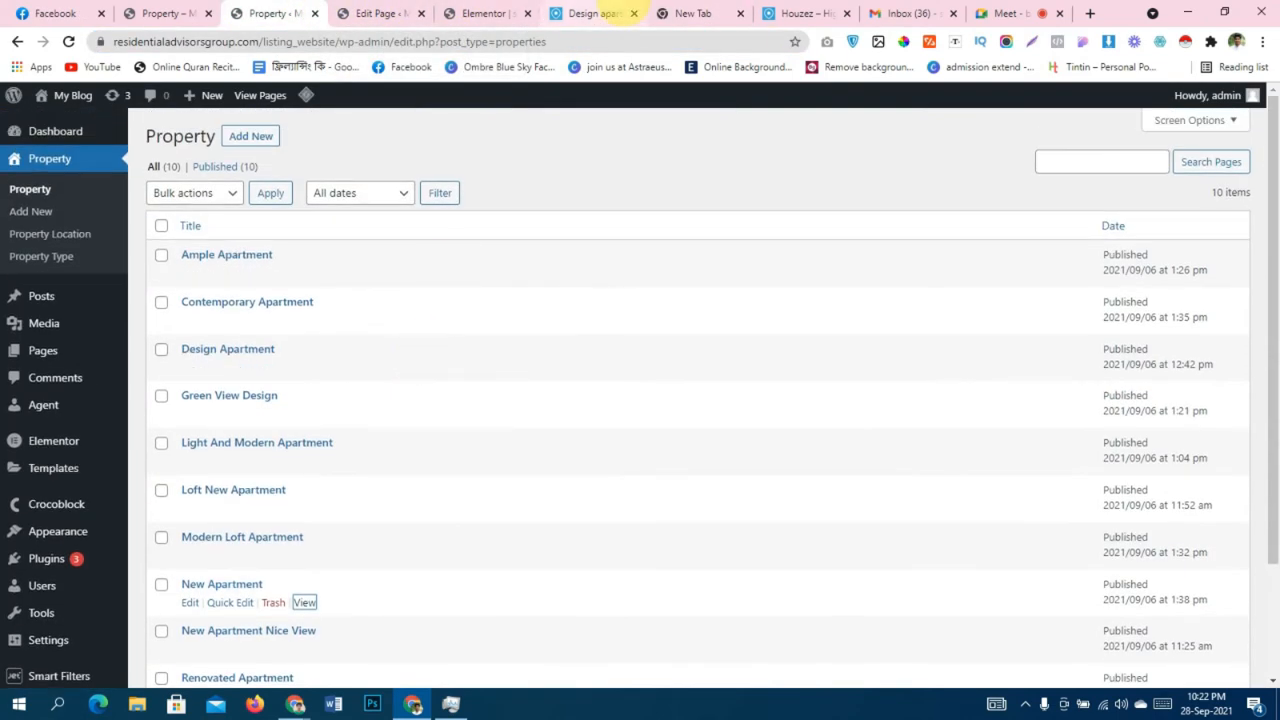
Search Google for "font awesome" in the new tab and open the Font Awesome website.
{"action": "left_click", "coordinate": [666, 14]}
{"action": "type", "text": "font"}
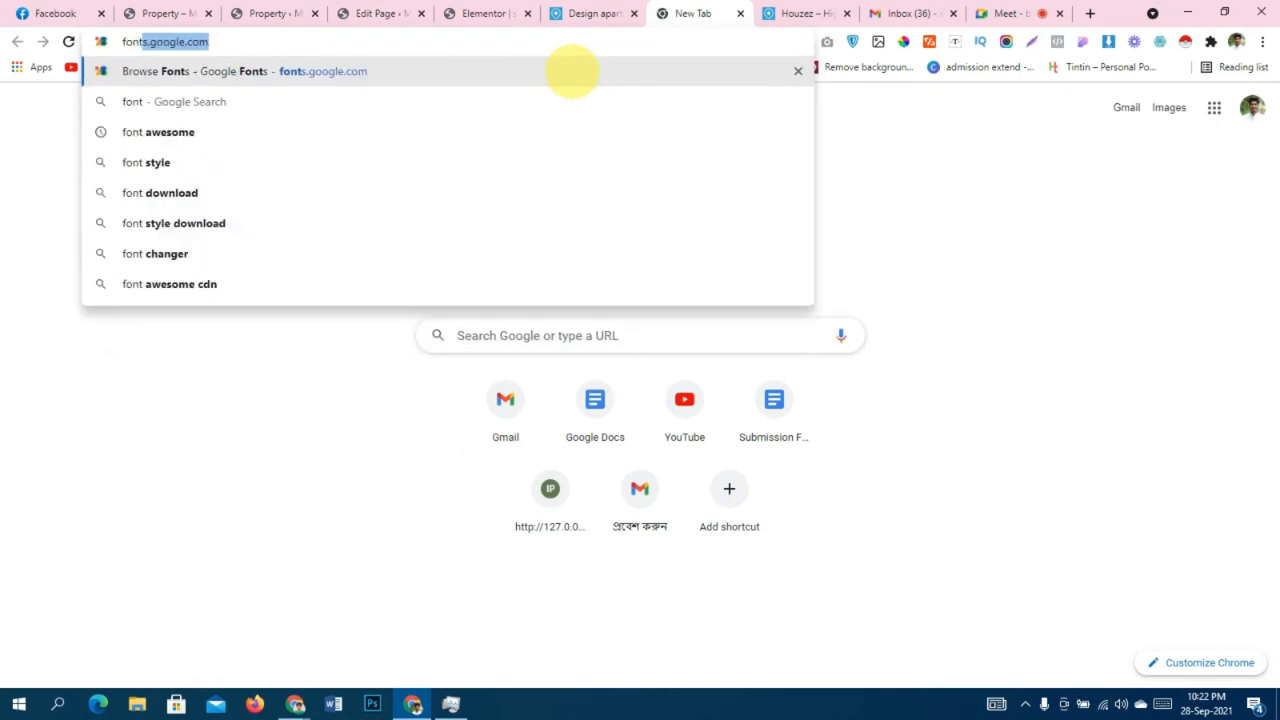
{"action": "type", "text": " awesom"}
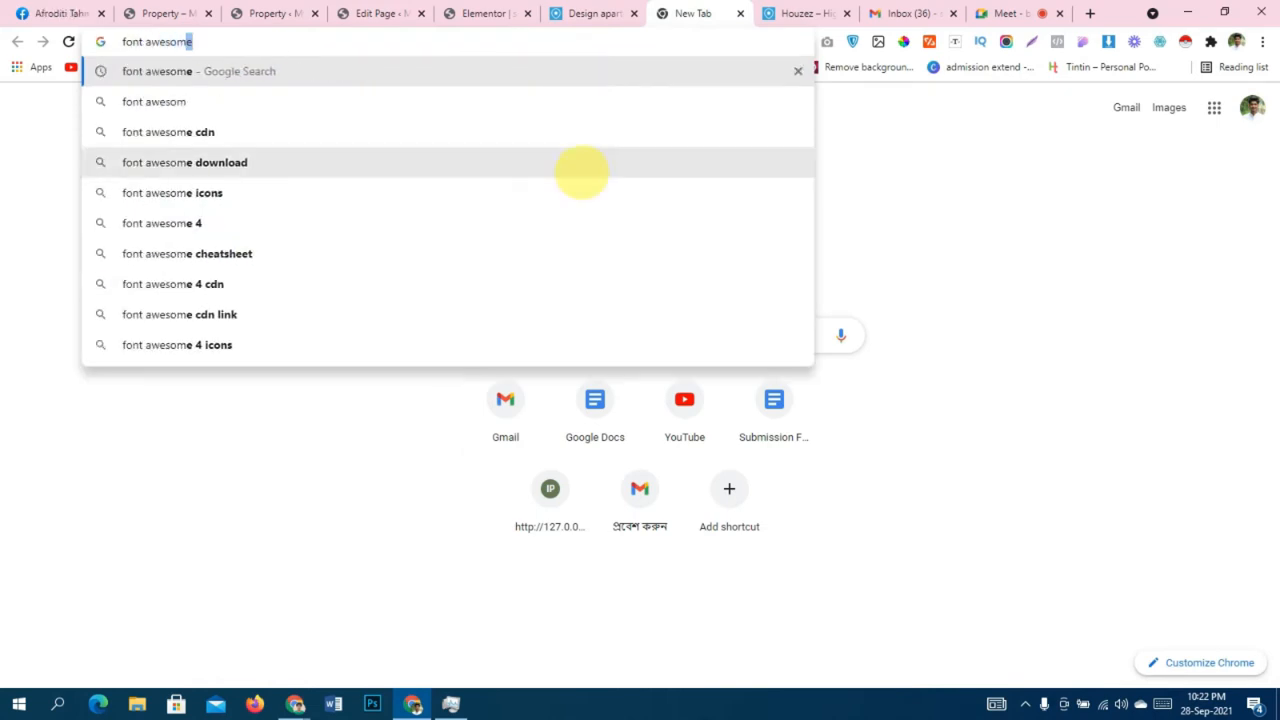
{"action": "key", "text": "Return"}
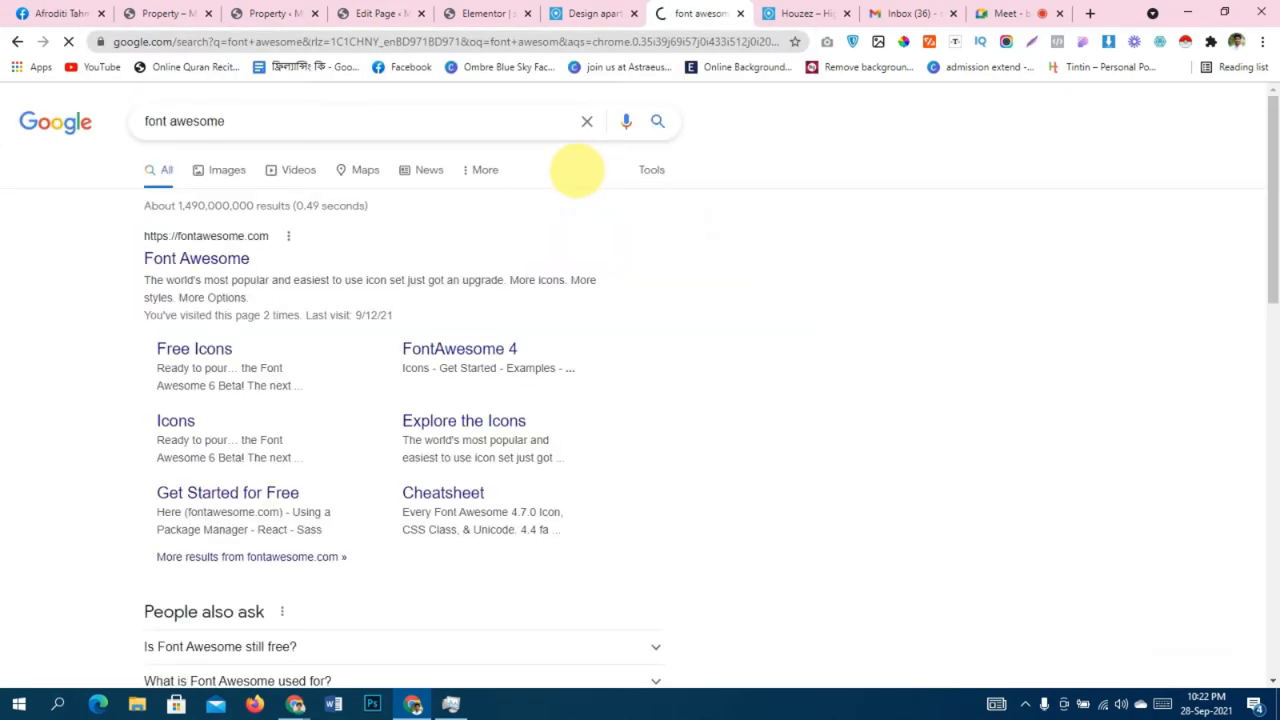
{"action": "left_click", "coordinate": [177, 258]}
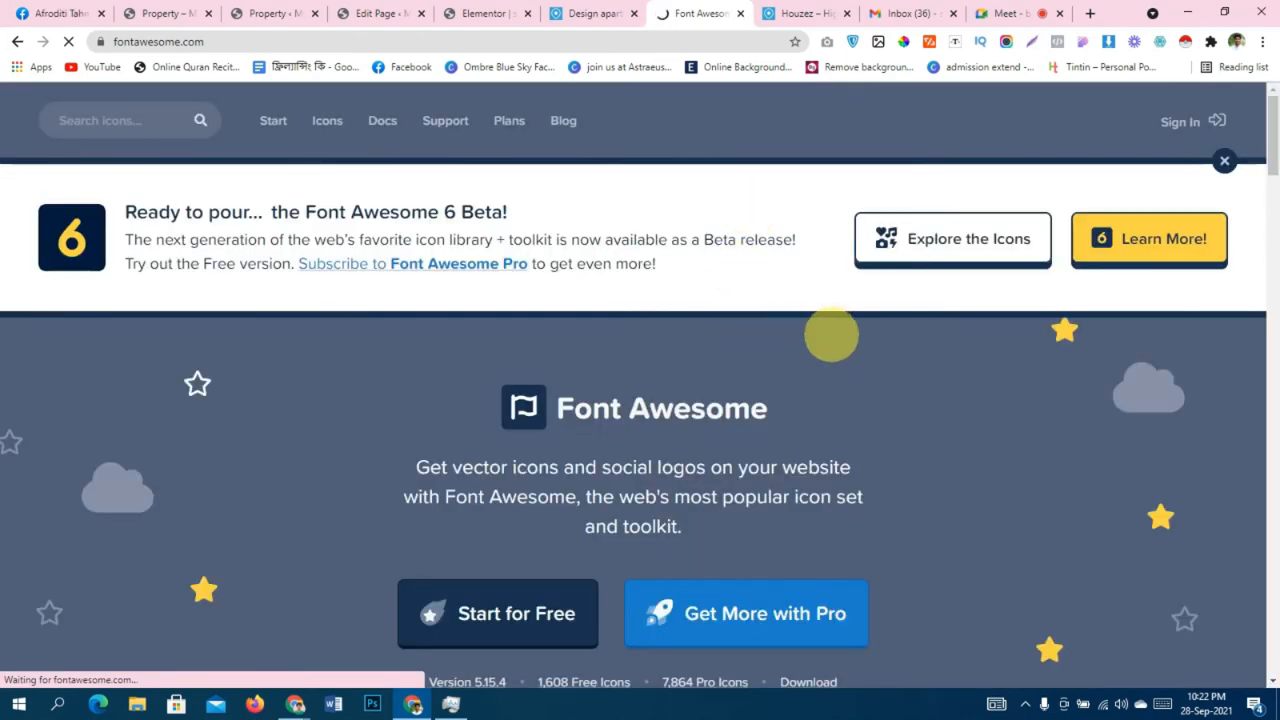
Search Font Awesome for "bed" and open the solid bed icon's page.
{"action": "scroll", "coordinate": [826, 333], "scroll_direction": "down", "scroll_amount": 6}
{"action": "scroll", "coordinate": [823, 331], "scroll_direction": "up", "scroll_amount": 6}
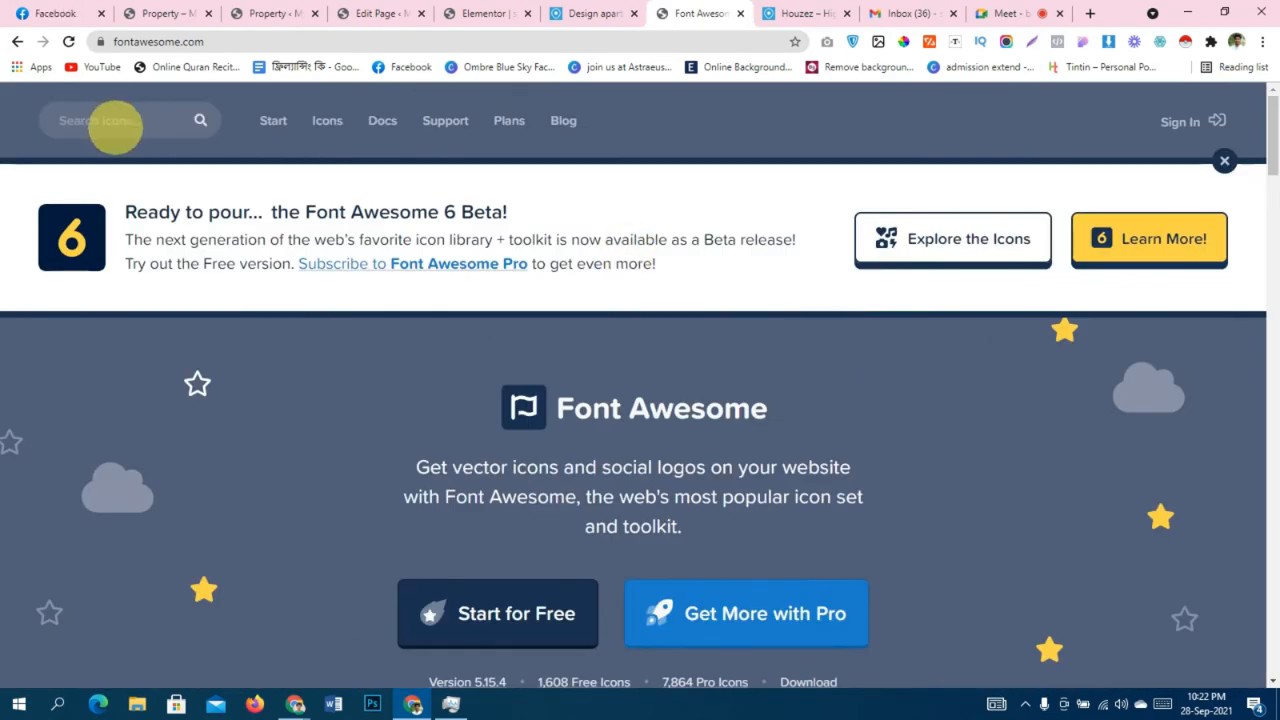
{"action": "left_click", "coordinate": [112, 124]}
{"action": "type", "text": "bed"}
{"action": "key", "text": "Return"}
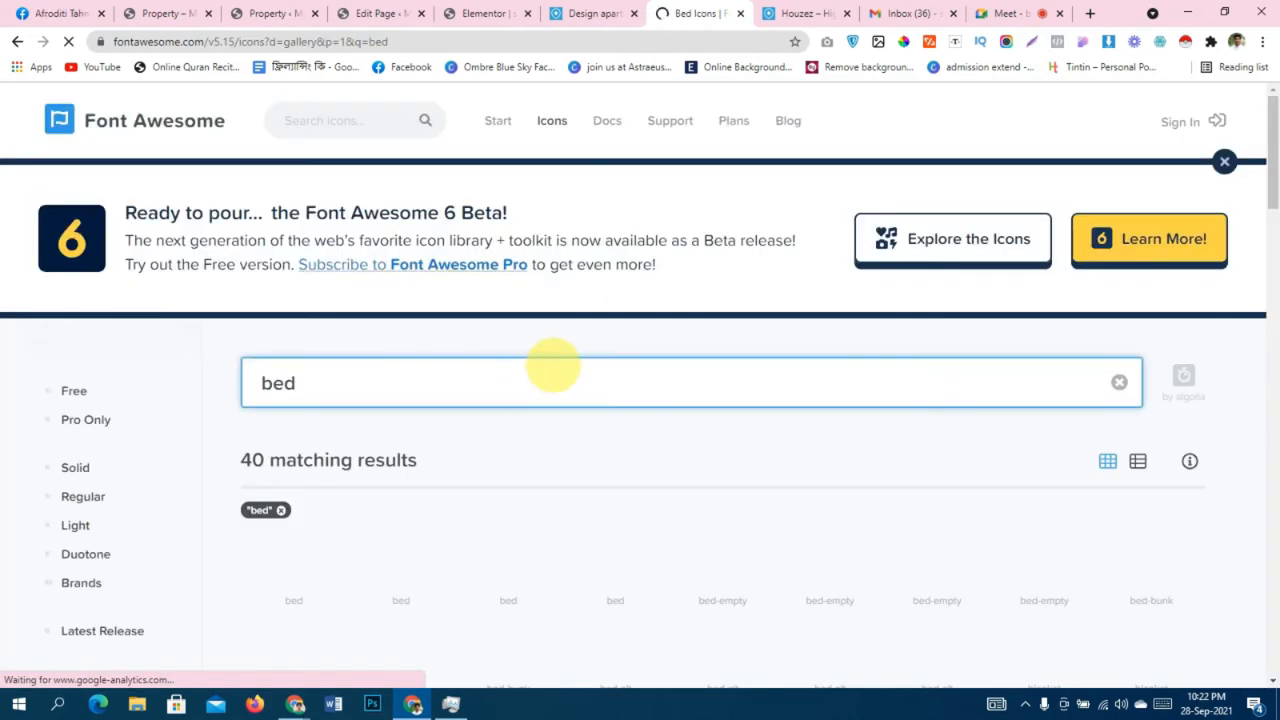
{"action": "scroll", "coordinate": [551, 363], "scroll_direction": "down", "scroll_amount": 2}
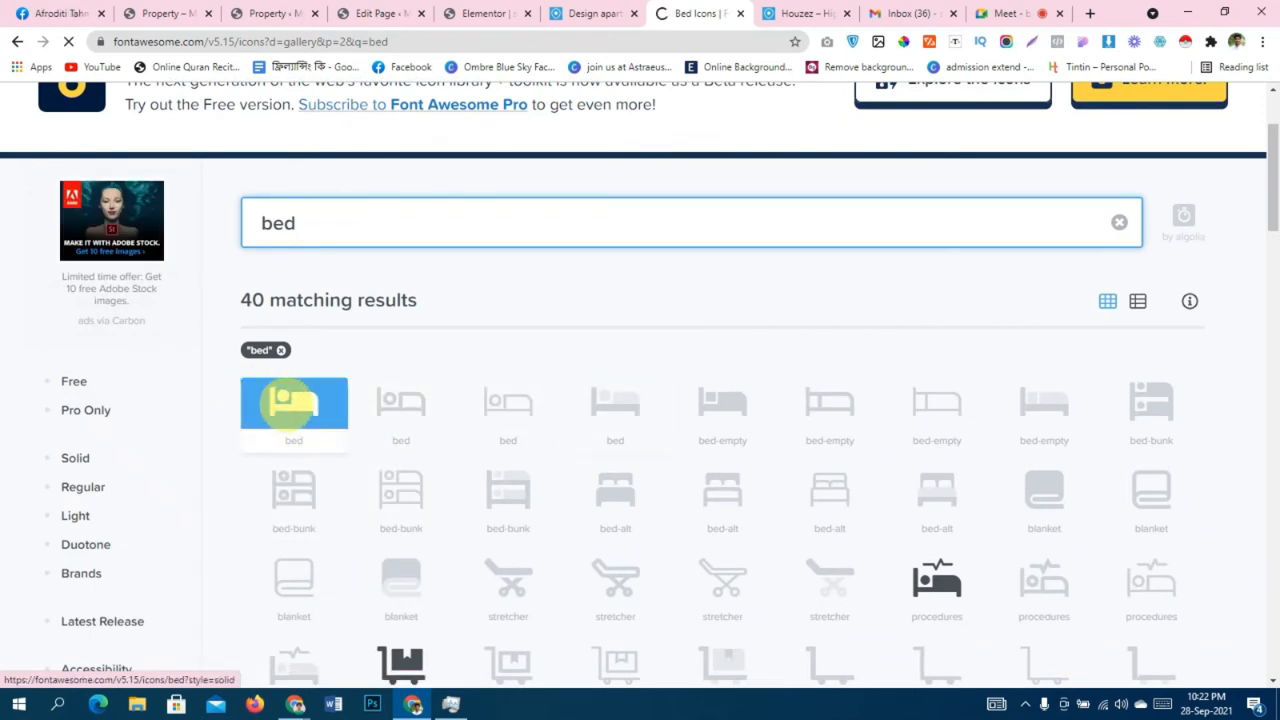
{"action": "left_click", "coordinate": [293, 403]}
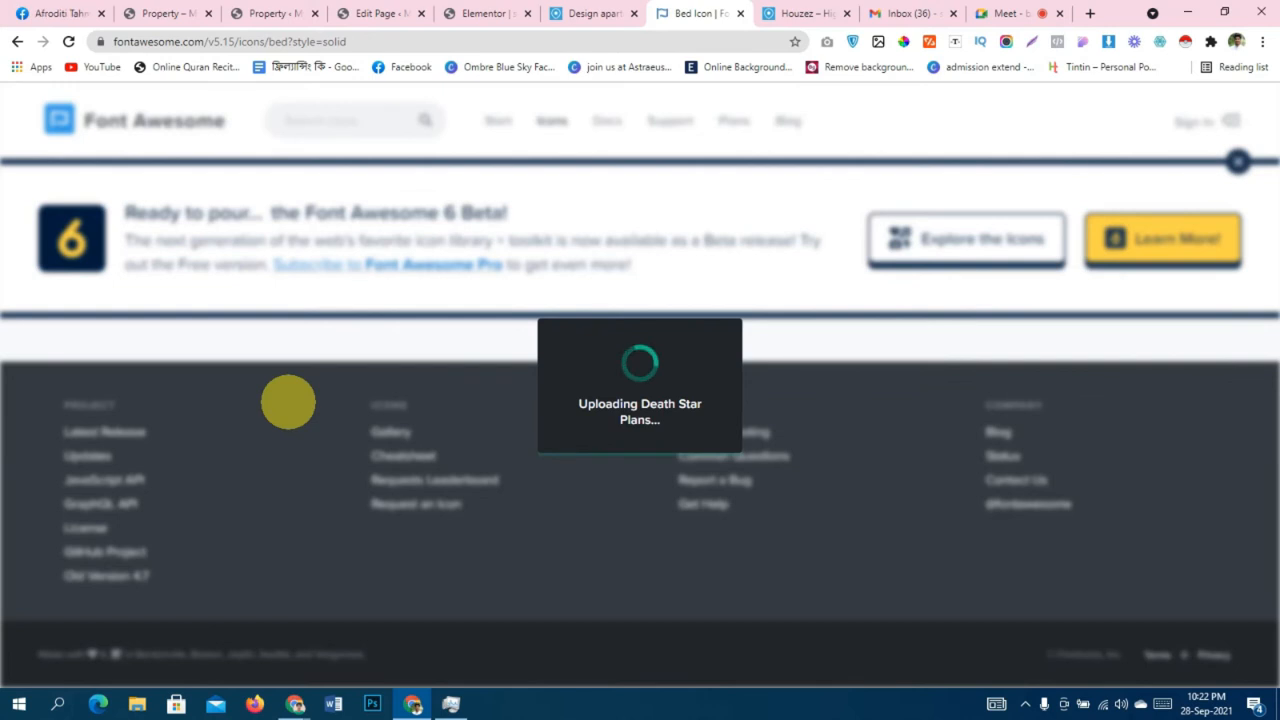
Select the Bedrooms label in the Houzez demo's Overview section and copy the solid bed icon's HTML from Font Awesome.
{"action": "left_click", "coordinate": [595, 13]}
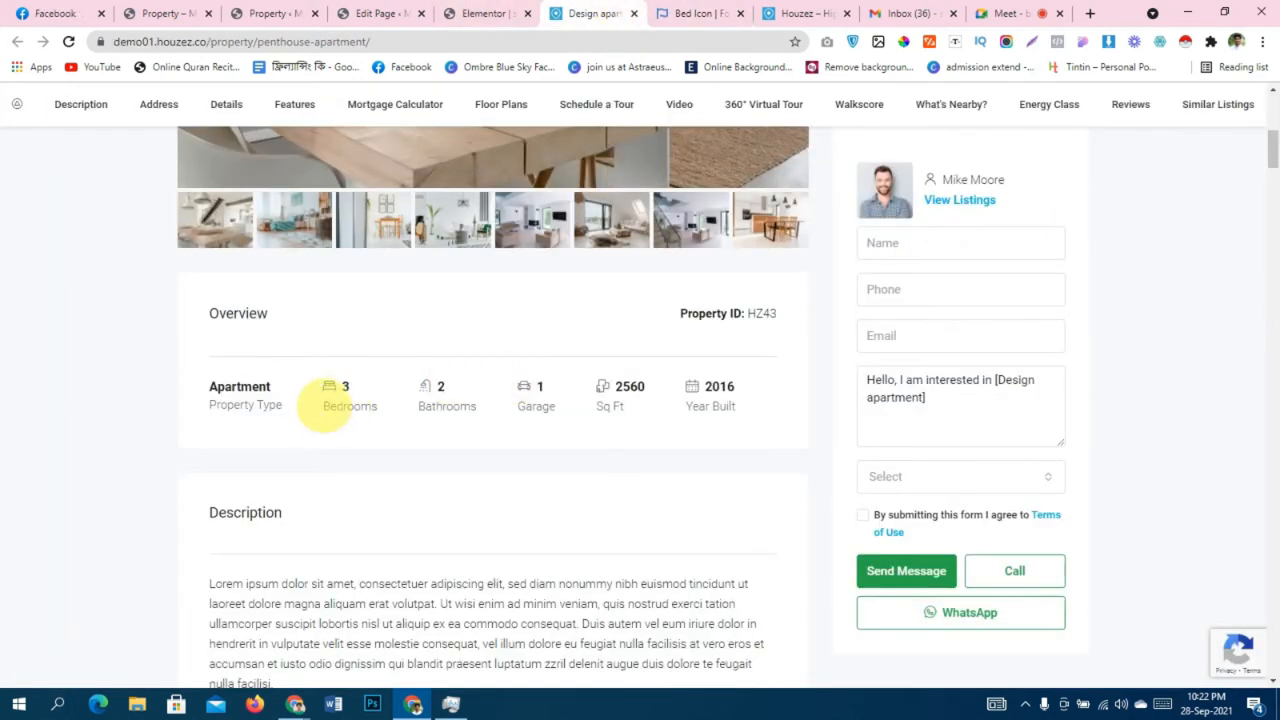
{"action": "left_click_drag", "start_coordinate": [323, 405], "coordinate": [375, 405]}
{"action": "left_click", "coordinate": [700, 13]}
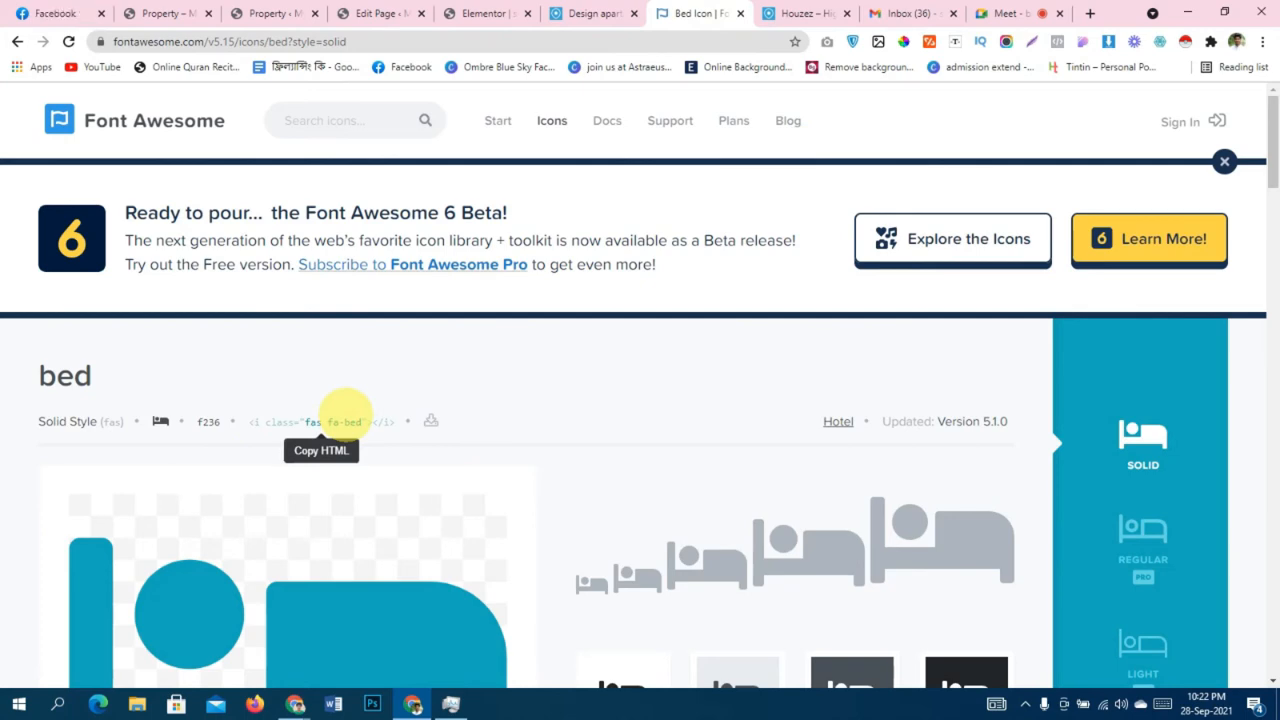
{"action": "left_click", "coordinate": [345, 421]}
Return to the Elementor template and slightly narrow the Property Type field's column in the Overview row.
{"action": "left_click", "coordinate": [593, 13]}
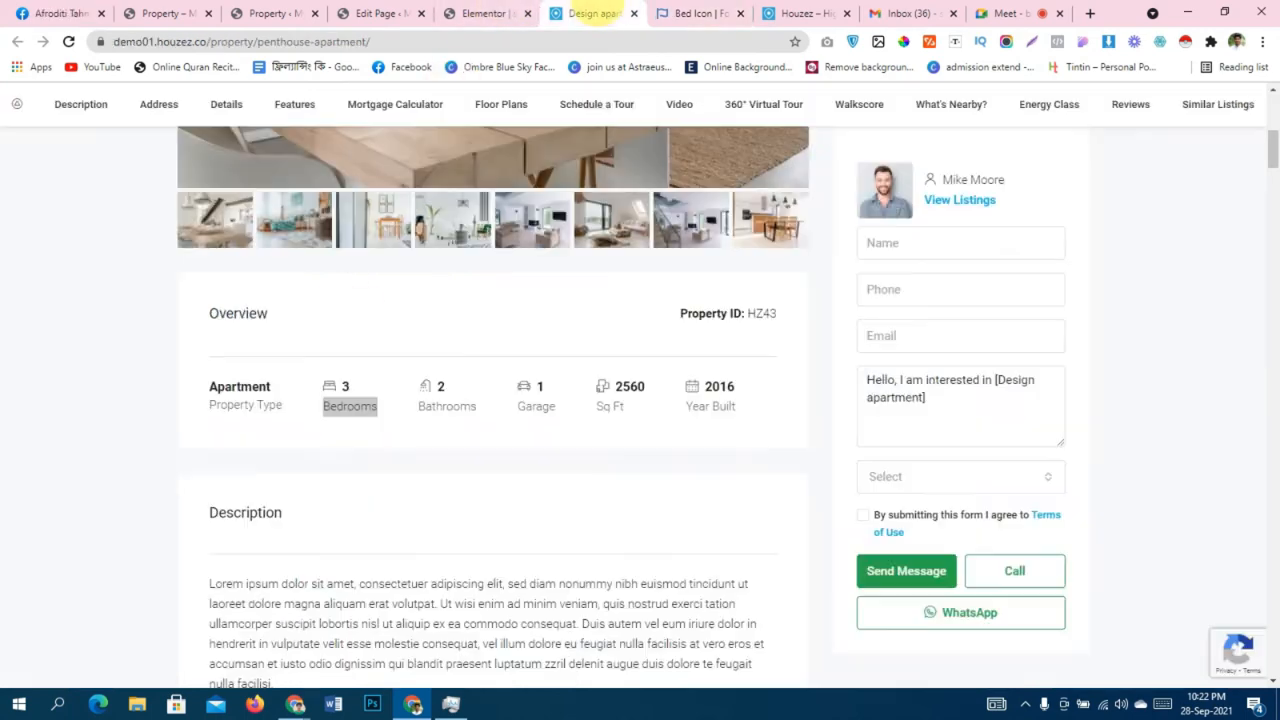
{"action": "left_click", "coordinate": [483, 13]}
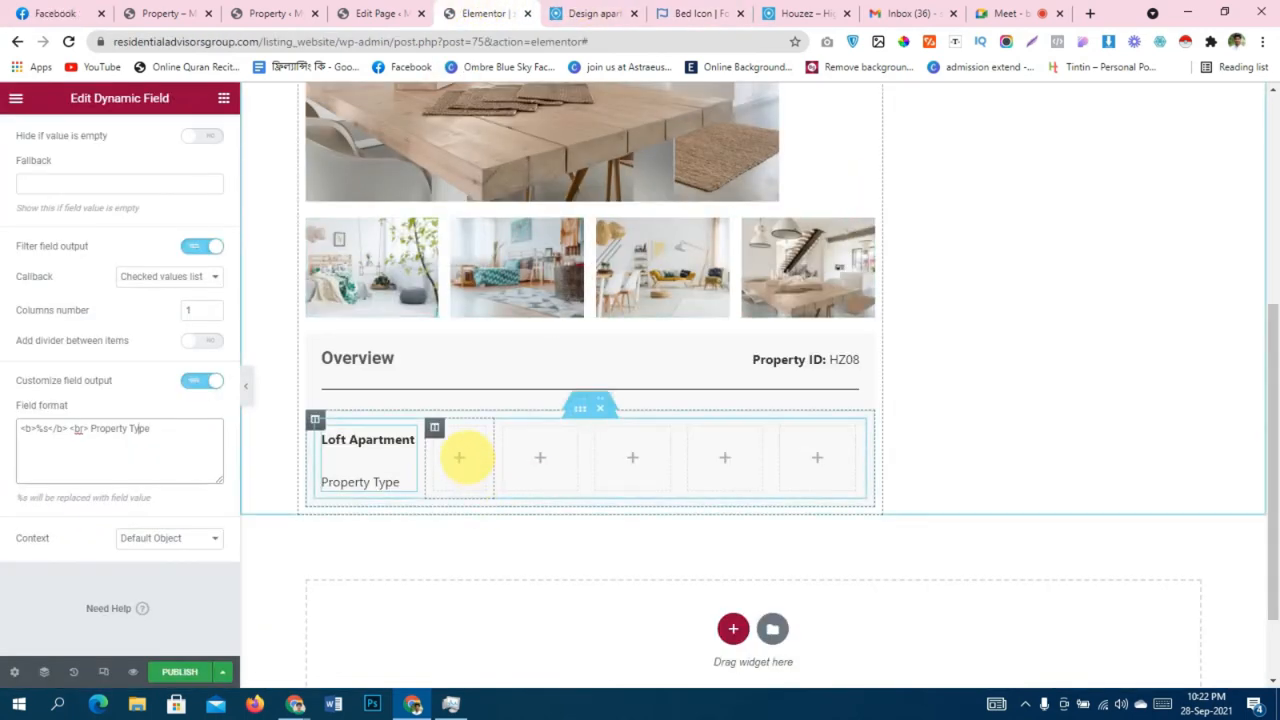
{"action": "left_click", "coordinate": [437, 457]}
{"action": "left_click_drag", "start_coordinate": [426, 457], "coordinate": [443, 480]}
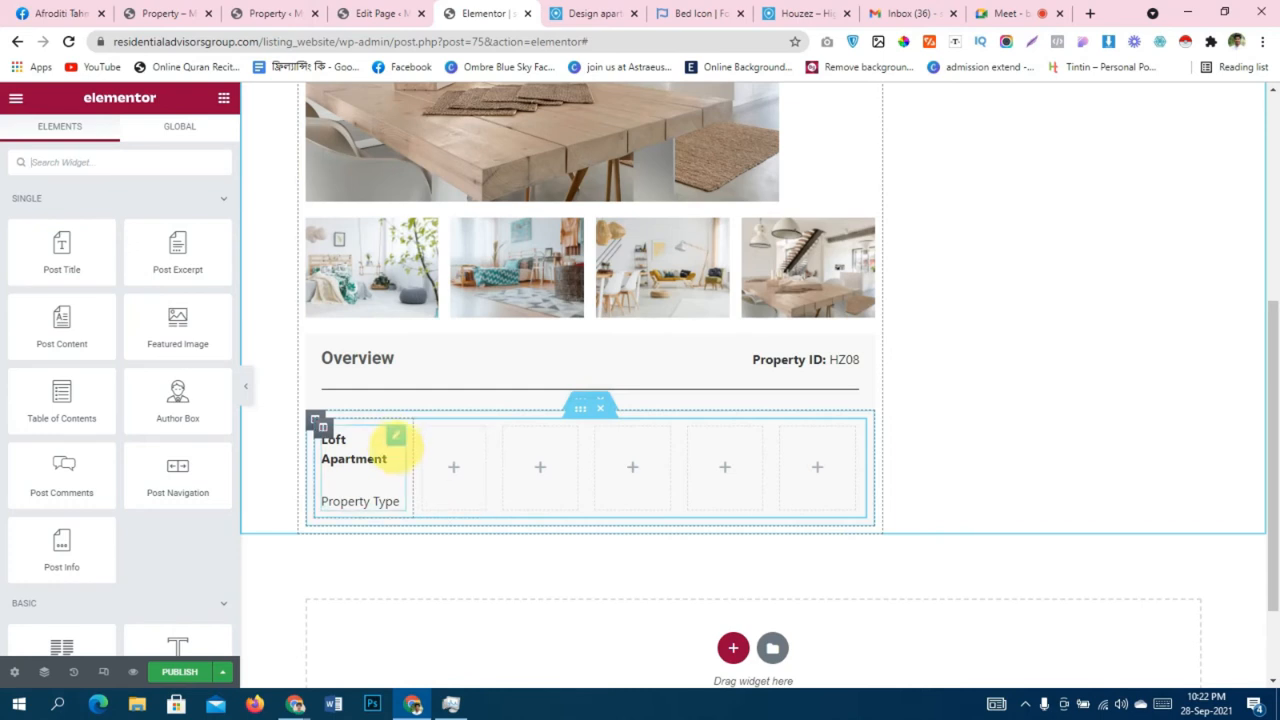
{"action": "right_click", "coordinate": [395, 455]}
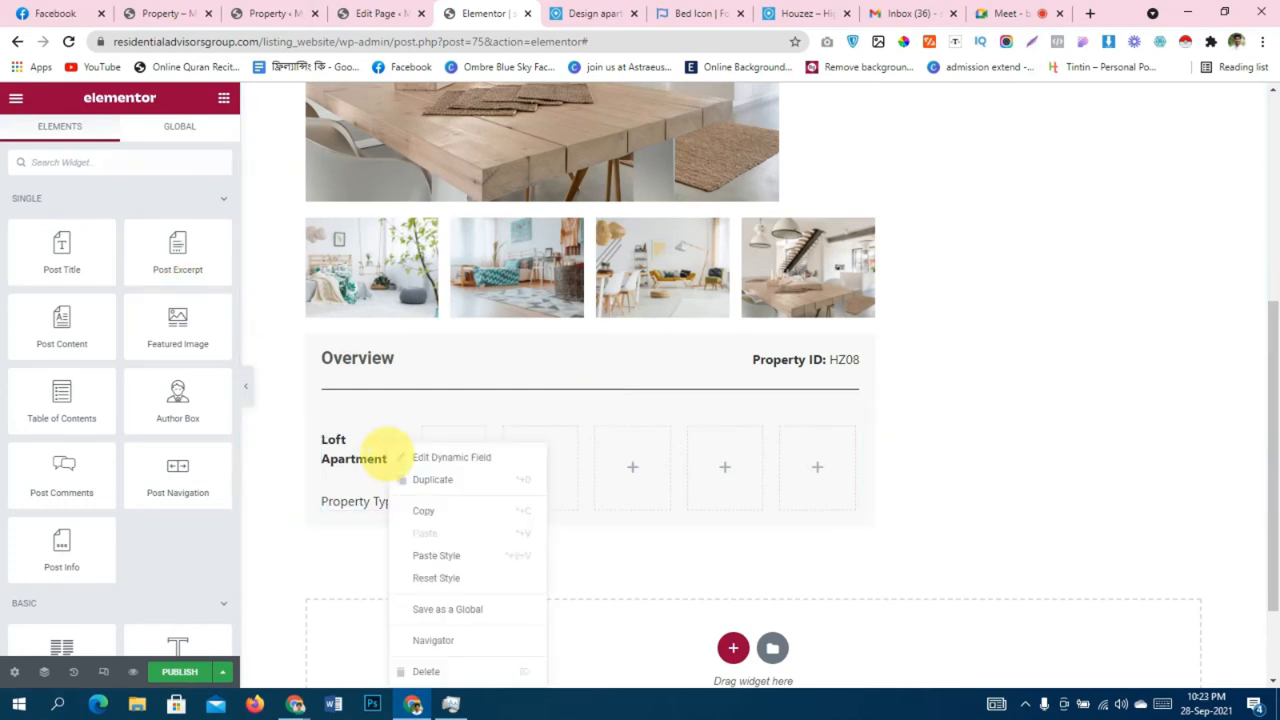
{"action": "left_click", "coordinate": [398, 480]}
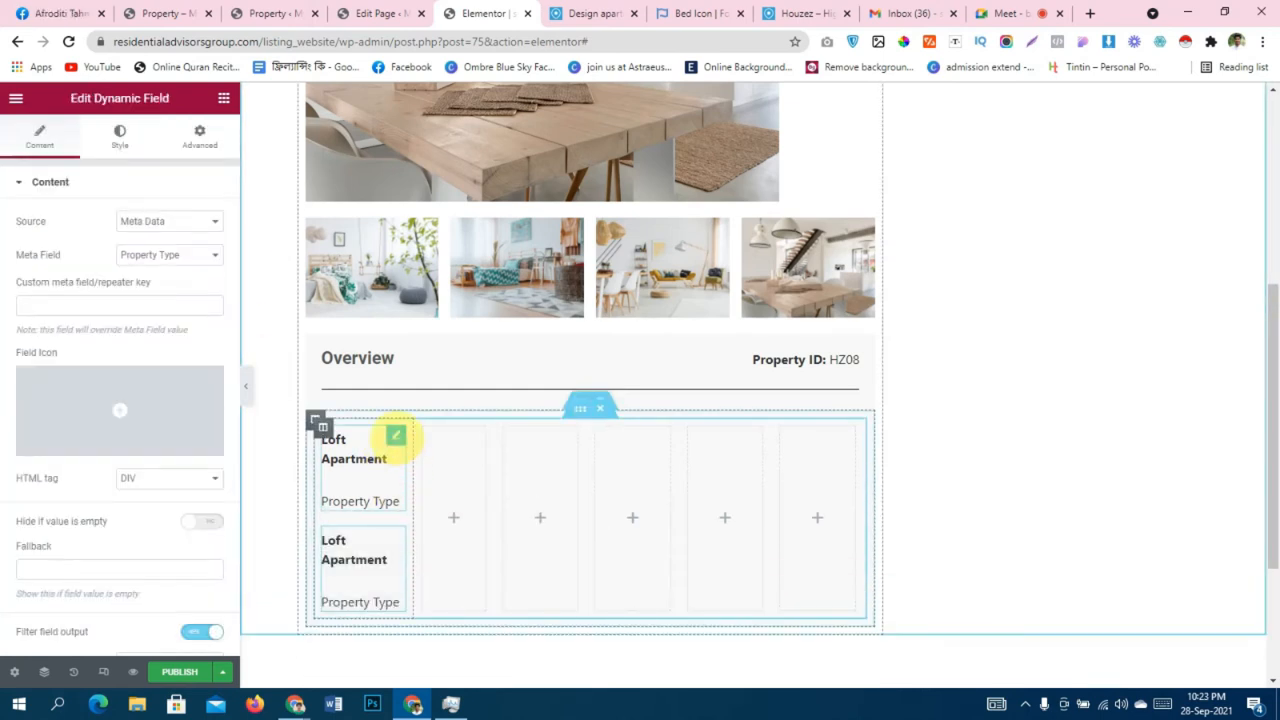
{"action": "left_click_drag", "start_coordinate": [409, 532], "coordinate": [452, 482]}
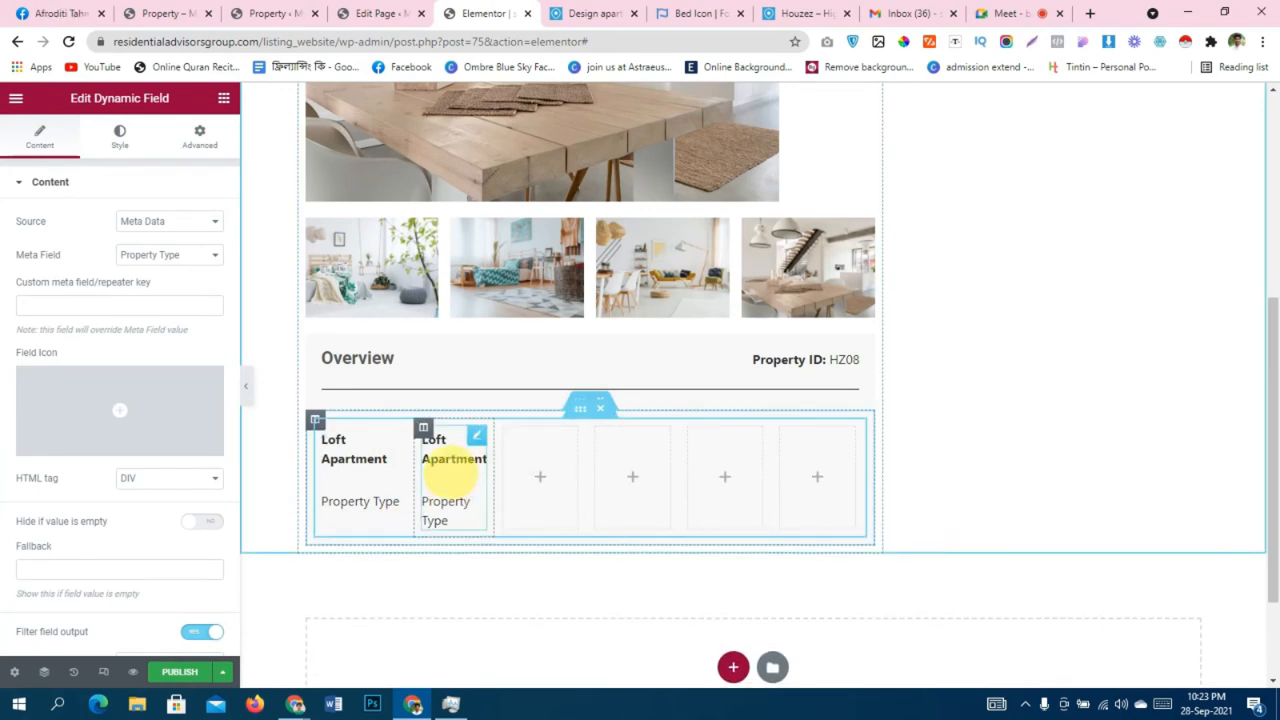
{"action": "scroll", "coordinate": [100, 370], "scroll_direction": "down", "scroll_amount": 3}
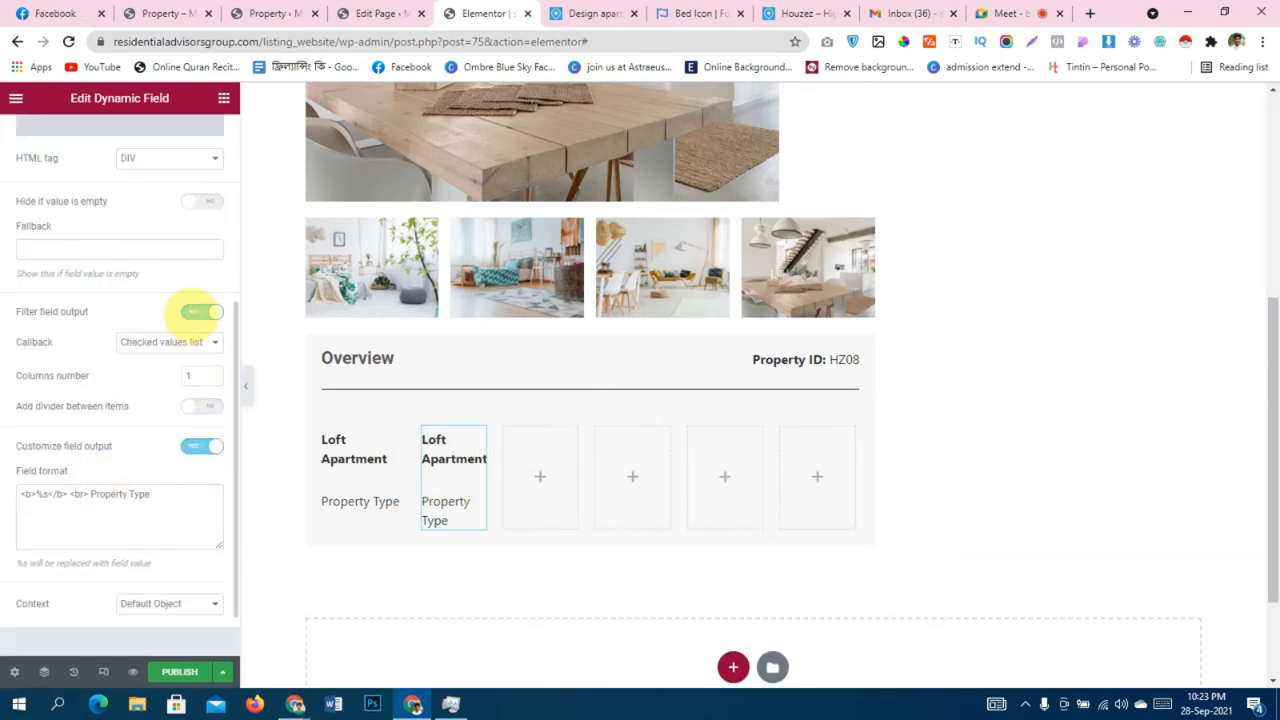
{"action": "scroll", "coordinate": [22, 420], "scroll_direction": "down", "scroll_amount": 1}
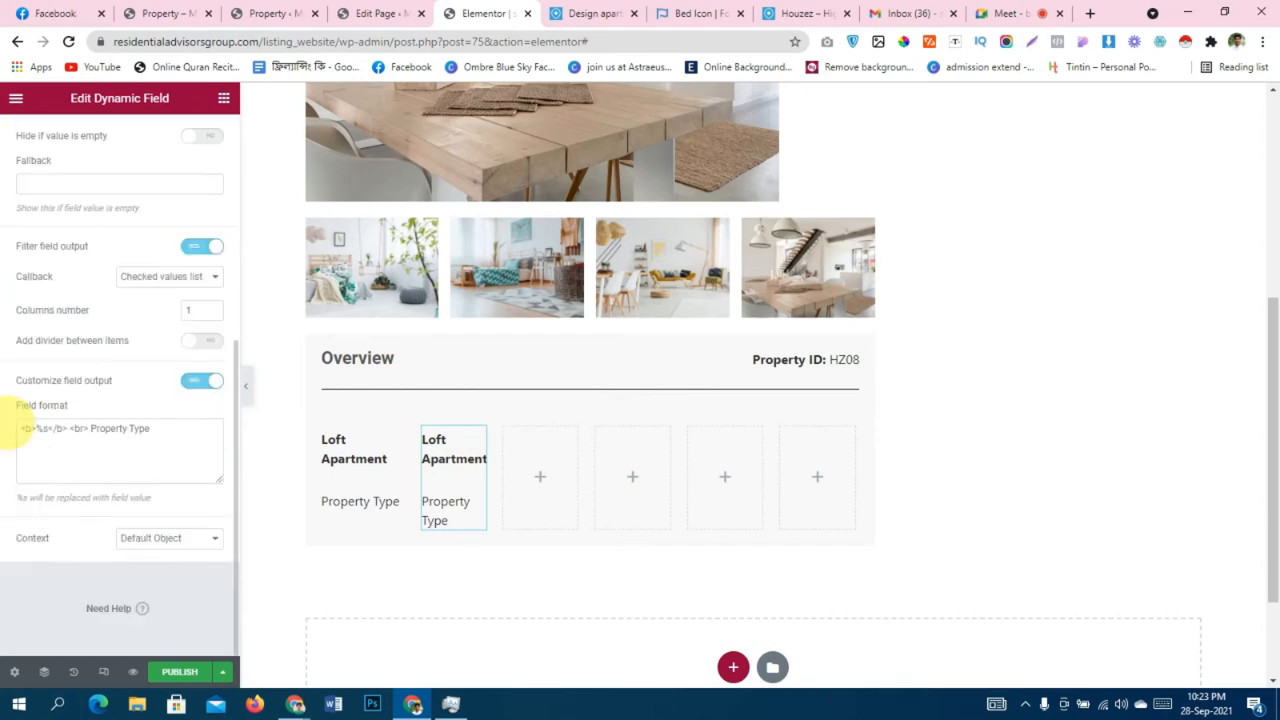
{"action": "right_click", "coordinate": [432, 447]}
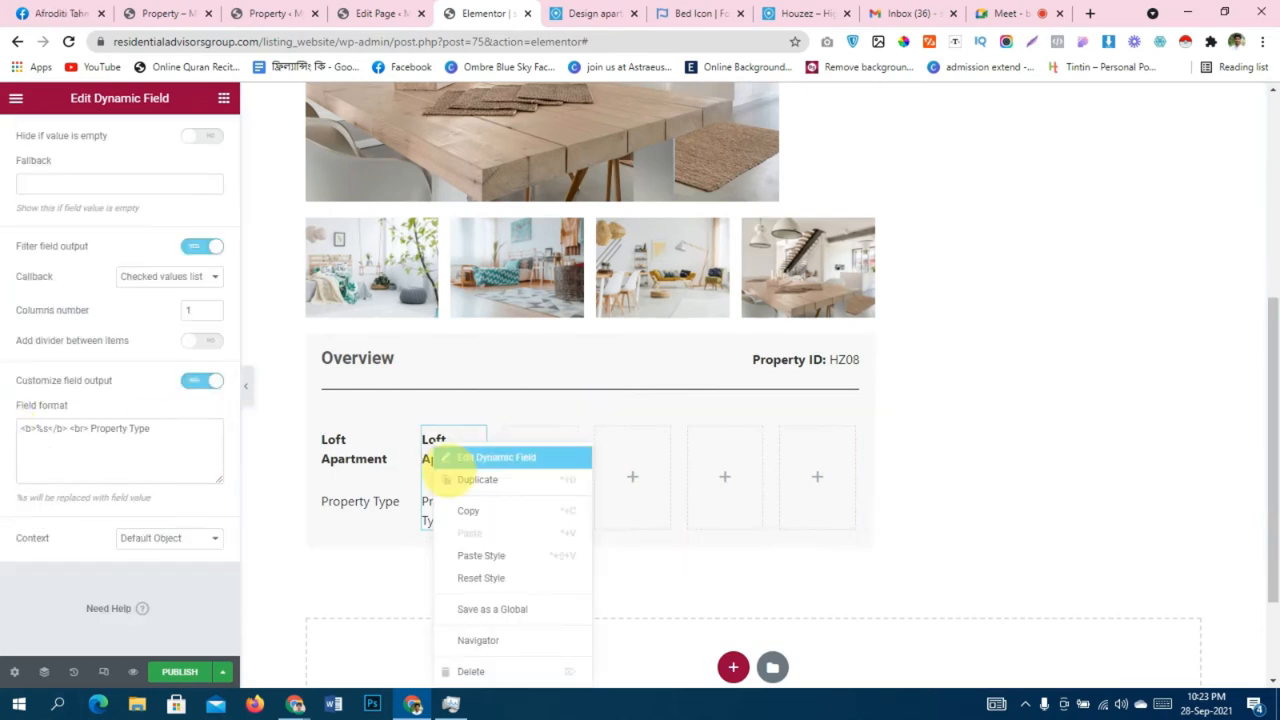
{"action": "left_click", "coordinate": [490, 671]}
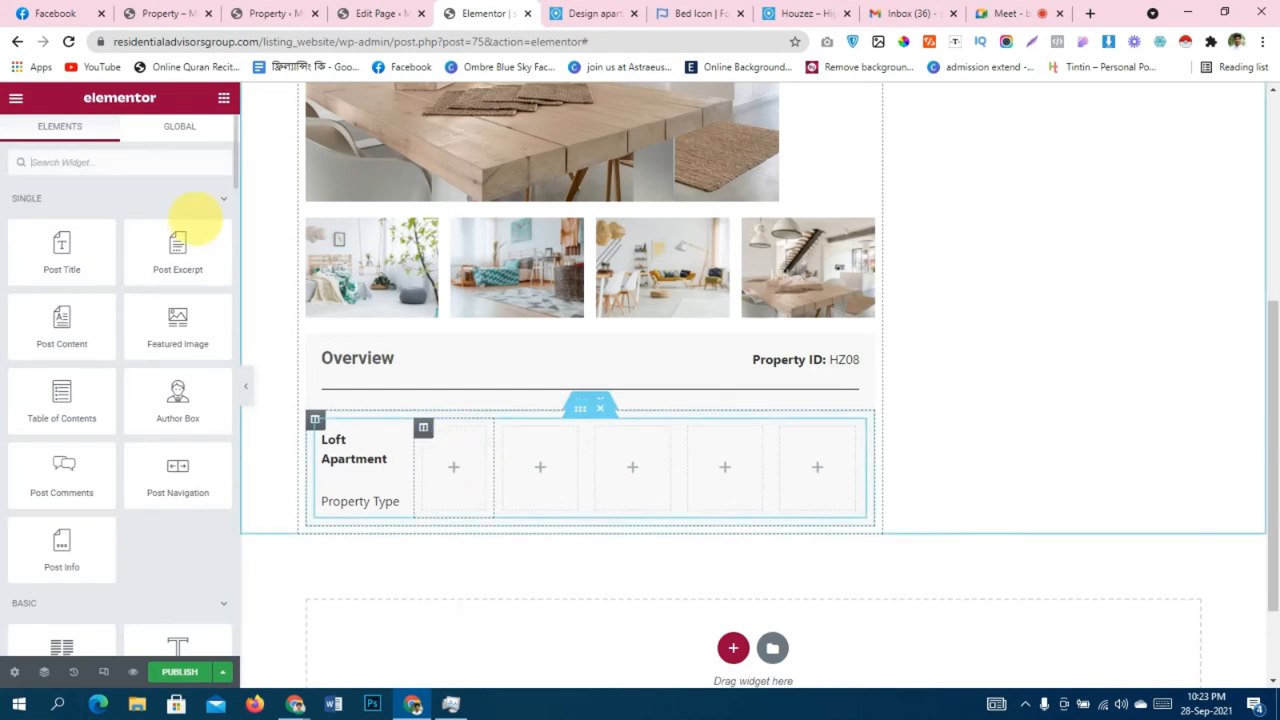
Add a Dynamic Field to the Overview row's second column, with Meta Data as source and Bedrooms as meta field.
{"action": "type", "text": "dyna"}
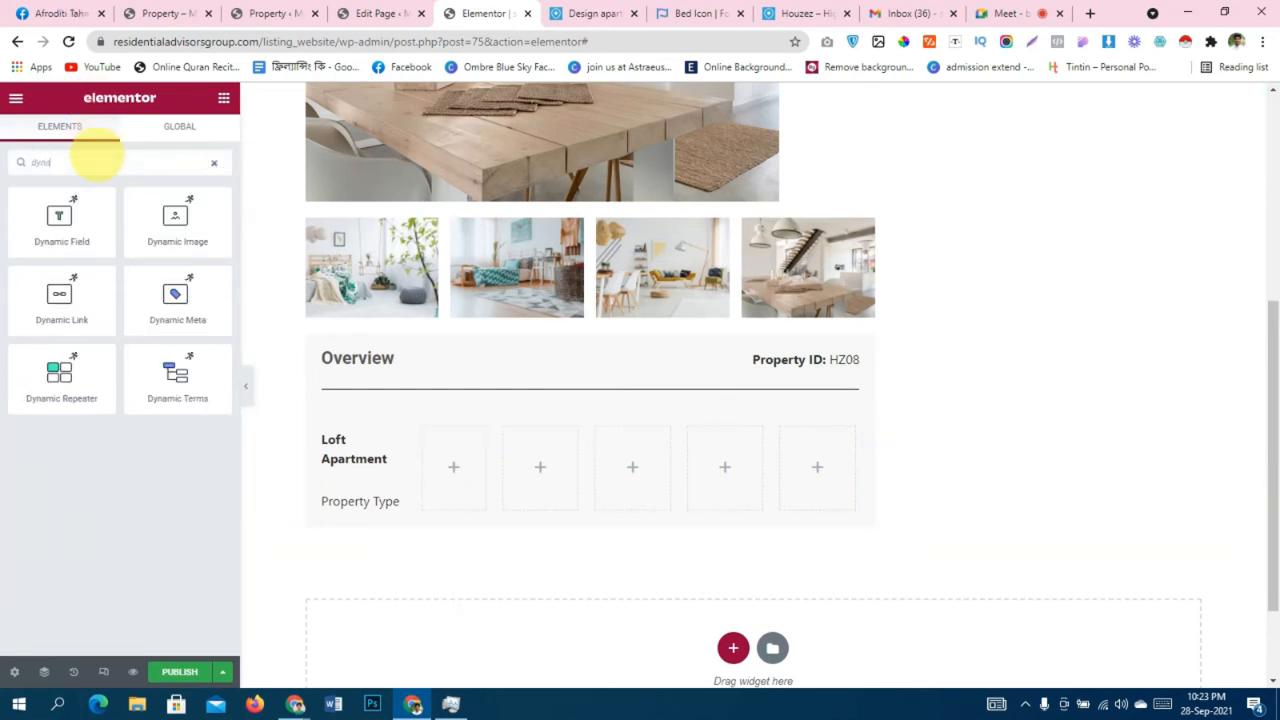
{"action": "left_click_drag", "start_coordinate": [71, 205], "coordinate": [454, 467]}
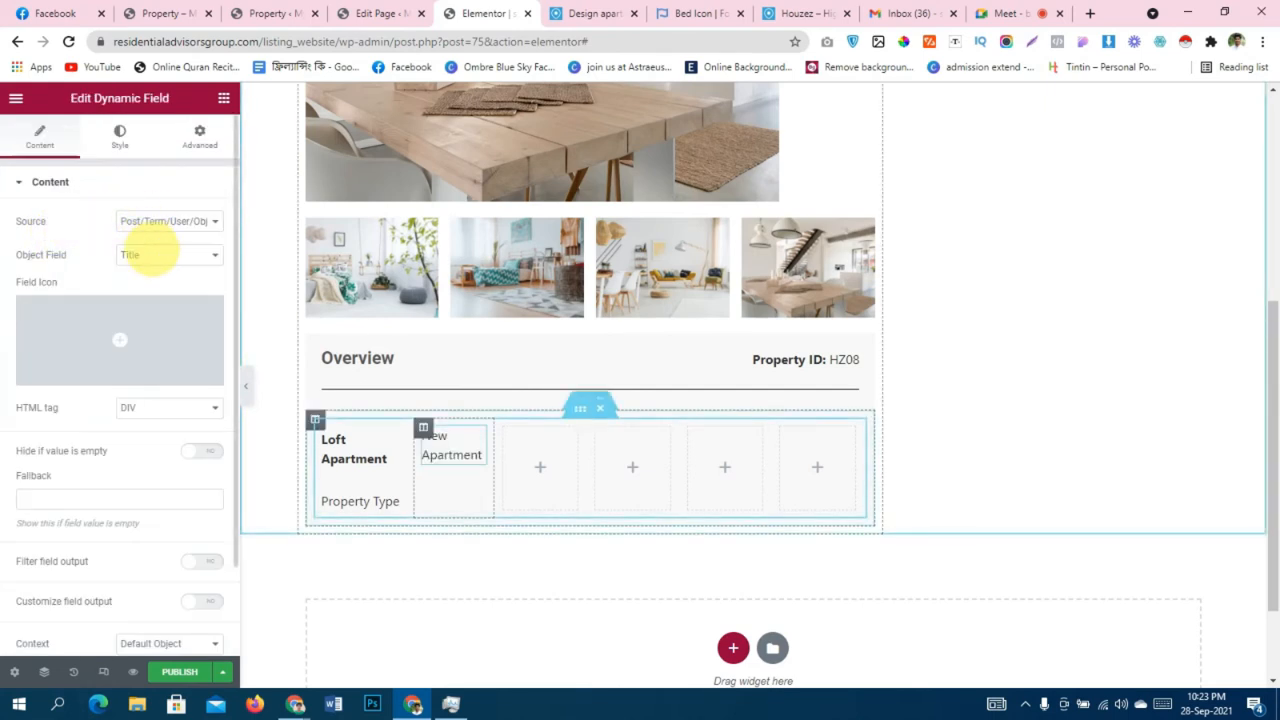
{"action": "left_click", "coordinate": [162, 192]}
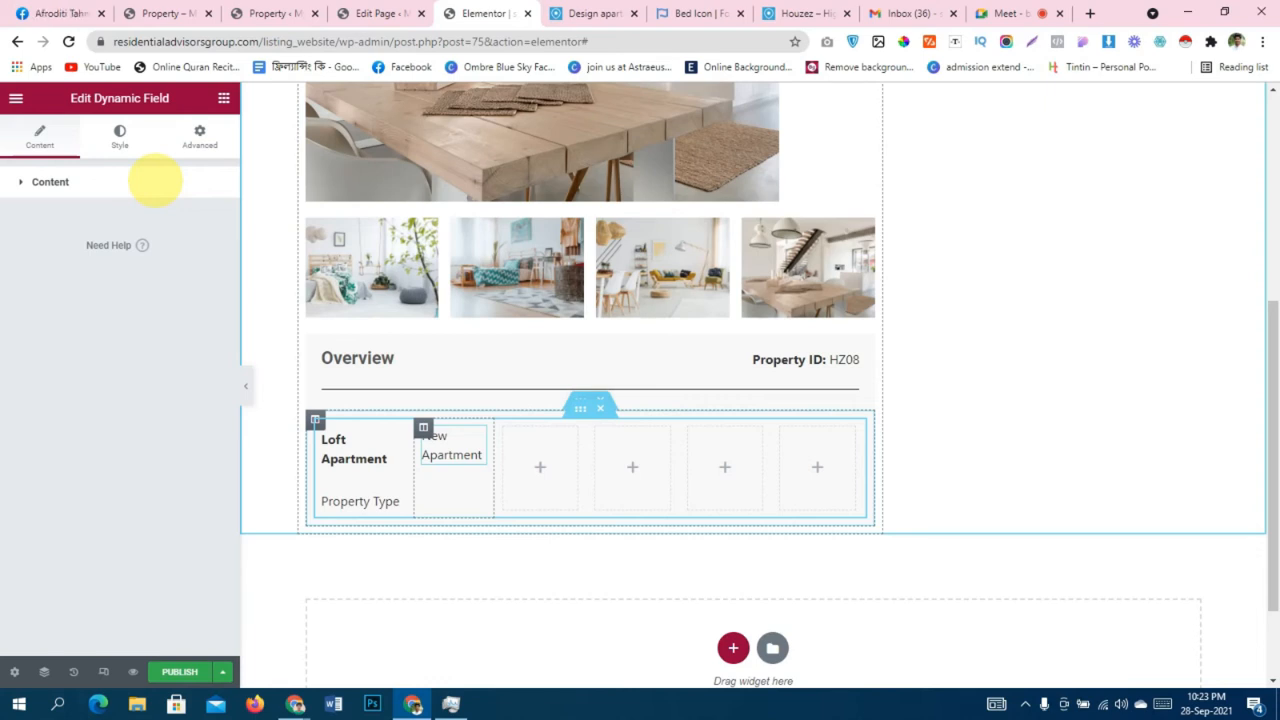
{"action": "left_click", "coordinate": [155, 181]}
{"action": "left_click", "coordinate": [165, 219]}
{"action": "left_click", "coordinate": [172, 250]}
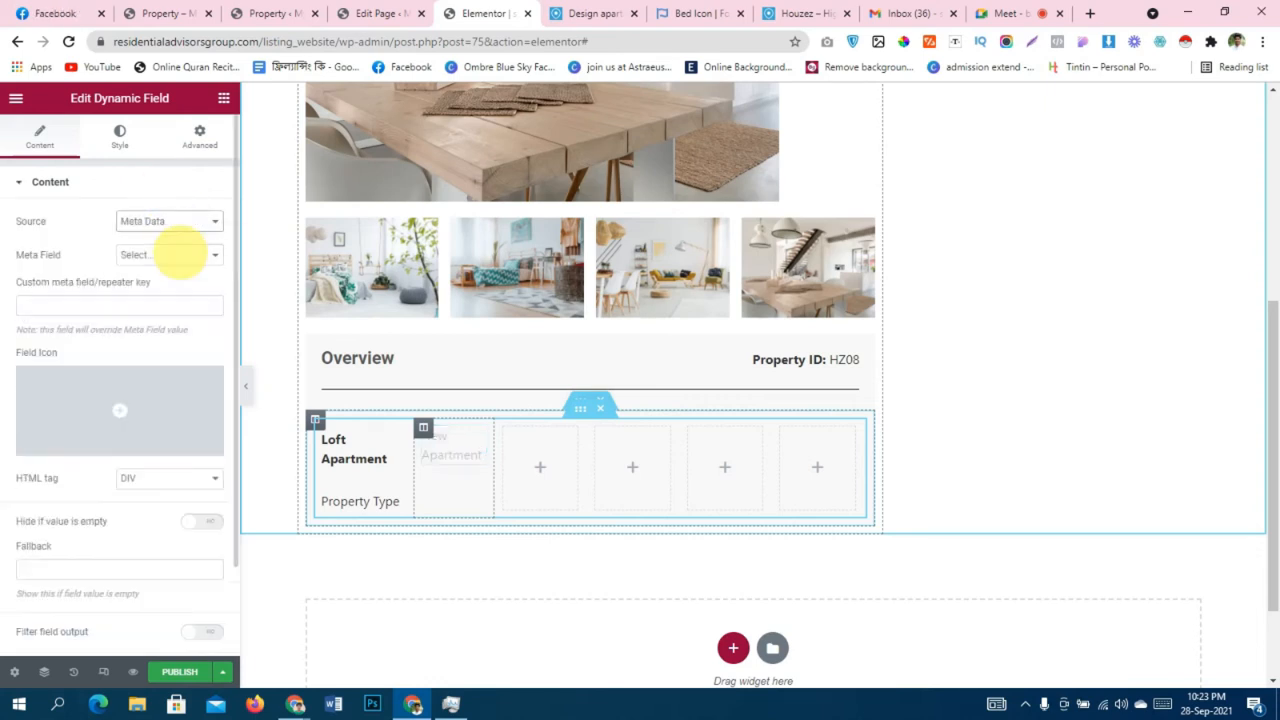
{"action": "left_click", "coordinate": [175, 254]}
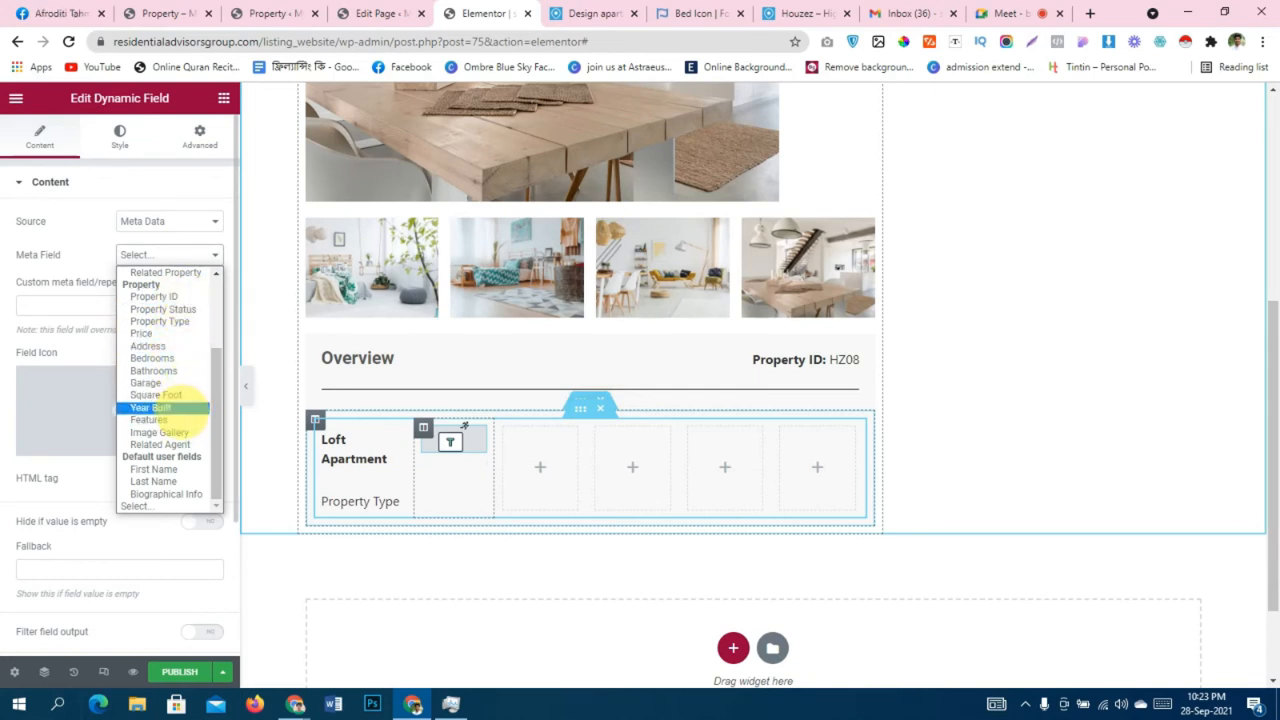
{"action": "scroll", "coordinate": [165, 410], "scroll_direction": "up", "scroll_amount": 3}
{"action": "scroll", "coordinate": [172, 412], "scroll_direction": "down", "scroll_amount": 3}
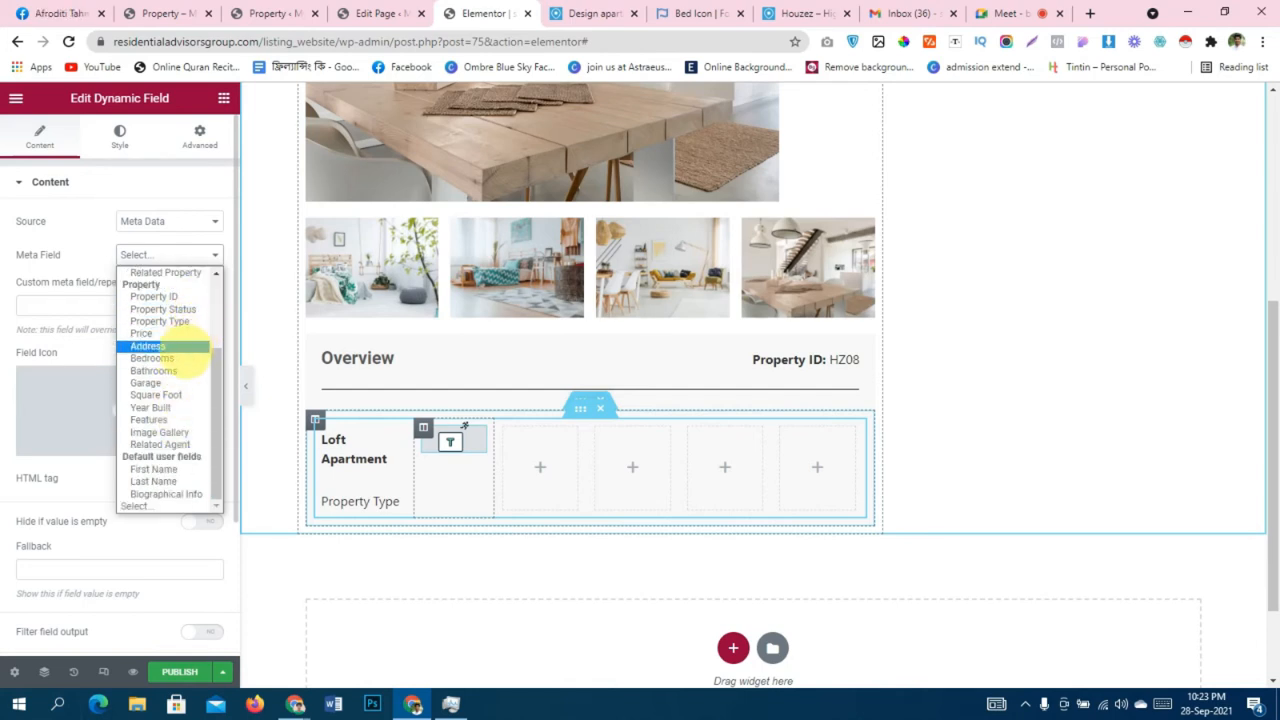
{"action": "left_click", "coordinate": [185, 357]}
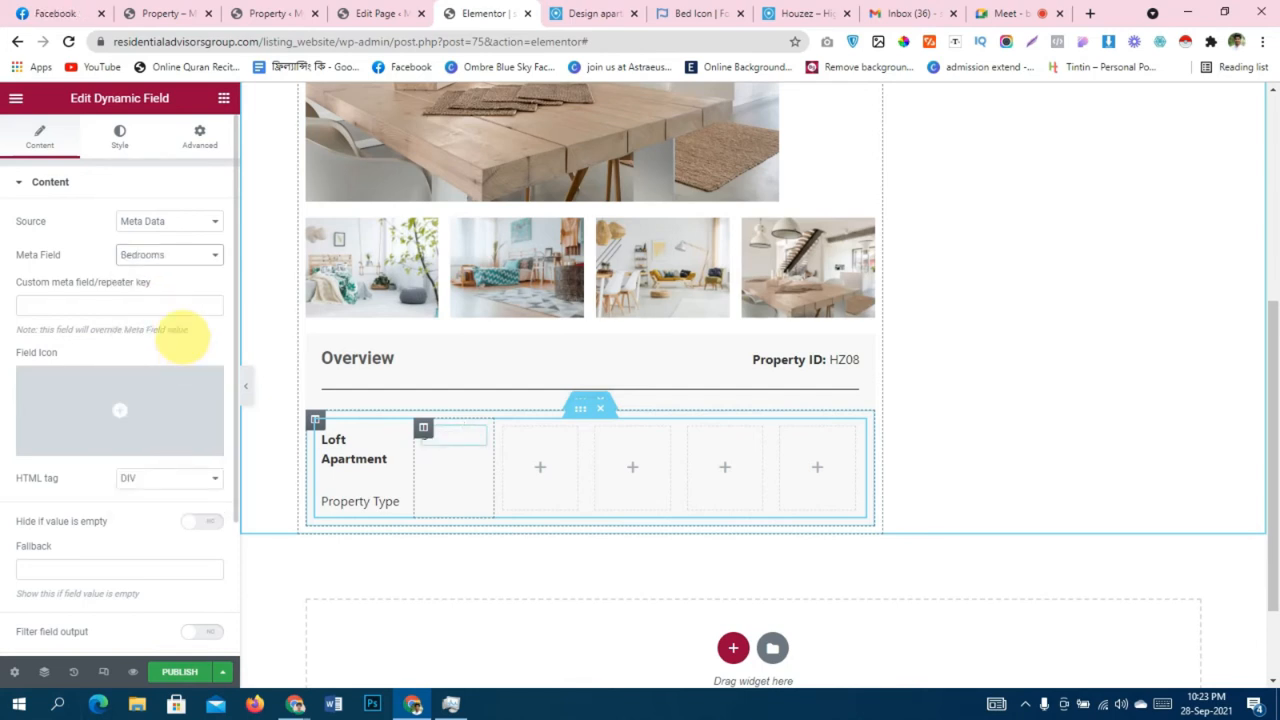
Enable customized output for the Bedrooms field and set its format to "<i class="fas fa-bed"></i> %s <br> Bedrooms".
{"action": "scroll", "coordinate": [181, 337], "scroll_direction": "down", "scroll_amount": 3}
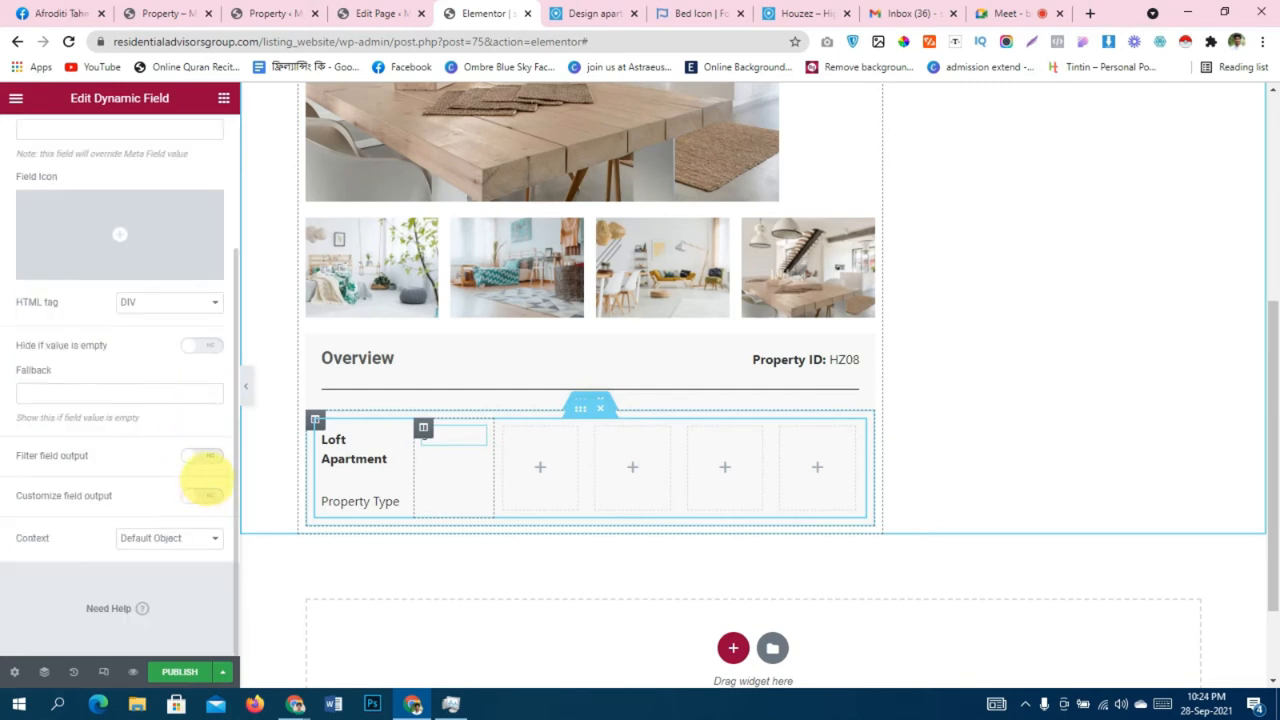
{"action": "left_click", "coordinate": [203, 489]}
{"action": "scroll", "coordinate": [203, 489], "scroll_direction": "down", "scroll_amount": 2}
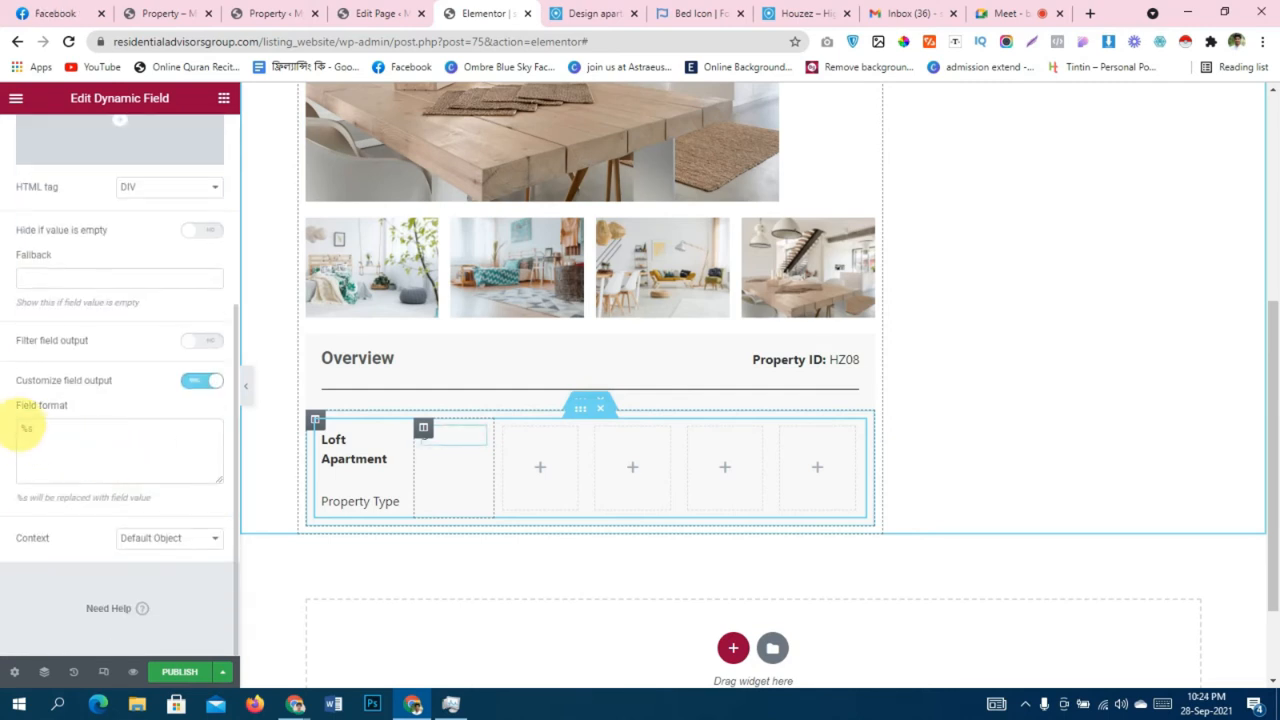
{"action": "left_click", "coordinate": [26, 428]}
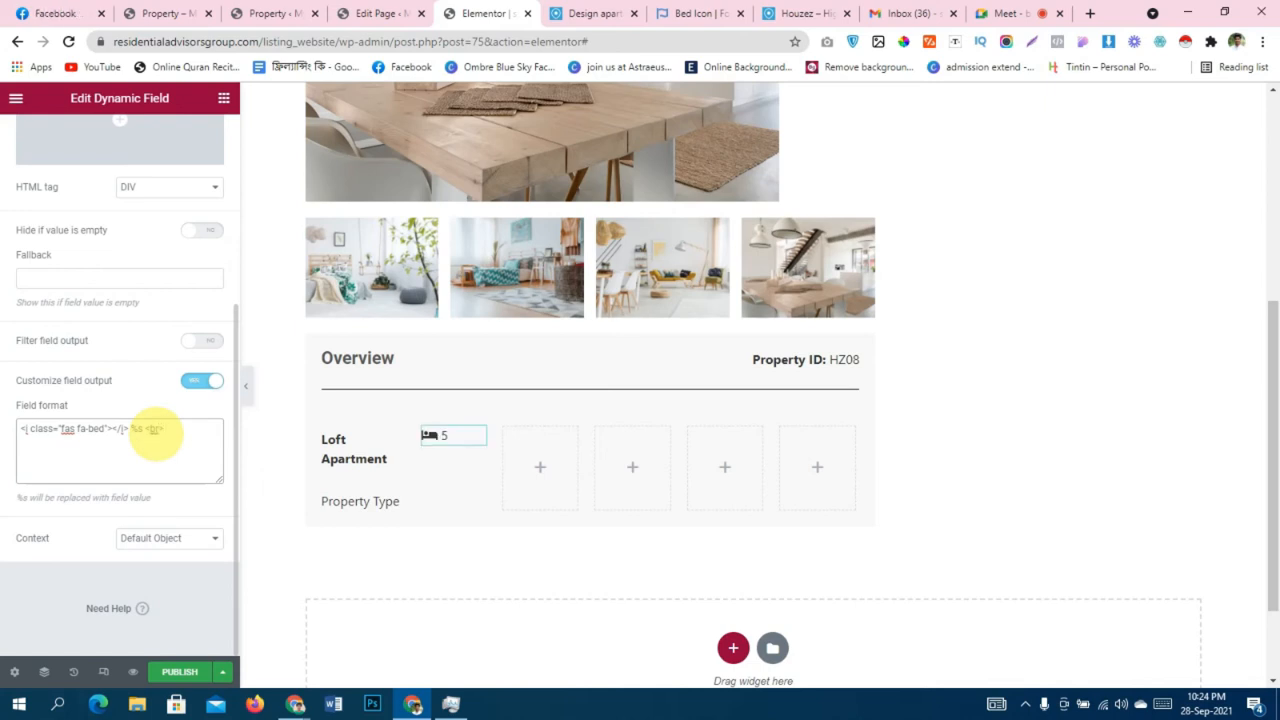
{"action": "left_click", "coordinate": [583, 13]}
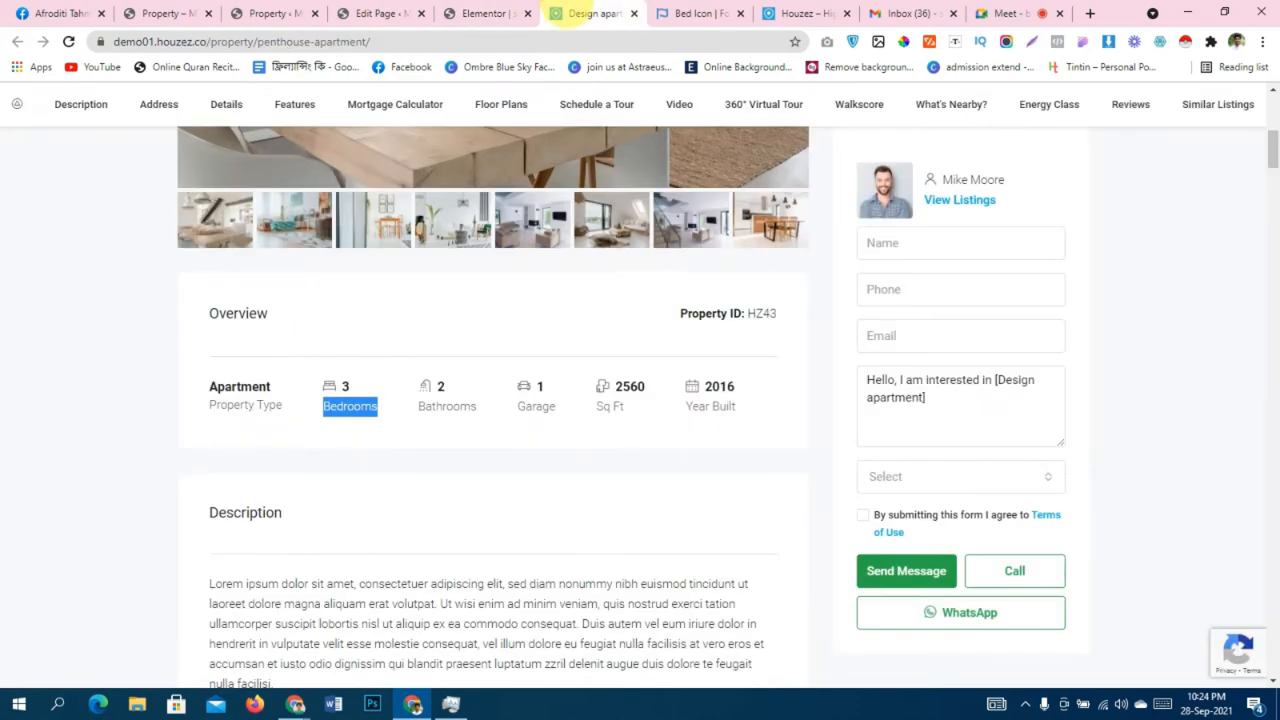
{"action": "left_click", "coordinate": [485, 13]}
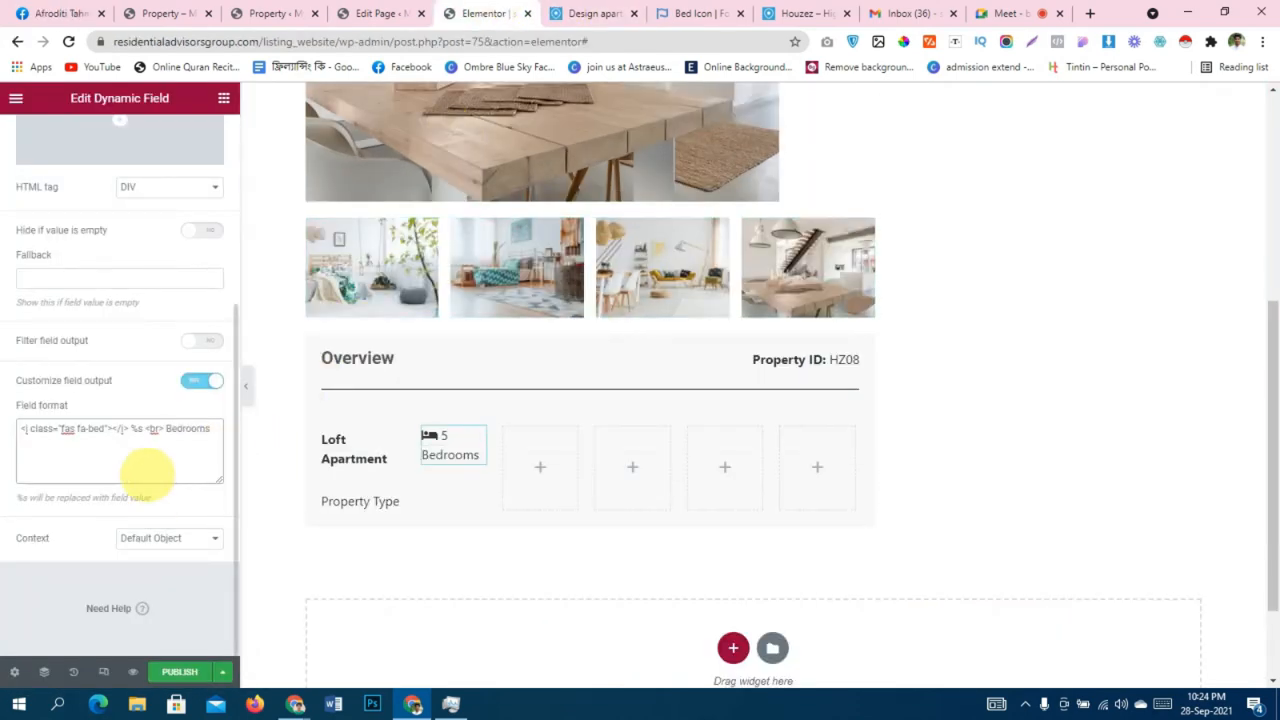
{"action": "key", "text": "ctrl+a"}
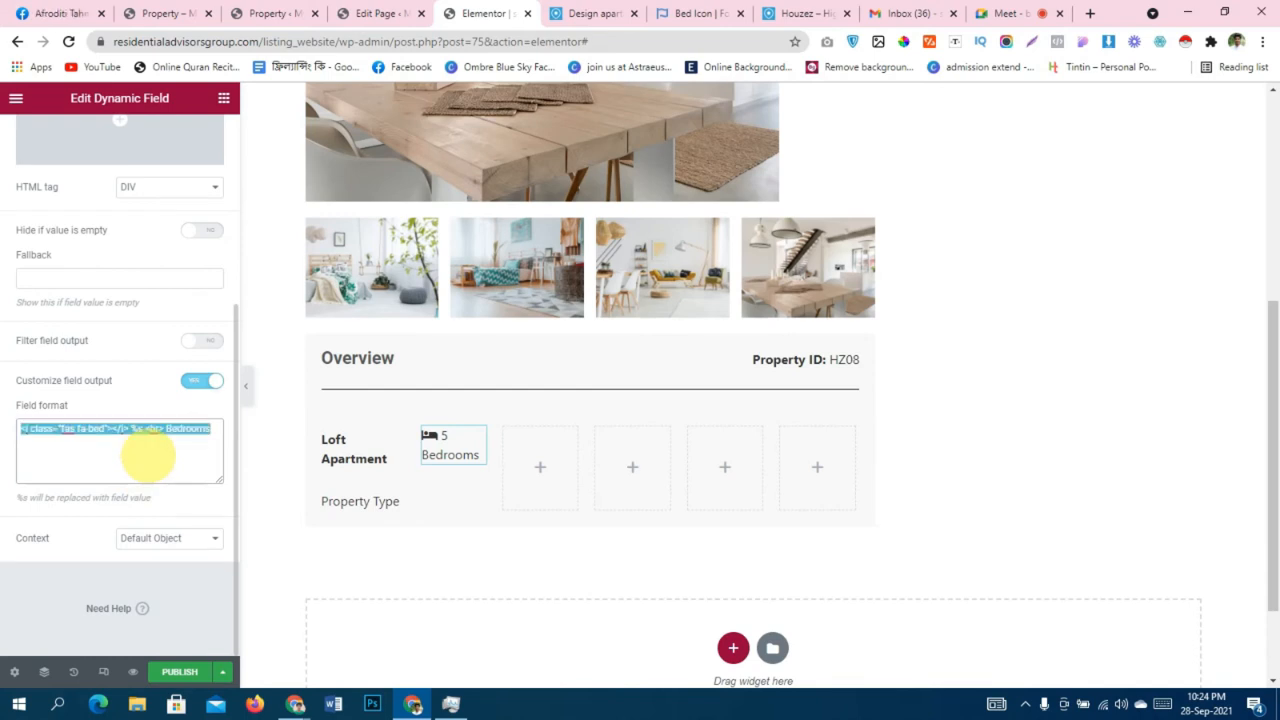
{"action": "left_click", "coordinate": [30, 456]}
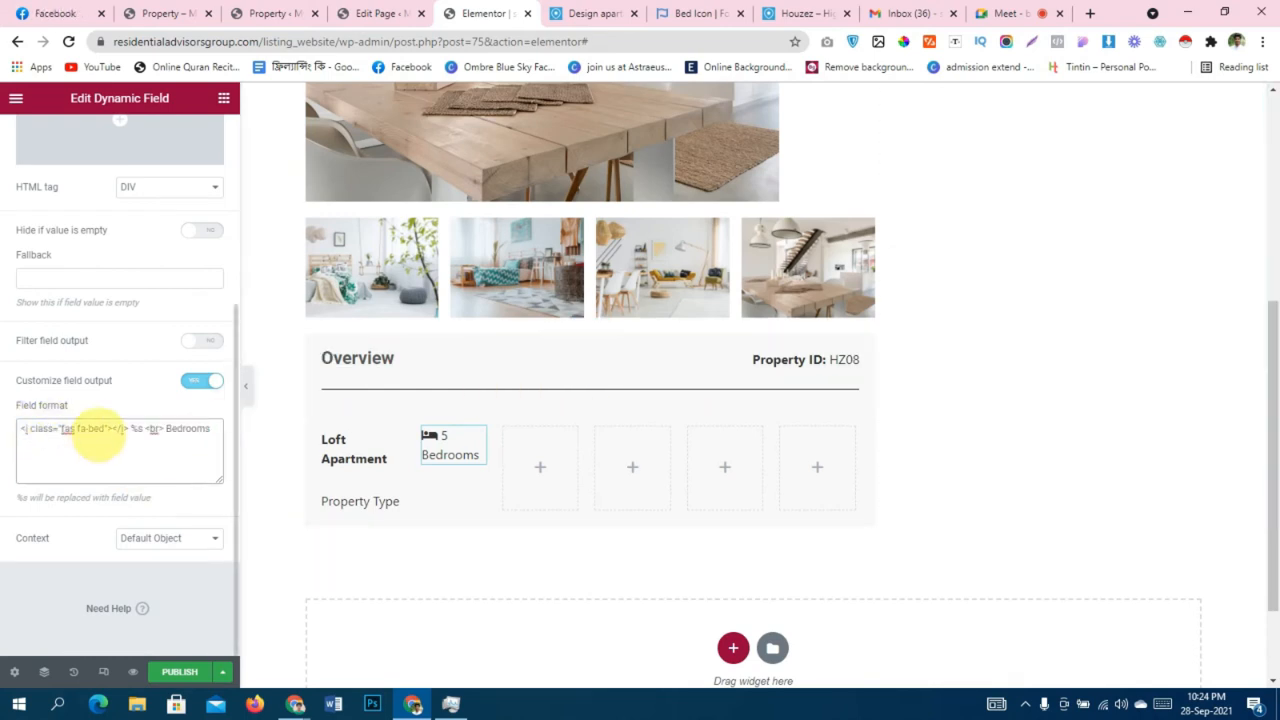
Search Font Awesome for "bath" and open the solid bath icon's page.
{"action": "left_click", "coordinate": [595, 13]}
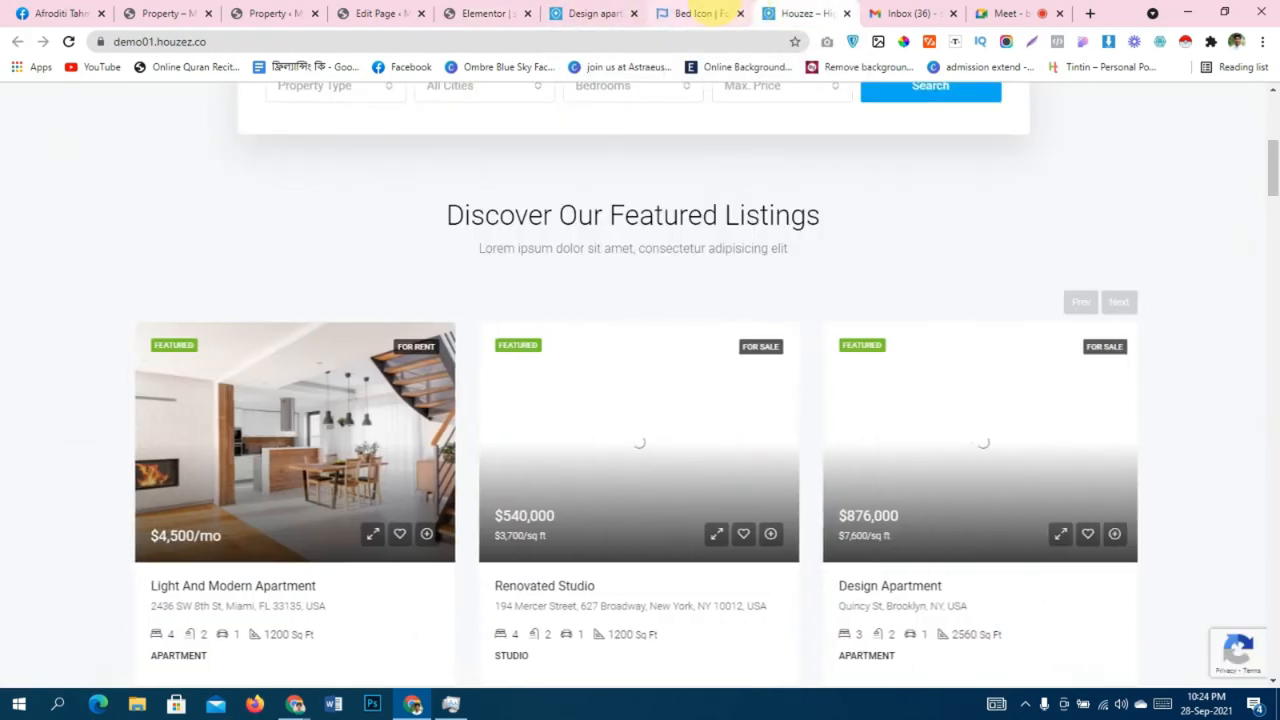
{"action": "left_click", "coordinate": [700, 13]}
{"action": "left_click", "coordinate": [311, 128]}
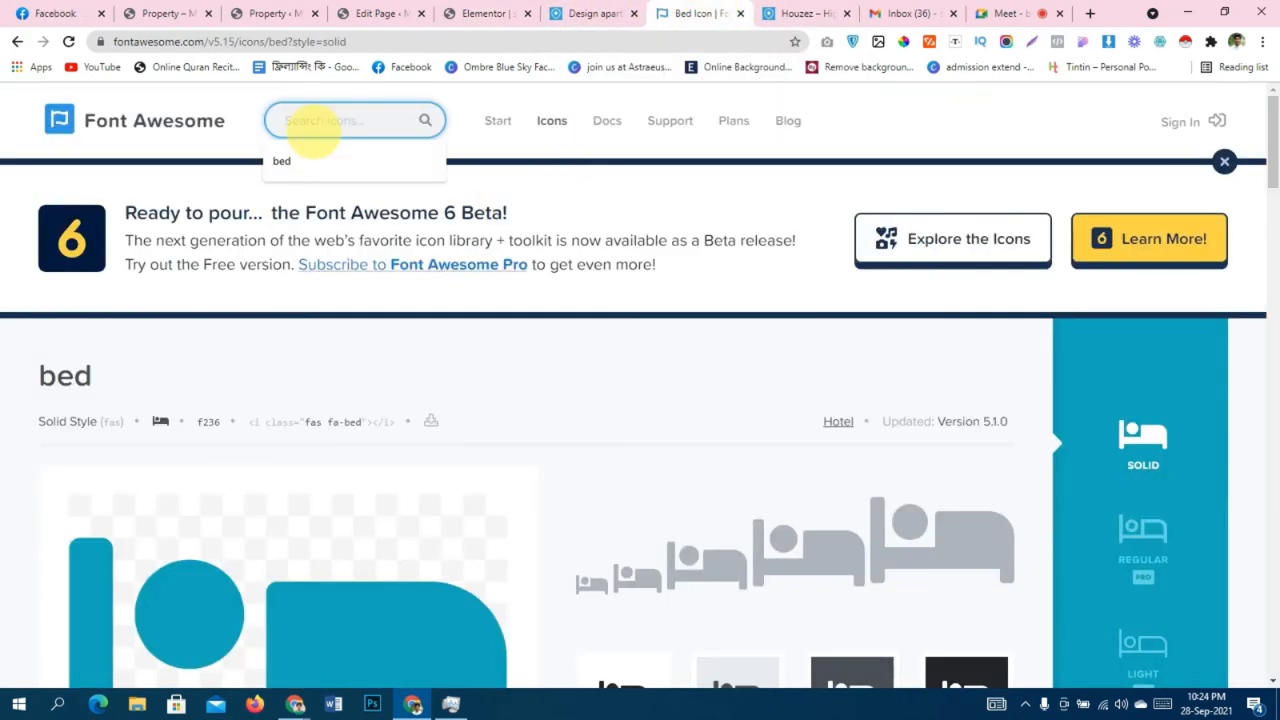
{"action": "type", "text": "batch"}
{"action": "key", "text": "BackSpace"}
{"action": "key", "text": "BackSpace"}
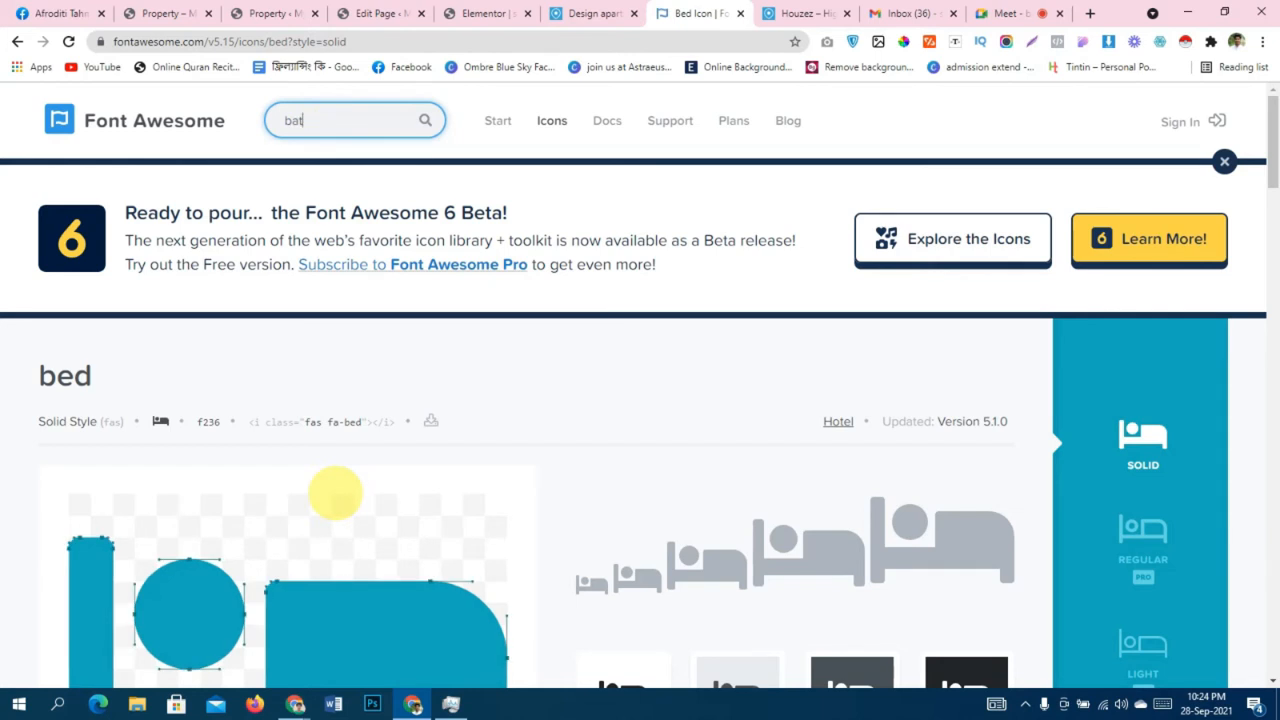
{"action": "type", "text": "h"}
{"action": "key", "text": "Return"}
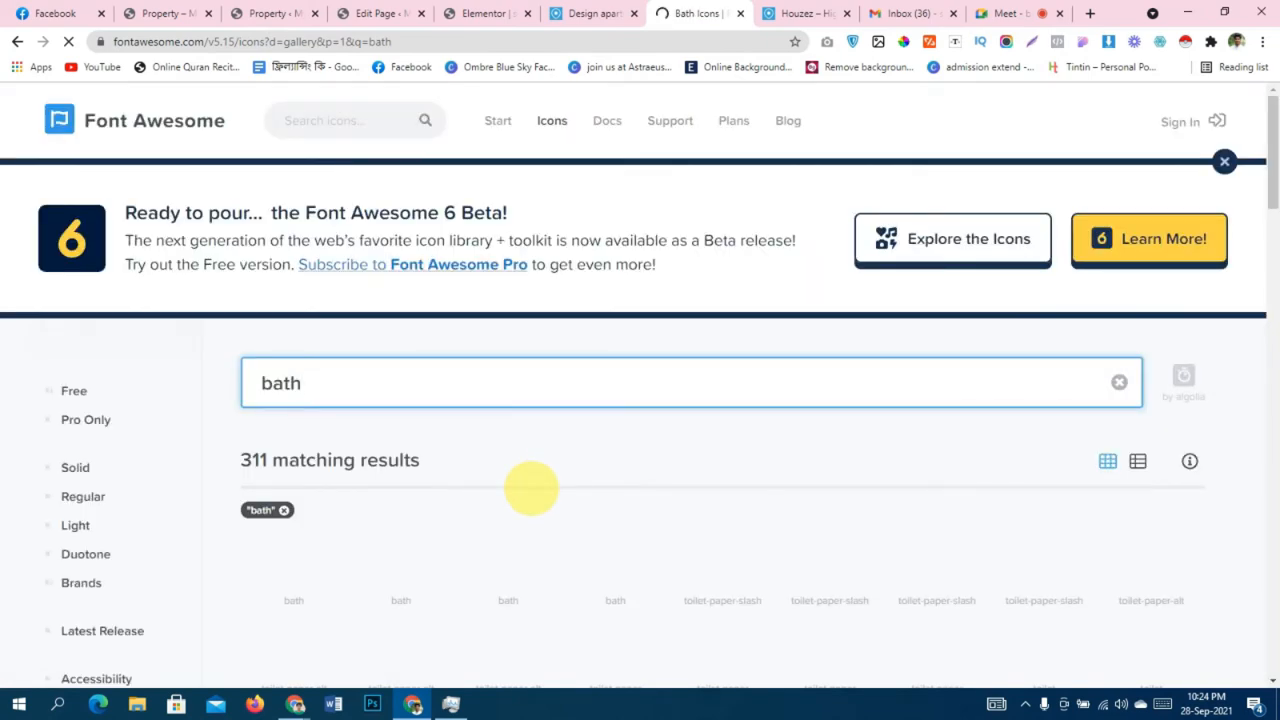
{"action": "scroll", "coordinate": [530, 488], "scroll_direction": "down", "scroll_amount": 2}
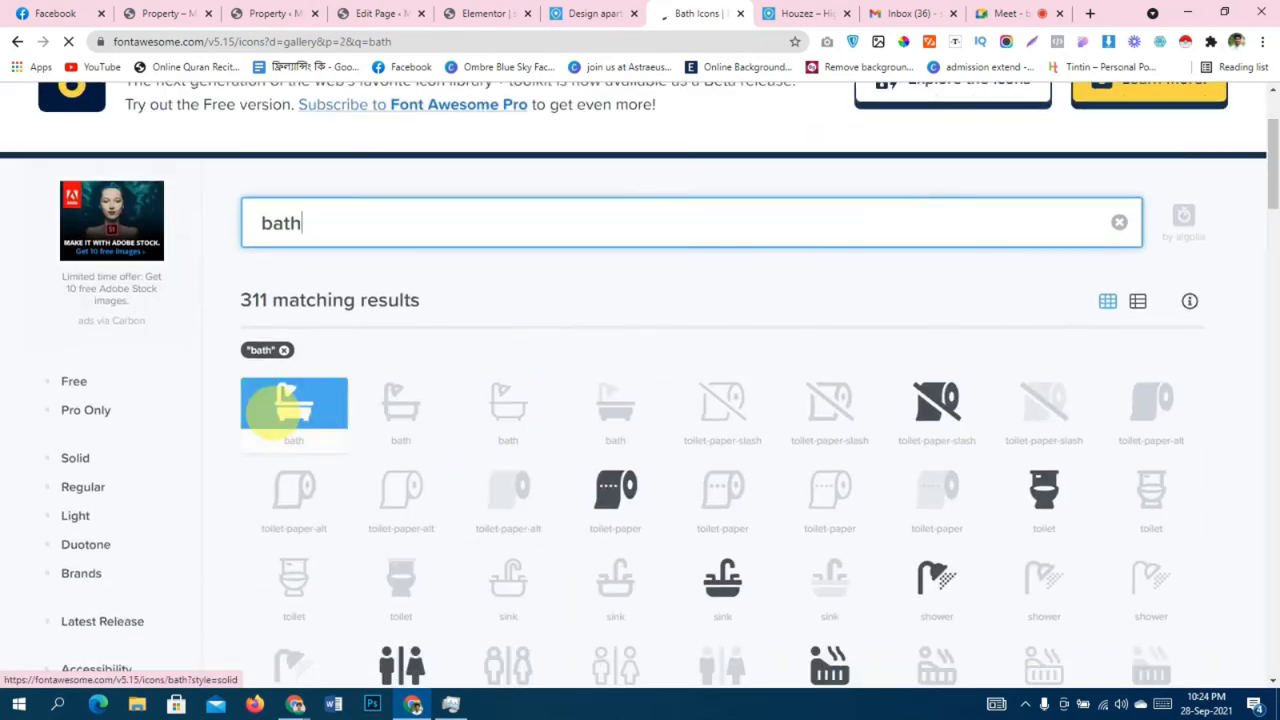
{"action": "left_click", "coordinate": [293, 400]}
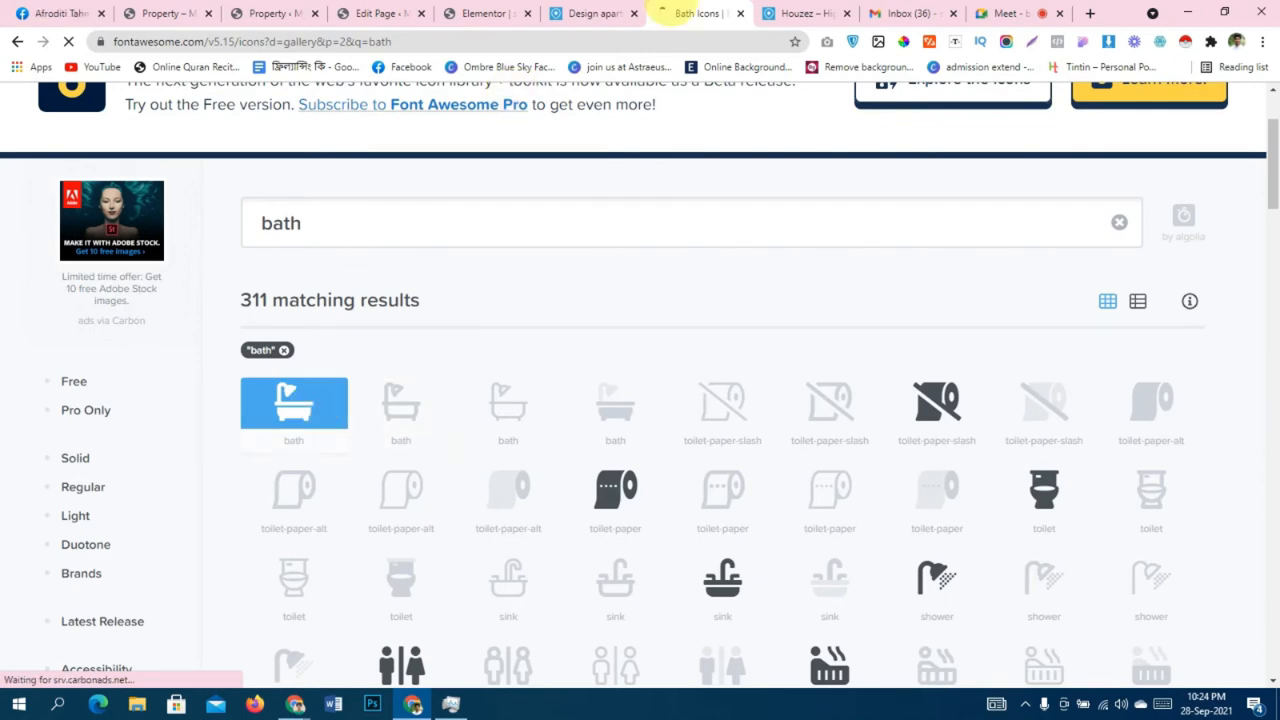
Select the Bathrooms label in the Houzez demo's Overview section and return to the Elementor template.
{"action": "left_click", "coordinate": [617, 13]}
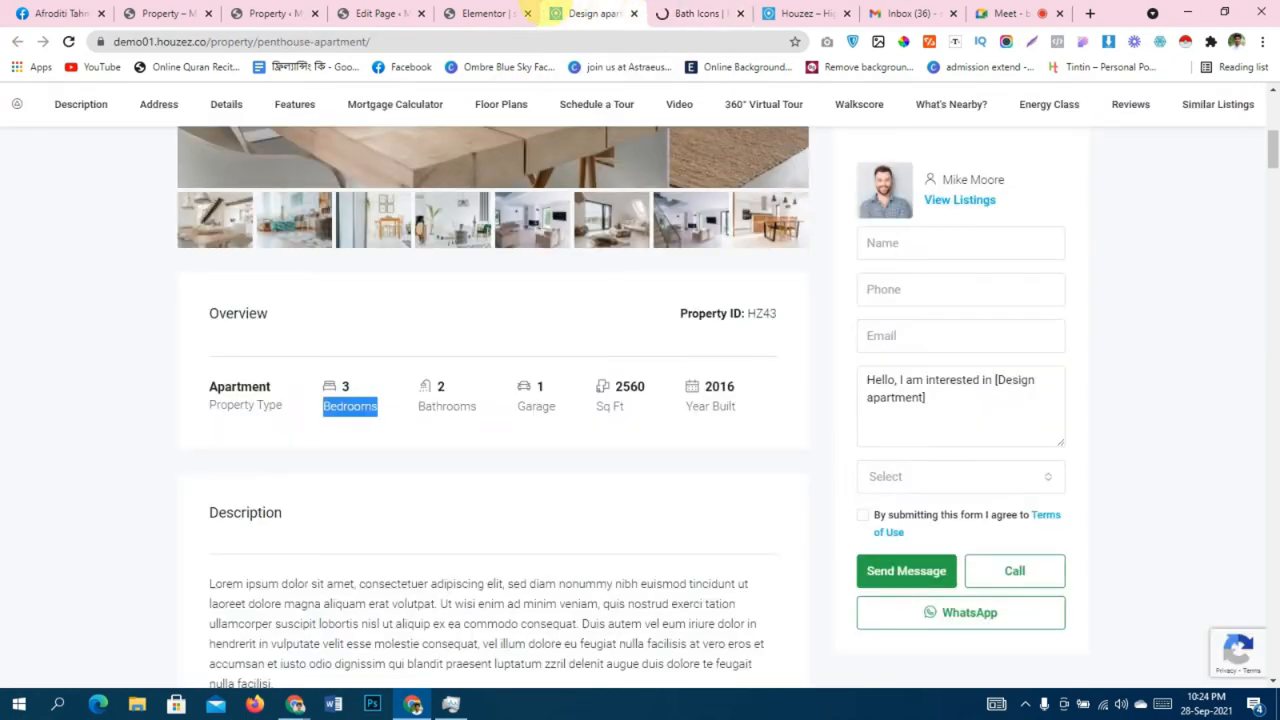
{"action": "left_click_drag", "start_coordinate": [416, 406], "coordinate": [476, 407]}
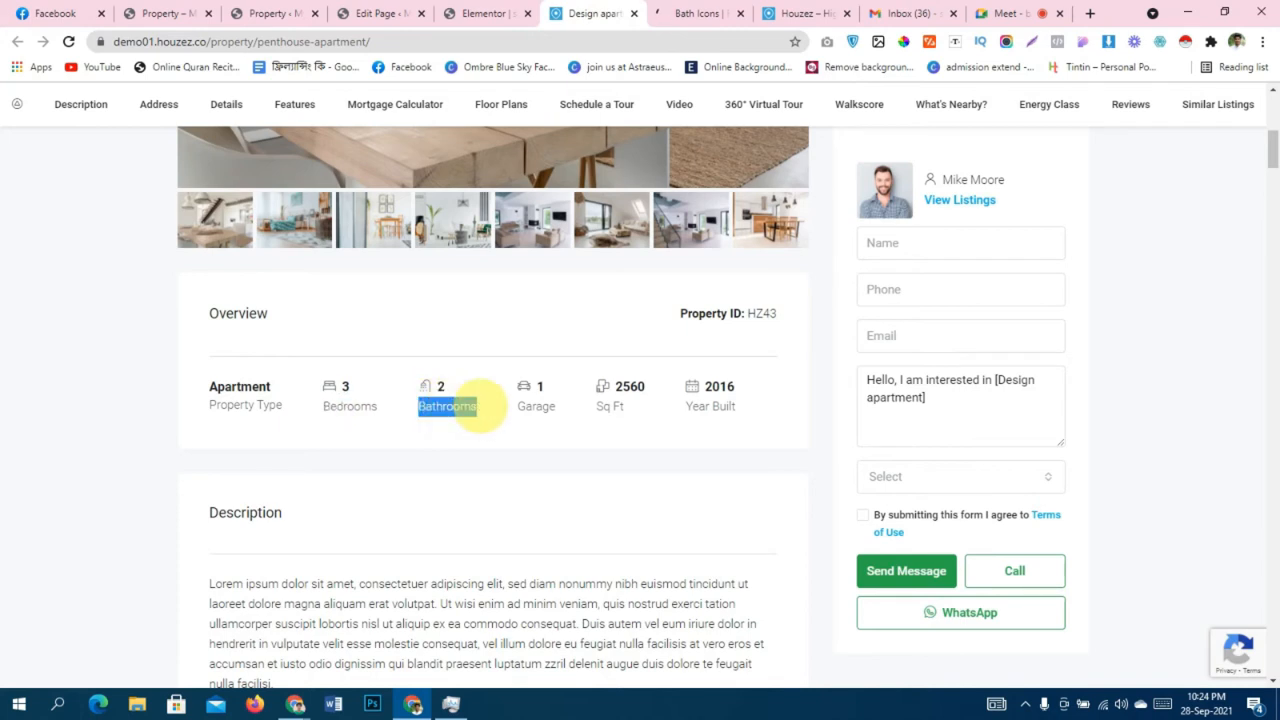
{"action": "left_click", "coordinate": [485, 13]}
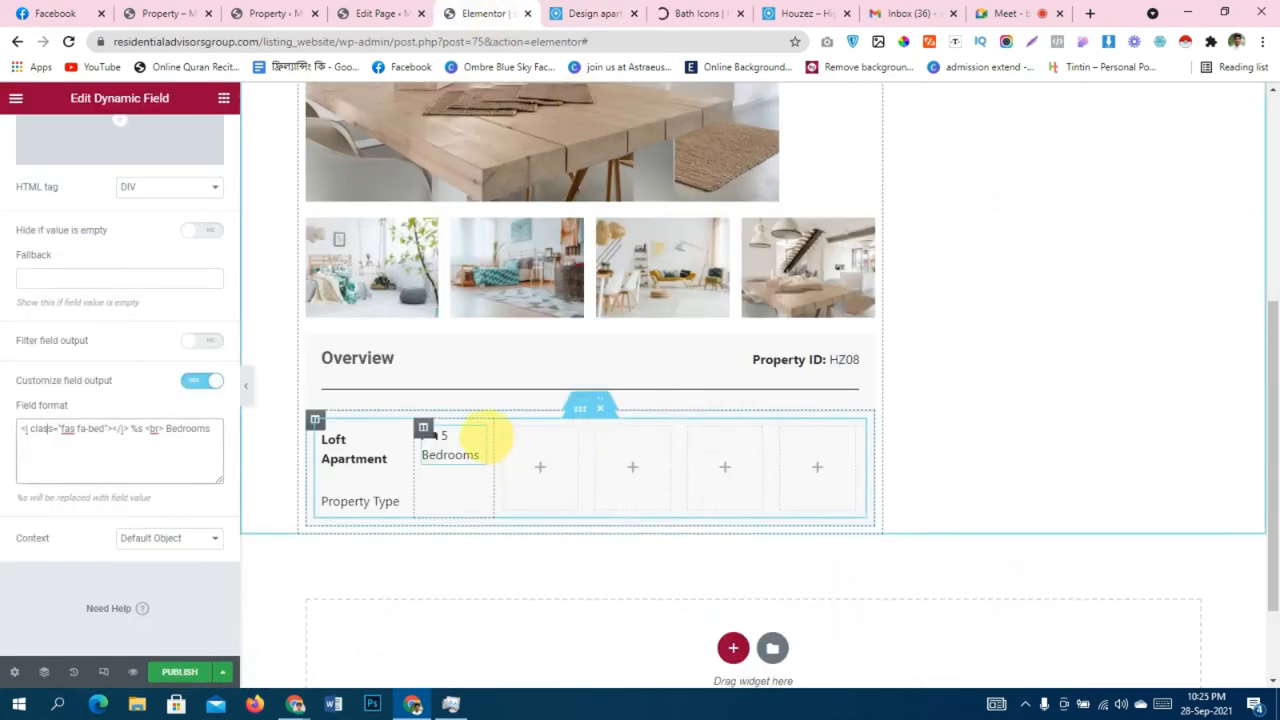
Duplicate the Bedrooms column in the Overview row and delete the empty column beside the copy.
{"action": "right_click", "coordinate": [423, 431]}
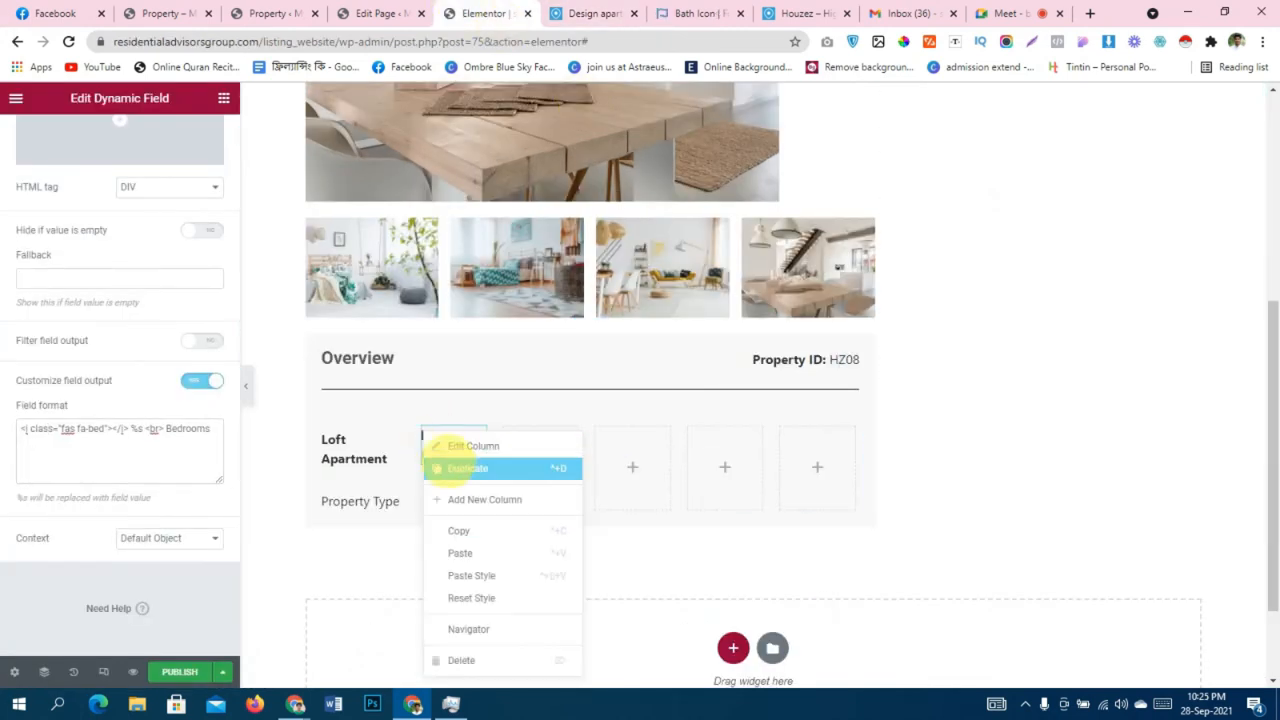
{"action": "left_click", "coordinate": [437, 469]}
{"action": "right_click", "coordinate": [557, 430]}
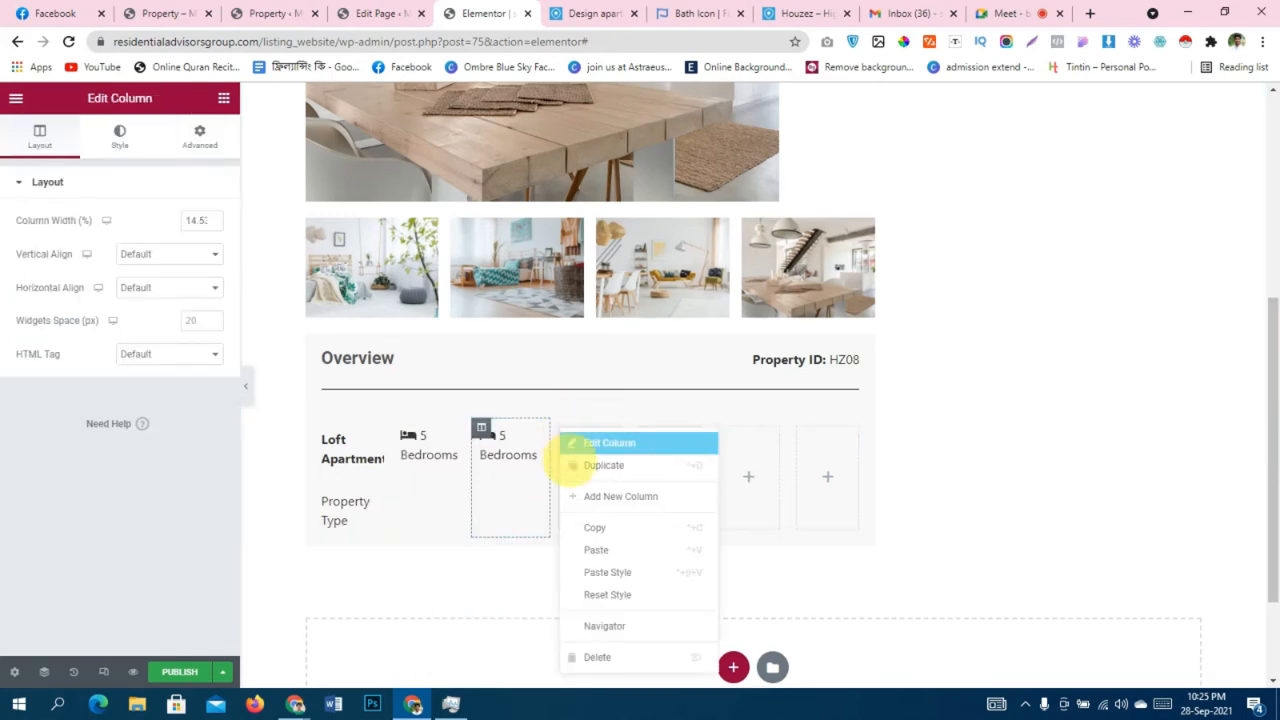
{"action": "left_click", "coordinate": [526, 443]}
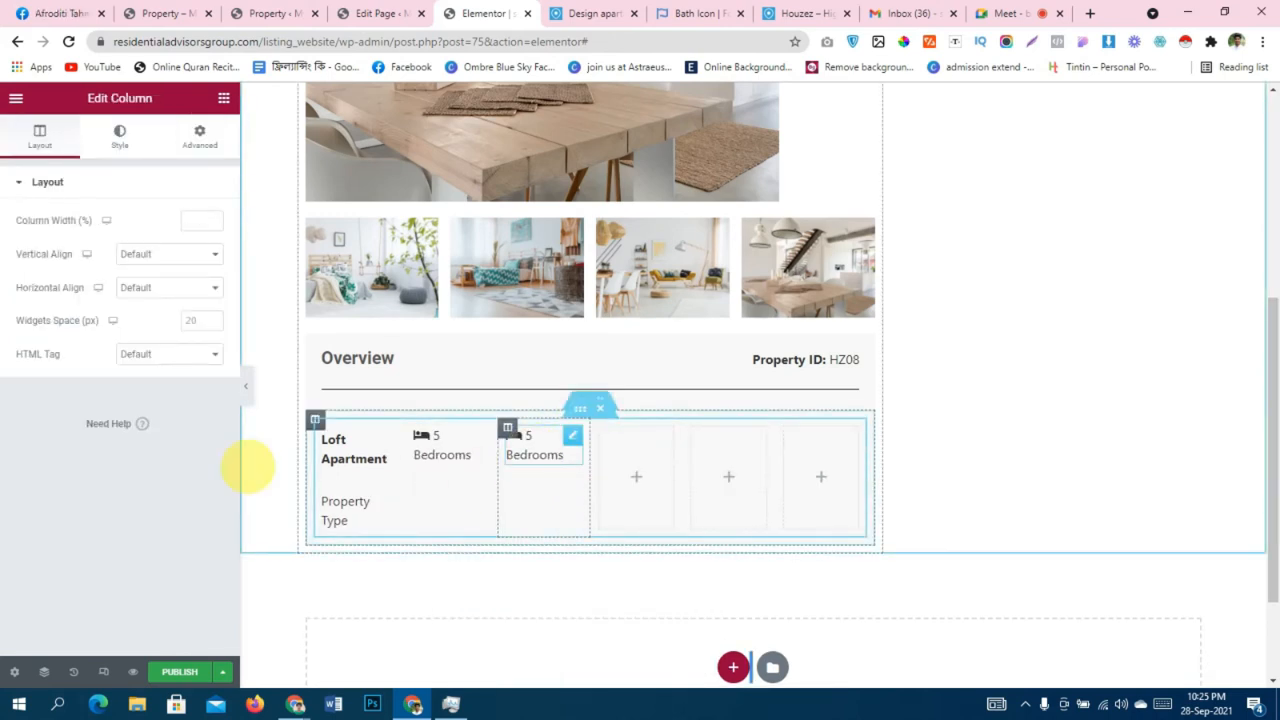
Set the duplicated field's meta field to Bathrooms and change the icon class in its field format to fa-bath.
{"action": "left_click", "coordinate": [165, 255]}
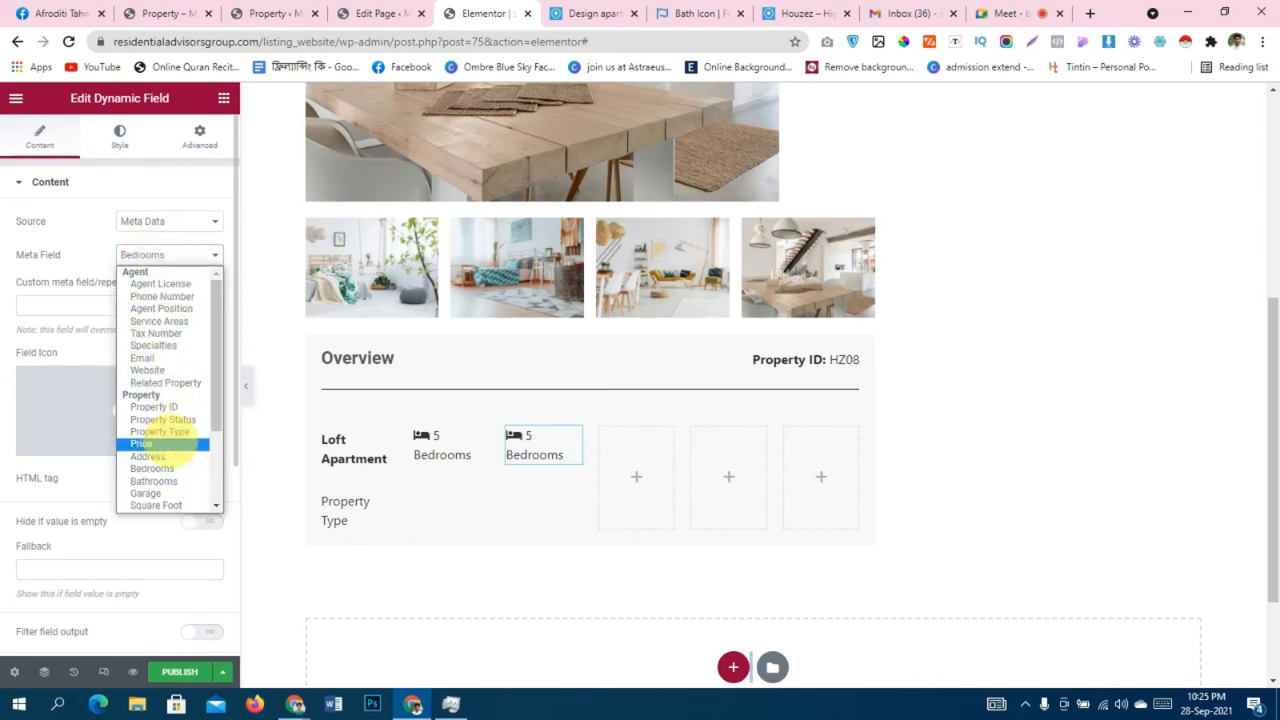
{"action": "left_click", "coordinate": [152, 480]}
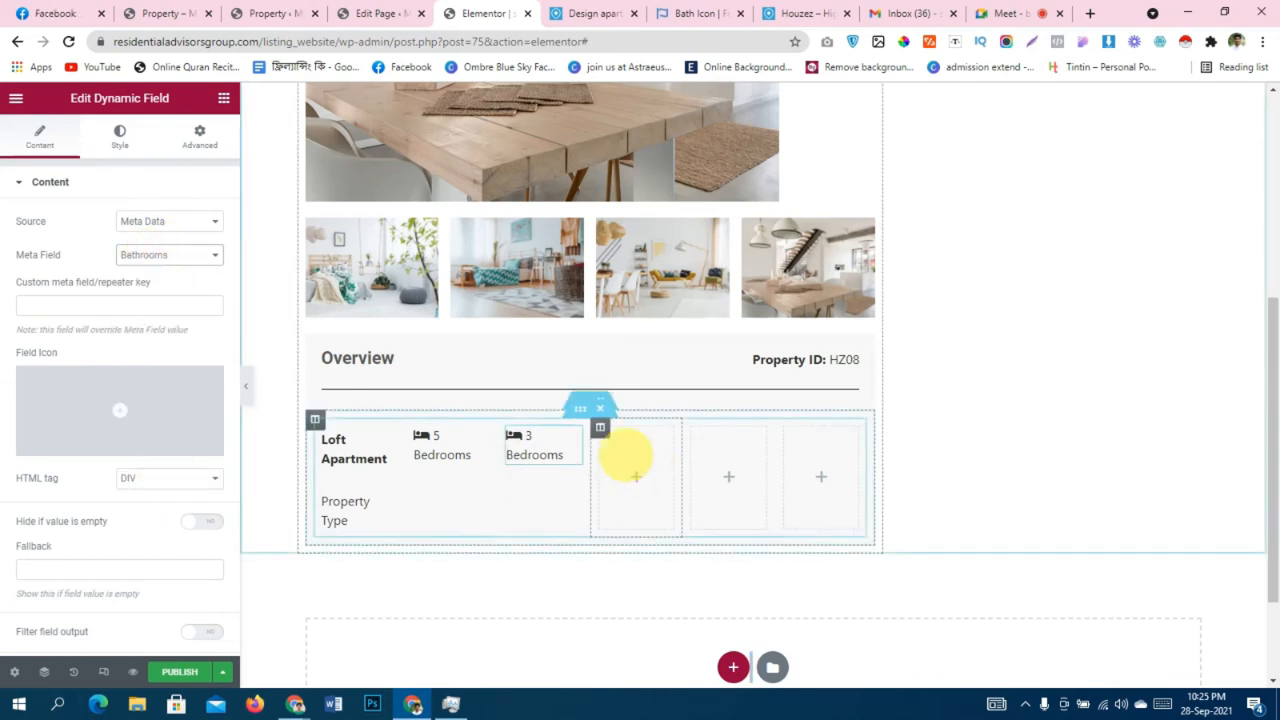
{"action": "scroll", "coordinate": [140, 505], "scroll_direction": "down", "scroll_amount": 3}
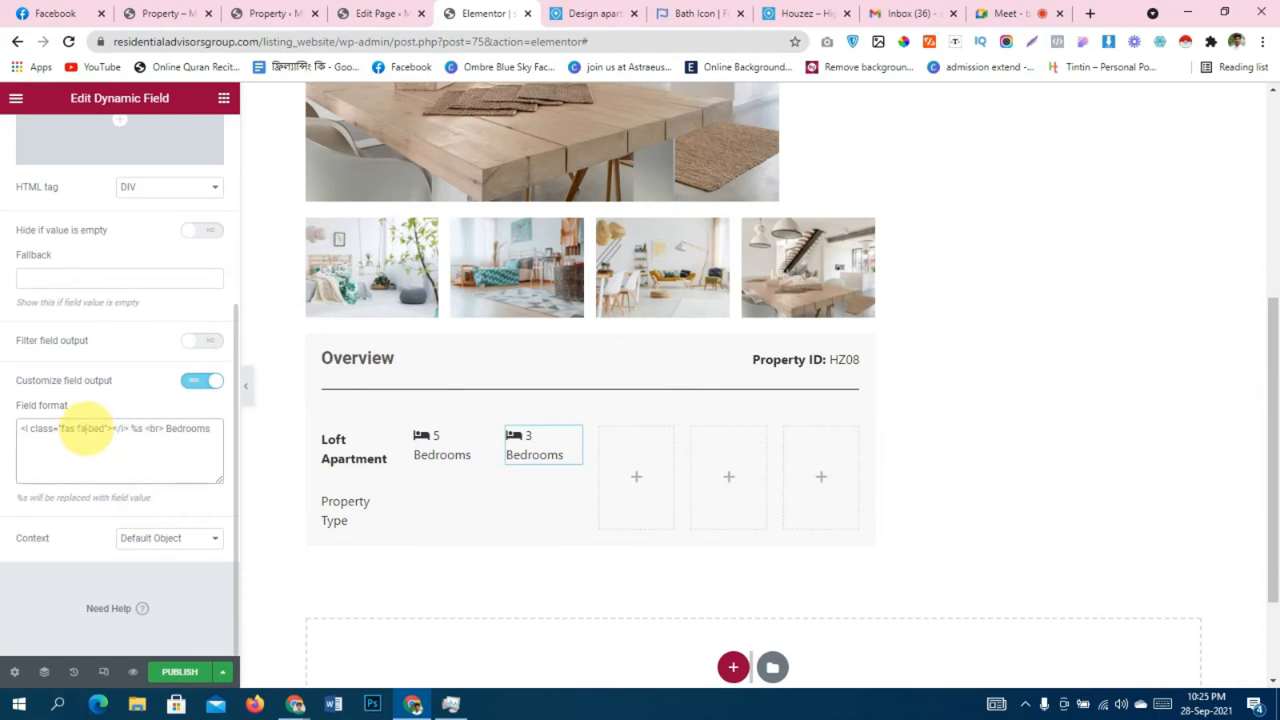
{"action": "triple_click", "coordinate": [86, 428]}
{"action": "left_click", "coordinate": [92, 430]}
{"action": "type", "text": "bath"}
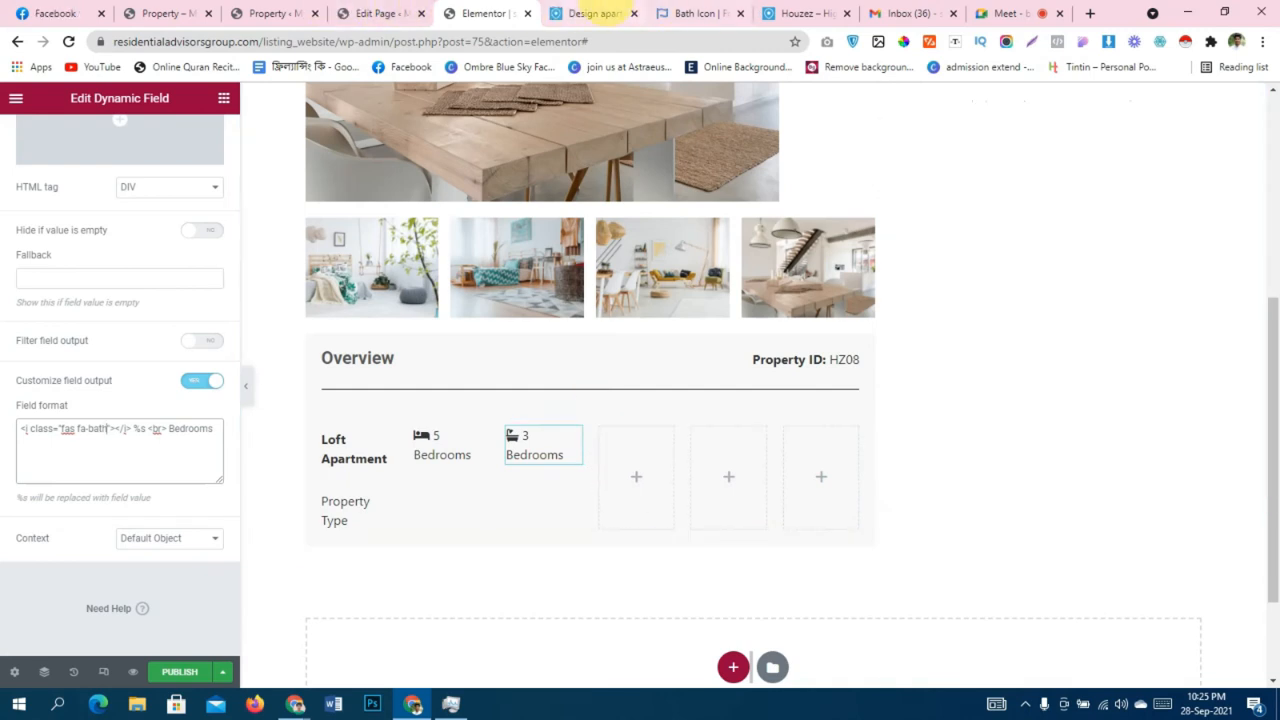
Check the Garage label in the Houzez demo's Overview section and return to the Elementor template.
{"action": "left_click", "coordinate": [597, 14]}
{"action": "left_click_drag", "start_coordinate": [518, 406], "coordinate": [546, 403]}
{"action": "left_click", "coordinate": [492, 14]}
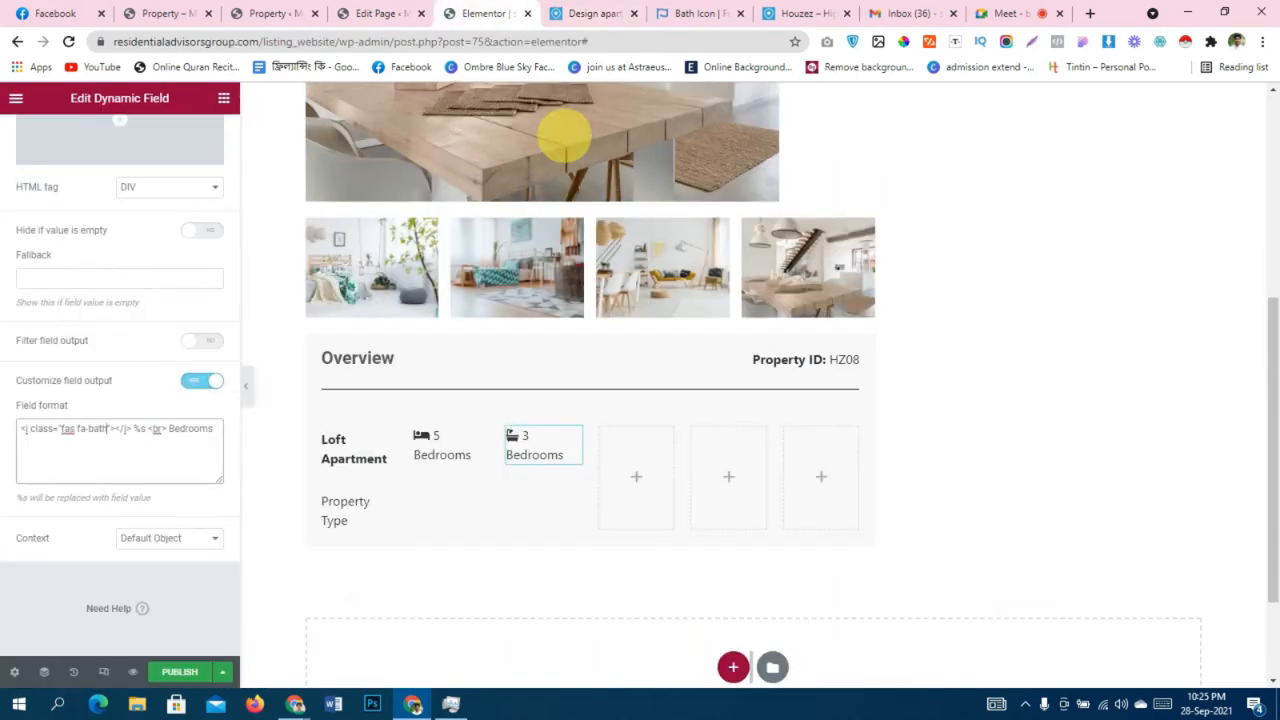
Copy the Bathrooms dynamic field into the Overview row's fourth column and set the copy's meta field to Garage.
{"action": "right_click", "coordinate": [570, 450]}
{"action": "left_click", "coordinate": [643, 457]}
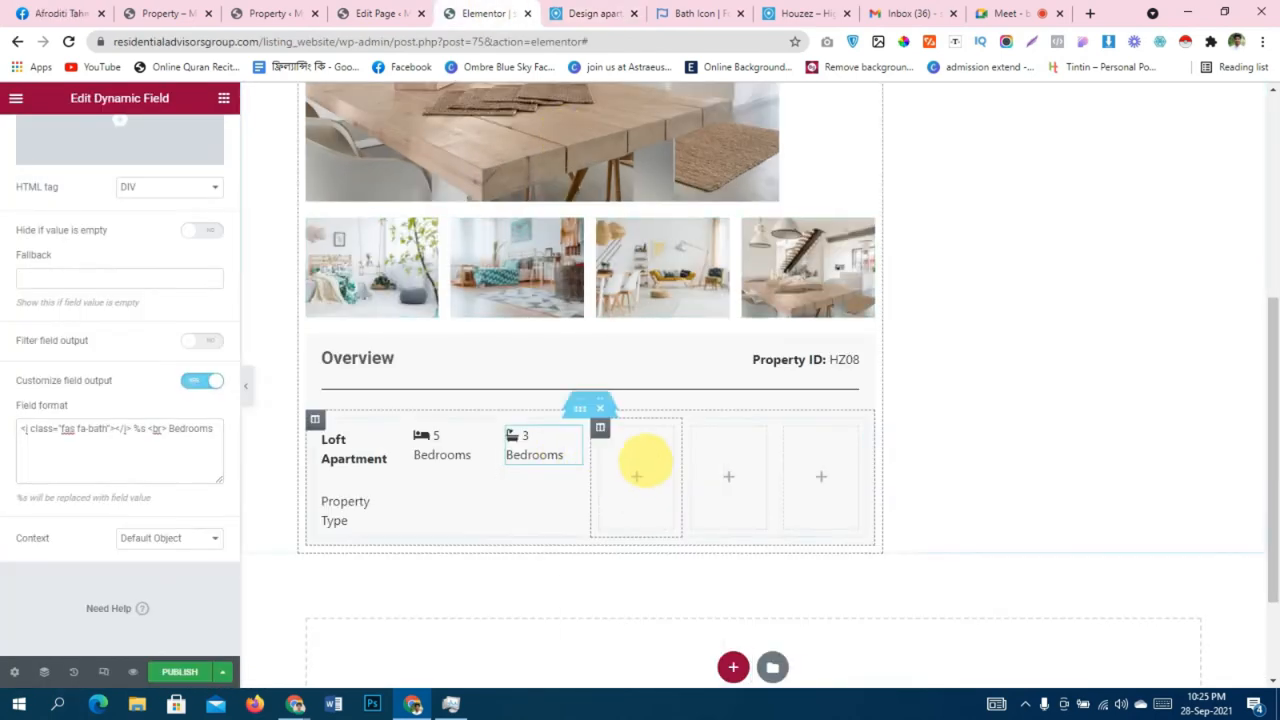
{"action": "right_click", "coordinate": [648, 450]}
{"action": "left_click", "coordinate": [683, 563]}
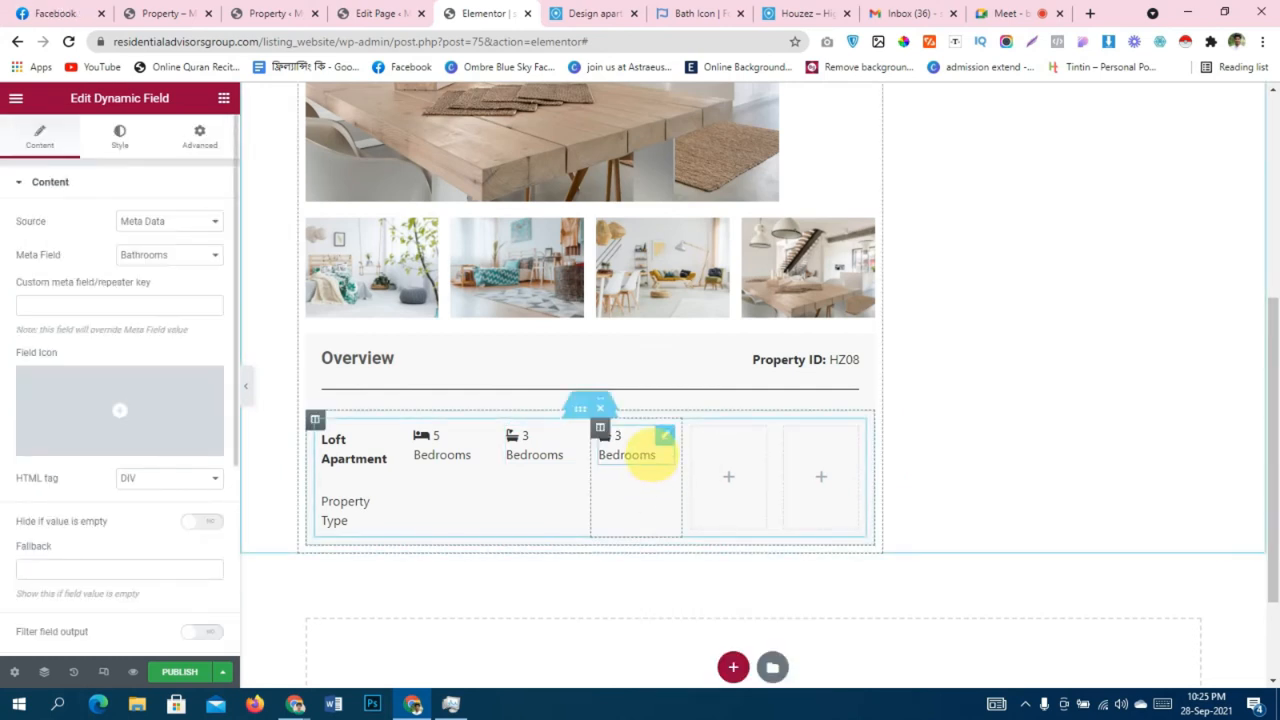
{"action": "left_click", "coordinate": [172, 255]}
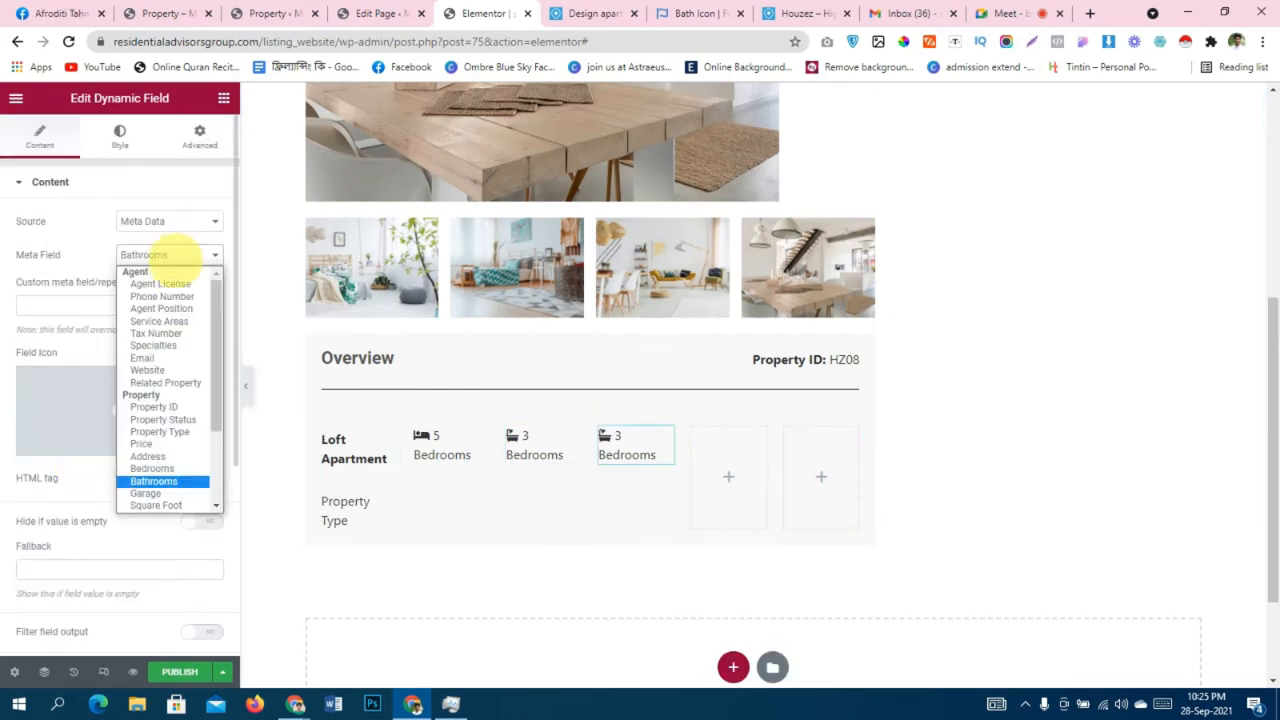
{"action": "left_click", "coordinate": [150, 493]}
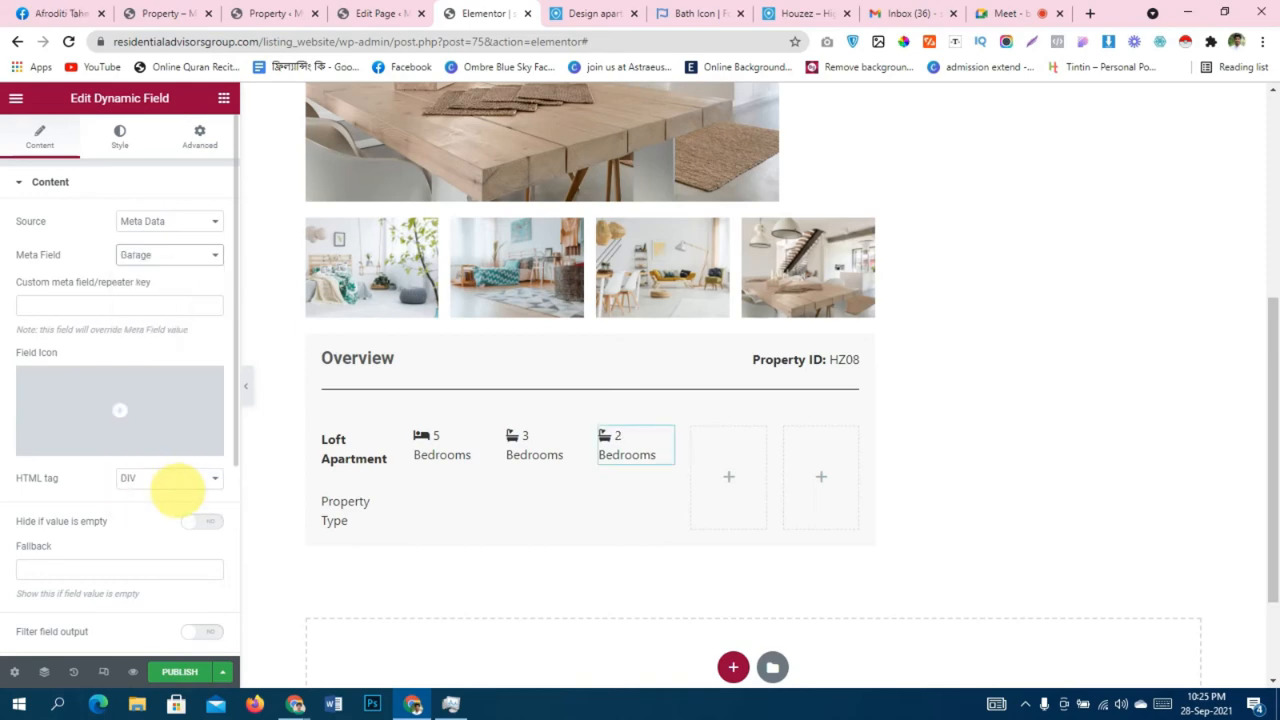
Search Font Awesome for "garage", check the solid garage icon's page and go back to the bath icon.
{"action": "left_click", "coordinate": [697, 13]}
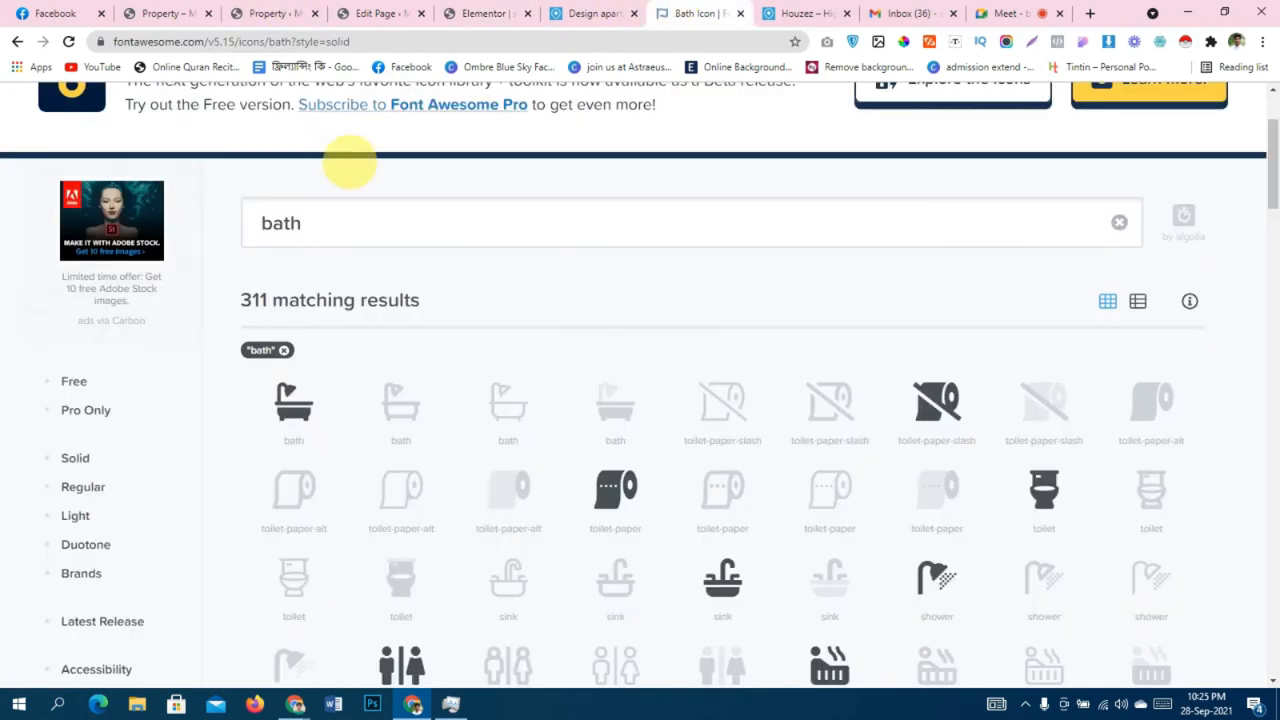
{"action": "left_click", "coordinate": [381, 120]}
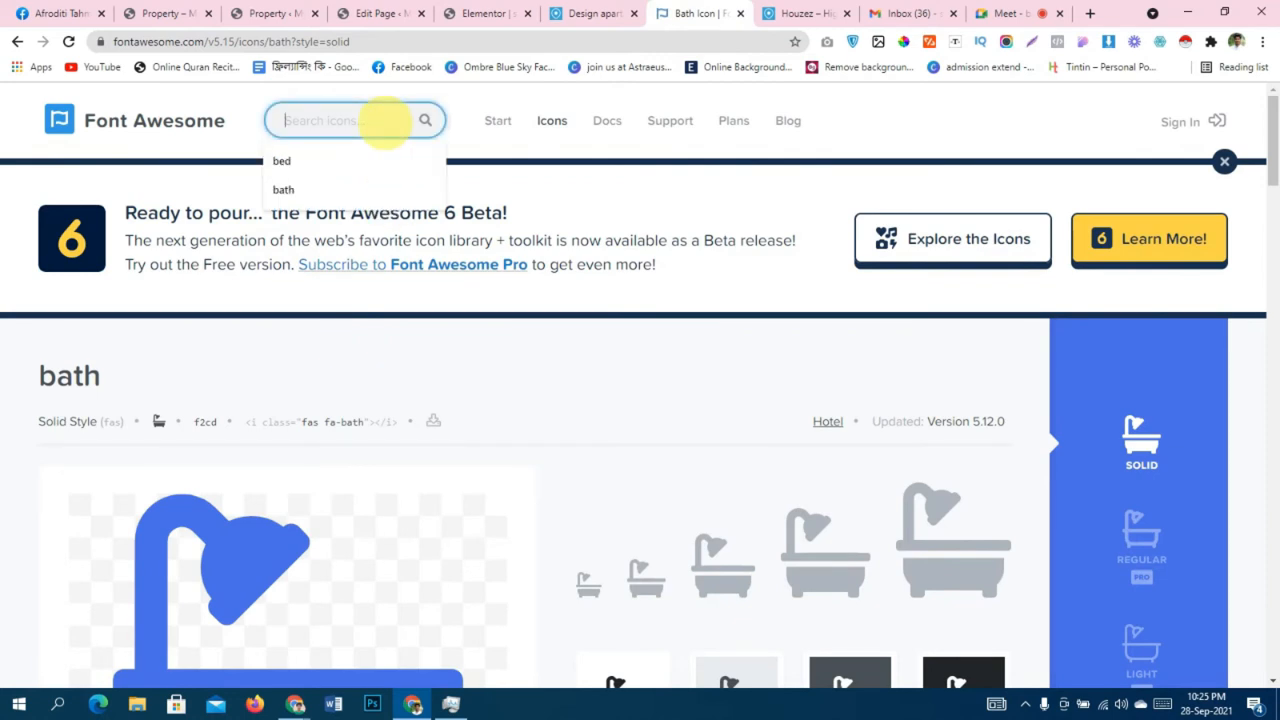
{"action": "type", "text": "gar"}
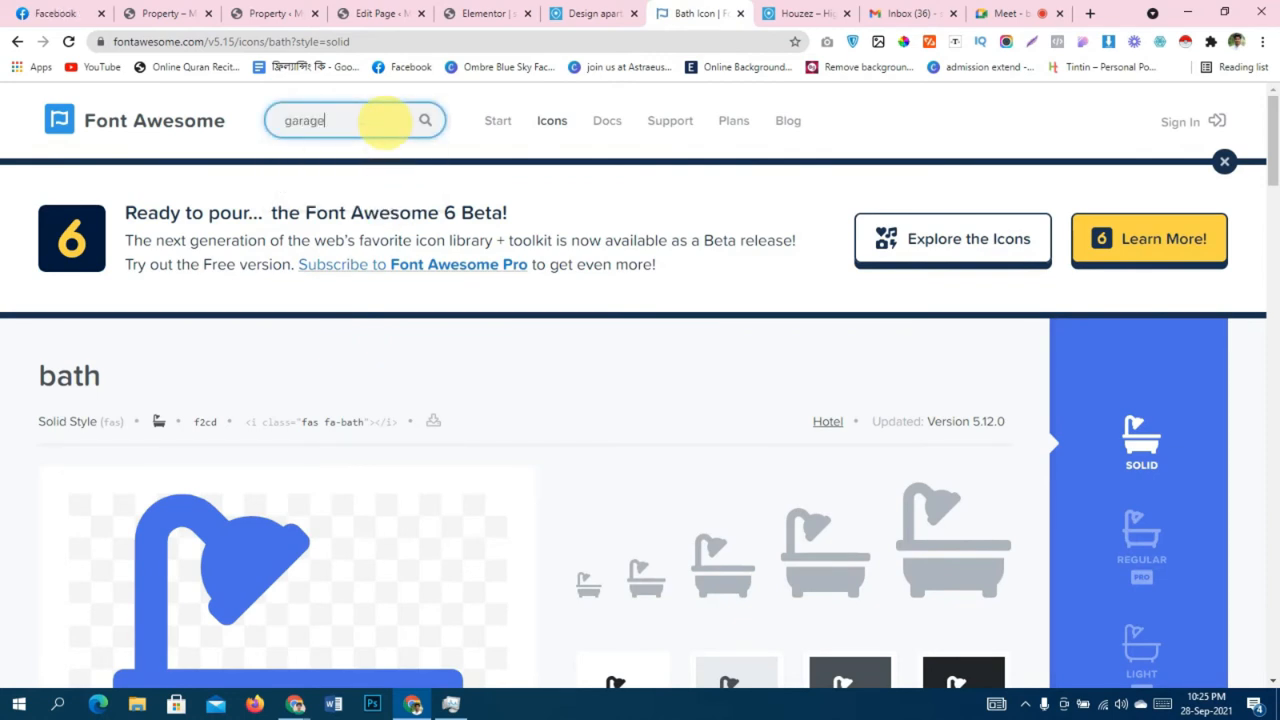
{"action": "type", "text": "age"}
{"action": "key", "text": "Return"}
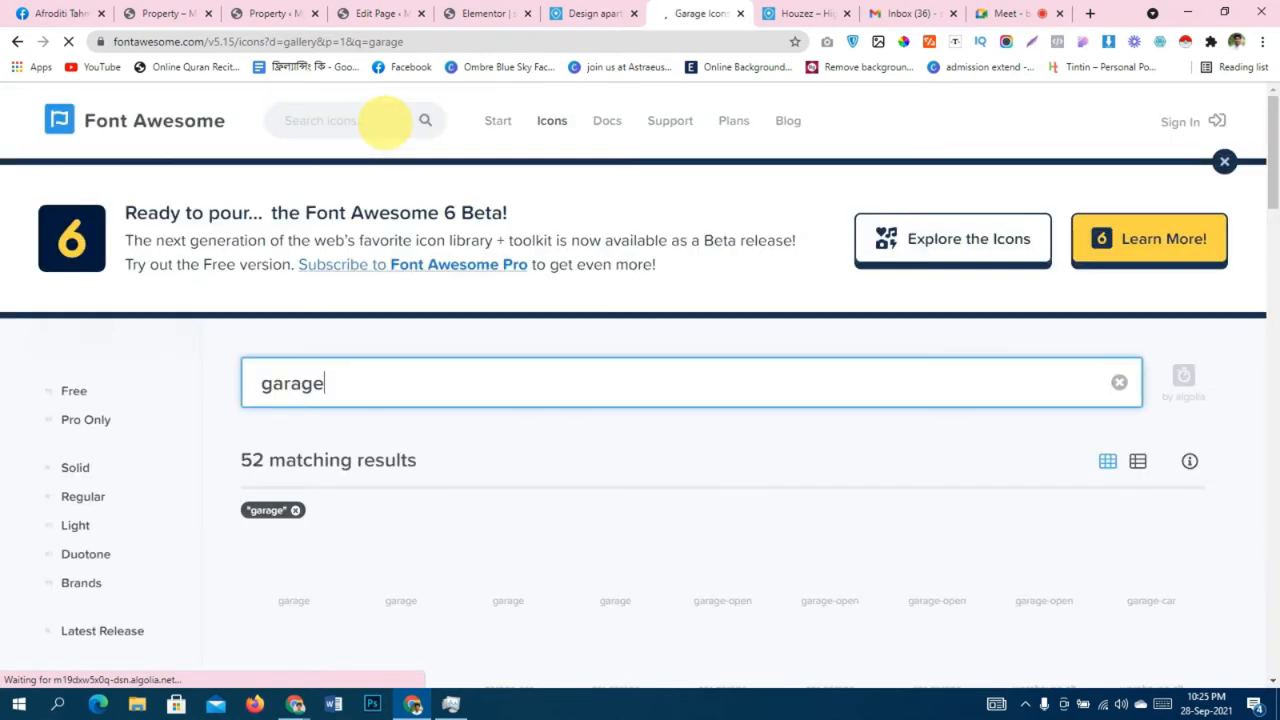
{"action": "scroll", "coordinate": [444, 192], "scroll_direction": "down", "scroll_amount": 2}
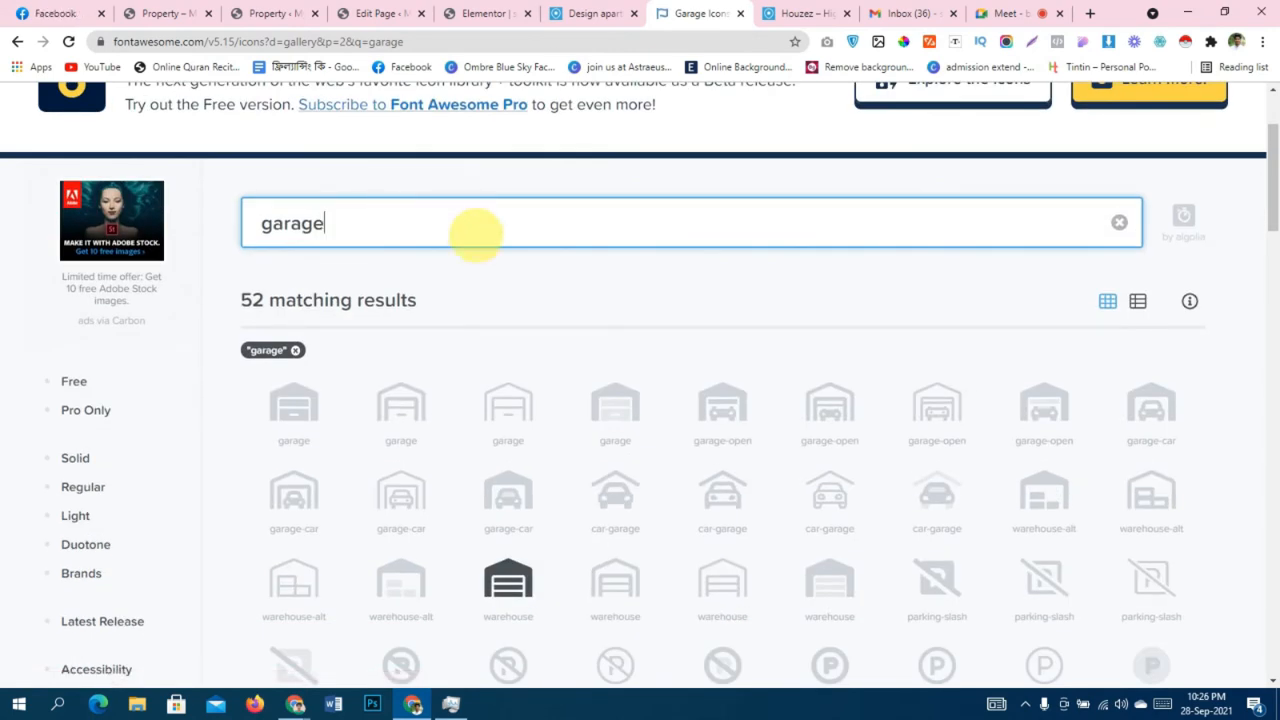
{"action": "left_click", "coordinate": [290, 408]}
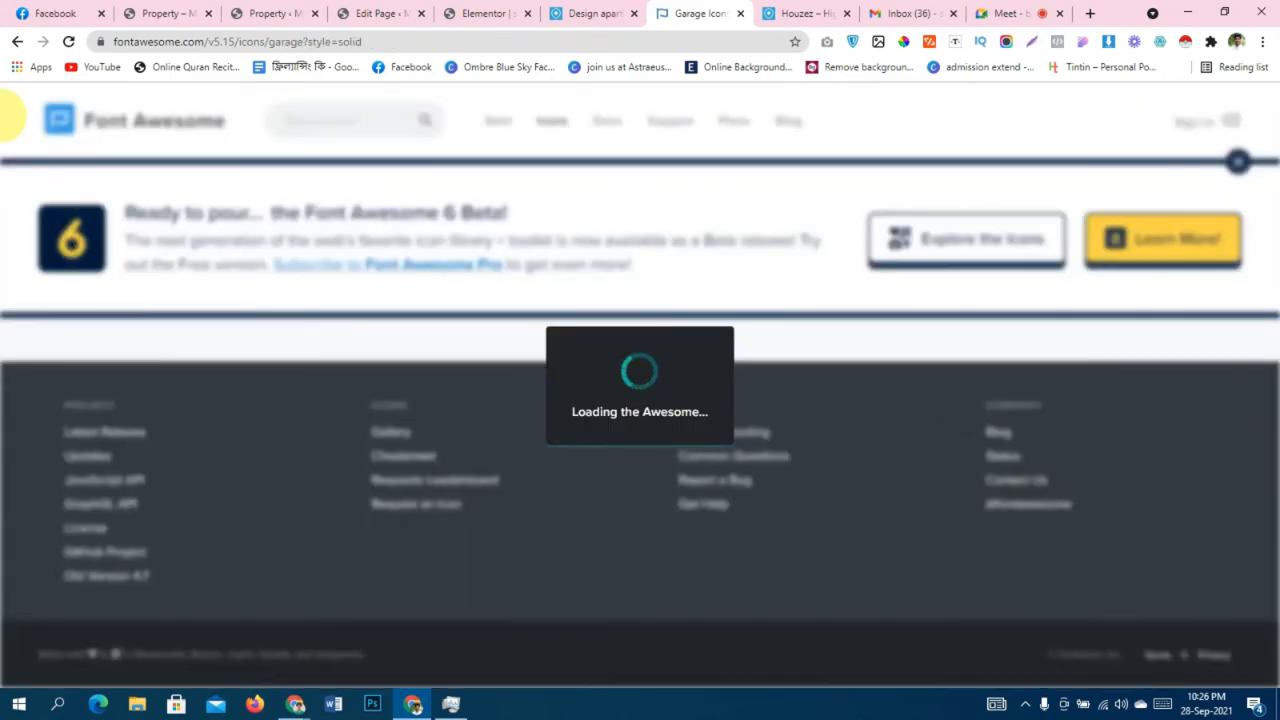
{"action": "left_click", "coordinate": [16, 41]}
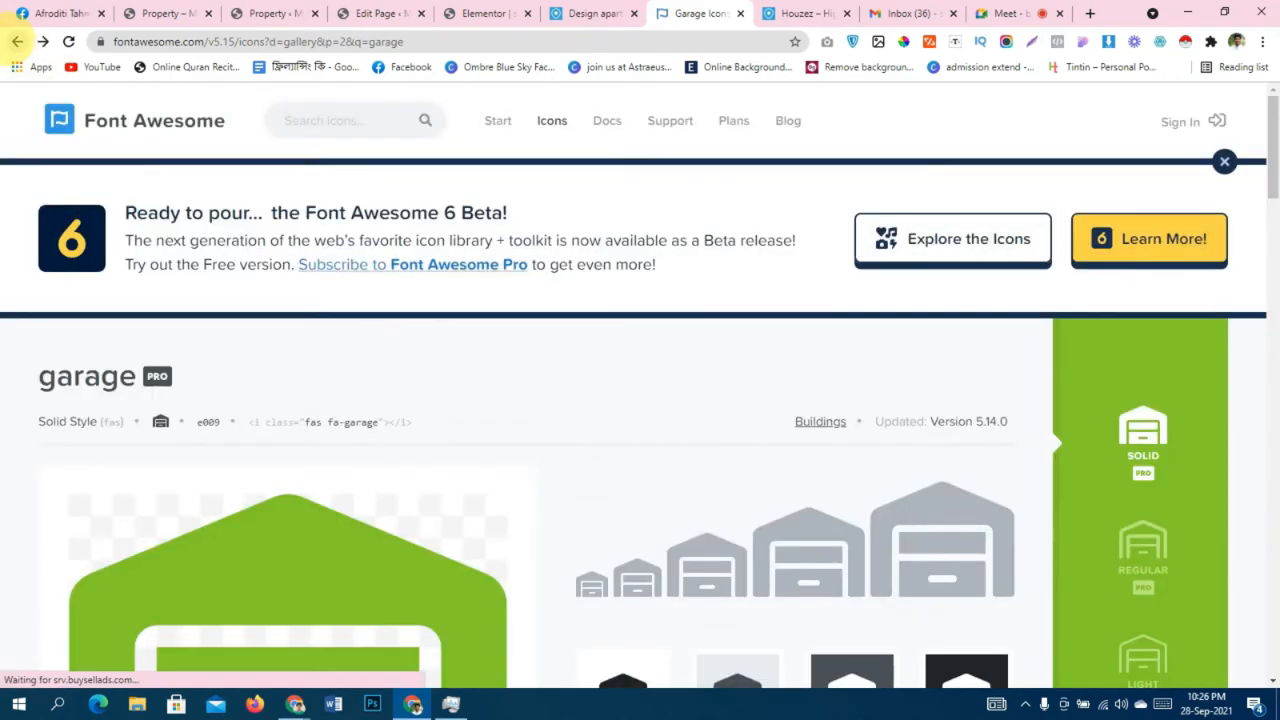
{"action": "left_click", "coordinate": [16, 41]}
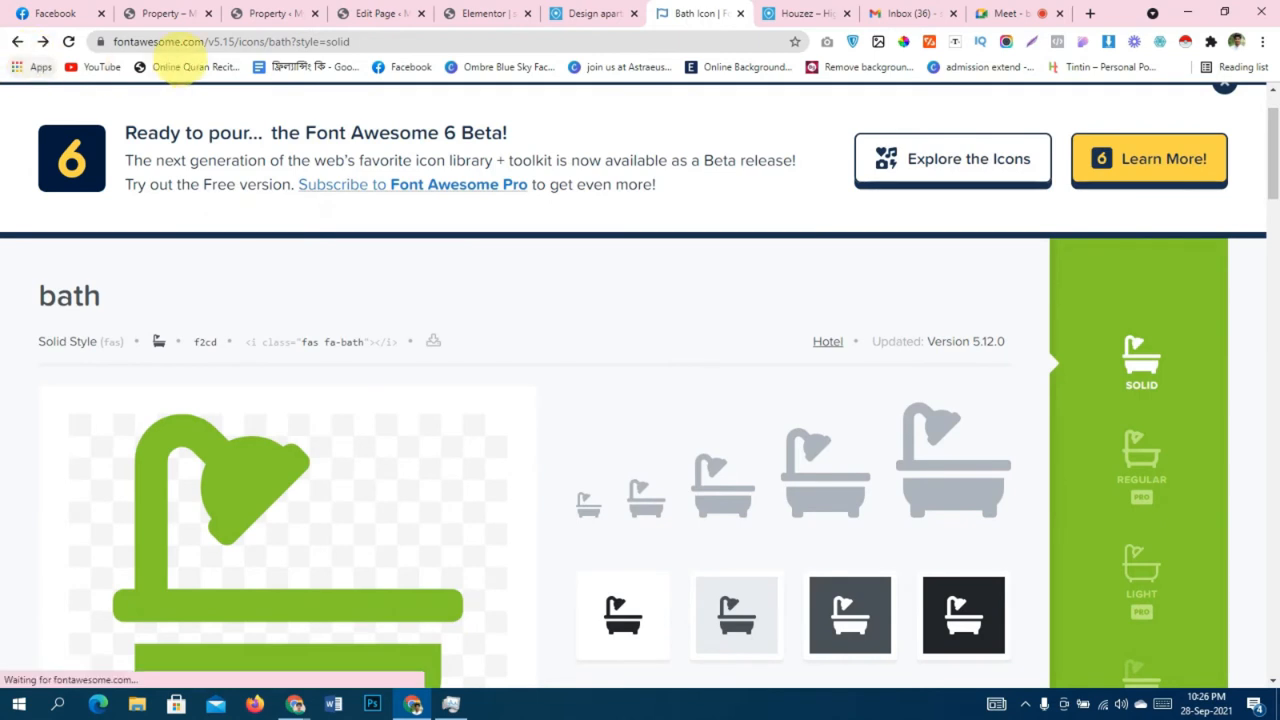
Copy the solid warehouse icon's HTML from Font Awesome's "garage" search results and return to the Elementor template.
{"action": "scroll", "coordinate": [257, 320], "scroll_direction": "up", "scroll_amount": 1}
{"action": "left_click", "coordinate": [333, 120]}
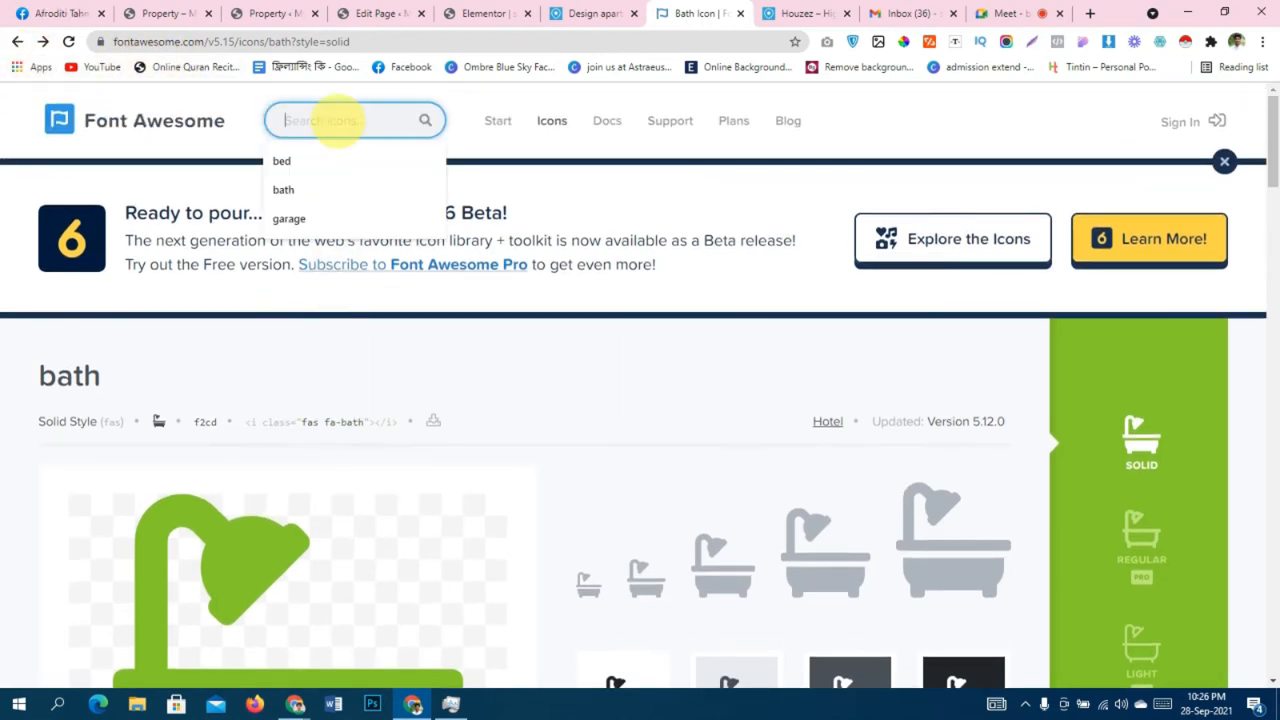
{"action": "type", "text": "garage"}
{"action": "key", "text": "Return"}
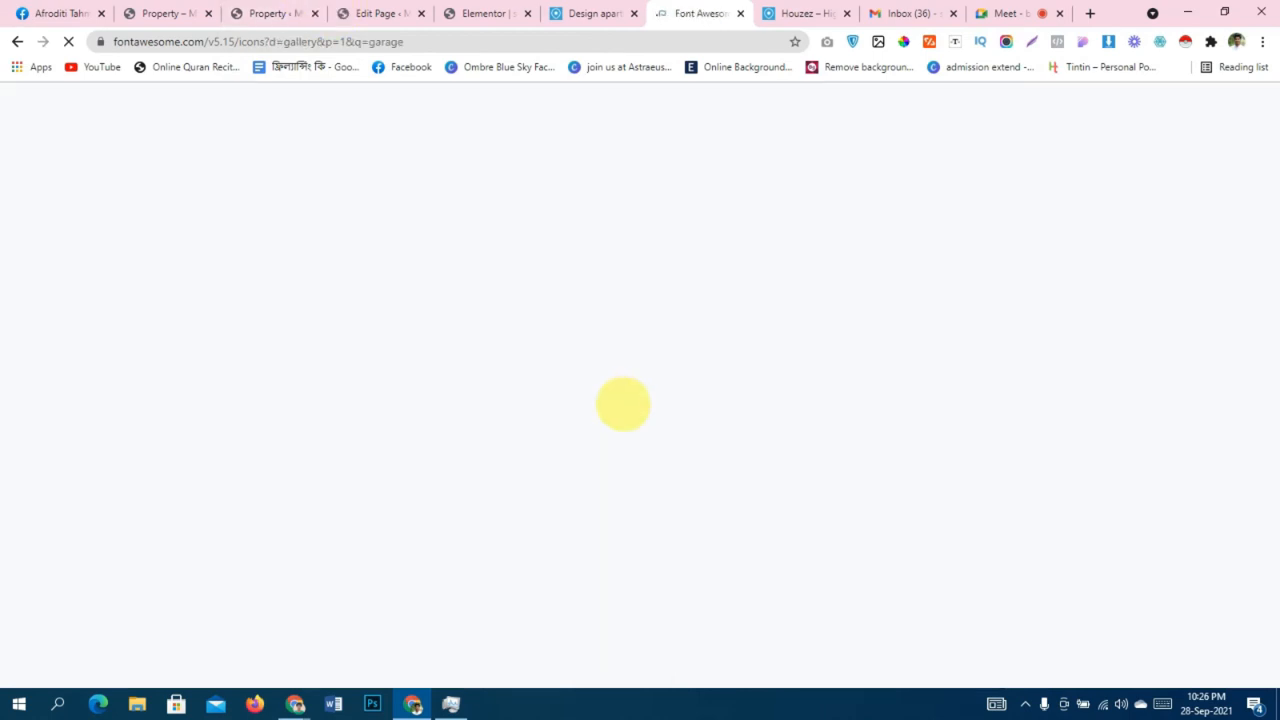
{"action": "scroll", "coordinate": [623, 403], "scroll_direction": "down", "scroll_amount": 2}
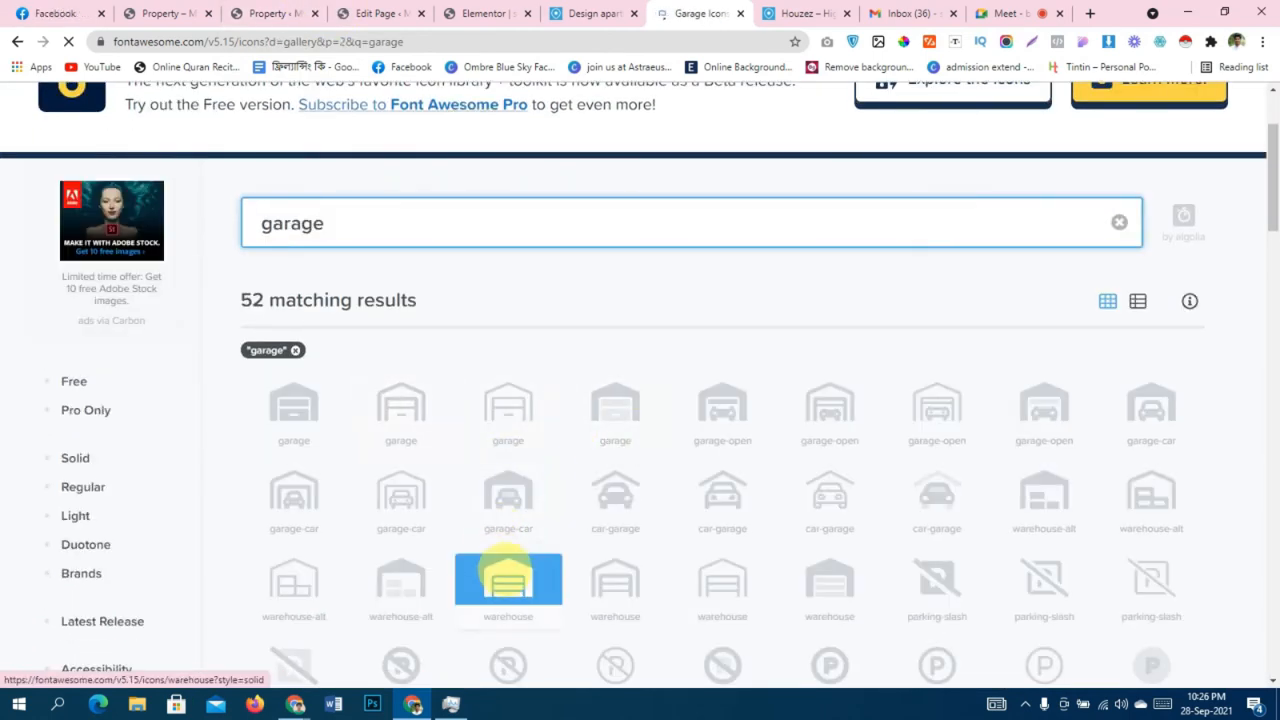
{"action": "left_click", "coordinate": [508, 575]}
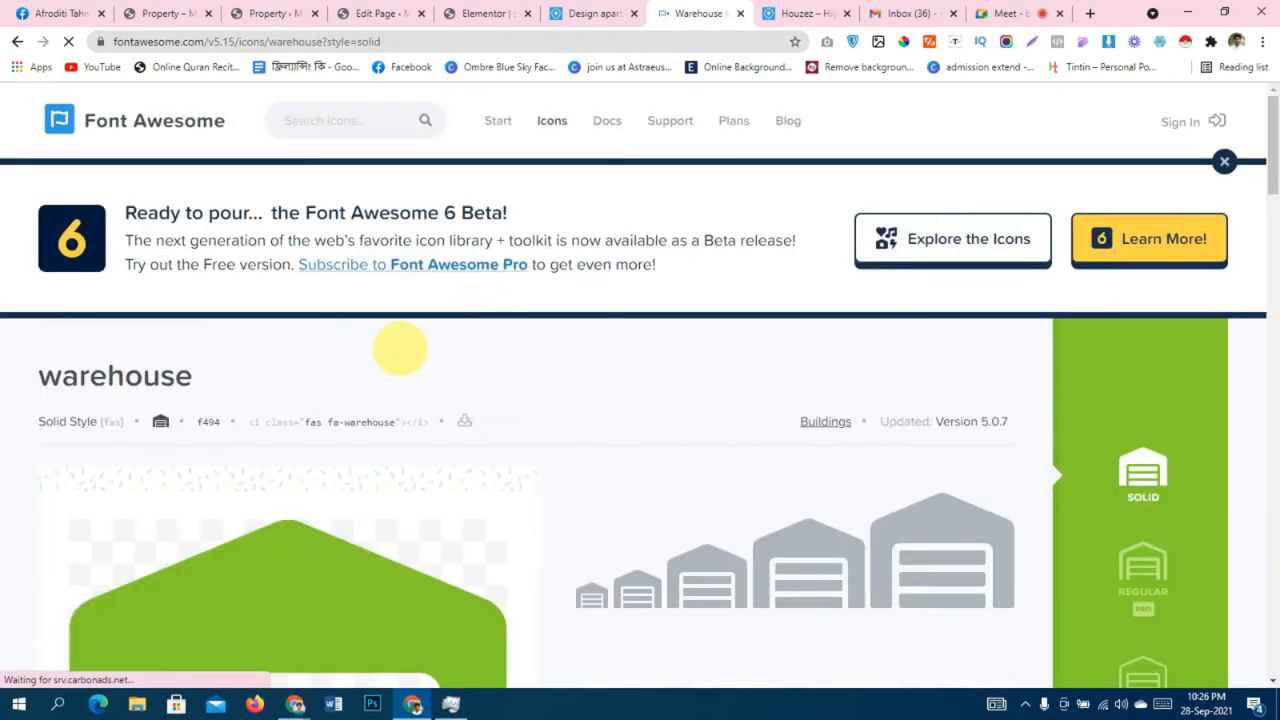
{"action": "left_click", "coordinate": [337, 421]}
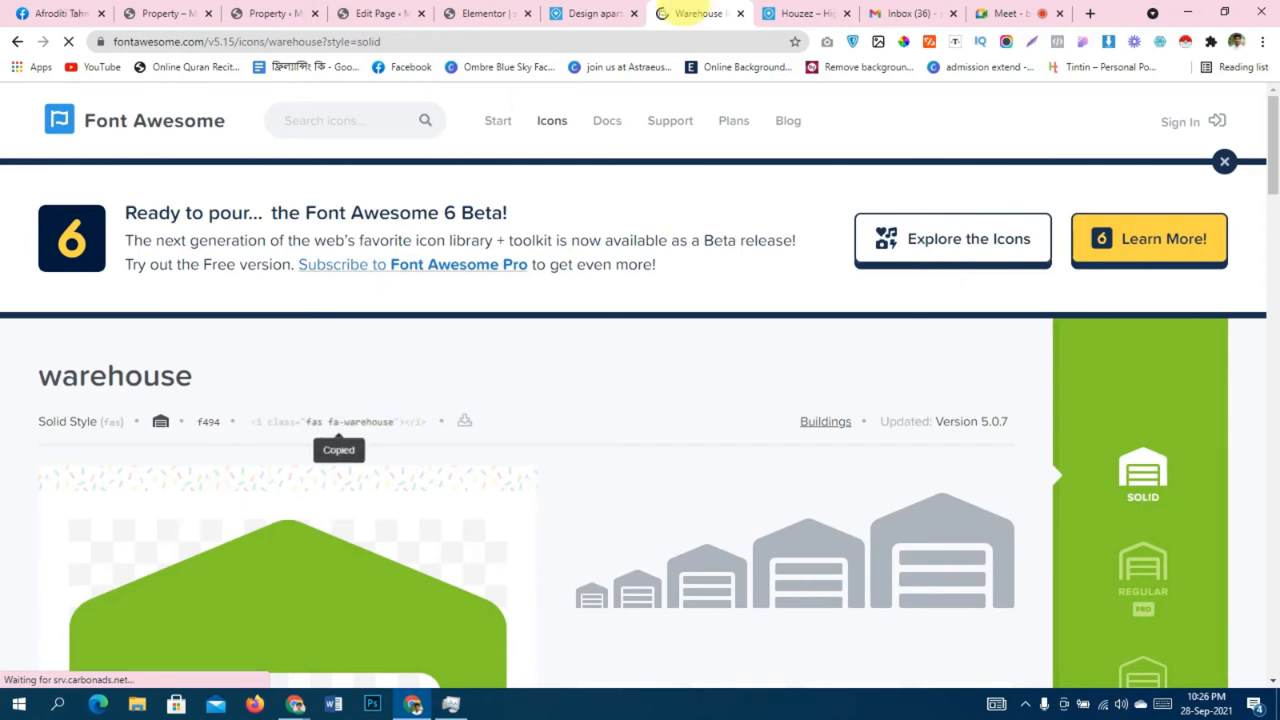
{"action": "left_click", "coordinate": [483, 13]}
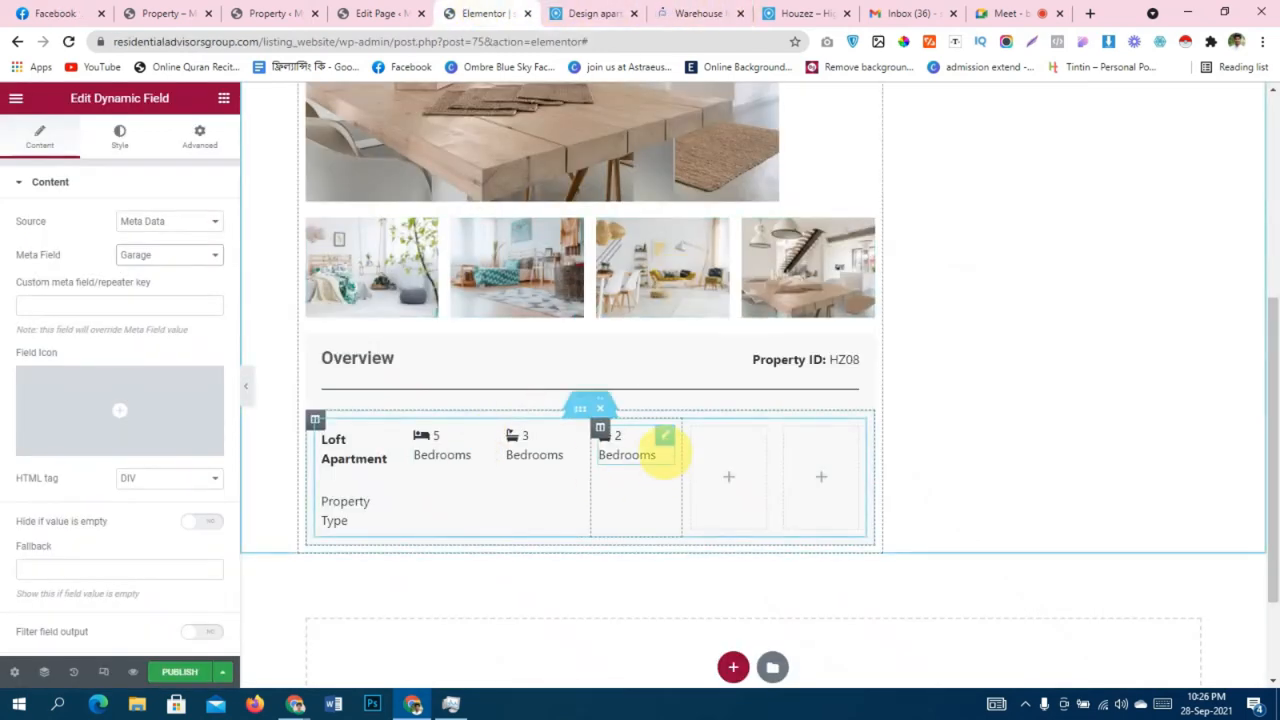
Replace the bath icon in the Garage dynamic field's format with <i class="fas fa-warehouse"></i> and check its meta field.
{"action": "scroll", "coordinate": [45, 395], "scroll_direction": "down", "scroll_amount": 3}
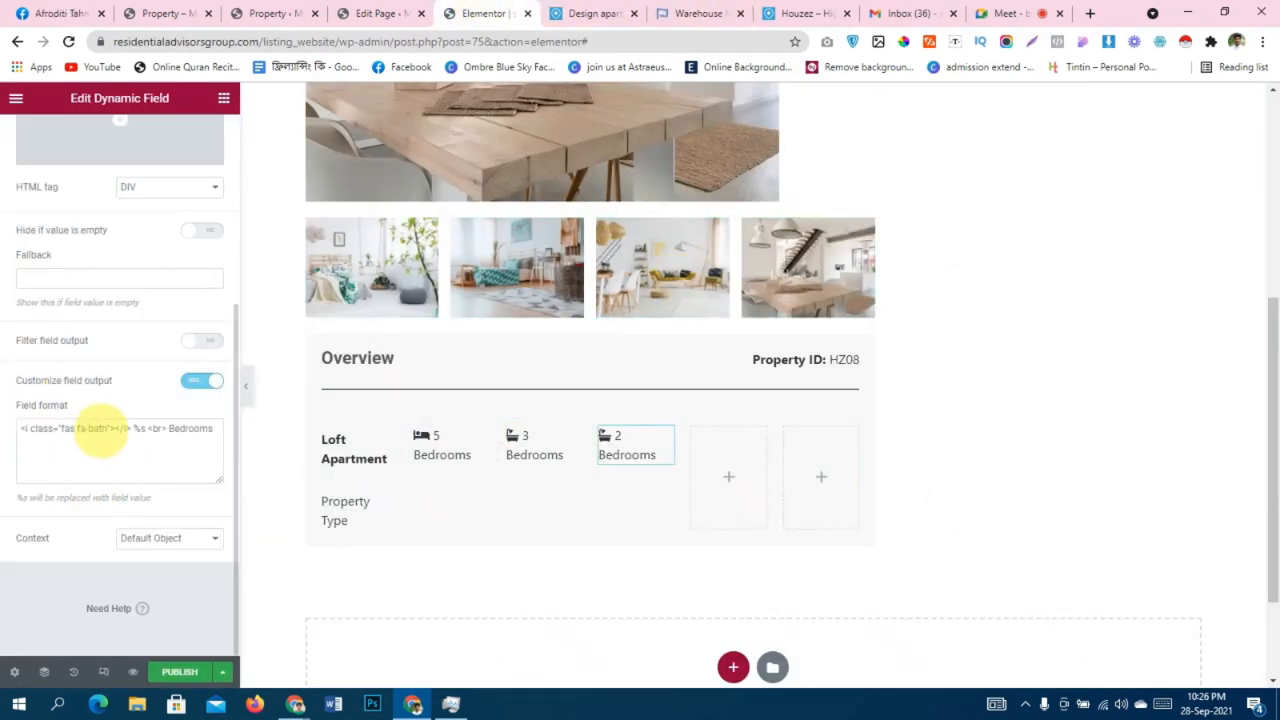
{"action": "left_click_drag", "start_coordinate": [128, 430], "coordinate": [16, 418]}
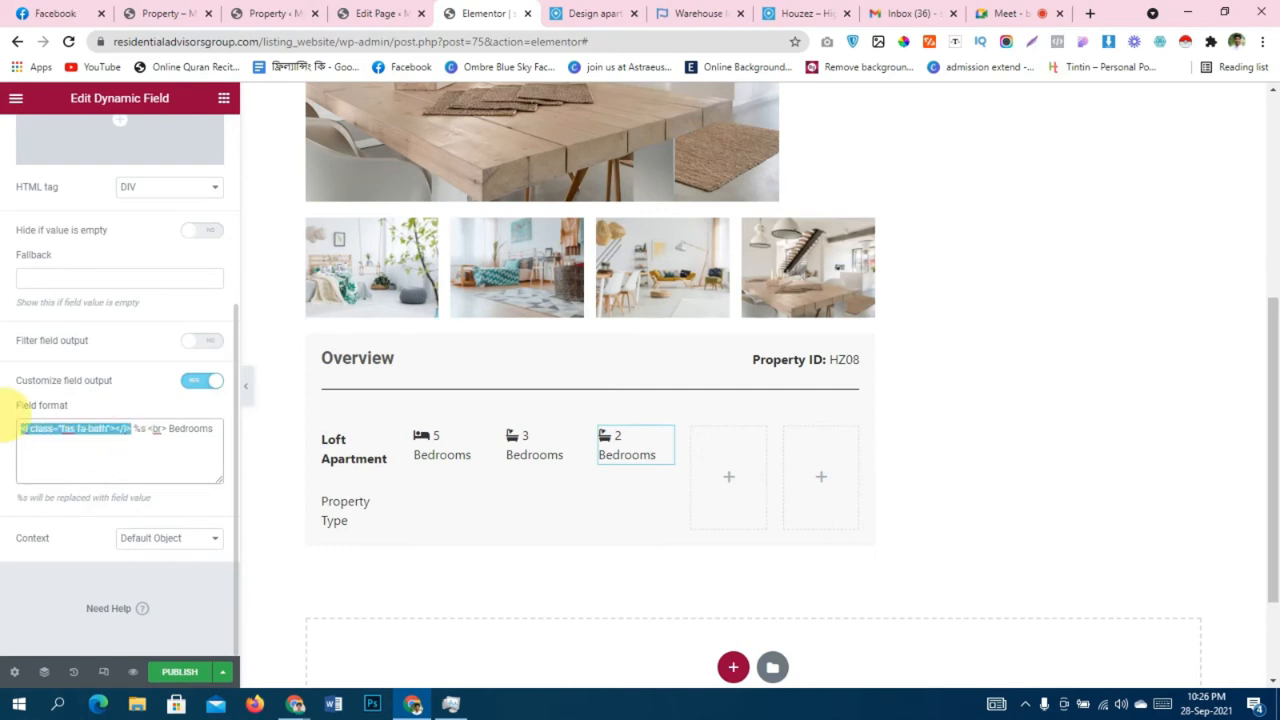
{"action": "type", "text": "<i class=\"fas fa-warehouse\"></i>"}
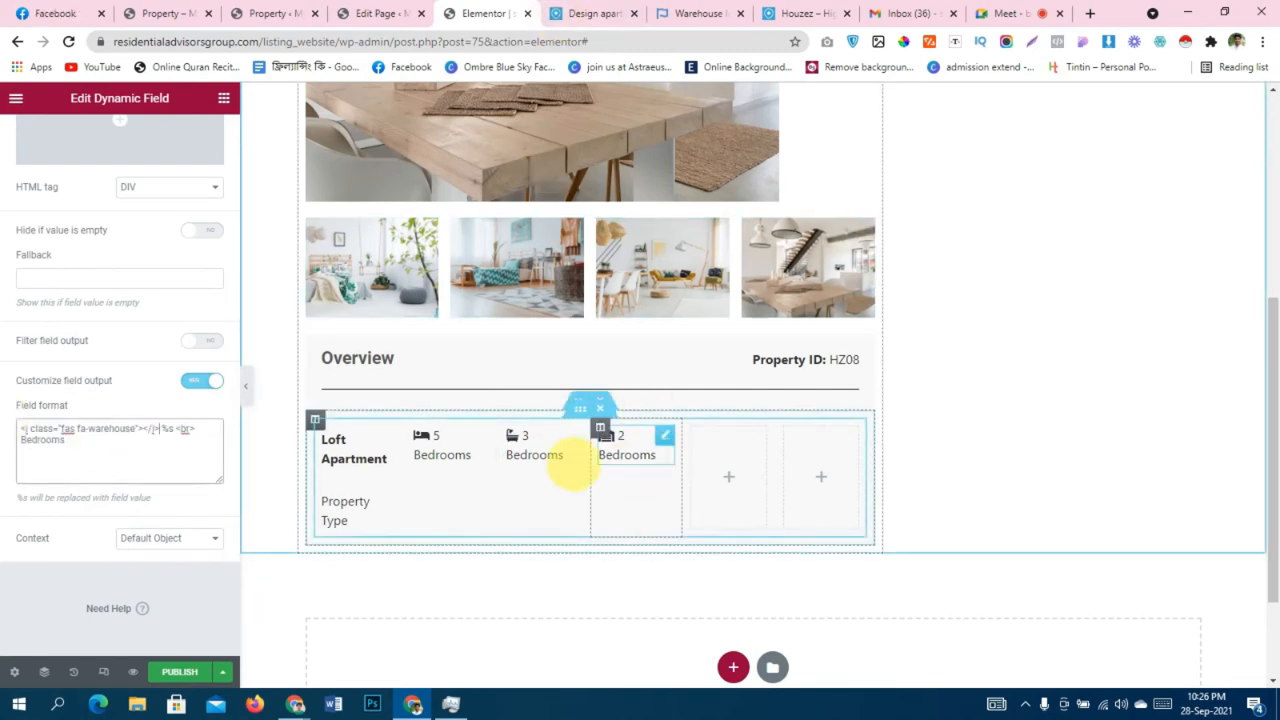
{"action": "scroll", "coordinate": [145, 445], "scroll_direction": "up", "scroll_amount": 3}
{"action": "scroll", "coordinate": [150, 420], "scroll_direction": "up", "scroll_amount": 3}
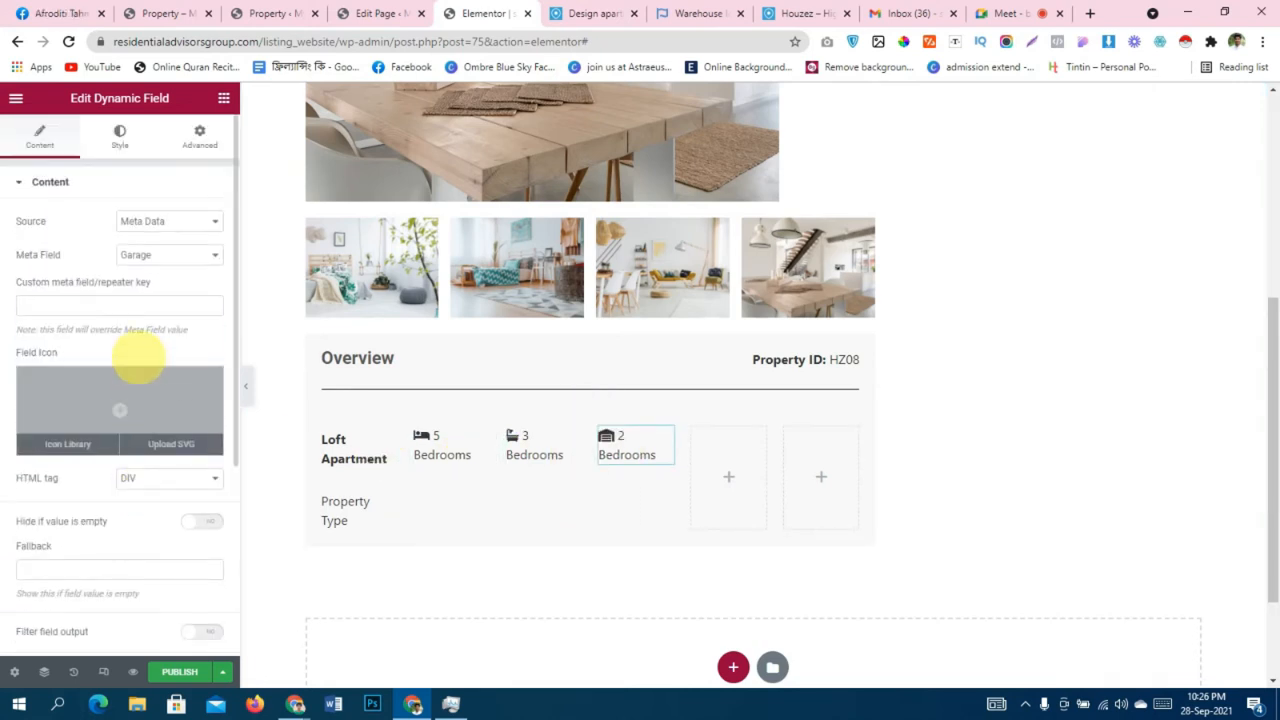
{"action": "left_click", "coordinate": [168, 253]}
{"action": "left_click", "coordinate": [170, 252]}
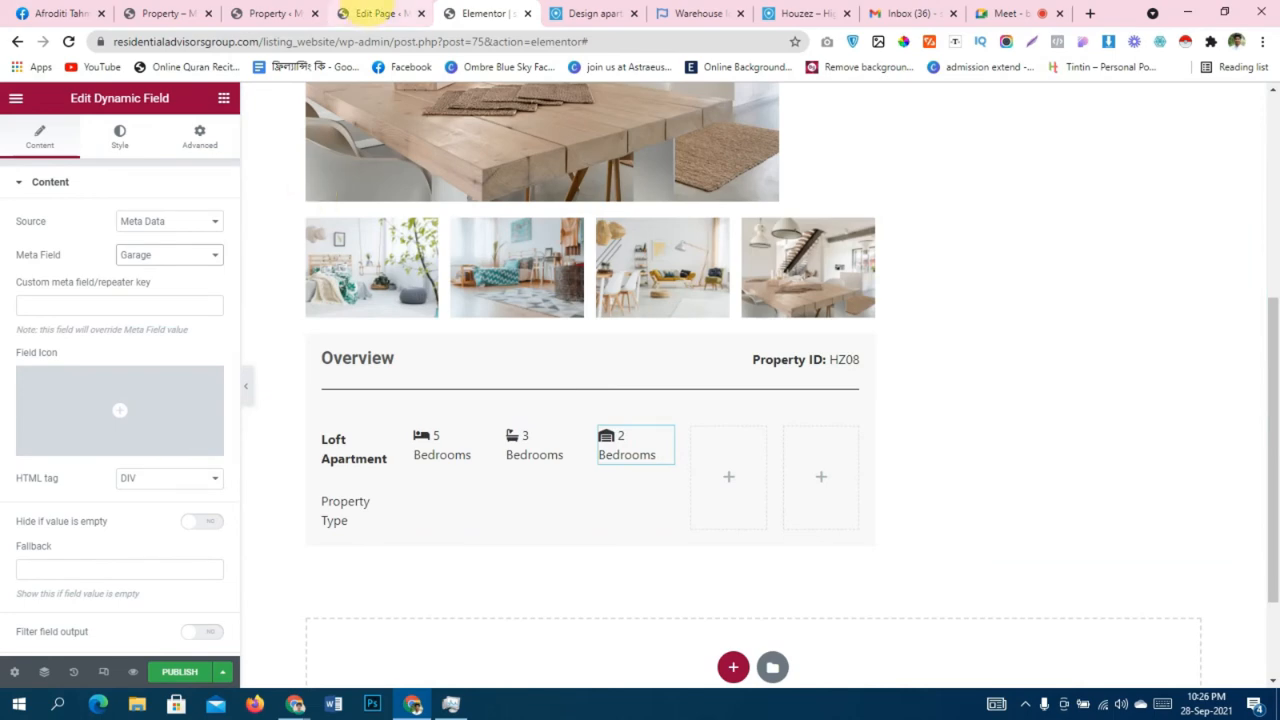
Check the Garage label in the Houzez demo listing, and replace Bedrooms with Garage in the template's garage field format.
{"action": "left_click", "coordinate": [585, 13]}
{"action": "left_click", "coordinate": [806, 13]}
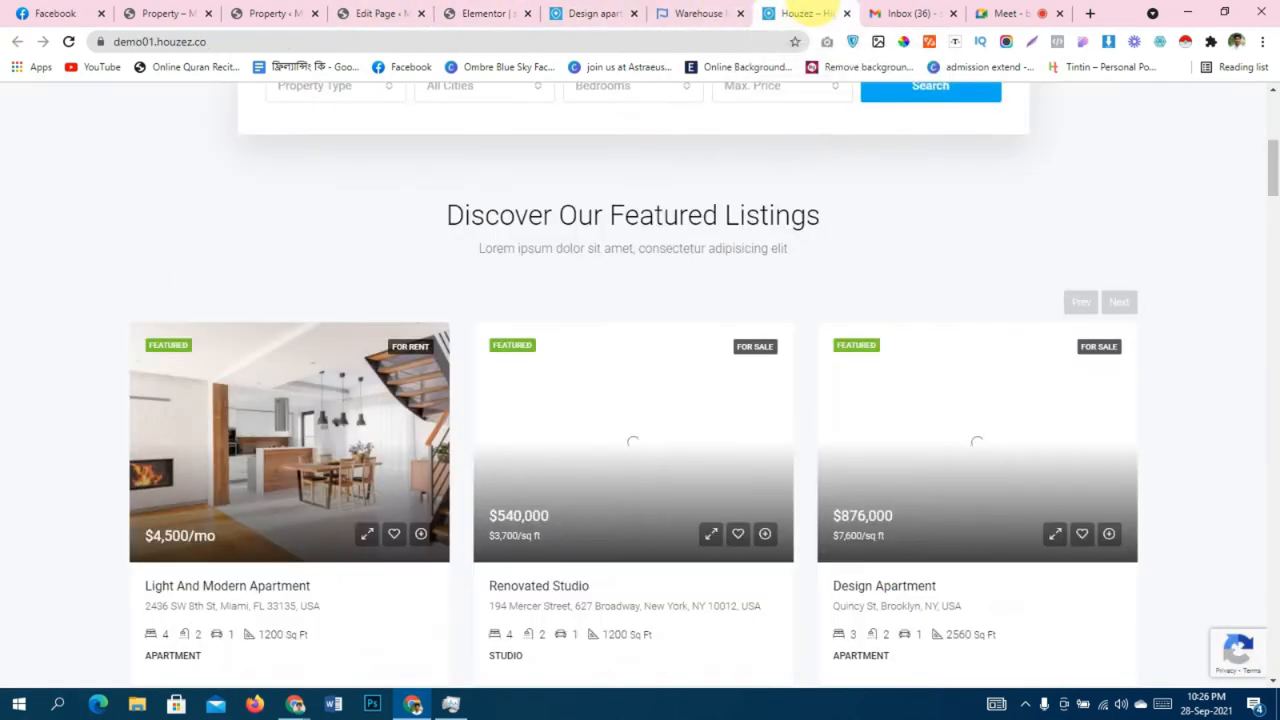
{"action": "left_click", "coordinate": [700, 13]}
{"action": "left_click", "coordinate": [595, 13]}
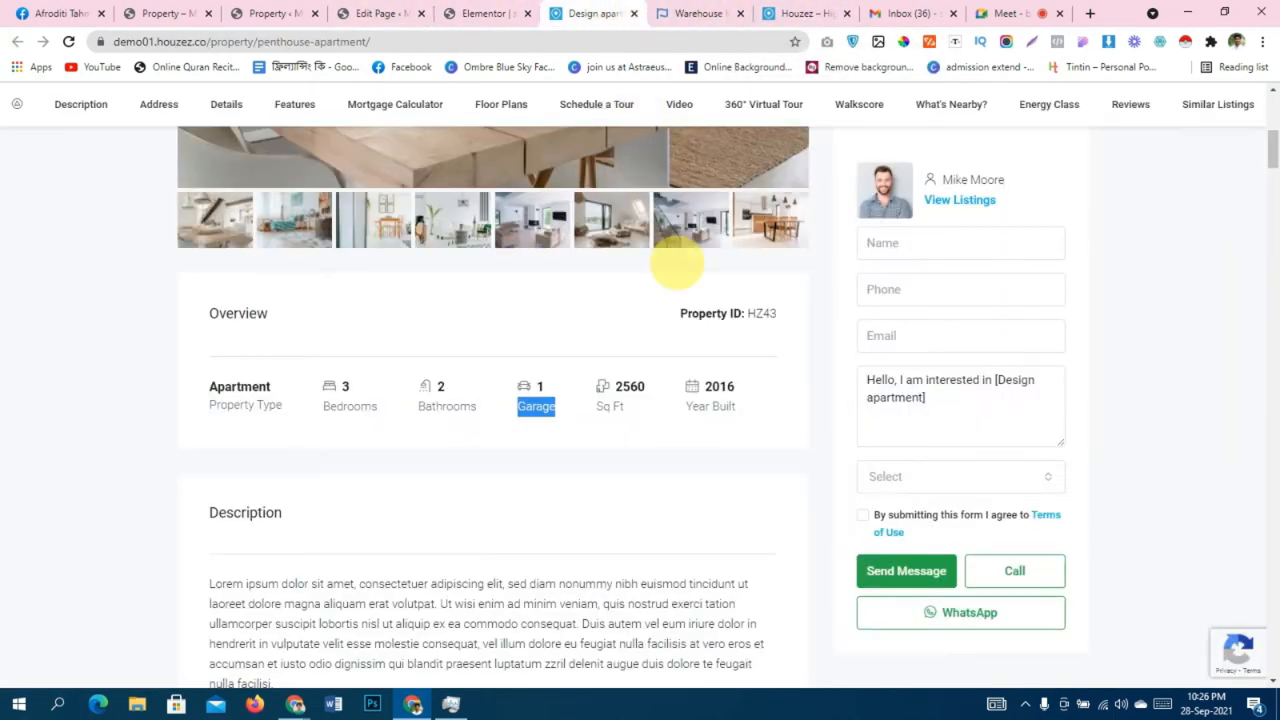
{"action": "left_click", "coordinate": [484, 13]}
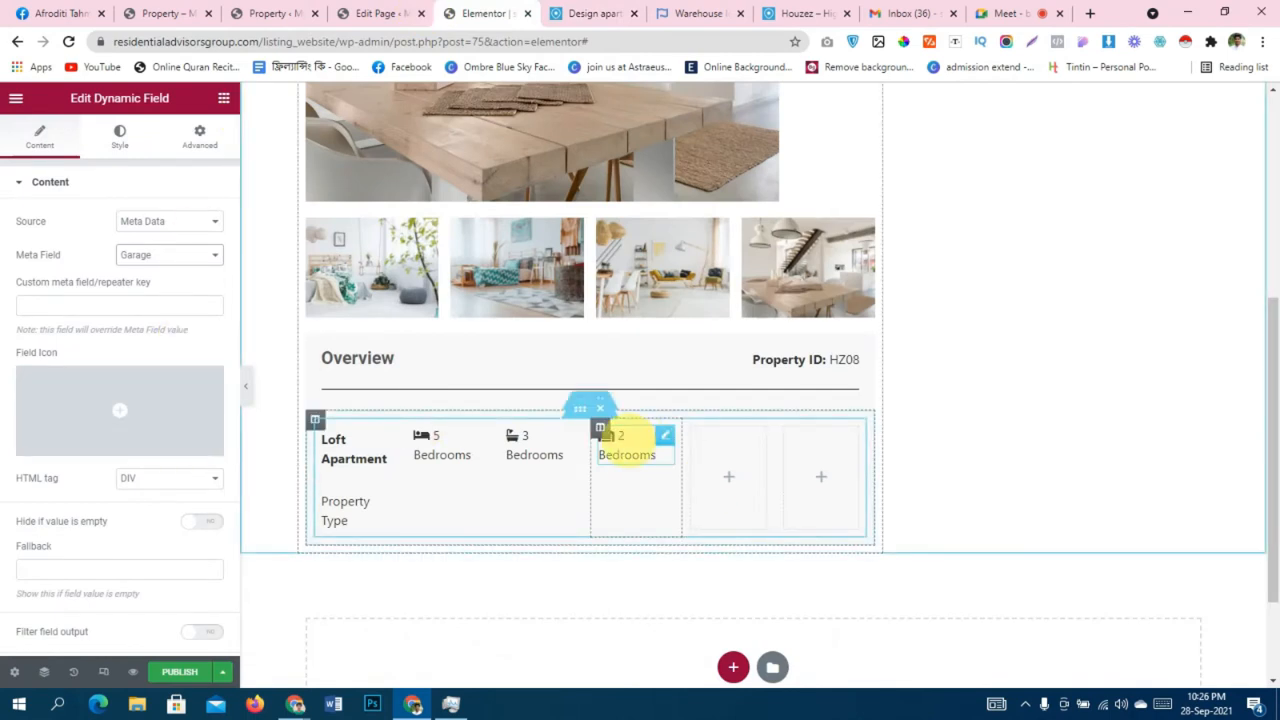
{"action": "scroll", "coordinate": [167, 450], "scroll_direction": "down", "scroll_amount": 1}
{"action": "scroll", "coordinate": [167, 450], "scroll_direction": "down", "scroll_amount": 3}
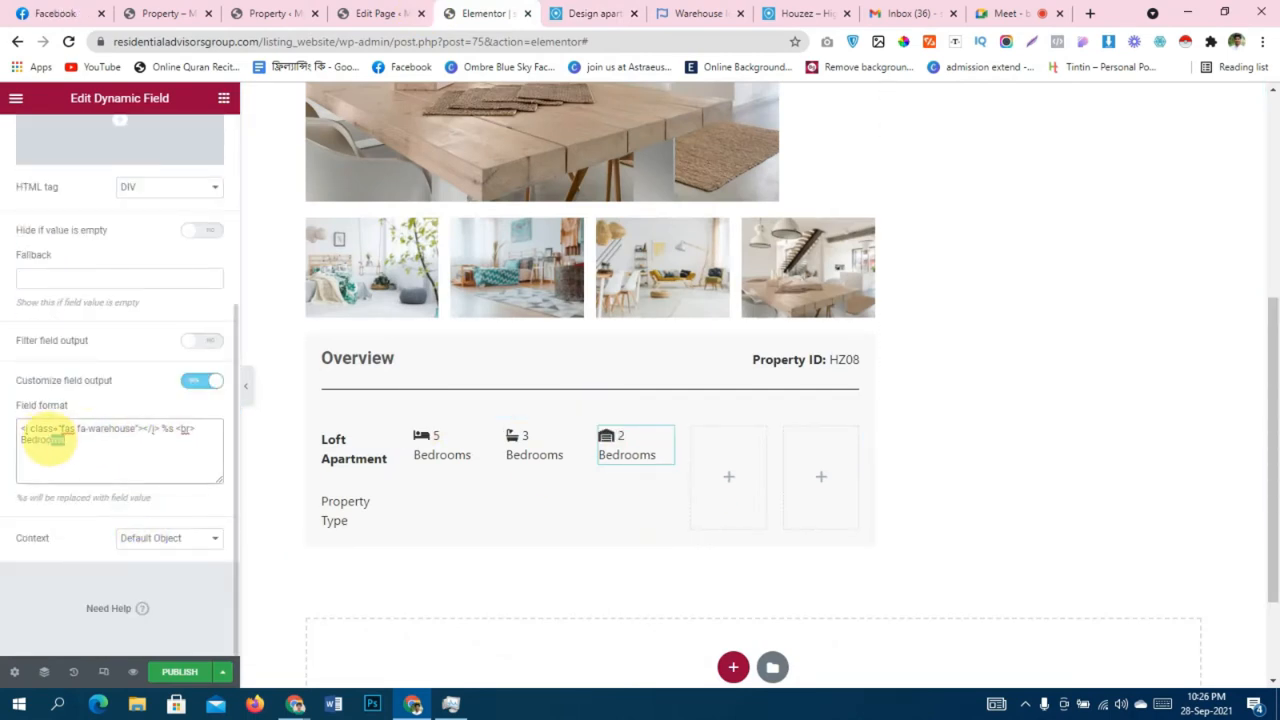
{"action": "double_click", "coordinate": [40, 440]}
{"action": "type", "text": "Garage"}
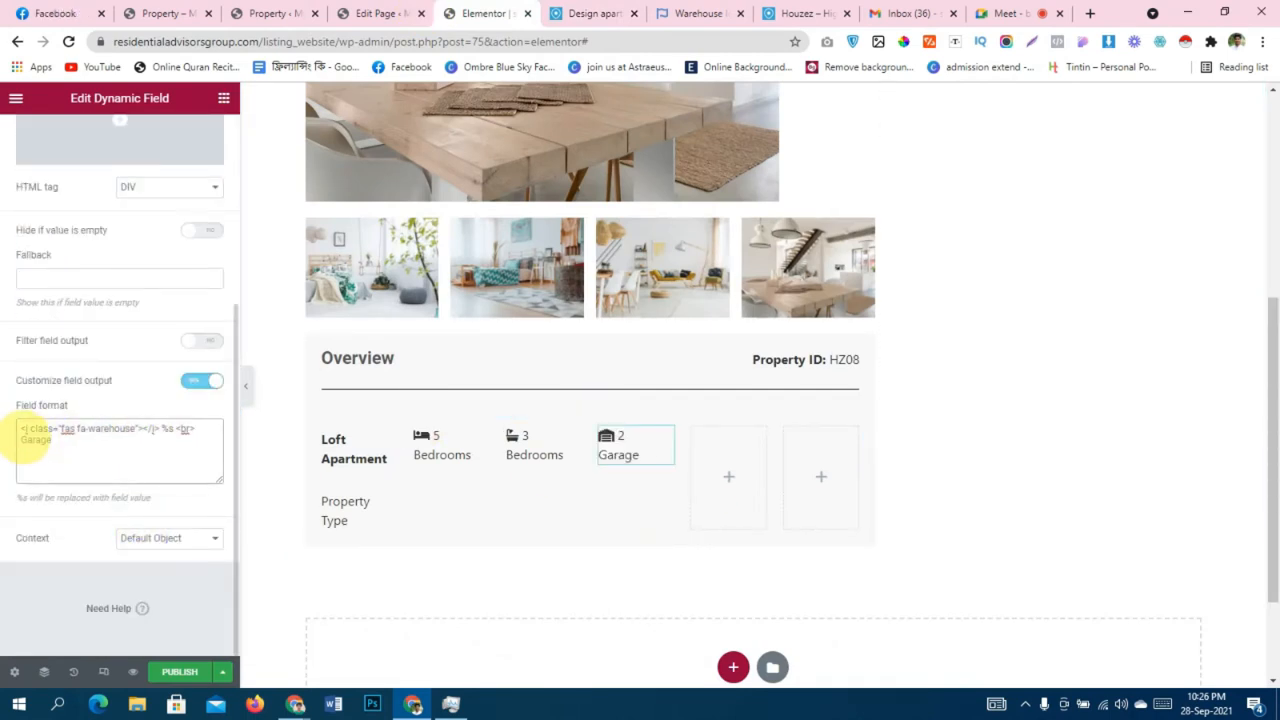
Switch to the Houzez demo listing and examine the area value and Sq Ft label in its Overview section.
{"action": "left_click", "coordinate": [556, 13]}
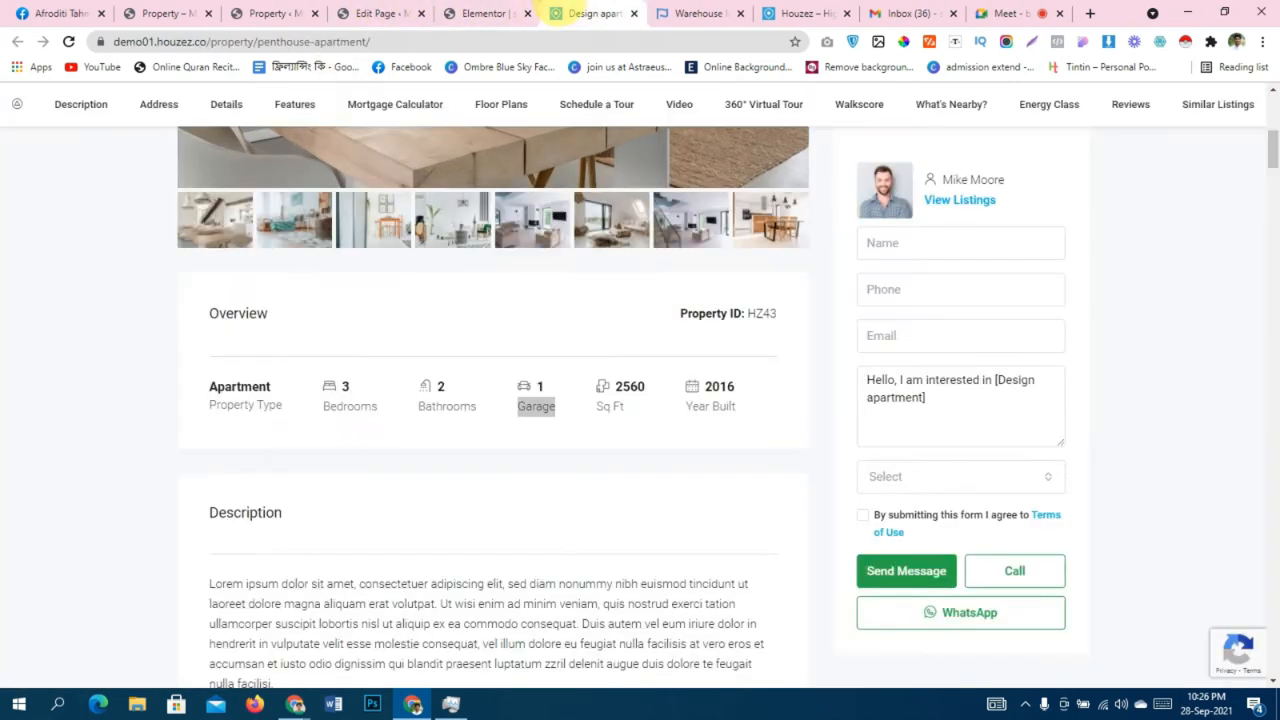
{"action": "double_click", "coordinate": [536, 406]}
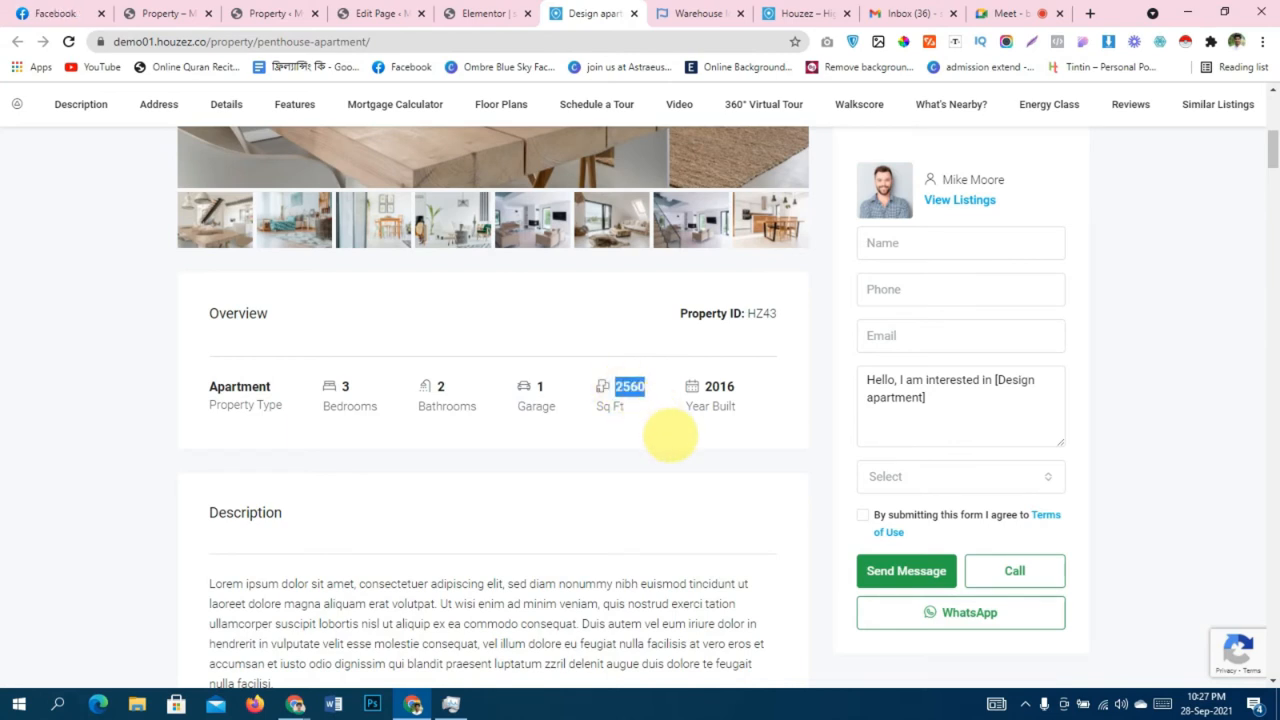
{"action": "double_click", "coordinate": [603, 405]}
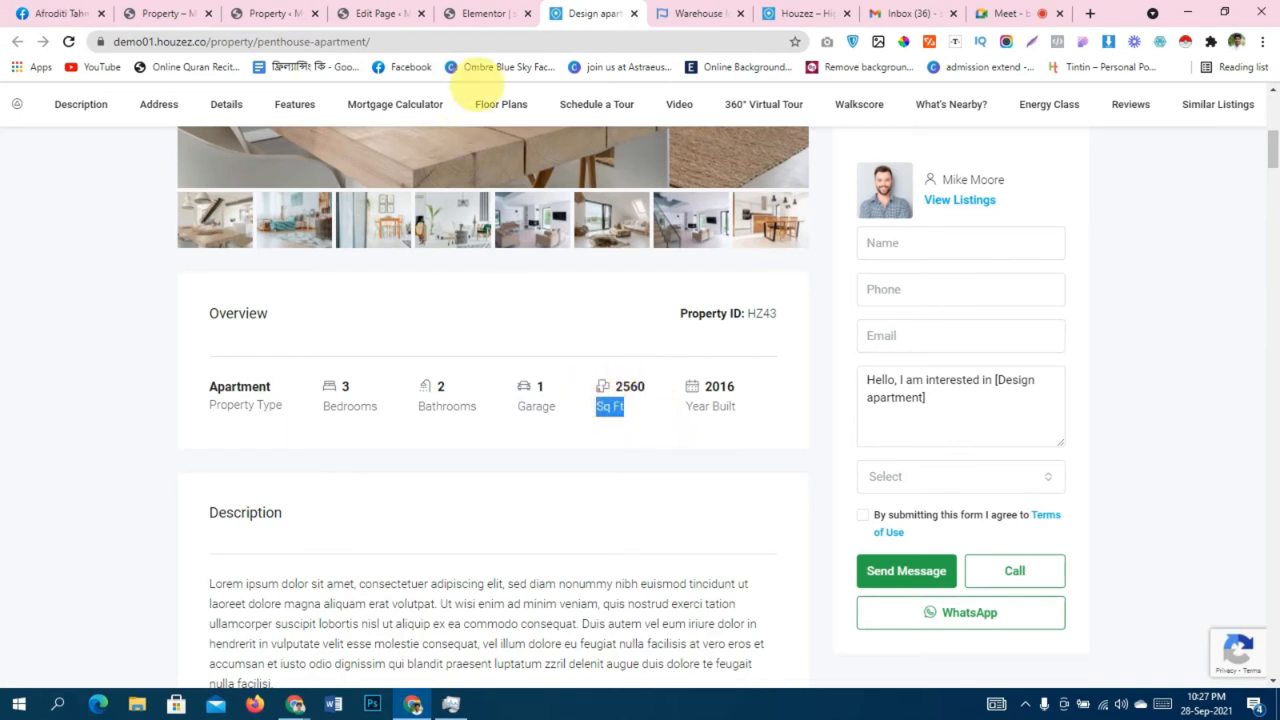
{"action": "left_click", "coordinate": [590, 428]}
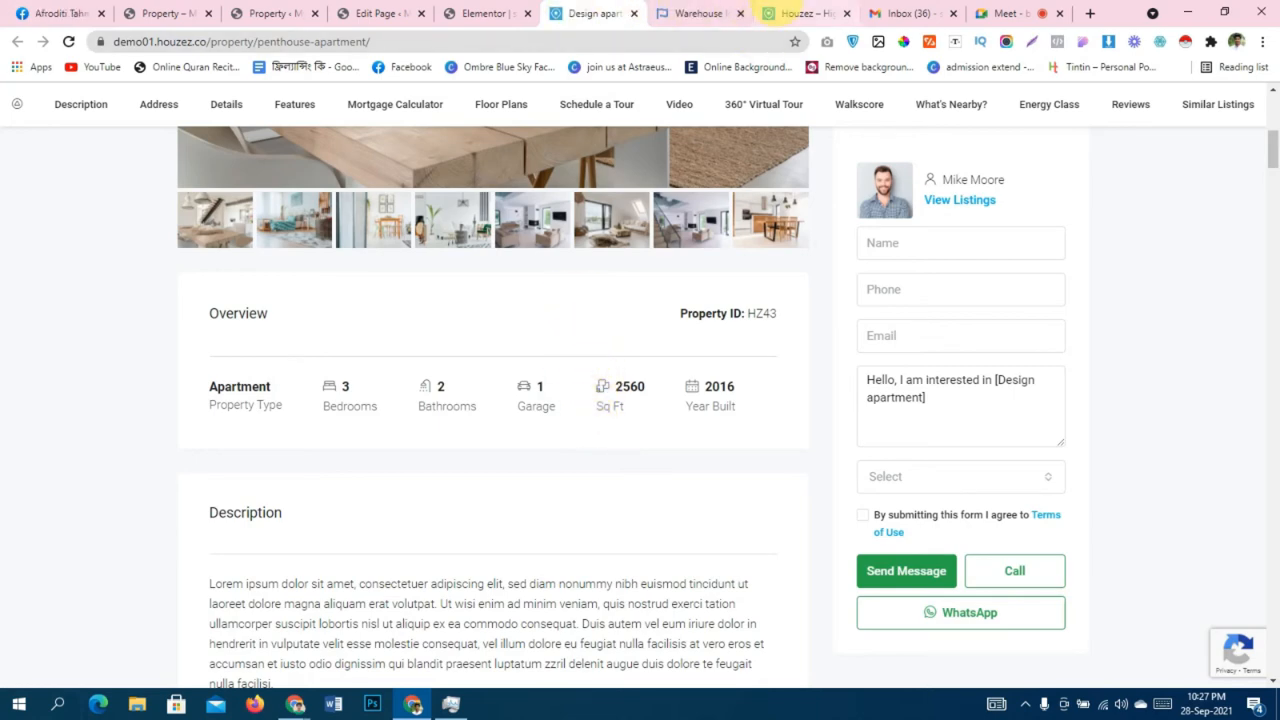
{"action": "left_click", "coordinate": [790, 13]}
{"action": "scroll", "coordinate": [400, 290], "scroll_direction": "up", "scroll_amount": 5}
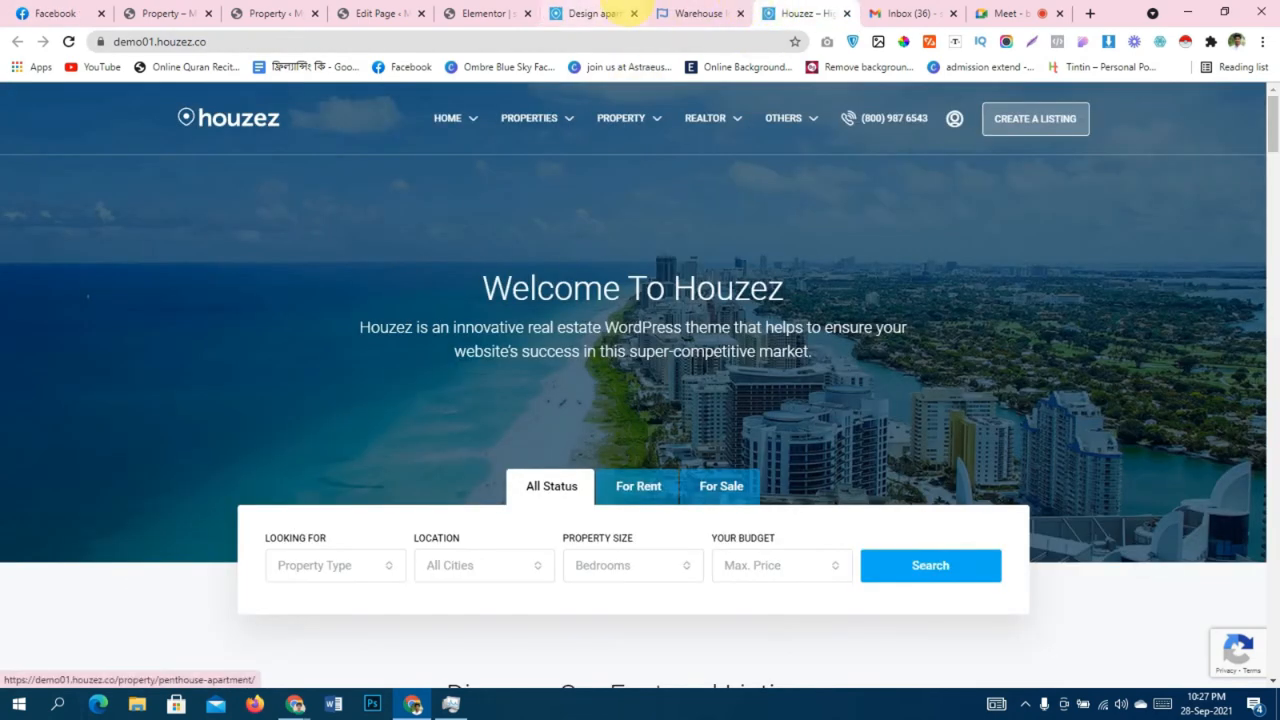
Search Font Awesome for "squre", copy the solid square-full icon's HTML and return to the Elementor template.
{"action": "left_click", "coordinate": [685, 13]}
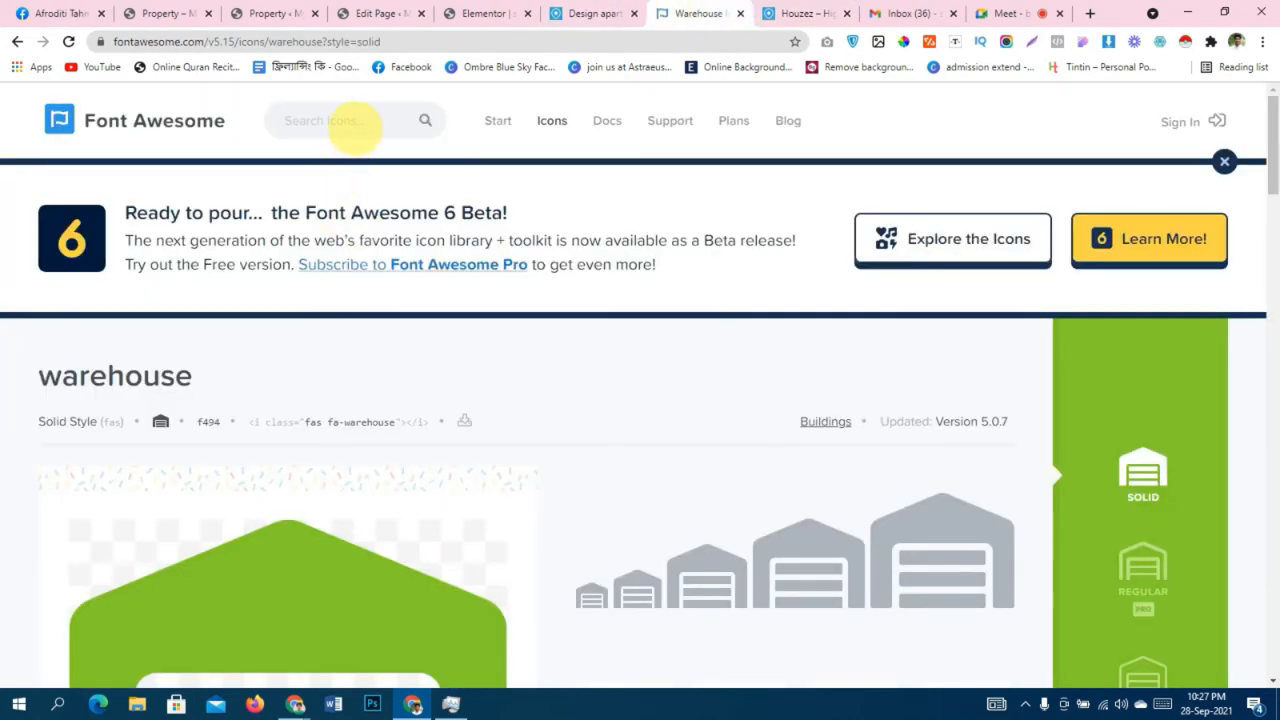
{"action": "left_click", "coordinate": [352, 121]}
{"action": "type", "text": "squre"}
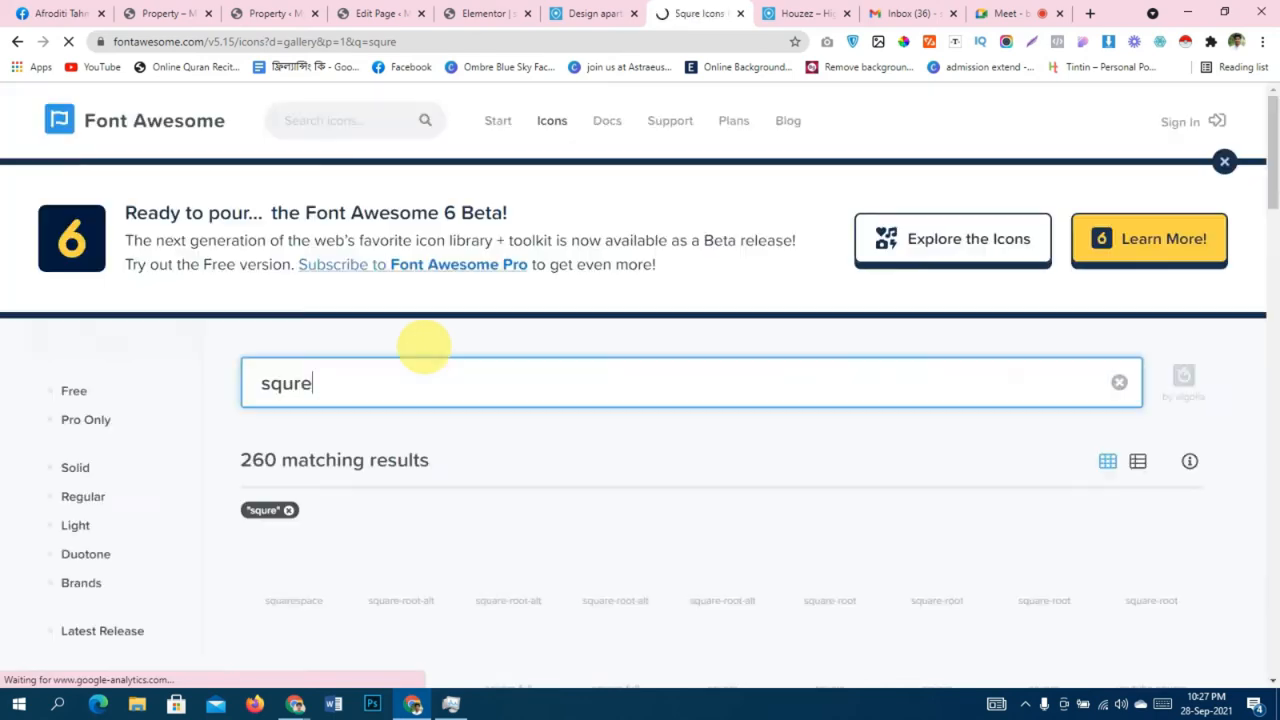
{"action": "scroll", "coordinate": [426, 347], "scroll_direction": "down", "scroll_amount": 2}
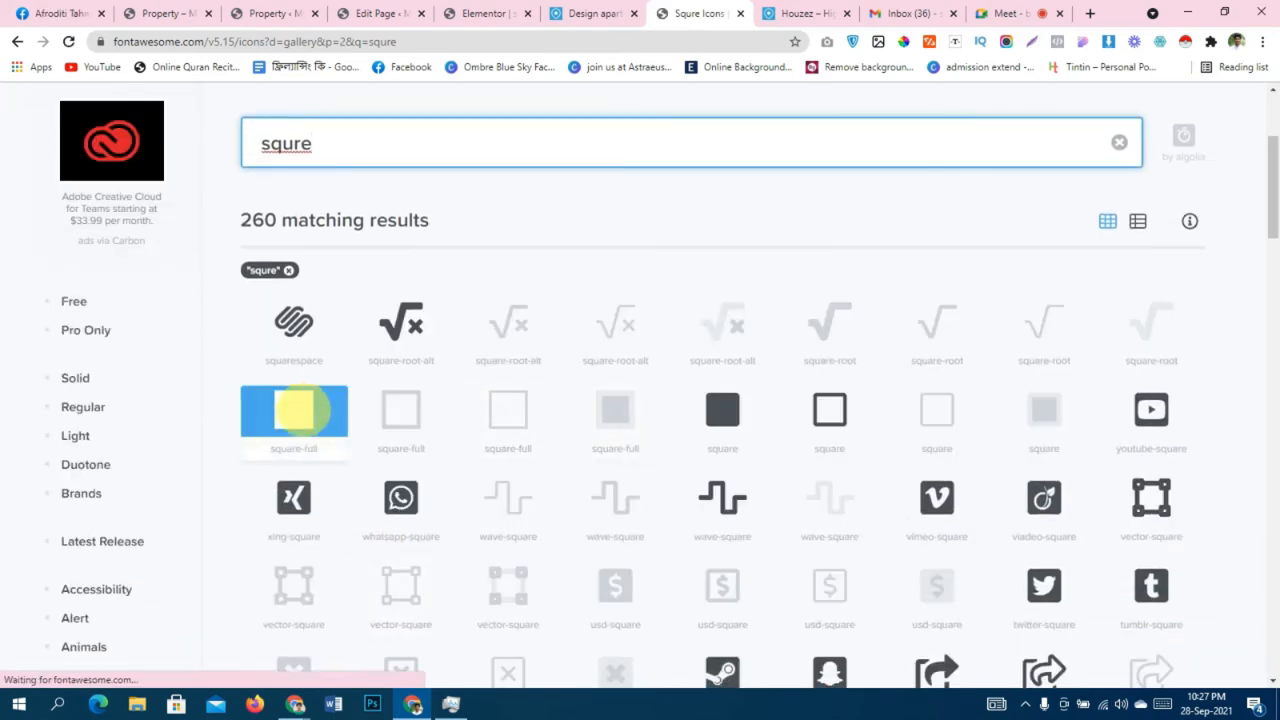
{"action": "scroll", "coordinate": [437, 443], "scroll_direction": "down", "scroll_amount": 1}
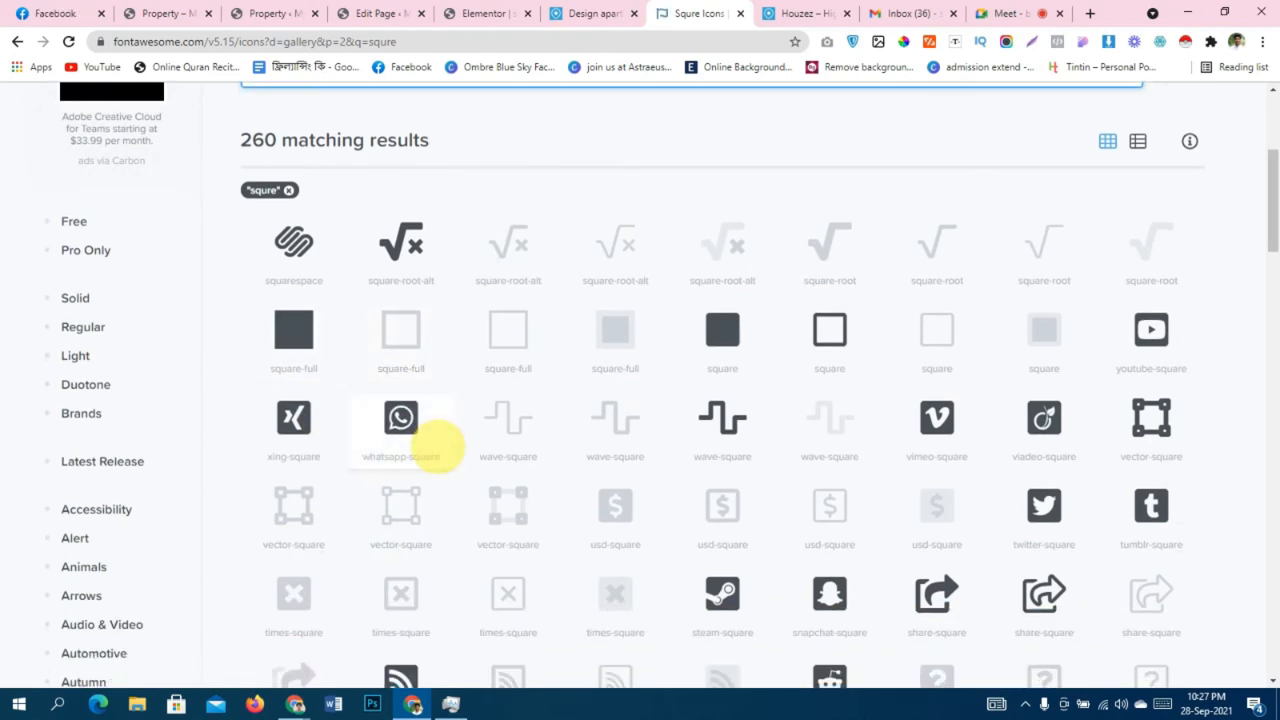
{"action": "scroll", "coordinate": [437, 443], "scroll_direction": "down", "scroll_amount": 1}
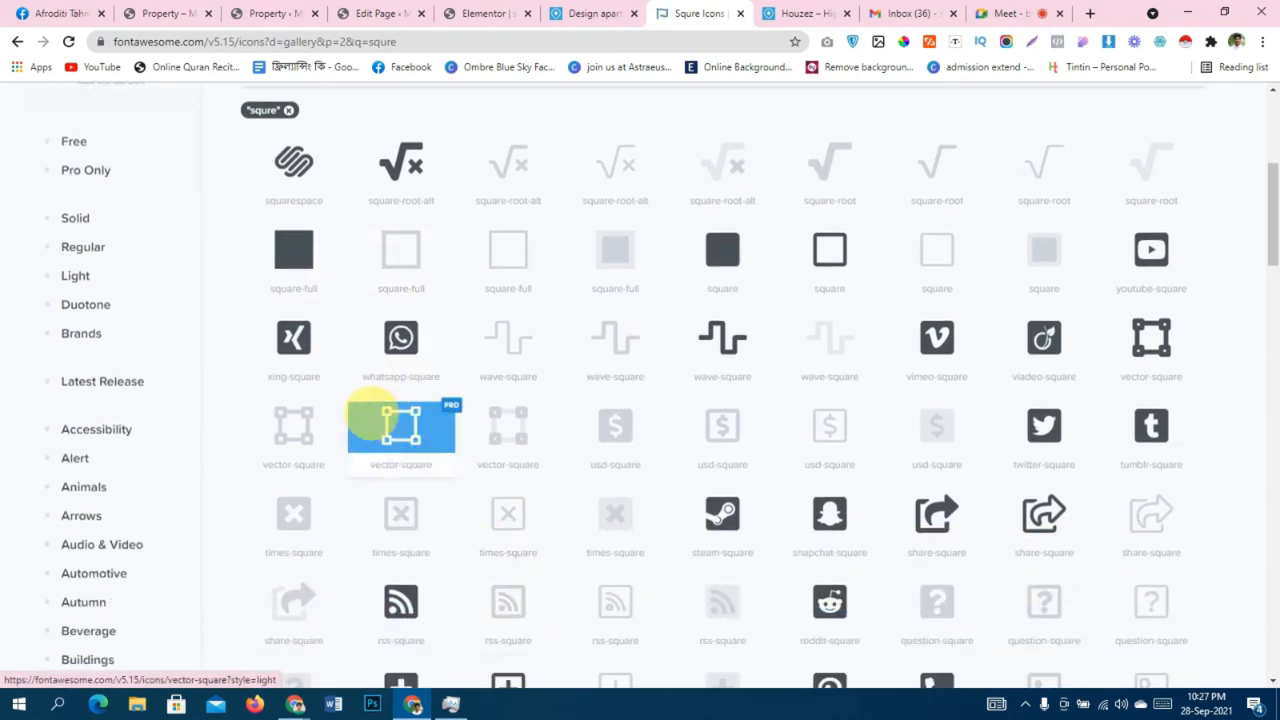
{"action": "scroll", "coordinate": [512, 500], "scroll_direction": "down", "scroll_amount": 1}
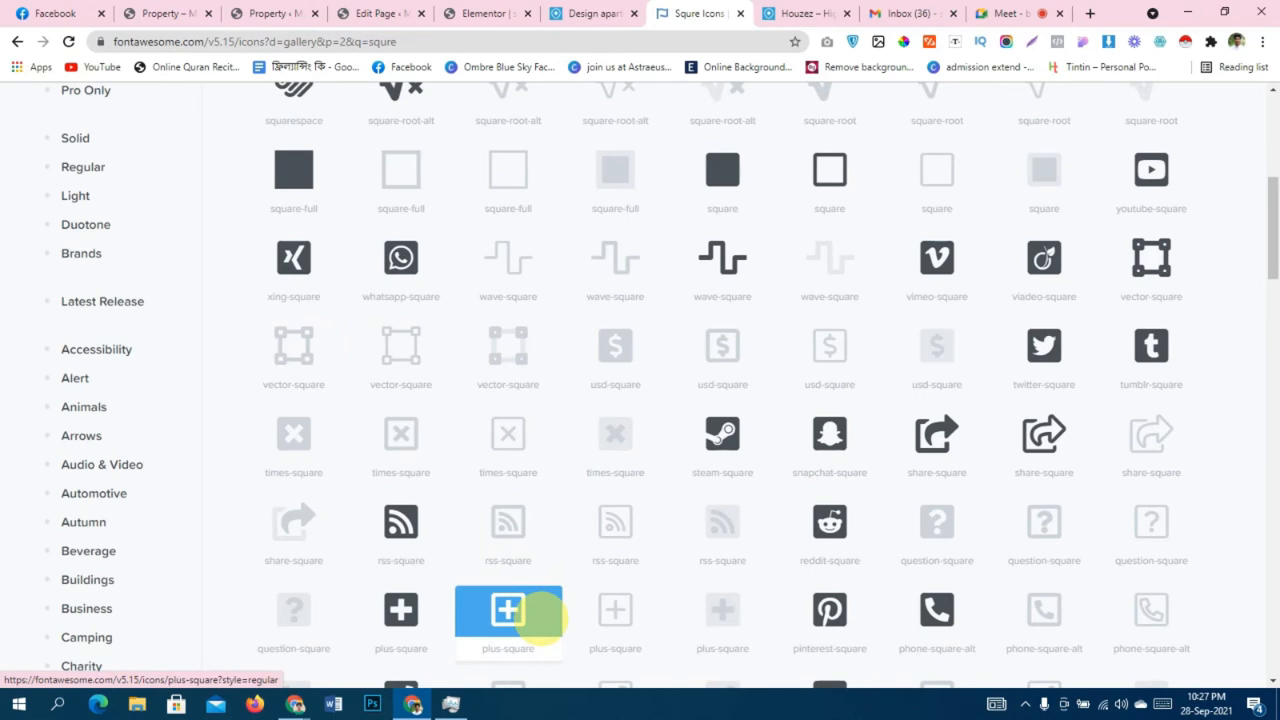
{"action": "scroll", "coordinate": [530, 612], "scroll_direction": "up", "scroll_amount": 3}
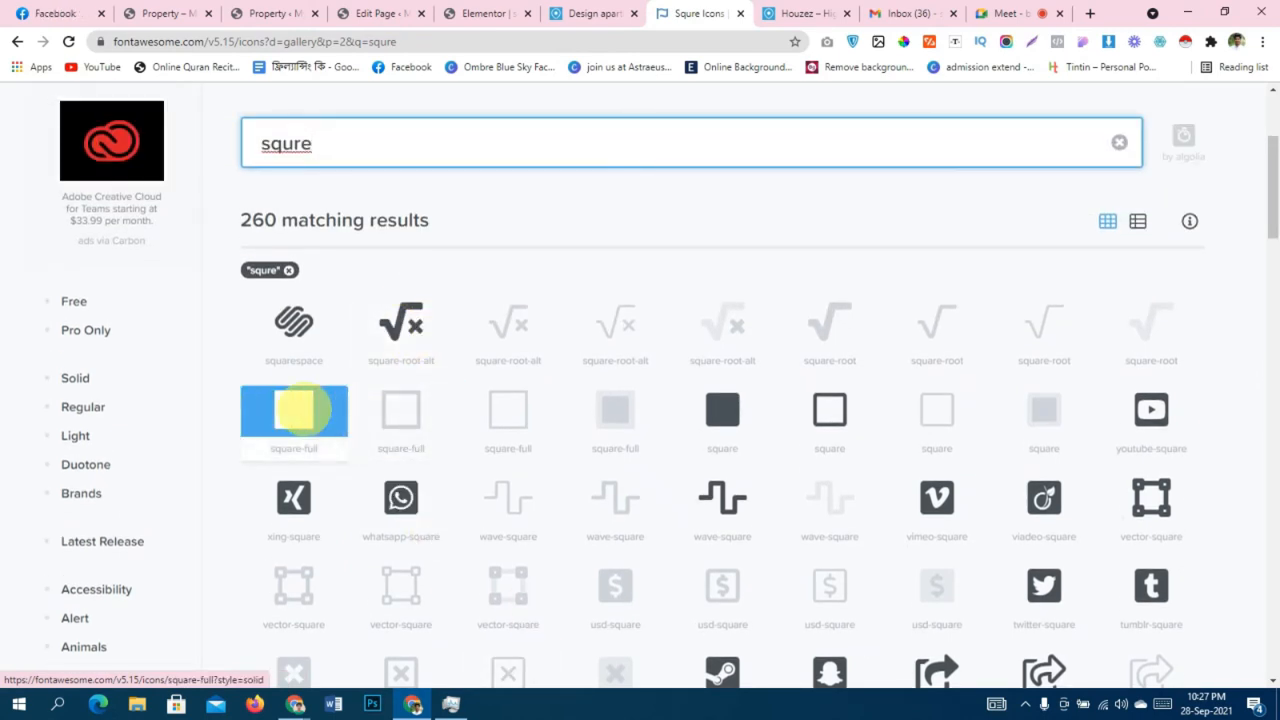
{"action": "left_click", "coordinate": [296, 410]}
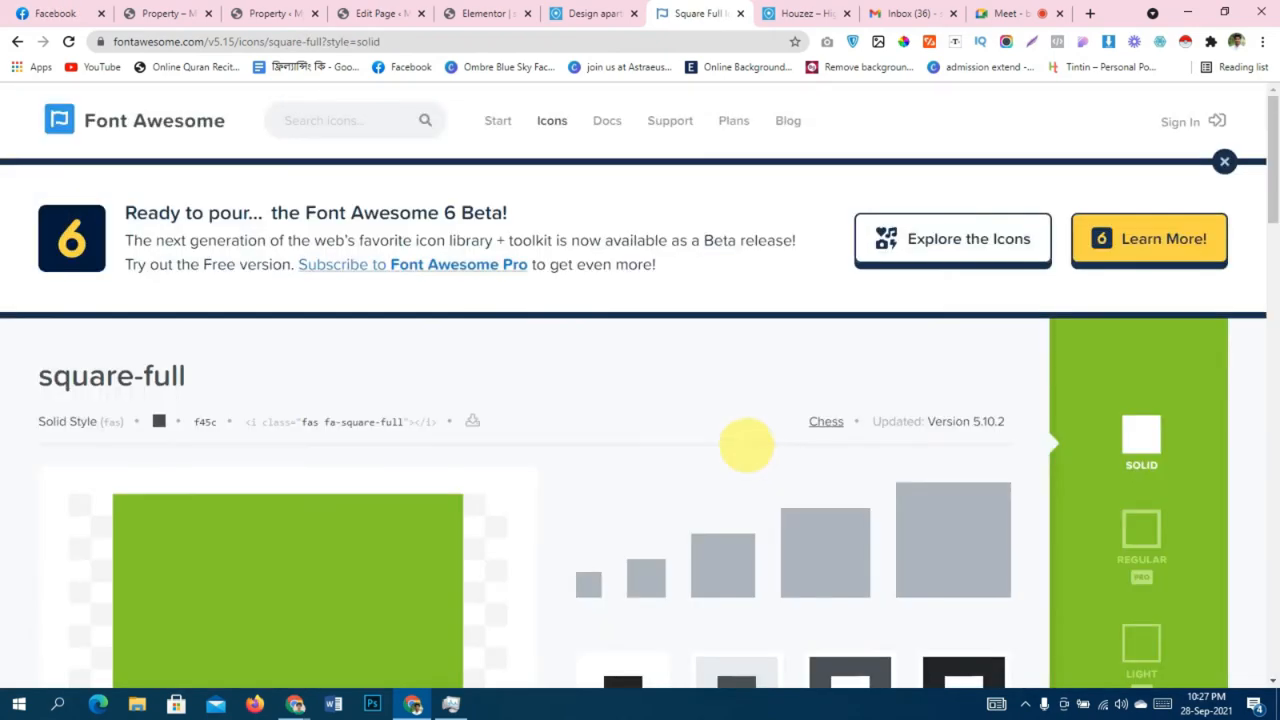
{"action": "key", "text": "ctrl+shift+Tab"}
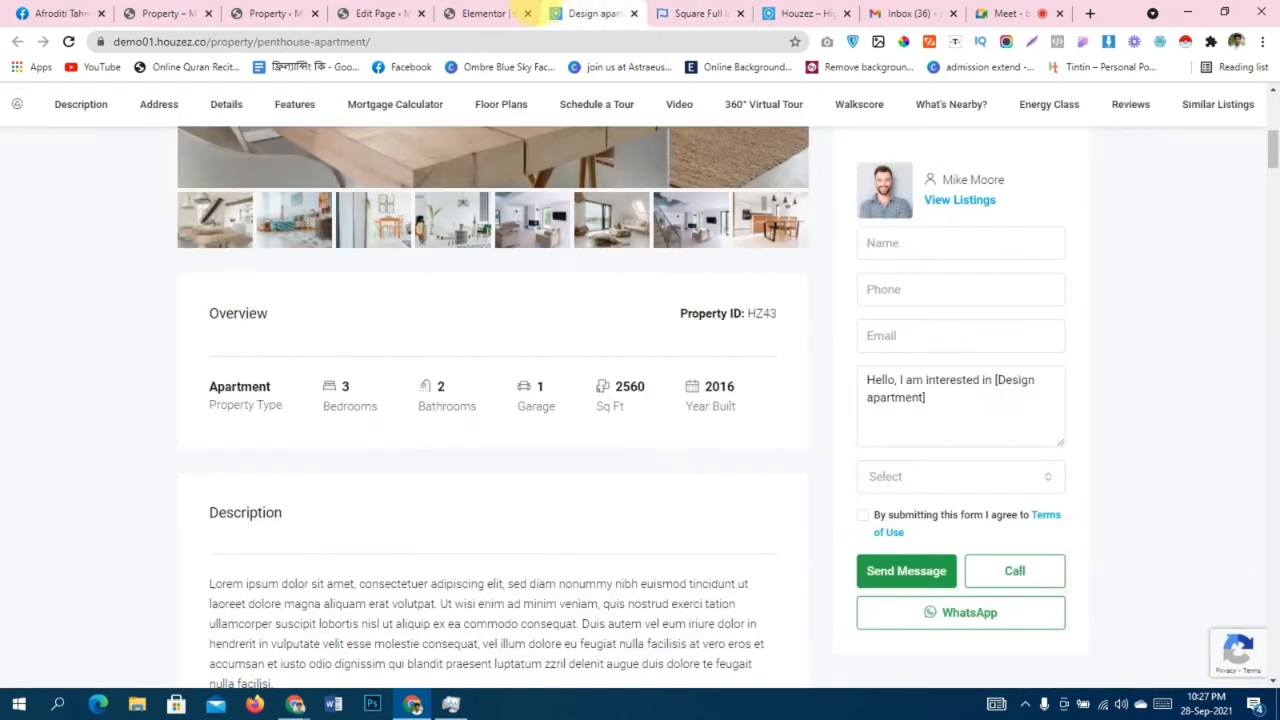
{"action": "key", "text": "ctrl+shift+Tab"}
Duplicate the Garage dynamic field and move the copy into the Overview row's fifth column.
{"action": "left_click", "coordinate": [730, 474]}
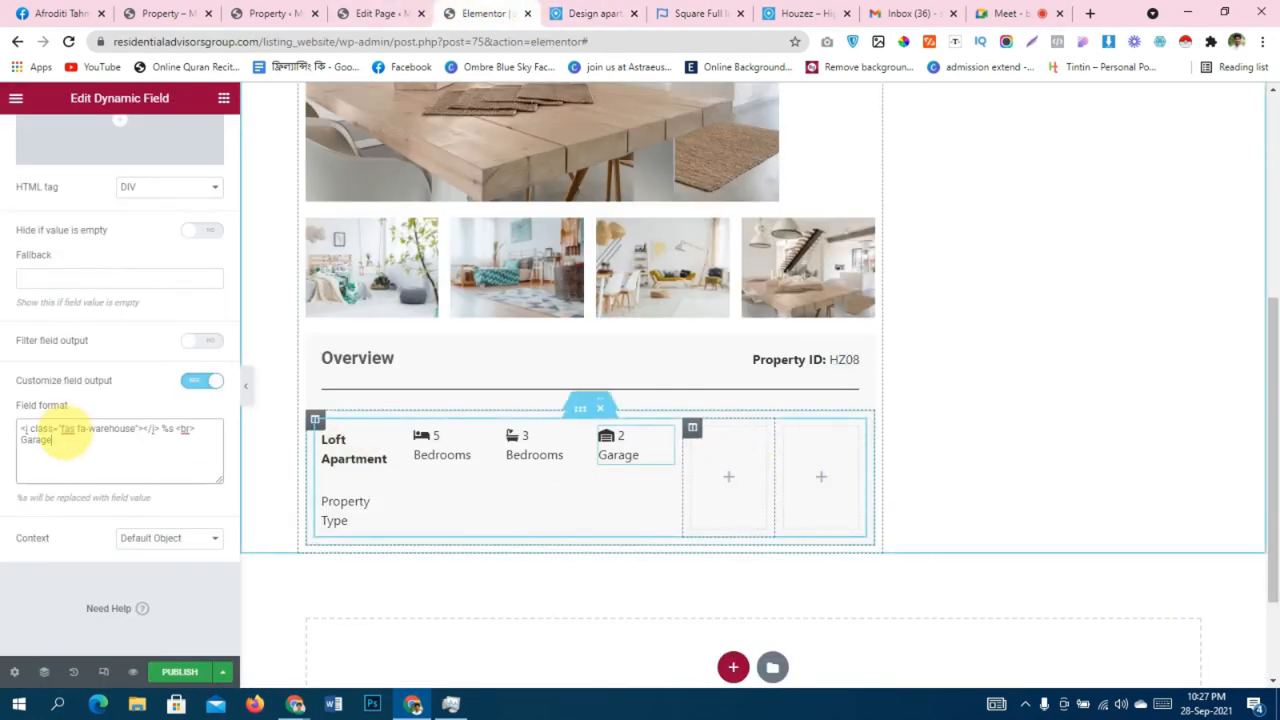
{"action": "right_click", "coordinate": [660, 450]}
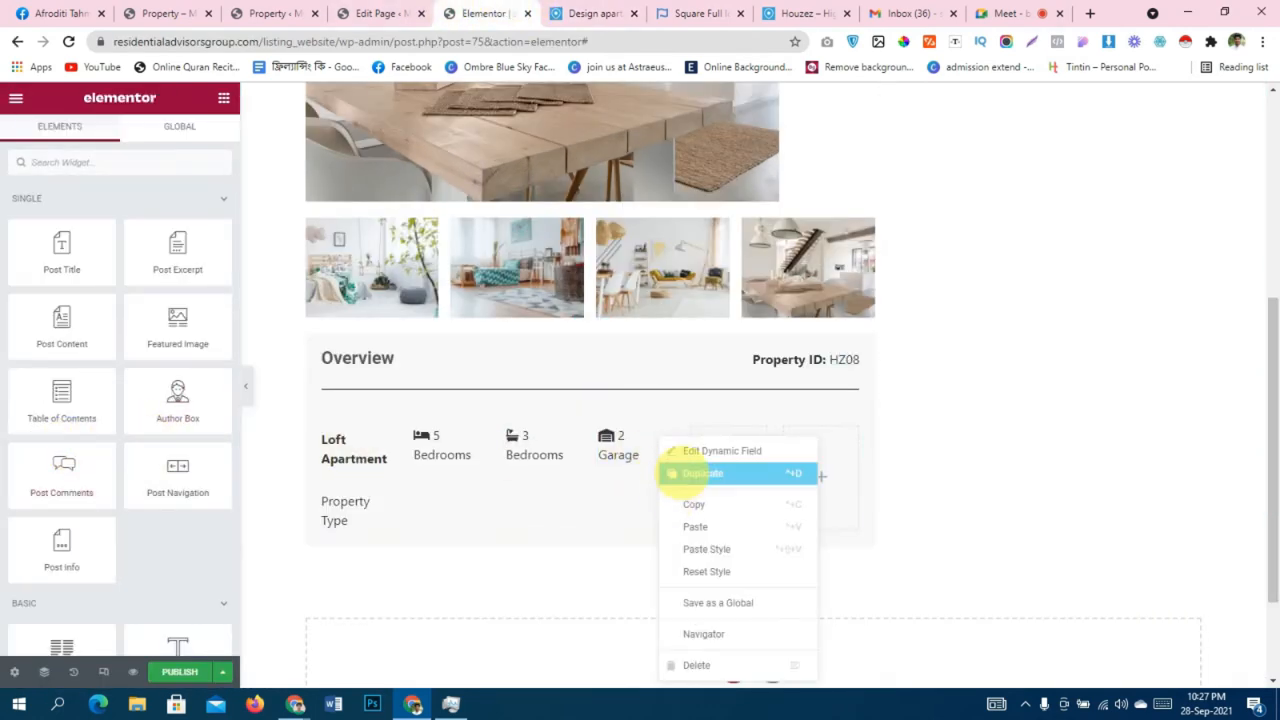
{"action": "left_click", "coordinate": [700, 473]}
{"action": "left_click_drag", "start_coordinate": [663, 490], "coordinate": [716, 462]}
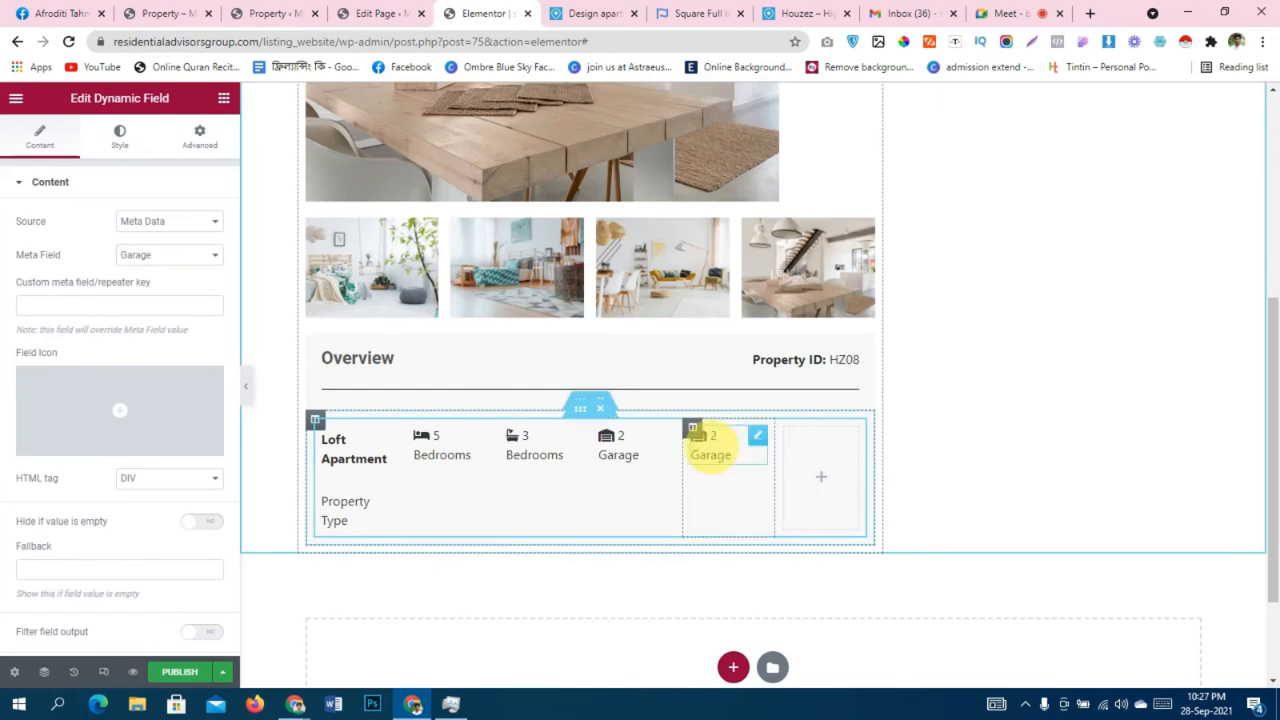
Replace the warehouse icon in the fifth column's field format with <i class="fas fa-square-full"></i>.
{"action": "scroll", "coordinate": [114, 300], "scroll_direction": "down", "scroll_amount": 3}
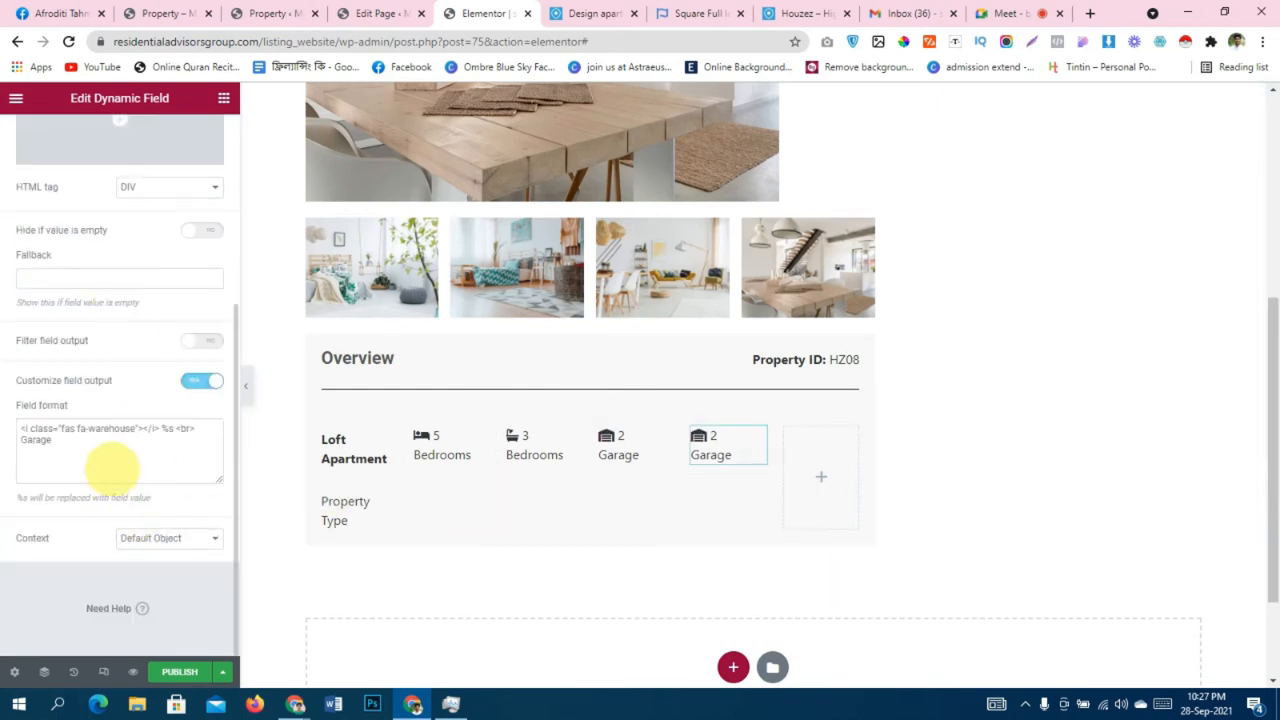
{"action": "left_click_drag", "start_coordinate": [112, 466], "coordinate": [152, 428]}
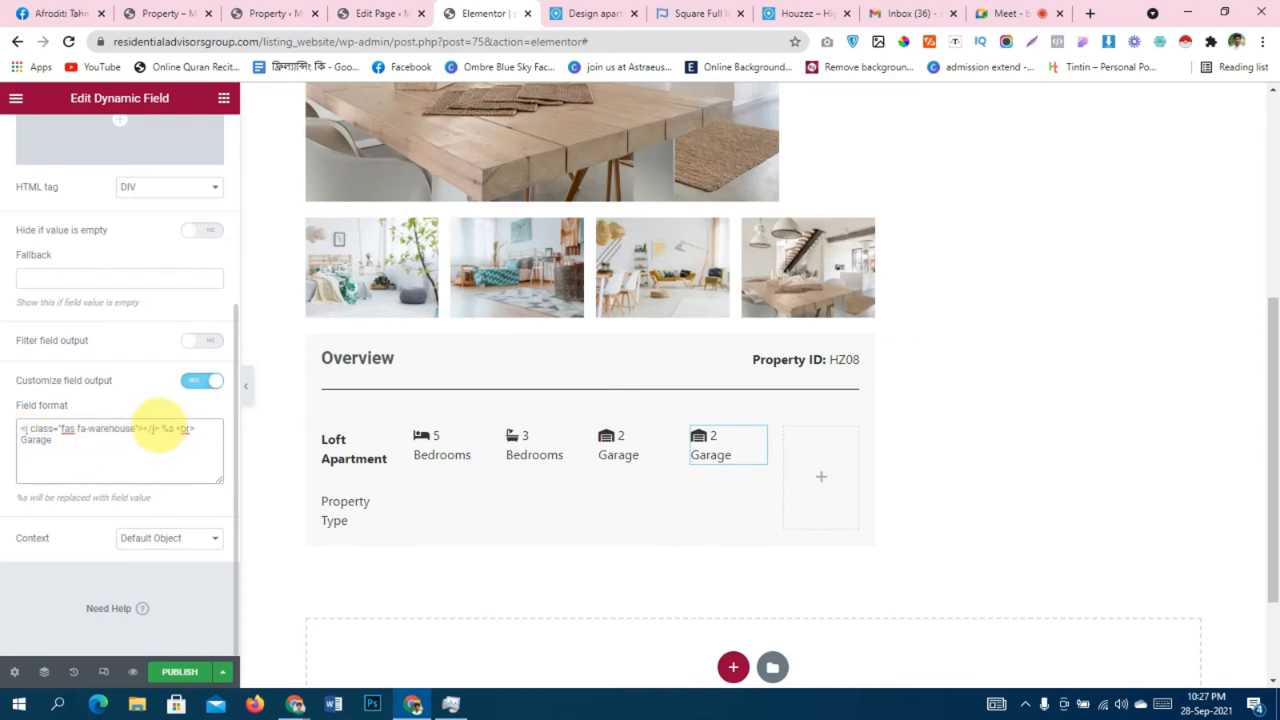
{"action": "left_click_drag", "start_coordinate": [155, 428], "coordinate": [18, 429]}
{"action": "type", "text": "<i class=\"fas fa-square-full\"></i>"}
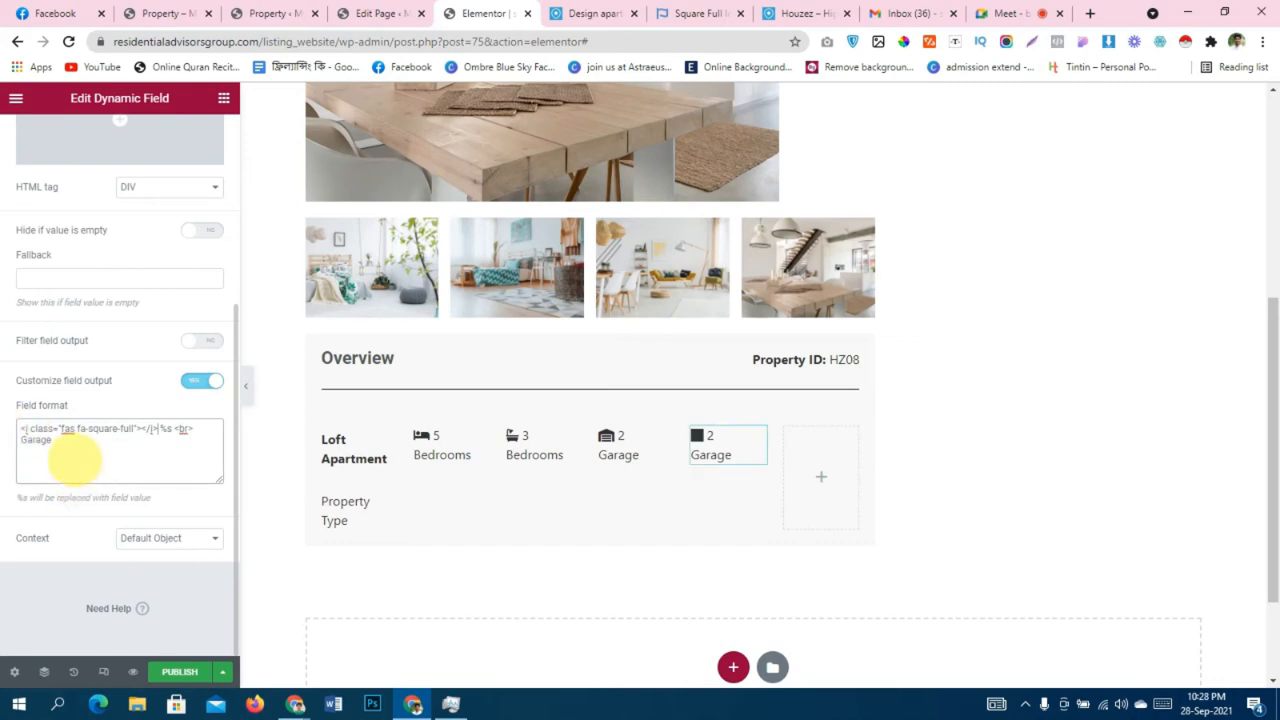
Copy the Sq Ft label from the Houzez demo's Overview and replace Garage with it in the fifth column's field format.
{"action": "left_click", "coordinate": [595, 13]}
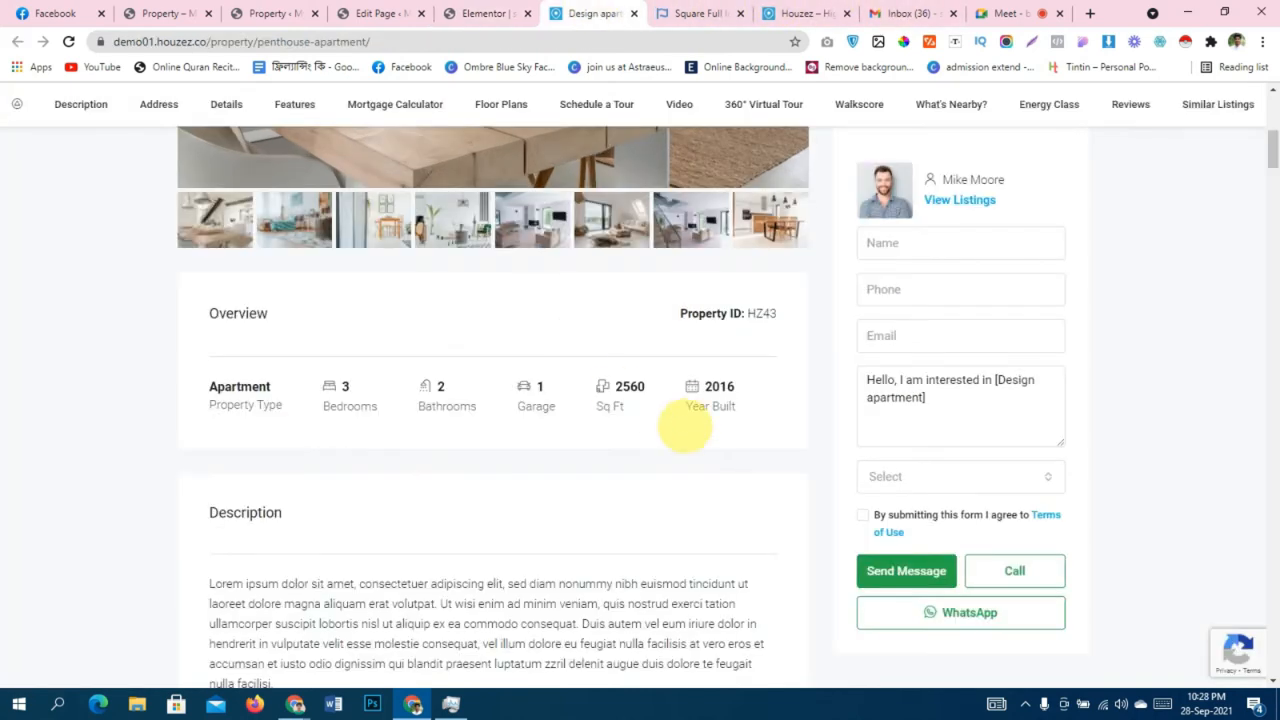
{"action": "left_click_drag", "start_coordinate": [663, 400], "coordinate": [588, 400]}
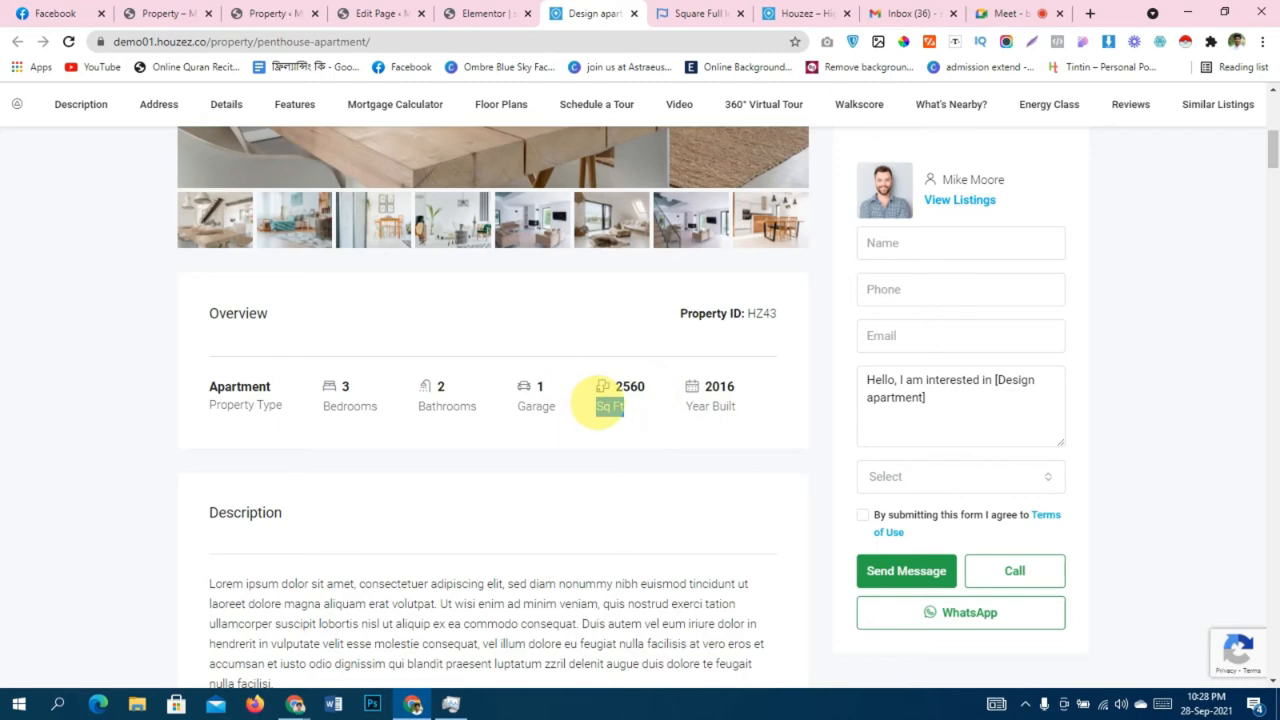
{"action": "left_click", "coordinate": [485, 13]}
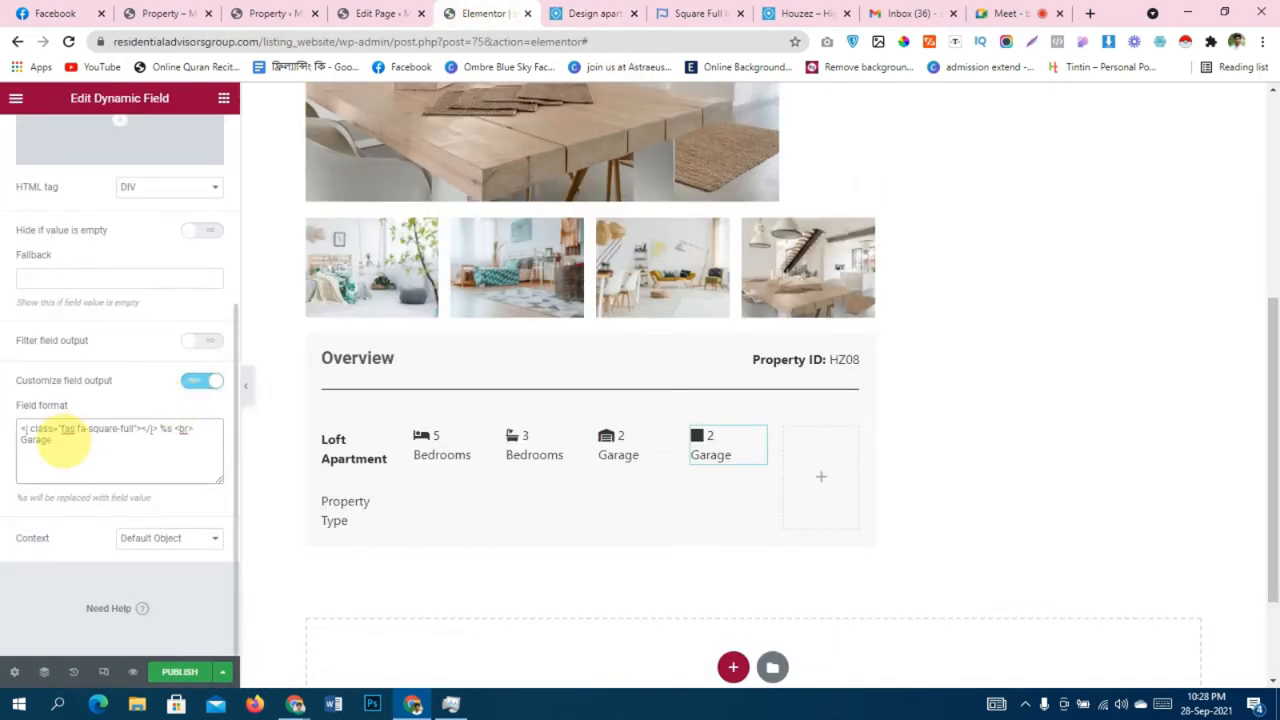
{"action": "left_click_drag", "start_coordinate": [52, 440], "coordinate": [28, 440]}
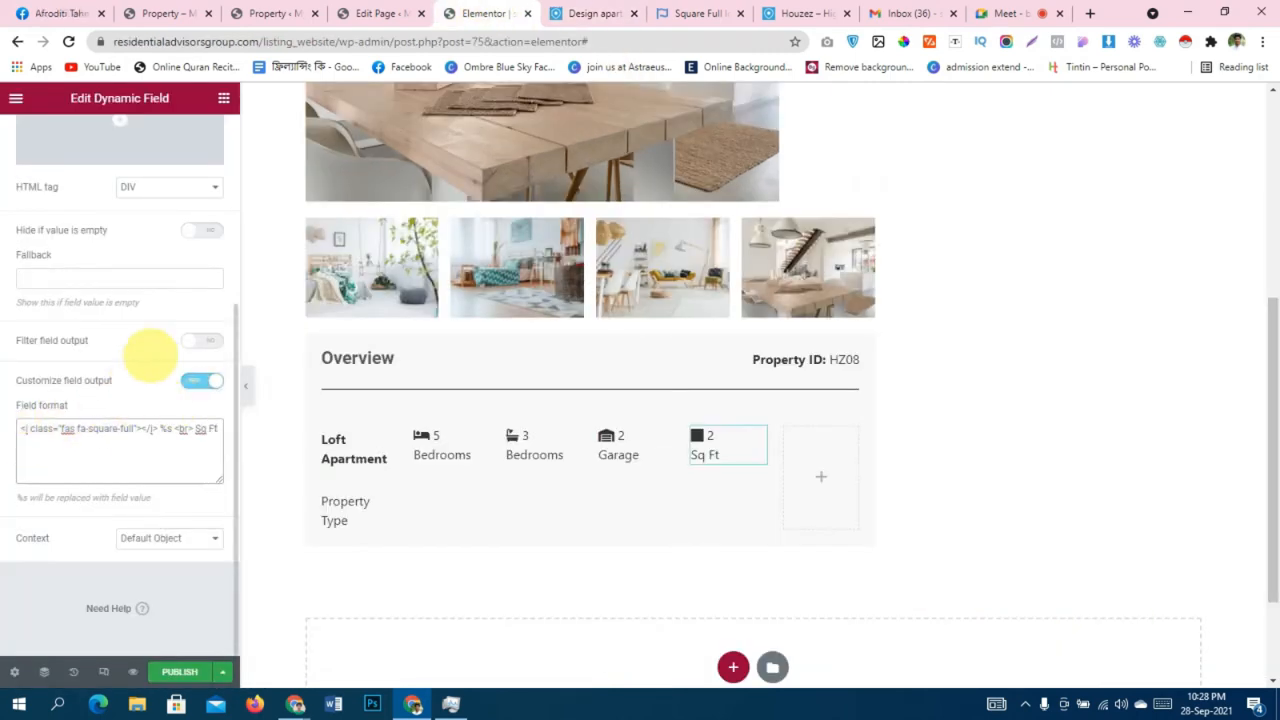
Set the fifth column's dynamic field to use the Square Foot meta field and dismiss the icon library.
{"action": "scroll", "coordinate": [160, 320], "scroll_direction": "up", "scroll_amount": 3}
{"action": "left_click", "coordinate": [149, 220]}
{"action": "left_click", "coordinate": [165, 222]}
{"action": "left_click", "coordinate": [165, 255]}
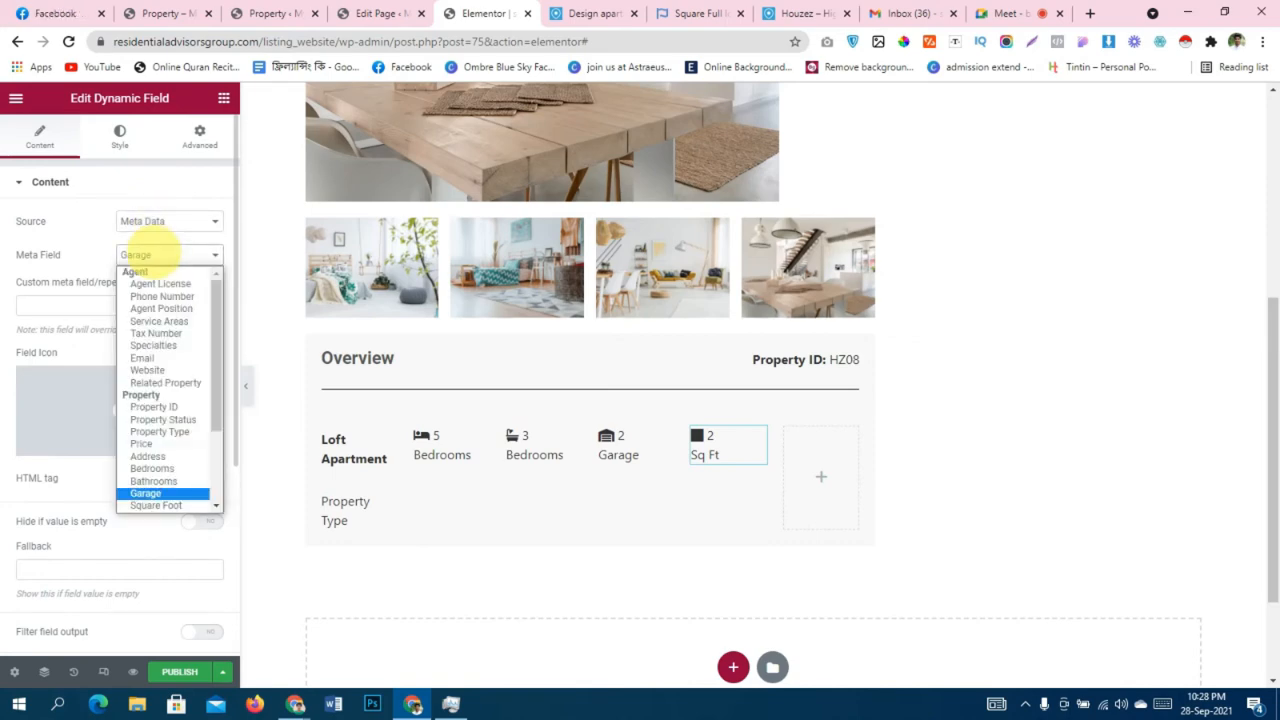
{"action": "scroll", "coordinate": [186, 460], "scroll_direction": "down", "scroll_amount": 3}
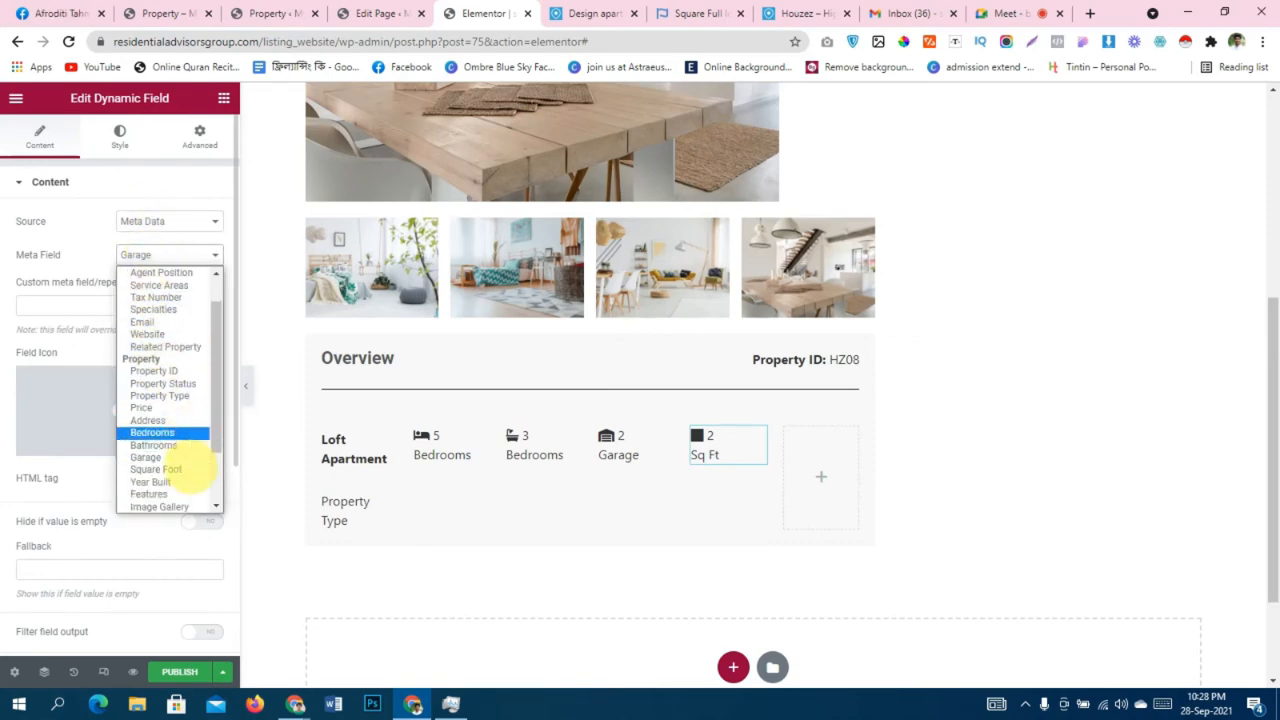
{"action": "left_click", "coordinate": [155, 394]}
{"action": "left_click", "coordinate": [157, 408]}
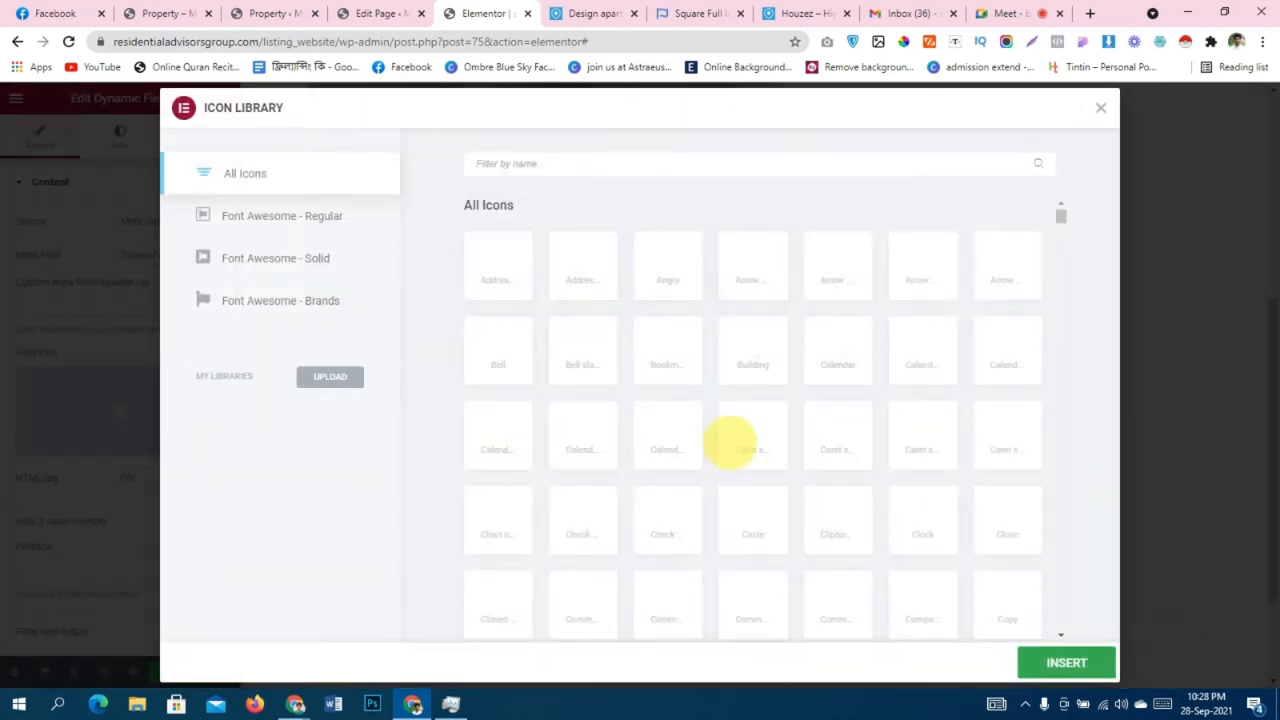
{"action": "left_click", "coordinate": [1101, 108]}
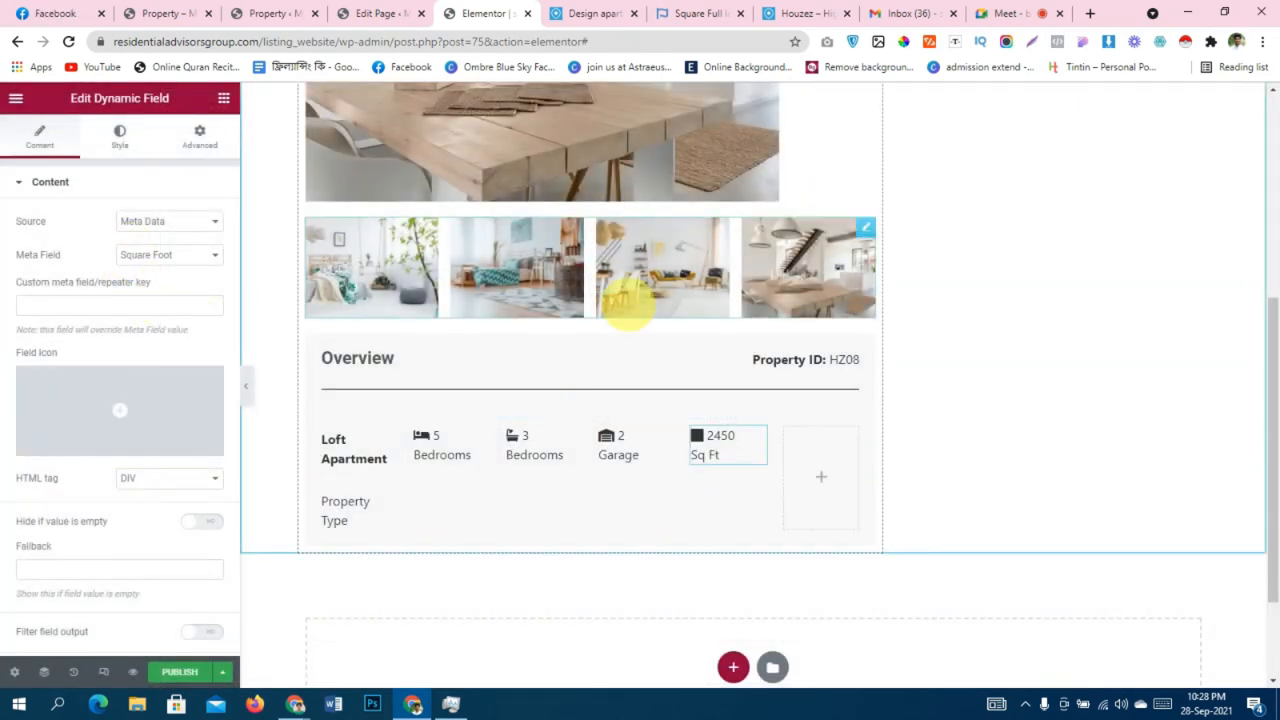
Copy the Year Built label from the Houzez demo's Overview and return to the Elementor template.
{"action": "left_click", "coordinate": [595, 13]}
{"action": "scroll", "coordinate": [663, 349], "scroll_direction": "down", "scroll_amount": 1}
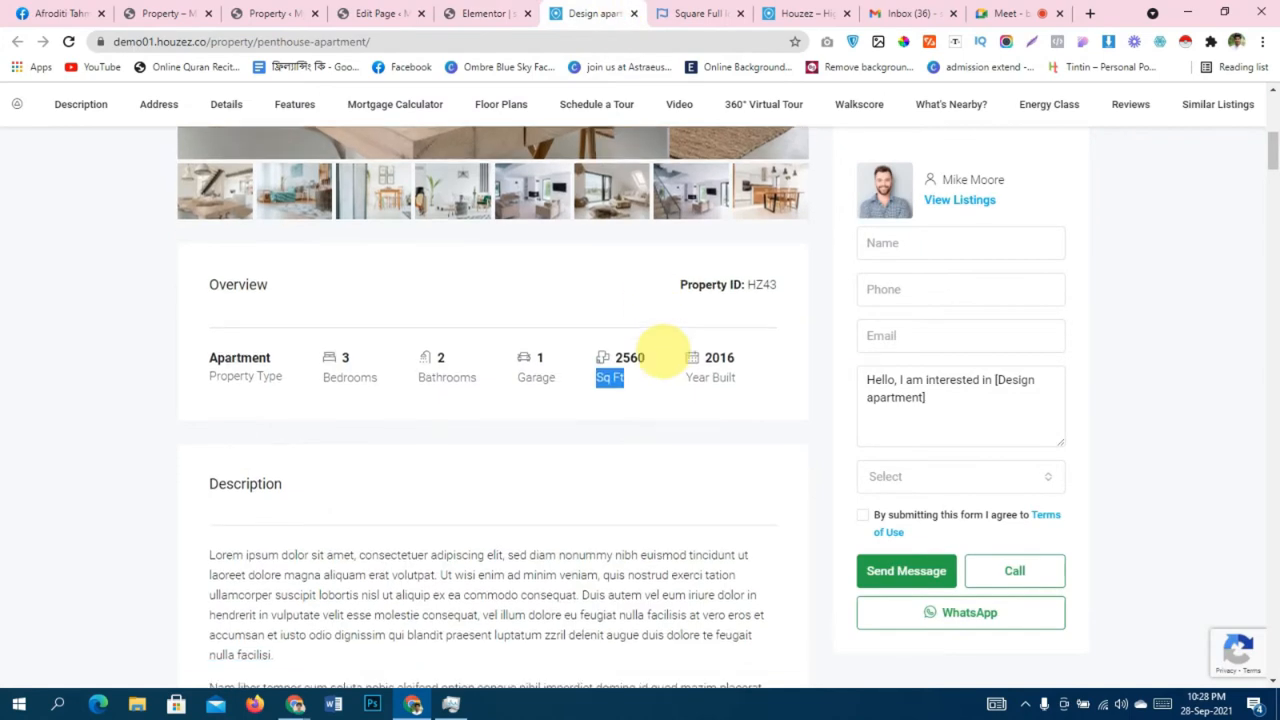
{"action": "left_click", "coordinate": [500, 13]}
{"action": "left_click", "coordinate": [573, 11]}
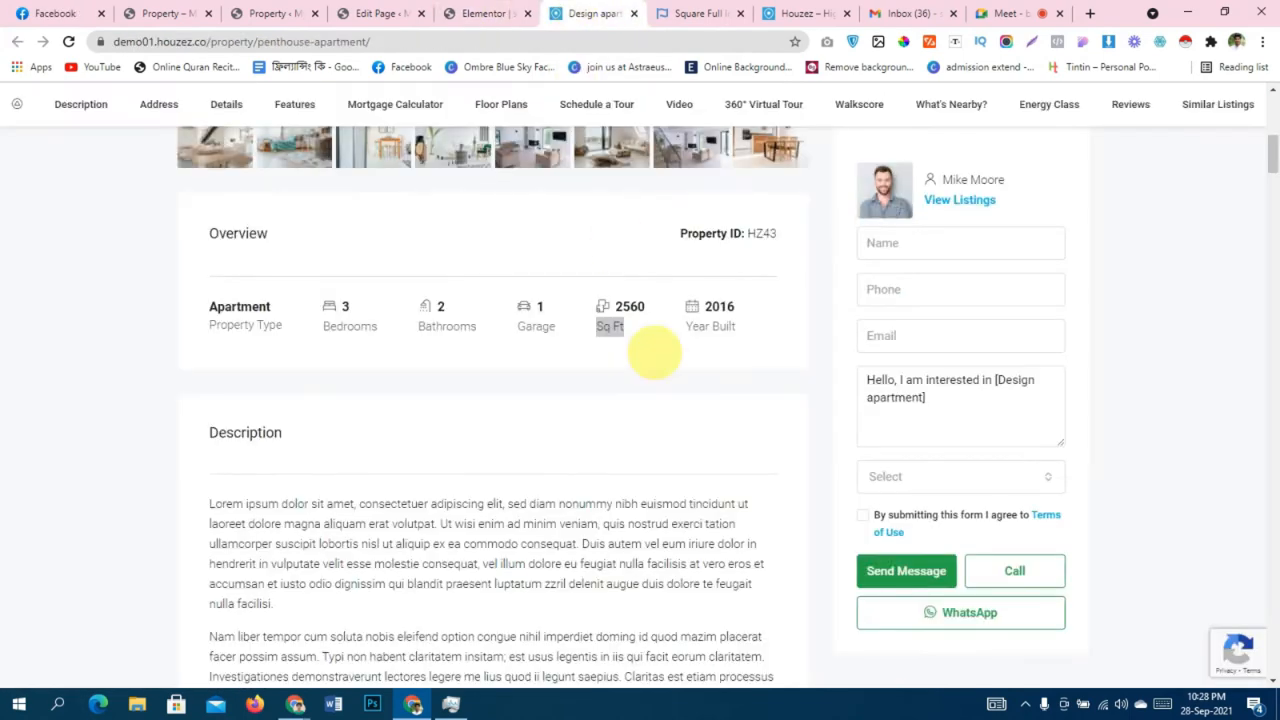
{"action": "left_click_drag", "start_coordinate": [681, 323], "coordinate": [737, 328]}
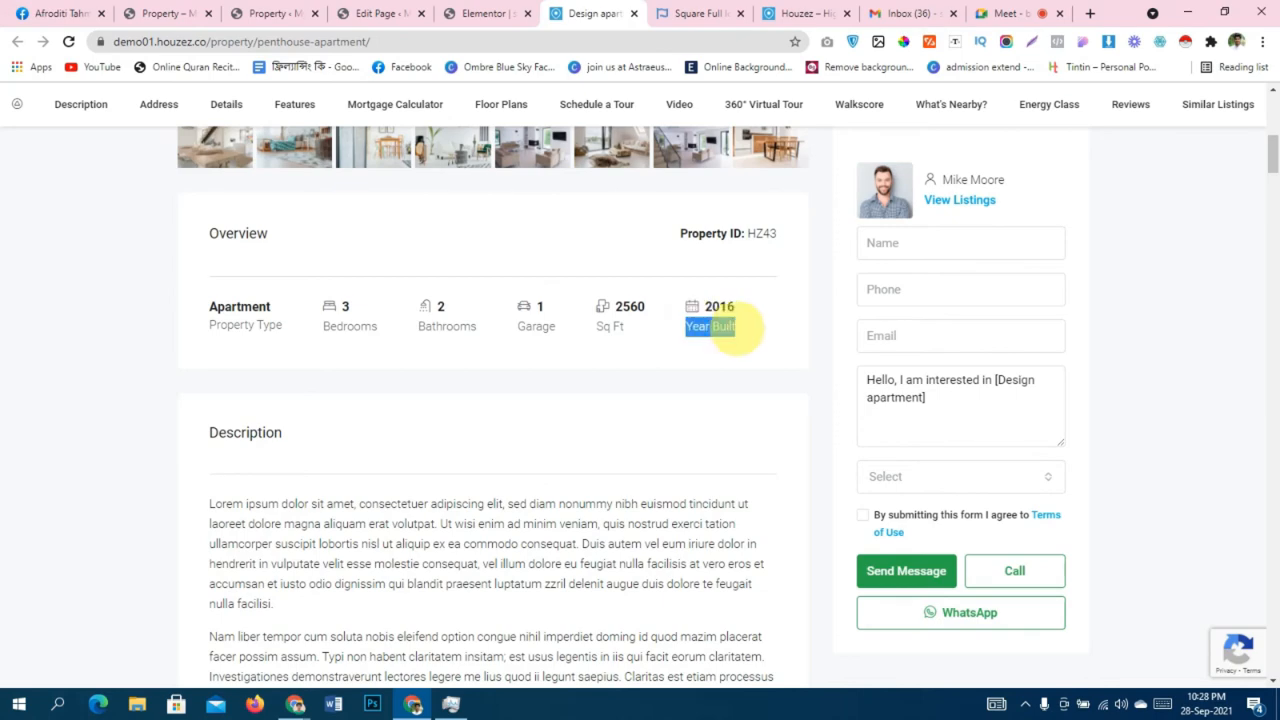
{"action": "left_click", "coordinate": [470, 13]}
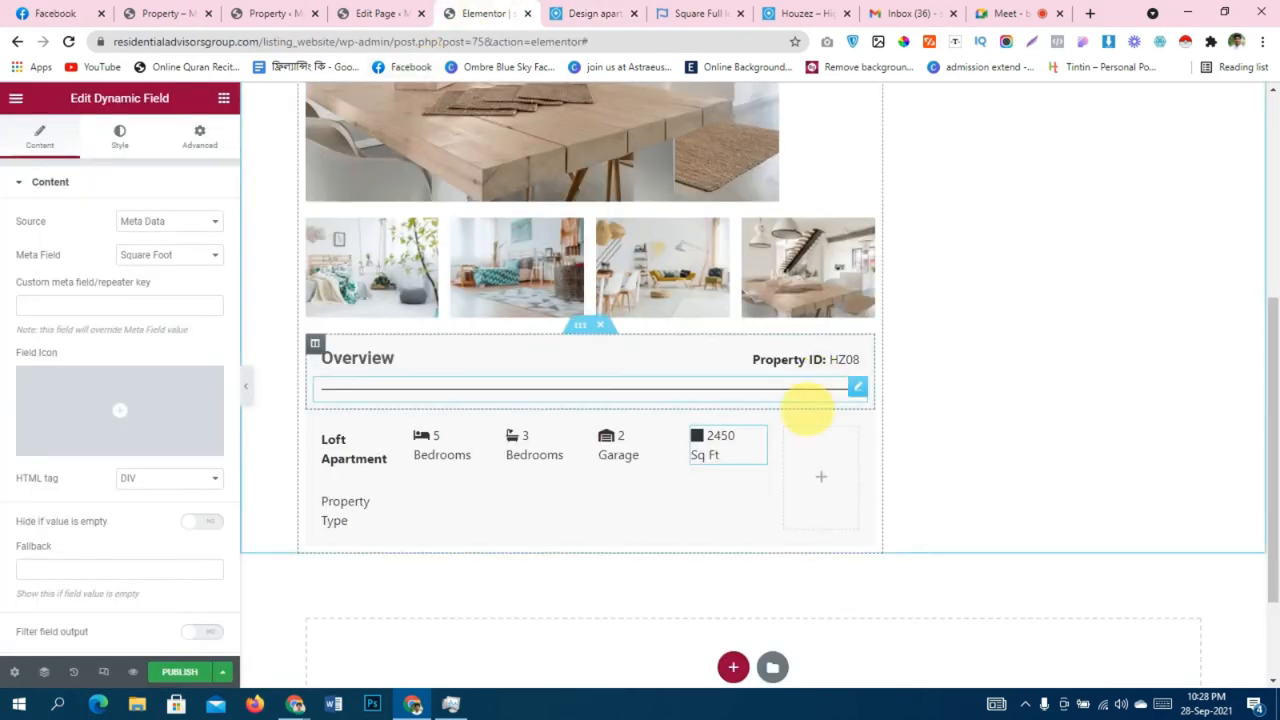
Copy the Sq Ft dynamic field into the Overview row's empty sixth column and replace its Sq Ft label with Year Built.
{"action": "right_click", "coordinate": [742, 446]}
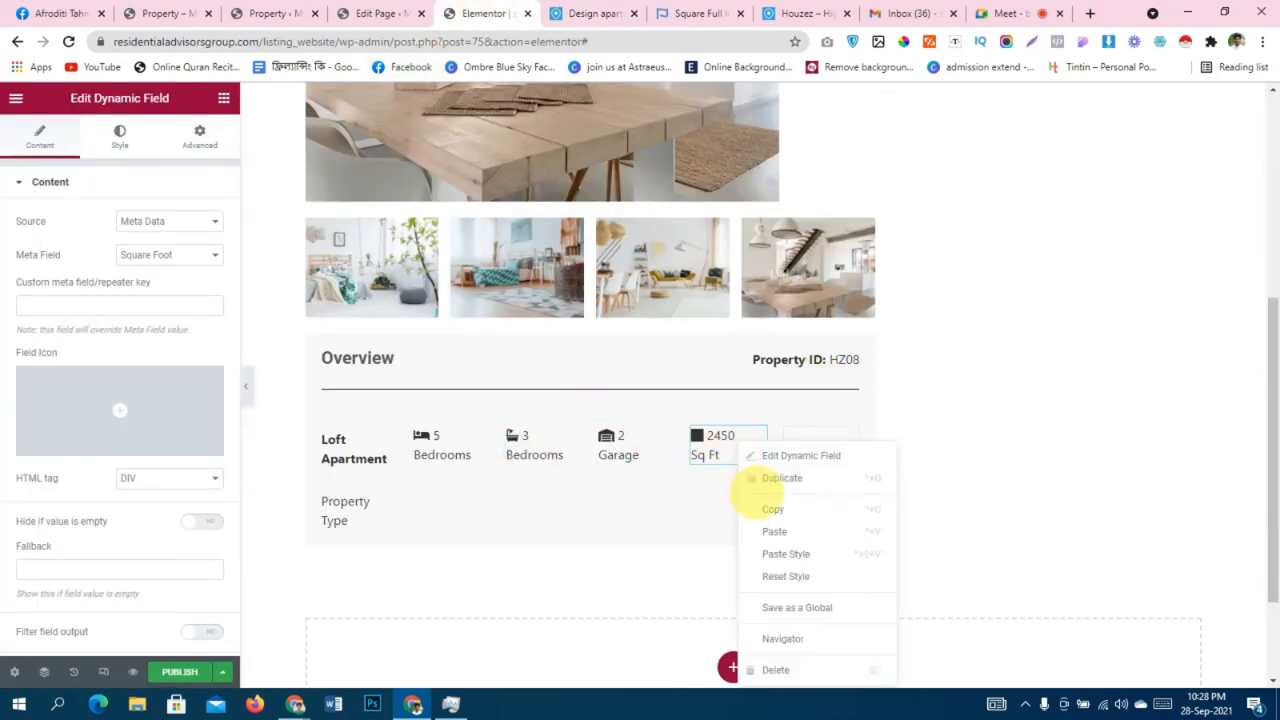
{"action": "left_click", "coordinate": [777, 471]}
{"action": "right_click", "coordinate": [802, 452]}
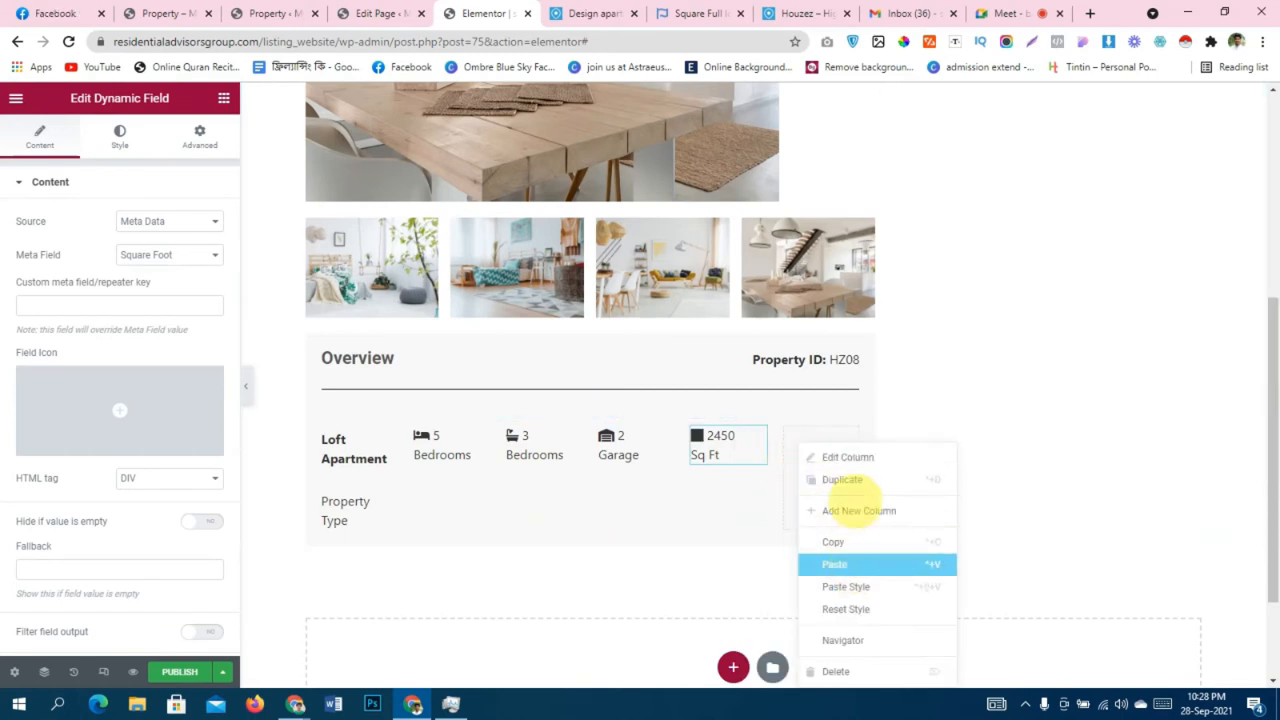
{"action": "left_click", "coordinate": [860, 566]}
{"action": "scroll", "coordinate": [30, 221], "scroll_direction": "down", "scroll_amount": 3}
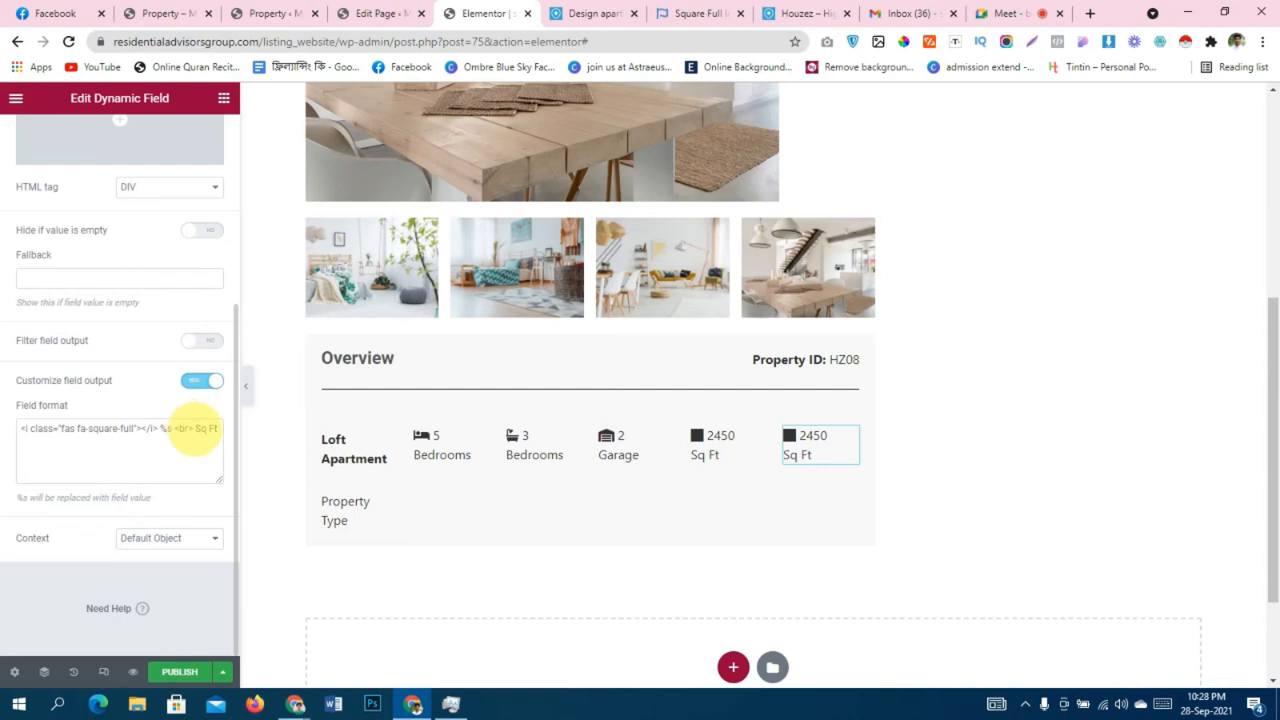
{"action": "left_click_drag", "start_coordinate": [195, 428], "coordinate": [218, 430]}
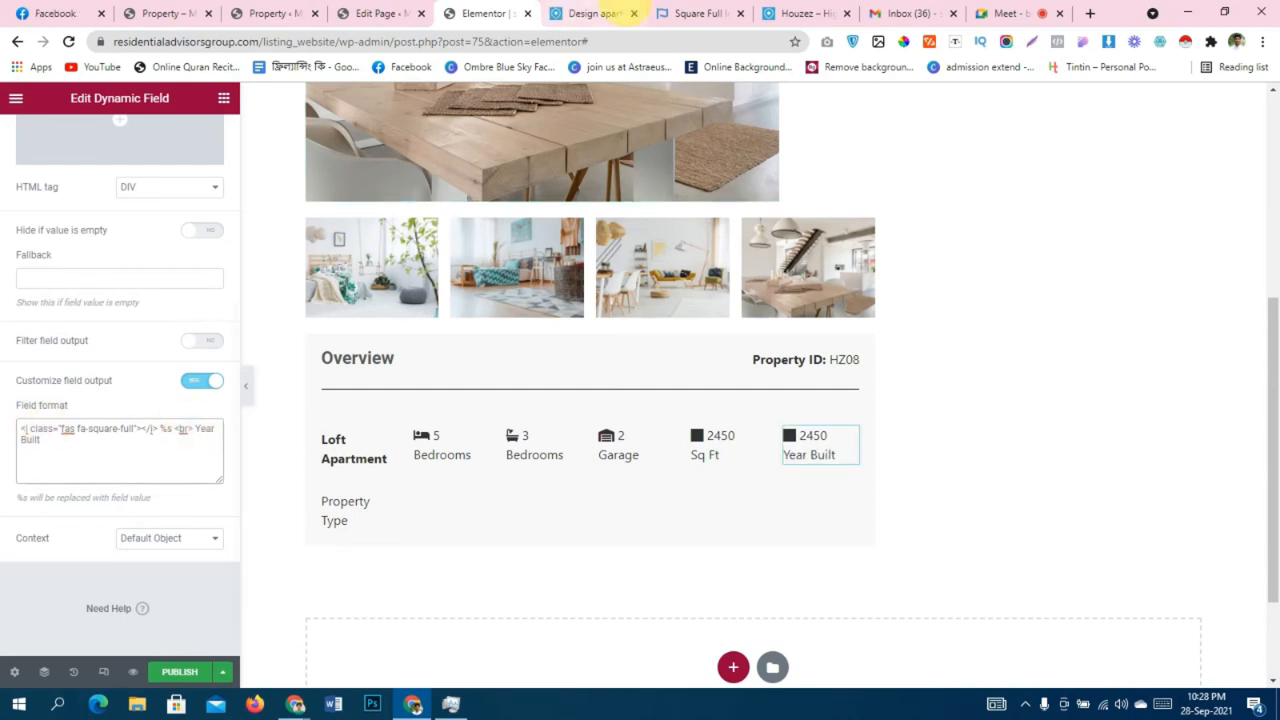
Switch to Font Awesome and search its icons for "year".
{"action": "left_click", "coordinate": [700, 13]}
{"action": "left_click", "coordinate": [378, 128]}
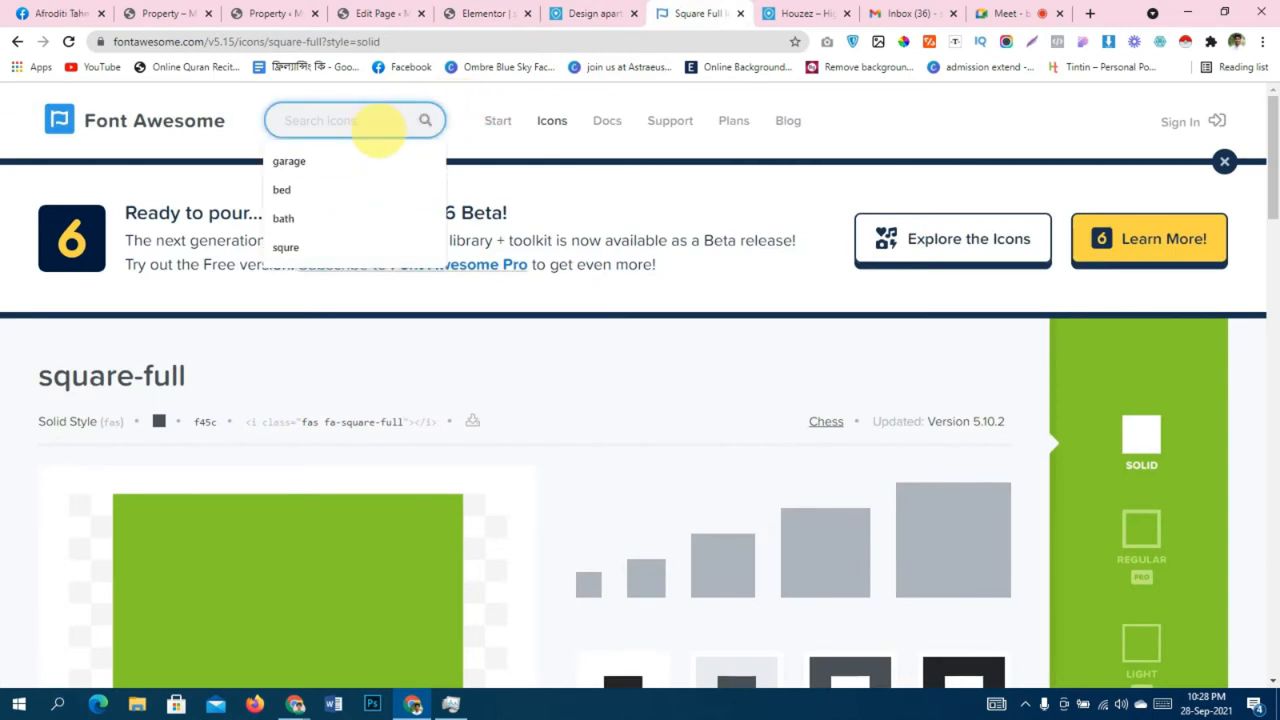
{"action": "type", "text": "yard"}
{"action": "key", "text": "Return"}
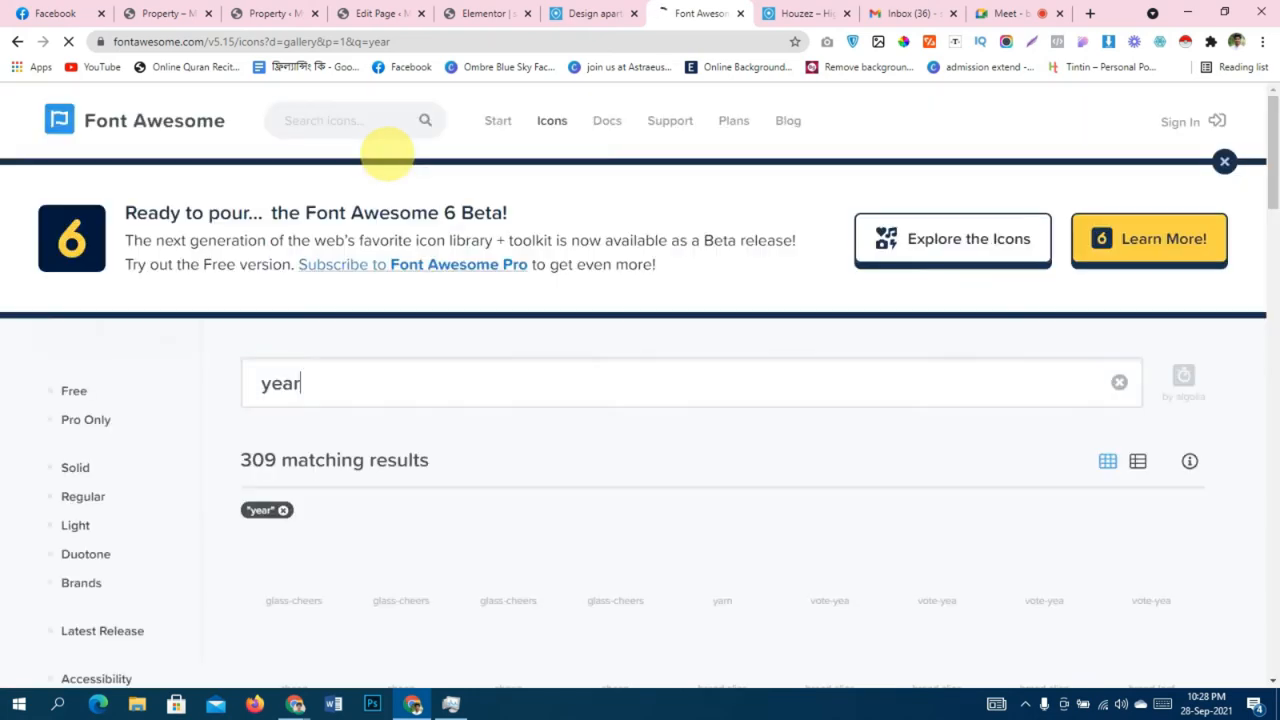
{"action": "scroll", "coordinate": [560, 307], "scroll_direction": "down", "scroll_amount": 2}
{"action": "scroll", "coordinate": [562, 304], "scroll_direction": "up", "scroll_amount": 2}
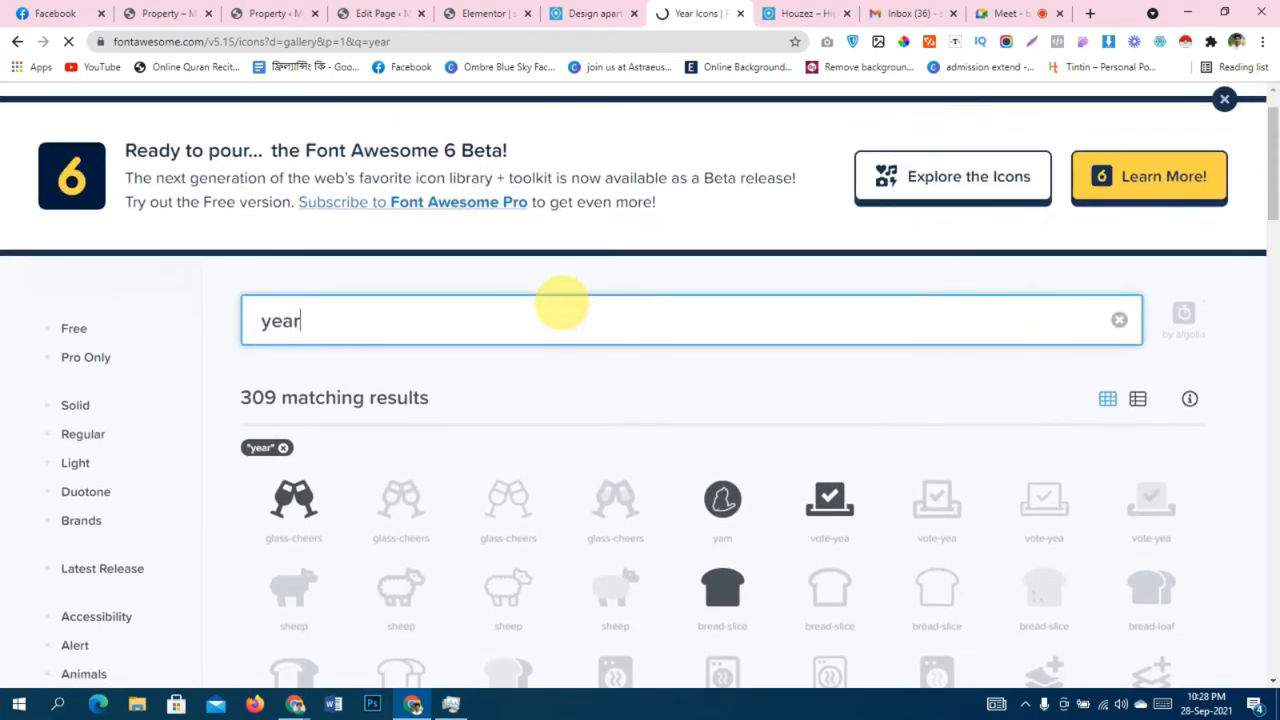
Try searching Font Awesome for "date" and opening the regular calendar-edit icon, and go back to the square-full page.
{"action": "left_click_drag", "start_coordinate": [486, 390], "coordinate": [6, 400]}
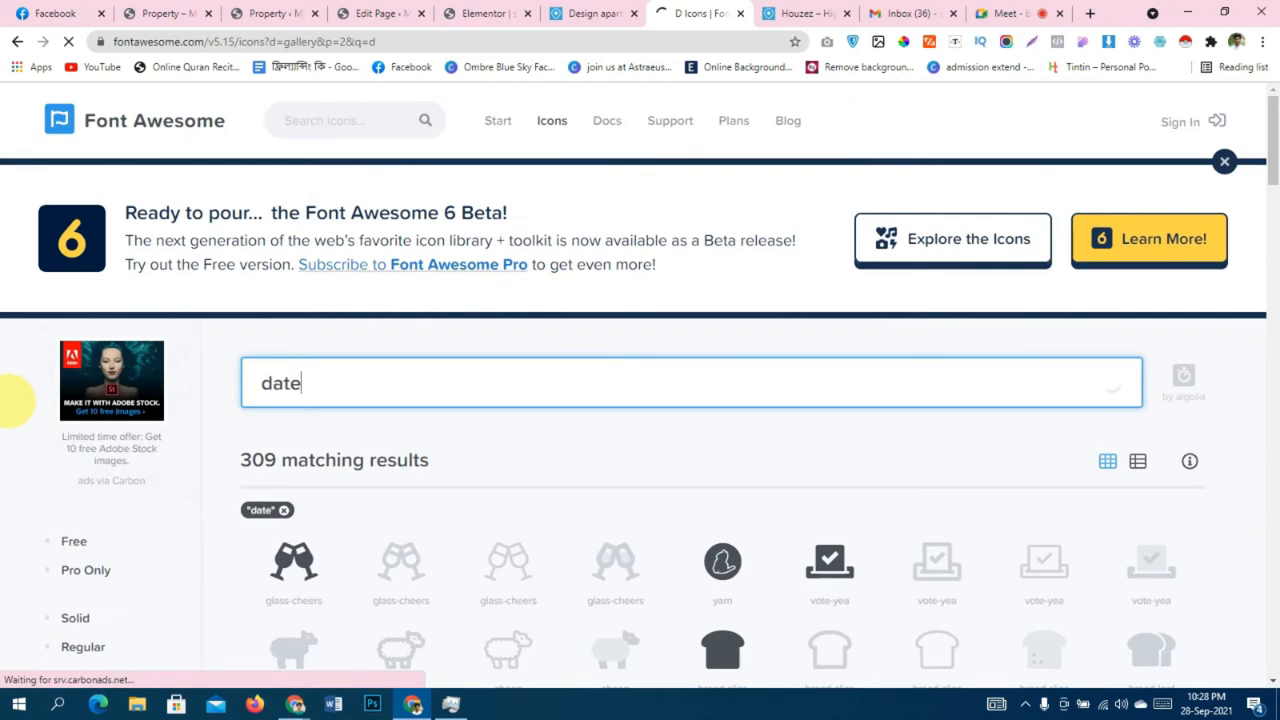
{"action": "scroll", "coordinate": [230, 434], "scroll_direction": "down", "scroll_amount": 3}
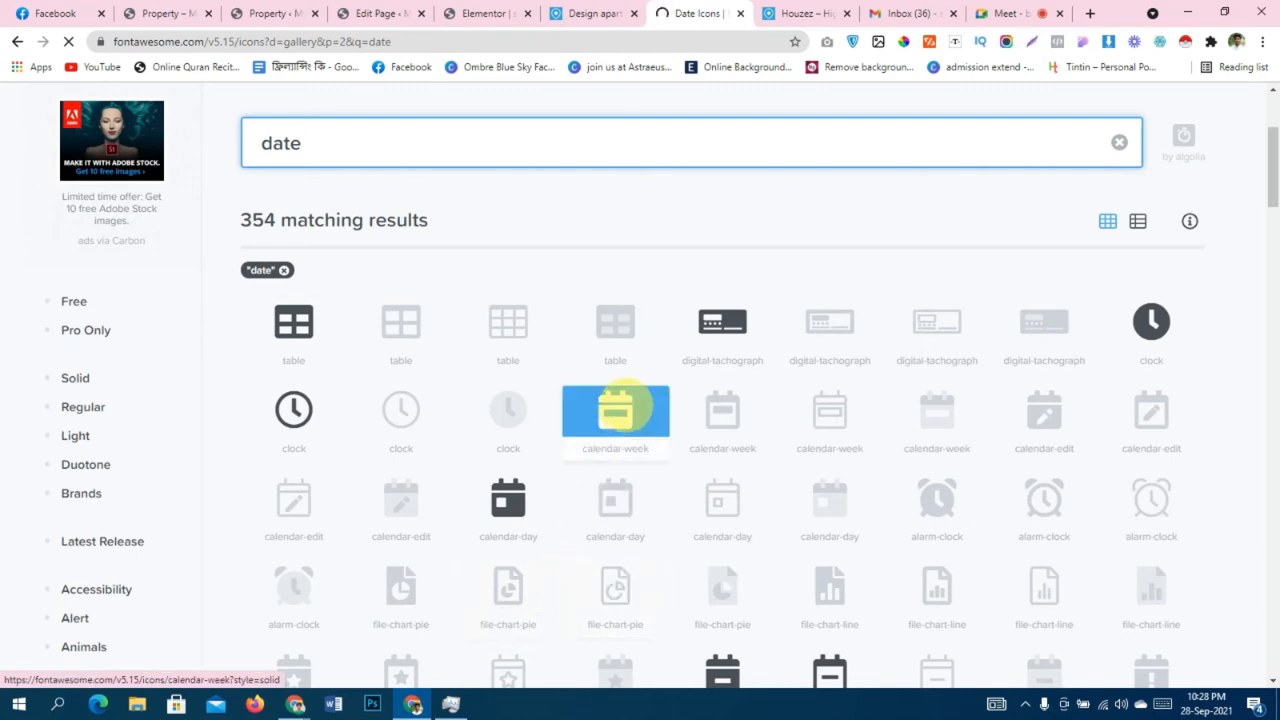
{"action": "scroll", "coordinate": [615, 405], "scroll_direction": "down", "scroll_amount": 1}
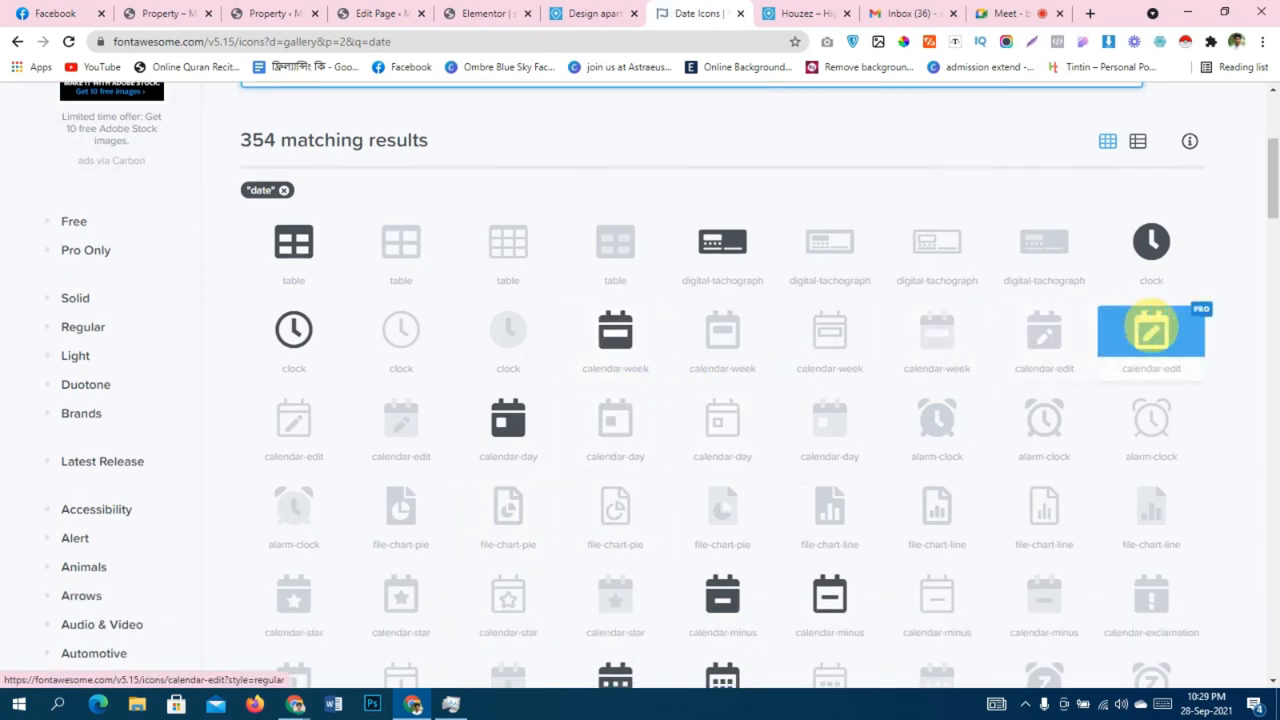
{"action": "left_click", "coordinate": [1151, 329]}
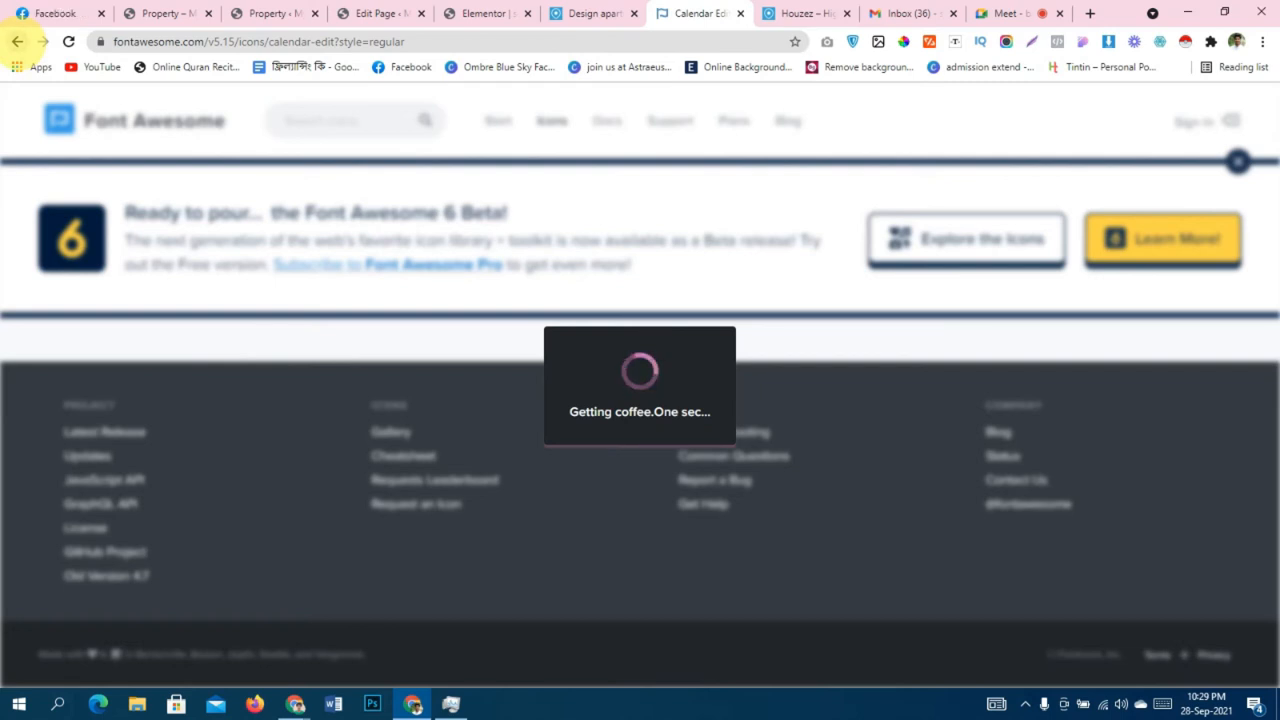
{"action": "left_click", "coordinate": [17, 42]}
{"action": "left_click", "coordinate": [20, 43]}
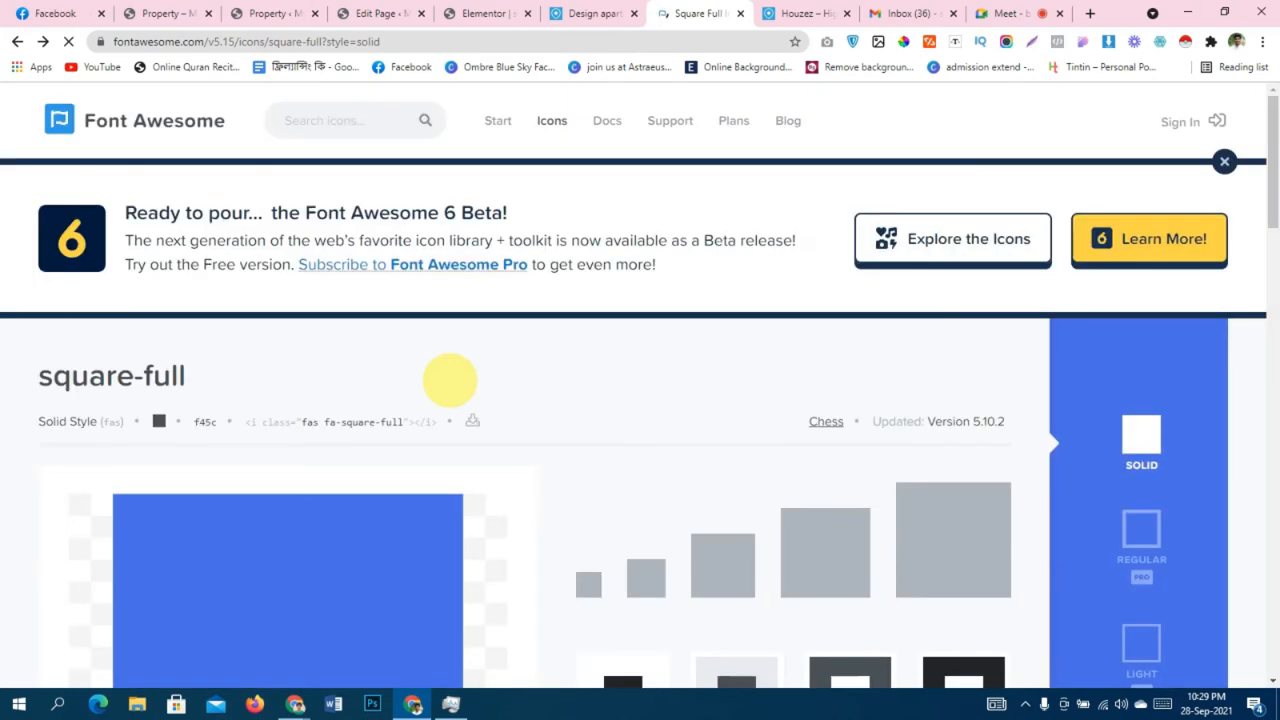
Search Font Awesome for "calander", open the regular calendar-alt icon and copy its HTML.
{"action": "left_click", "coordinate": [371, 122]}
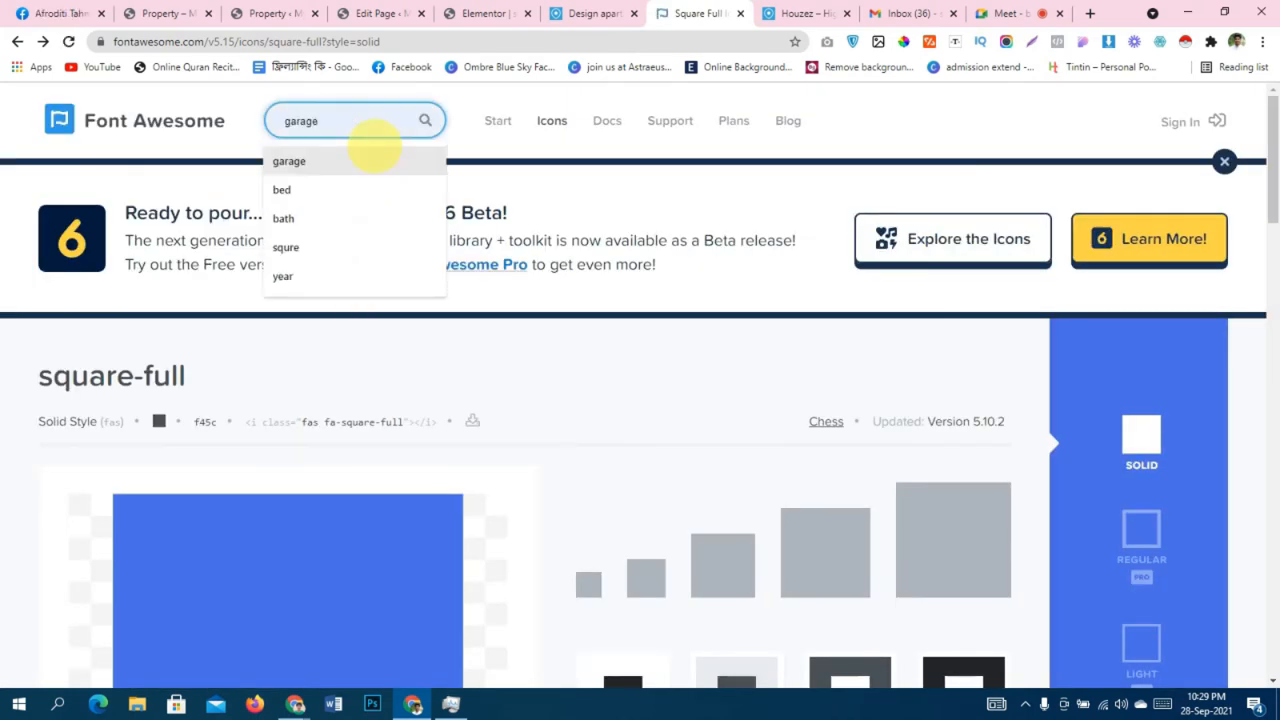
{"action": "type", "text": "calander"}
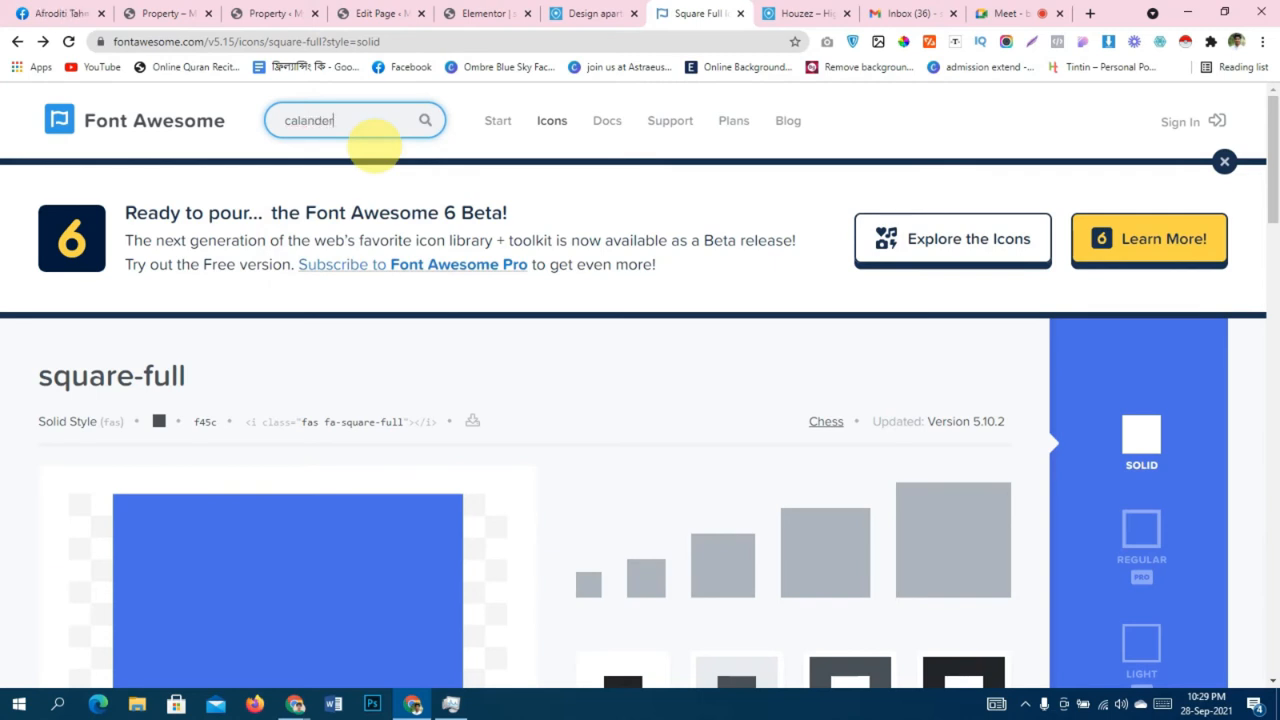
{"action": "key", "text": "Return"}
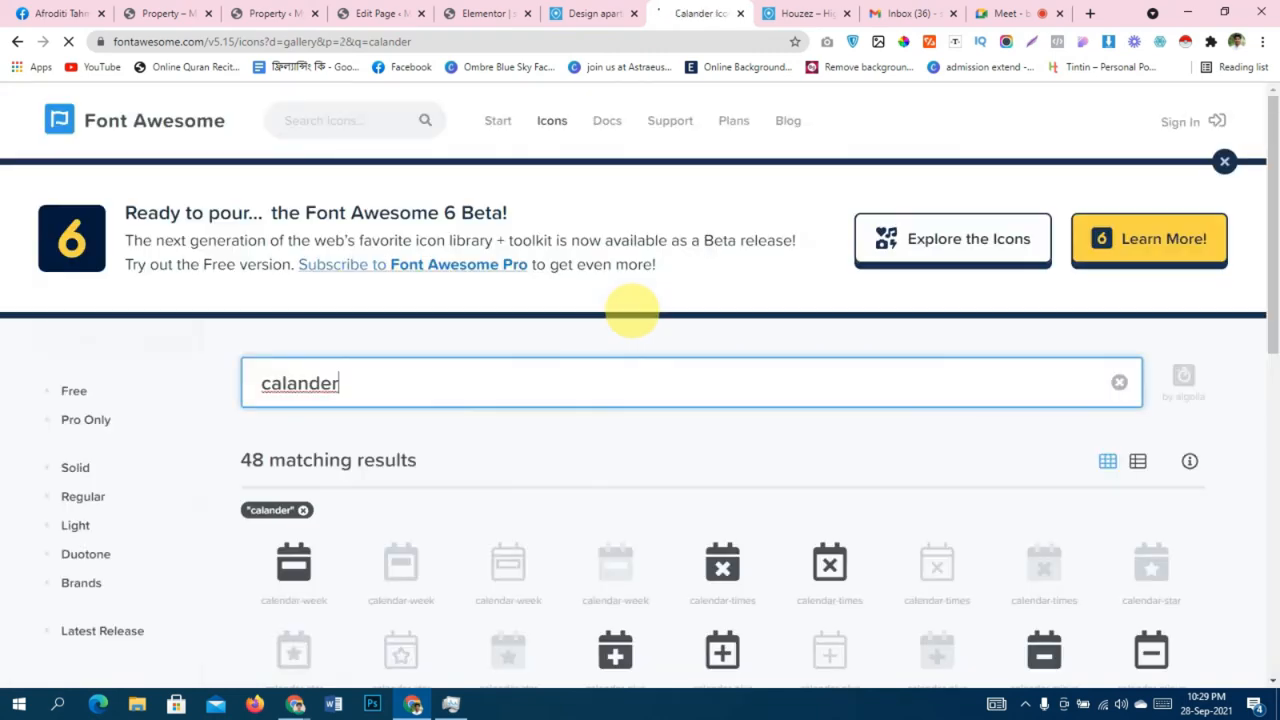
{"action": "scroll", "coordinate": [648, 335], "scroll_direction": "down", "scroll_amount": 2}
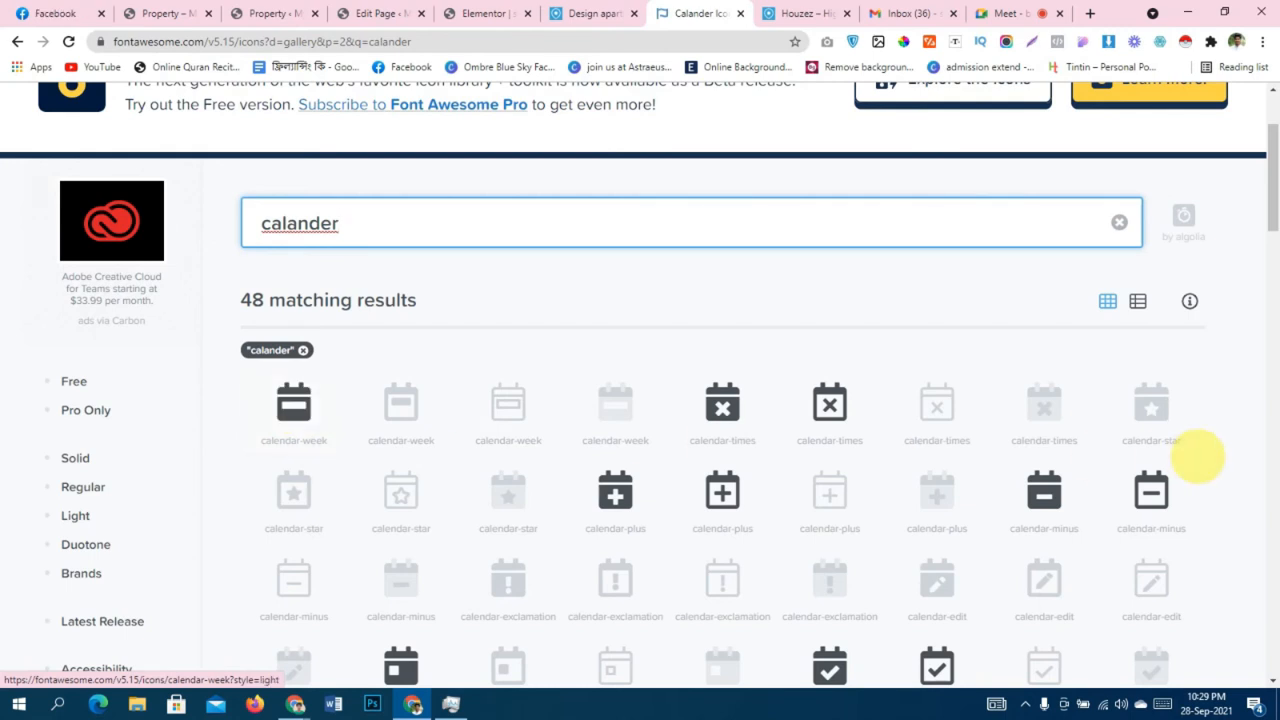
{"action": "scroll", "coordinate": [1180, 453], "scroll_direction": "down", "scroll_amount": 2}
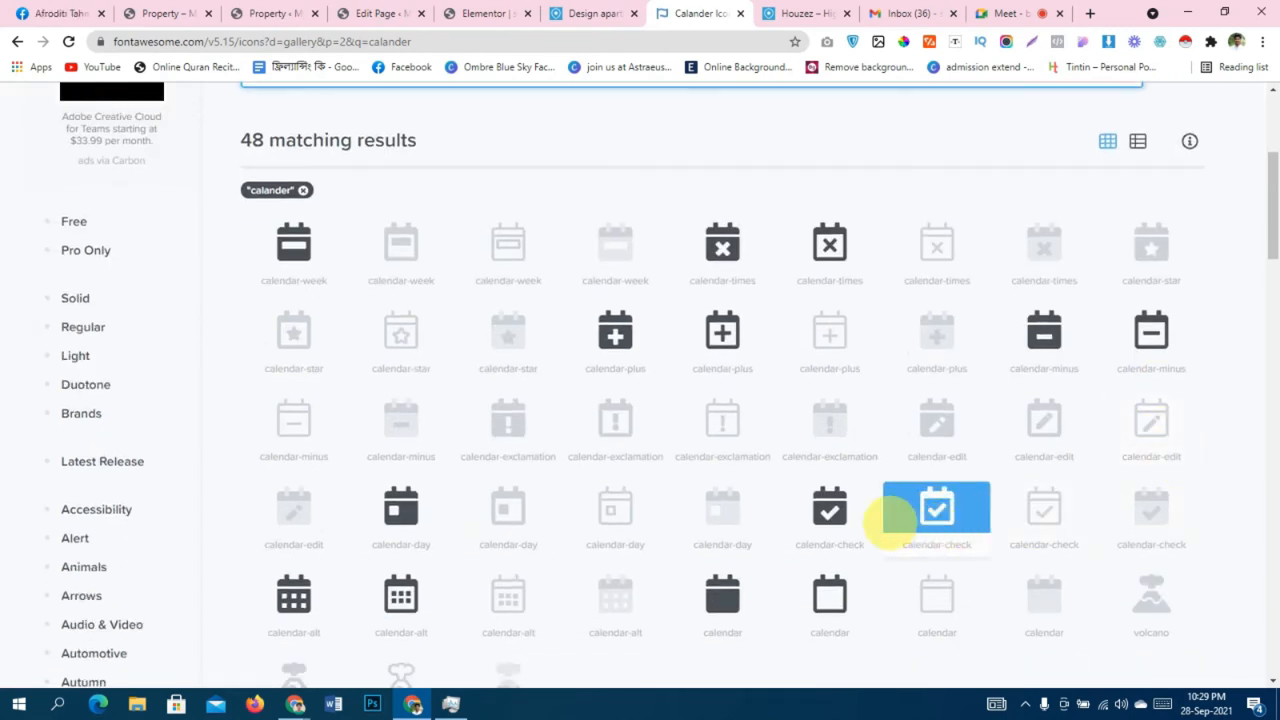
{"action": "scroll", "coordinate": [548, 524], "scroll_direction": "down", "scroll_amount": 1}
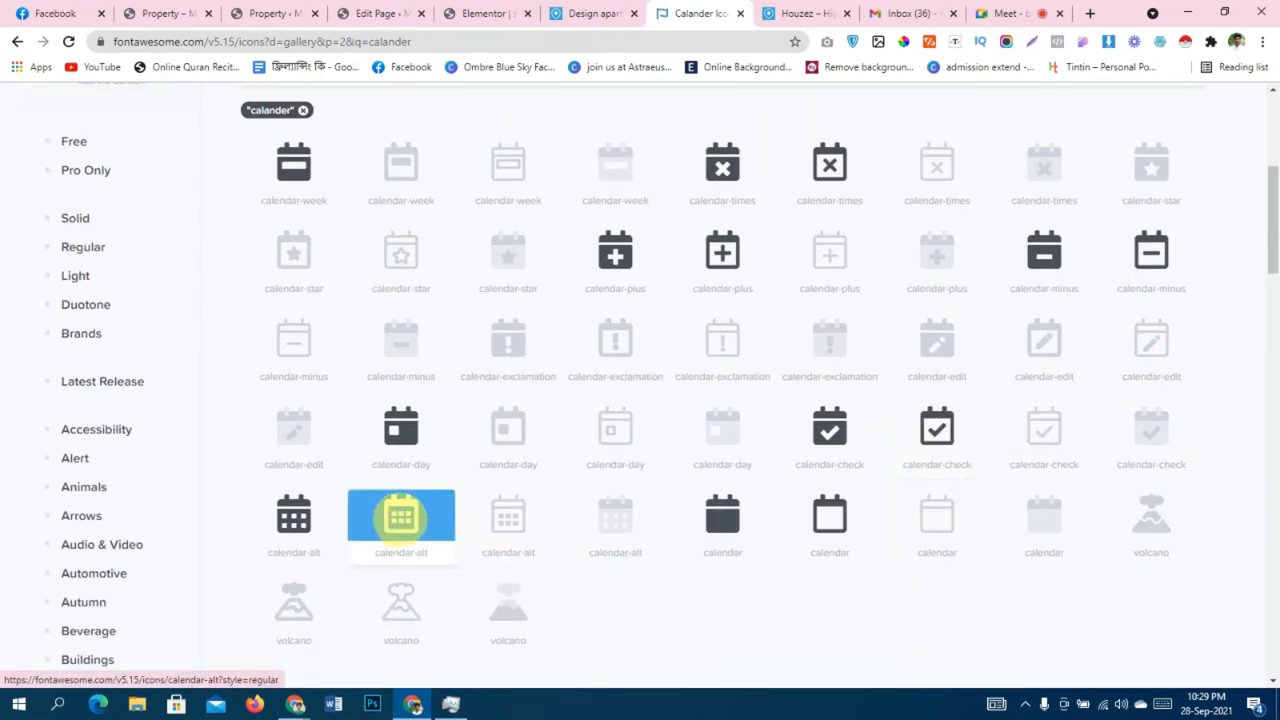
{"action": "left_click", "coordinate": [400, 516]}
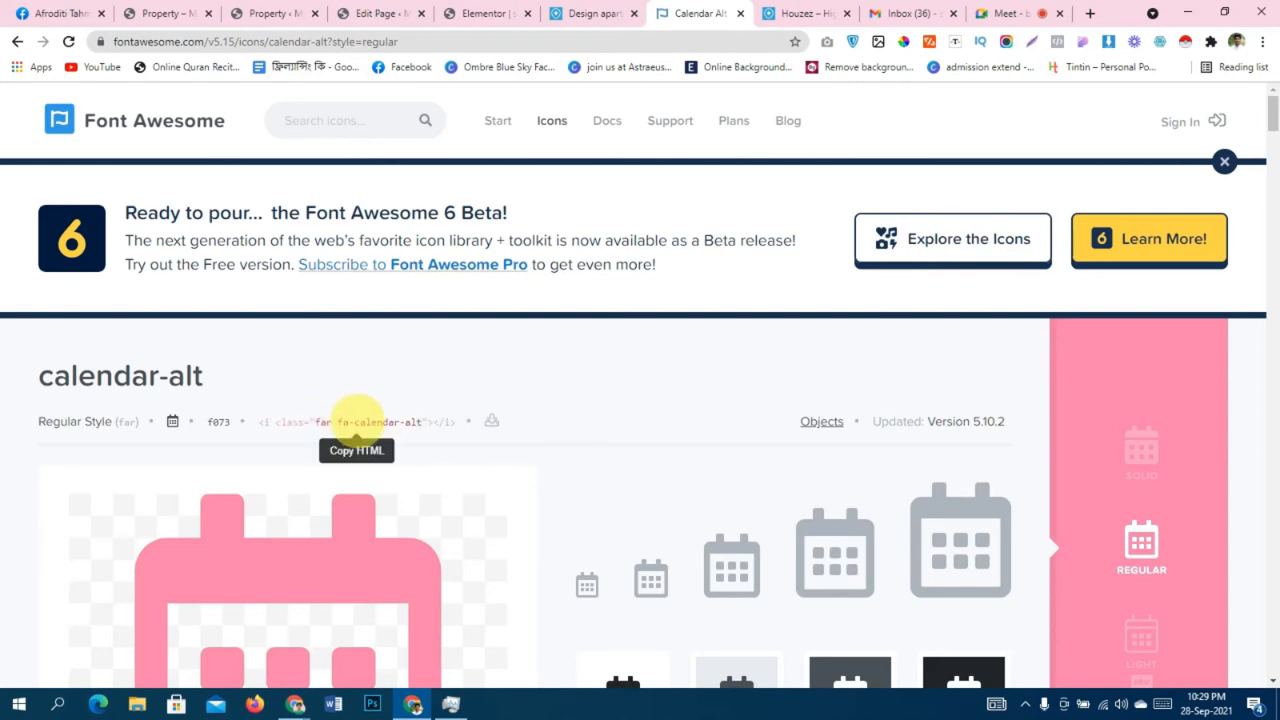
{"action": "left_click", "coordinate": [362, 421]}
Replace the square-full icon in the sixth column's field format with <i class="far fa-calendar-alt"></i> in the Elementor template.
{"action": "left_click", "coordinate": [380, 13]}
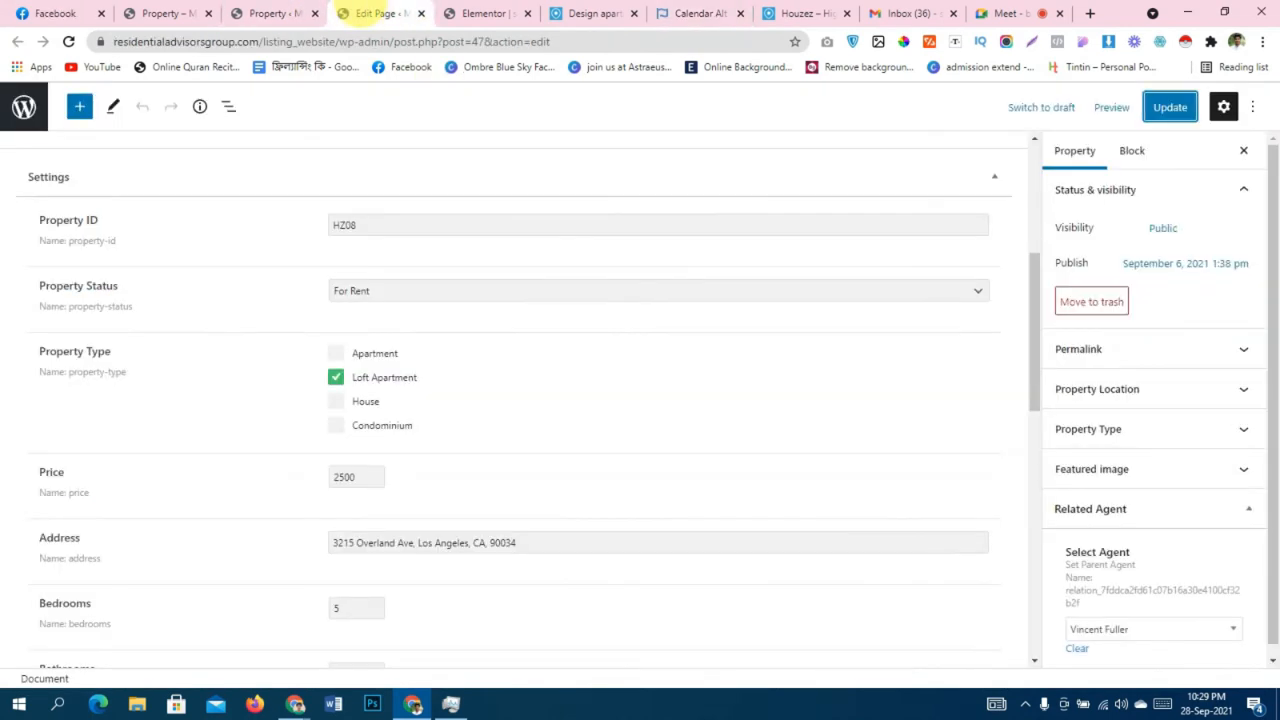
{"action": "left_click", "coordinate": [490, 13]}
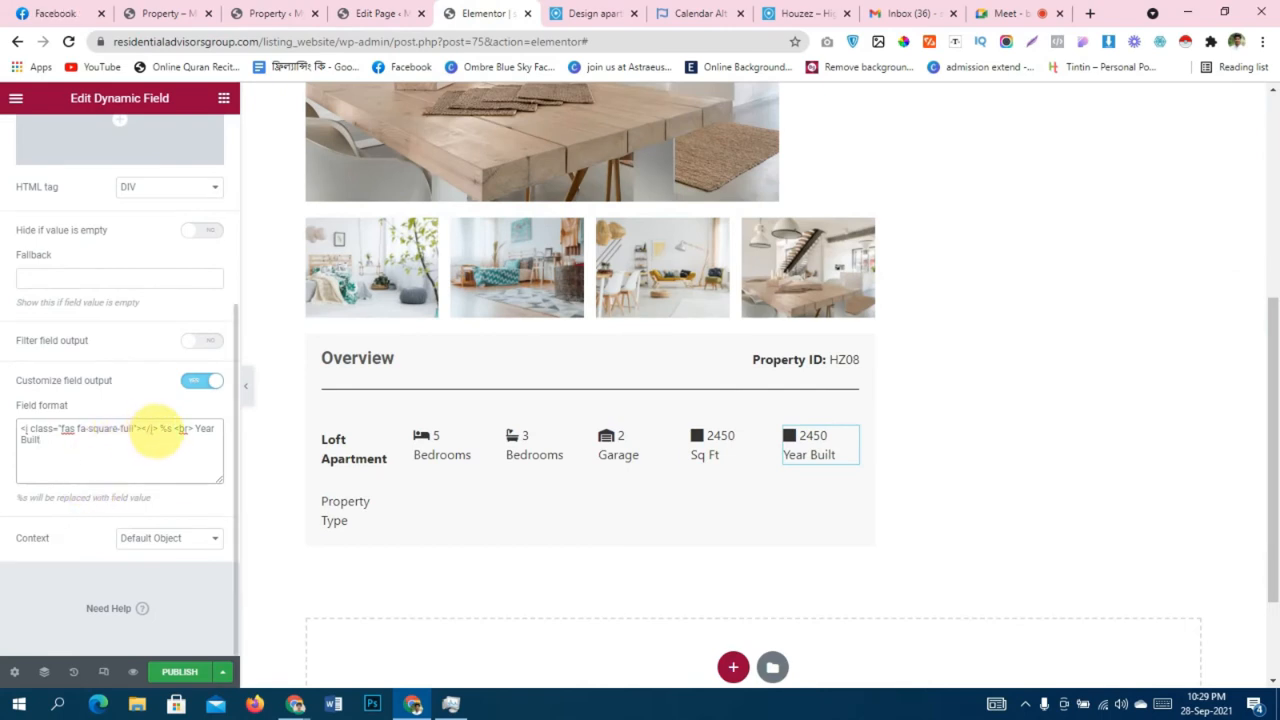
{"action": "left_click_drag", "start_coordinate": [157, 430], "coordinate": [22, 425]}
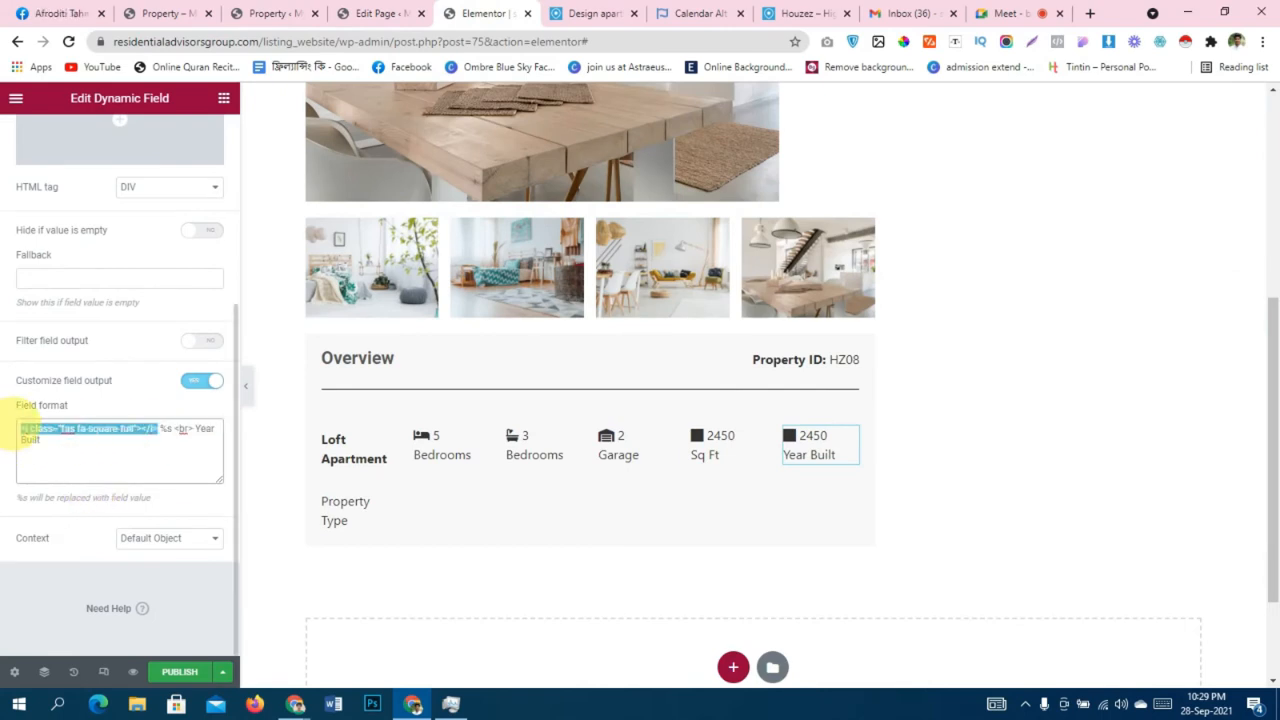
{"action": "key", "text": "ctrl+v"}
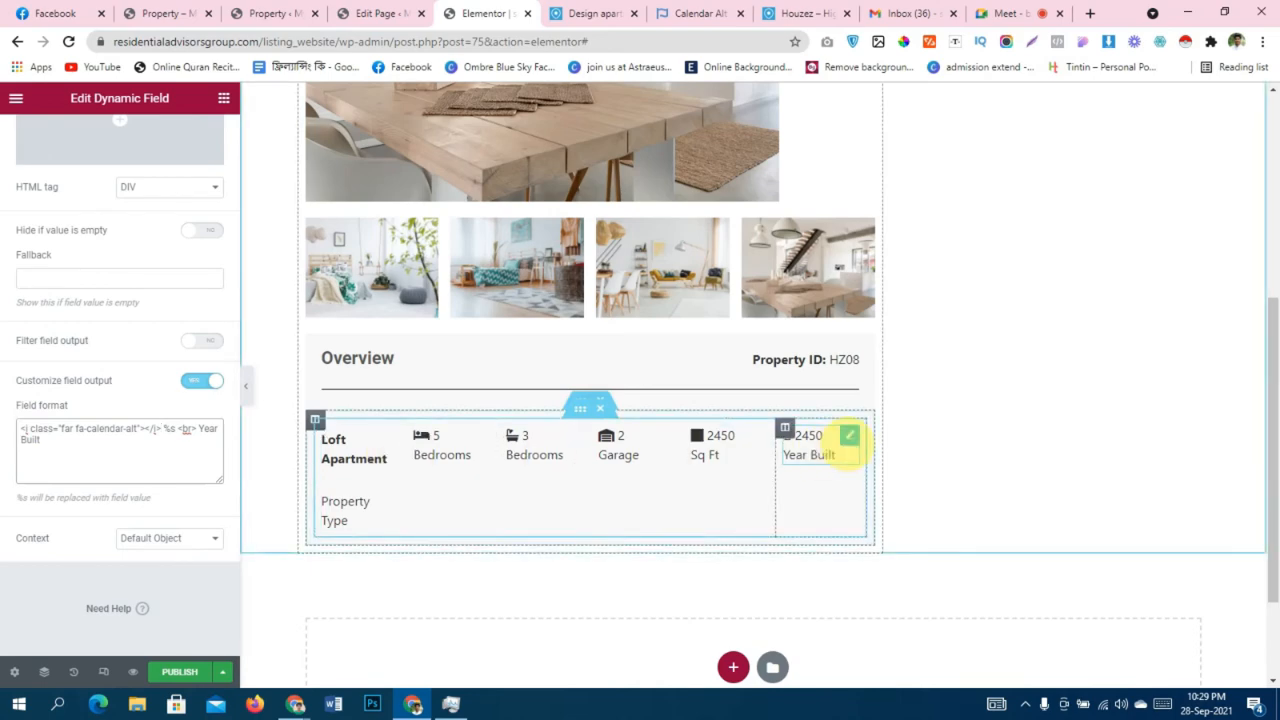
Switch to Font Awesome, go back to the "calander" search results and open the solid calendar-week icon.
{"action": "left_click", "coordinate": [593, 13]}
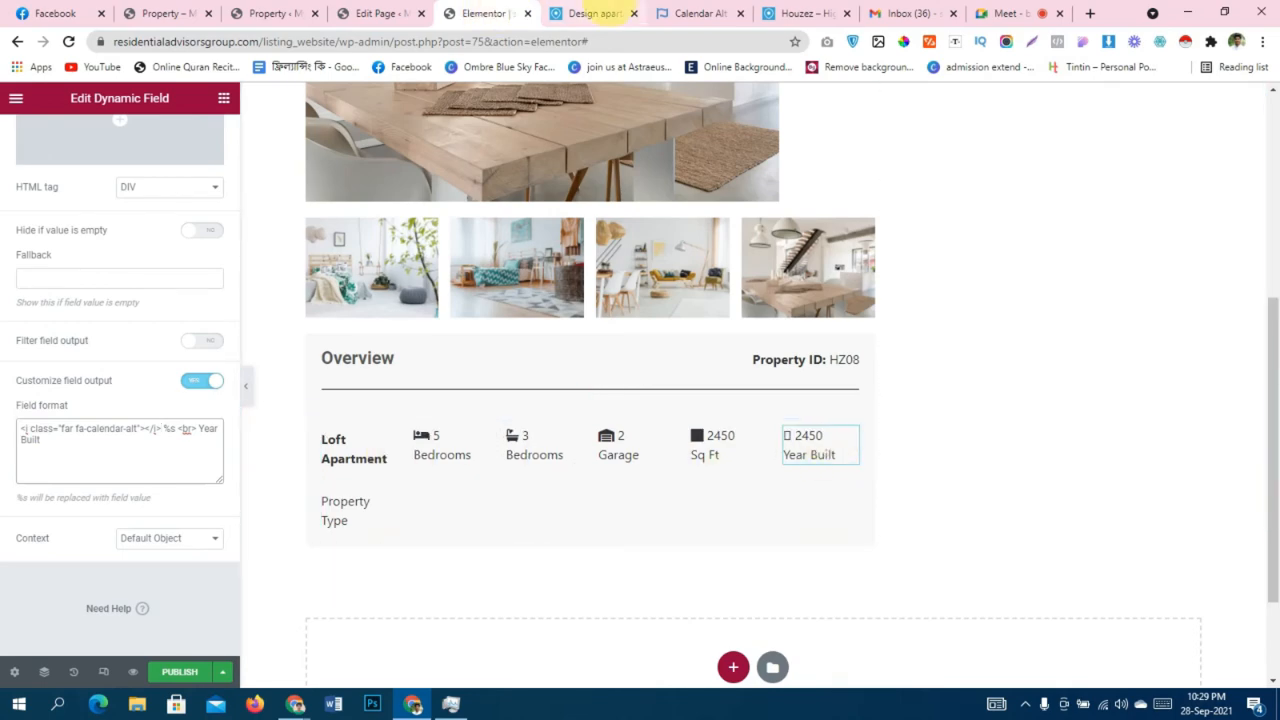
{"action": "left_click", "coordinate": [700, 13]}
{"action": "left_click", "coordinate": [805, 13]}
{"action": "left_click", "coordinate": [692, 13]}
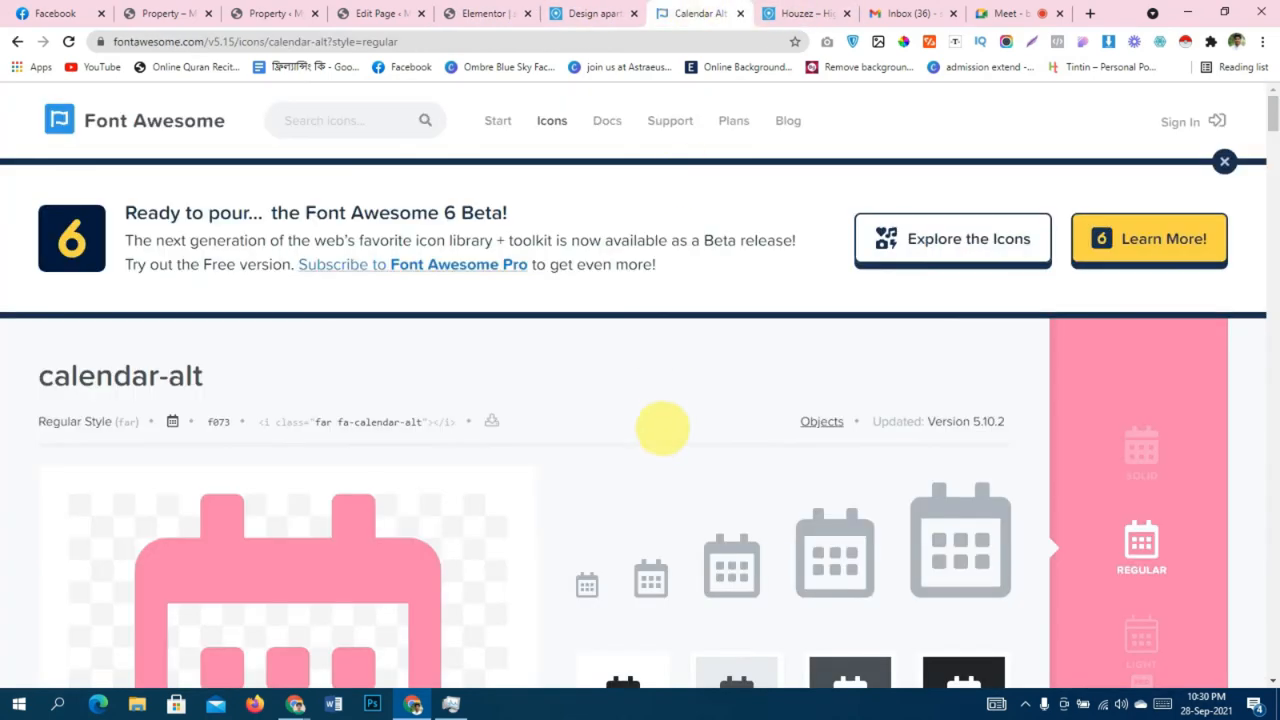
{"action": "scroll", "coordinate": [660, 430], "scroll_direction": "down", "scroll_amount": 3}
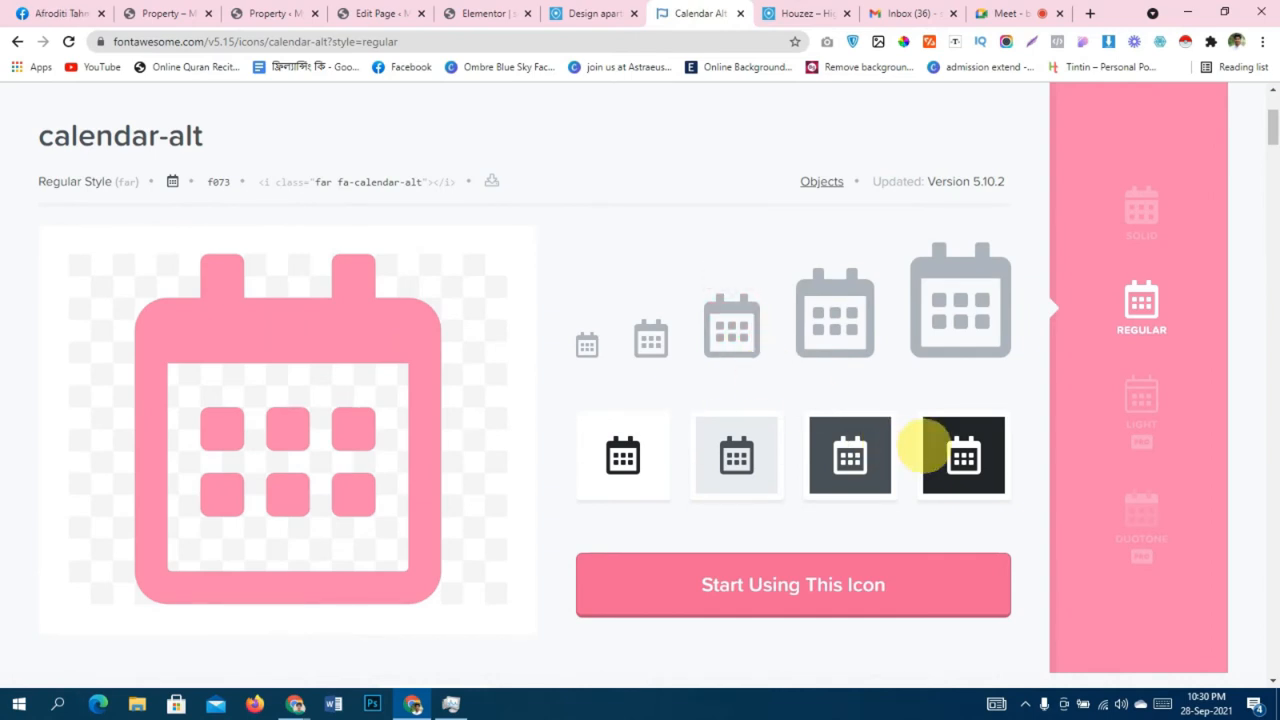
{"action": "scroll", "coordinate": [508, 466], "scroll_direction": "up", "scroll_amount": 3}
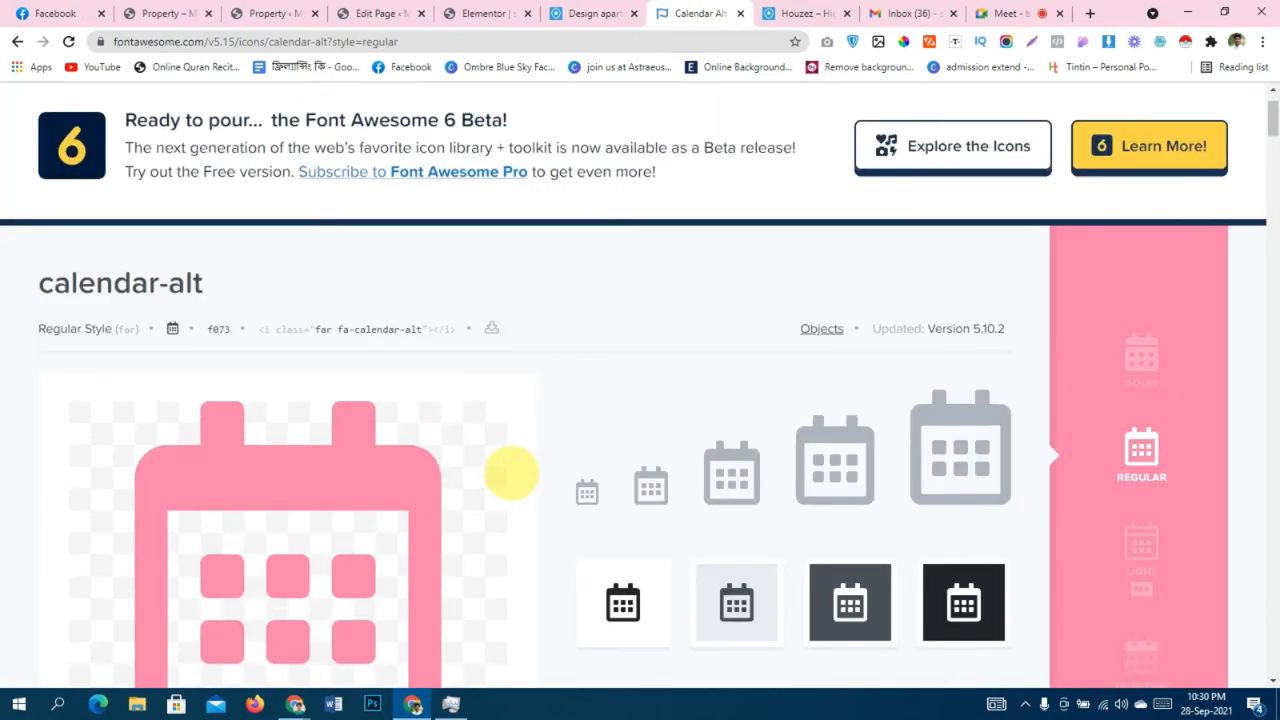
{"action": "left_click", "coordinate": [17, 41]}
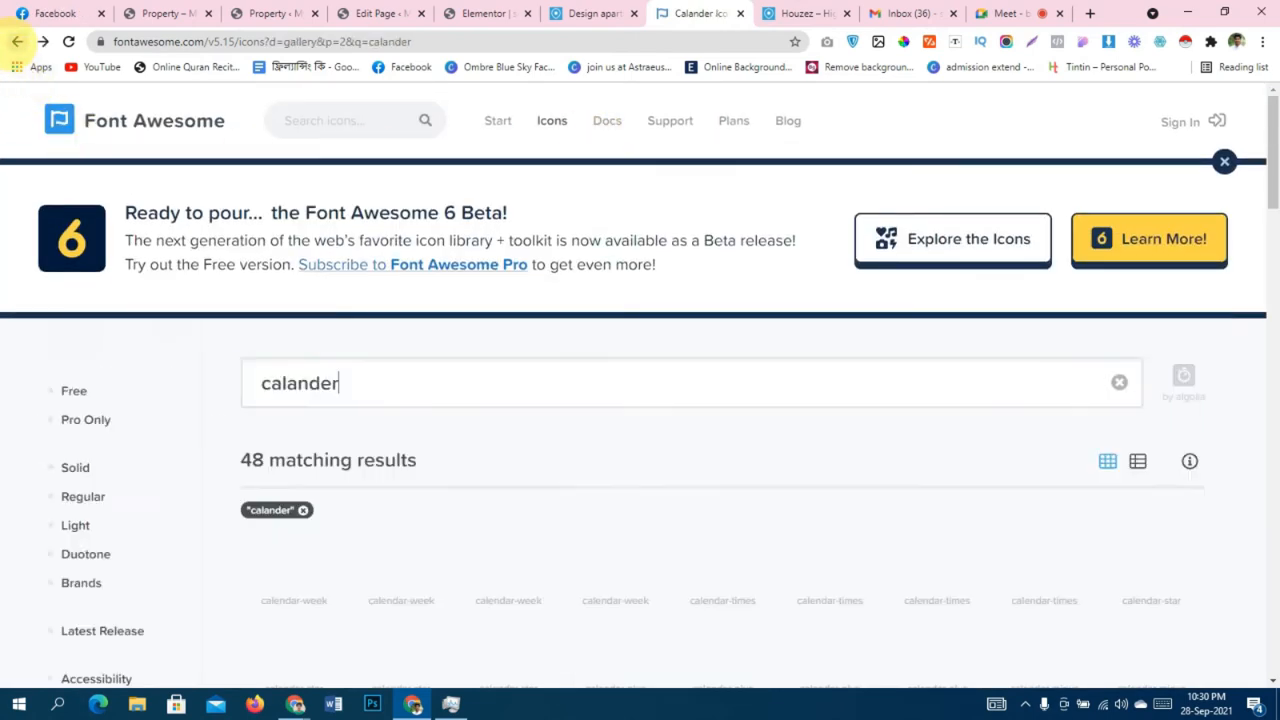
{"action": "scroll", "coordinate": [414, 429], "scroll_direction": "down", "scroll_amount": 2}
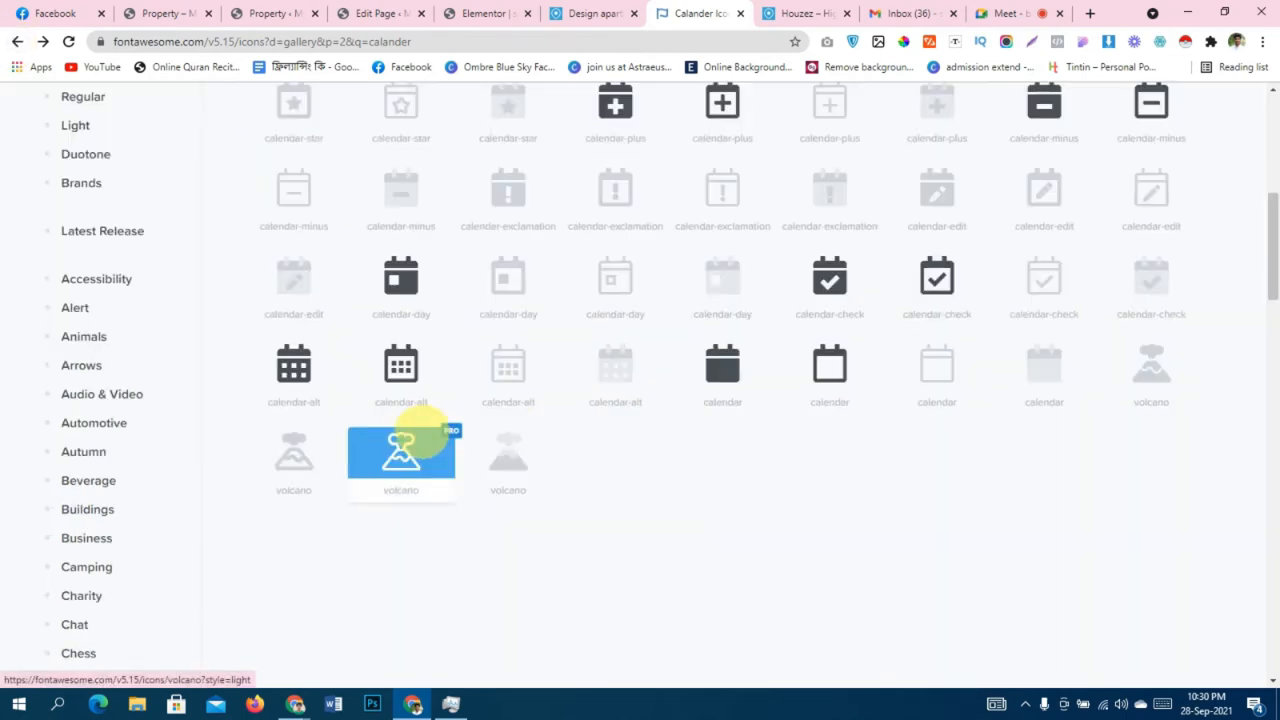
{"action": "scroll", "coordinate": [449, 505], "scroll_direction": "up", "scroll_amount": 4}
{"action": "scroll", "coordinate": [449, 505], "scroll_direction": "up", "scroll_amount": 1}
{"action": "left_click", "coordinate": [303, 497]}
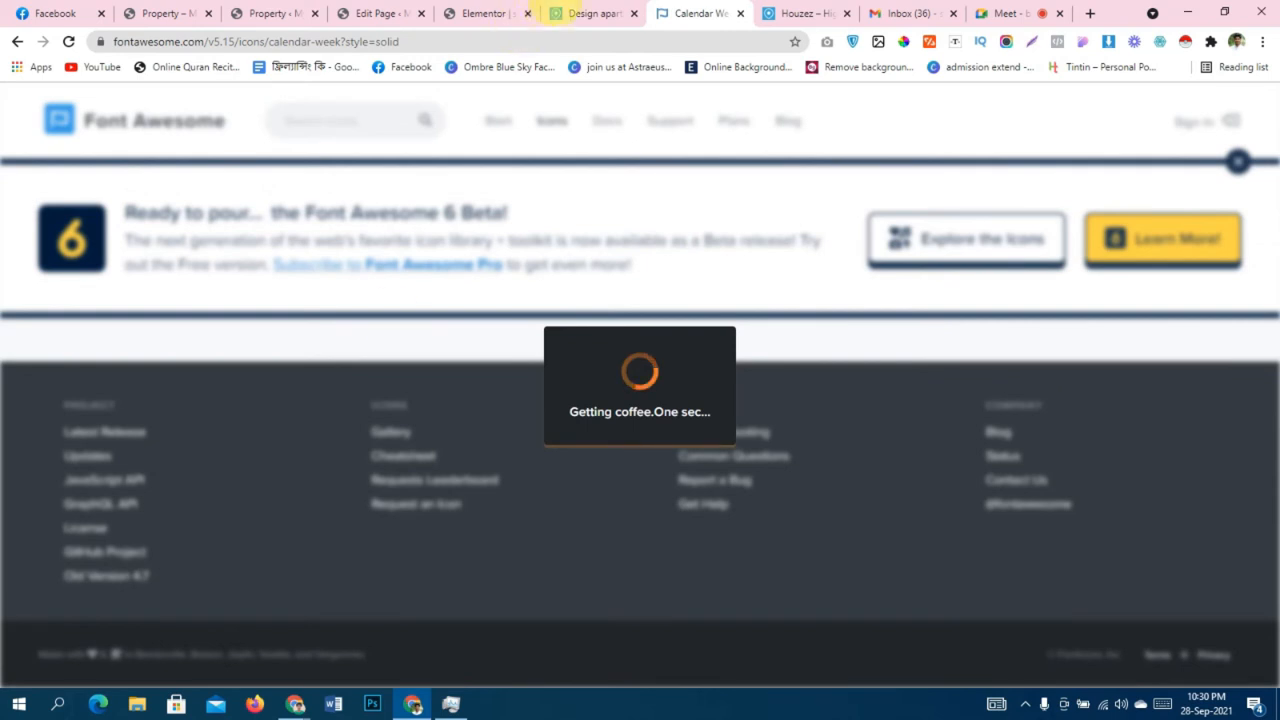
Copy the calendar-week icon's HTML and replace the Year Built field format's calendar-alt icon with <i class="fas fa-calendar-week"></i> in the Elementor template.
{"action": "left_click", "coordinate": [484, 13]}
{"action": "left_click", "coordinate": [700, 13]}
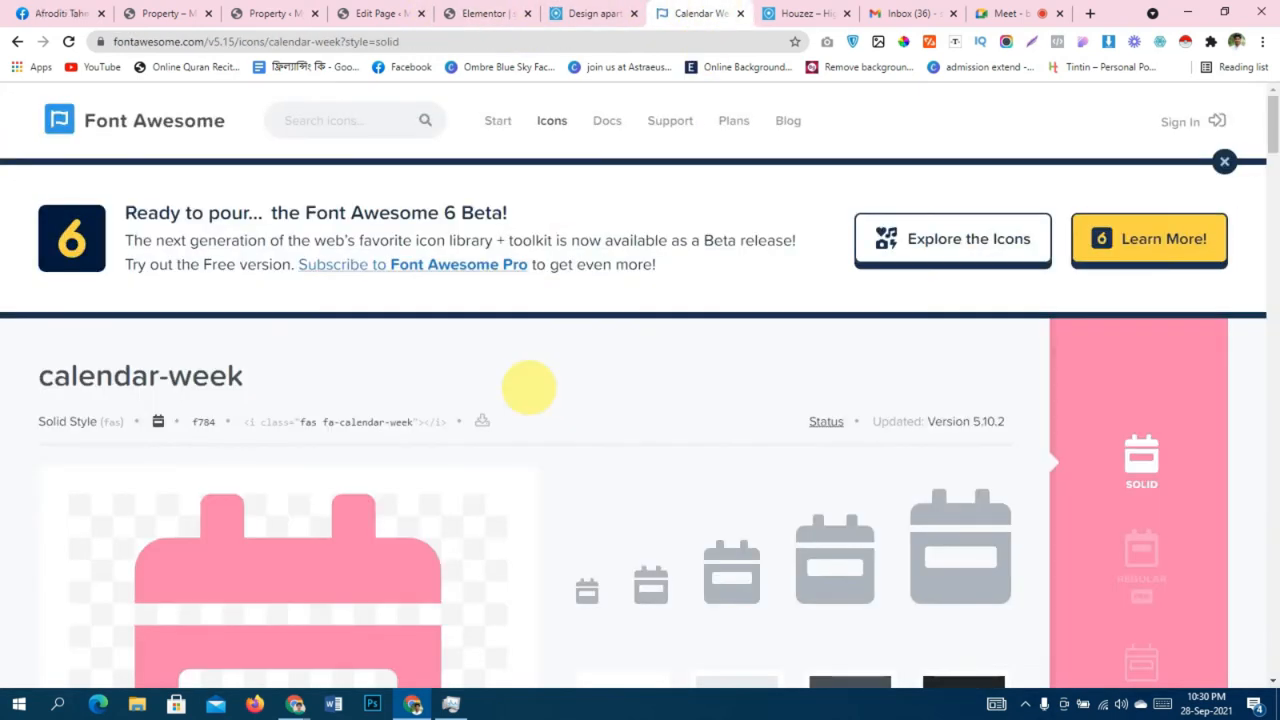
{"action": "left_click", "coordinate": [349, 421]}
{"action": "left_click", "coordinate": [484, 13]}
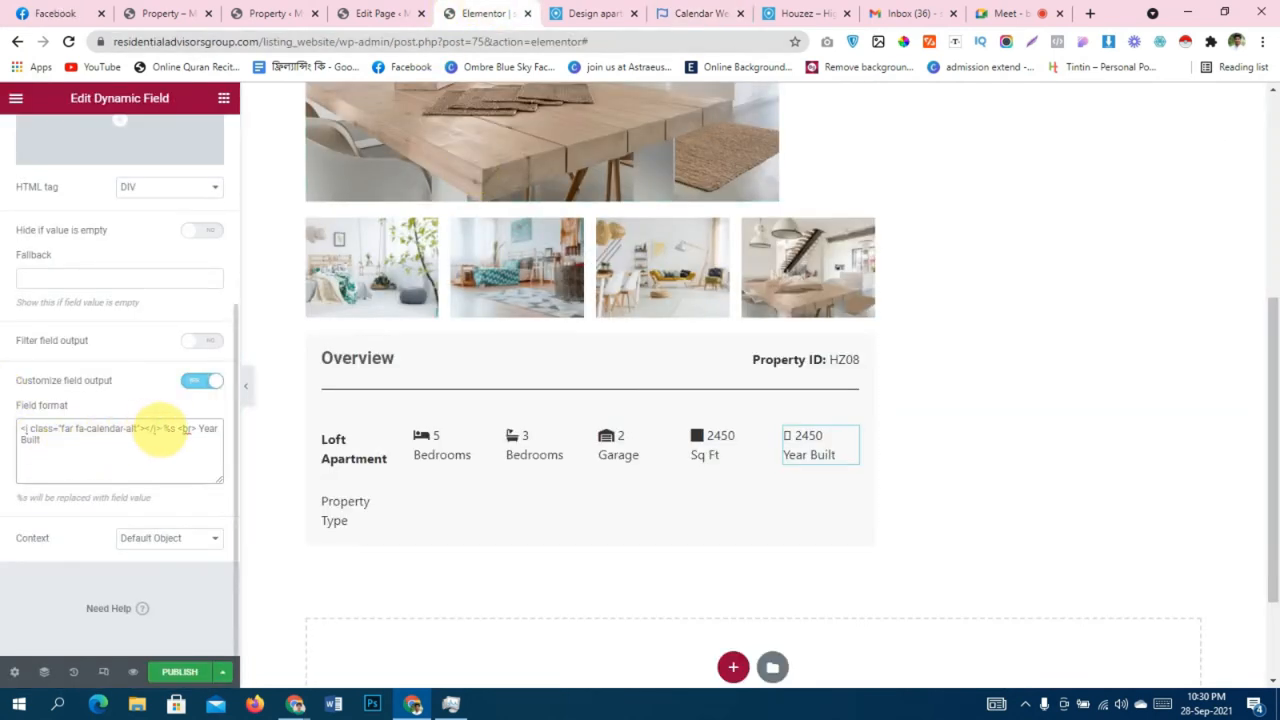
{"action": "left_click_drag", "start_coordinate": [160, 428], "coordinate": [16, 424]}
{"action": "key", "text": "ctrl+v"}
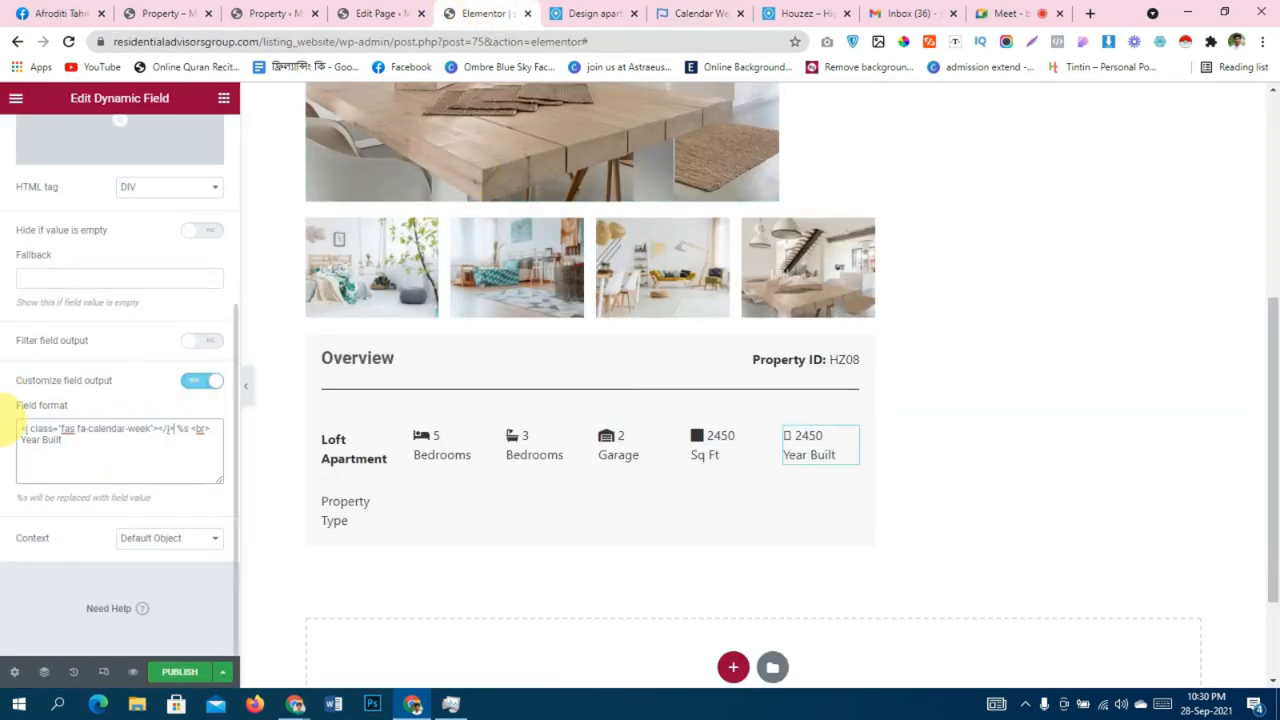
Compare the finished Overview row with the Houzez demo listing and examine the demo's Overview and Description sections.
{"action": "scroll", "coordinate": [680, 500], "scroll_direction": "down", "scroll_amount": 1}
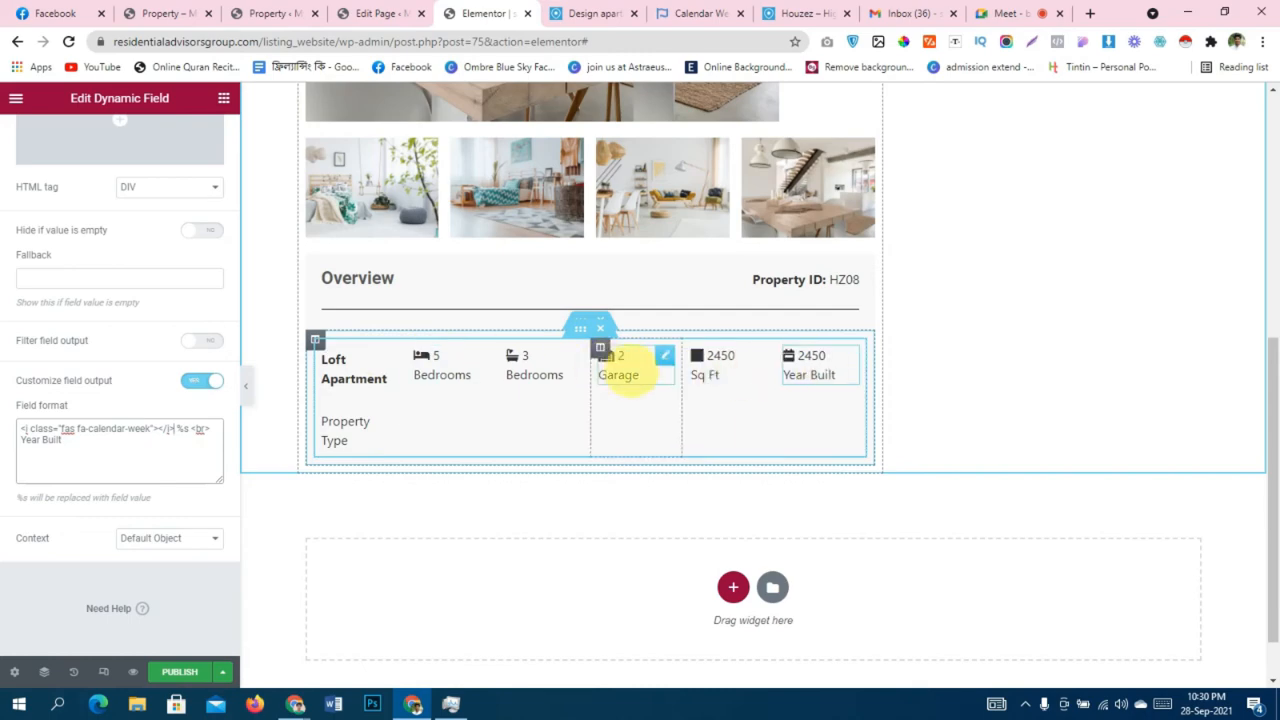
{"action": "scroll", "coordinate": [520, 382], "scroll_direction": "down", "scroll_amount": 1}
{"action": "left_click", "coordinate": [583, 13]}
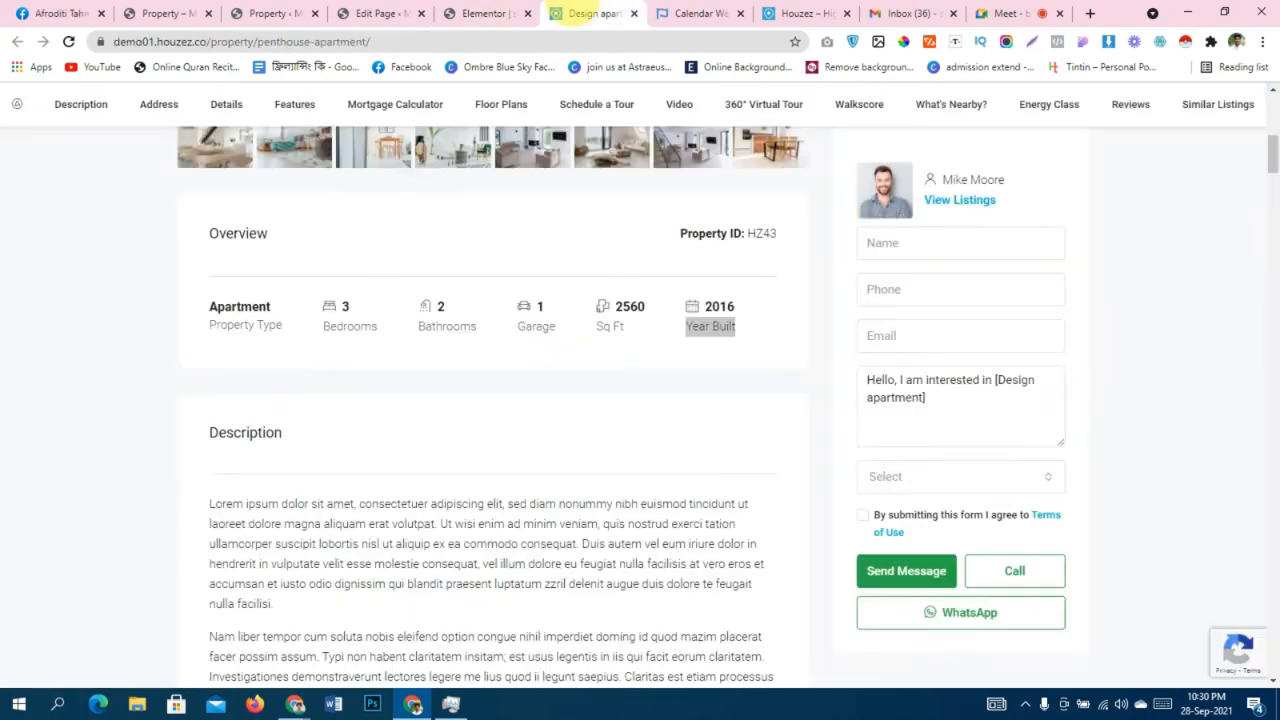
{"action": "left_click", "coordinate": [346, 366]}
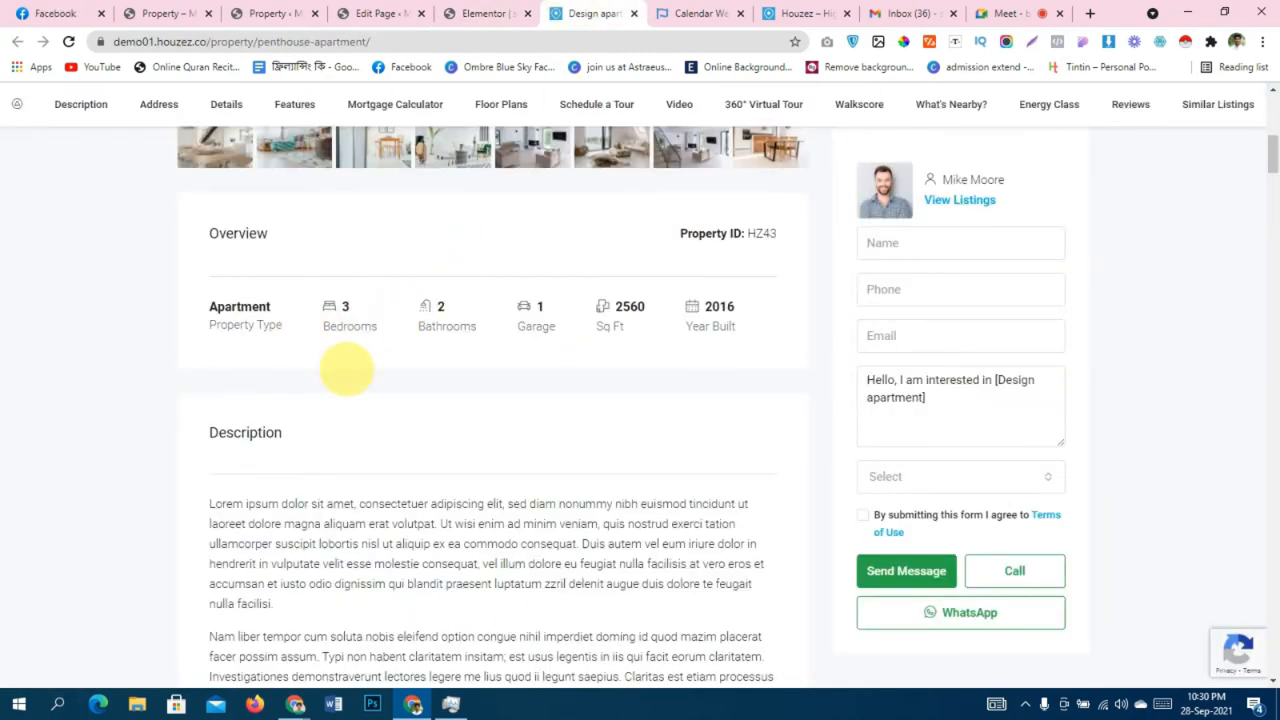
{"action": "scroll", "coordinate": [506, 435], "scroll_direction": "down", "scroll_amount": 1}
{"action": "scroll", "coordinate": [506, 435], "scroll_direction": "up", "scroll_amount": 1}
{"action": "scroll", "coordinate": [492, 406], "scroll_direction": "down", "scroll_amount": 1}
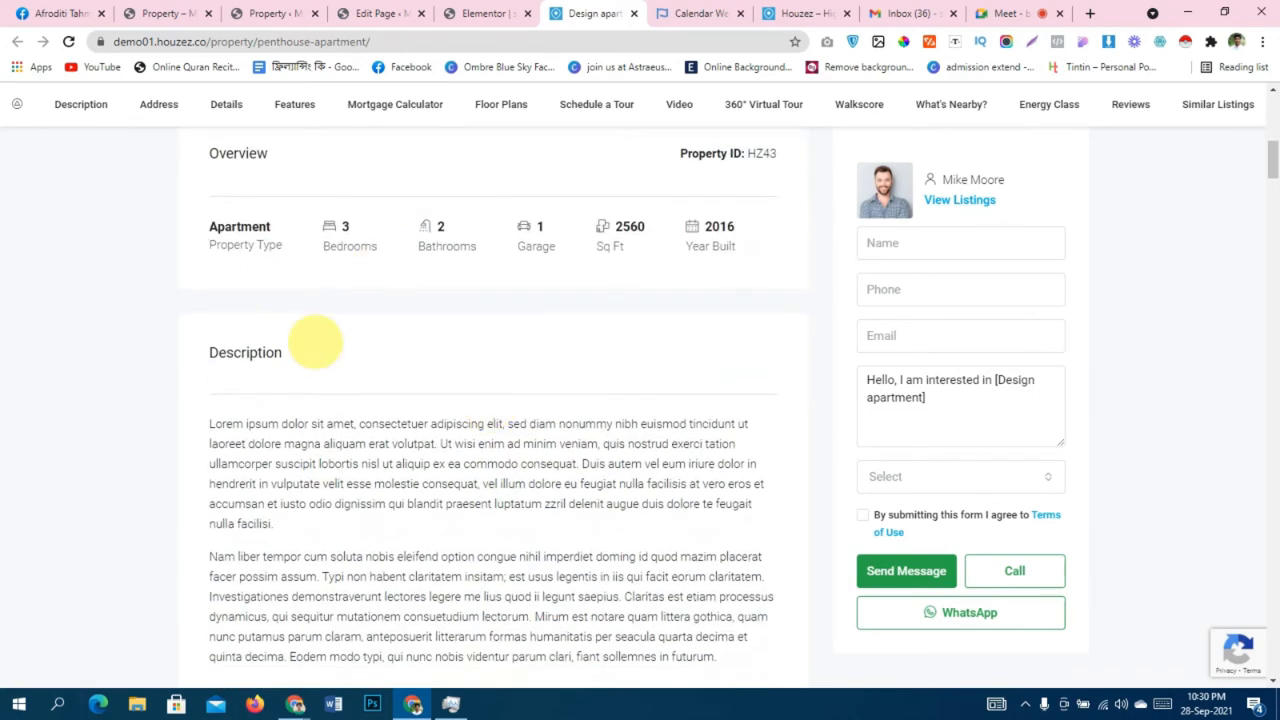
{"action": "scroll", "coordinate": [312, 341], "scroll_direction": "up", "scroll_amount": 2}
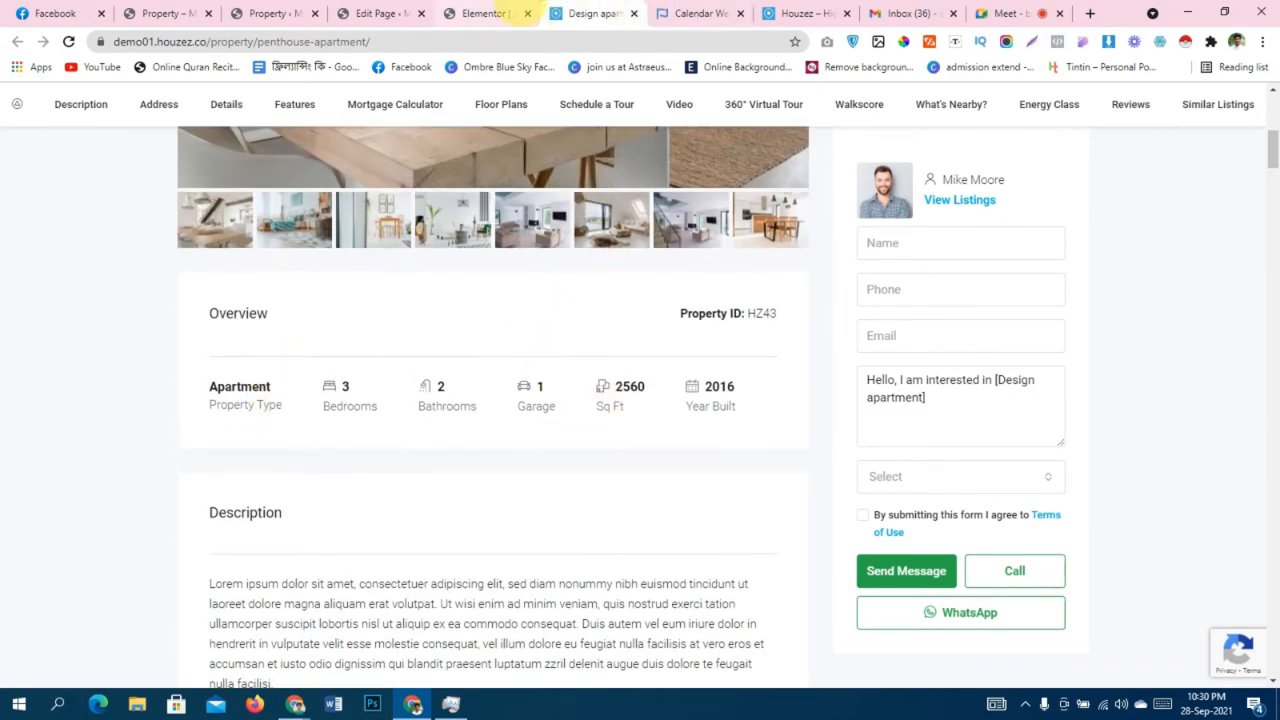
In the Elementor template, unlink the margins of the Overview heading's inner section and set its top margin to 20 px.
{"action": "left_click", "coordinate": [500, 12]}
{"action": "scroll", "coordinate": [600, 410], "scroll_direction": "up", "scroll_amount": 3}
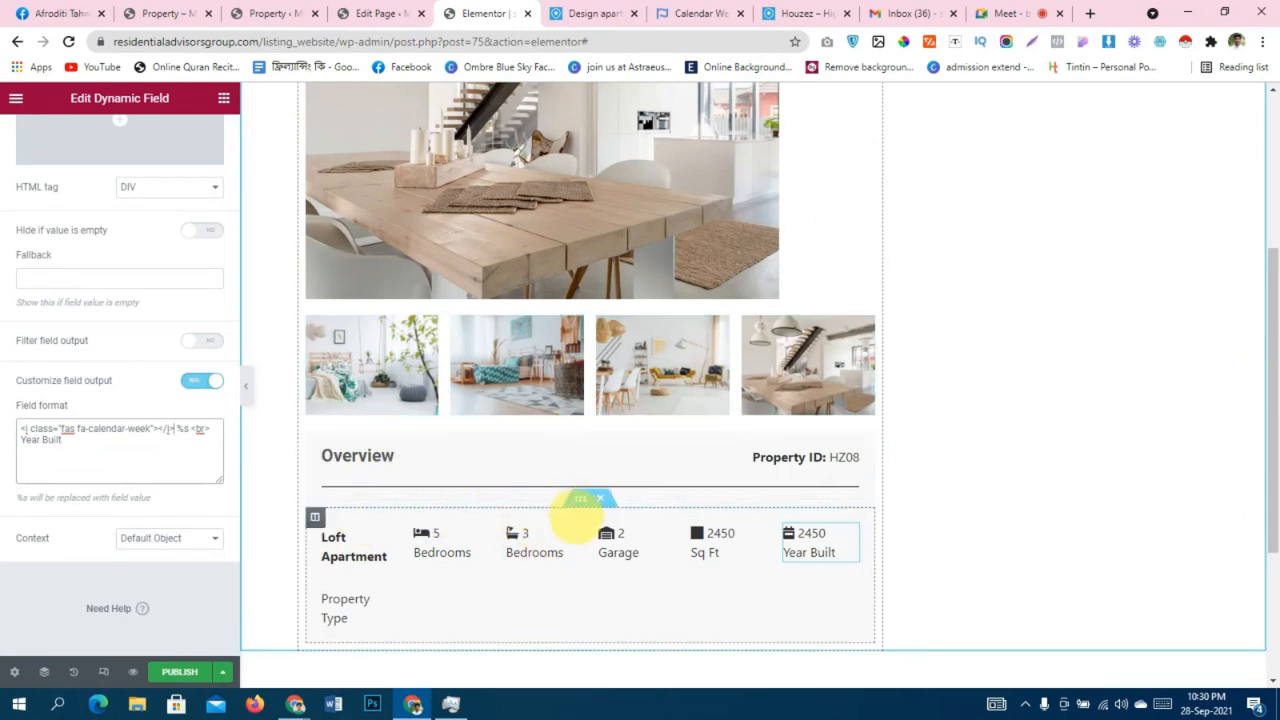
{"action": "left_click", "coordinate": [580, 497]}
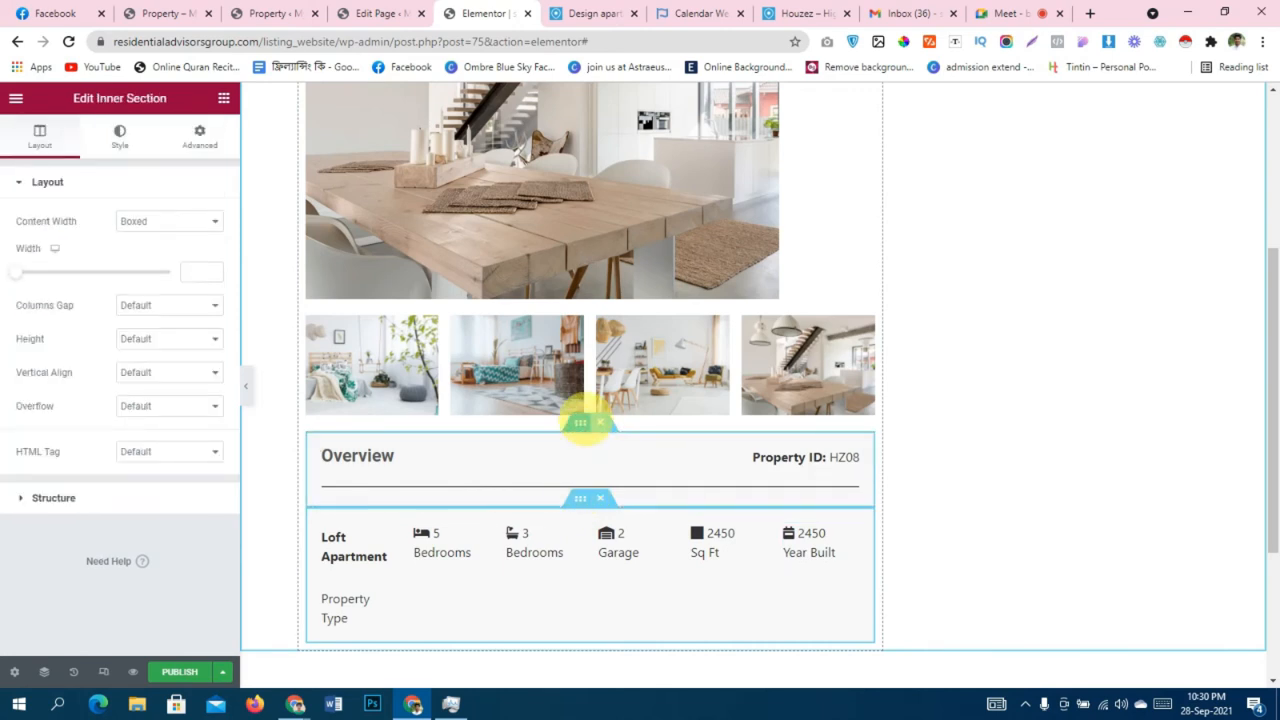
{"action": "left_click", "coordinate": [579, 423]}
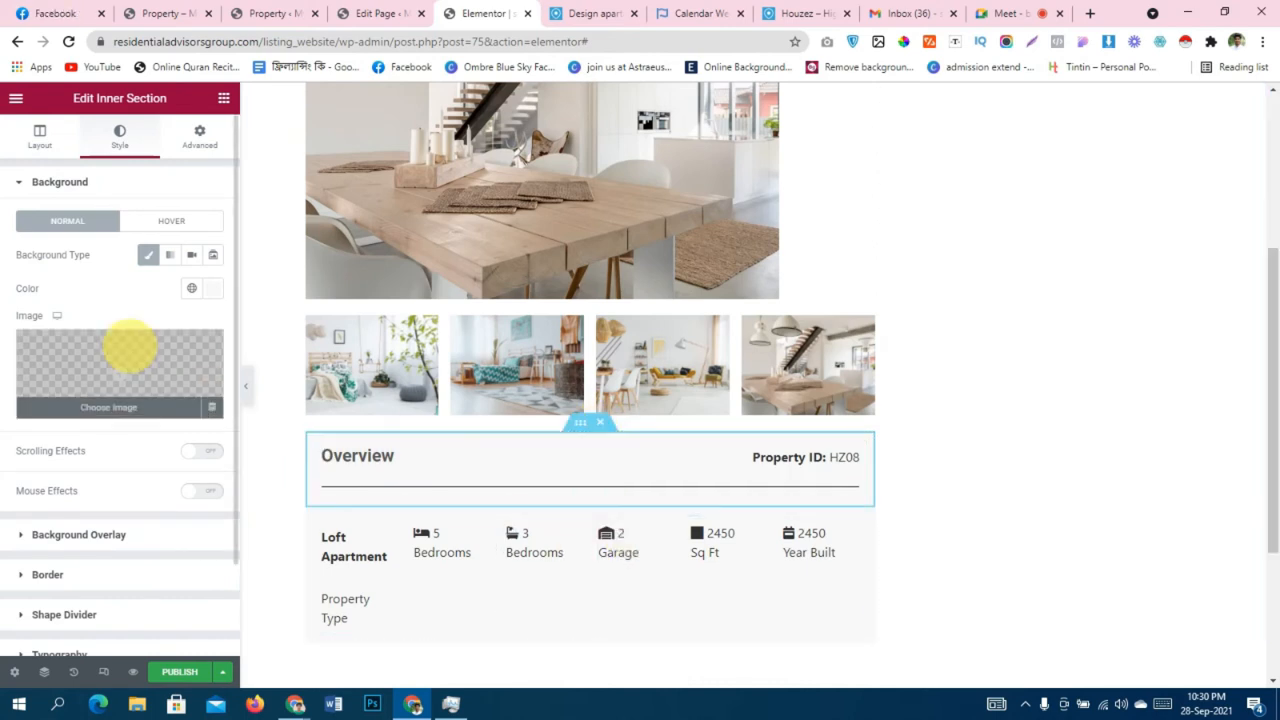
{"action": "left_click", "coordinate": [199, 137]}
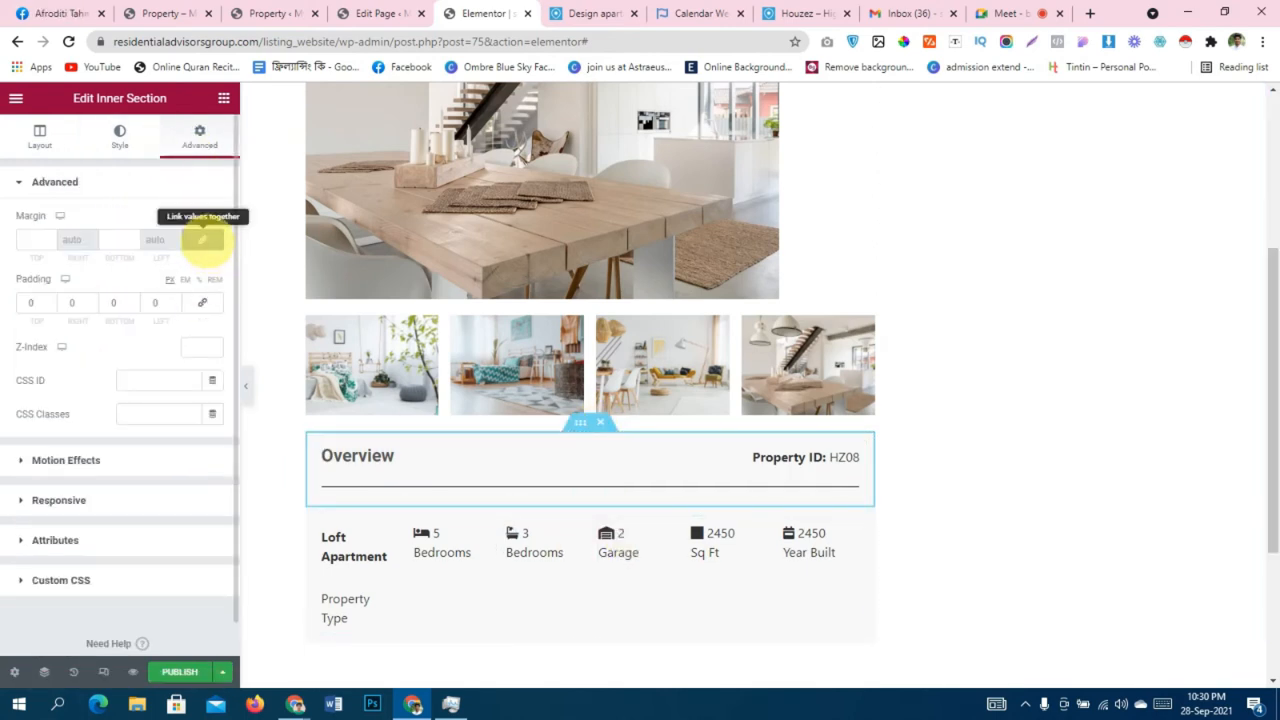
{"action": "left_click", "coordinate": [30, 239]}
{"action": "type", "text": "20"}
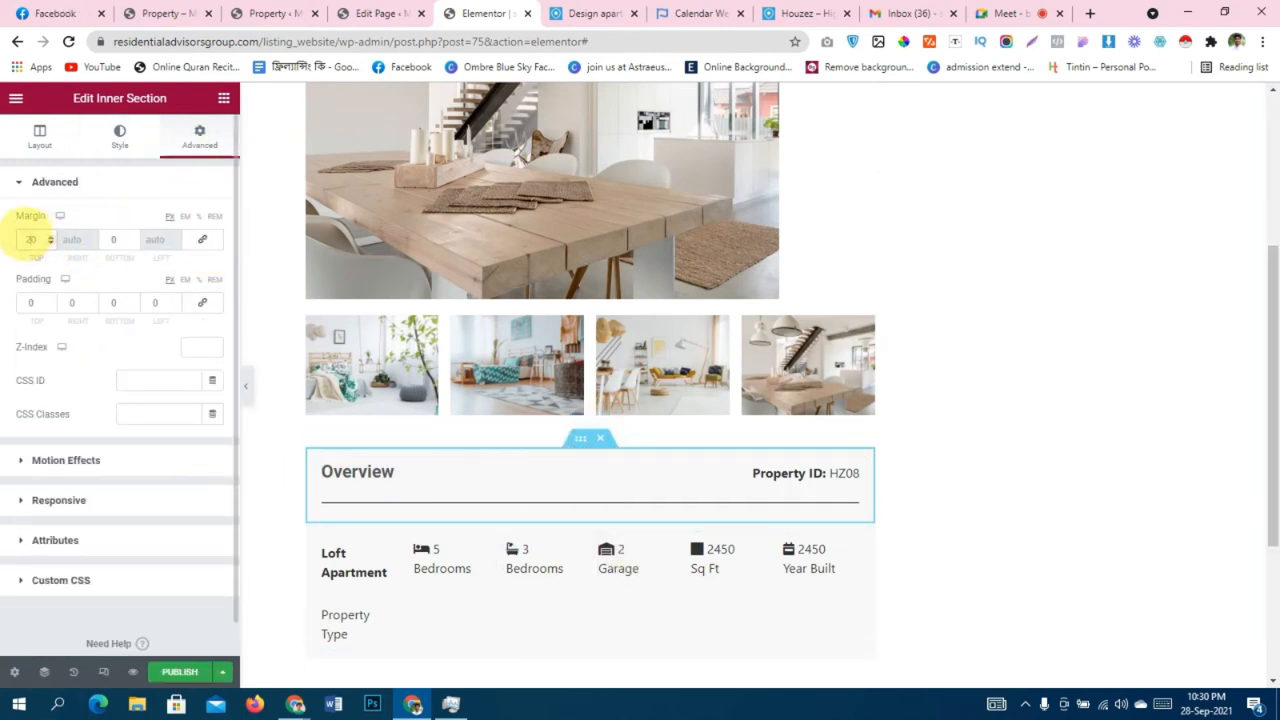
Unlink the margins of the property details inner section and set its bottom margin to 20 px.
{"action": "scroll", "coordinate": [314, 371], "scroll_direction": "down", "scroll_amount": 2}
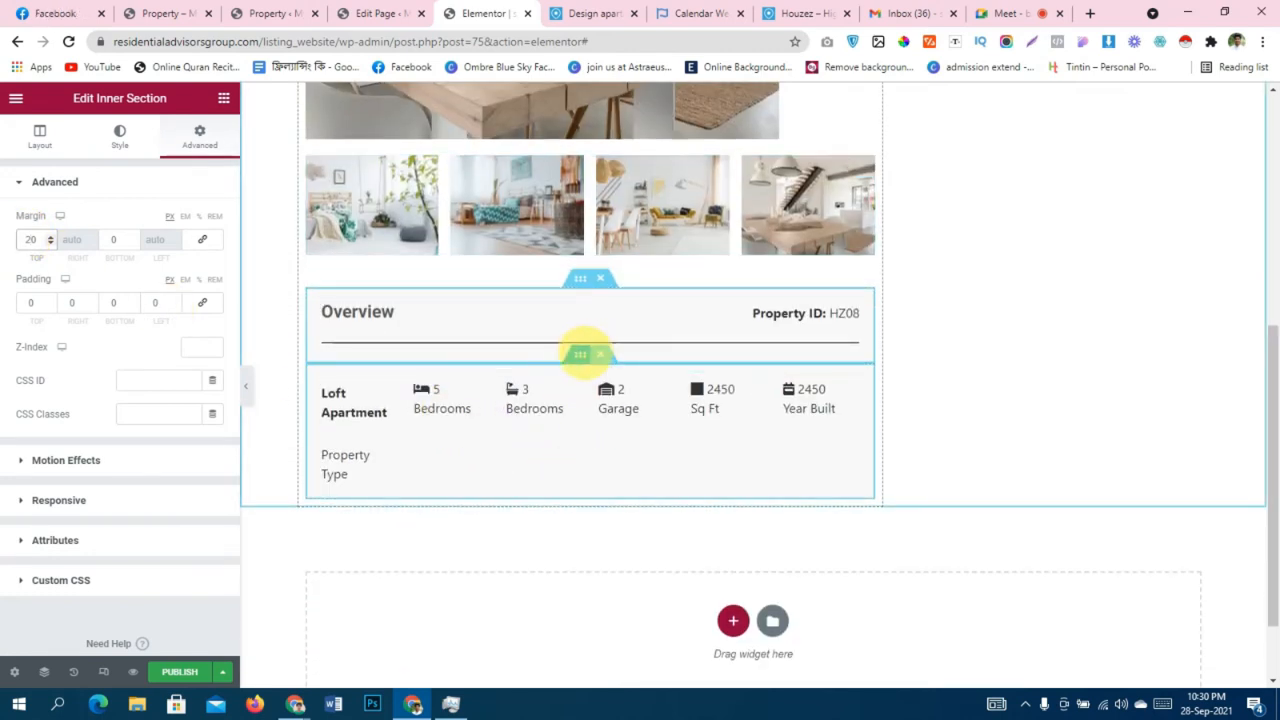
{"action": "left_click", "coordinate": [580, 354]}
{"action": "left_click", "coordinate": [199, 137]}
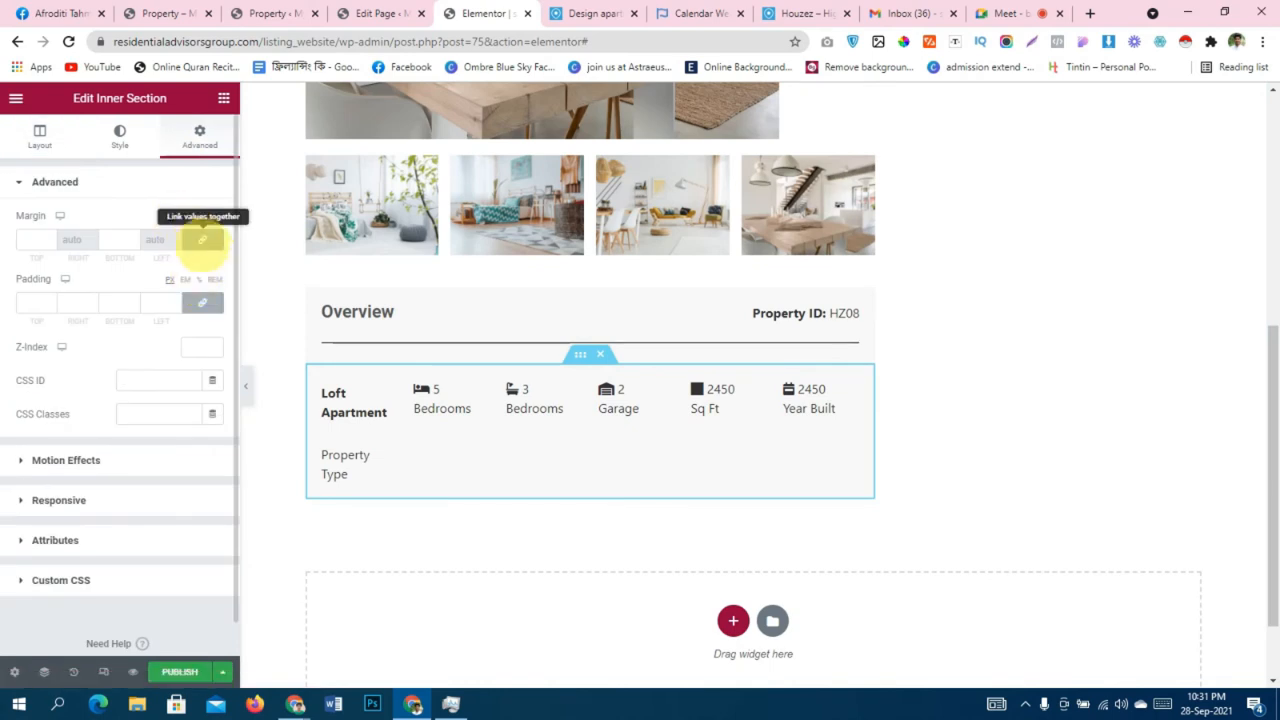
{"action": "left_click", "coordinate": [105, 239]}
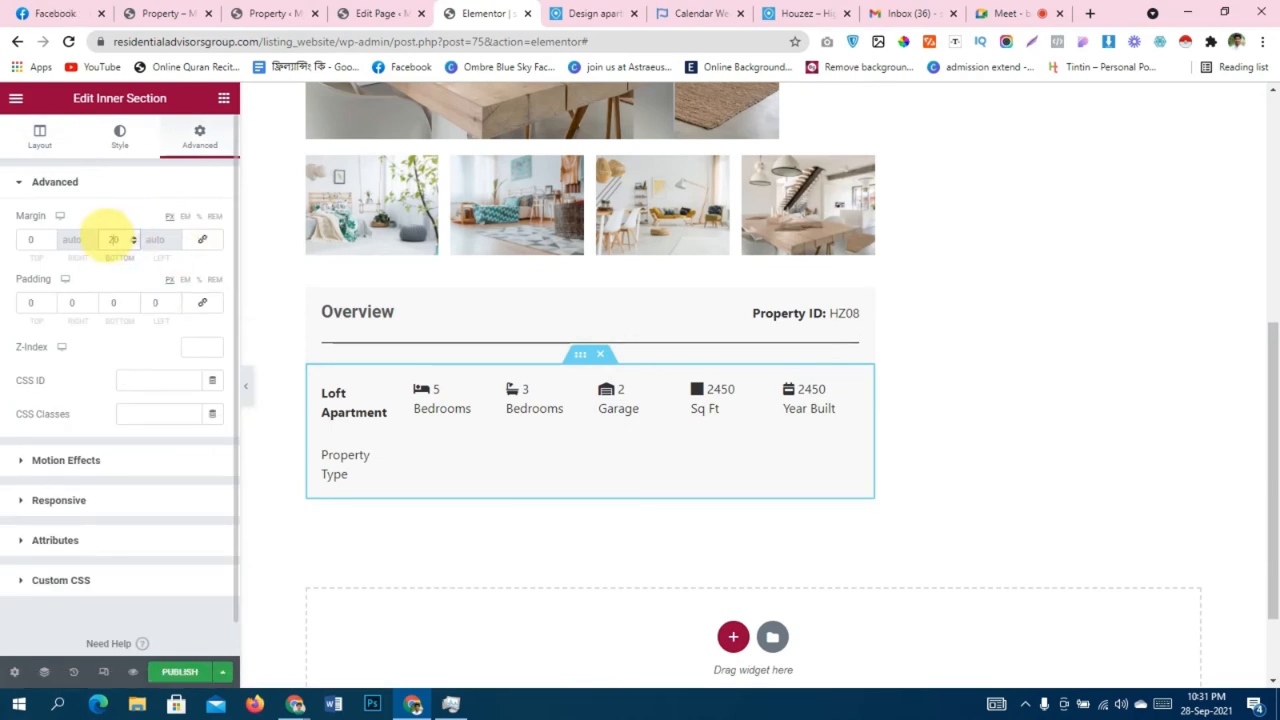
{"action": "type", "text": "20"}
Duplicate the inner section holding the six property detail columns.
{"action": "scroll", "coordinate": [683, 440], "scroll_direction": "down", "scroll_amount": 1}
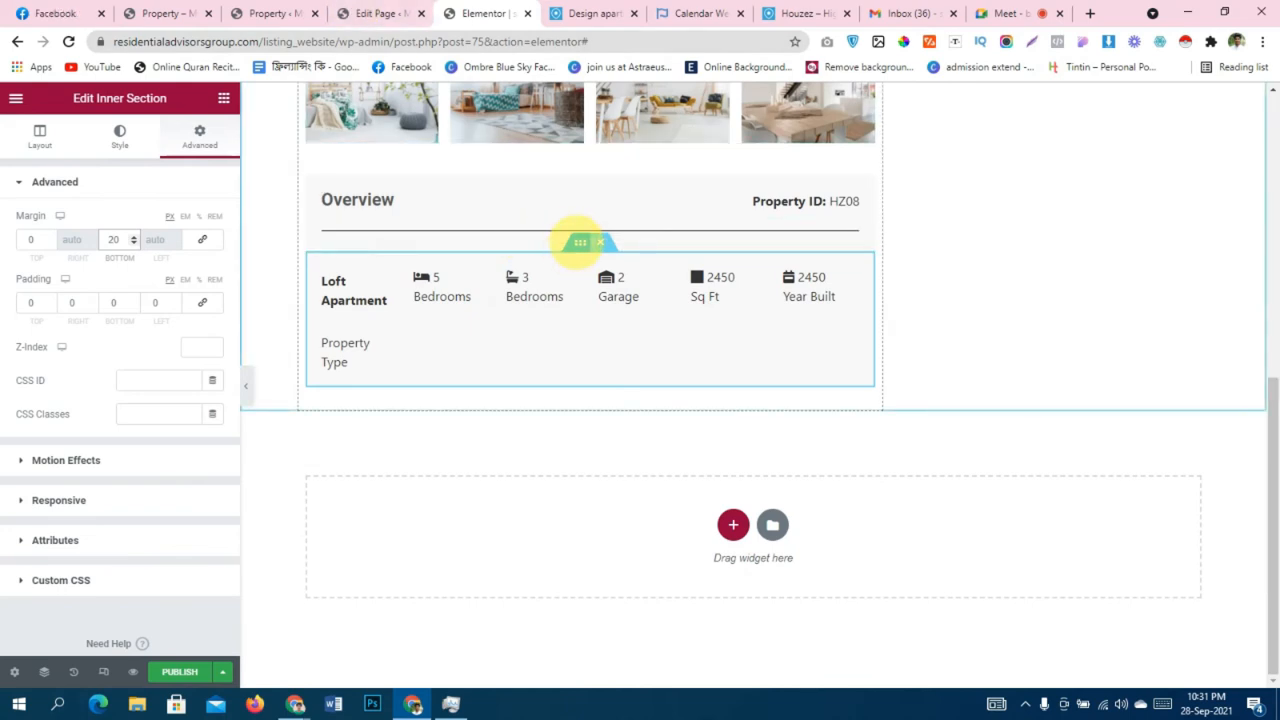
{"action": "right_click", "coordinate": [580, 242]}
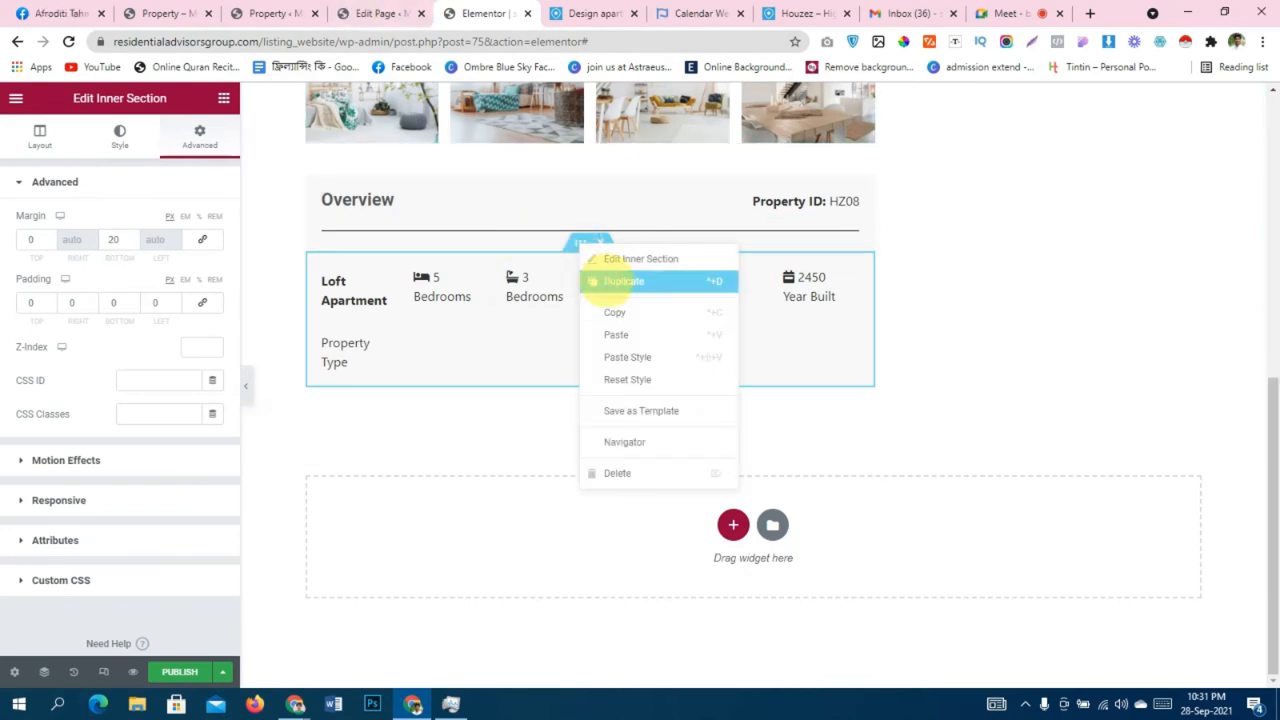
{"action": "left_click", "coordinate": [595, 281]}
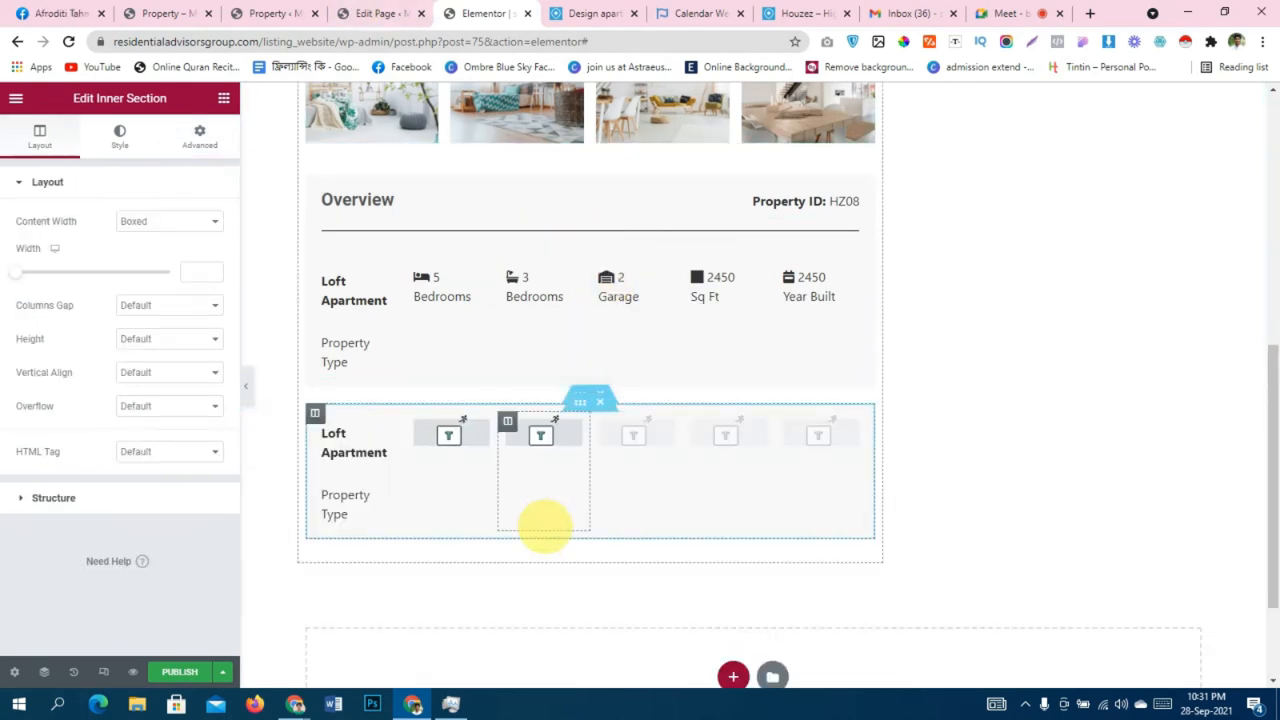
Using the Houzez demo's Description section as reference, copy the Overview heading's inner section and paste it below the duplicated details row.
{"action": "left_click", "coordinate": [380, 14]}
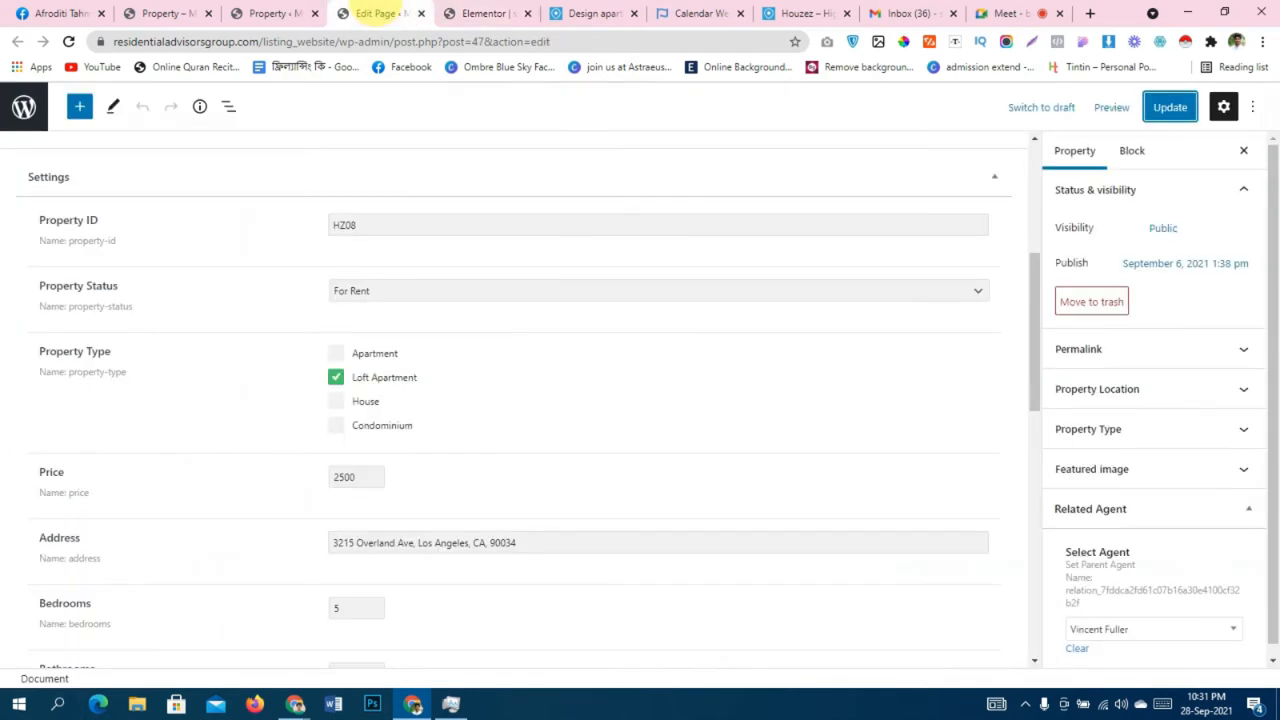
{"action": "left_click", "coordinate": [596, 13]}
{"action": "scroll", "coordinate": [470, 330], "scroll_direction": "down", "scroll_amount": 3}
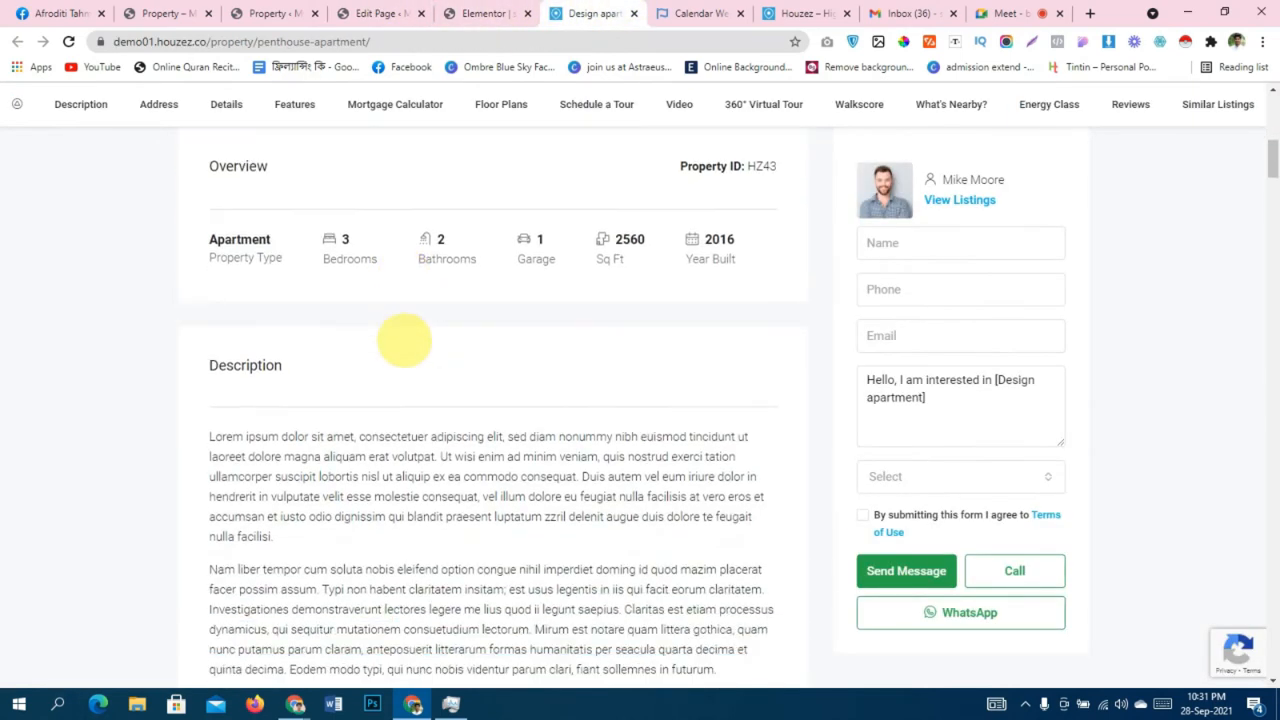
{"action": "left_click_drag", "start_coordinate": [334, 351], "coordinate": [180, 345]}
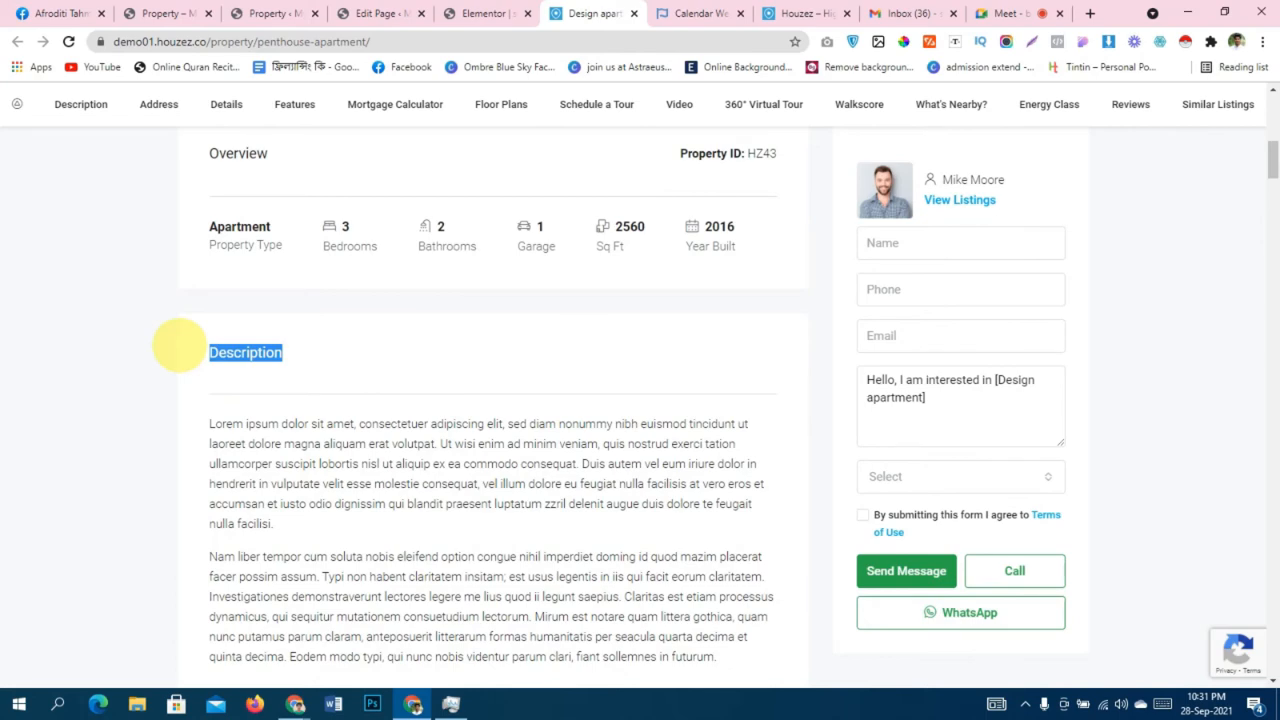
{"action": "left_click", "coordinate": [483, 13]}
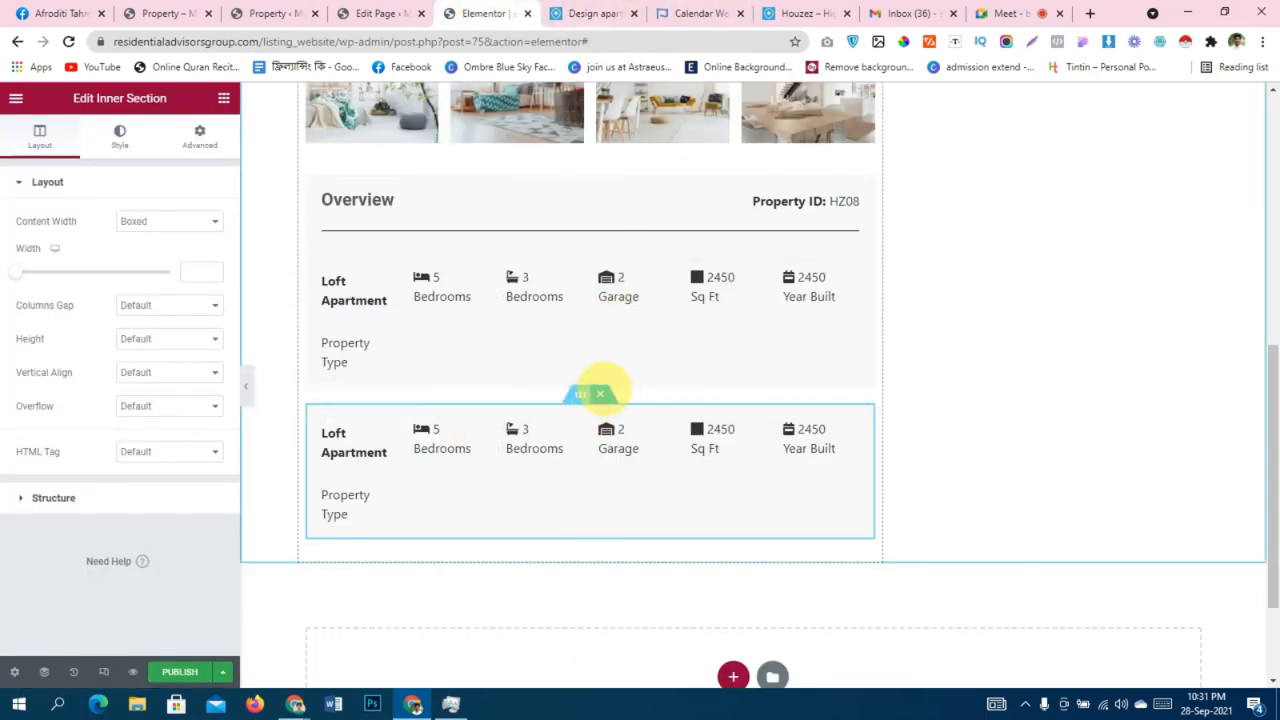
{"action": "scroll", "coordinate": [592, 390], "scroll_direction": "up", "scroll_amount": 2}
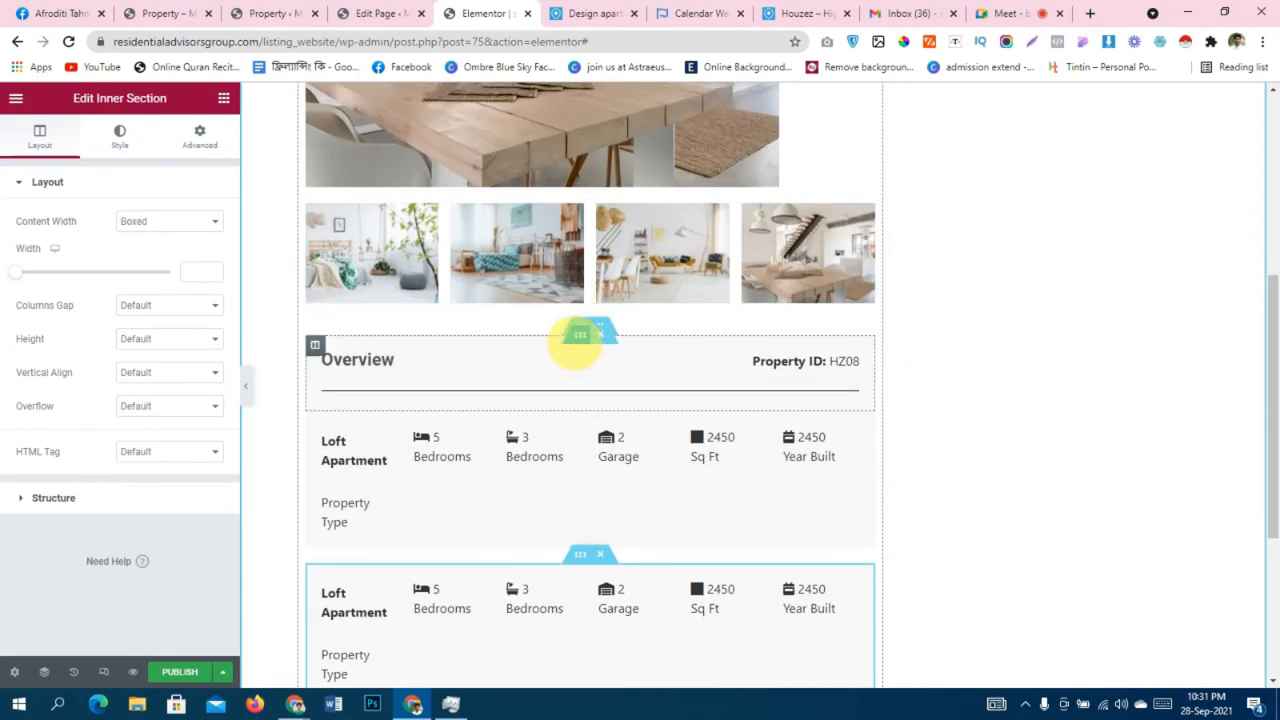
{"action": "right_click", "coordinate": [582, 323]}
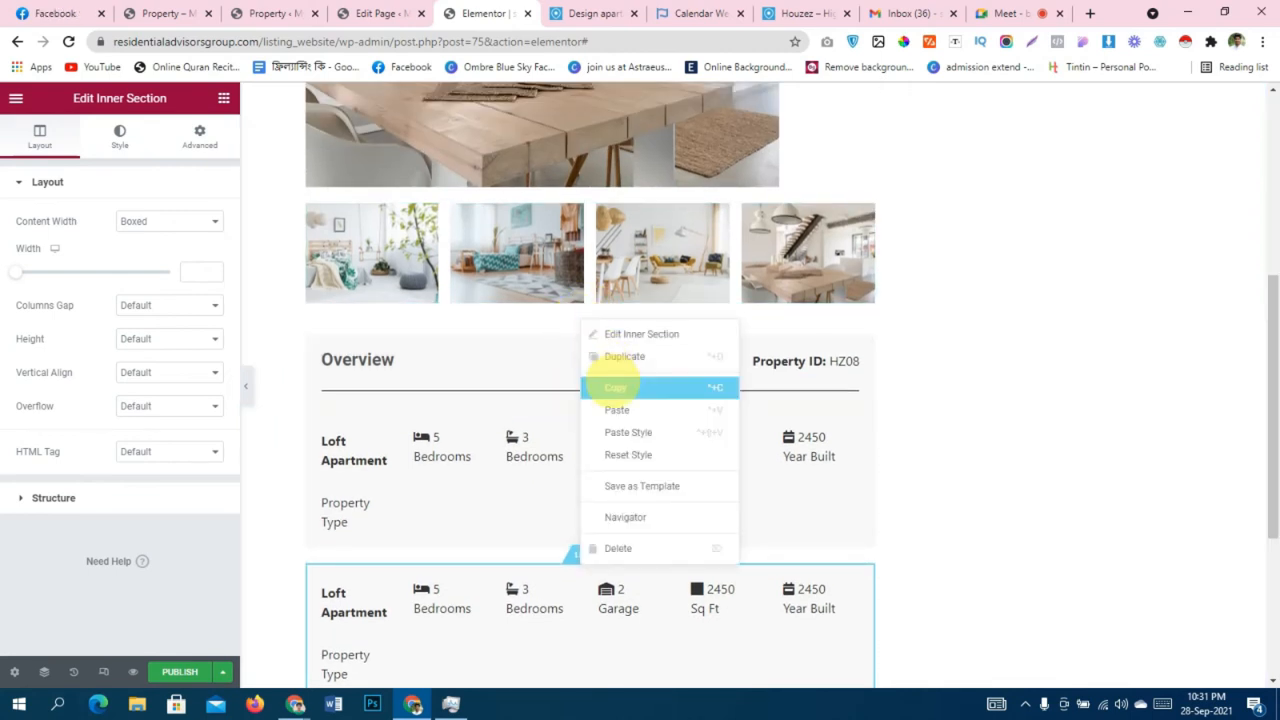
{"action": "left_click", "coordinate": [608, 386]}
{"action": "scroll", "coordinate": [608, 375], "scroll_direction": "down", "scroll_amount": 3}
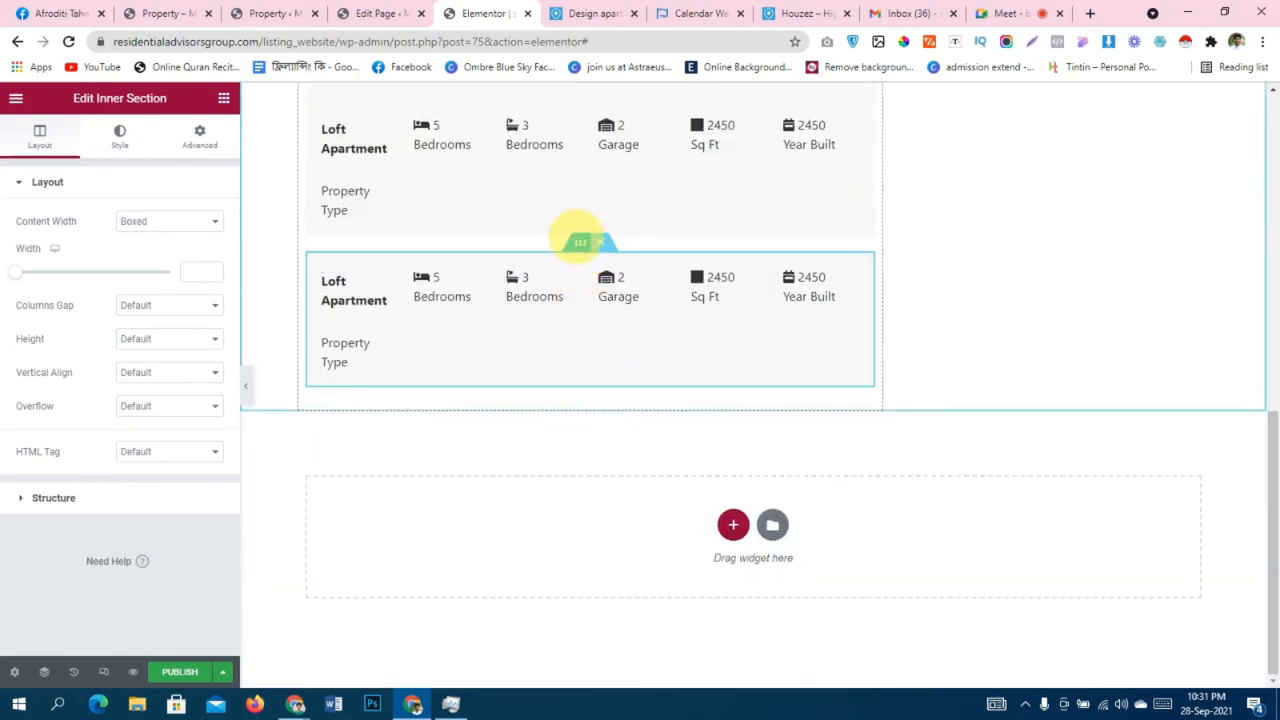
{"action": "right_click", "coordinate": [580, 244]}
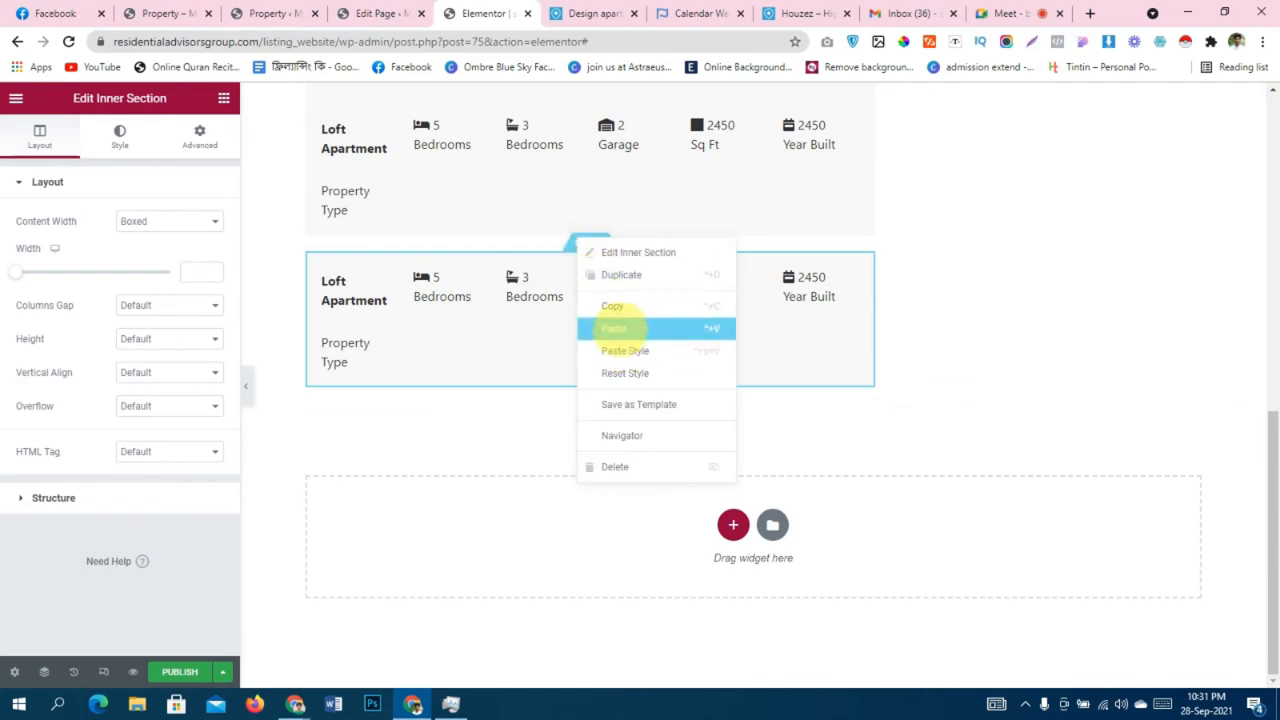
{"action": "left_click", "coordinate": [613, 328]}
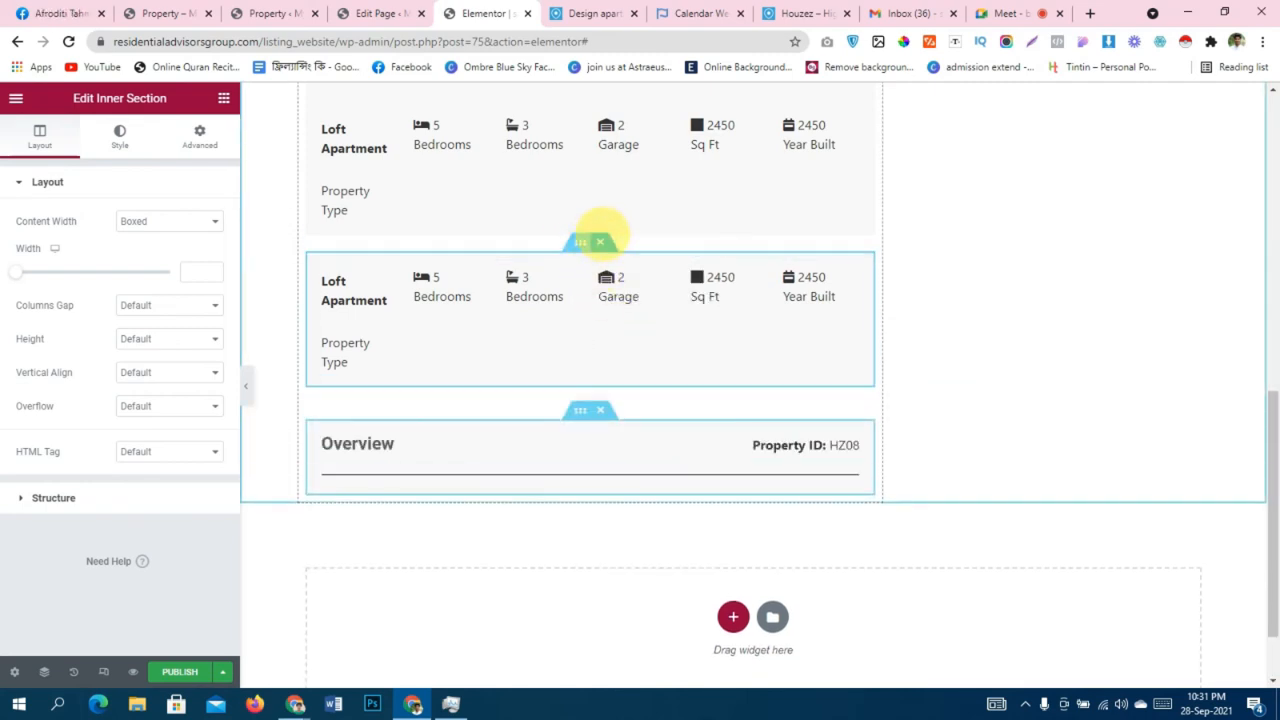
Delete the extra copy of the property details row, keeping only one row between the two Overview headings.
{"action": "left_click", "coordinate": [600, 241]}
{"action": "scroll", "coordinate": [597, 338], "scroll_direction": "up", "scroll_amount": 2}
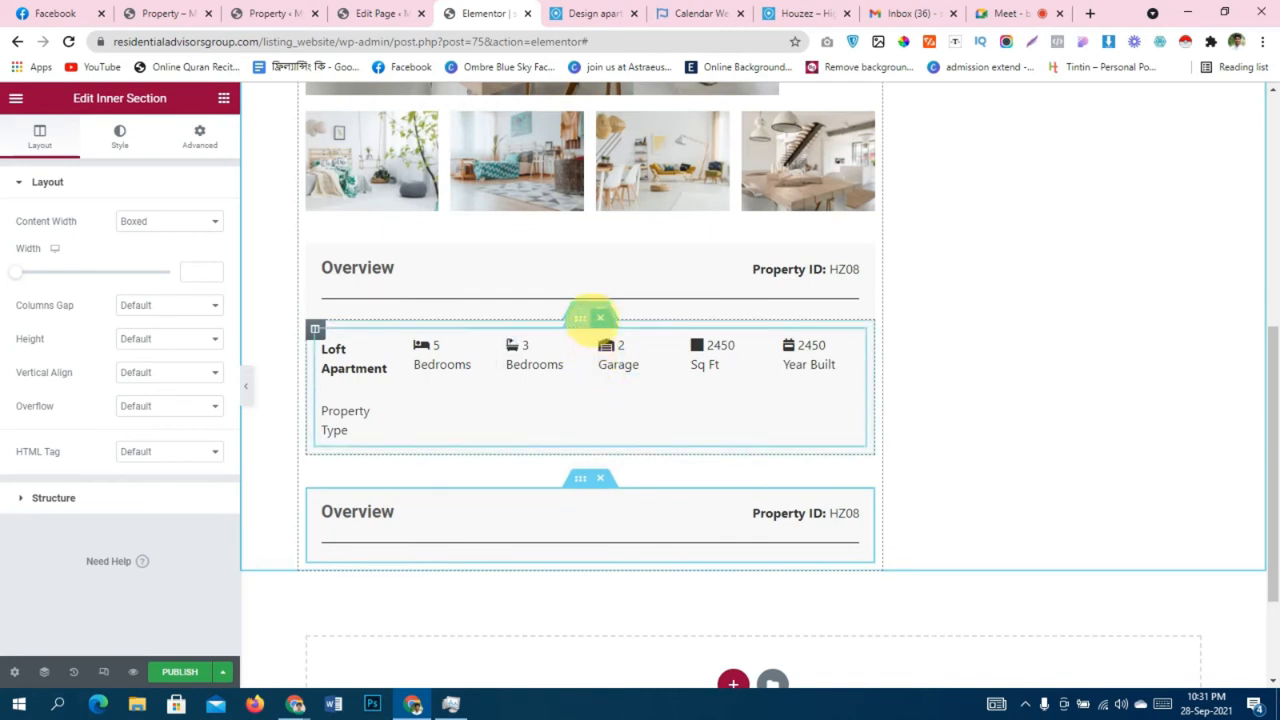
{"action": "left_click", "coordinate": [600, 309]}
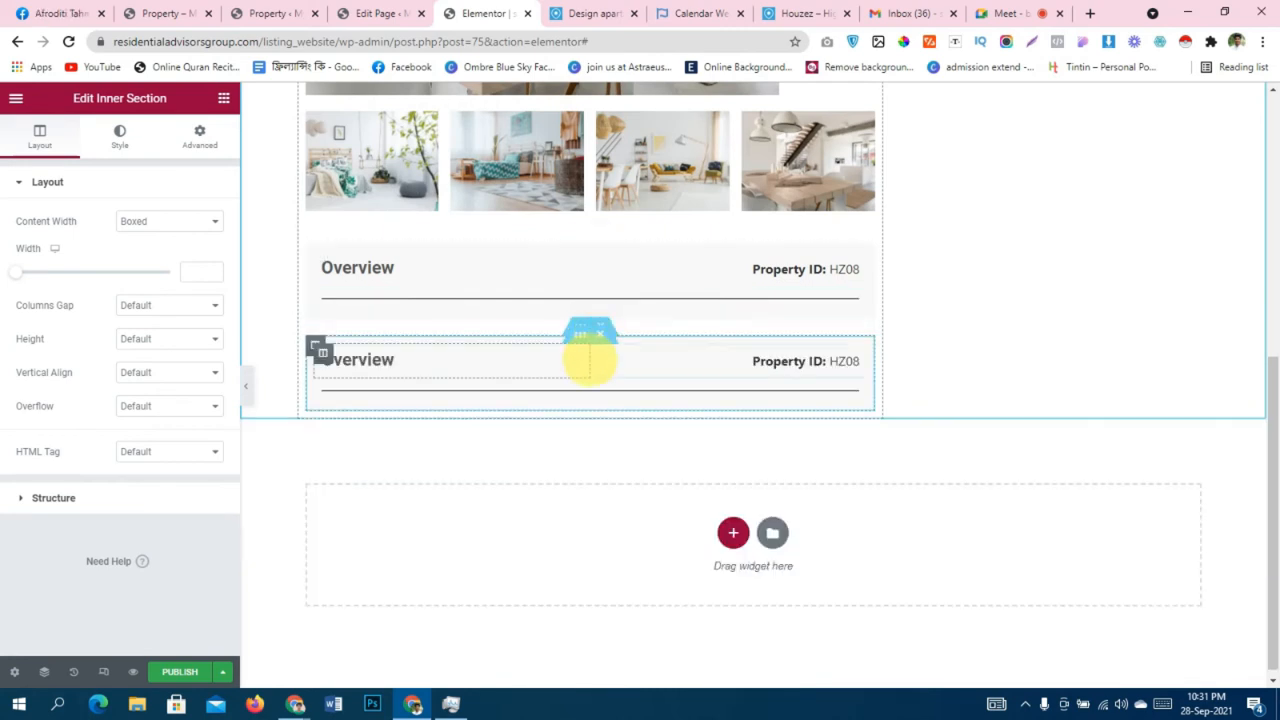
{"action": "key", "text": "ctrl+z"}
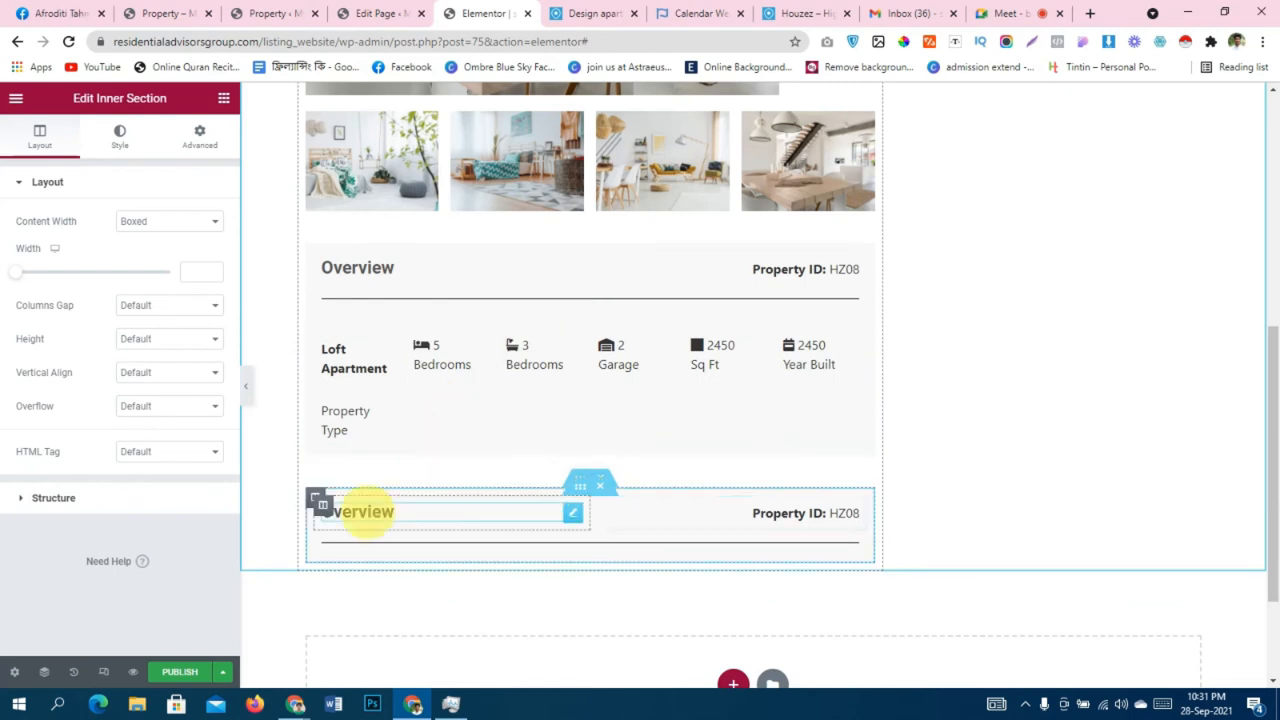
In the copied Overview heading section, delete the Property ID column and change the heading title to "Description".
{"action": "left_click", "coordinate": [366, 510]}
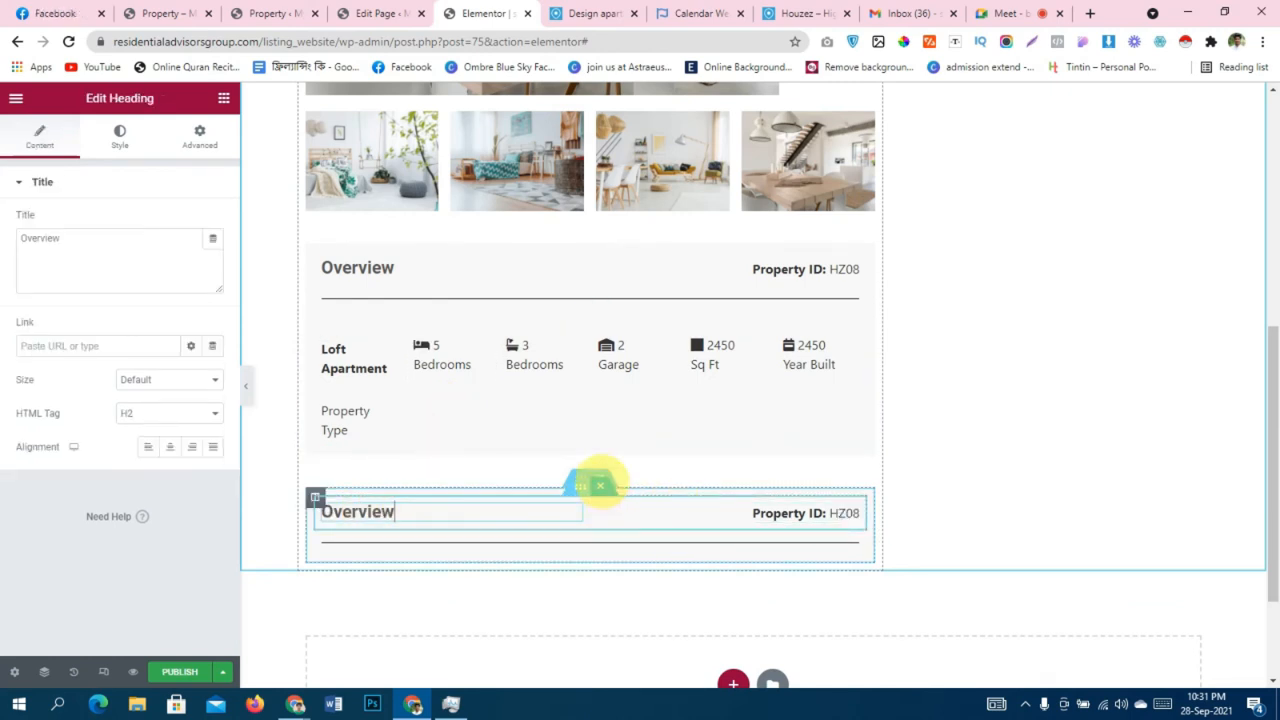
{"action": "left_click", "coordinate": [592, 12]}
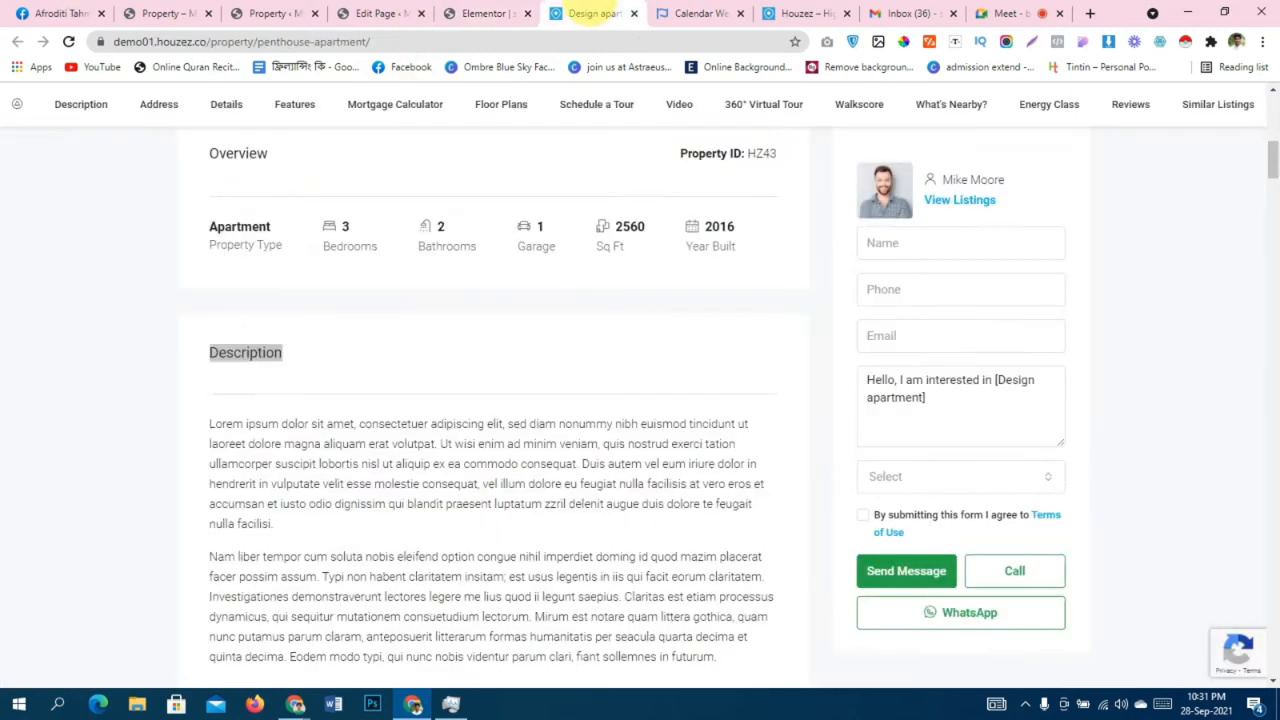
{"action": "left_click", "coordinate": [489, 13]}
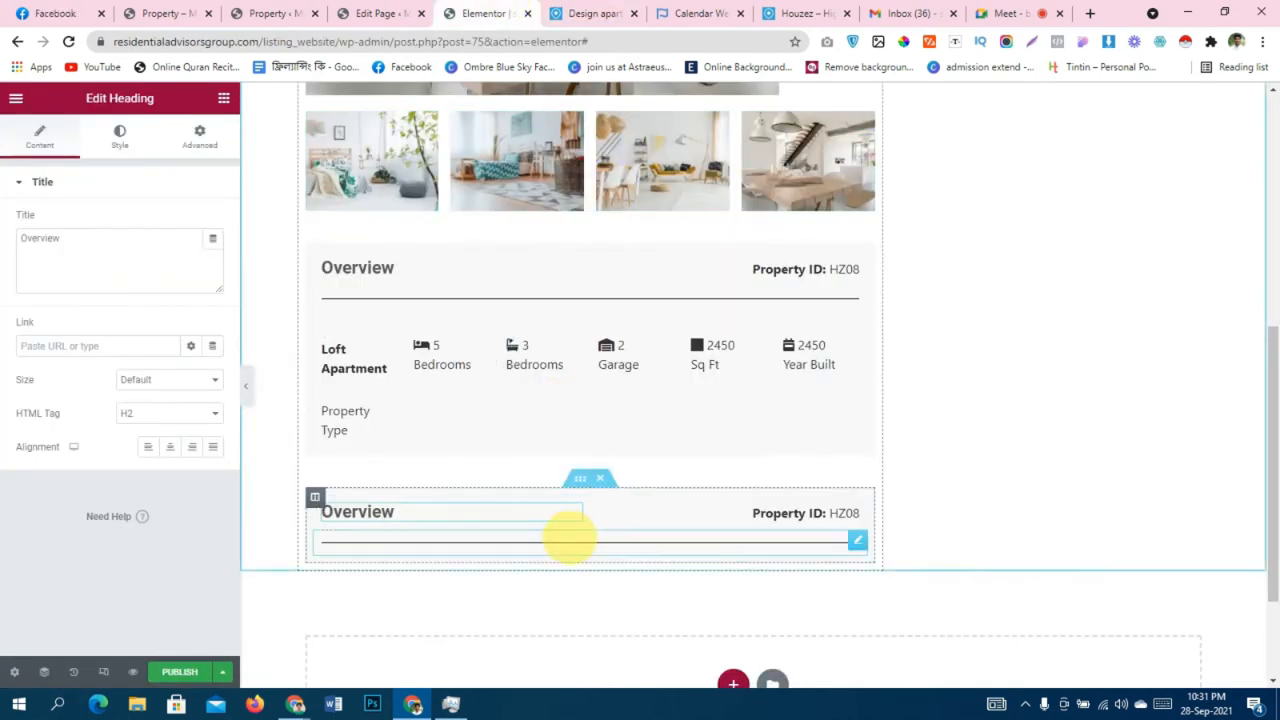
{"action": "right_click", "coordinate": [600, 506]}
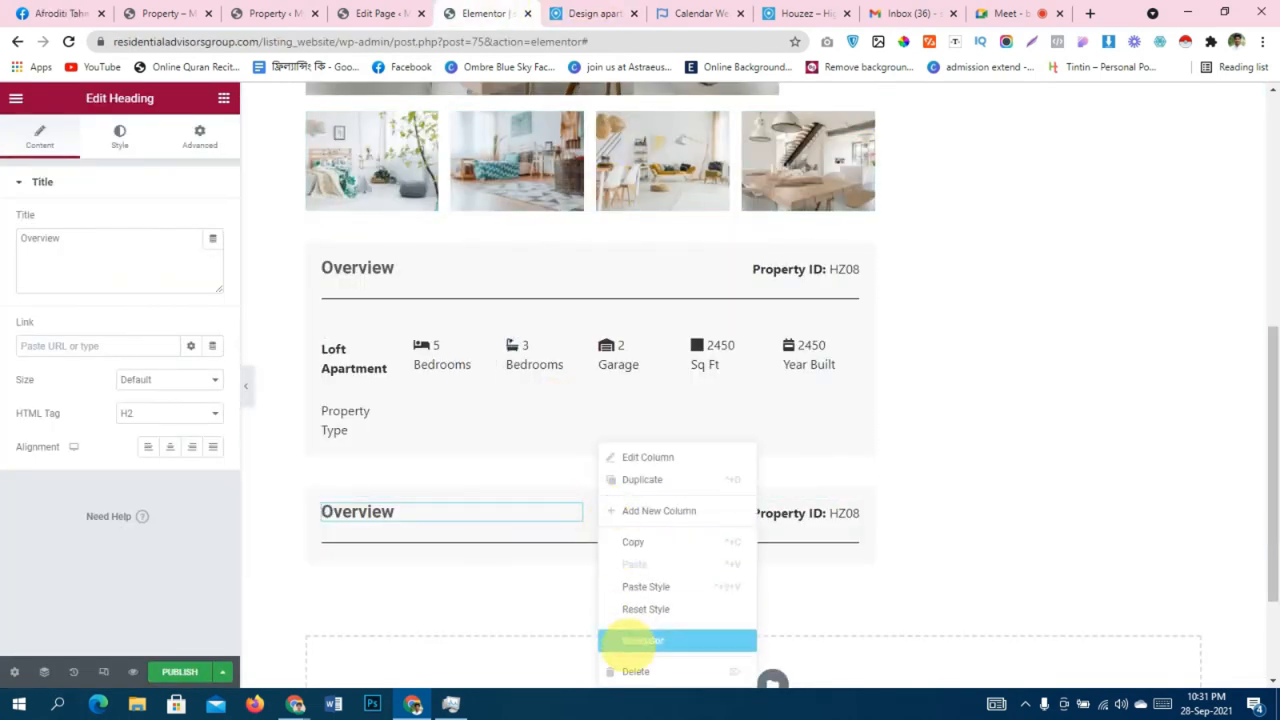
{"action": "left_click", "coordinate": [625, 671]}
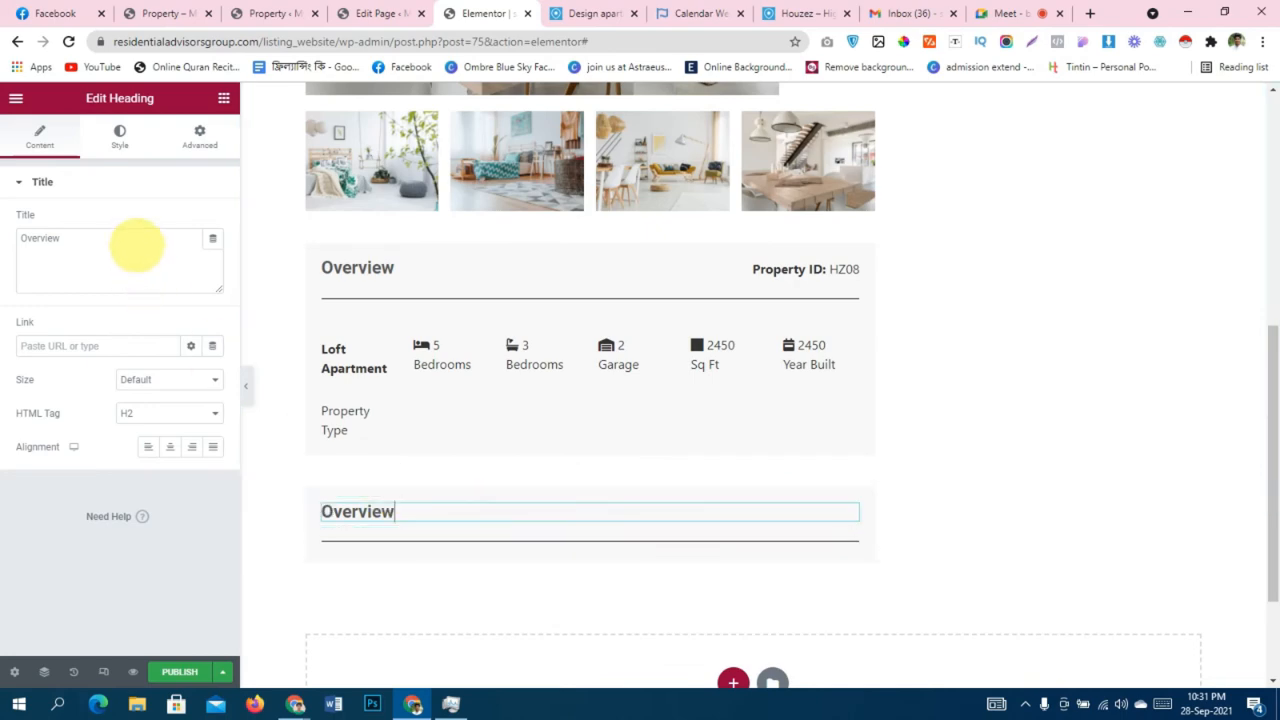
{"action": "left_click_drag", "start_coordinate": [129, 243], "coordinate": [8, 252]}
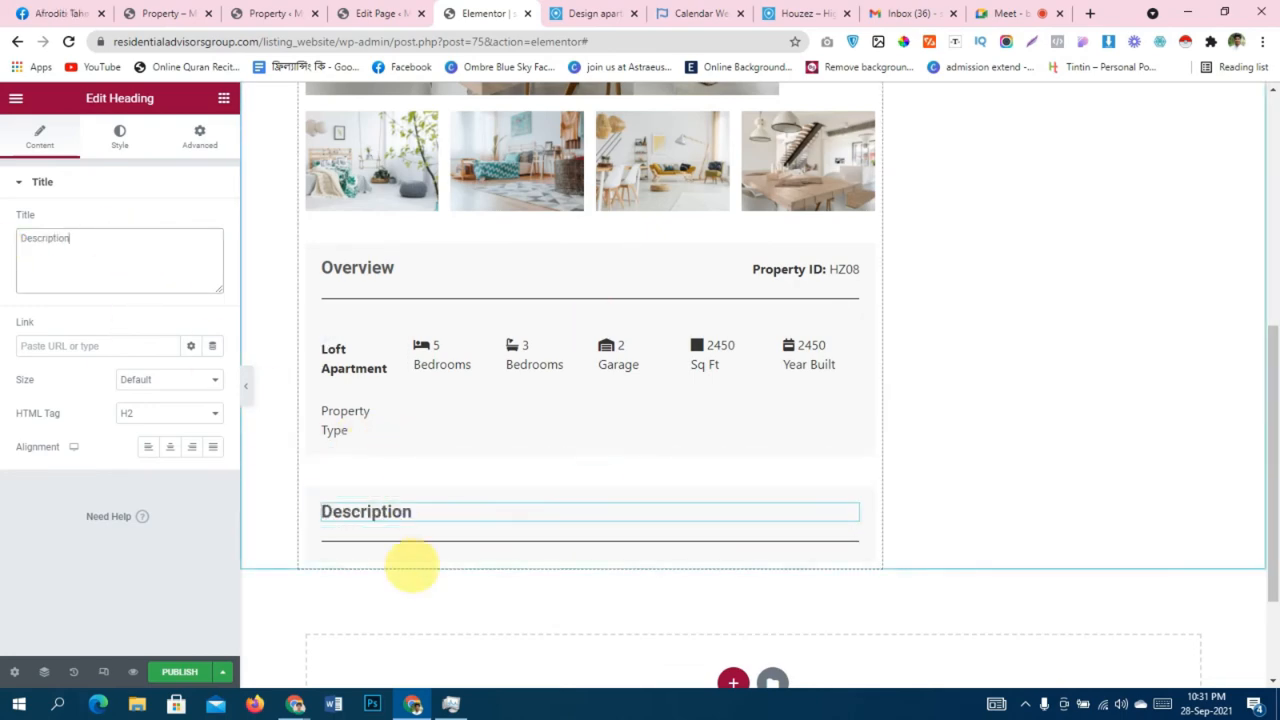
Copy the two Lorem ipsum paragraphs from the Description section of the Houzez demo and return to the Elementor template.
{"action": "left_click", "coordinate": [590, 13]}
{"action": "scroll", "coordinate": [394, 354], "scroll_direction": "down", "scroll_amount": 3}
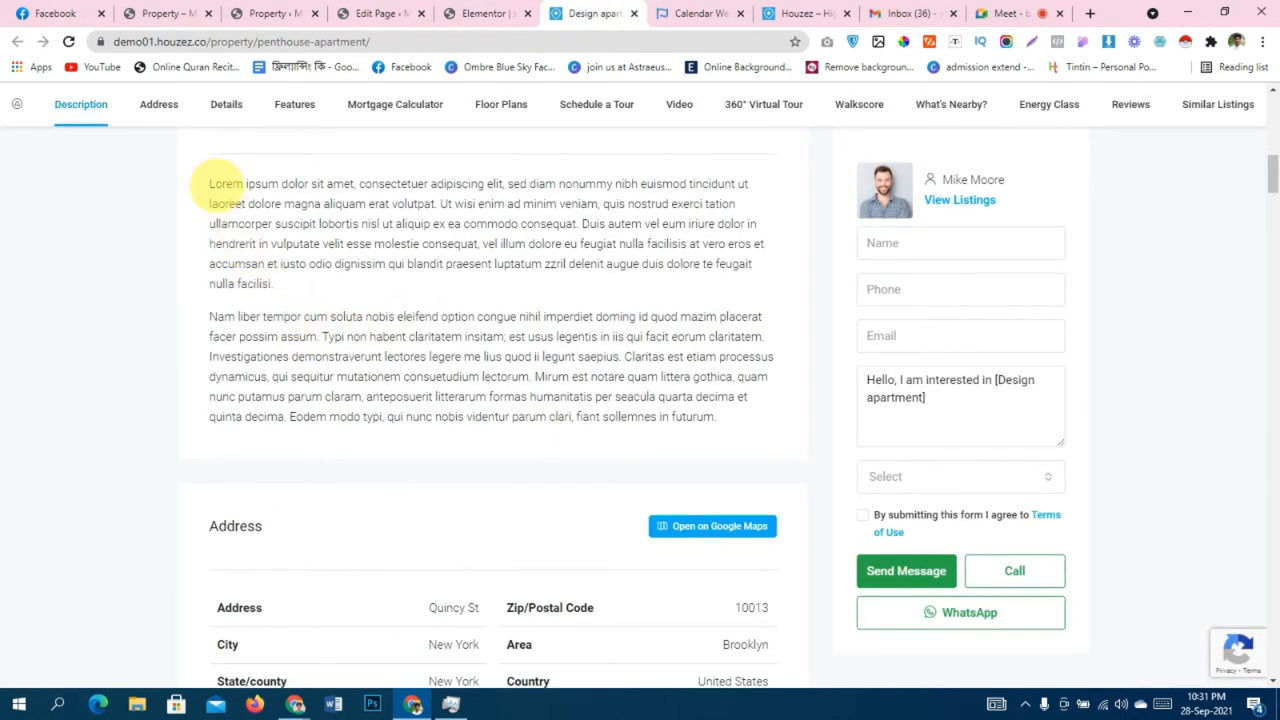
{"action": "left_click_drag", "start_coordinate": [214, 184], "coordinate": [787, 425]}
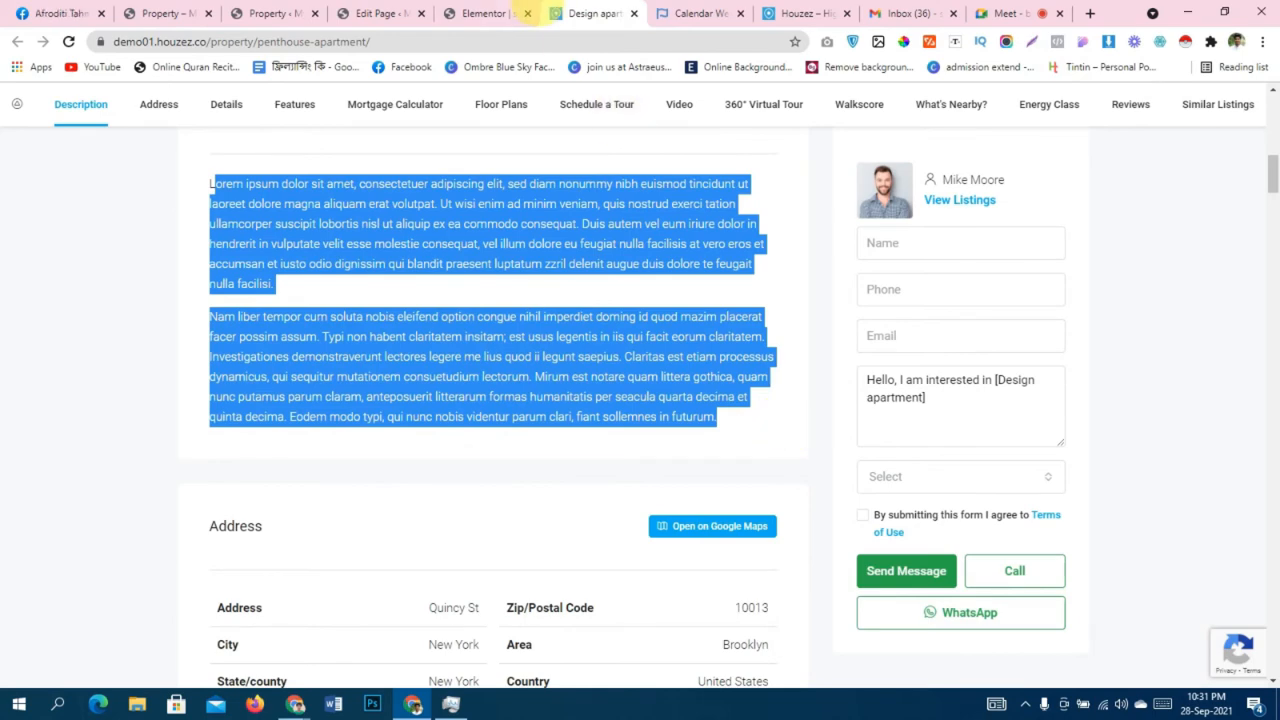
{"action": "left_click", "coordinate": [505, 13]}
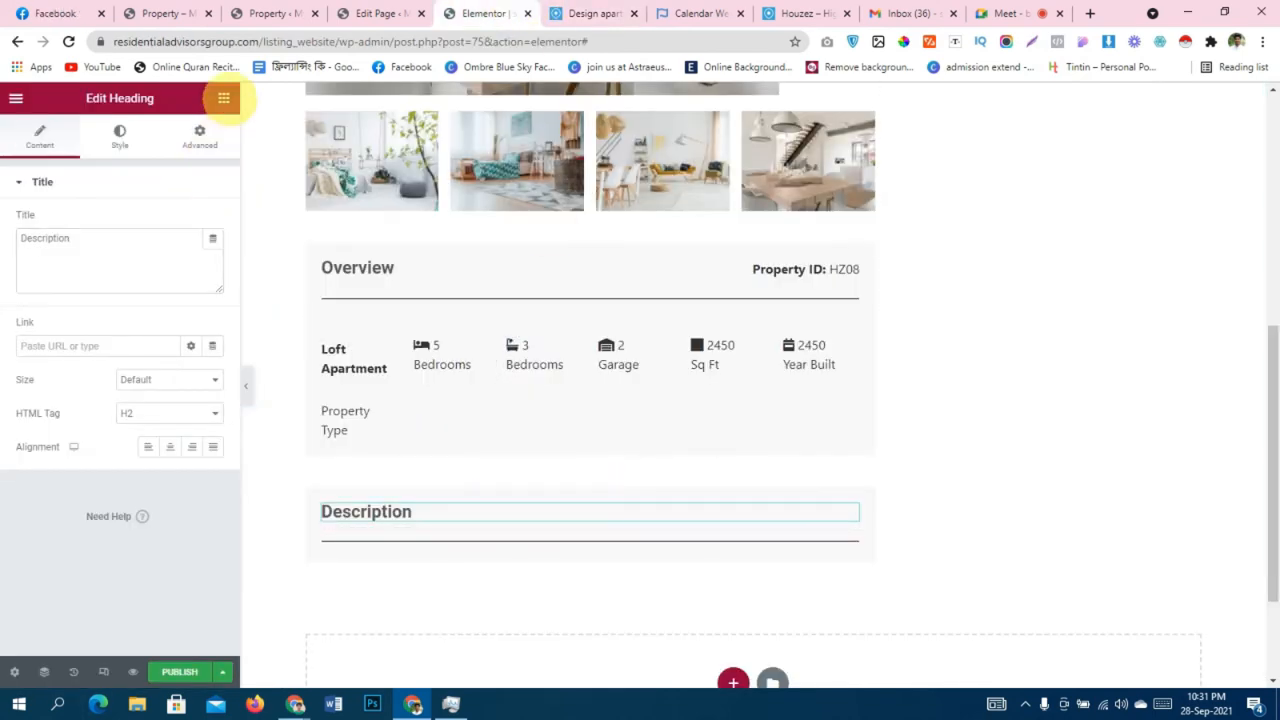
Add a Text Editor widget below the Description divider and paste the copied paragraphs as its content.
{"action": "left_click", "coordinate": [223, 98]}
{"action": "scroll", "coordinate": [180, 395], "scroll_direction": "down", "scroll_amount": 3}
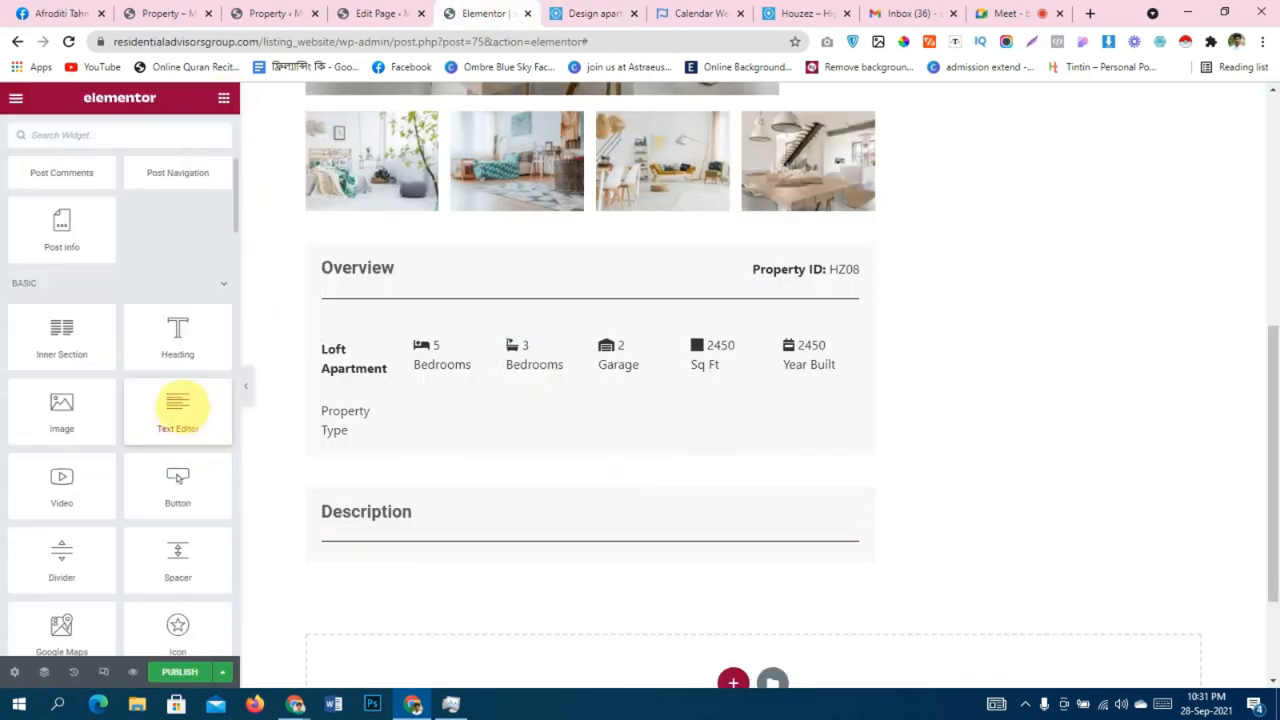
{"action": "left_click_drag", "start_coordinate": [178, 408], "coordinate": [410, 552]}
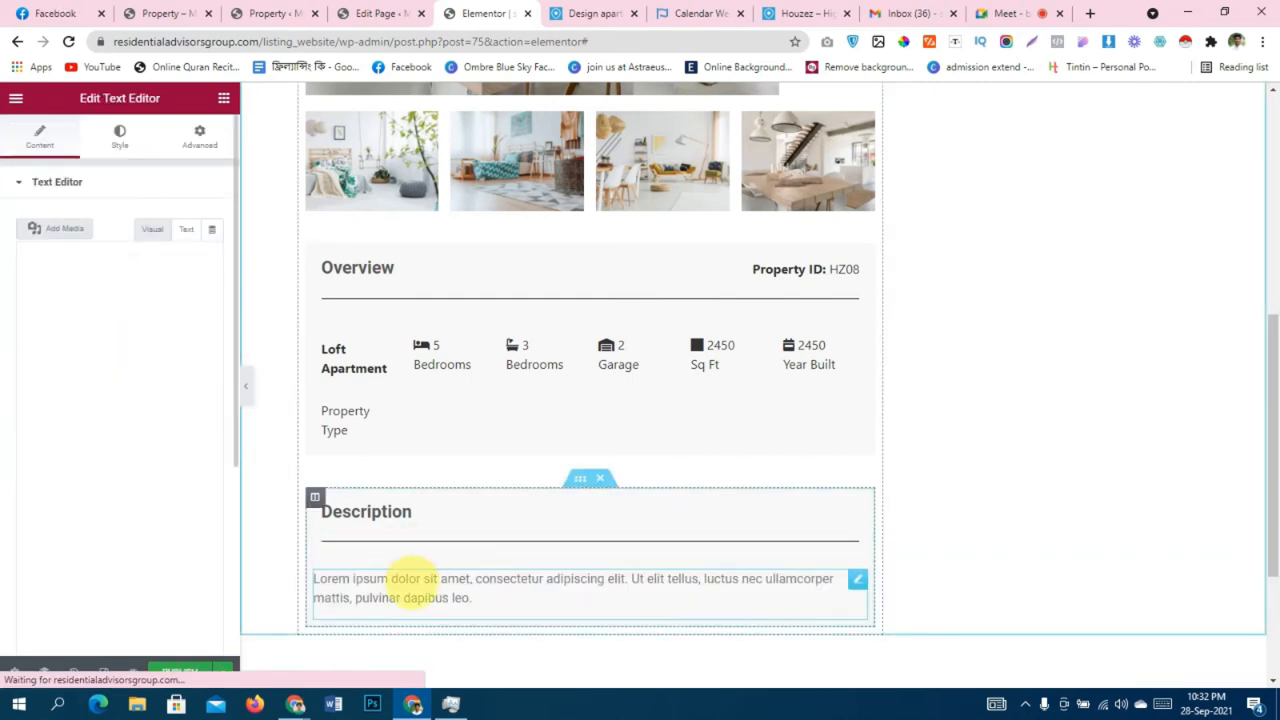
{"action": "key", "text": "ctrl+v"}
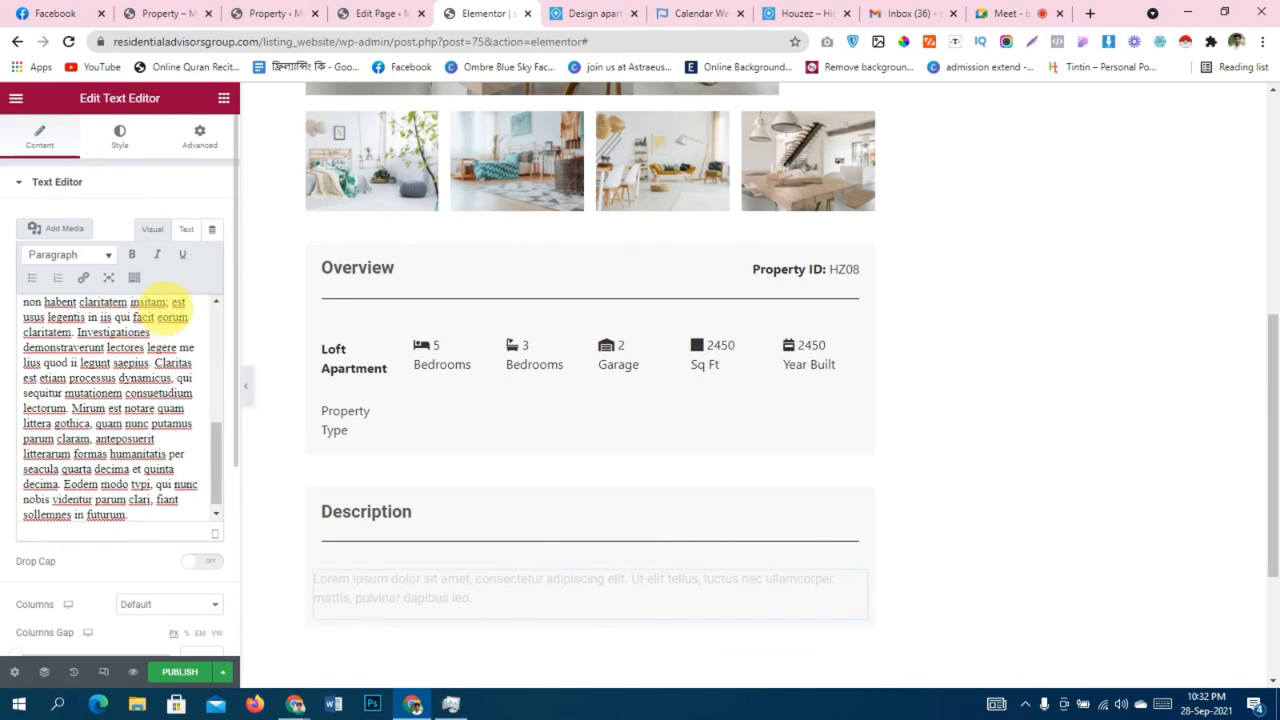
{"action": "scroll", "coordinate": [443, 300], "scroll_direction": "down", "scroll_amount": 2}
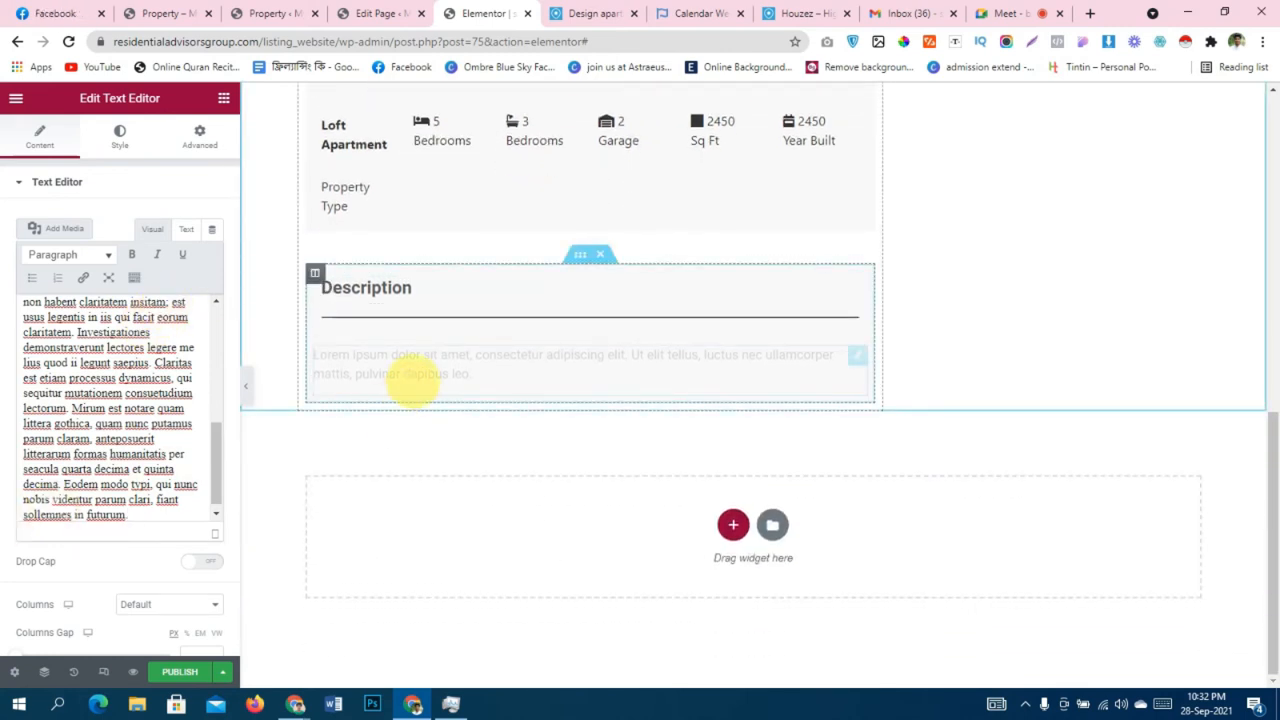
Look through the Houzez demo down to its Features section, and duplicate the Description inner section in the template.
{"action": "left_click", "coordinate": [383, 13]}
{"action": "left_click", "coordinate": [592, 13]}
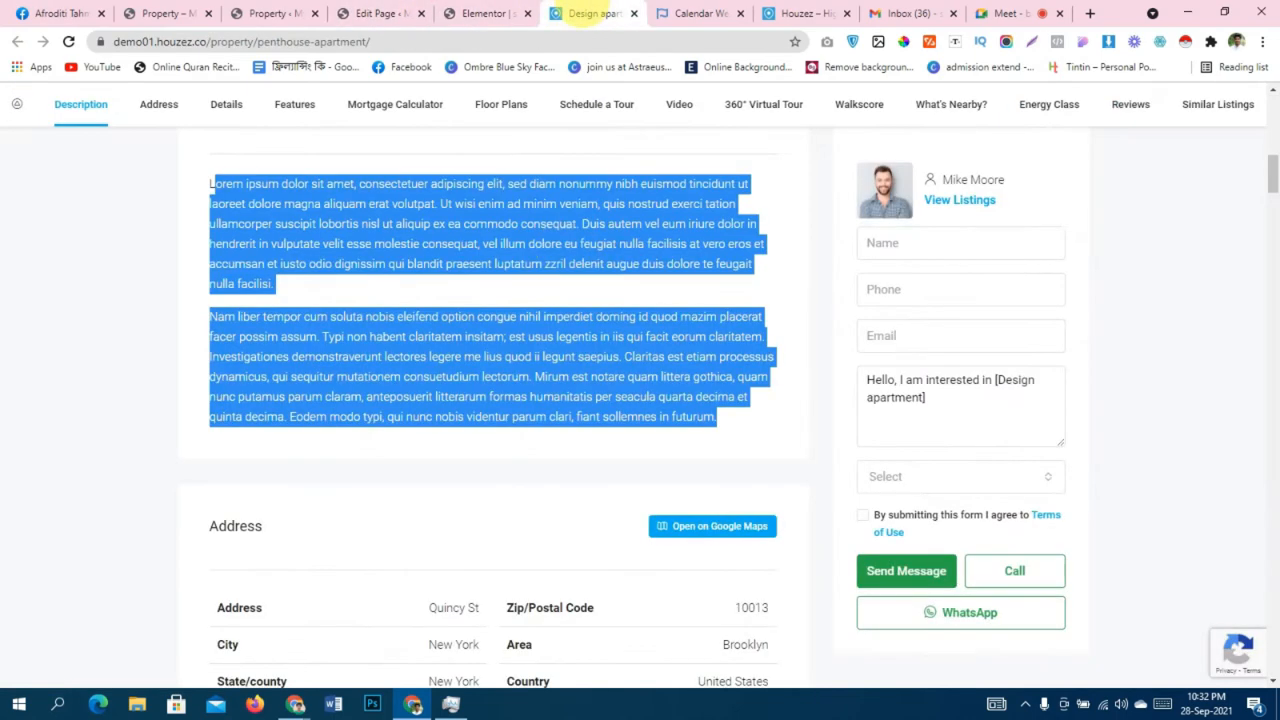
{"action": "scroll", "coordinate": [543, 357], "scroll_direction": "down", "scroll_amount": 3}
{"action": "scroll", "coordinate": [549, 364], "scroll_direction": "down", "scroll_amount": 8}
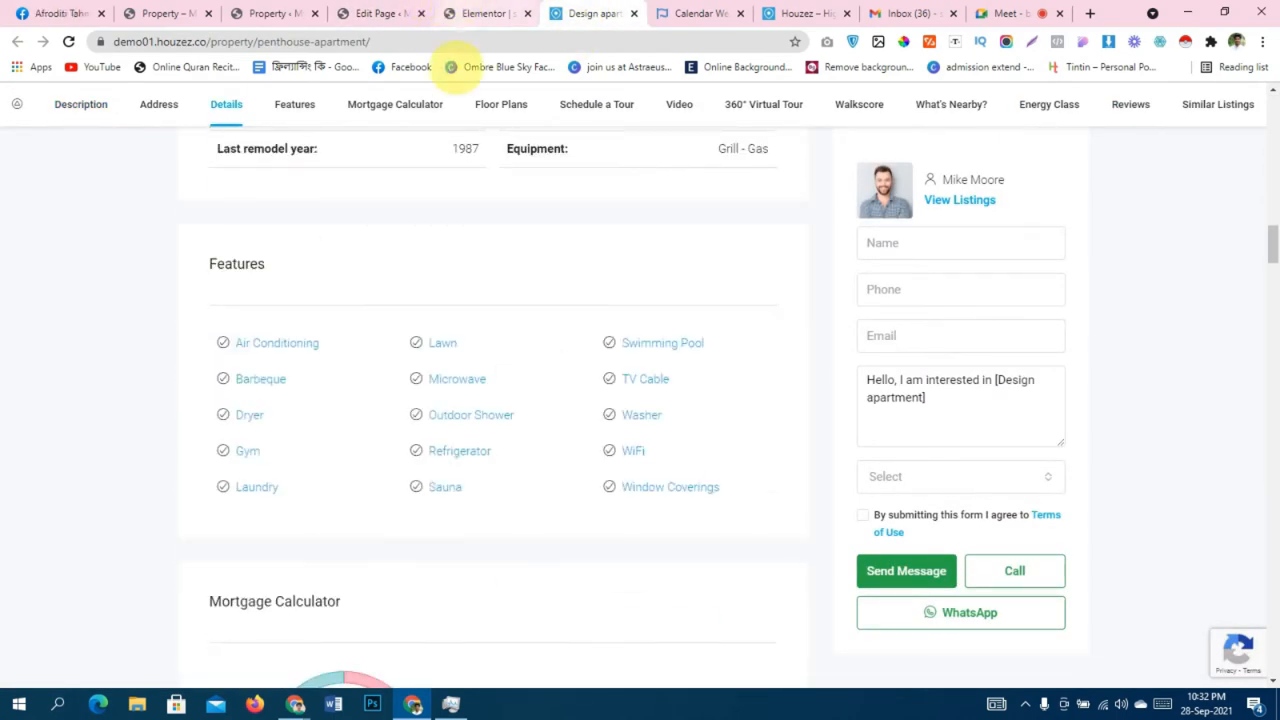
{"action": "left_click", "coordinate": [485, 13]}
{"action": "left_click", "coordinate": [557, 13]}
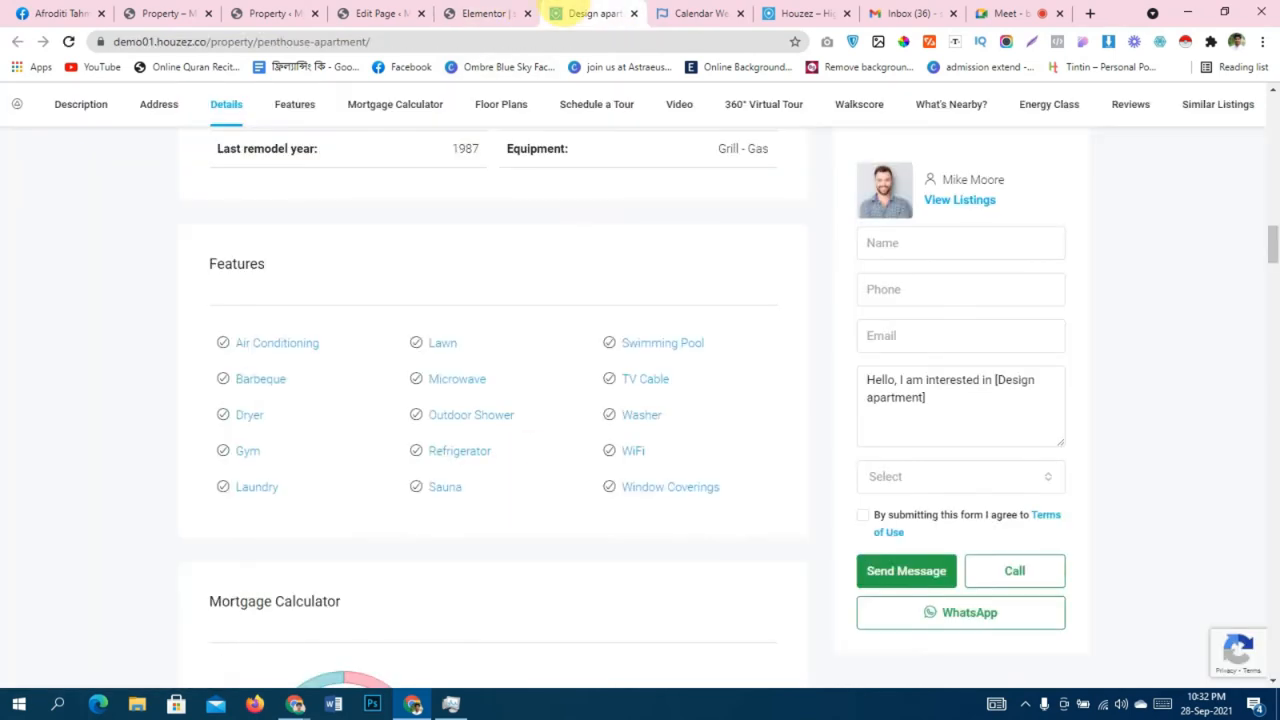
{"action": "left_click", "coordinate": [488, 13]}
{"action": "scroll", "coordinate": [629, 366], "scroll_direction": "up", "scroll_amount": 1}
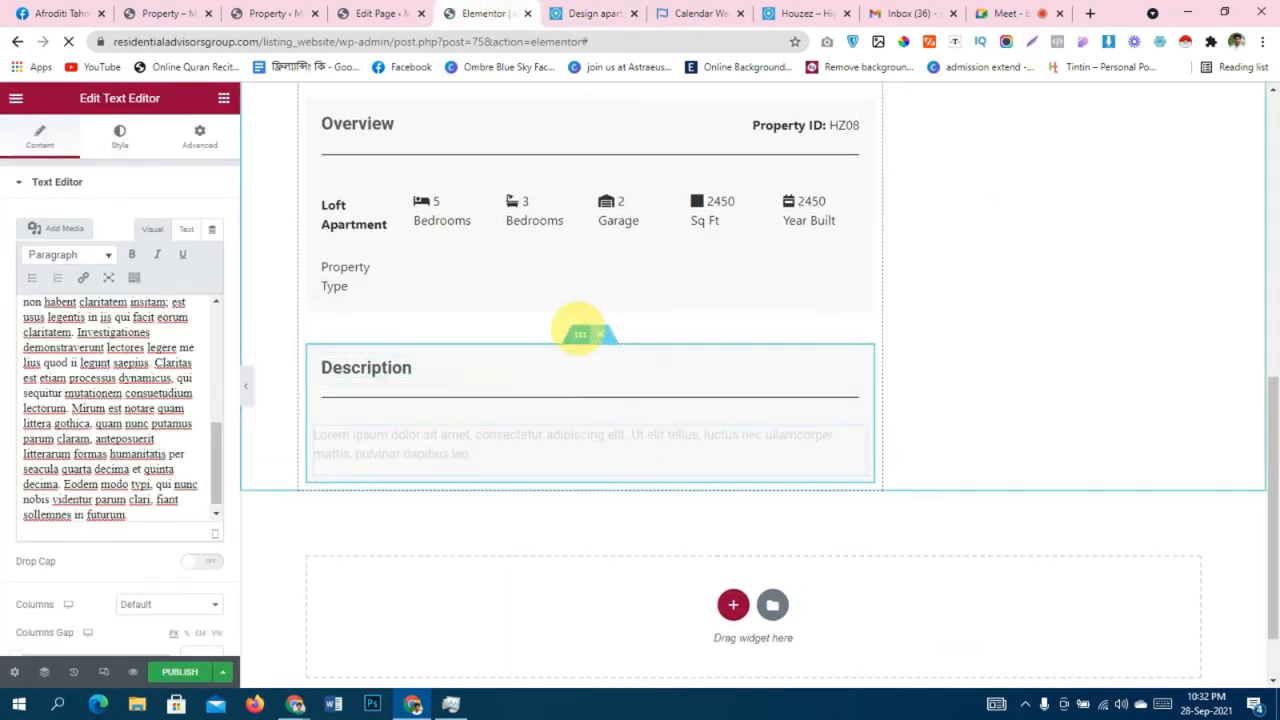
{"action": "right_click", "coordinate": [577, 333]}
{"action": "left_click", "coordinate": [605, 370]}
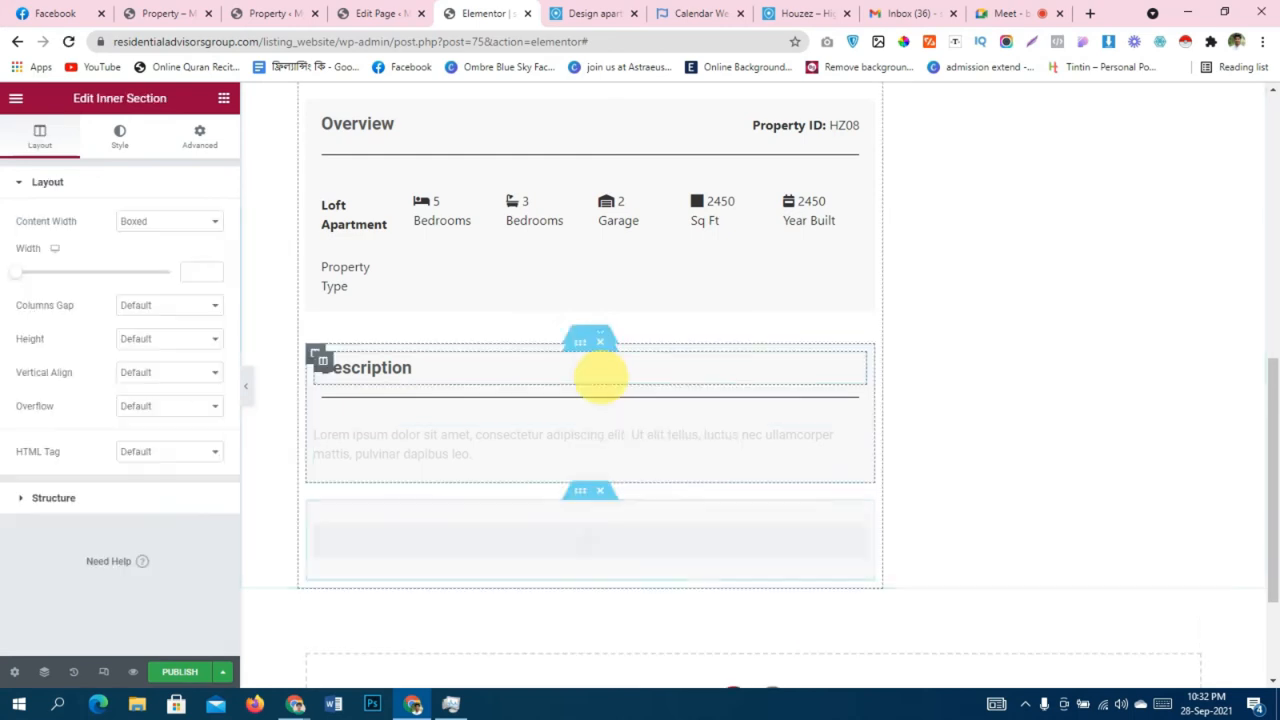
Copy the "Features" title from the Houzez demo and set it as the heading of the duplicated Description section.
{"action": "scroll", "coordinate": [600, 371], "scroll_direction": "down", "scroll_amount": 2}
{"action": "left_click", "coordinate": [407, 12]}
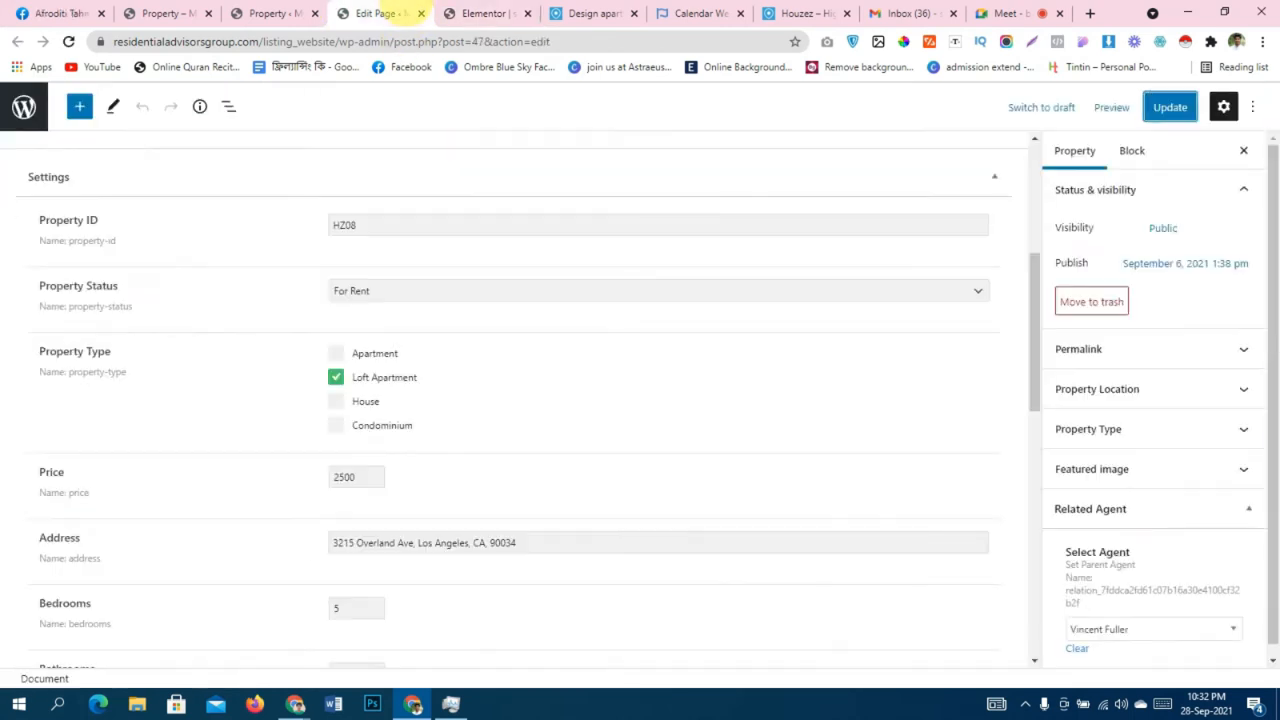
{"action": "left_click", "coordinate": [621, 13]}
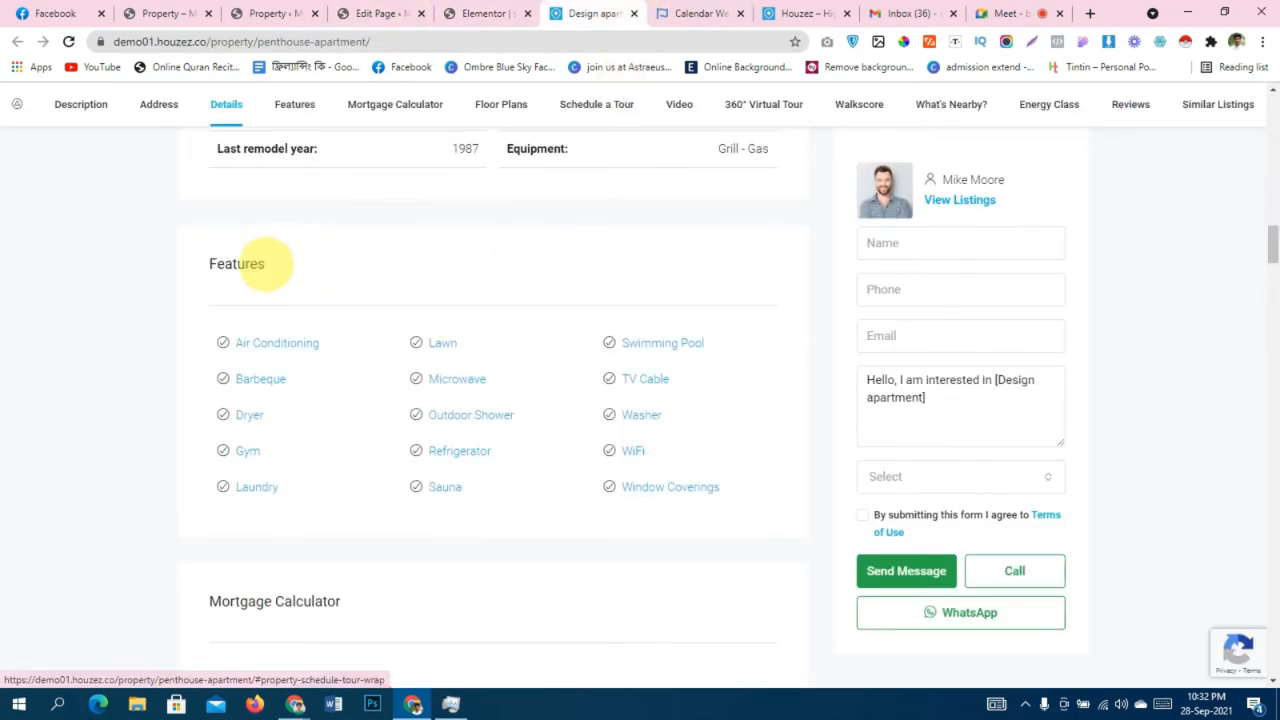
{"action": "left_click_drag", "start_coordinate": [266, 263], "coordinate": [196, 262]}
{"action": "left_click", "coordinate": [482, 13]}
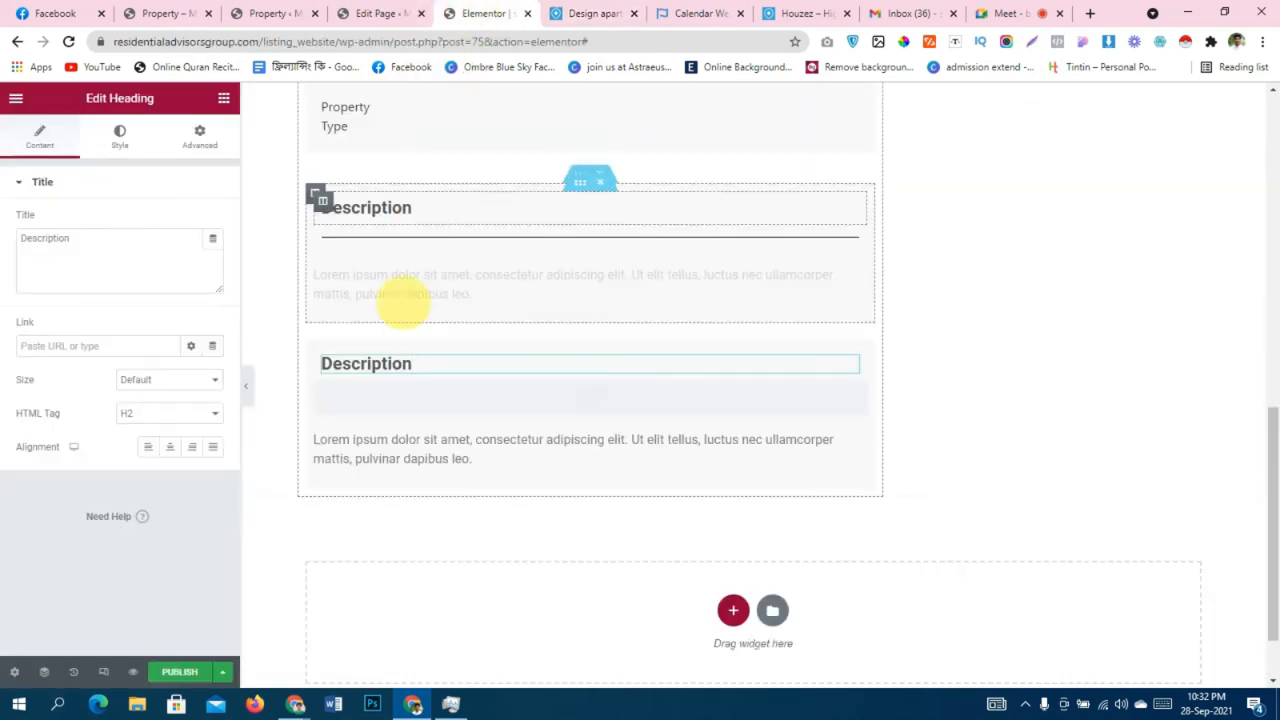
{"action": "left_click_drag", "start_coordinate": [78, 239], "coordinate": [5, 236]}
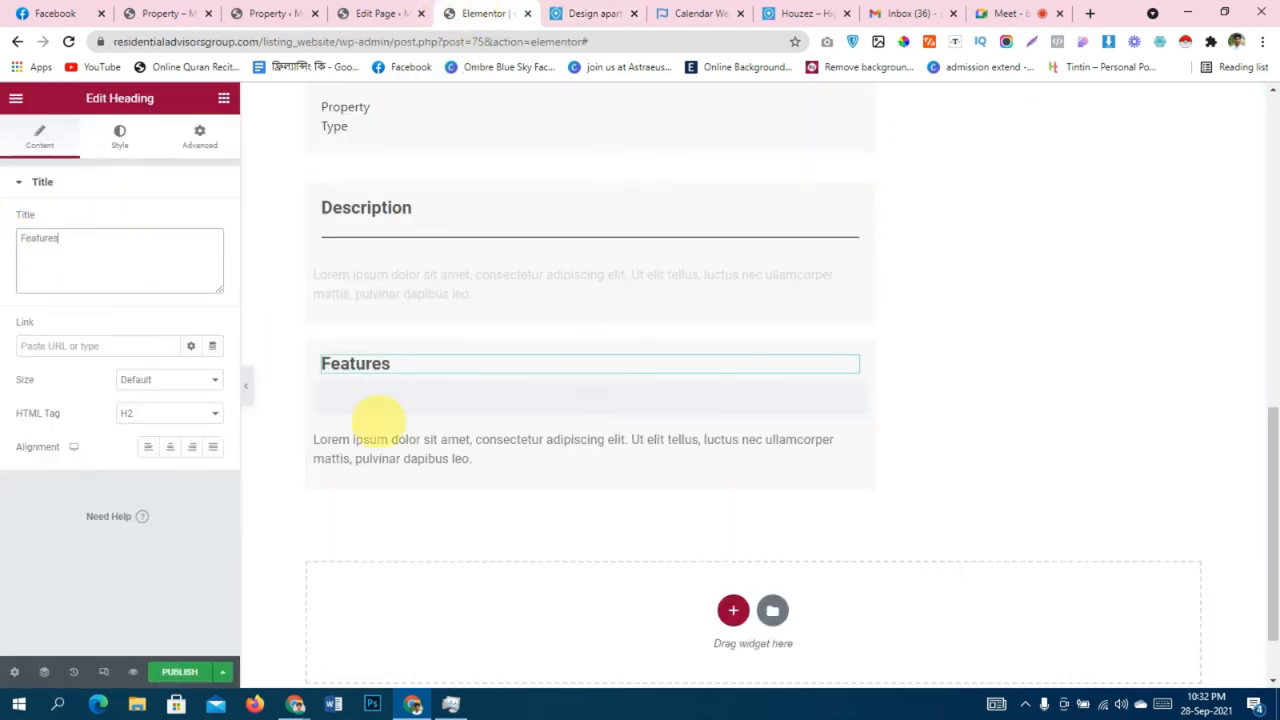
Delete the divider and the text editor widget from the Features section.
{"action": "right_click", "coordinate": [585, 399]}
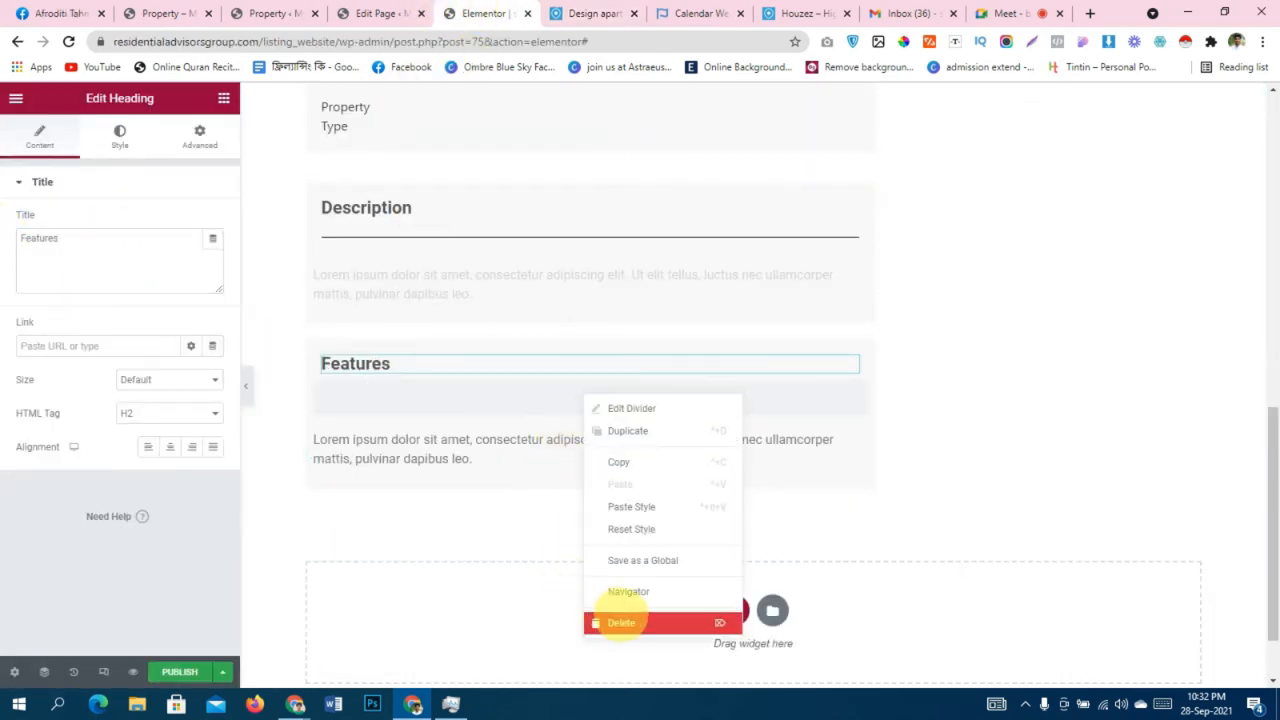
{"action": "left_click", "coordinate": [528, 399]}
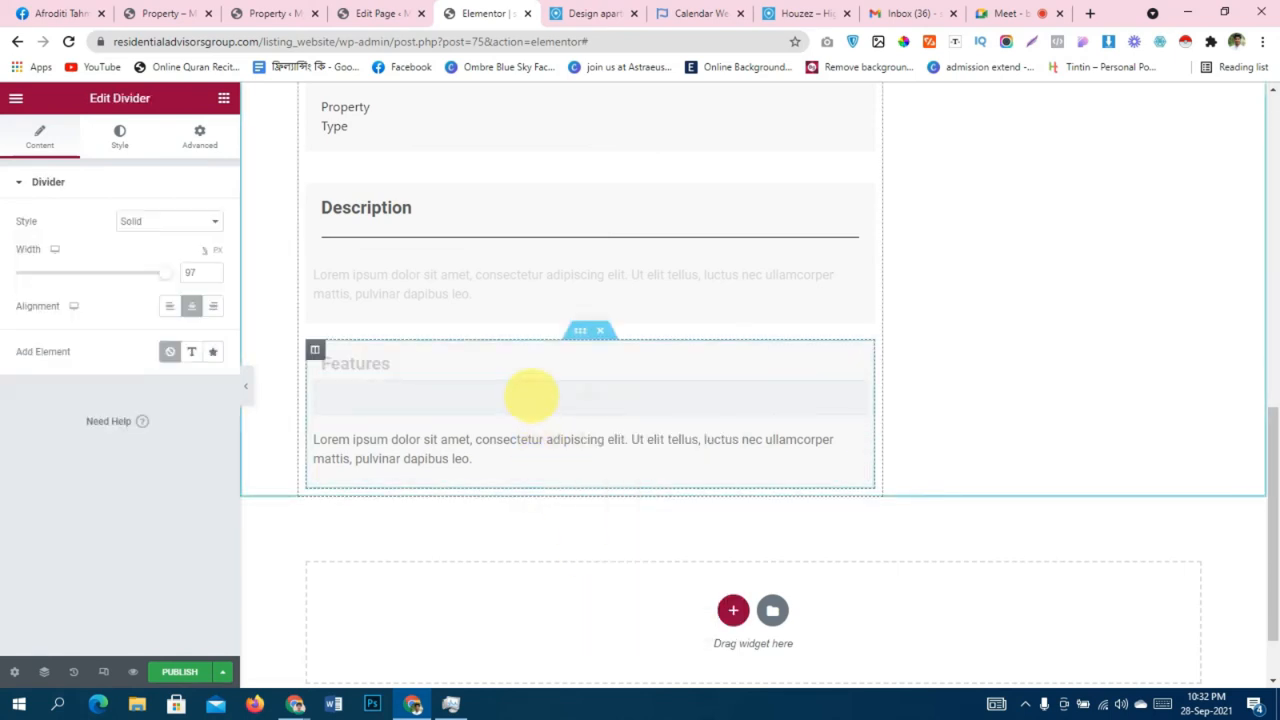
{"action": "right_click", "coordinate": [531, 396]}
{"action": "left_click", "coordinate": [568, 622]}
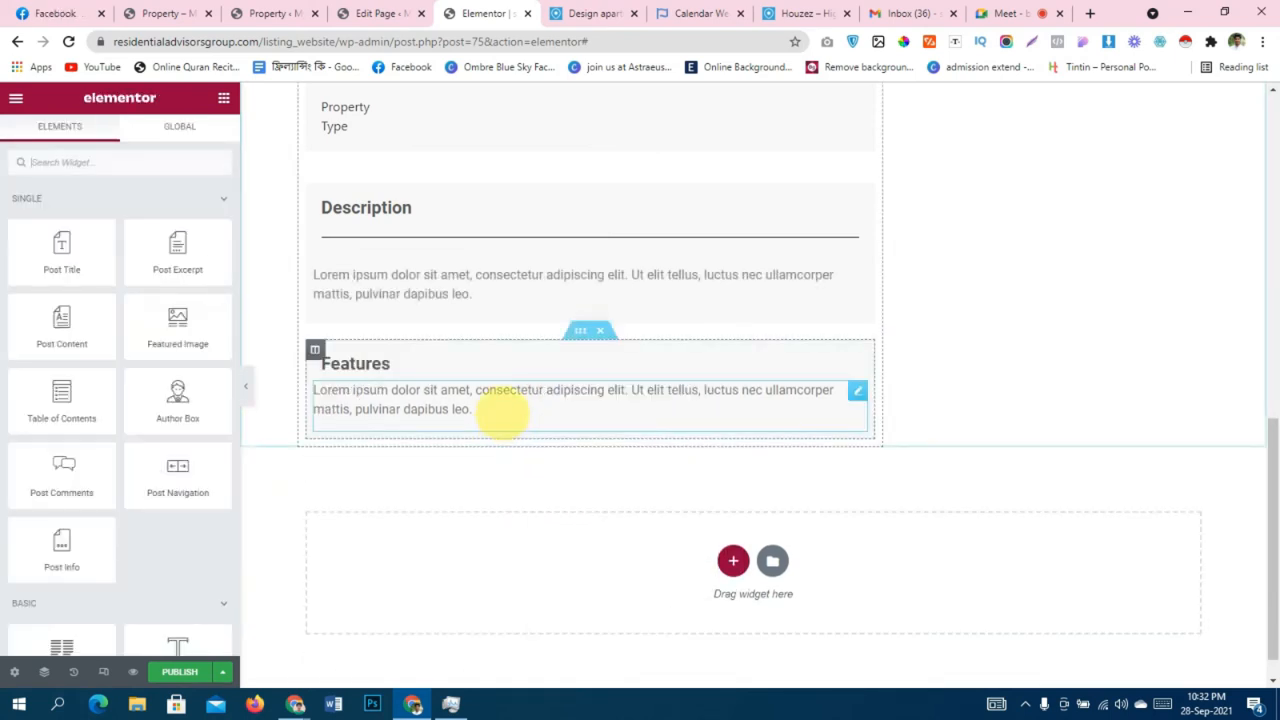
{"action": "right_click", "coordinate": [504, 410]}
{"action": "left_click", "coordinate": [556, 631]}
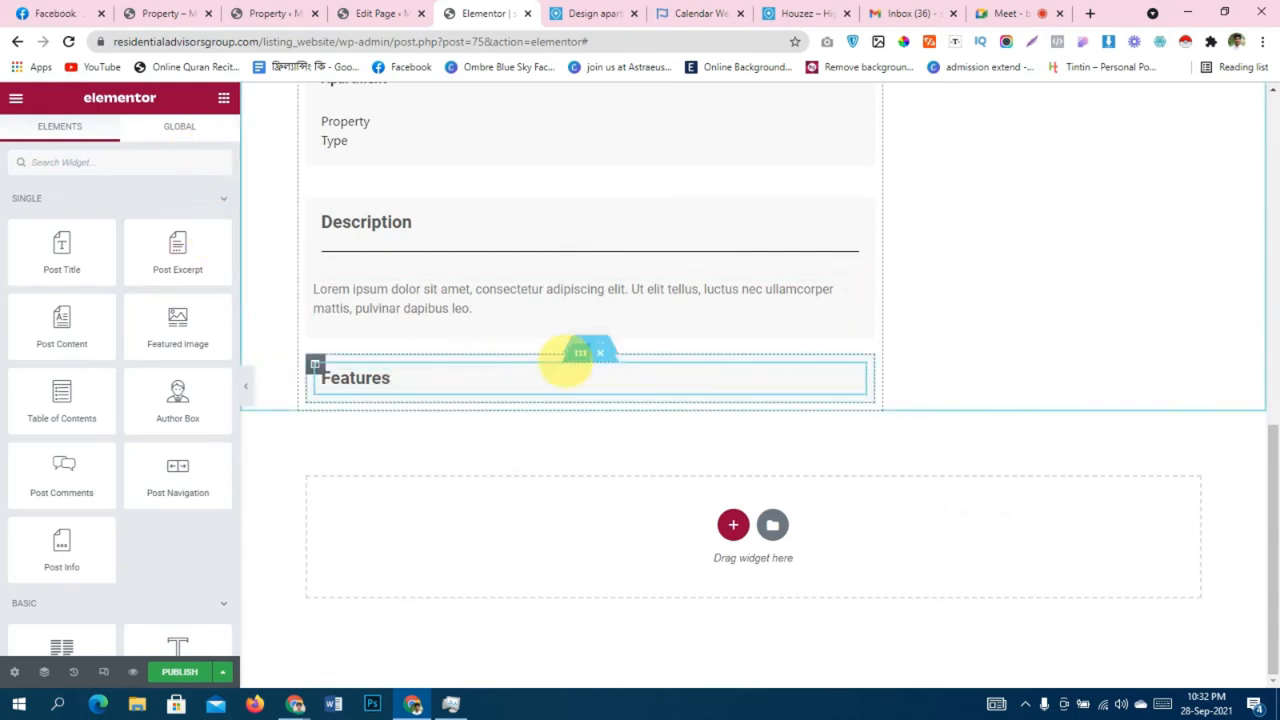
Move the Features and Description headings out of their nested inner sections into the parent sections, deleting the emptied nested sections.
{"action": "left_click_drag", "start_coordinate": [872, 374], "coordinate": [709, 320]}
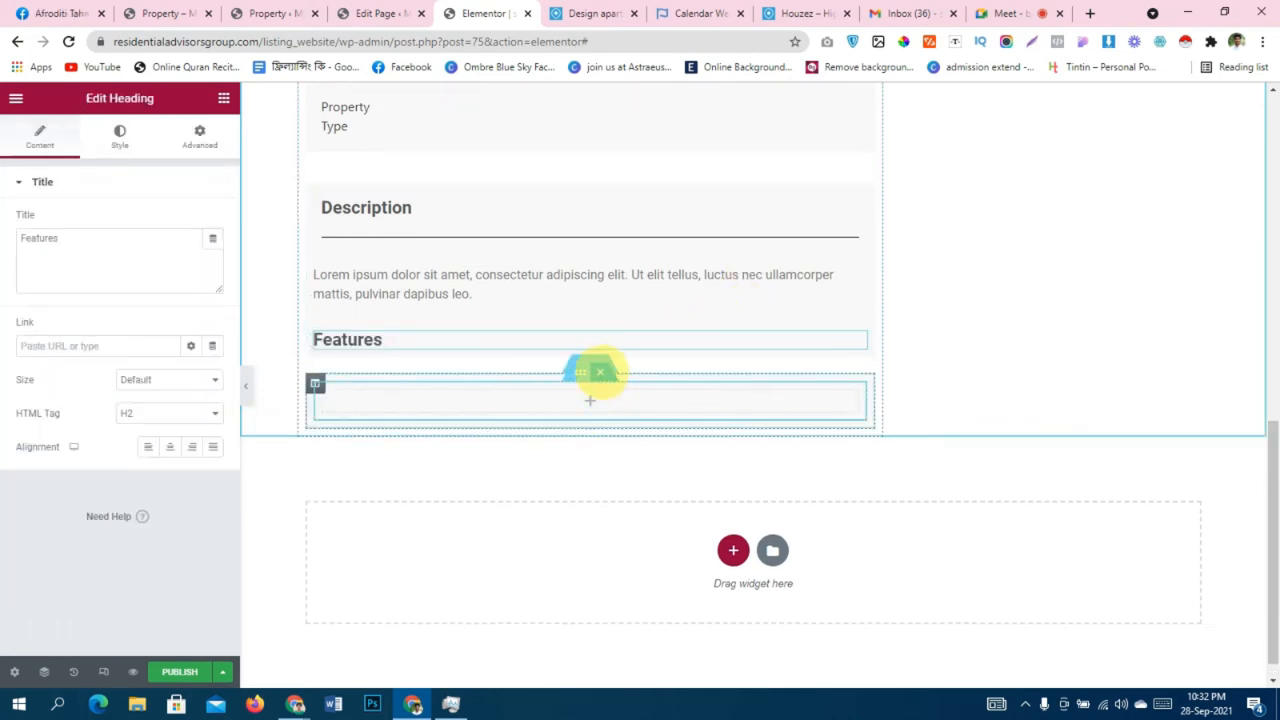
{"action": "left_click", "coordinate": [600, 372]}
{"action": "left_click_drag", "start_coordinate": [857, 341], "coordinate": [572, 385]}
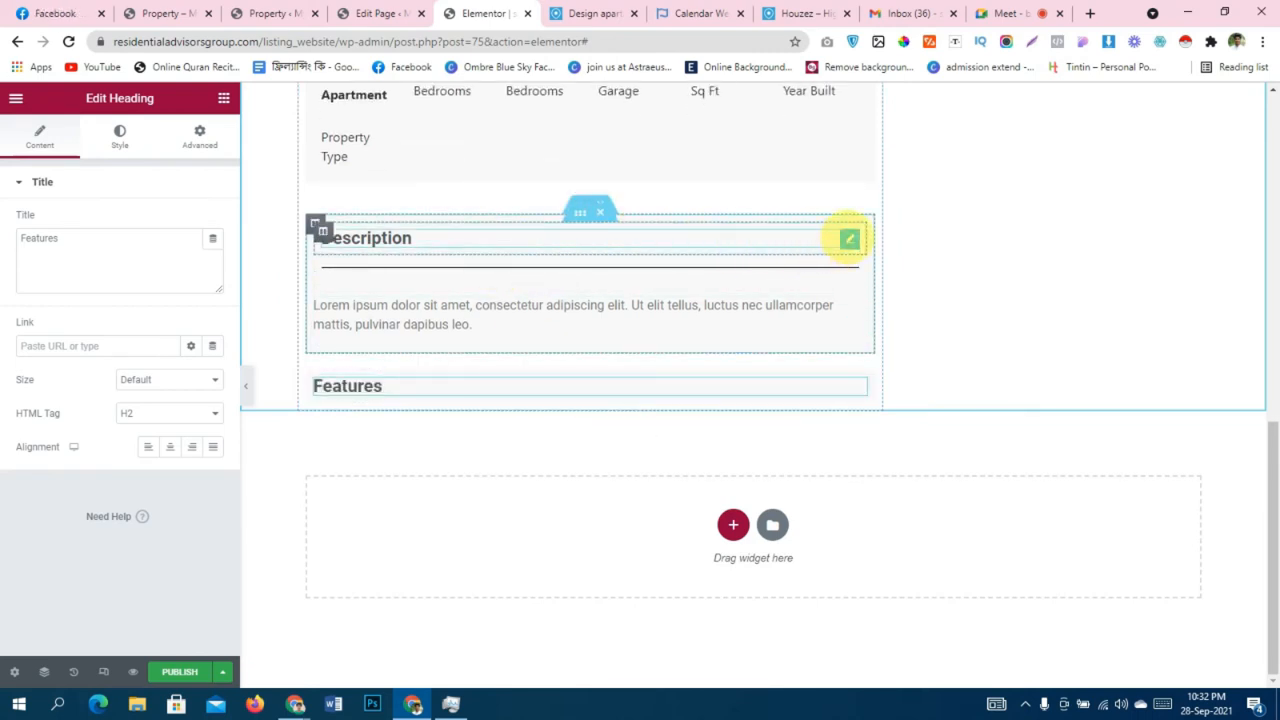
{"action": "left_click_drag", "start_coordinate": [848, 238], "coordinate": [671, 170]}
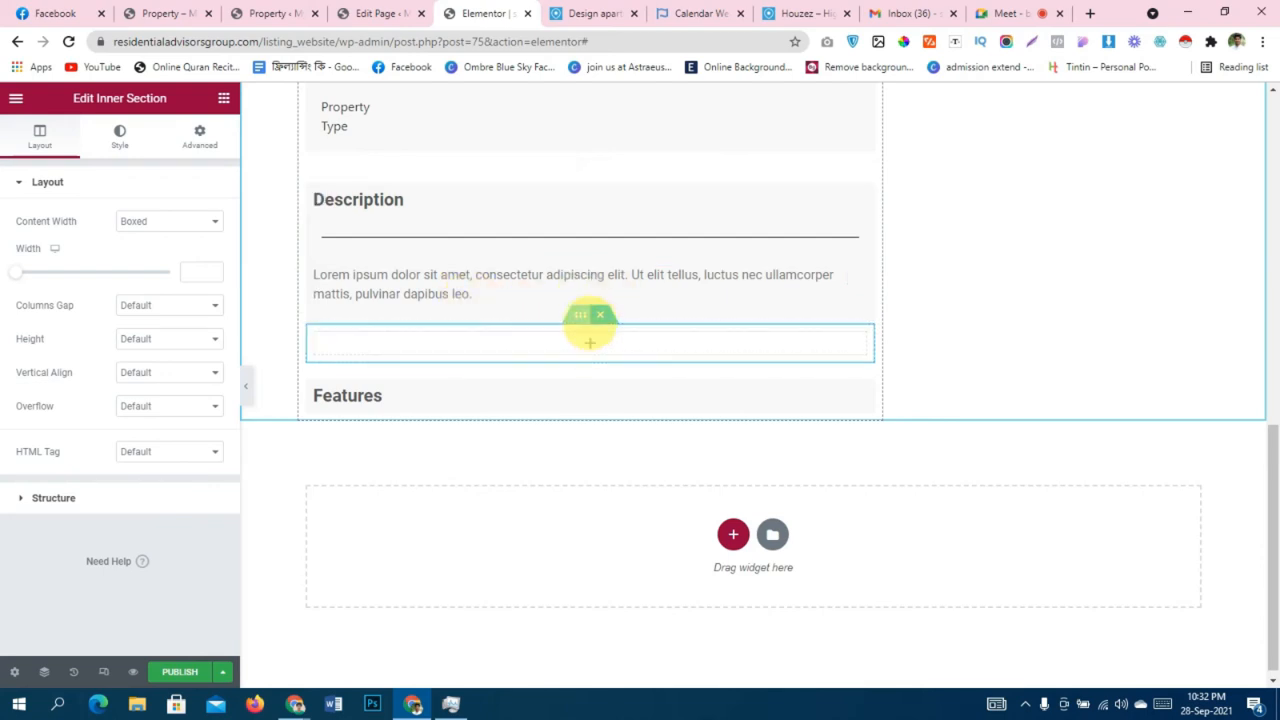
{"action": "left_click", "coordinate": [600, 314]}
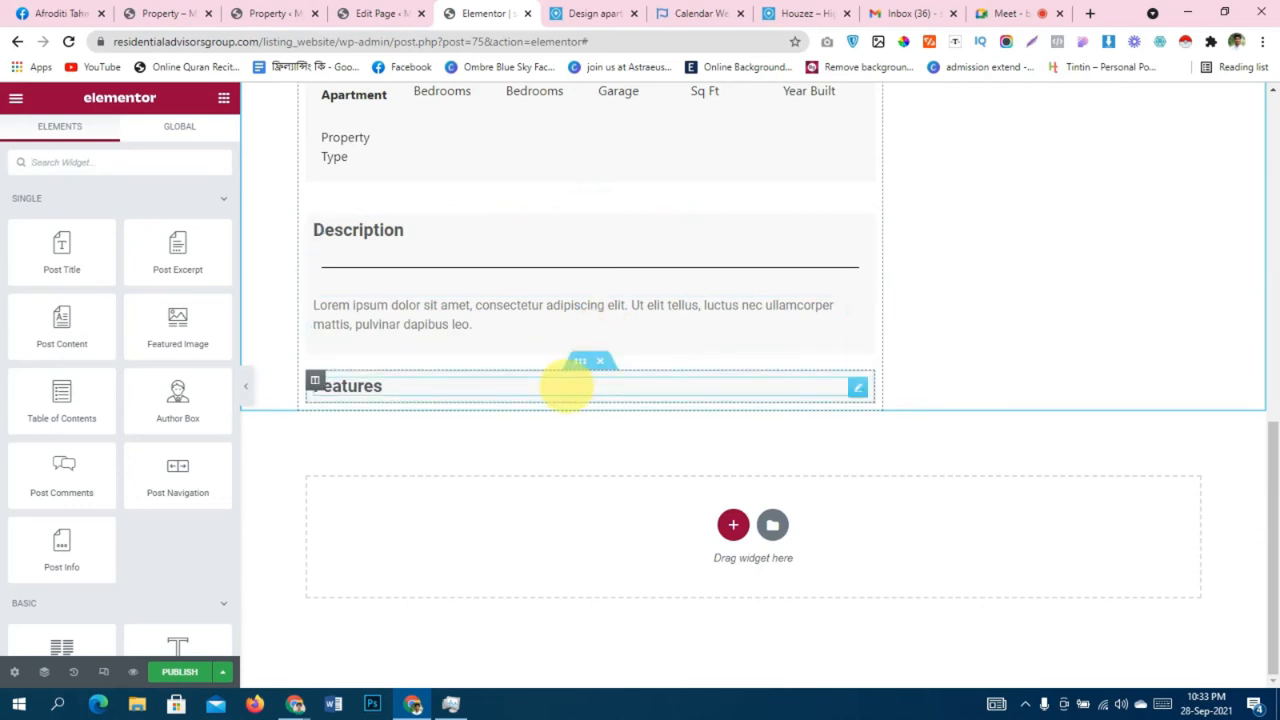
Add a Dynamic Field widget below the Features heading.
{"action": "left_click", "coordinate": [566, 385]}
{"action": "left_click", "coordinate": [222, 97]}
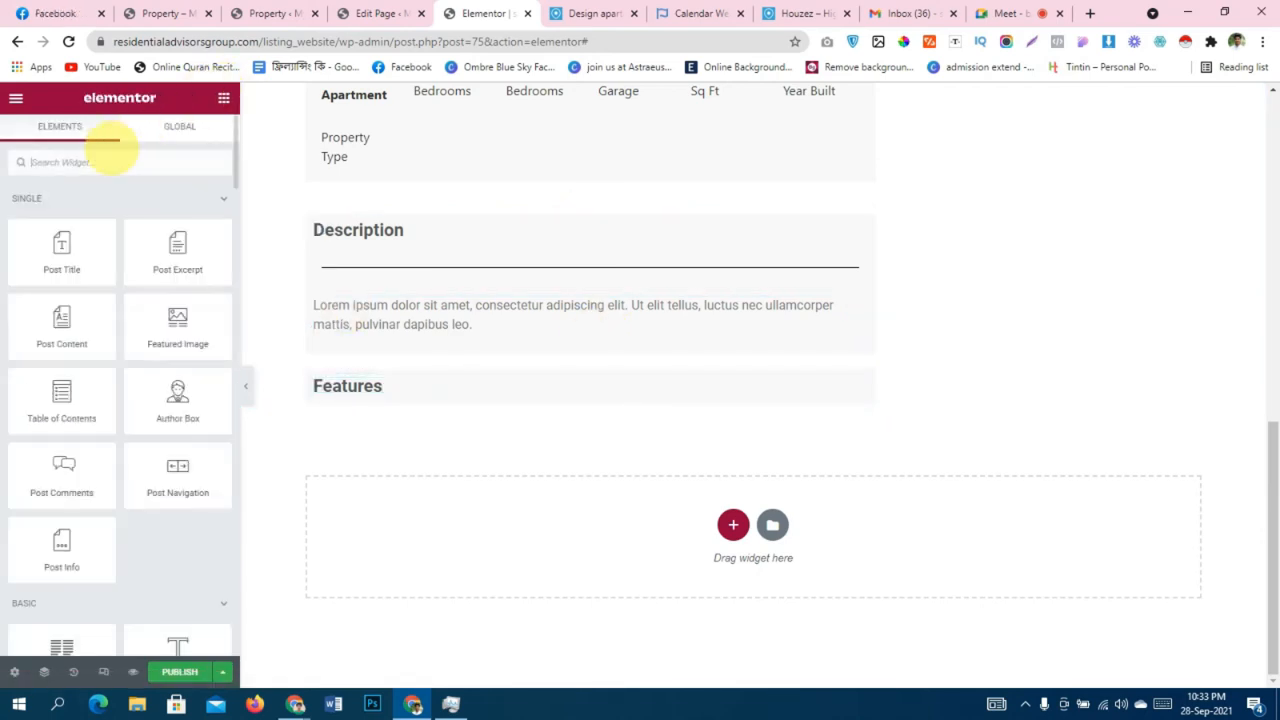
{"action": "left_click", "coordinate": [111, 161]}
{"action": "type", "text": "dyn"}
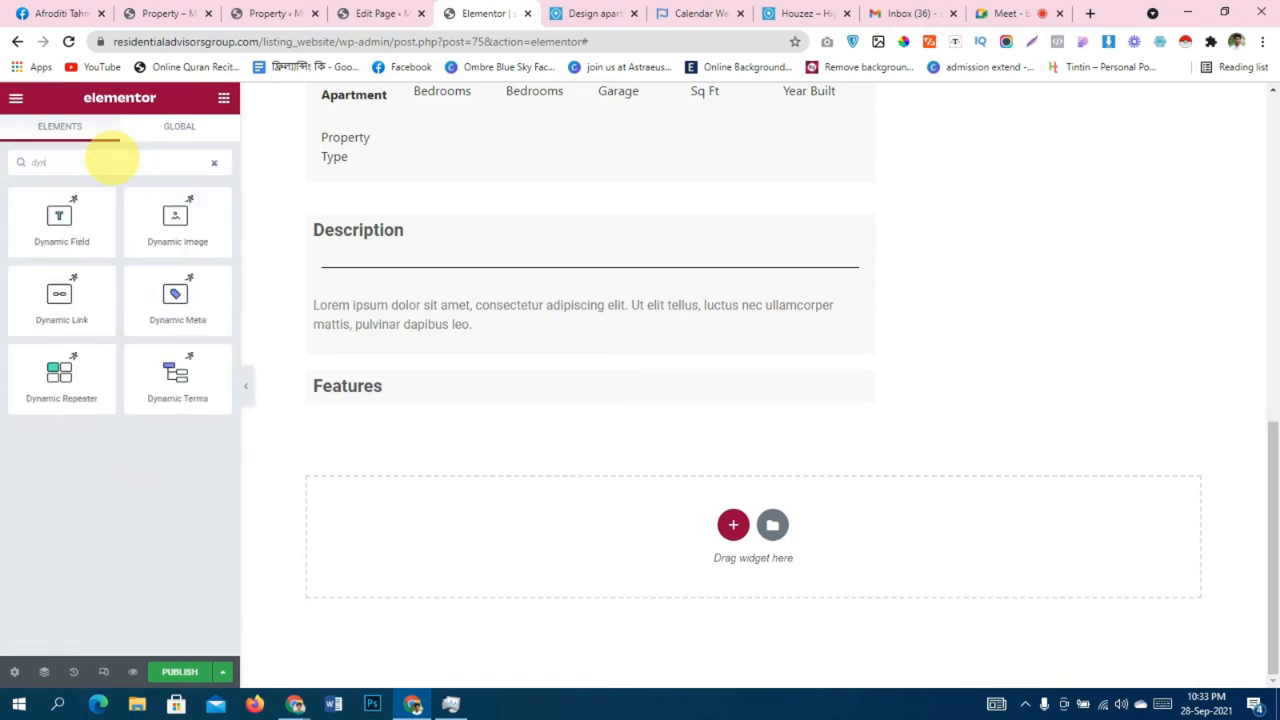
{"action": "left_click_drag", "start_coordinate": [86, 240], "coordinate": [347, 386]}
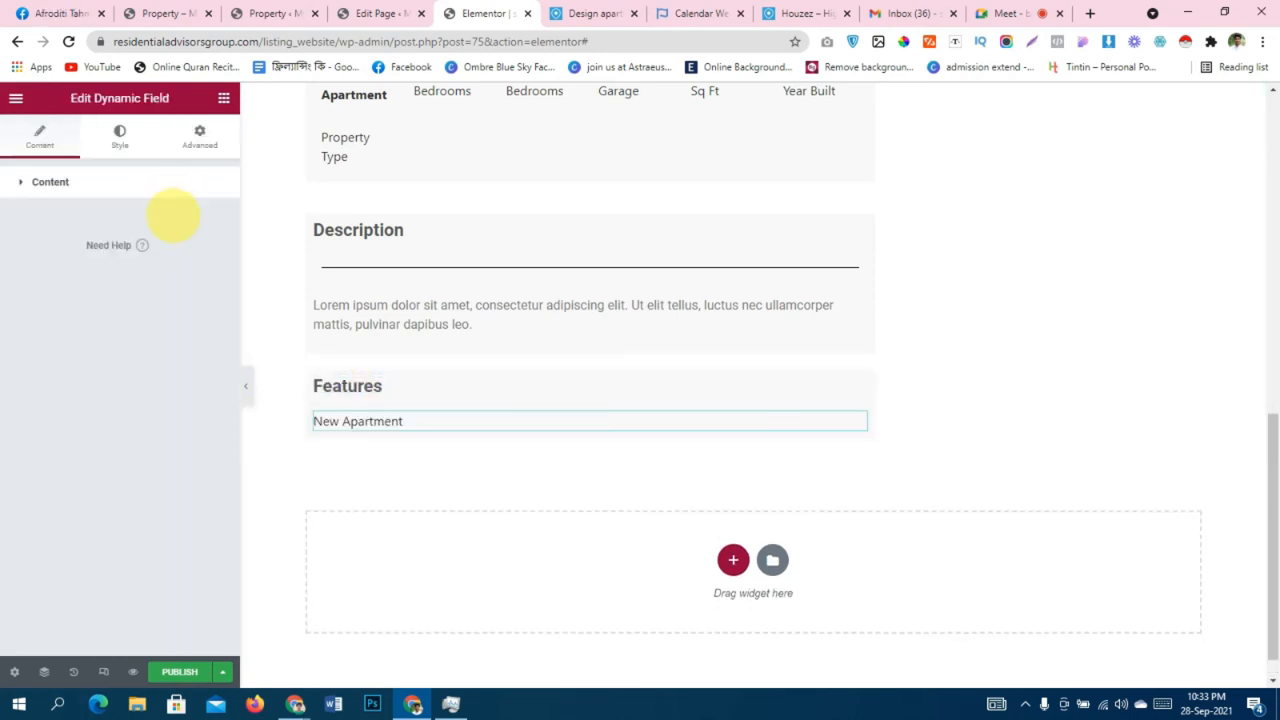
Set the Dynamic Field's source to Meta Data and its meta field to Features.
{"action": "left_click", "coordinate": [183, 216]}
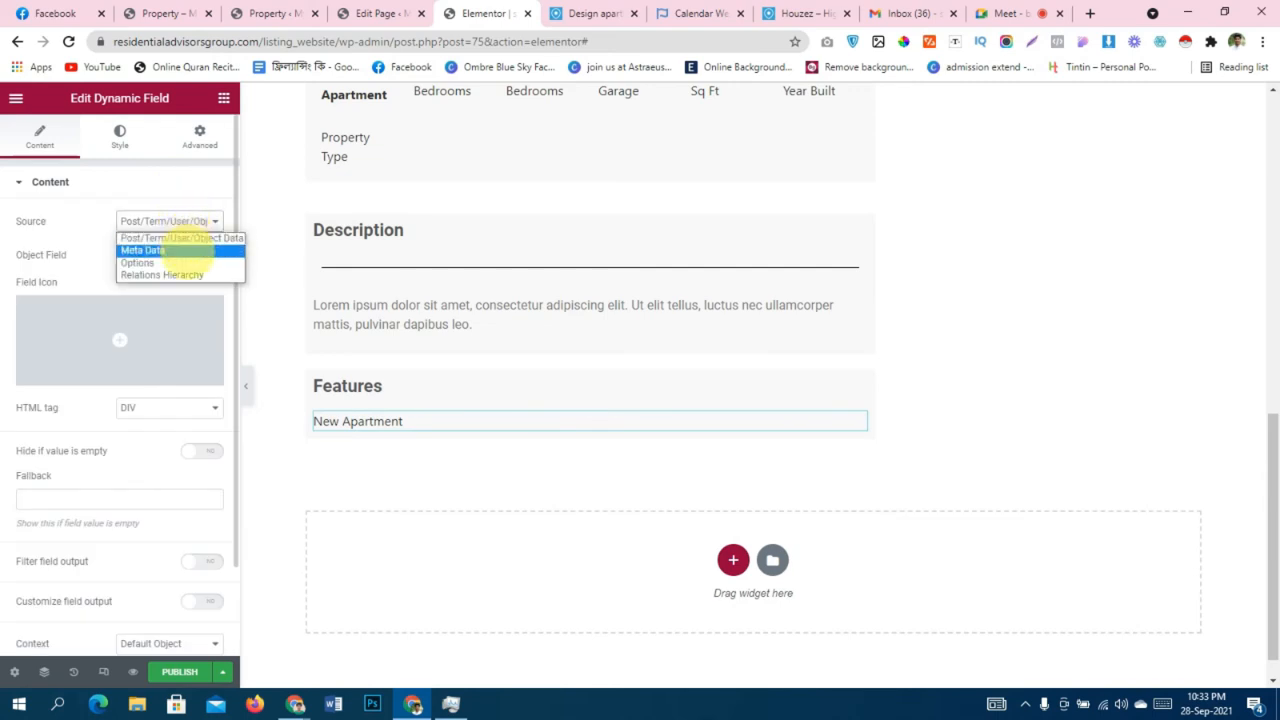
{"action": "left_click", "coordinate": [180, 250]}
{"action": "left_click", "coordinate": [185, 254]}
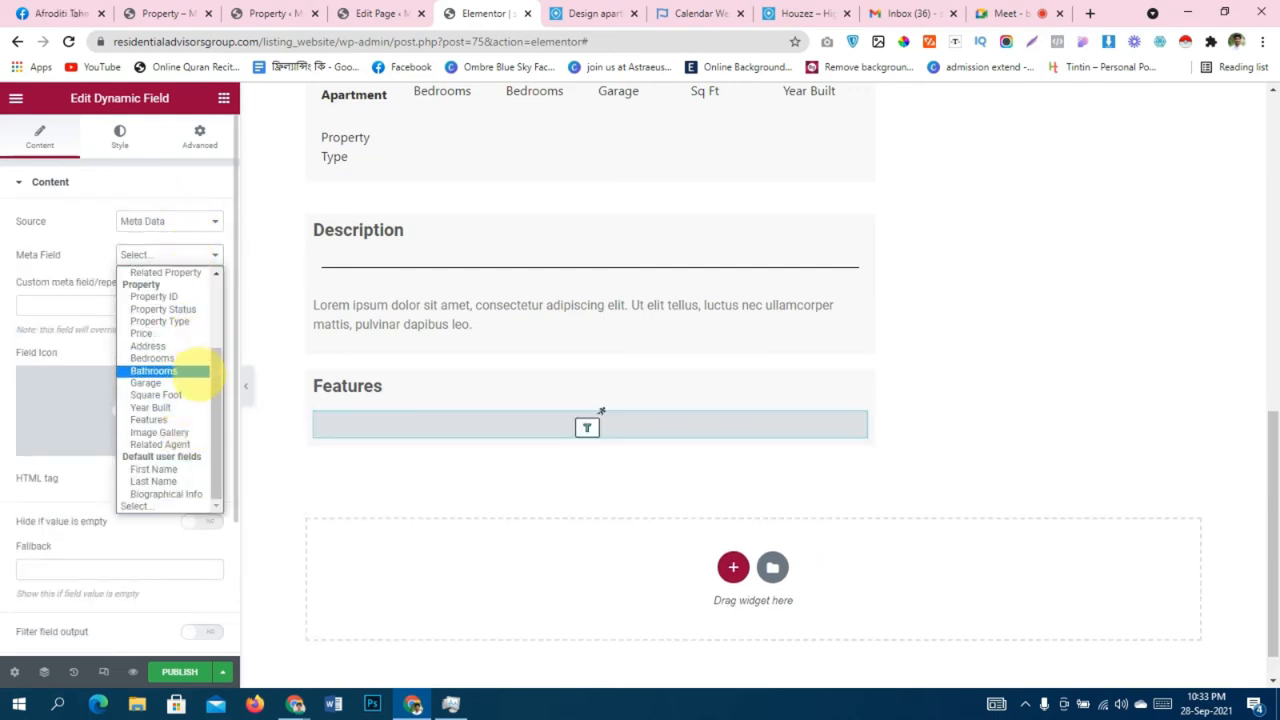
{"action": "left_click", "coordinate": [193, 388]}
{"action": "left_click", "coordinate": [180, 420]}
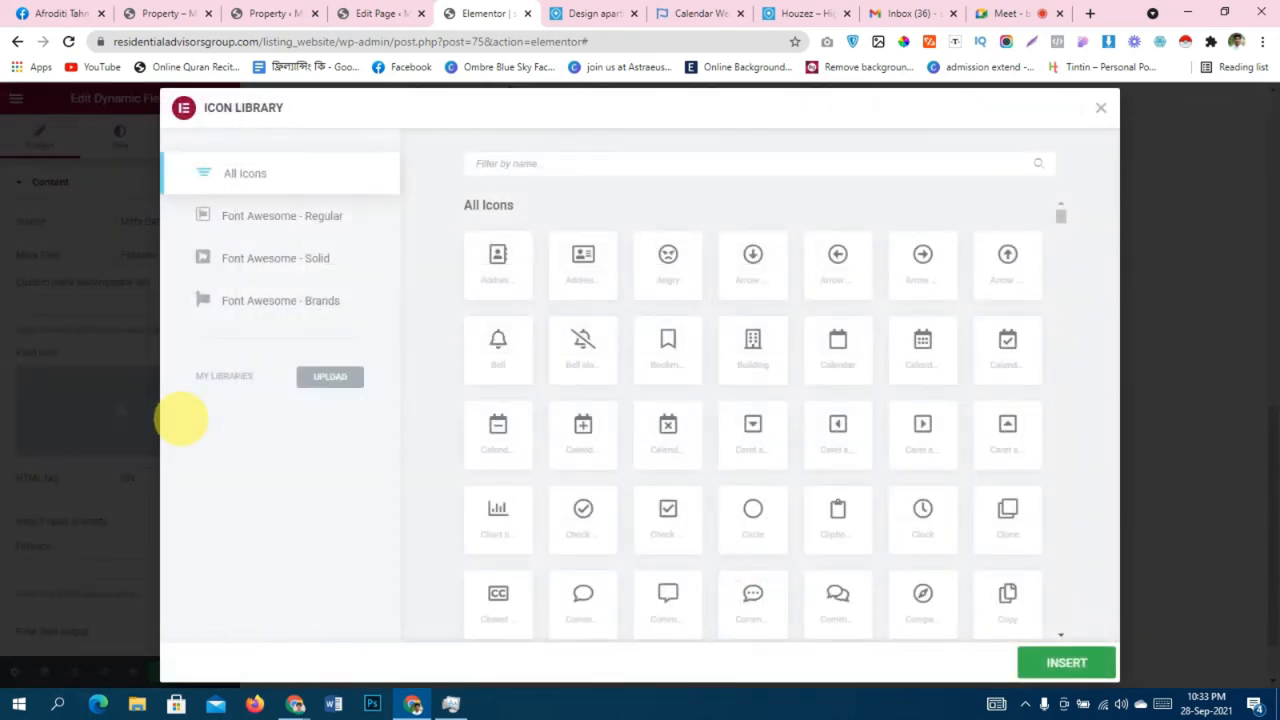
{"action": "left_click", "coordinate": [1098, 107]}
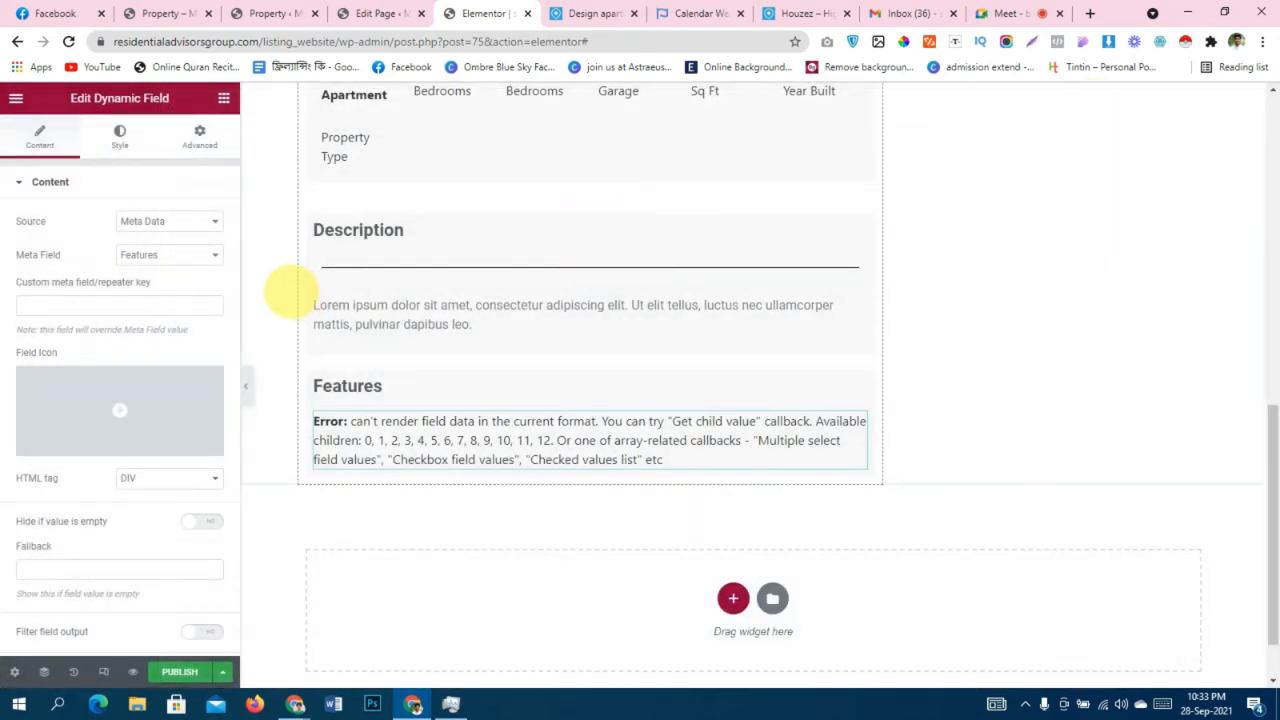
{"action": "scroll", "coordinate": [540, 458], "scroll_direction": "down", "scroll_amount": 2}
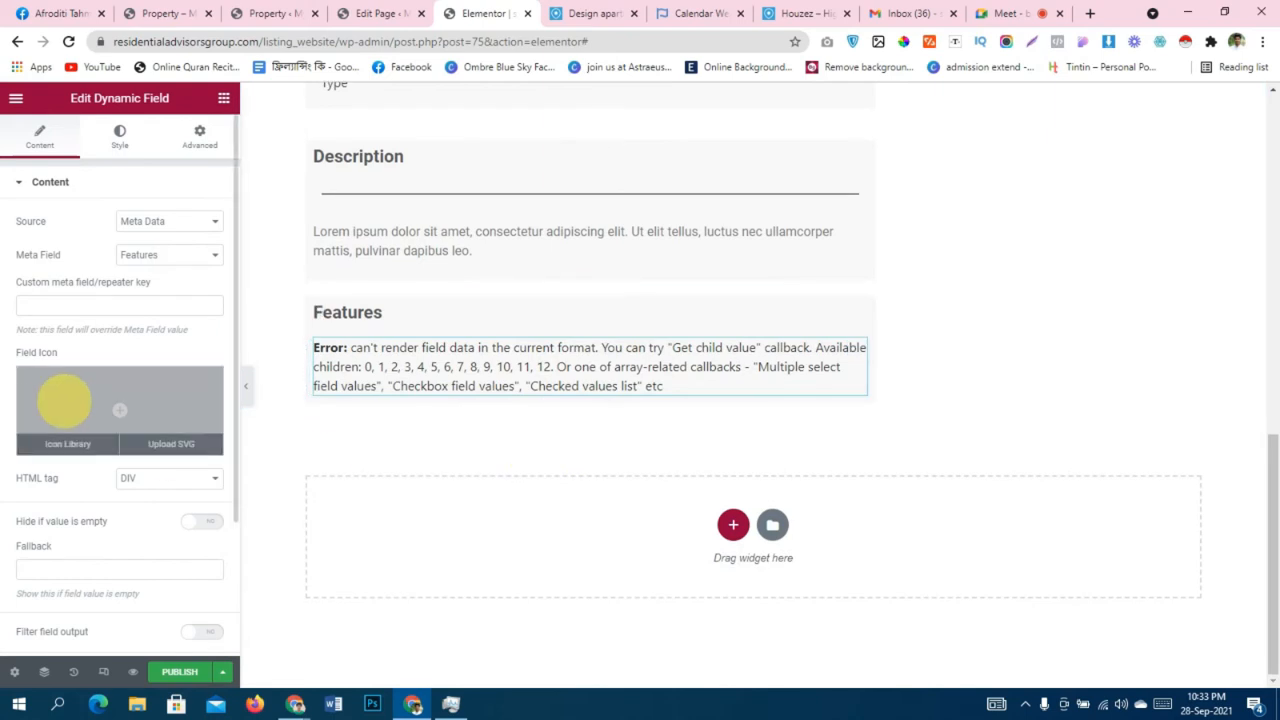
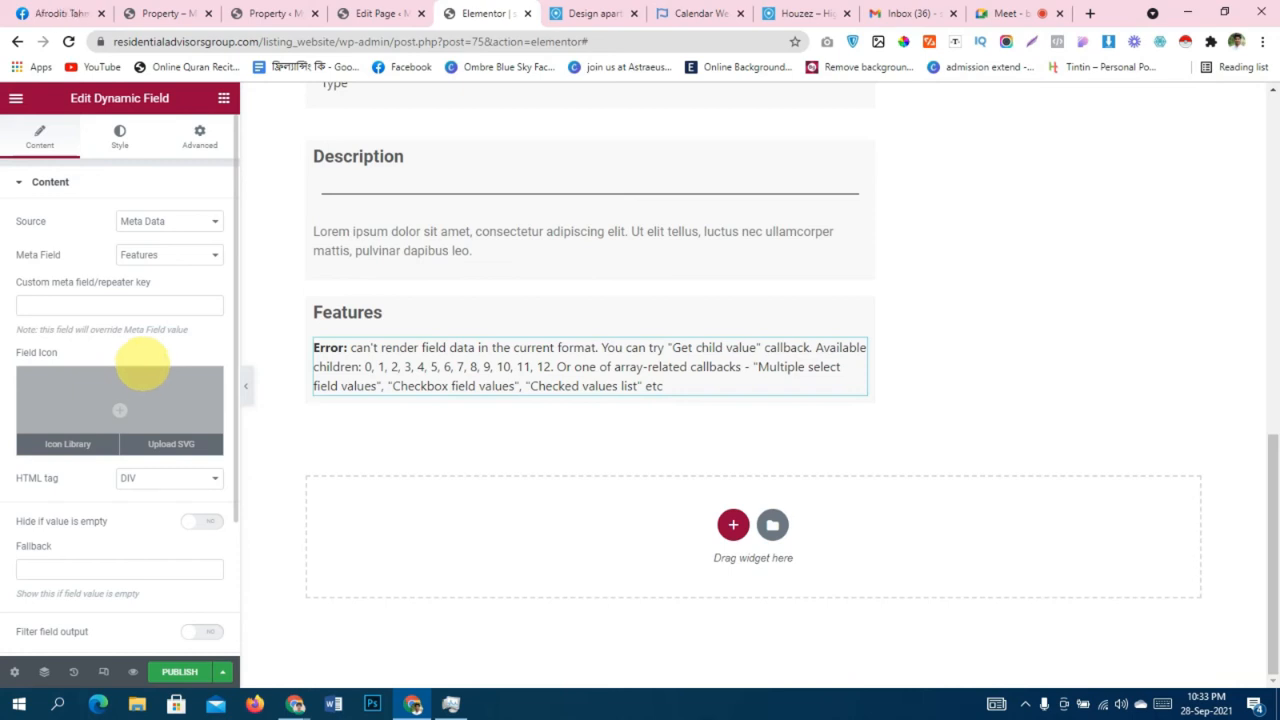
Enable field output filtering for the features field with the Checked values list callback.
{"action": "scroll", "coordinate": [143, 367], "scroll_direction": "down", "scroll_amount": 2}
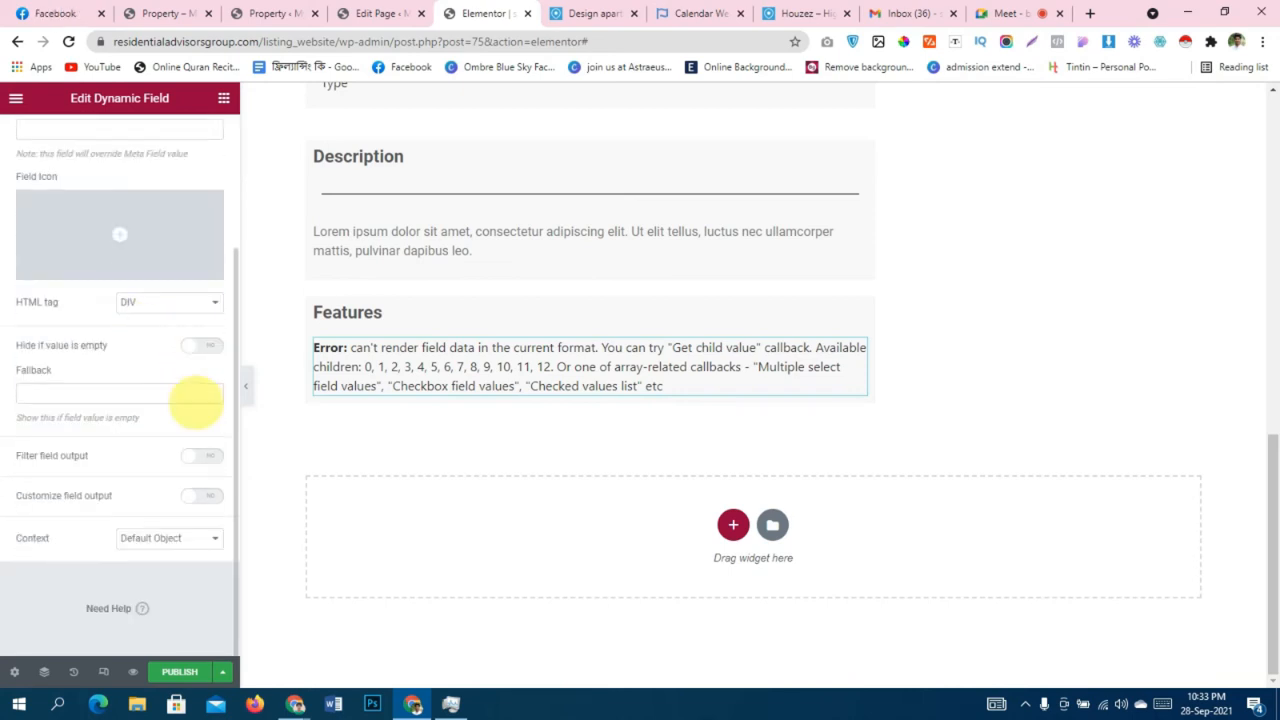
{"action": "left_click", "coordinate": [203, 455]}
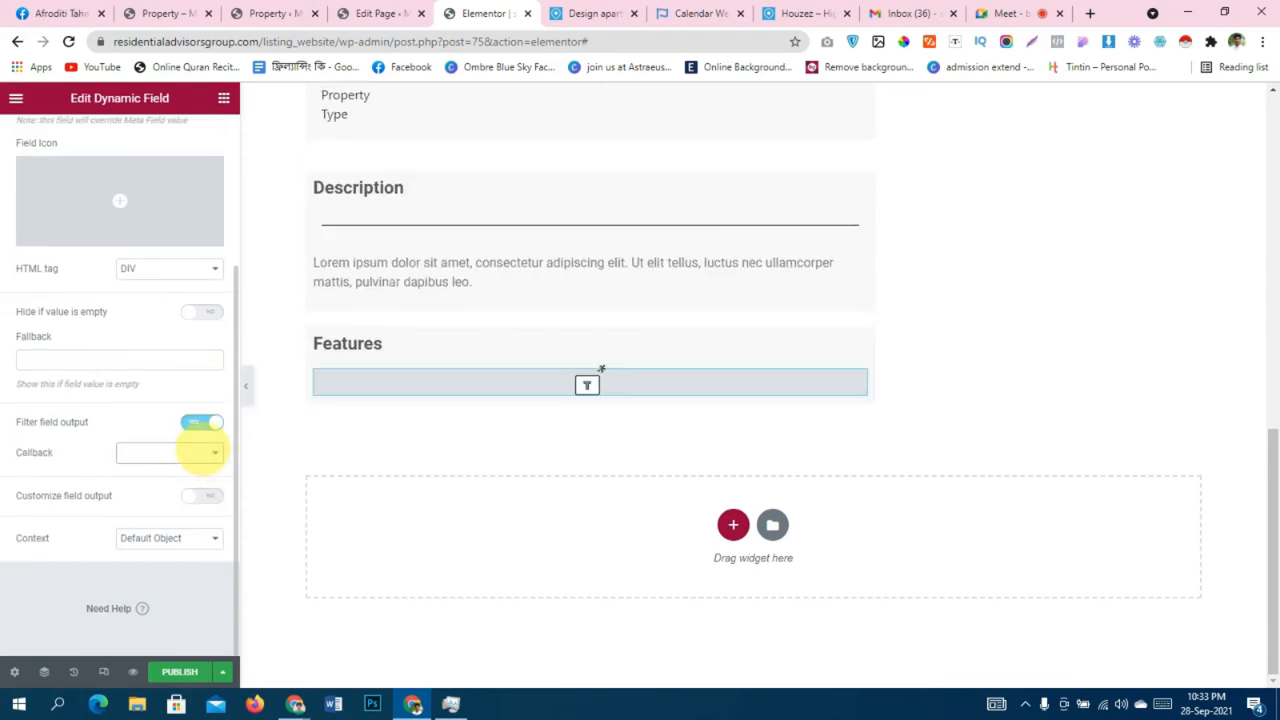
{"action": "left_click", "coordinate": [200, 452]}
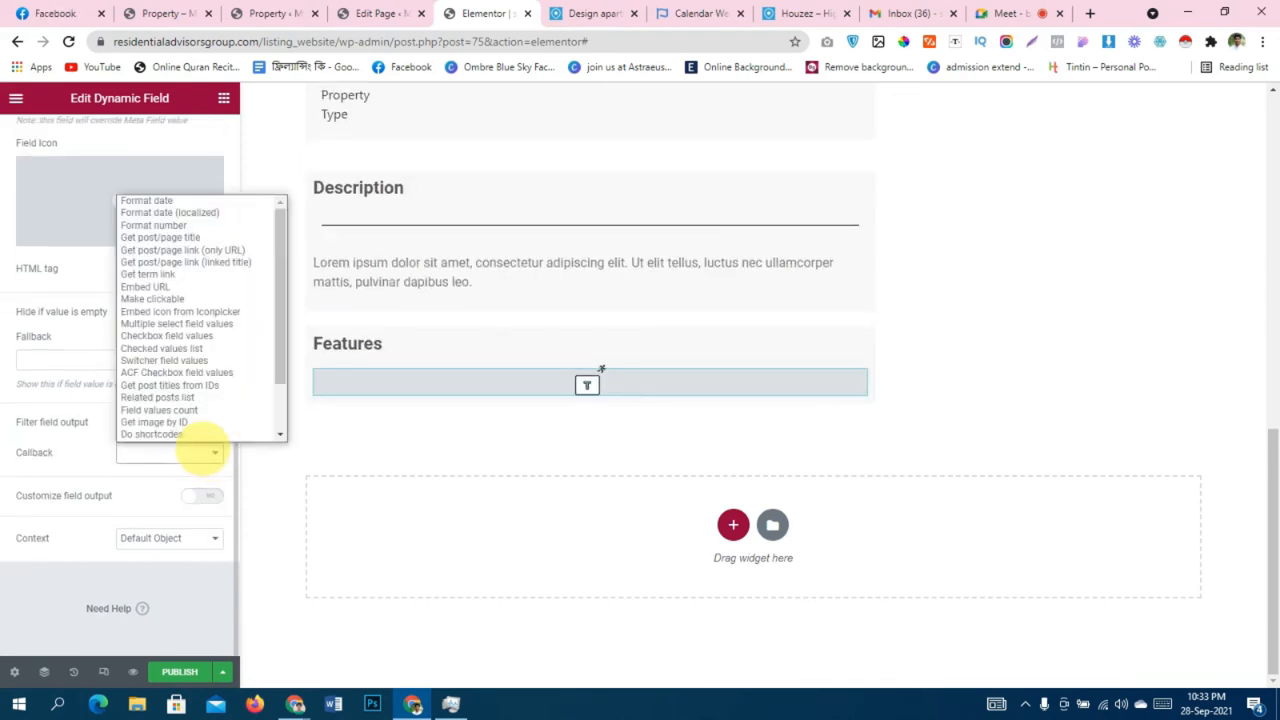
{"action": "left_click", "coordinate": [200, 348]}
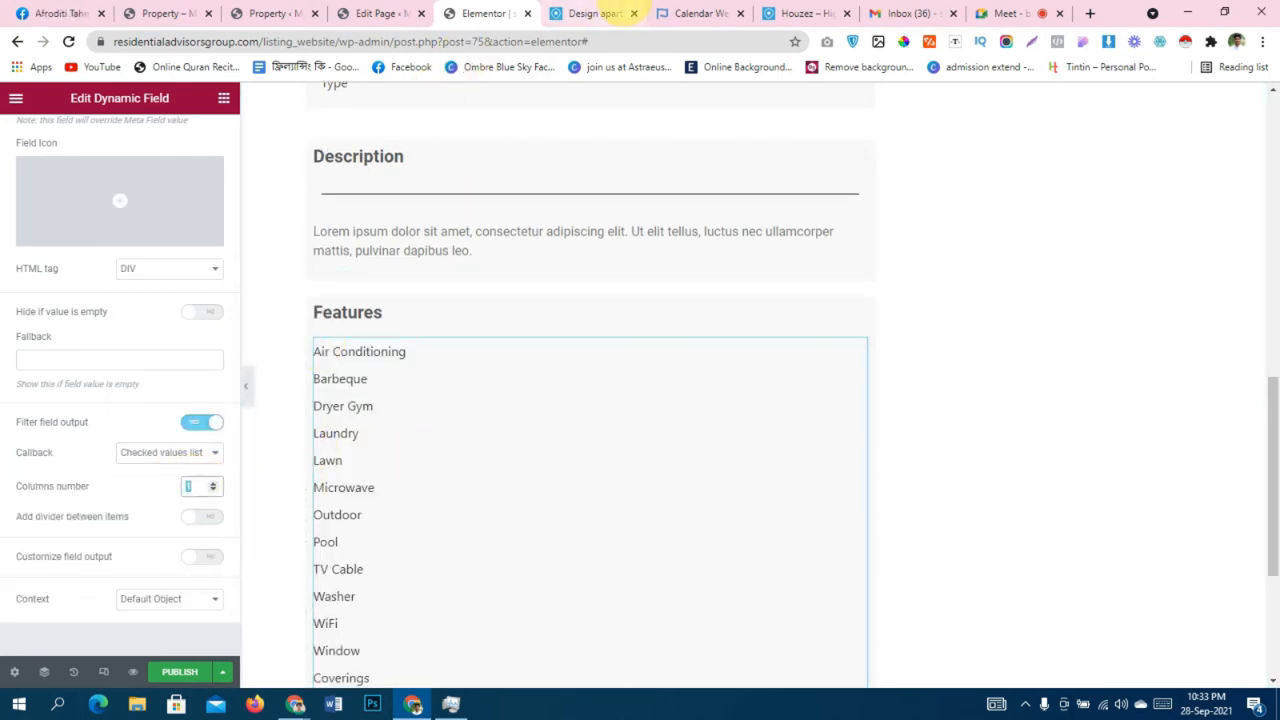
Check the Houzez demo's feature layout and set the checked values list to 3 columns.
{"action": "left_click", "coordinate": [595, 13]}
{"action": "left_click", "coordinate": [487, 13]}
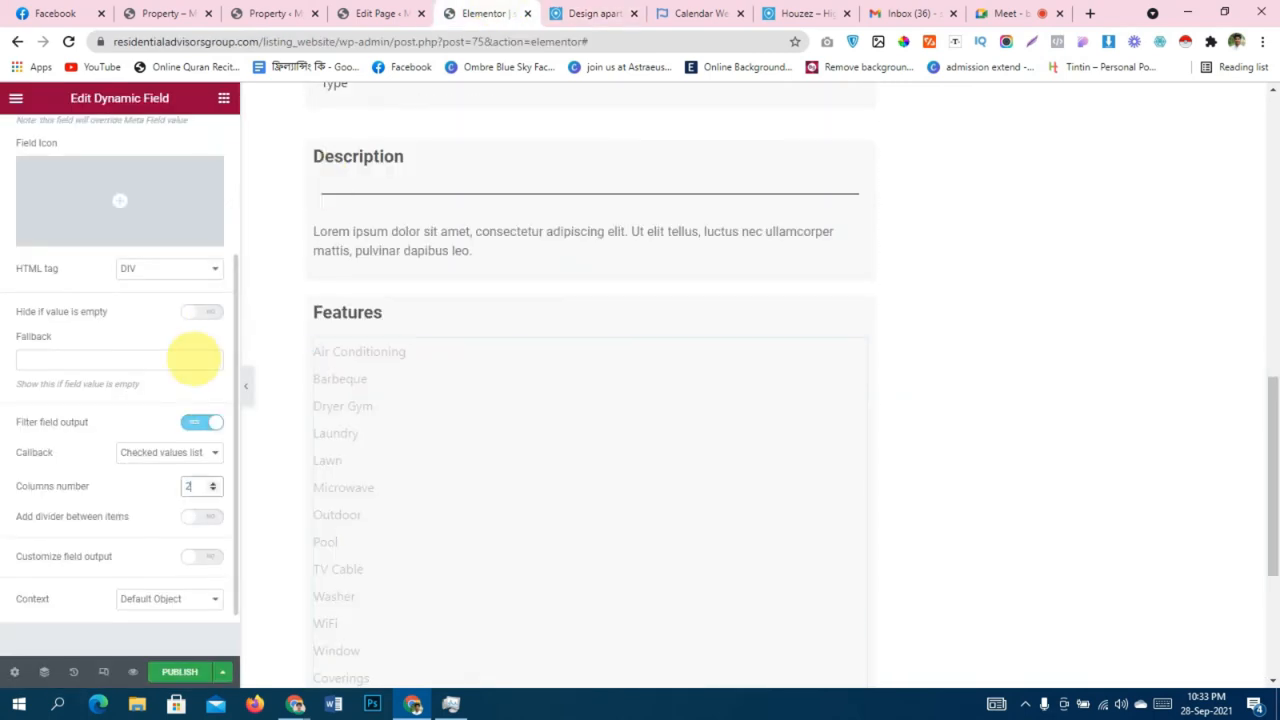
{"action": "key", "text": "BackSpace"}
{"action": "type", "text": "3"}
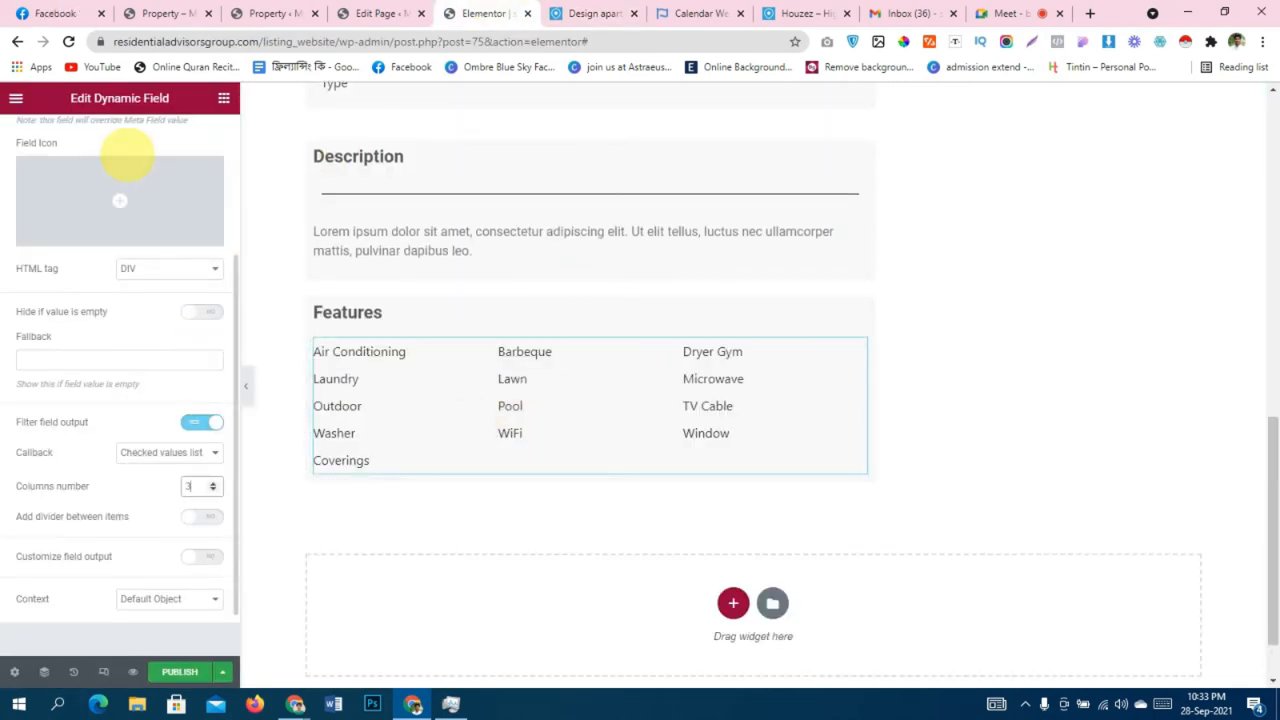
Insert the circled check icon from the icon library as the field icon for the features list.
{"action": "left_click", "coordinate": [118, 218]}
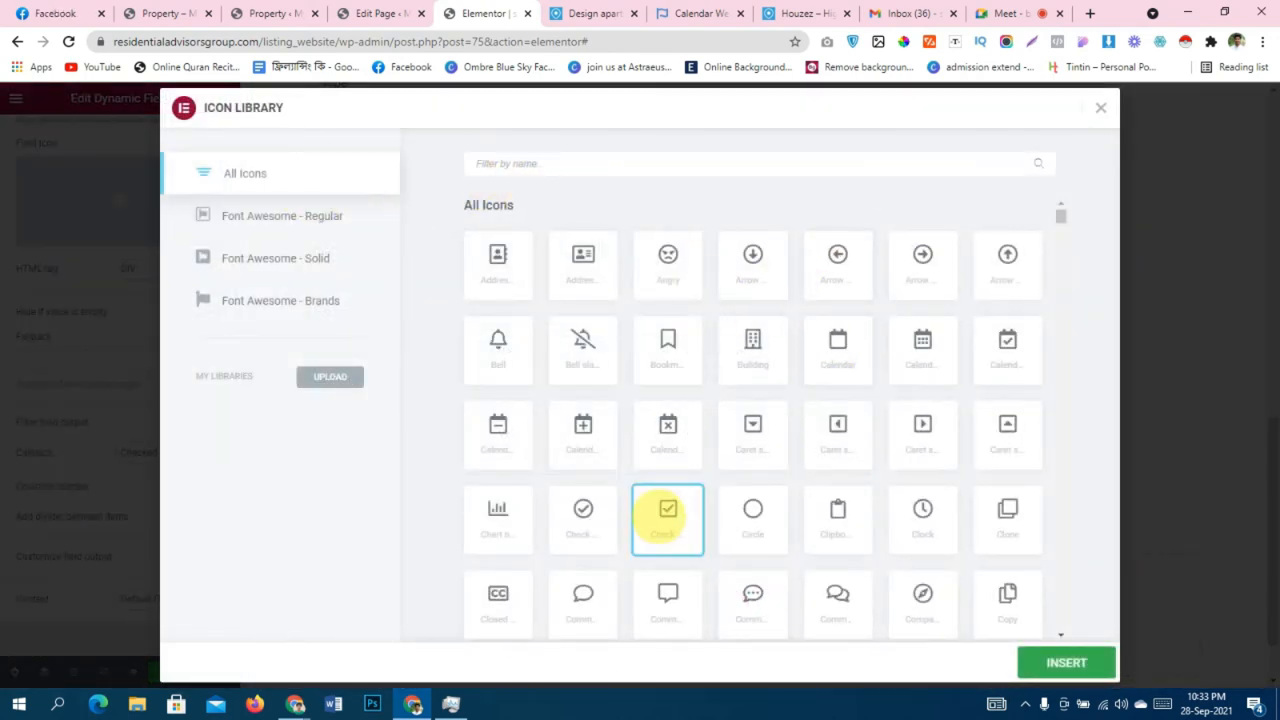
{"action": "left_click", "coordinate": [583, 515]}
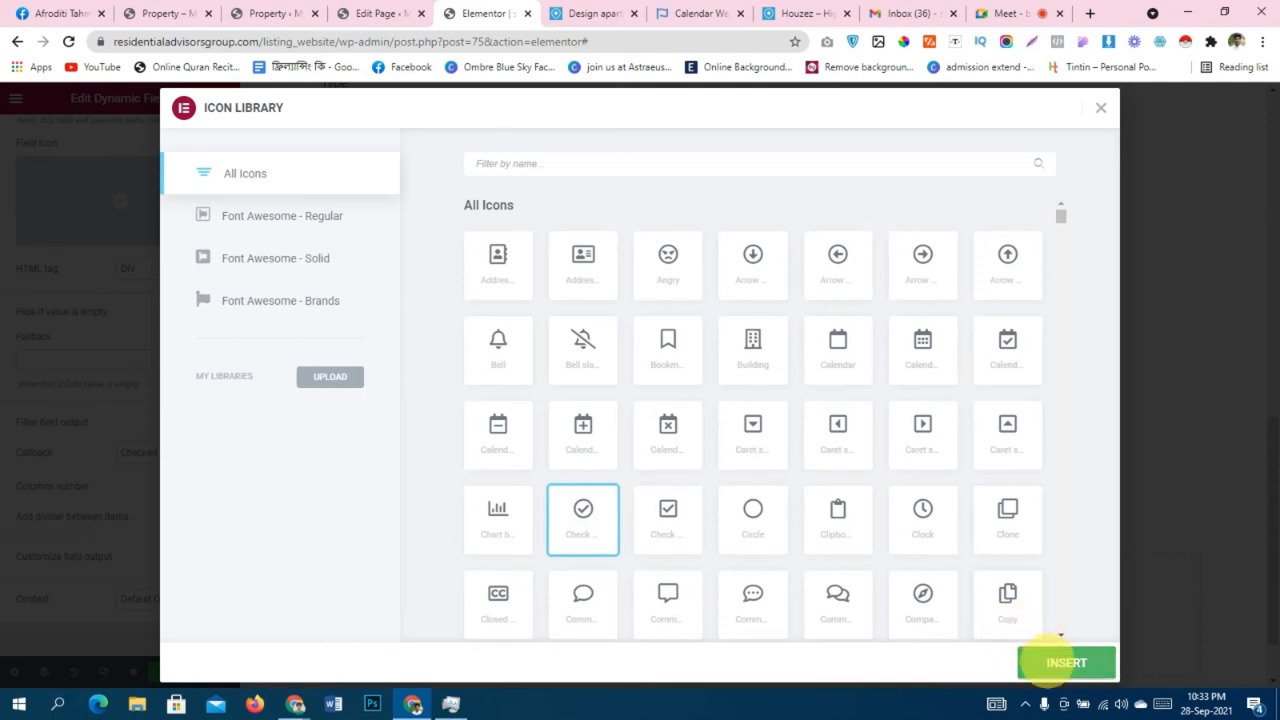
{"action": "left_click", "coordinate": [1050, 662]}
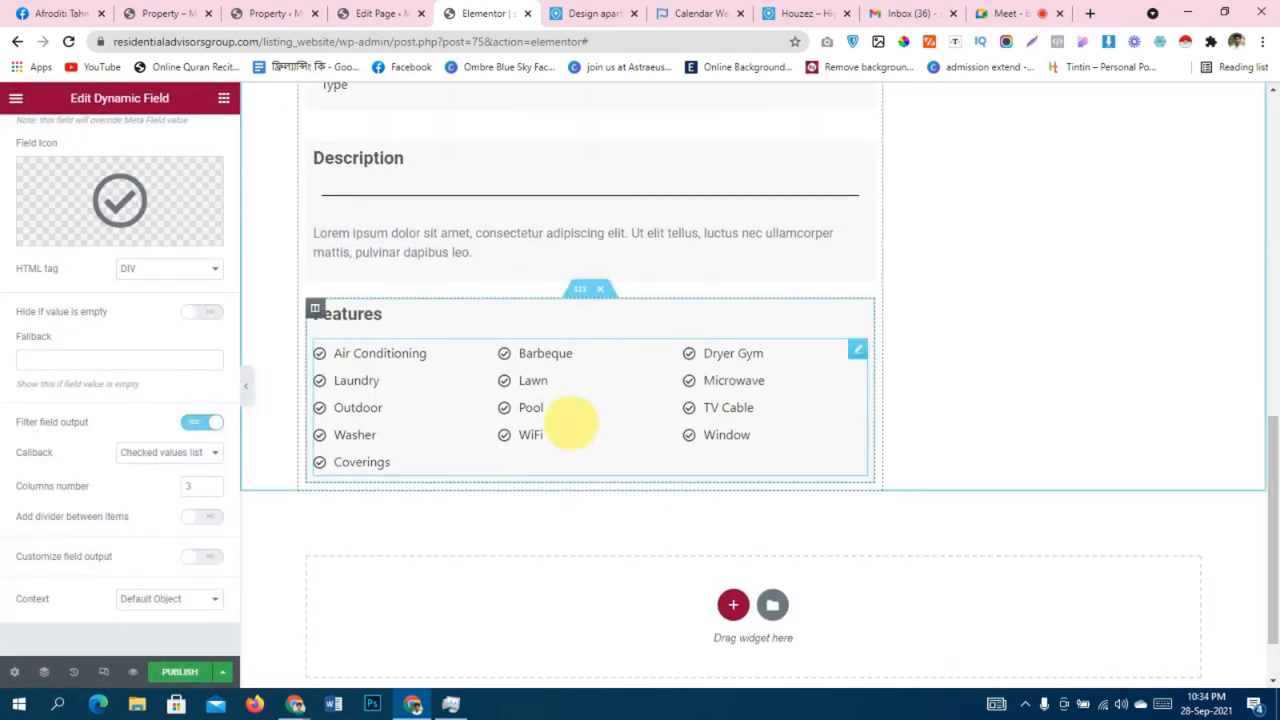
Duplicate the Features inner section.
{"action": "scroll", "coordinate": [290, 330], "scroll_direction": "up", "scroll_amount": 5}
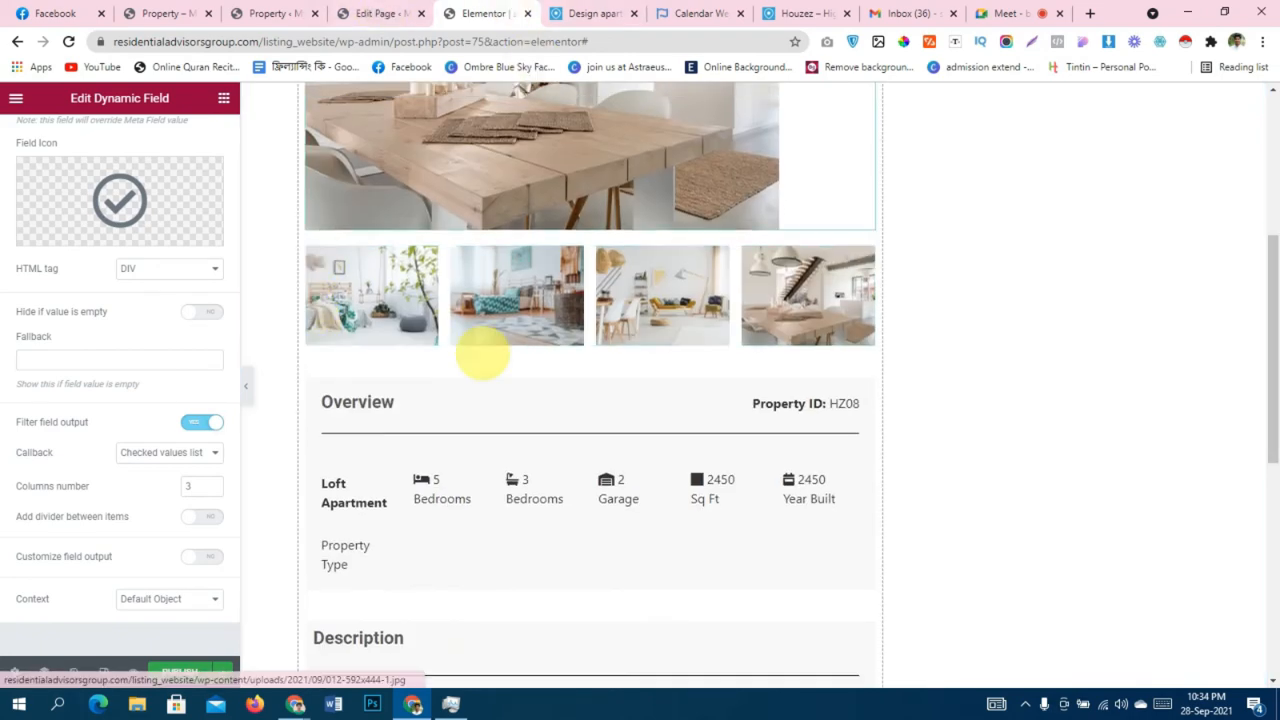
{"action": "scroll", "coordinate": [483, 354], "scroll_direction": "down", "scroll_amount": 5}
{"action": "right_click", "coordinate": [575, 292]}
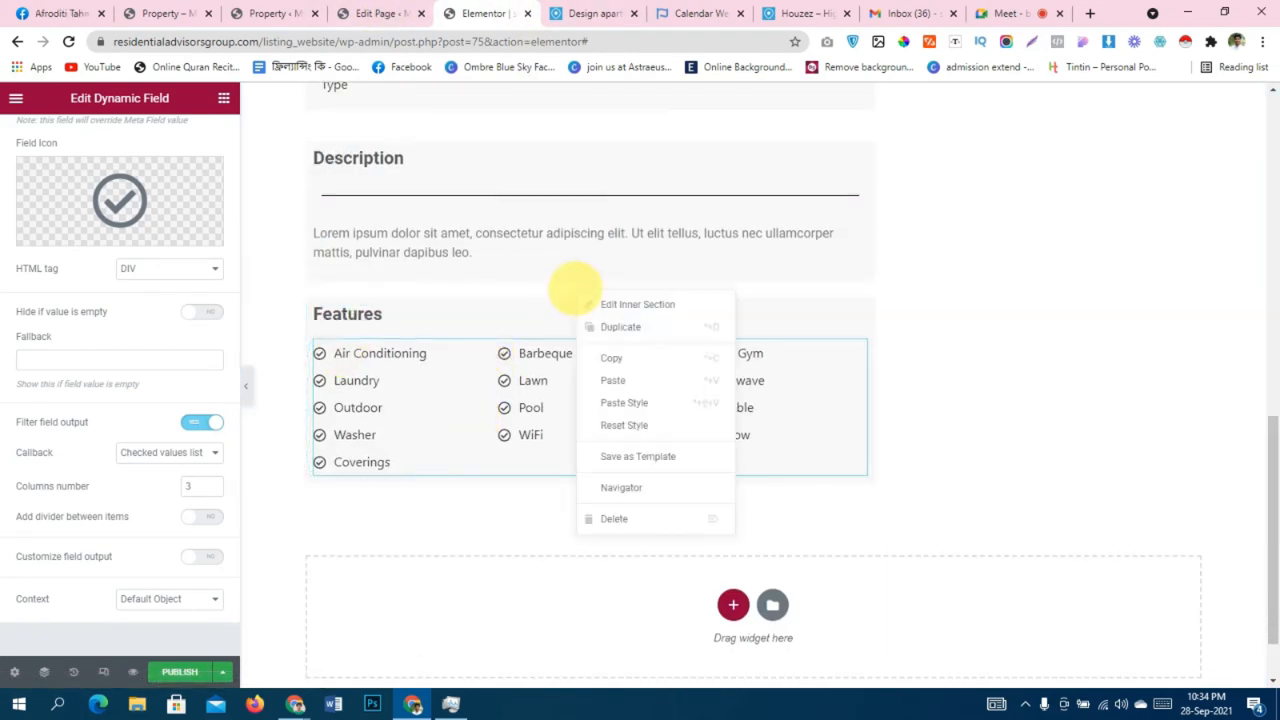
{"action": "left_click", "coordinate": [605, 327]}
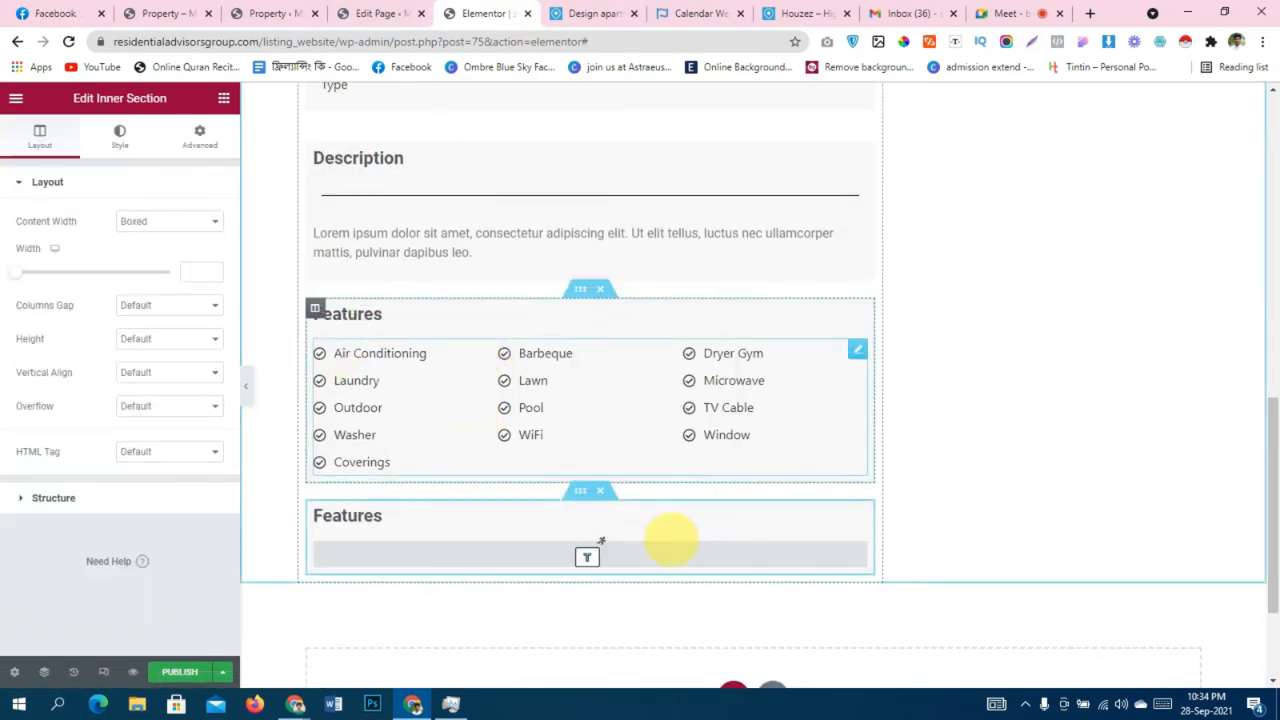
Delete the Dynamic Field from the duplicated Features section and set its heading to "Location".
{"action": "right_click", "coordinate": [672, 572]}
{"action": "left_click", "coordinate": [712, 670]}
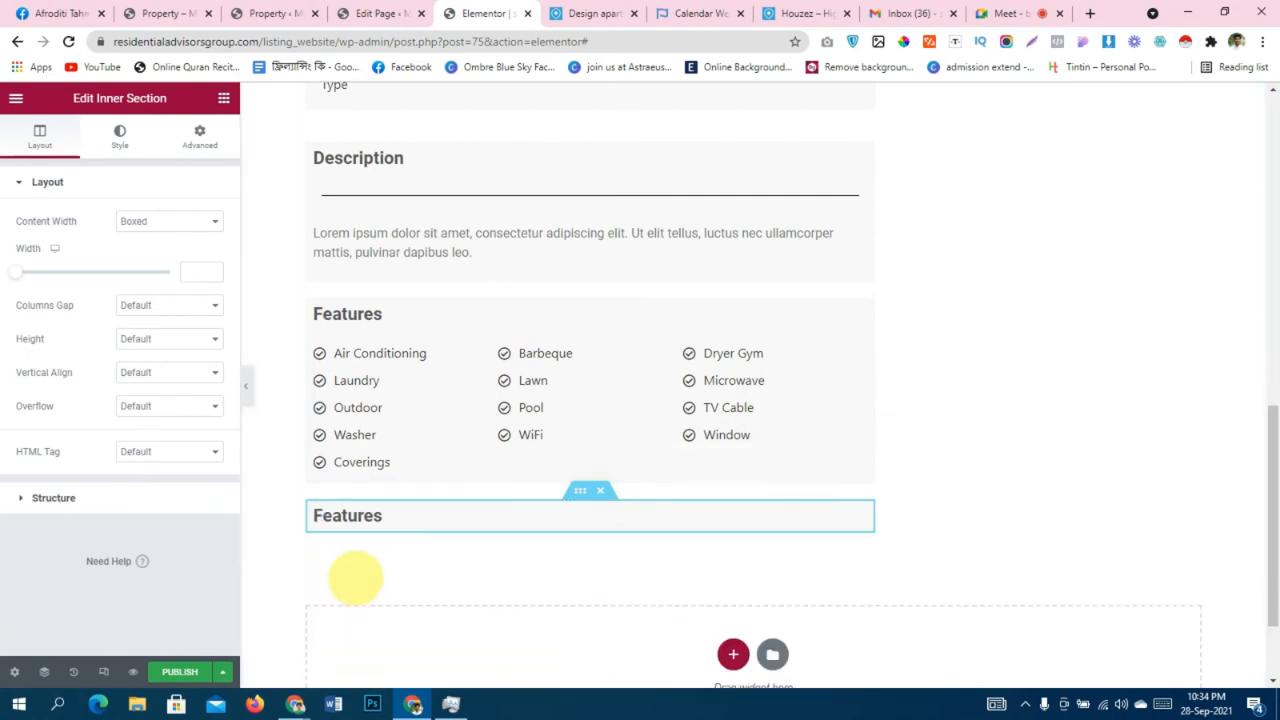
{"action": "left_click", "coordinate": [334, 514]}
{"action": "left_click_drag", "start_coordinate": [129, 237], "coordinate": [10, 262]}
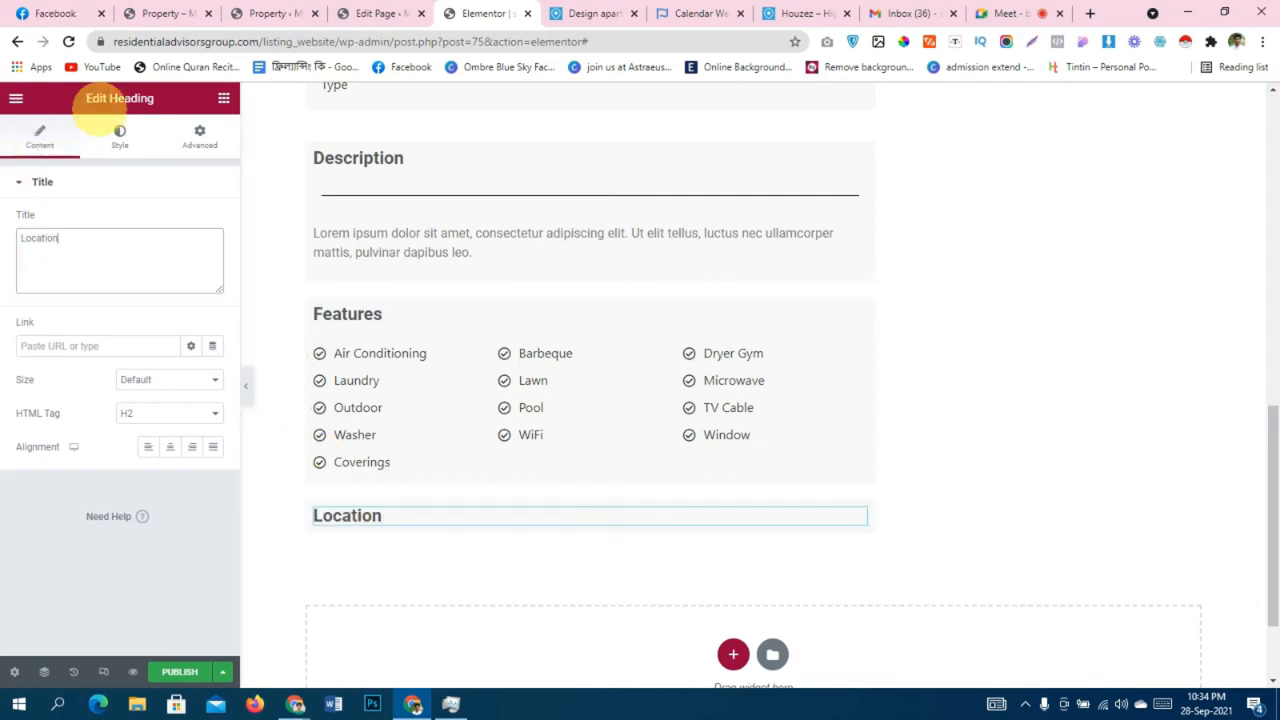
Add a Google Maps widget below the Location heading.
{"action": "left_click", "coordinate": [223, 98]}
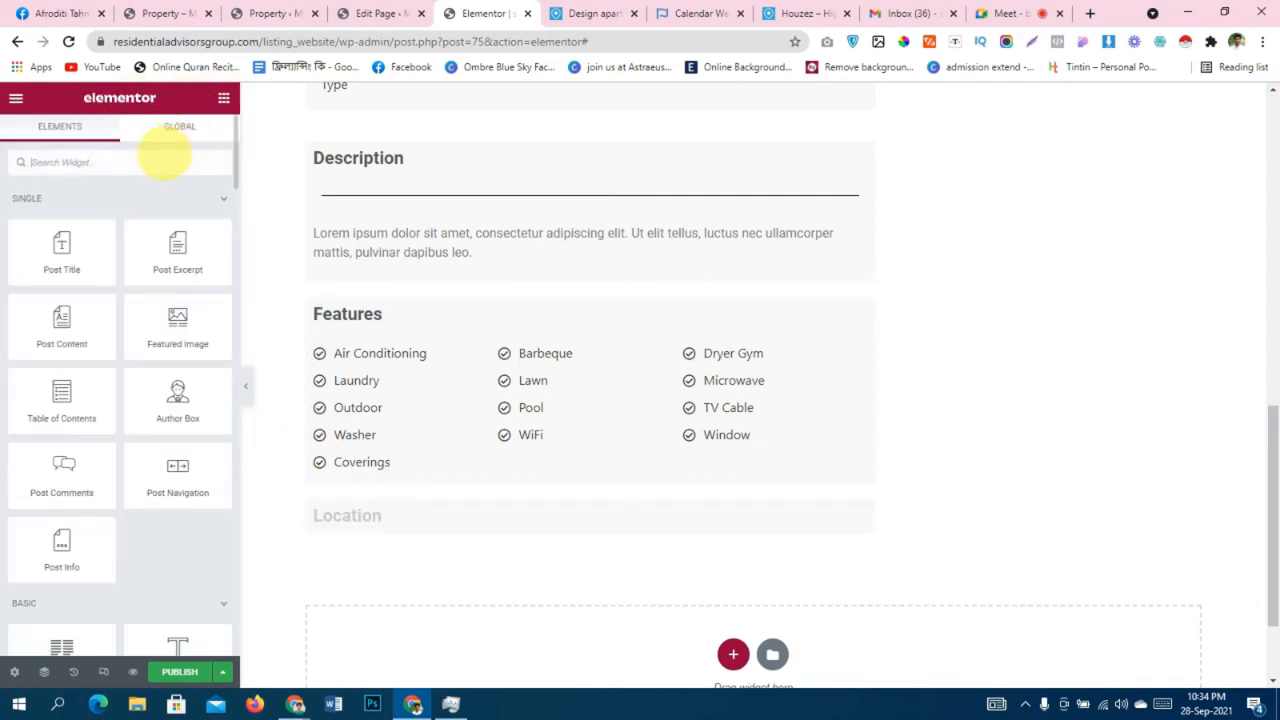
{"action": "type", "text": "map"}
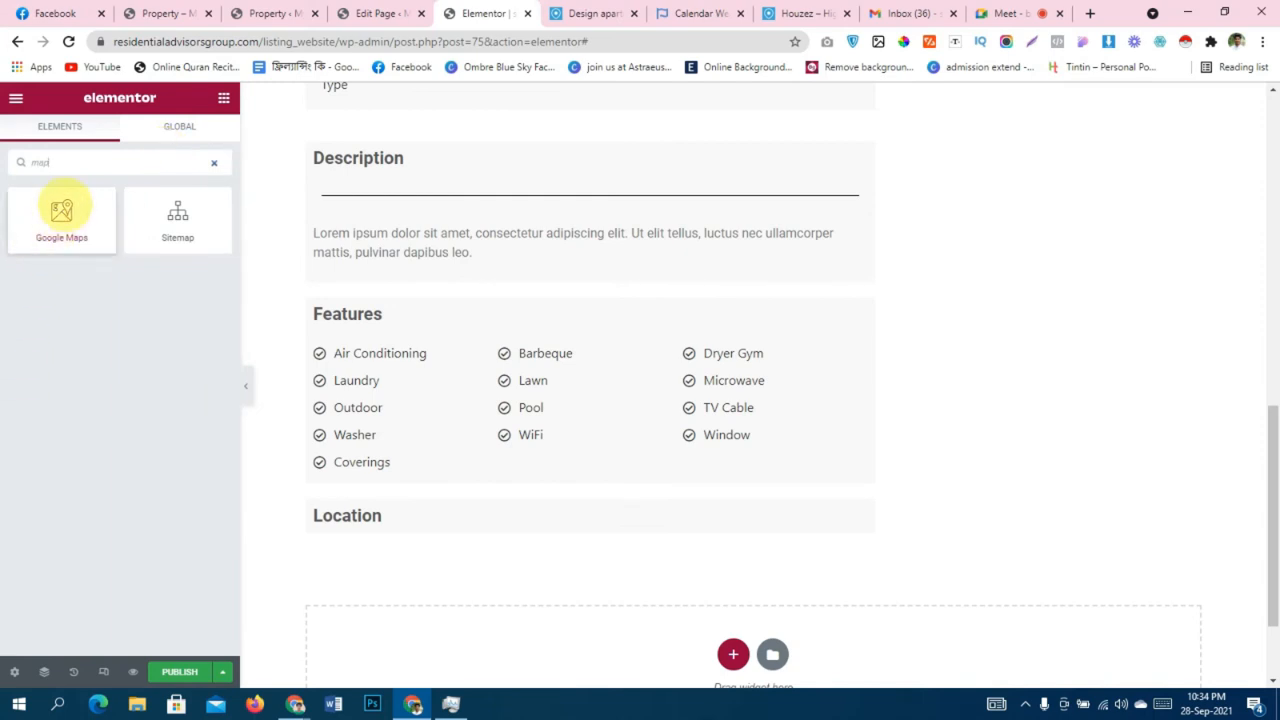
{"action": "left_click_drag", "start_coordinate": [61, 210], "coordinate": [366, 520]}
{"action": "left_click_drag", "start_coordinate": [372, 515], "coordinate": [366, 517]}
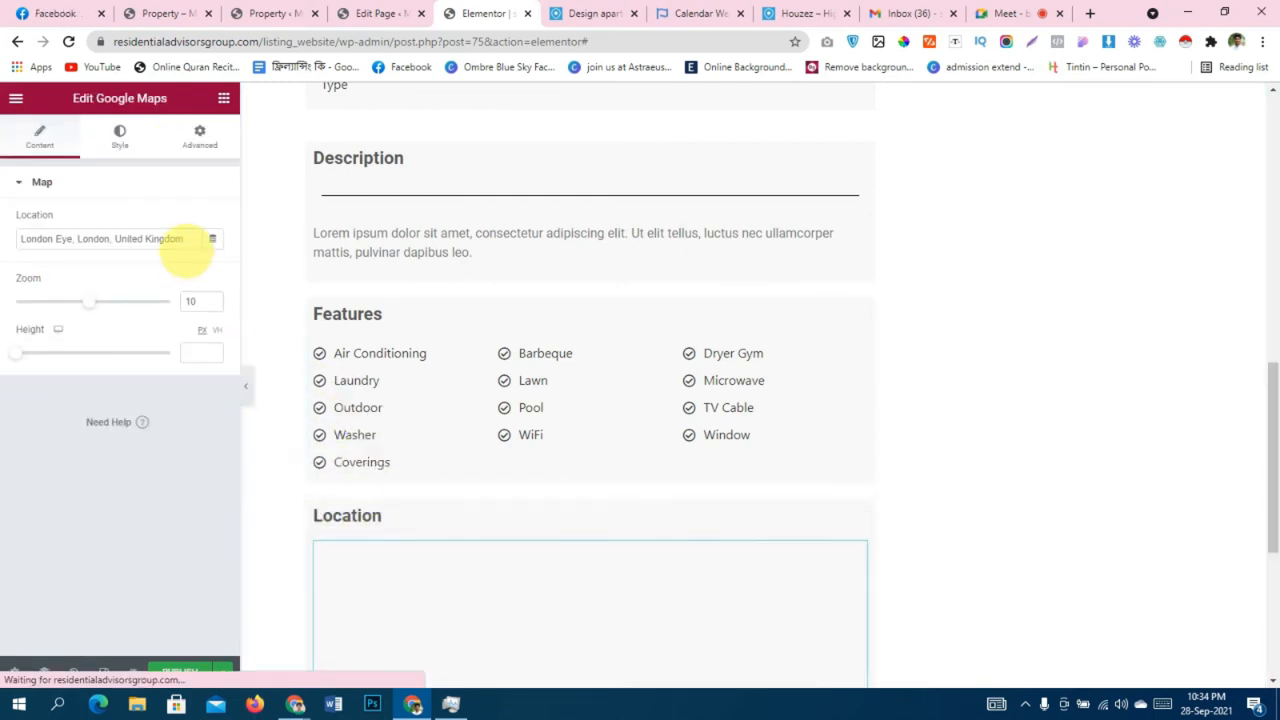
{"action": "scroll", "coordinate": [543, 477], "scroll_direction": "down", "scroll_amount": 2}
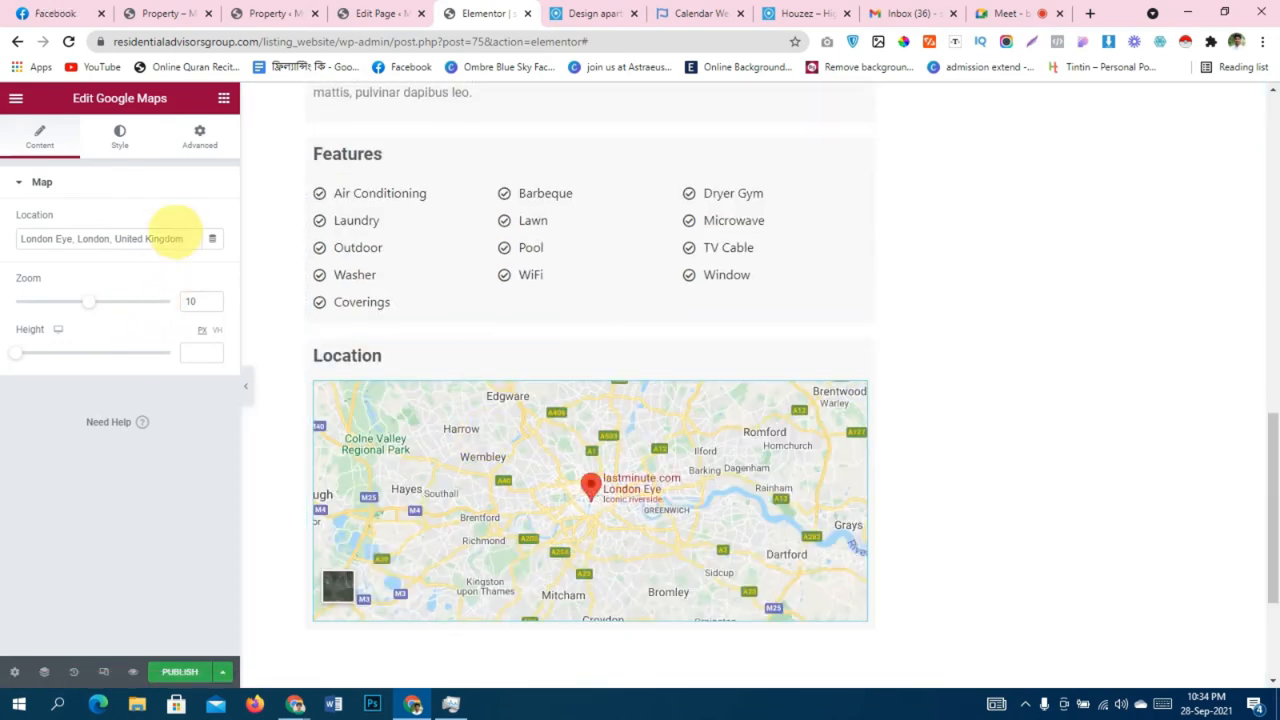
Try to link the map's location to a Post Custom Field key, and remove that dynamic tag.
{"action": "left_click", "coordinate": [212, 239]}
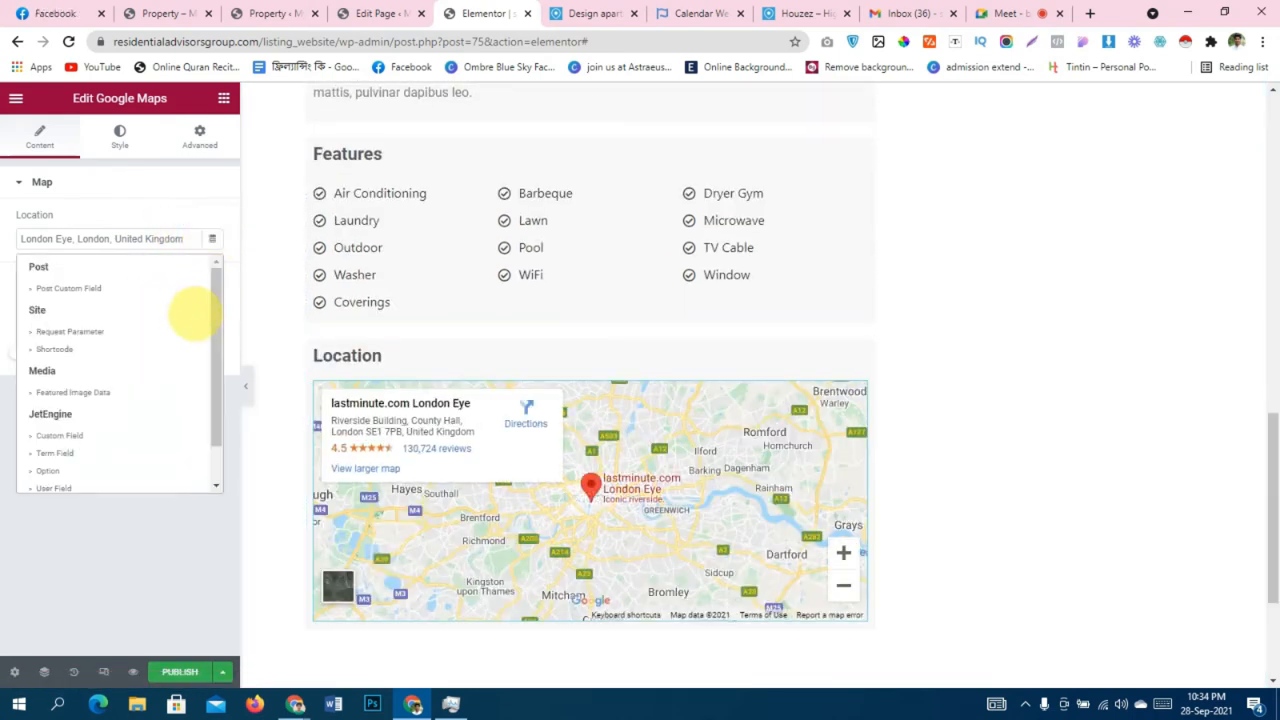
{"action": "left_click", "coordinate": [110, 288]}
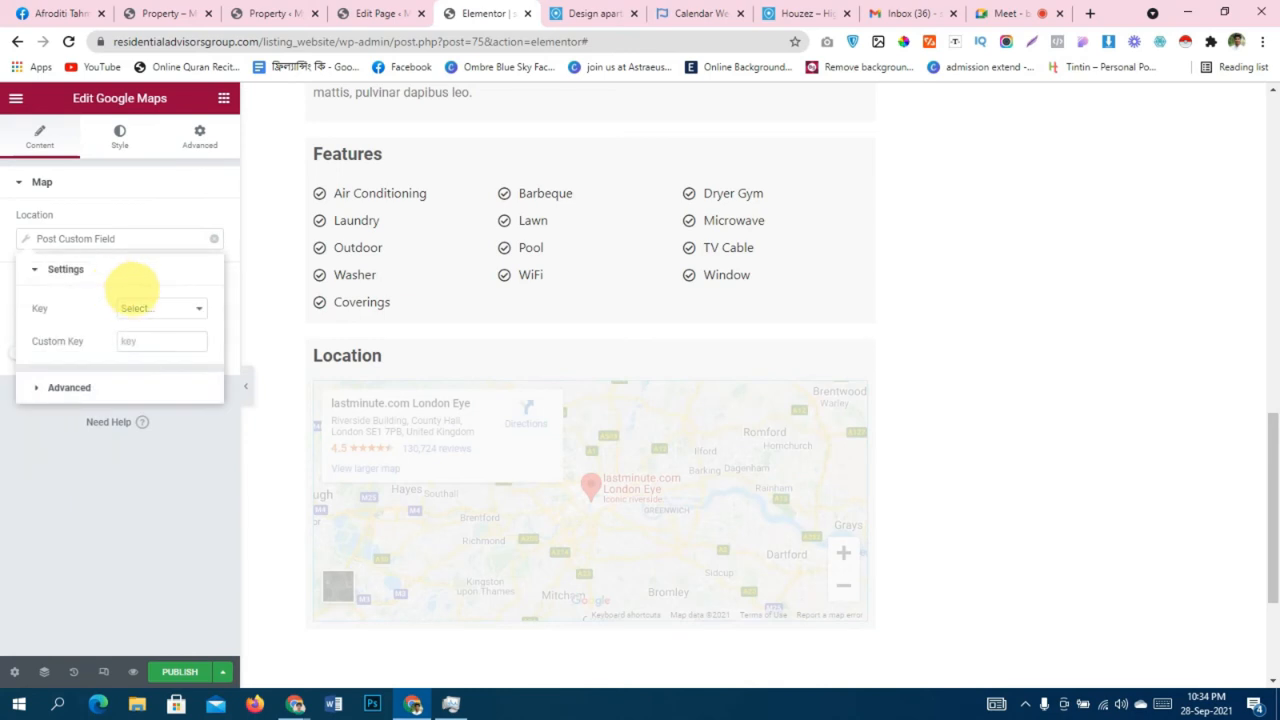
{"action": "left_click", "coordinate": [148, 308]}
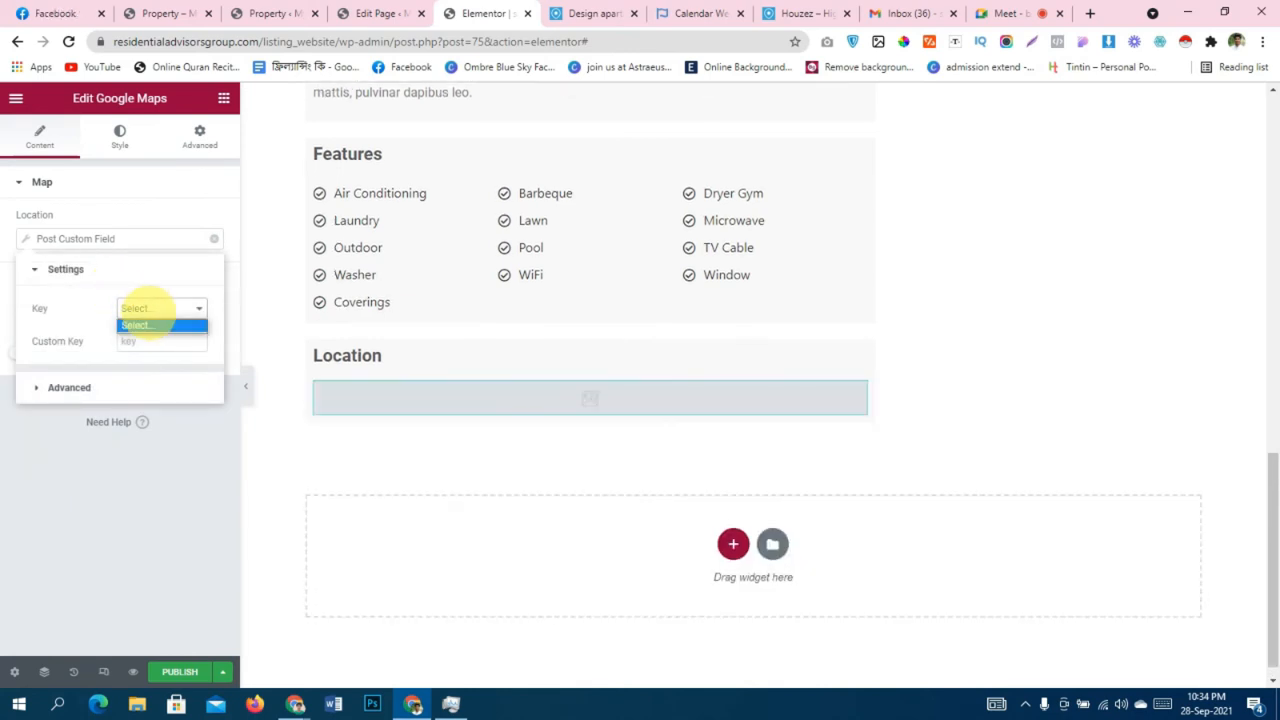
{"action": "left_click", "coordinate": [153, 241]}
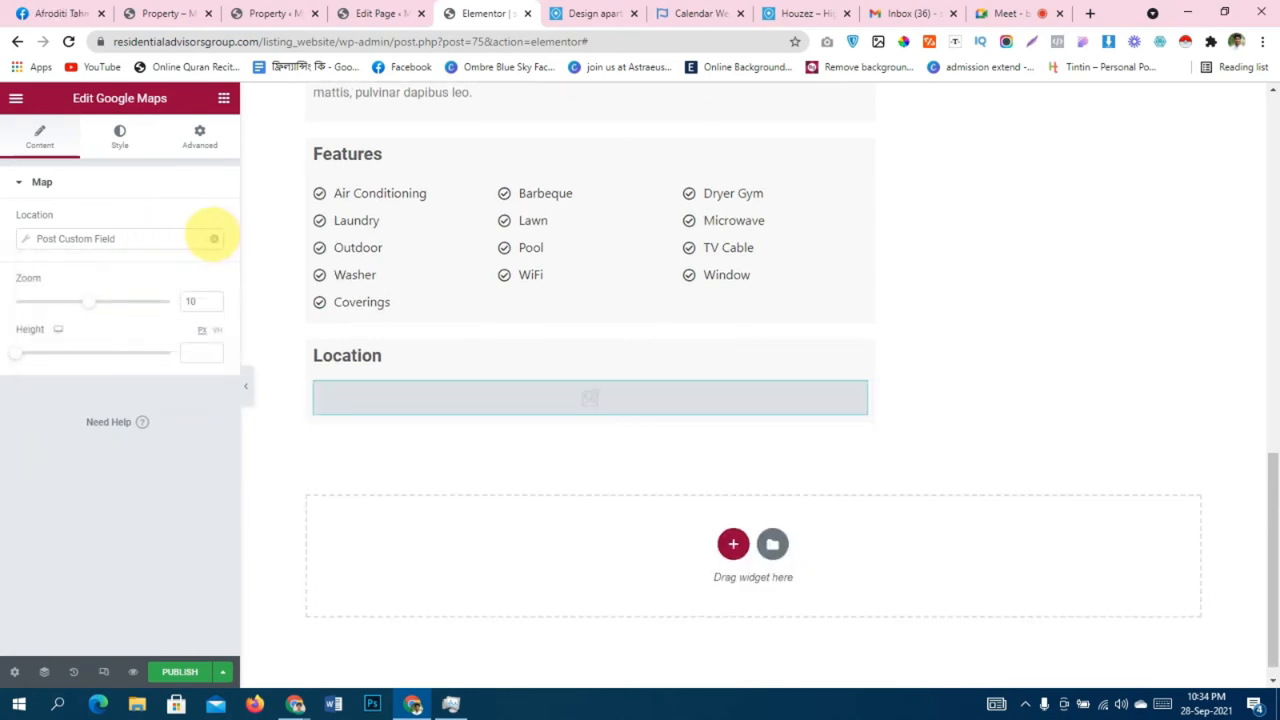
{"action": "left_click", "coordinate": [213, 239]}
Link the map's location to the JetEngine Custom Field tag with the Address field.
{"action": "left_click", "coordinate": [211, 239]}
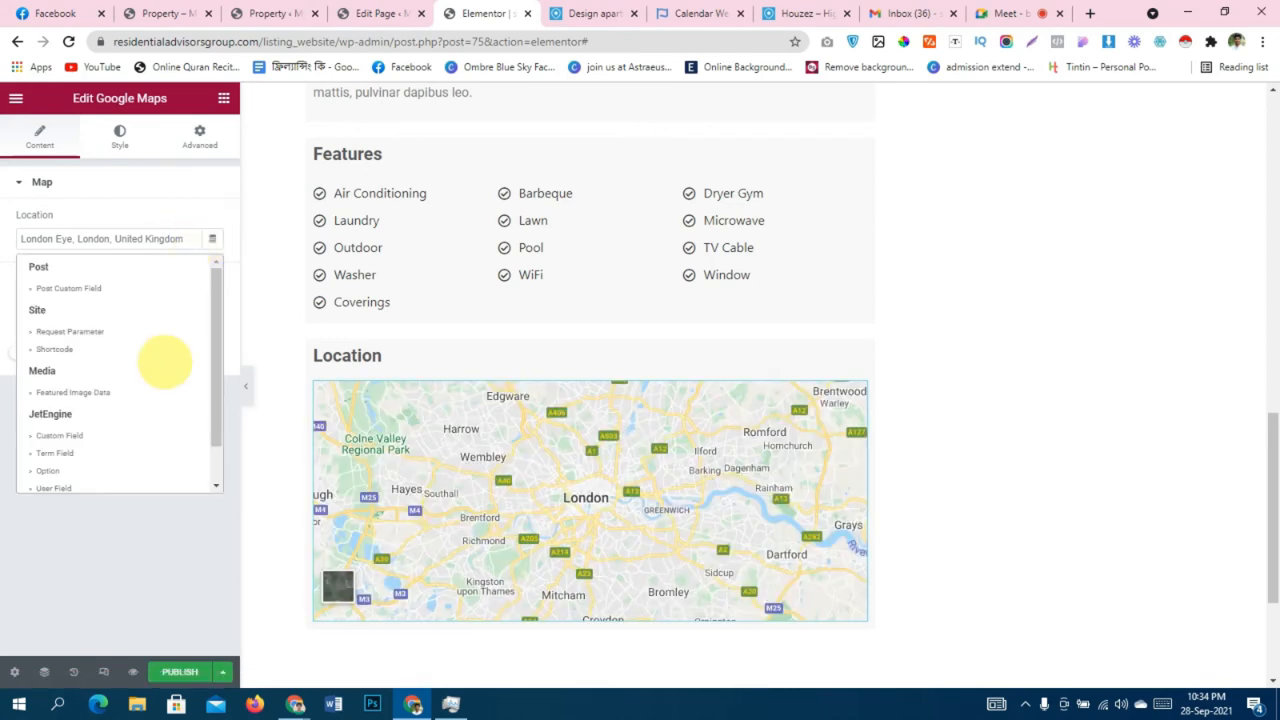
{"action": "scroll", "coordinate": [165, 360], "scroll_direction": "down", "scroll_amount": 1}
{"action": "left_click", "coordinate": [78, 390]}
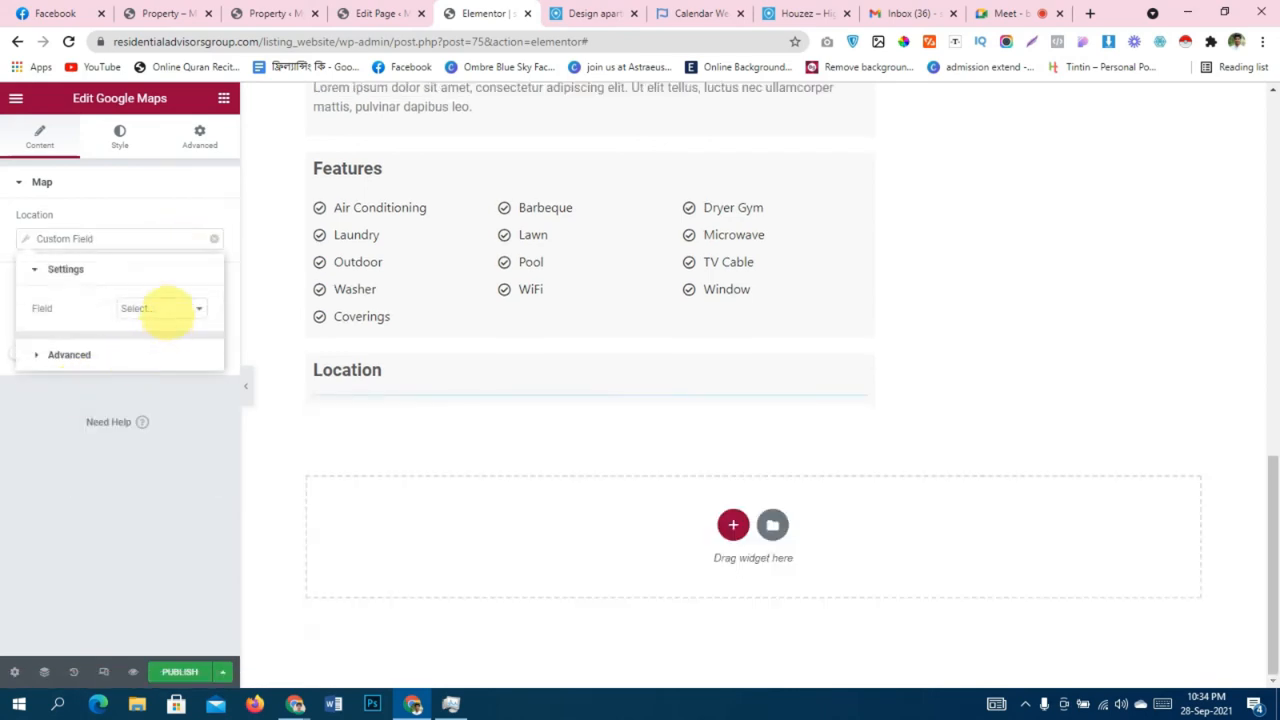
{"action": "left_click", "coordinate": [165, 308]}
{"action": "left_click", "coordinate": [188, 398]}
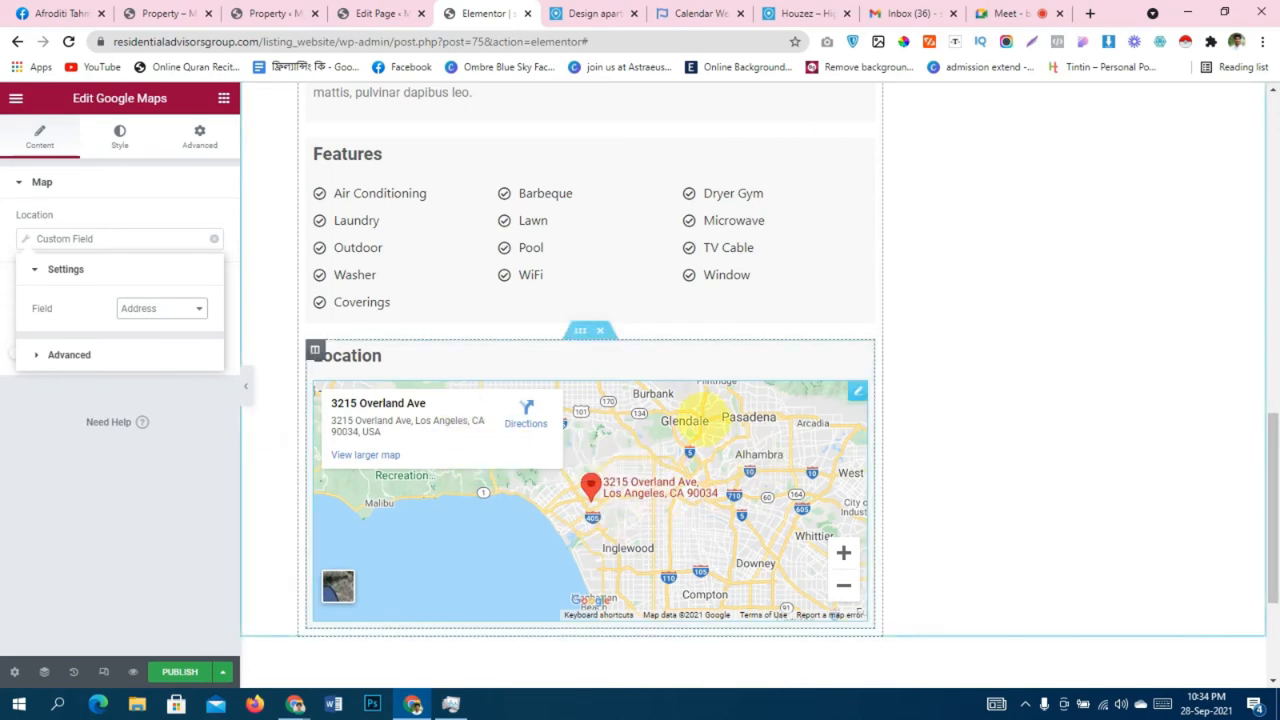
{"action": "scroll", "coordinate": [700, 423], "scroll_direction": "up", "scroll_amount": 6}
{"action": "scroll", "coordinate": [700, 423], "scroll_direction": "down", "scroll_amount": 3}
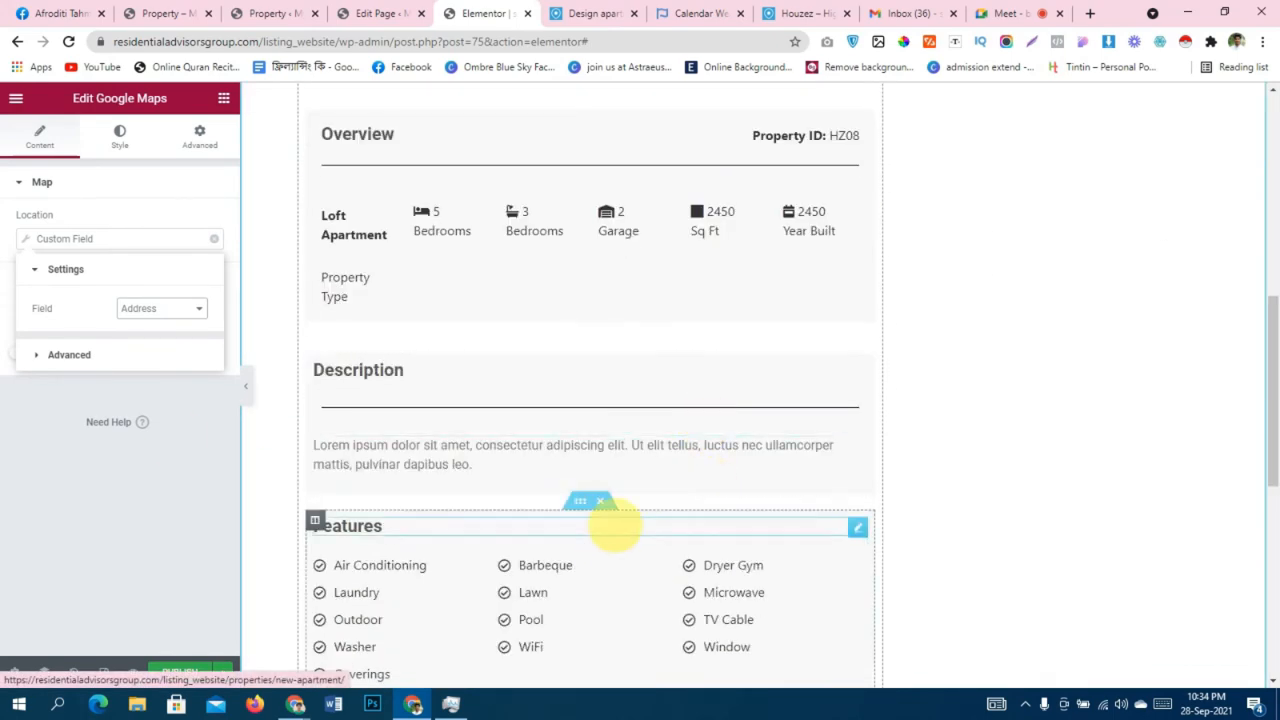
Delete the empty two-column inner section below the 2450 ft area field beside the property photo.
{"action": "scroll", "coordinate": [610, 510], "scroll_direction": "up", "scroll_amount": 7}
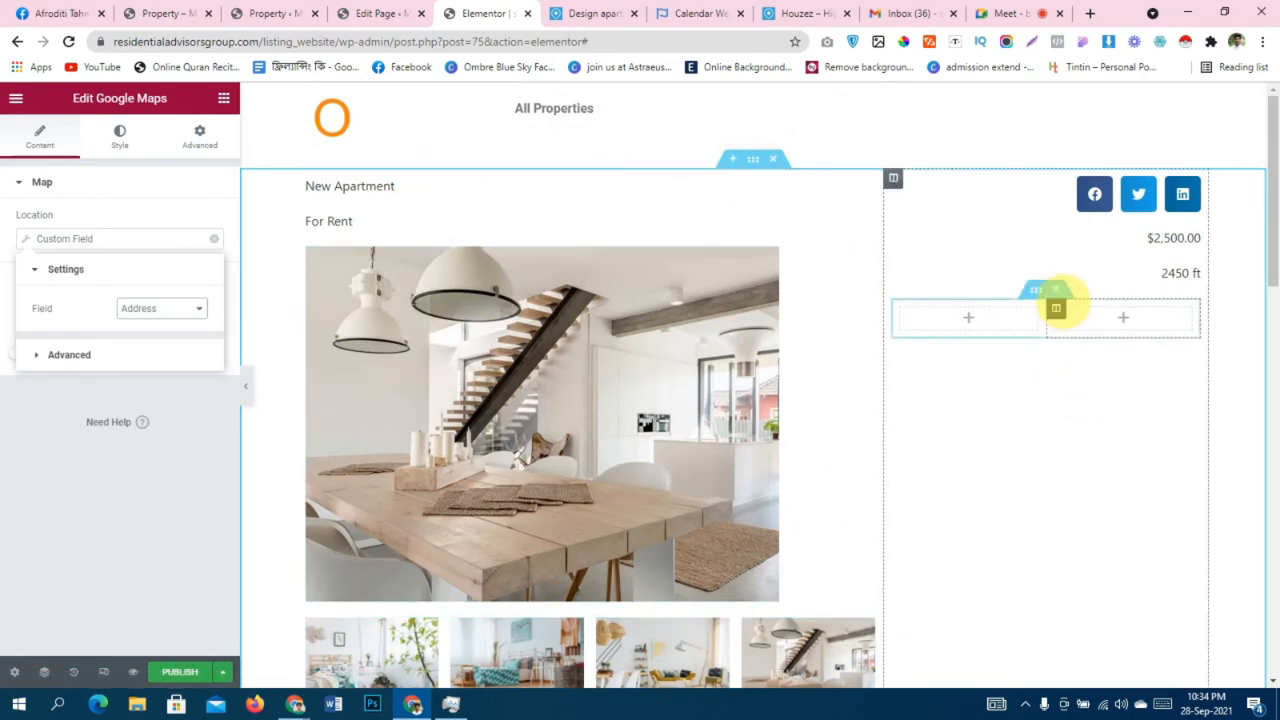
{"action": "left_click", "coordinate": [1056, 289]}
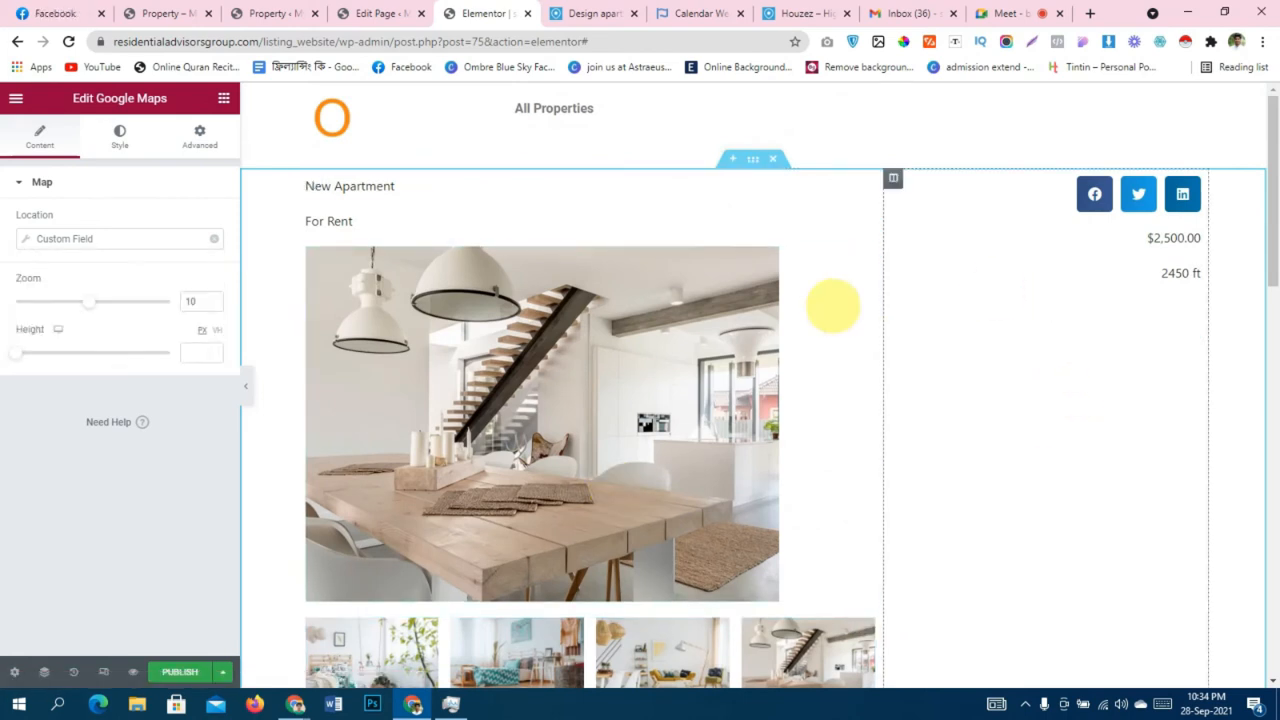
{"action": "scroll", "coordinate": [617, 346], "scroll_direction": "down", "scroll_amount": 2}
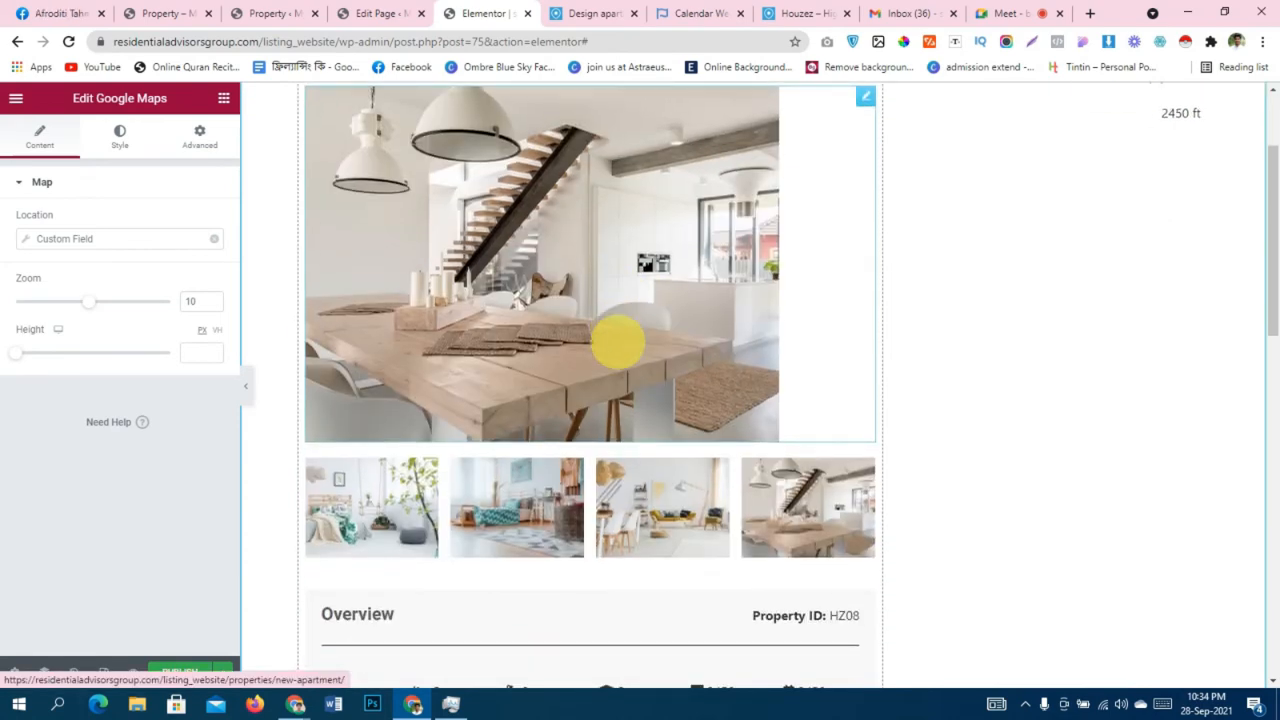
{"action": "scroll", "coordinate": [617, 346], "scroll_direction": "up", "scroll_amount": 2}
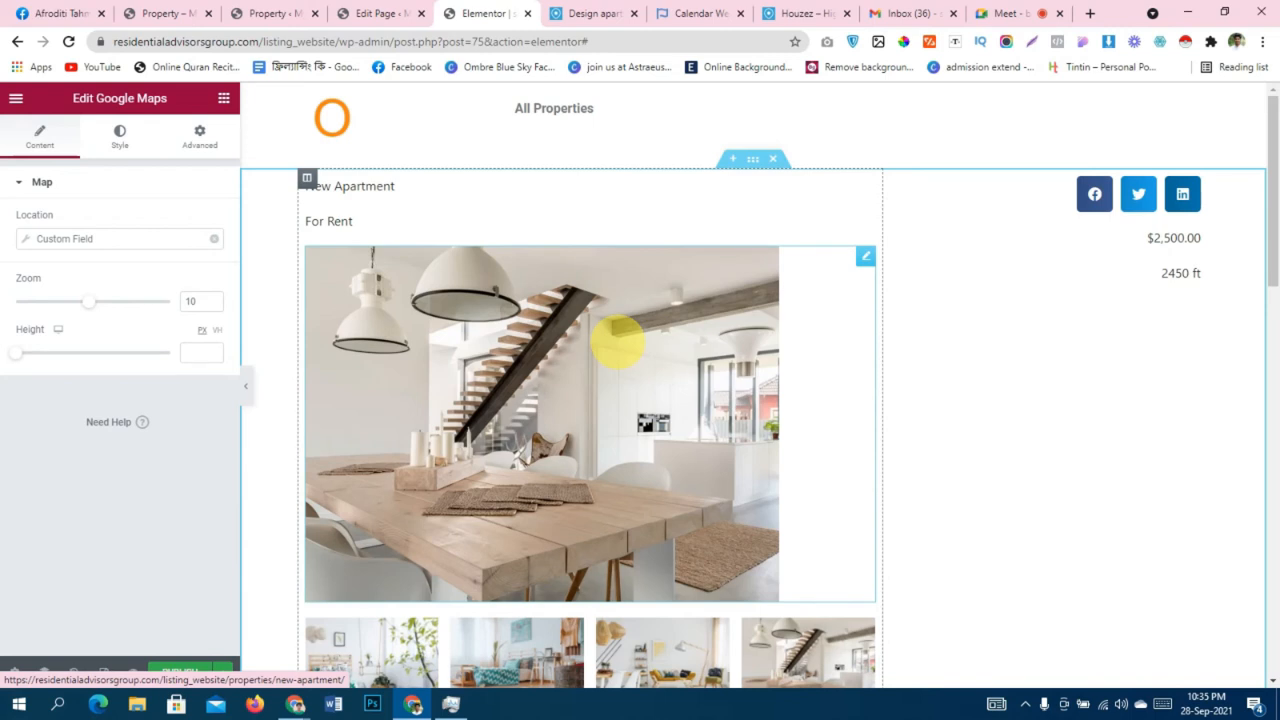
Set the text color of the New Apartment title field to black, #000000.
{"action": "left_click", "coordinate": [866, 256]}
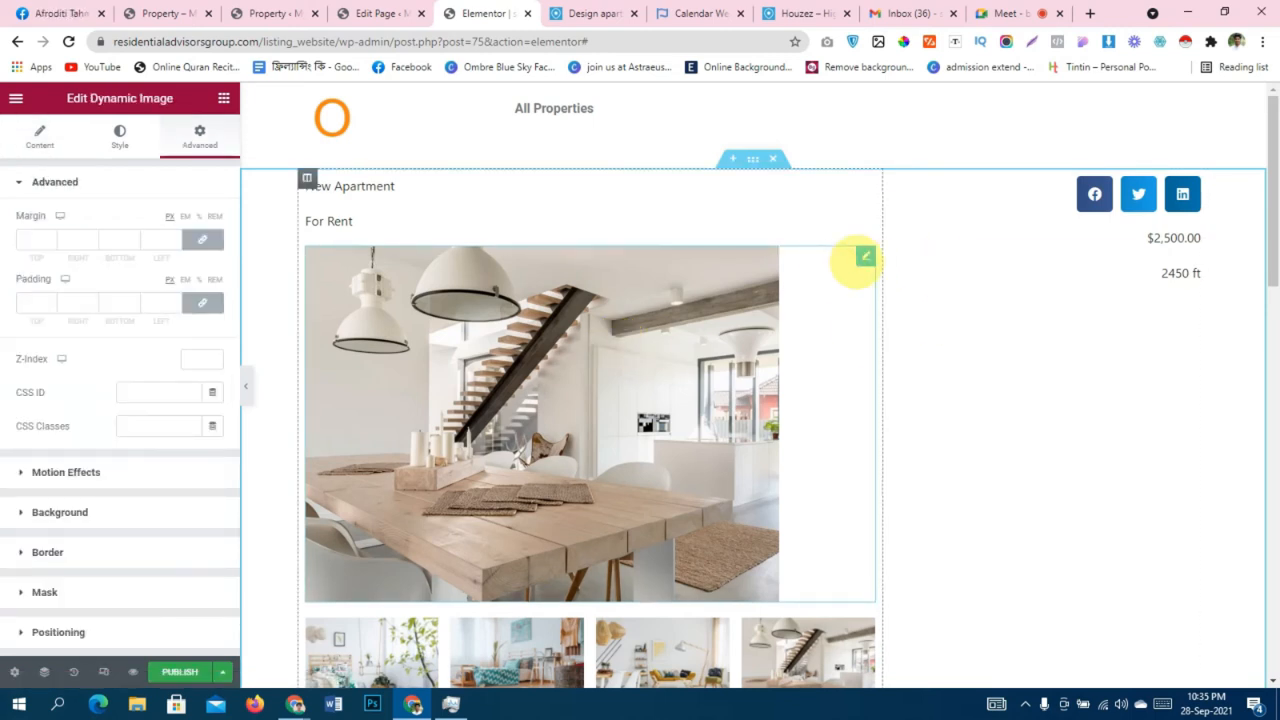
{"action": "left_click", "coordinate": [423, 189]}
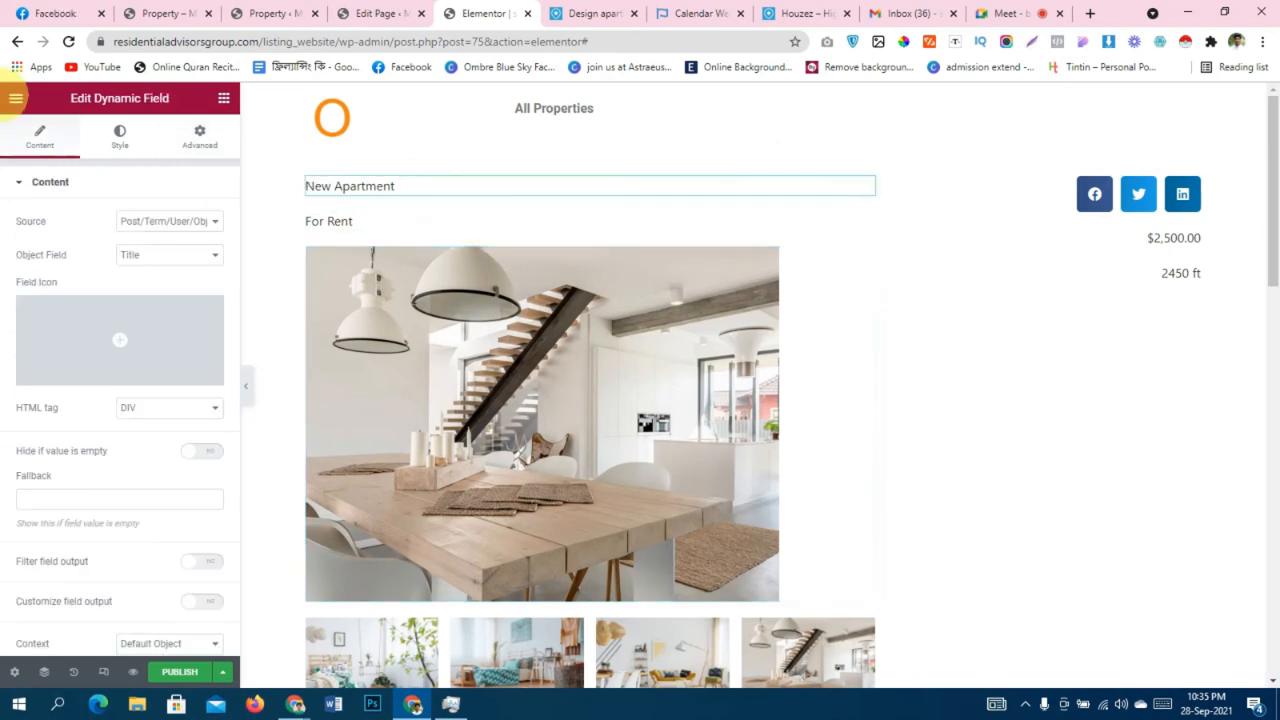
{"action": "left_click", "coordinate": [119, 137]}
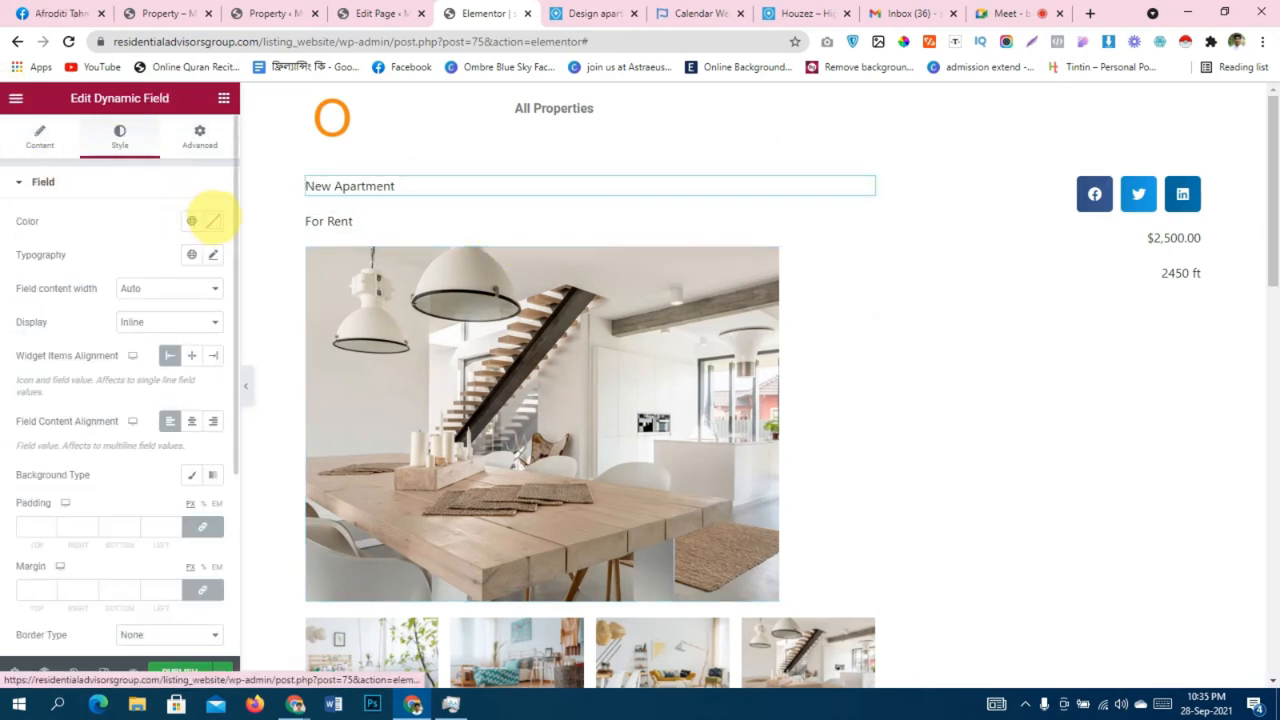
{"action": "left_click", "coordinate": [212, 221]}
{"action": "left_click_drag", "start_coordinate": [96, 337], "coordinate": [29, 428]}
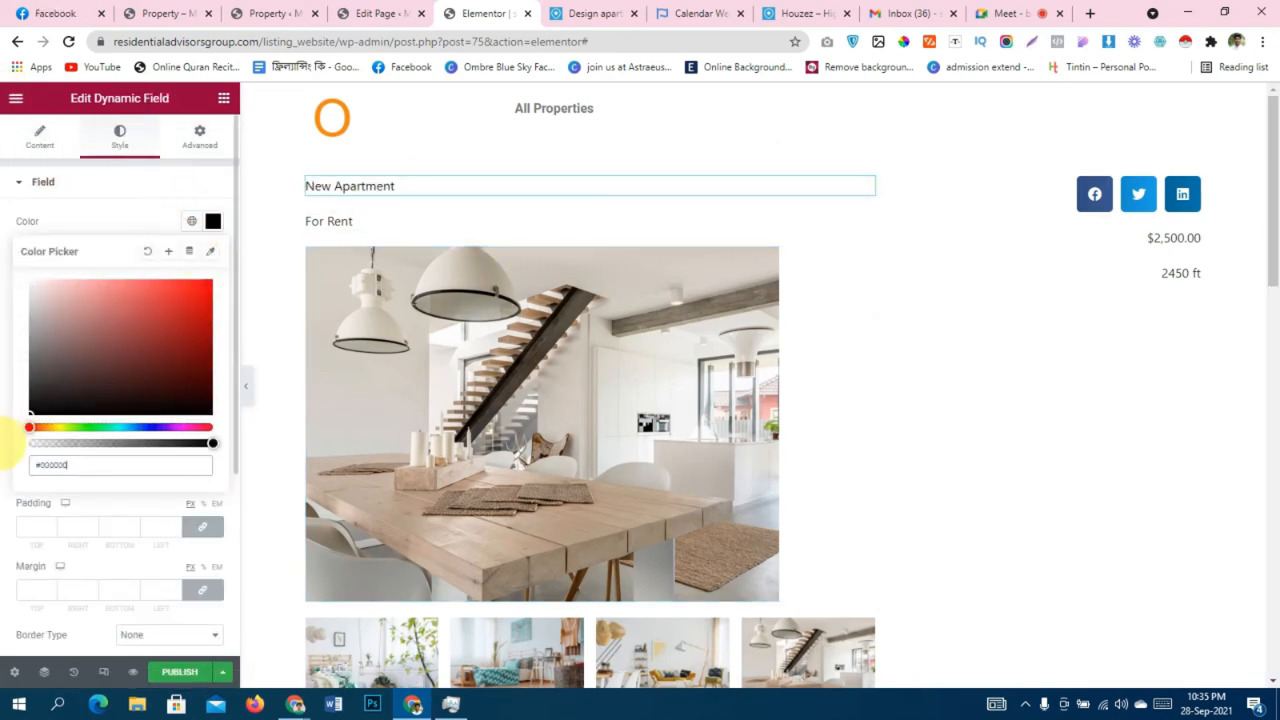
{"action": "left_click", "coordinate": [12, 424]}
Set the property title's typography to size 35 px and weight 500, keeping the Default font family.
{"action": "left_click", "coordinate": [212, 254]}
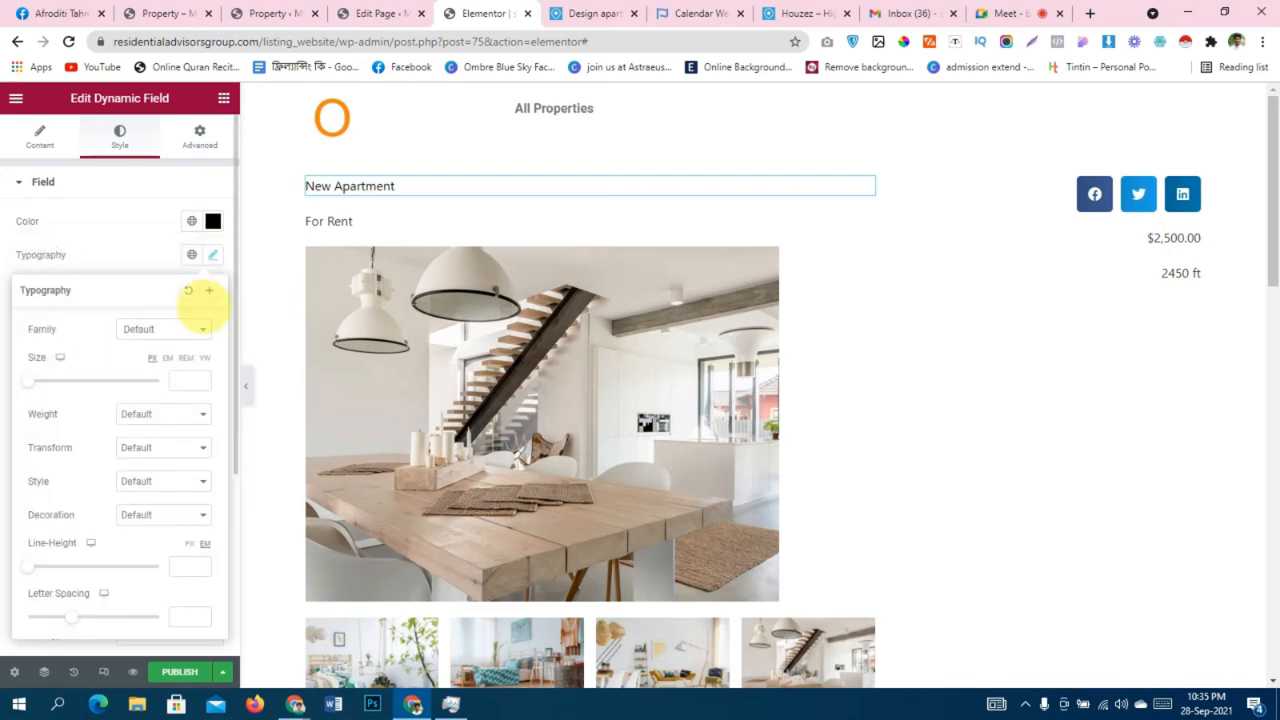
{"action": "left_click", "coordinate": [163, 329]}
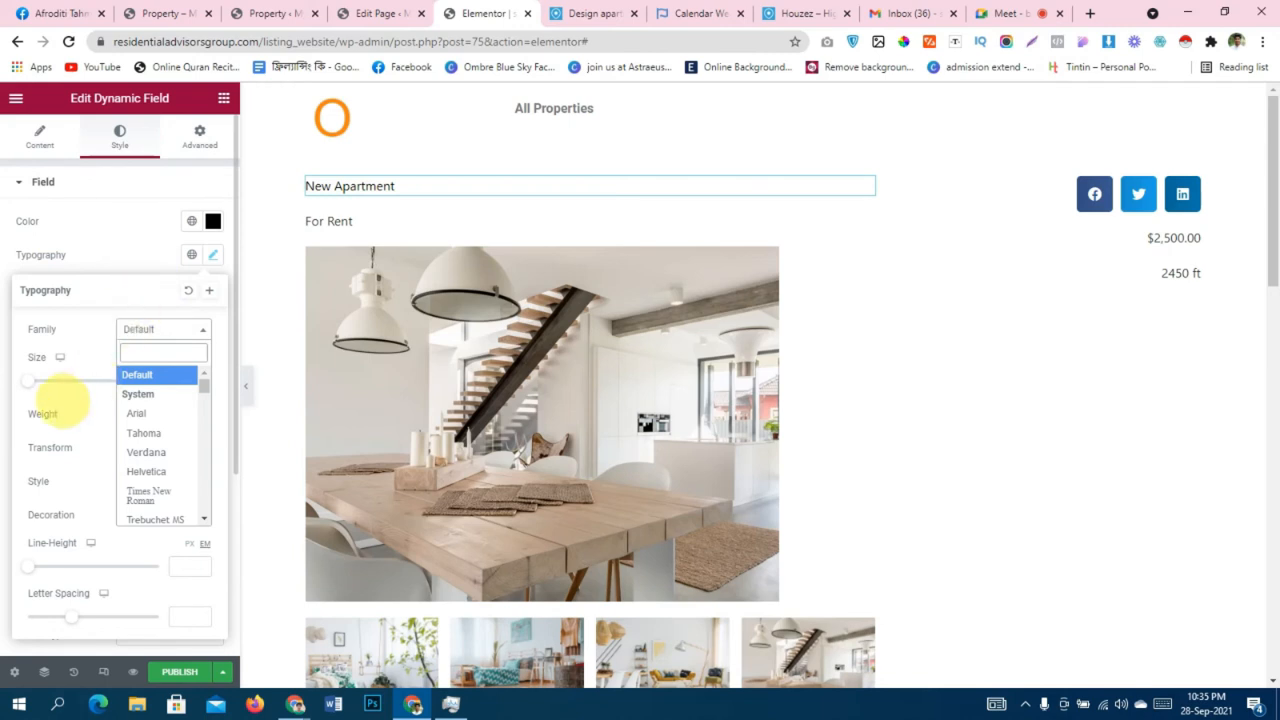
{"action": "left_click", "coordinate": [45, 392]}
{"action": "left_click_drag", "start_coordinate": [30, 380], "coordinate": [50, 381]}
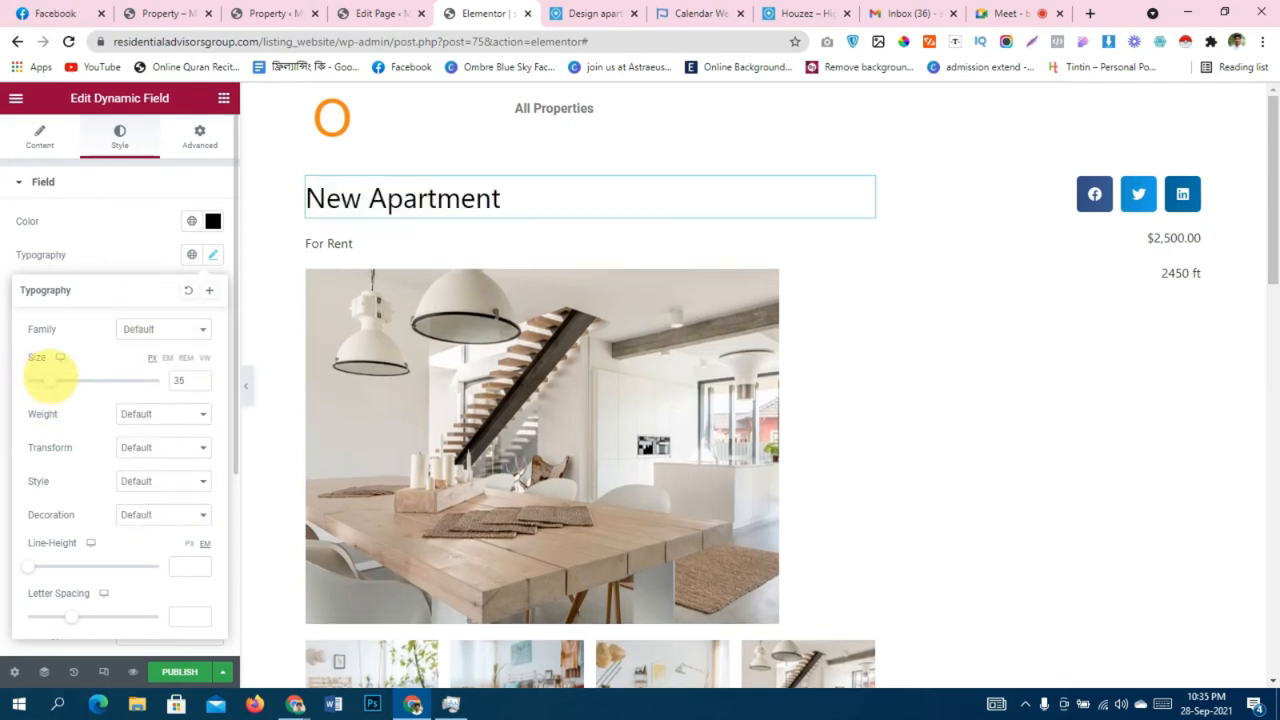
{"action": "left_click", "coordinate": [163, 413]}
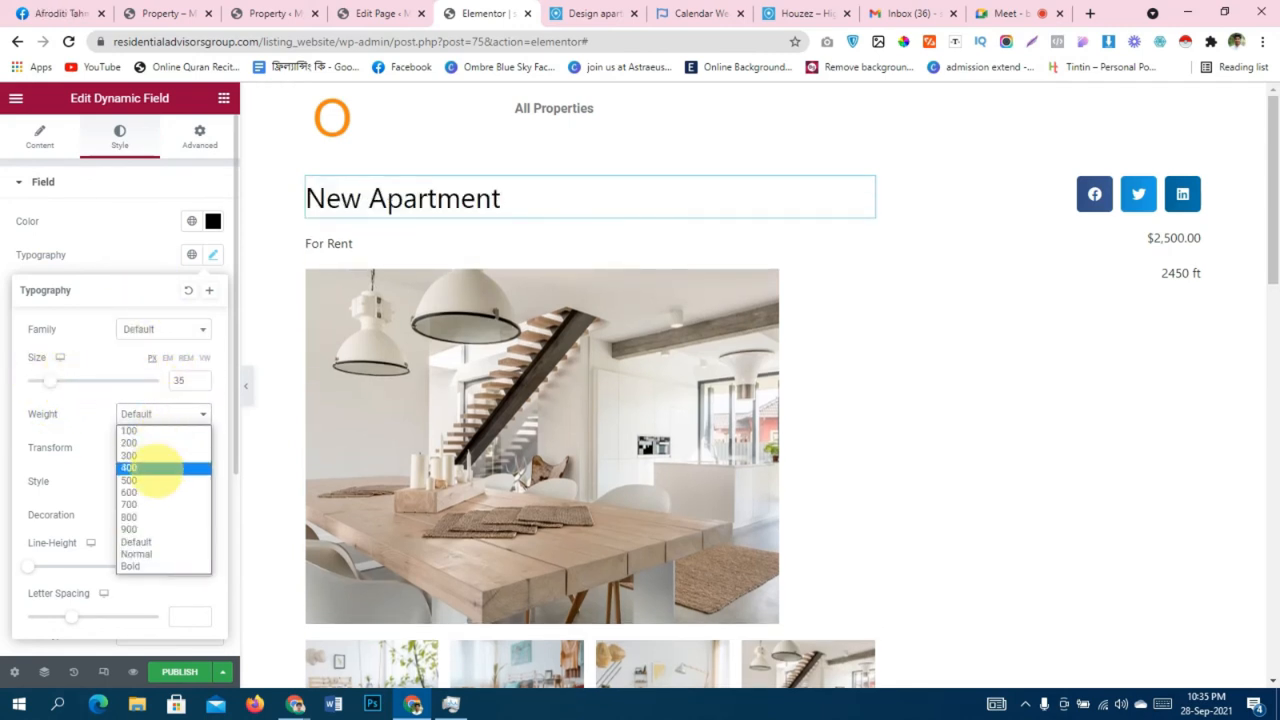
{"action": "left_click", "coordinate": [156, 480]}
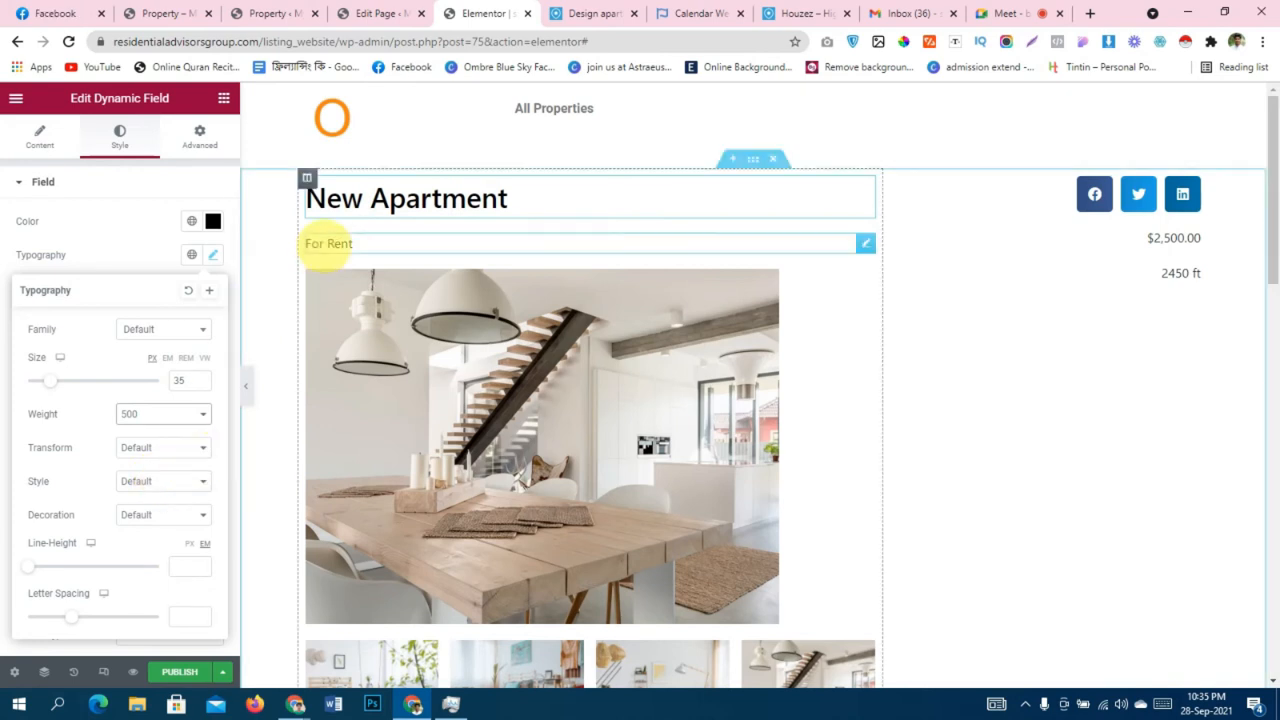
Give the For Rent dynamic field a classic background type in its normal state.
{"action": "left_click", "coordinate": [323, 243]}
{"action": "left_click", "coordinate": [200, 134]}
{"action": "scroll", "coordinate": [194, 360], "scroll_direction": "down", "scroll_amount": 5}
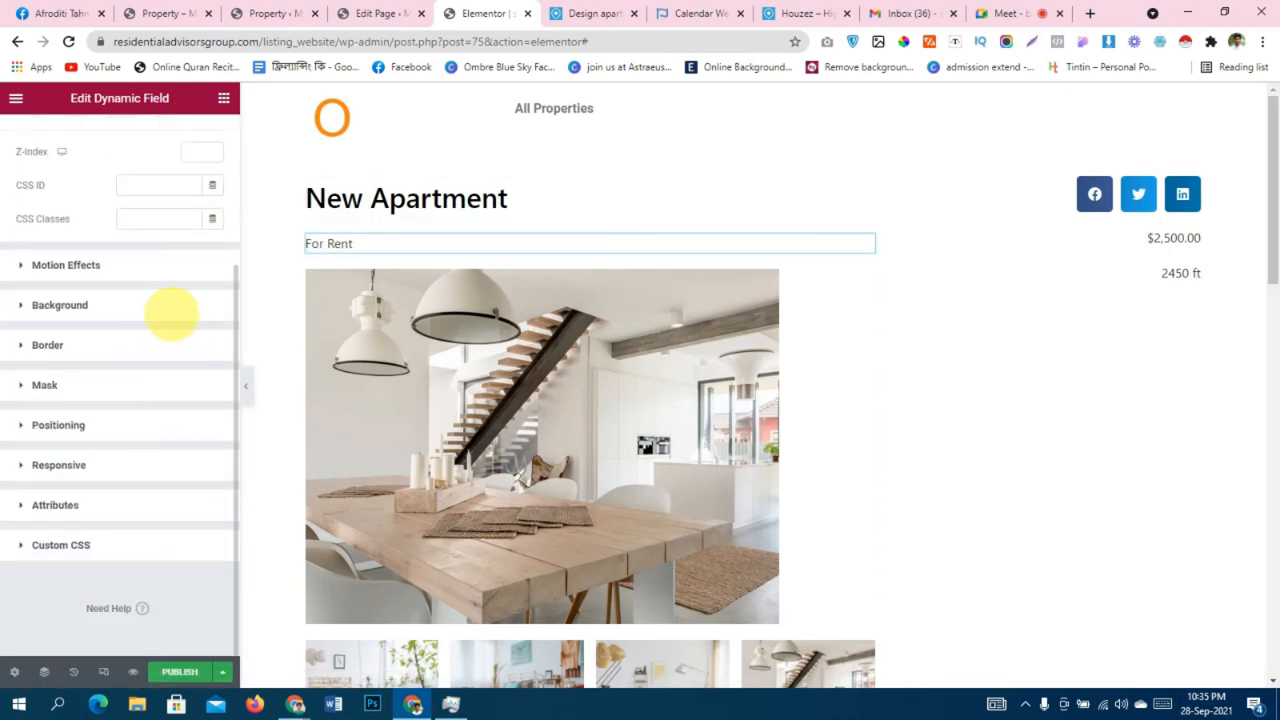
{"action": "left_click", "coordinate": [171, 308]}
{"action": "left_click", "coordinate": [191, 335]}
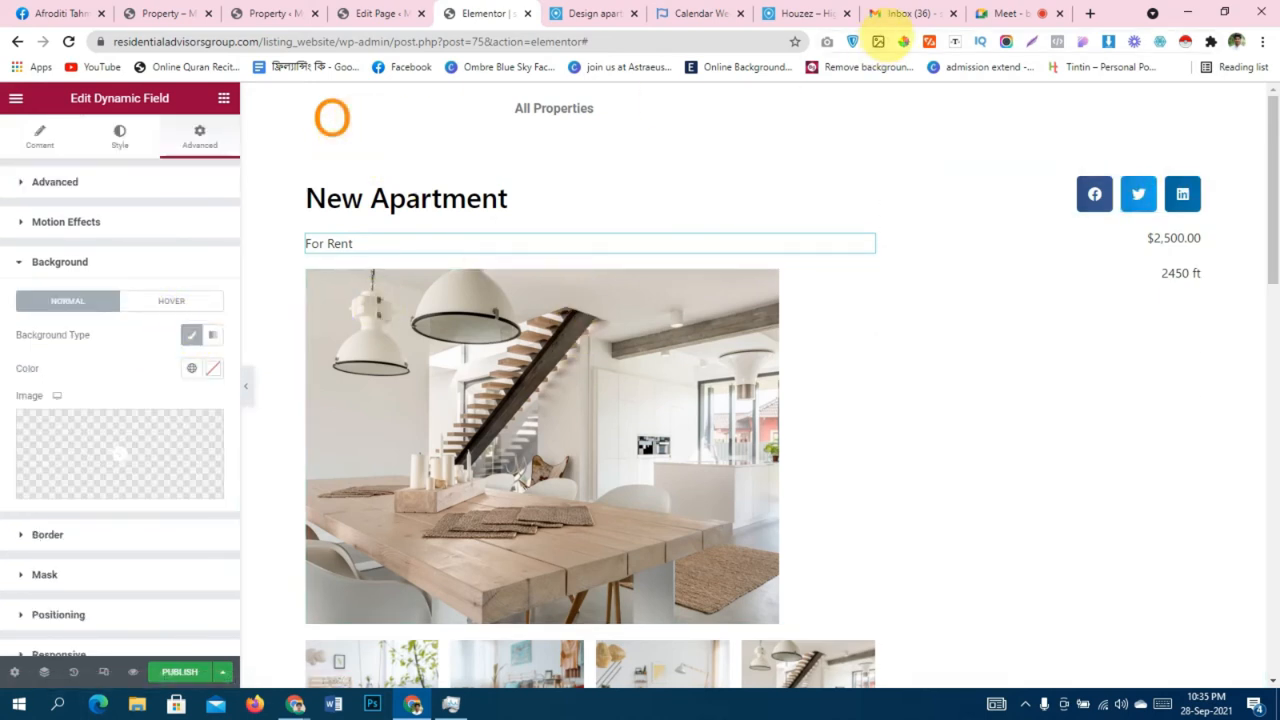
Sample the logo's orange with the ColorPick Eyedropper and apply FF8502 as the For Rent field's background color.
{"action": "left_click", "coordinate": [903, 41]}
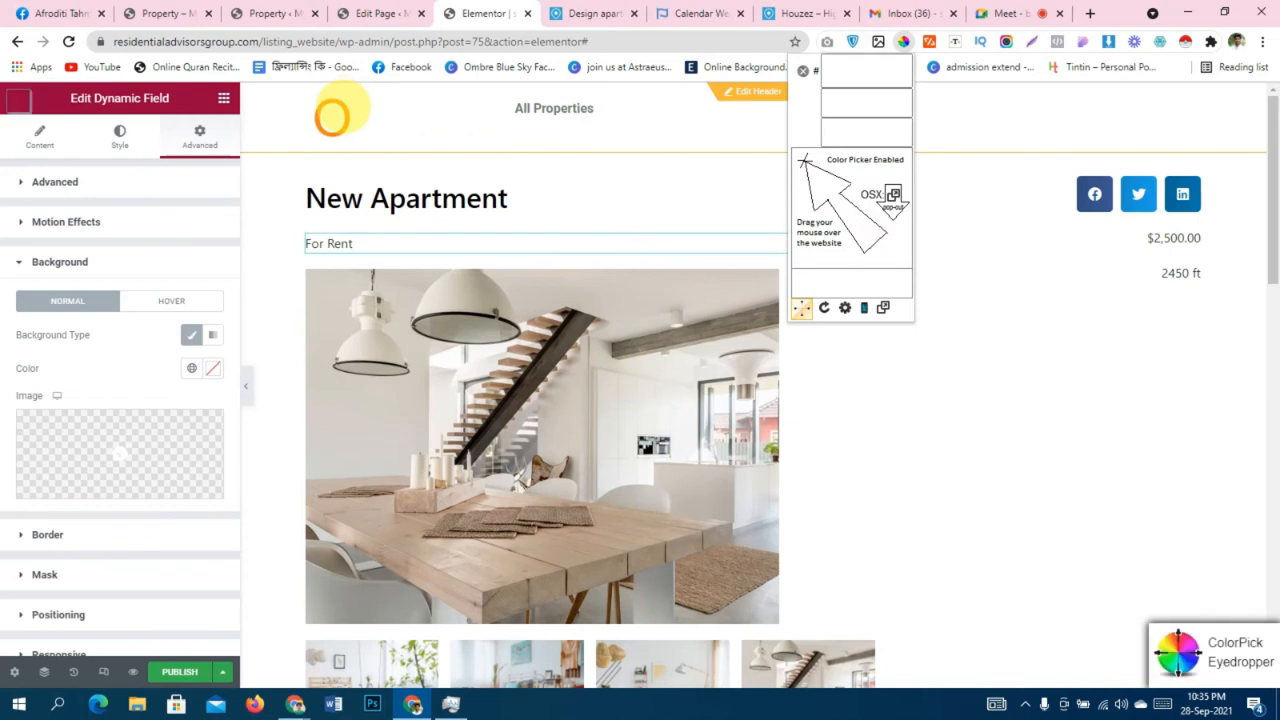
{"action": "left_click", "coordinate": [337, 114]}
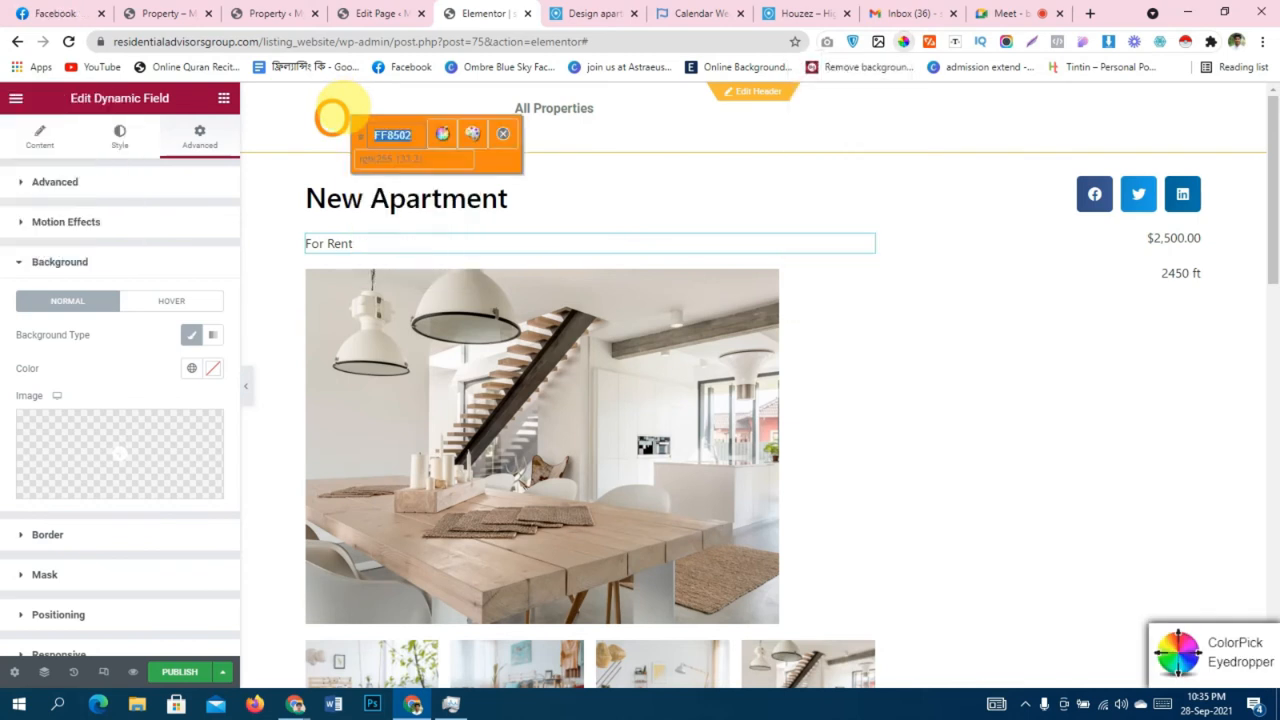
{"action": "right_click", "coordinate": [396, 136]}
{"action": "left_click", "coordinate": [410, 146]}
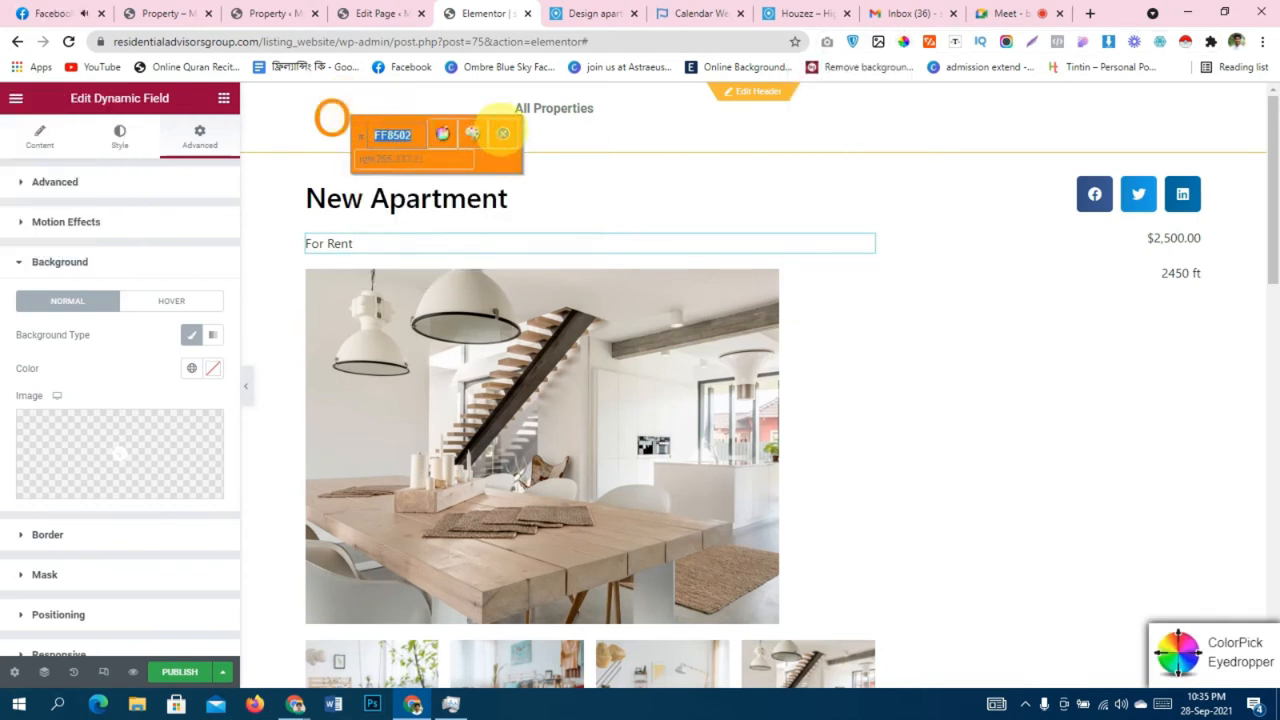
{"action": "left_click", "coordinate": [211, 366]}
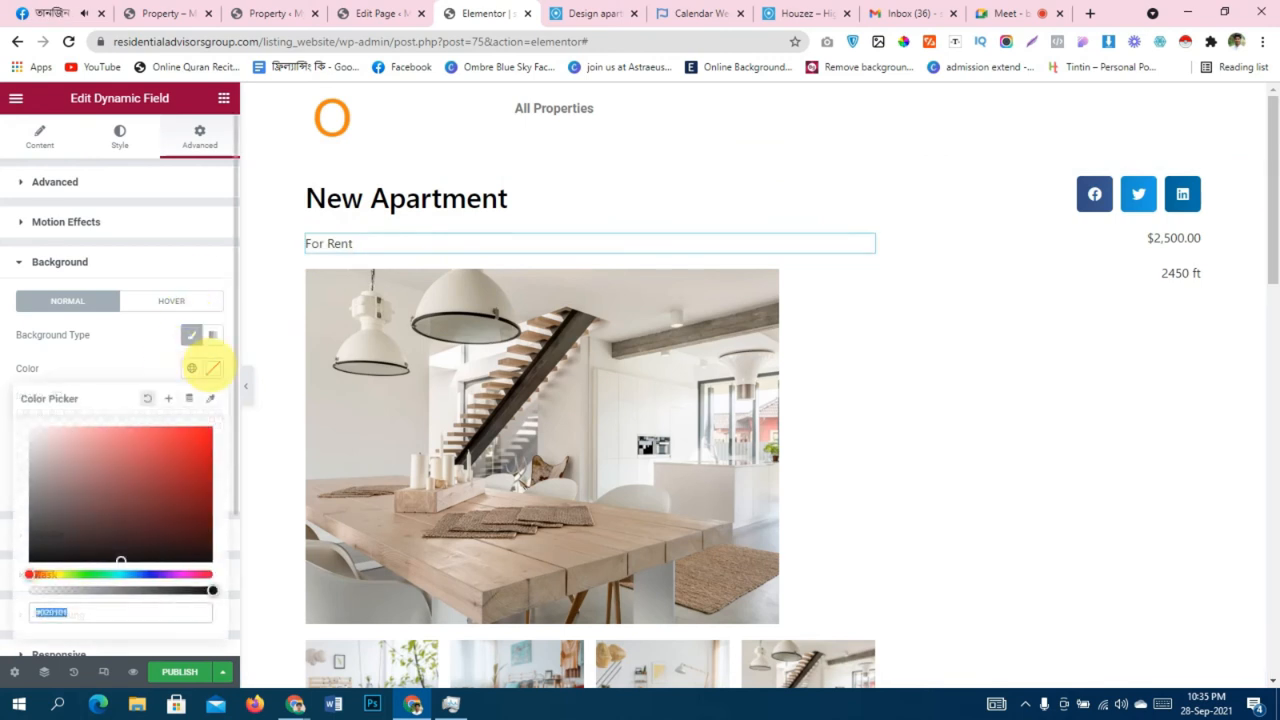
{"action": "key", "text": "ctrl+v"}
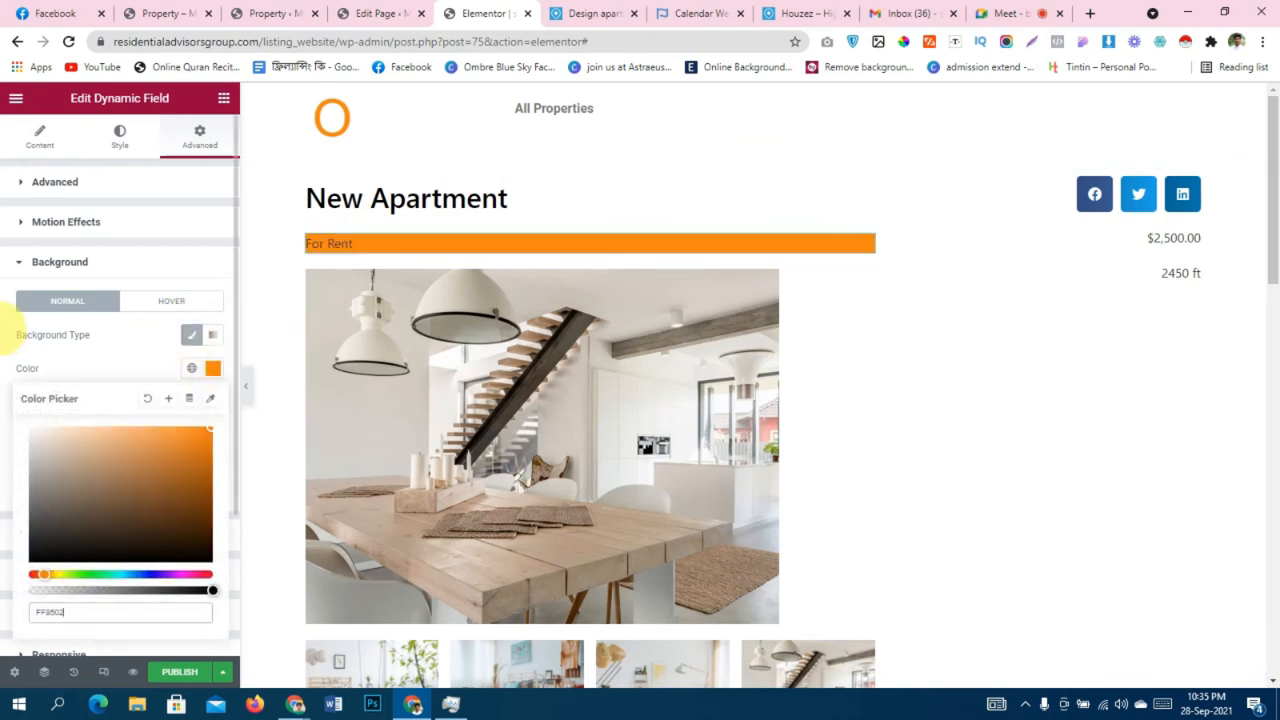
Set the For Rent field's positioning width to Inline (auto).
{"action": "scroll", "coordinate": [155, 262], "scroll_direction": "down", "scroll_amount": 2}
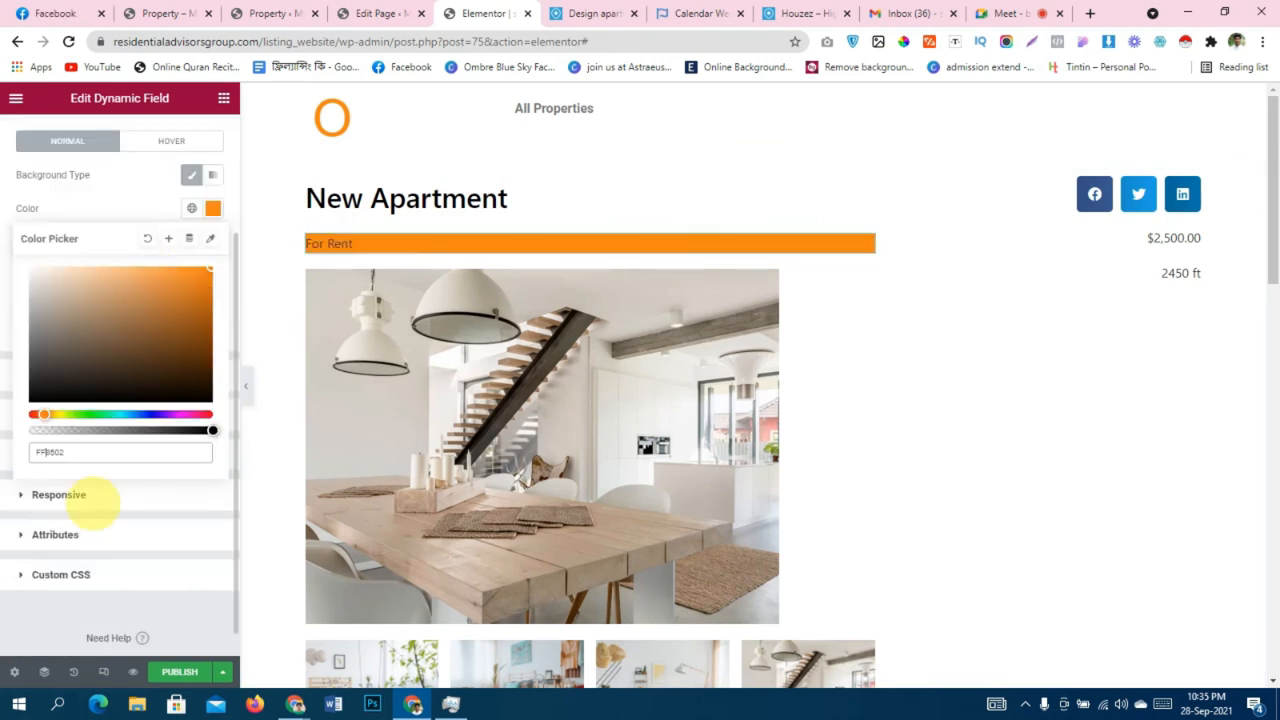
{"action": "left_click", "coordinate": [110, 496]}
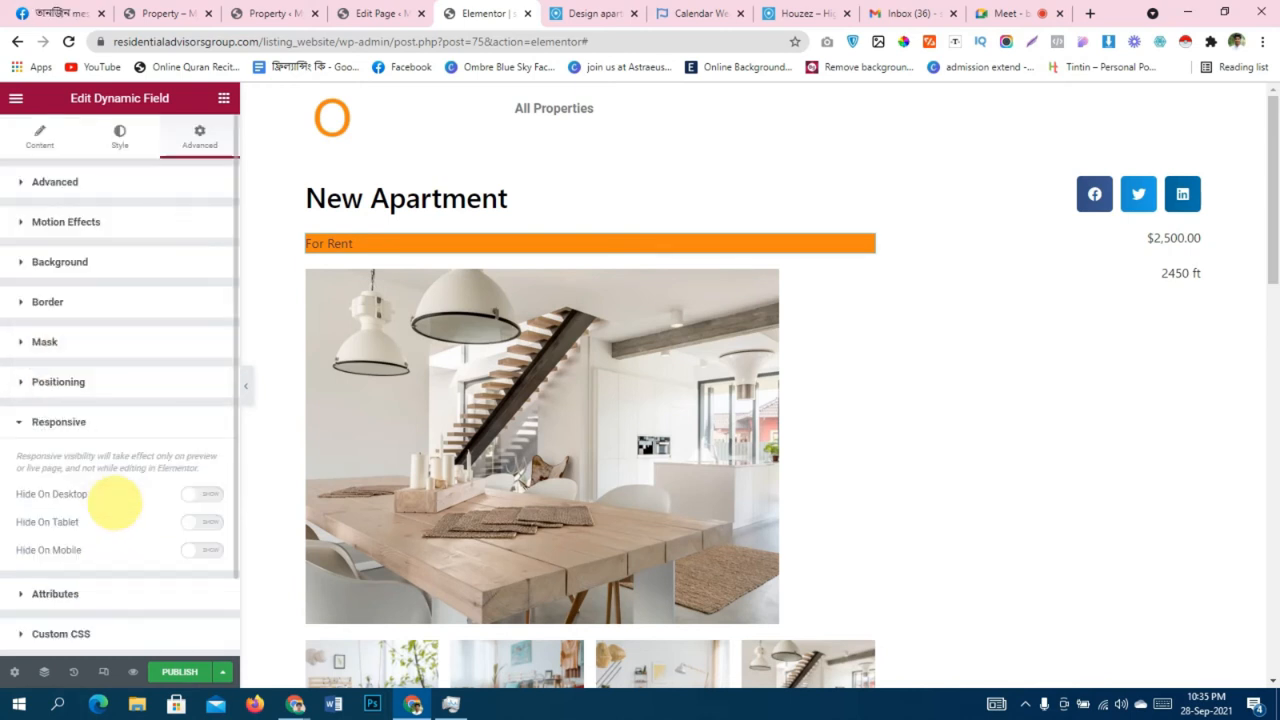
{"action": "left_click", "coordinate": [129, 300]}
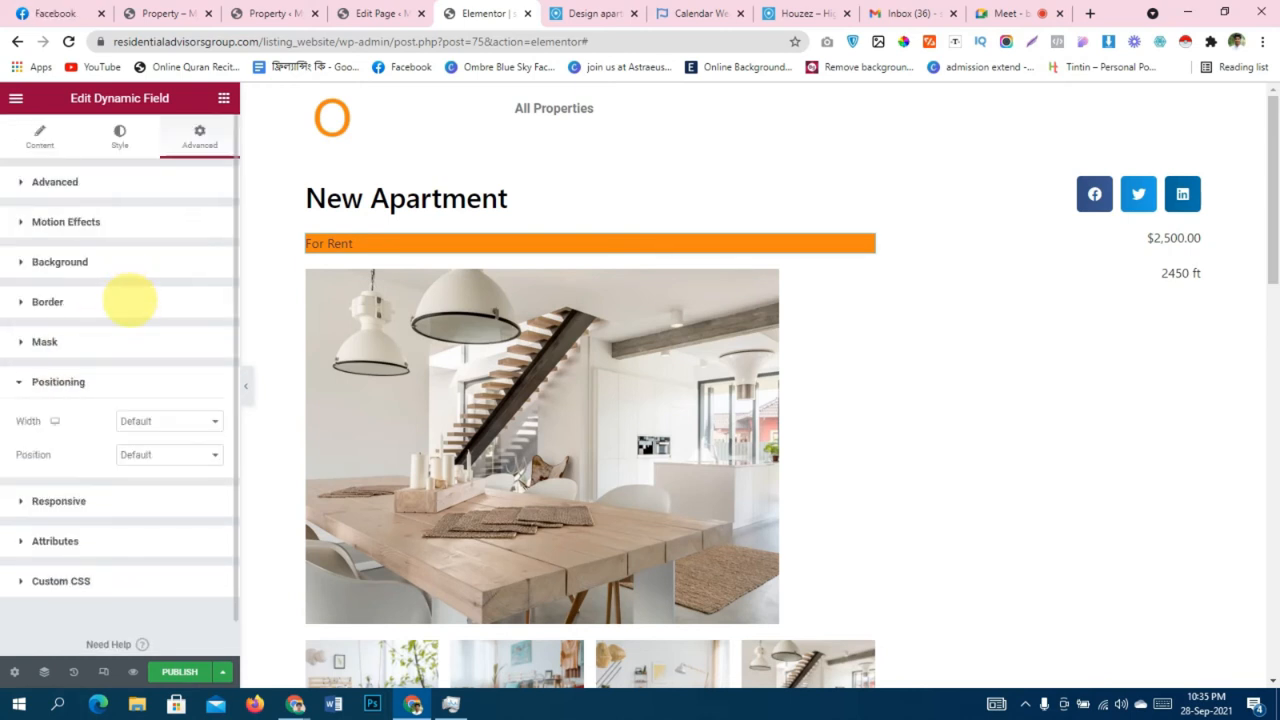
{"action": "left_click", "coordinate": [160, 421]}
{"action": "left_click", "coordinate": [163, 463]}
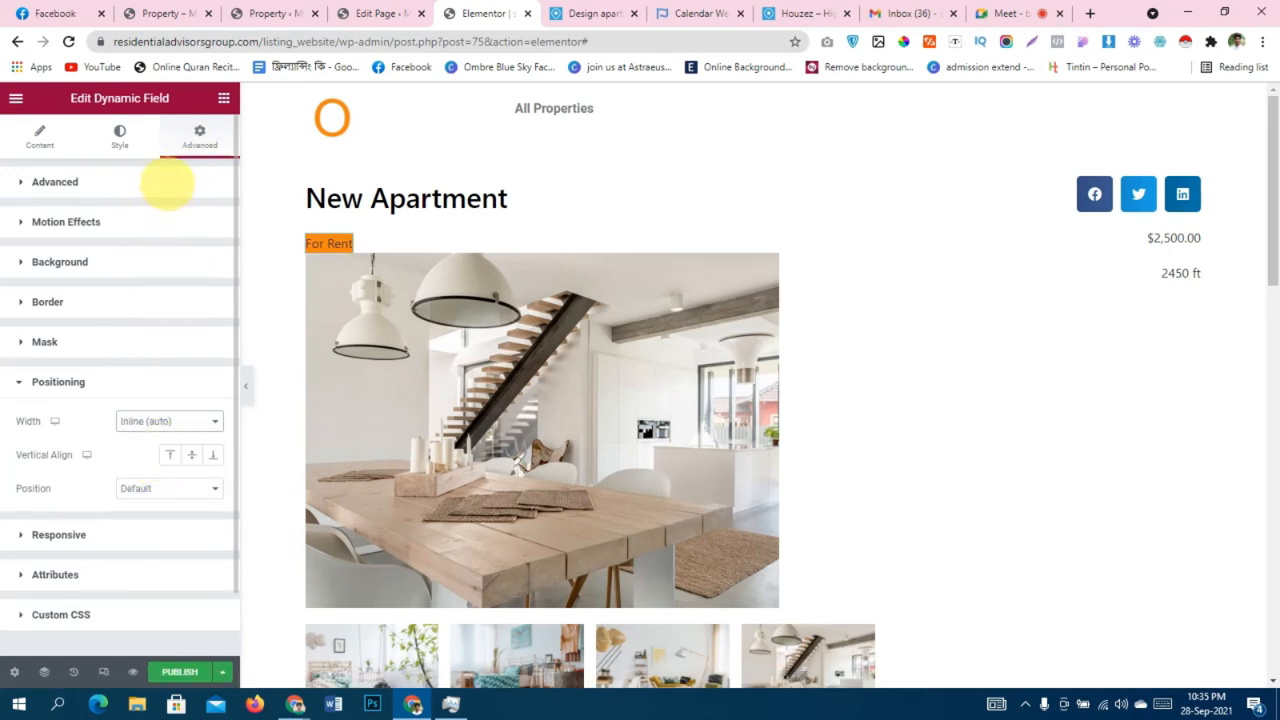
Give the For Rent field unlinked padding of 5 px top and bottom and 10 px right and left.
{"action": "left_click", "coordinate": [166, 183]}
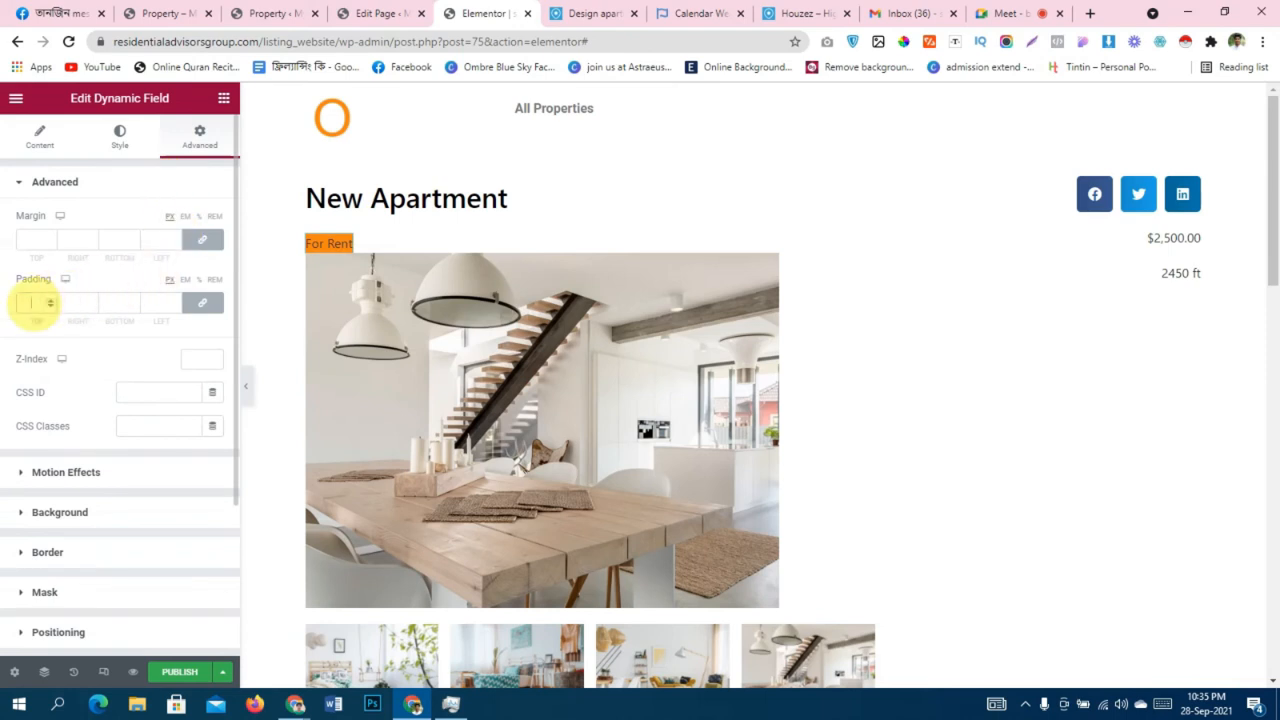
{"action": "left_click", "coordinate": [35, 303]}
{"action": "type", "text": "10"}
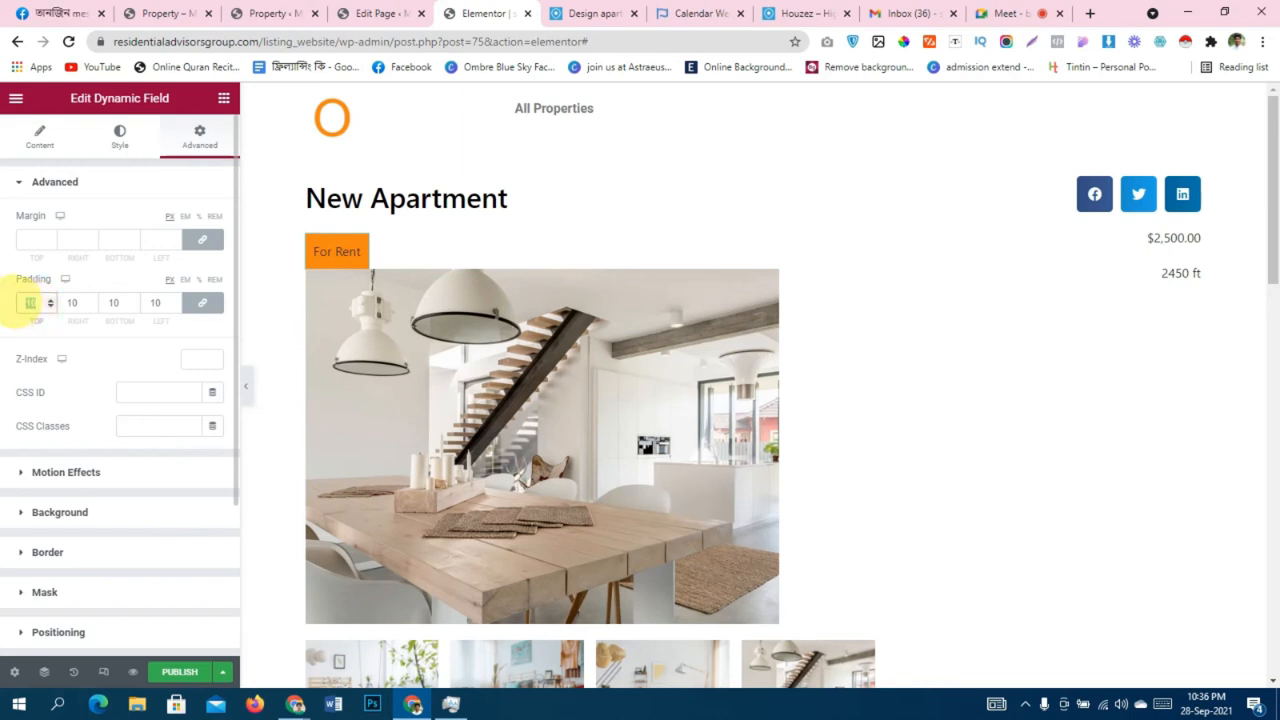
{"action": "type", "text": "5"}
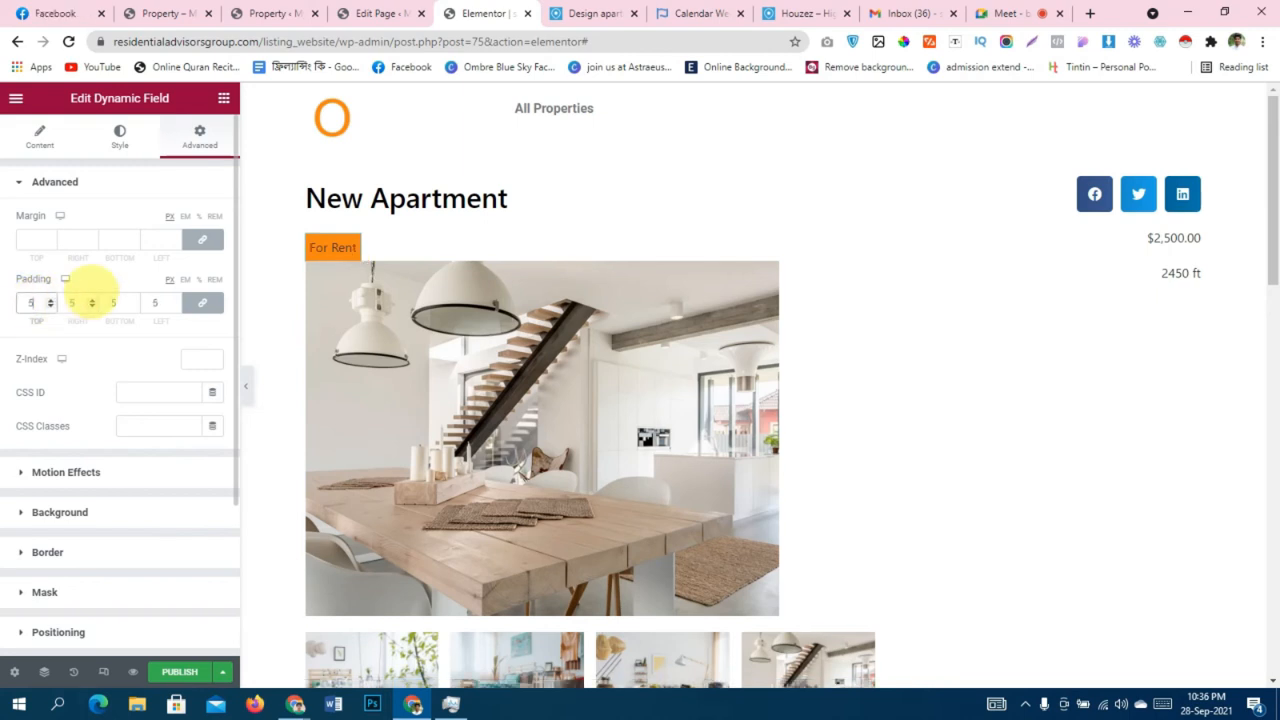
{"action": "left_click", "coordinate": [202, 301]}
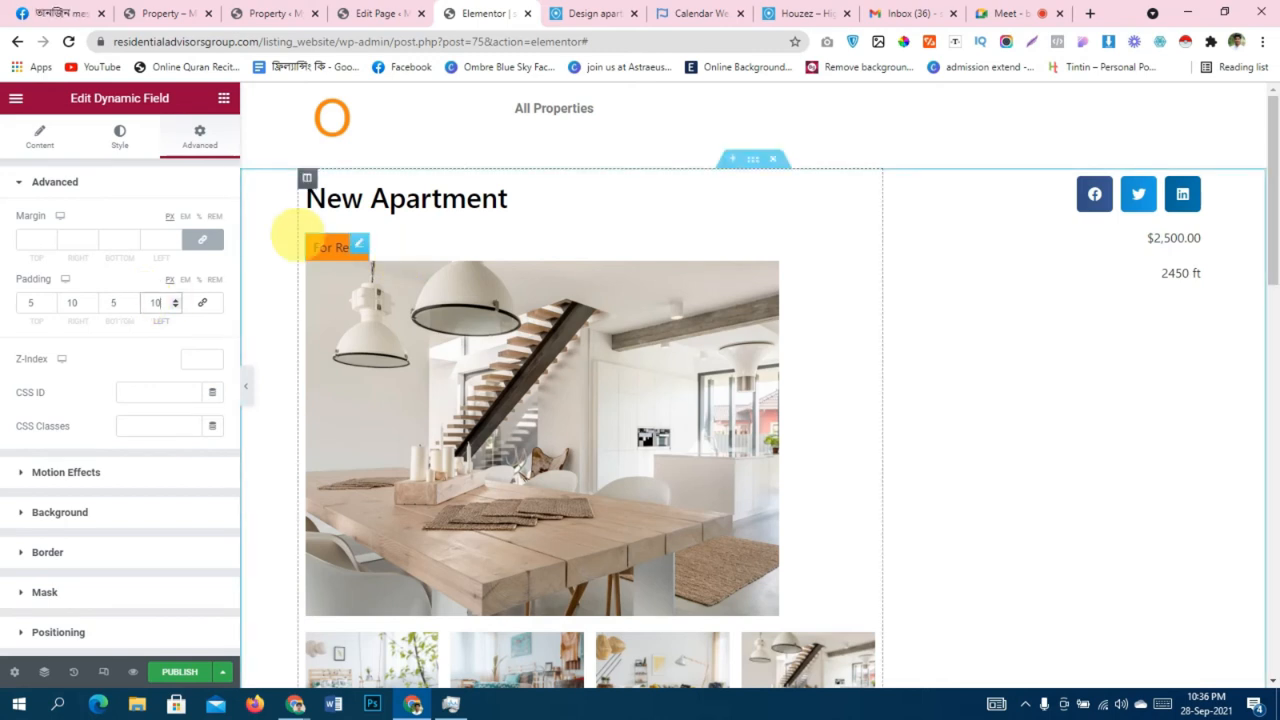
Unlink the For Rent field's margins and set its bottom margin to 10 px.
{"action": "left_click", "coordinate": [202, 238]}
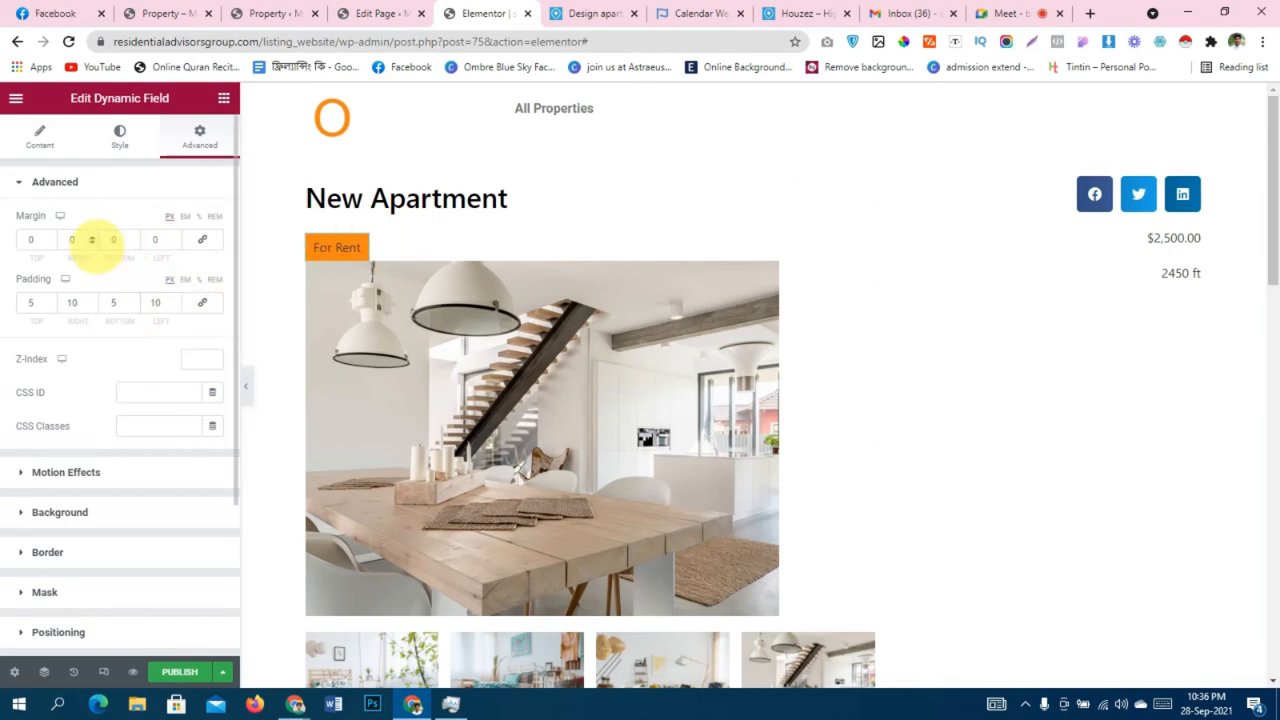
{"action": "left_click", "coordinate": [108, 239]}
{"action": "type", "text": "10"}
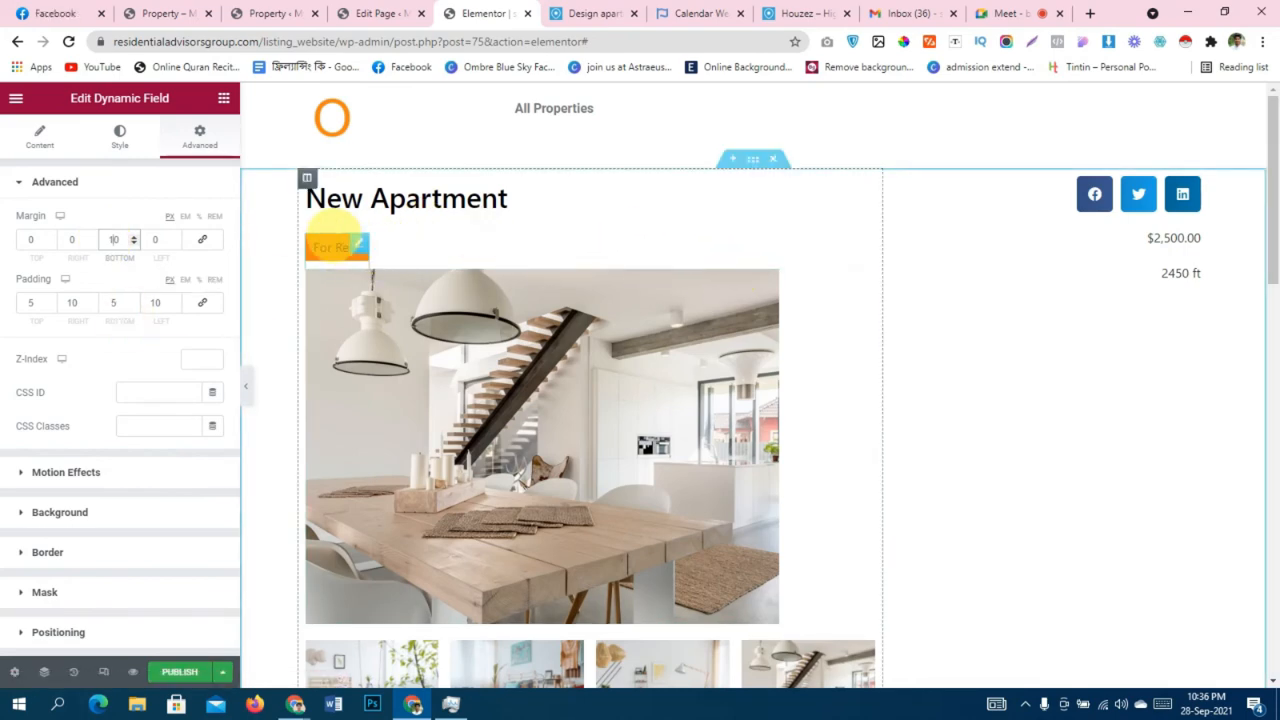
{"action": "scroll", "coordinate": [455, 355], "scroll_direction": "down", "scroll_amount": 2}
{"action": "scroll", "coordinate": [452, 352], "scroll_direction": "up", "scroll_amount": 2}
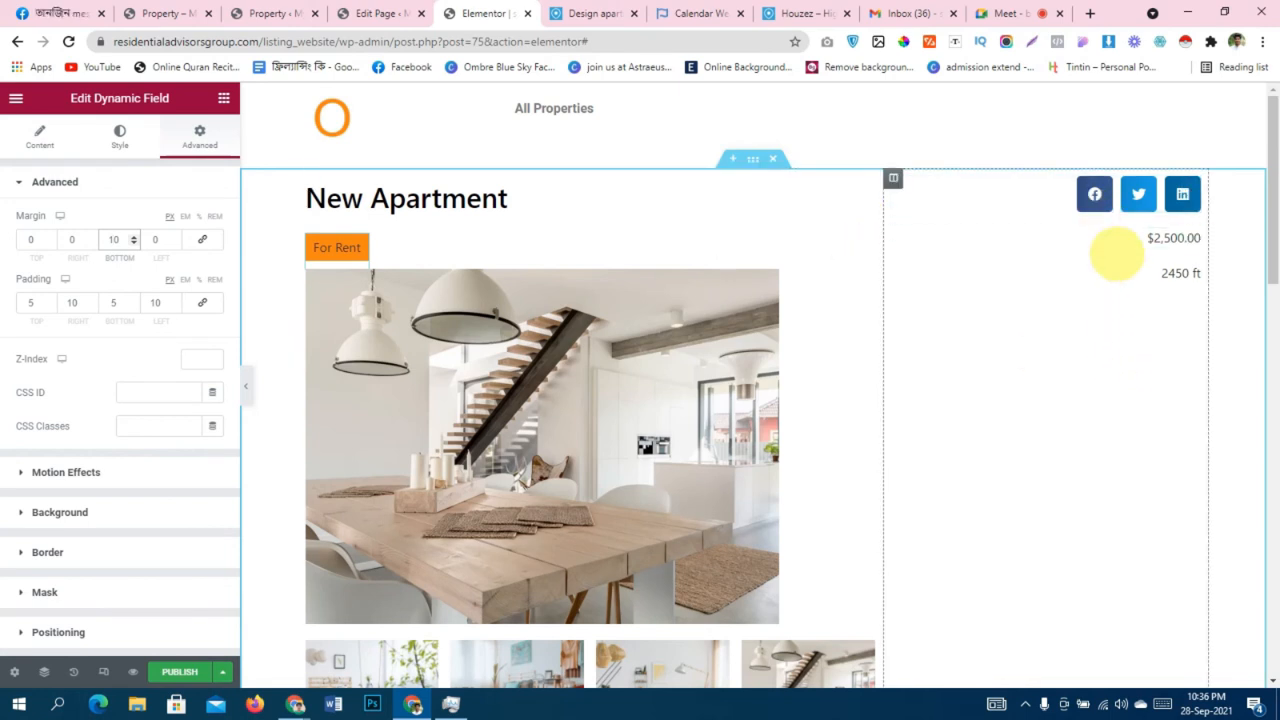
Copy the New Apartment title and paste its style onto the price field.
{"action": "right_click", "coordinate": [530, 202]}
{"action": "left_click", "coordinate": [616, 263]}
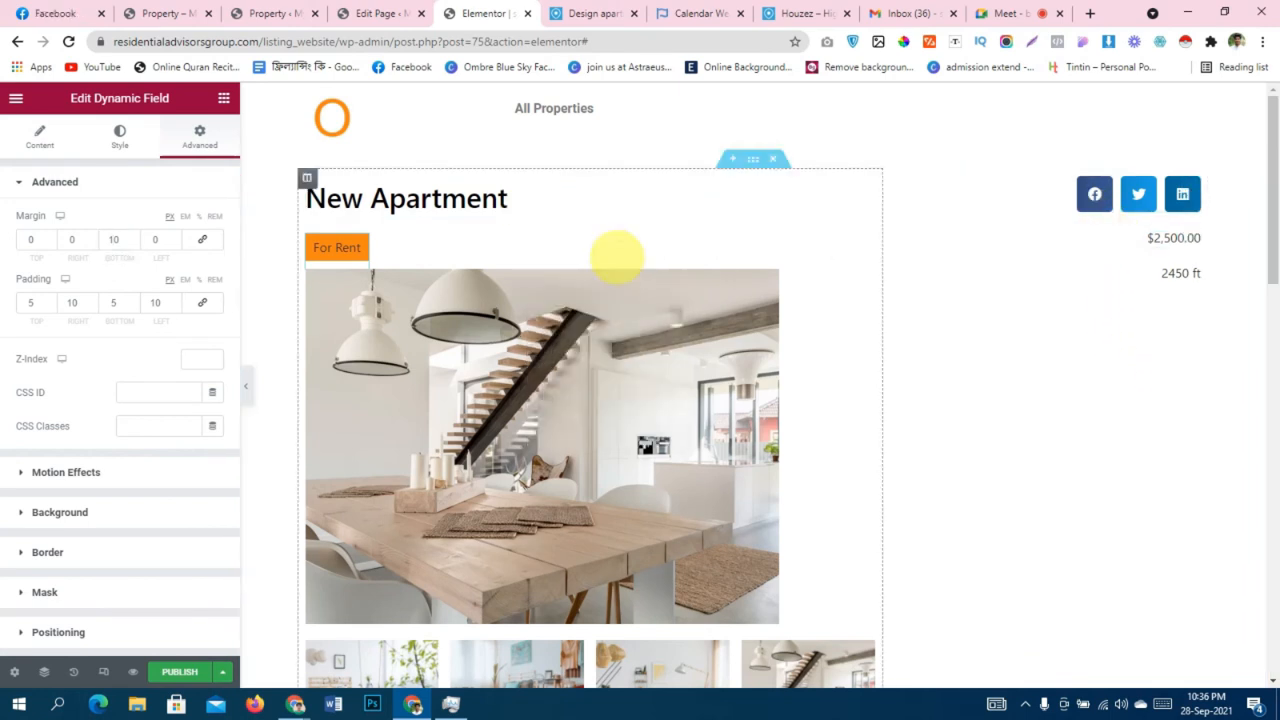
{"action": "right_click", "coordinate": [1120, 243]}
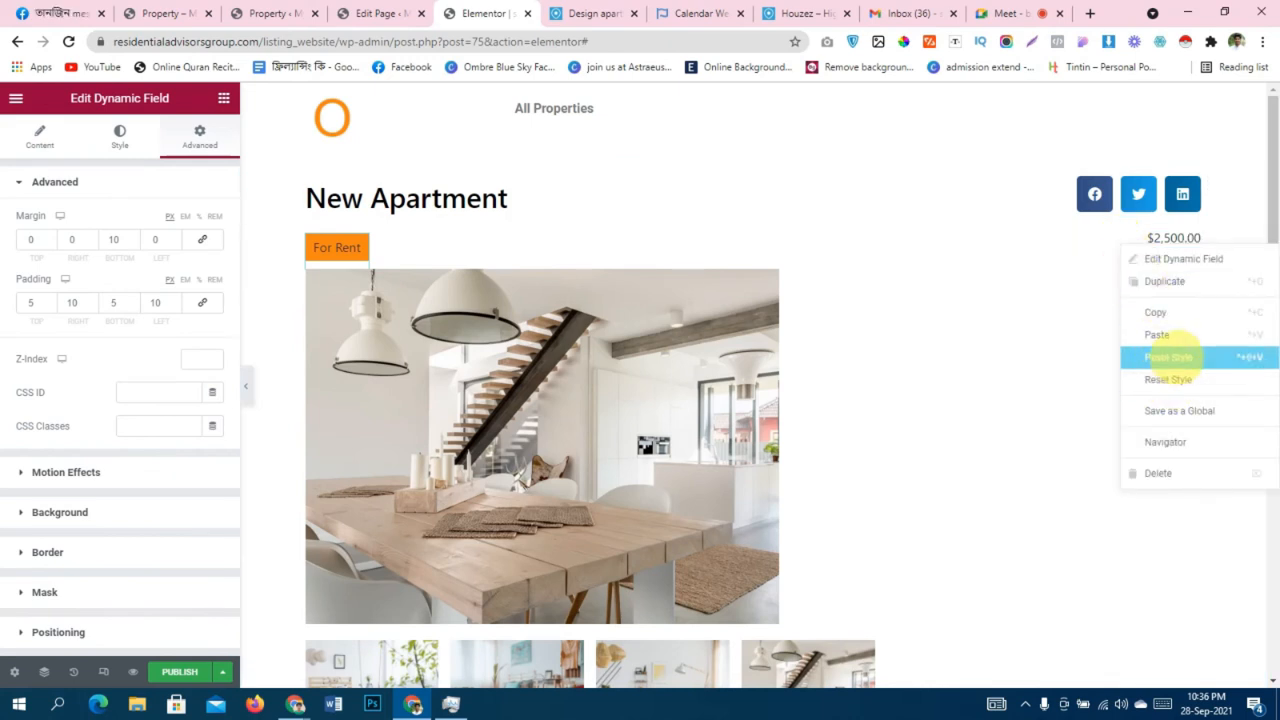
{"action": "left_click", "coordinate": [1176, 357]}
{"action": "left_click_drag", "start_coordinate": [1046, 226], "coordinate": [1055, 249]}
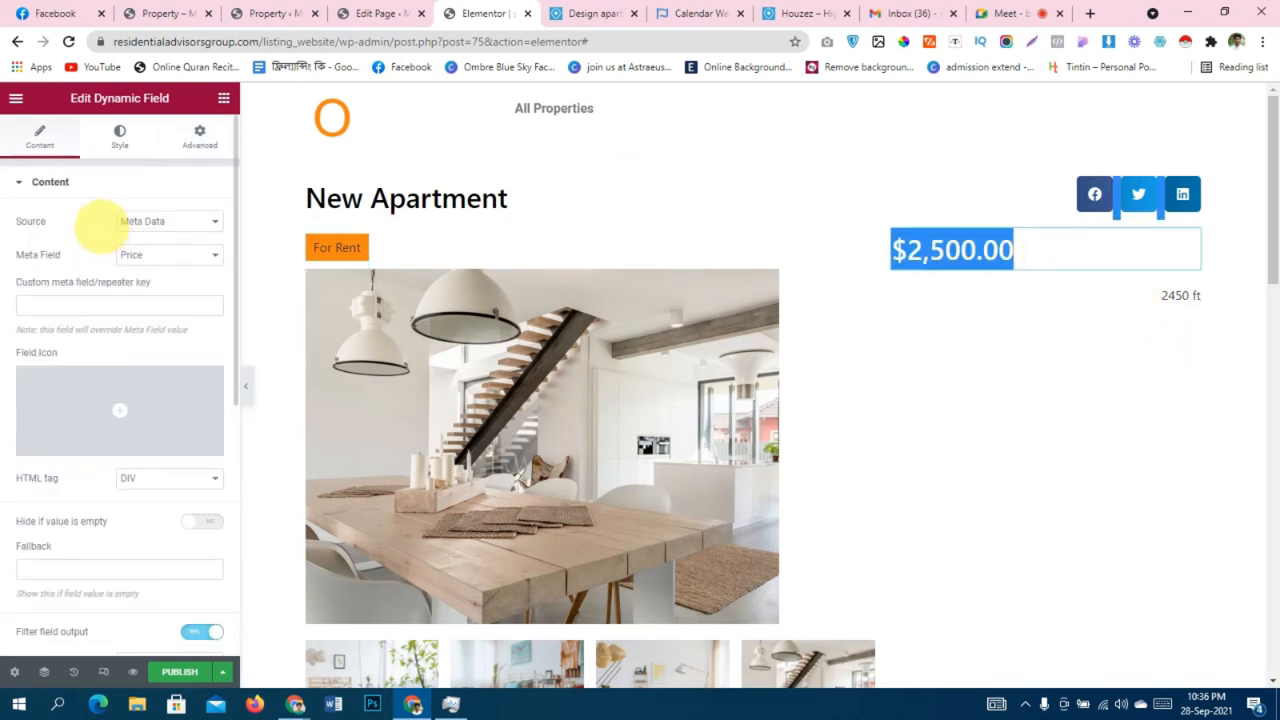
Align the price field's items to the right and set its font size to 30 px.
{"action": "left_click_drag", "start_coordinate": [127, 174], "coordinate": [127, 144]}
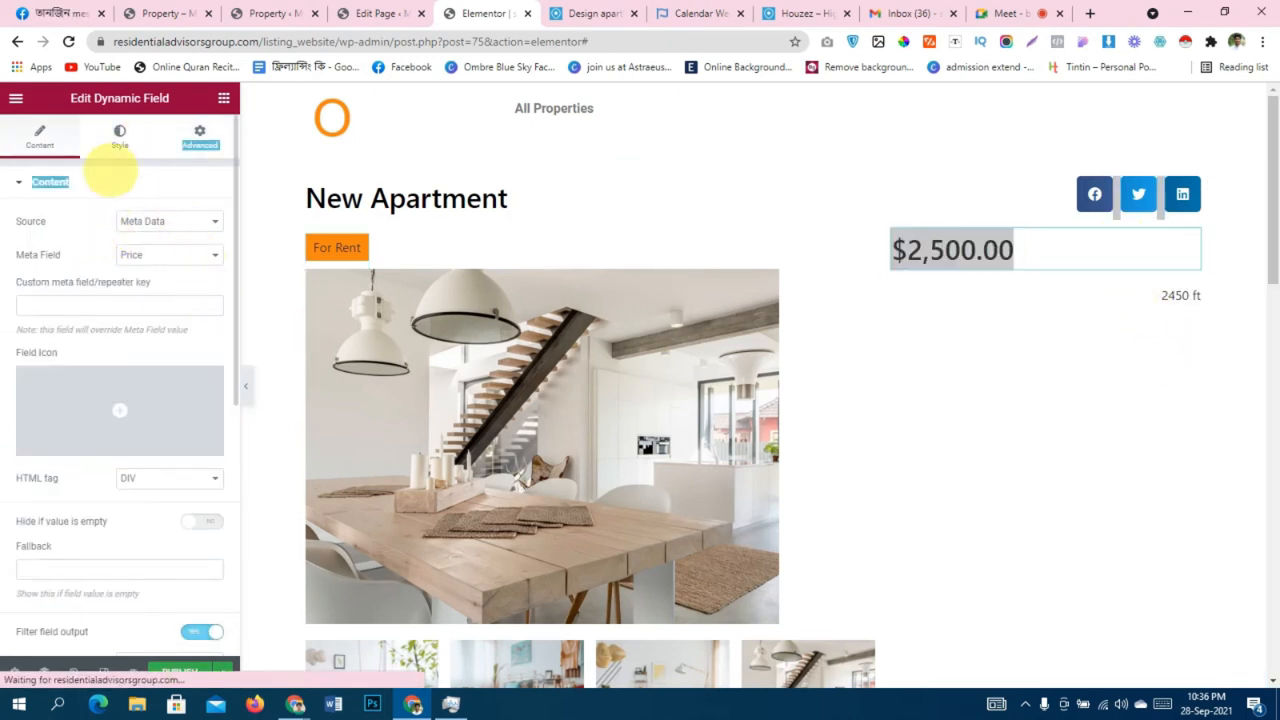
{"action": "left_click", "coordinate": [119, 137]}
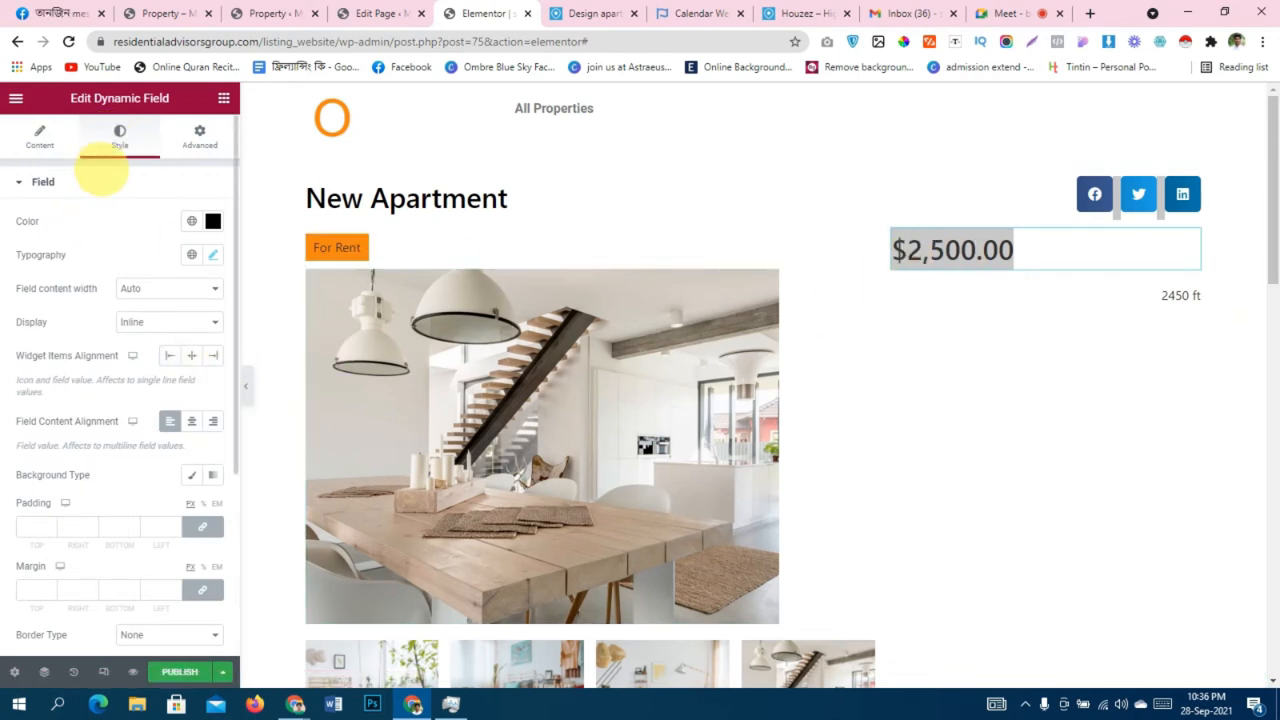
{"action": "left_click", "coordinate": [213, 355]}
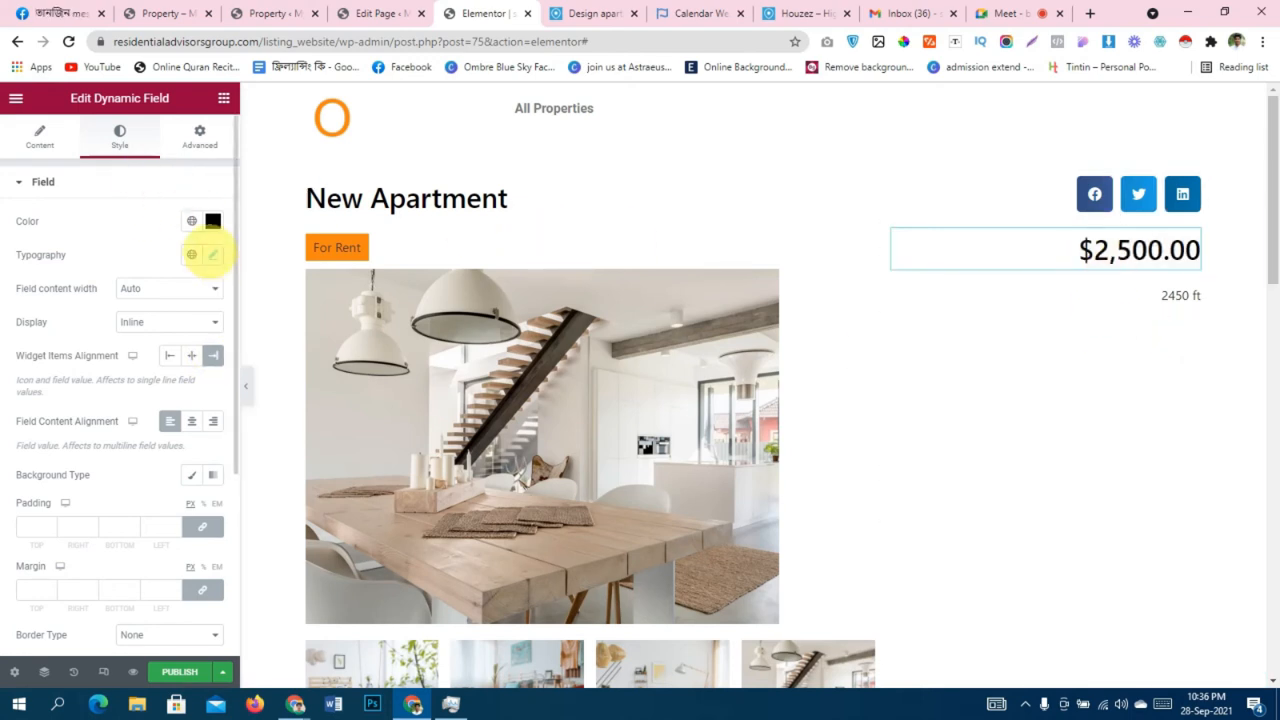
{"action": "left_click", "coordinate": [212, 254]}
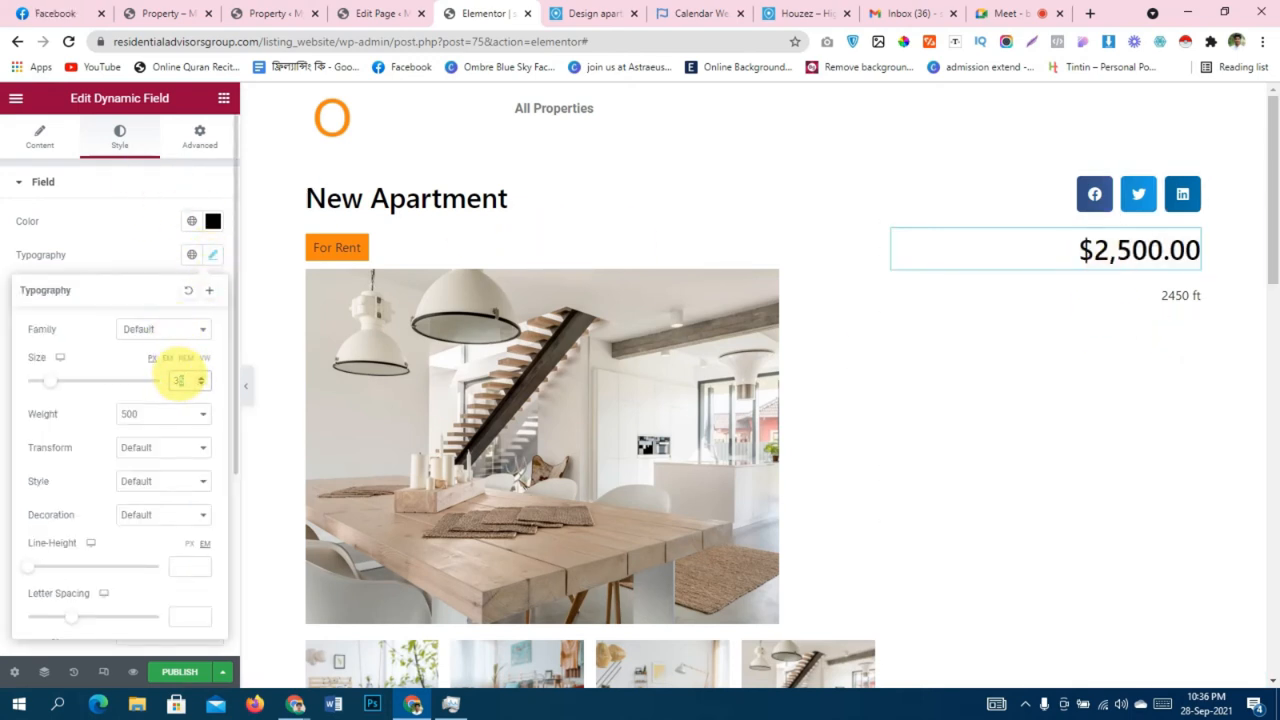
{"action": "key", "text": "BackSpace"}
{"action": "type", "text": "0"}
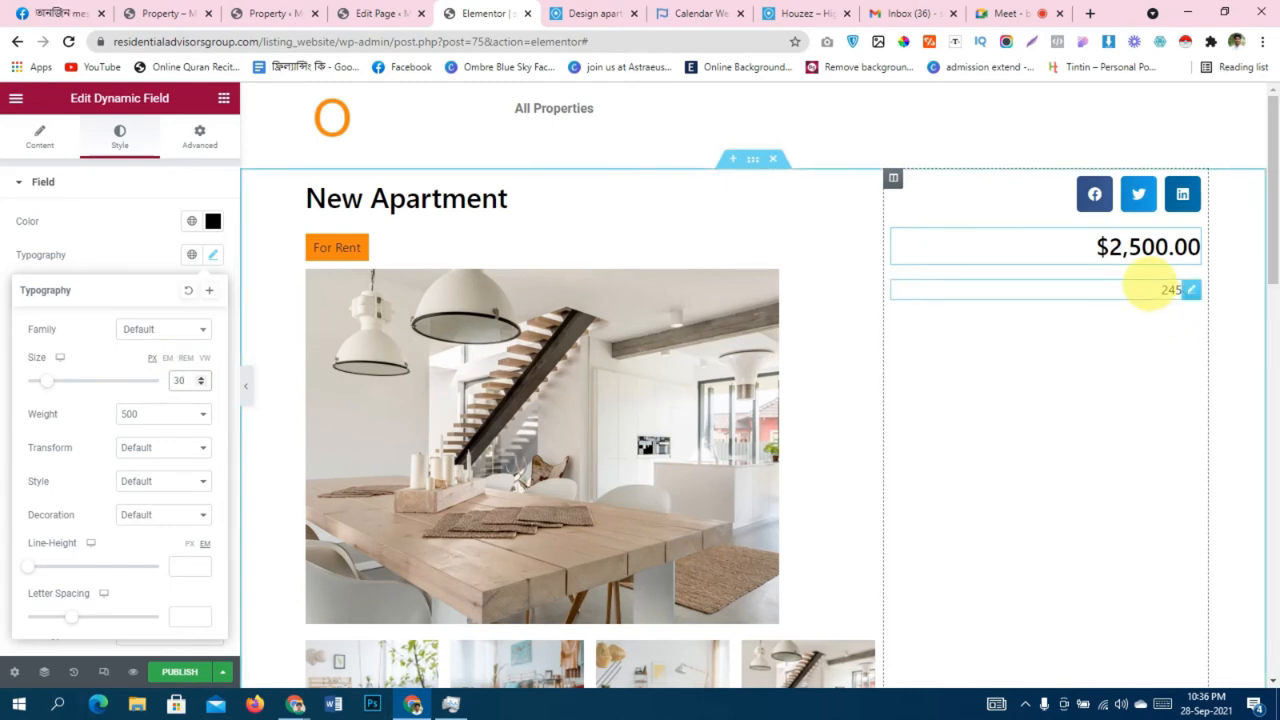
Copy the icon markup <i class="fas fa-square-full"></i> from the field format of the Overview section's Sq Ft field.
{"action": "left_click", "coordinate": [1150, 288]}
{"action": "right_click", "coordinate": [1124, 257]}
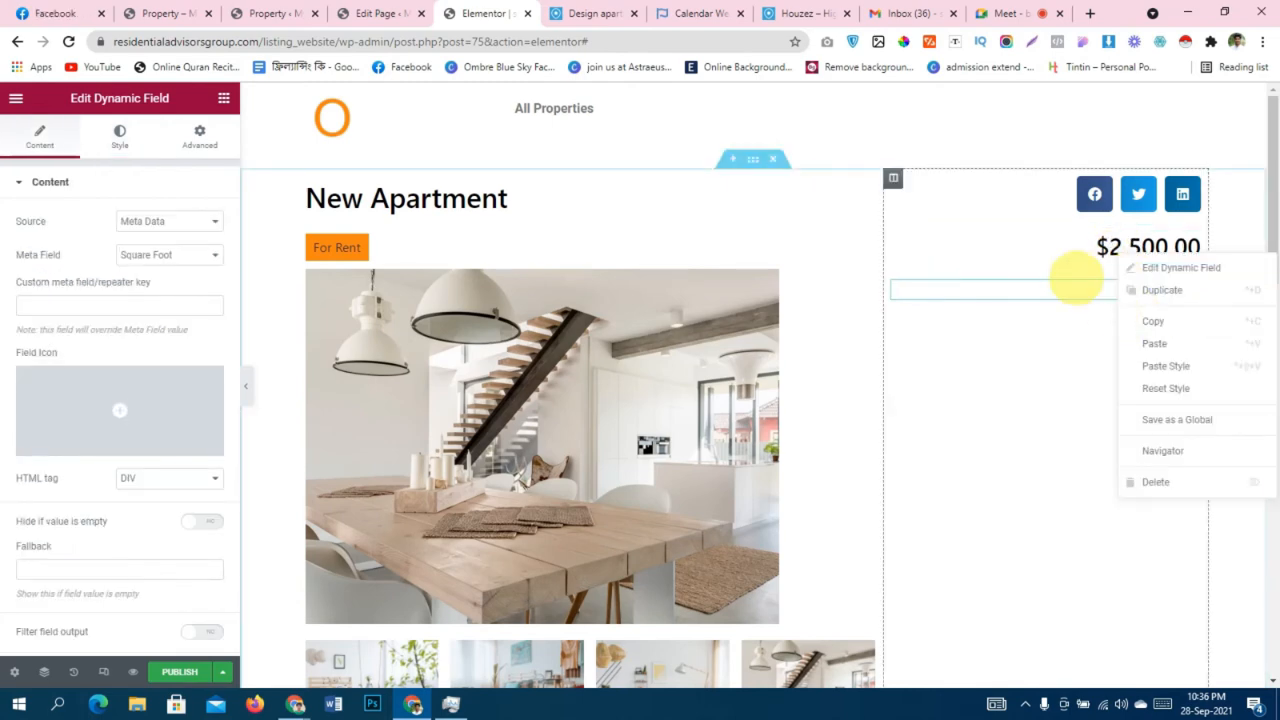
{"action": "left_click", "coordinate": [1065, 286]}
{"action": "scroll", "coordinate": [1063, 288], "scroll_direction": "down", "scroll_amount": 7}
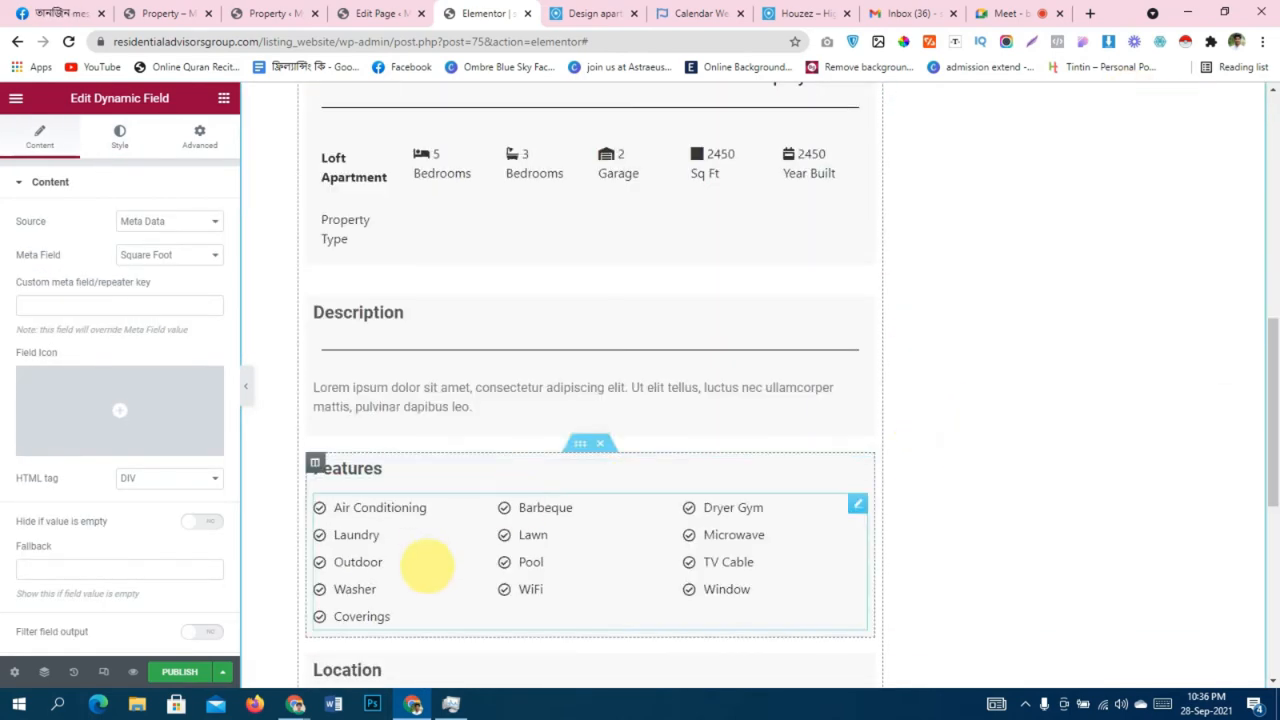
{"action": "scroll", "coordinate": [491, 507], "scroll_direction": "up", "scroll_amount": 2}
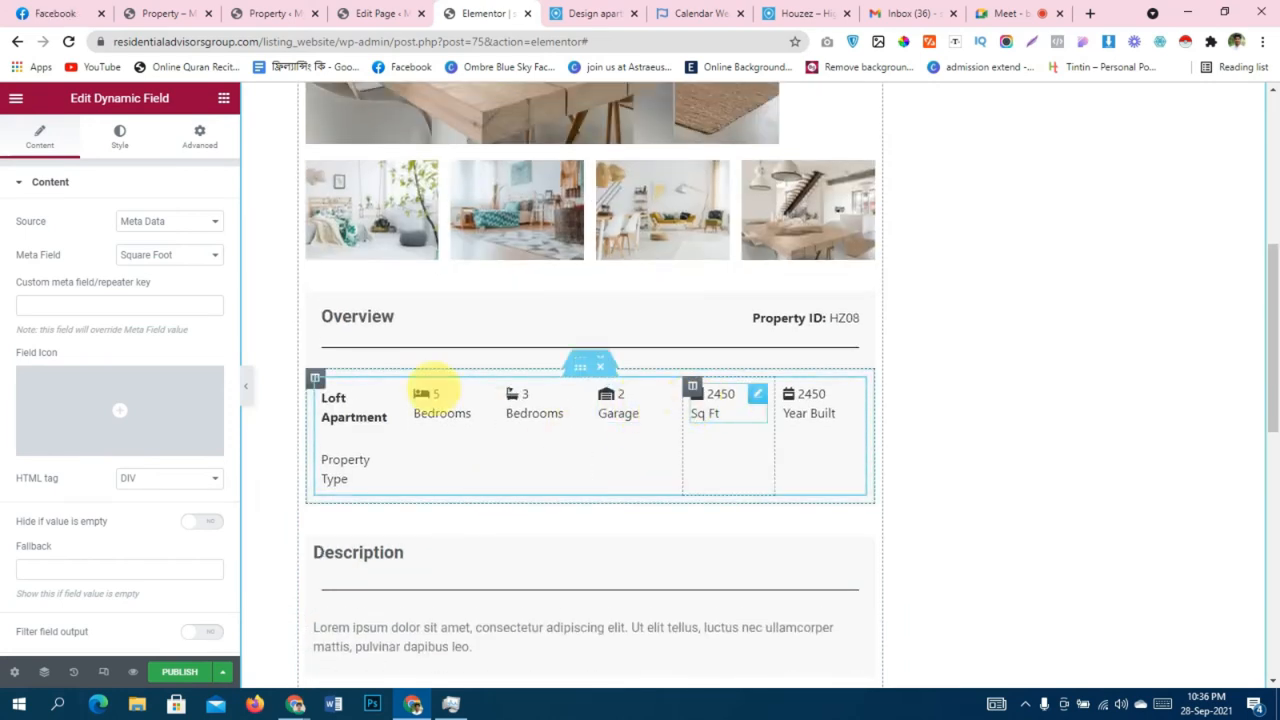
{"action": "scroll", "coordinate": [100, 344], "scroll_direction": "down", "scroll_amount": 3}
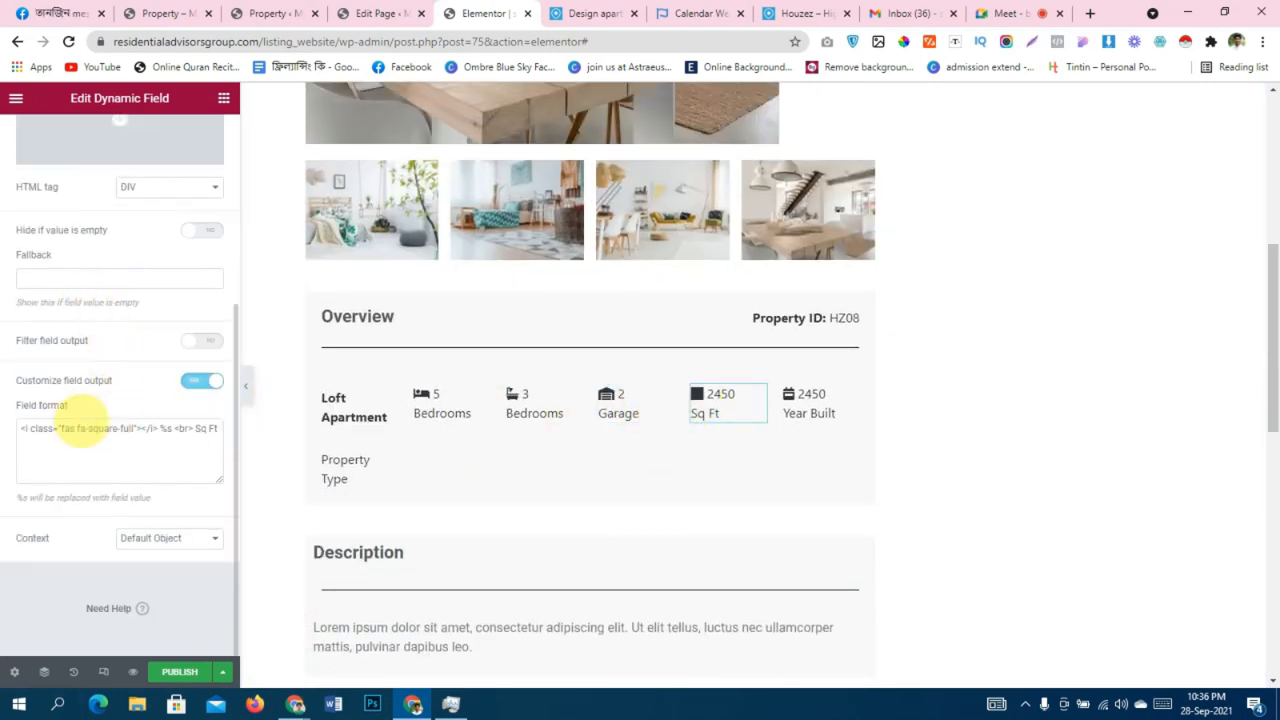
{"action": "left_click_drag", "start_coordinate": [140, 428], "coordinate": [18, 428]}
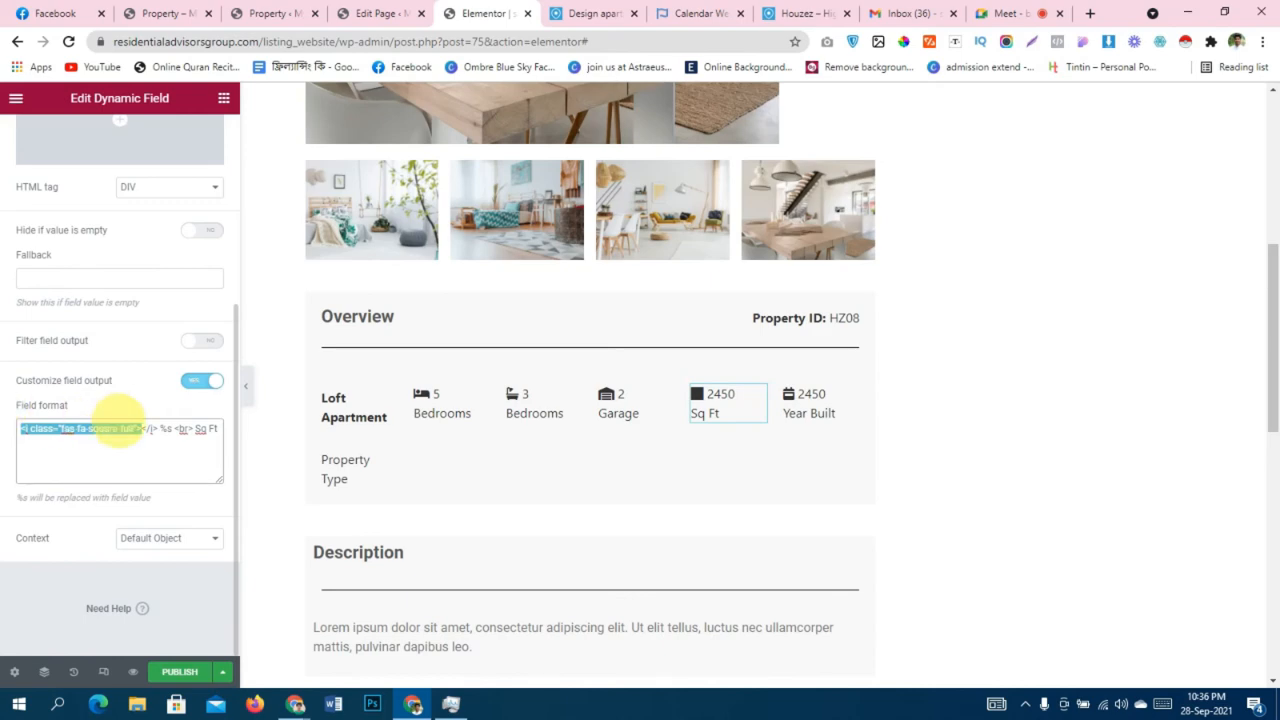
{"action": "left_click_drag", "start_coordinate": [157, 428], "coordinate": [18, 428]}
{"action": "key", "text": "ctrl+c"}
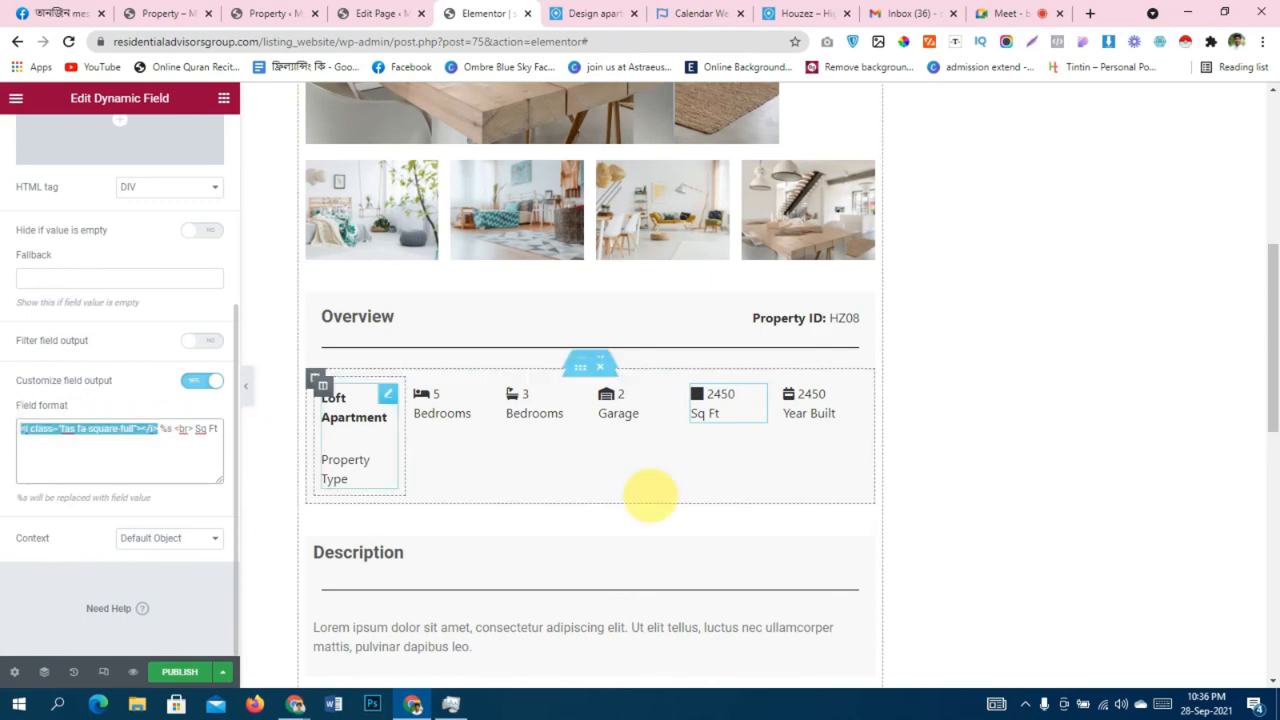
Paste the copied square icon markup before %s ft in the field format of the square-footage field under the price.
{"action": "scroll", "coordinate": [651, 491], "scroll_direction": "up", "scroll_amount": 5}
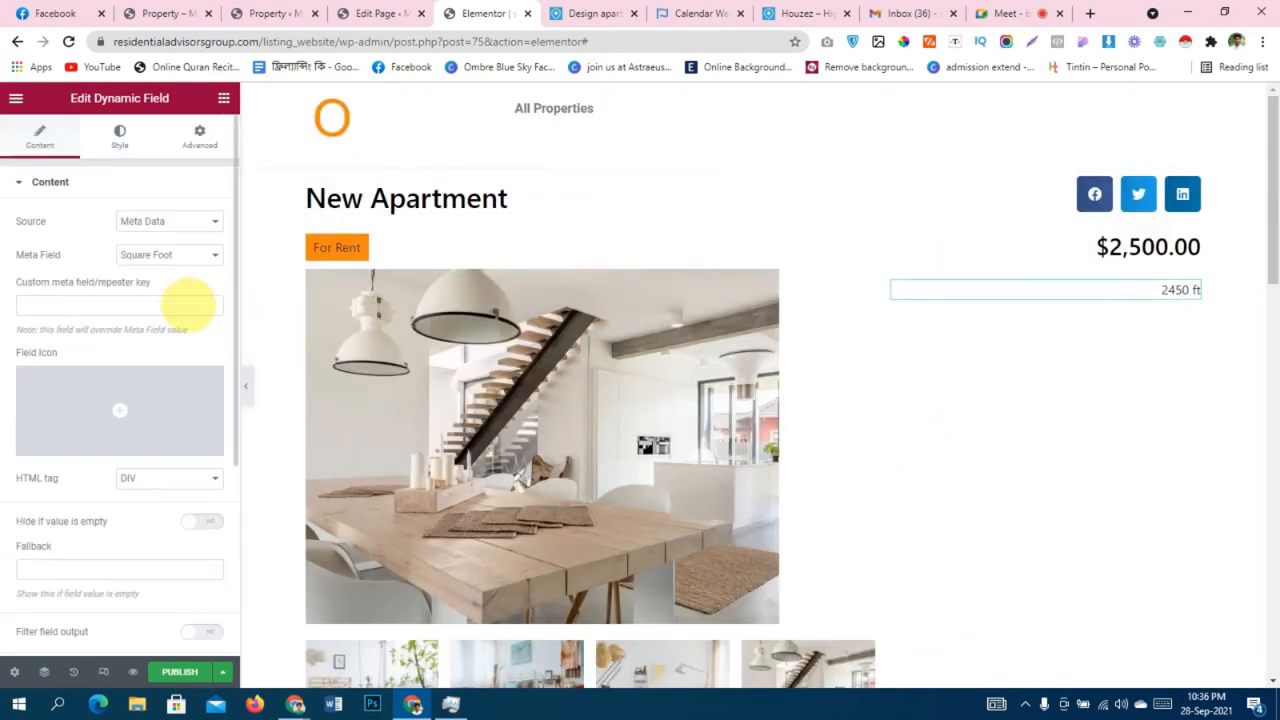
{"action": "scroll", "coordinate": [166, 330], "scroll_direction": "down", "scroll_amount": 5}
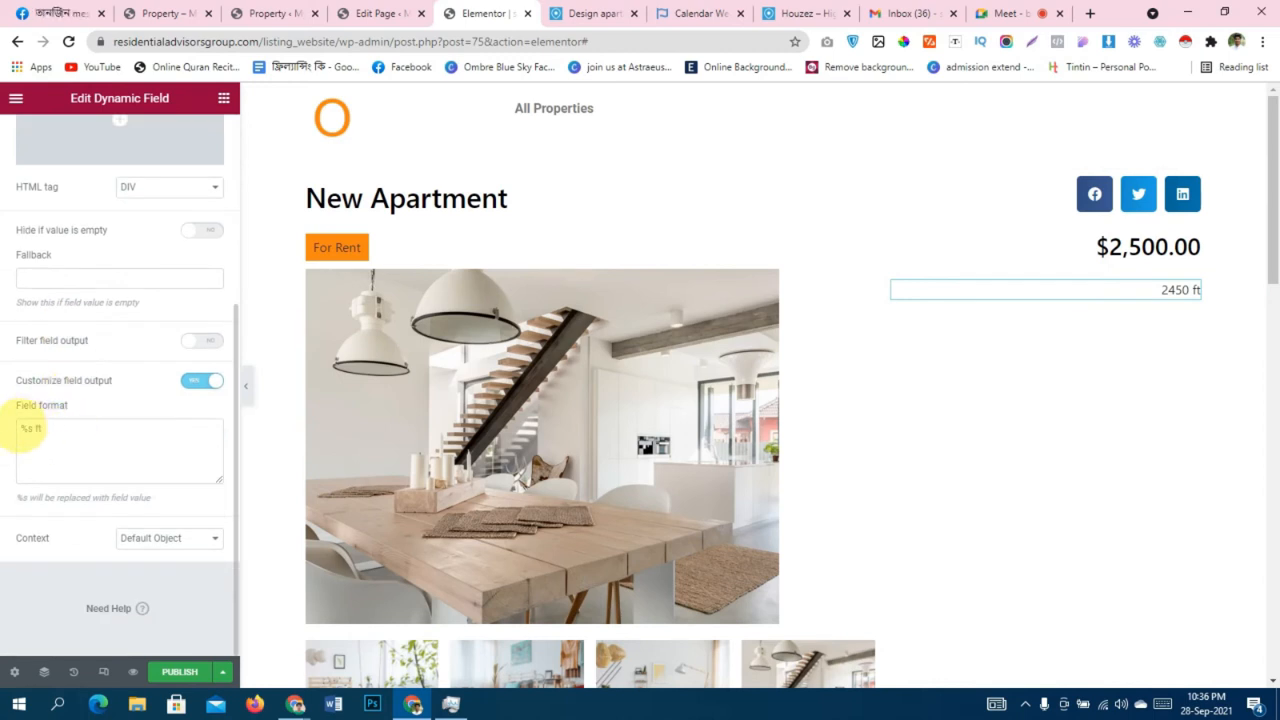
{"action": "key", "text": "ctrl+v"}
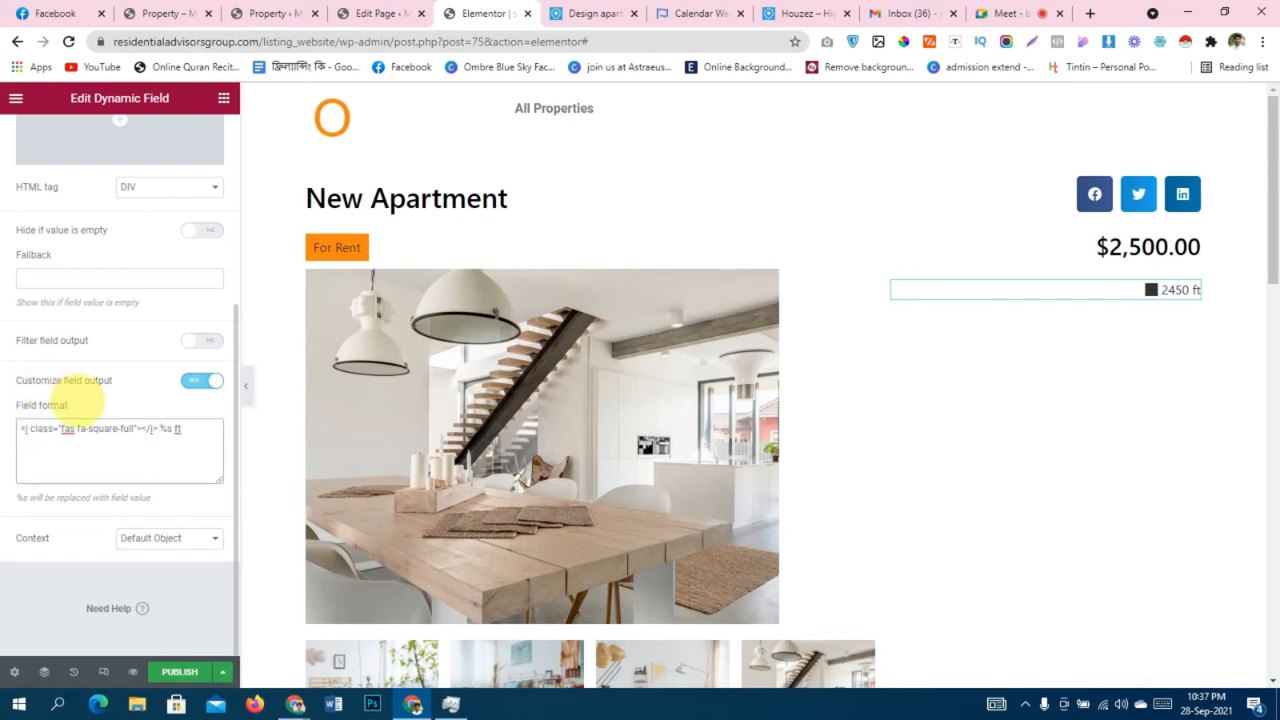
Set the typography size of the square-footage field under the price to 22 px.
{"action": "right_click", "coordinate": [1150, 250]}
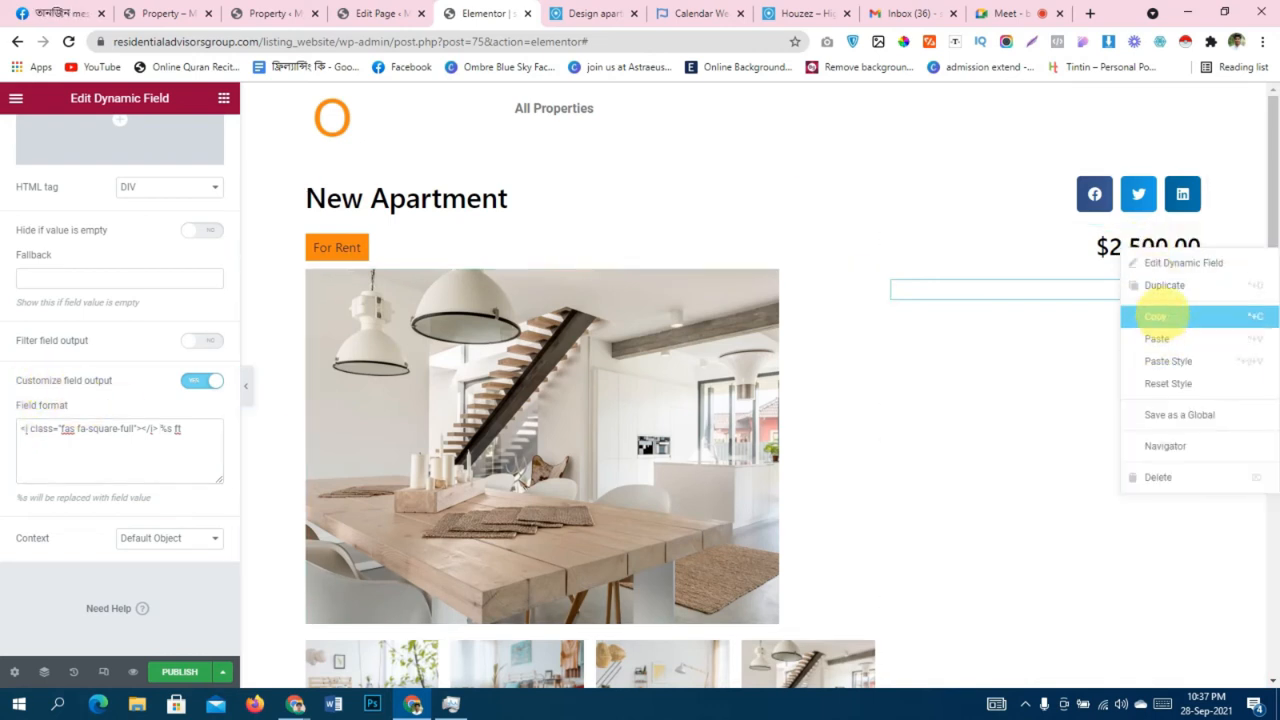
{"action": "left_click", "coordinate": [1160, 316]}
{"action": "scroll", "coordinate": [84, 220], "scroll_direction": "up", "scroll_amount": 3}
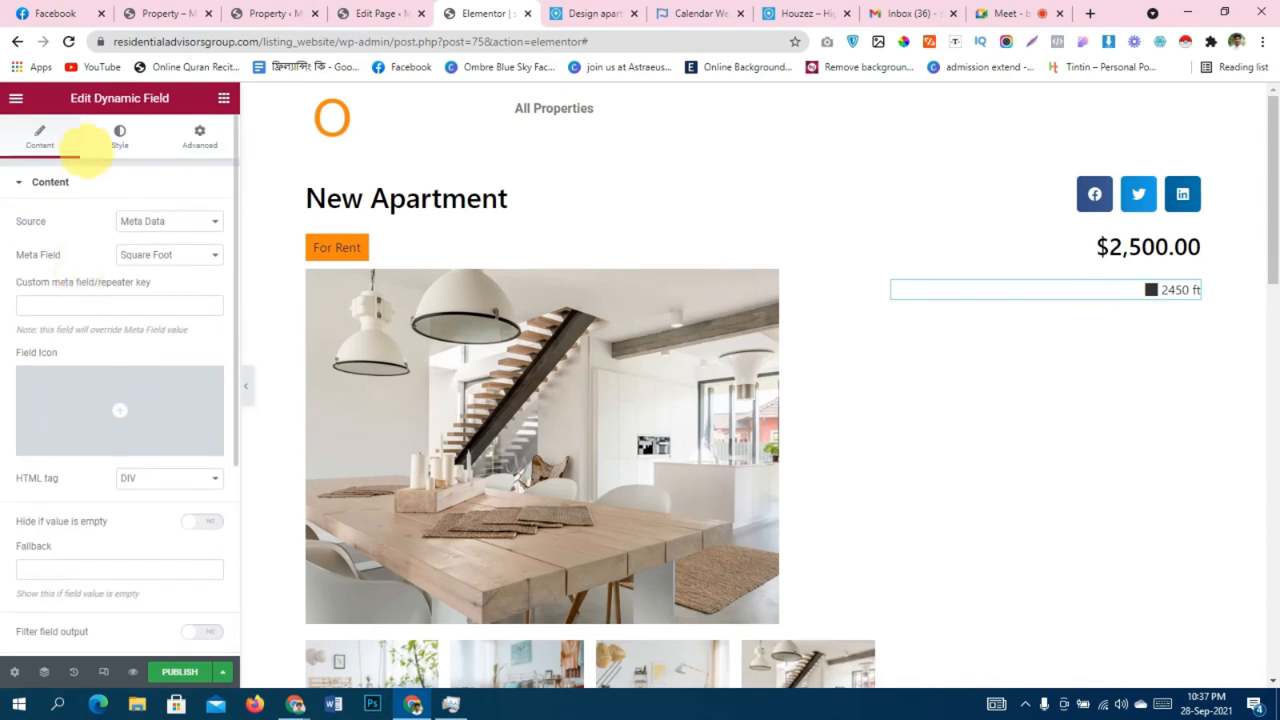
{"action": "left_click", "coordinate": [100, 141]}
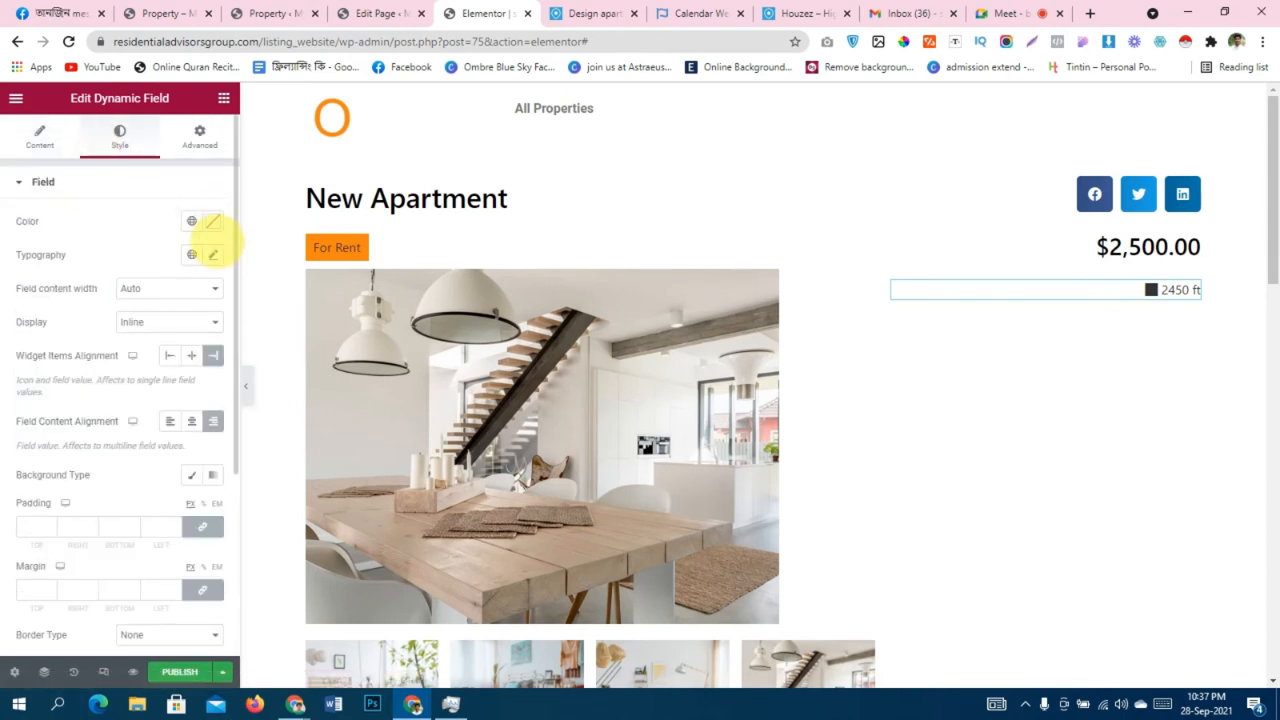
{"action": "left_click", "coordinate": [212, 254]}
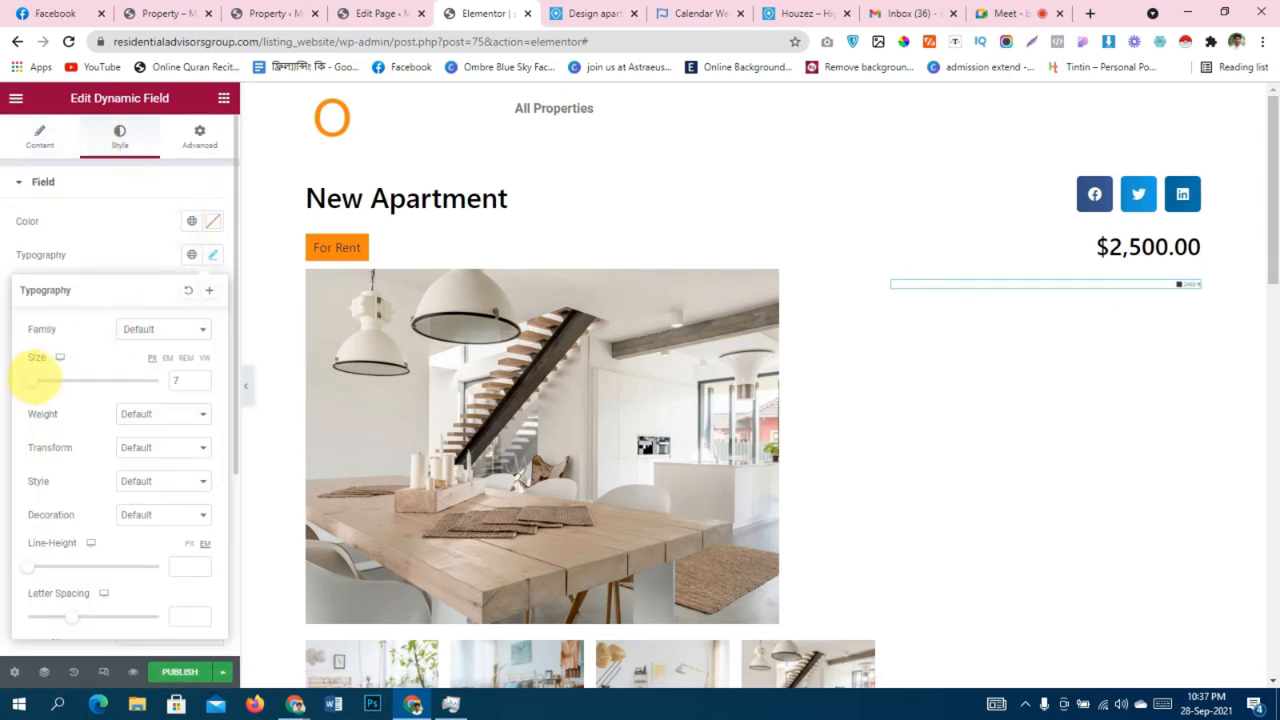
{"action": "left_click_drag", "start_coordinate": [37, 380], "coordinate": [38, 380]}
{"action": "scroll", "coordinate": [795, 380], "scroll_direction": "down", "scroll_amount": 3}
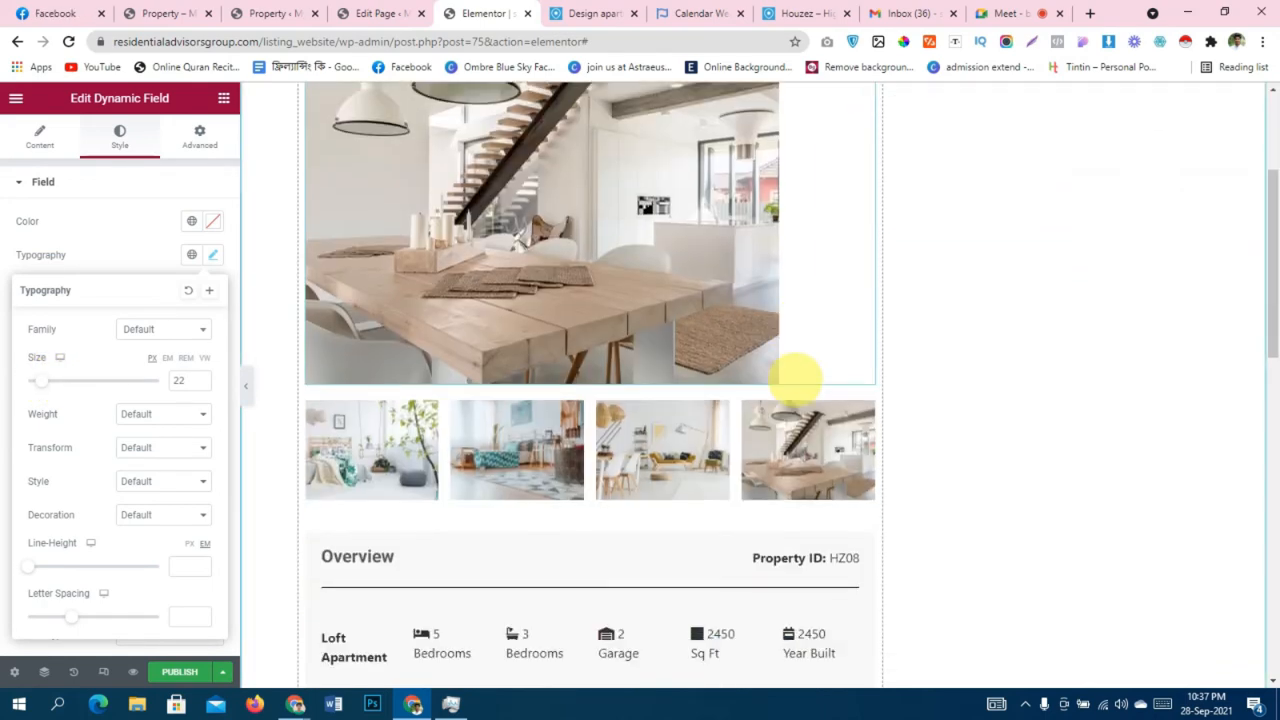
{"action": "scroll", "coordinate": [794, 374], "scroll_direction": "up", "scroll_amount": 3}
{"action": "scroll", "coordinate": [809, 374], "scroll_direction": "down", "scroll_amount": 3}
{"action": "scroll", "coordinate": [1014, 283], "scroll_direction": "up", "scroll_amount": 2}
{"action": "scroll", "coordinate": [1085, 133], "scroll_direction": "up", "scroll_amount": 1}
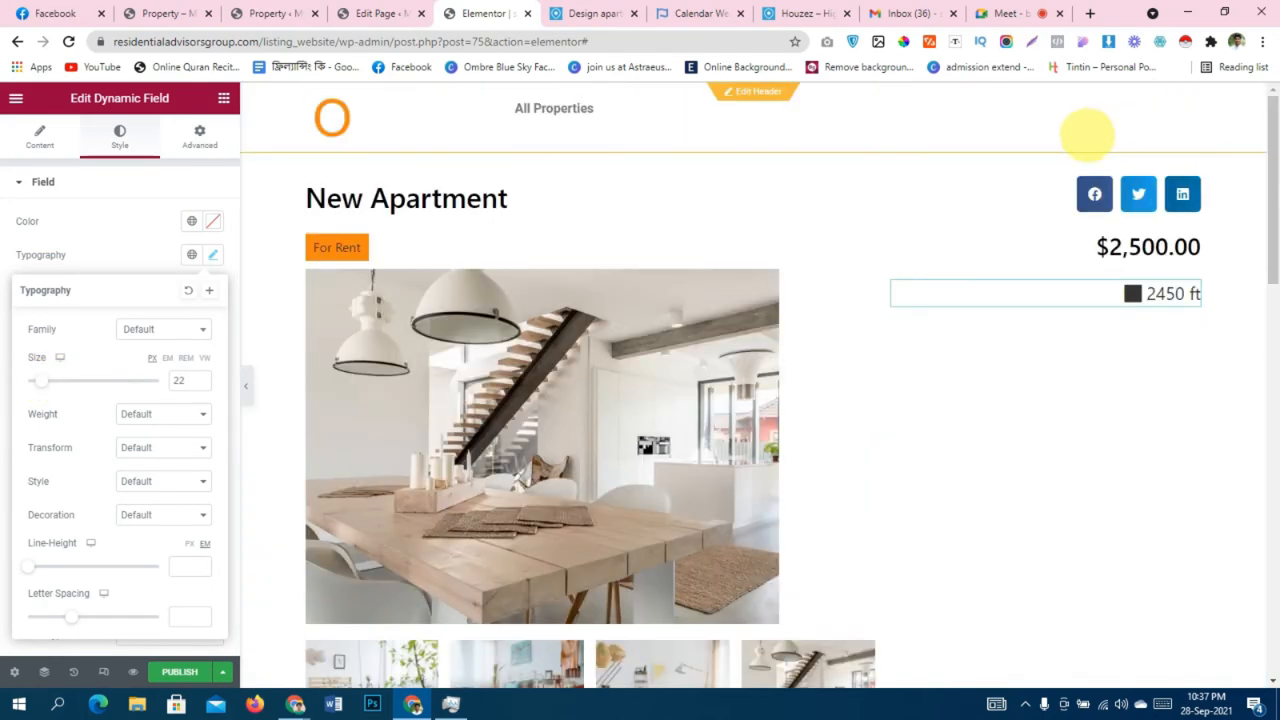
{"action": "scroll", "coordinate": [1123, 340], "scroll_direction": "down", "scroll_amount": 3}
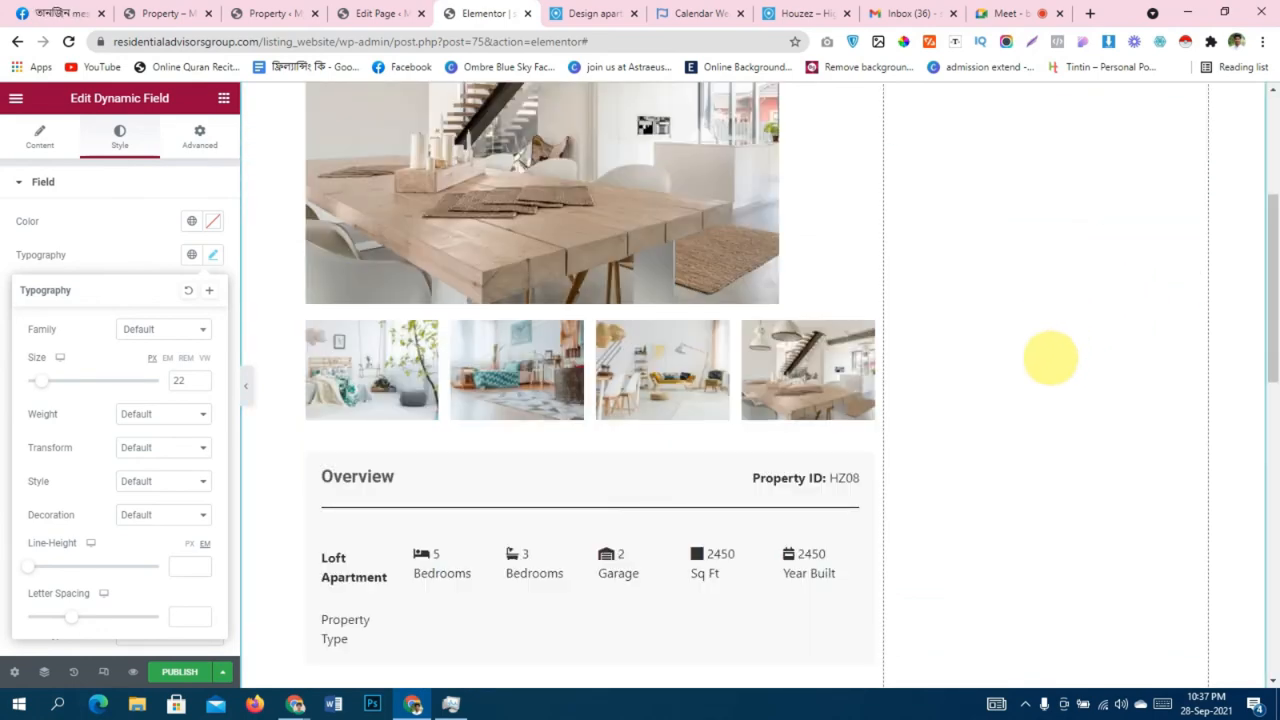
Publish the single property template with an include display condition for Property set to All.
{"action": "scroll", "coordinate": [1040, 360], "scroll_direction": "up", "scroll_amount": 3}
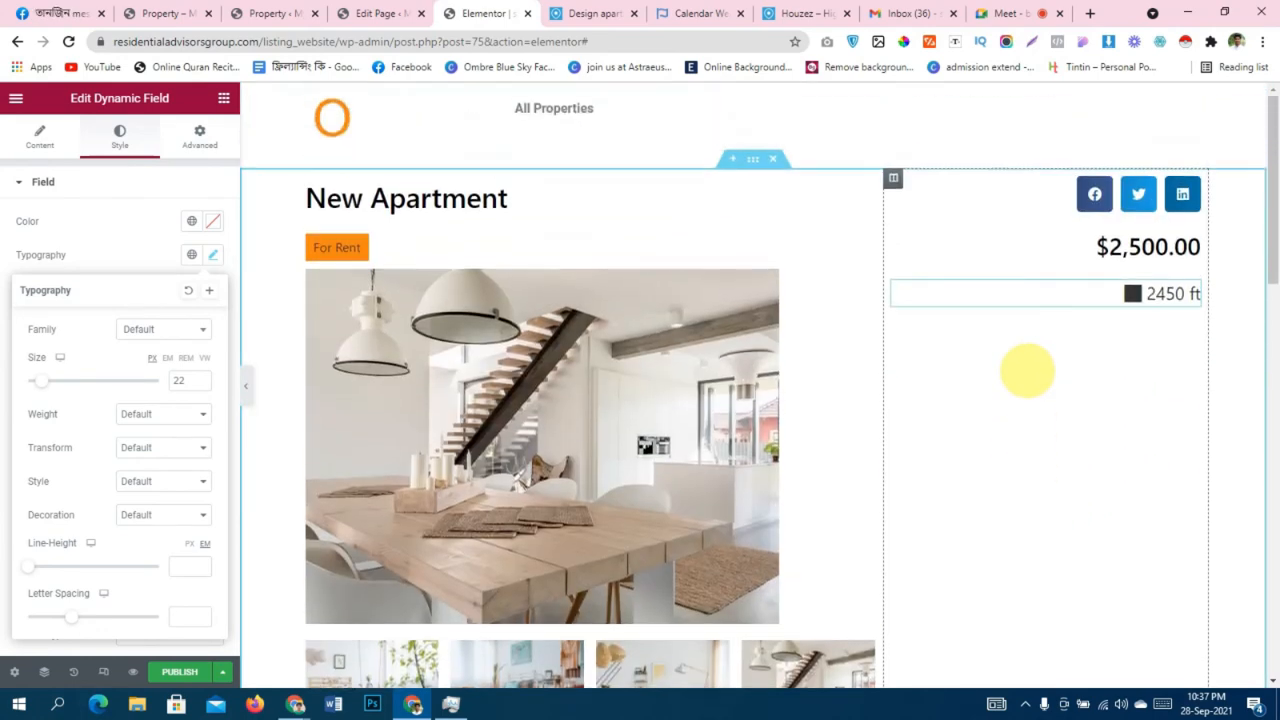
{"action": "scroll", "coordinate": [1025, 370], "scroll_direction": "down", "scroll_amount": 8}
{"action": "scroll", "coordinate": [1027, 387], "scroll_direction": "down", "scroll_amount": 3}
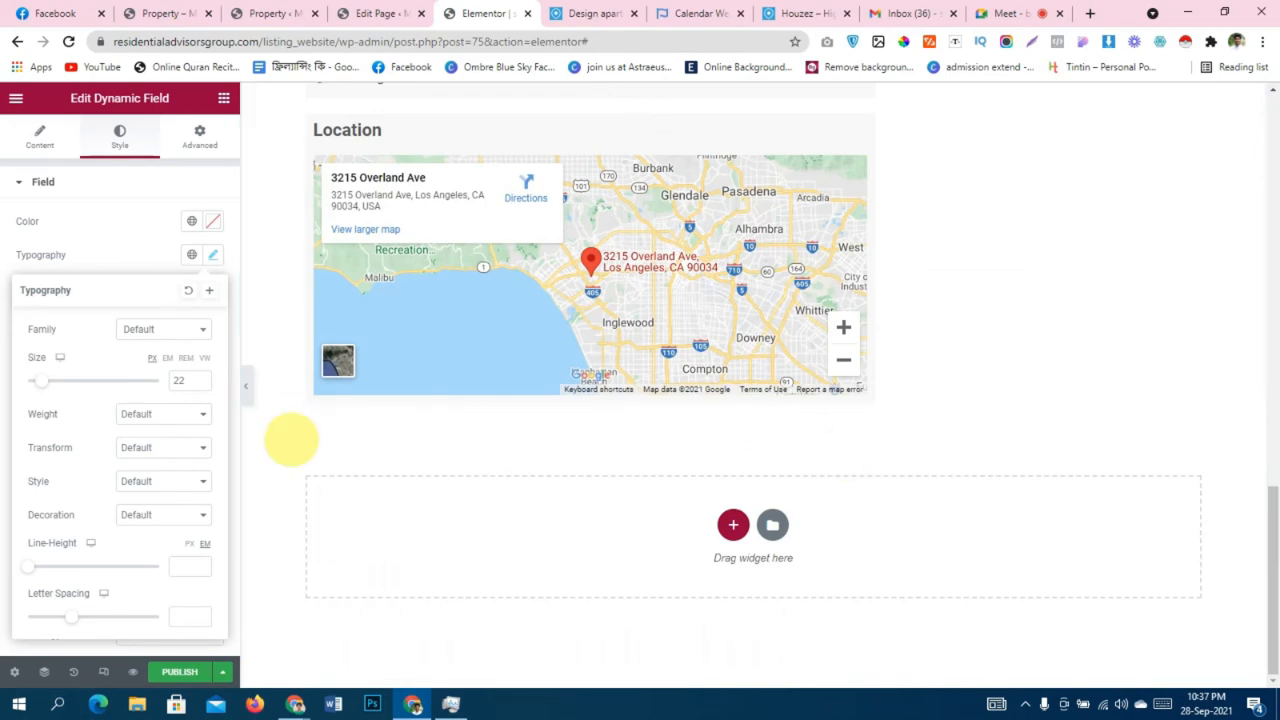
{"action": "scroll", "coordinate": [380, 451], "scroll_direction": "up", "scroll_amount": 10}
{"action": "scroll", "coordinate": [380, 451], "scroll_direction": "up", "scroll_amount": 1}
{"action": "scroll", "coordinate": [400, 449], "scroll_direction": "down", "scroll_amount": 6}
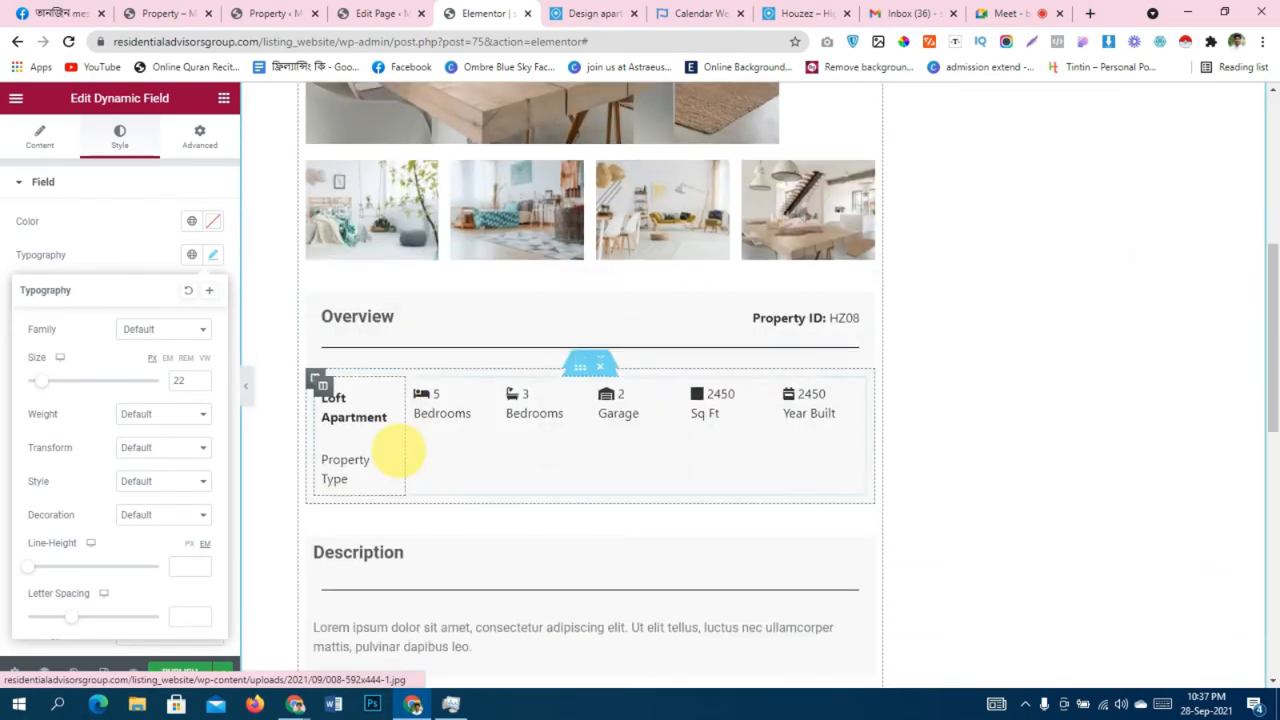
{"action": "left_click", "coordinate": [165, 668]}
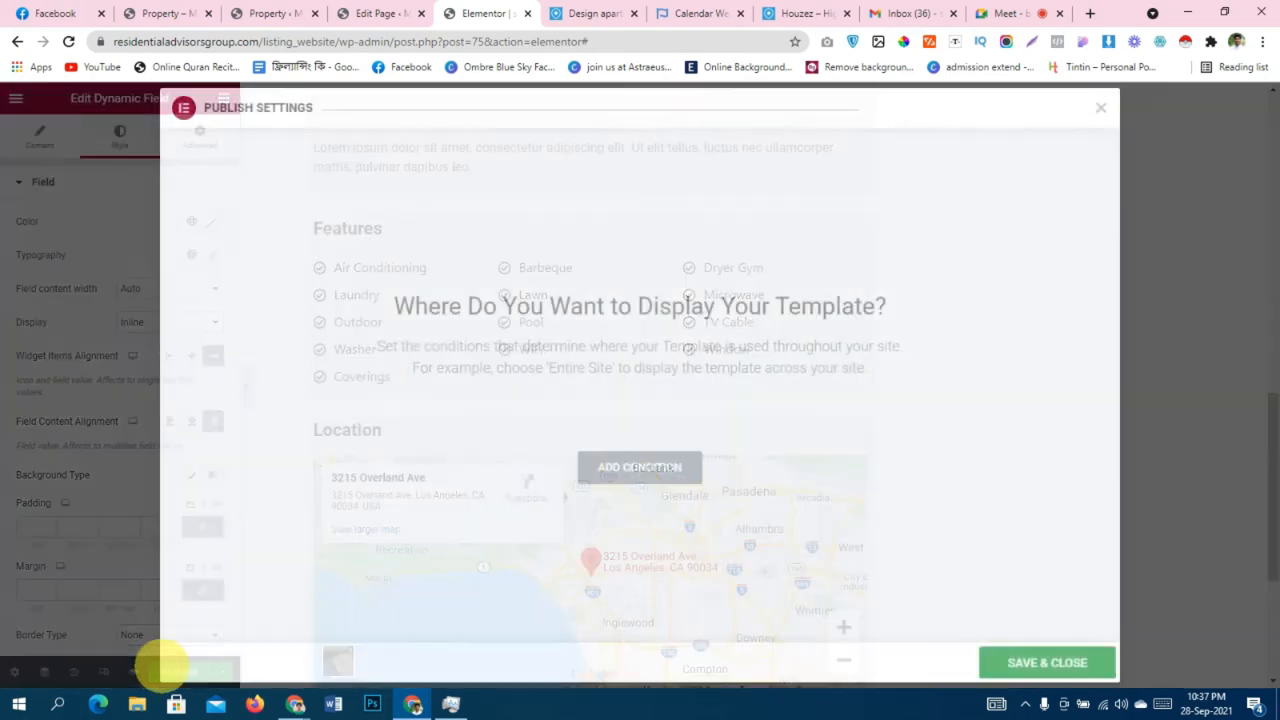
{"action": "left_click", "coordinate": [645, 478]}
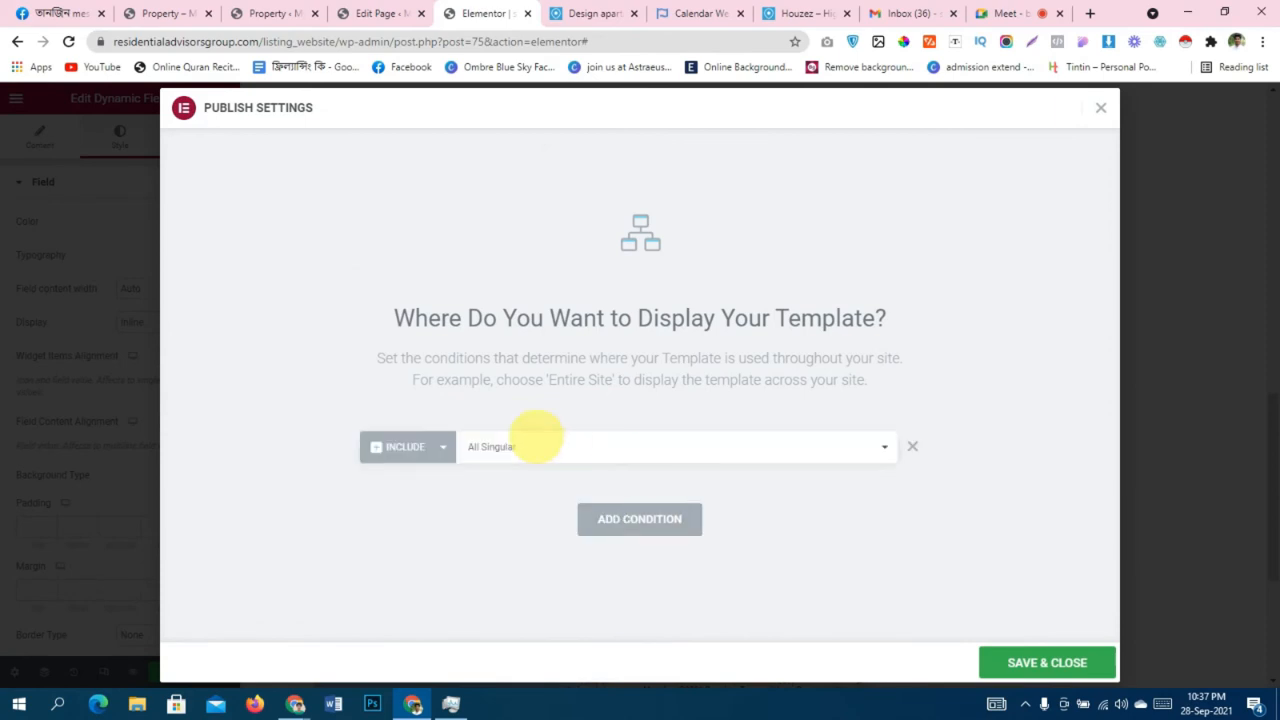
{"action": "left_click", "coordinate": [577, 446]}
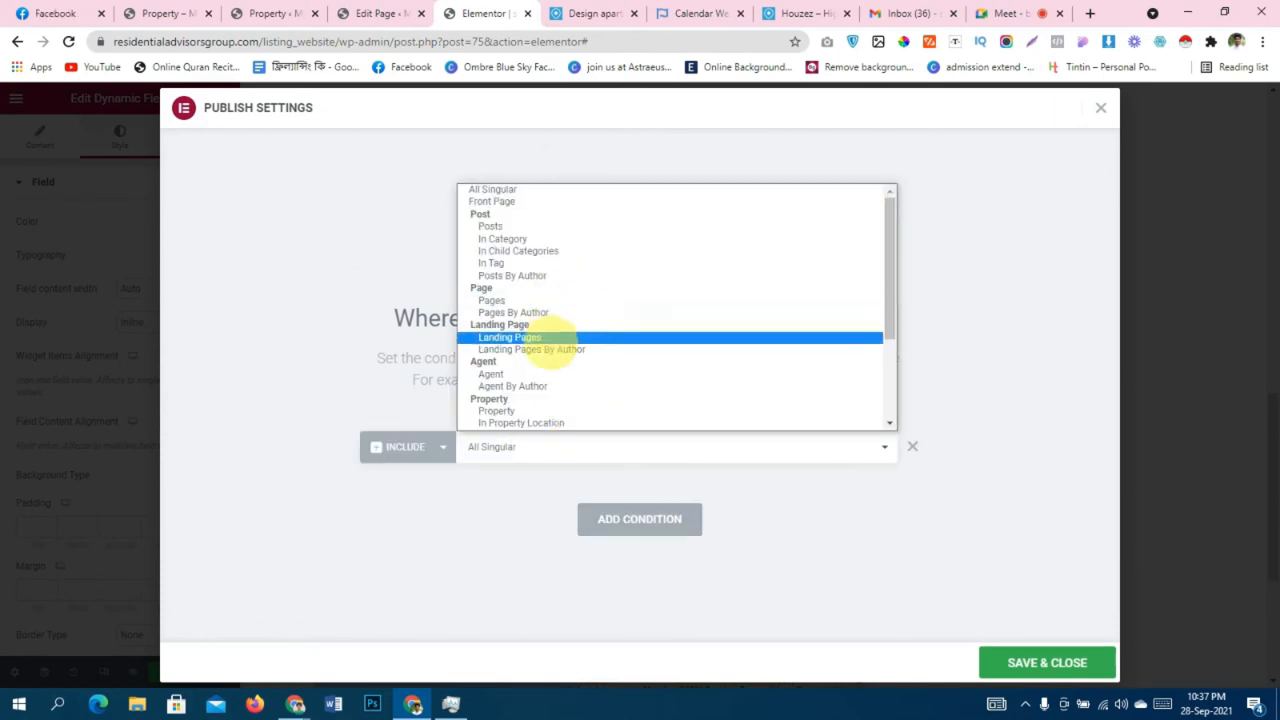
{"action": "scroll", "coordinate": [530, 320], "scroll_direction": "down", "scroll_amount": 3}
{"action": "left_click", "coordinate": [496, 275]}
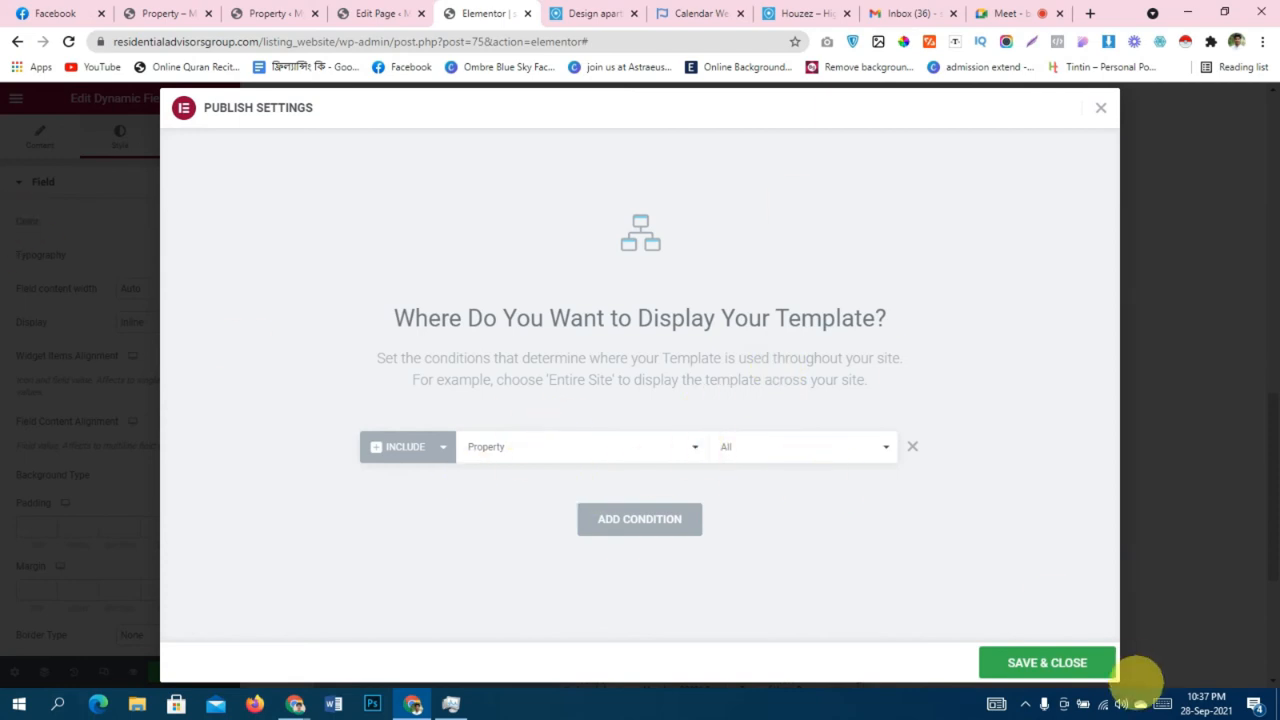
{"action": "left_click", "coordinate": [1047, 662]}
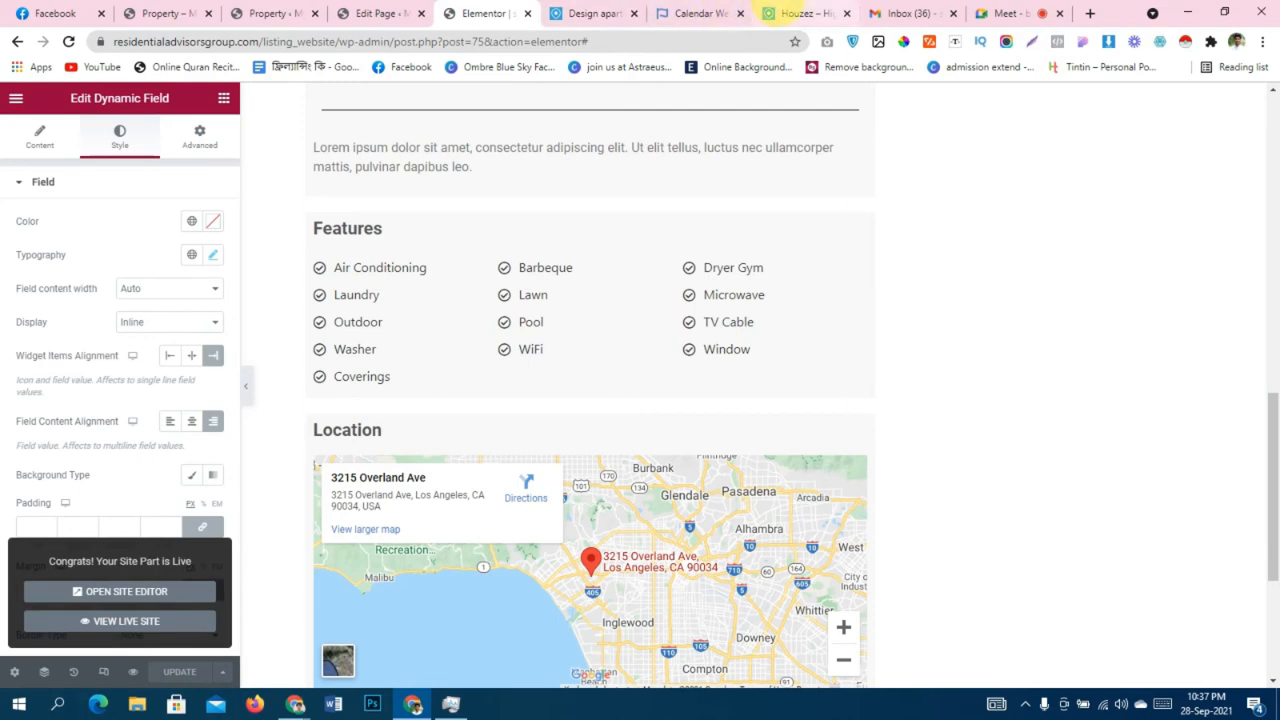
Open the New Apartment listing from the live properties page and review its layout from header to location map.
{"action": "left_click", "coordinate": [268, 13]}
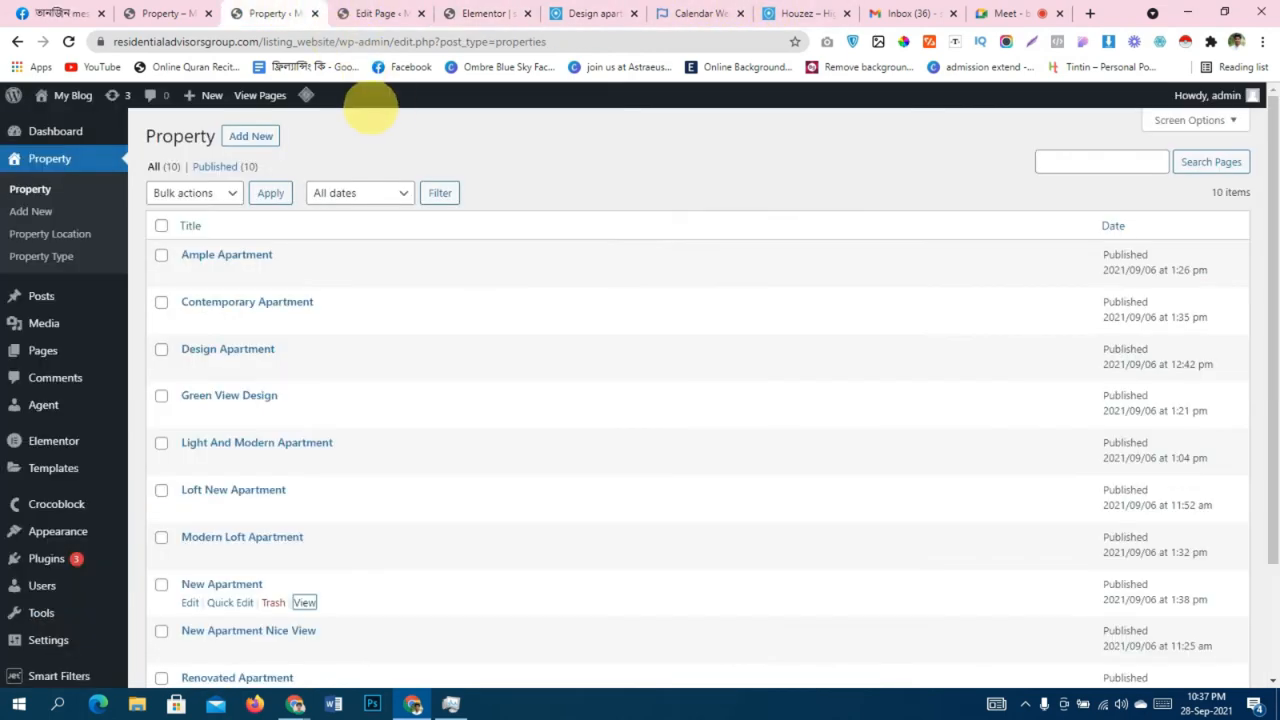
{"action": "left_click", "coordinate": [165, 13]}
{"action": "scroll", "coordinate": [592, 385], "scroll_direction": "down", "scroll_amount": 3}
{"action": "scroll", "coordinate": [592, 385], "scroll_direction": "down", "scroll_amount": 1}
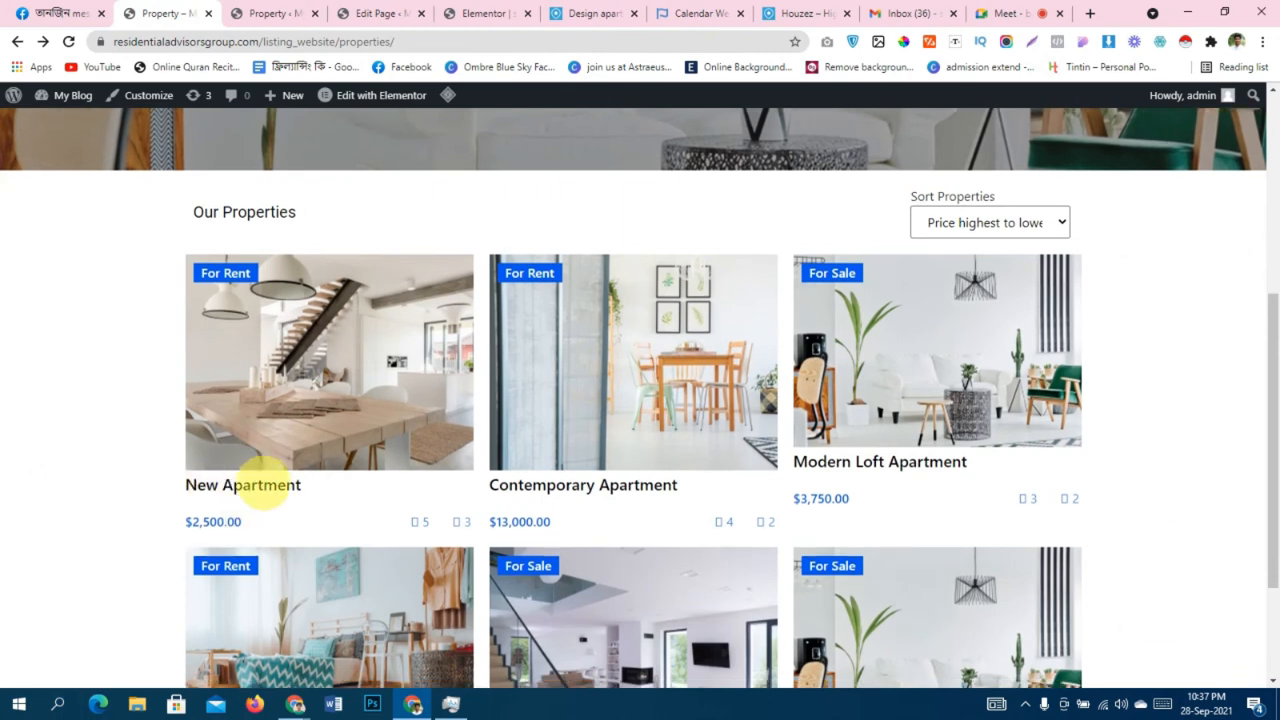
{"action": "left_click", "coordinate": [266, 486]}
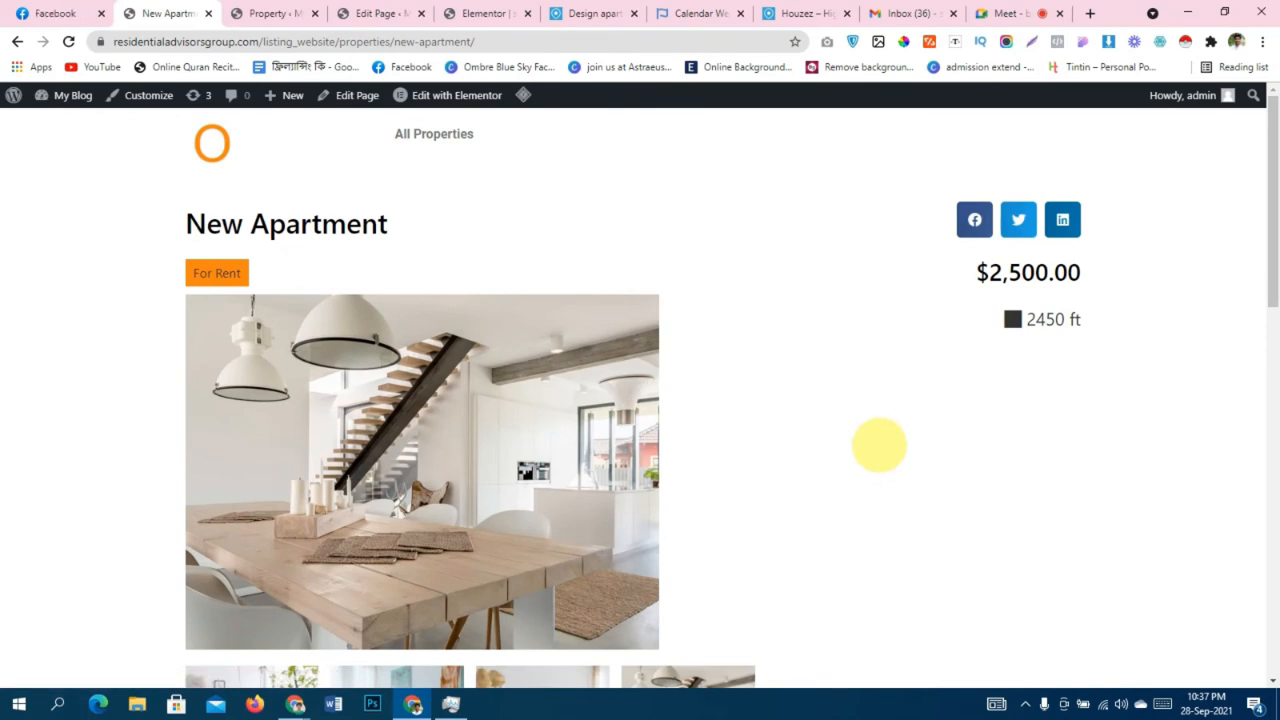
{"action": "scroll", "coordinate": [879, 445], "scroll_direction": "down", "scroll_amount": 10}
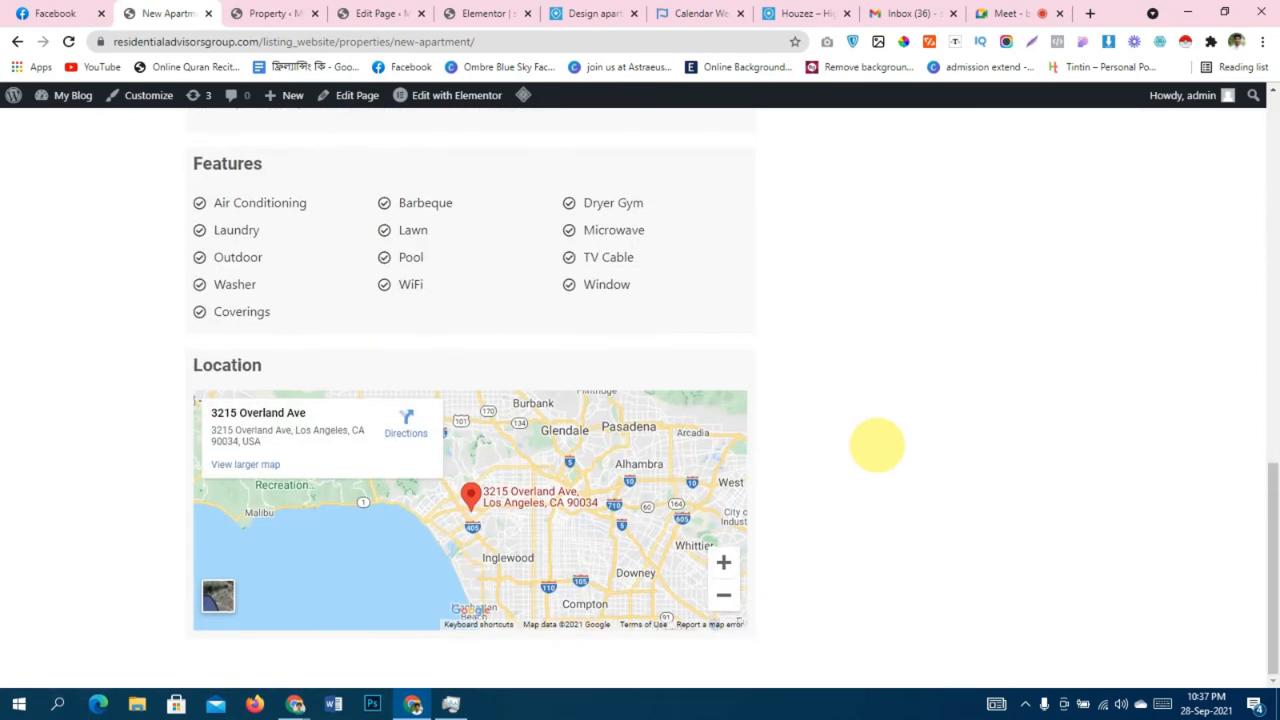
{"action": "scroll", "coordinate": [872, 450], "scroll_direction": "up", "scroll_amount": 10}
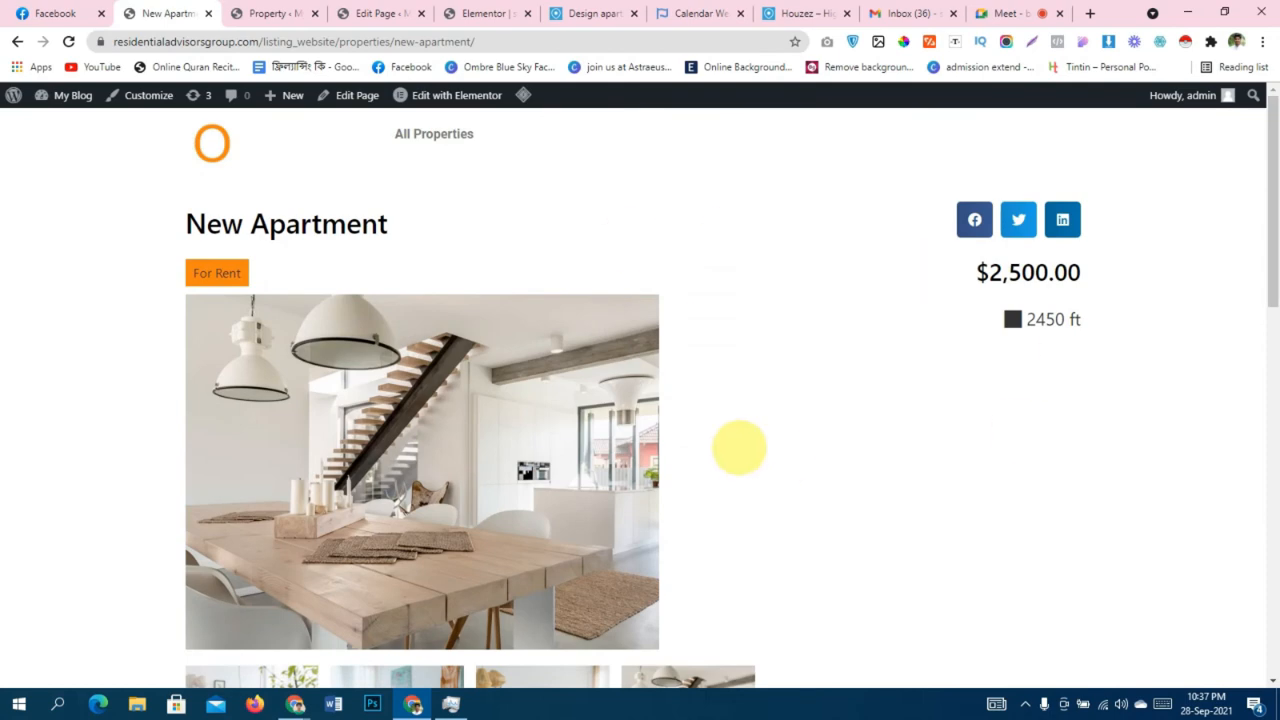
{"action": "scroll", "coordinate": [989, 387], "scroll_direction": "down", "scroll_amount": 1}
{"action": "scroll", "coordinate": [989, 387], "scroll_direction": "down", "scroll_amount": 9}
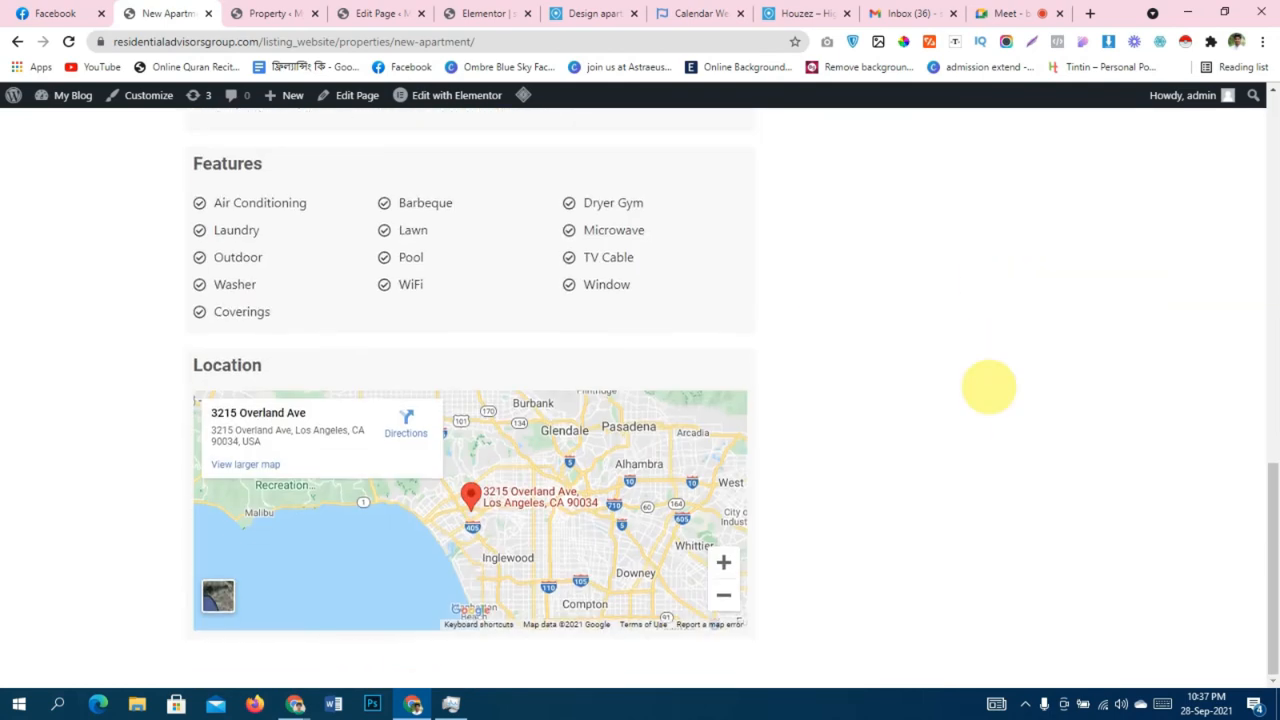
{"action": "scroll", "coordinate": [989, 387], "scroll_direction": "up", "scroll_amount": 10}
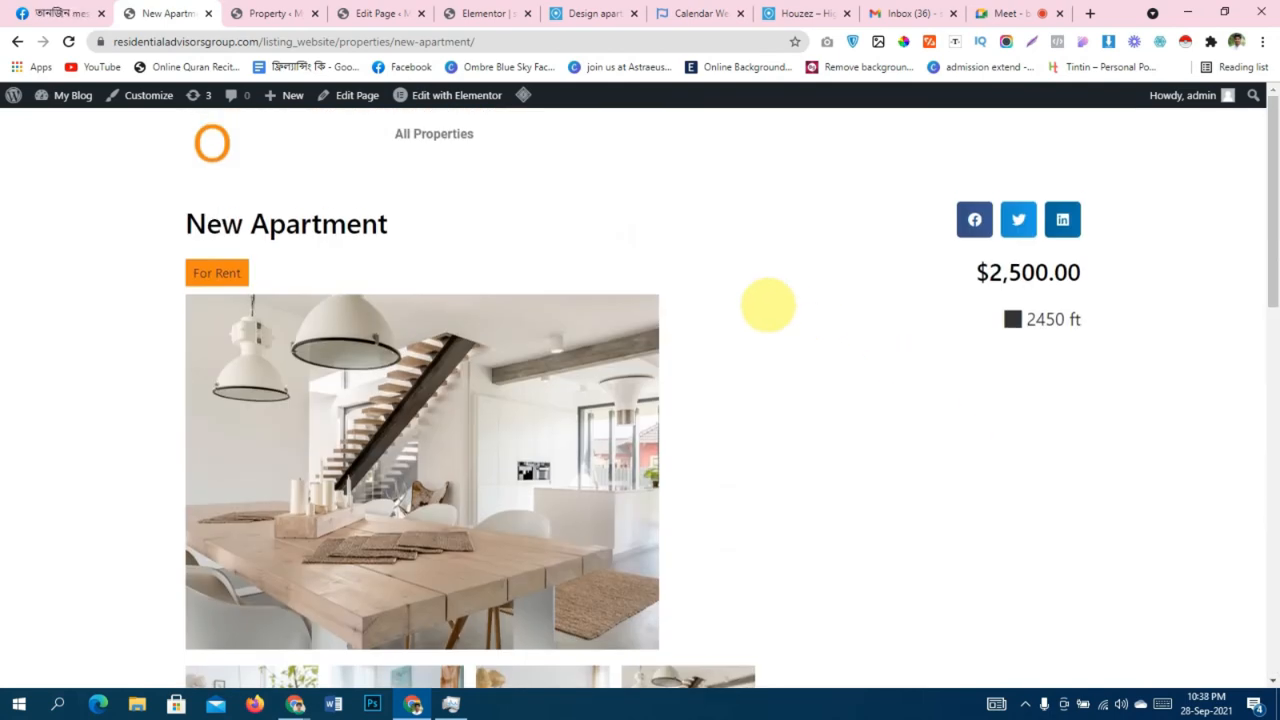
View the New Apartment gallery images one by one in the lightbox, close it and recheck the page header area.
{"action": "scroll", "coordinate": [447, 423], "scroll_direction": "down", "scroll_amount": 3}
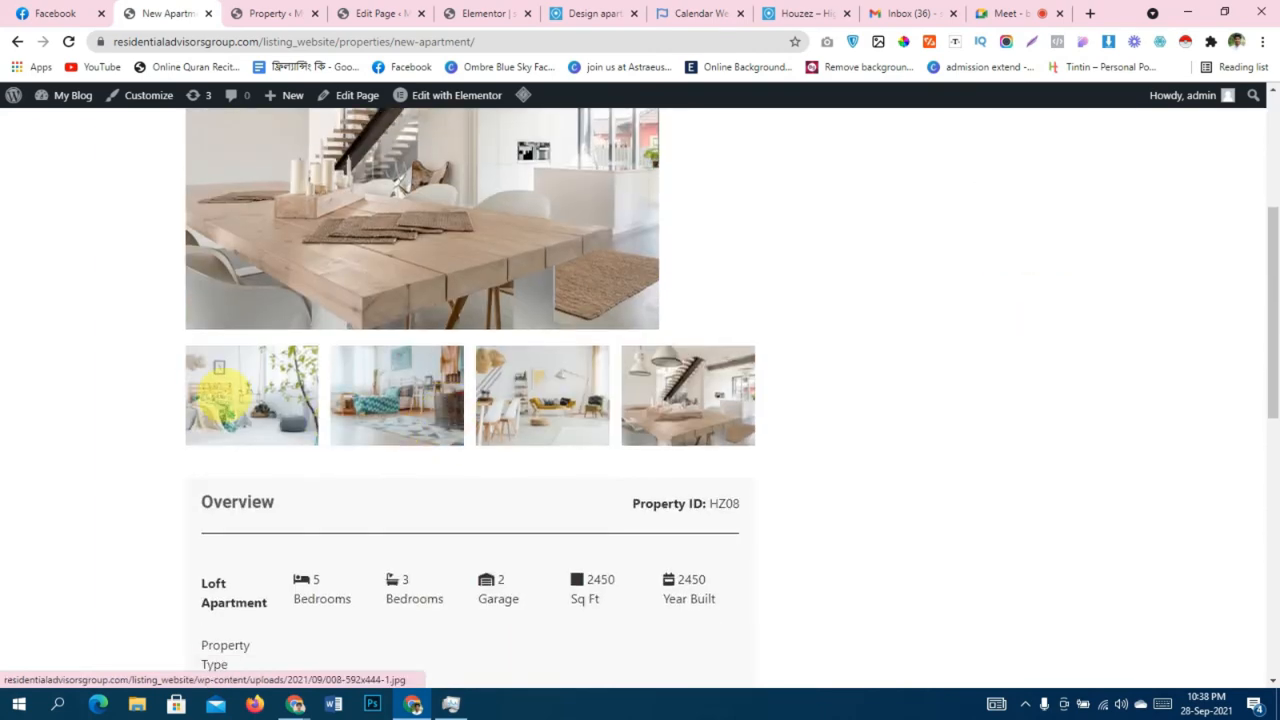
{"action": "left_click", "coordinate": [223, 400]}
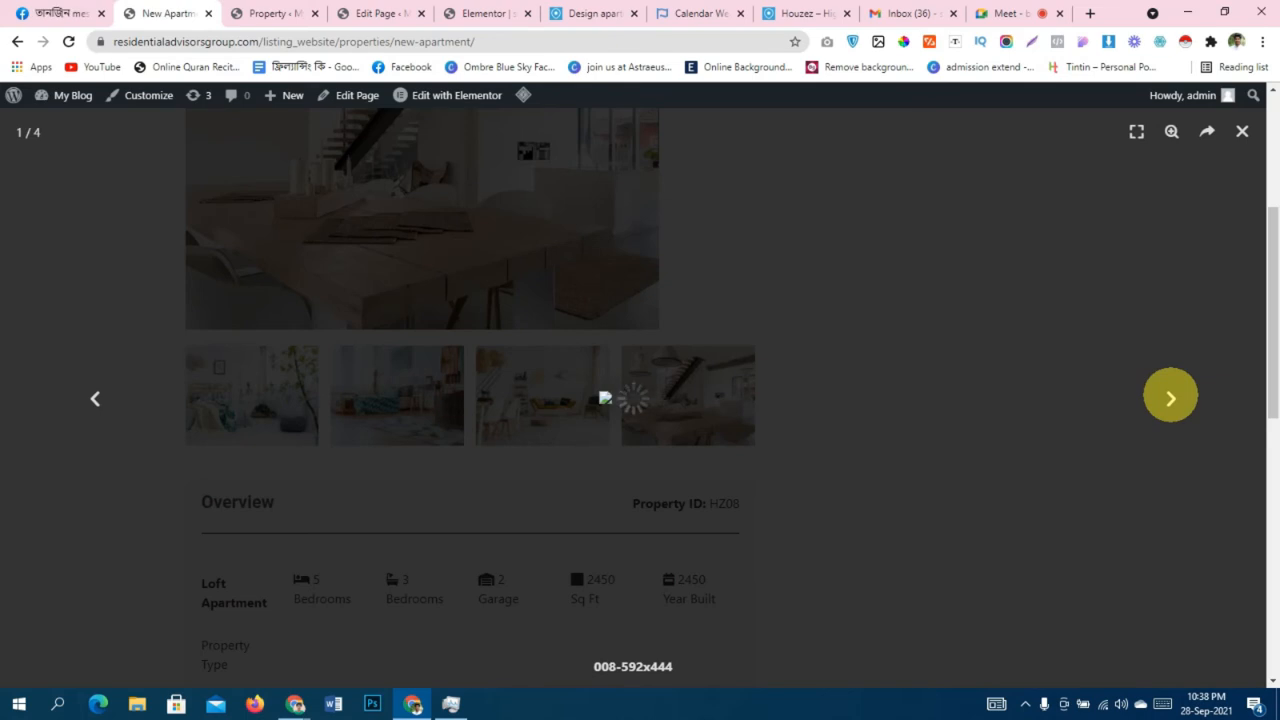
{"action": "left_click", "coordinate": [1170, 398]}
{"action": "left_click", "coordinate": [1170, 398]}
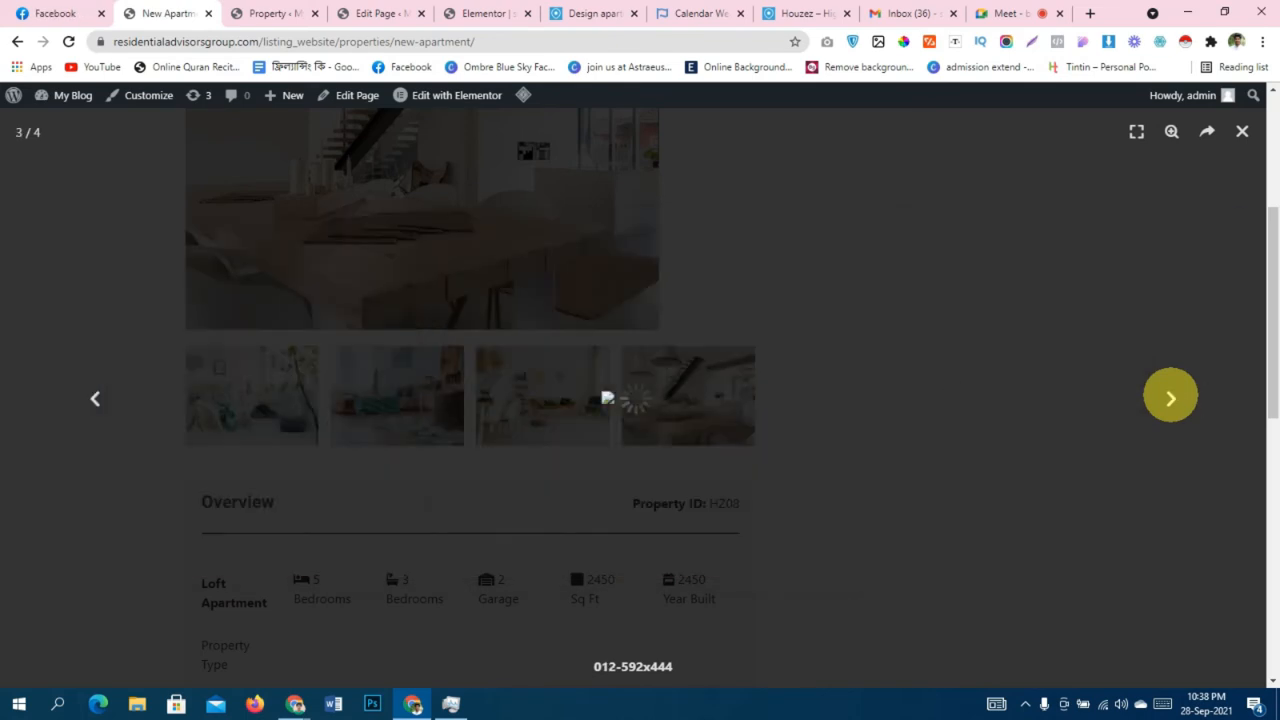
{"action": "left_click", "coordinate": [1170, 398]}
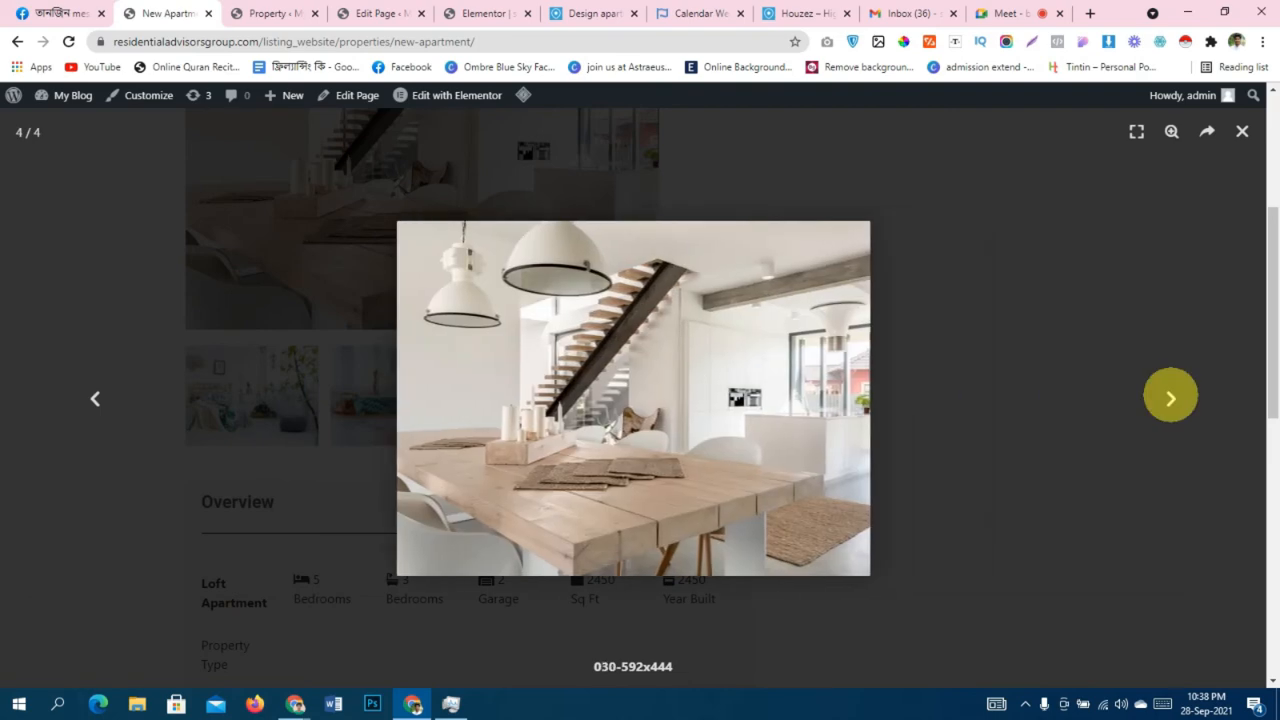
{"action": "left_click", "coordinate": [1242, 131]}
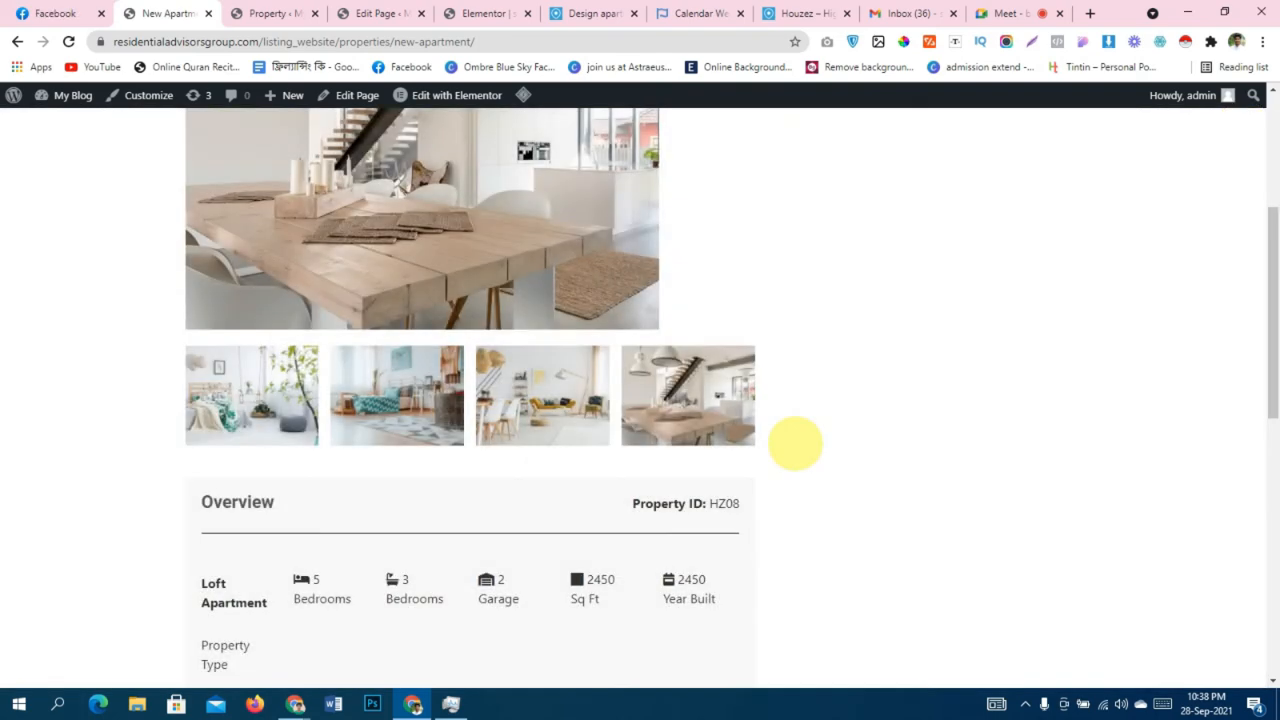
{"action": "scroll", "coordinate": [793, 445], "scroll_direction": "up", "scroll_amount": 3}
{"action": "scroll", "coordinate": [793, 445], "scroll_direction": "down", "scroll_amount": 2}
{"action": "scroll", "coordinate": [791, 443], "scroll_direction": "up", "scroll_amount": 2}
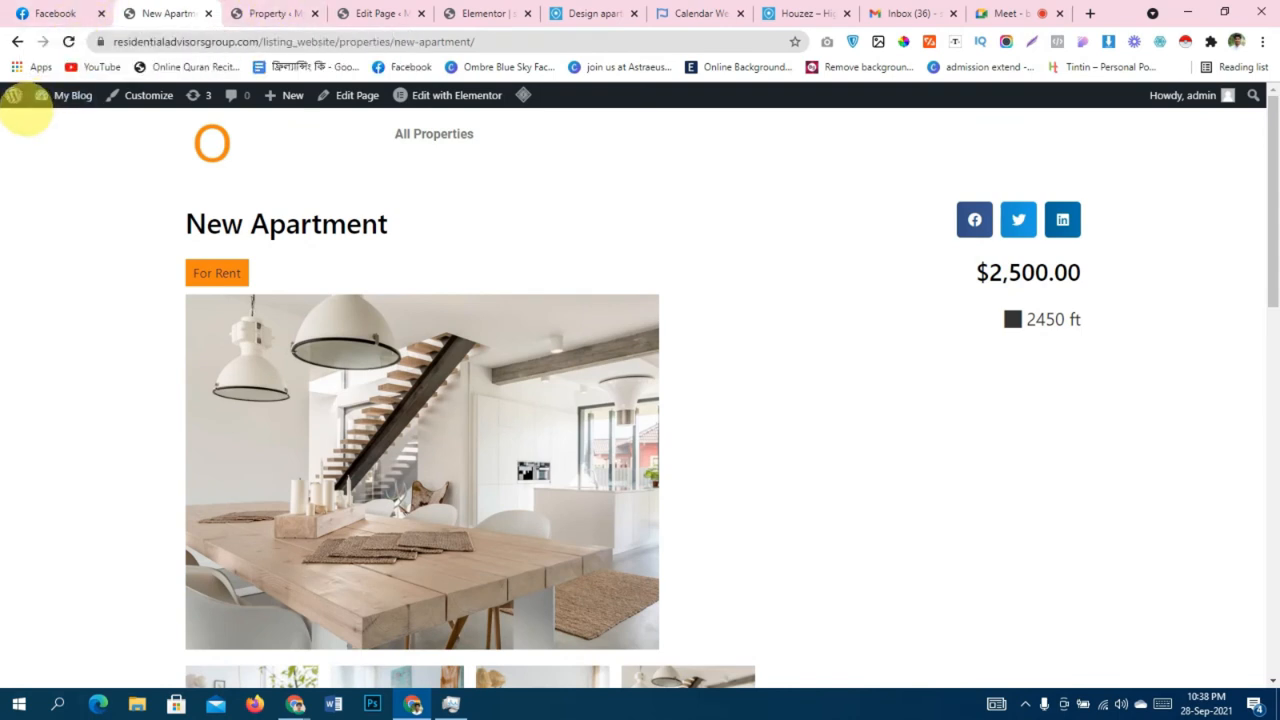
Return to the live properties page and open the Contemporary Apartment listing.
{"action": "left_click", "coordinate": [17, 41]}
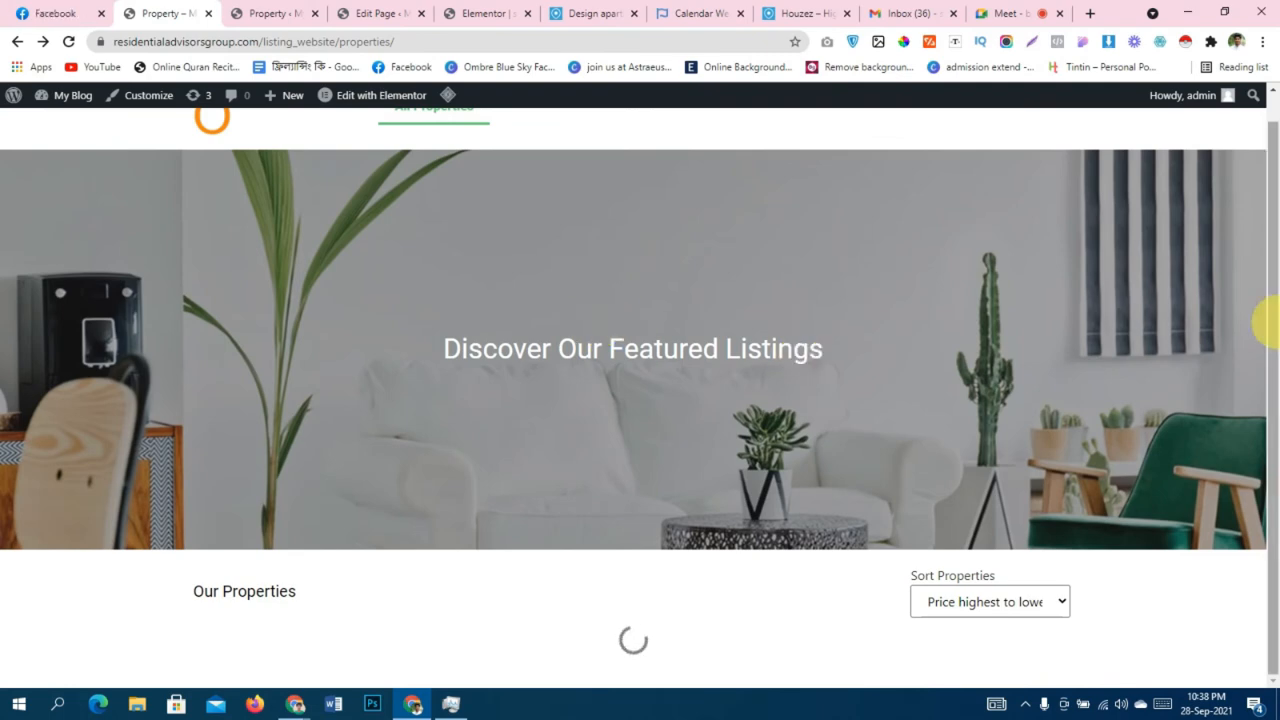
{"action": "scroll", "coordinate": [708, 463], "scroll_direction": "down", "scroll_amount": 4}
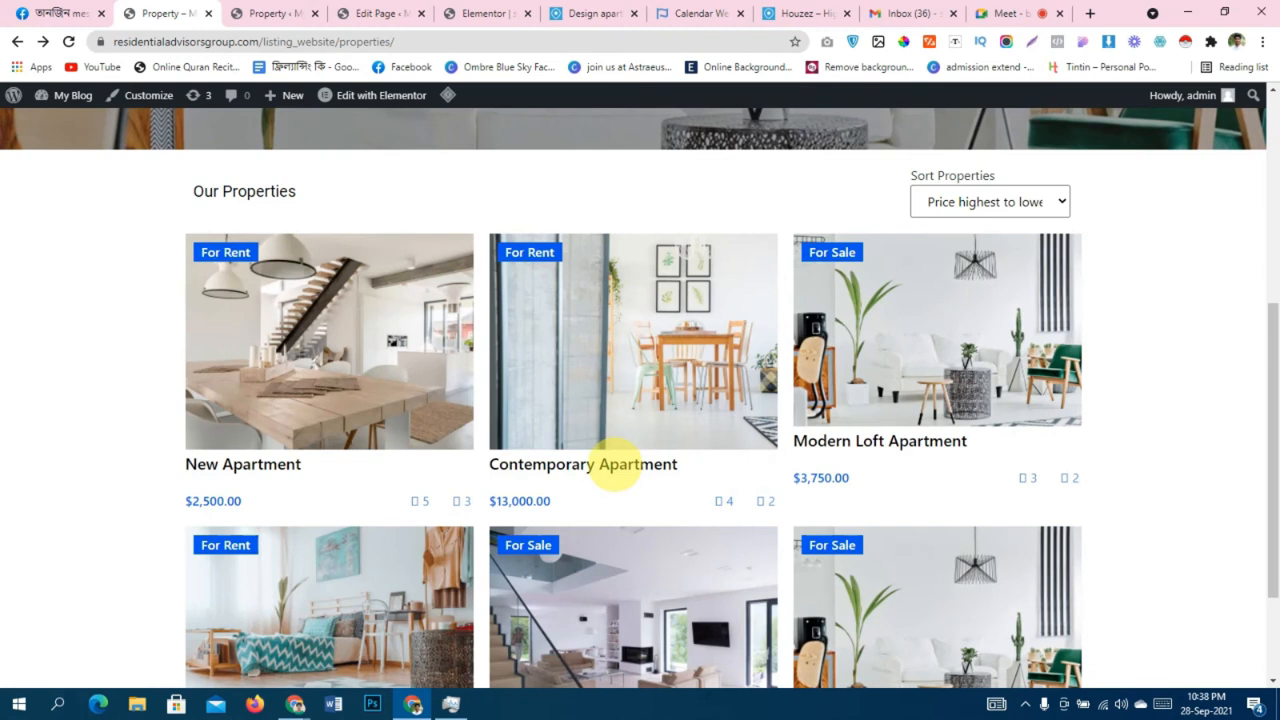
{"action": "scroll", "coordinate": [631, 492], "scroll_direction": "down", "scroll_amount": 1}
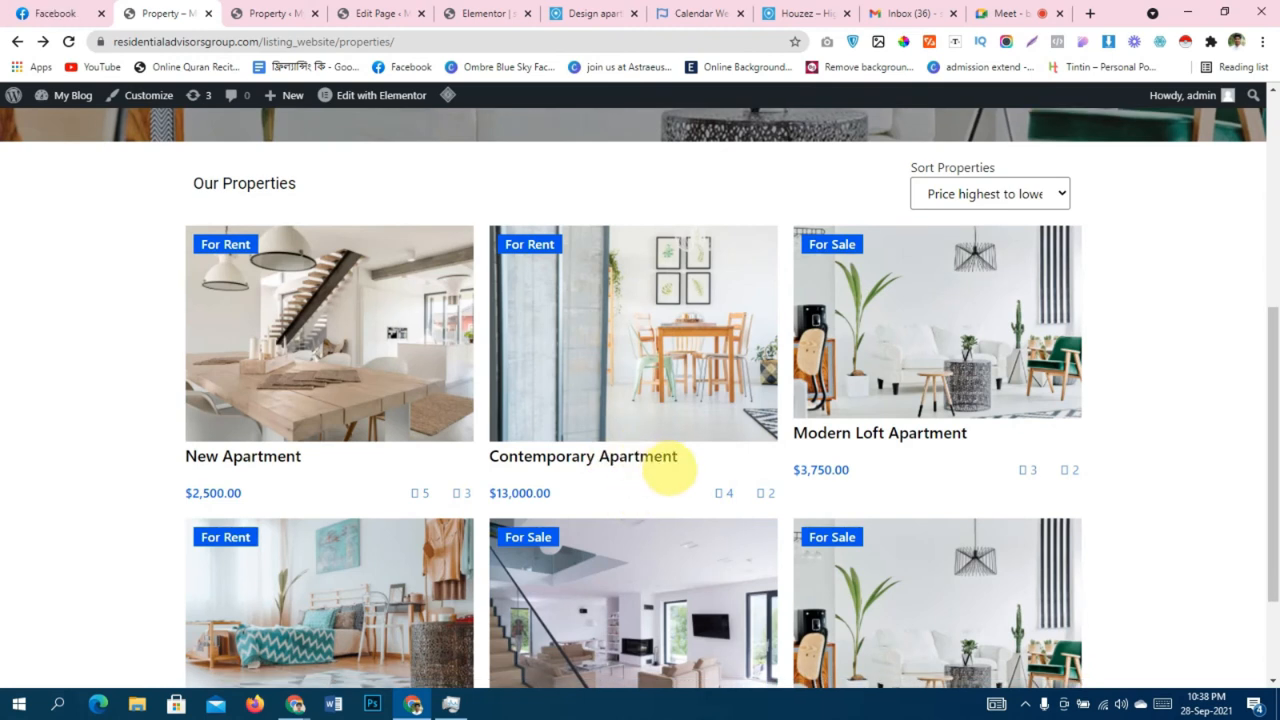
{"action": "scroll", "coordinate": [668, 467], "scroll_direction": "down", "scroll_amount": 1}
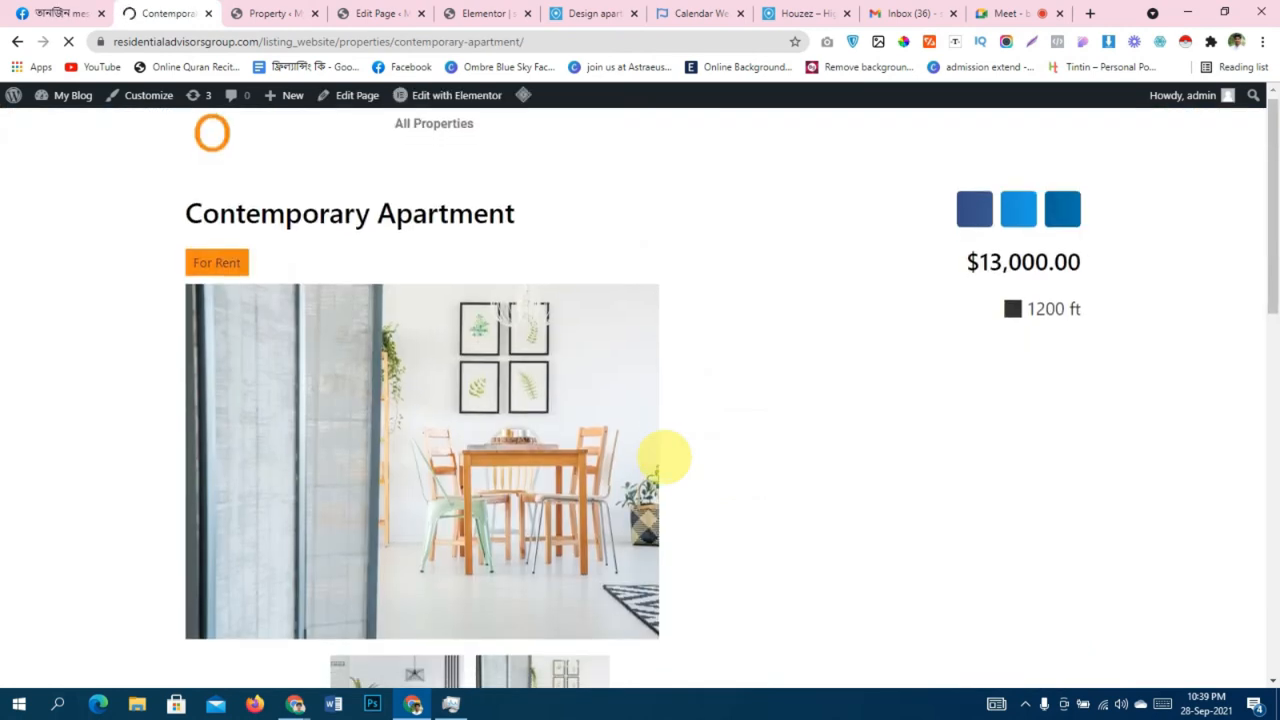
Examine the Contemporary Apartment page, checking its price, square footage, gallery, Overview, Description, Features and Location sections.
{"action": "scroll", "coordinate": [663, 457], "scroll_direction": "down", "scroll_amount": 2}
{"action": "scroll", "coordinate": [717, 441], "scroll_direction": "down", "scroll_amount": 4}
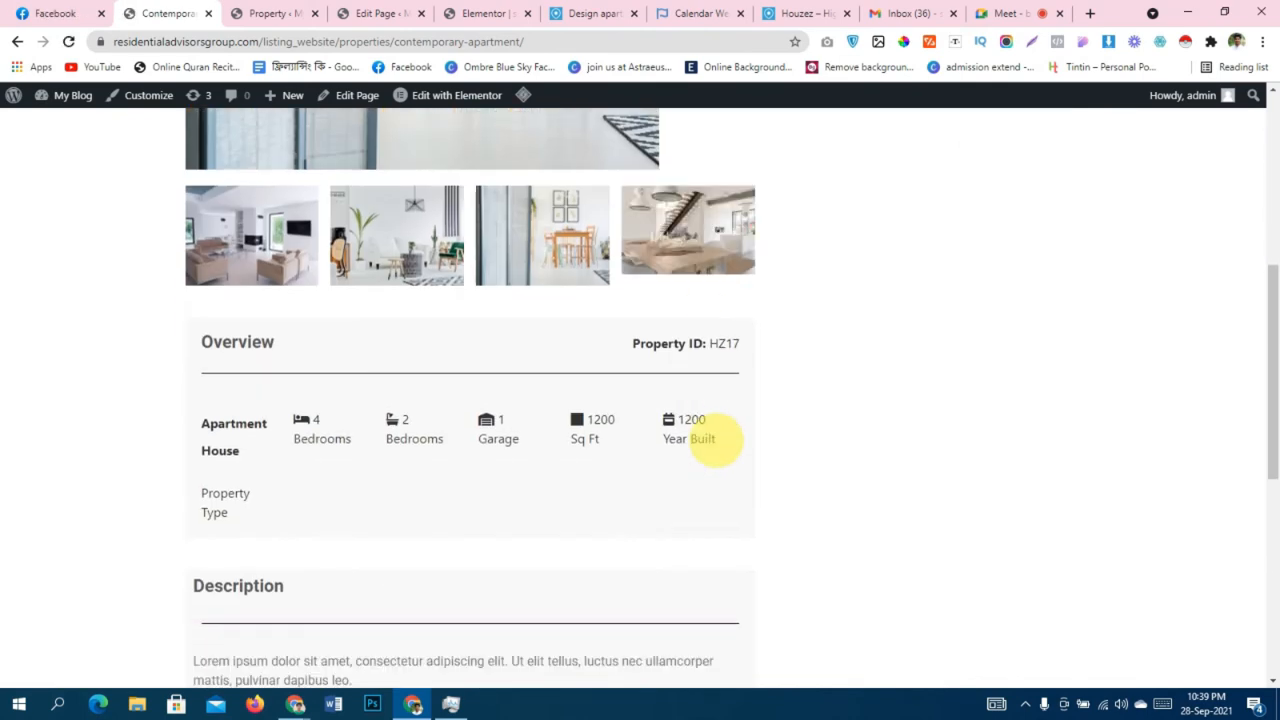
{"action": "scroll", "coordinate": [717, 441], "scroll_direction": "up", "scroll_amount": 5}
{"action": "scroll", "coordinate": [718, 442], "scroll_direction": "down", "scroll_amount": 2}
{"action": "scroll", "coordinate": [718, 441], "scroll_direction": "up", "scroll_amount": 3}
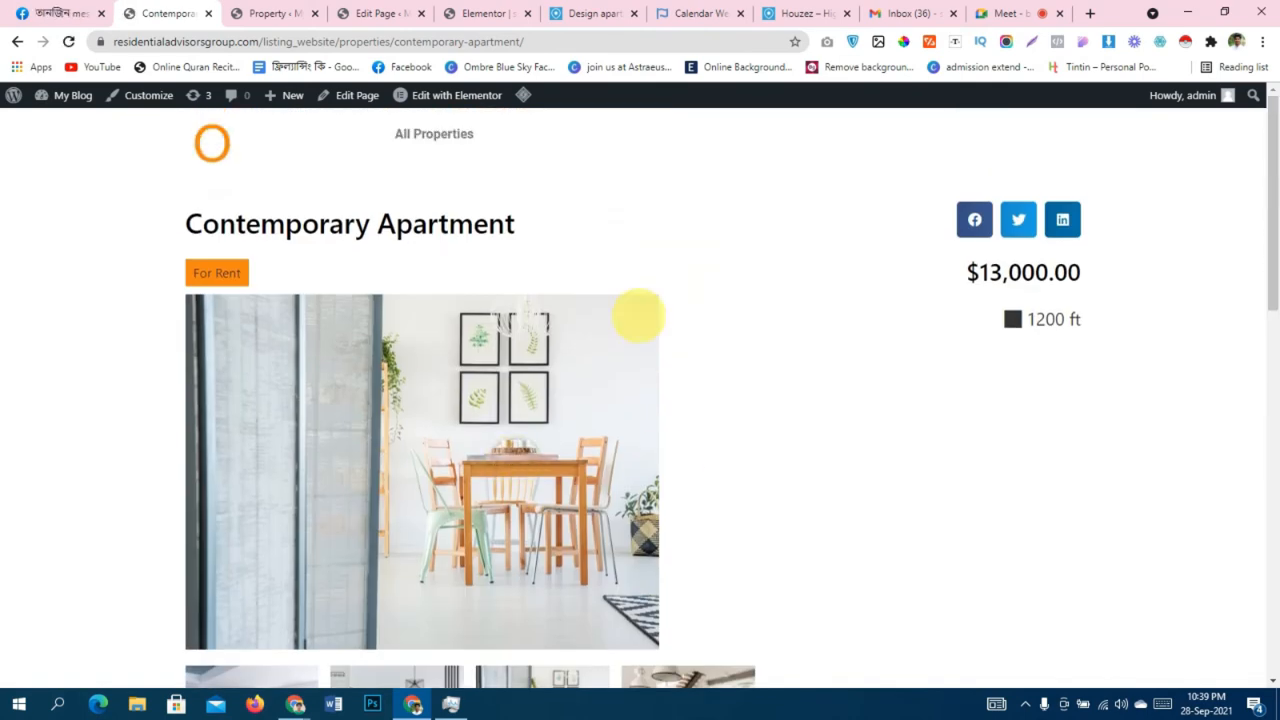
{"action": "scroll", "coordinate": [677, 403], "scroll_direction": "down", "scroll_amount": 3}
{"action": "scroll", "coordinate": [677, 404], "scroll_direction": "up", "scroll_amount": 3}
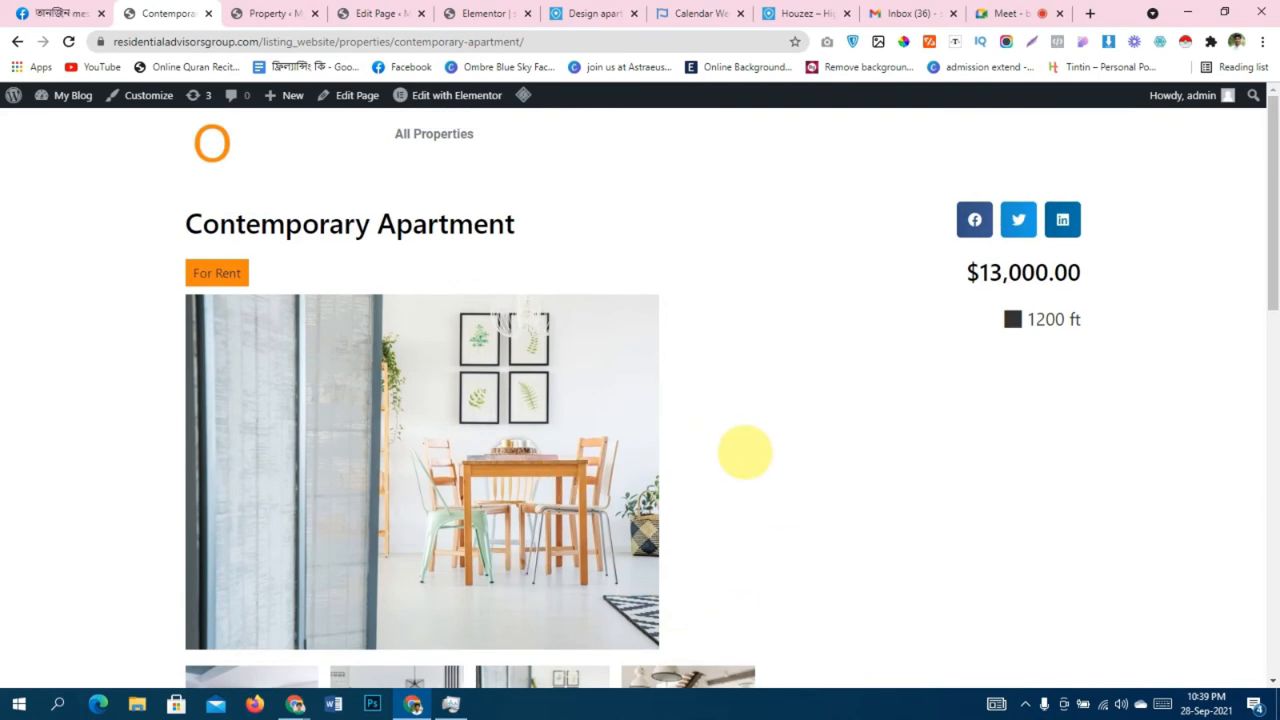
{"action": "scroll", "coordinate": [720, 457], "scroll_direction": "down", "scroll_amount": 5}
{"action": "scroll", "coordinate": [720, 457], "scroll_direction": "up", "scroll_amount": 4}
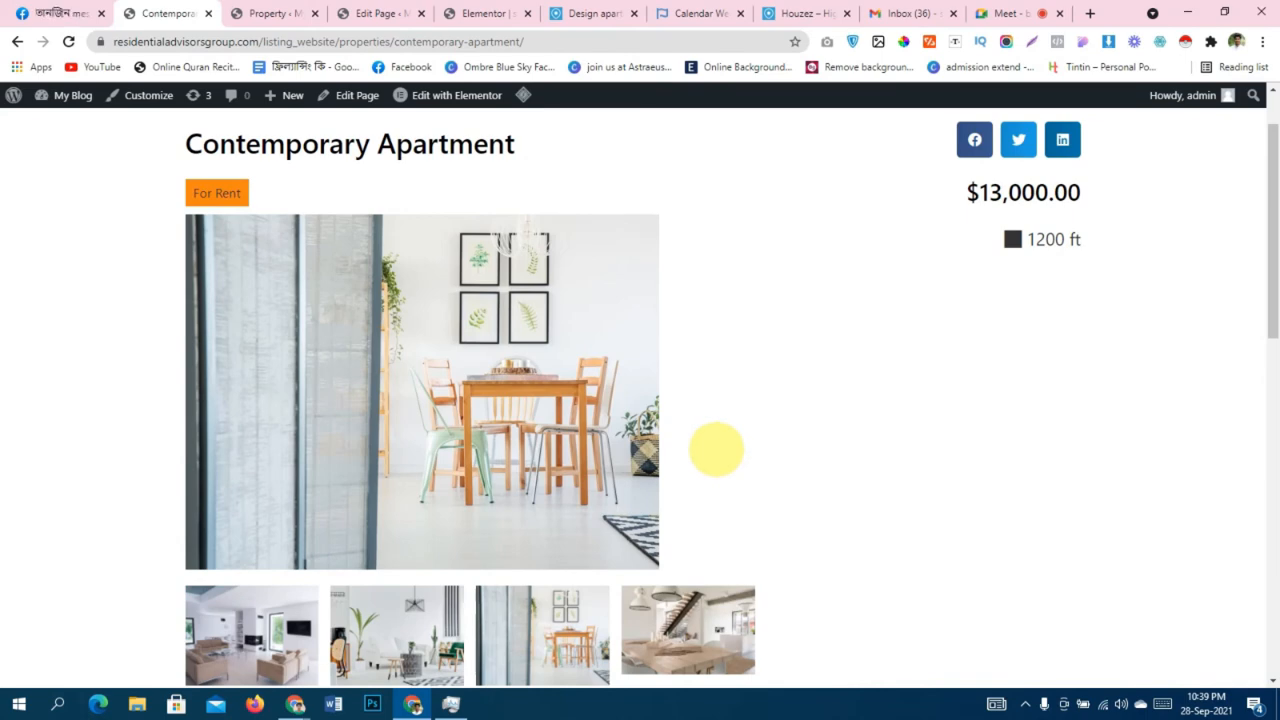
{"action": "scroll", "coordinate": [716, 450], "scroll_direction": "down", "scroll_amount": 9}
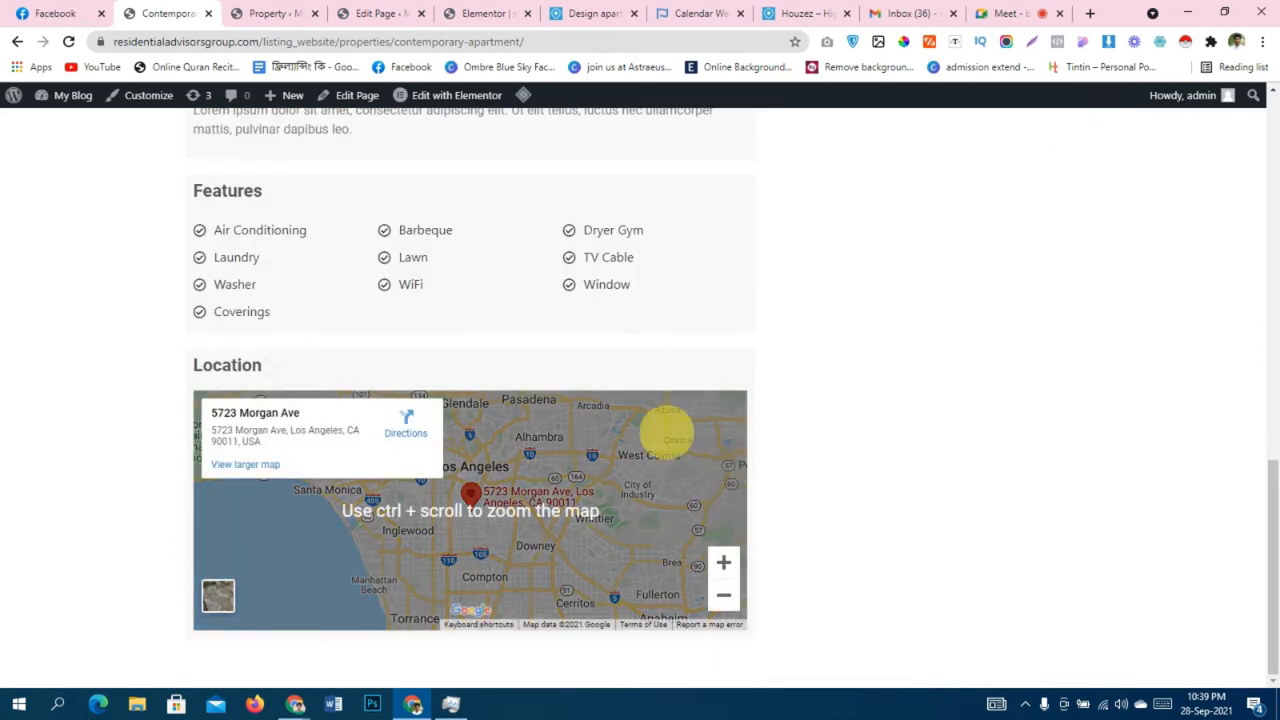
{"action": "scroll", "coordinate": [660, 437], "scroll_direction": "up", "scroll_amount": 9}
{"action": "scroll", "coordinate": [655, 534], "scroll_direction": "down", "scroll_amount": 4}
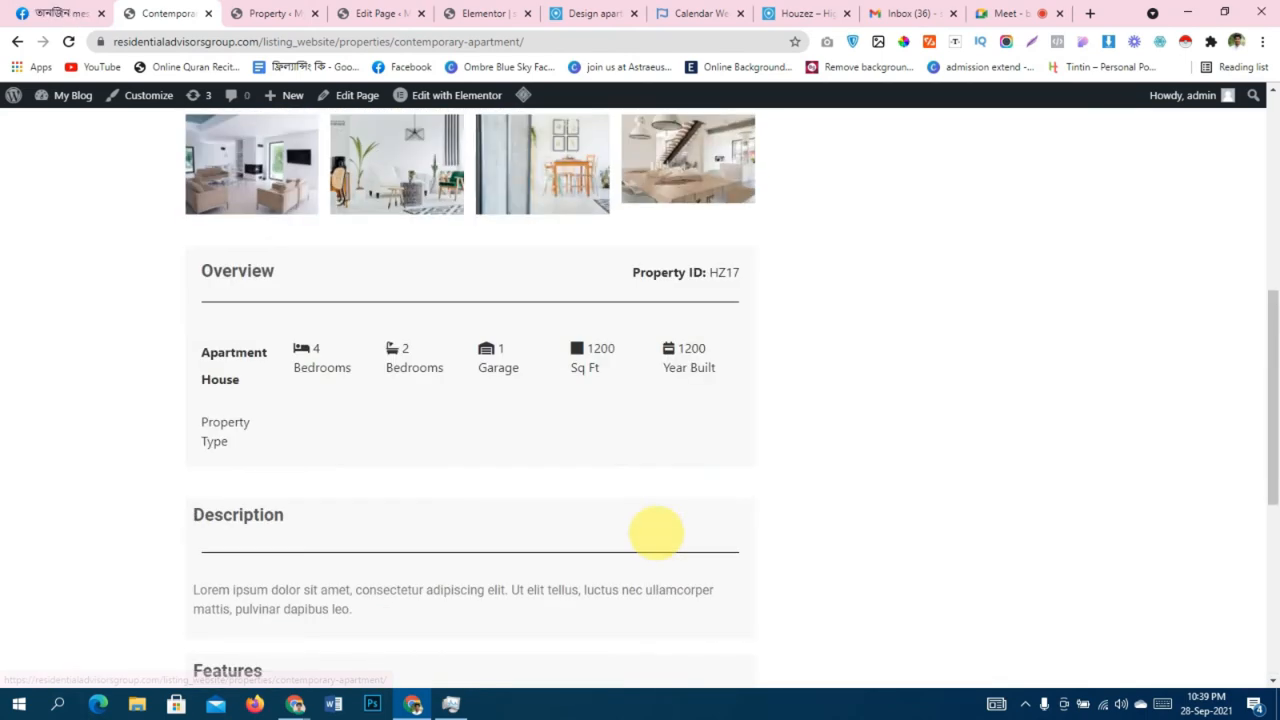
{"action": "scroll", "coordinate": [655, 532], "scroll_direction": "down", "scroll_amount": 5}
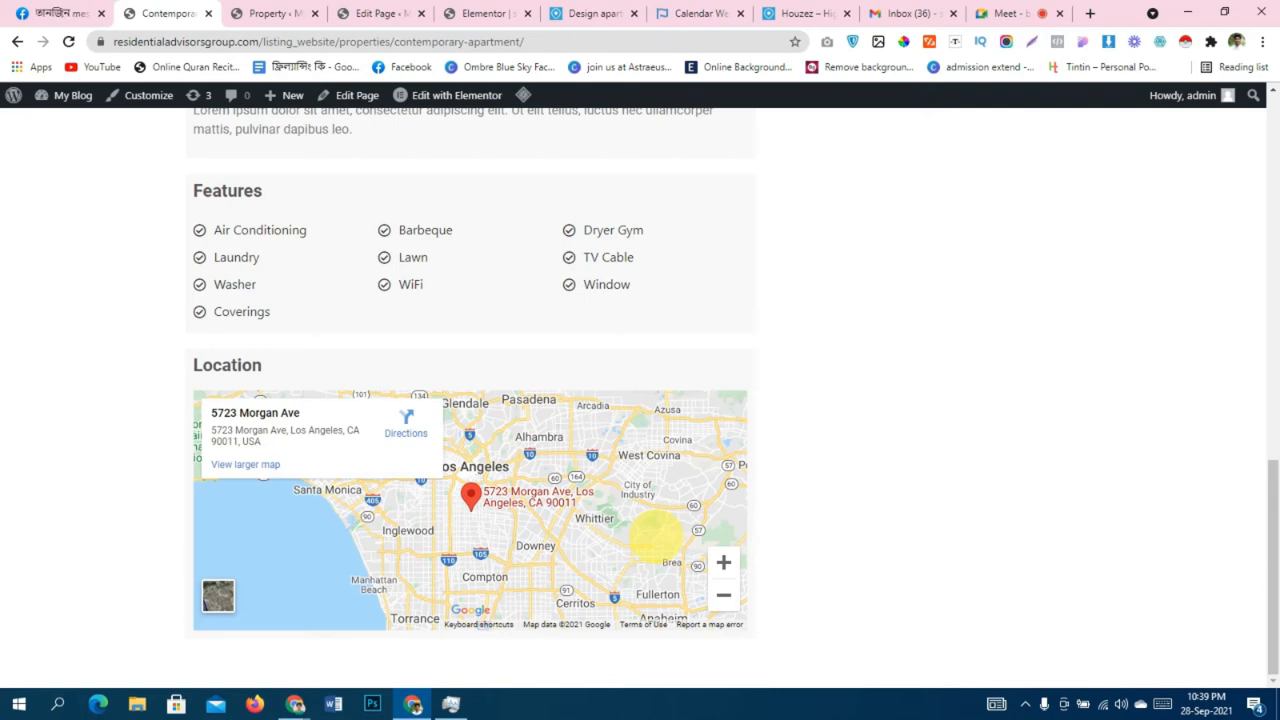
{"action": "scroll", "coordinate": [655, 537], "scroll_direction": "up", "scroll_amount": 10}
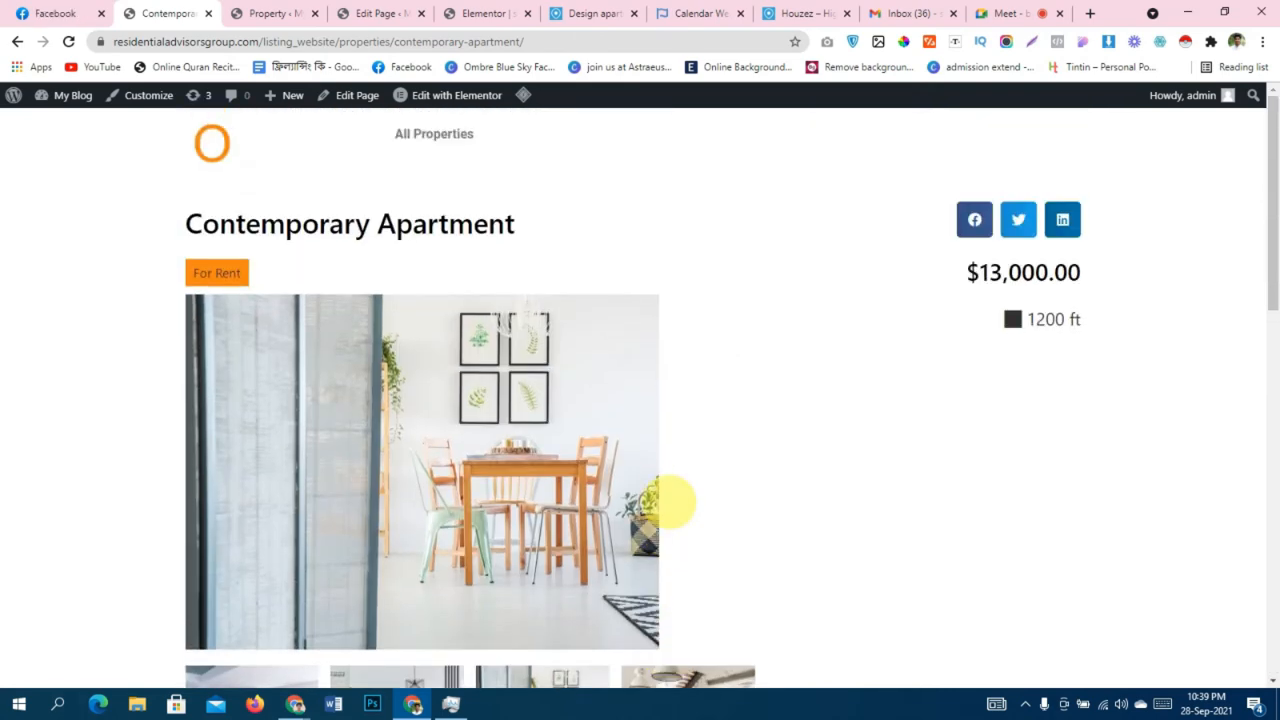
{"action": "scroll", "coordinate": [670, 500], "scroll_direction": "down", "scroll_amount": 10}
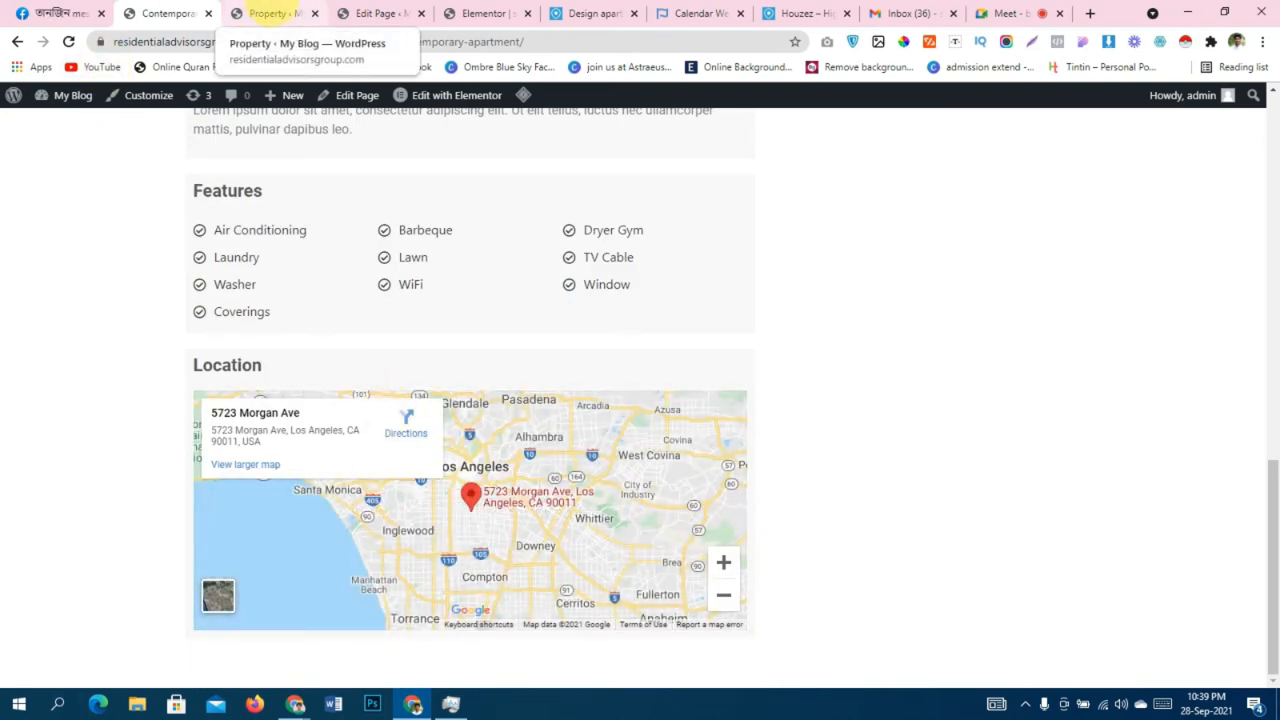
Open the JetEngine listing items list in the WordPress admin.
{"action": "left_click", "coordinate": [270, 13]}
{"action": "scroll", "coordinate": [189, 411], "scroll_direction": "down", "scroll_amount": 2}
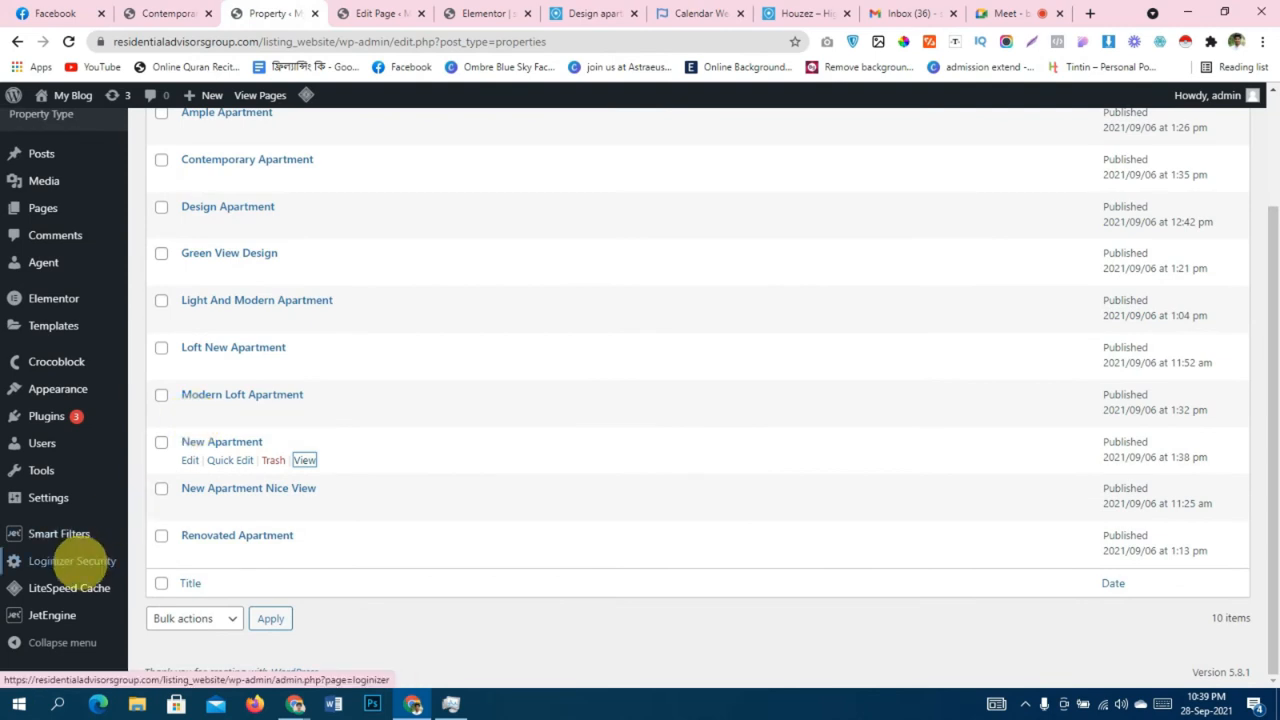
{"action": "mouse_move", "coordinate": [80, 610]}
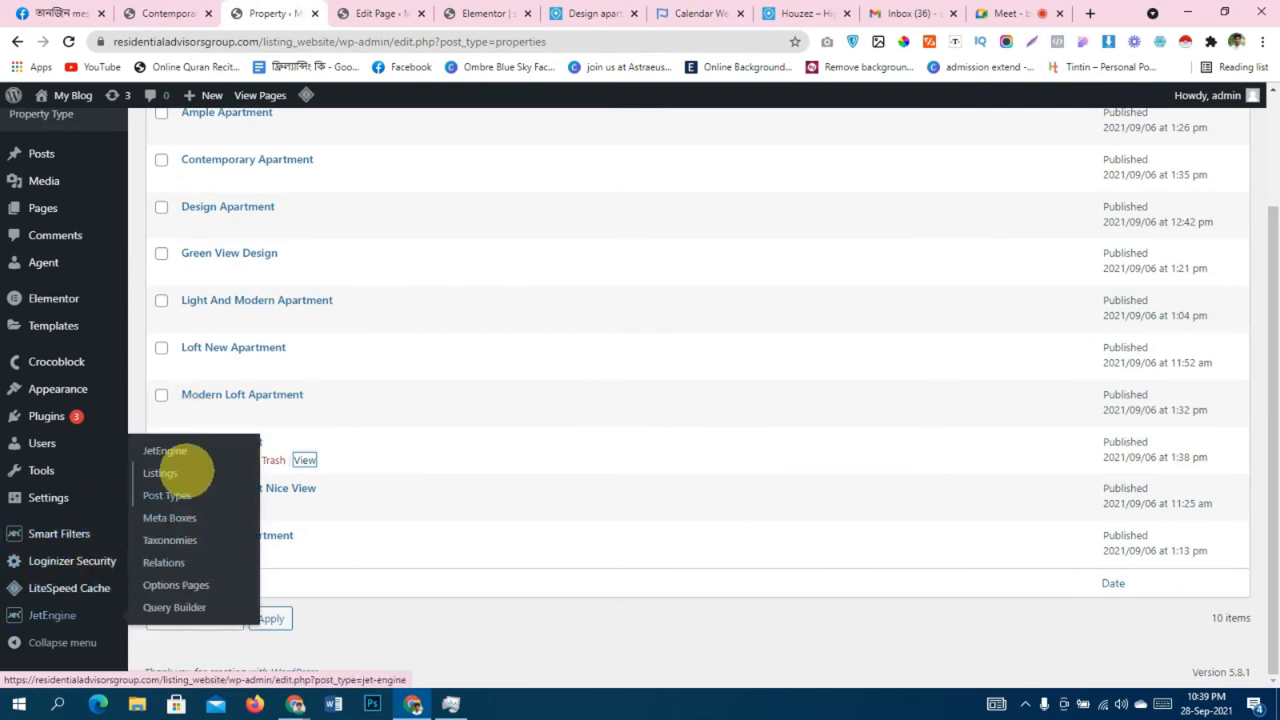
{"action": "left_click", "coordinate": [182, 466]}
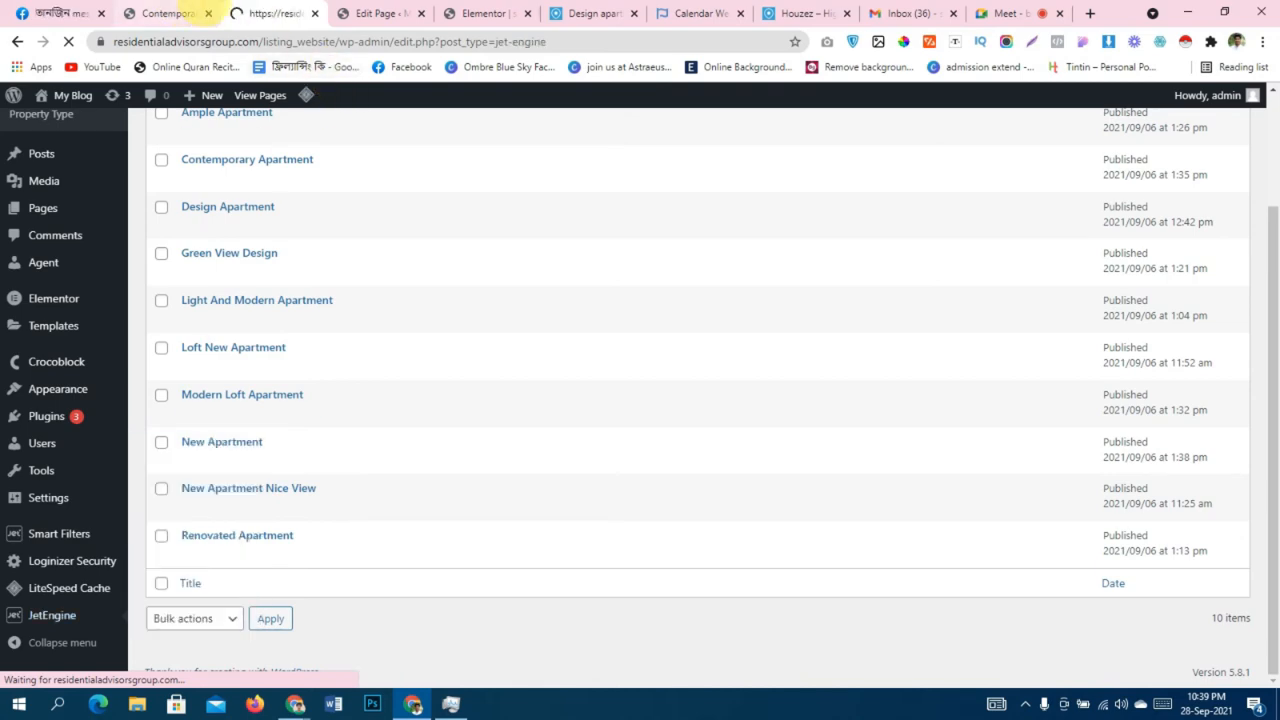
Glance over the single property template in Elementor, then return from the Contemporary Apartment page to the live properties page.
{"action": "left_click", "coordinate": [455, 13]}
{"action": "scroll", "coordinate": [494, 274], "scroll_direction": "up", "scroll_amount": 10}
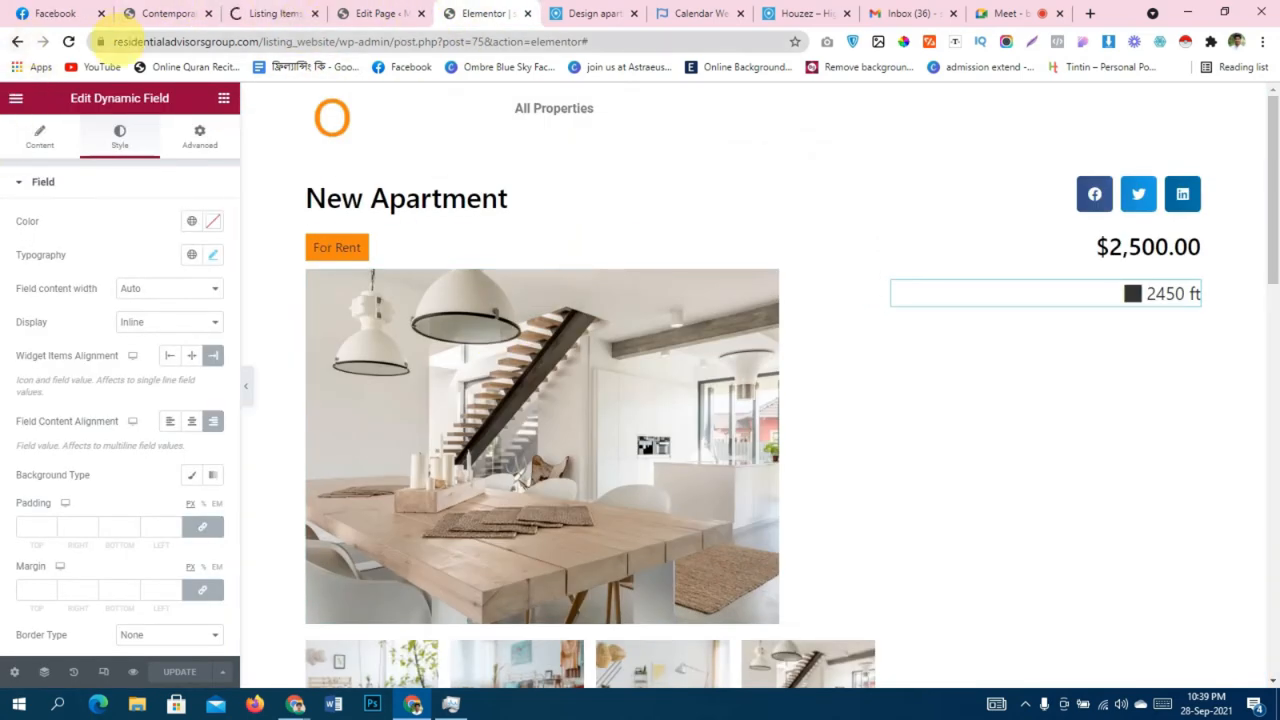
{"action": "left_click", "coordinate": [380, 13]}
{"action": "left_click", "coordinate": [165, 13]}
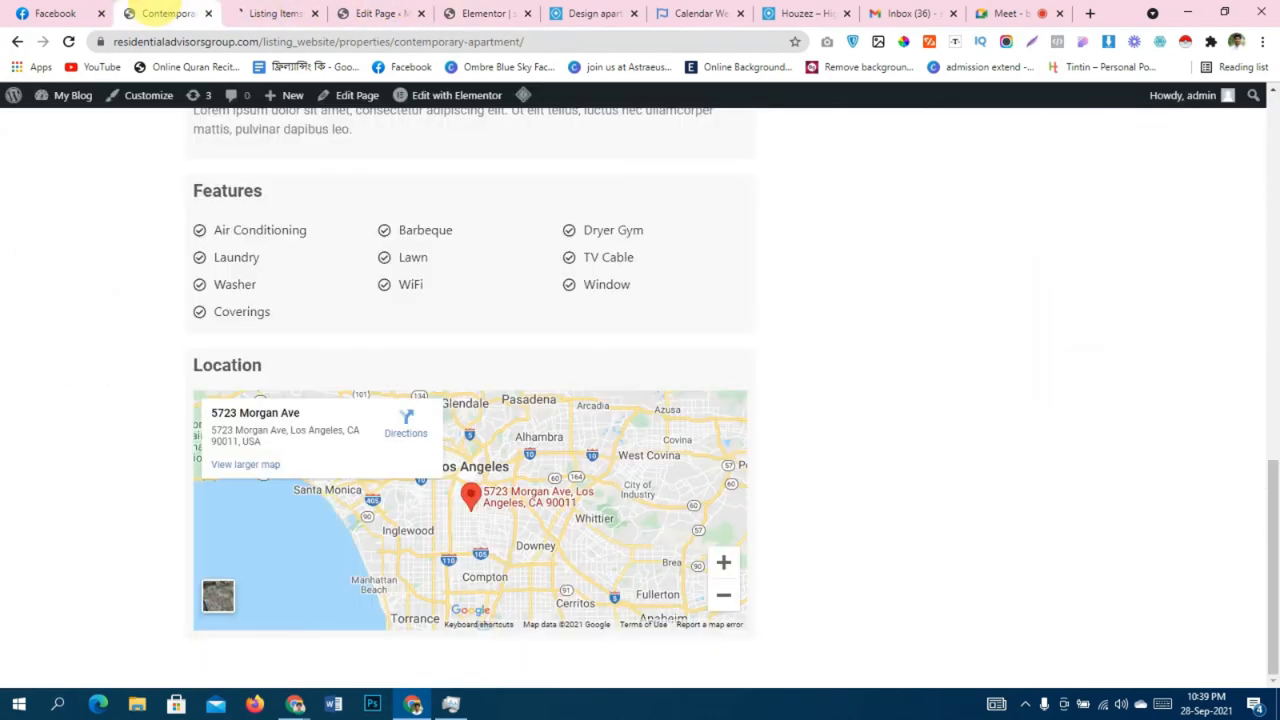
{"action": "left_click", "coordinate": [17, 41]}
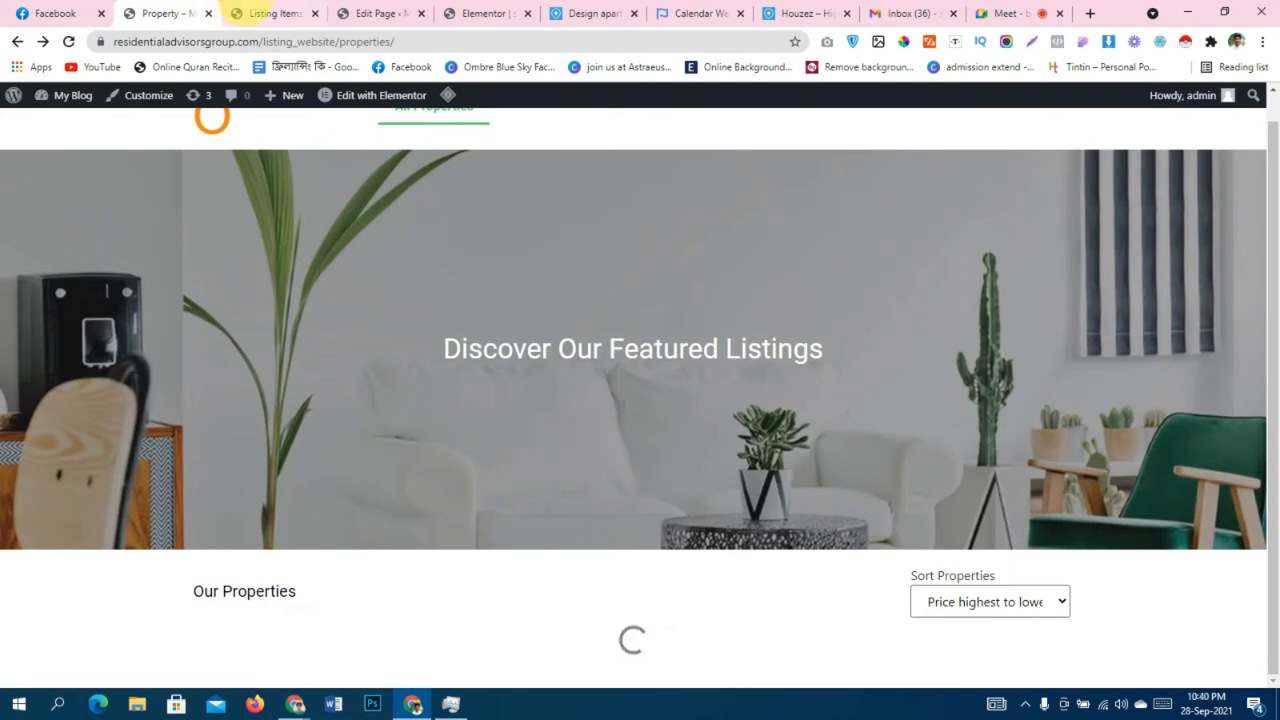
Create a new Elementor listing item named Agent Listing, with Posts as the source and Agent as the post type.
{"action": "left_click", "coordinate": [237, 13]}
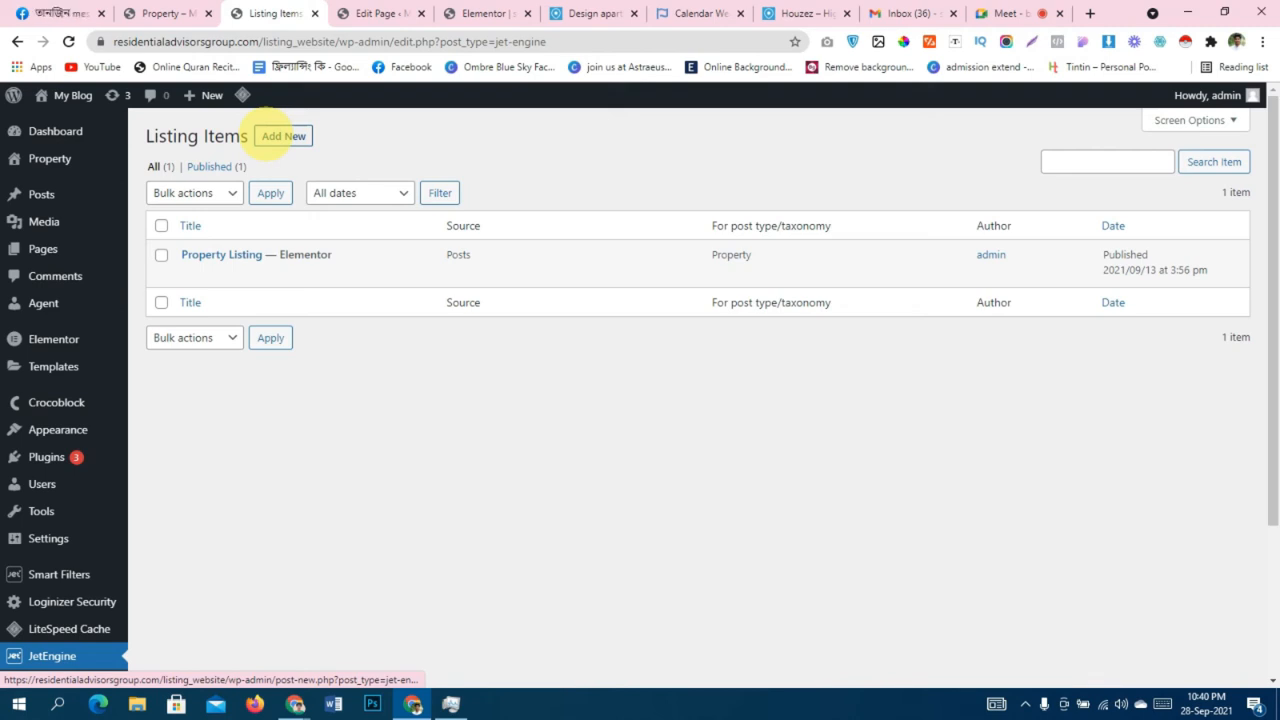
{"action": "left_click", "coordinate": [284, 136]}
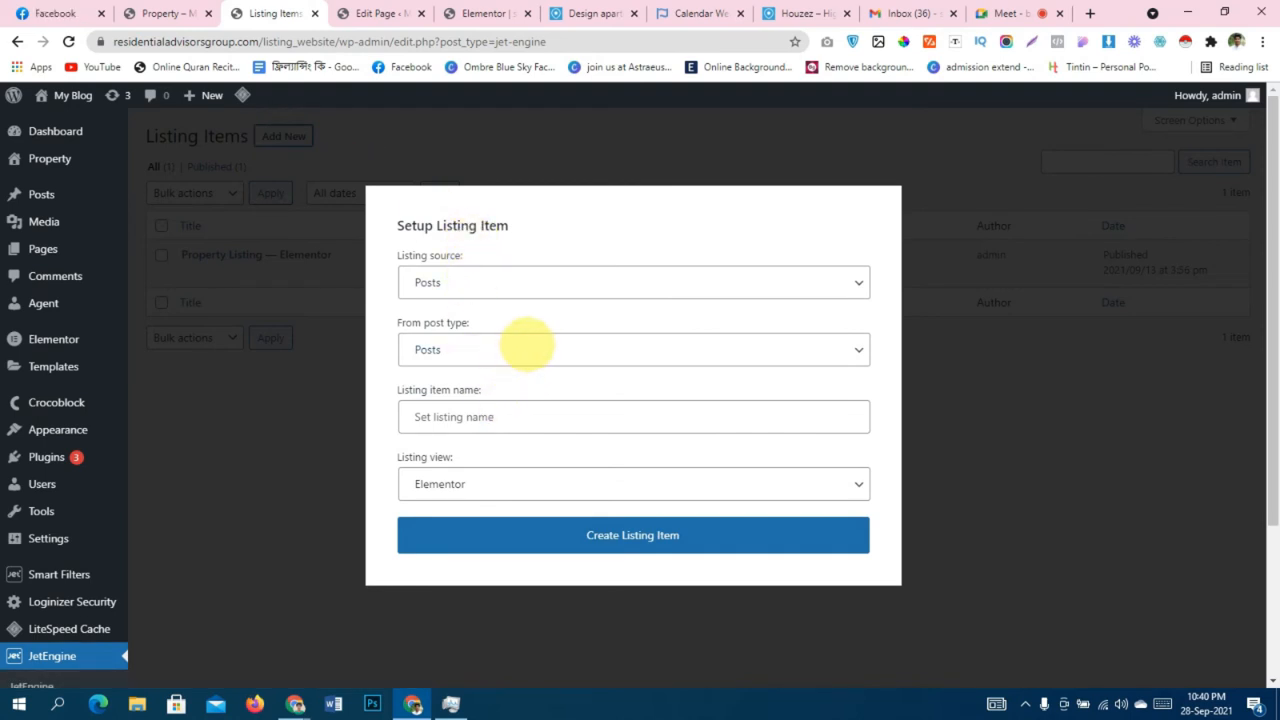
{"action": "left_click", "coordinate": [527, 344]}
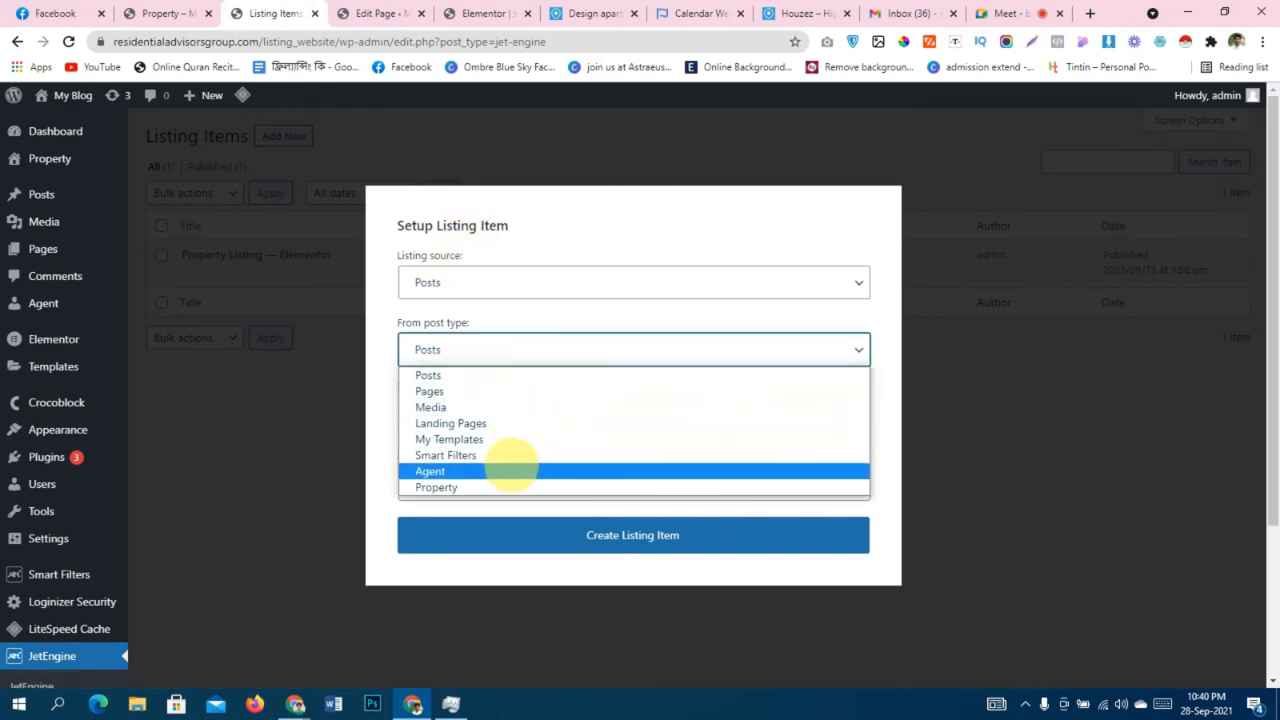
{"action": "left_click", "coordinate": [510, 466]}
{"action": "left_click", "coordinate": [514, 418]}
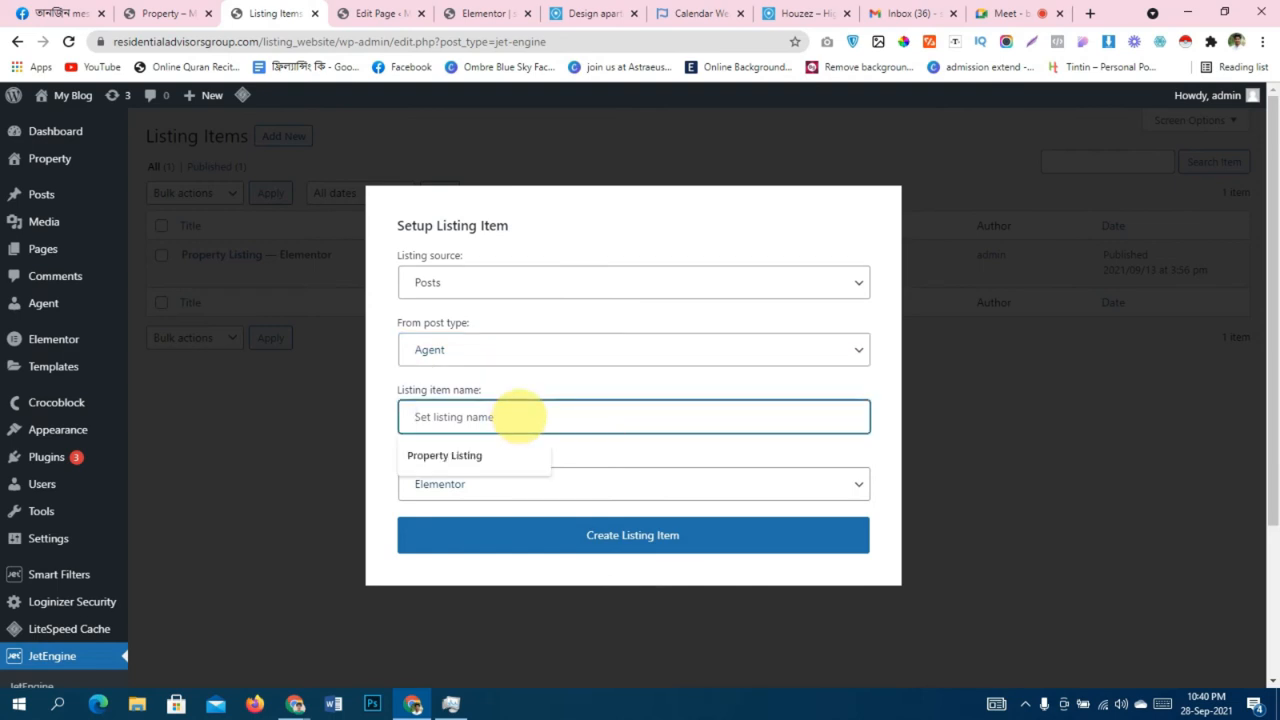
{"action": "left_click", "coordinate": [490, 455]}
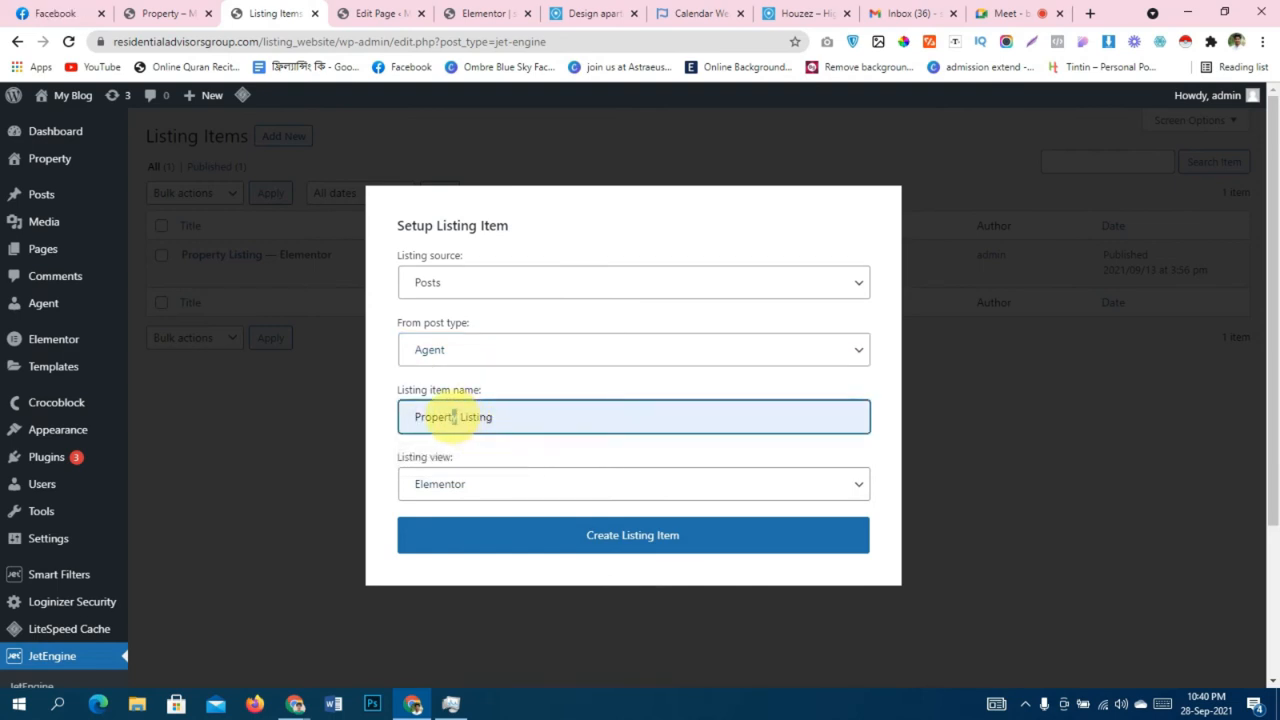
{"action": "double_click", "coordinate": [453, 417]}
{"action": "type", "text": "Agent"}
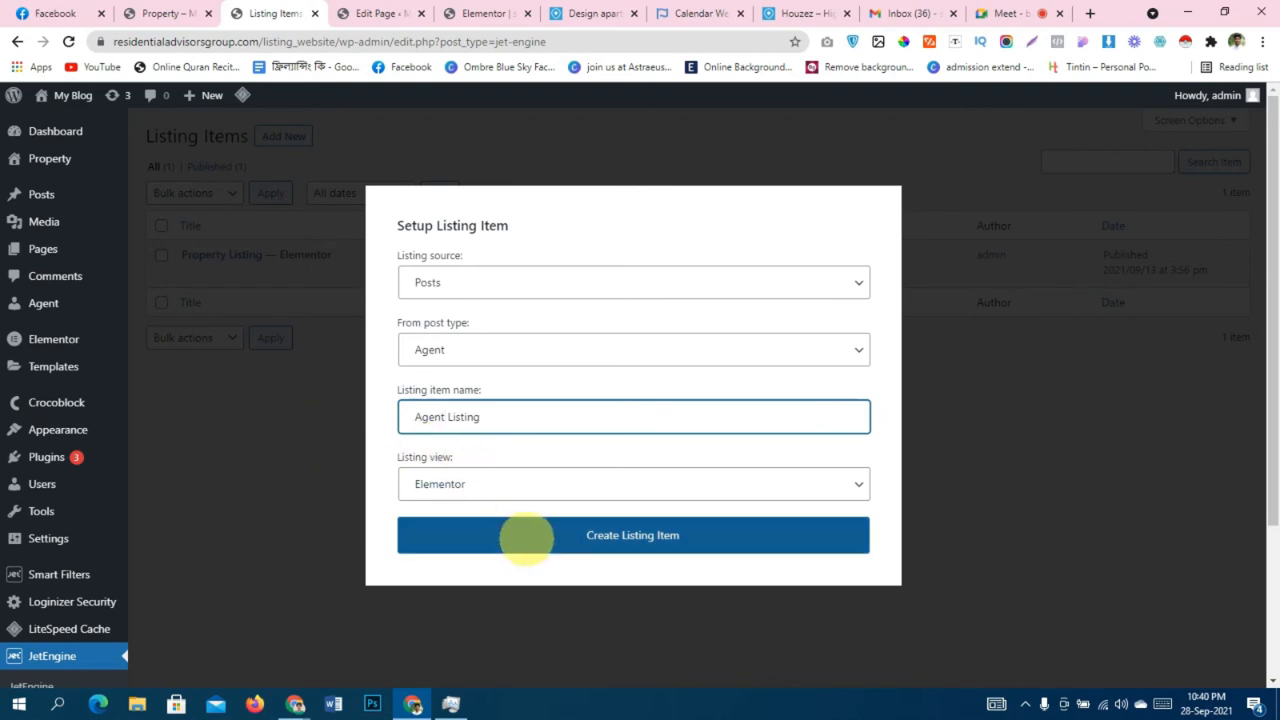
{"action": "left_click", "coordinate": [525, 538]}
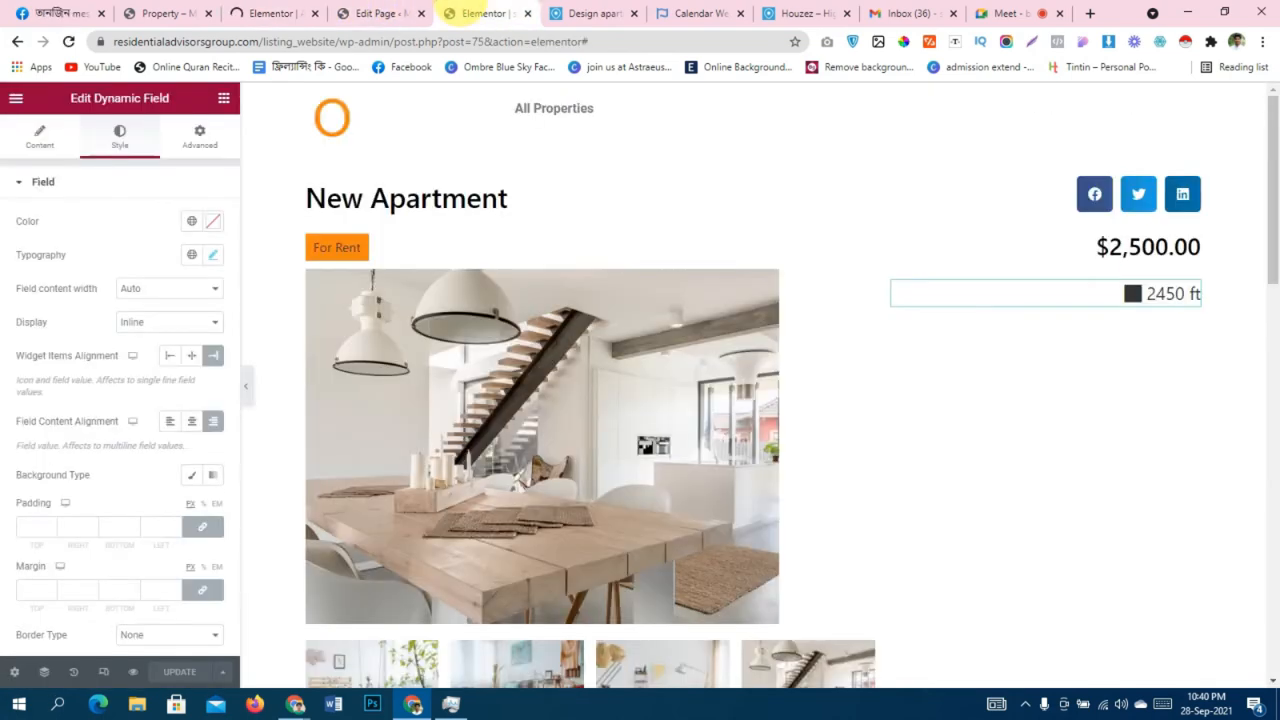
Review the single property template's gallery and Overview, then examine the property cards on the live properties page.
{"action": "scroll", "coordinate": [619, 334], "scroll_direction": "down", "scroll_amount": 3}
{"action": "scroll", "coordinate": [619, 334], "scroll_direction": "down", "scroll_amount": 3}
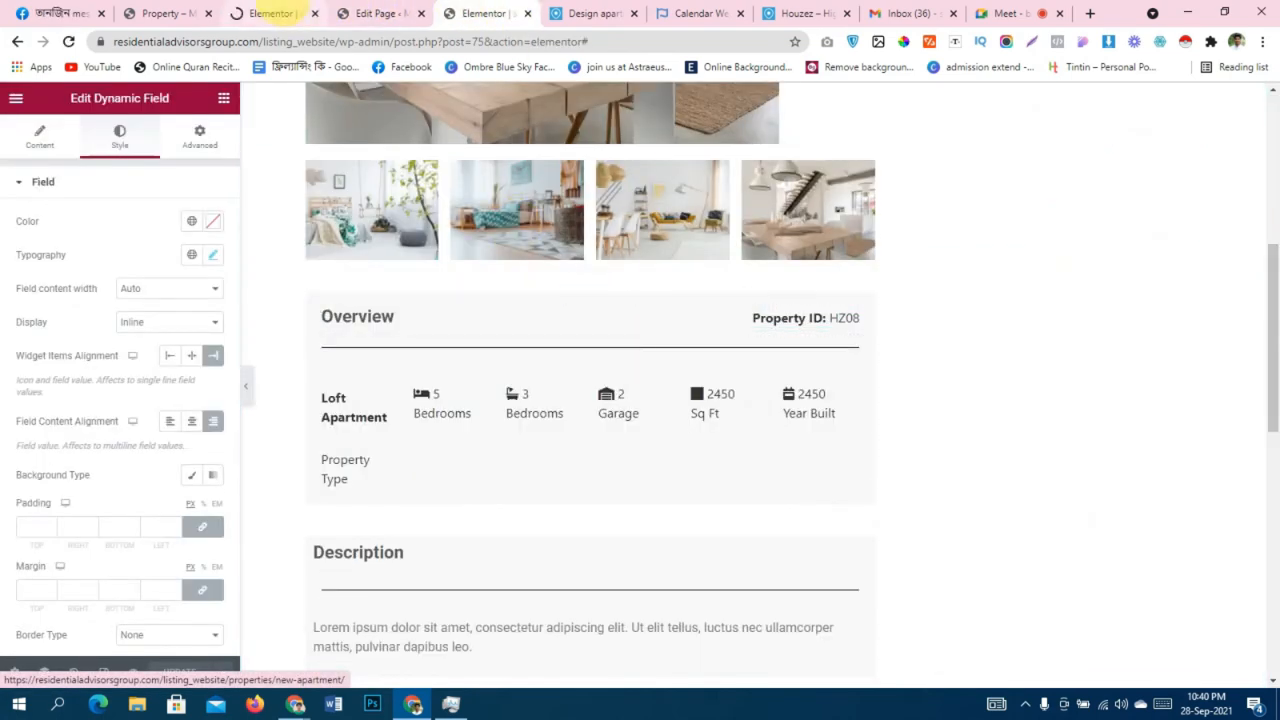
{"action": "left_click", "coordinate": [190, 13]}
{"action": "scroll", "coordinate": [457, 471], "scroll_direction": "down", "scroll_amount": 4}
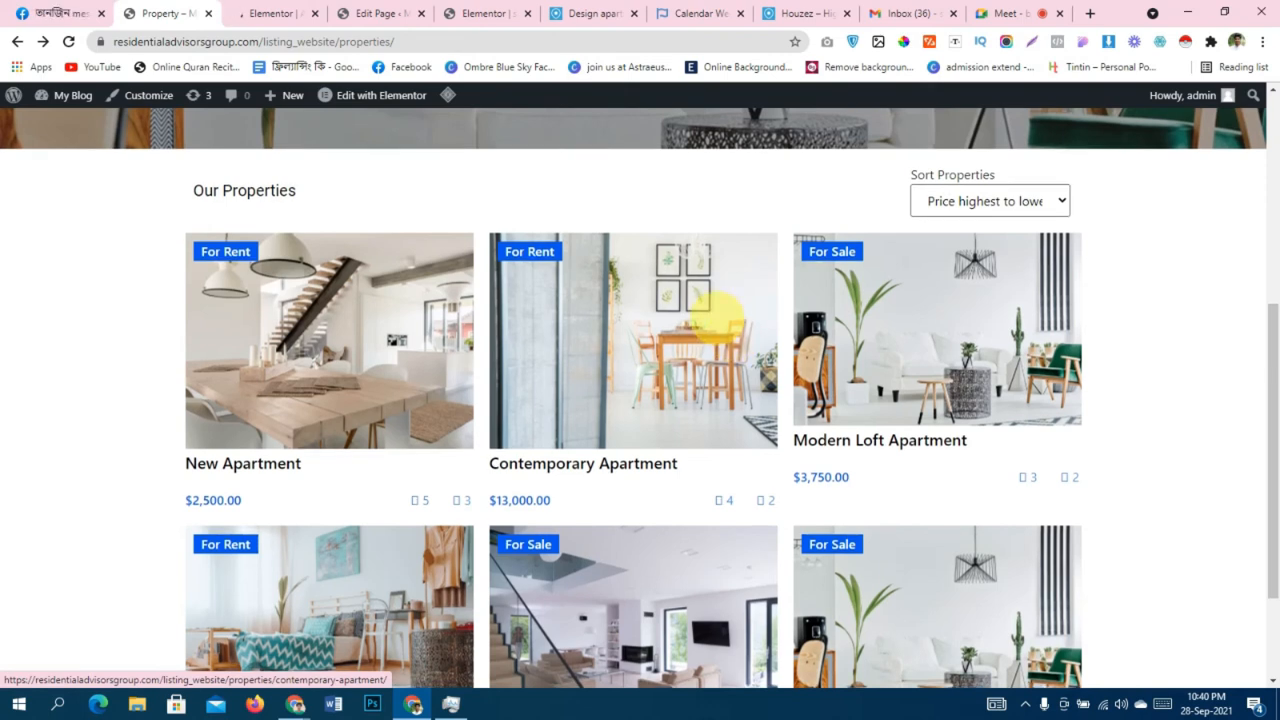
{"action": "scroll", "coordinate": [720, 334], "scroll_direction": "down", "scroll_amount": 2}
{"action": "scroll", "coordinate": [657, 390], "scroll_direction": "up", "scroll_amount": 2}
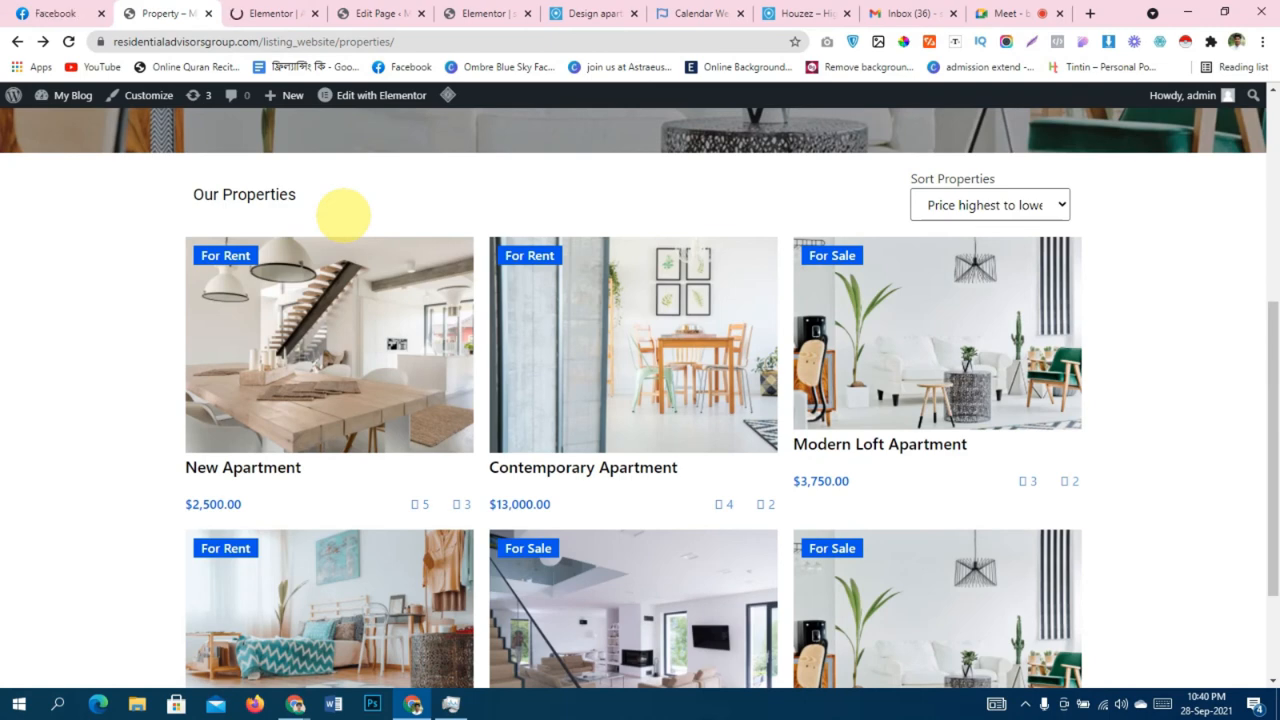
{"action": "scroll", "coordinate": [343, 215], "scroll_direction": "down", "scroll_amount": 2}
{"action": "scroll", "coordinate": [650, 383], "scroll_direction": "up", "scroll_amount": 3}
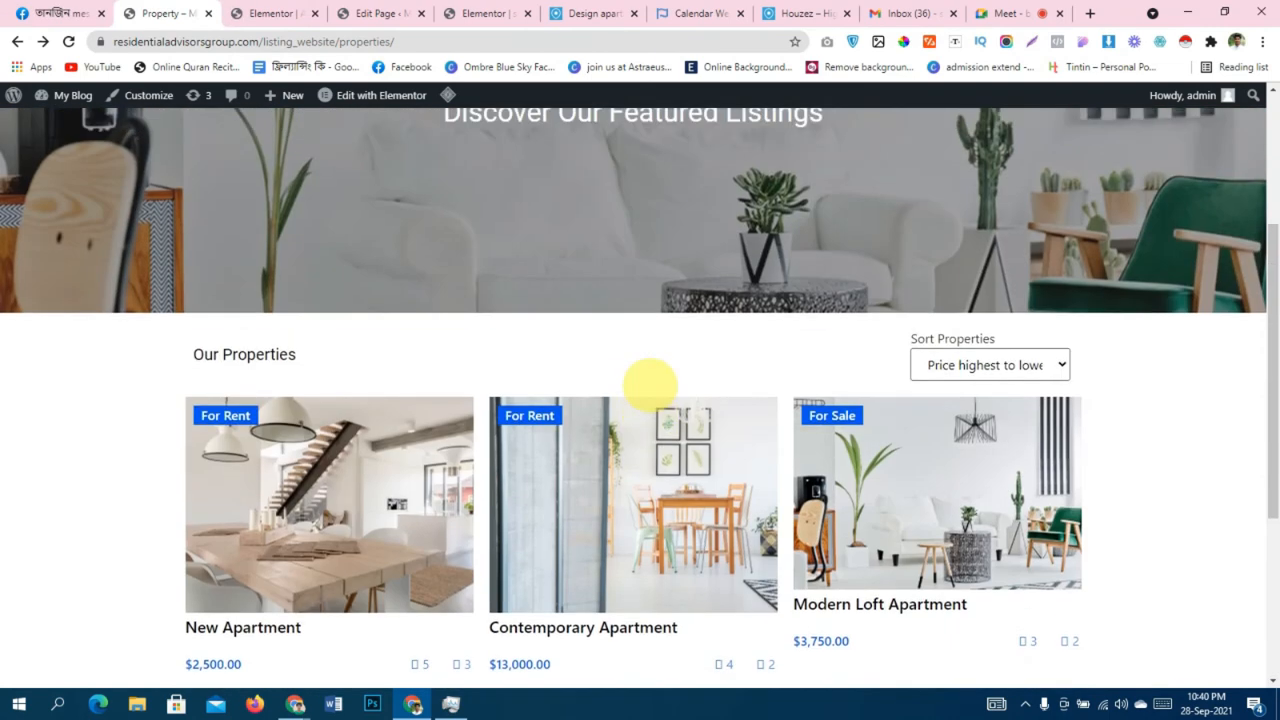
{"action": "scroll", "coordinate": [509, 251], "scroll_direction": "down", "scroll_amount": 2}
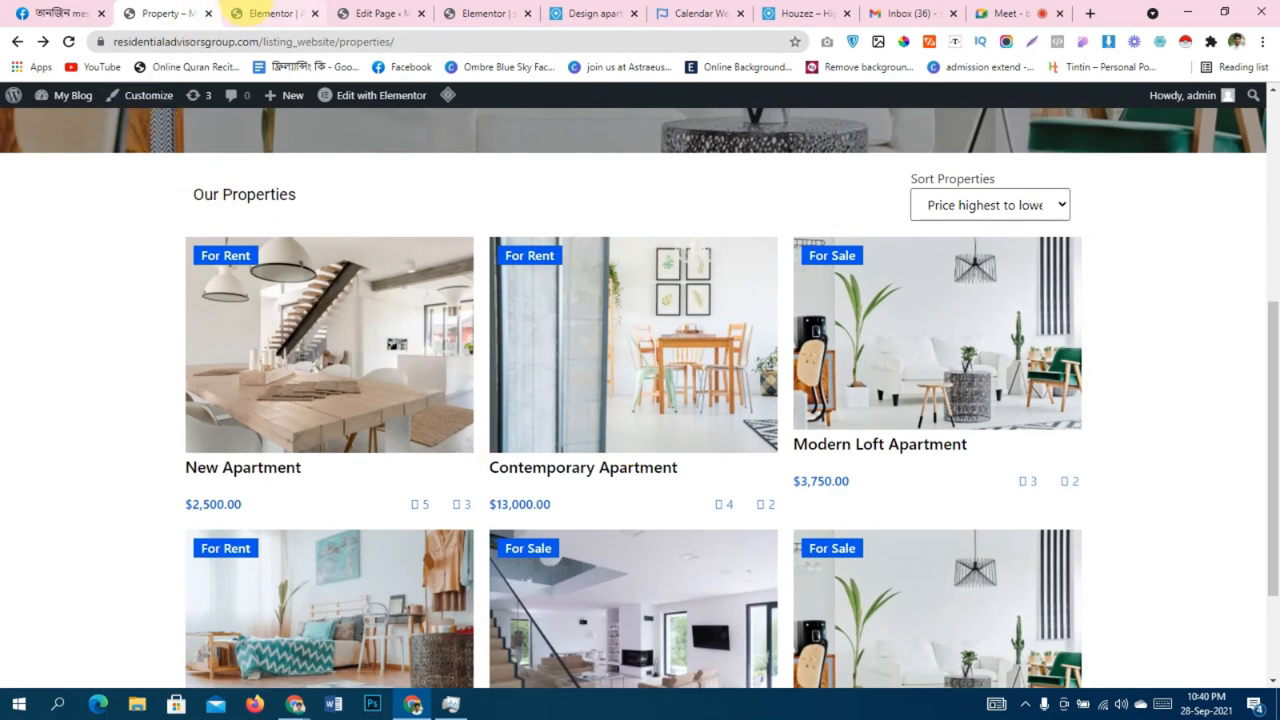
Add a two-column section to the Agent Listing template and place a Dynamic Field widget in its first column.
{"action": "left_click", "coordinate": [266, 13]}
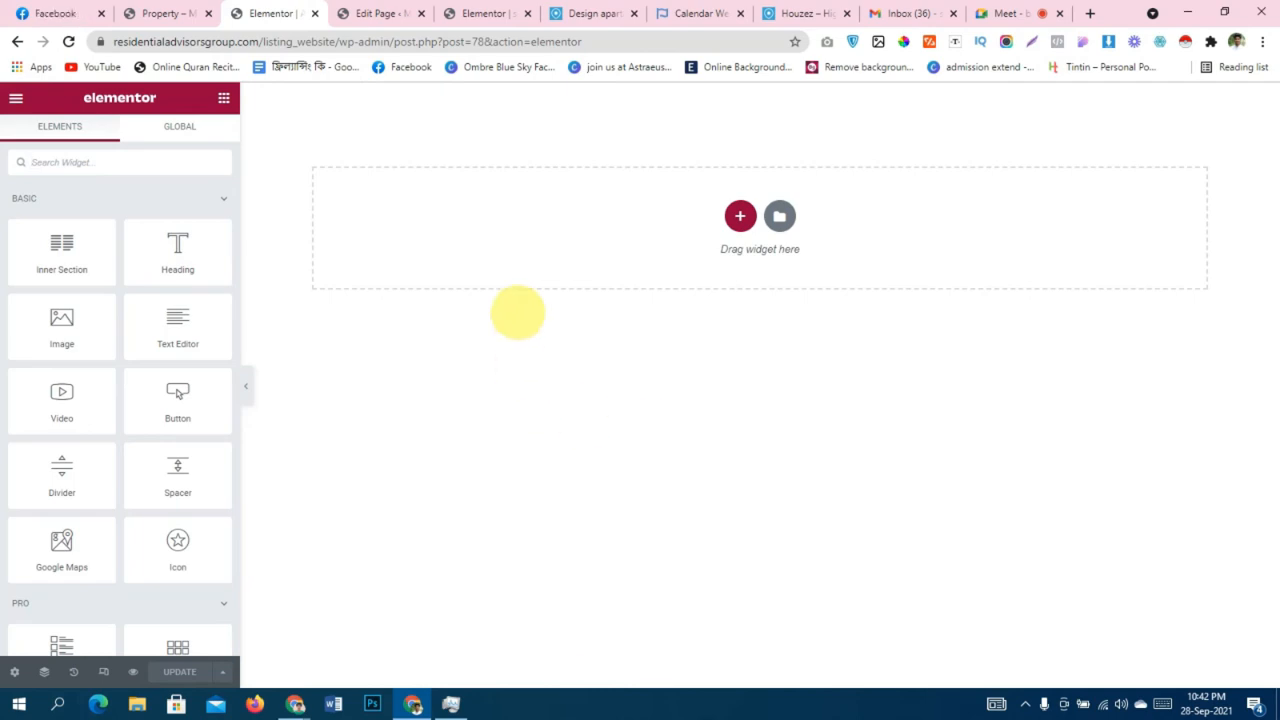
{"action": "left_click", "coordinate": [740, 216]}
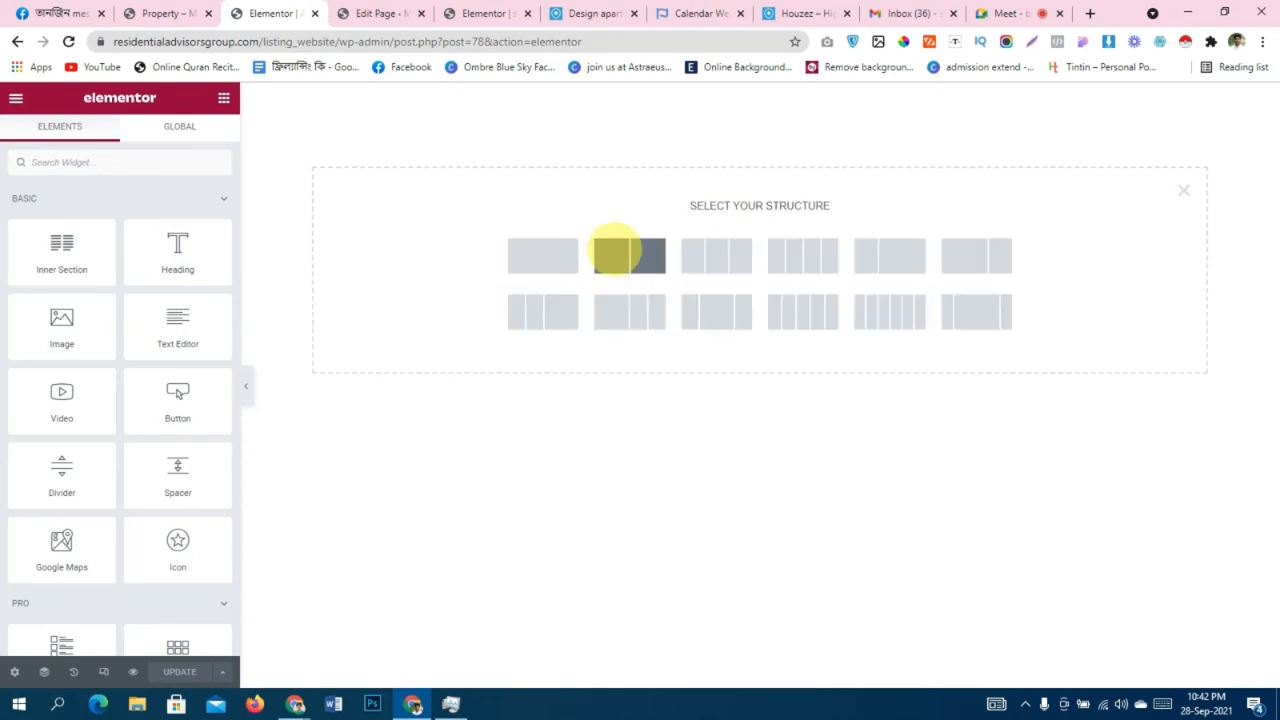
{"action": "left_click", "coordinate": [620, 254]}
{"action": "left_click", "coordinate": [572, 112]}
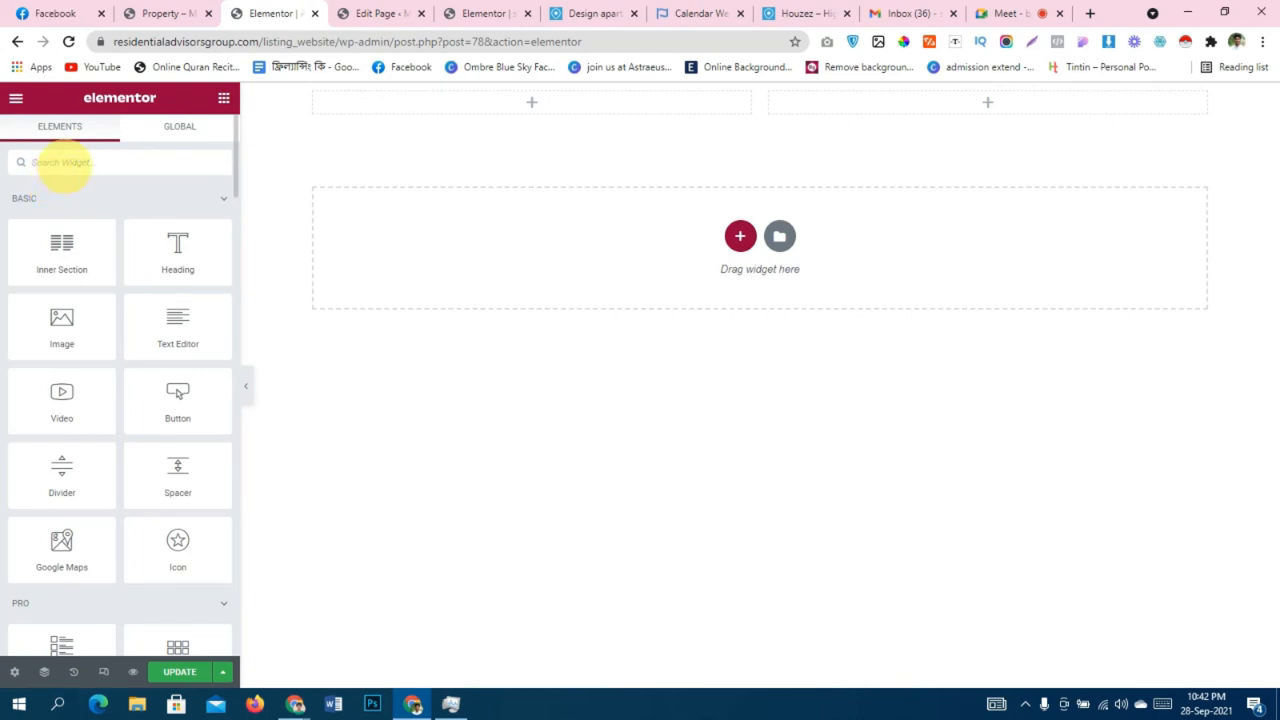
{"action": "type", "text": "dyna"}
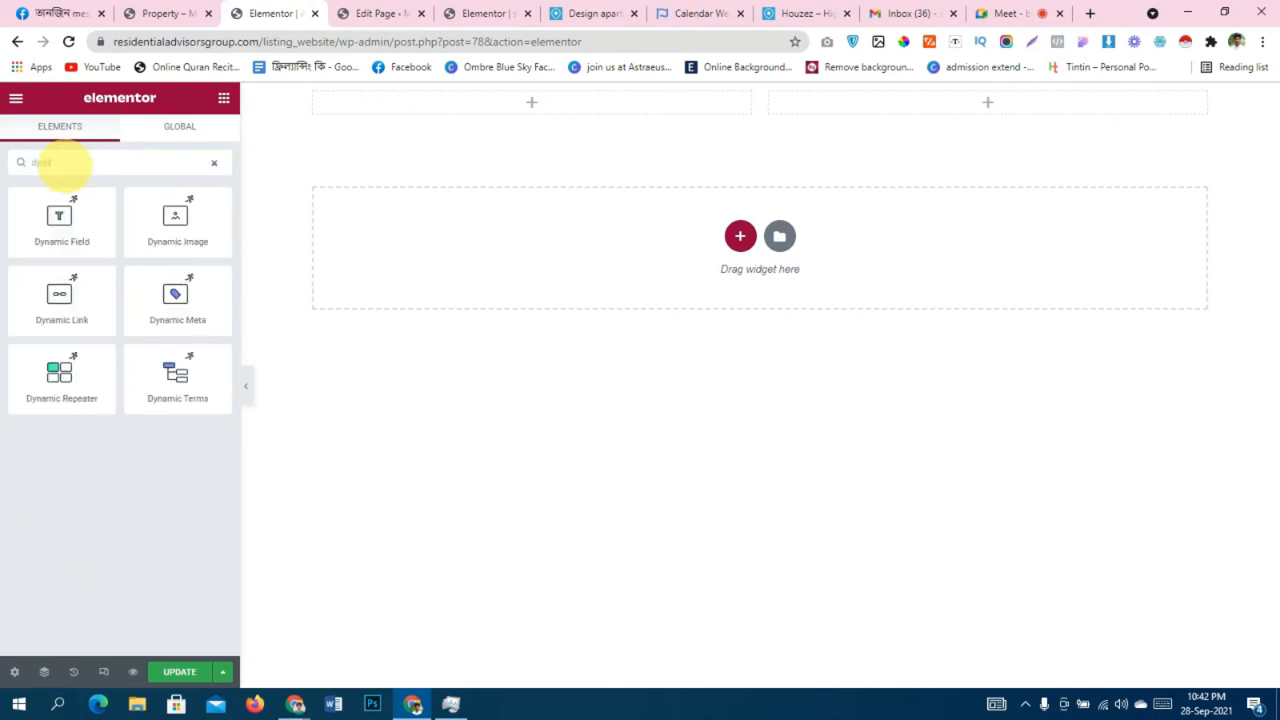
{"action": "left_click_drag", "start_coordinate": [63, 211], "coordinate": [483, 109]}
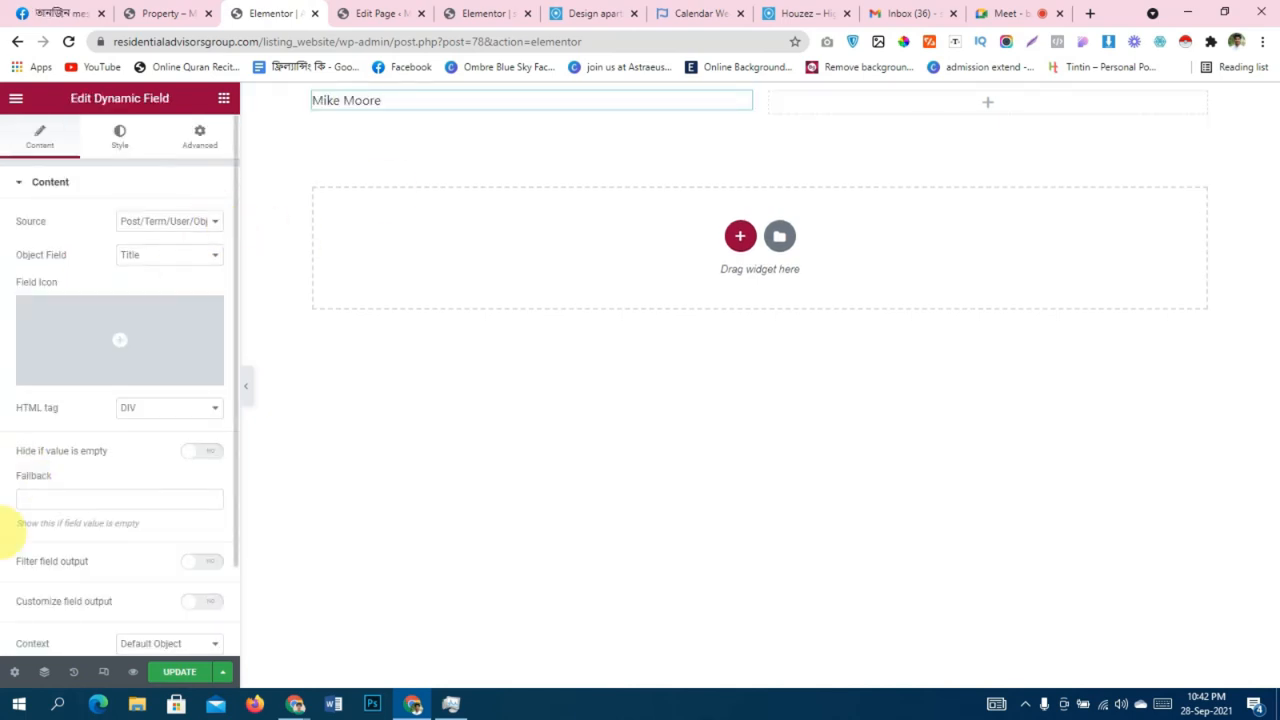
Check the listing settings of the Agent Listing template, keeping Posts as the source and Agent as the post type.
{"action": "left_click", "coordinate": [14, 670]}
{"action": "left_click", "coordinate": [89, 274]}
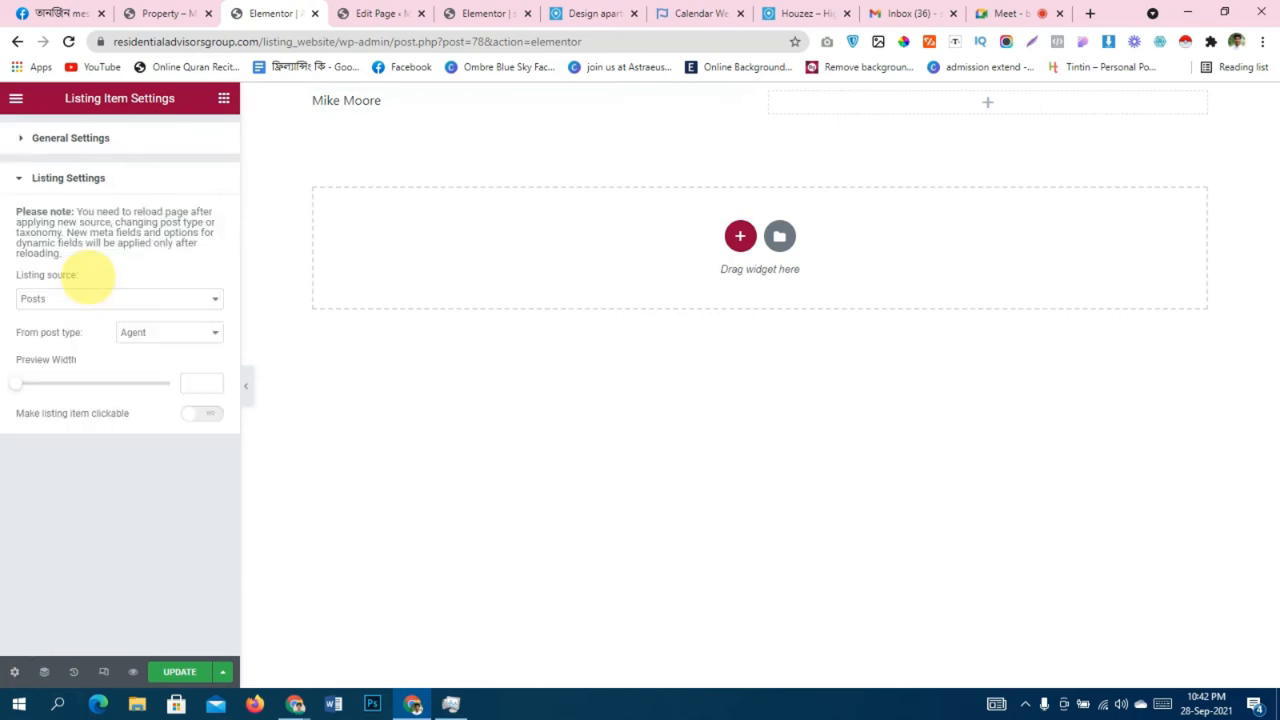
{"action": "left_click", "coordinate": [133, 331]}
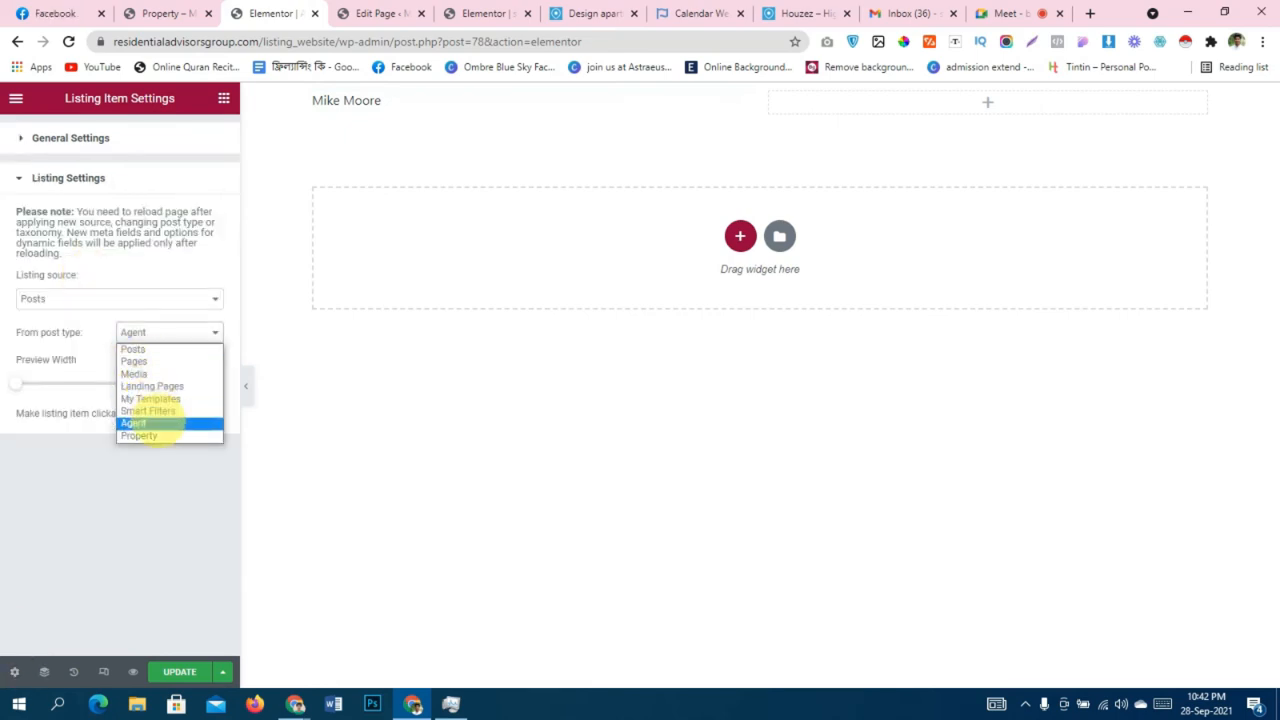
{"action": "left_click", "coordinate": [158, 422]}
{"action": "left_click", "coordinate": [147, 297]}
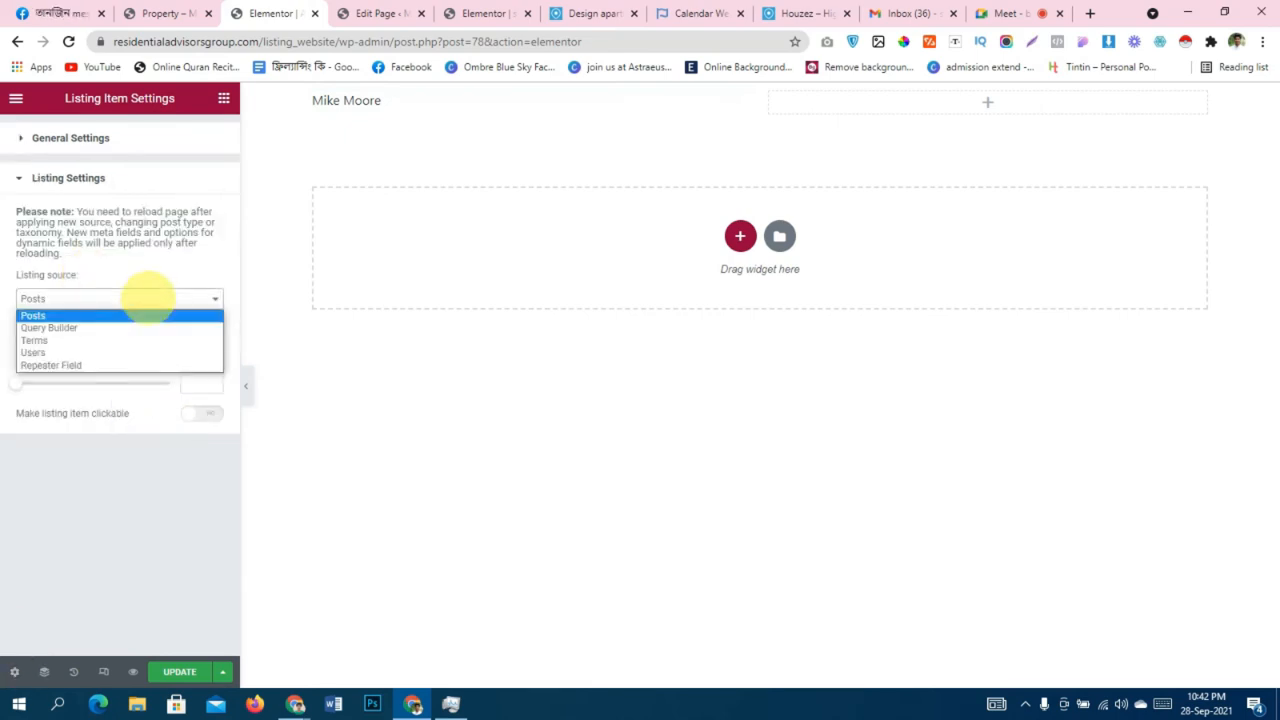
{"action": "left_click", "coordinate": [150, 297]}
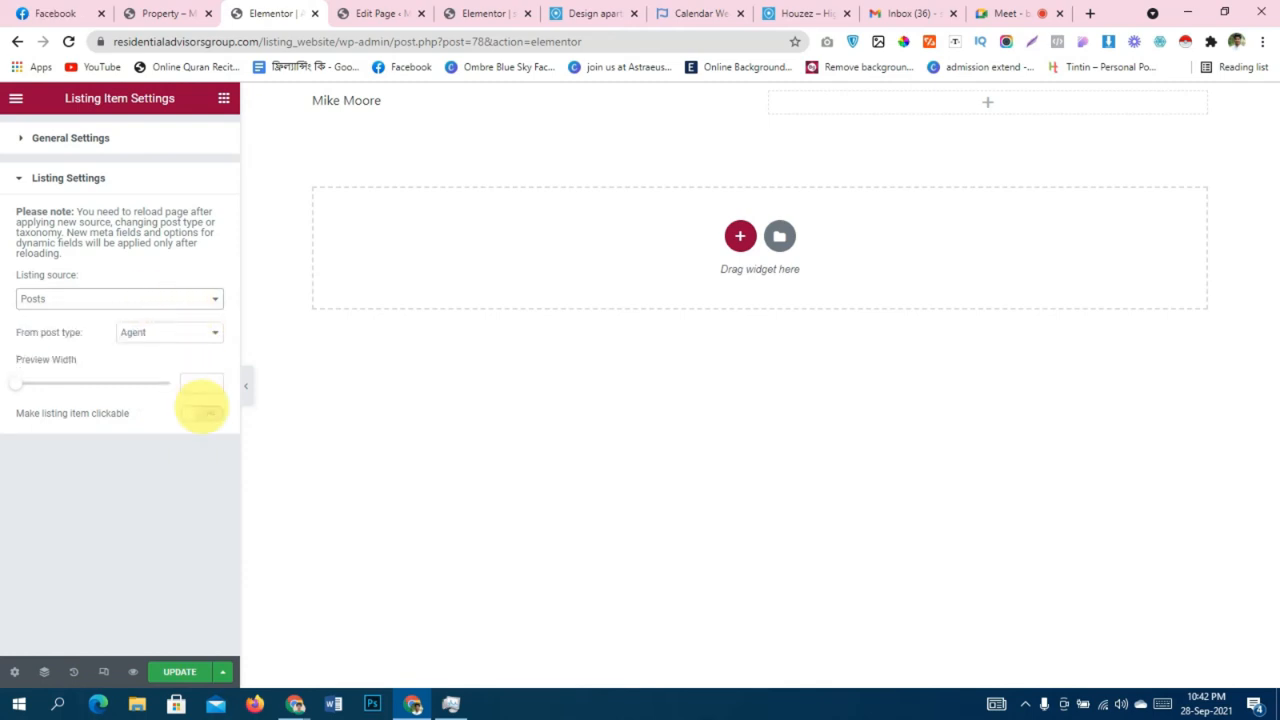
Add a Dynamic Image widget above the agent's name in the first column and narrow that column.
{"action": "left_click", "coordinate": [434, 104]}
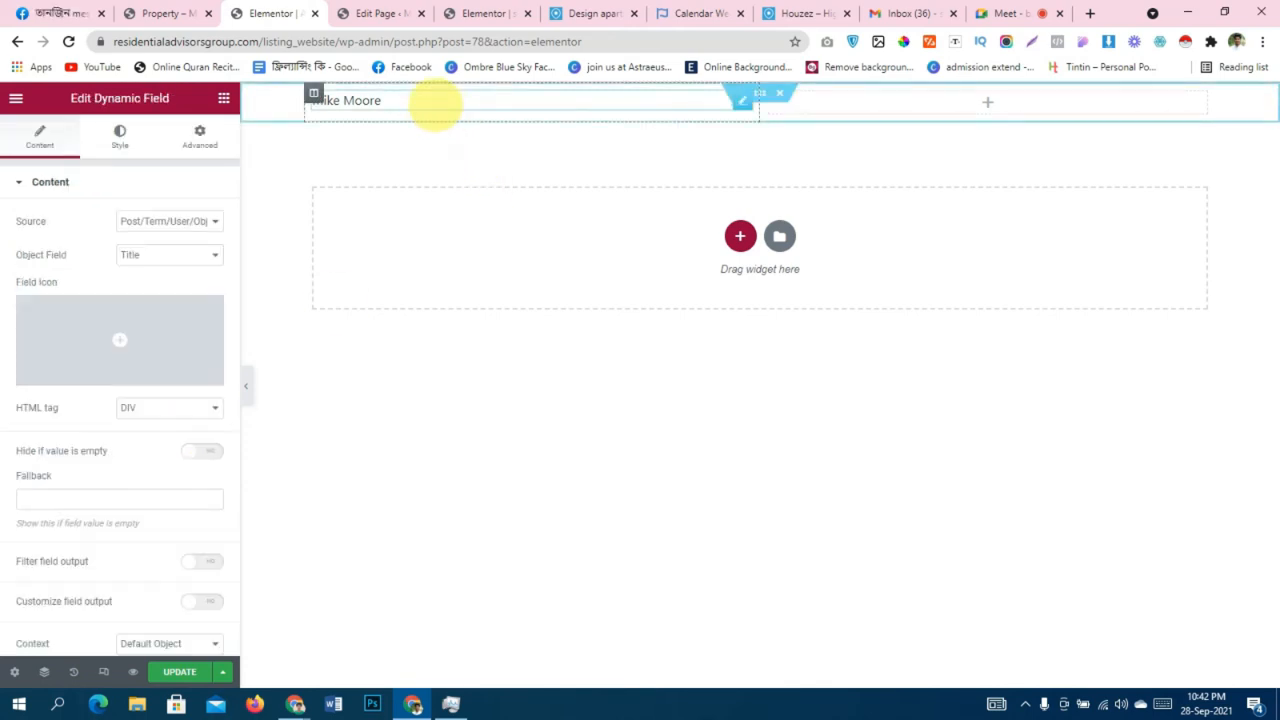
{"action": "left_click", "coordinate": [224, 98]}
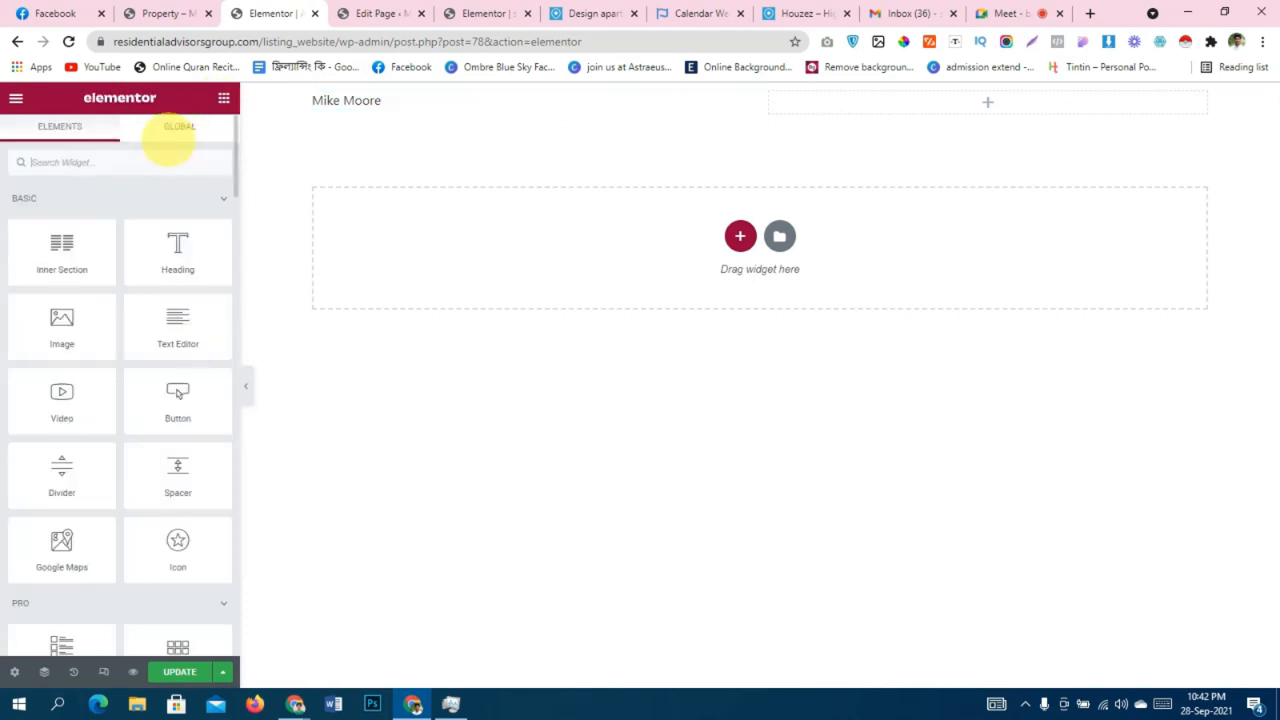
{"action": "type", "text": "dynam"}
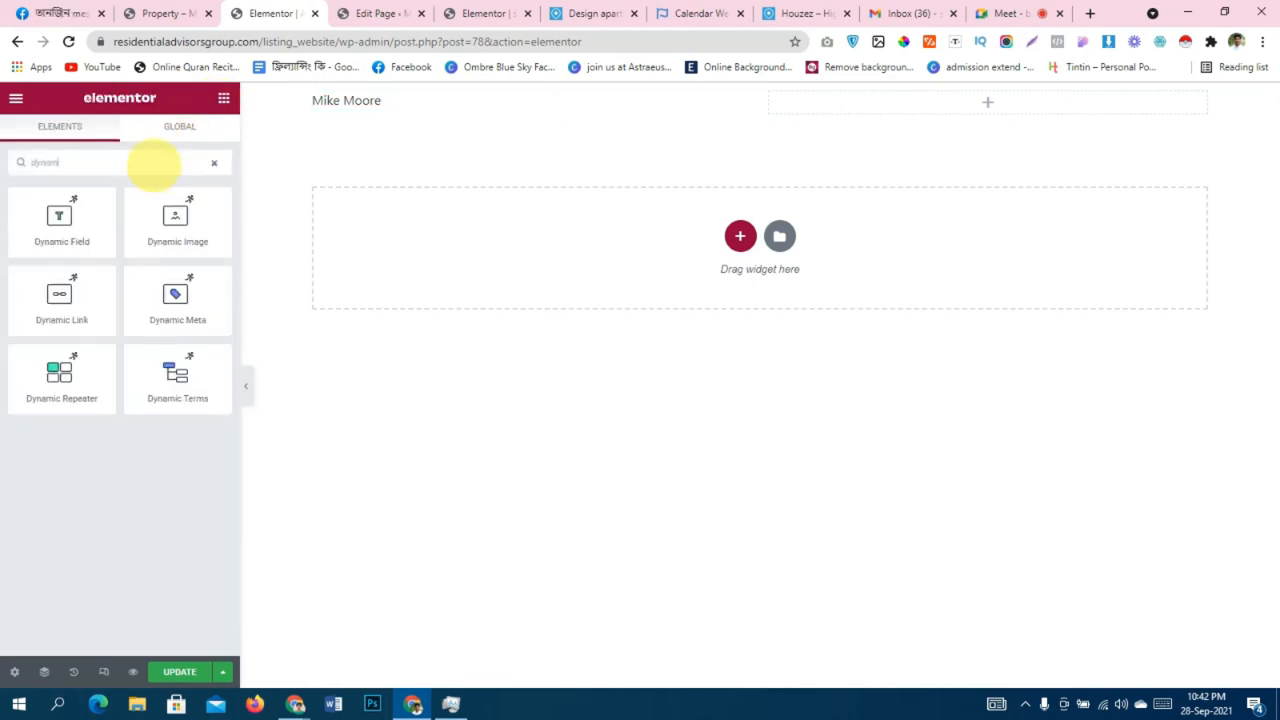
{"action": "left_click_drag", "start_coordinate": [176, 216], "coordinate": [368, 100]}
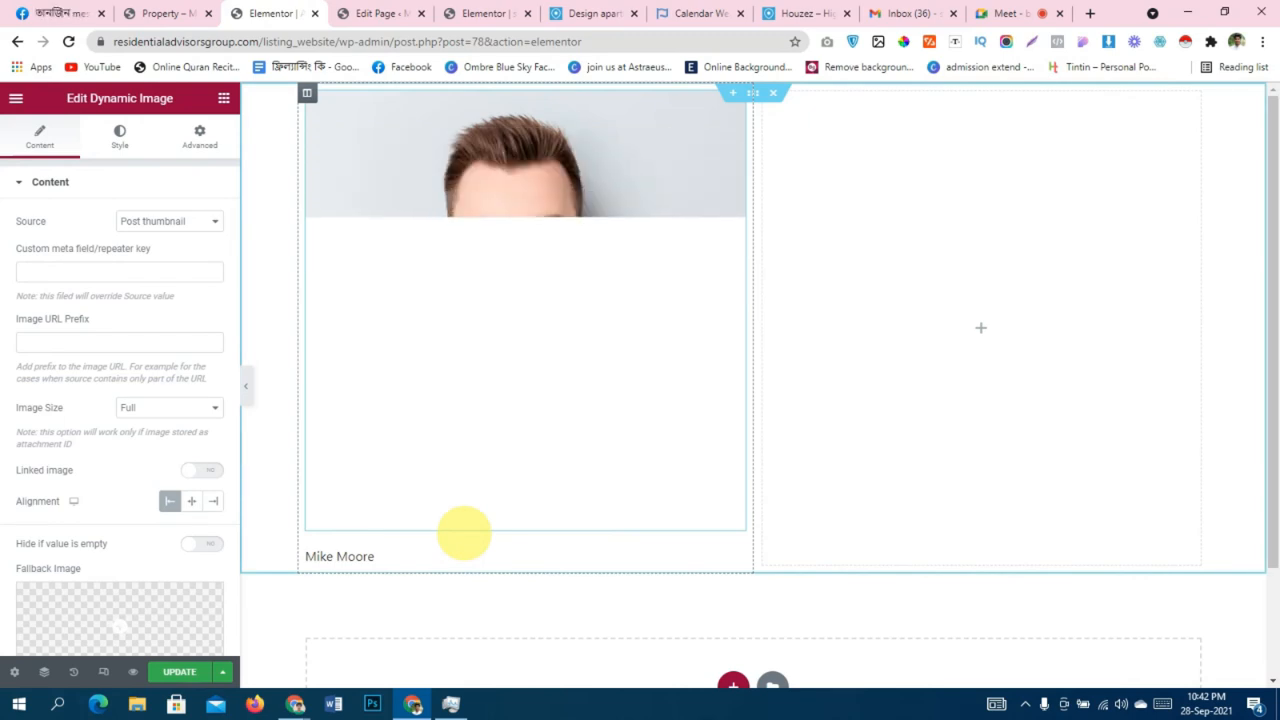
{"action": "left_click_drag", "start_coordinate": [751, 297], "coordinate": [481, 266]}
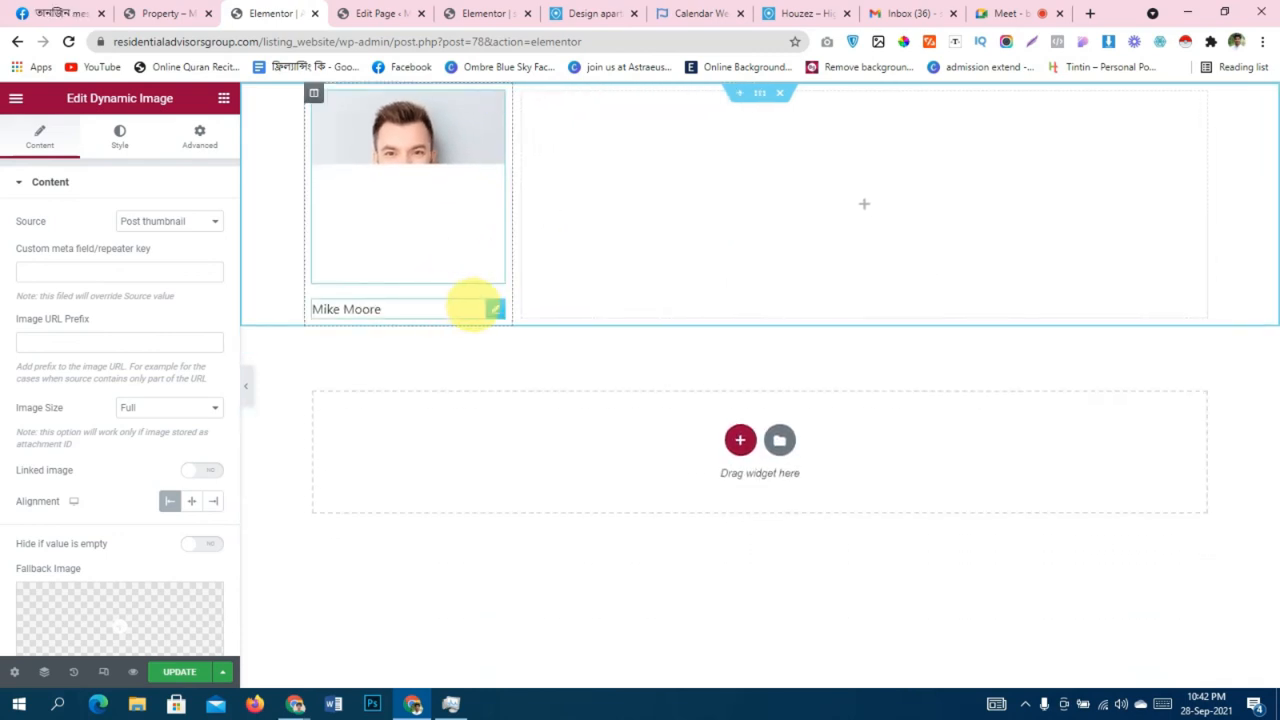
Move the agent name's Dynamic Field into the wider second column, then delete it.
{"action": "left_click_drag", "start_coordinate": [494, 309], "coordinate": [600, 103]}
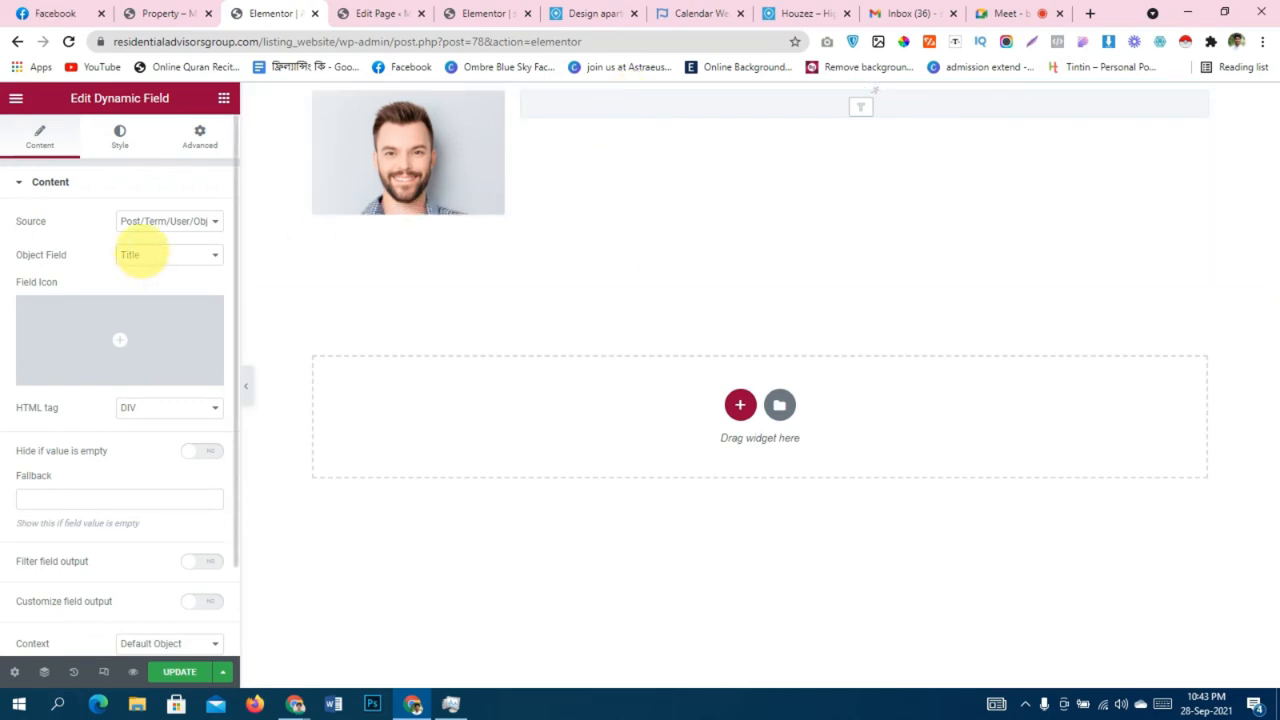
{"action": "right_click", "coordinate": [871, 106]}
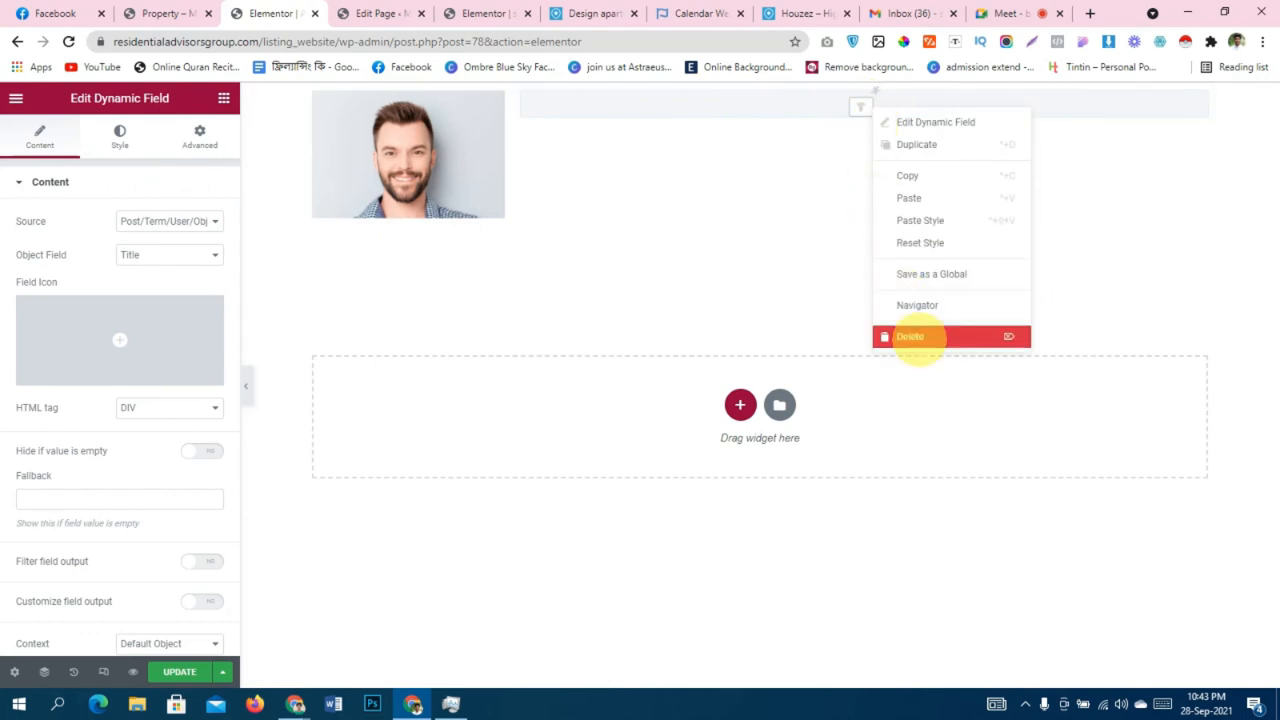
{"action": "left_click", "coordinate": [920, 343]}
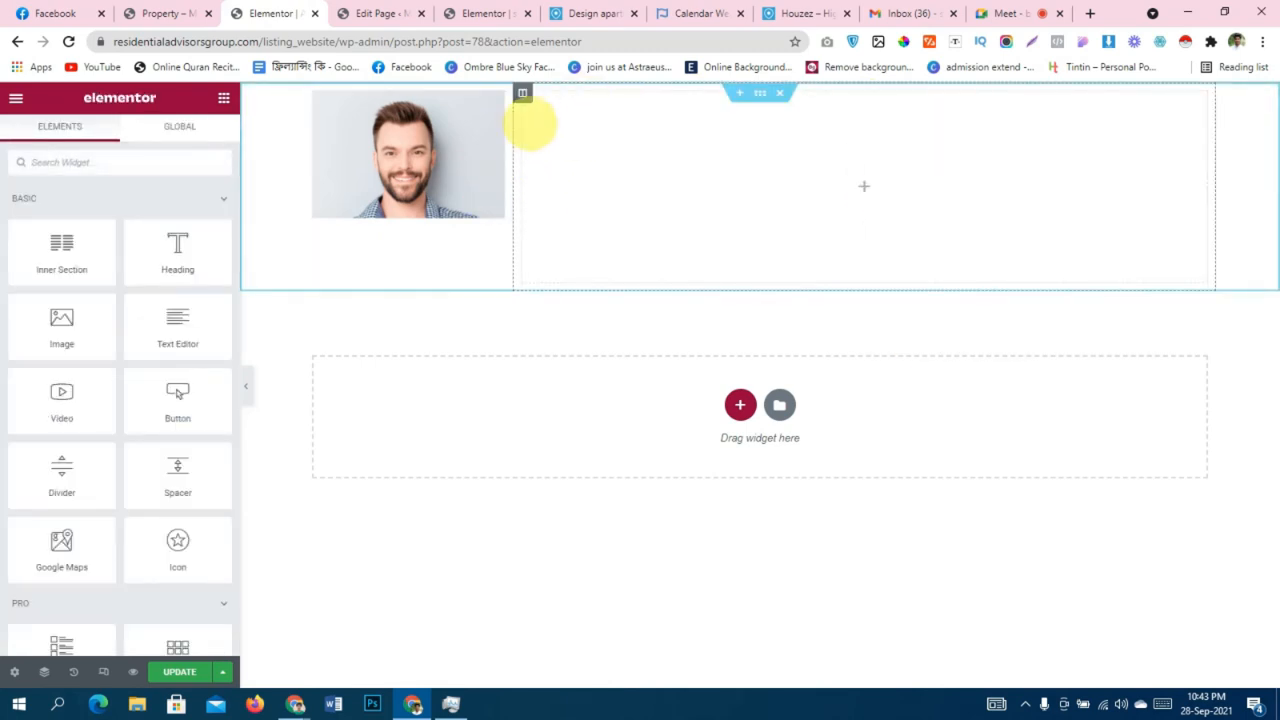
Add a new Dynamic Field widget to the empty second column of the Agent Listing template.
{"action": "type", "text": "dynam"}
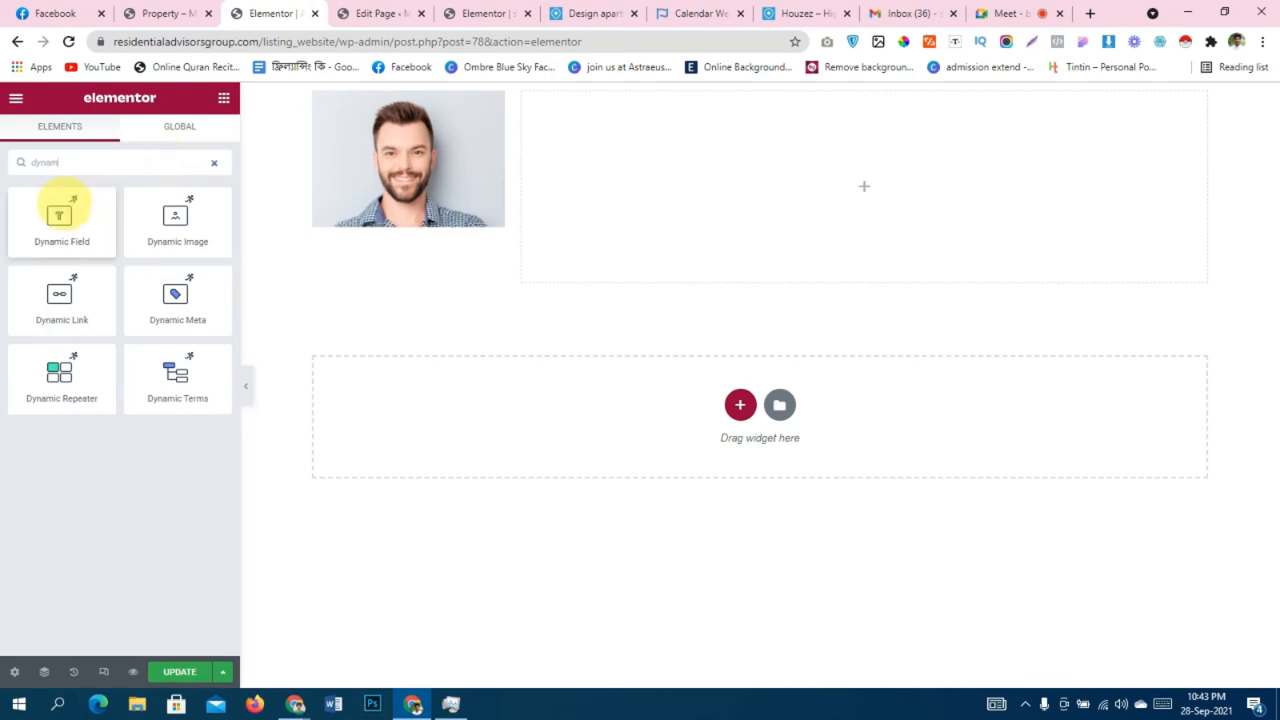
{"action": "left_click_drag", "start_coordinate": [63, 206], "coordinate": [632, 93]}
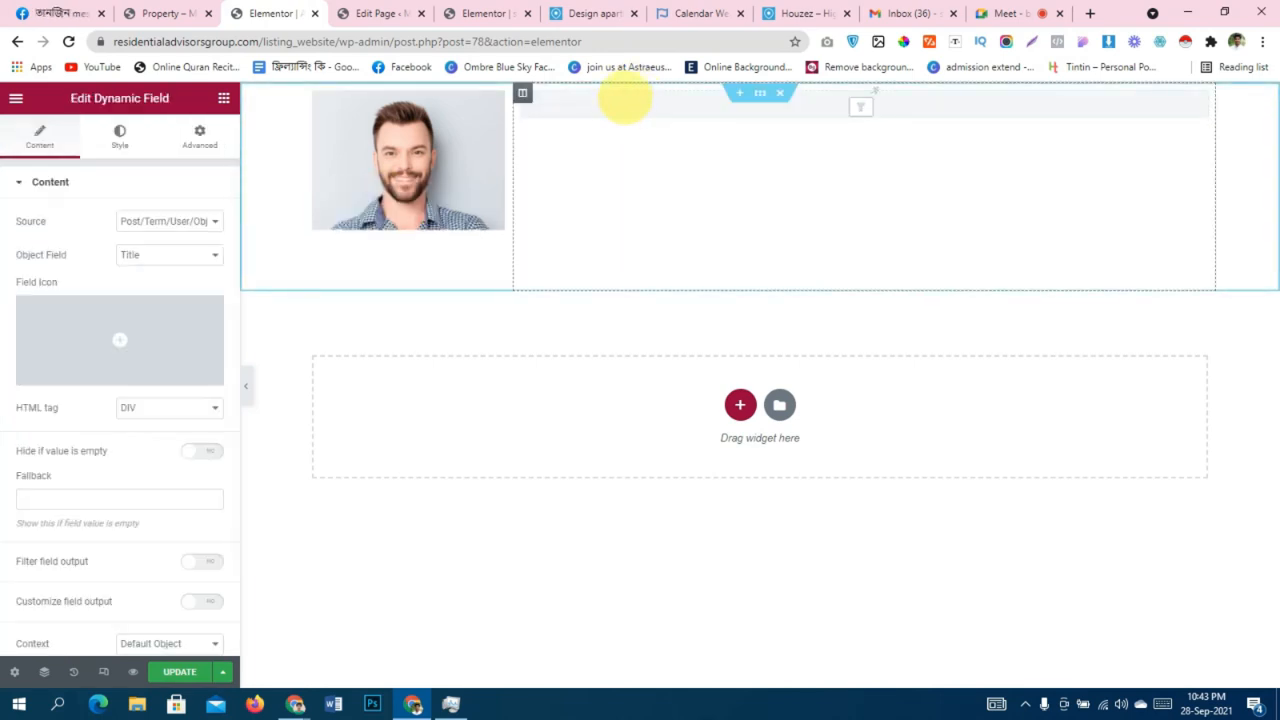
{"action": "scroll", "coordinate": [126, 251], "scroll_direction": "down", "scroll_amount": 1}
{"action": "scroll", "coordinate": [126, 251], "scroll_direction": "up", "scroll_amount": 1}
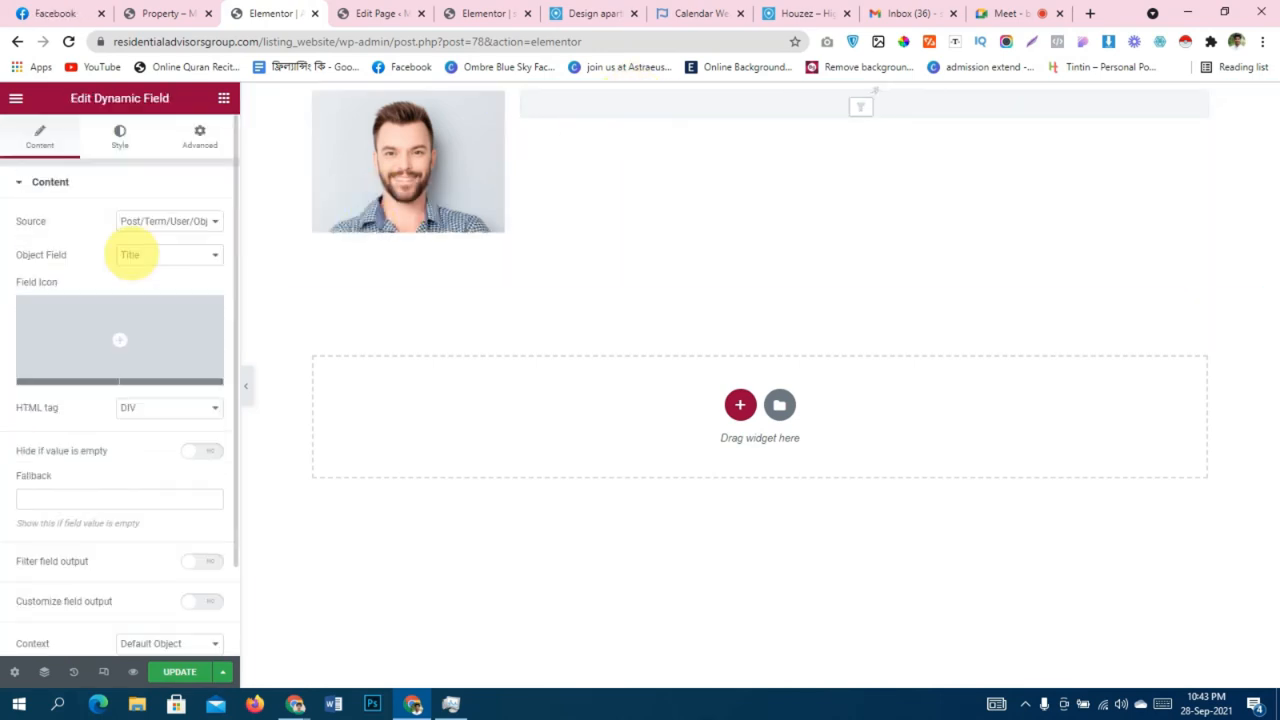
{"action": "left_click", "coordinate": [166, 219]}
{"action": "left_click", "coordinate": [166, 249]}
{"action": "left_click", "coordinate": [166, 253]}
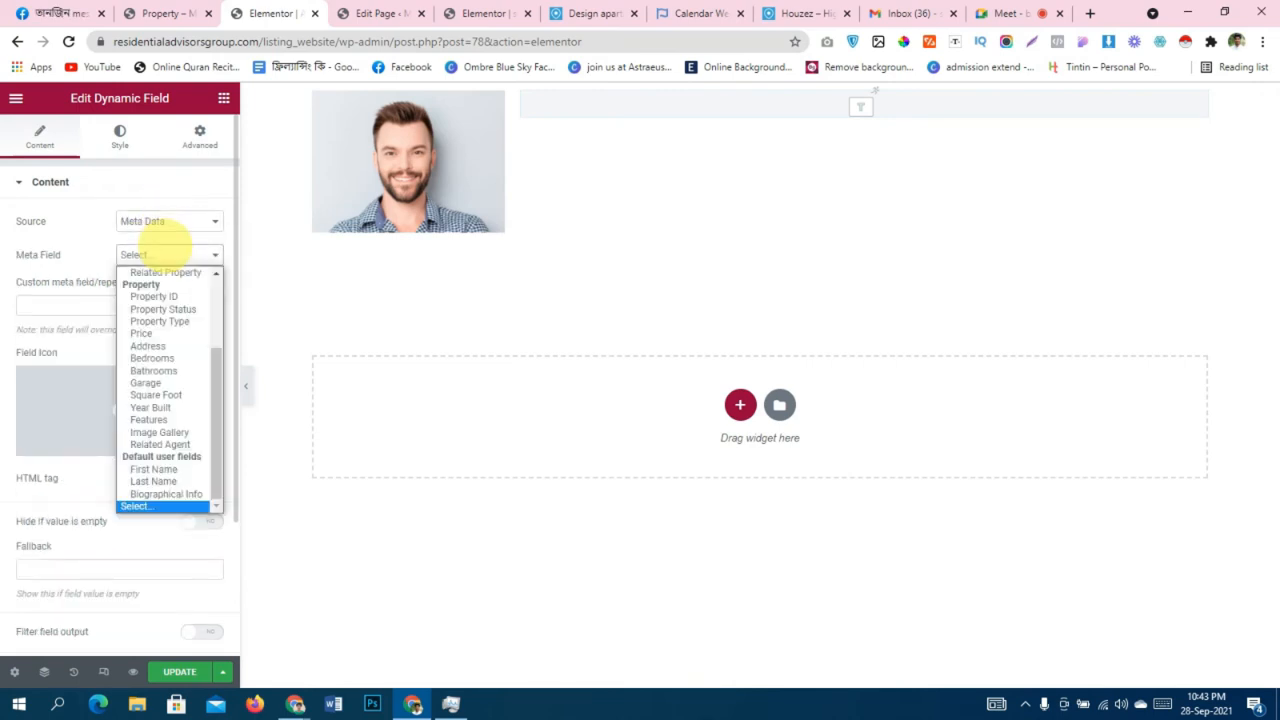
{"action": "left_click", "coordinate": [185, 221]}
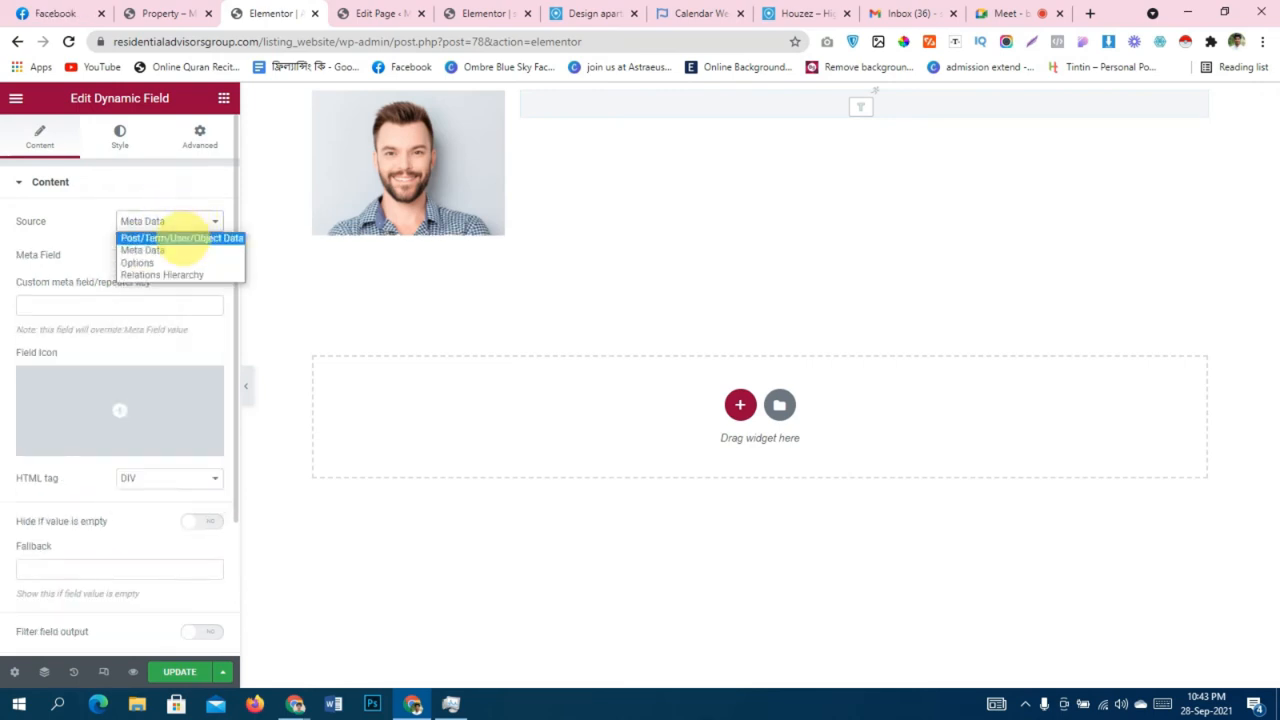
{"action": "left_click", "coordinate": [177, 238]}
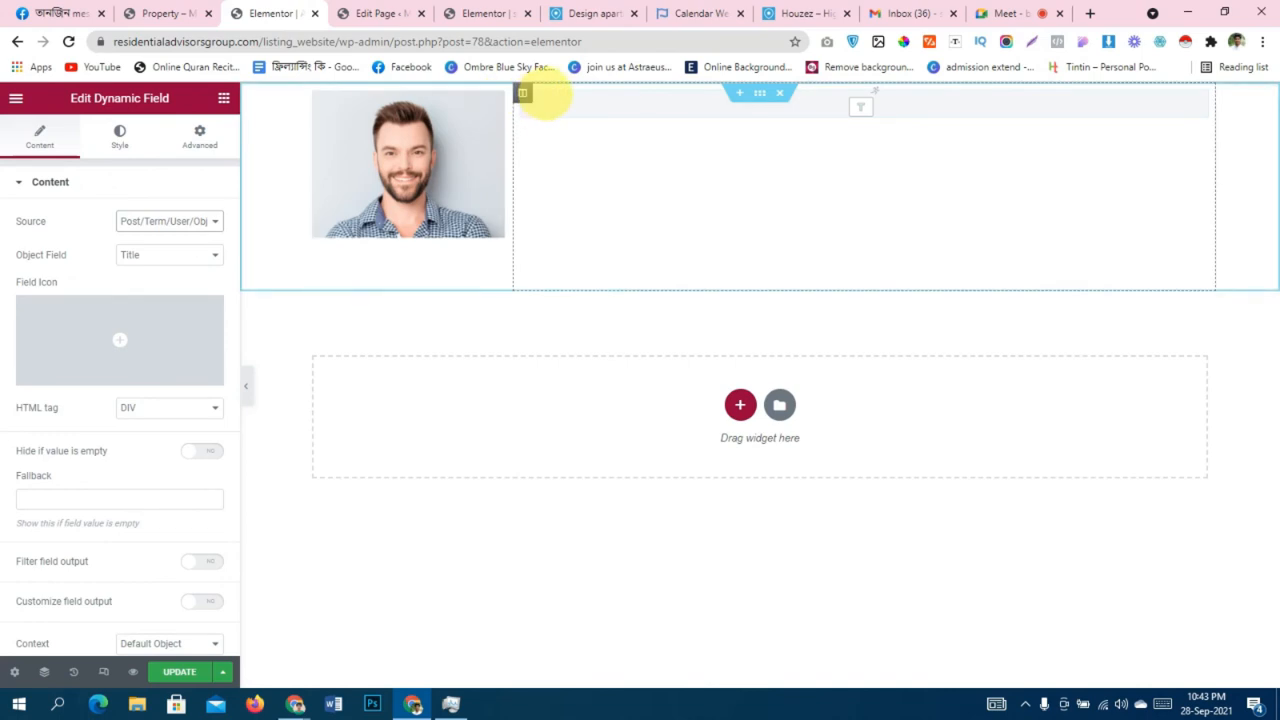
Check the listing source and post type in the template's listing settings.
{"action": "scroll", "coordinate": [84, 433], "scroll_direction": "down", "scroll_amount": 2}
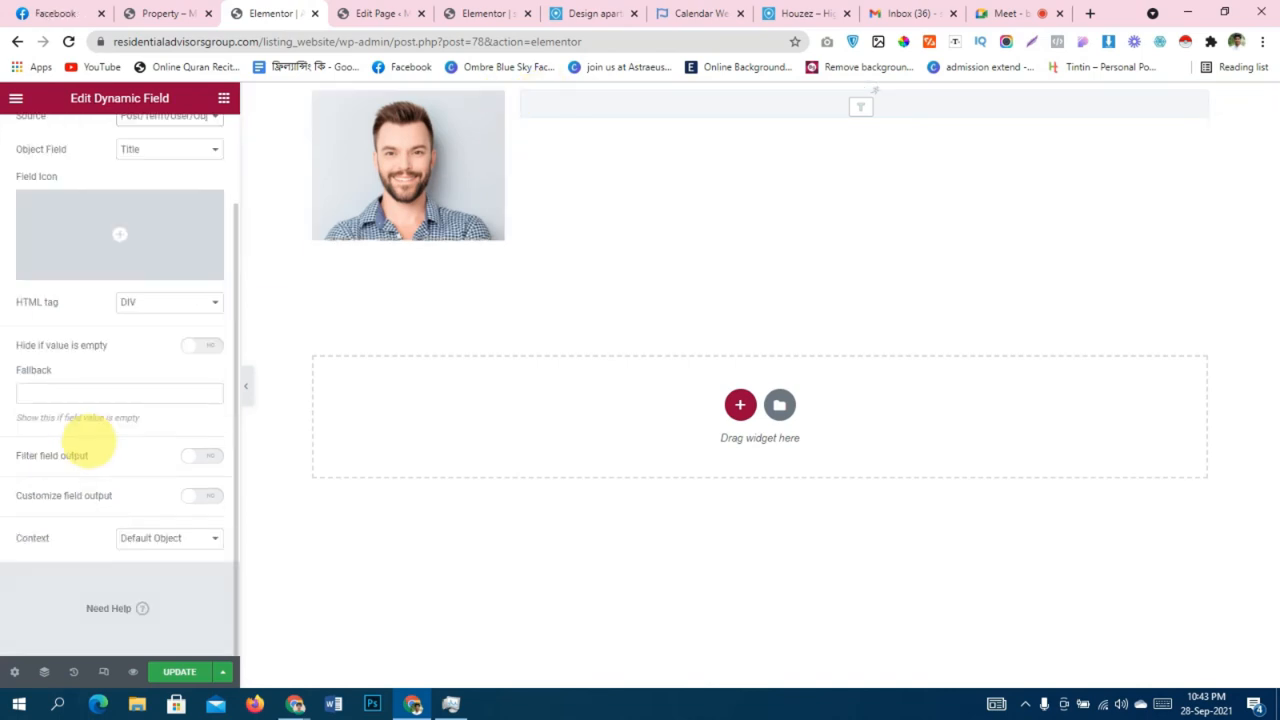
{"action": "left_click", "coordinate": [14, 671]}
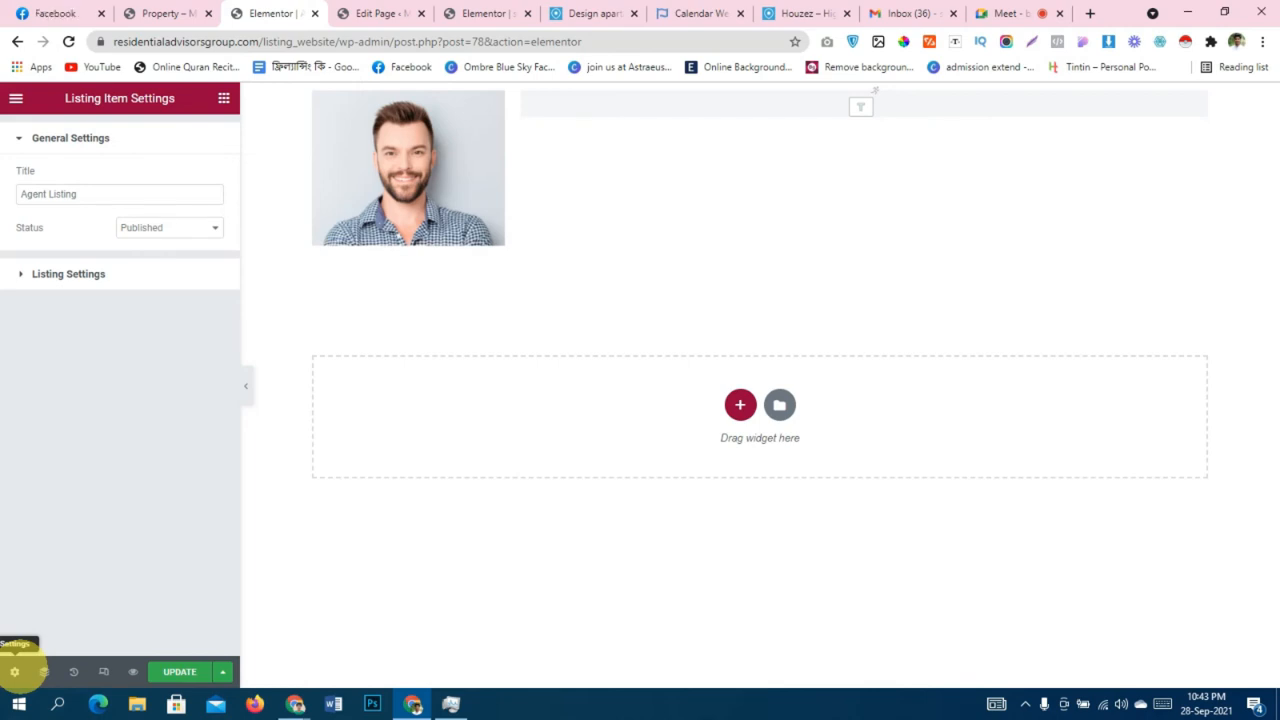
{"action": "left_click", "coordinate": [57, 274]}
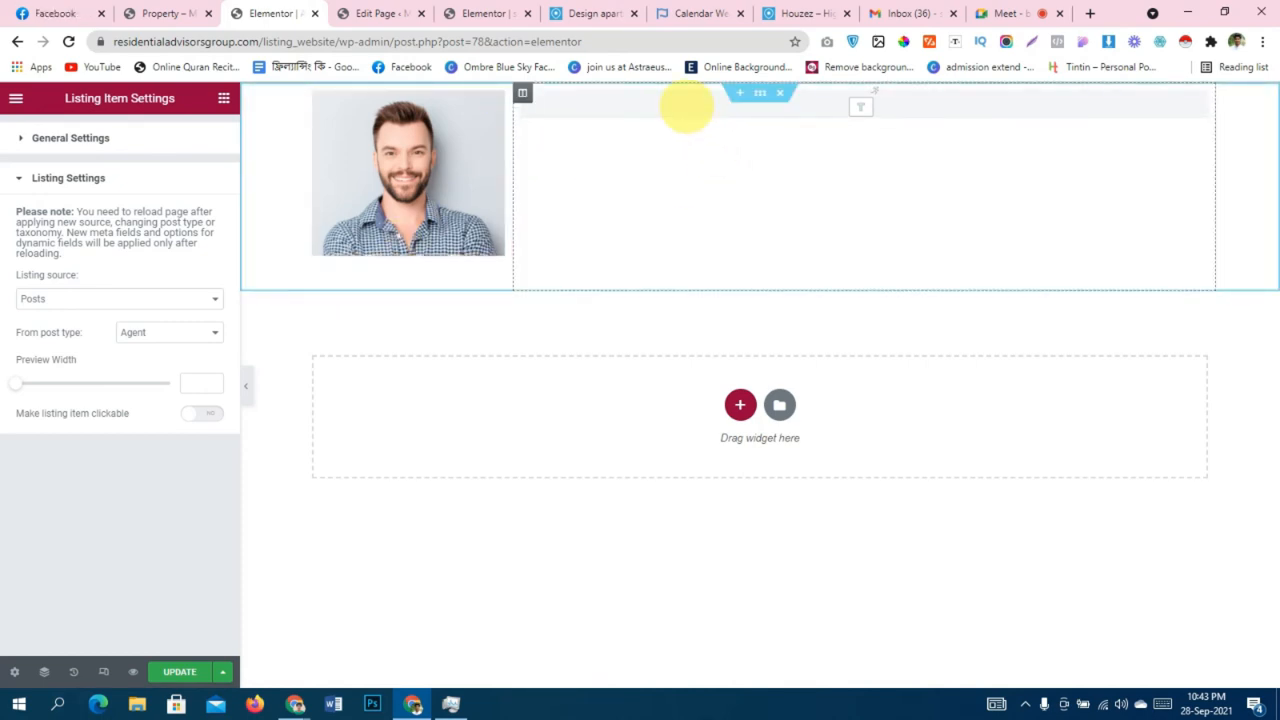
Duplicate the title Dynamic Field and make the copy use Meta Data as source with Agent Position as its meta field.
{"action": "right_click", "coordinate": [680, 106]}
{"action": "left_click", "coordinate": [704, 140]}
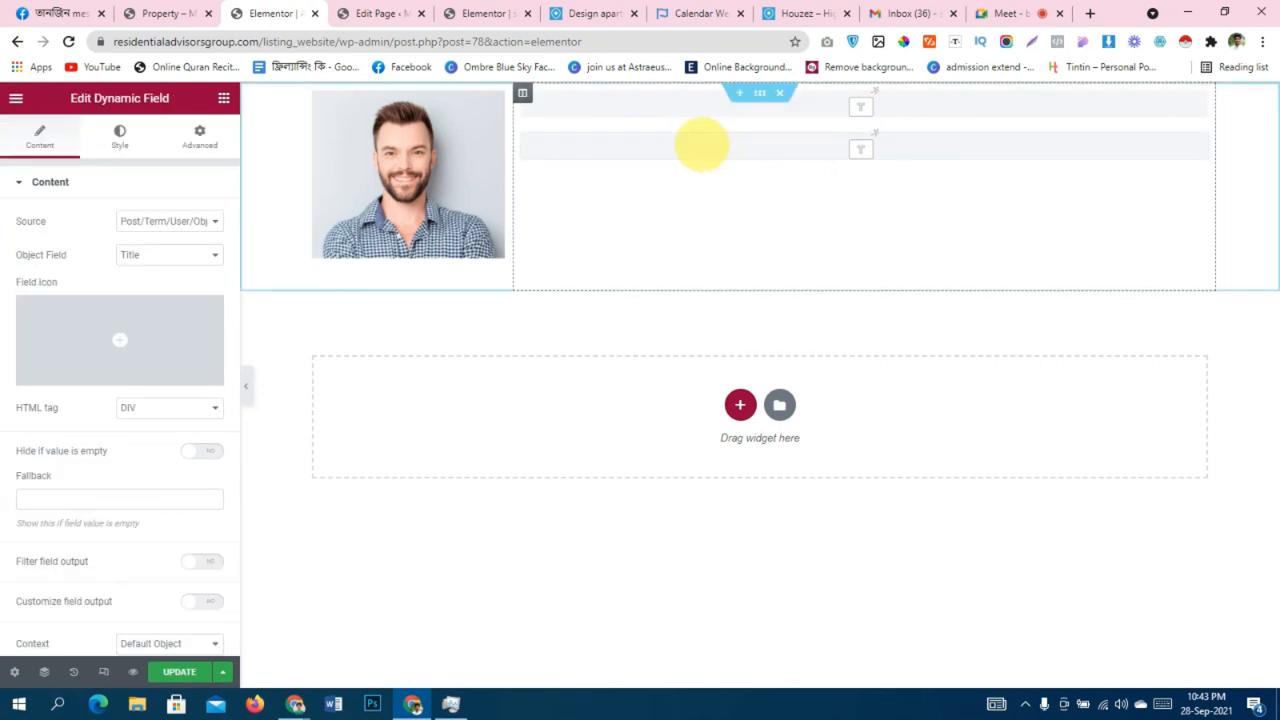
{"action": "left_click", "coordinate": [158, 222]}
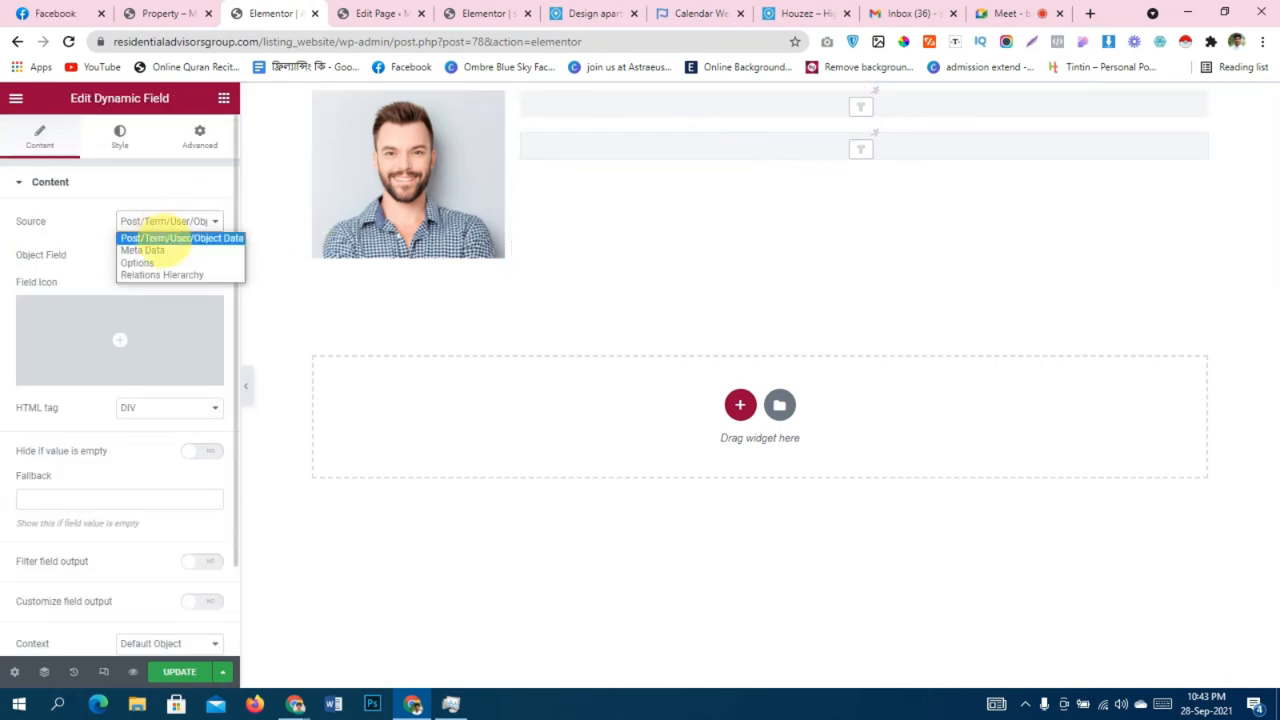
{"action": "left_click", "coordinate": [160, 250]}
{"action": "left_click", "coordinate": [168, 254]}
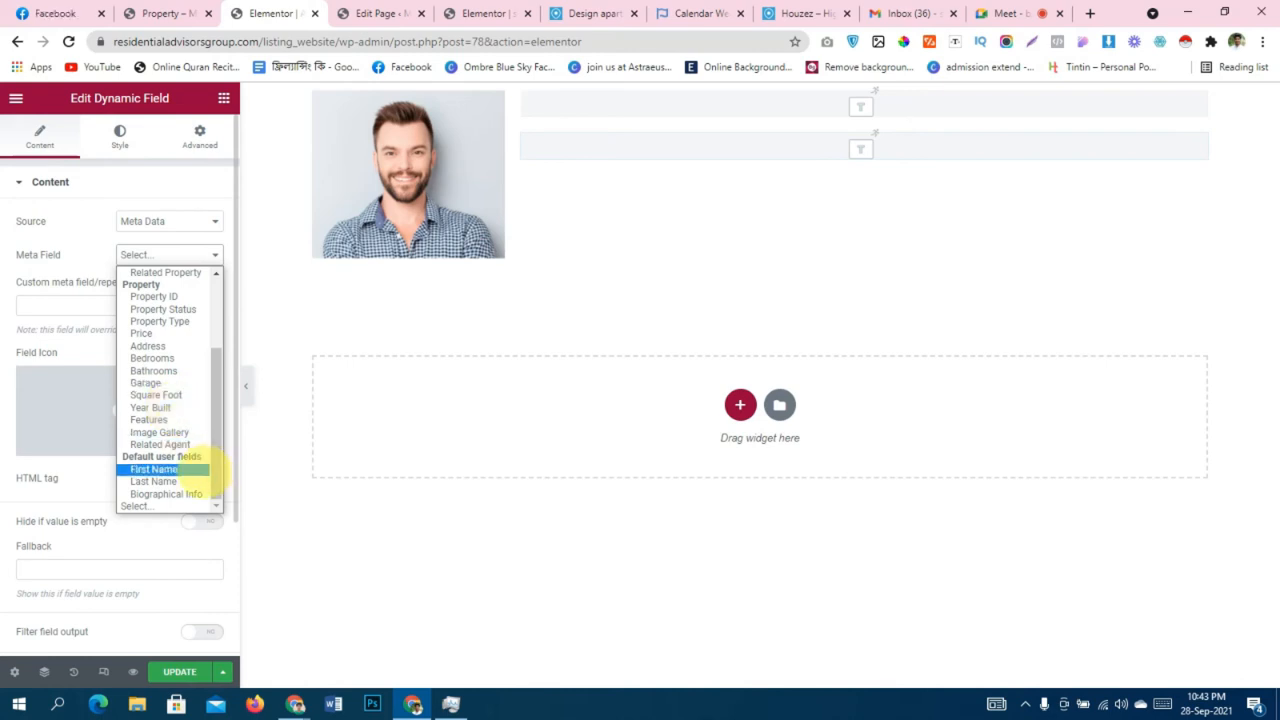
{"action": "scroll", "coordinate": [196, 458], "scroll_direction": "up", "scroll_amount": 3}
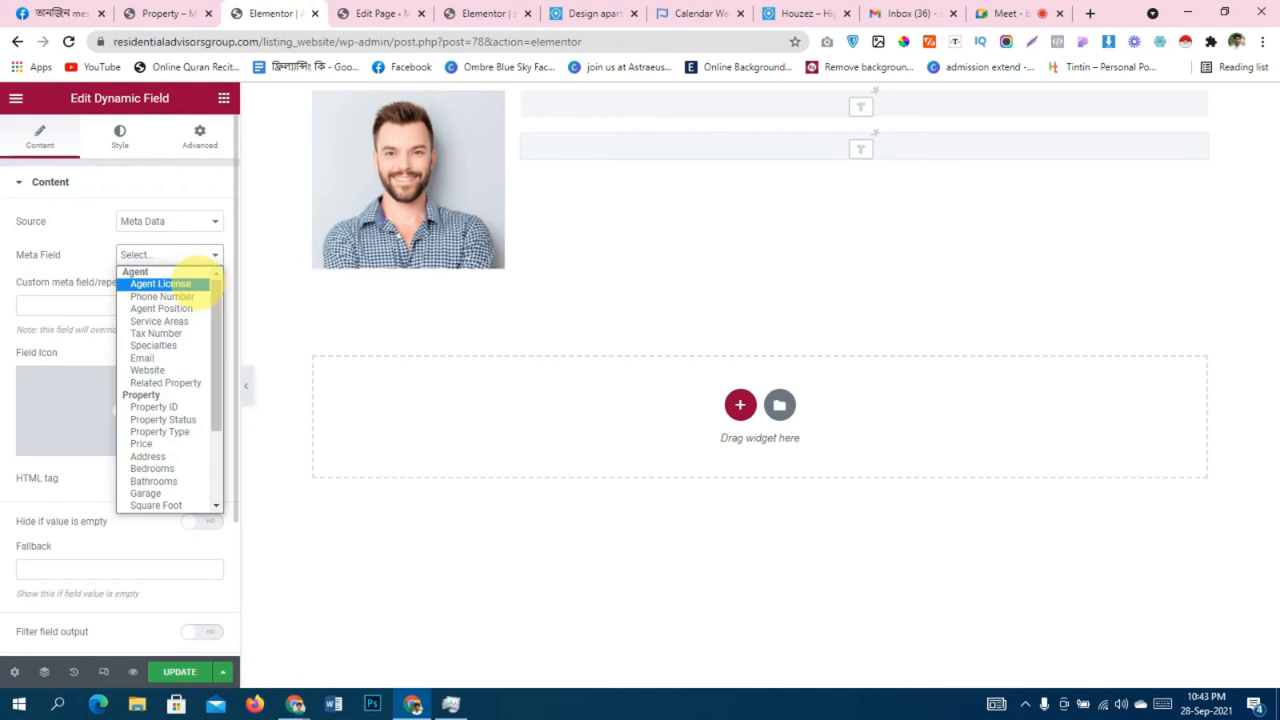
{"action": "left_click", "coordinate": [183, 308]}
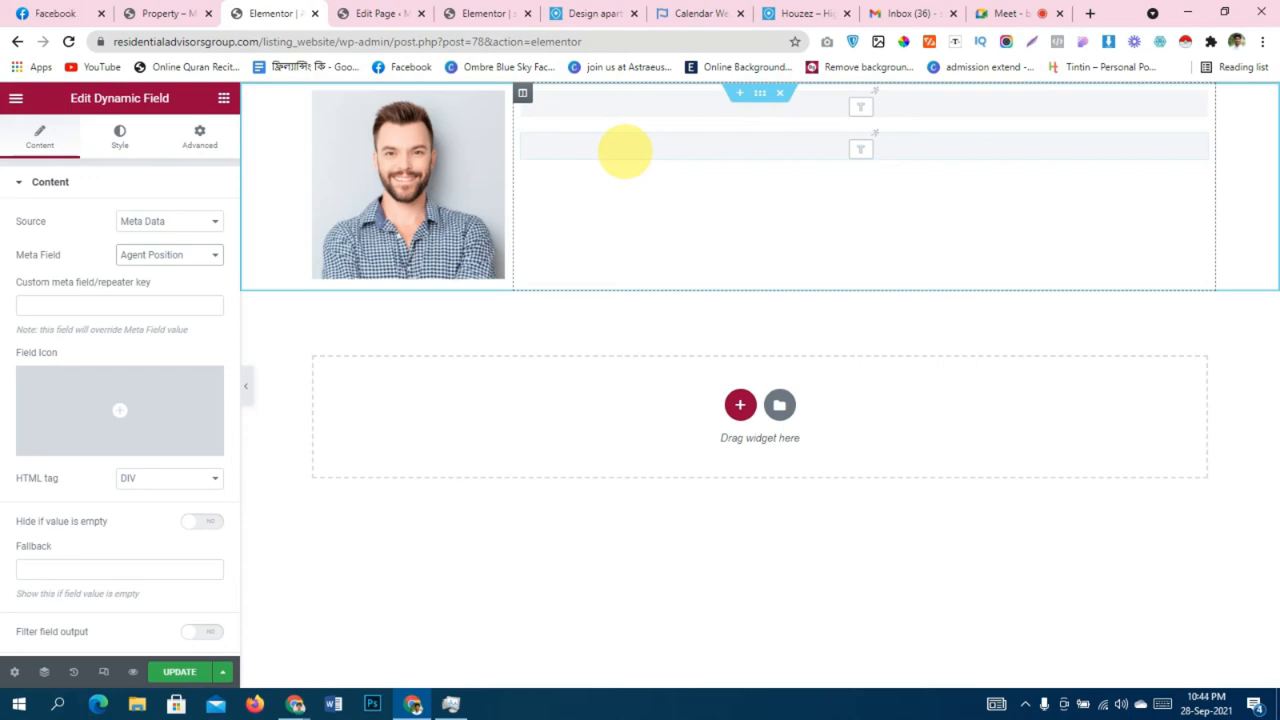
Duplicate the Agent Position field and set the copy's meta field to Service Areas.
{"action": "right_click", "coordinate": [645, 155]}
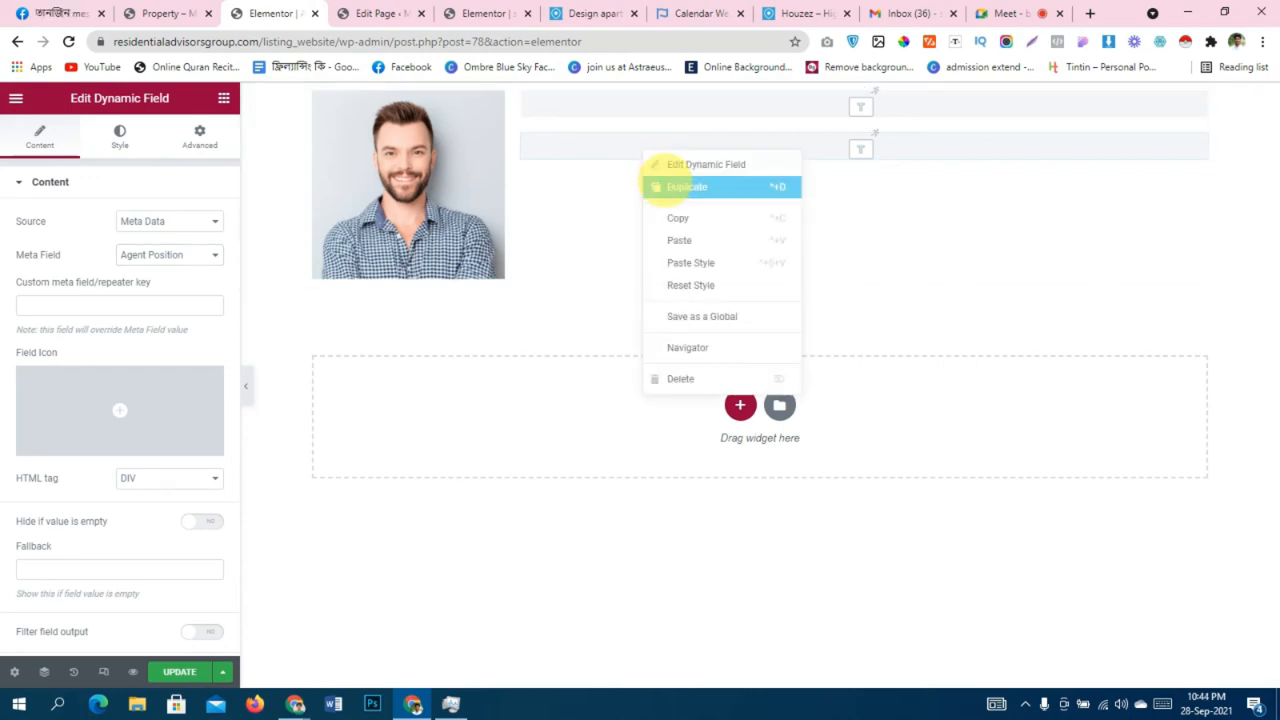
{"action": "left_click", "coordinate": [660, 177]}
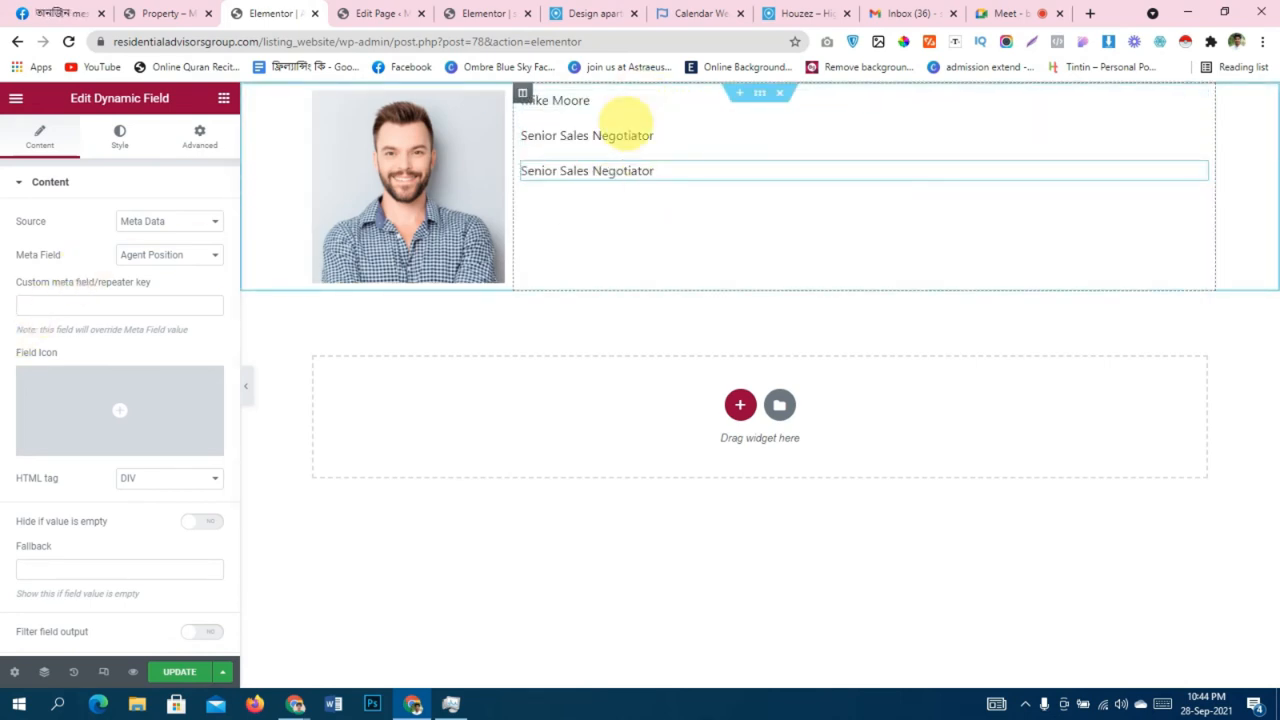
{"action": "left_click", "coordinate": [625, 168]}
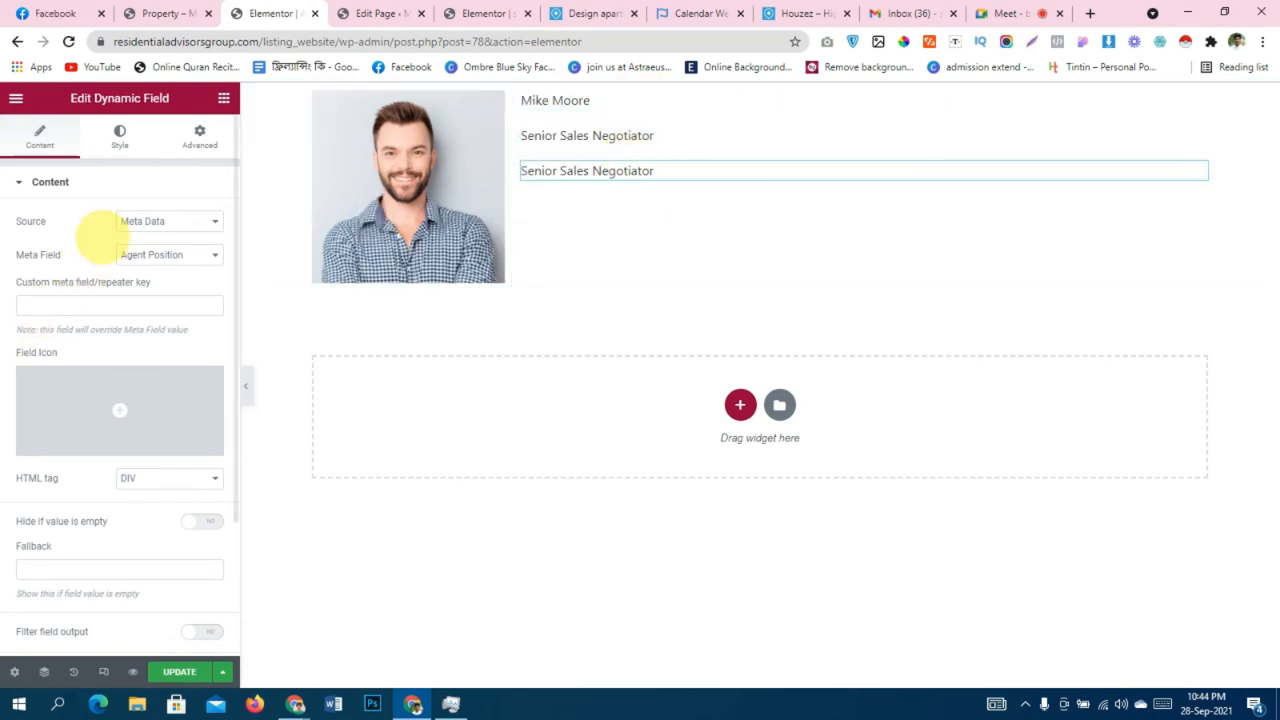
{"action": "left_click", "coordinate": [150, 254]}
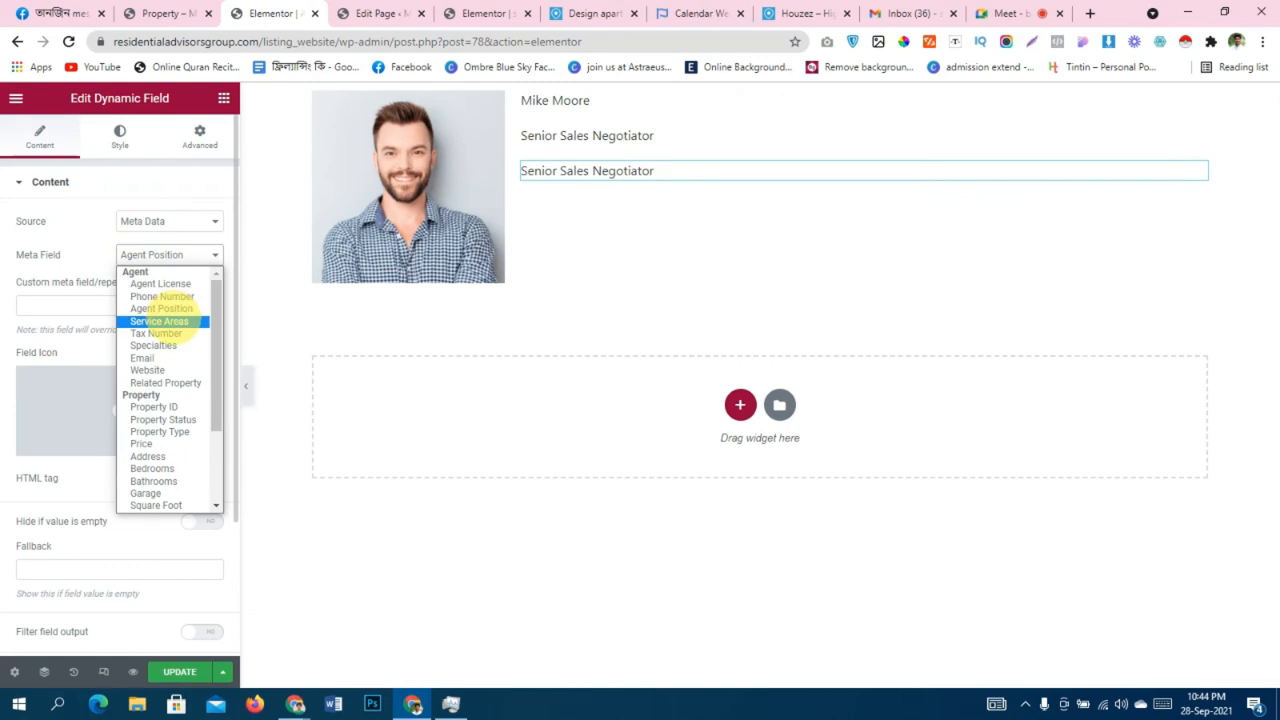
{"action": "left_click", "coordinate": [178, 321]}
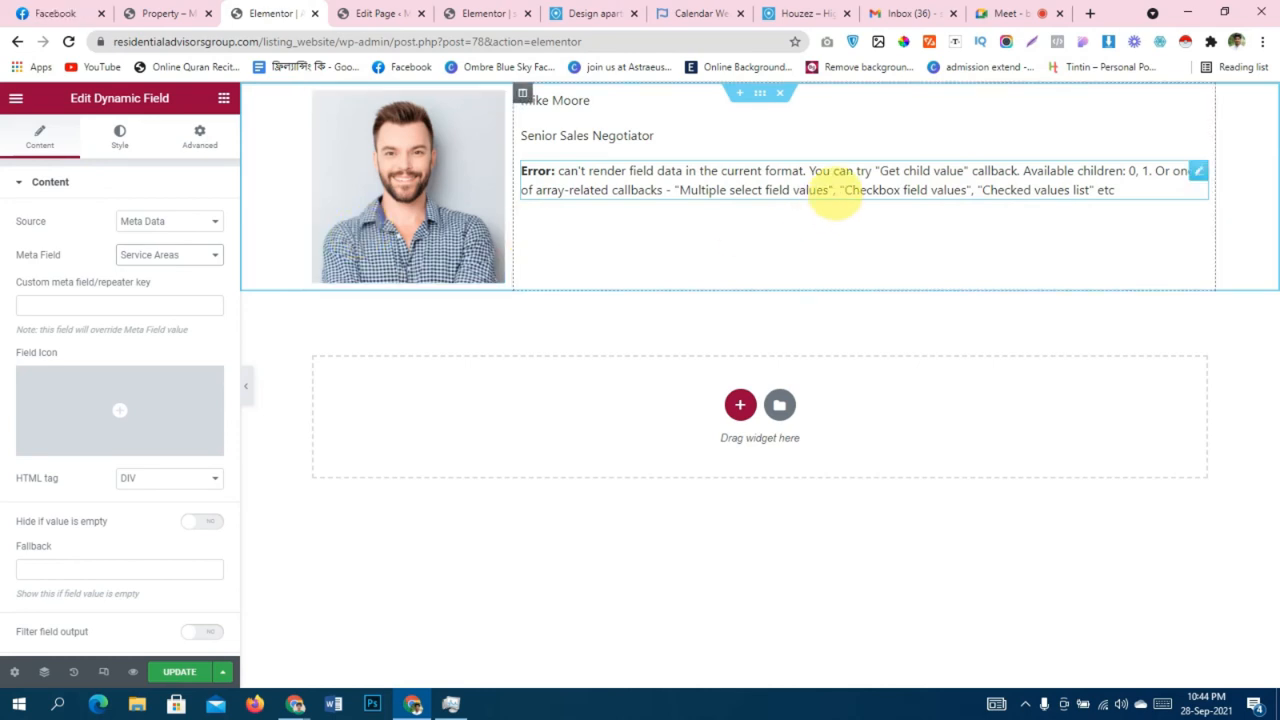
Hide the Service Areas field if its value is empty and filter its output with the Checkbox field values callback.
{"action": "scroll", "coordinate": [120, 445], "scroll_direction": "down", "scroll_amount": 2}
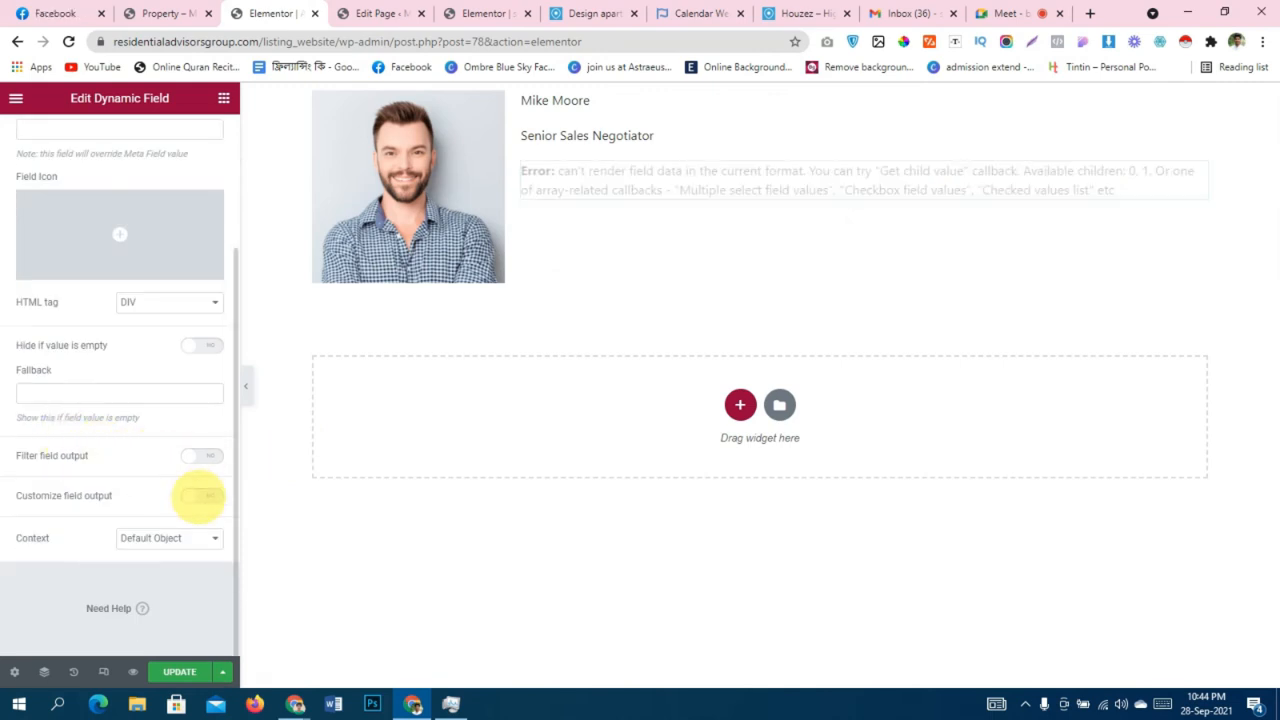
{"action": "left_click", "coordinate": [200, 455]}
{"action": "left_click", "coordinate": [195, 486]}
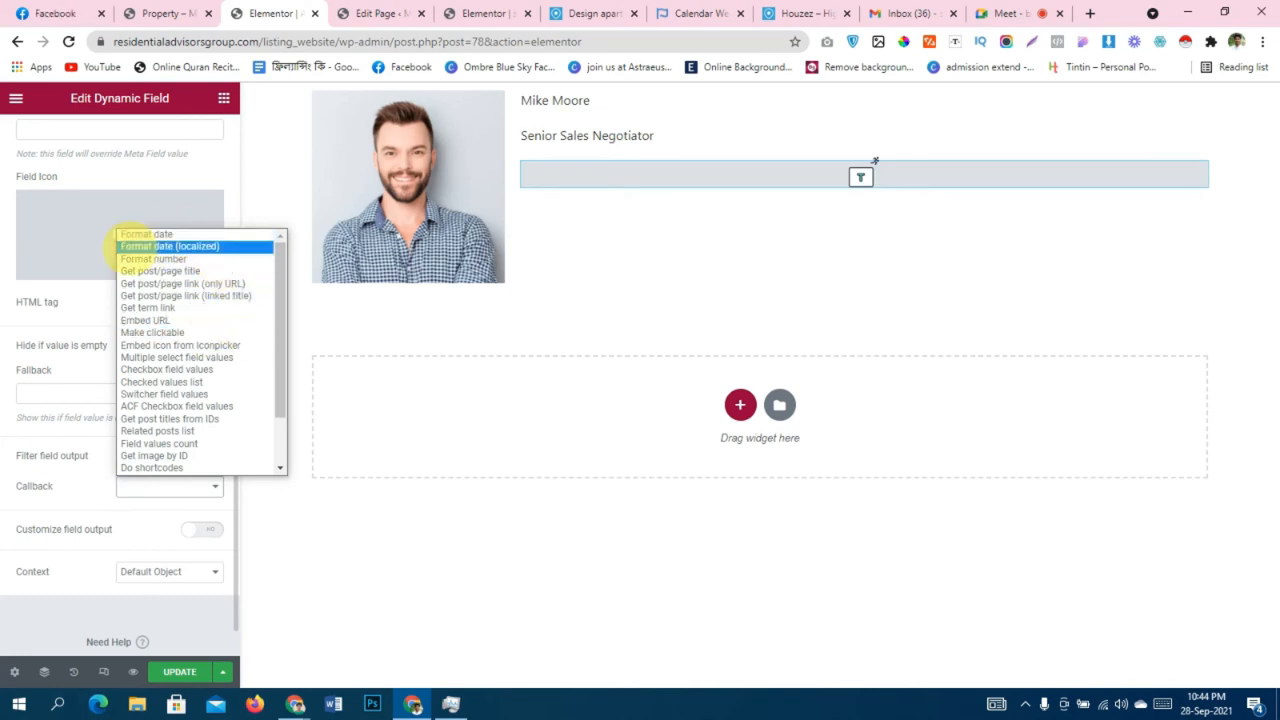
{"action": "left_click", "coordinate": [60, 345]}
{"action": "left_click", "coordinate": [202, 381]}
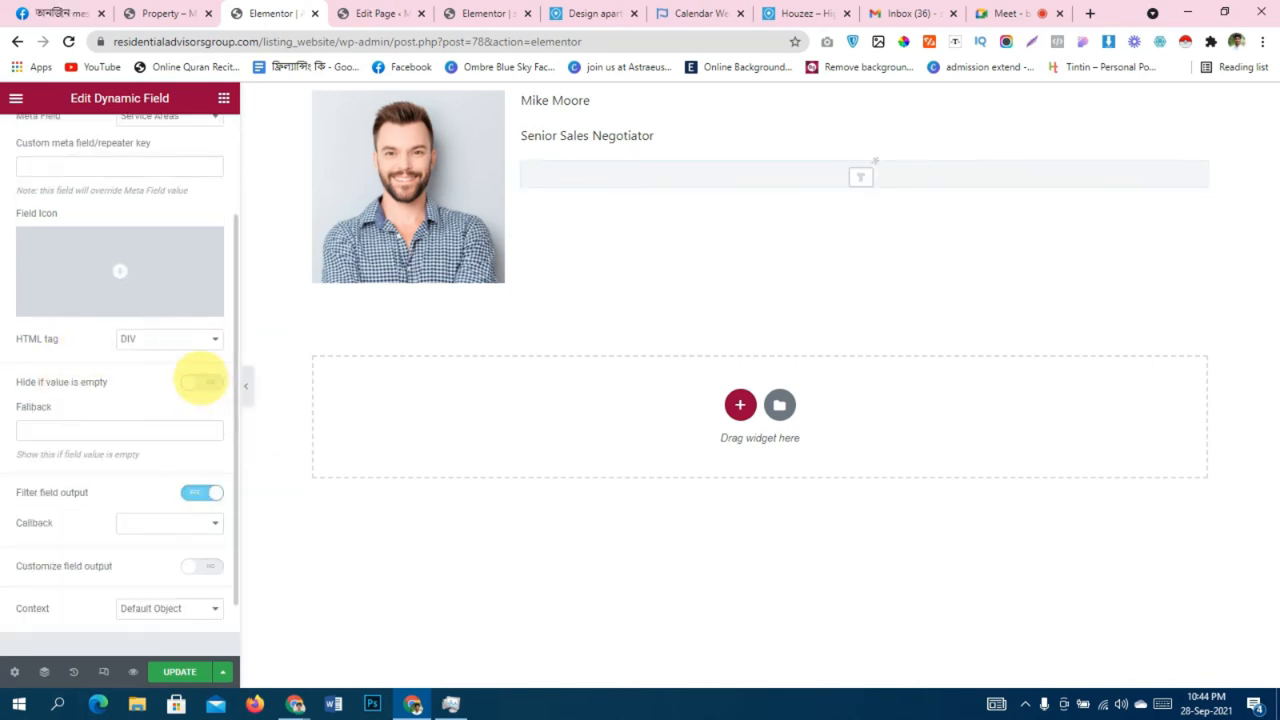
{"action": "left_click", "coordinate": [201, 380]}
{"action": "left_click", "coordinate": [200, 421]}
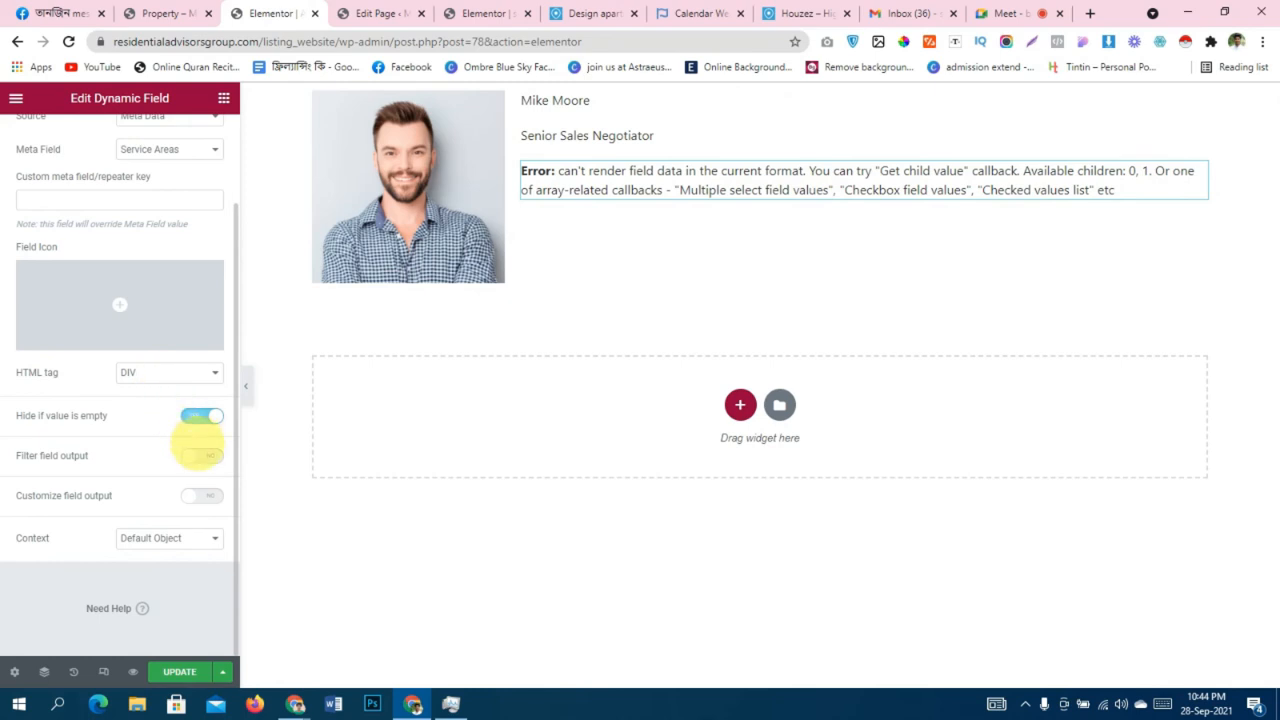
{"action": "left_click", "coordinate": [200, 455]}
{"action": "left_click", "coordinate": [152, 487]}
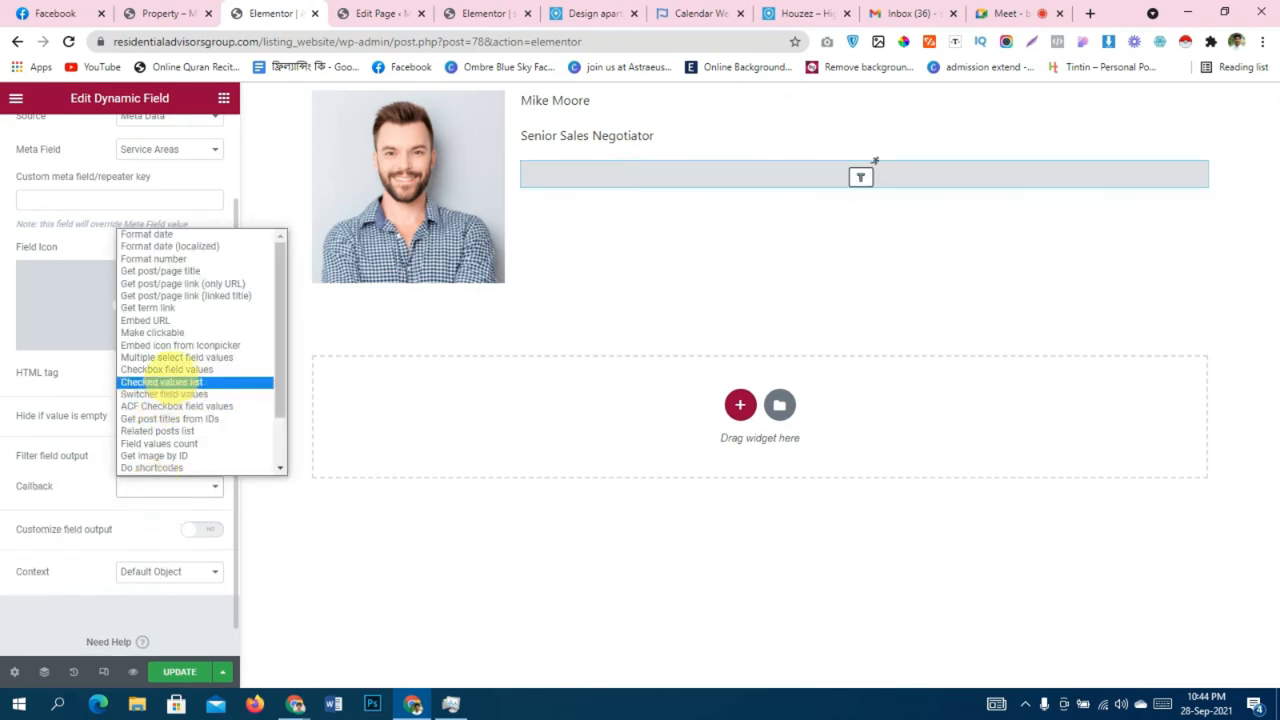
{"action": "left_click", "coordinate": [180, 369]}
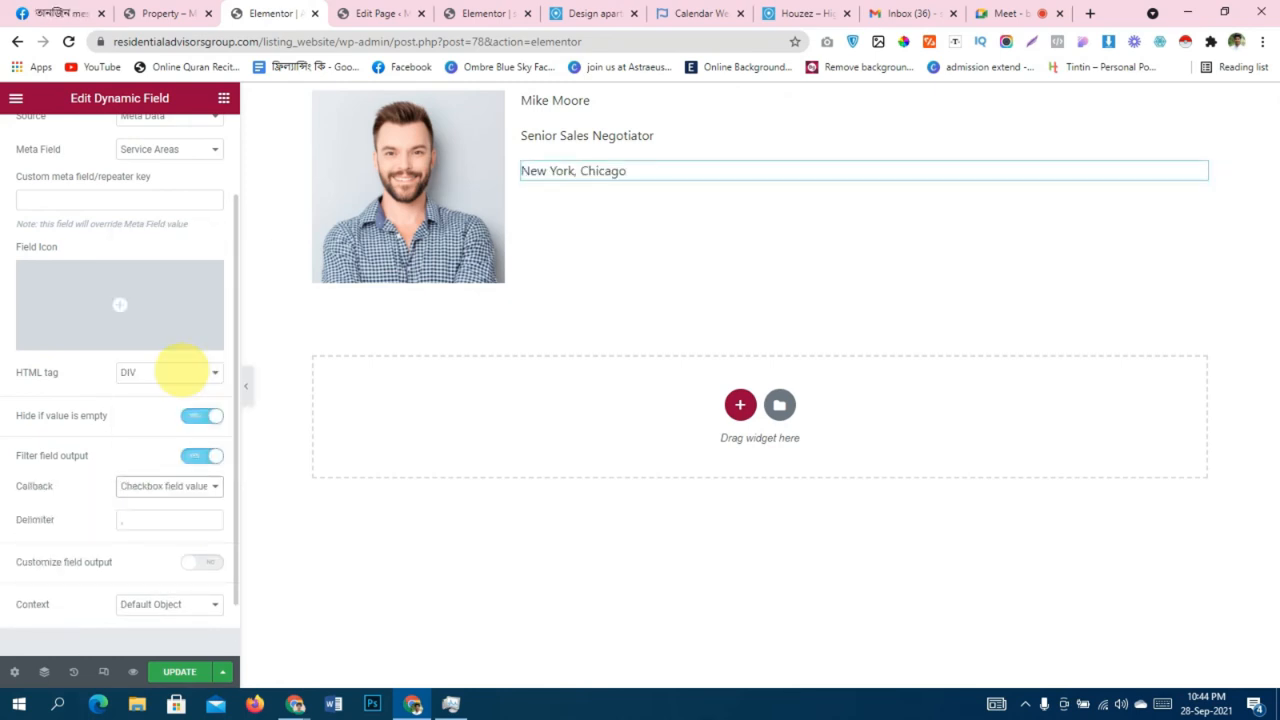
Customize the Service Areas field's output with the format "Cover Areas : %s".
{"action": "scroll", "coordinate": [100, 539], "scroll_direction": "down", "scroll_amount": 1}
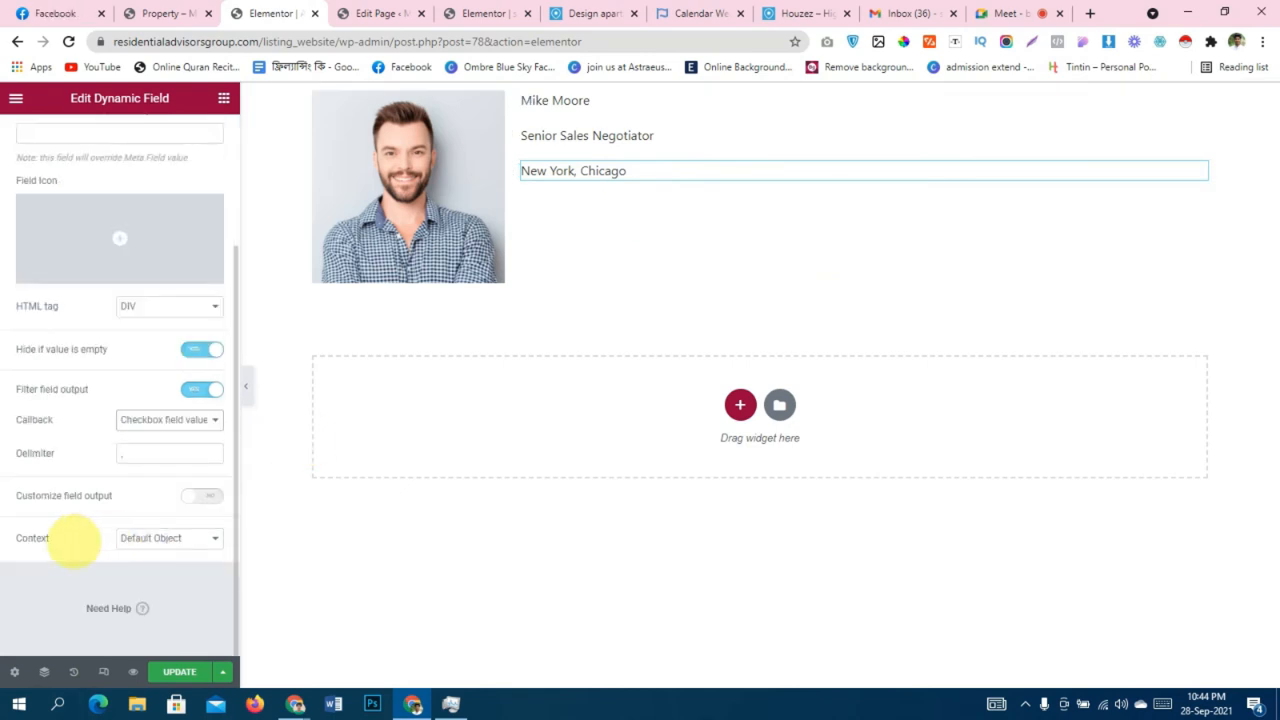
{"action": "left_click", "coordinate": [205, 495]}
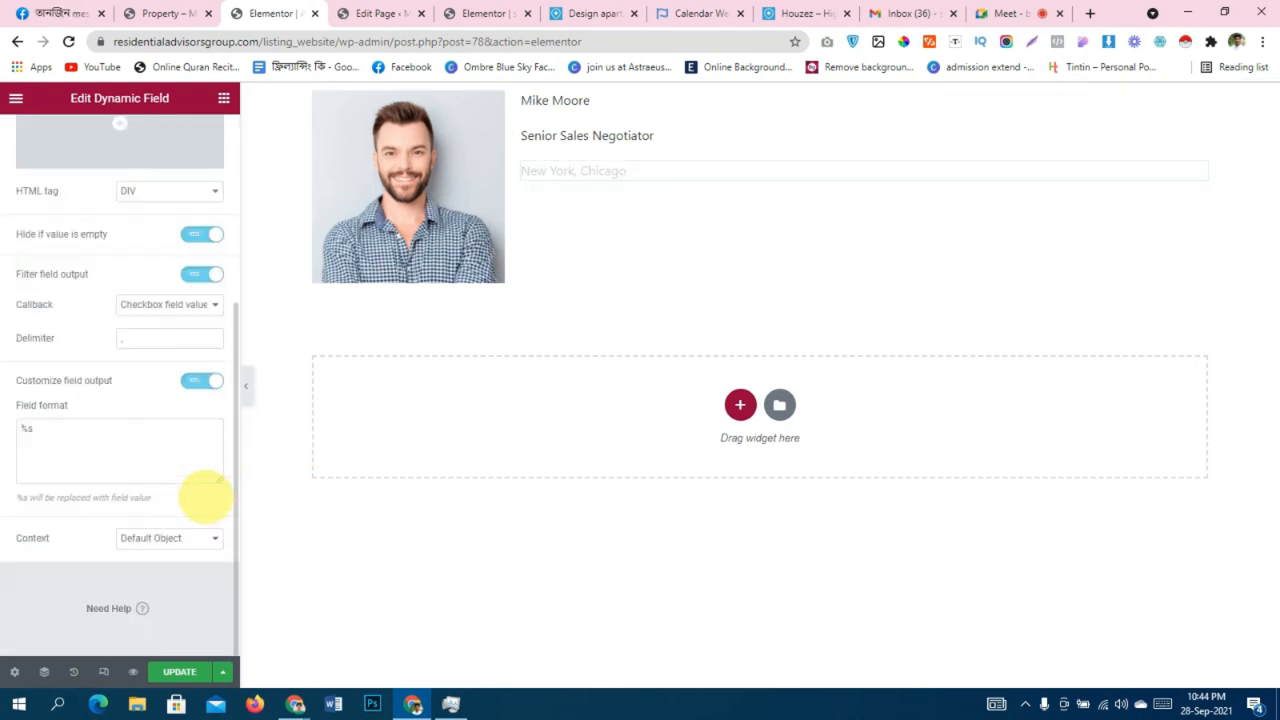
{"action": "left_click", "coordinate": [26, 428]}
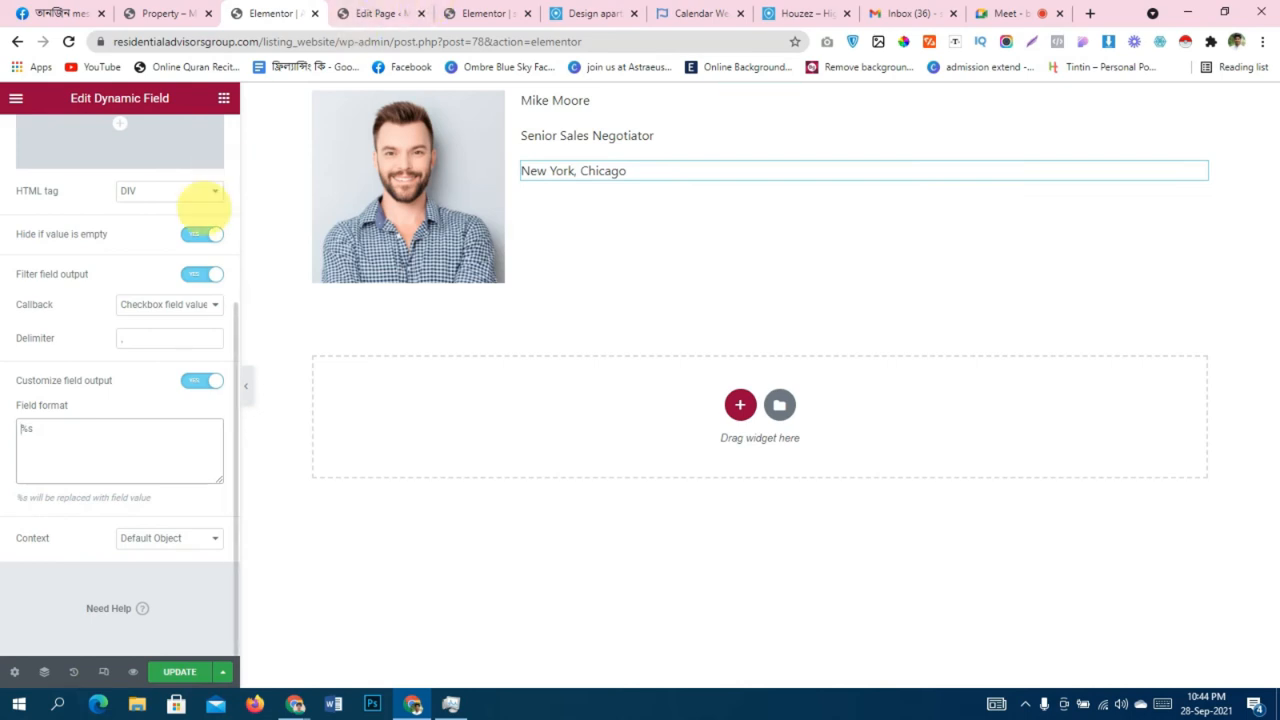
{"action": "type", "text": "Cover"}
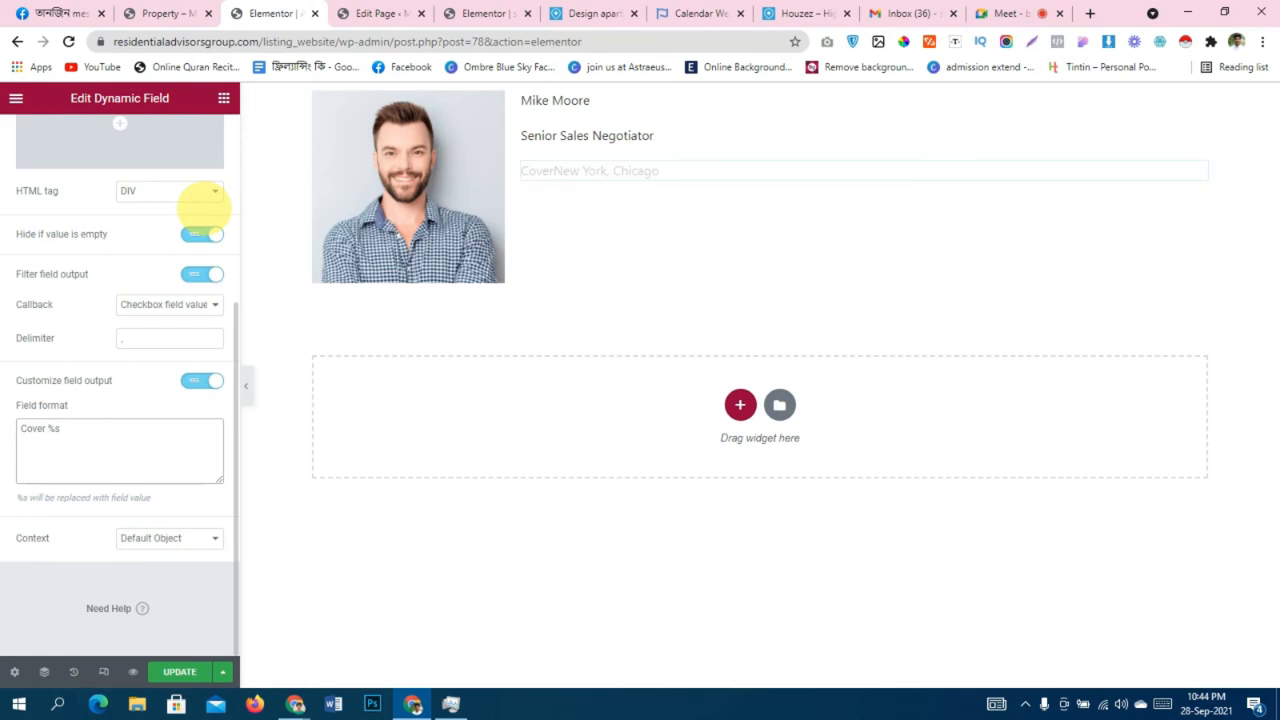
{"action": "type", "text": " Areas "}
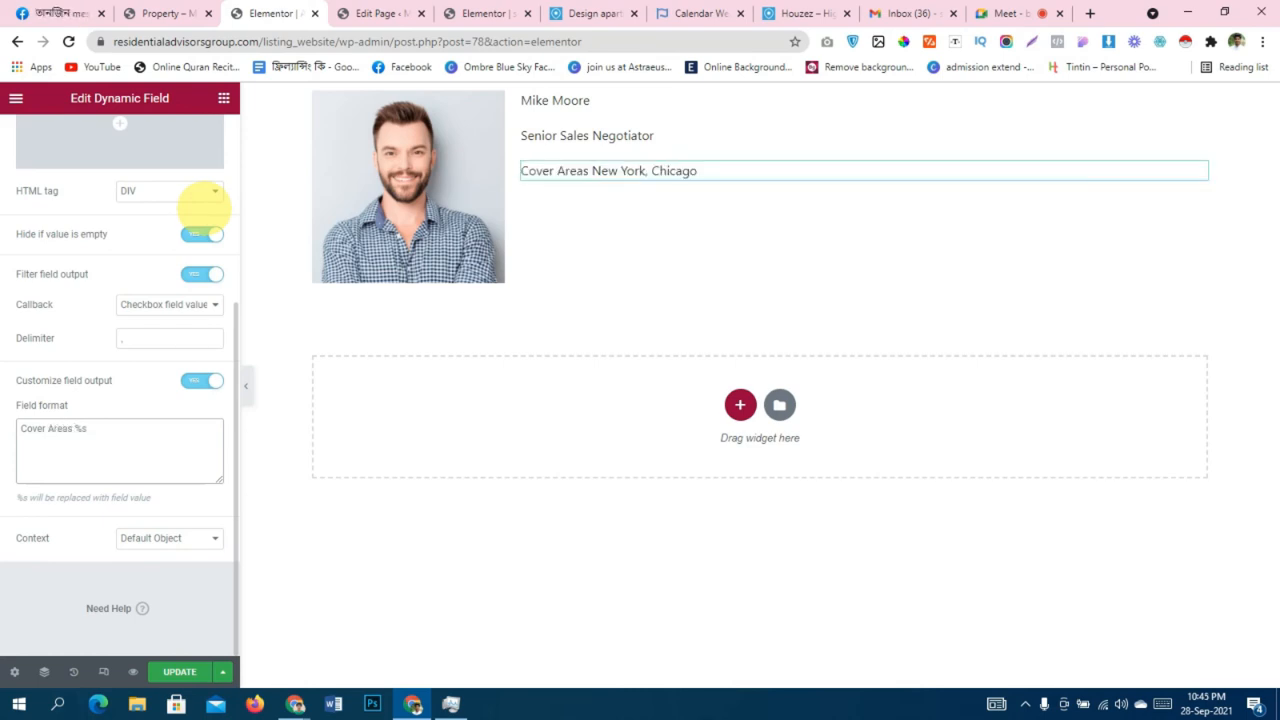
{"action": "type", "text": ":"}
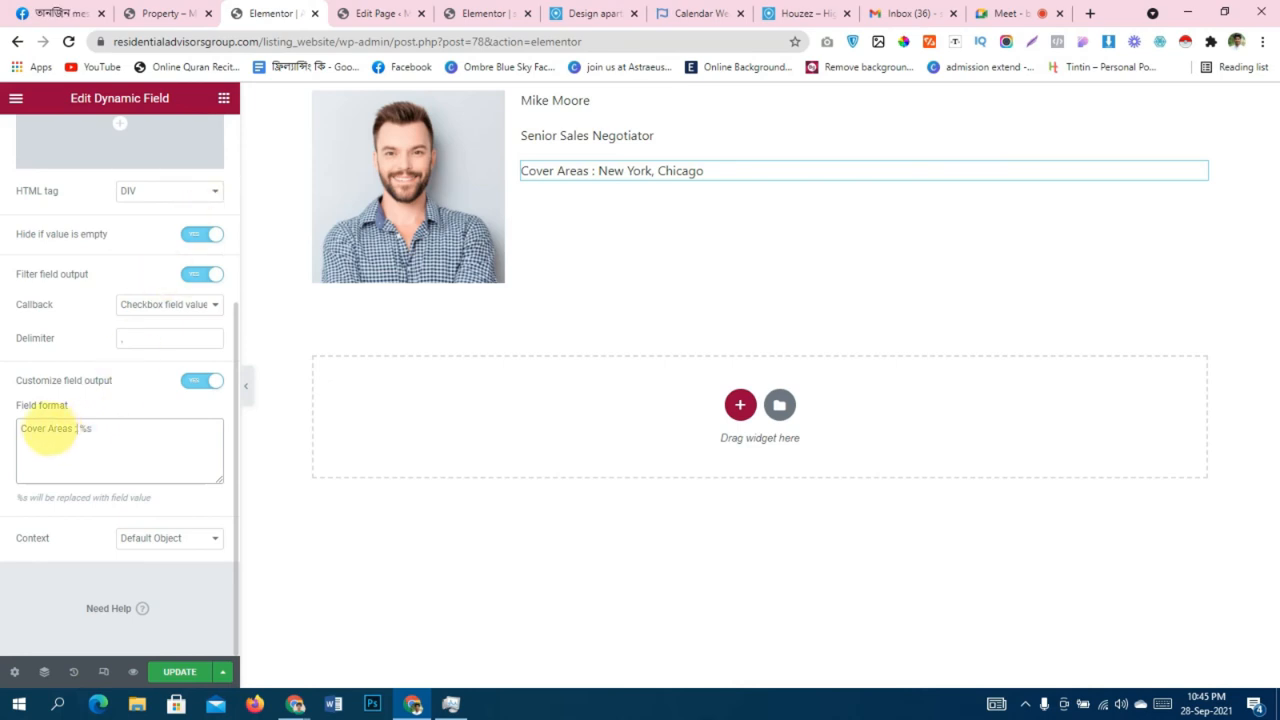
Make the Service Areas label bold by changing the field format to "<b>Cover Areas : </b>%s".
{"action": "left_click", "coordinate": [20, 426]}
{"action": "type", "text": "<b>"}
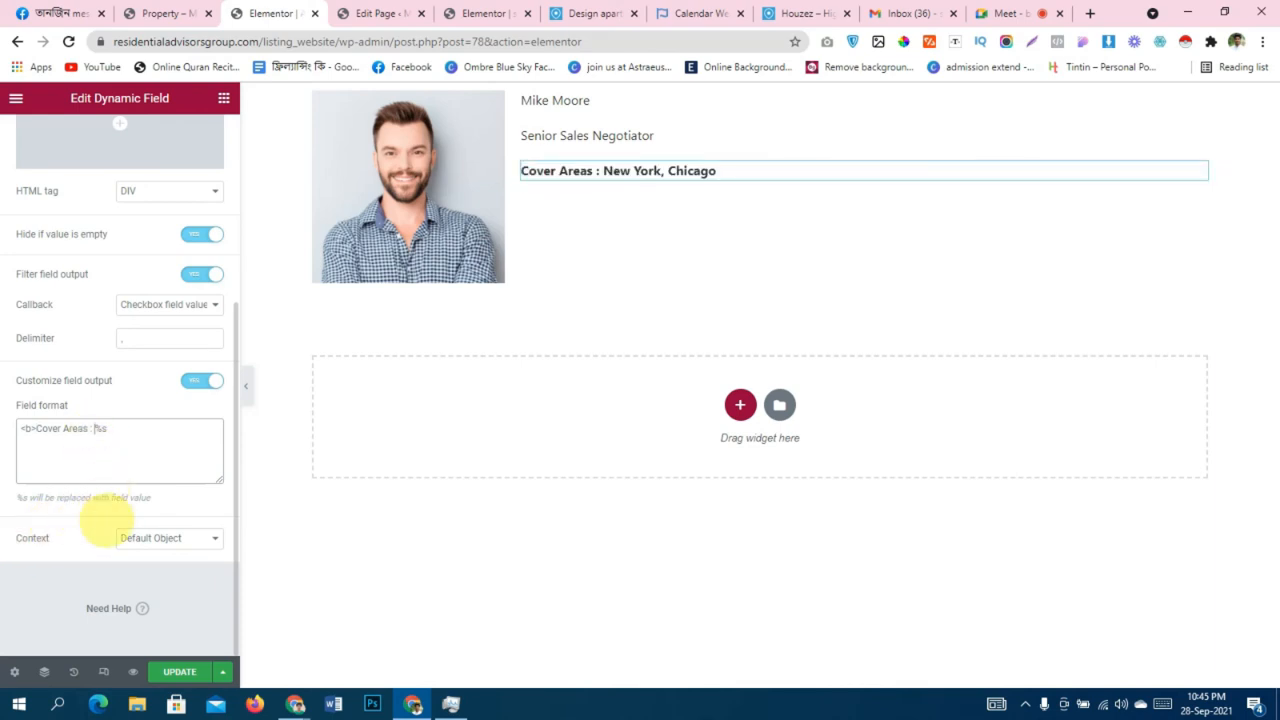
{"action": "type", "text": "<"}
{"action": "type", "text": "/"}
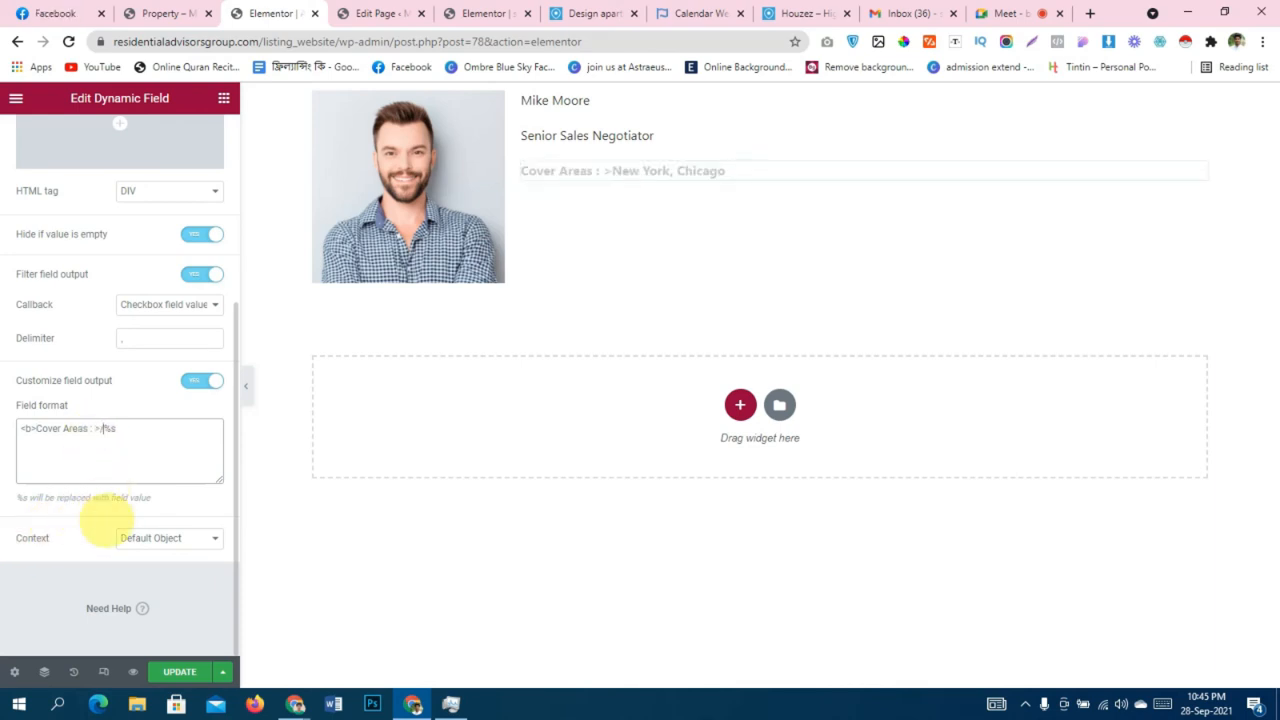
{"action": "key", "text": "BackSpace"}
{"action": "key", "text": "BackSpace"}
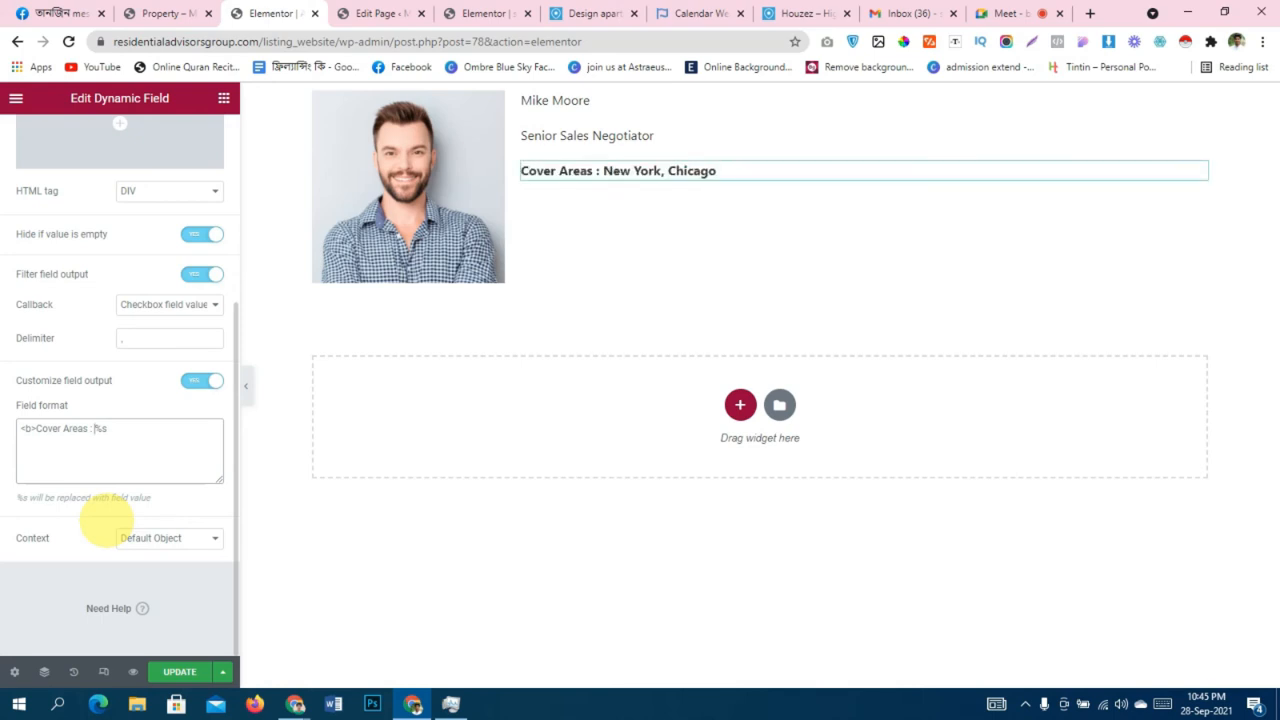
{"action": "type", "text": "<"}
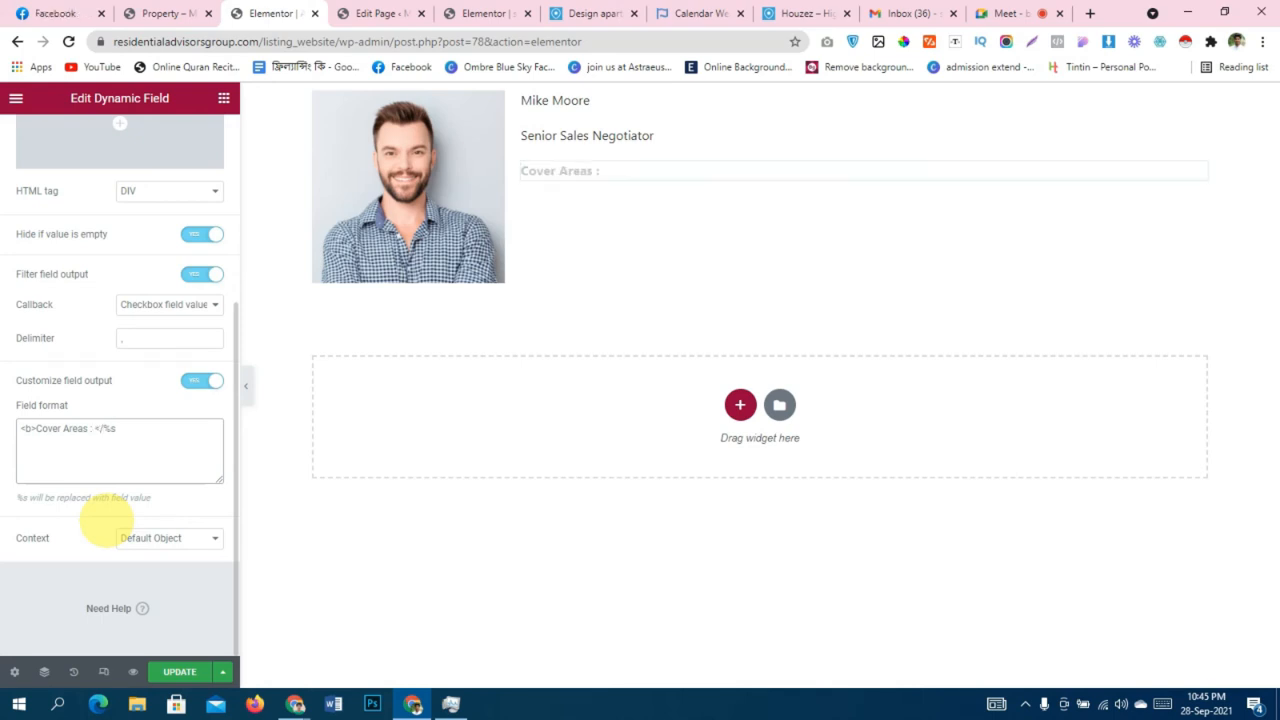
{"action": "type", "text": "/b>"}
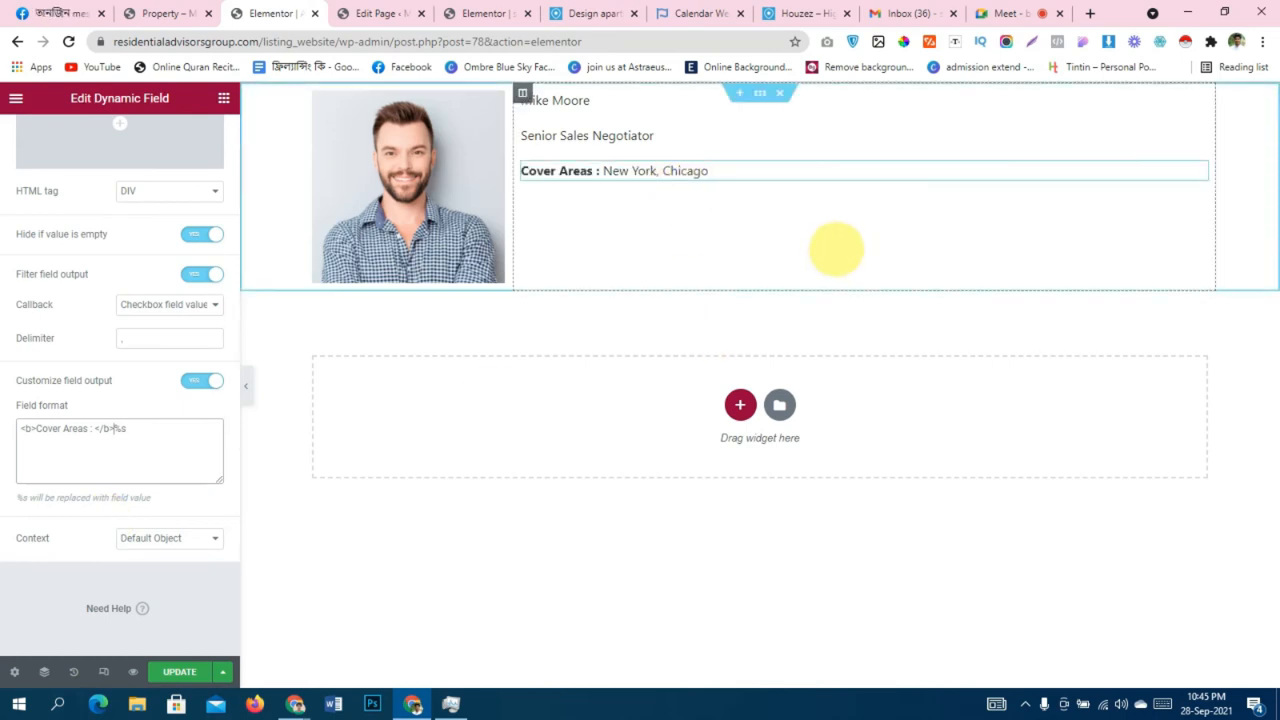
Add a two-column Inner Section below the Cover Areas field in the agent details column.
{"action": "left_click", "coordinate": [605, 97]}
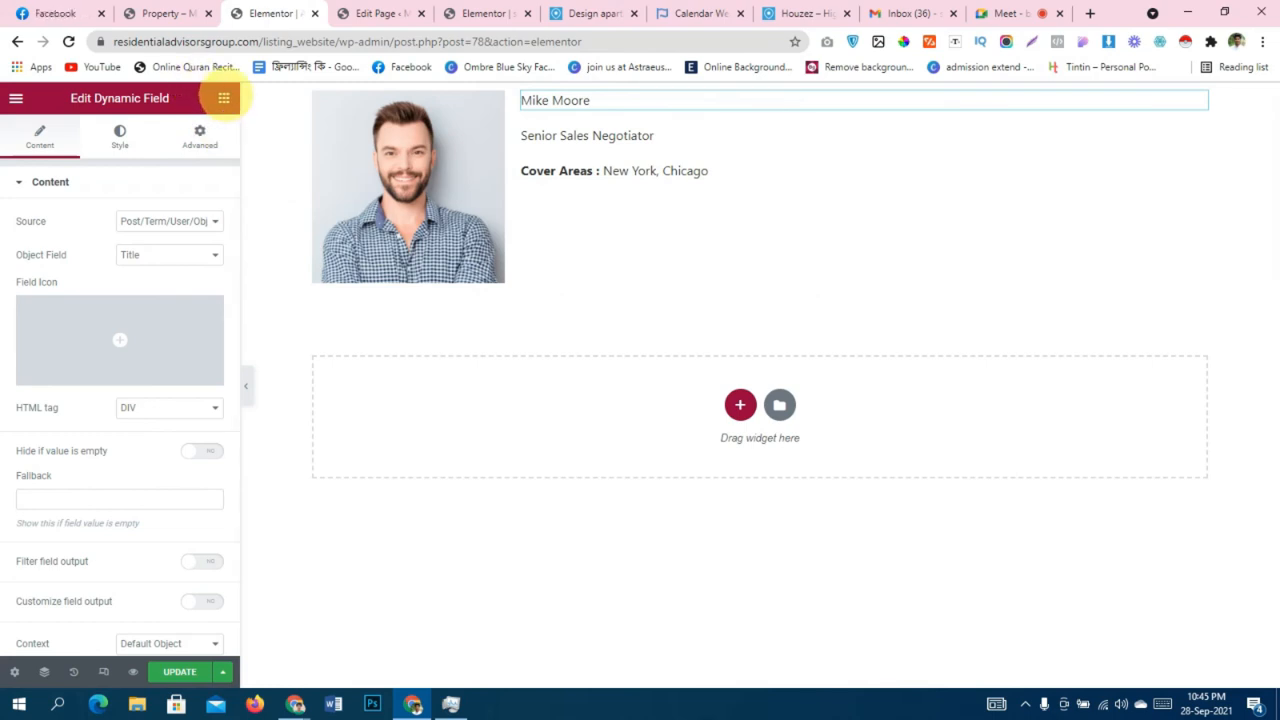
{"action": "left_click", "coordinate": [223, 97]}
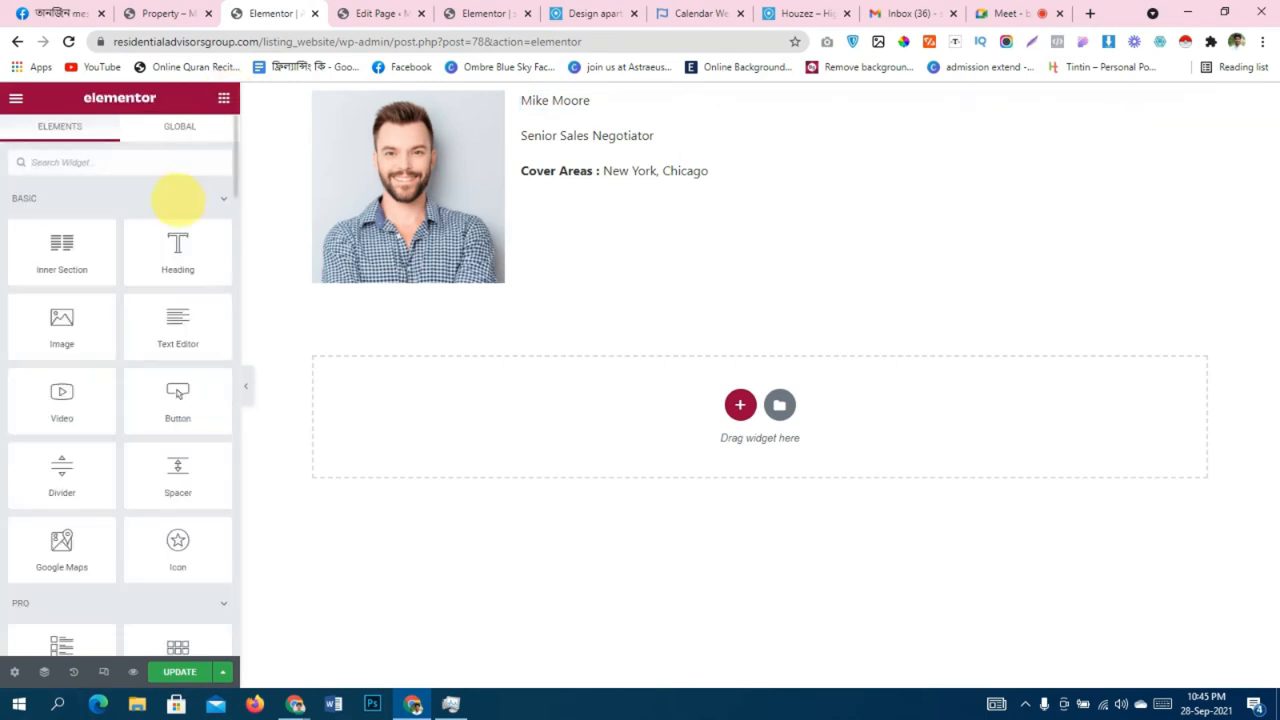
{"action": "left_click_drag", "start_coordinate": [62, 255], "coordinate": [633, 214]}
{"action": "left_click", "coordinate": [600, 212]}
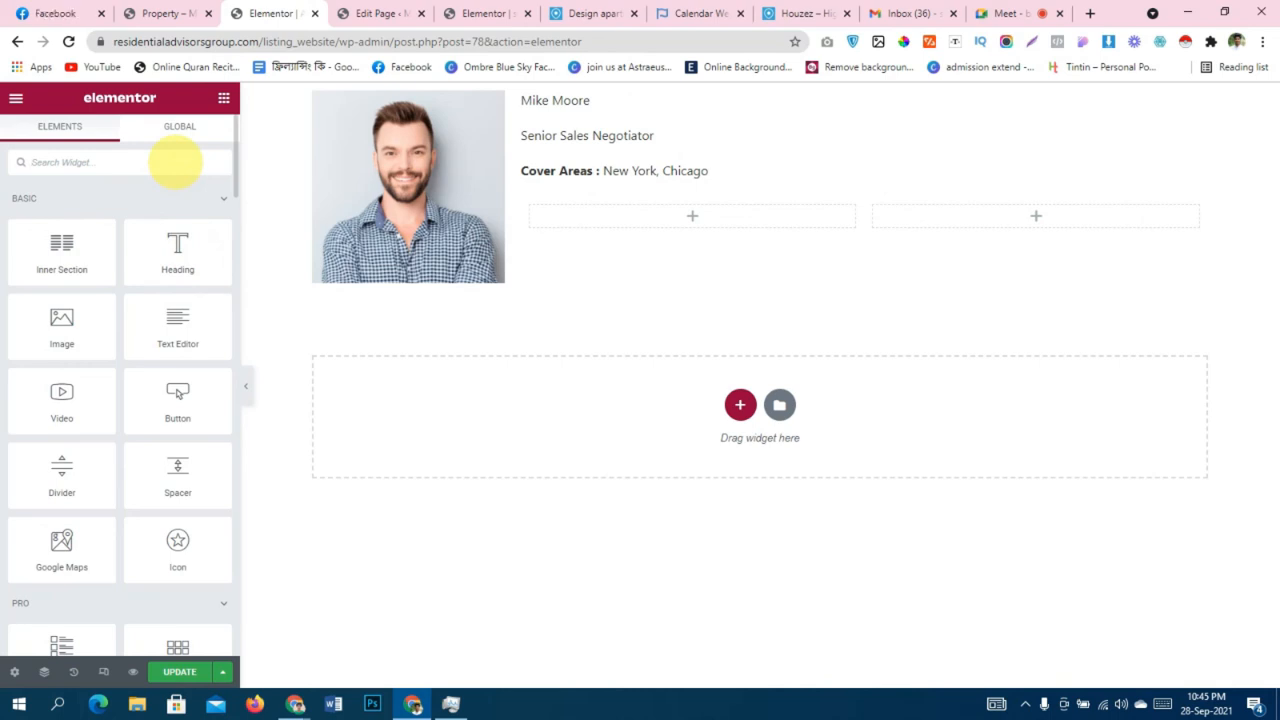
{"action": "type", "text": "off"}
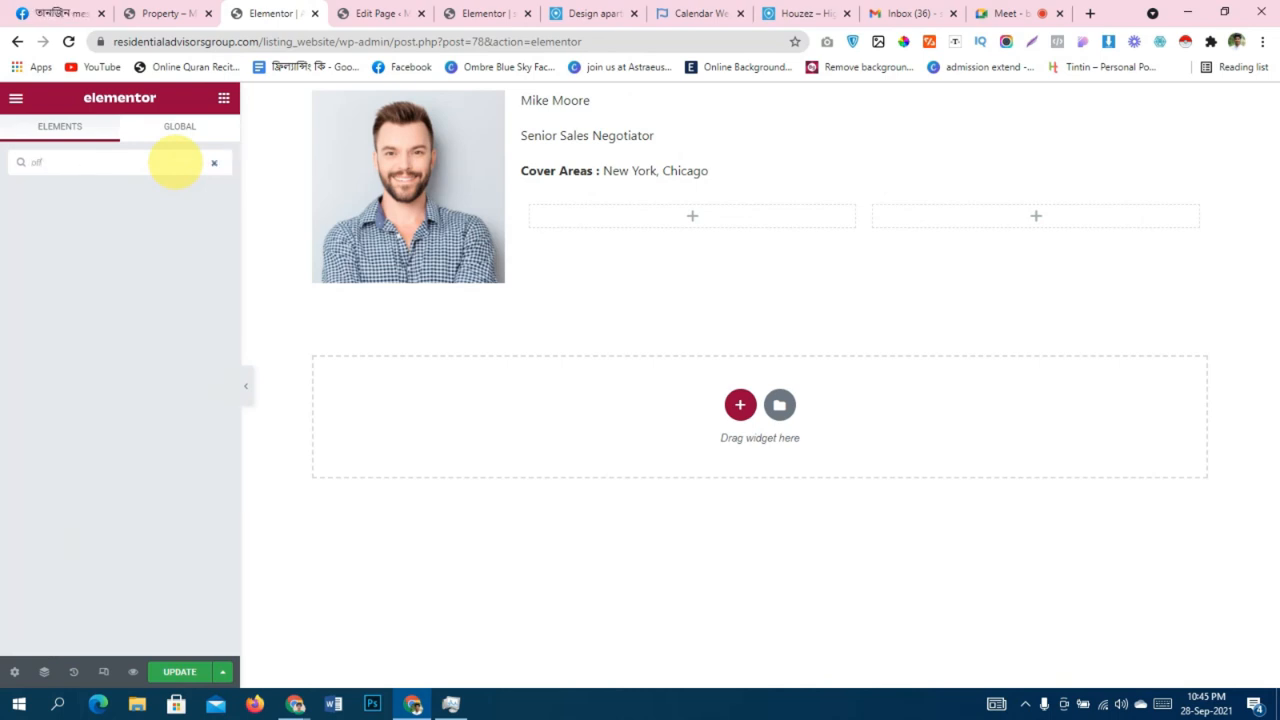
{"action": "key", "text": "BackSpace"}
{"action": "key", "text": "BackSpace"}
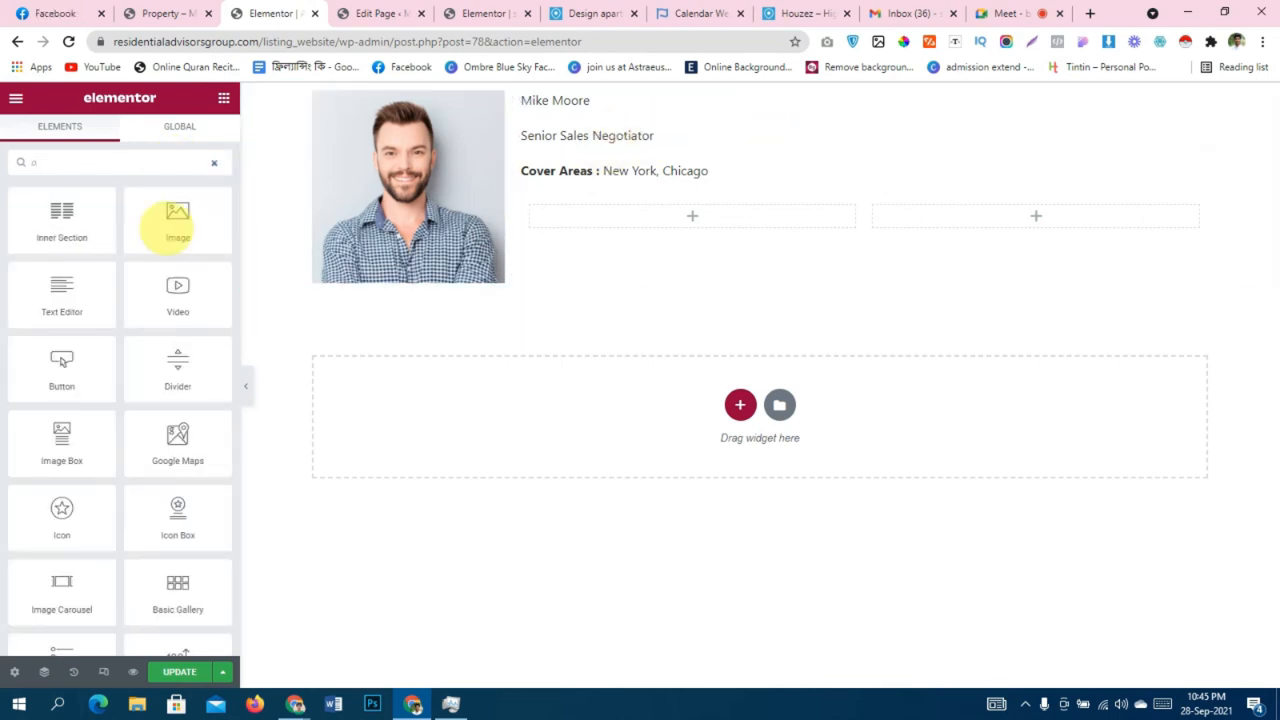
{"action": "scroll", "coordinate": [106, 337], "scroll_direction": "down", "scroll_amount": 5}
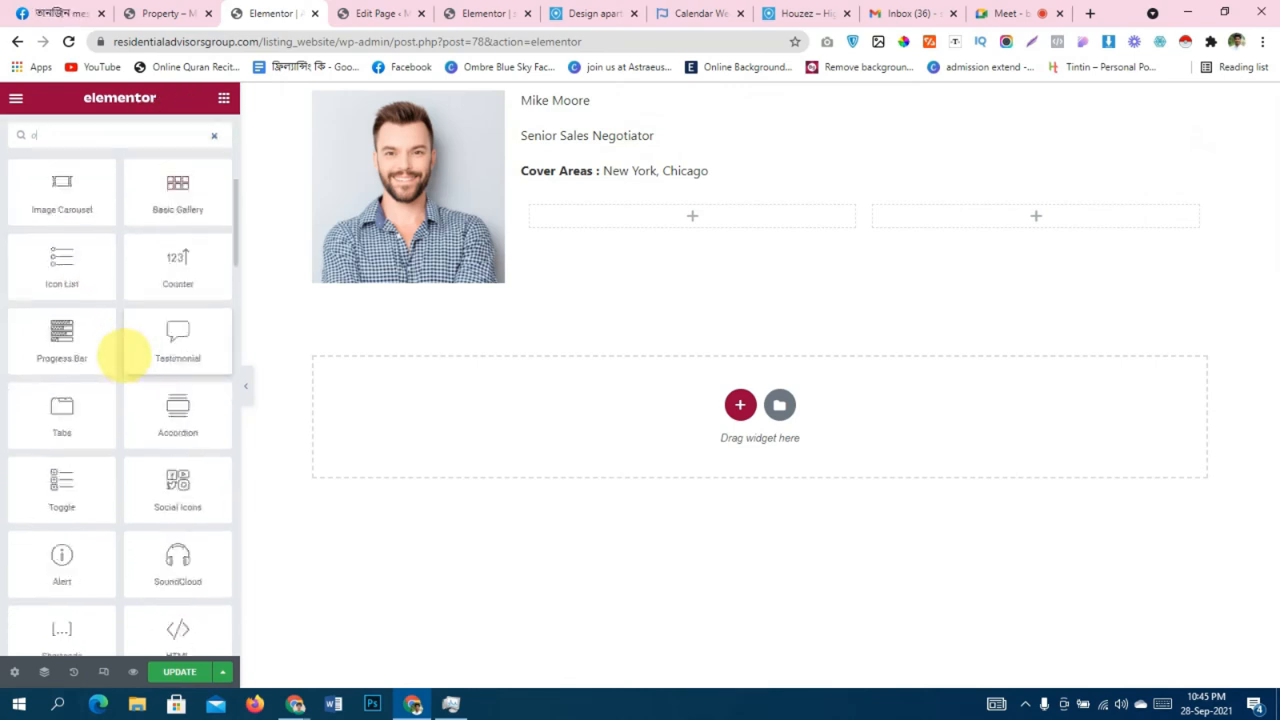
{"action": "scroll", "coordinate": [130, 358], "scroll_direction": "down", "scroll_amount": 6}
{"action": "scroll", "coordinate": [149, 360], "scroll_direction": "up", "scroll_amount": 12}
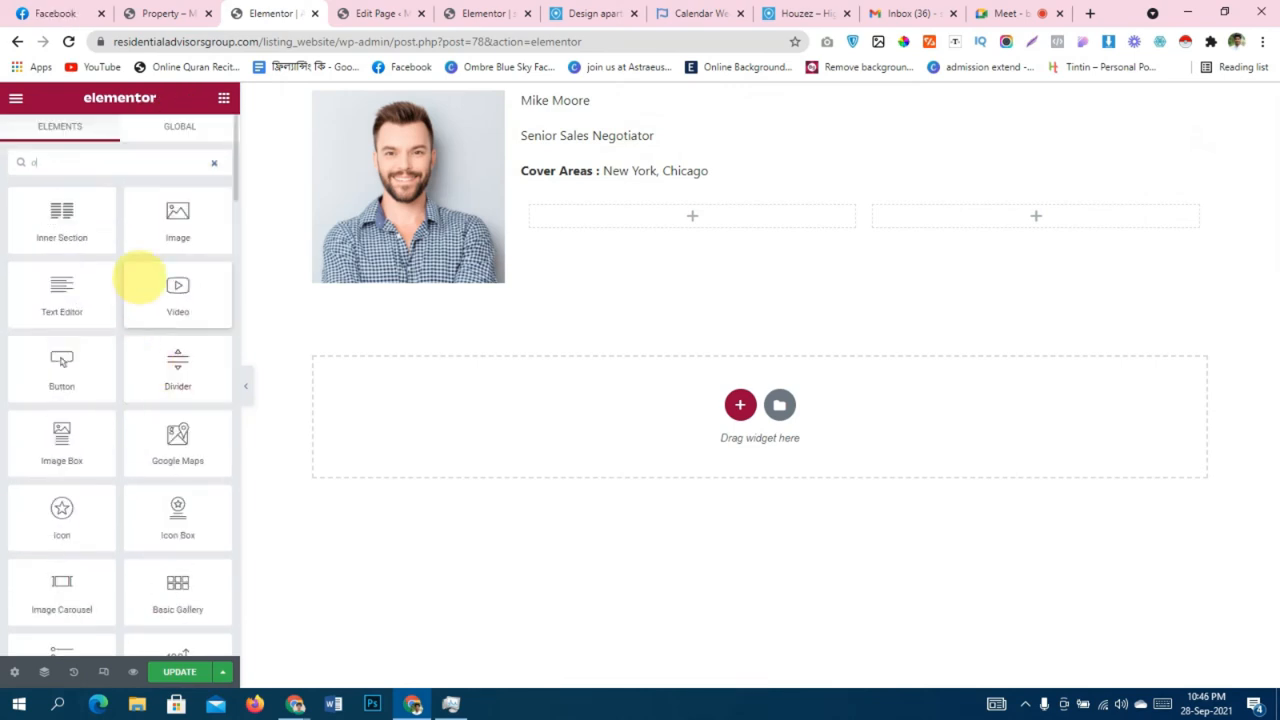
{"action": "double_click", "coordinate": [140, 170]}
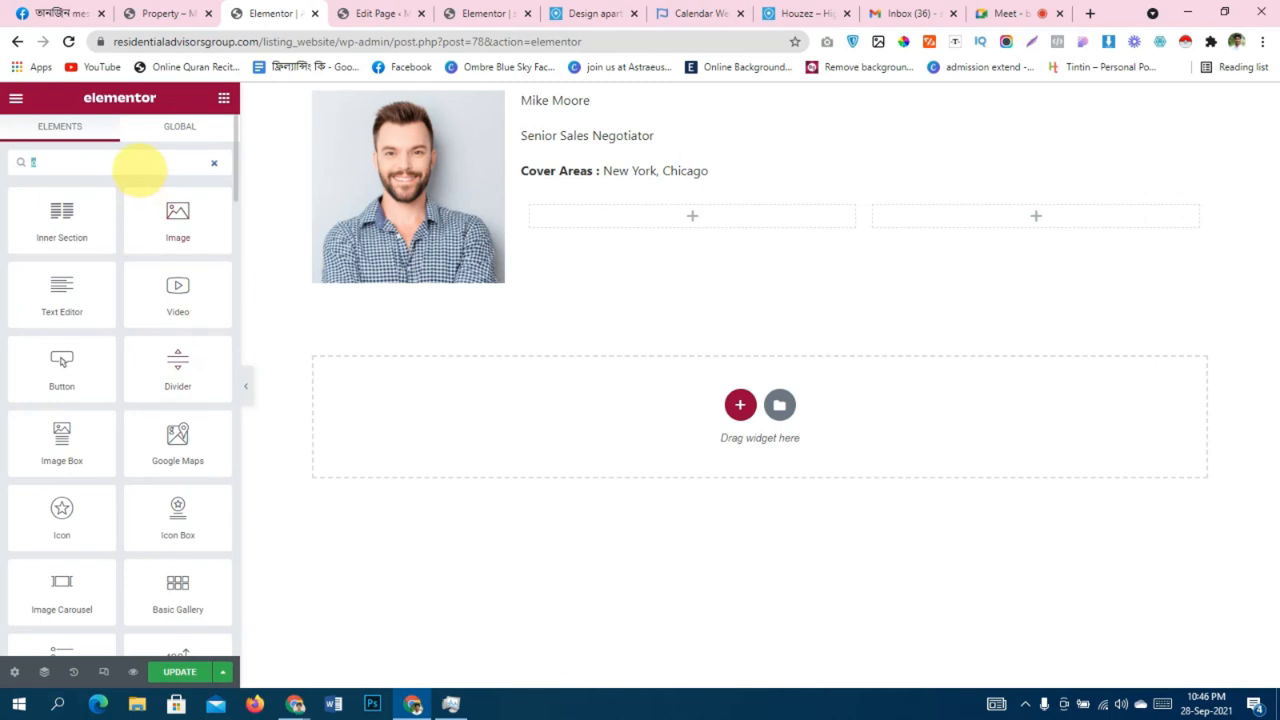
{"action": "key", "text": "BackSpace"}
Add a Heading widget to the first column of the inner section and title it "Office".
{"action": "type", "text": "t"}
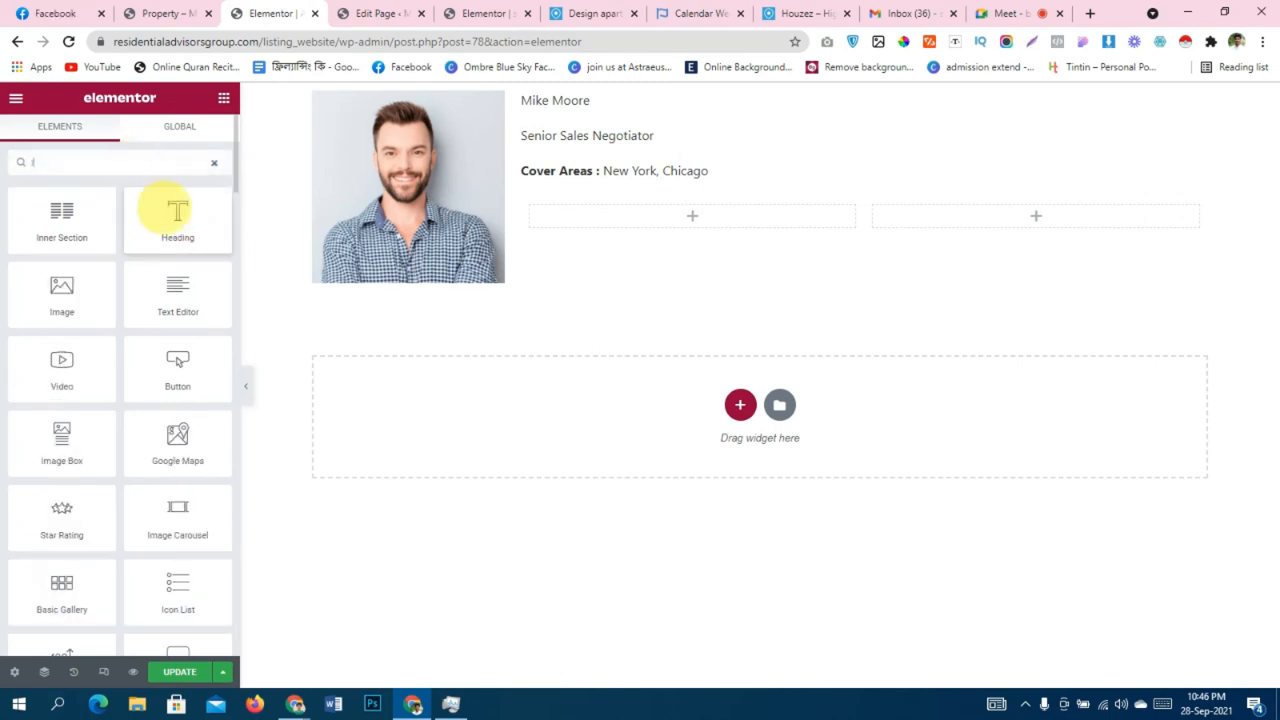
{"action": "left_click_drag", "start_coordinate": [175, 211], "coordinate": [560, 212]}
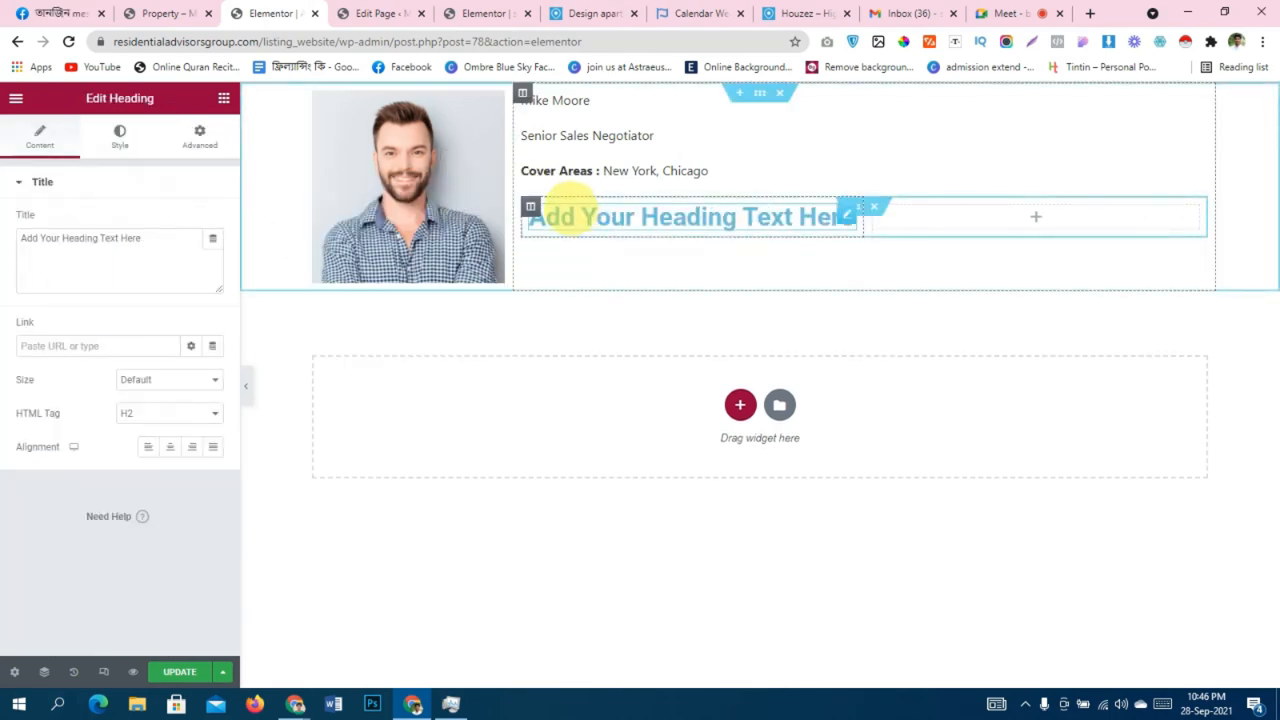
{"action": "left_click_drag", "start_coordinate": [149, 241], "coordinate": [6, 245]}
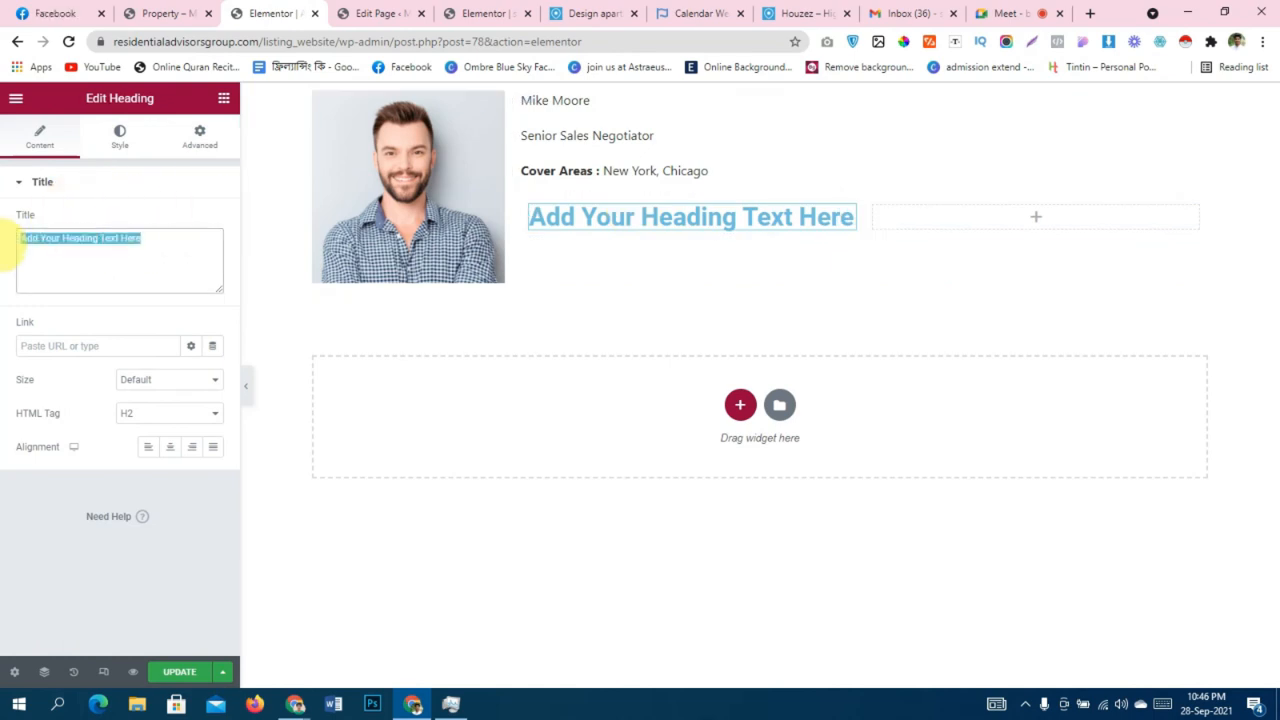
{"action": "type", "text": "Office"}
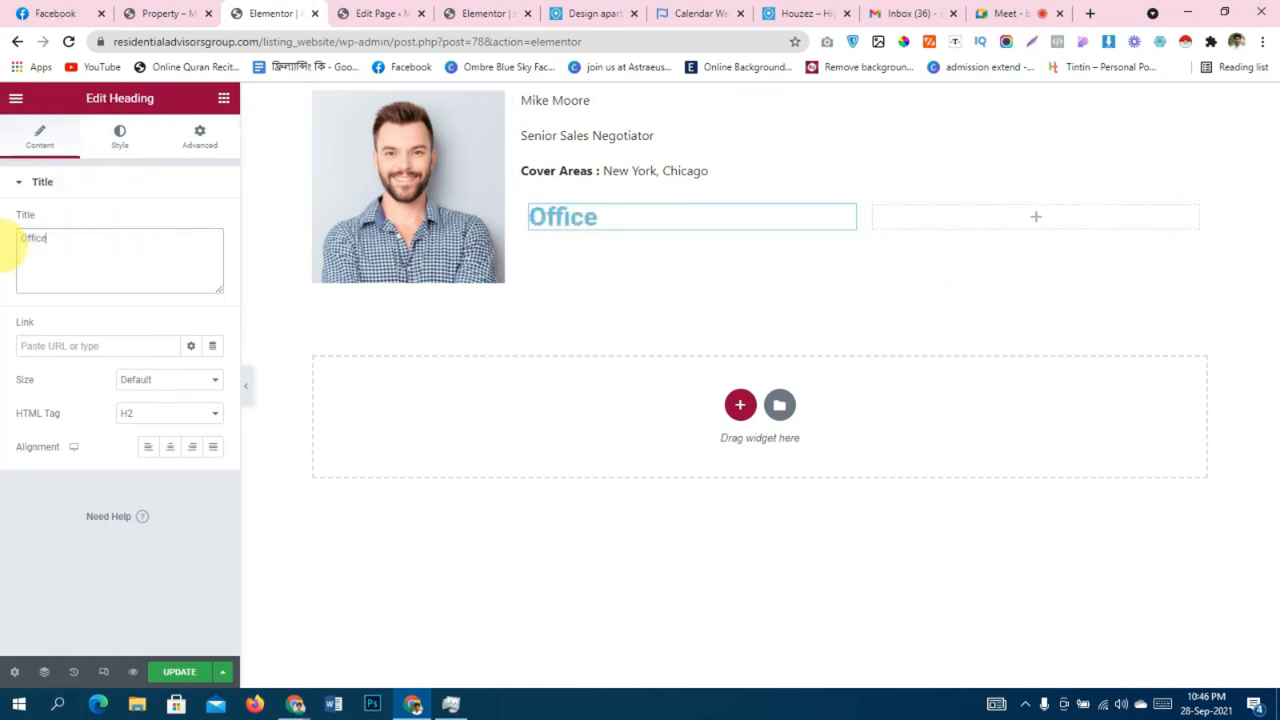
Style the Office heading with text color #000000 and a font size of 17 px.
{"action": "left_click", "coordinate": [119, 137]}
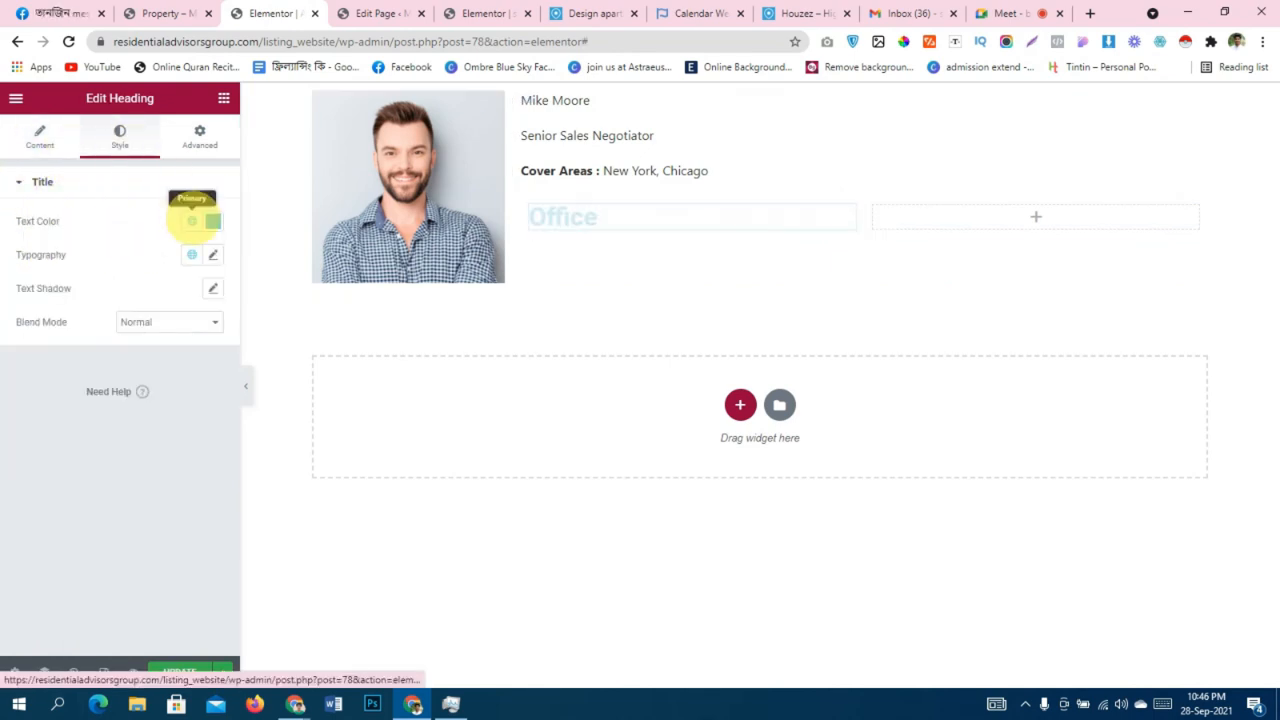
{"action": "left_click", "coordinate": [212, 221]}
{"action": "left_click", "coordinate": [30, 403]}
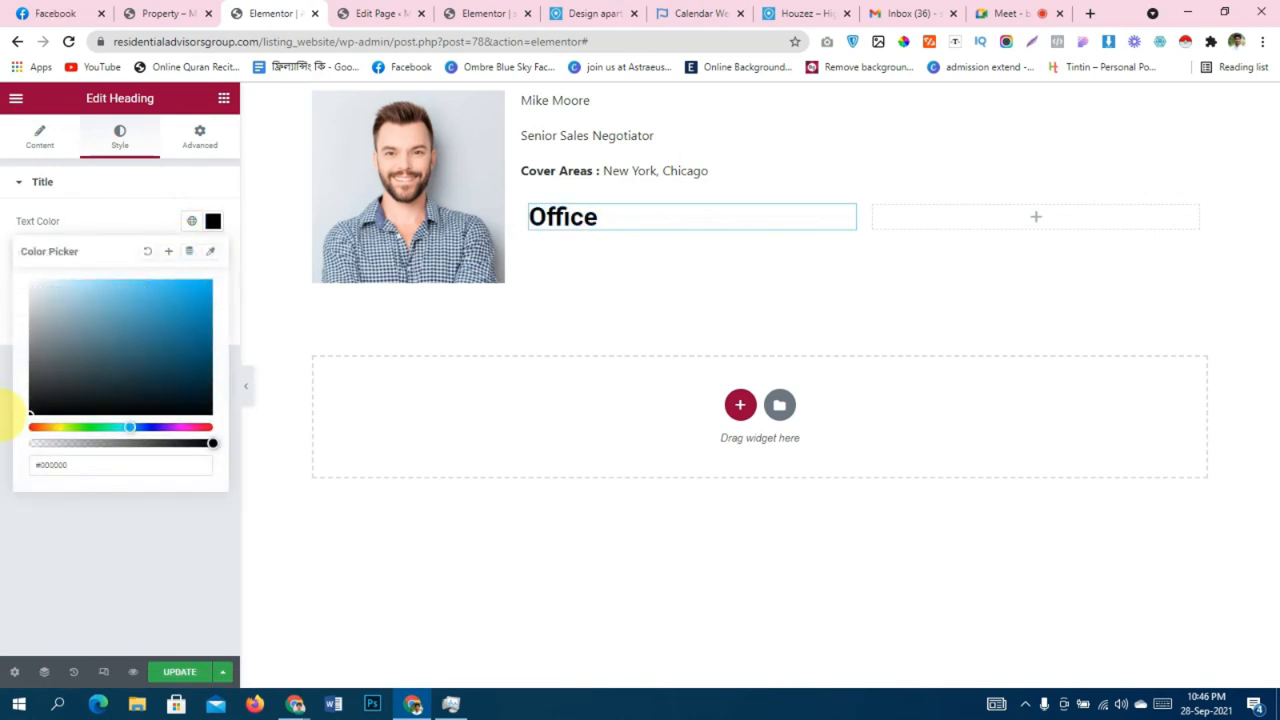
{"action": "left_click", "coordinate": [6, 372]}
{"action": "left_click", "coordinate": [212, 254]}
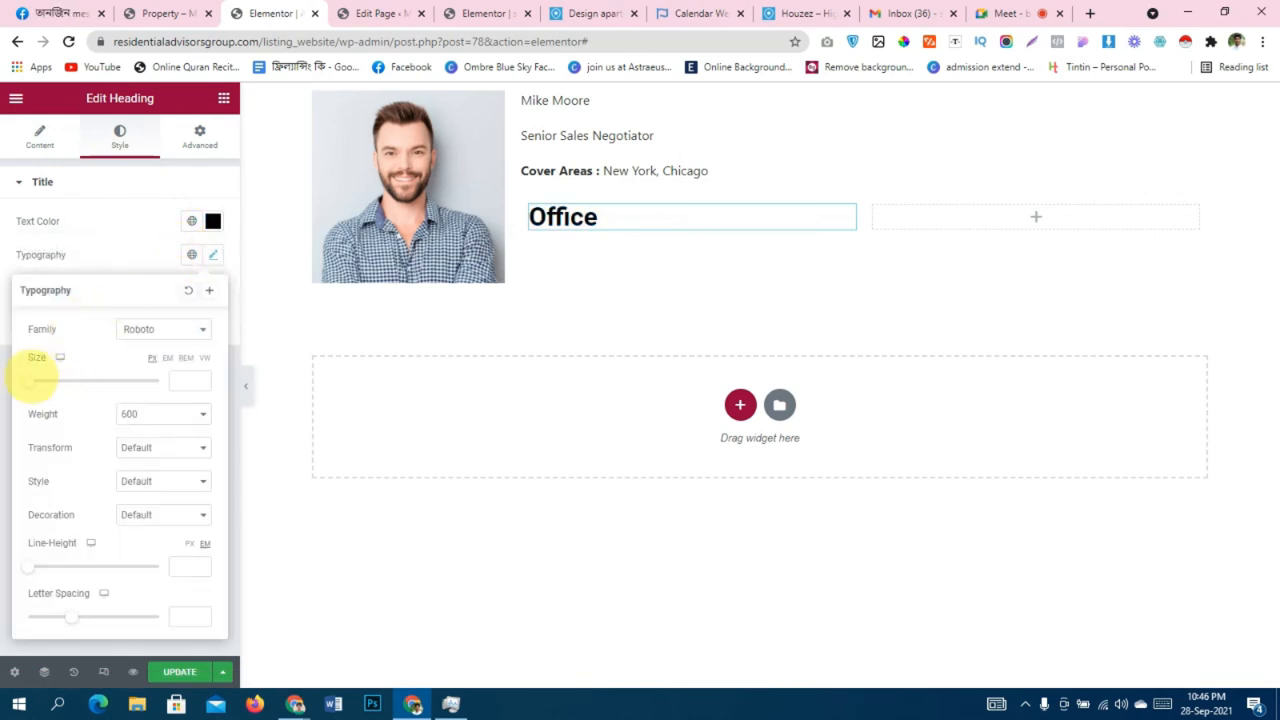
{"action": "left_click", "coordinate": [33, 380]}
{"action": "left_click_drag", "start_coordinate": [32, 380], "coordinate": [36, 381]}
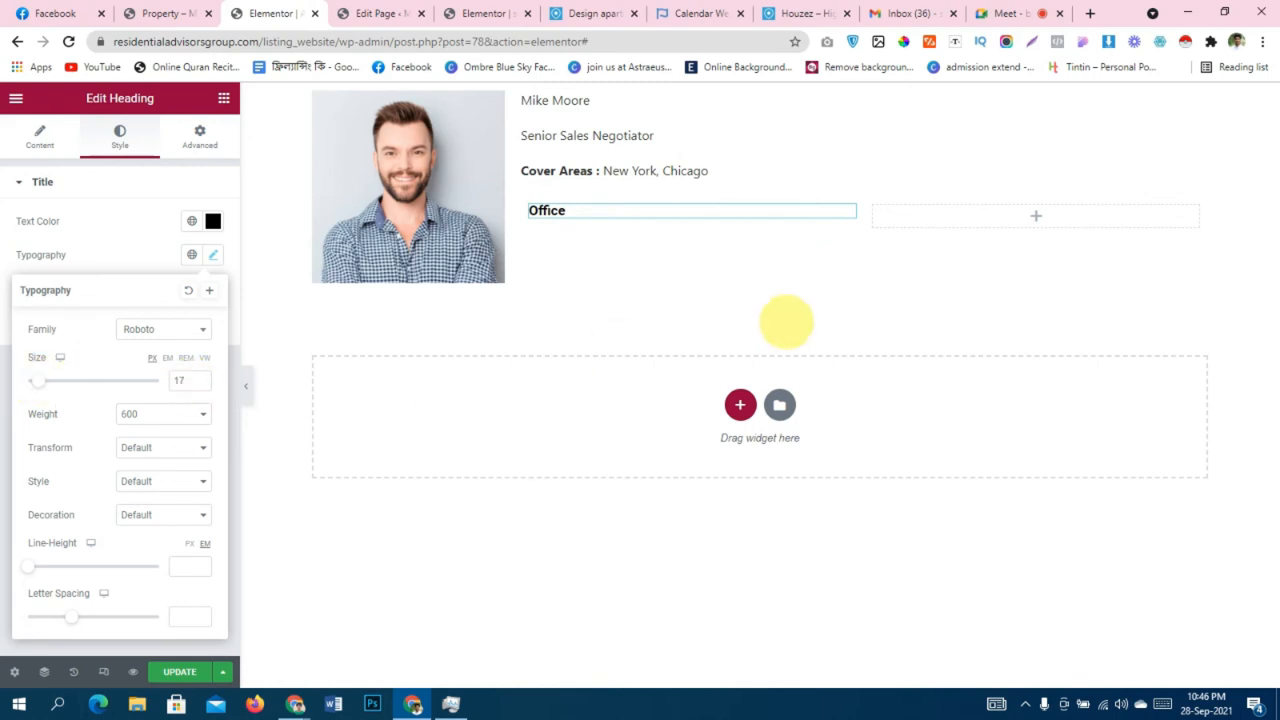
Add a Dynamic Field to the inner section's second column, using Meta Data with the Phone Number meta field, and align its items to the right.
{"action": "left_click", "coordinate": [920, 214]}
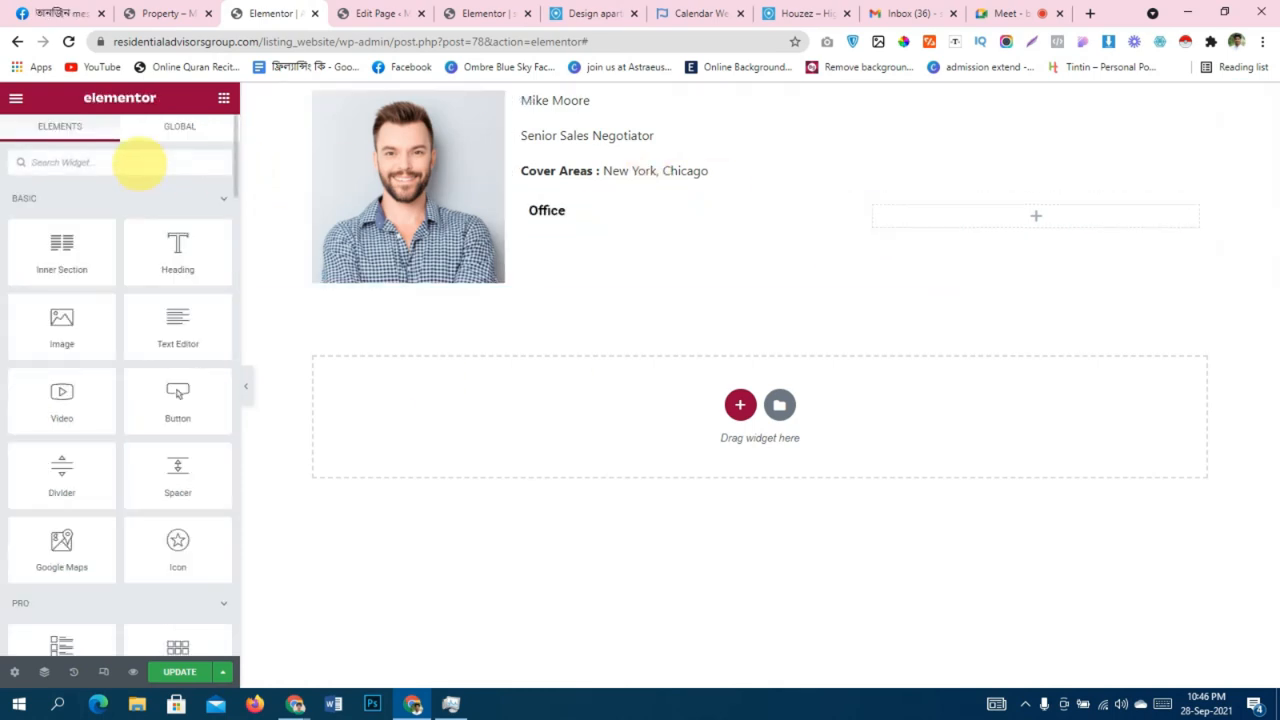
{"action": "type", "text": "dyna"}
{"action": "left_click_drag", "start_coordinate": [94, 197], "coordinate": [1011, 211]}
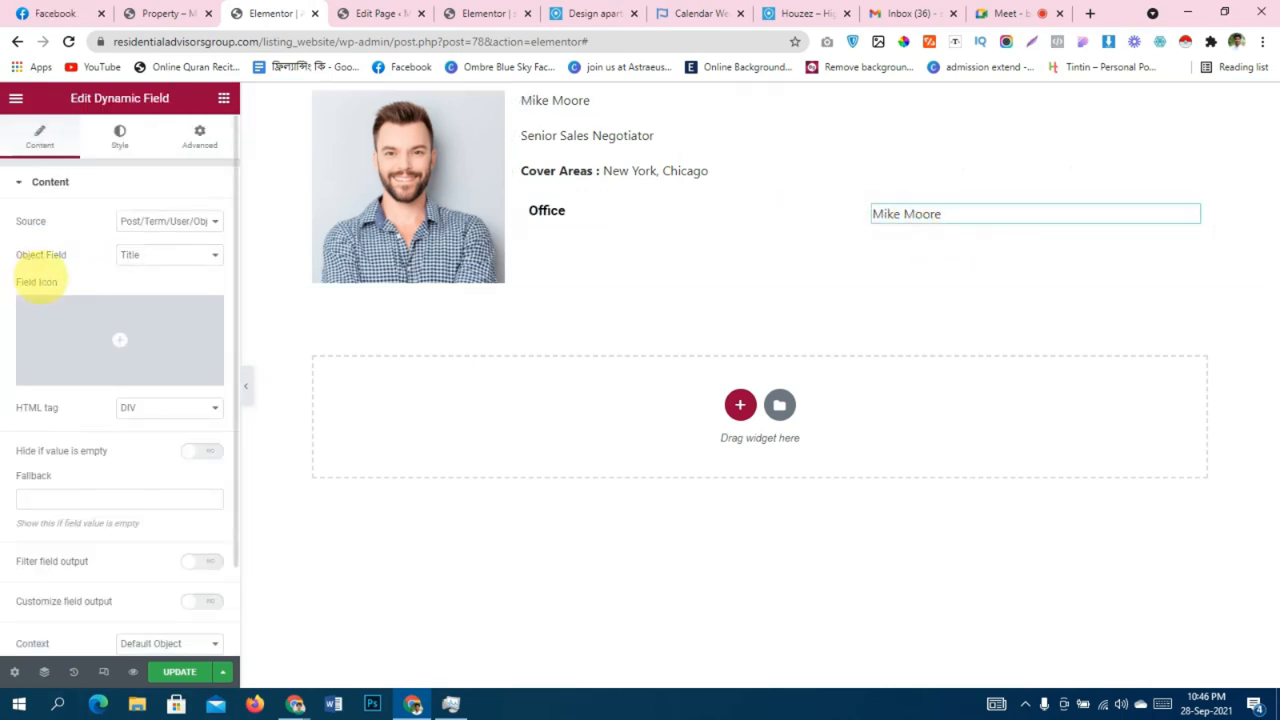
{"action": "left_click", "coordinate": [137, 220]}
{"action": "left_click", "coordinate": [150, 248]}
{"action": "left_click", "coordinate": [160, 254]}
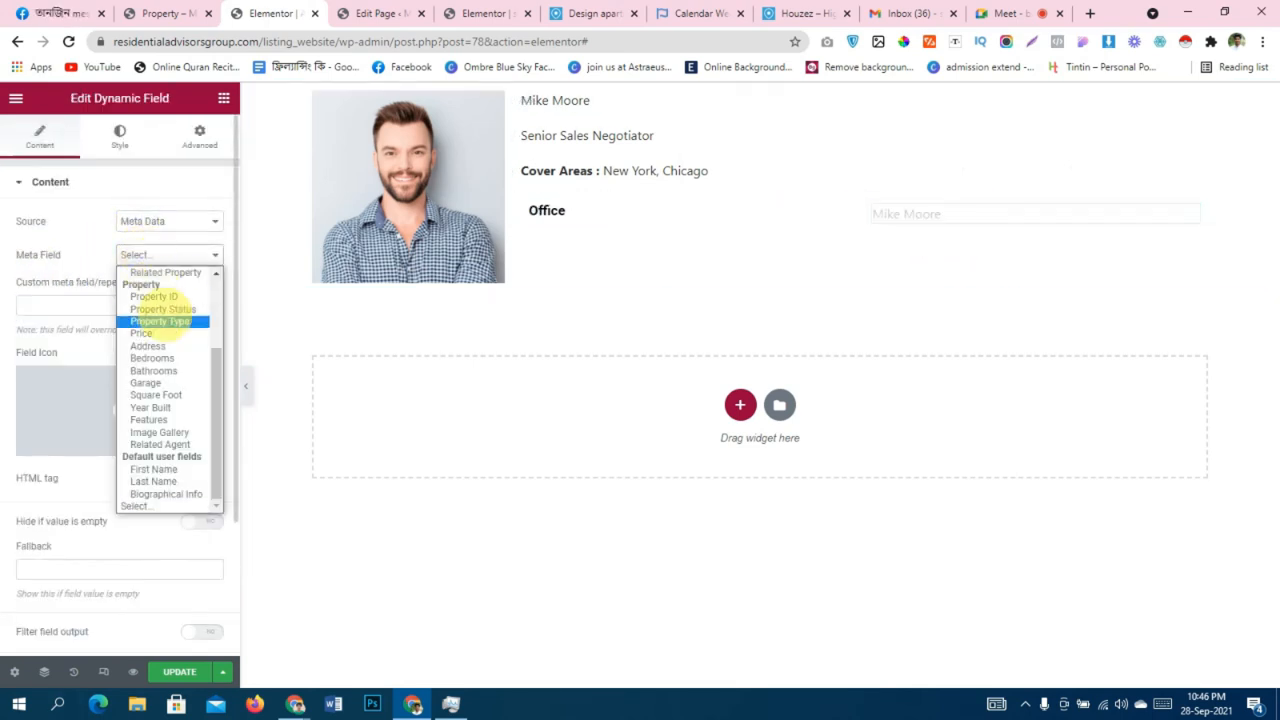
{"action": "scroll", "coordinate": [190, 390], "scroll_direction": "up", "scroll_amount": 3}
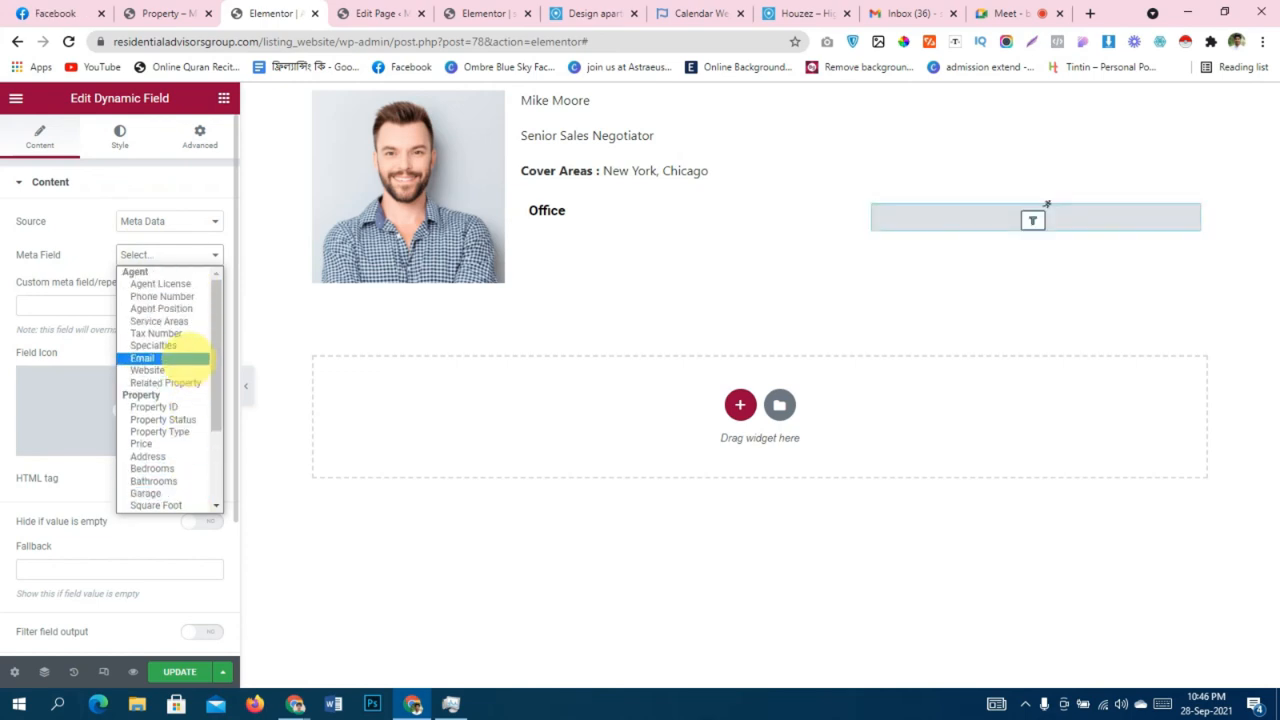
{"action": "left_click", "coordinate": [162, 297]}
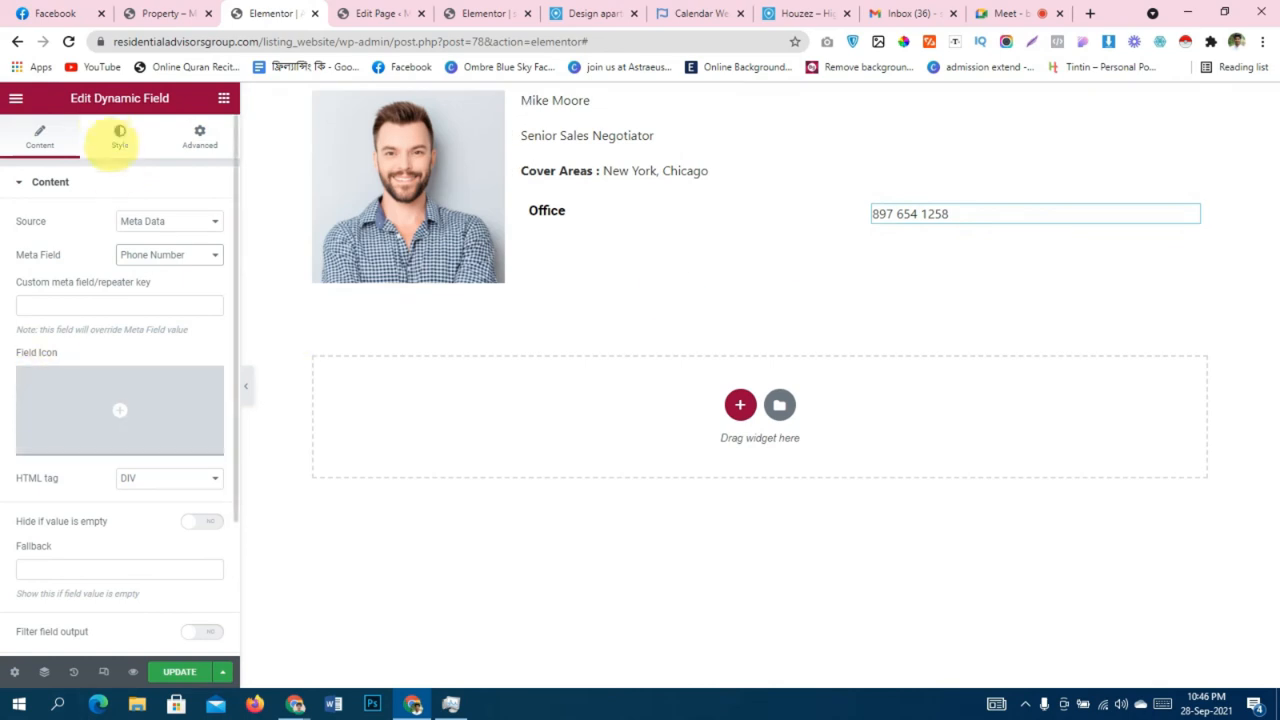
{"action": "left_click", "coordinate": [119, 135]}
{"action": "left_click", "coordinate": [212, 355]}
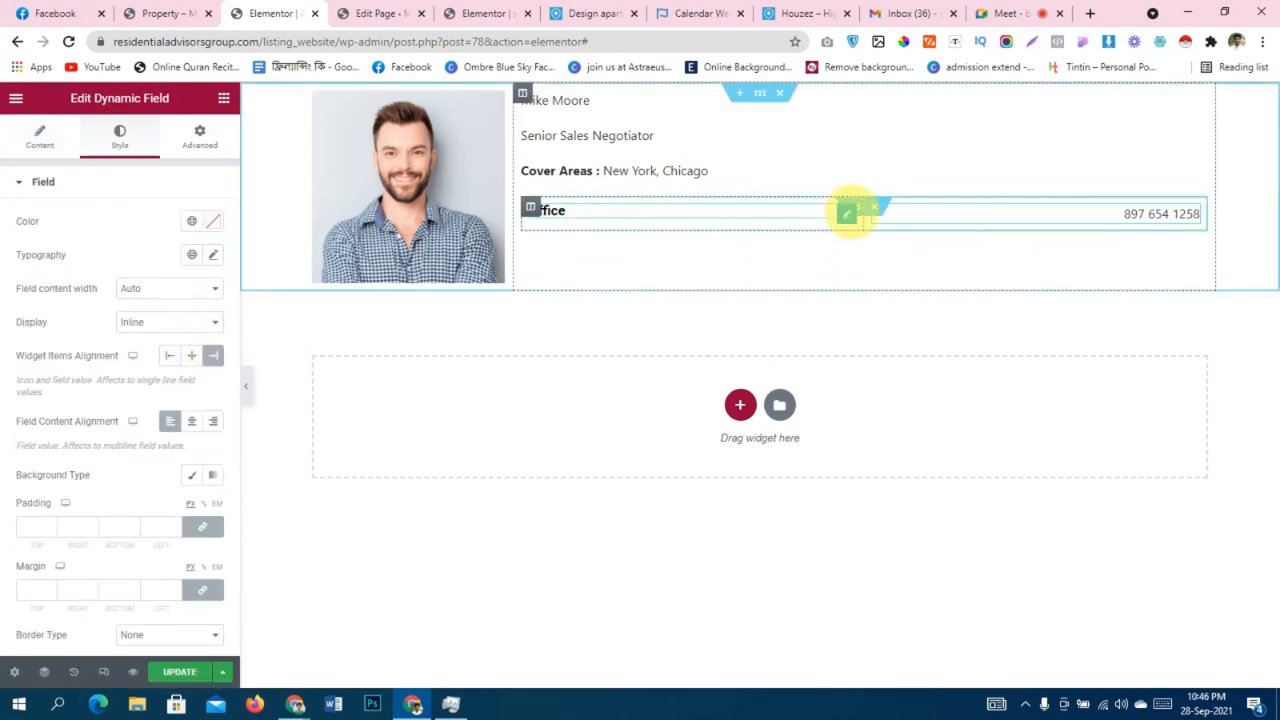
{"action": "right_click", "coordinate": [850, 210]}
{"action": "right_click", "coordinate": [678, 208]}
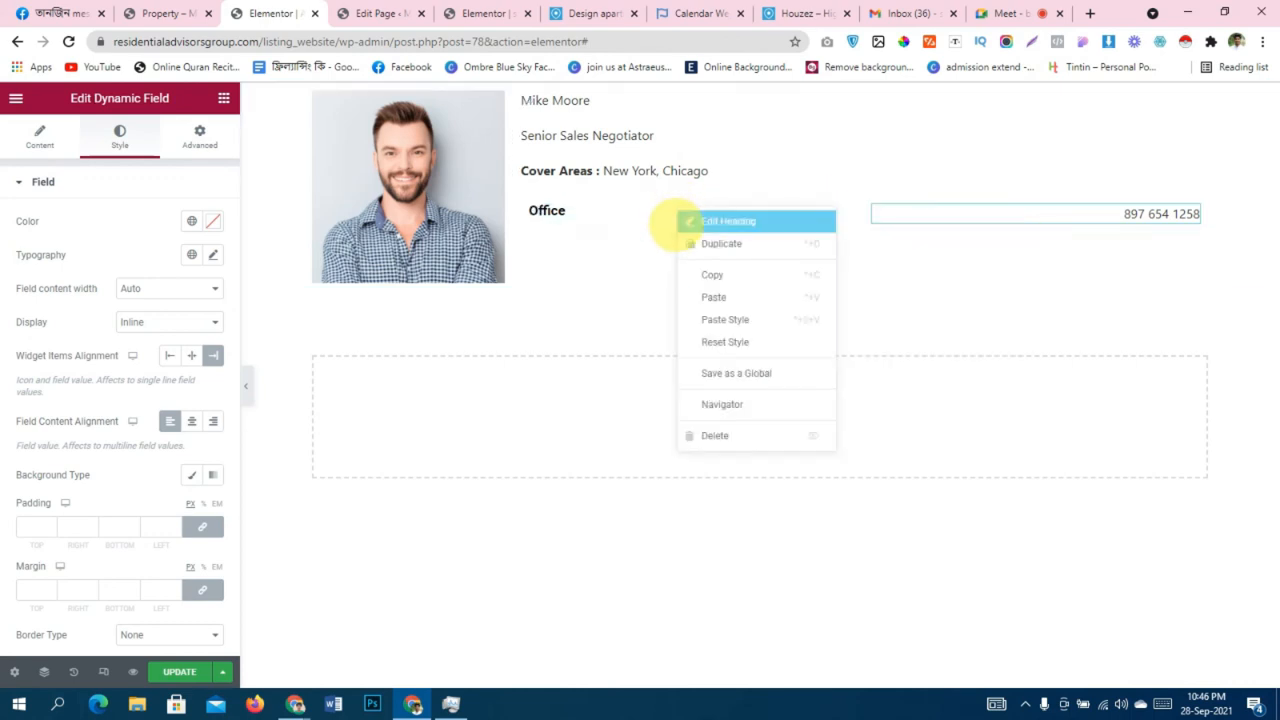
{"action": "left_click", "coordinate": [690, 244]}
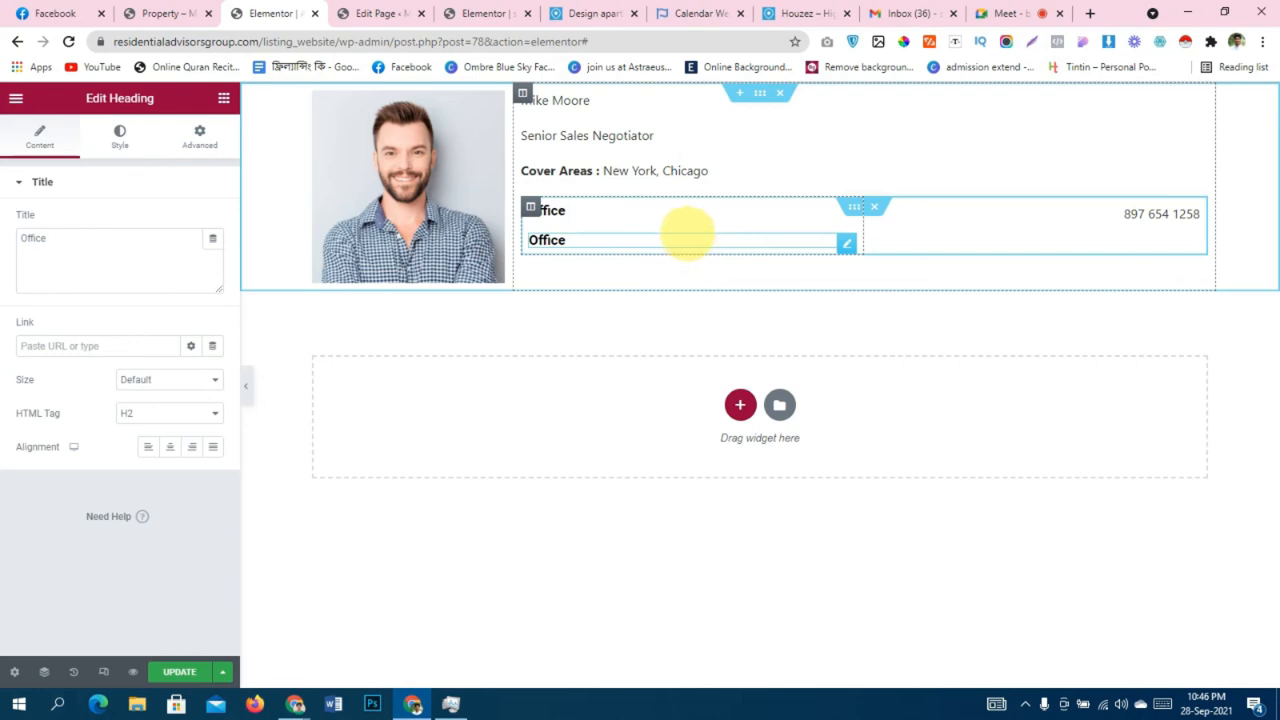
{"action": "left_click", "coordinate": [686, 214]}
{"action": "right_click", "coordinate": [712, 244]}
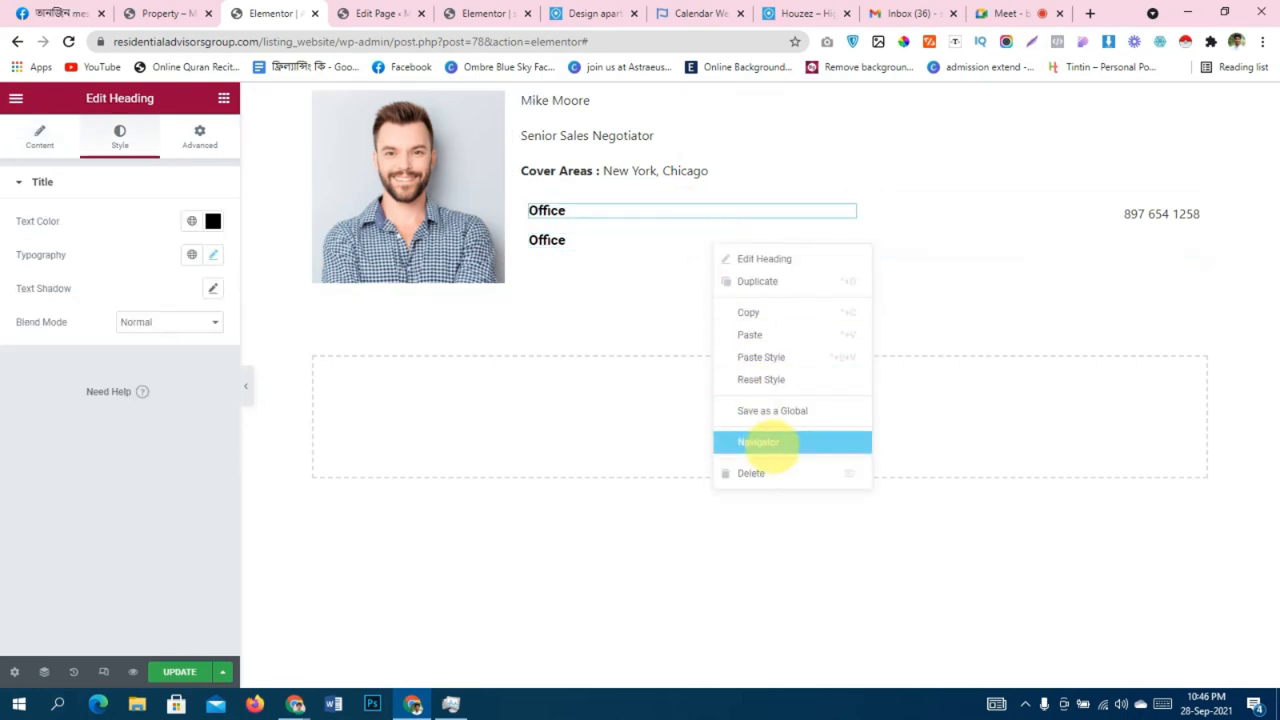
{"action": "left_click", "coordinate": [771, 472]}
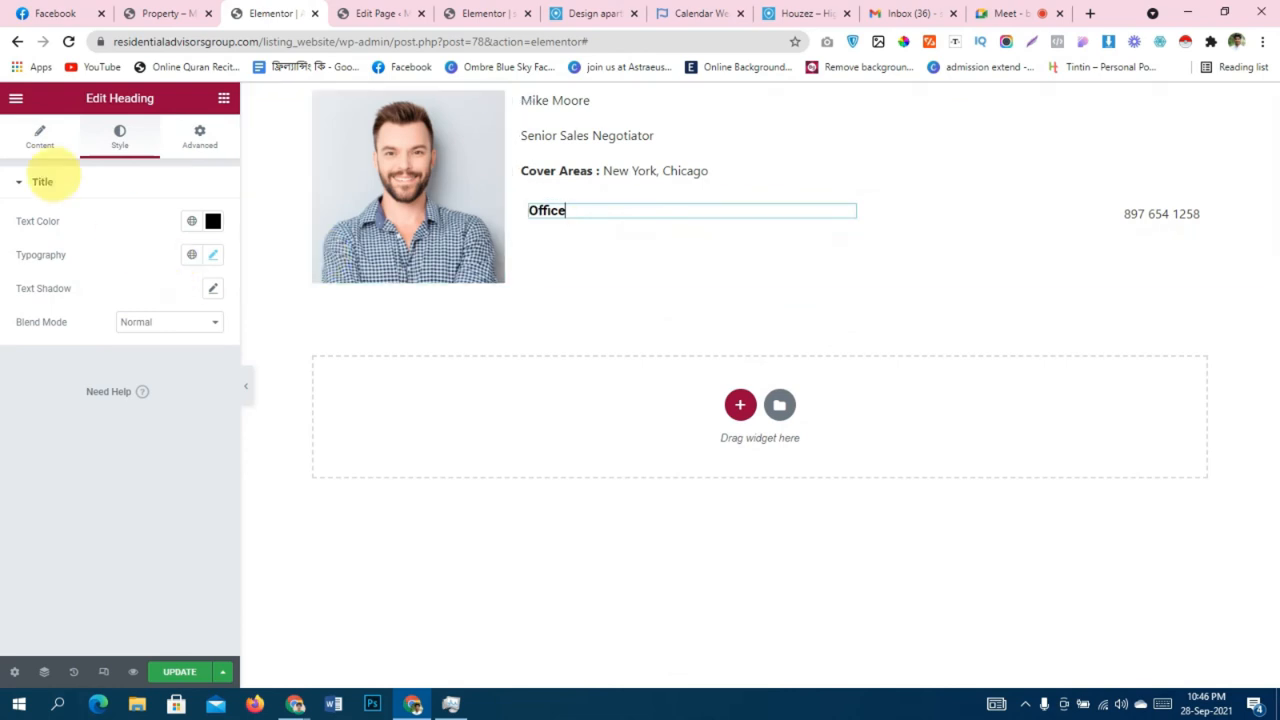
Change the title of the Office heading in the inner section to "Phone".
{"action": "left_click", "coordinate": [40, 137]}
{"action": "left_click_drag", "start_coordinate": [140, 238], "coordinate": [6, 271]}
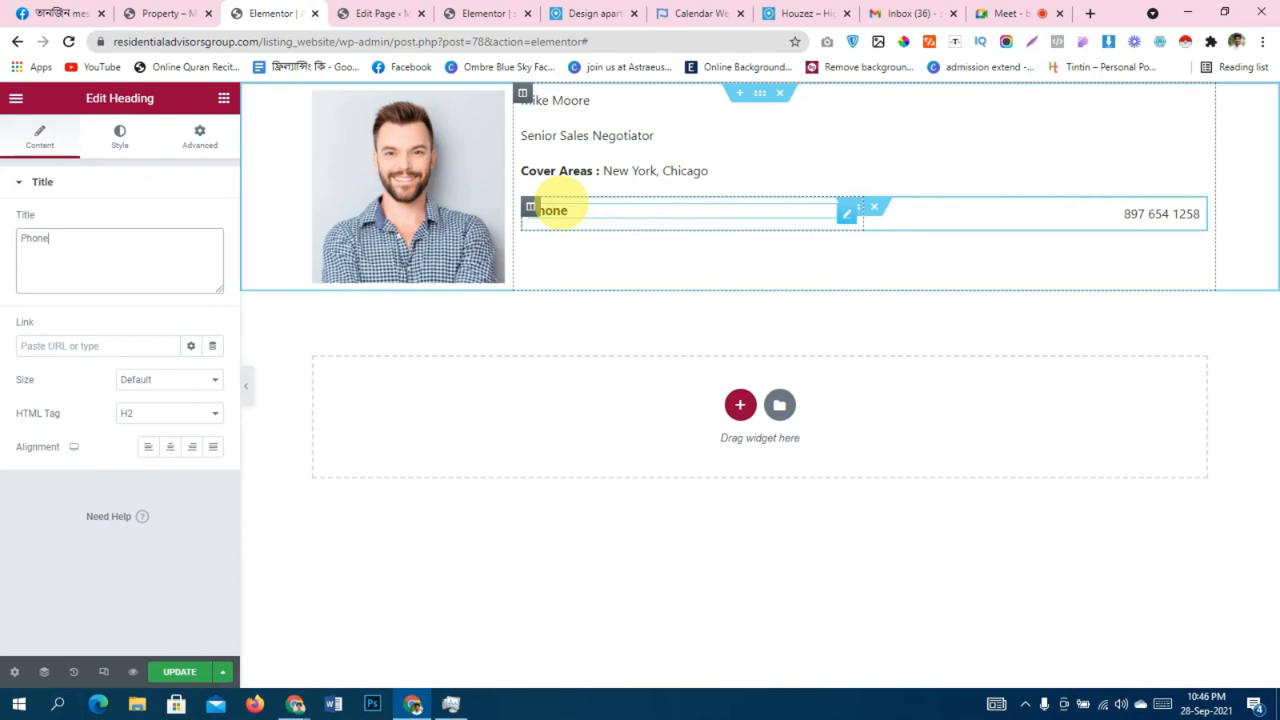
{"action": "left_click", "coordinate": [555, 210]}
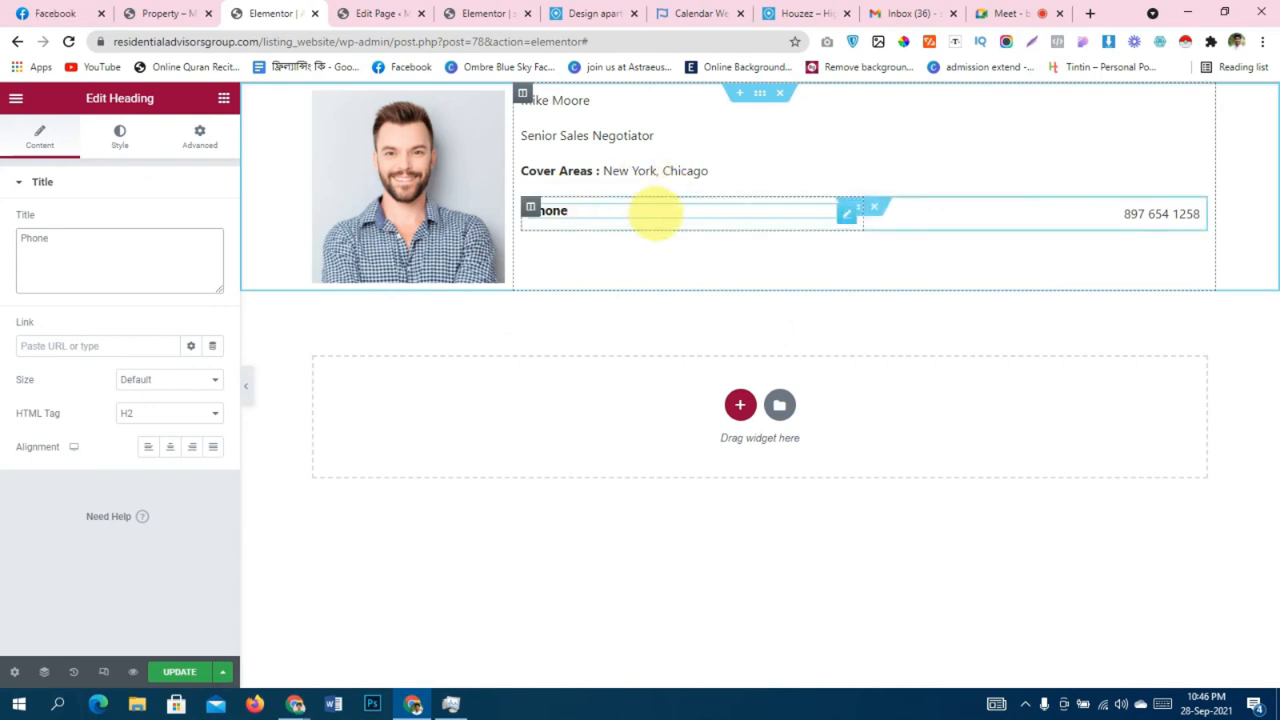
Duplicate the Phone heading in the inner section's first column and retitle the copy "Email".
{"action": "right_click", "coordinate": [656, 216]}
{"action": "left_click", "coordinate": [665, 252]}
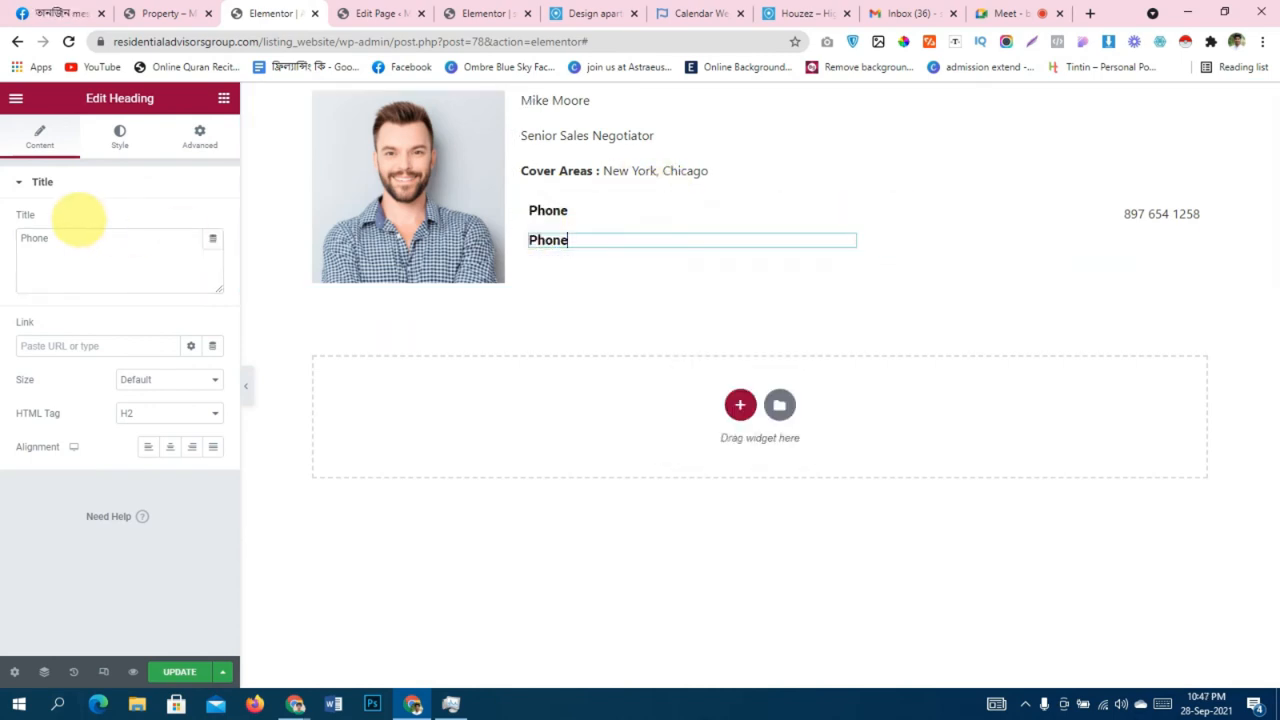
{"action": "left_click_drag", "start_coordinate": [77, 237], "coordinate": [5, 265]}
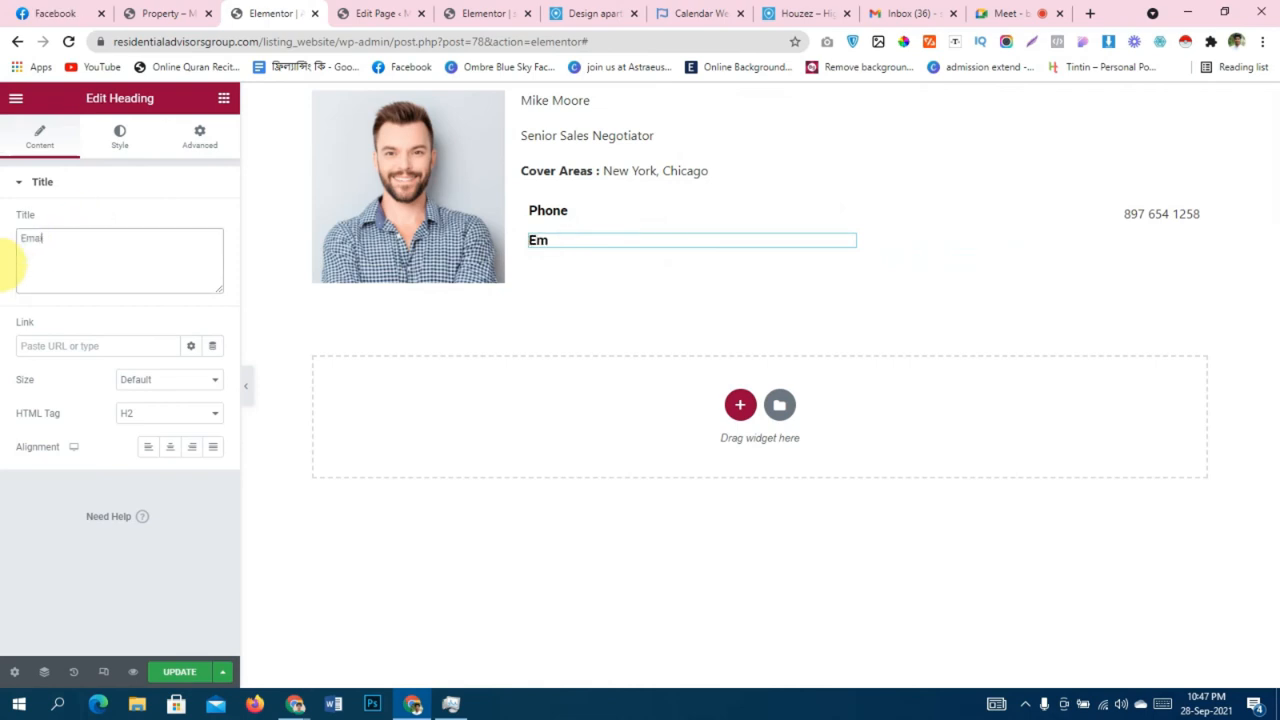
Duplicate the phone number Dynamic Field, set the copy's meta field to Email, and update the listing template.
{"action": "right_click", "coordinate": [1166, 216]}
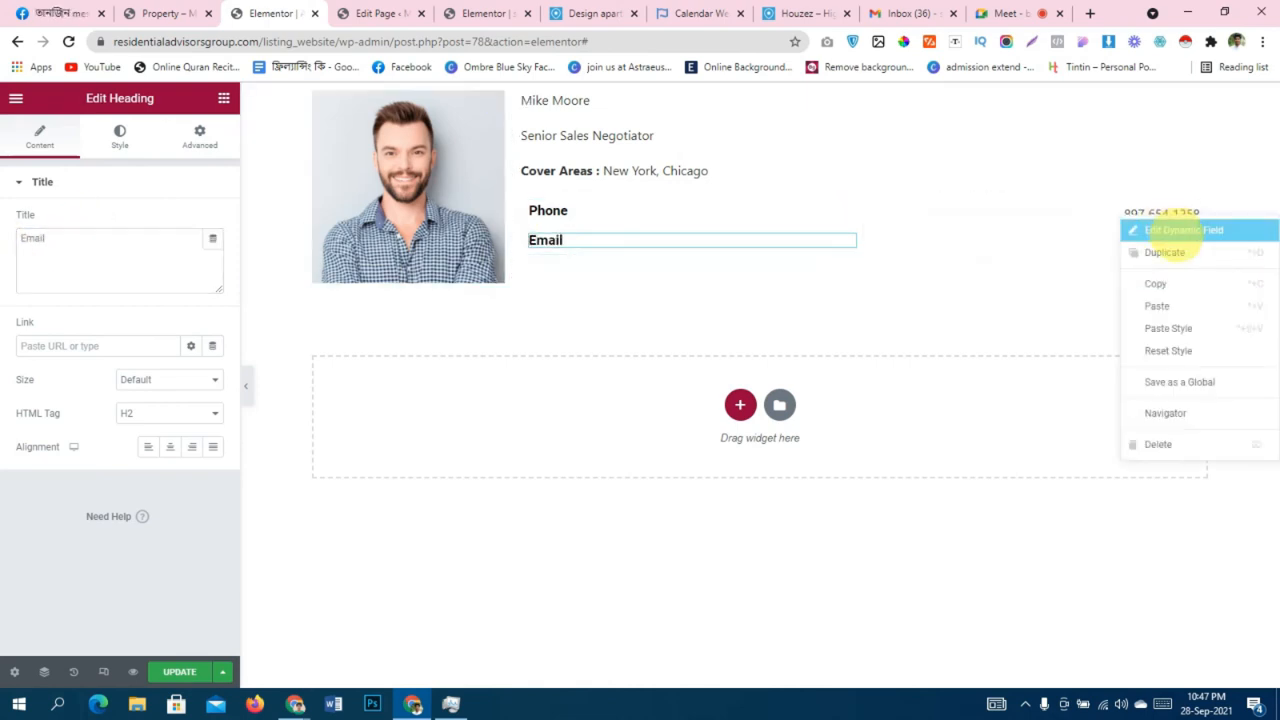
{"action": "left_click", "coordinate": [1172, 252]}
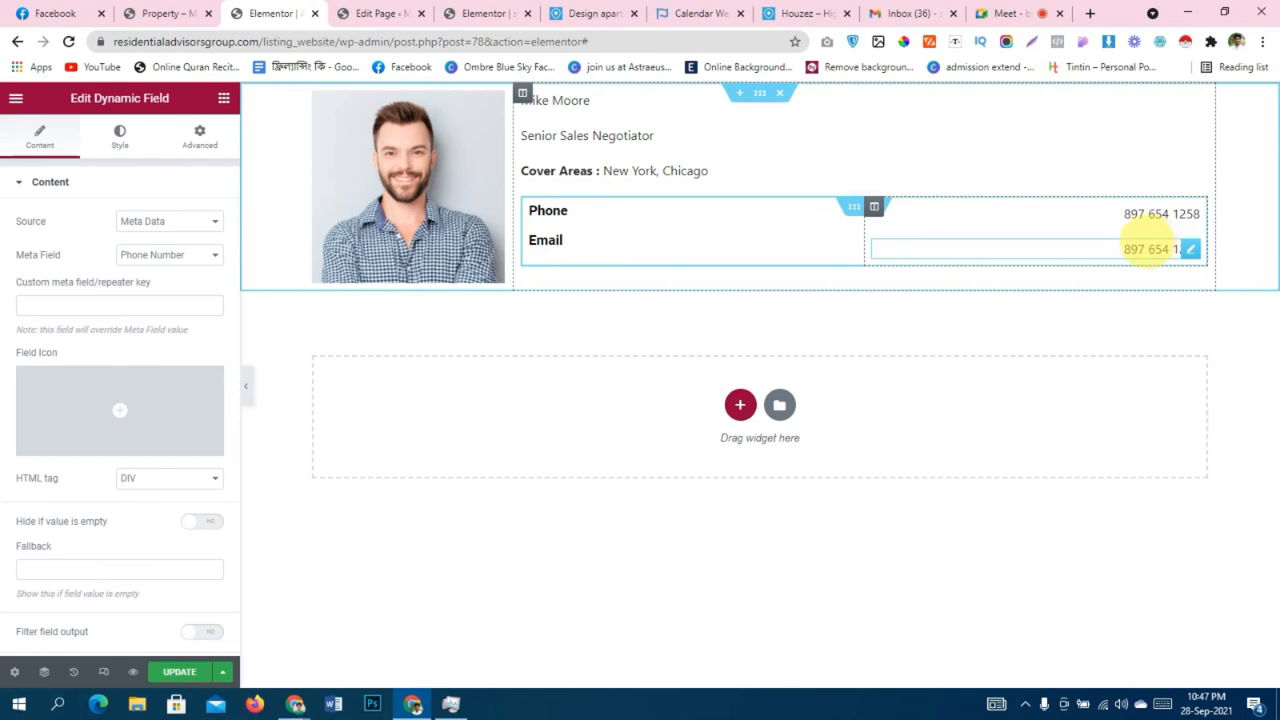
{"action": "left_click", "coordinate": [166, 255]}
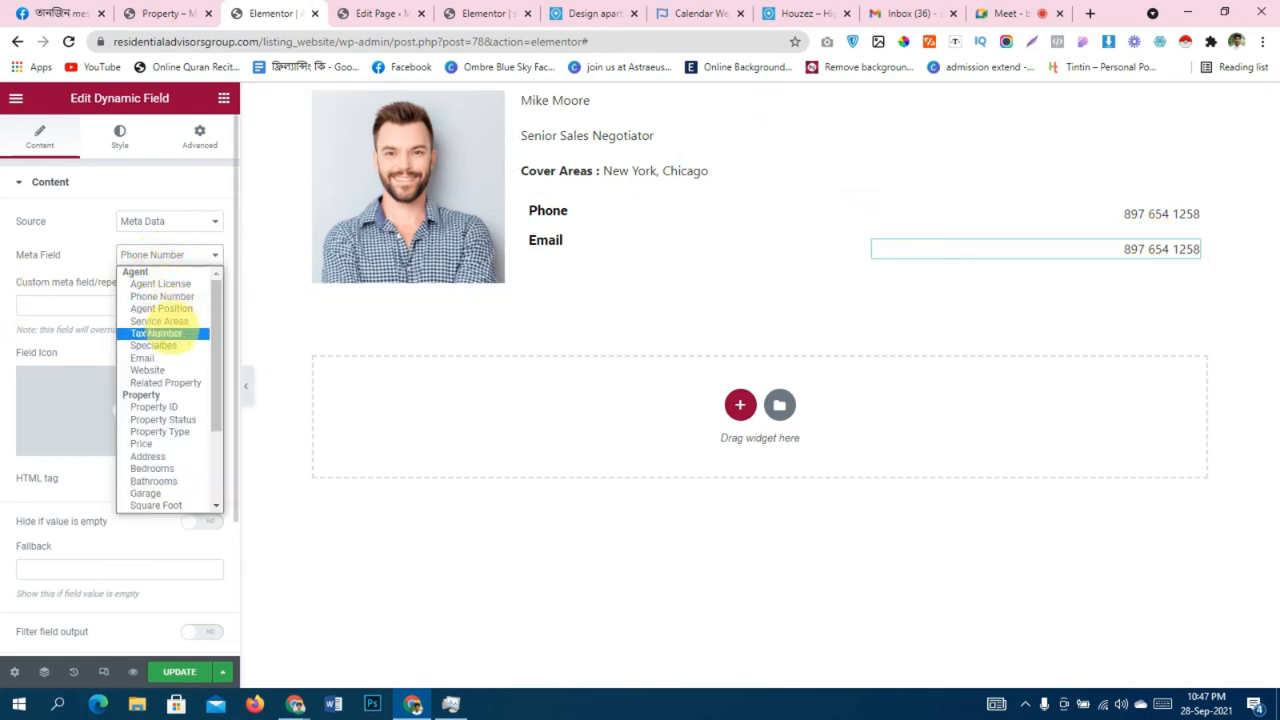
{"action": "left_click", "coordinate": [176, 357]}
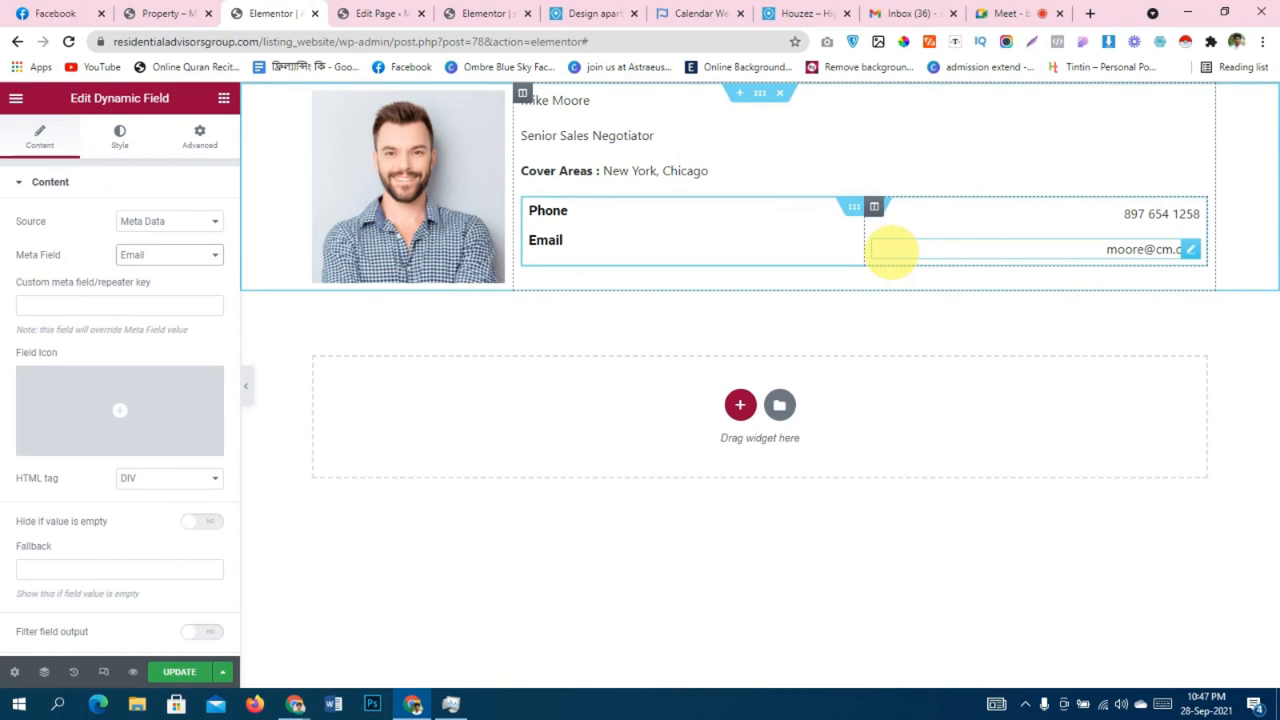
{"action": "mouse_move", "coordinate": [108, 404]}
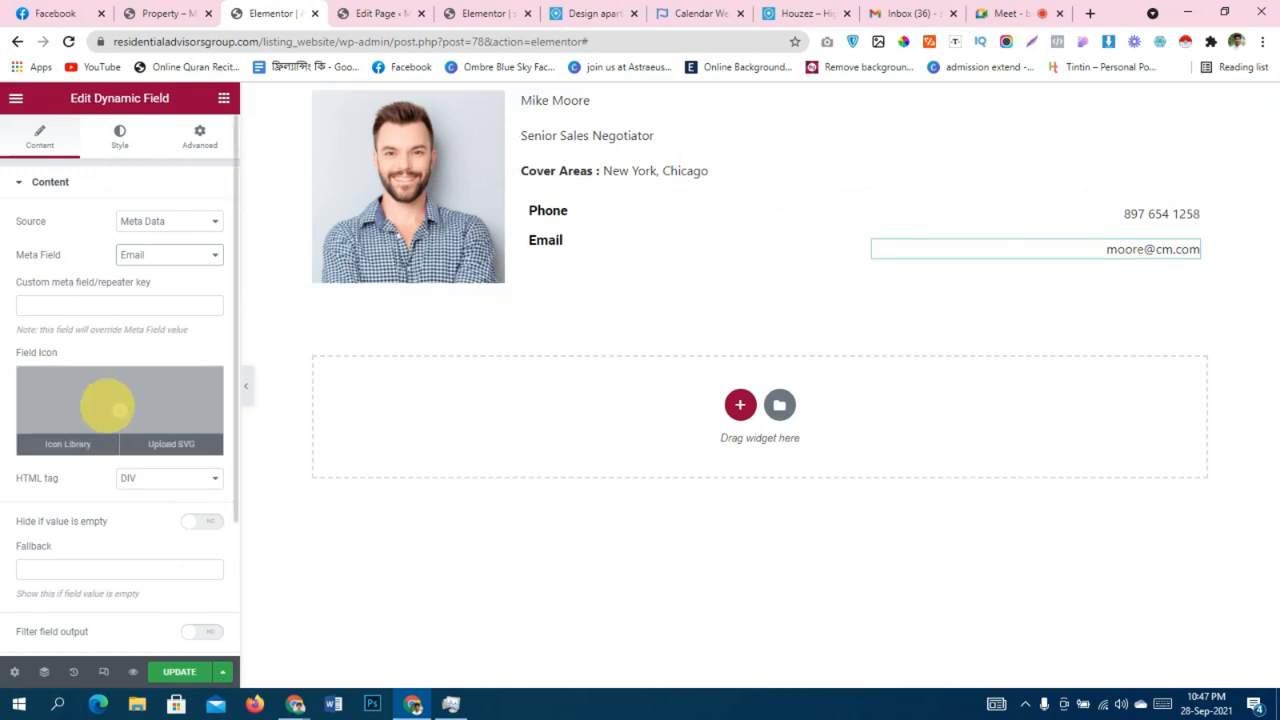
{"action": "left_click", "coordinate": [172, 672]}
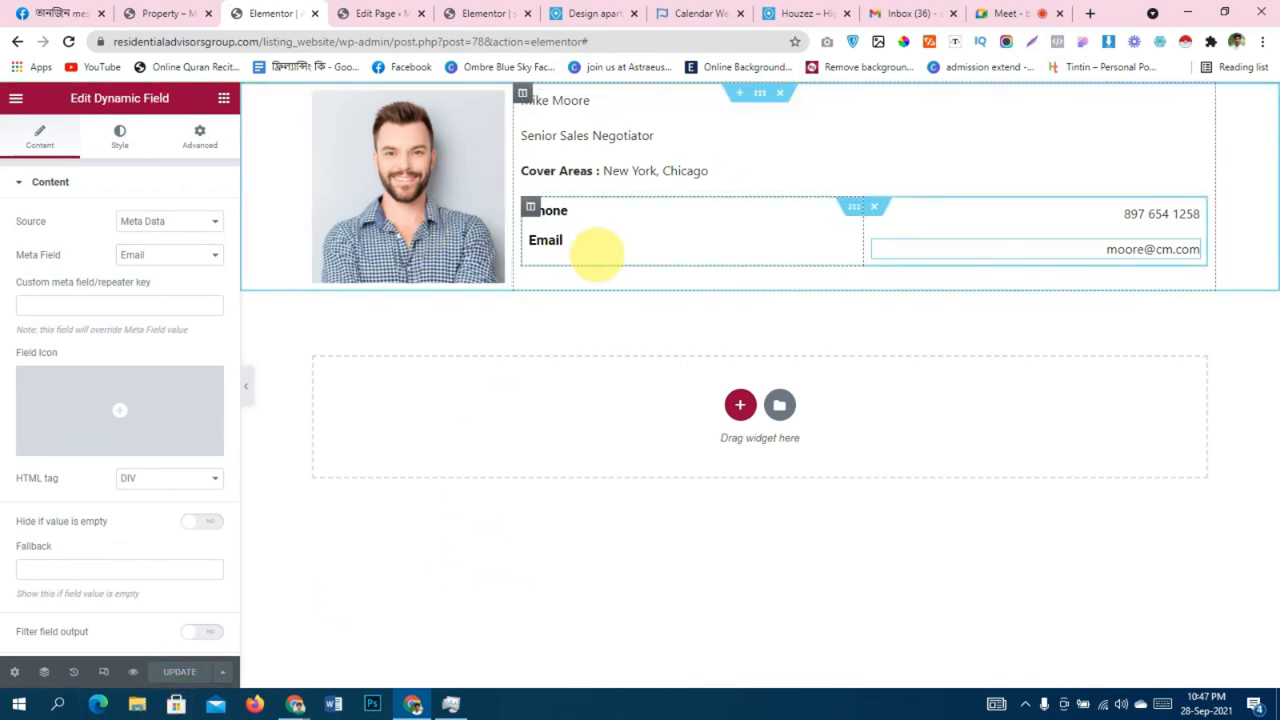
{"action": "left_click", "coordinate": [385, 13]}
{"action": "left_click", "coordinate": [486, 13]}
{"action": "left_click", "coordinate": [240, 13]}
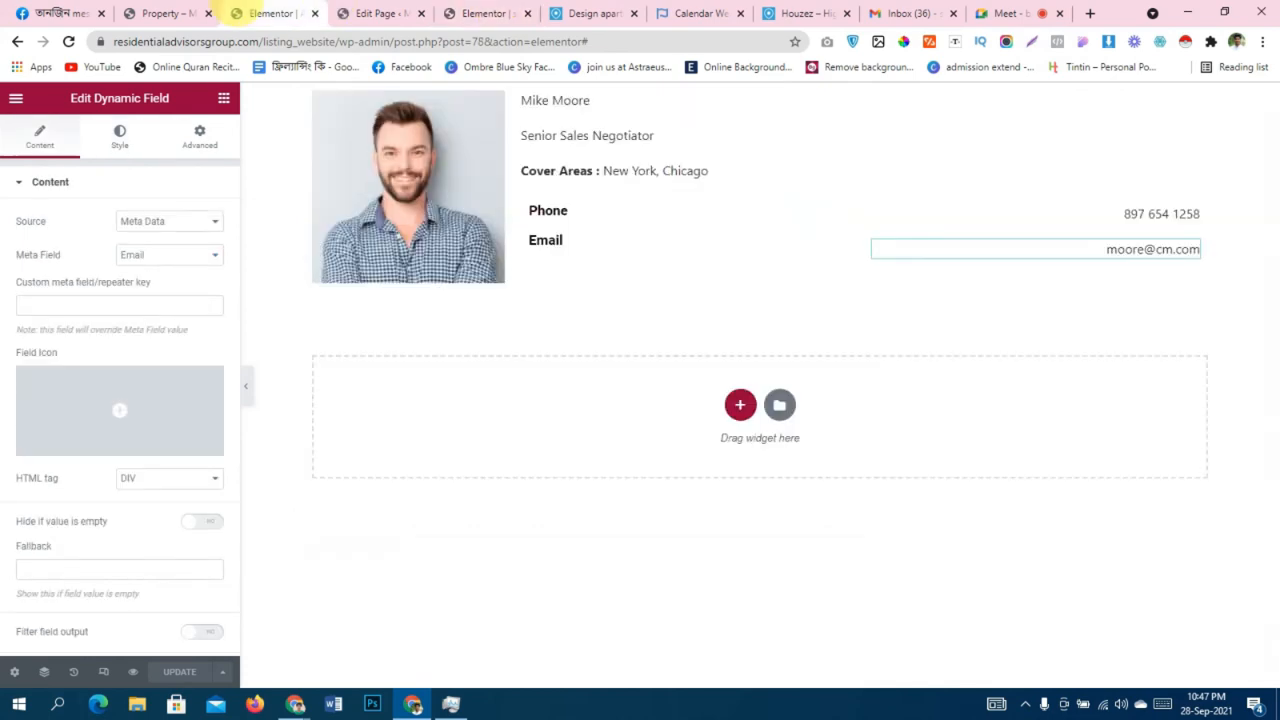
{"action": "left_click", "coordinate": [165, 13]}
{"action": "scroll", "coordinate": [262, 200], "scroll_direction": "up", "scroll_amount": 4}
{"action": "left_click", "coordinate": [272, 13]}
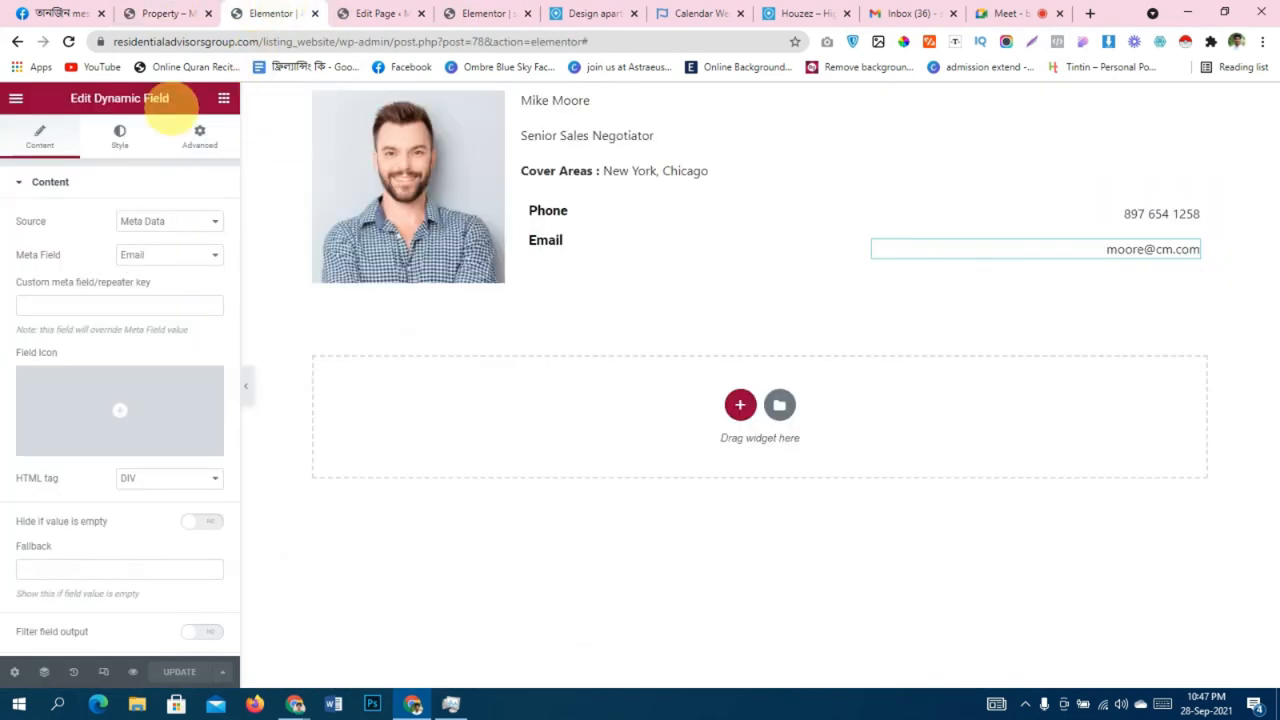
In the browser tab with the property edit page, go to the site's wp-admin dashboard by shortening the address to listing_website/wp-admin/.
{"action": "left_click", "coordinate": [362, 13]}
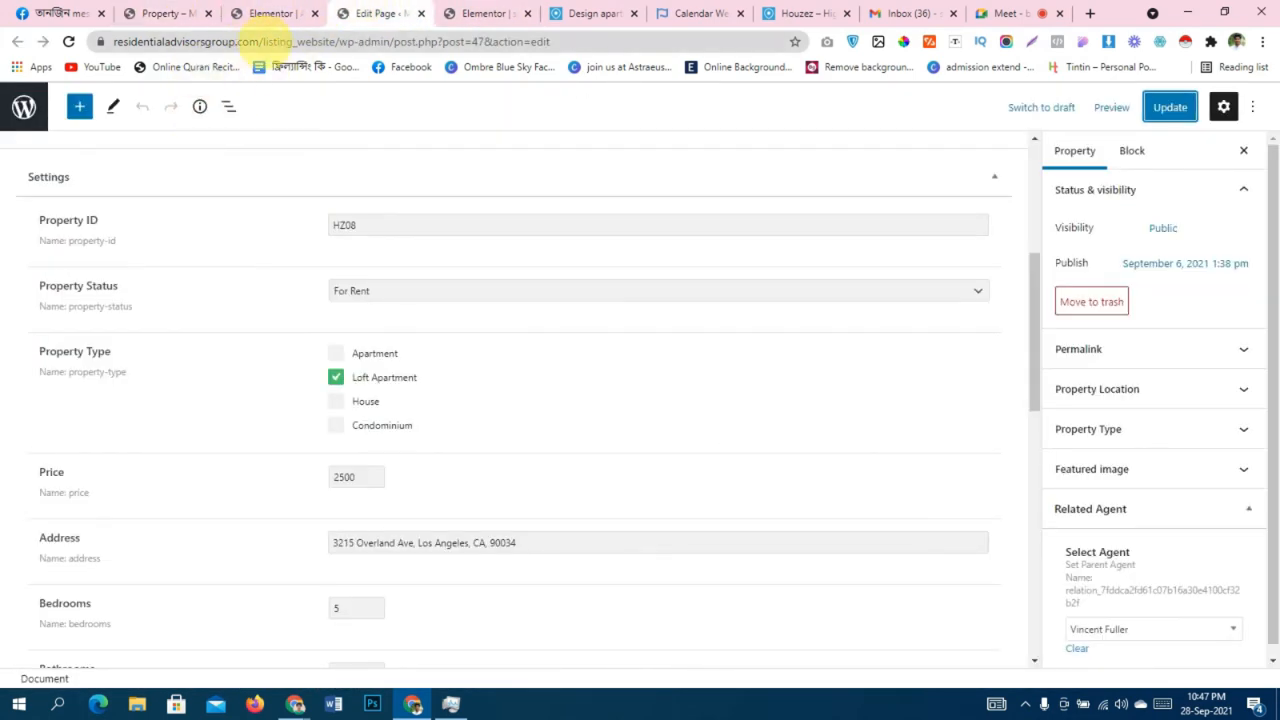
{"action": "left_click", "coordinate": [320, 41]}
{"action": "left_click", "coordinate": [425, 41]}
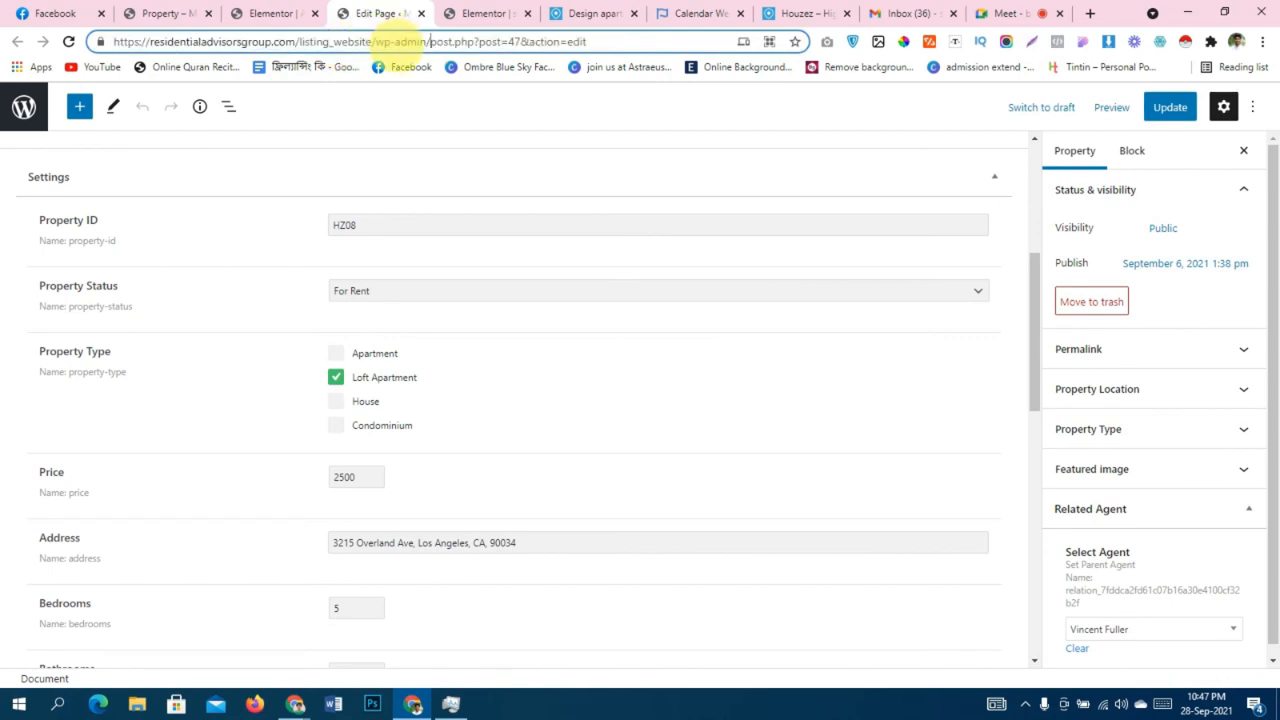
{"action": "left_click_drag", "start_coordinate": [430, 41], "coordinate": [547, 42]}
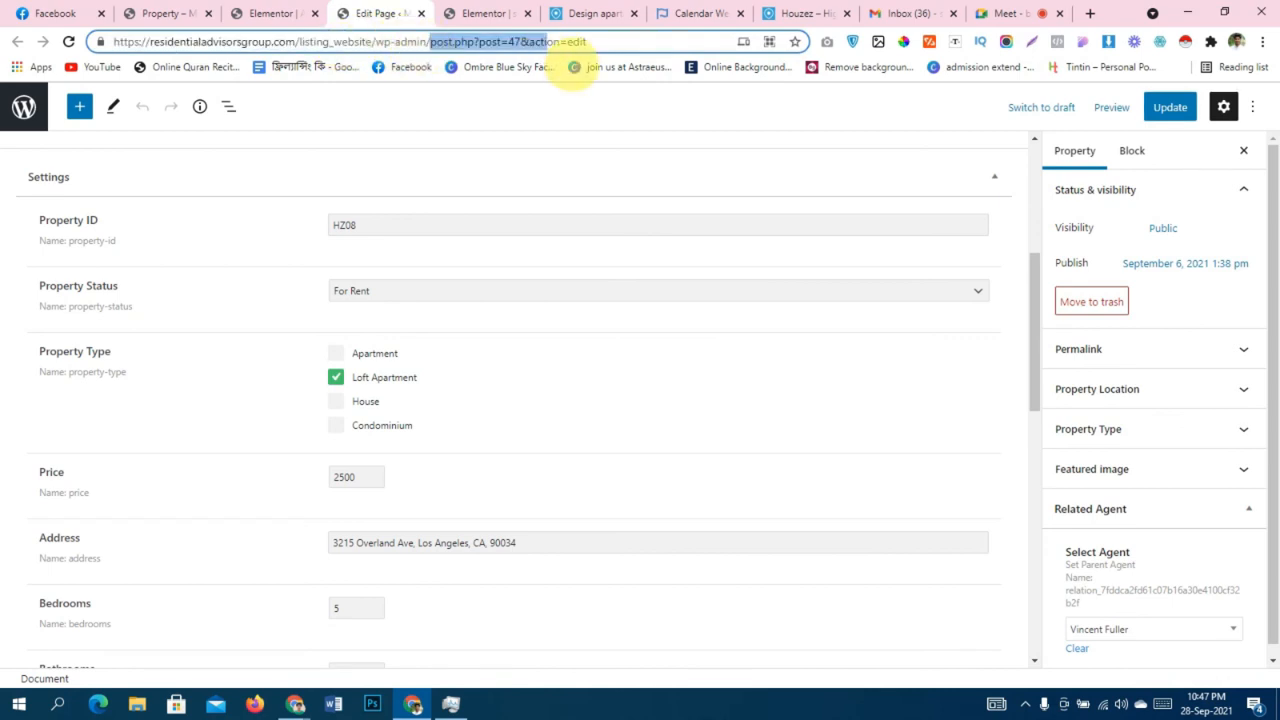
{"action": "key", "text": "BackSpace"}
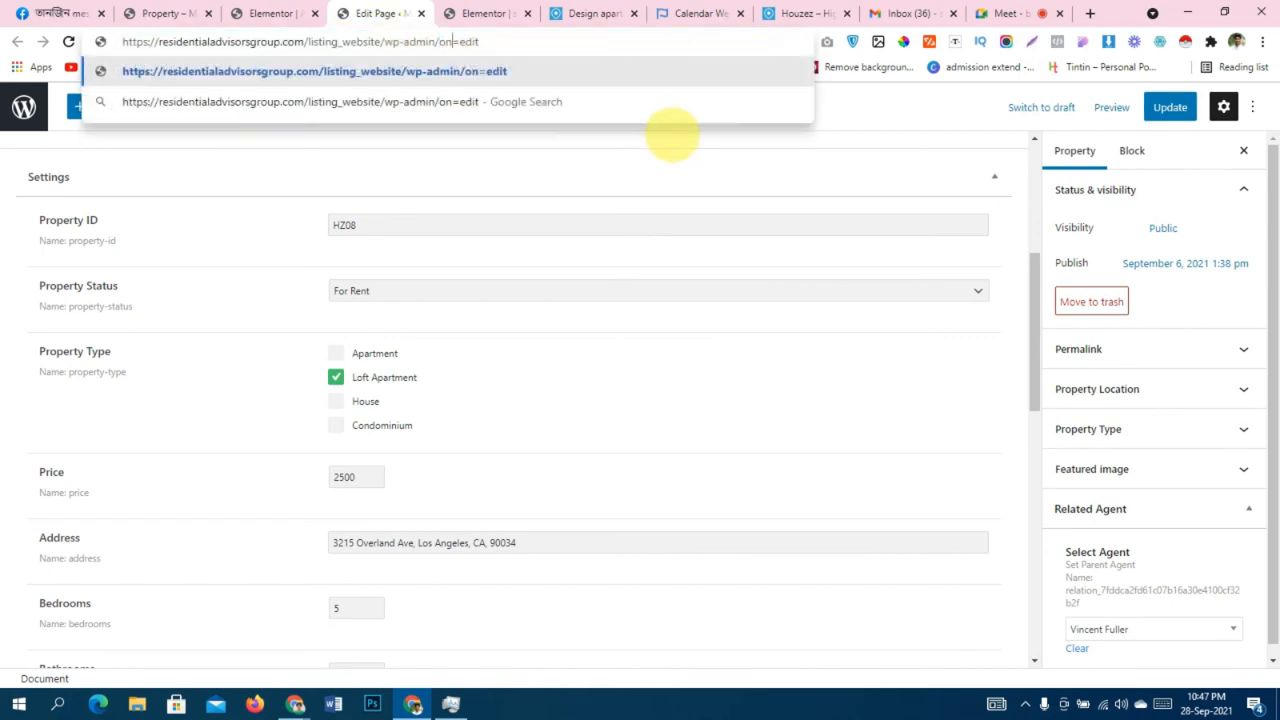
{"action": "right_click", "coordinate": [672, 136]}
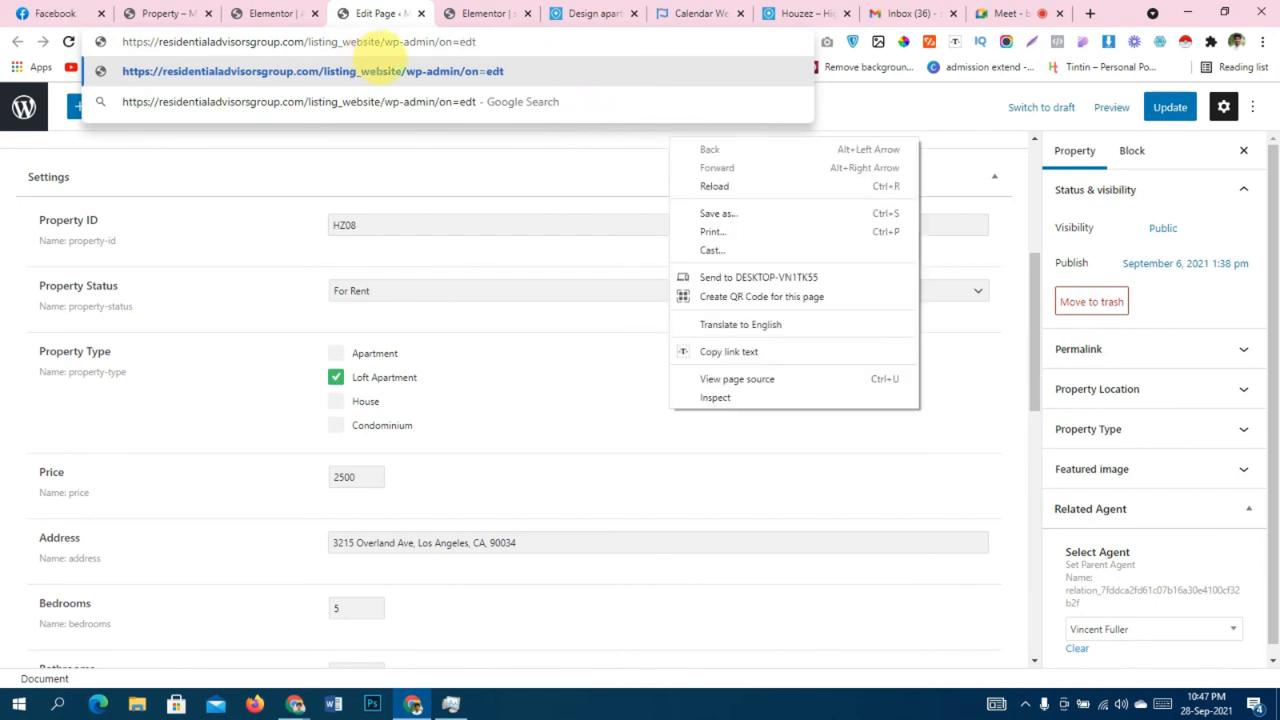
{"action": "left_click", "coordinate": [470, 41]}
{"action": "key", "text": "BackSpace"}
{"action": "left_click_drag", "start_coordinate": [474, 41], "coordinate": [440, 43]}
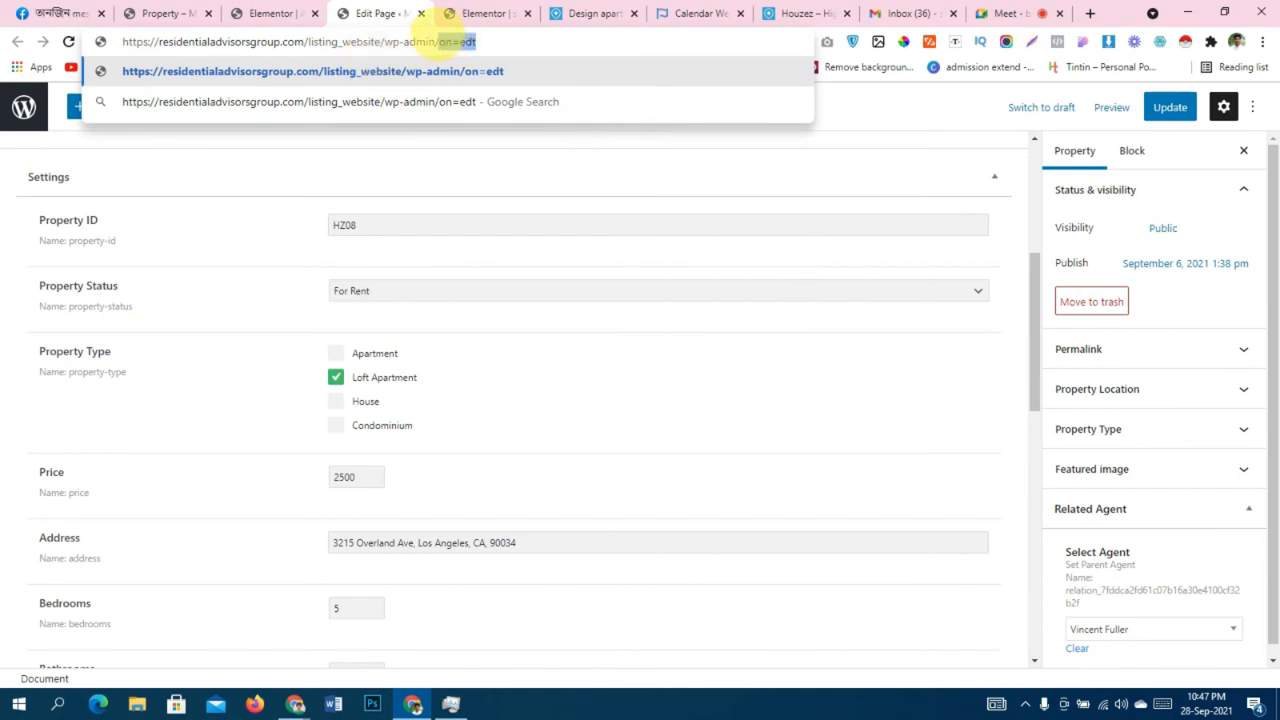
{"action": "key", "text": "BackSpace"}
{"action": "key", "text": "Return"}
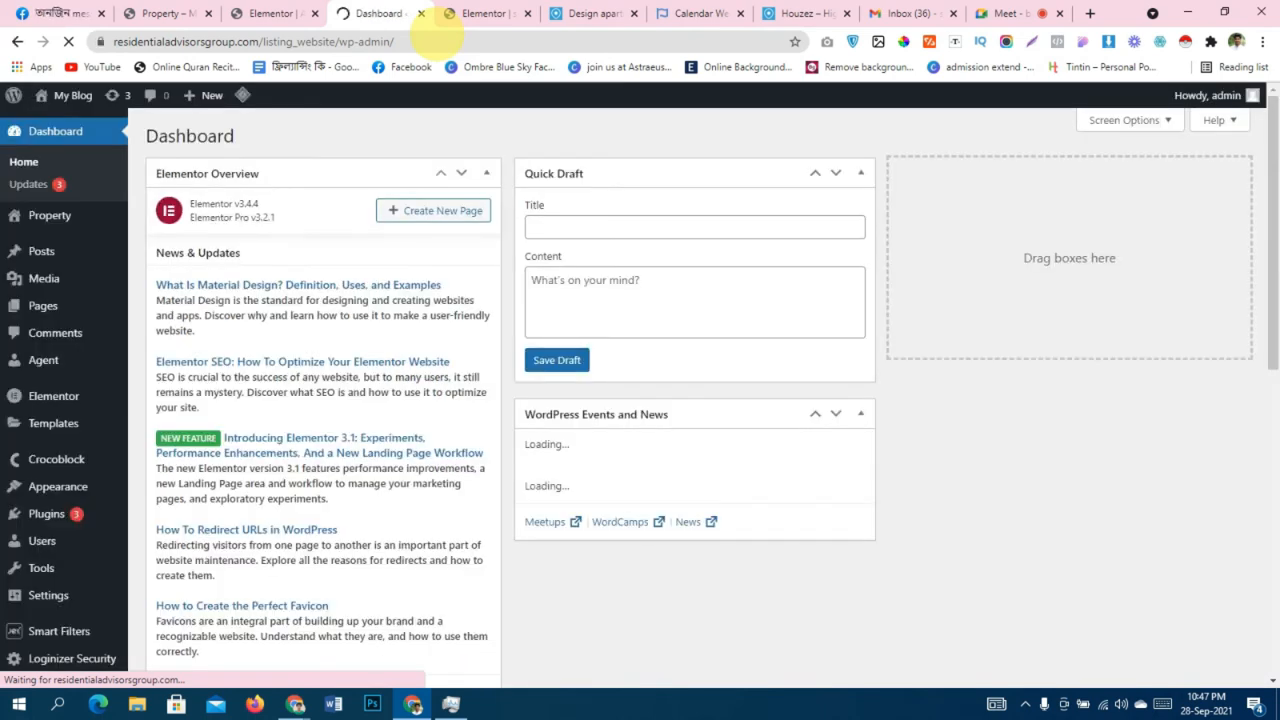
Open the Theme Builder's list of Archive templates from the WordPress dashboard.
{"action": "scroll", "coordinate": [230, 260], "scroll_direction": "down", "scroll_amount": 3}
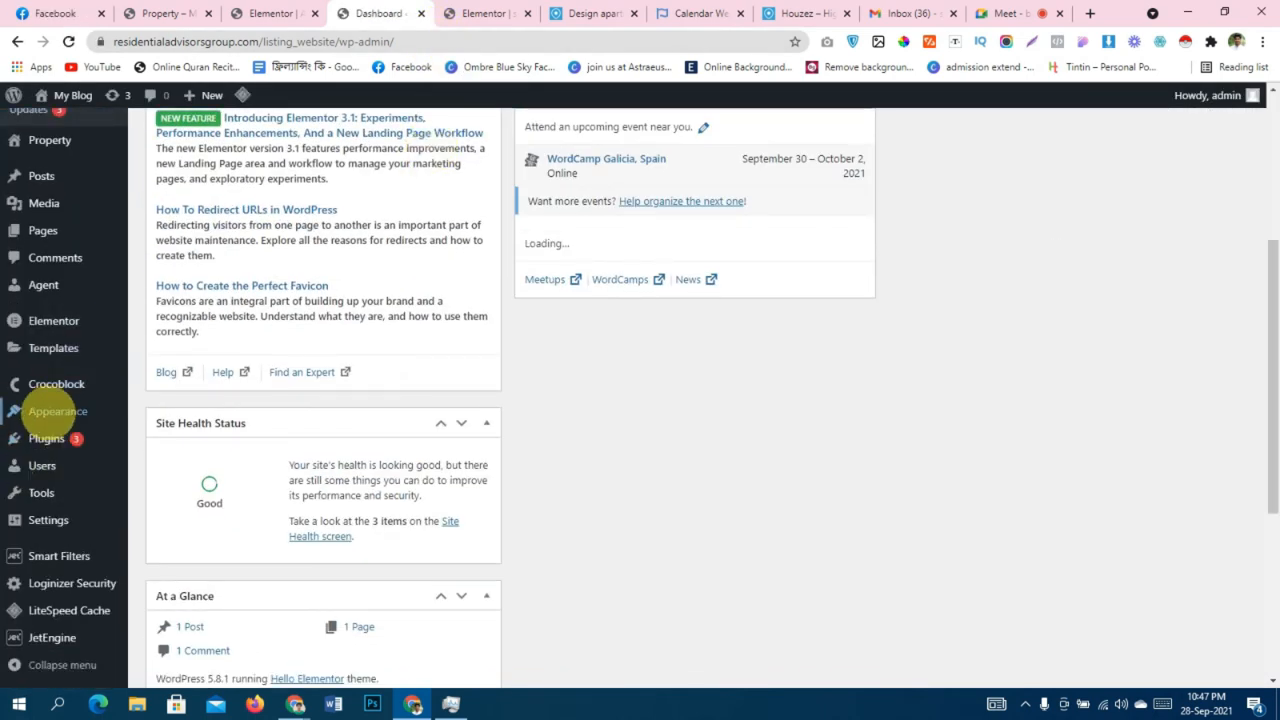
{"action": "mouse_move", "coordinate": [55, 440]}
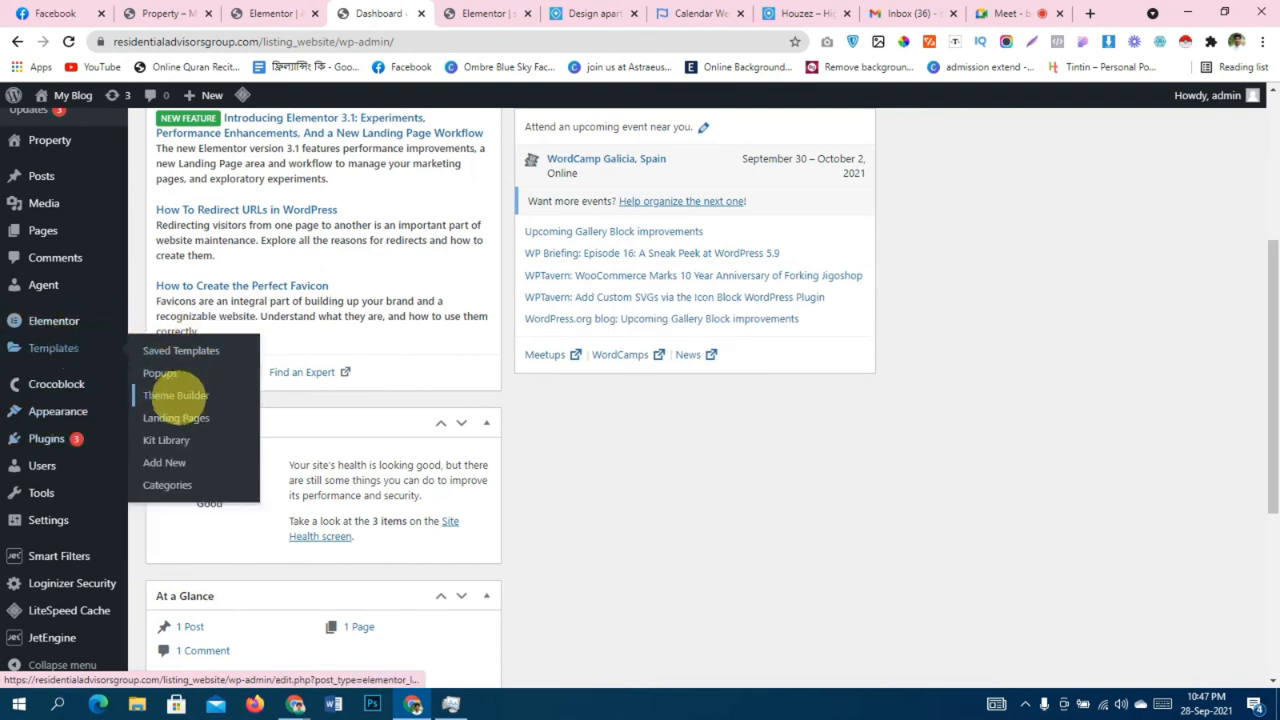
{"action": "left_click", "coordinate": [176, 395]}
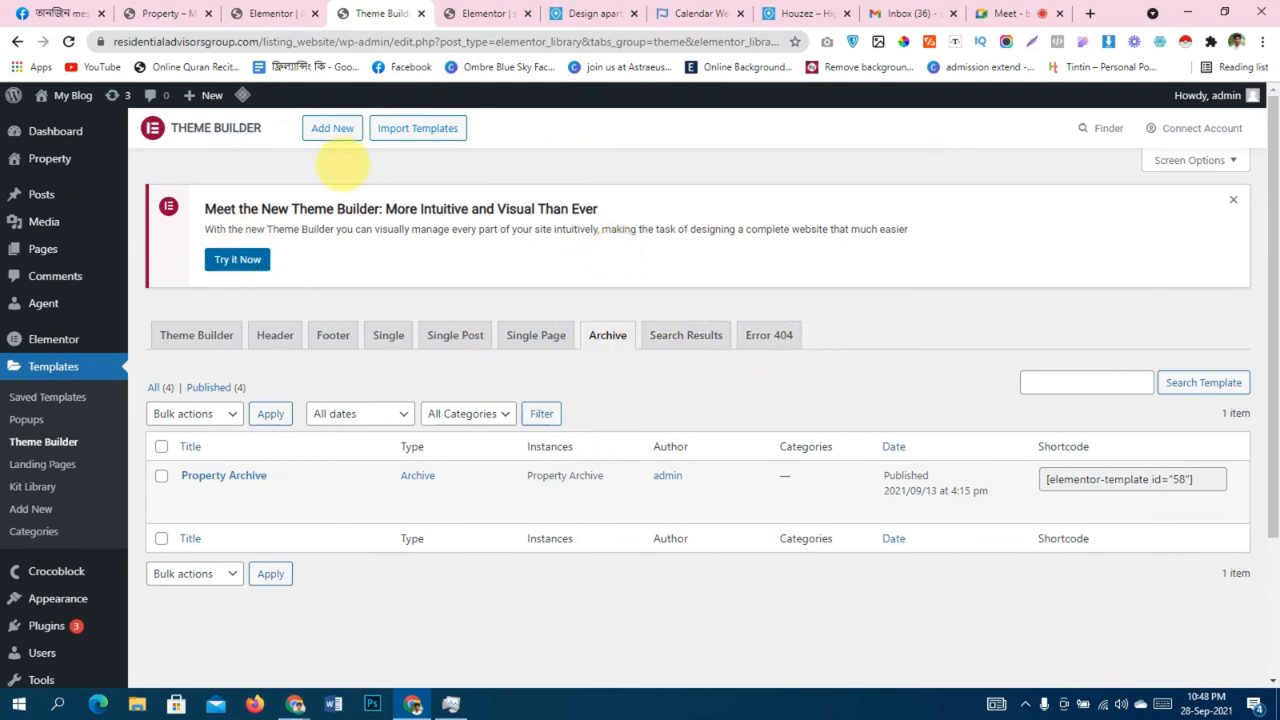
Create a new Archive template named "Agent Archive" and dismiss the template library.
{"action": "left_click", "coordinate": [332, 128]}
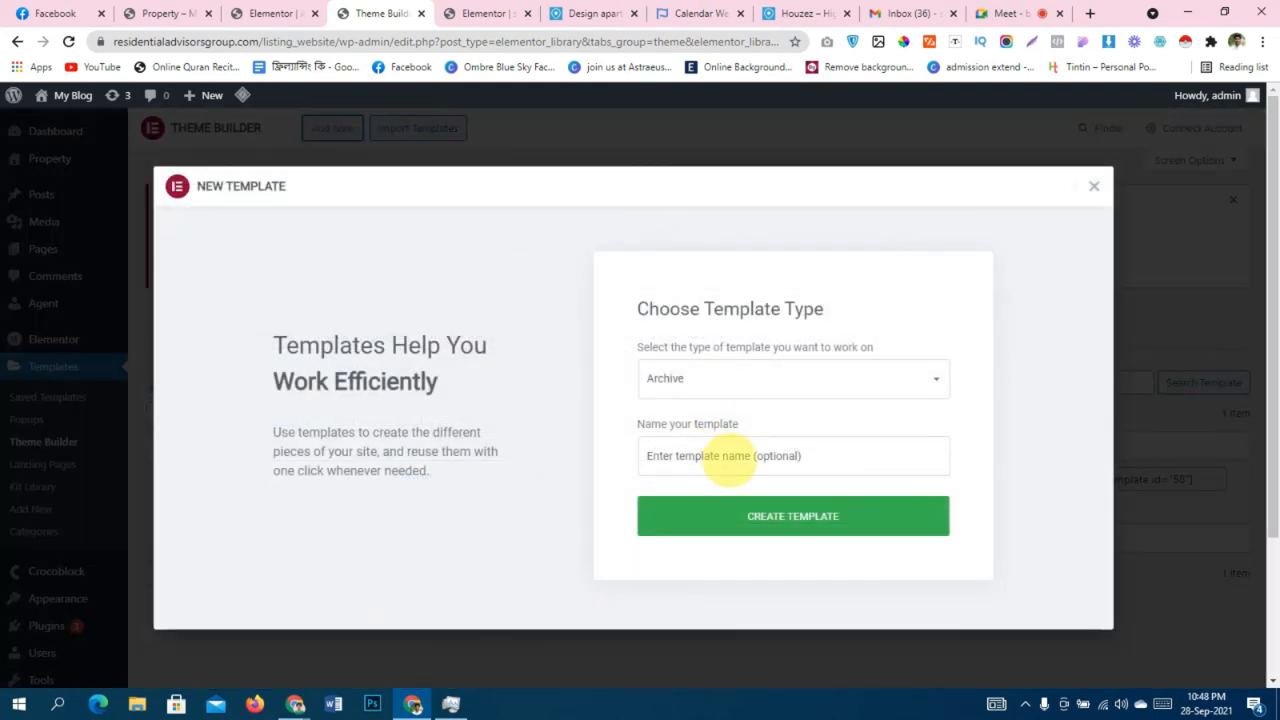
{"action": "left_click", "coordinate": [728, 456]}
{"action": "type", "text": "Aget"}
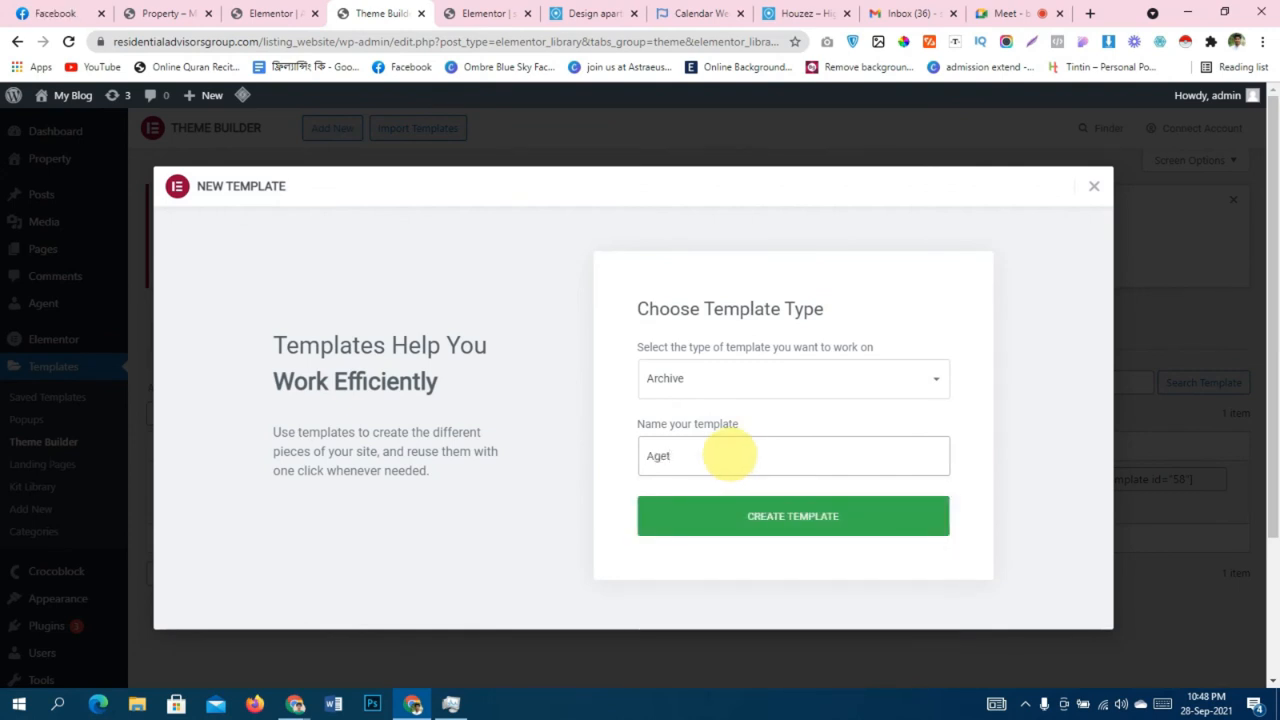
{"action": "key", "text": "BackSpace"}
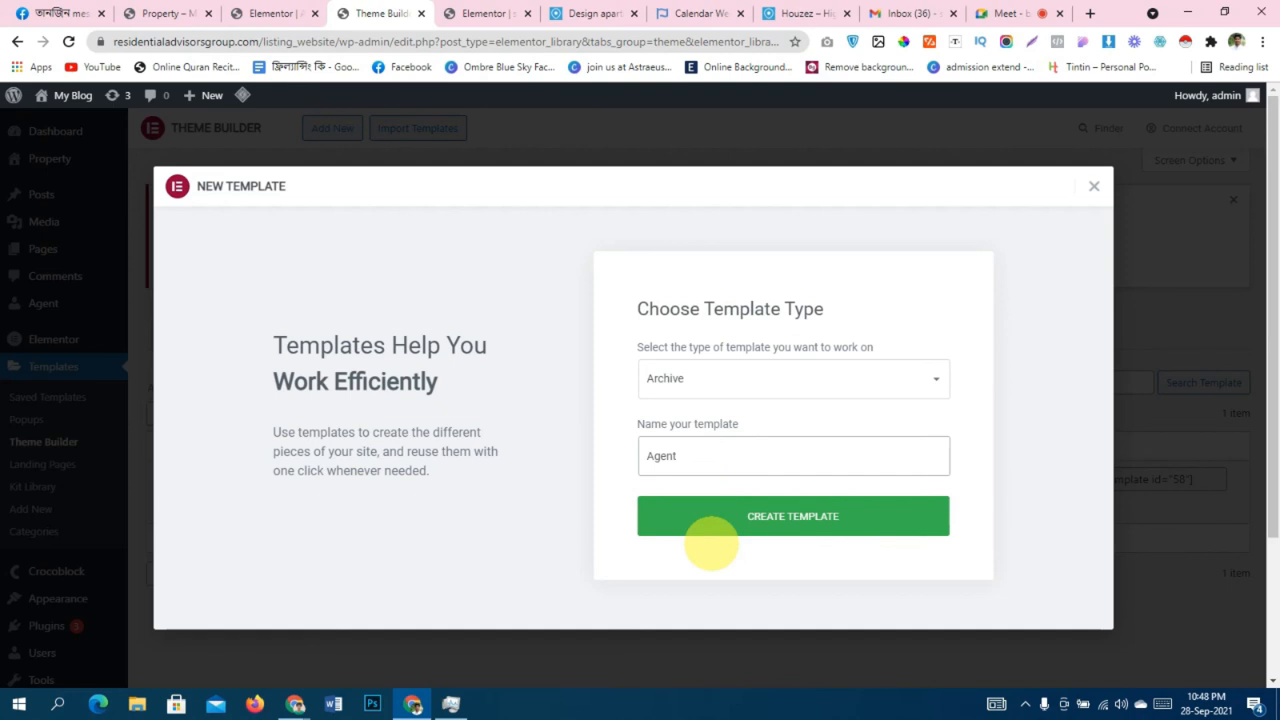
{"action": "type", "text": "nt Archive"}
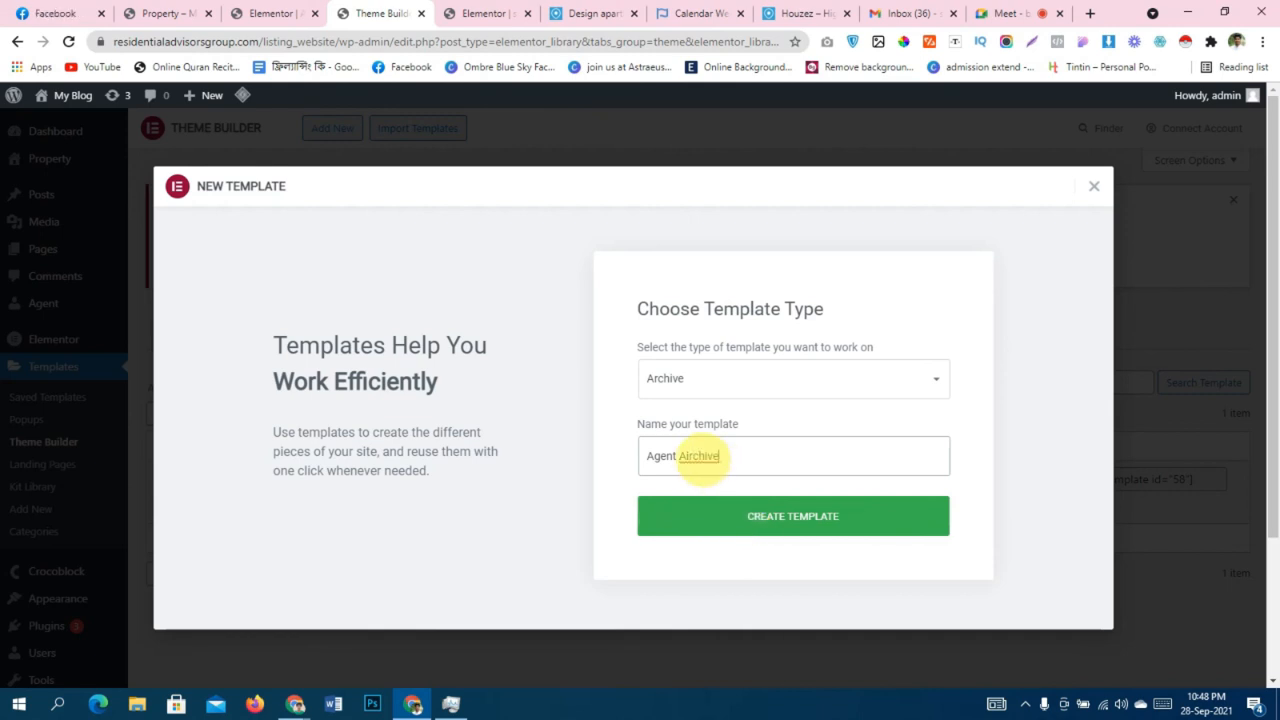
{"action": "right_click", "coordinate": [688, 456]}
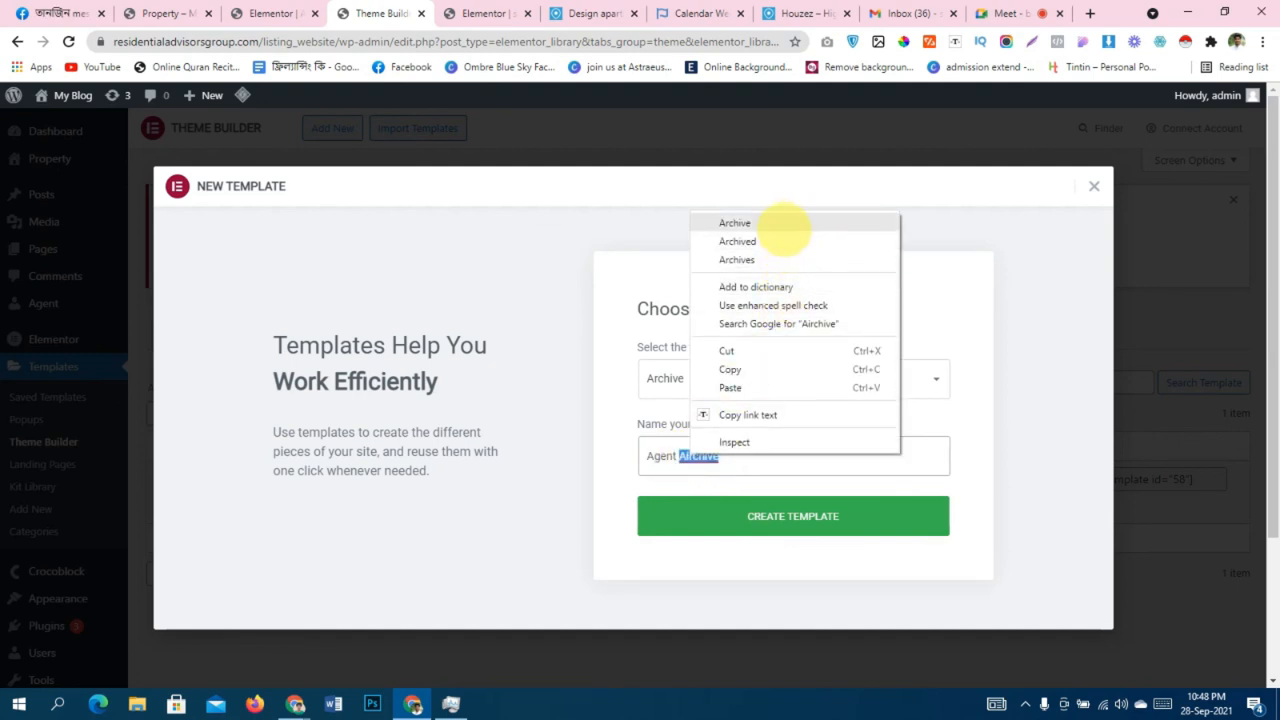
{"action": "left_click", "coordinate": [786, 224]}
{"action": "left_click", "coordinate": [795, 520]}
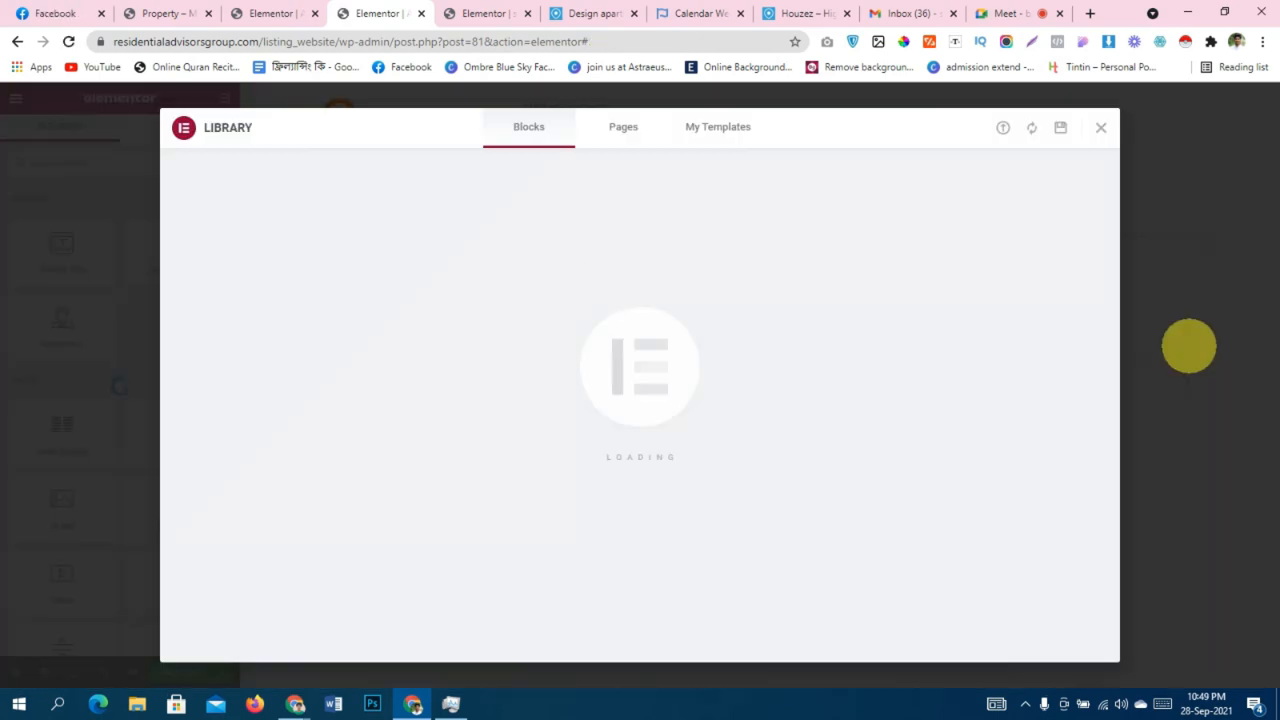
{"action": "right_click", "coordinate": [1033, 216]}
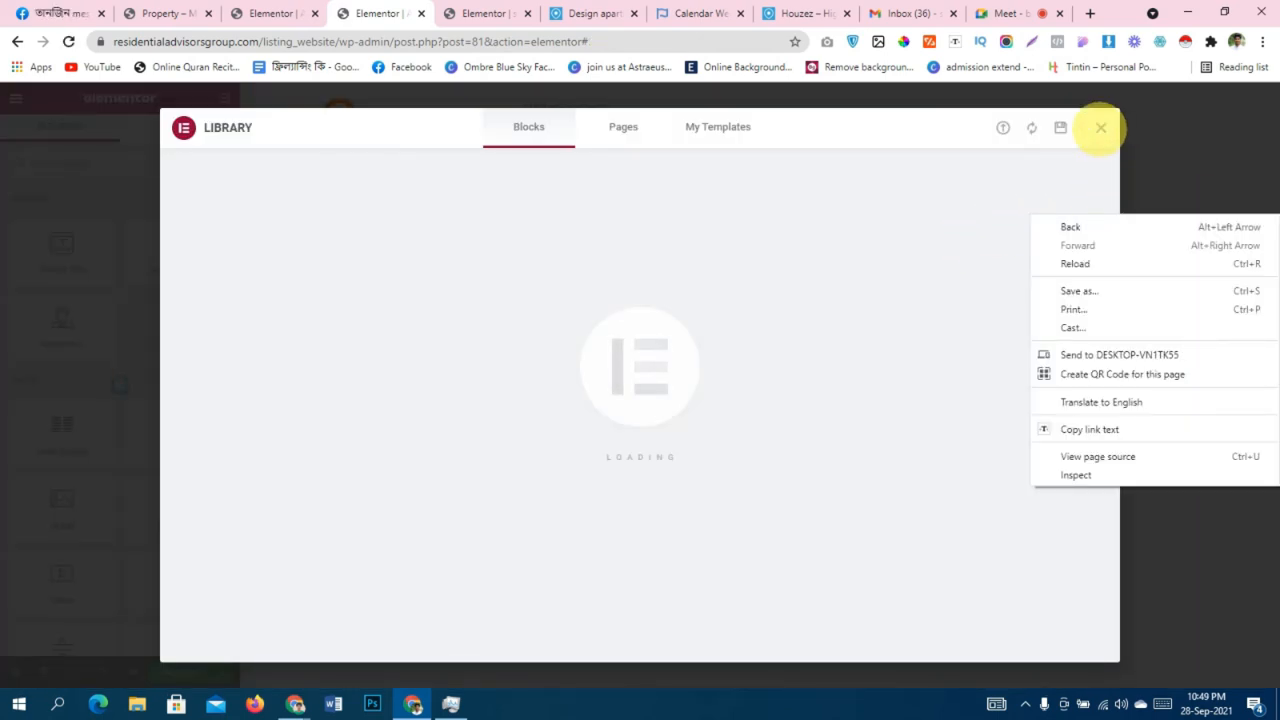
{"action": "left_click", "coordinate": [1100, 127]}
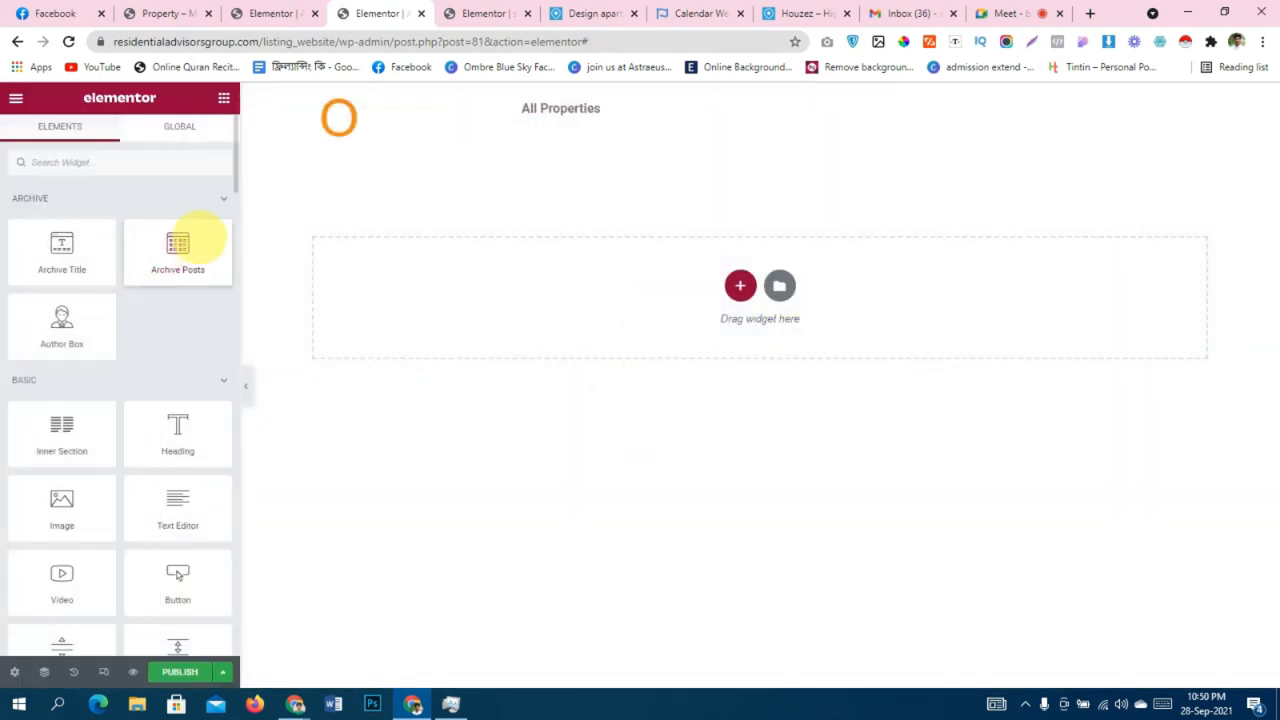
Add an Archive Posts widget to the empty section and apply Agent Archive as the template's dynamic content preview.
{"action": "left_click_drag", "start_coordinate": [178, 243], "coordinate": [729, 305]}
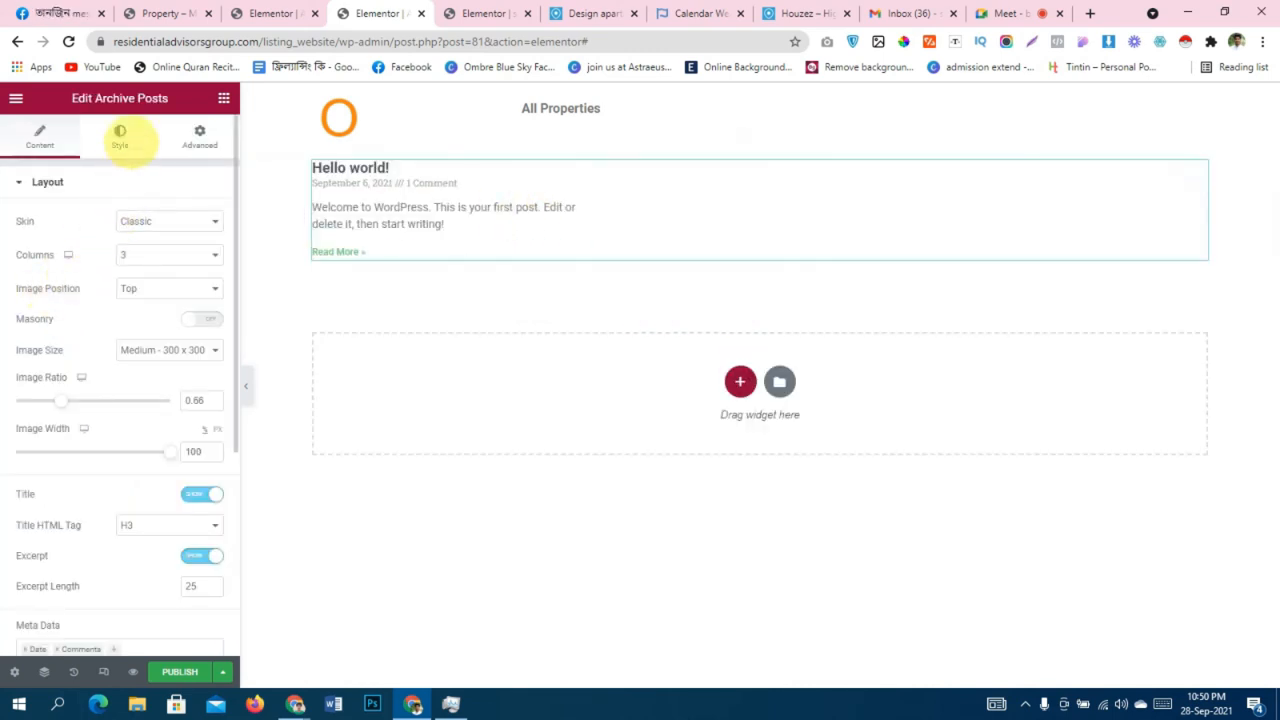
{"action": "left_click", "coordinate": [14, 672]}
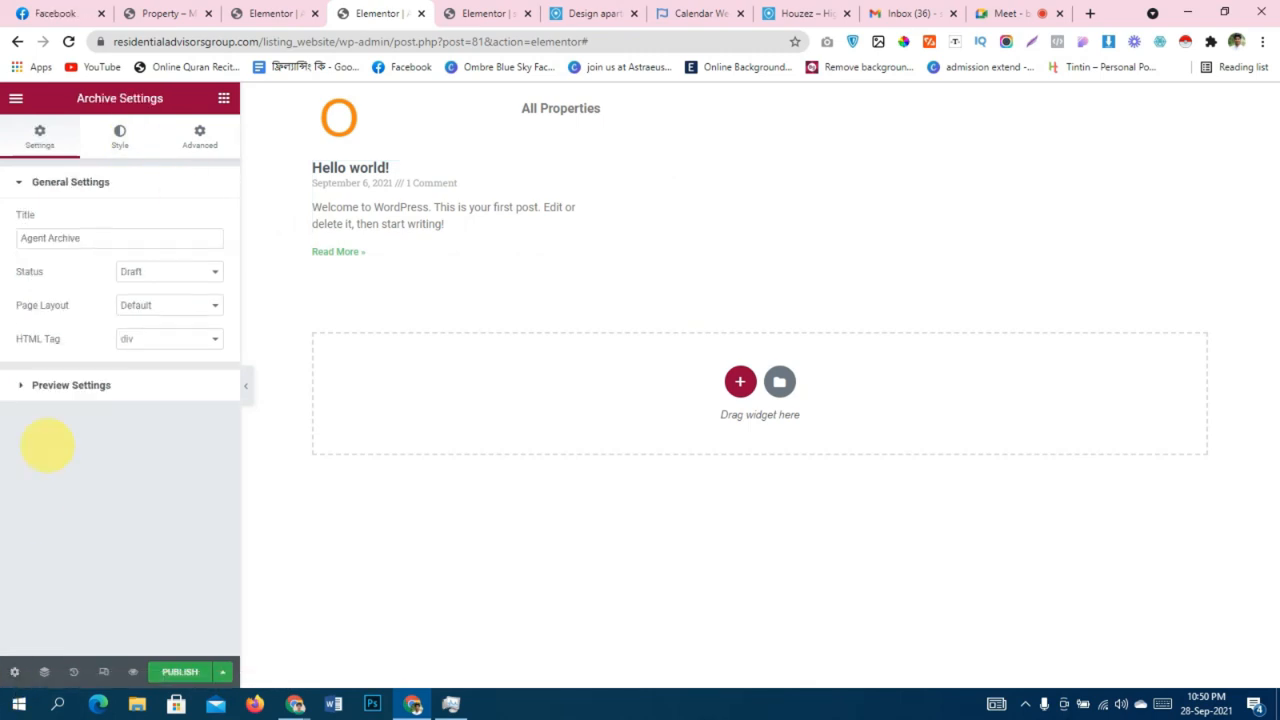
{"action": "left_click", "coordinate": [72, 385]}
{"action": "left_click", "coordinate": [140, 278]}
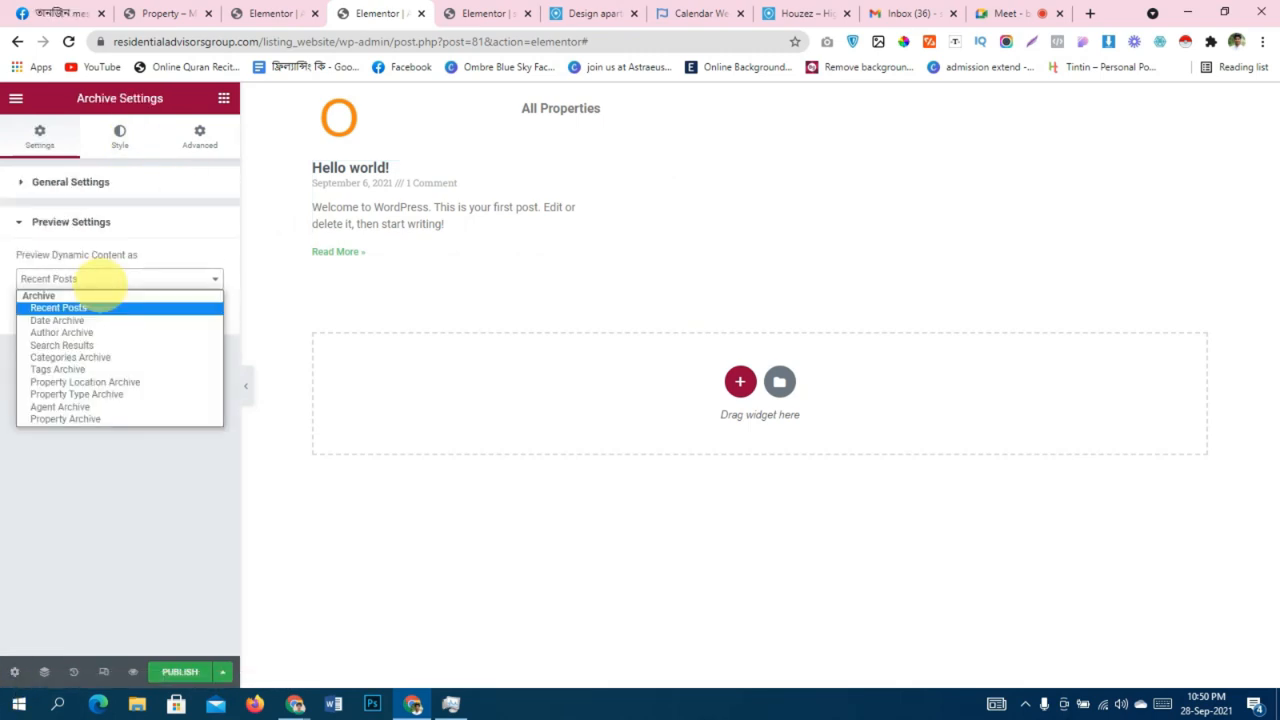
{"action": "left_click", "coordinate": [135, 406]}
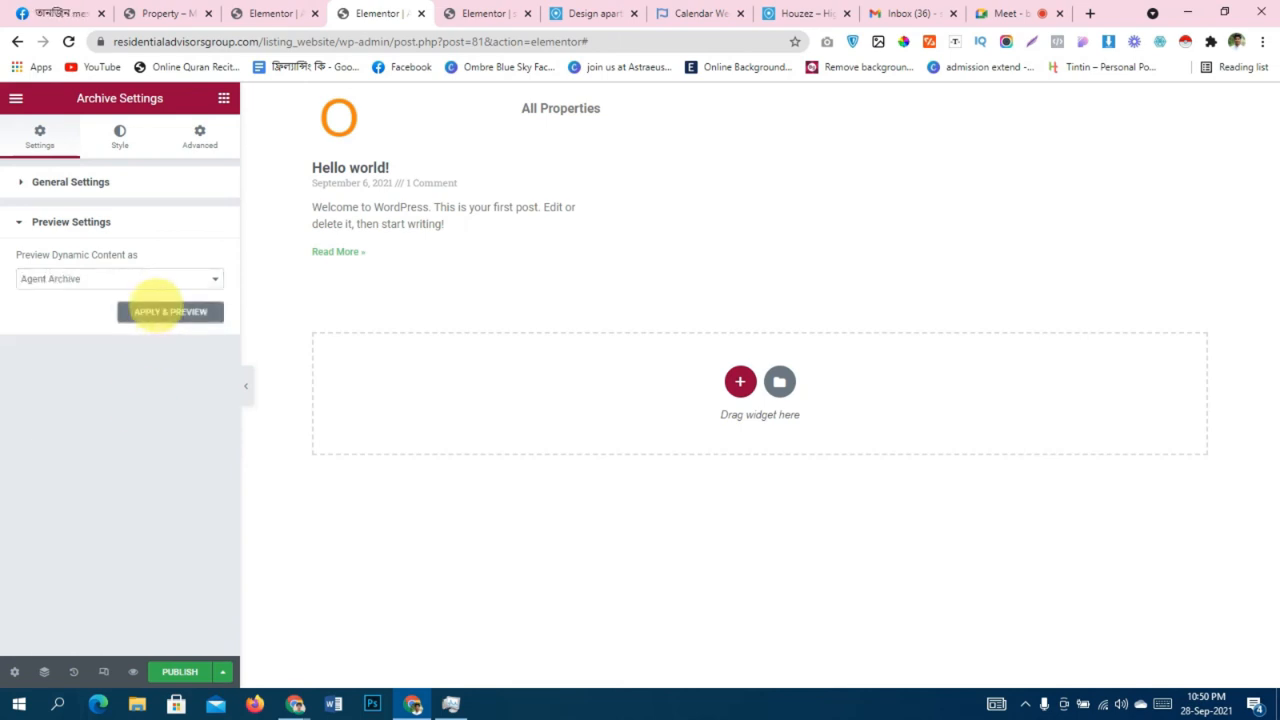
{"action": "left_click", "coordinate": [158, 302]}
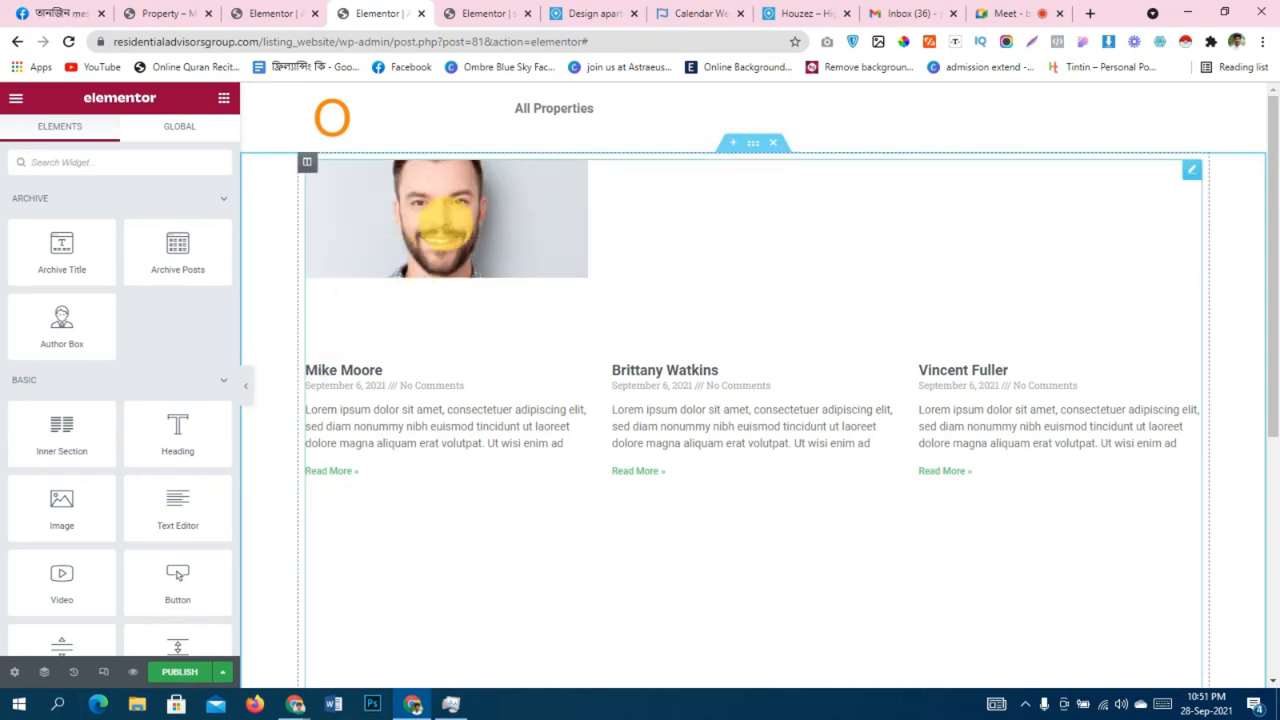
Examine the Archive Posts skin options, and look over the property page template, the live properties archive and the Agent Listing item.
{"action": "left_click", "coordinate": [484, 222]}
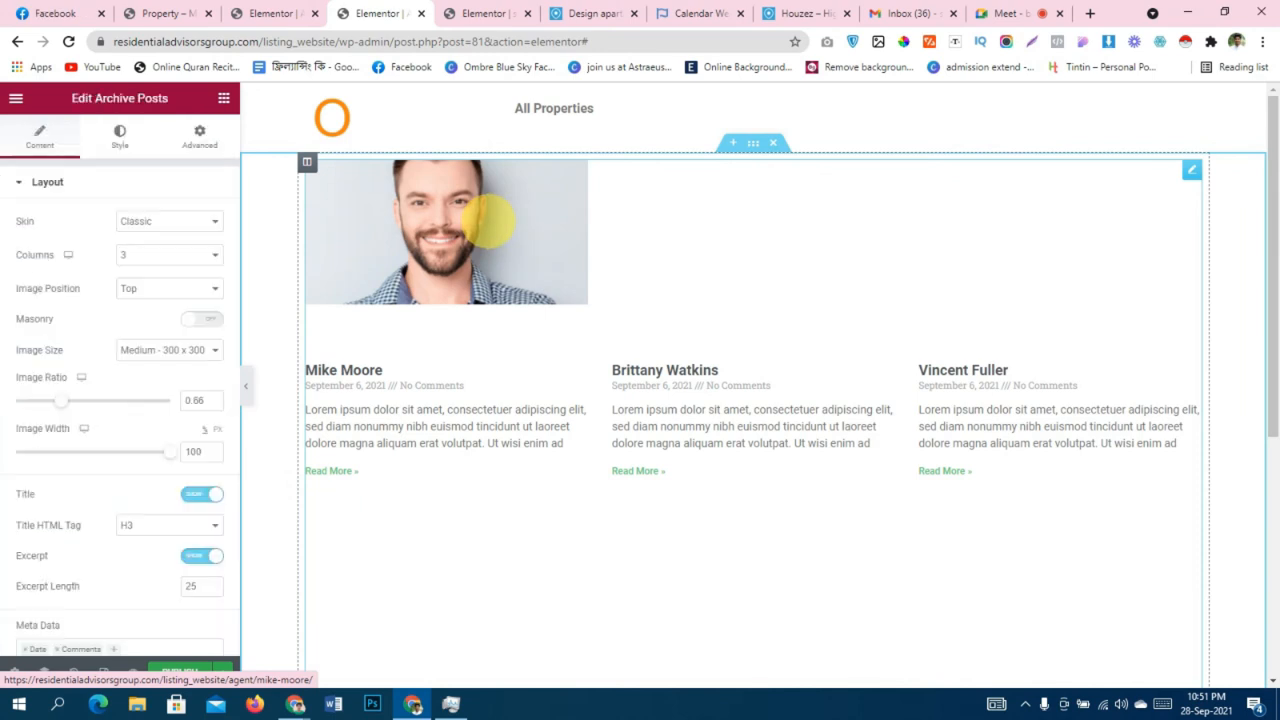
{"action": "left_click", "coordinate": [184, 218]}
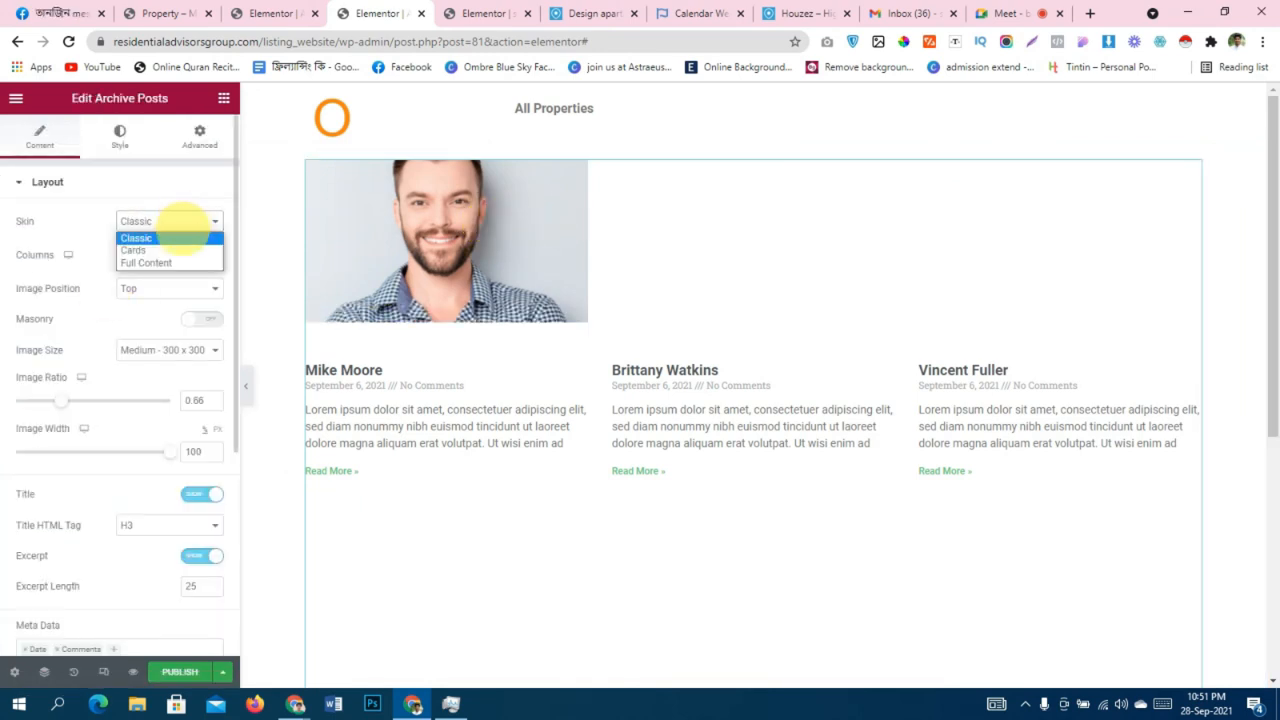
{"action": "left_click", "coordinate": [178, 216]}
{"action": "left_click", "coordinate": [180, 216]}
{"action": "left_click", "coordinate": [100, 299]}
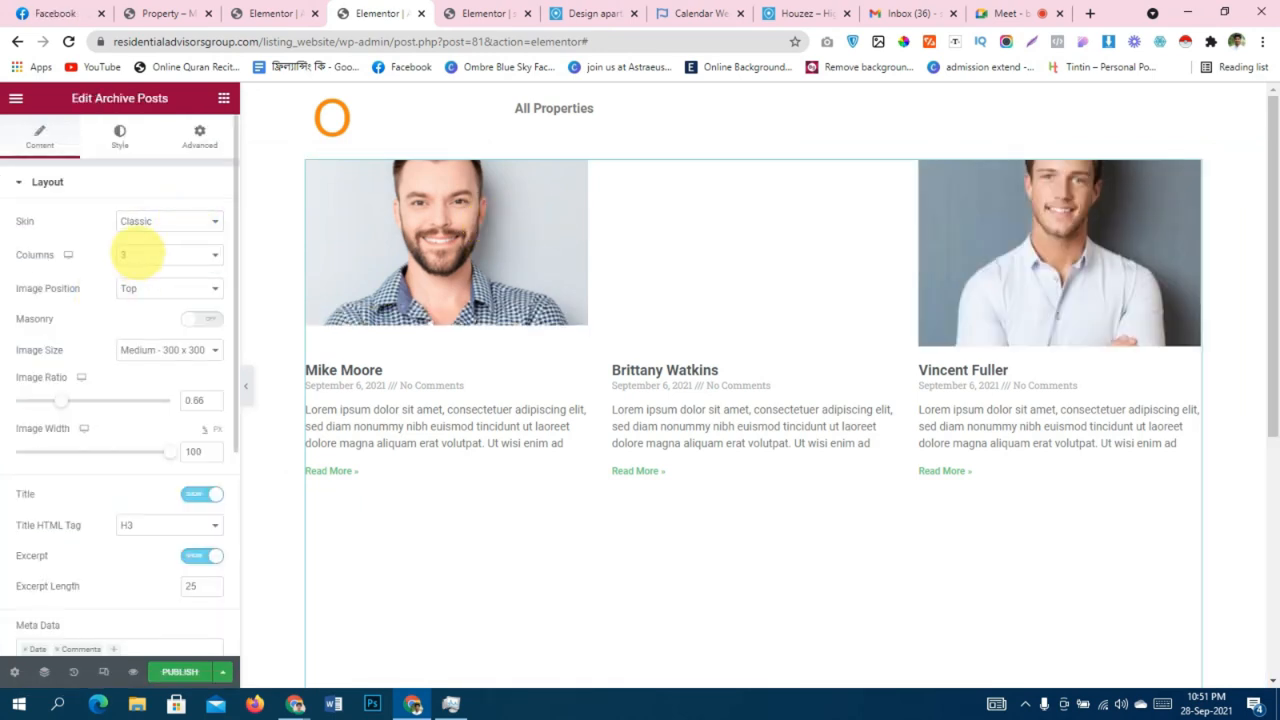
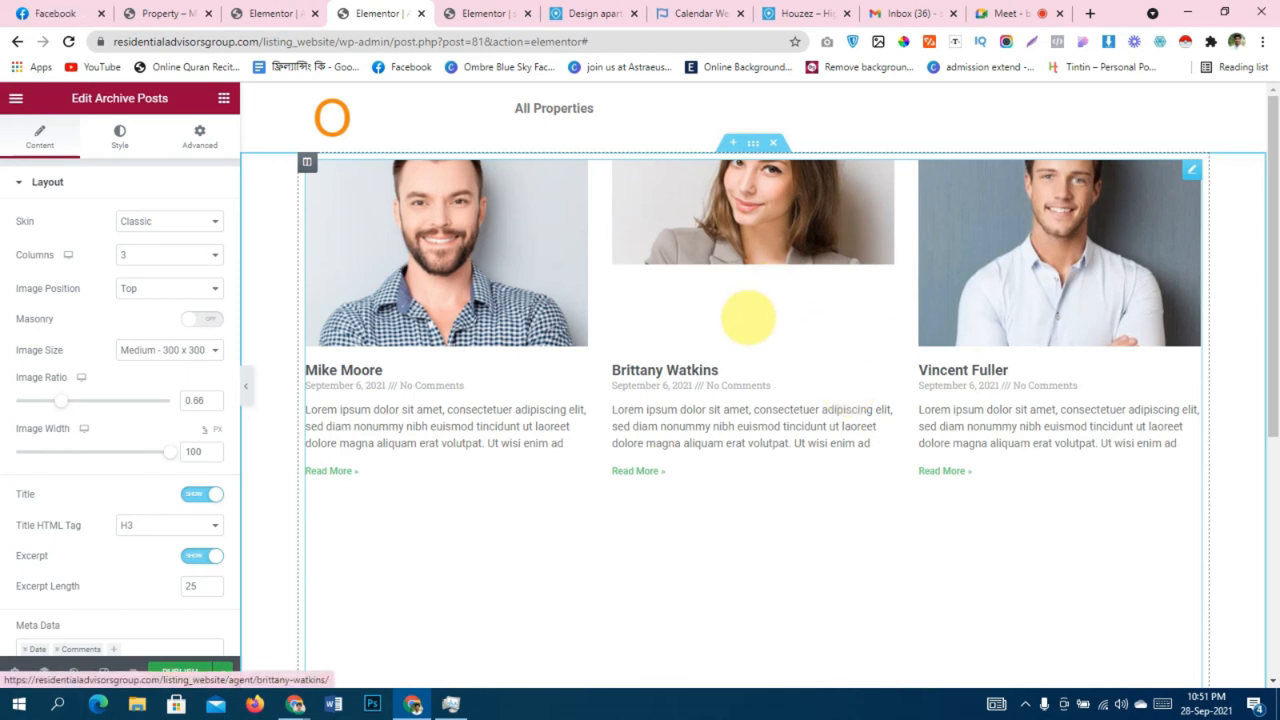
{"action": "left_click", "coordinate": [487, 13]}
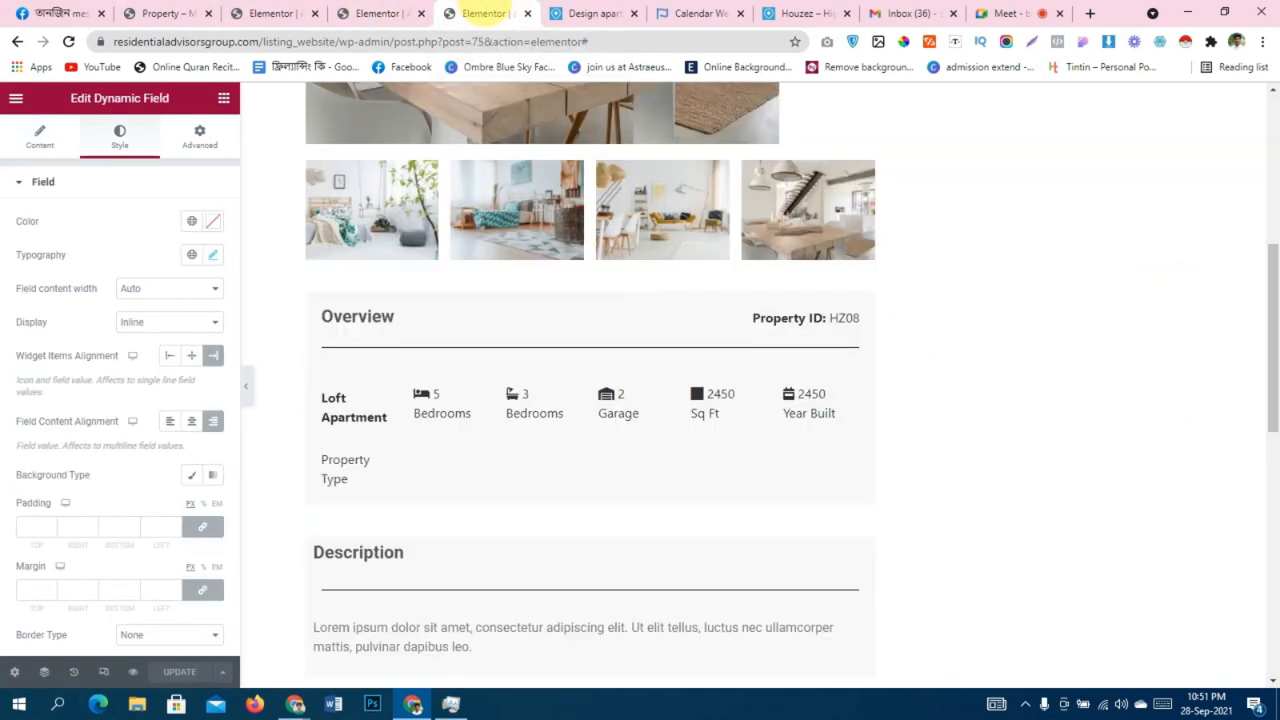
{"action": "scroll", "coordinate": [628, 402], "scroll_direction": "up", "scroll_amount": 5}
{"action": "left_click", "coordinate": [160, 13]}
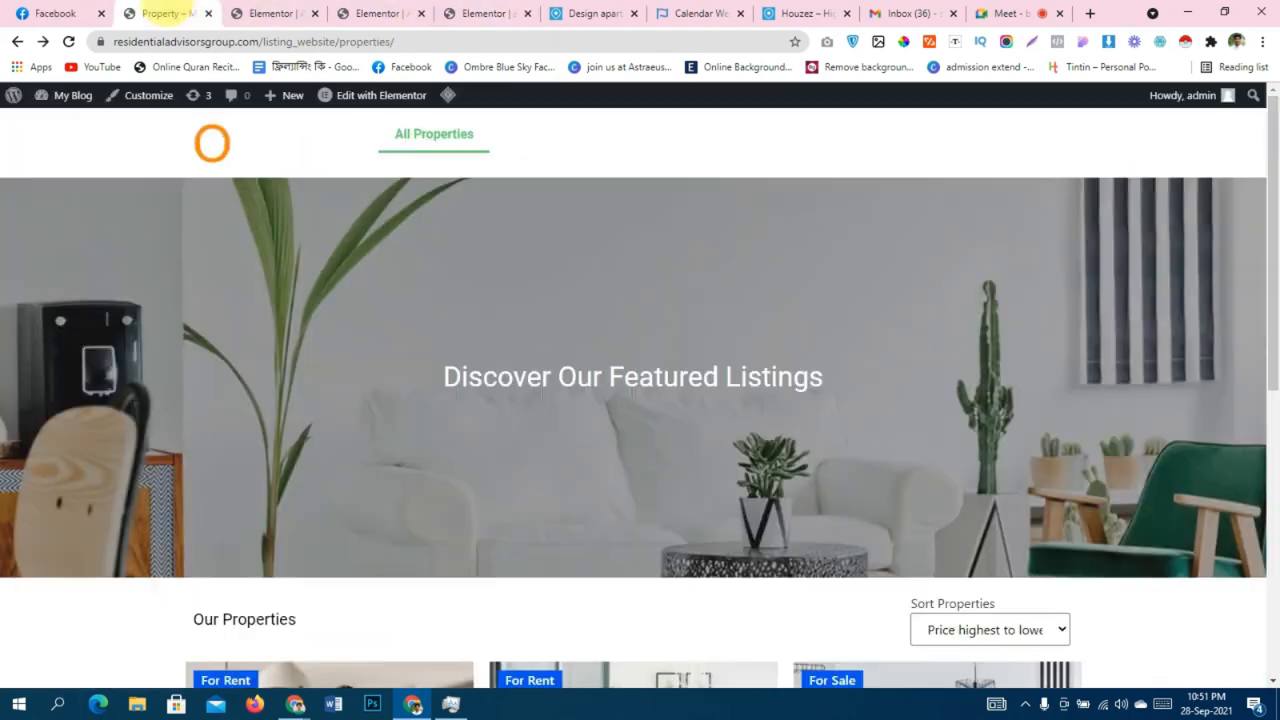
{"action": "scroll", "coordinate": [529, 477], "scroll_direction": "down", "scroll_amount": 4}
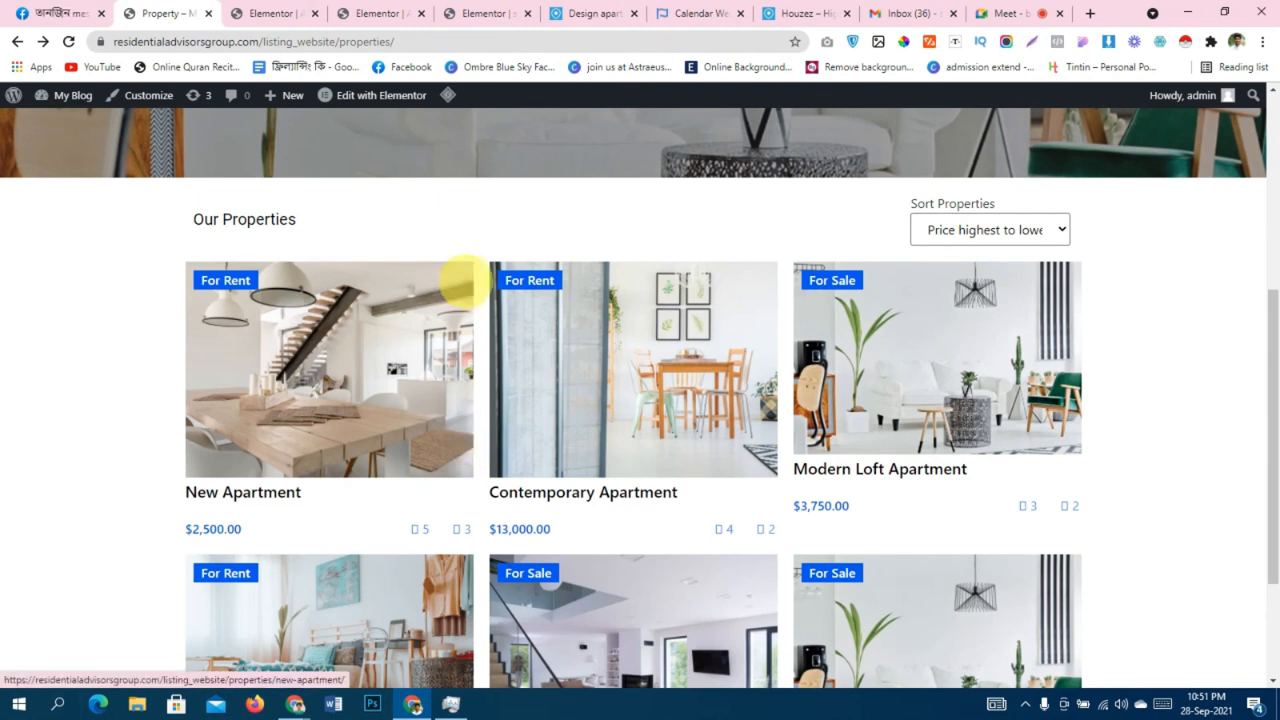
{"action": "left_click", "coordinate": [295, 13]}
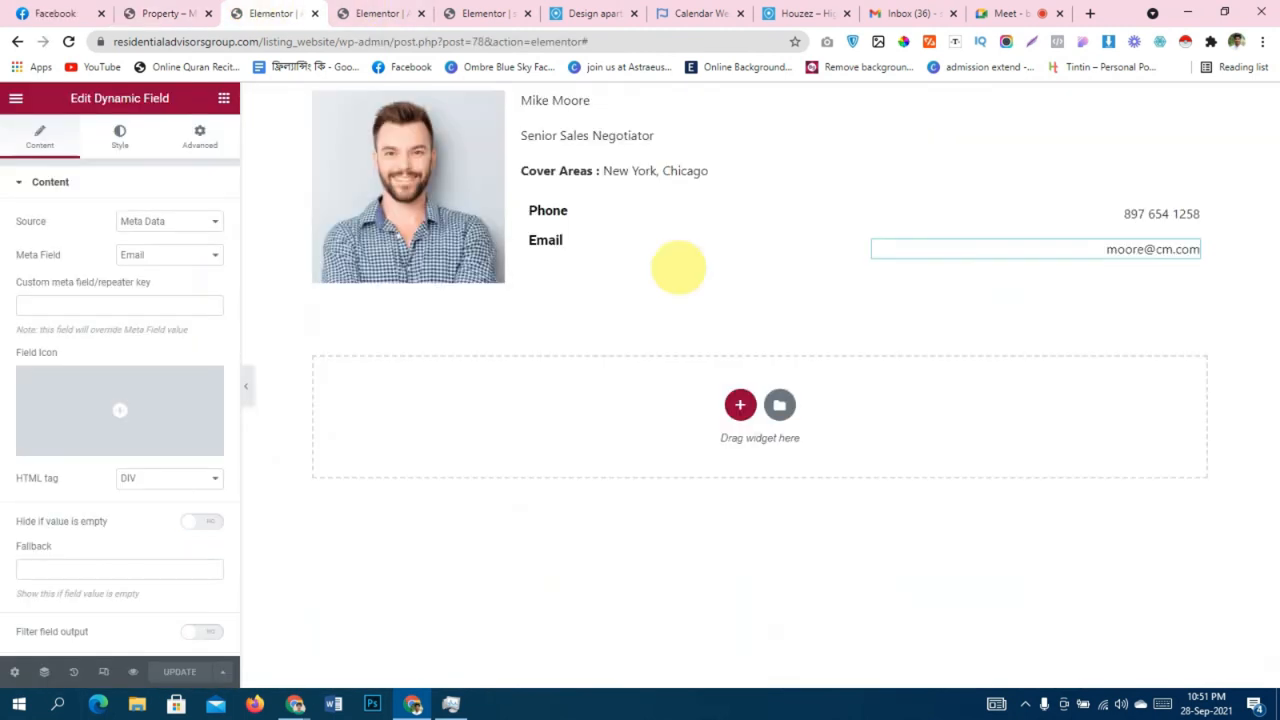
{"action": "left_click", "coordinate": [380, 13]}
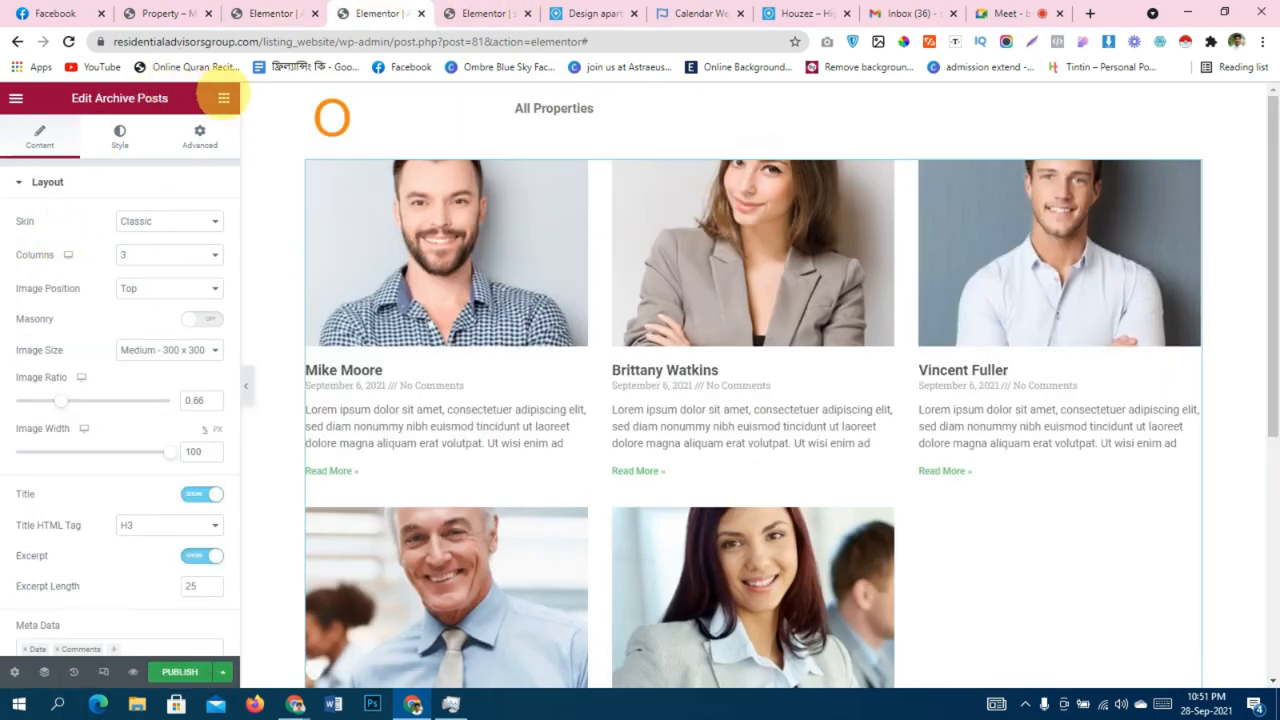
Delete the Archive Posts widget and duplicate the empty column so the section has two columns.
{"action": "left_click", "coordinate": [223, 98]}
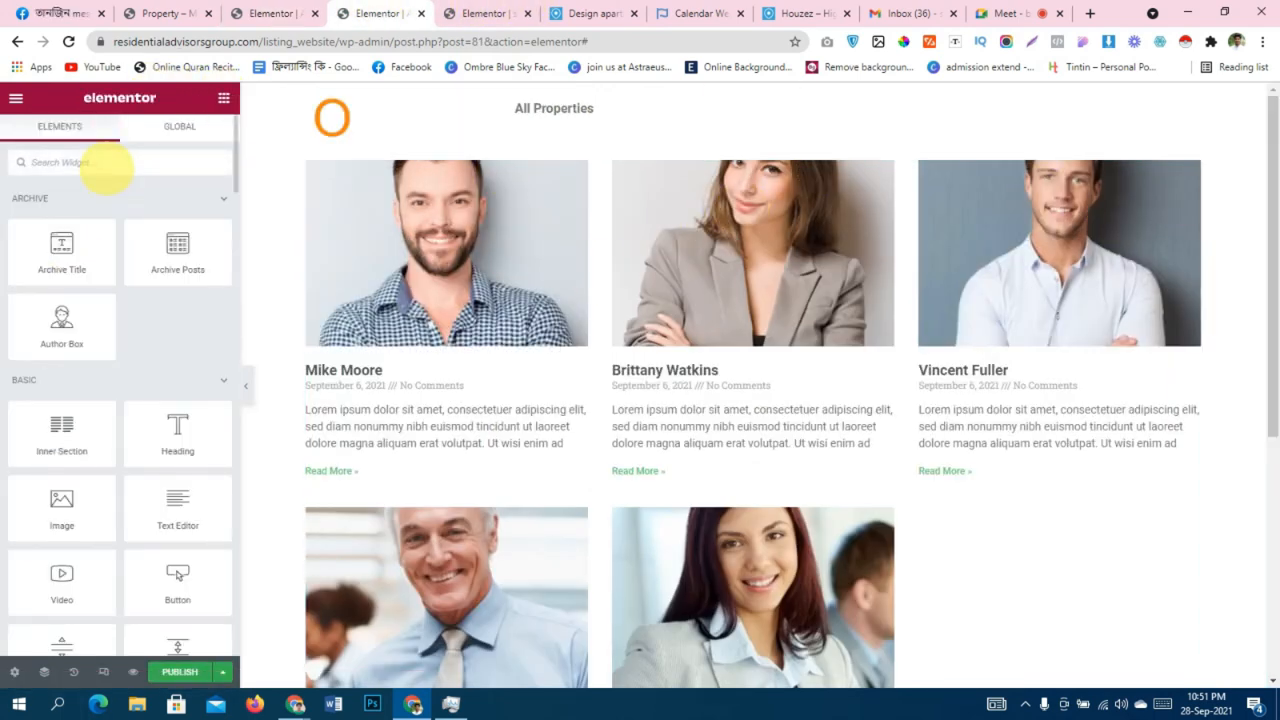
{"action": "type", "text": "lis"}
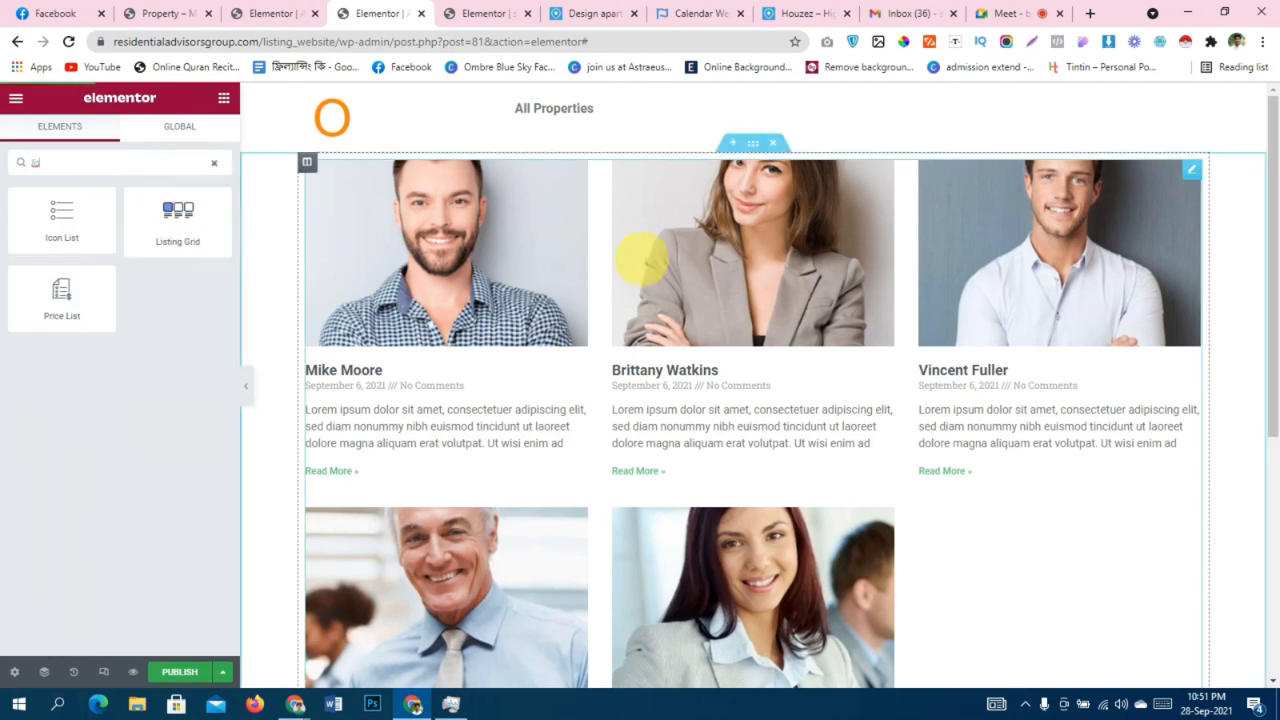
{"action": "right_click", "coordinate": [850, 267]}
{"action": "left_click", "coordinate": [917, 488]}
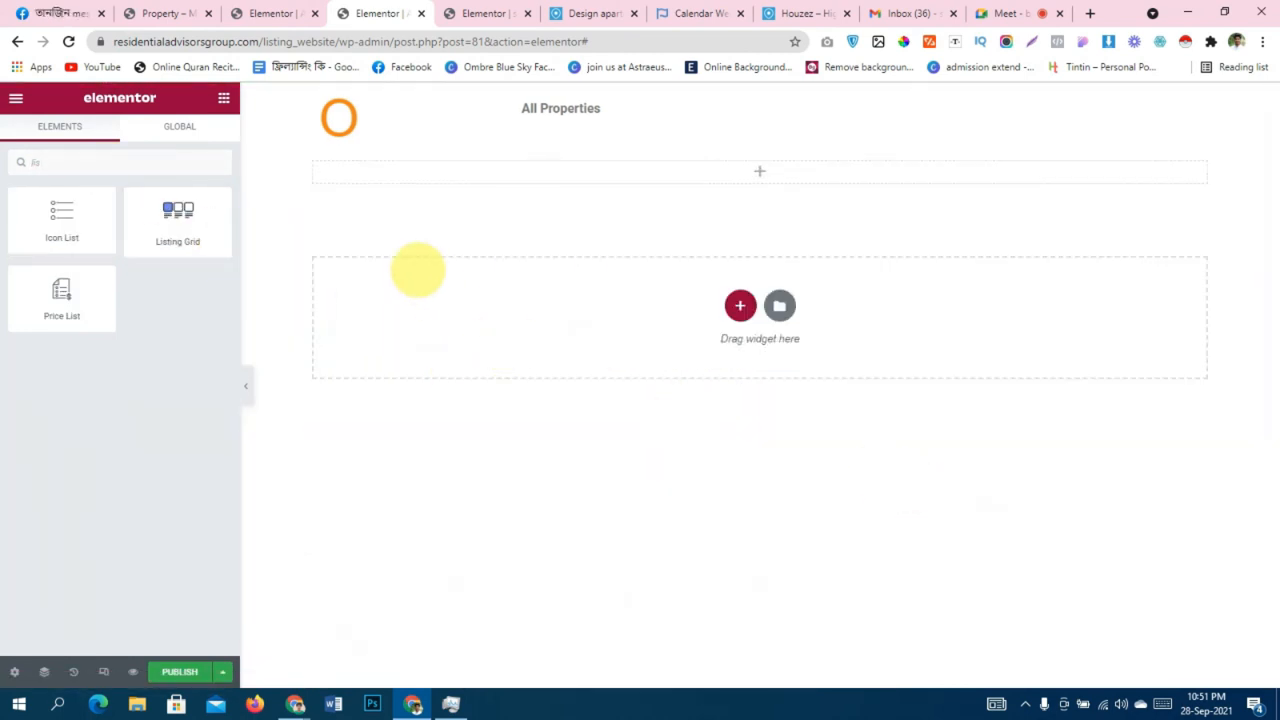
{"action": "right_click", "coordinate": [316, 163]}
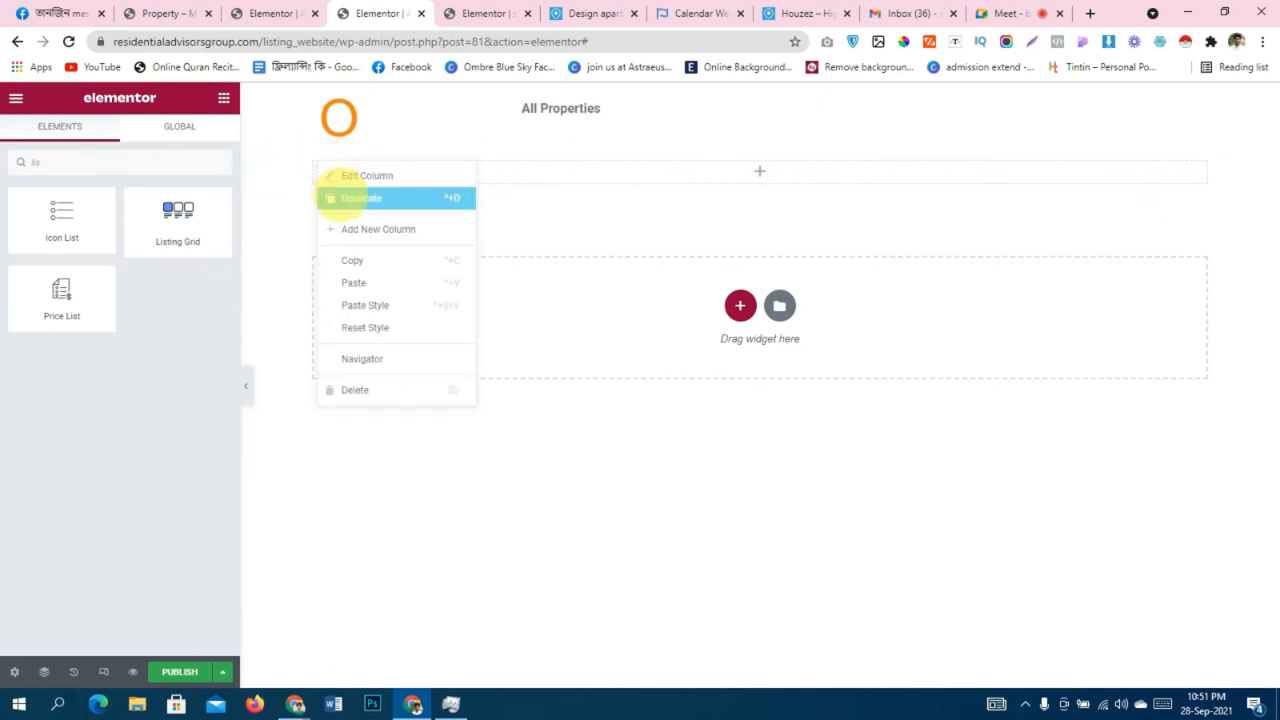
{"action": "left_click", "coordinate": [333, 198]}
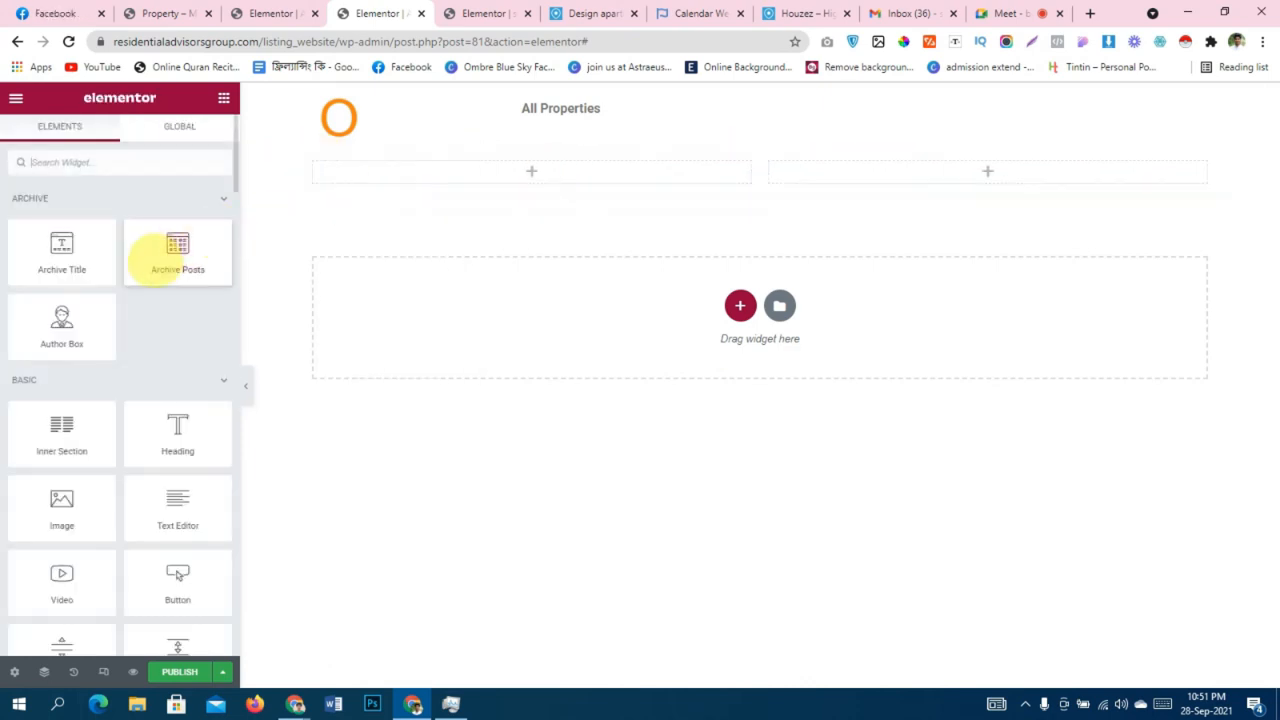
Copy the New Apartment title widget from the single property template and return to the Agent Archive template.
{"action": "left_click", "coordinate": [268, 13]}
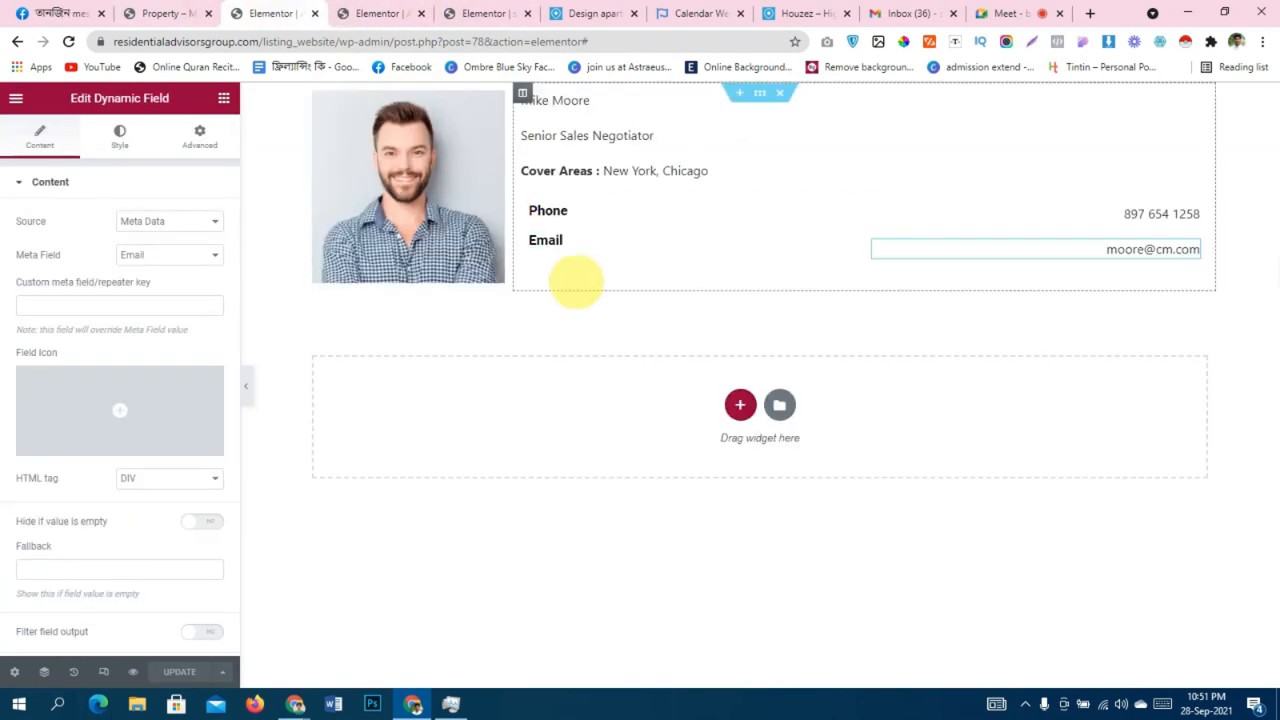
{"action": "left_click", "coordinate": [484, 13]}
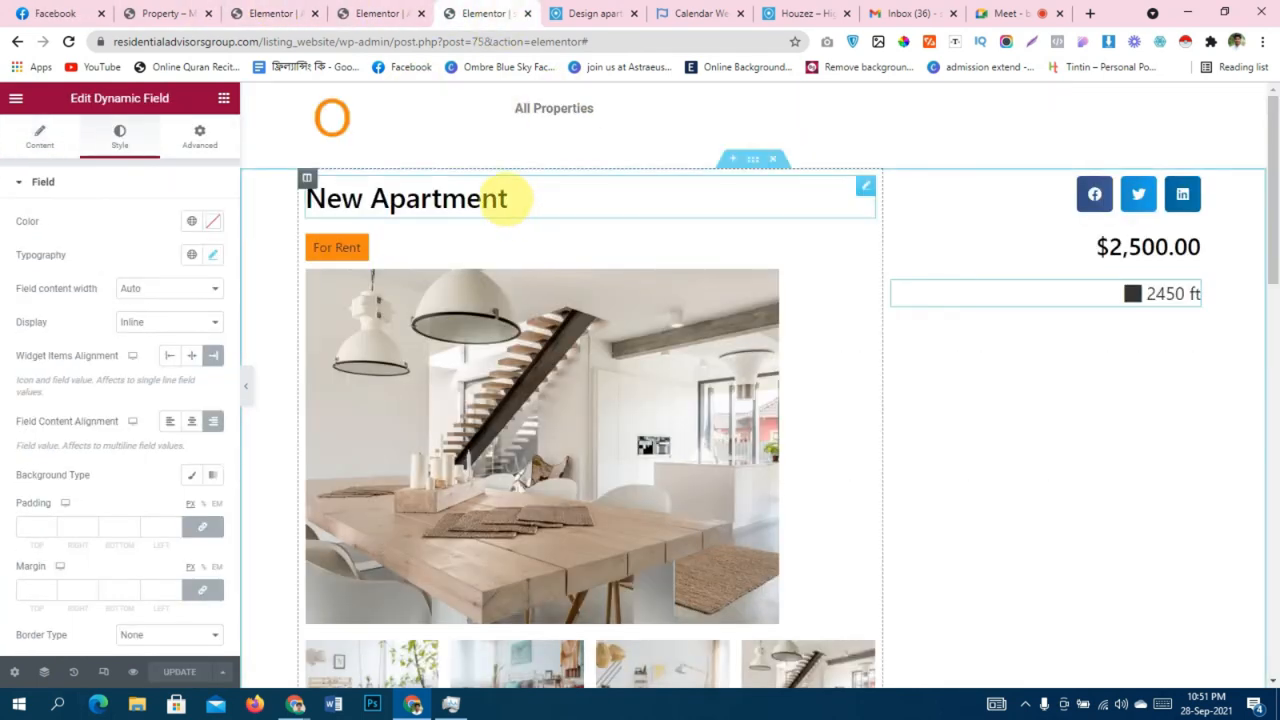
{"action": "right_click", "coordinate": [507, 200]}
{"action": "left_click", "coordinate": [541, 268]}
{"action": "left_click", "coordinate": [378, 13]}
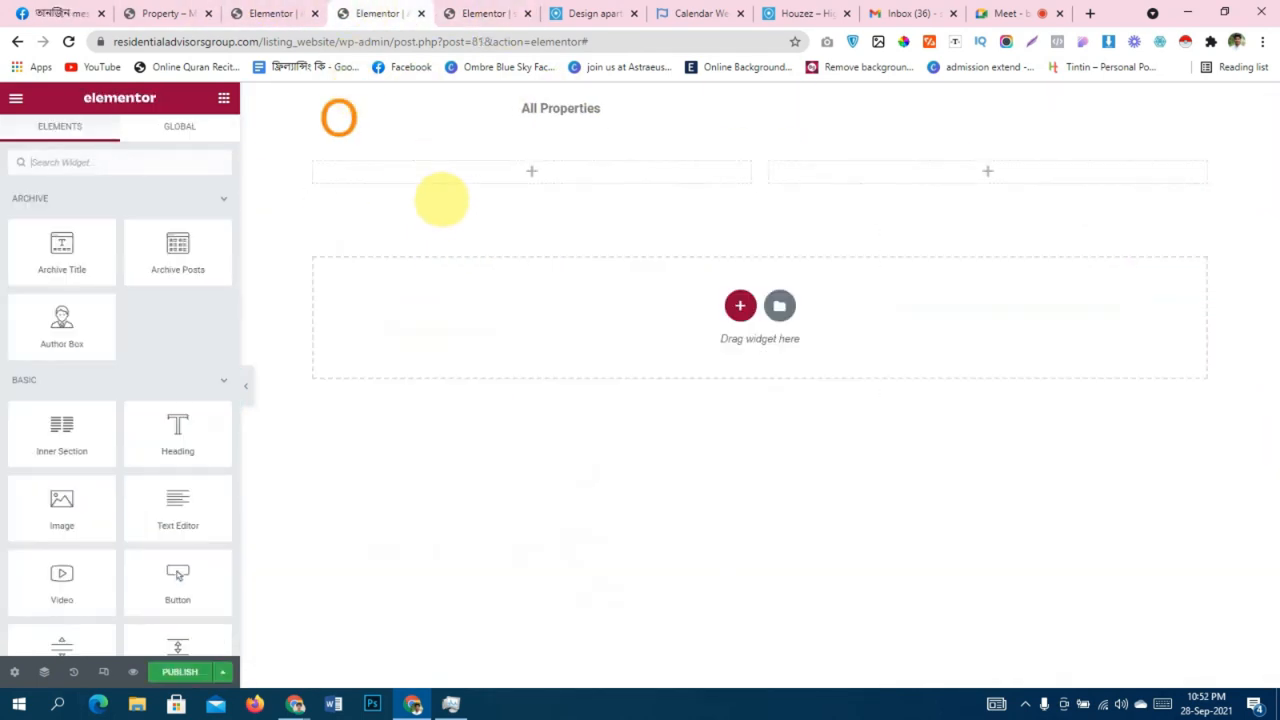
Add a Heading widget to the first column and set its title to "Agents".
{"action": "left_click_drag", "start_coordinate": [178, 430], "coordinate": [514, 171]}
{"action": "left_click", "coordinate": [167, 232]}
{"action": "left_click_drag", "start_coordinate": [167, 232], "coordinate": [8, 228]}
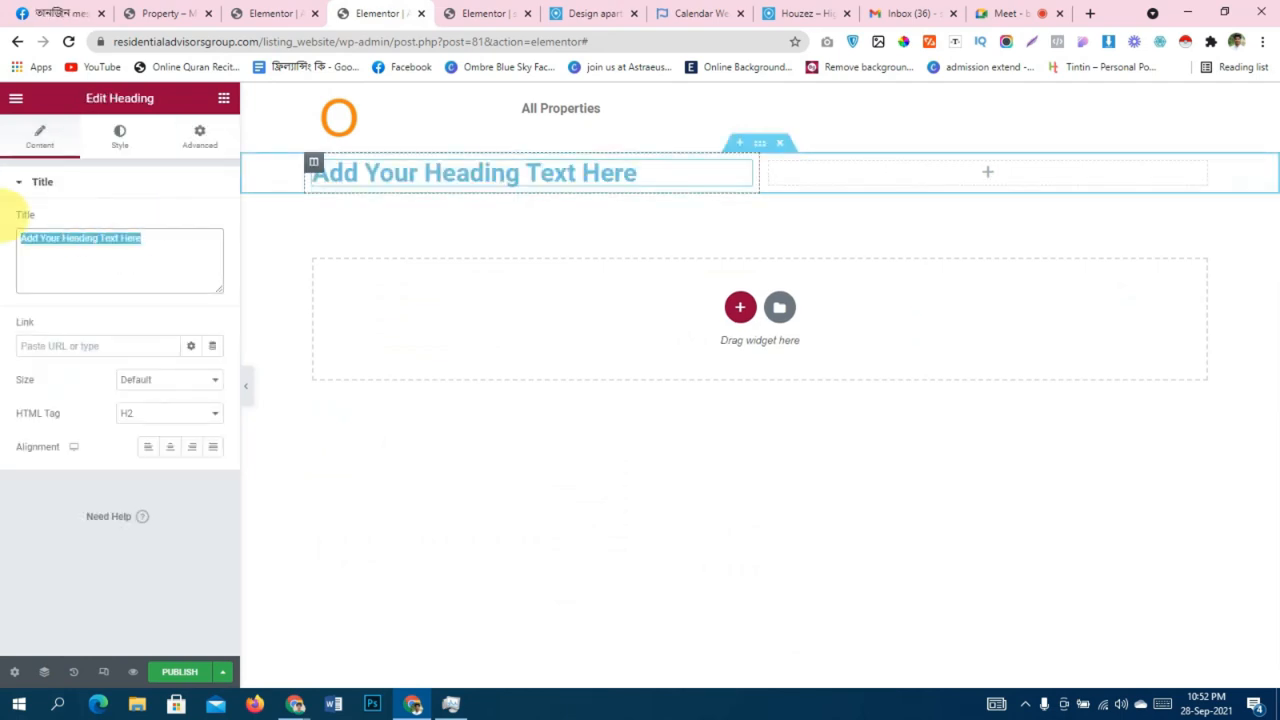
{"action": "type", "text": "Agents"}
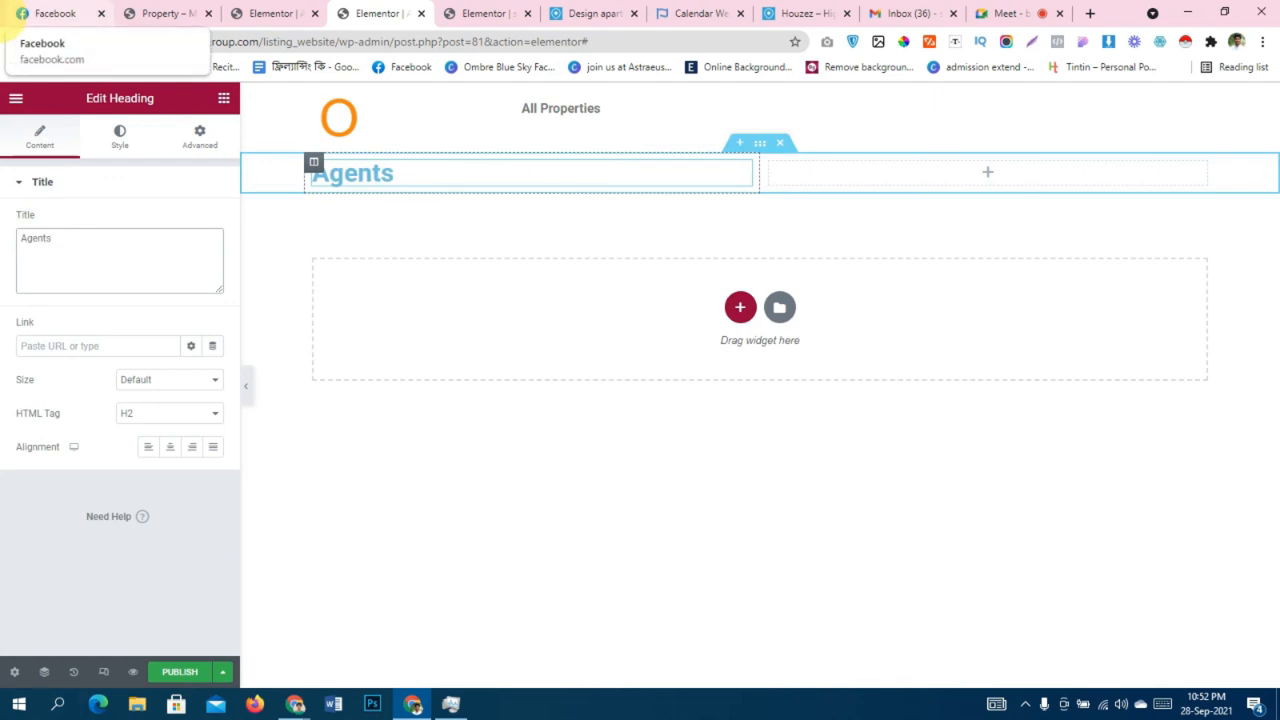
Set the Agents heading's text color to a near-black shade.
{"action": "left_click", "coordinate": [386, 176]}
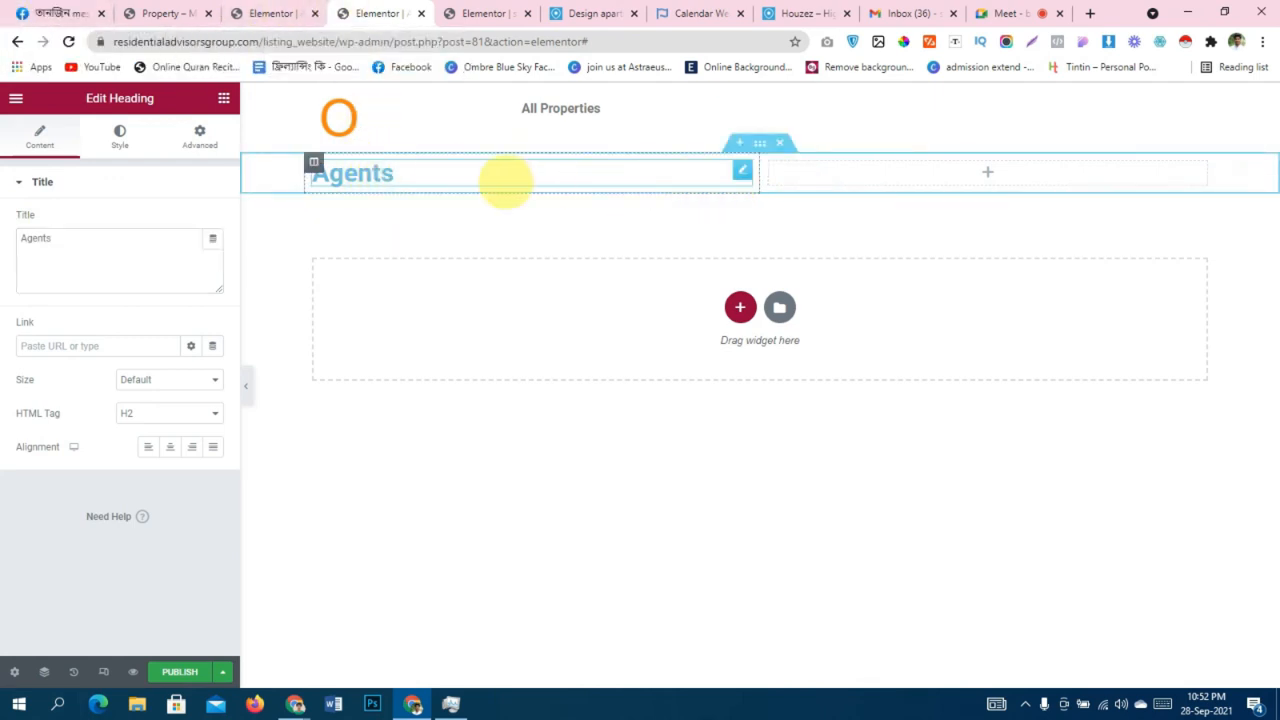
{"action": "left_click", "coordinate": [120, 137]}
{"action": "left_click", "coordinate": [213, 221]}
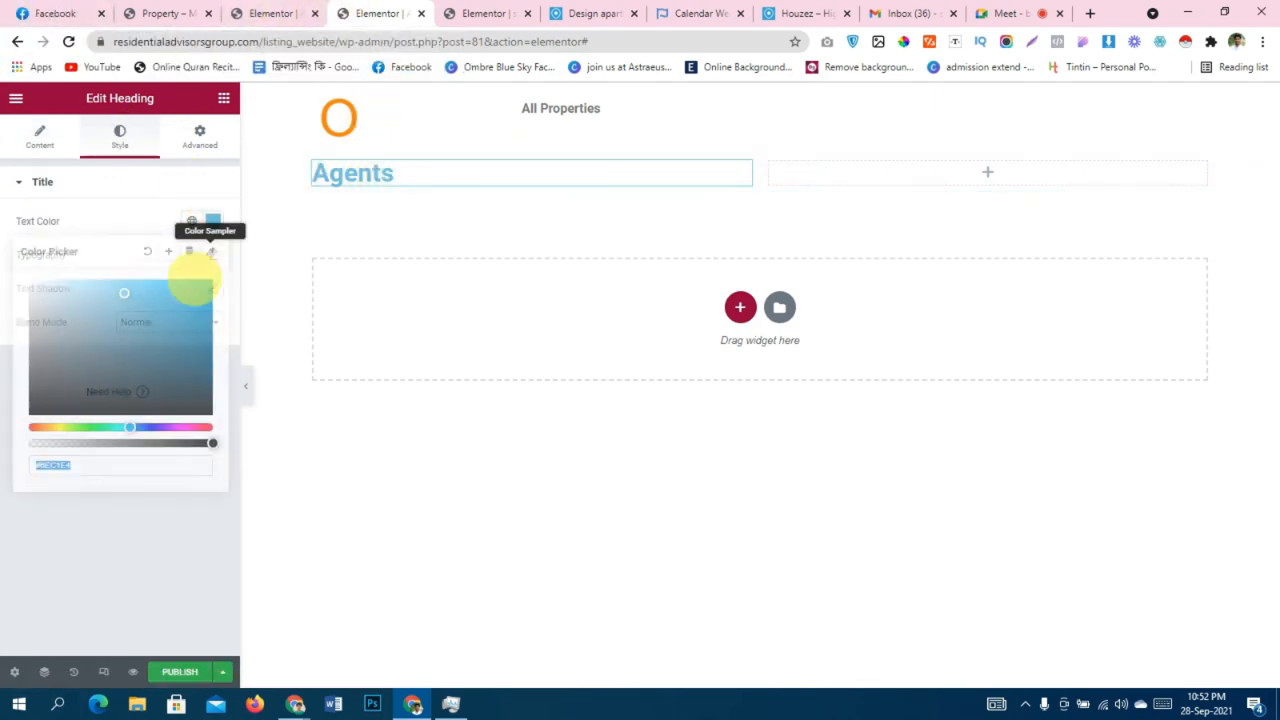
{"action": "left_click_drag", "start_coordinate": [194, 285], "coordinate": [14, 423]}
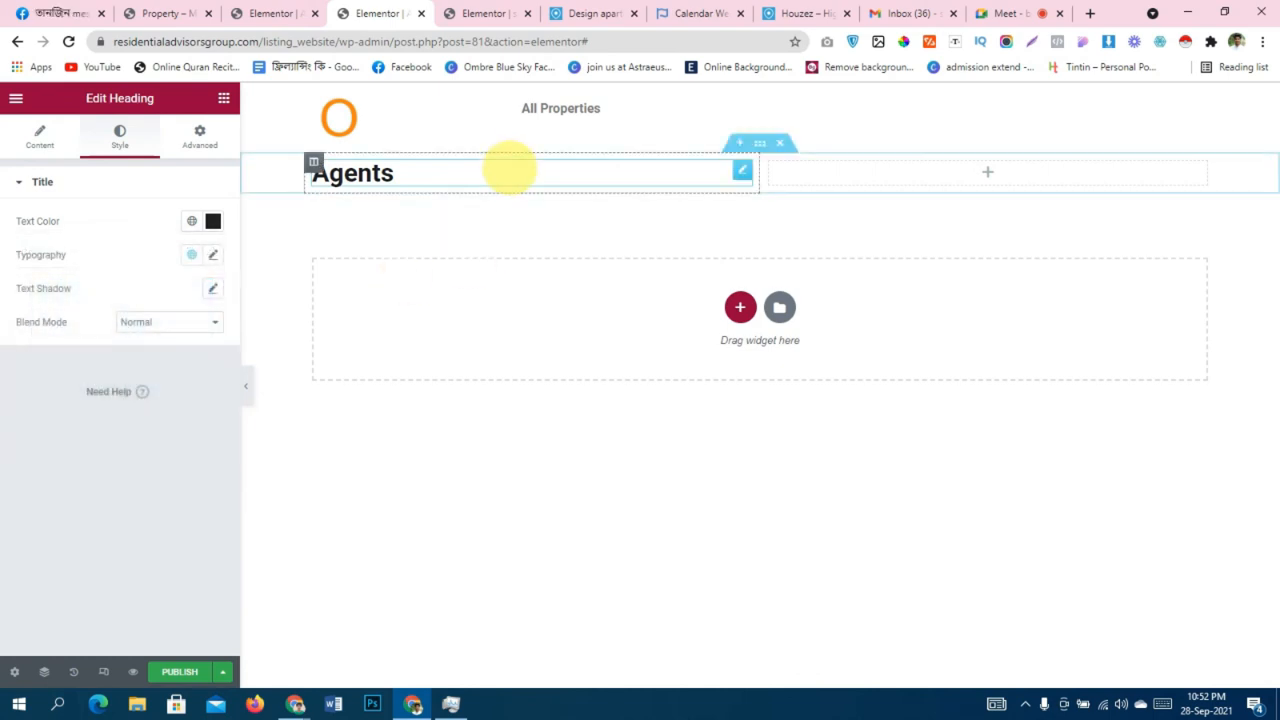
Add a Listing Grid widget below the Agents heading and choose Agent Listing as its listing.
{"action": "left_click", "coordinate": [224, 98]}
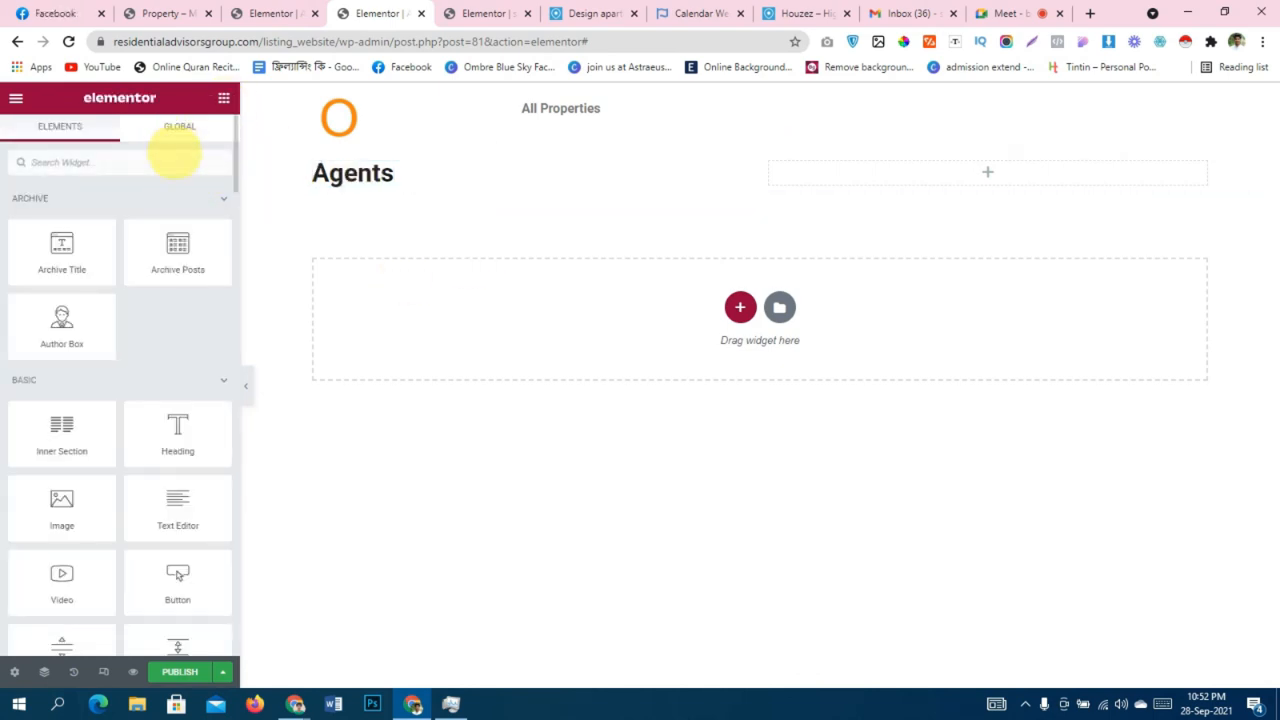
{"action": "left_click", "coordinate": [175, 161]}
{"action": "type", "text": "lis"}
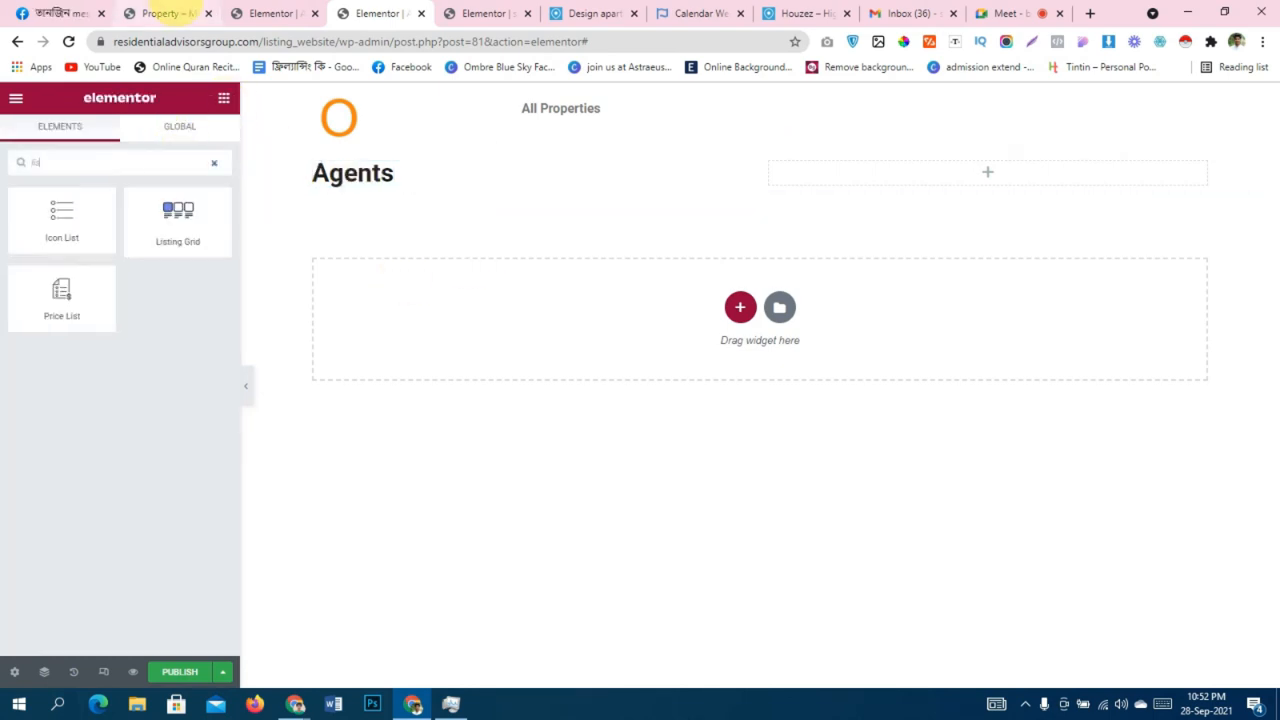
{"action": "left_click_drag", "start_coordinate": [178, 205], "coordinate": [365, 175]}
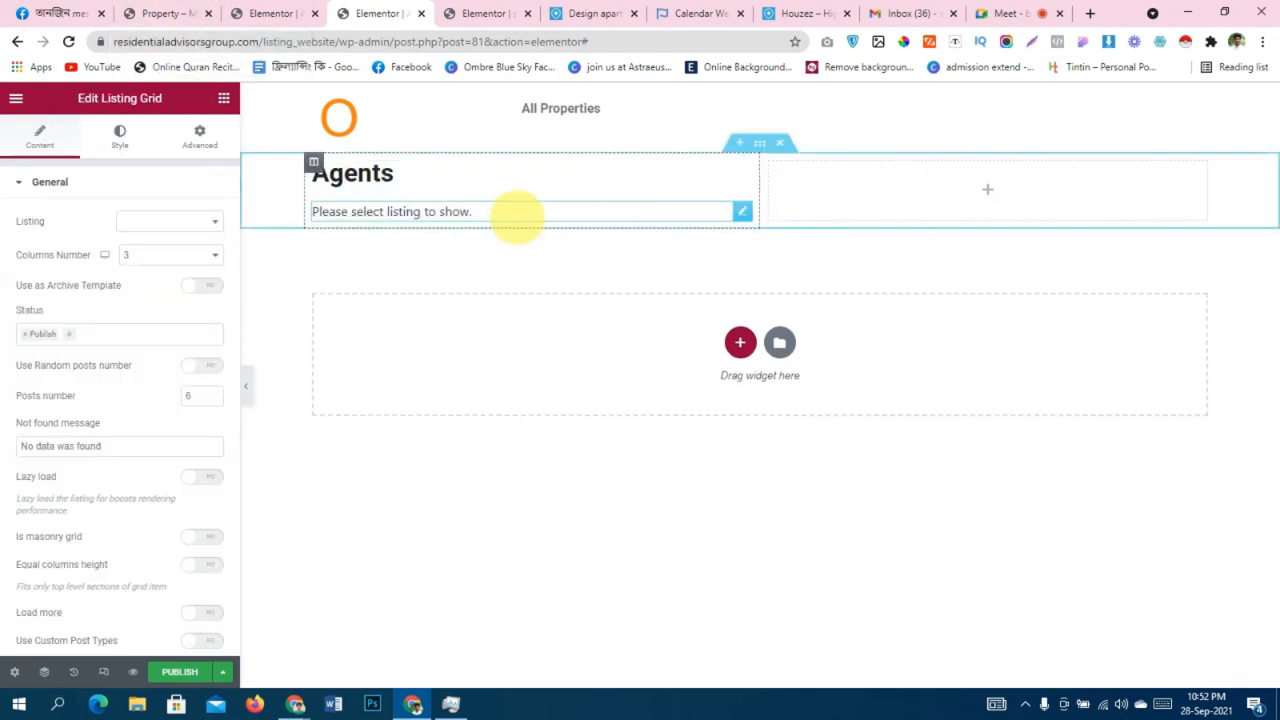
{"action": "left_click", "coordinate": [165, 221]}
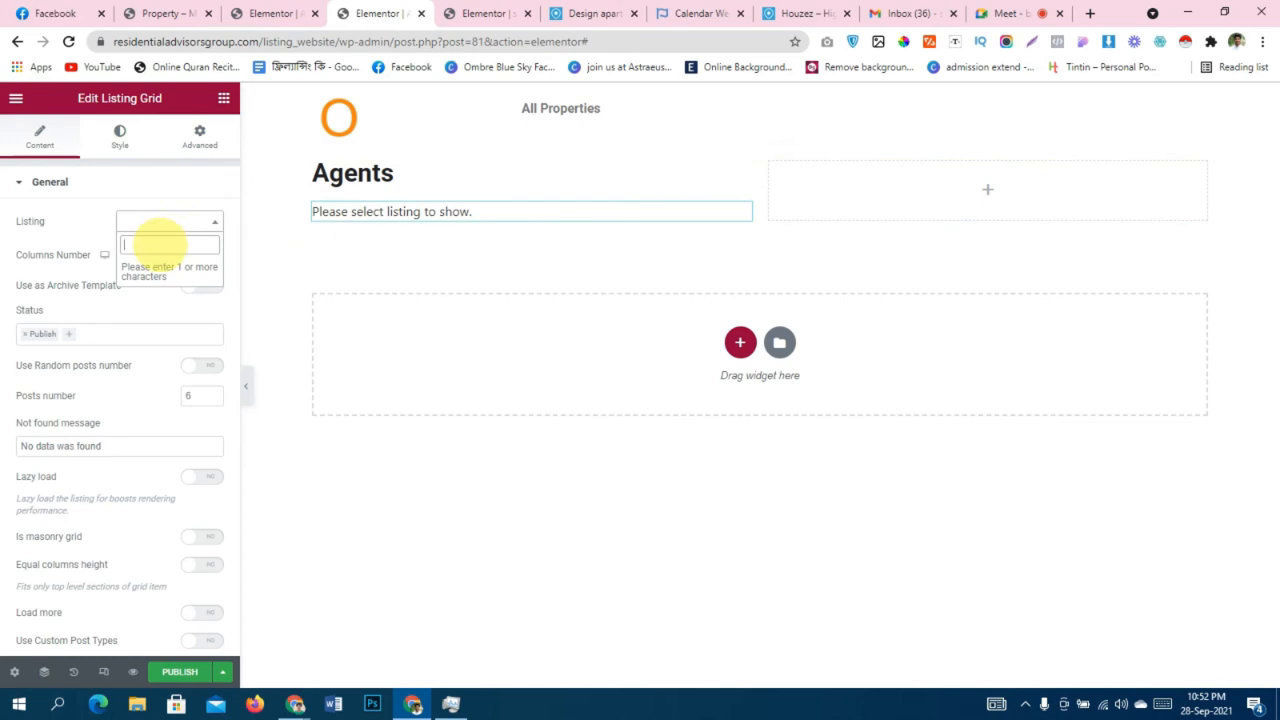
{"action": "type", "text": "ag"}
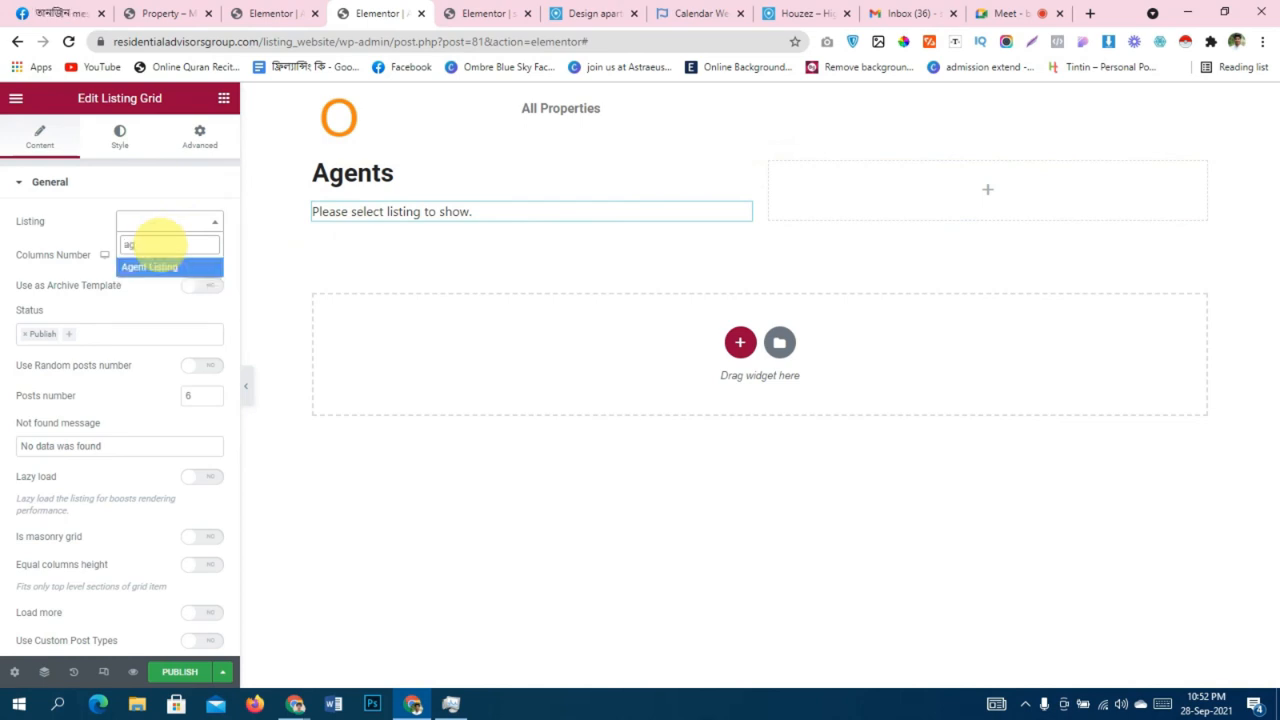
{"action": "left_click", "coordinate": [180, 266]}
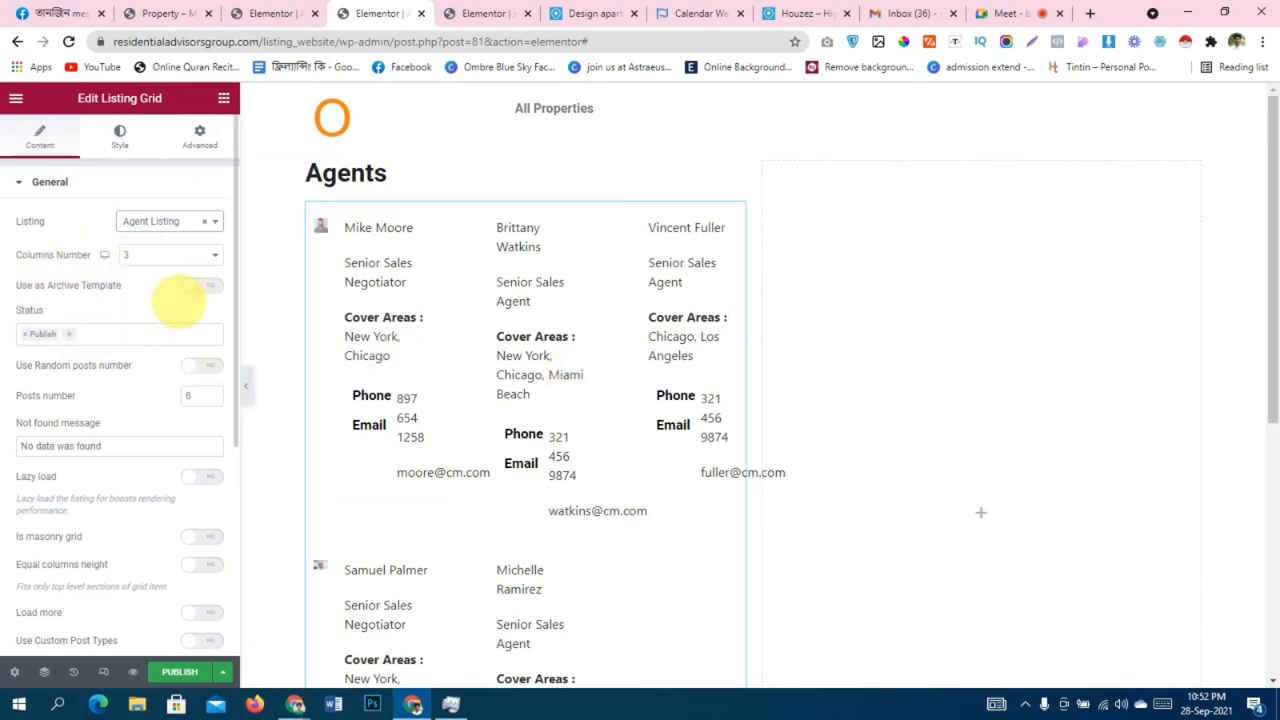
Set the Listing Grid's columns number to 1 and widen the column holding it to about 85% of the section.
{"action": "left_click", "coordinate": [187, 257]}
{"action": "left_click", "coordinate": [174, 274]}
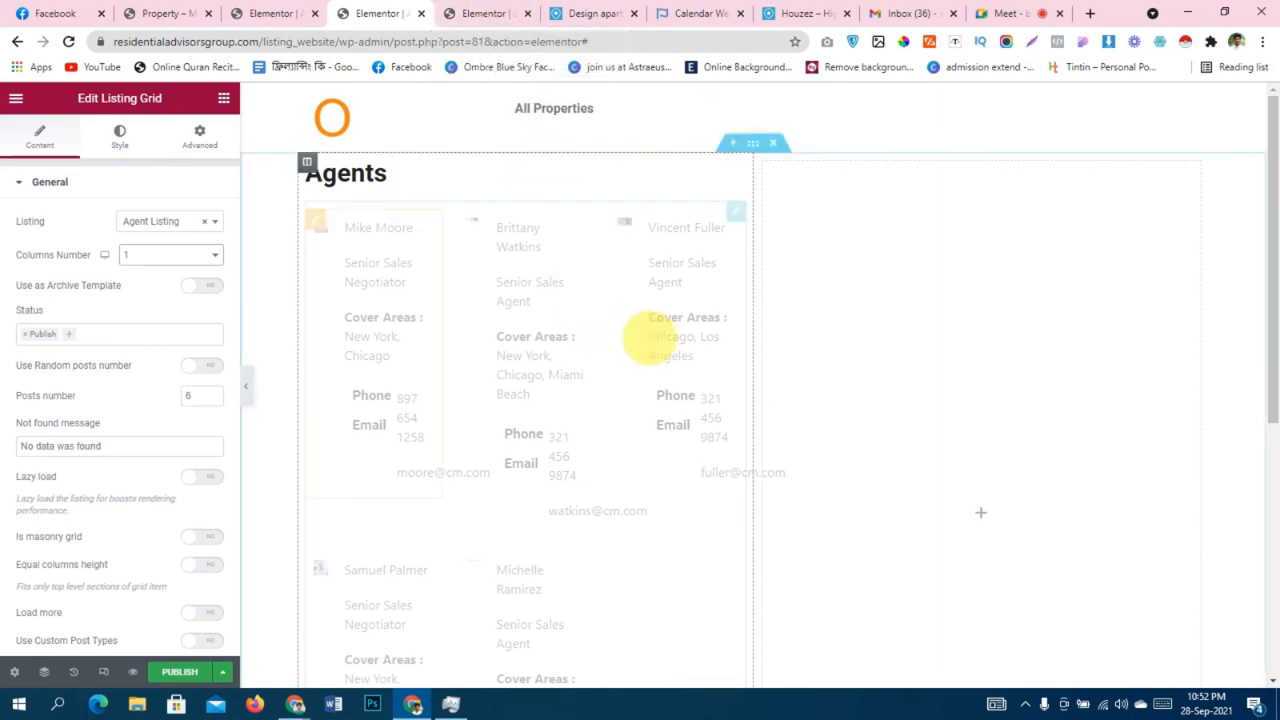
{"action": "left_click_drag", "start_coordinate": [758, 292], "coordinate": [1080, 286]}
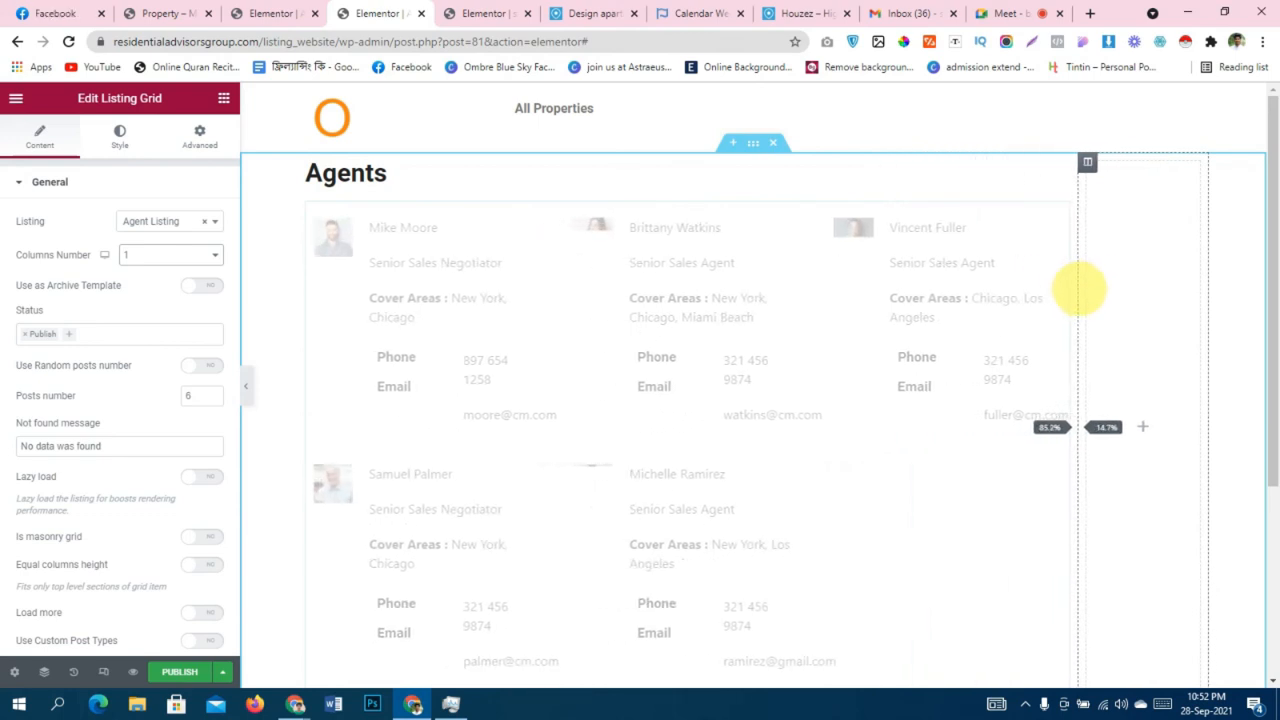
{"action": "scroll", "coordinate": [77, 363], "scroll_direction": "down", "scroll_amount": 3}
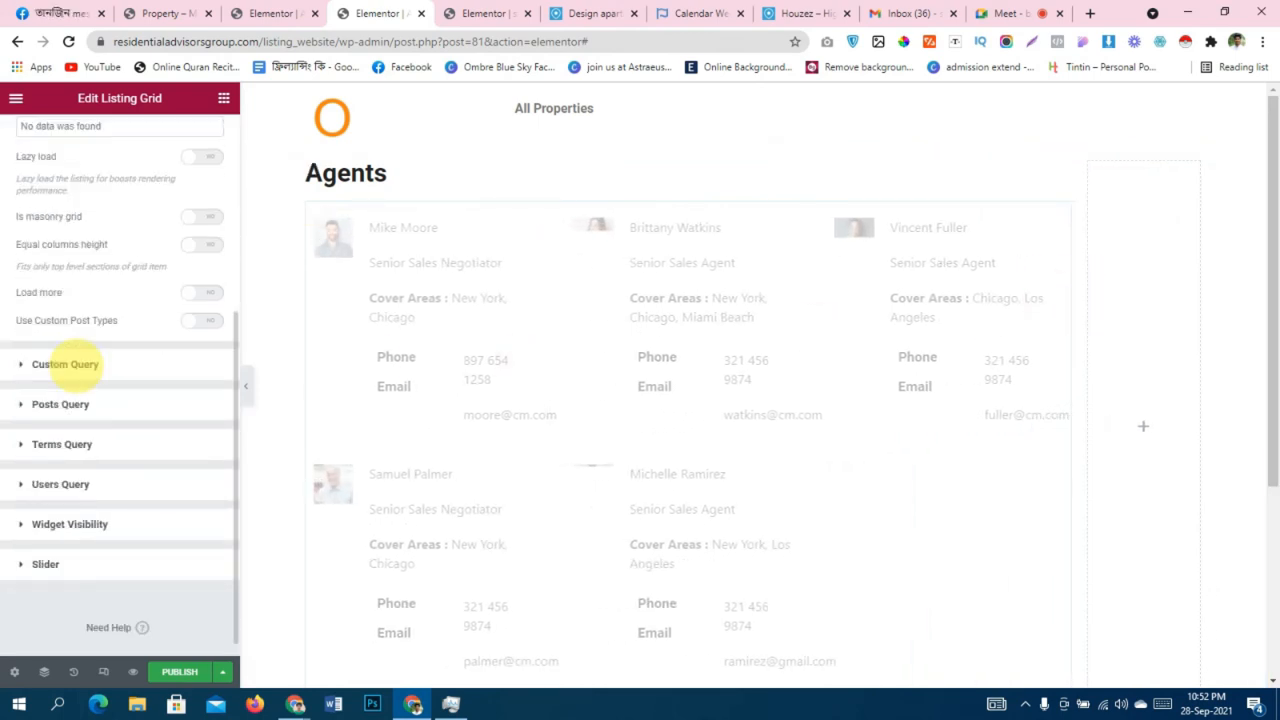
{"action": "scroll", "coordinate": [65, 364], "scroll_direction": "up", "scroll_amount": 3}
{"action": "scroll", "coordinate": [80, 365], "scroll_direction": "up", "scroll_amount": 2}
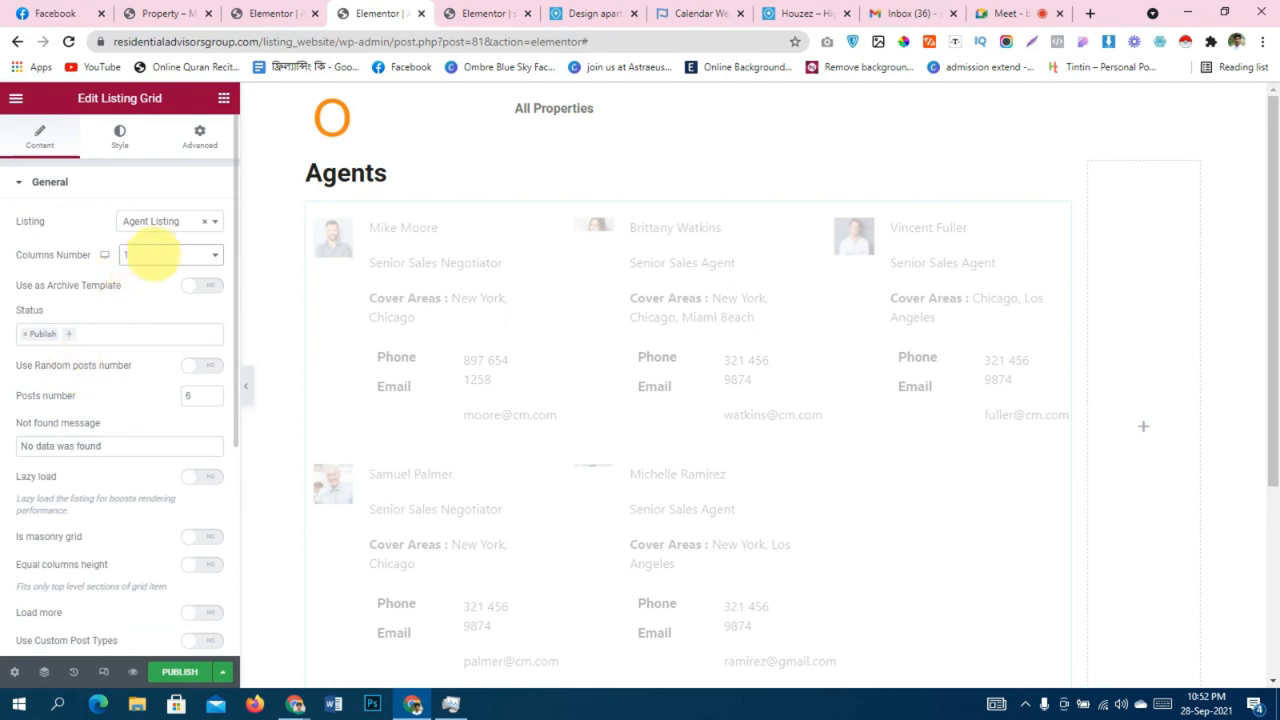
{"action": "left_click", "coordinate": [155, 250]}
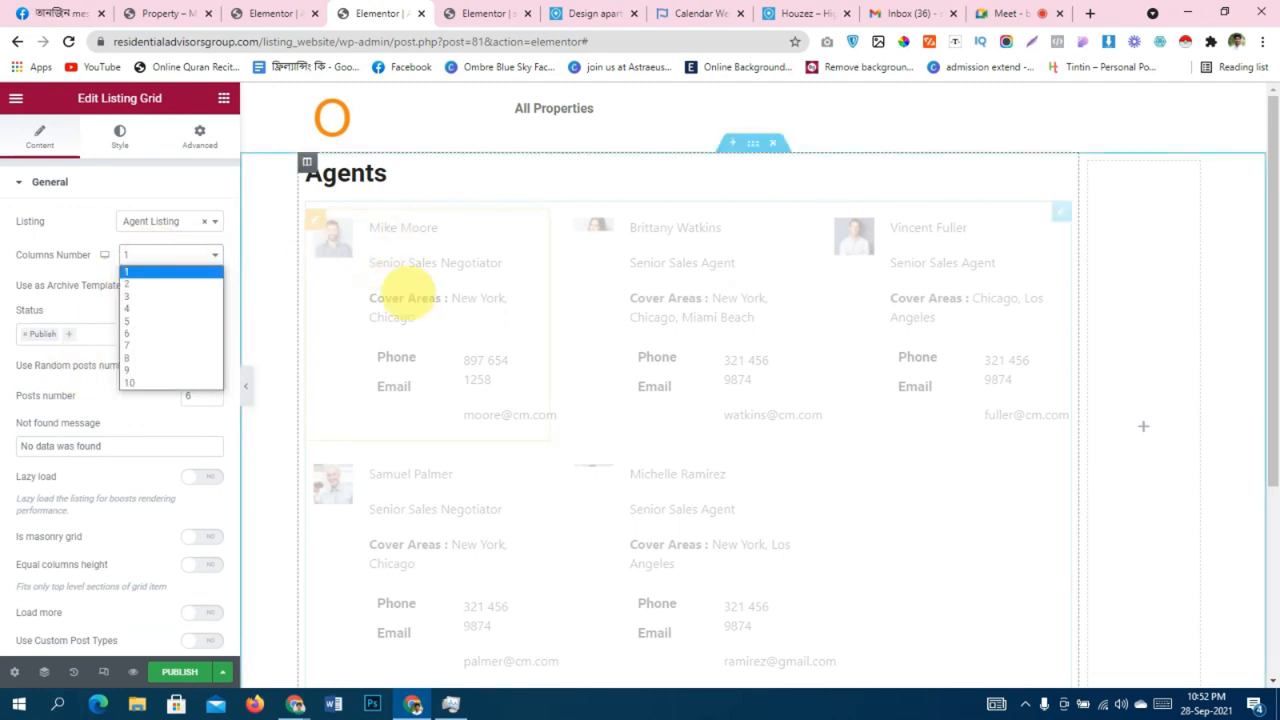
{"action": "left_click", "coordinate": [406, 296]}
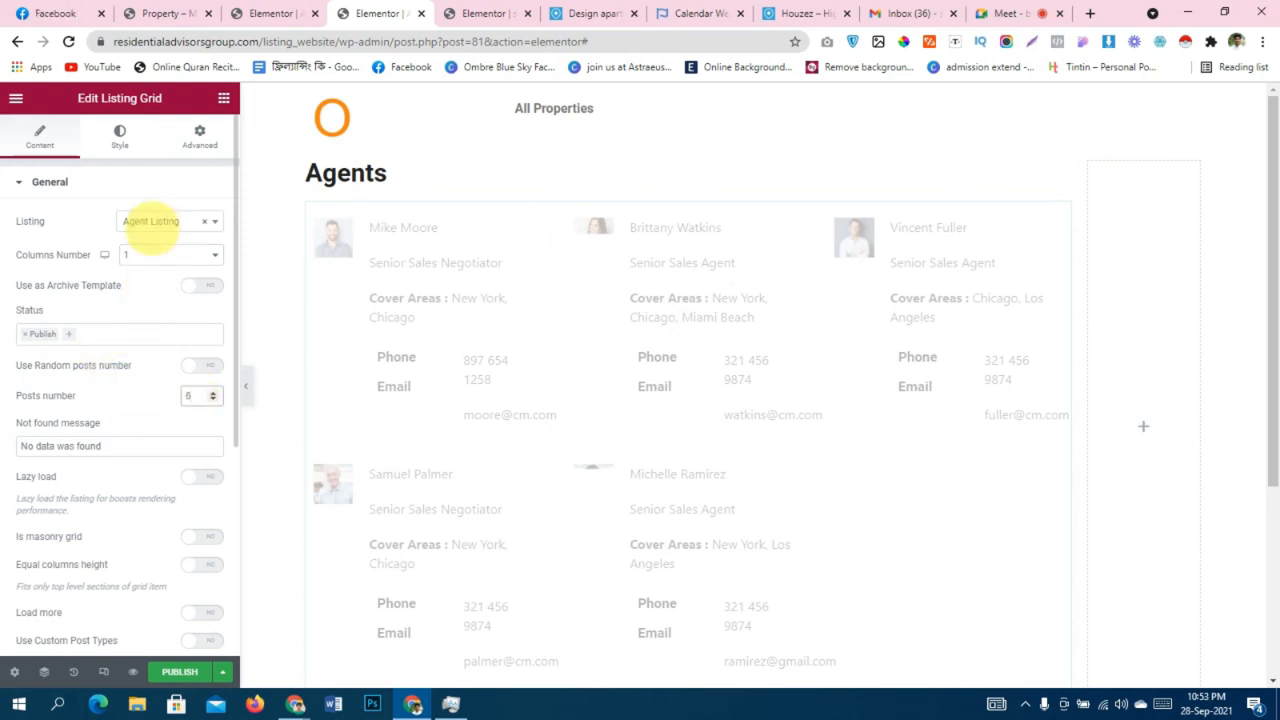
{"action": "scroll", "coordinate": [170, 314], "scroll_direction": "down", "scroll_amount": 5}
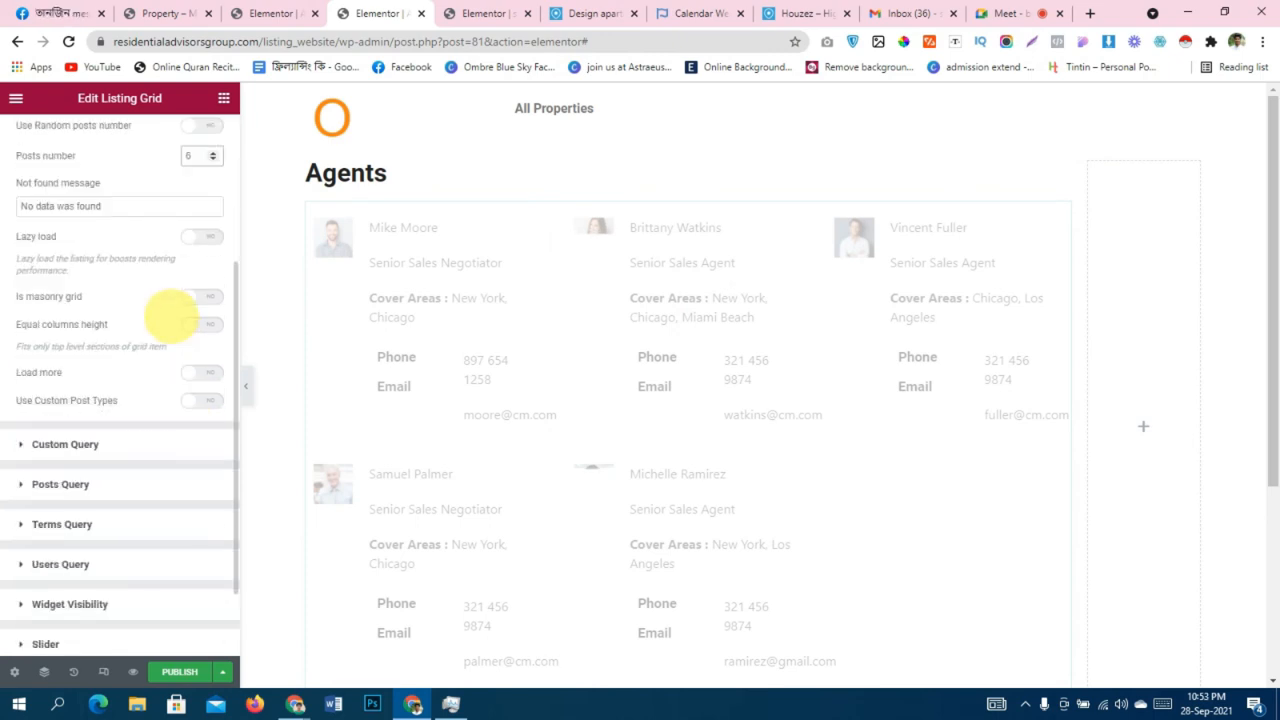
Switch the Listing Grid's columns number to 2 and back to 1, and review the agent cards.
{"action": "left_click", "coordinate": [151, 345]}
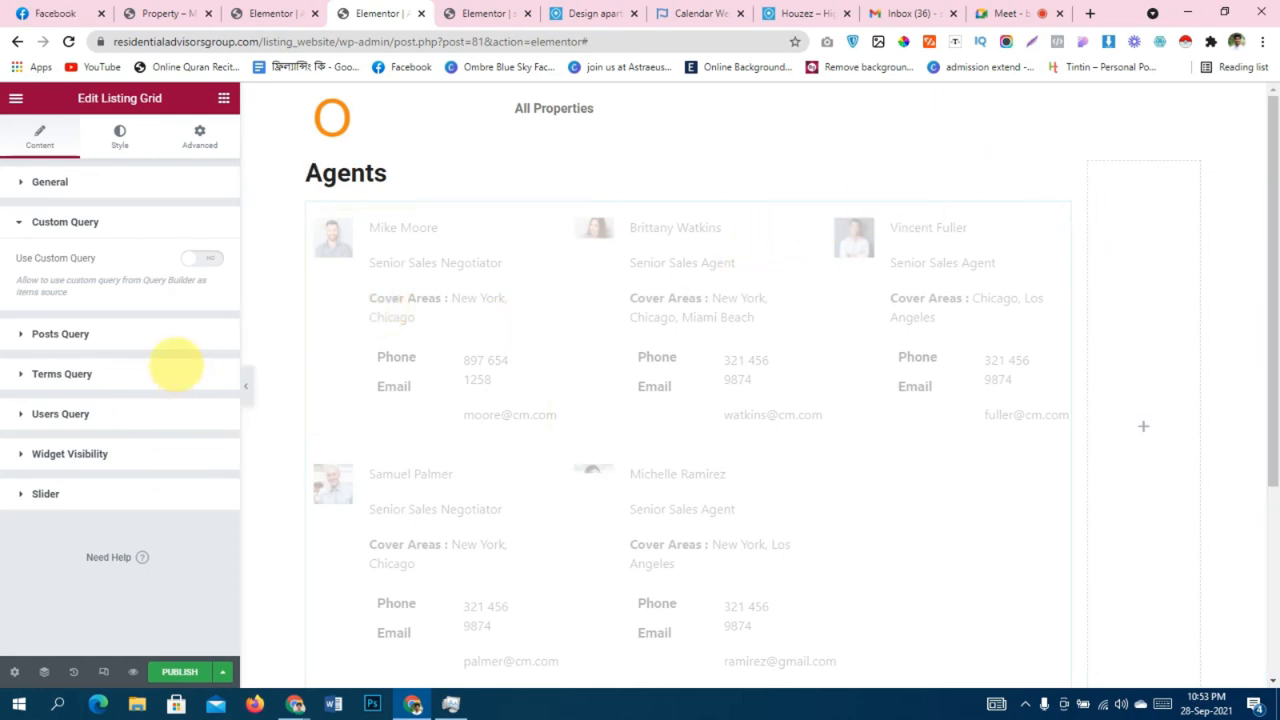
{"action": "left_click", "coordinate": [68, 184]}
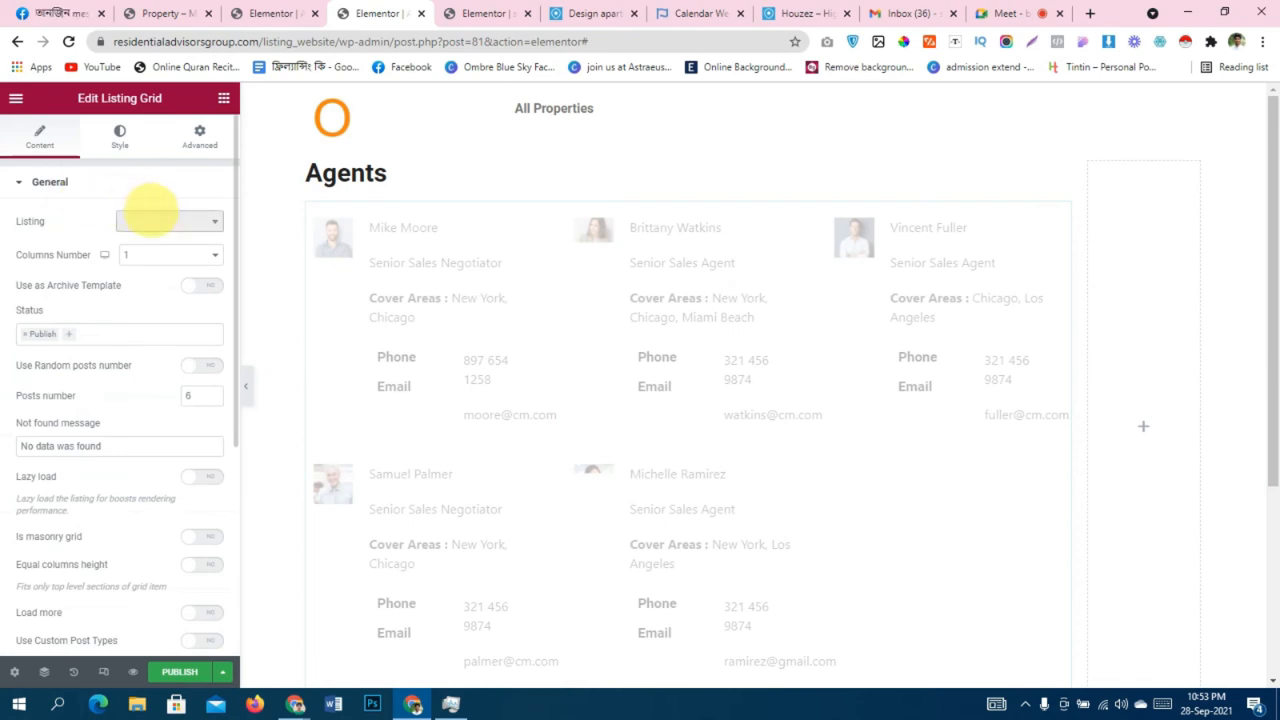
{"action": "left_click", "coordinate": [171, 254]}
{"action": "left_click", "coordinate": [171, 254]}
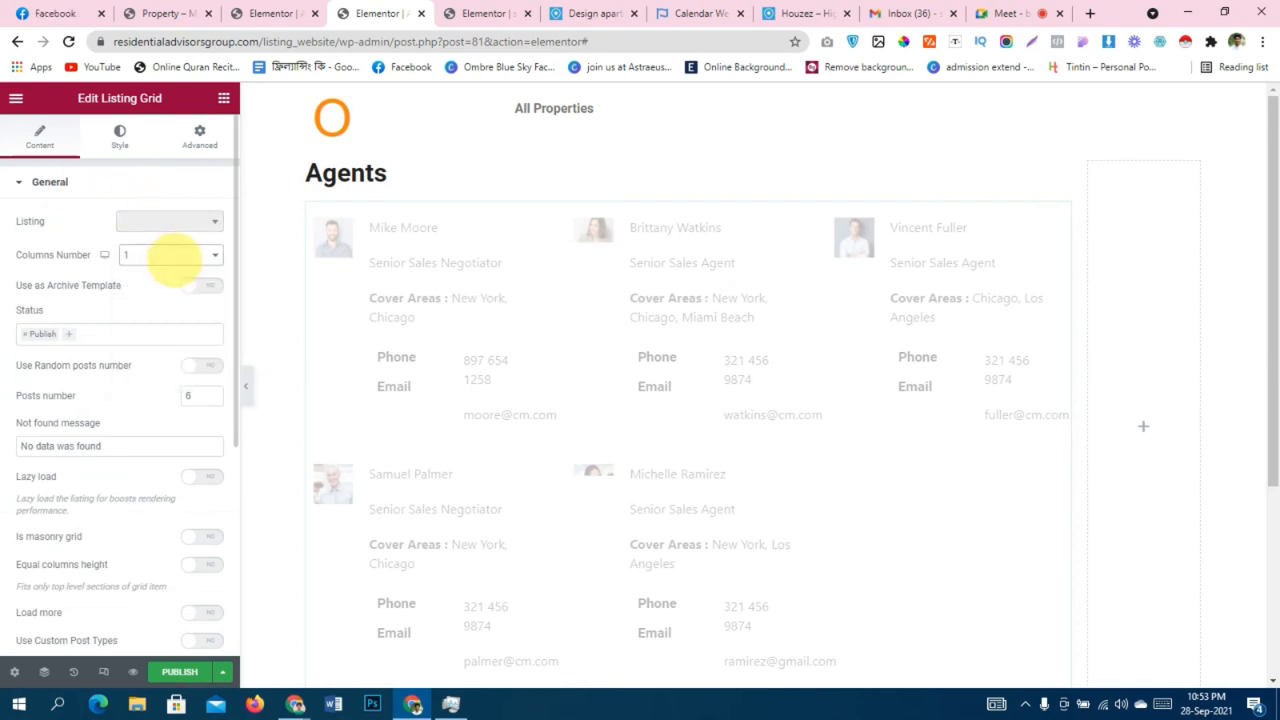
{"action": "left_click", "coordinate": [172, 255]}
{"action": "left_click", "coordinate": [172, 284]}
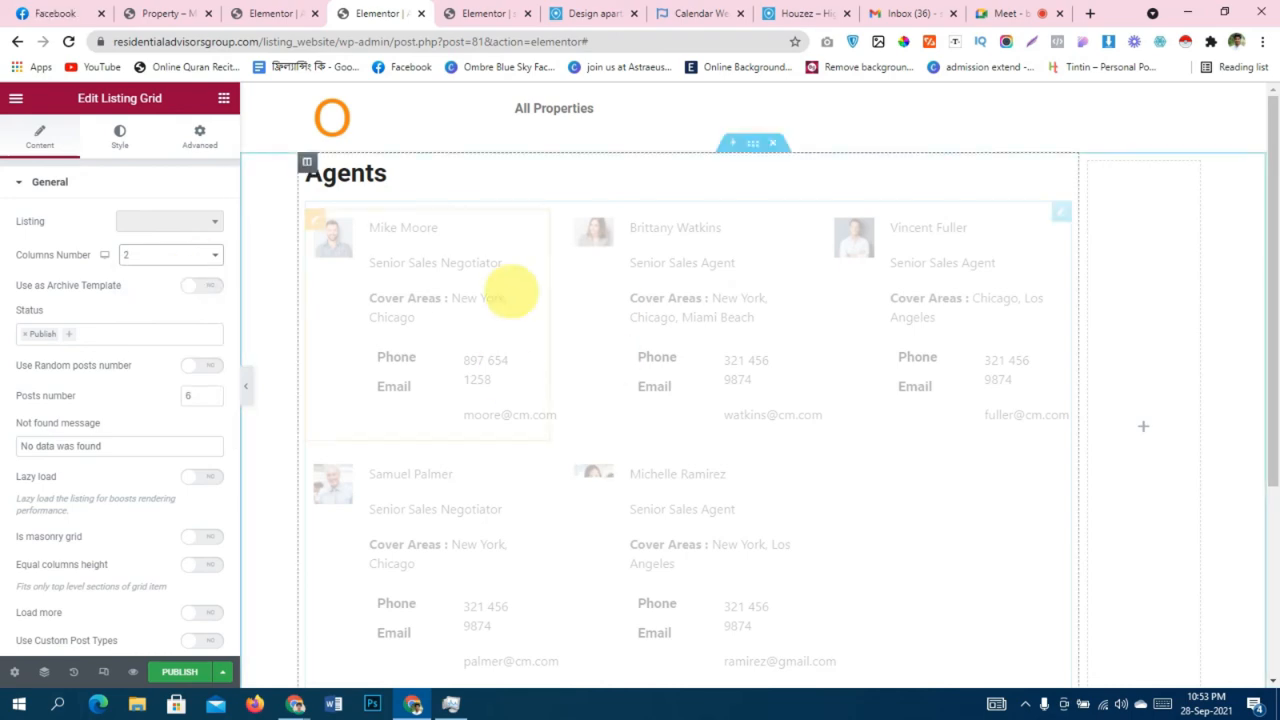
{"action": "scroll", "coordinate": [470, 342], "scroll_direction": "down", "scroll_amount": 5}
{"action": "scroll", "coordinate": [694, 384], "scroll_direction": "down", "scroll_amount": 2}
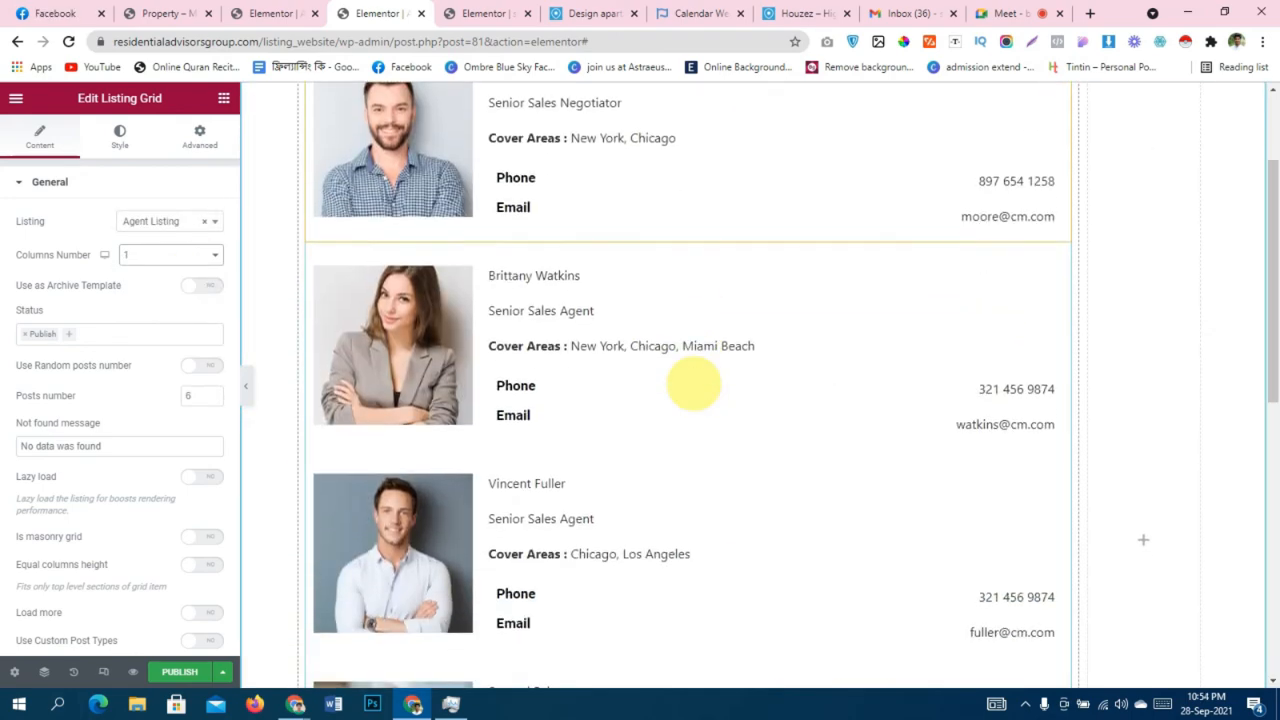
{"action": "scroll", "coordinate": [694, 384], "scroll_direction": "up", "scroll_amount": 2}
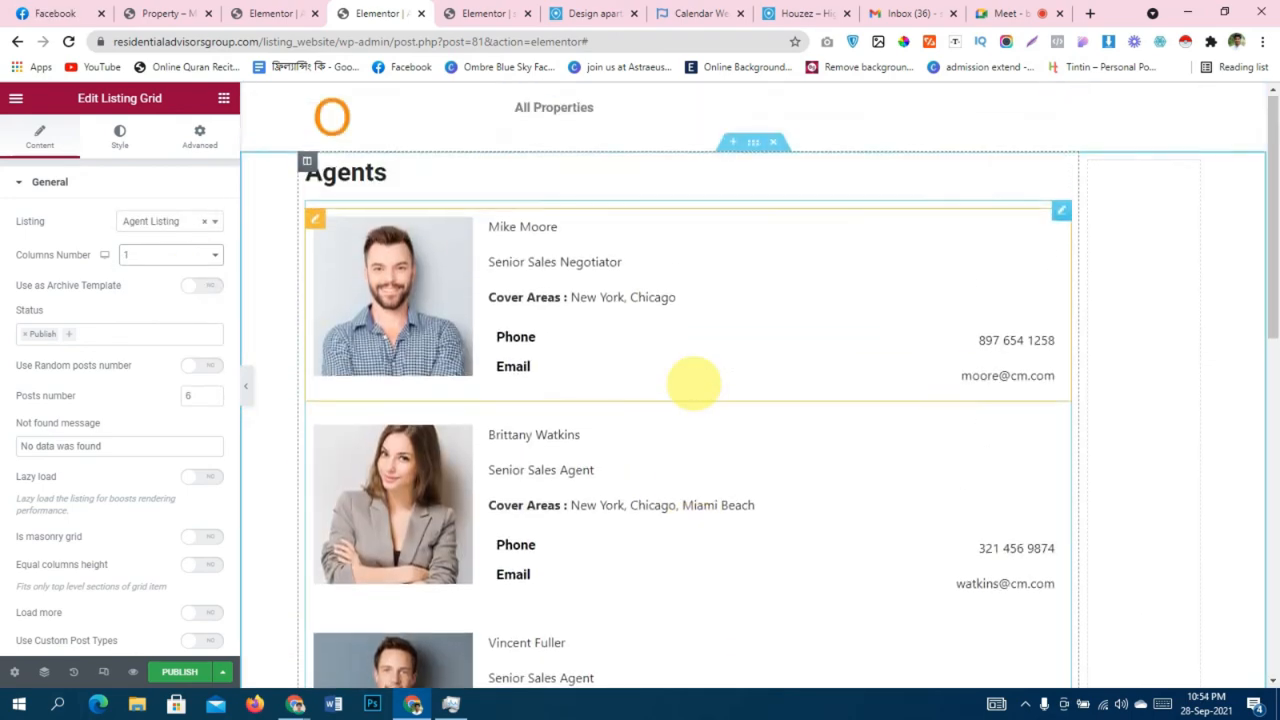
{"action": "scroll", "coordinate": [691, 380], "scroll_direction": "down", "scroll_amount": 8}
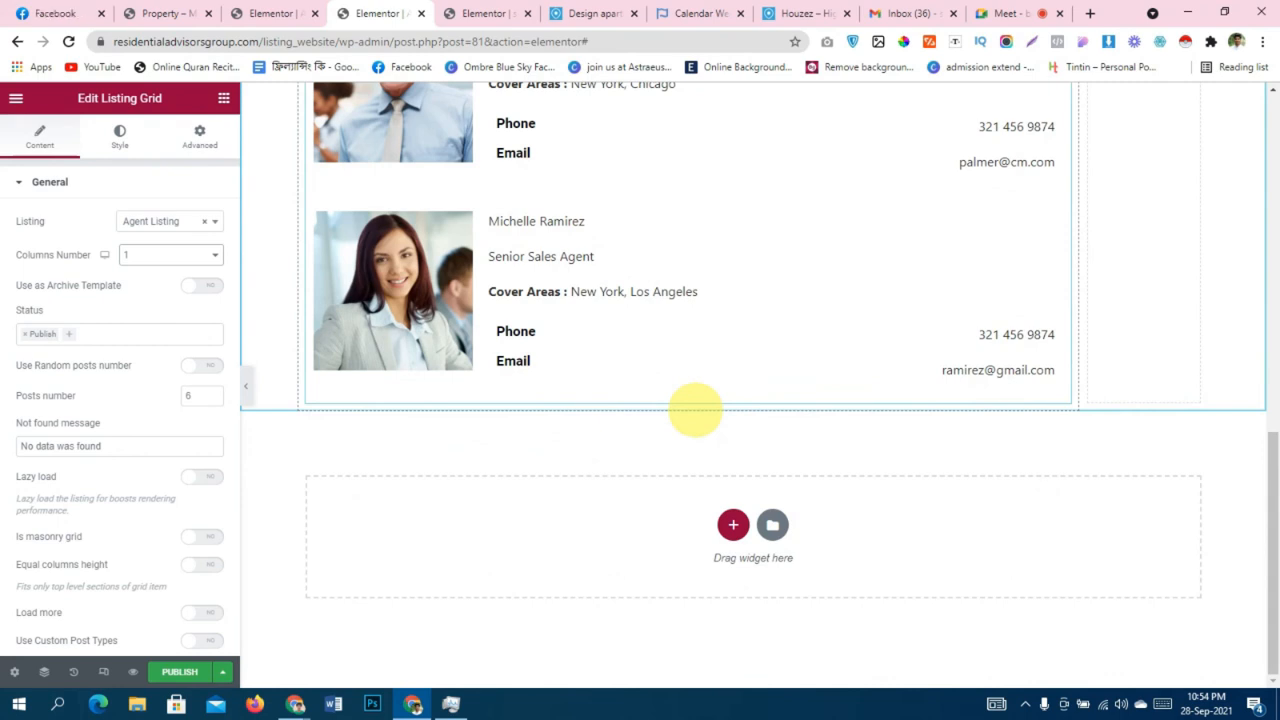
{"action": "scroll", "coordinate": [694, 409], "scroll_direction": "up", "scroll_amount": 8}
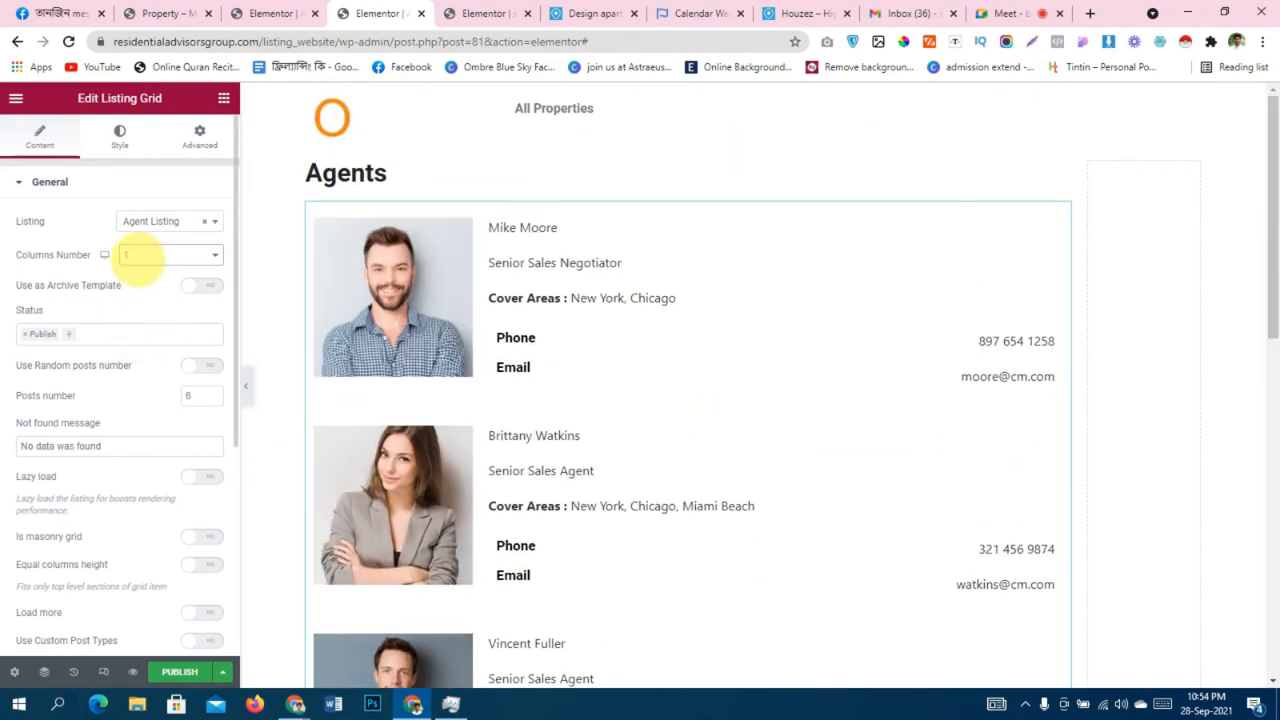
Publish the template with a display condition that includes Agent Archive.
{"action": "scroll", "coordinate": [209, 486], "scroll_direction": "down", "scroll_amount": 3}
{"action": "scroll", "coordinate": [314, 543], "scroll_direction": "down", "scroll_amount": 5}
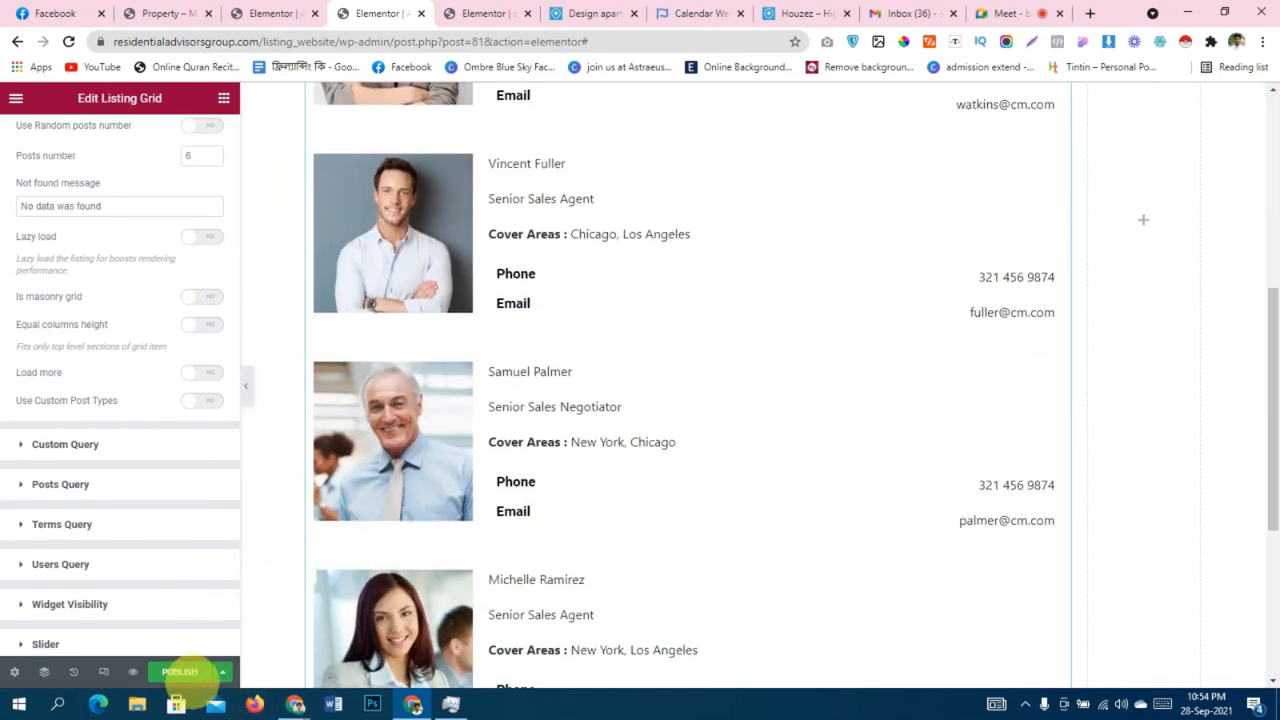
{"action": "left_click", "coordinate": [180, 671]}
{"action": "left_click", "coordinate": [634, 482]}
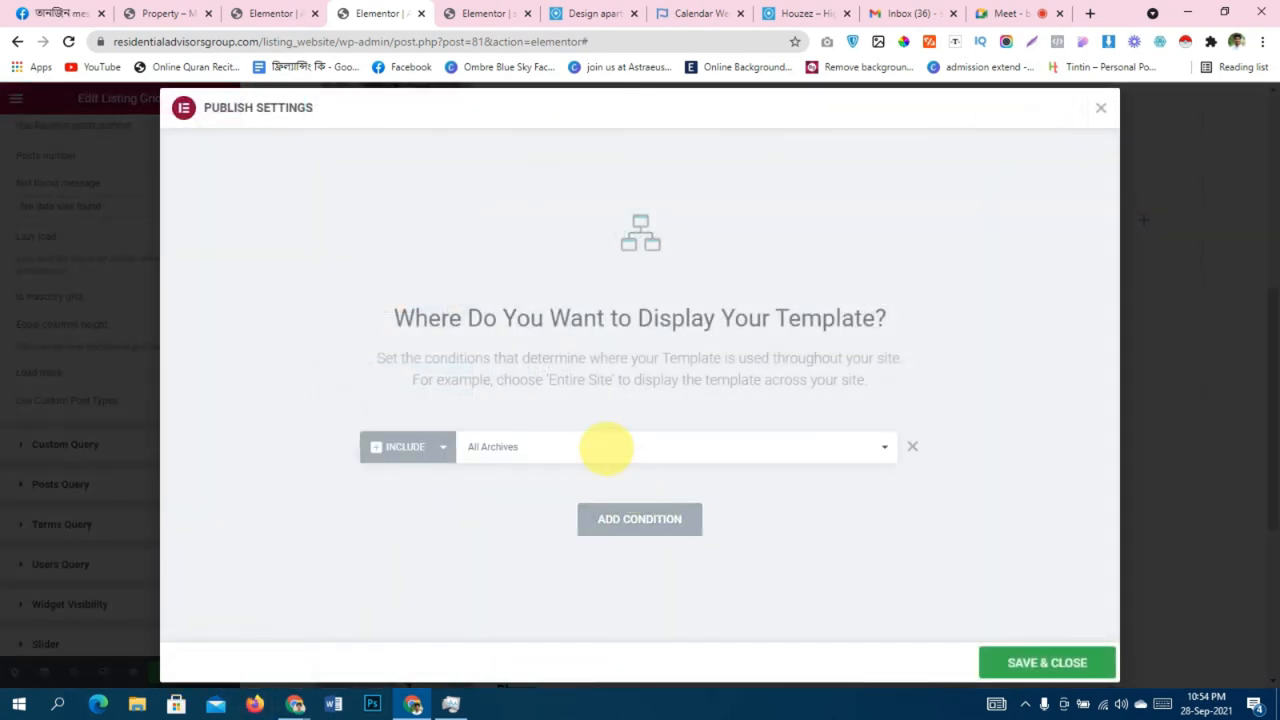
{"action": "left_click", "coordinate": [606, 447]}
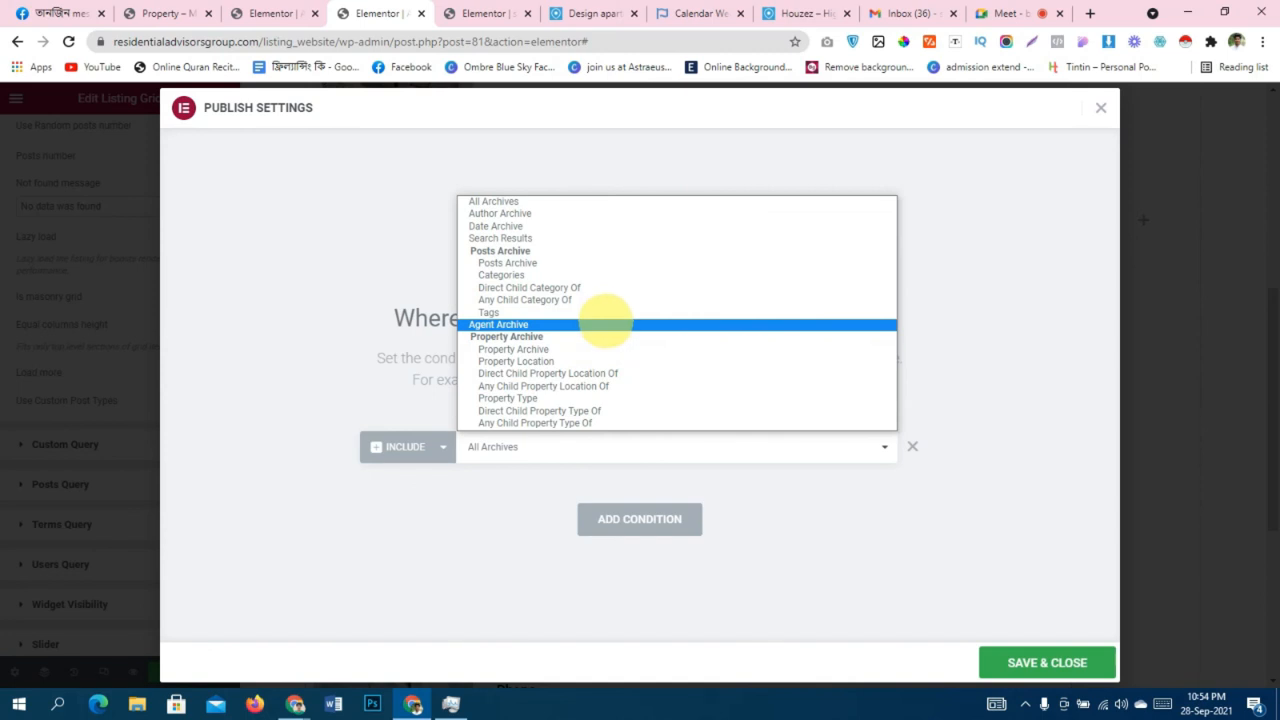
{"action": "left_click", "coordinate": [612, 324]}
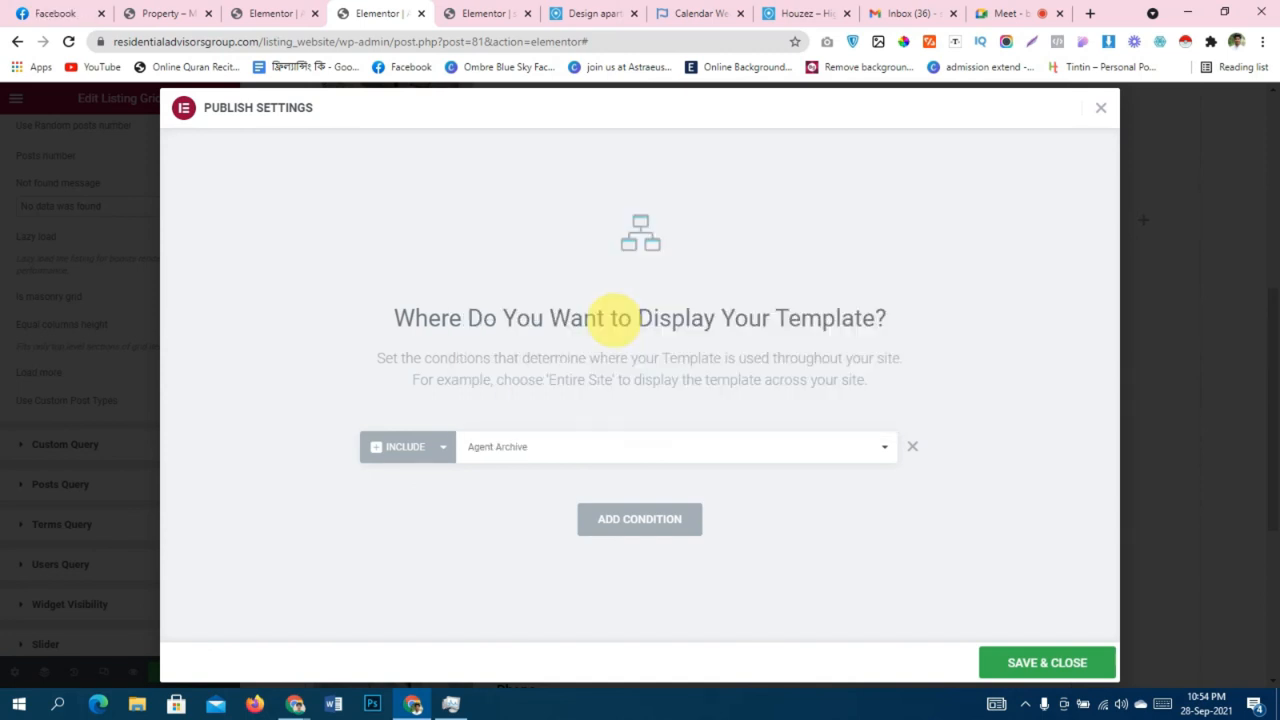
{"action": "left_click", "coordinate": [1046, 662]}
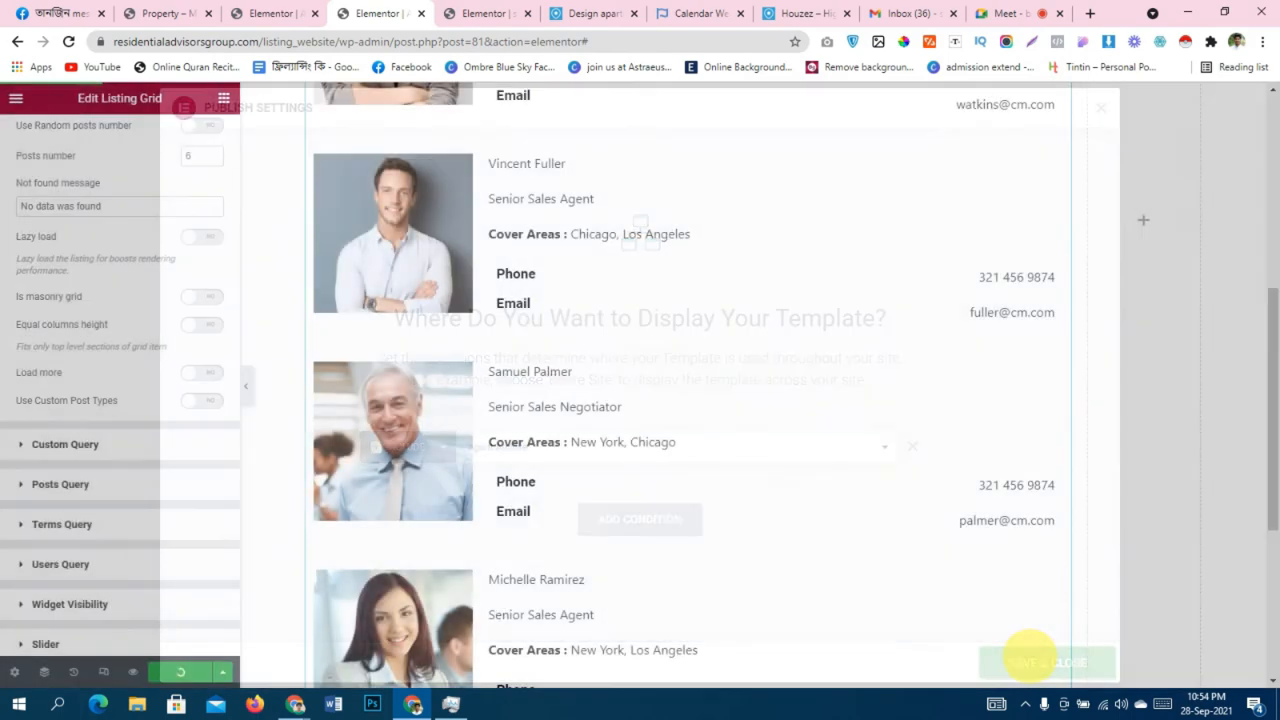
{"action": "scroll", "coordinate": [766, 457], "scroll_direction": "down", "scroll_amount": 3}
{"action": "scroll", "coordinate": [766, 457], "scroll_direction": "up", "scroll_amount": 10}
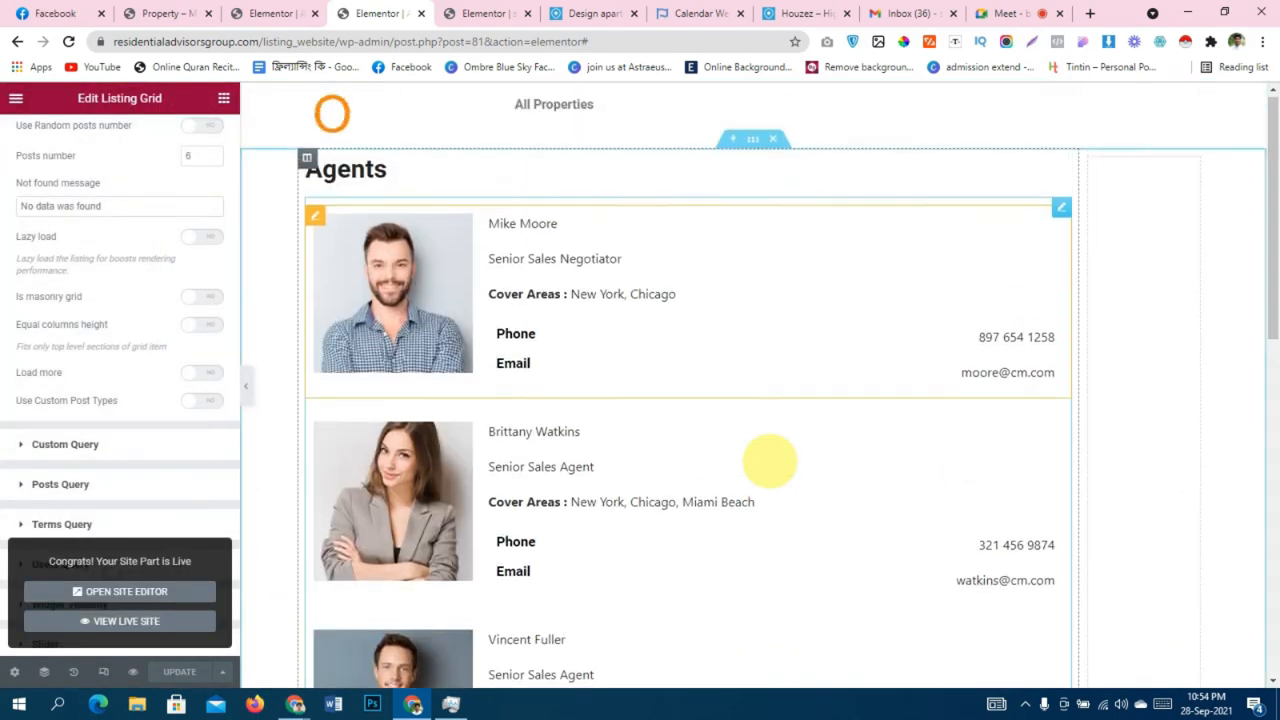
Leave the Agent Archive template editor and open the WordPress dashboard in its place.
{"action": "left_click", "coordinate": [270, 13]}
{"action": "left_click", "coordinate": [165, 13]}
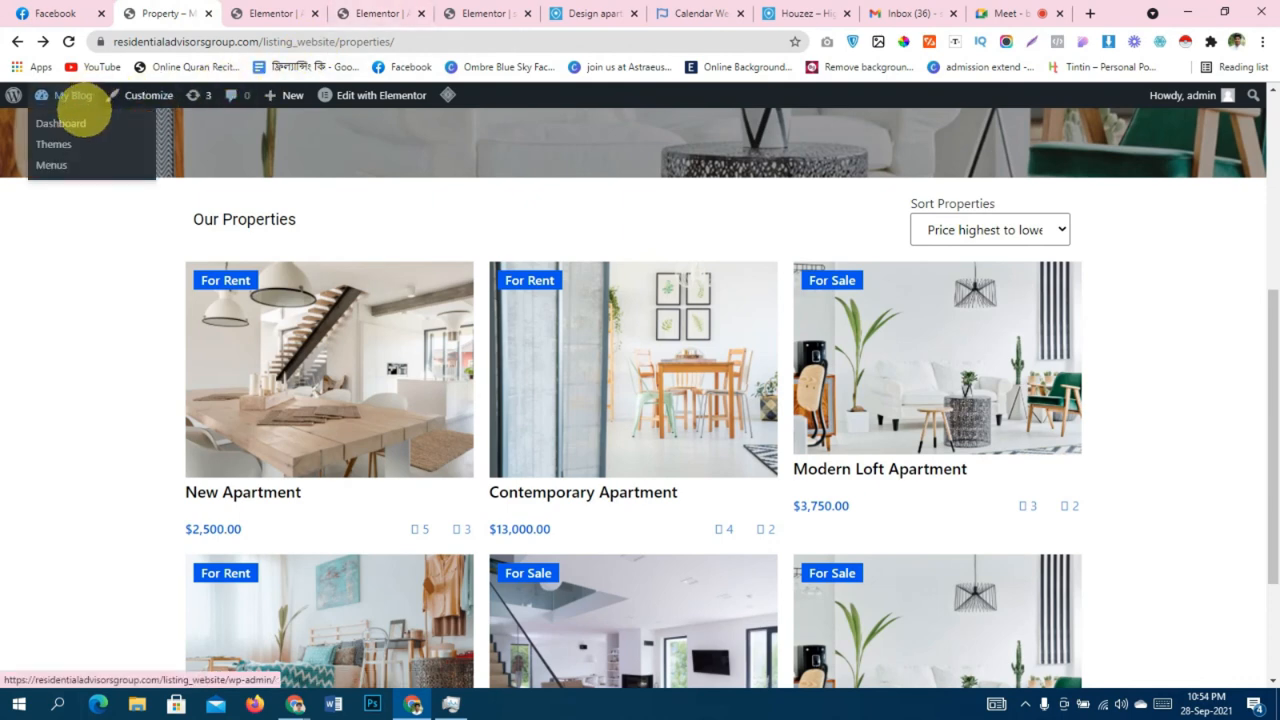
{"action": "left_click", "coordinate": [375, 13]}
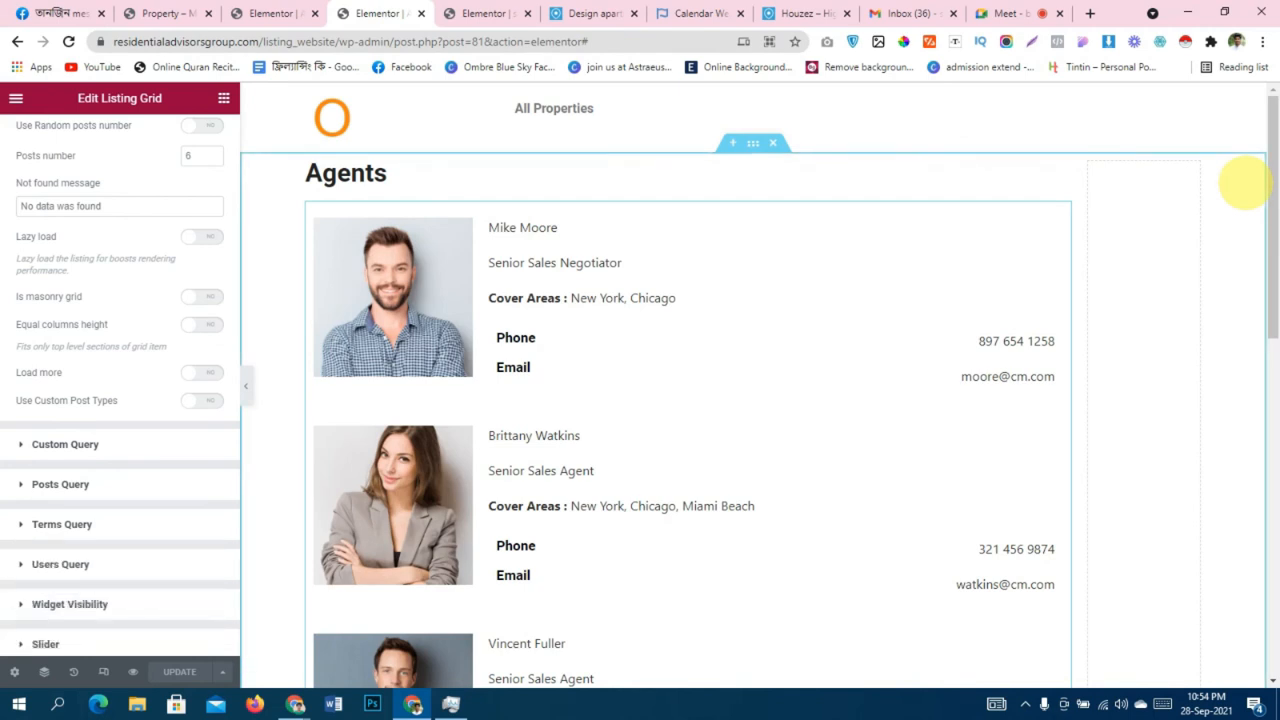
{"action": "left_click_drag", "start_coordinate": [393, 41], "coordinate": [660, 40]}
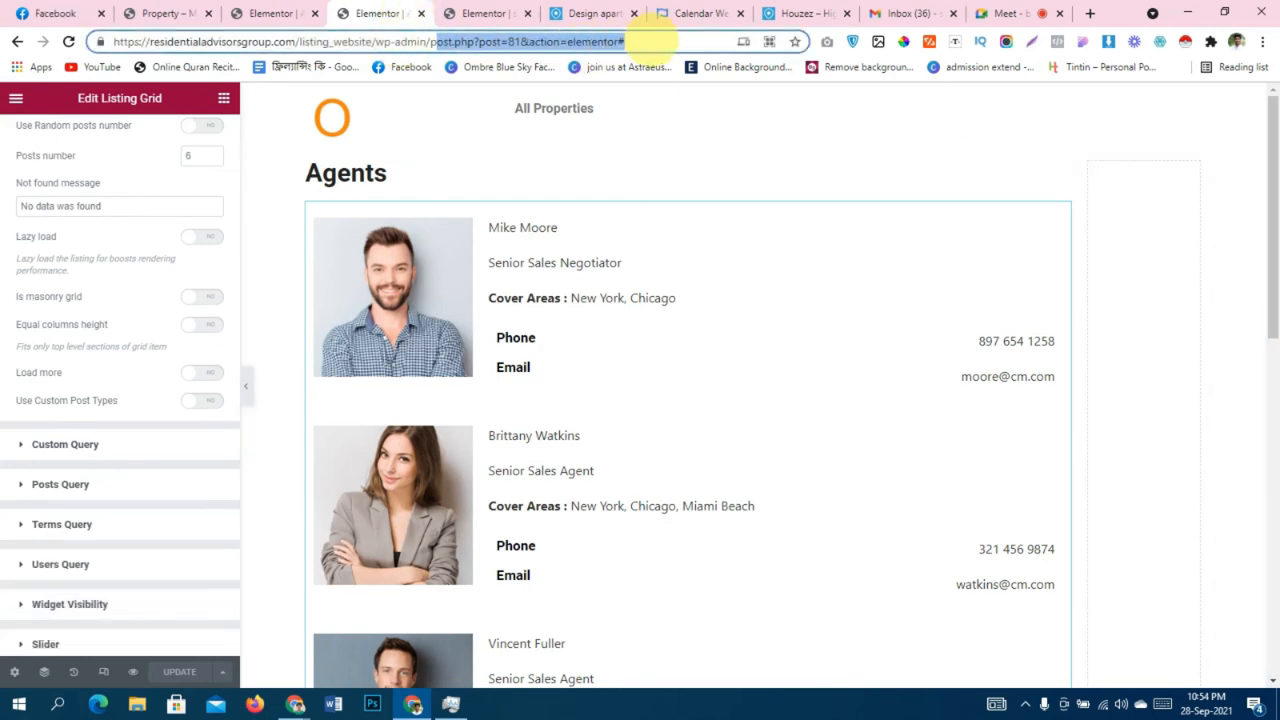
{"action": "key", "text": "BackSpace"}
{"action": "key", "text": "Return"}
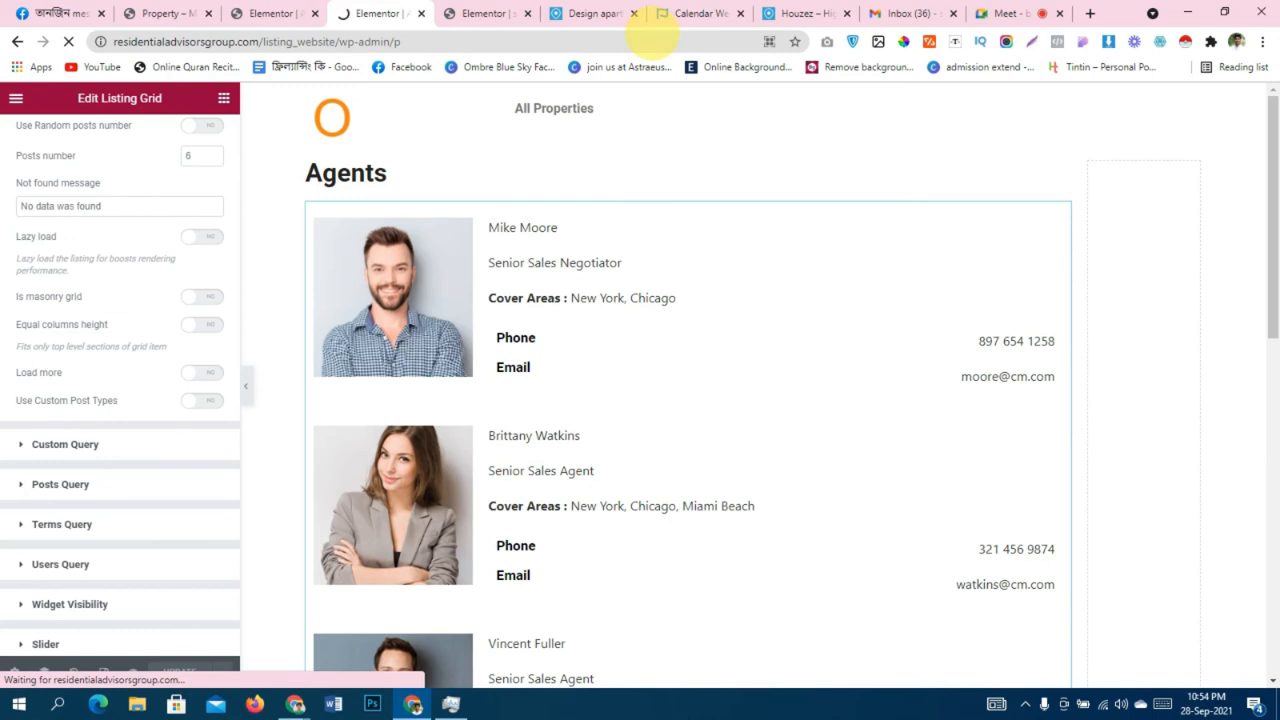
{"action": "left_click", "coordinate": [500, 41]}
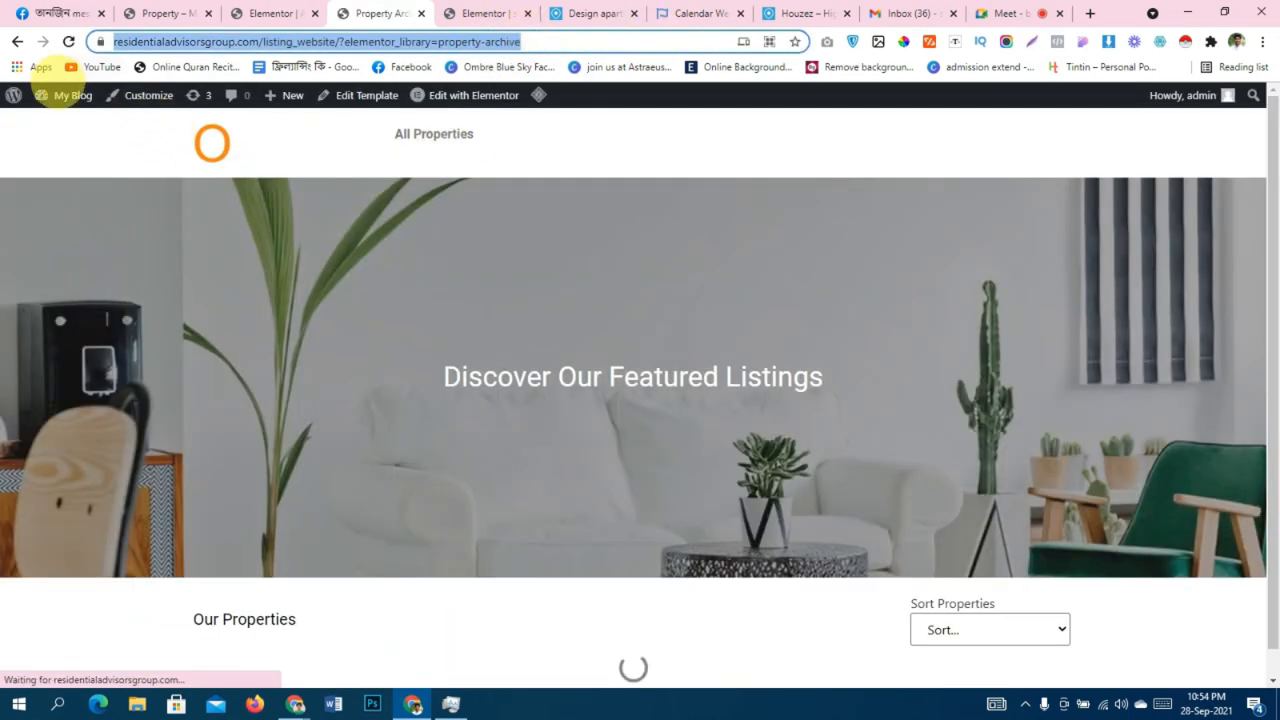
{"action": "mouse_move", "coordinate": [74, 96]}
{"action": "left_click", "coordinate": [67, 124]}
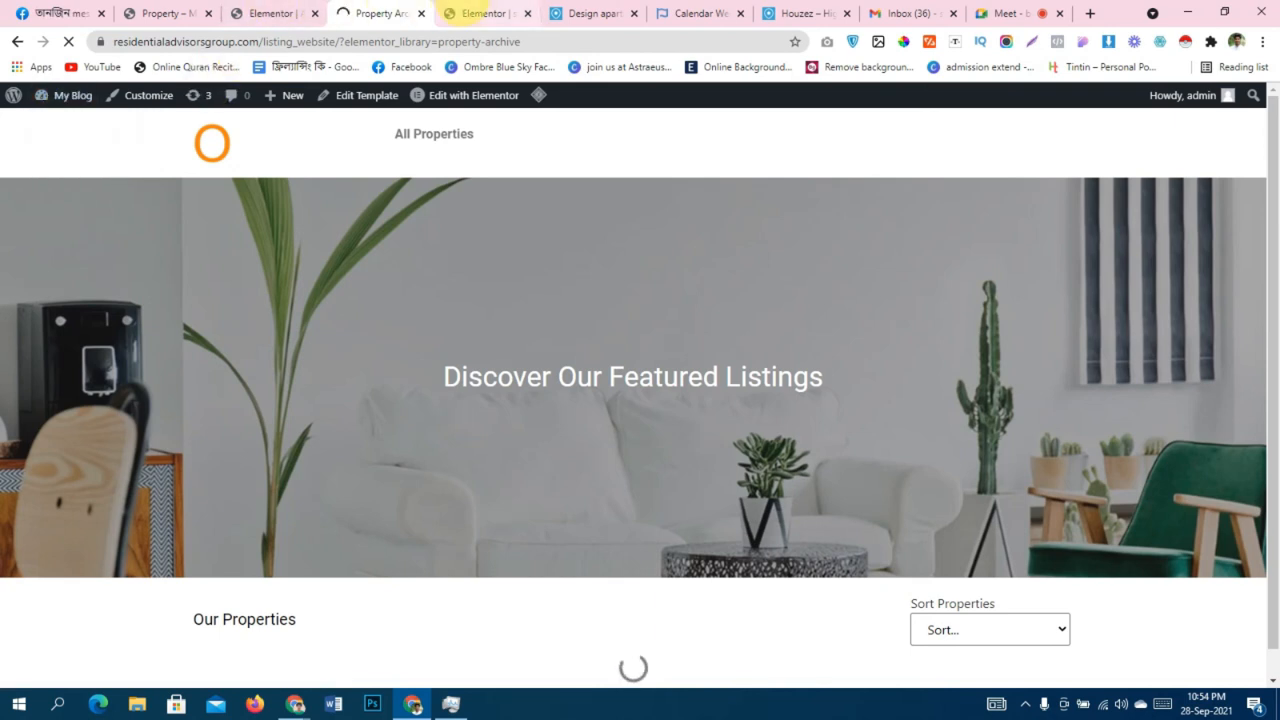
{"action": "left_click", "coordinate": [487, 13]}
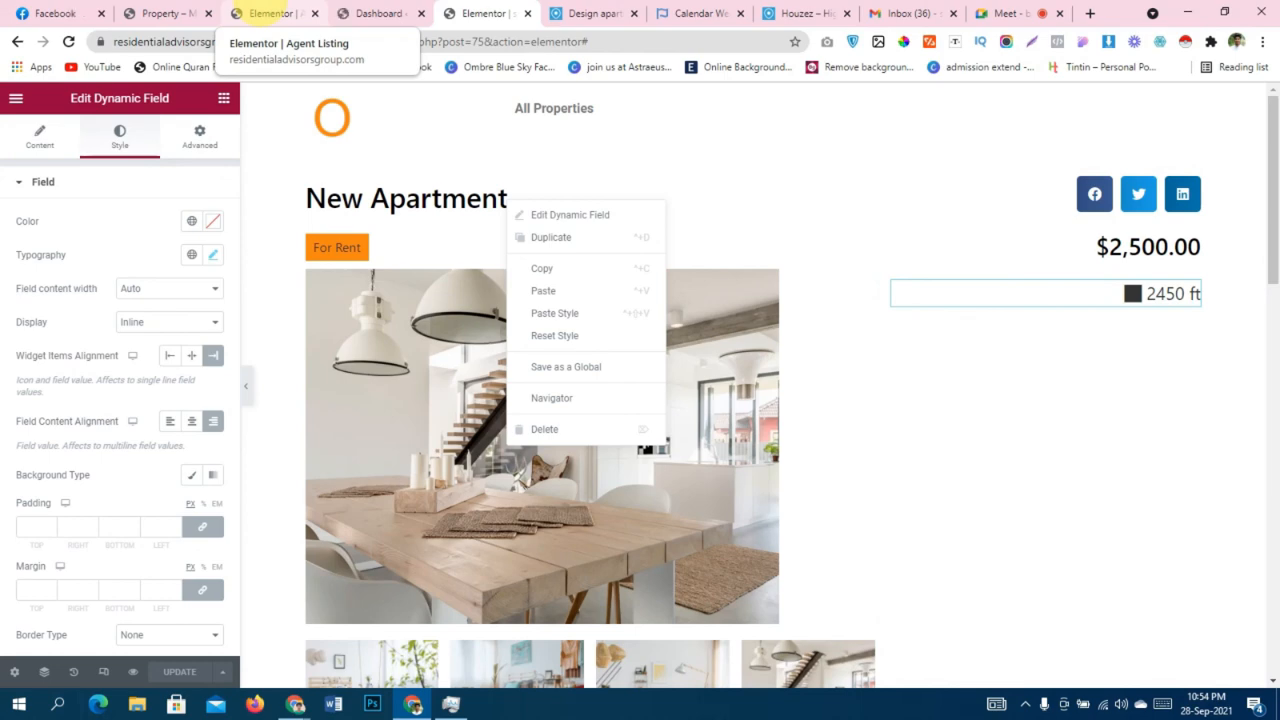
{"action": "left_click", "coordinate": [378, 13]}
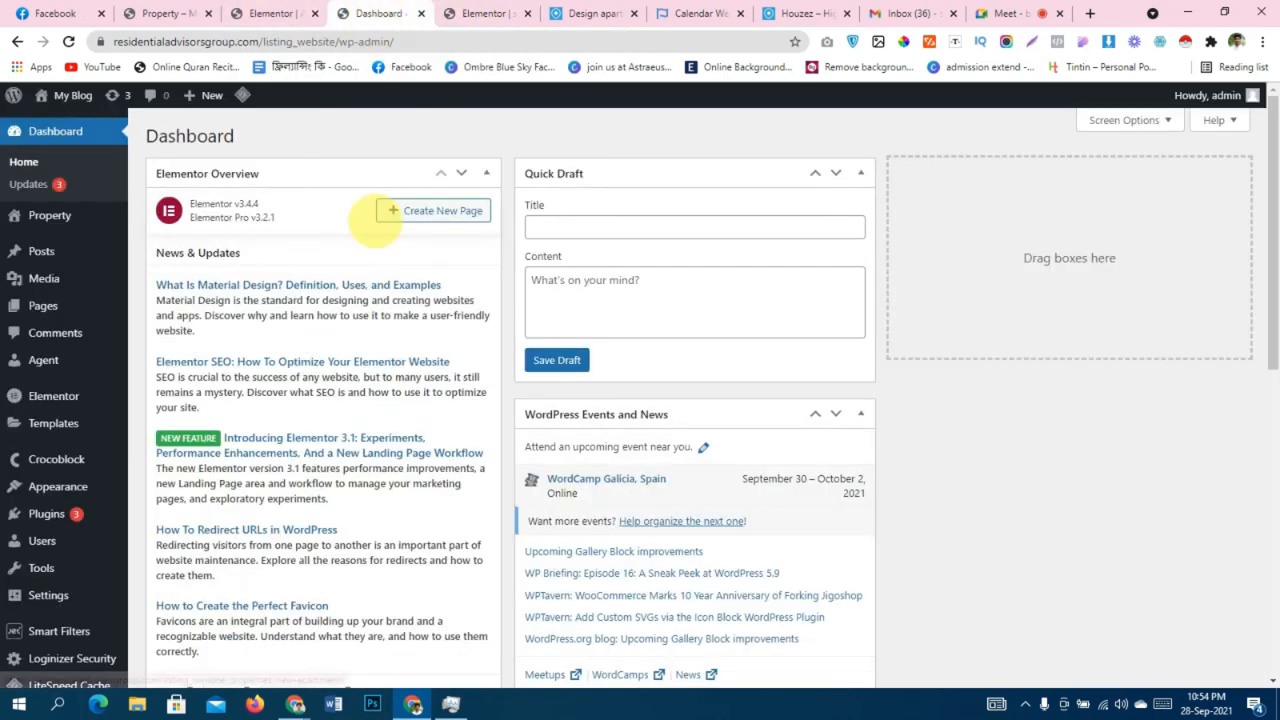
Open JetEngine's custom post types list and check the Agent post type's slug.
{"action": "scroll", "coordinate": [363, 290], "scroll_direction": "down", "scroll_amount": 5}
{"action": "scroll", "coordinate": [363, 290], "scroll_direction": "down", "scroll_amount": 2}
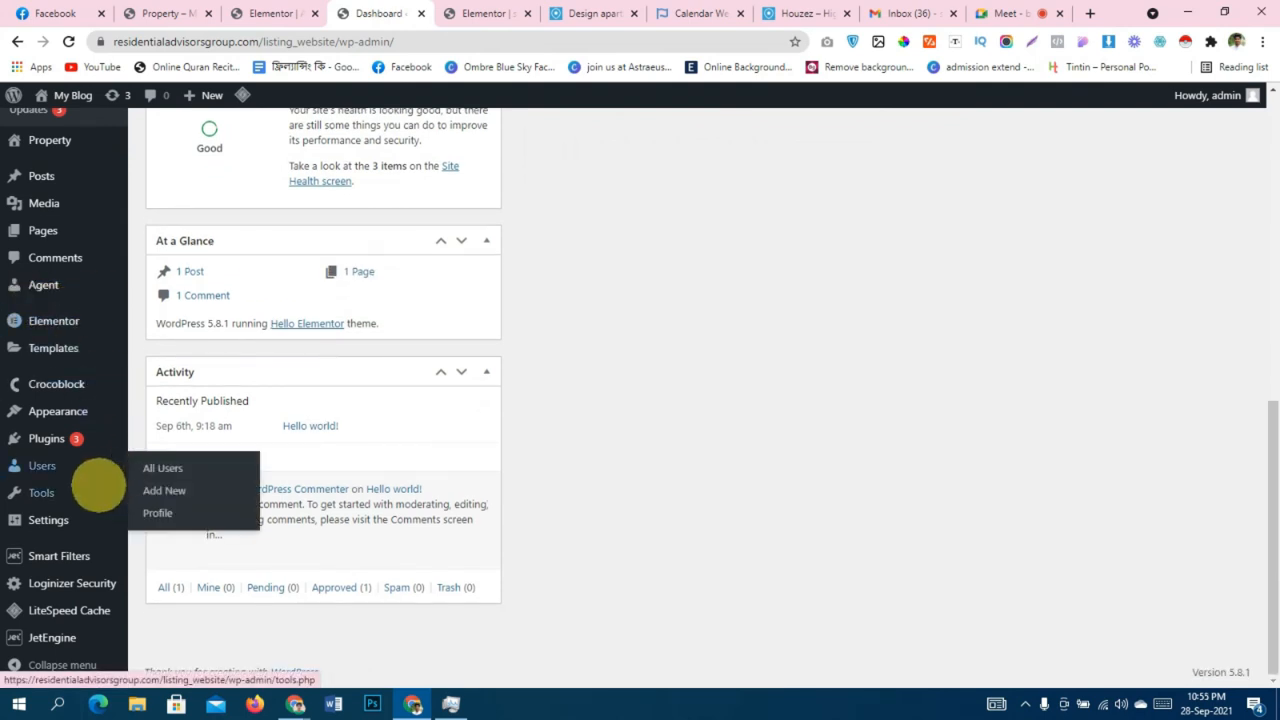
{"action": "mouse_move", "coordinate": [60, 630]}
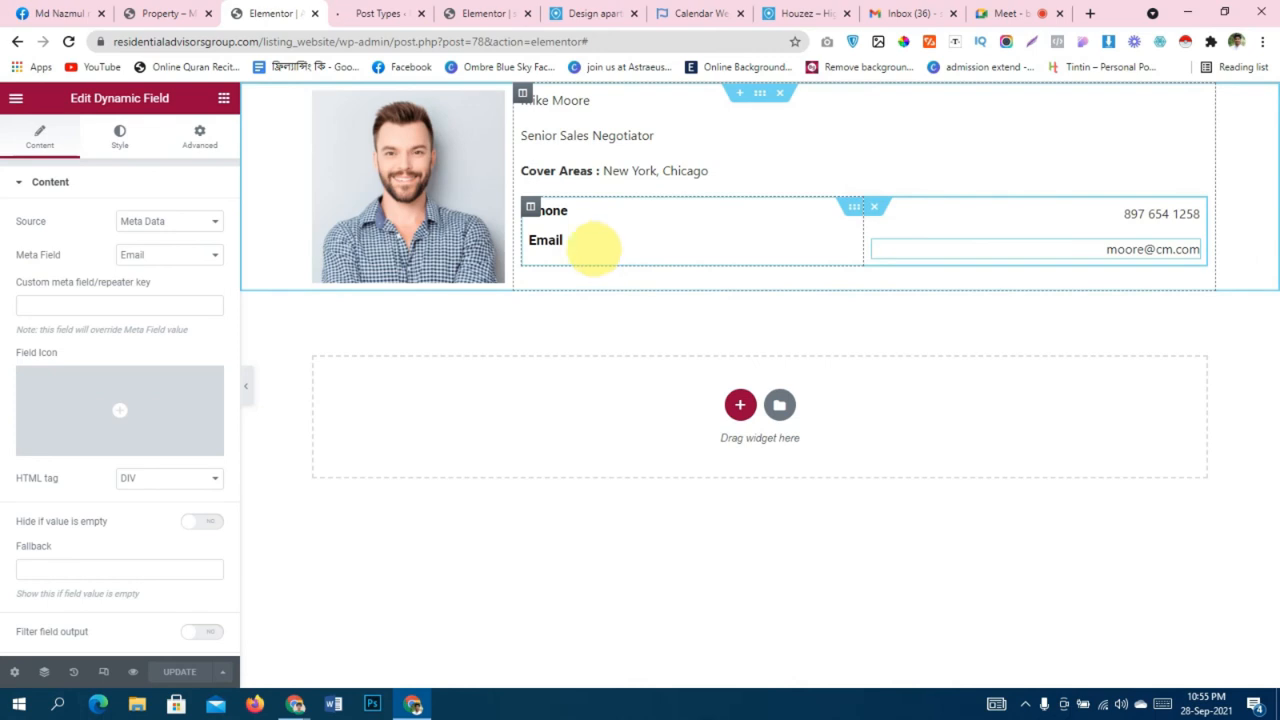
{"action": "left_click", "coordinate": [380, 13]}
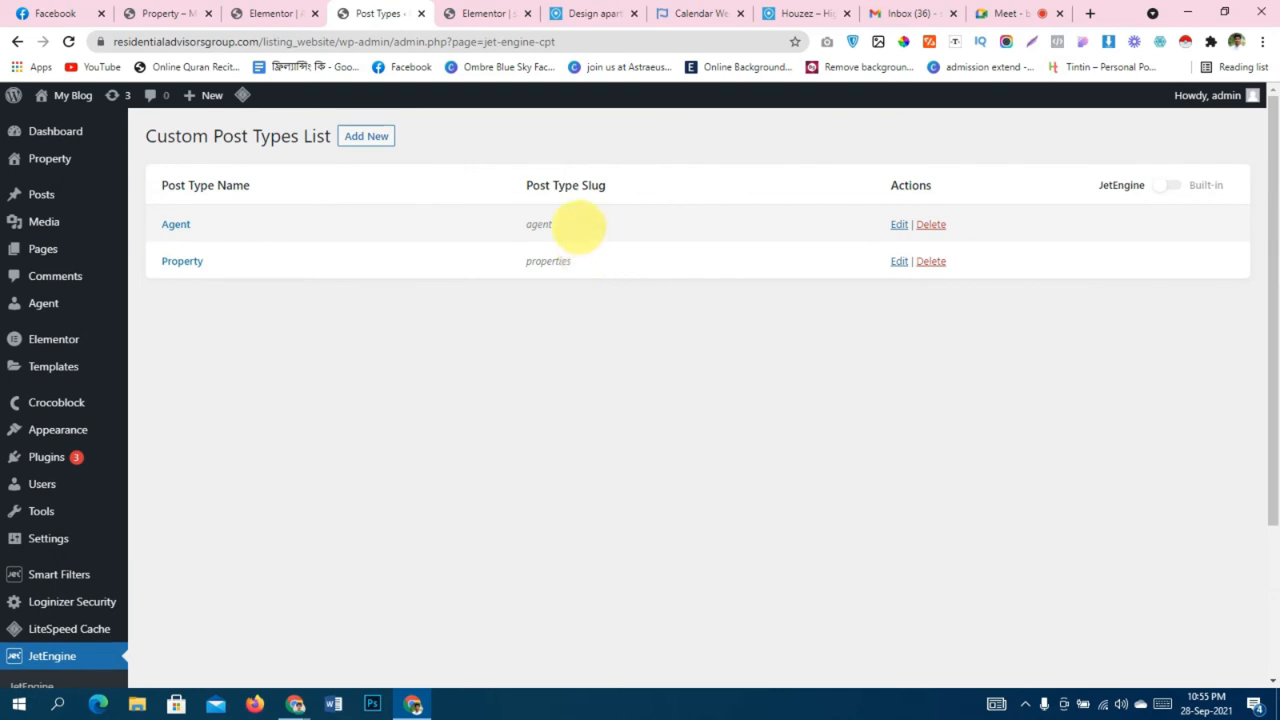
{"action": "double_click", "coordinate": [537, 224]}
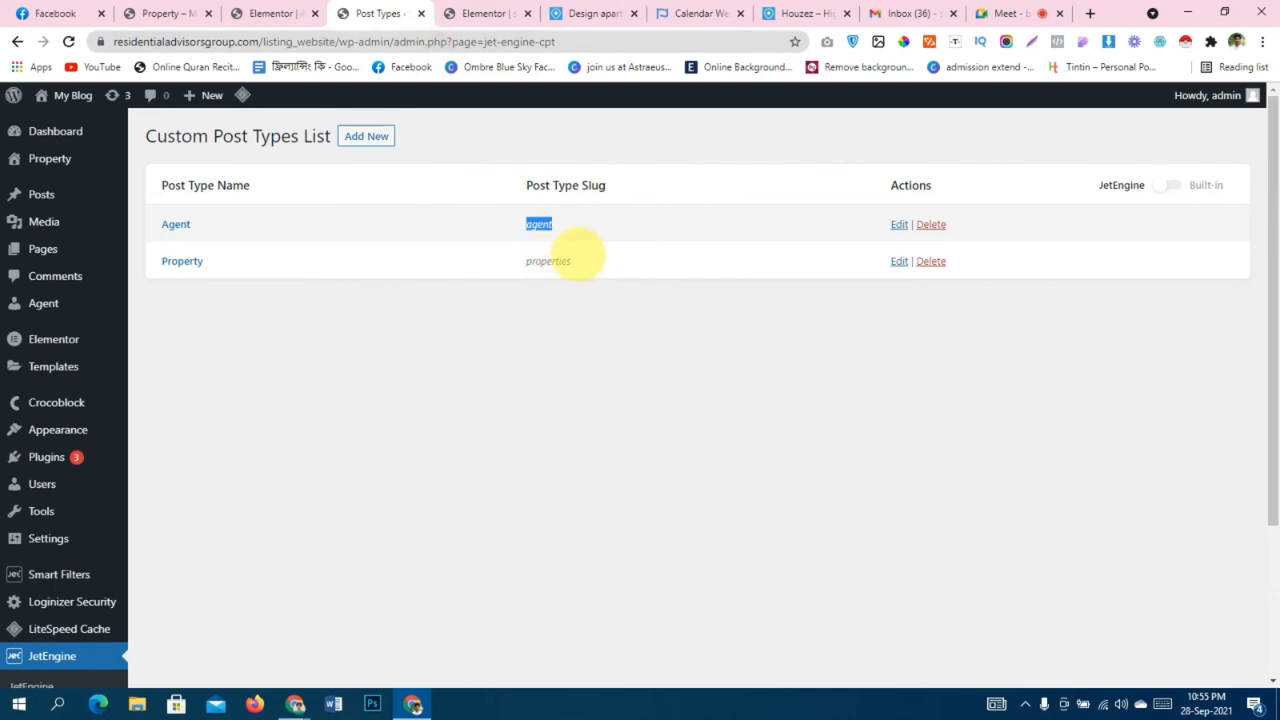
Go from the site's properties page to the WordPress dashboard and open the navigation menu editor.
{"action": "left_click", "coordinate": [262, 13]}
{"action": "left_click", "coordinate": [160, 13]}
{"action": "left_click", "coordinate": [465, 13]}
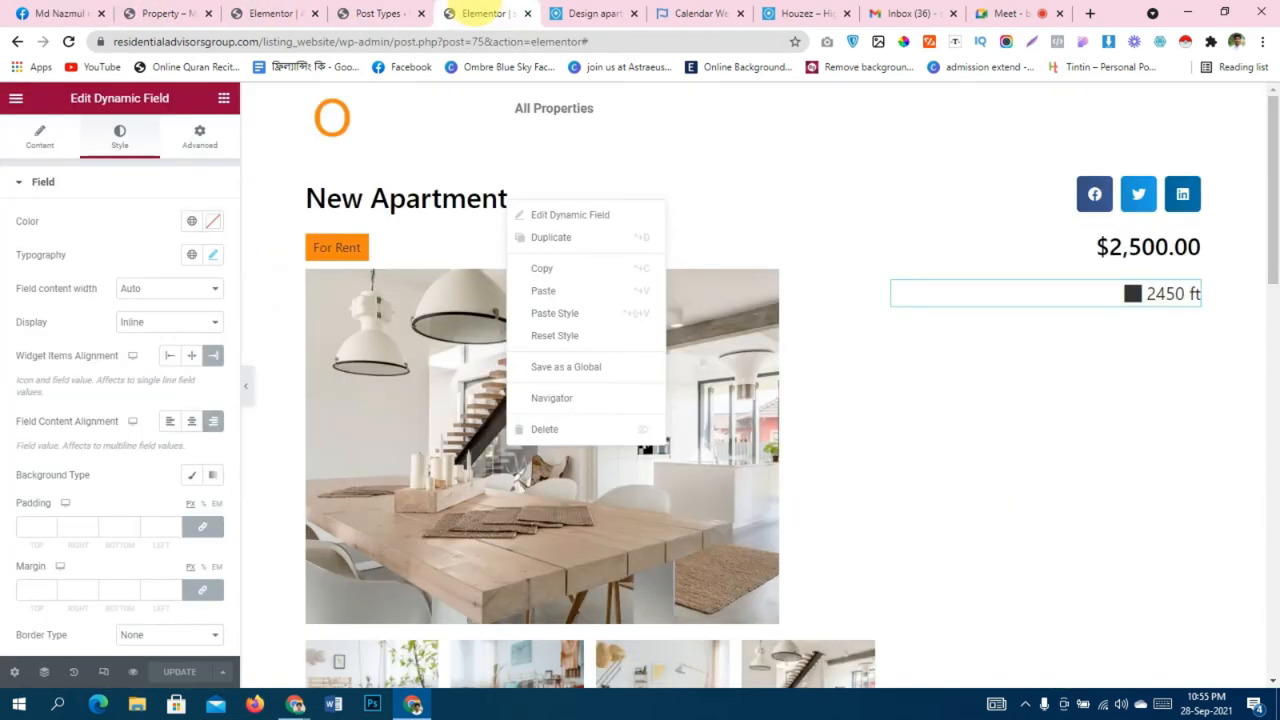
{"action": "left_click", "coordinate": [130, 13]}
{"action": "scroll", "coordinate": [91, 240], "scroll_direction": "up", "scroll_amount": 4}
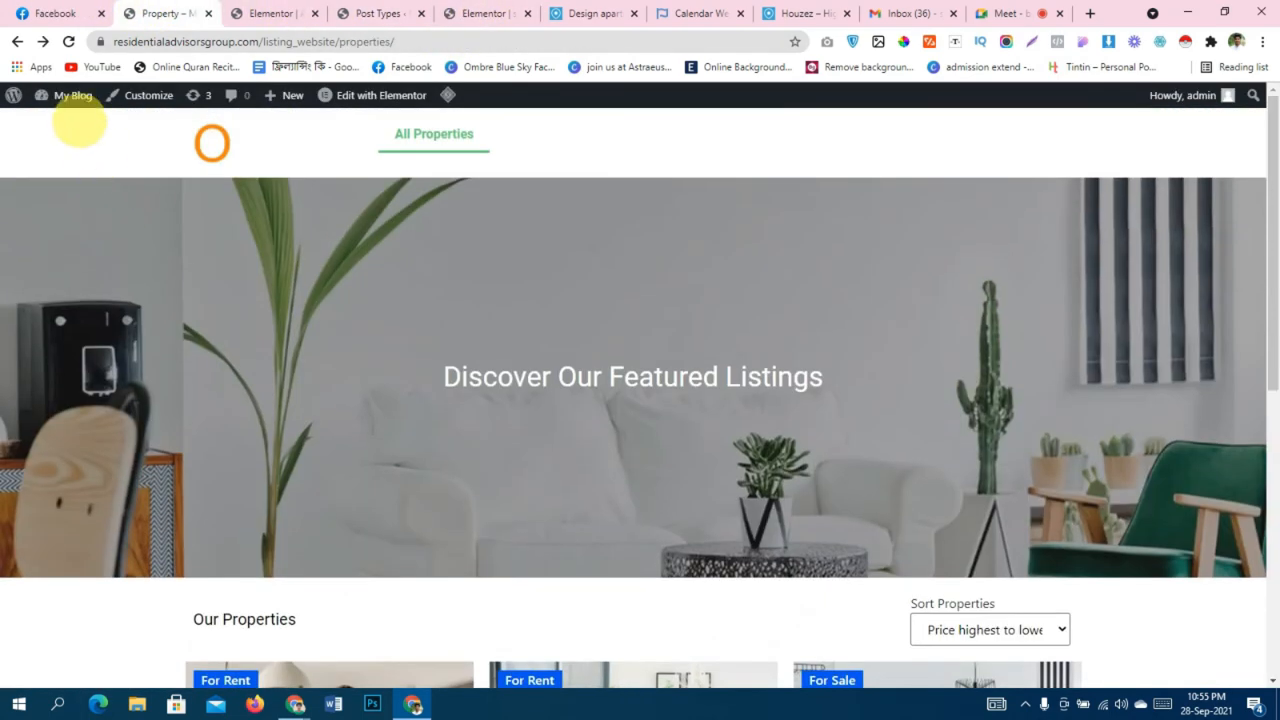
{"action": "mouse_move", "coordinate": [65, 100]}
{"action": "left_click", "coordinate": [70, 122]}
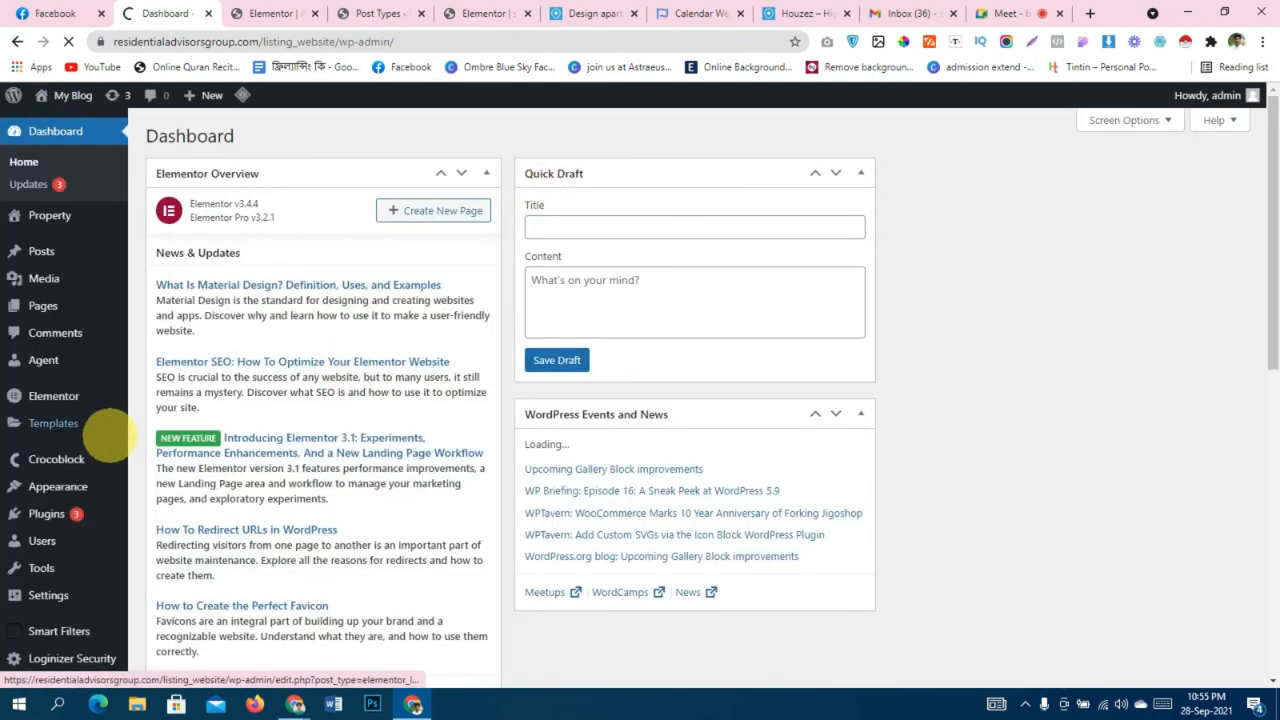
{"action": "scroll", "coordinate": [100, 438], "scroll_direction": "down", "scroll_amount": 2}
{"action": "mouse_move", "coordinate": [65, 412]}
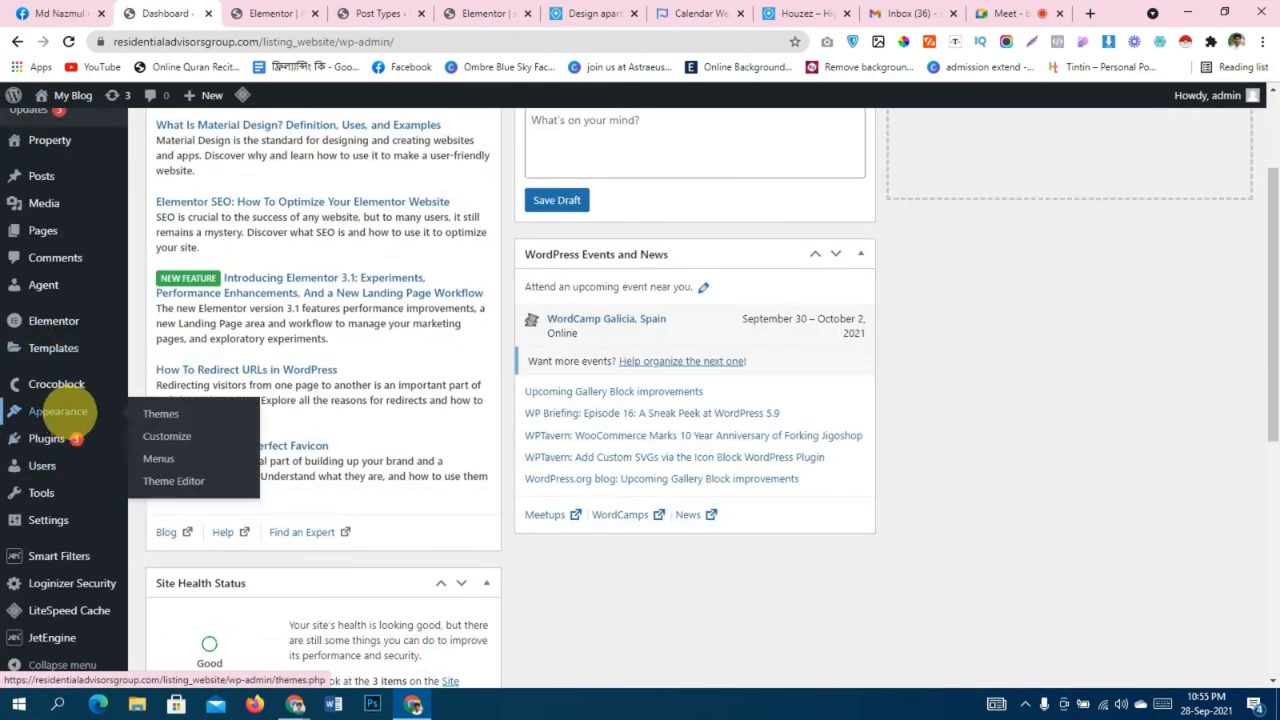
{"action": "left_click", "coordinate": [178, 460]}
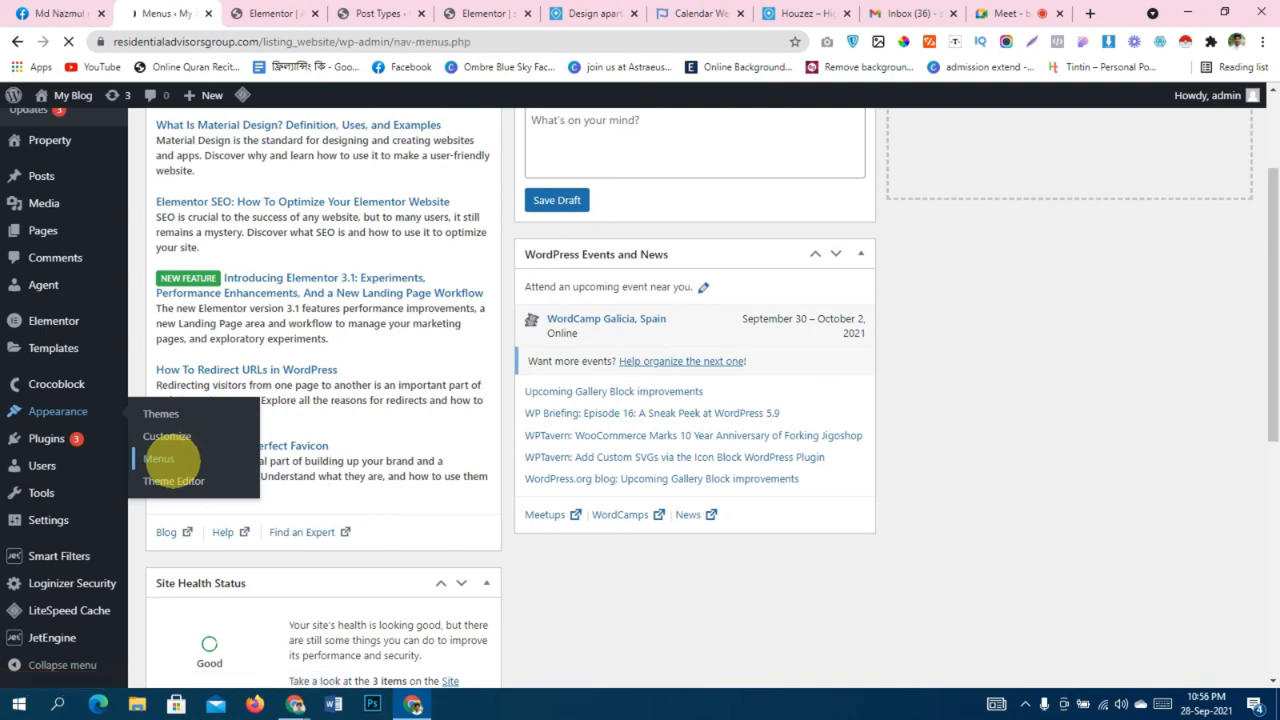
{"action": "scroll", "coordinate": [622, 517], "scroll_direction": "down", "scroll_amount": 1}
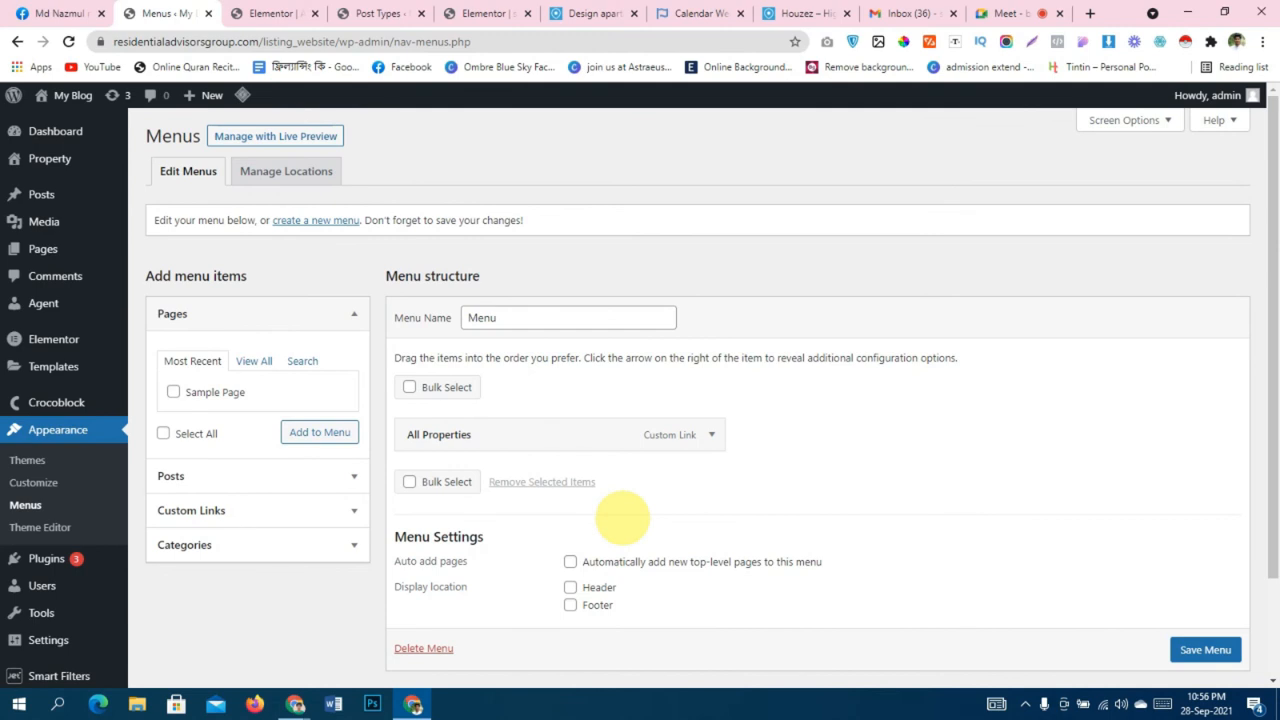
Open the custom link form and check the full URL of the existing All Properties menu item.
{"action": "left_click", "coordinate": [196, 508]}
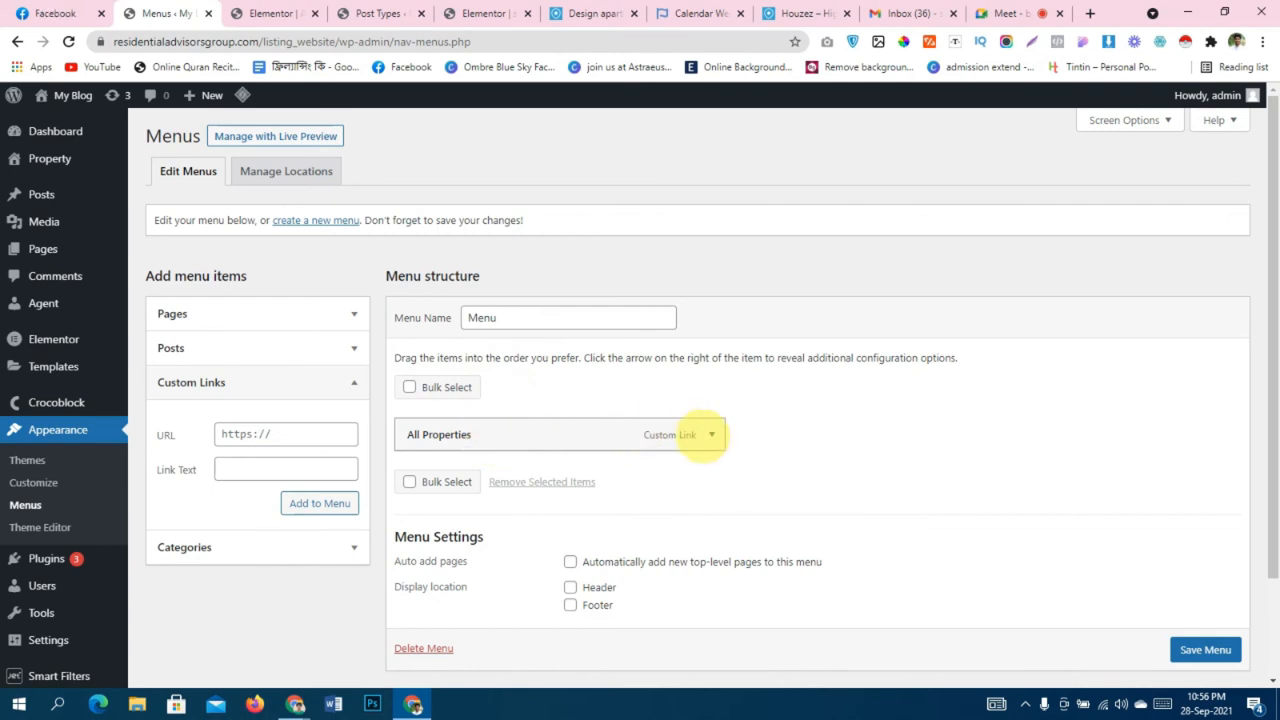
{"action": "left_click", "coordinate": [711, 434]}
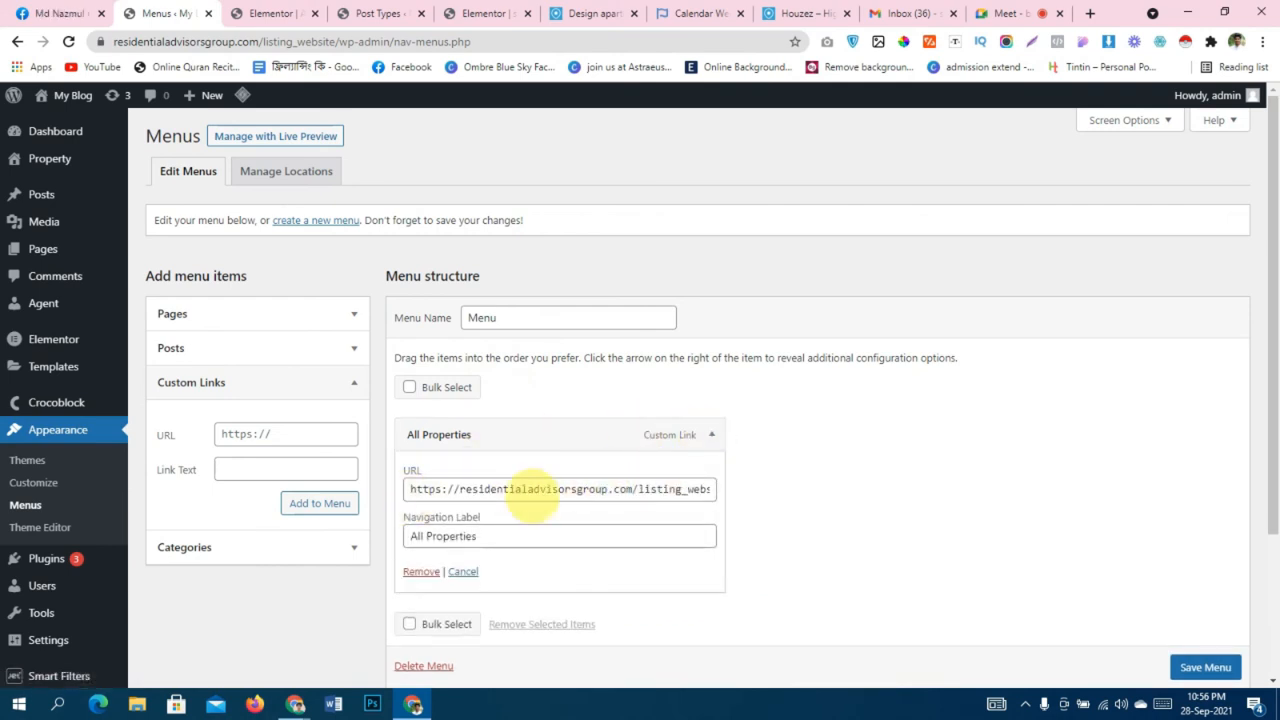
{"action": "left_click", "coordinate": [657, 489]}
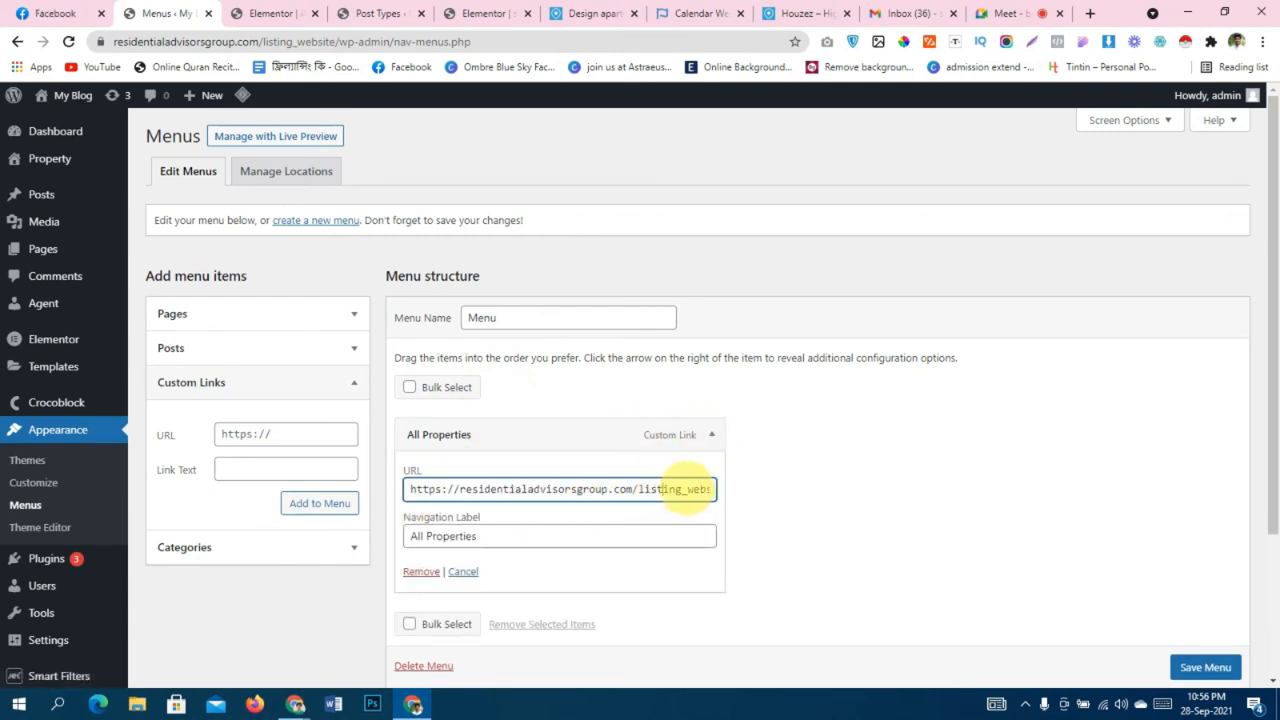
{"action": "key", "text": "End"}
{"action": "type", "text": "properties/"}
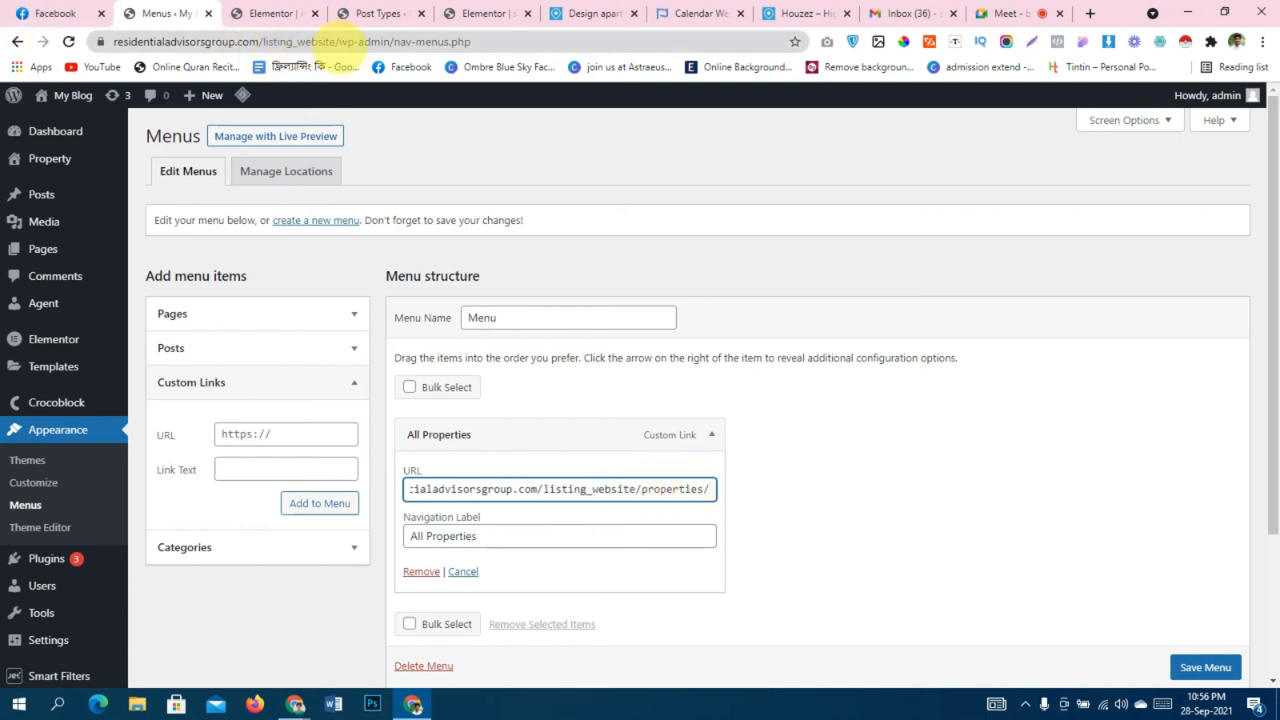
{"action": "double_click", "coordinate": [305, 42]}
{"action": "left_click_drag", "start_coordinate": [305, 42], "coordinate": [8, 82]}
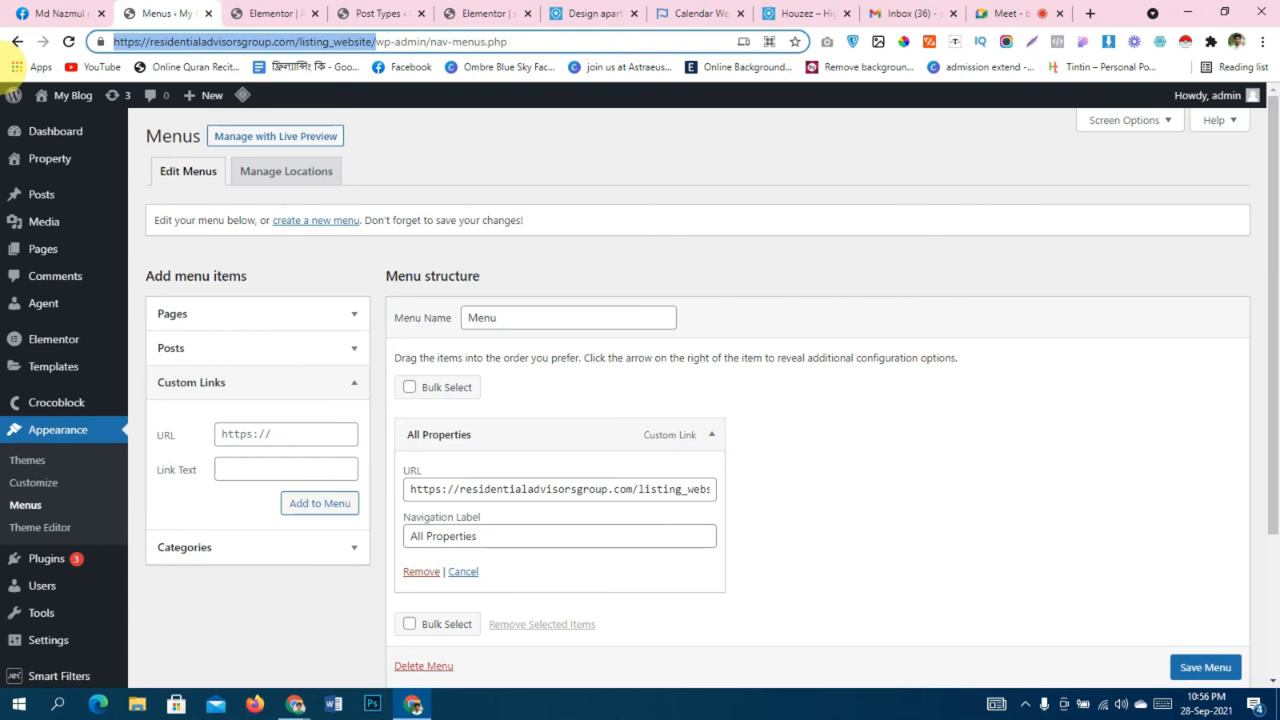
{"action": "left_click", "coordinate": [250, 433]}
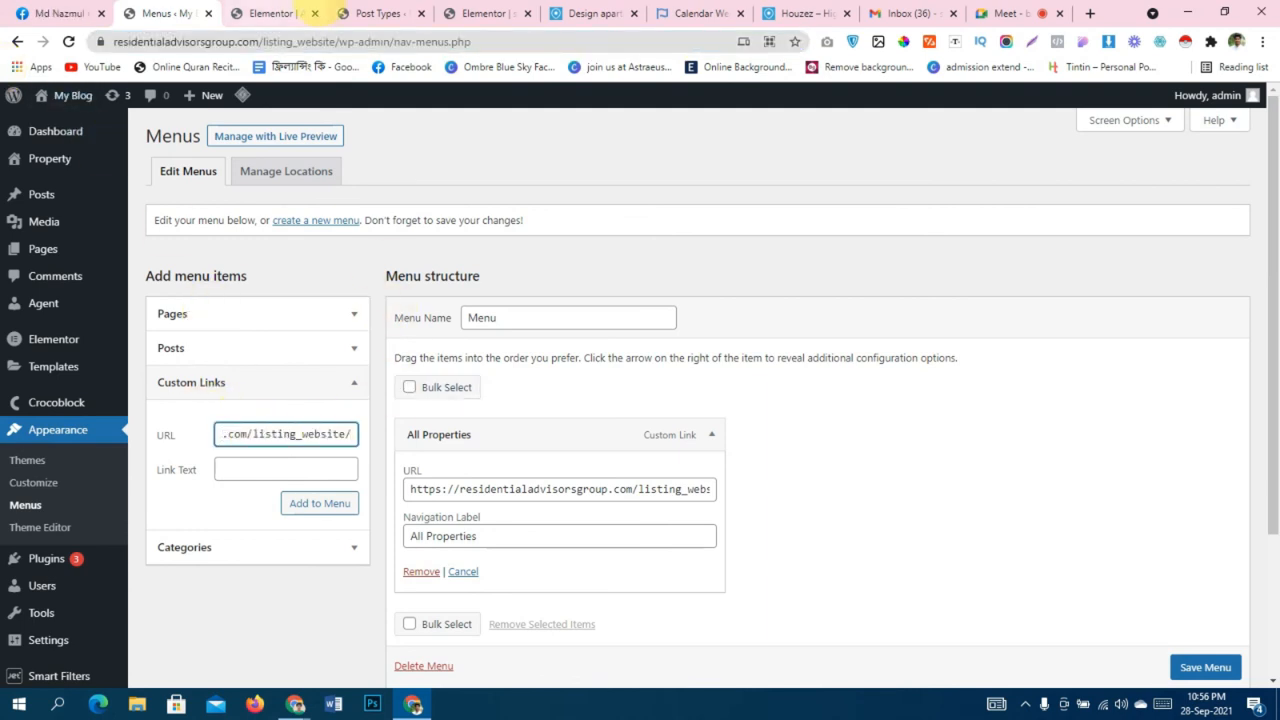
{"action": "left_click", "coordinate": [378, 13]}
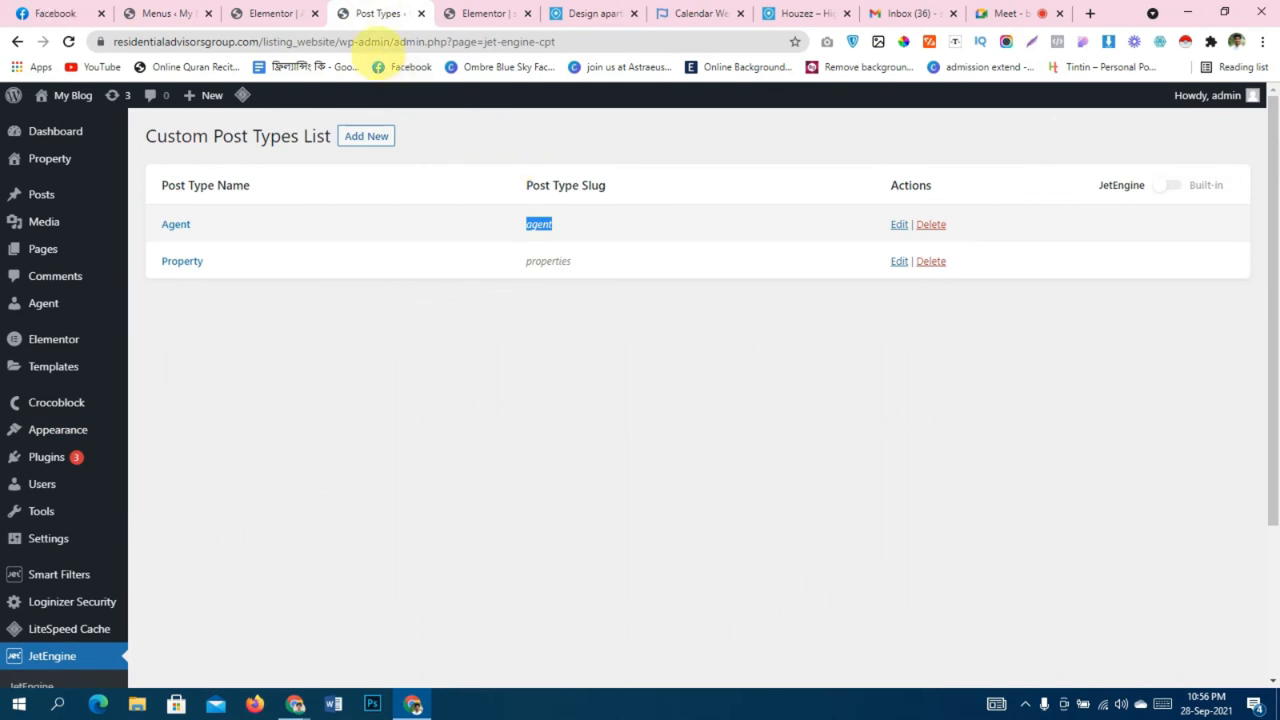
{"action": "left_click", "coordinate": [255, 13]}
{"action": "left_click", "coordinate": [155, 13]}
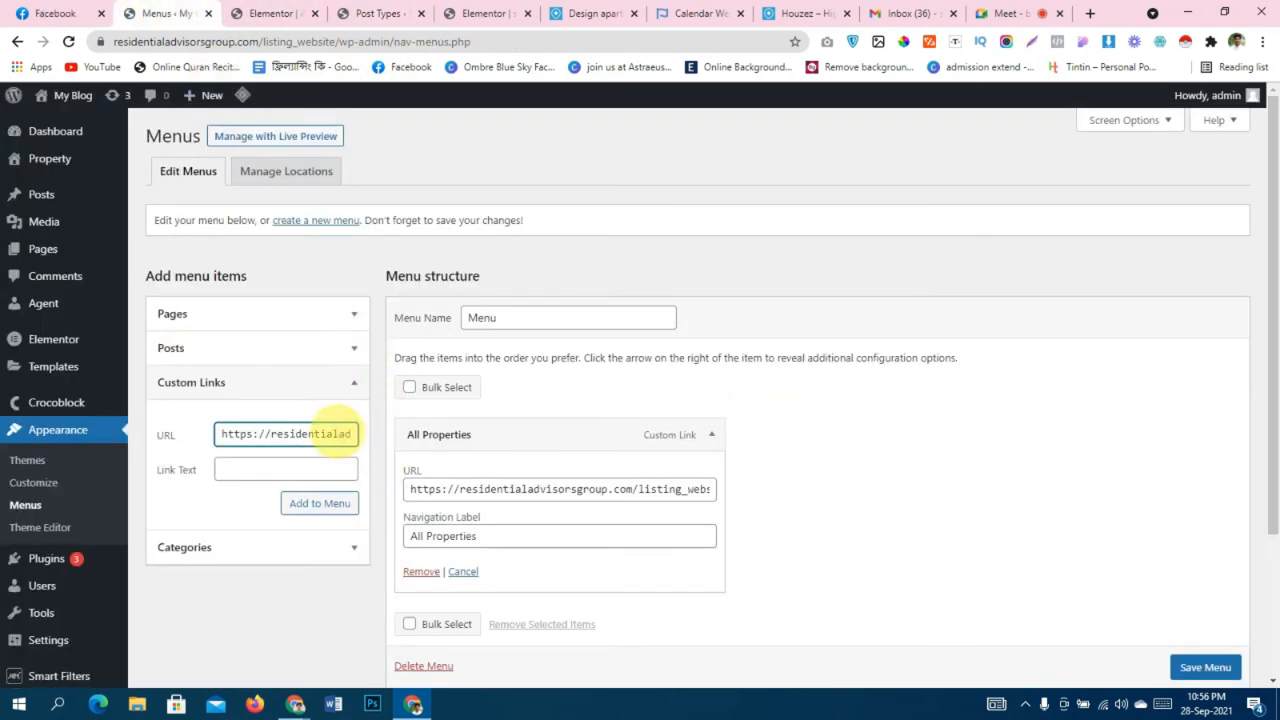
{"action": "type", "text": "te/agent"}
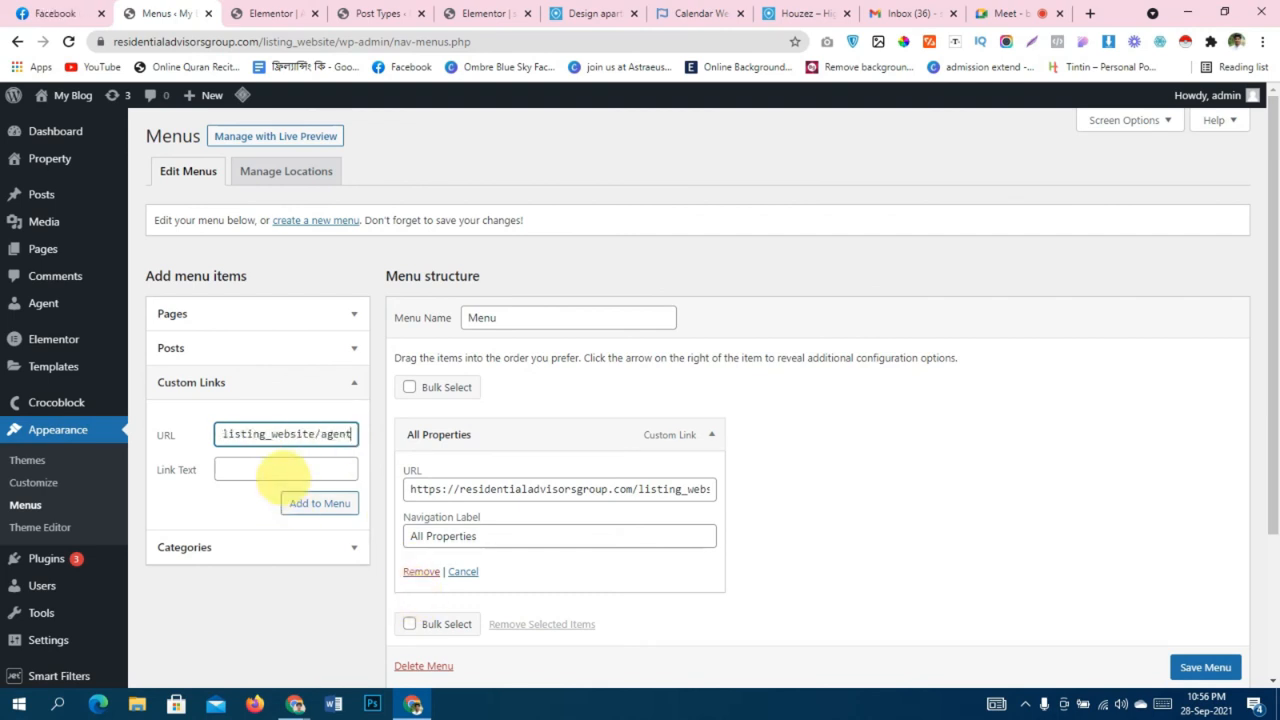
Add the custom link to the menu with the link text All Agents and save the menu.
{"action": "left_click", "coordinate": [281, 470]}
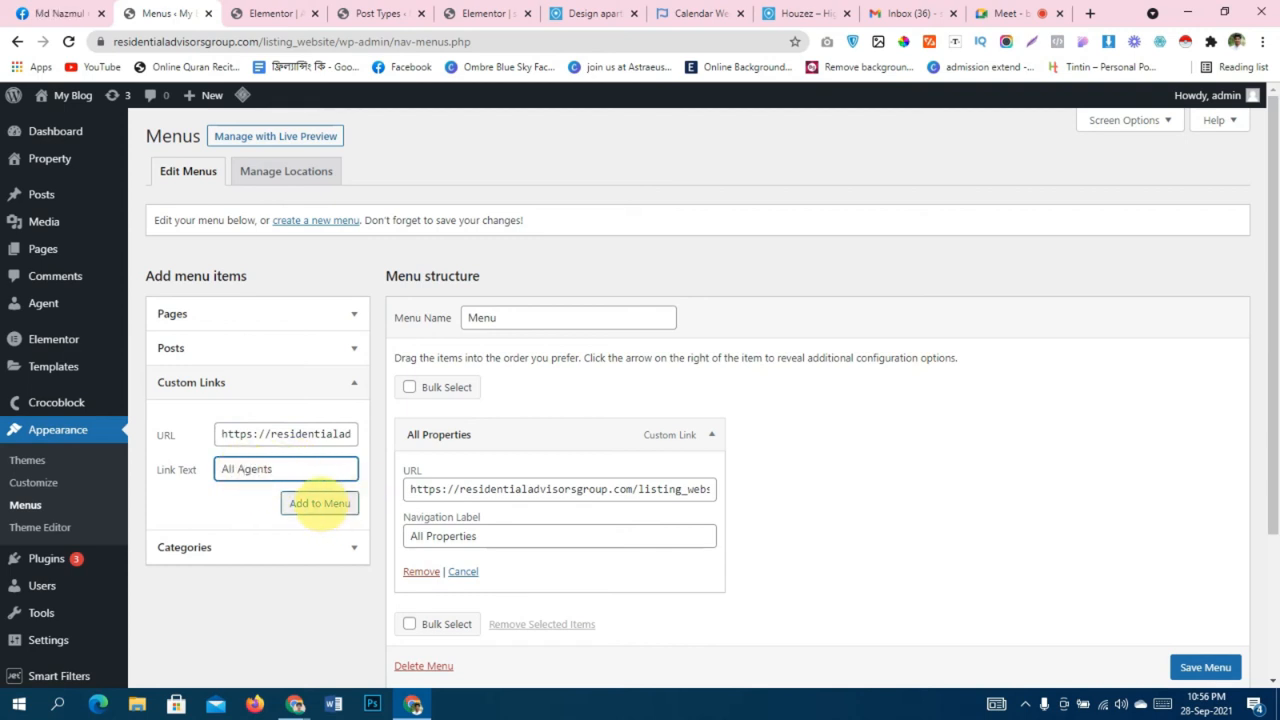
{"action": "left_click", "coordinate": [320, 503]}
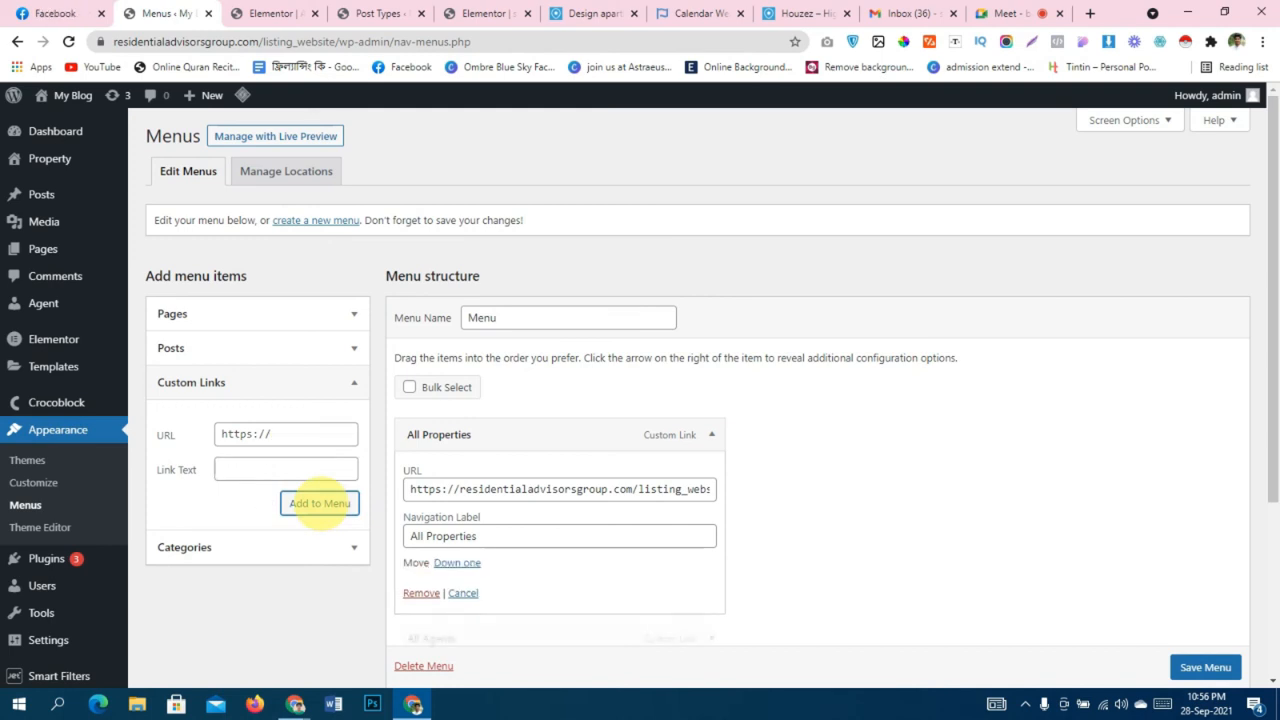
{"action": "scroll", "coordinate": [770, 443], "scroll_direction": "down", "scroll_amount": 3}
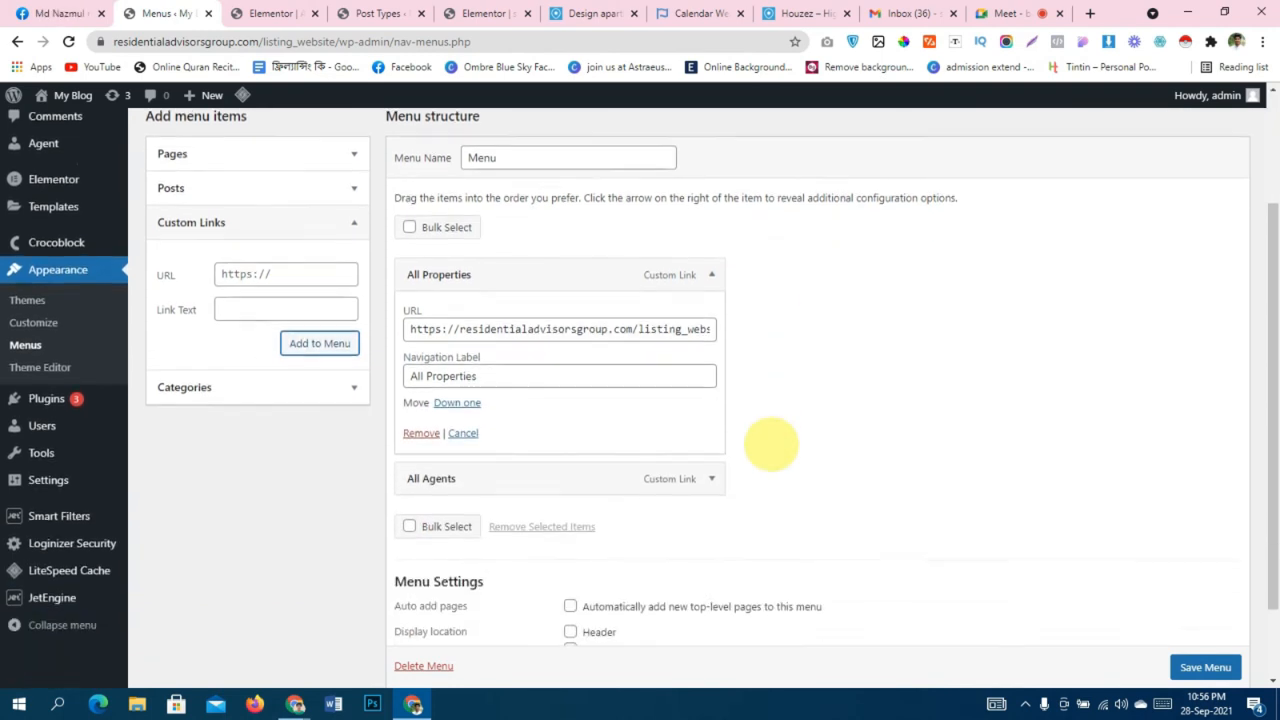
{"action": "scroll", "coordinate": [600, 390], "scroll_direction": "up", "scroll_amount": 1}
{"action": "scroll", "coordinate": [665, 385], "scroll_direction": "up", "scroll_amount": 1}
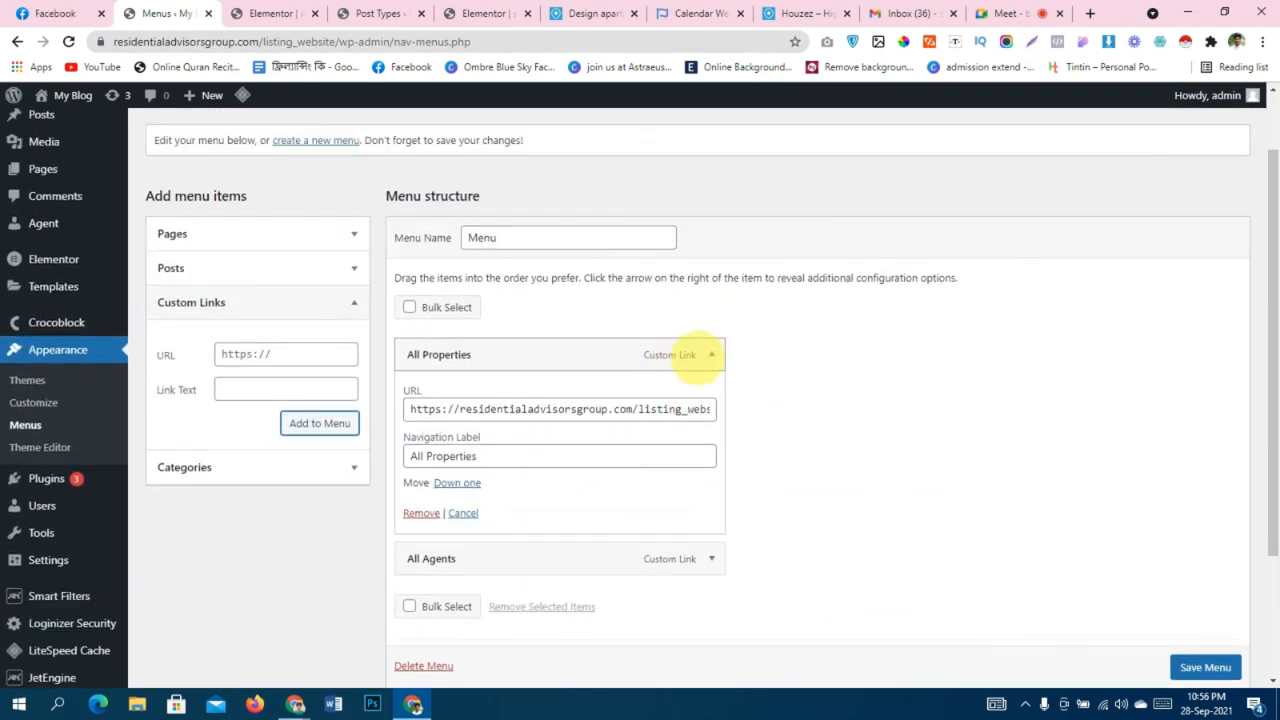
{"action": "left_click", "coordinate": [711, 354]}
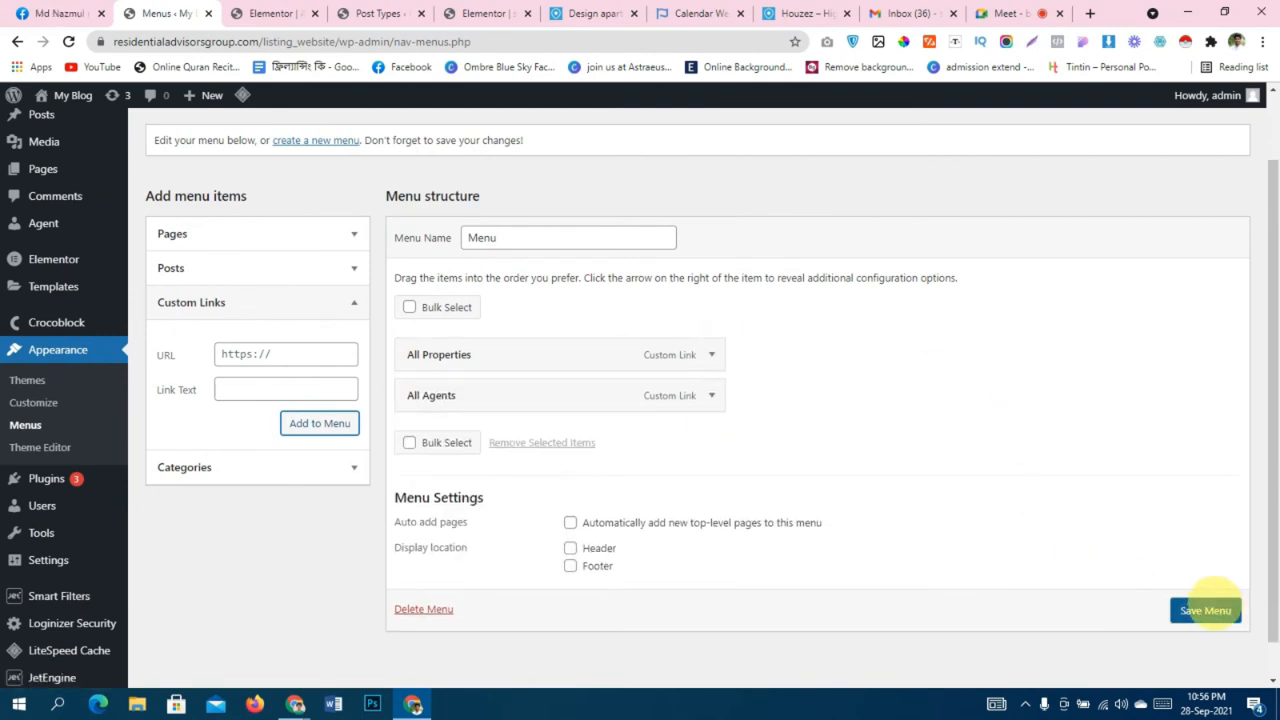
{"action": "left_click", "coordinate": [1205, 607]}
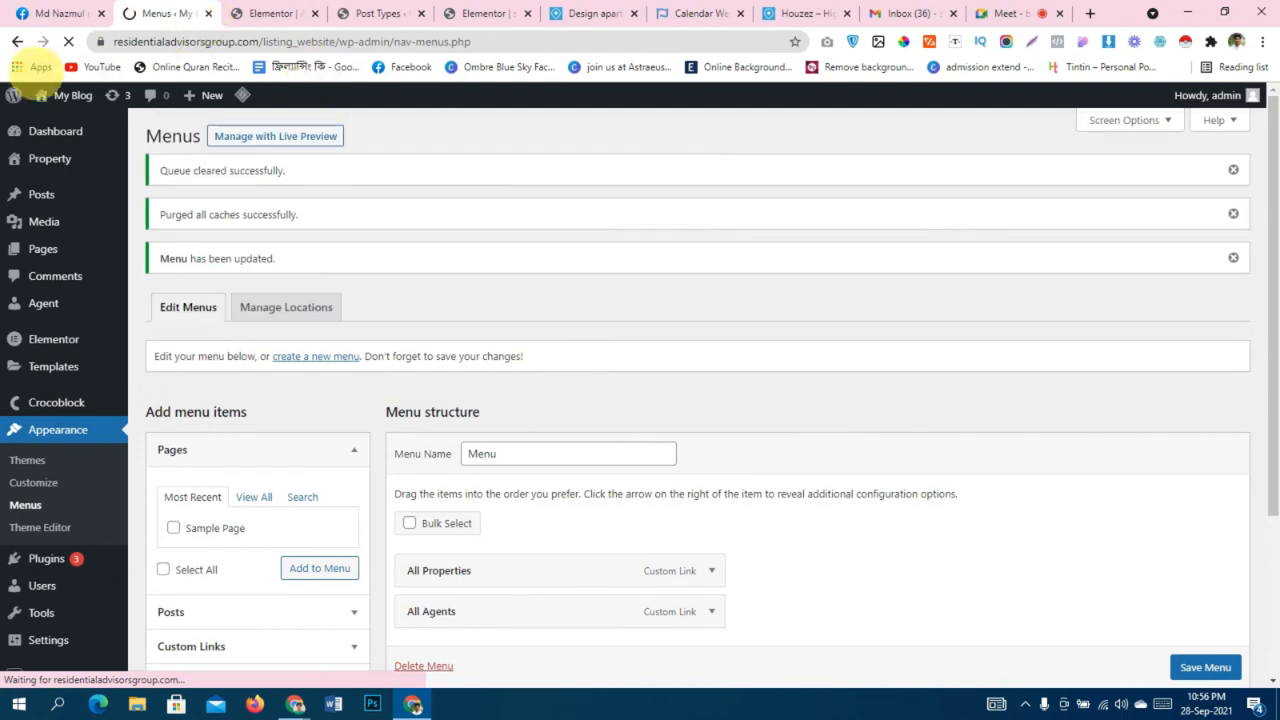
Open the live site in a new tab and look through the agent listings on its All Agents page.
{"action": "left_click", "coordinate": [64, 119], "text": "ctrl"}
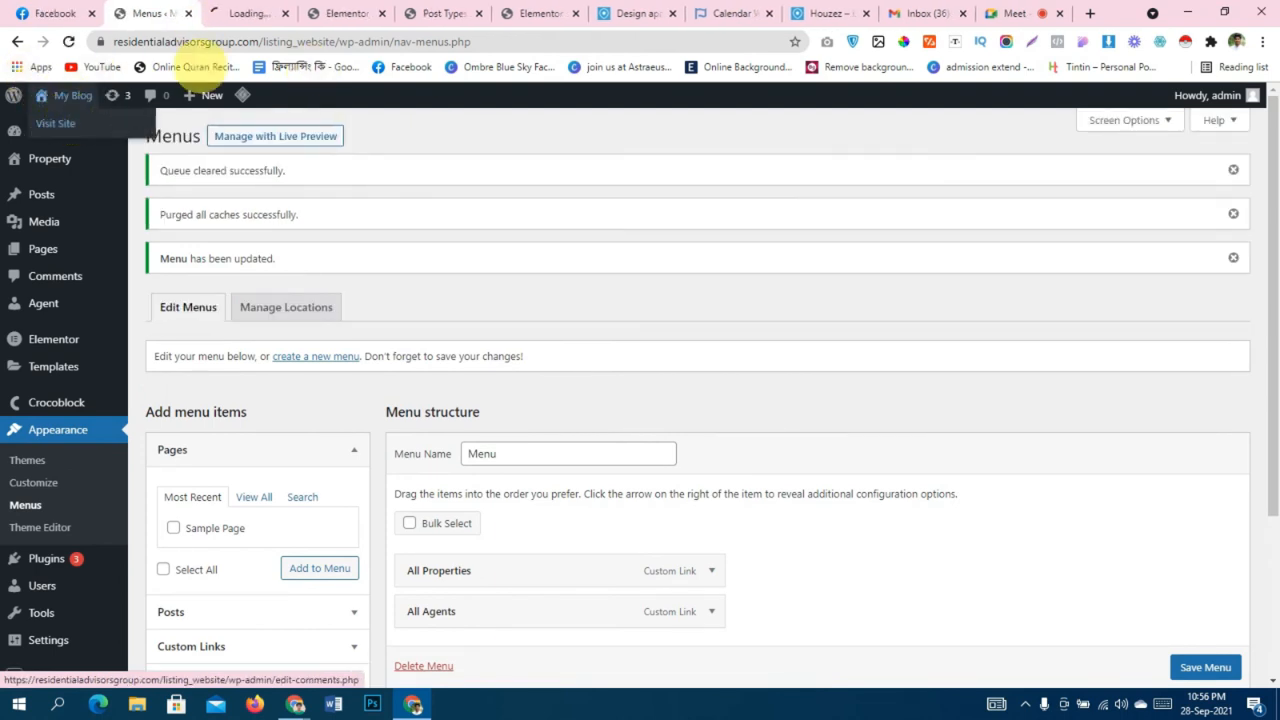
{"action": "left_click", "coordinate": [272, 13]}
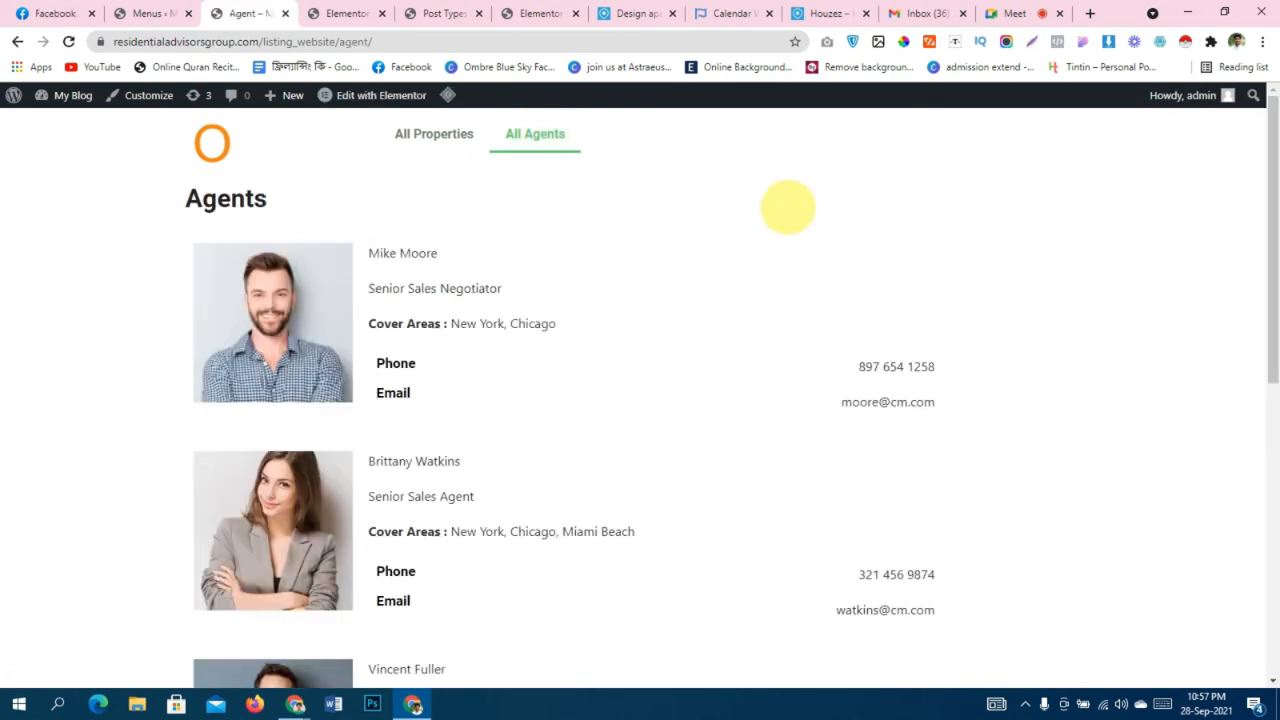
{"action": "scroll", "coordinate": [496, 288], "scroll_direction": "down", "scroll_amount": 6}
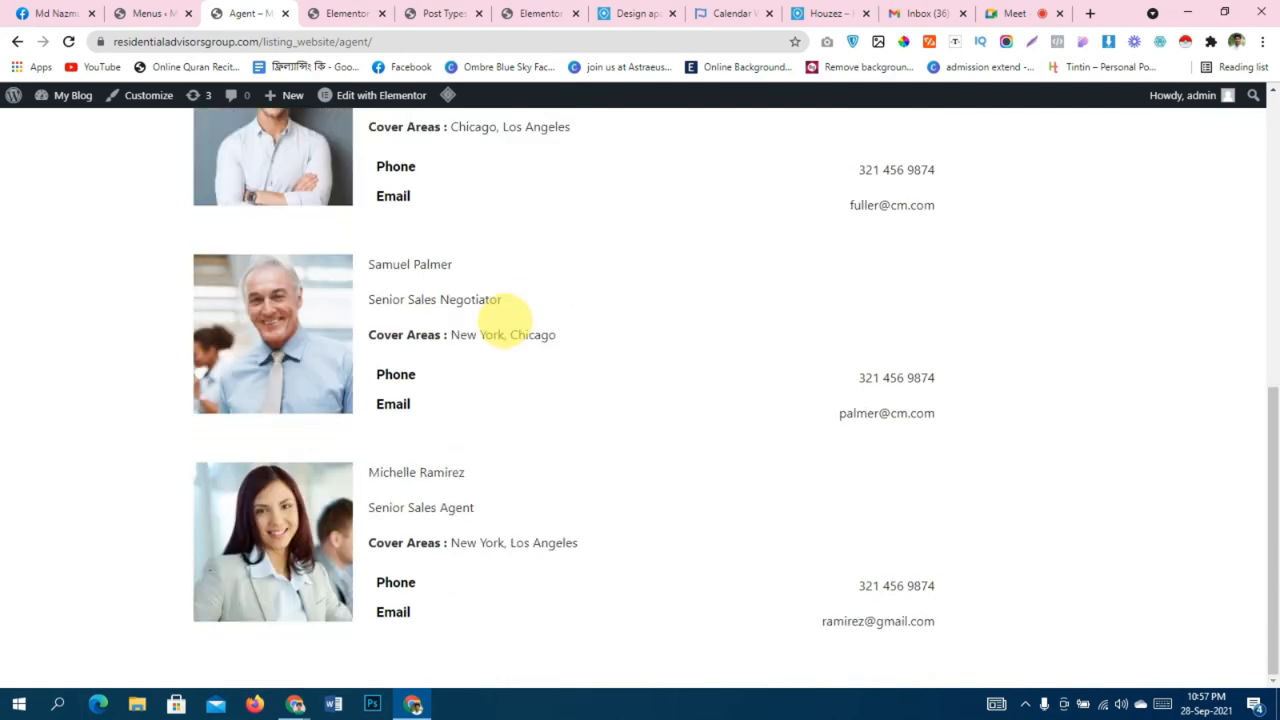
{"action": "scroll", "coordinate": [510, 355], "scroll_direction": "up", "scroll_amount": 6}
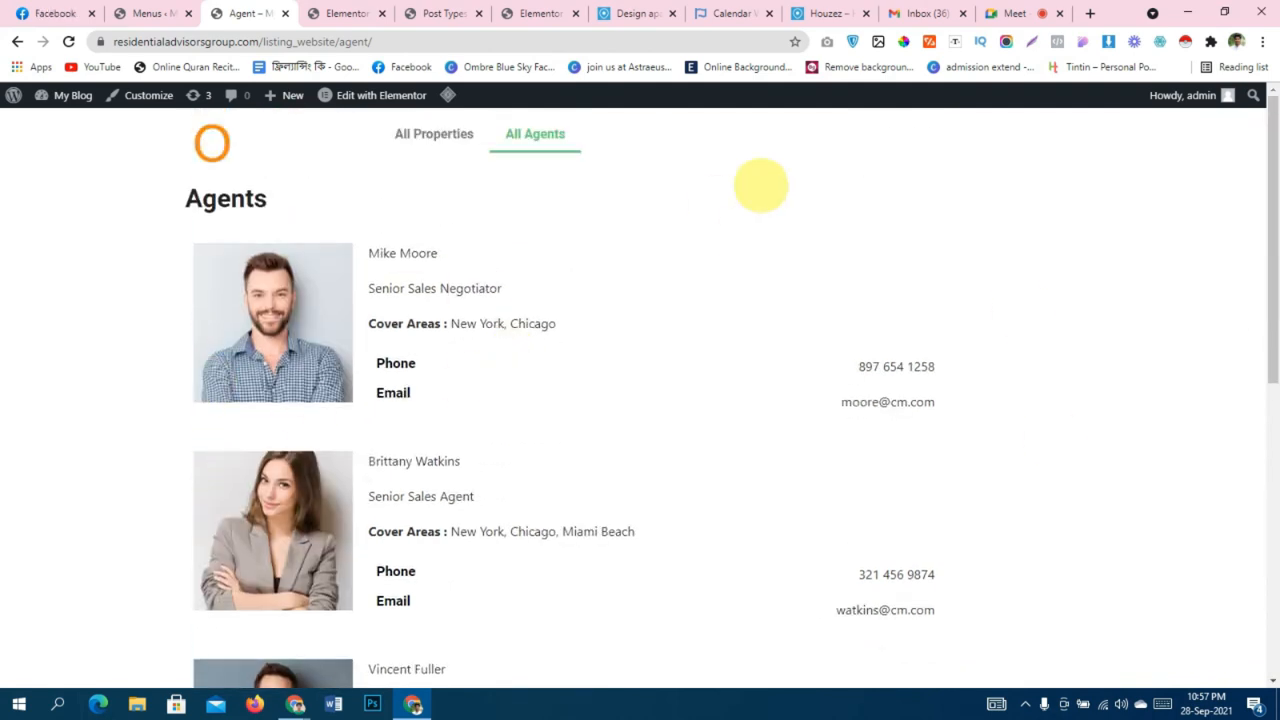